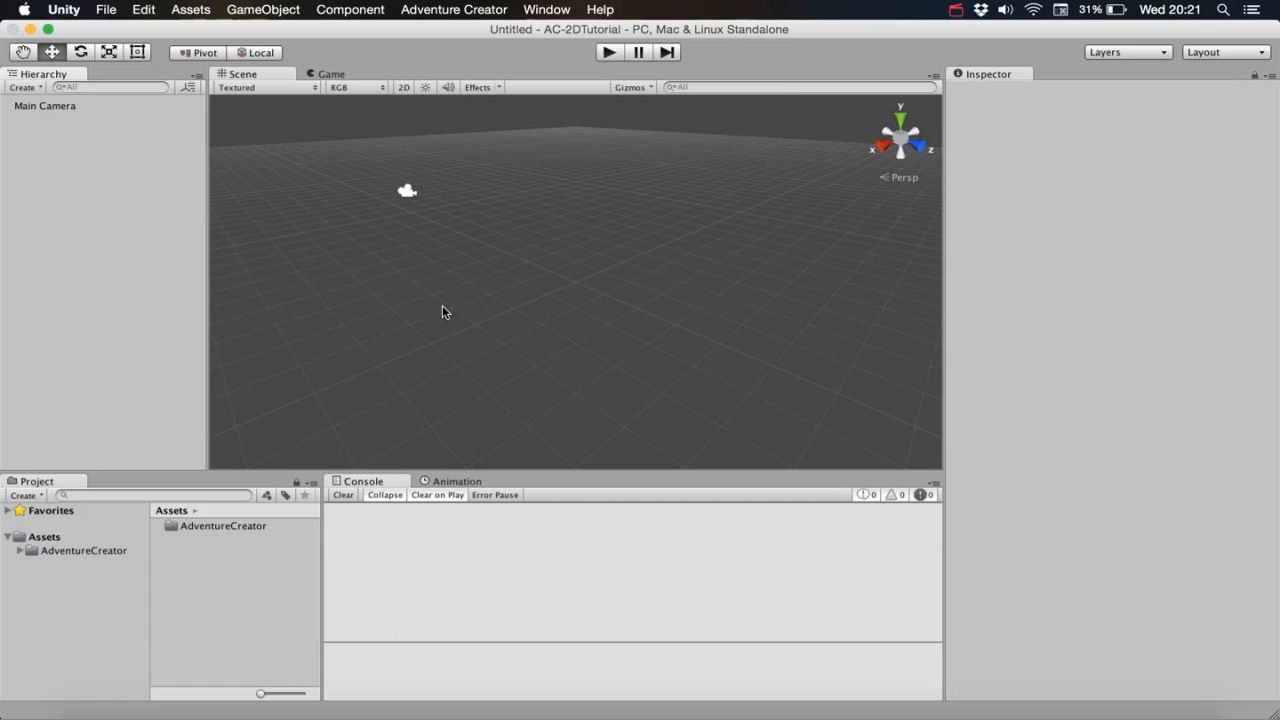
Browse the AdventureCreator asset folder and load Adventure Creator's 2D Demo managers.
click(131, 553)
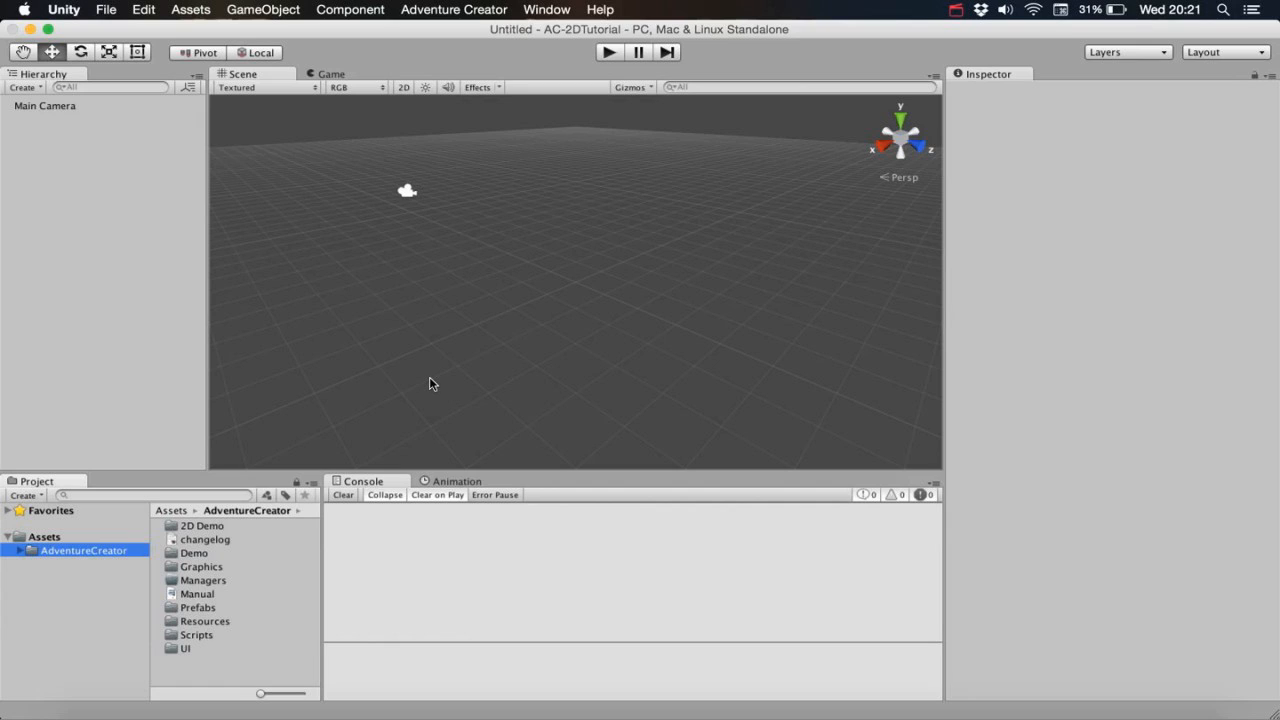
click(466, 12)
mouse_move(464, 60)
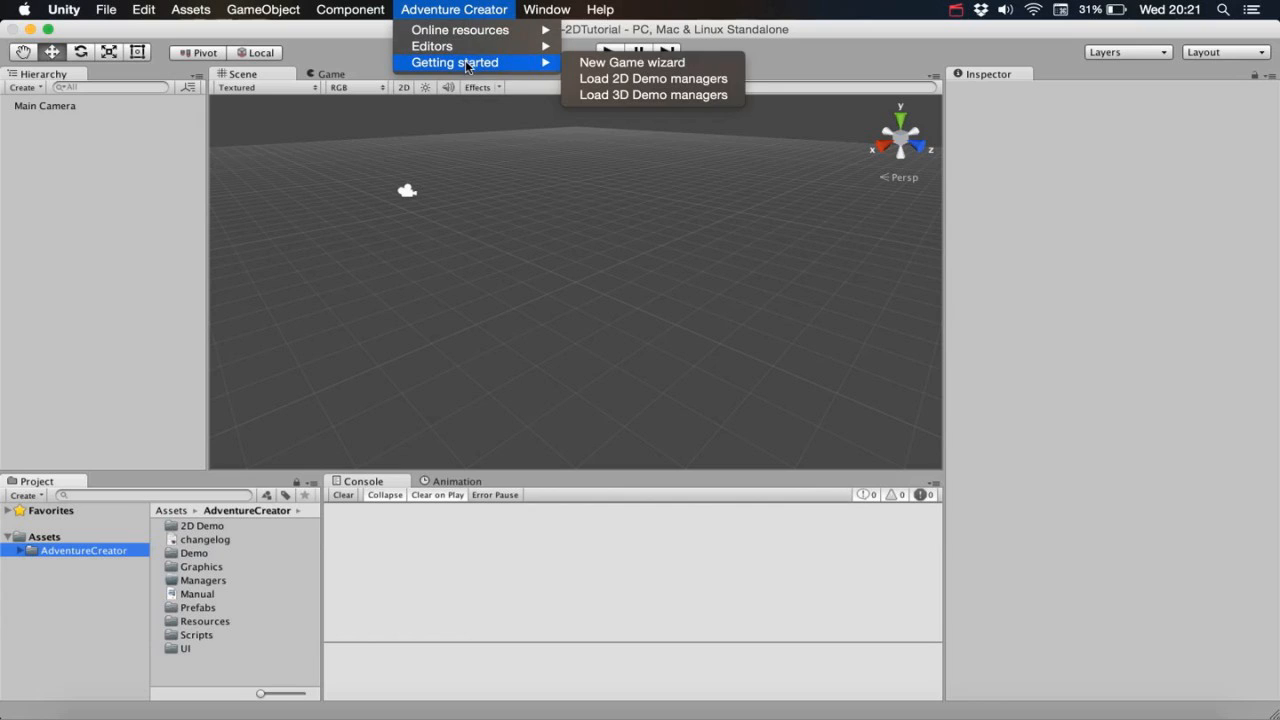
click(675, 80)
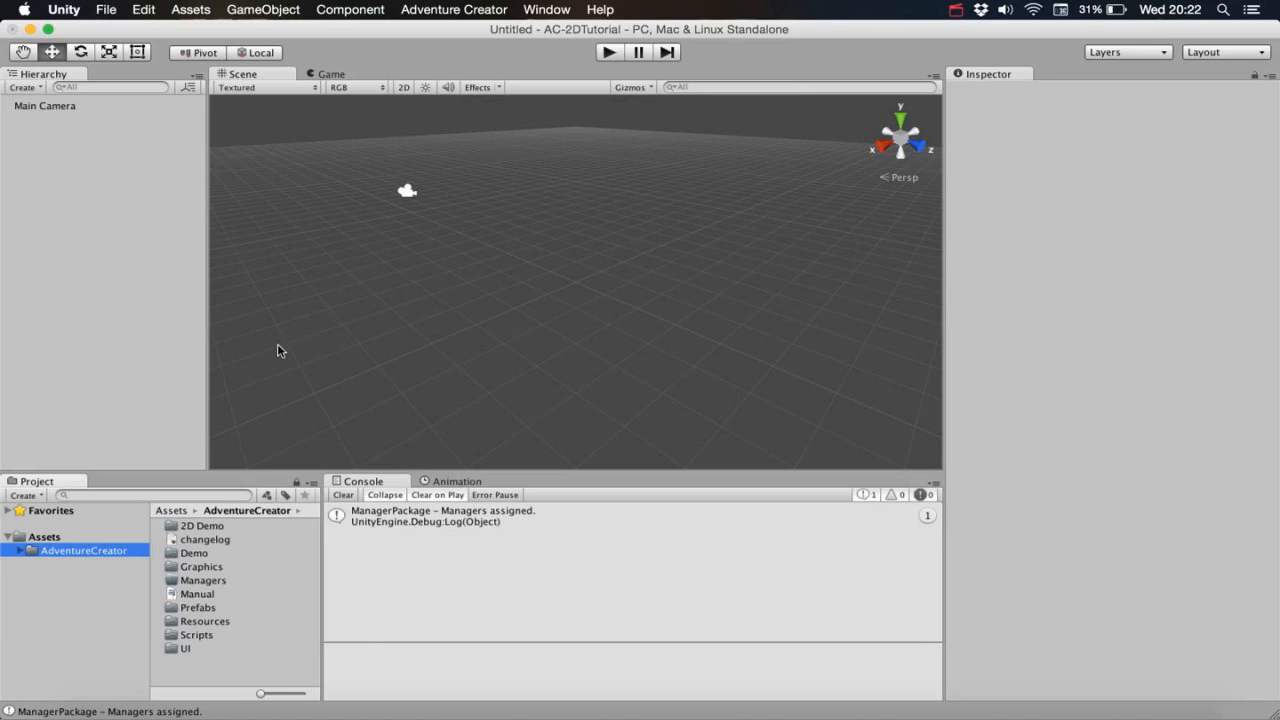
Open the Park scene from the 2D Demo's Scenes folder, discarding the untitled scene's changes, and briefly test-play it.
click(20, 550)
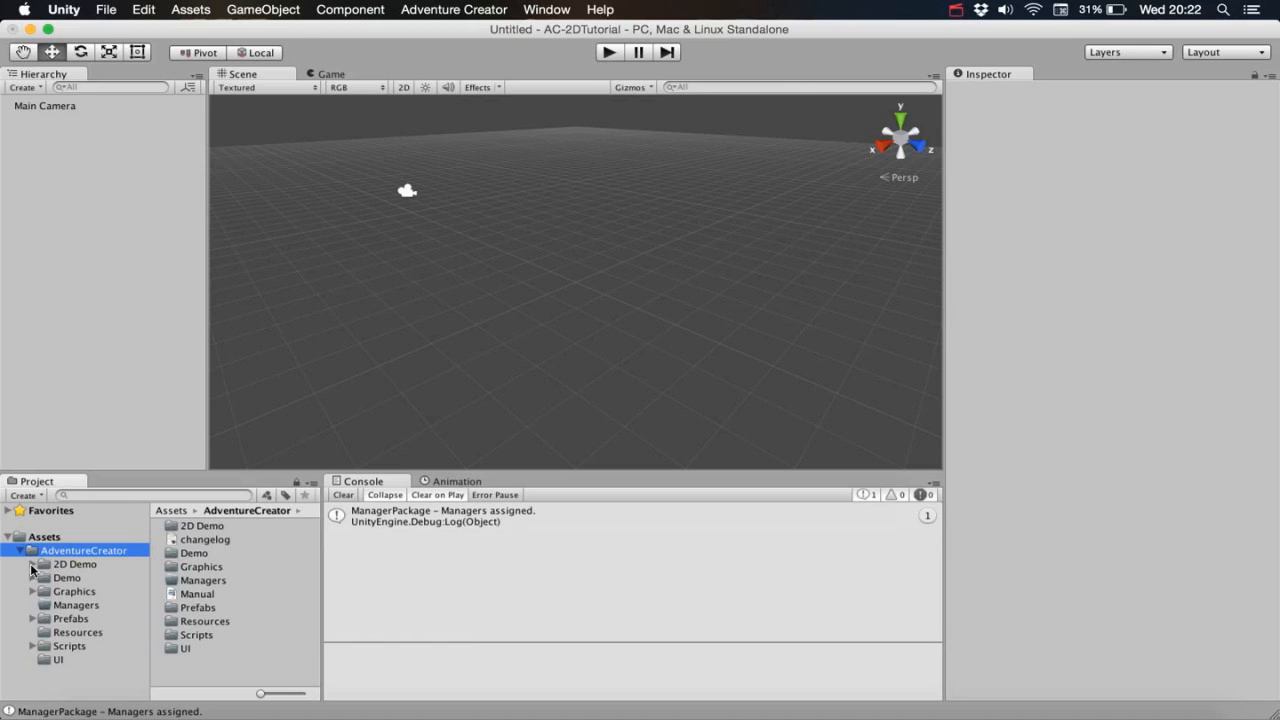
click(32, 564)
click(76, 687)
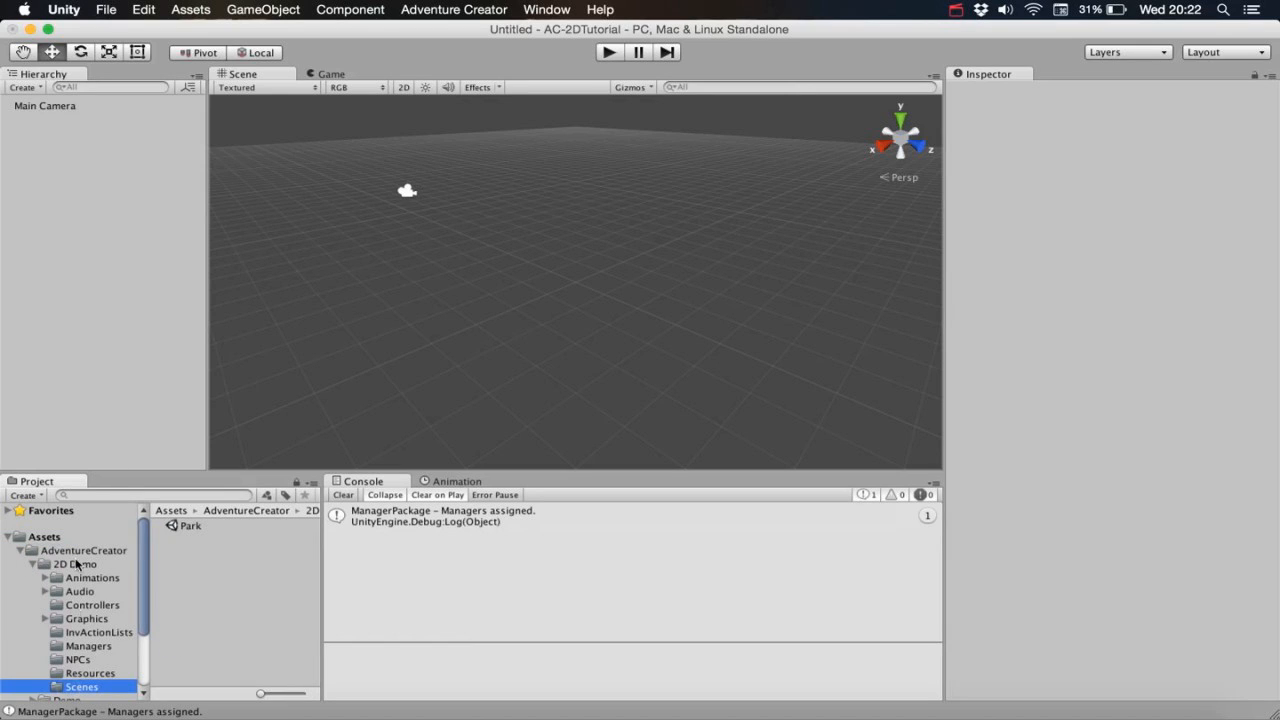
double_click(201, 526)
click(583, 267)
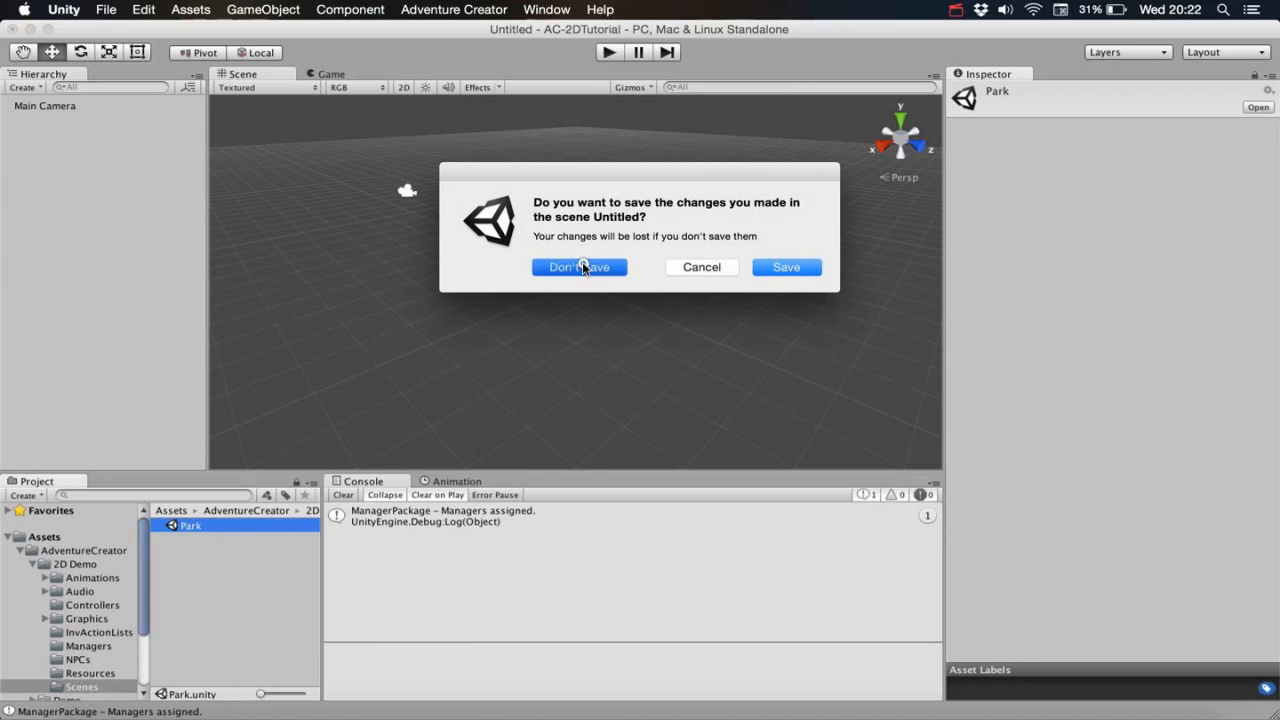
click(607, 52)
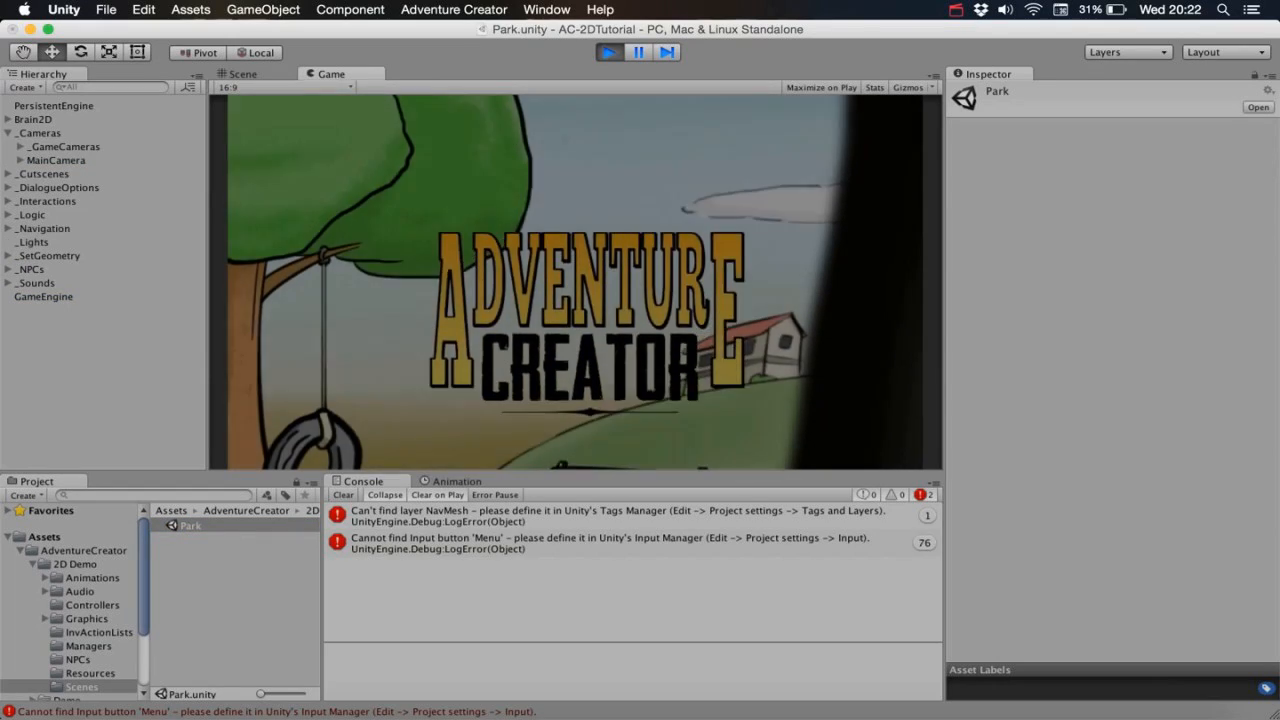
click(608, 51)
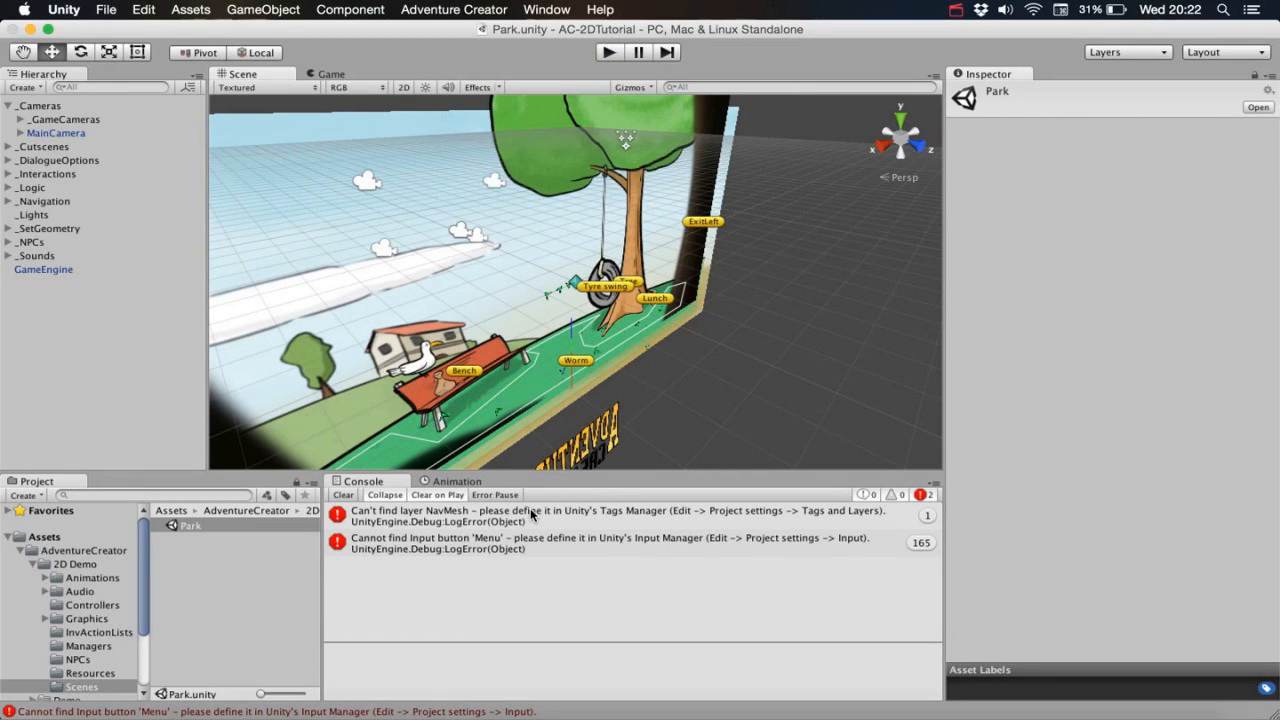
Name User Layer 8 NavMesh in the project's Tags and Layers settings.
click(145, 9)
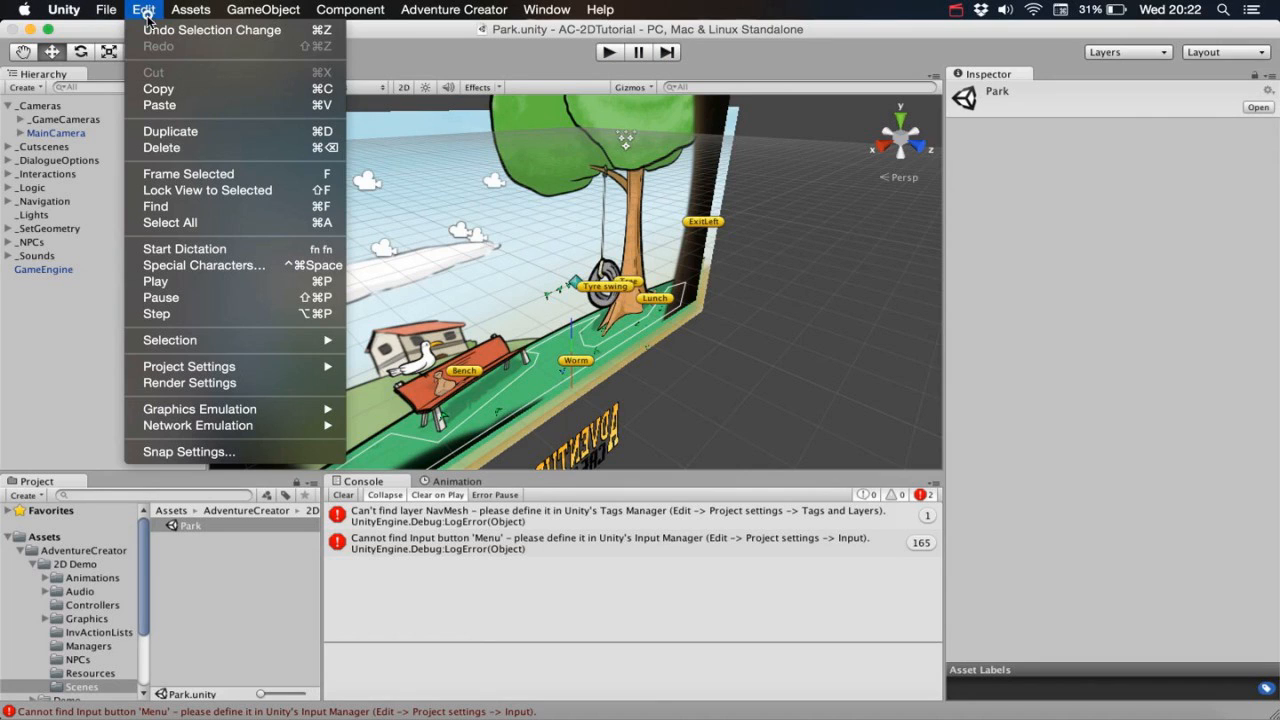
mouse_move(240, 366)
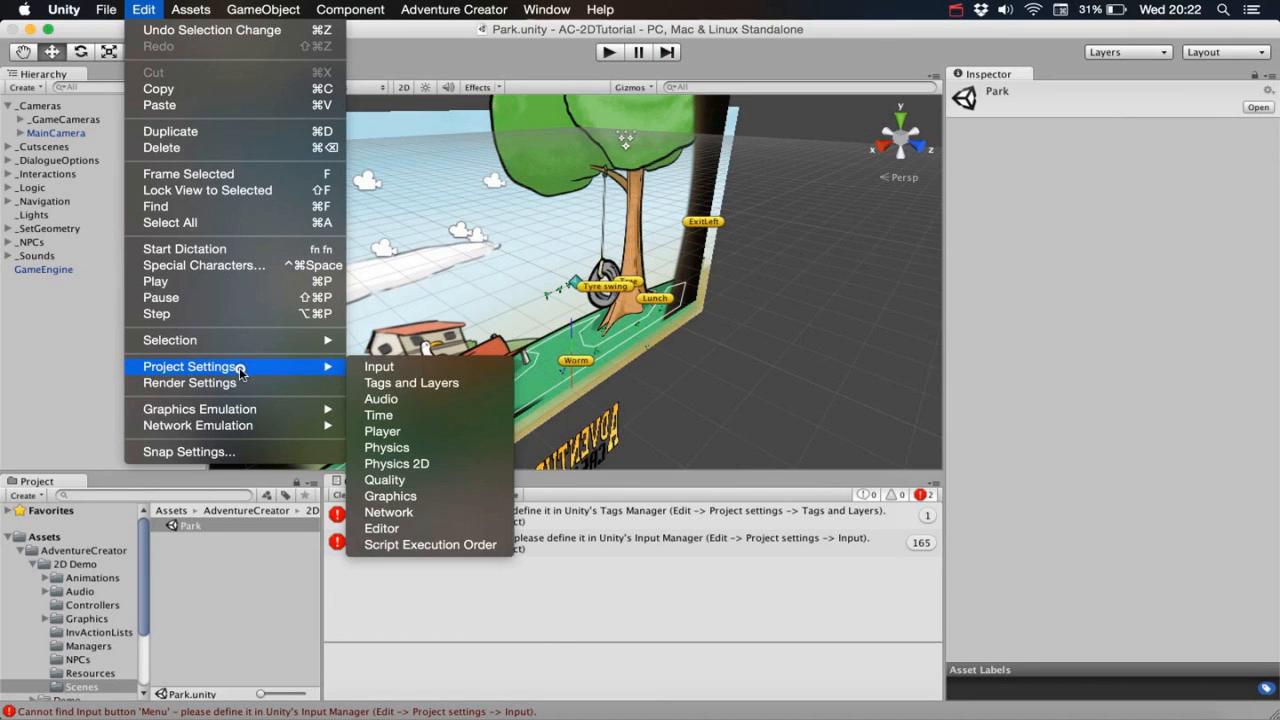
click(423, 383)
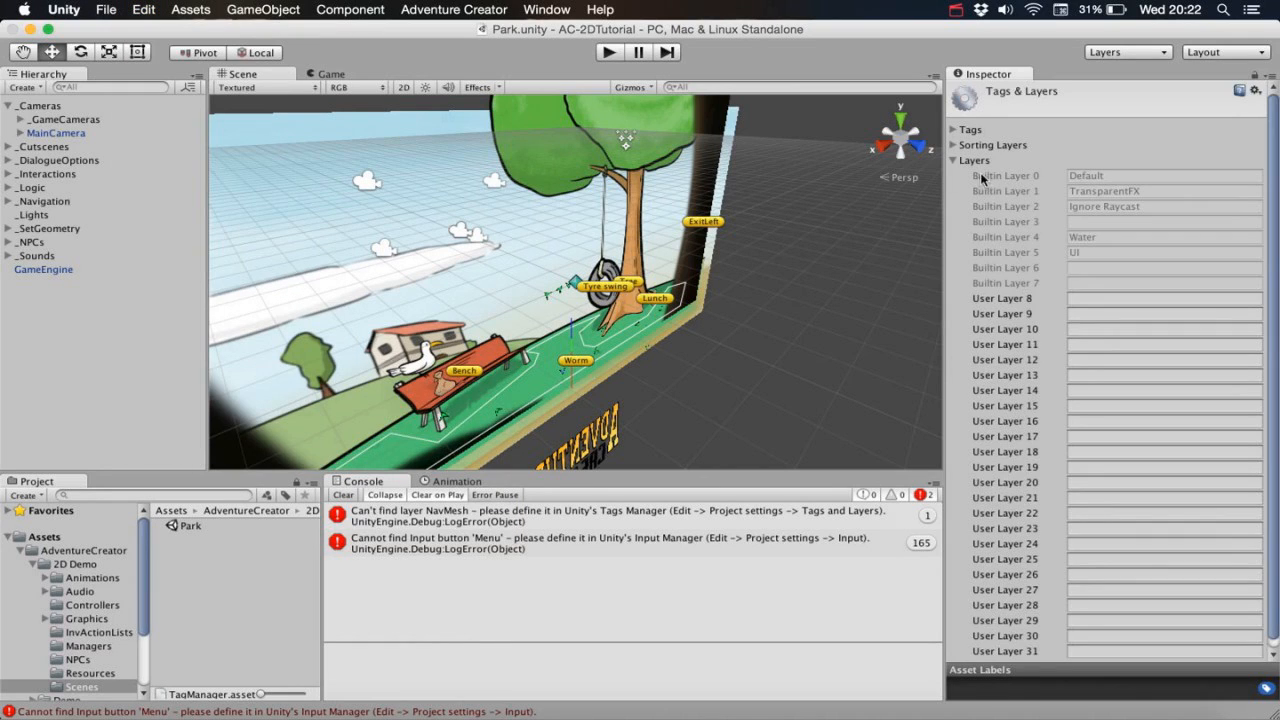
click(1076, 298)
text(NavMesh)
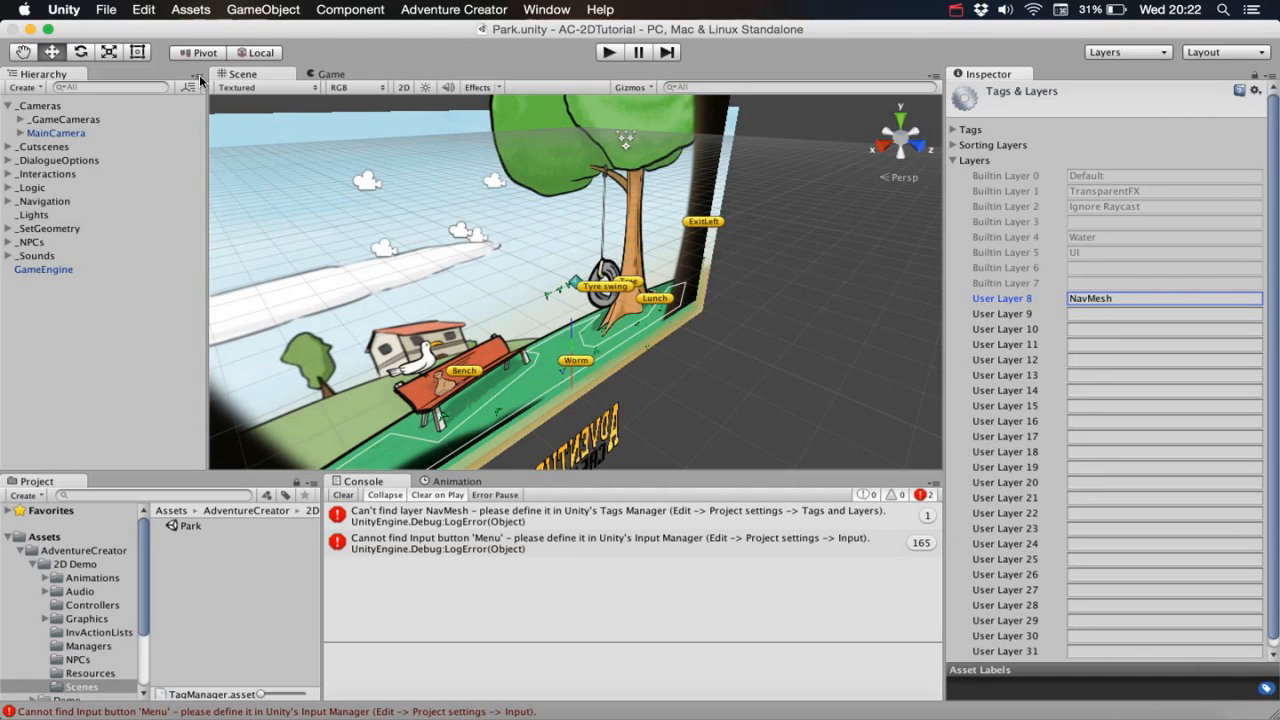
Increase the number of axes to 19 in the project's Input settings.
click(142, 8)
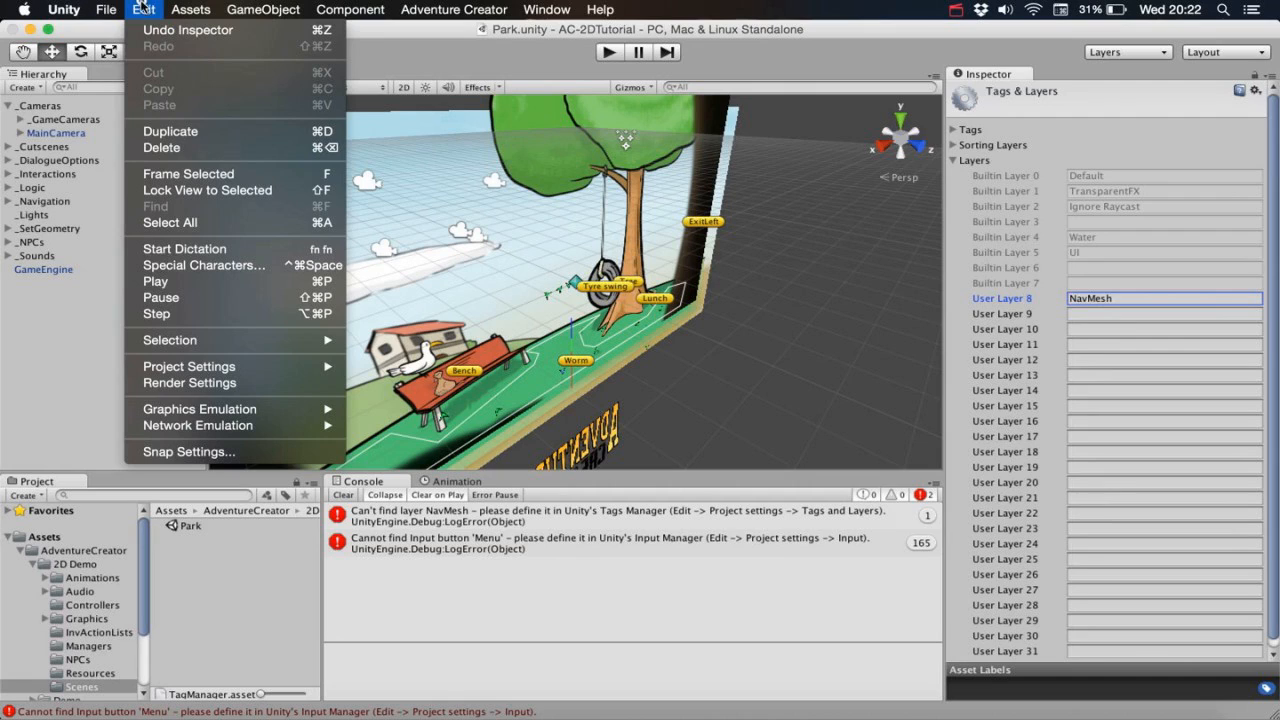
mouse_move(232, 368)
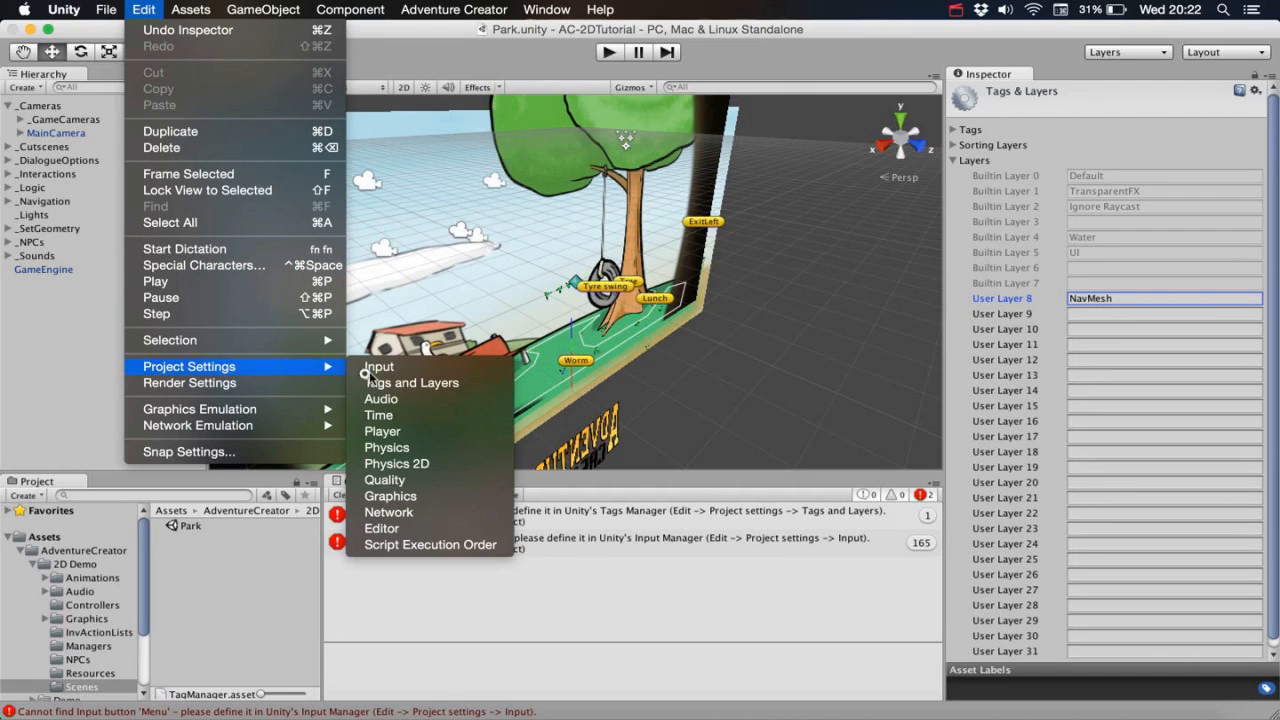
click(423, 368)
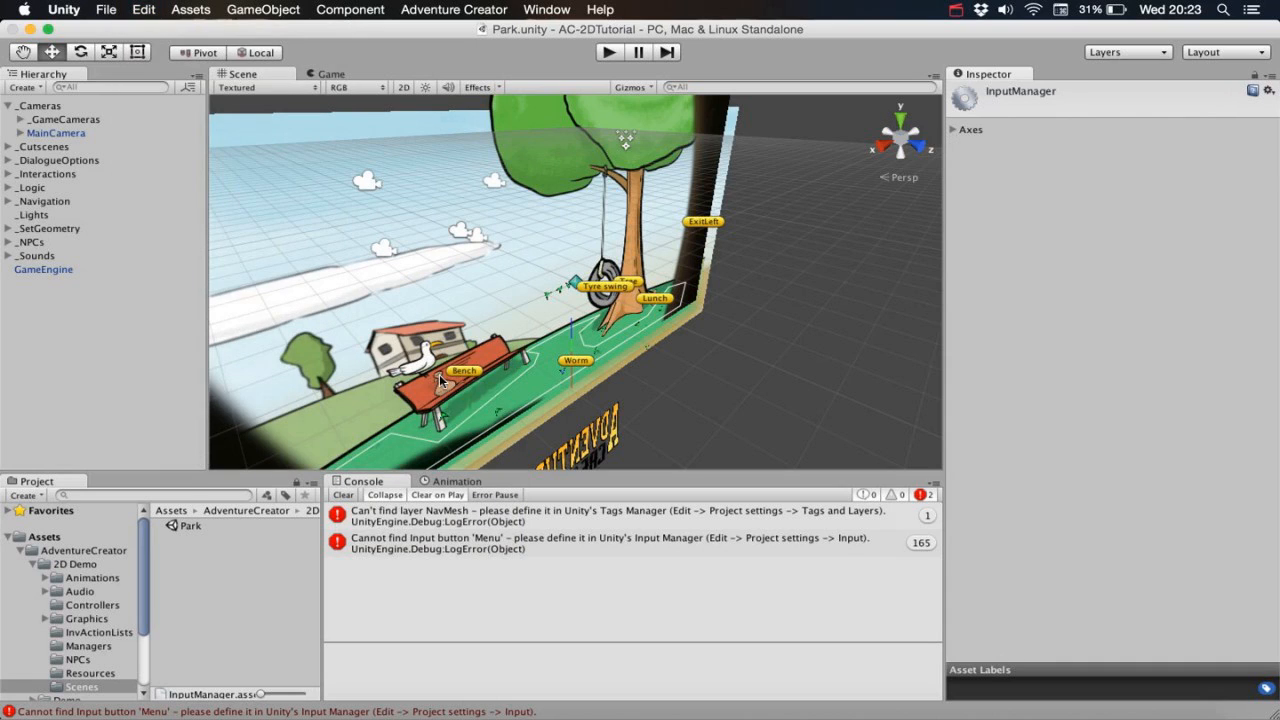
click(952, 130)
click(1098, 147)
key(BackSpace)
text(9)
key(Return)
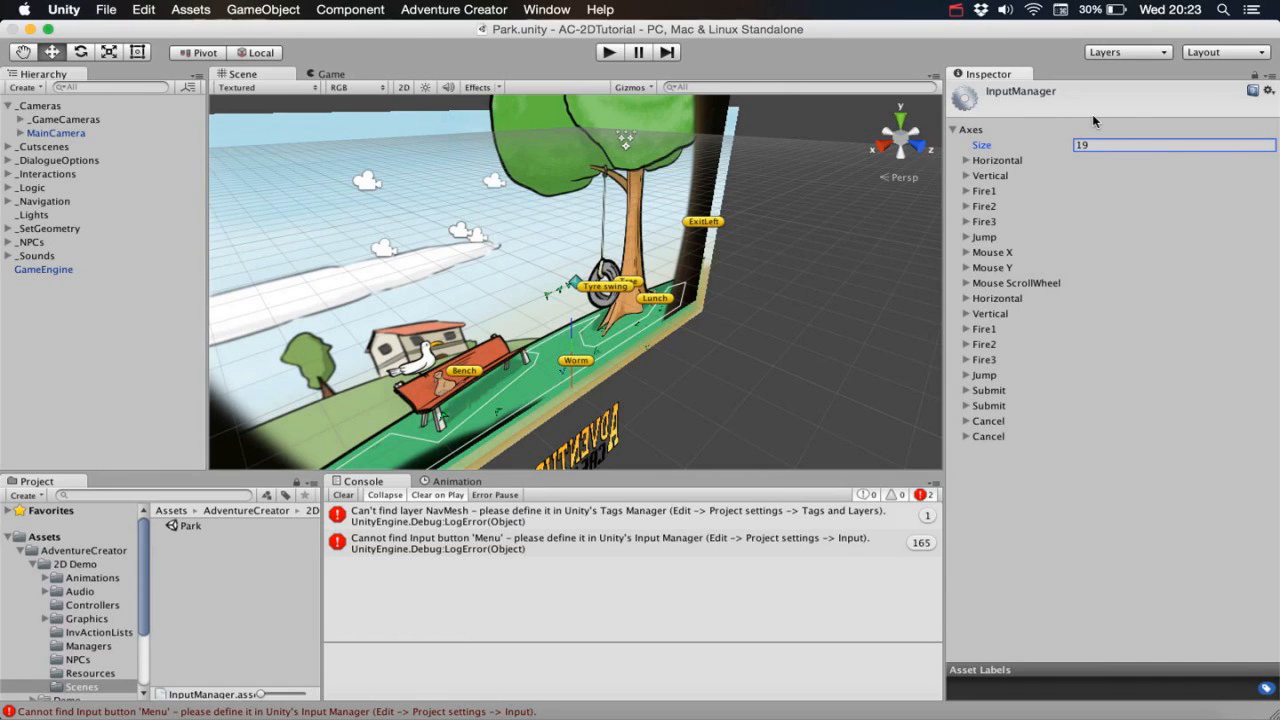
Rename the last input axis to Menu, keep escape as its positive button and clear its alternative positive button.
click(966, 436)
click(1110, 451)
text(Menu)
key(Tab)
key(Tab)
key(Tab)
key(Tab)
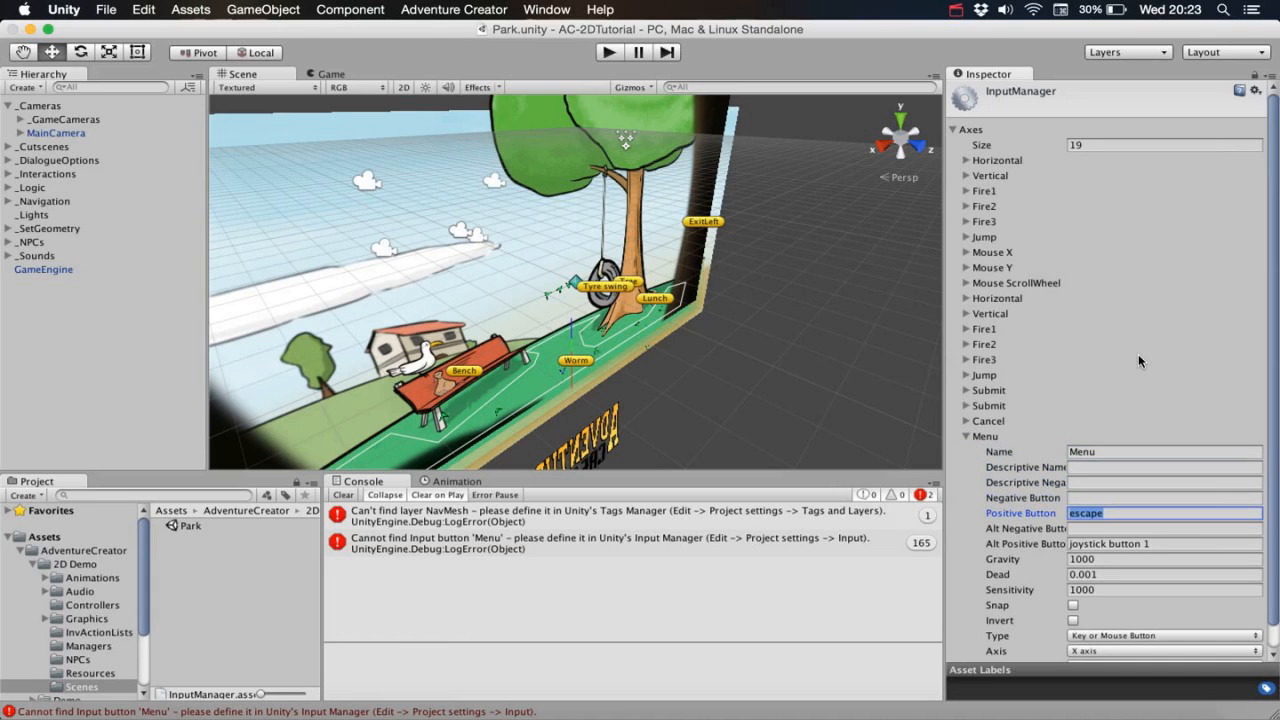
key(Tab)
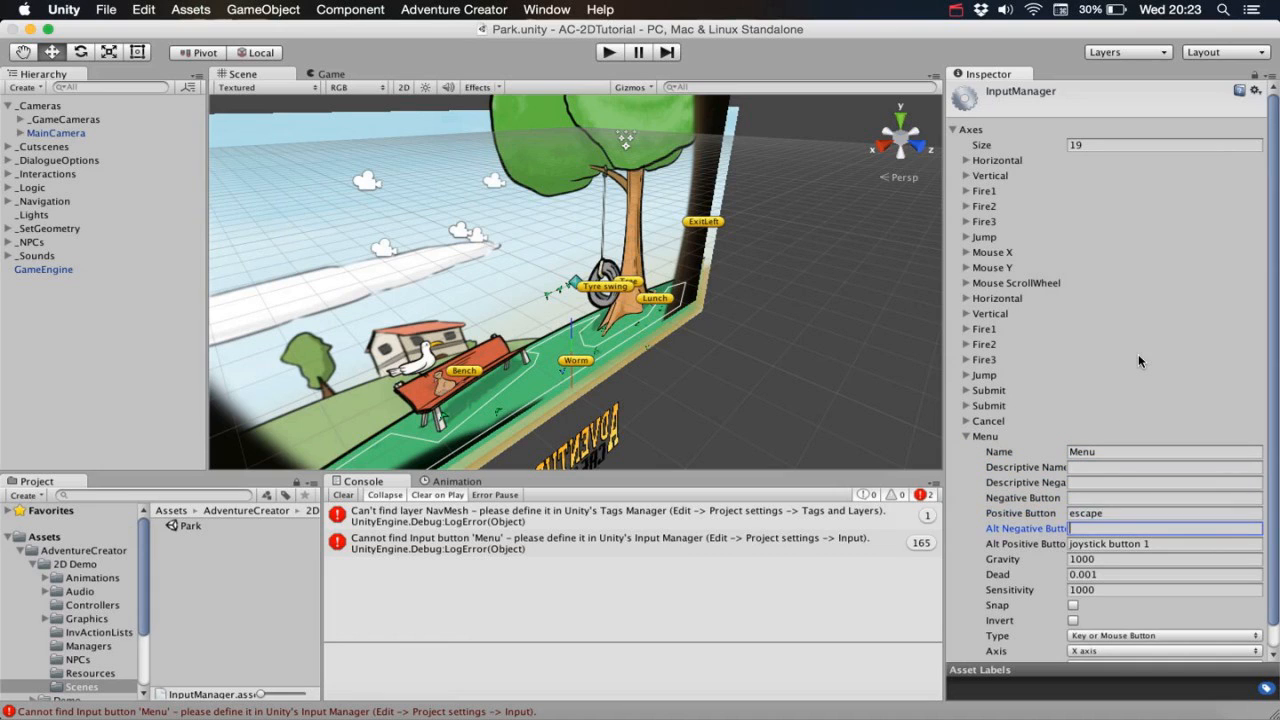
key(Tab)
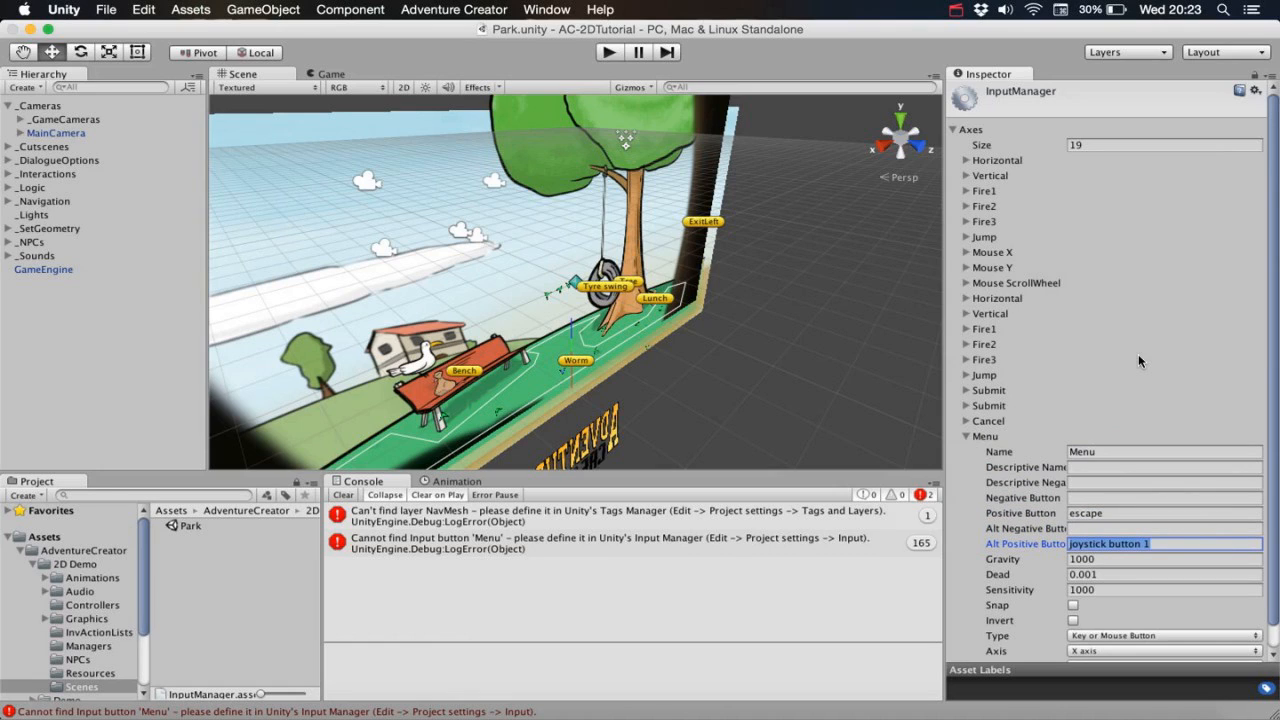
key(BackSpace)
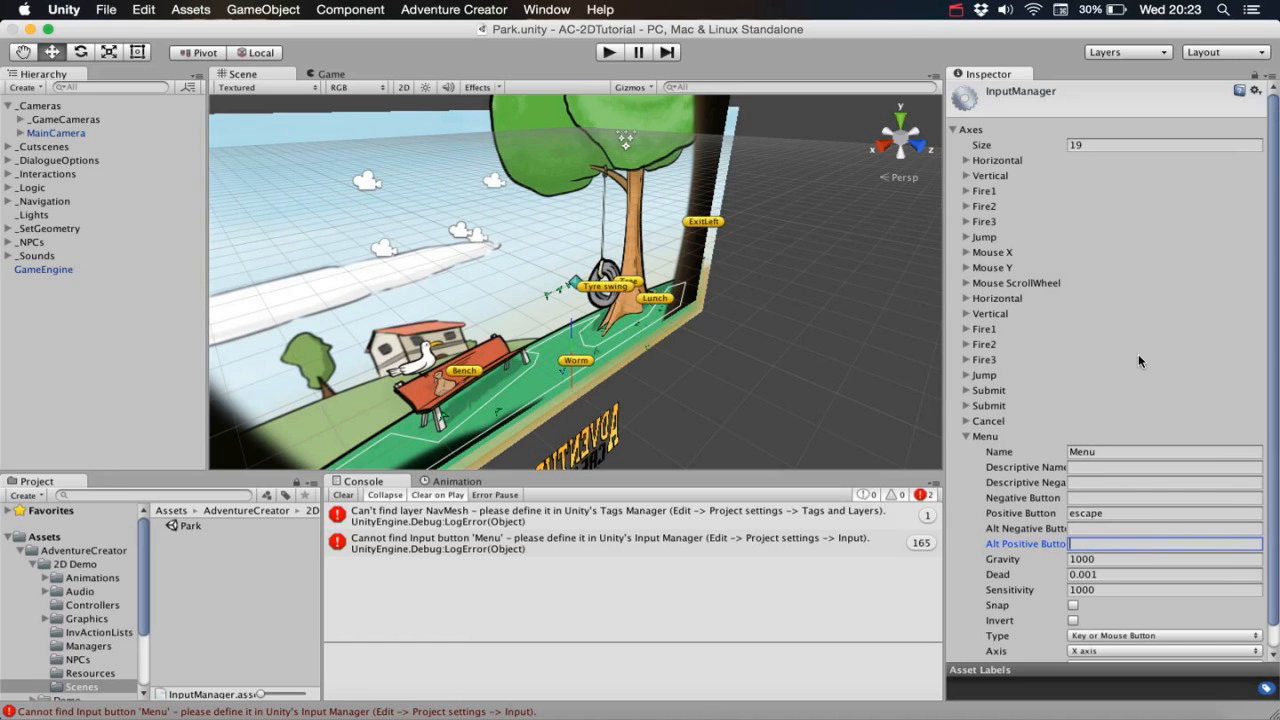
Play the Park scene again to test the demo with the new layer and input axis.
click(546, 9)
click(614, 75)
click(608, 52)
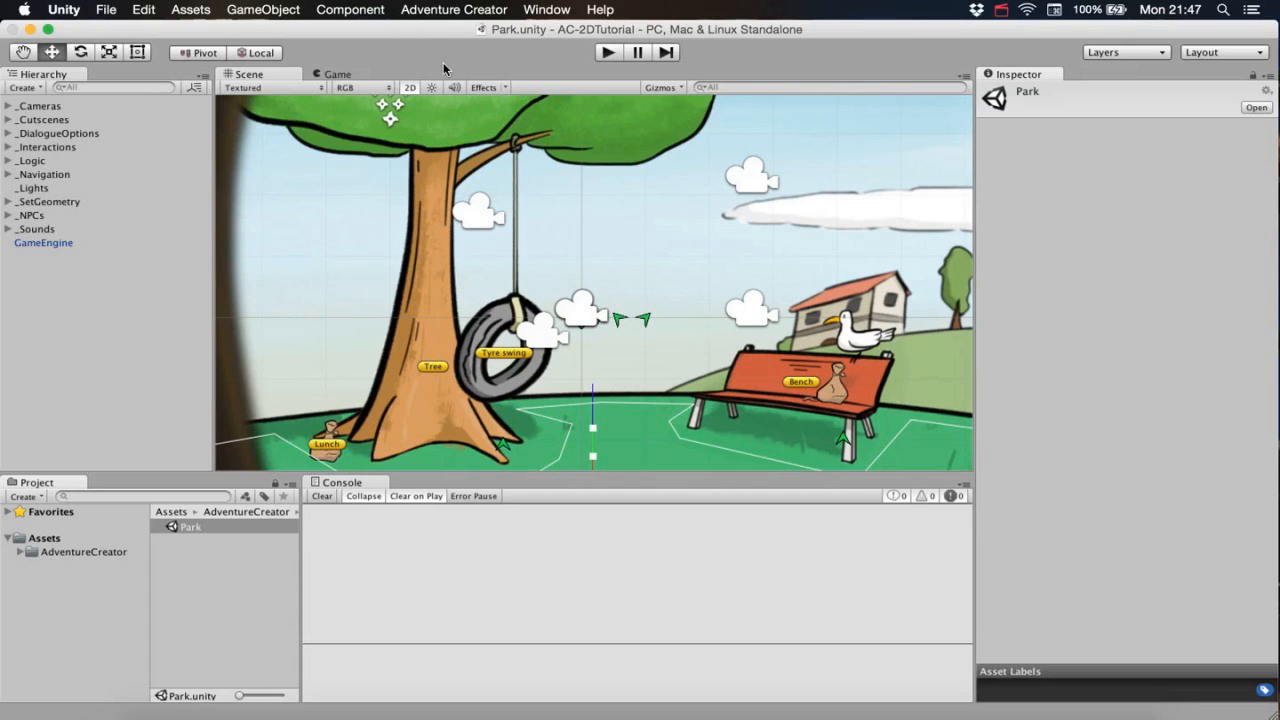
click(447, 12)
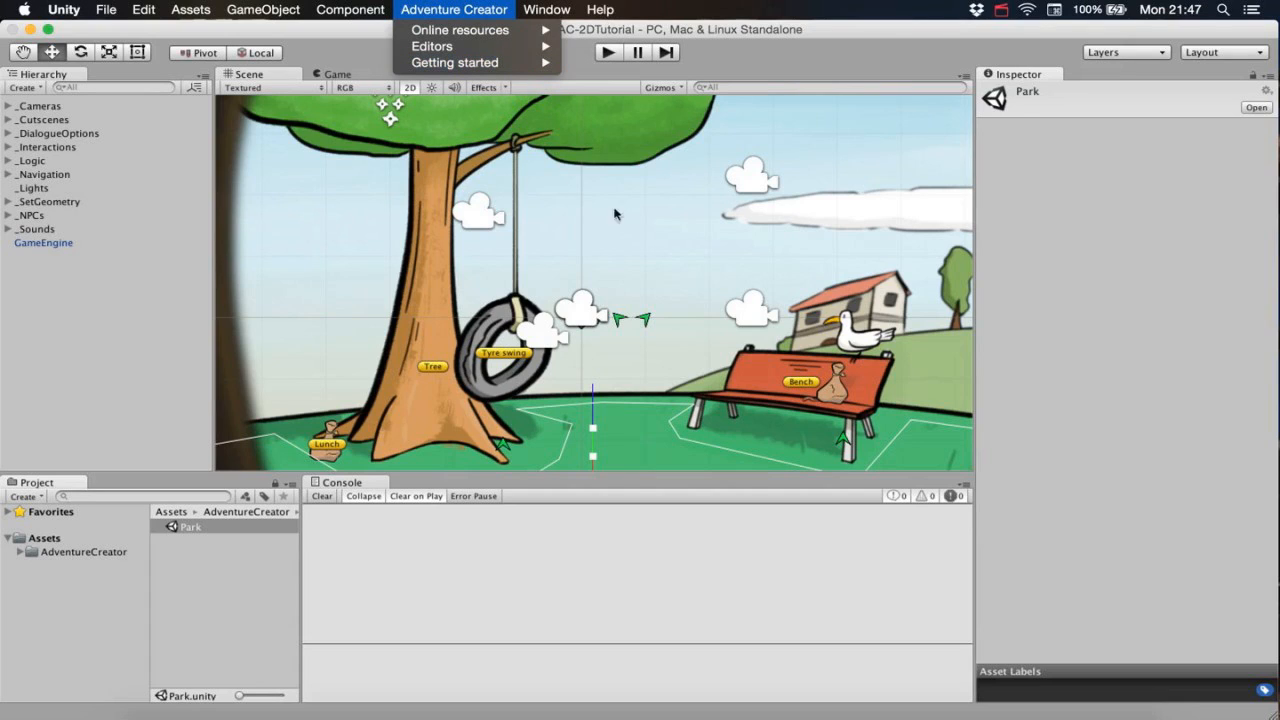
mouse_move(470, 64)
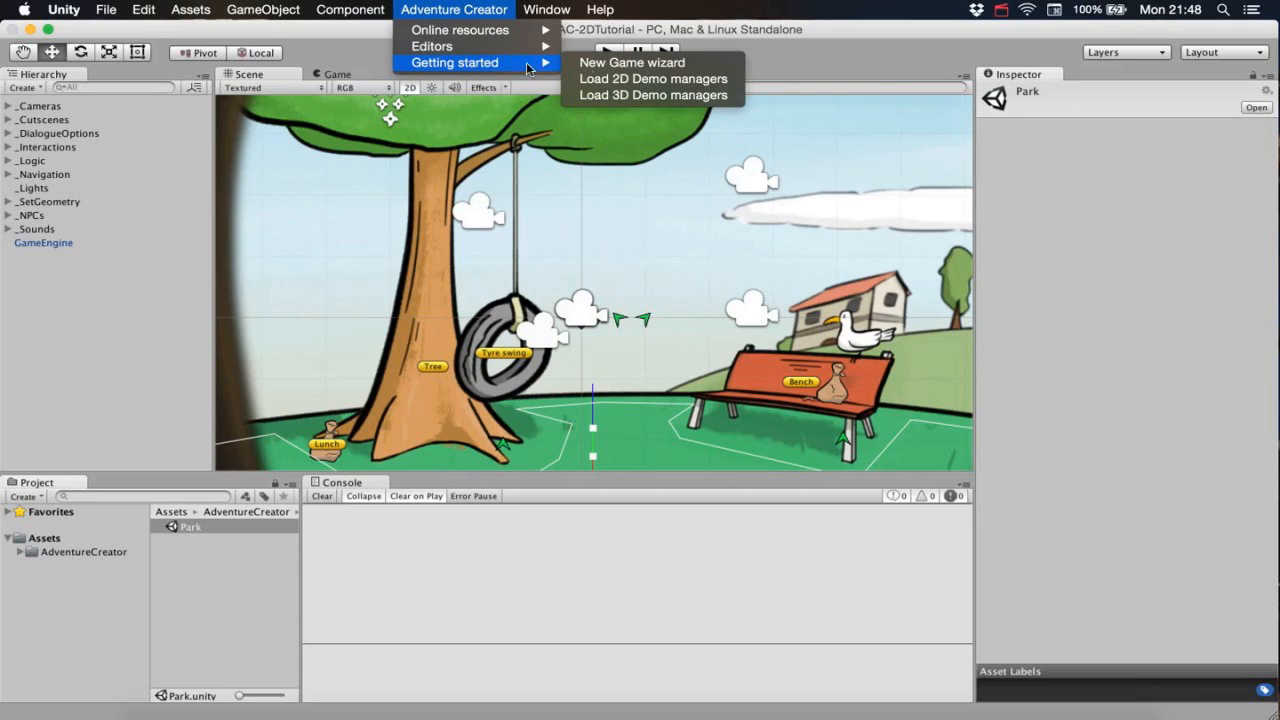
click(700, 86)
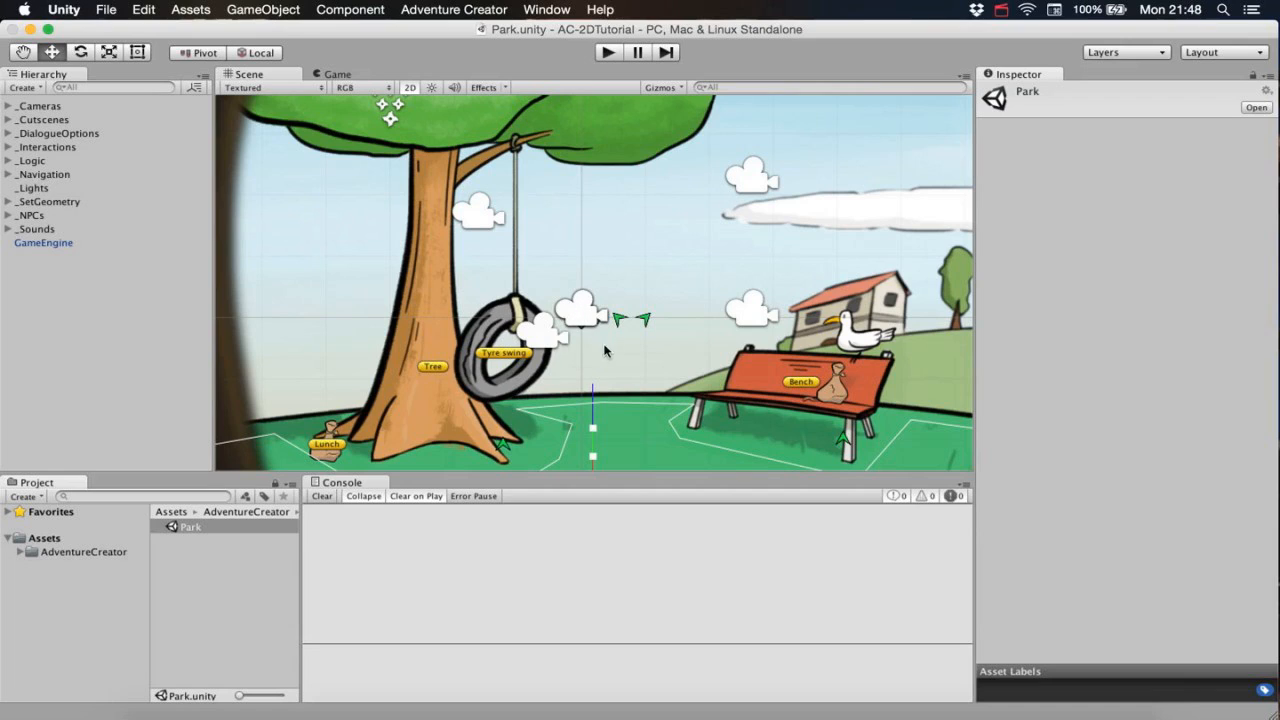
Create a new empty scene and open Adventure Creator's New Game wizard.
click(116, 16)
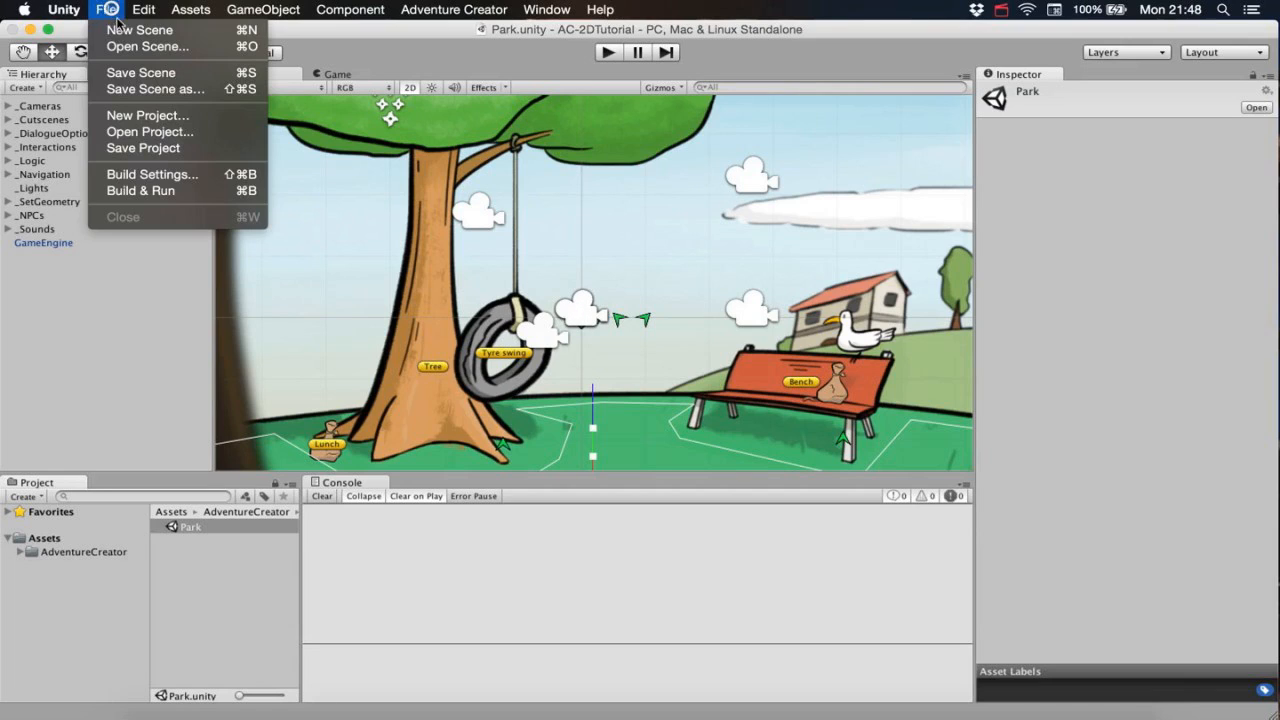
click(118, 30)
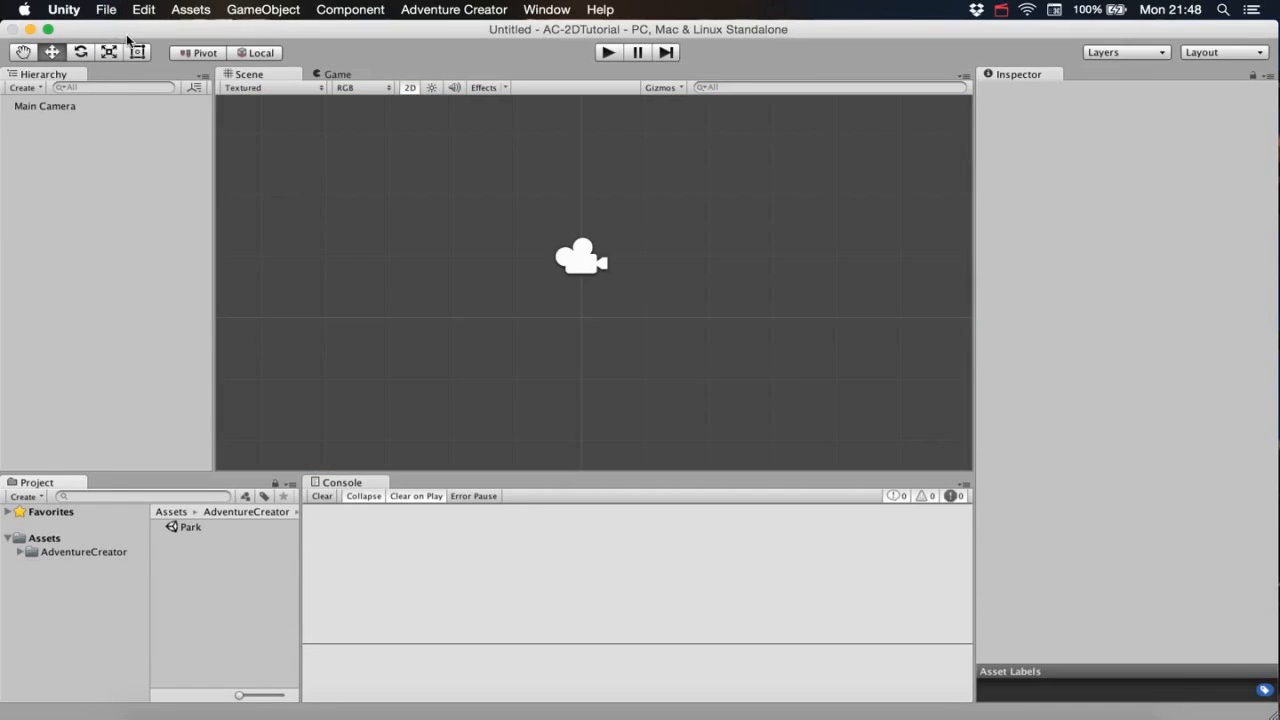
click(474, 12)
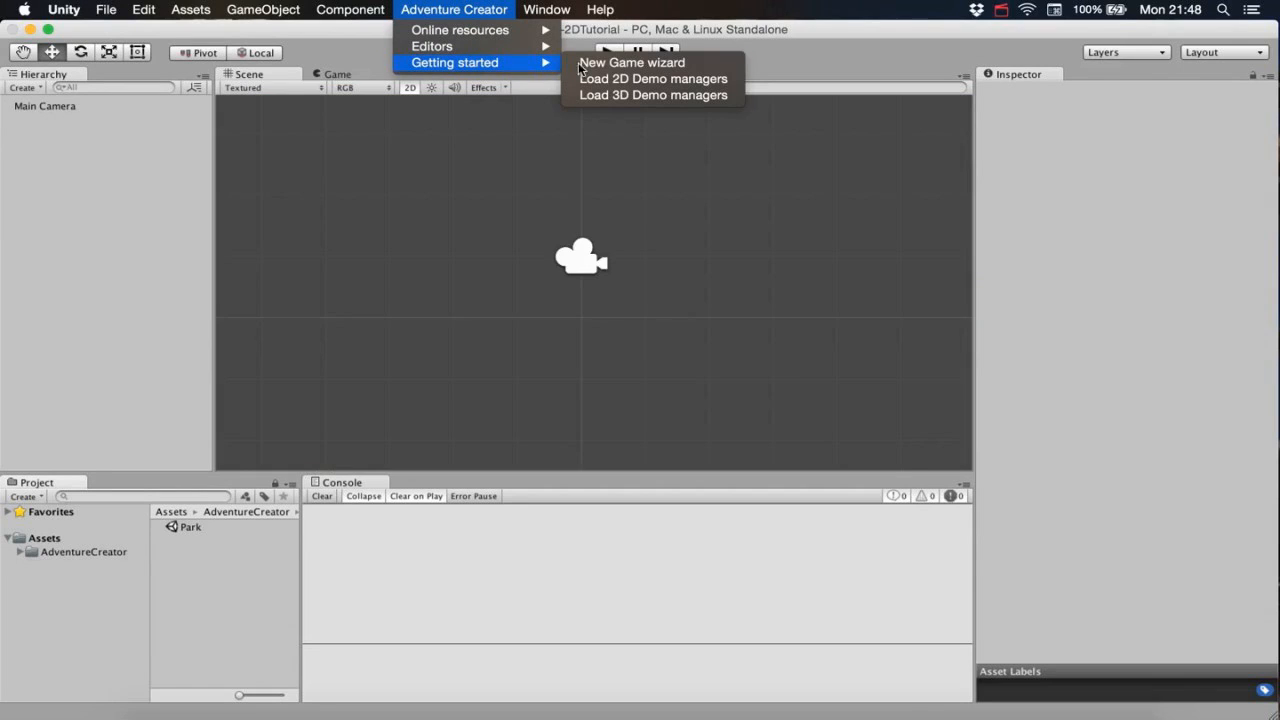
click(704, 66)
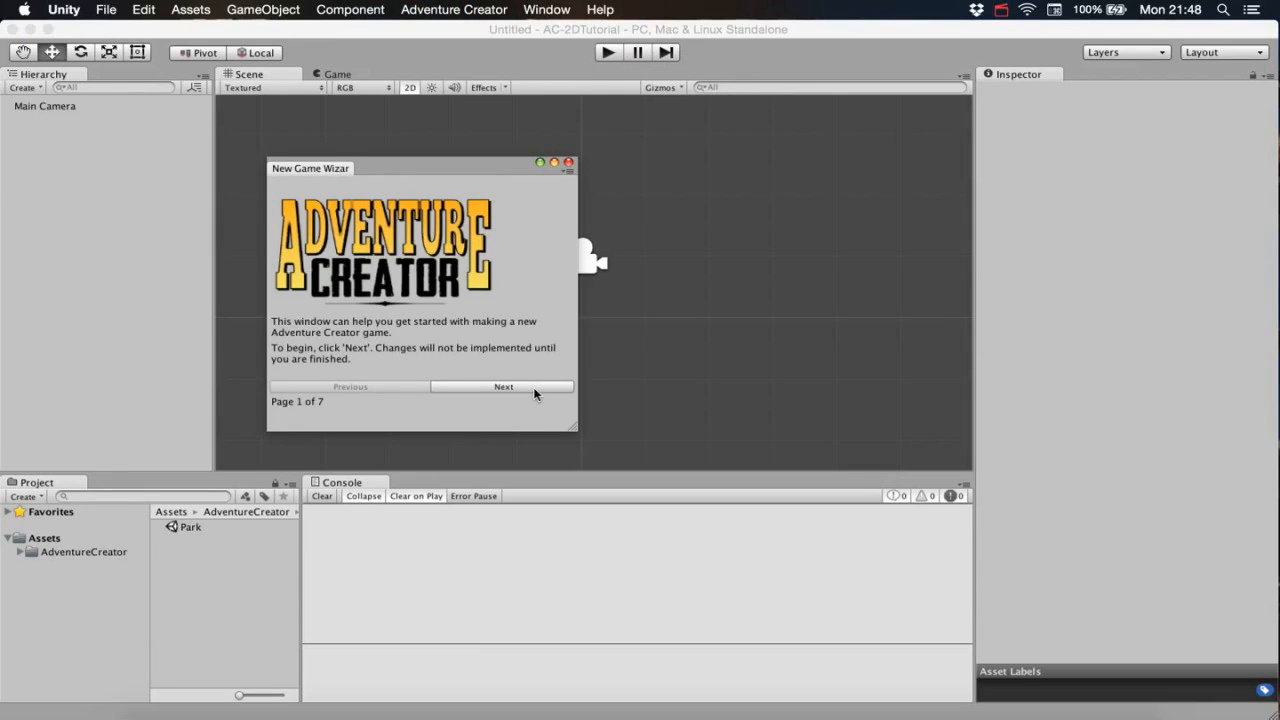
Name the game "My 2D game" in the wizard and continue to the camera perspective page.
click(531, 388)
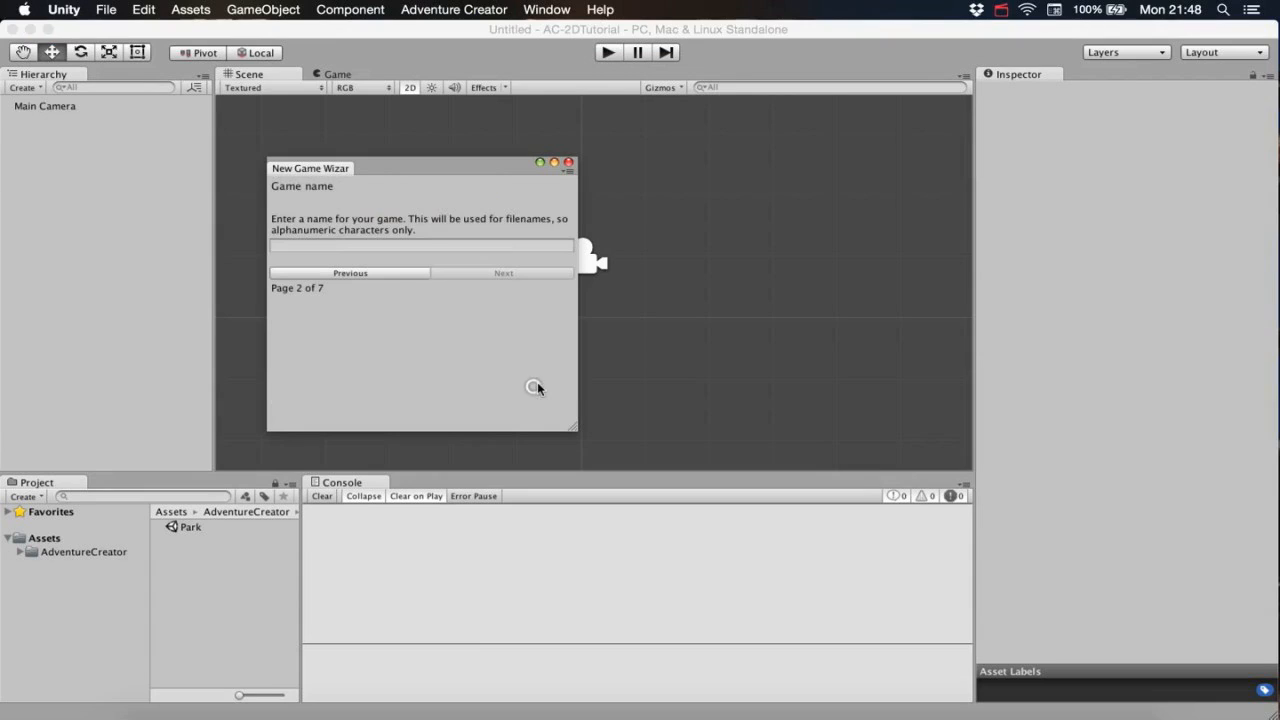
click(352, 244)
text(My 2D game)
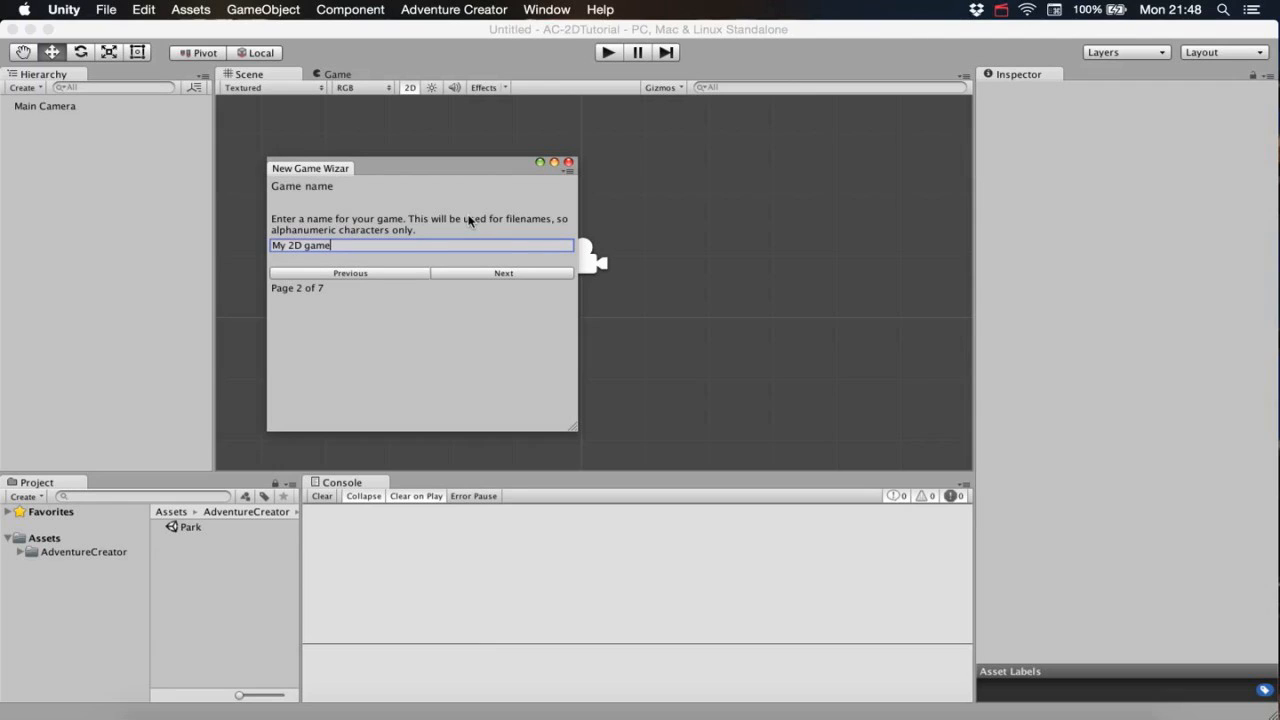
click(504, 273)
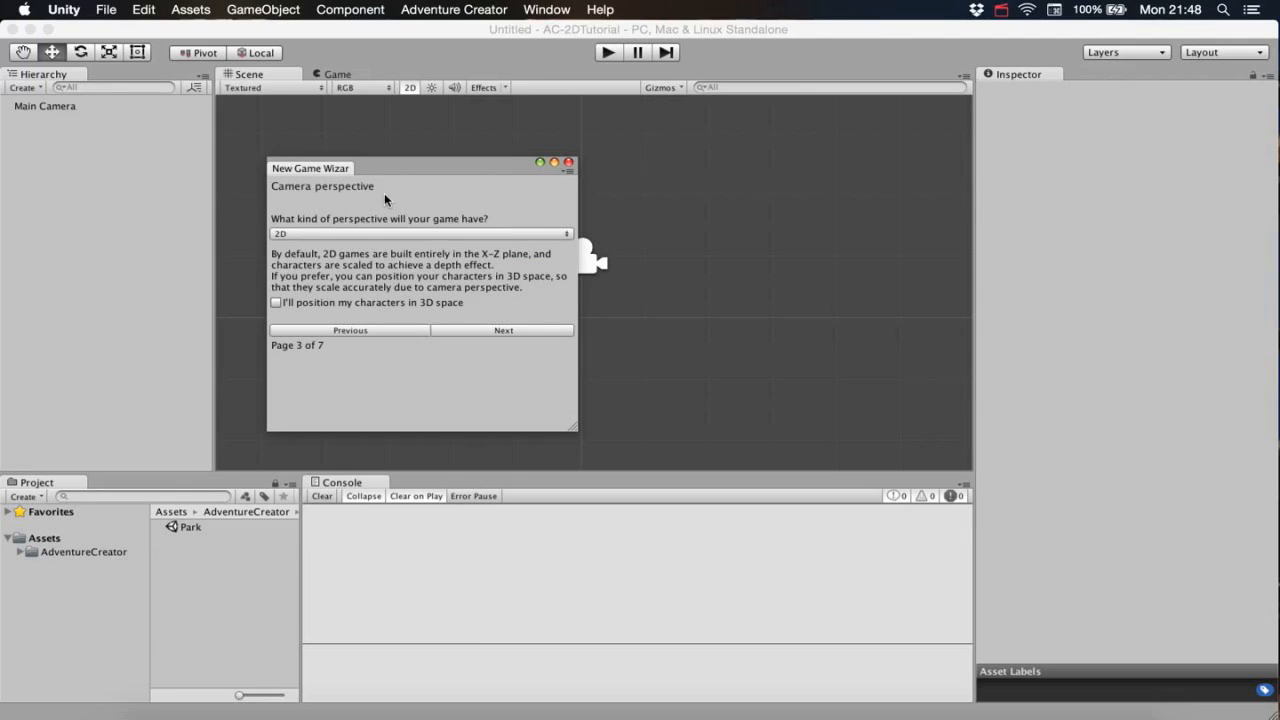
Choose the 2D camera perspective without 3D character positioning, and Context Sensitive as the hotspot interaction method.
click(330, 233)
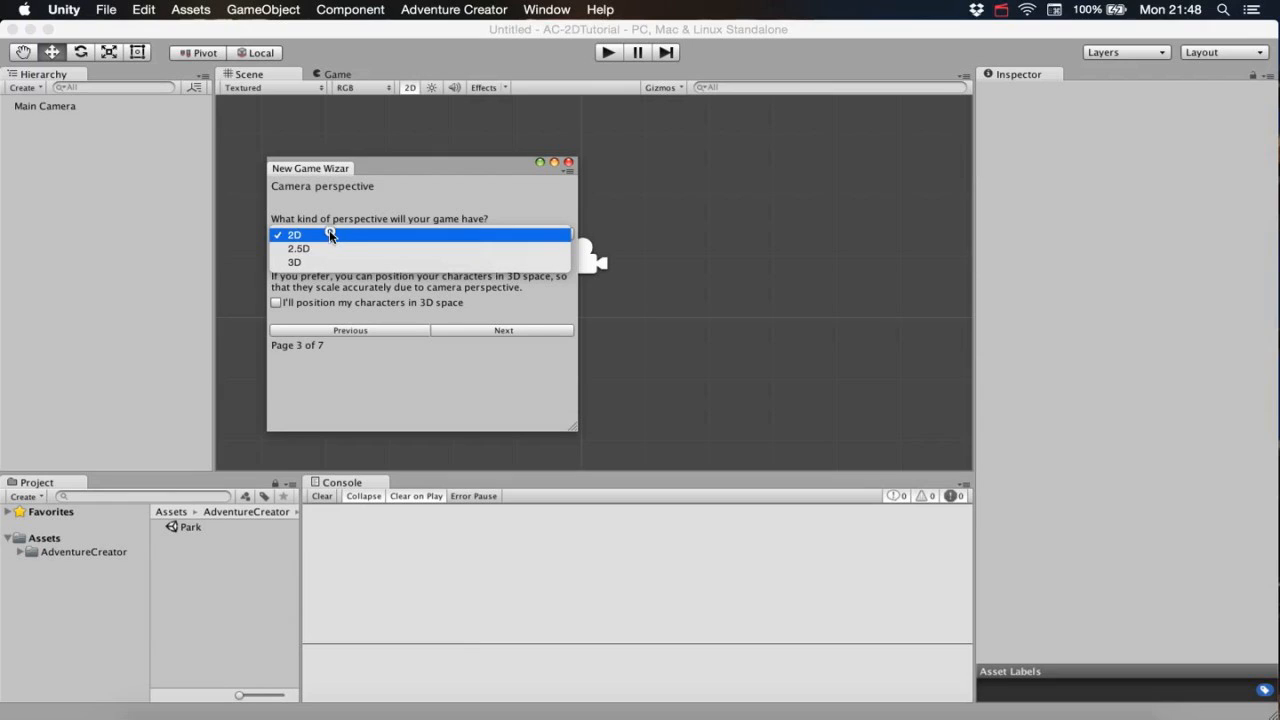
click(331, 236)
click(472, 331)
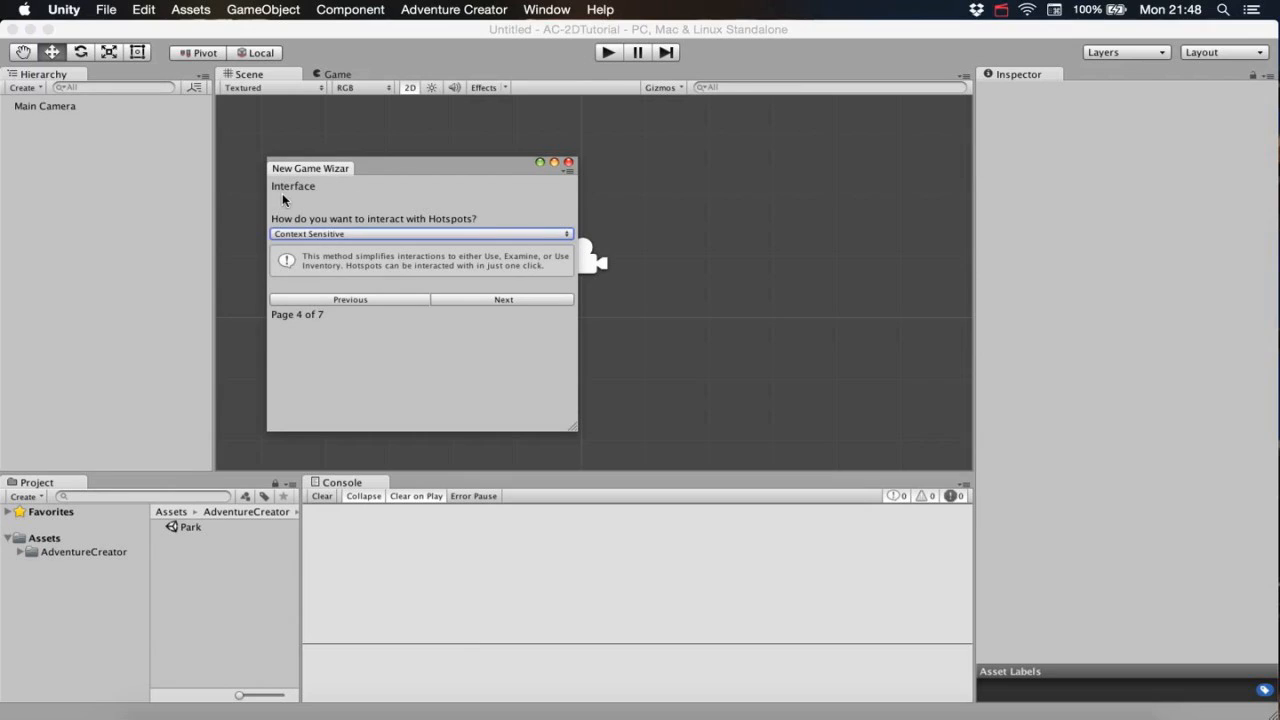
click(469, 234)
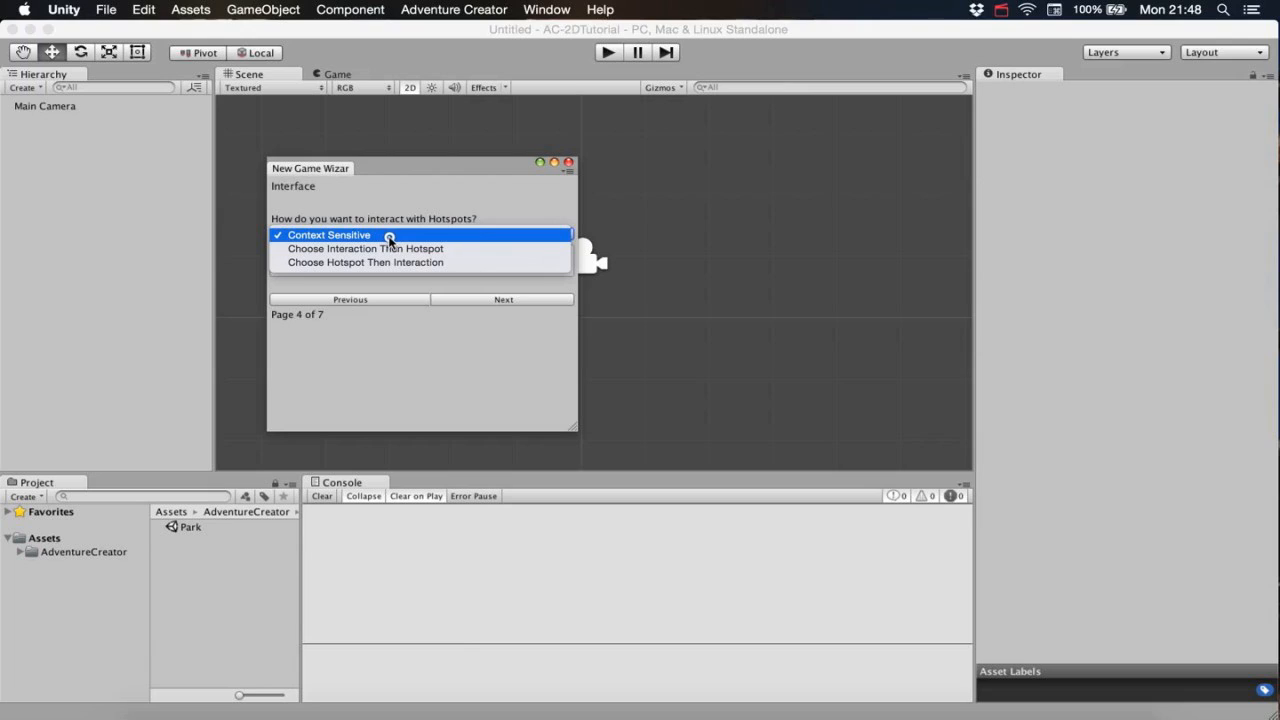
click(465, 237)
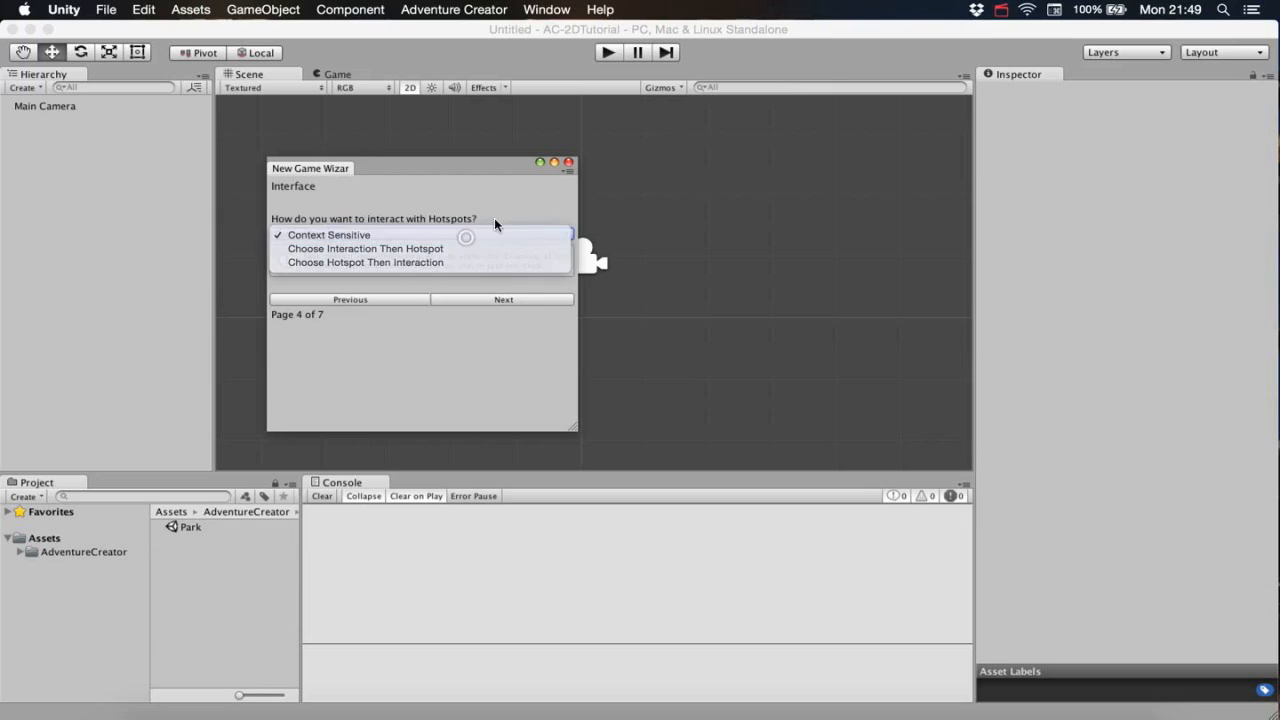
Keep Default AC as the starting interface on the GUI system page, review the choices and finish the New Game wizard.
click(488, 298)
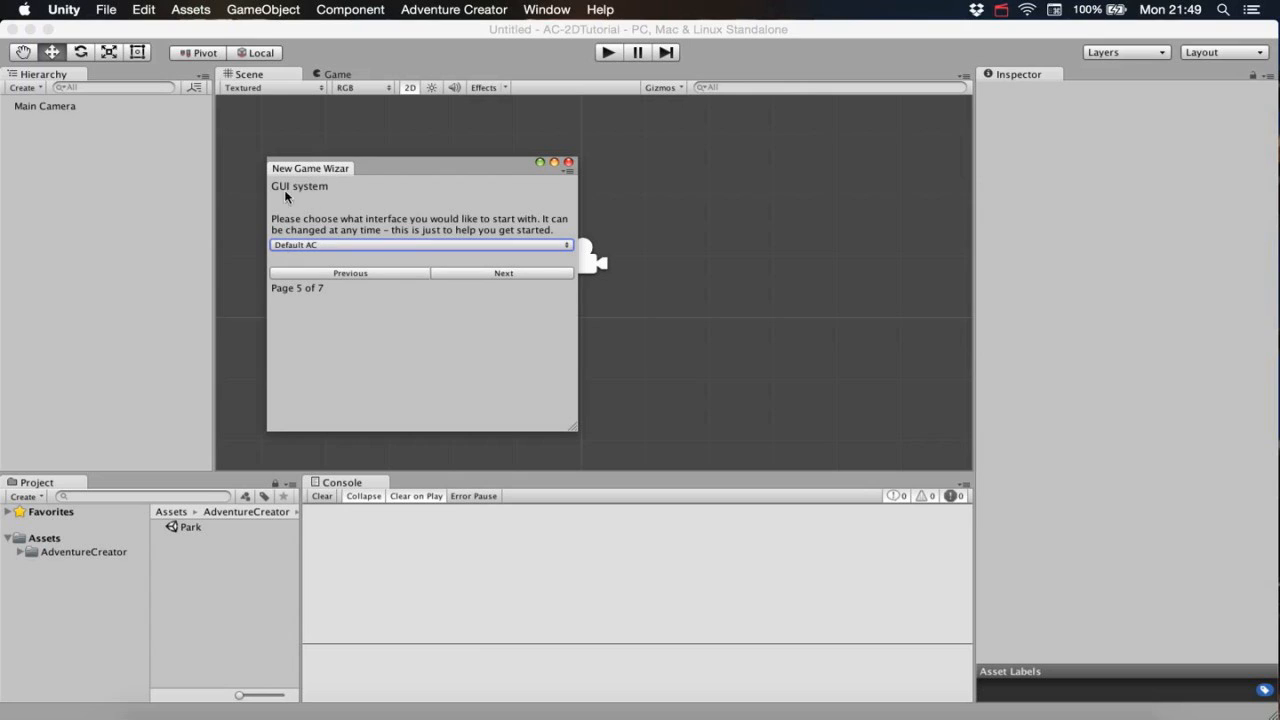
click(379, 245)
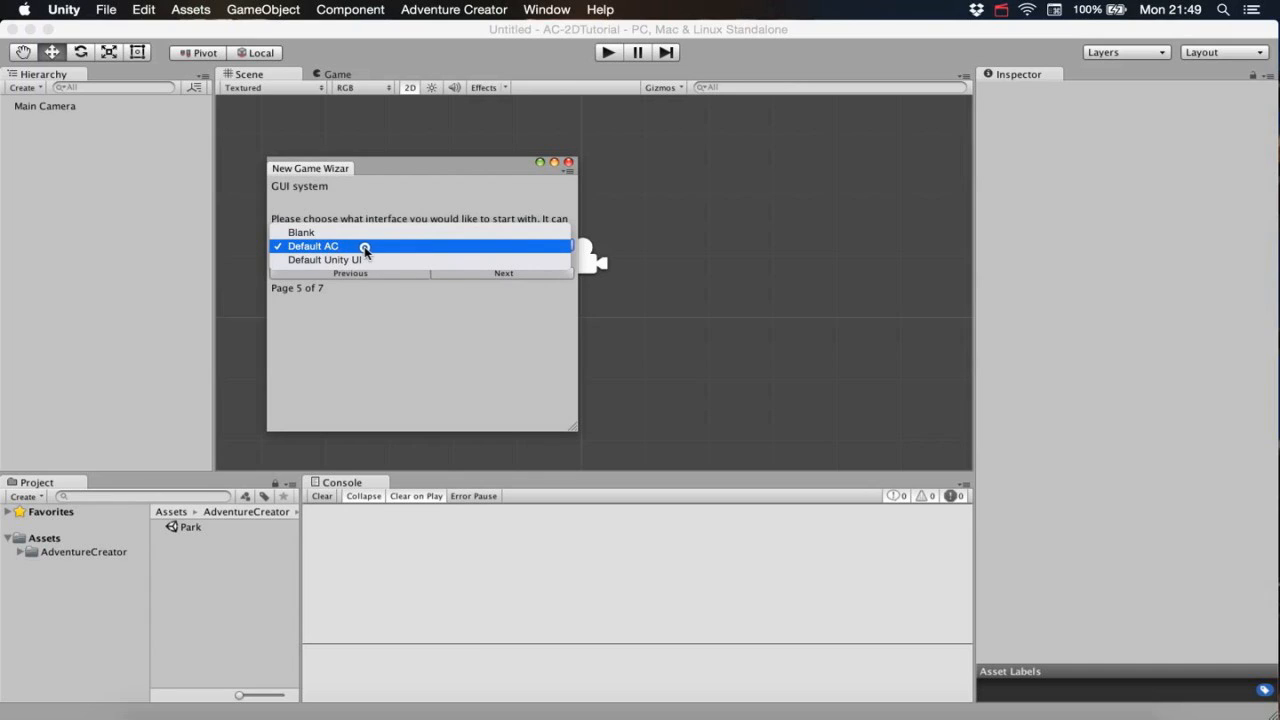
click(364, 247)
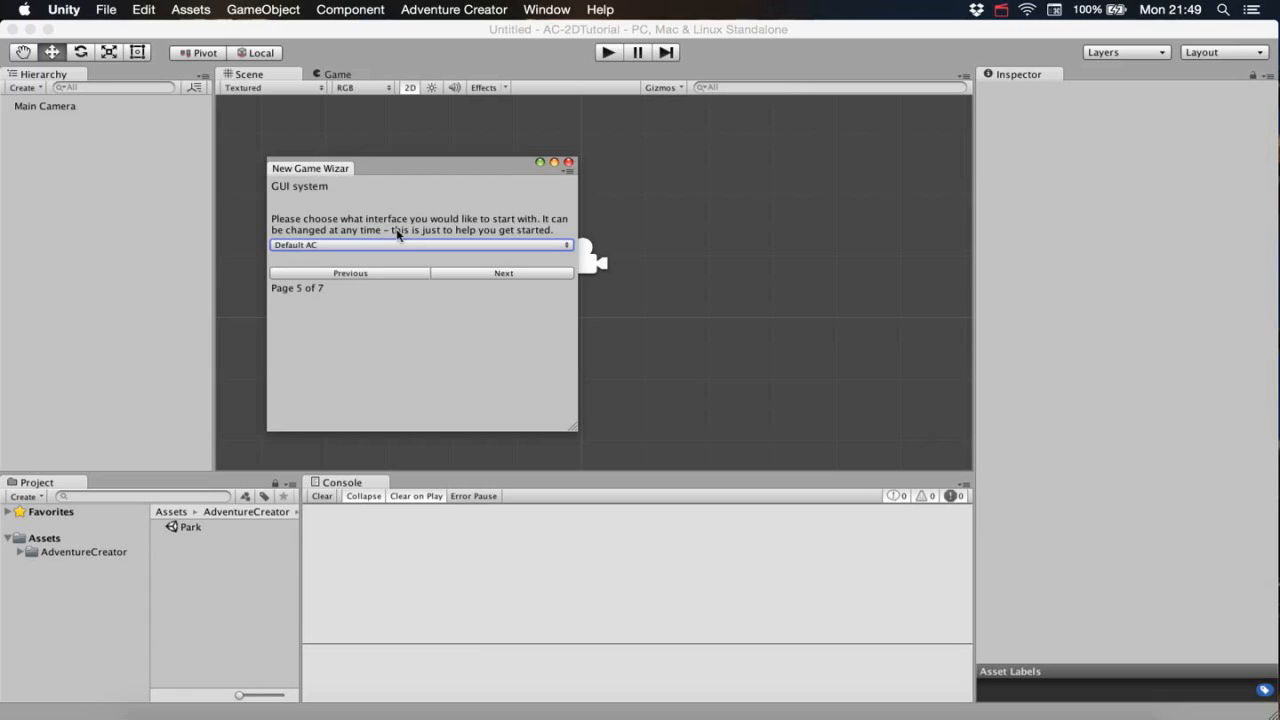
click(535, 268)
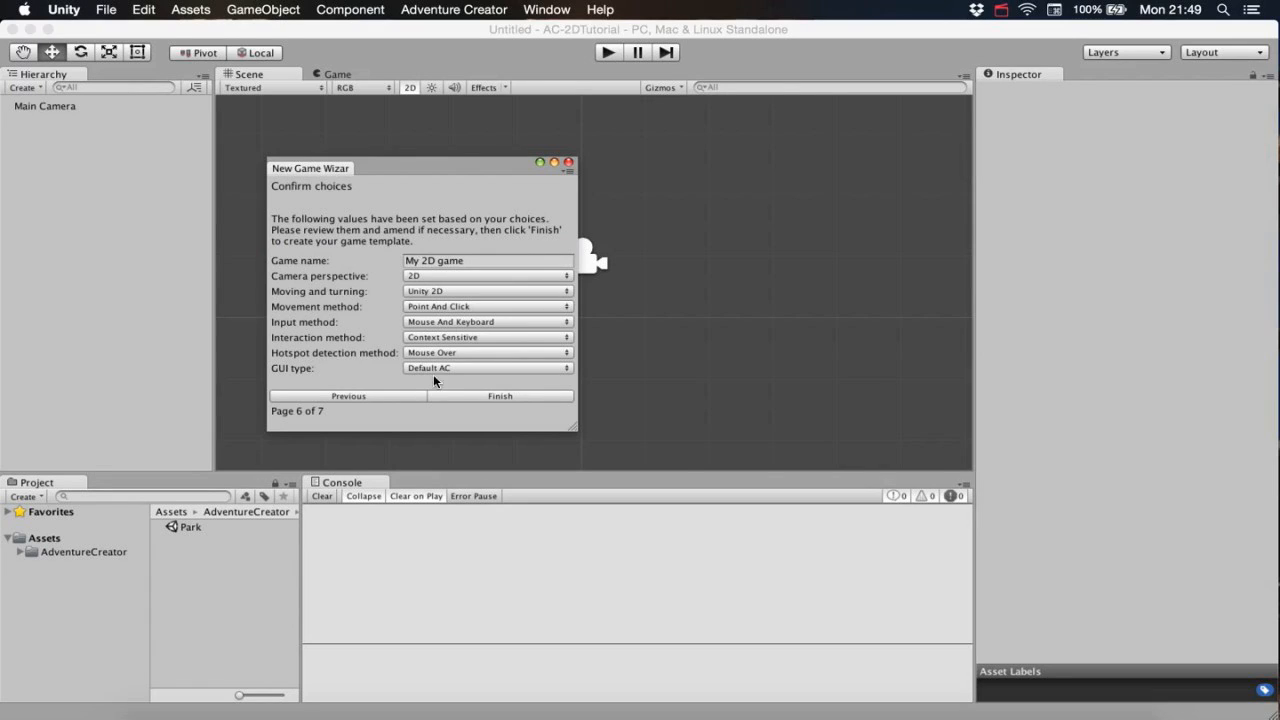
click(537, 397)
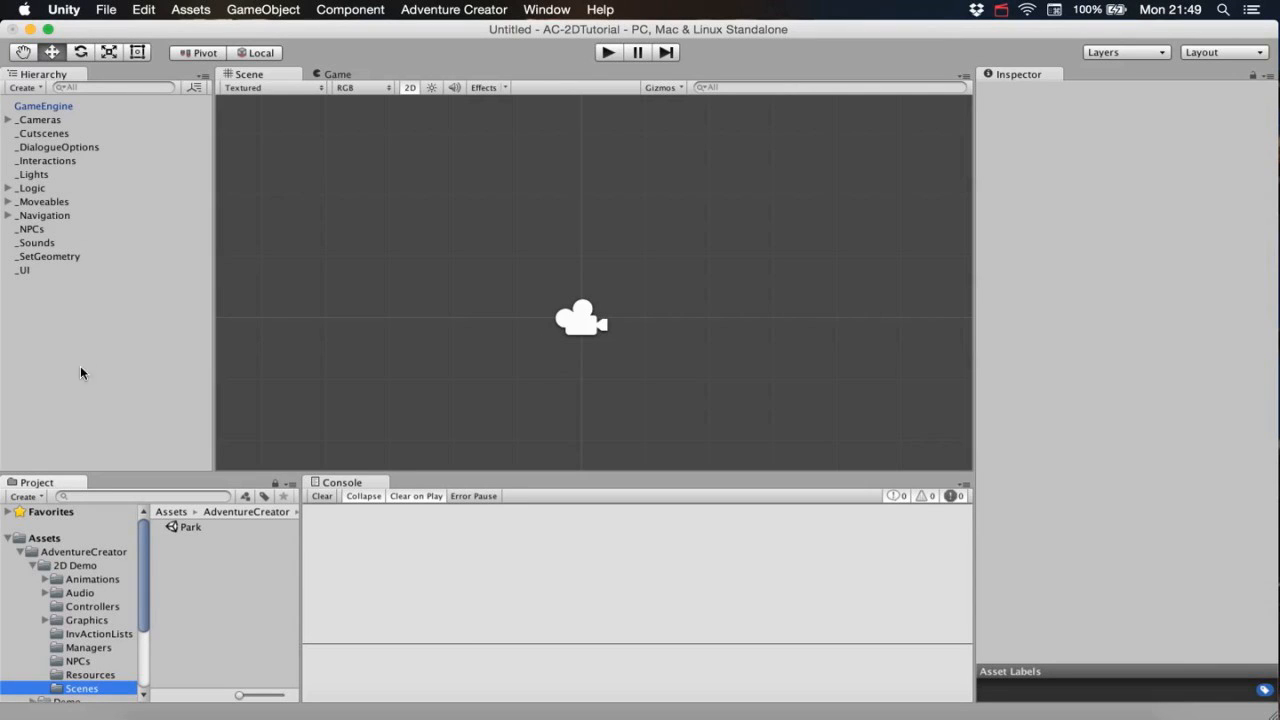
Look through the My 2D game folder and its Managers subfolder to examine the generated asset files.
click(18, 553)
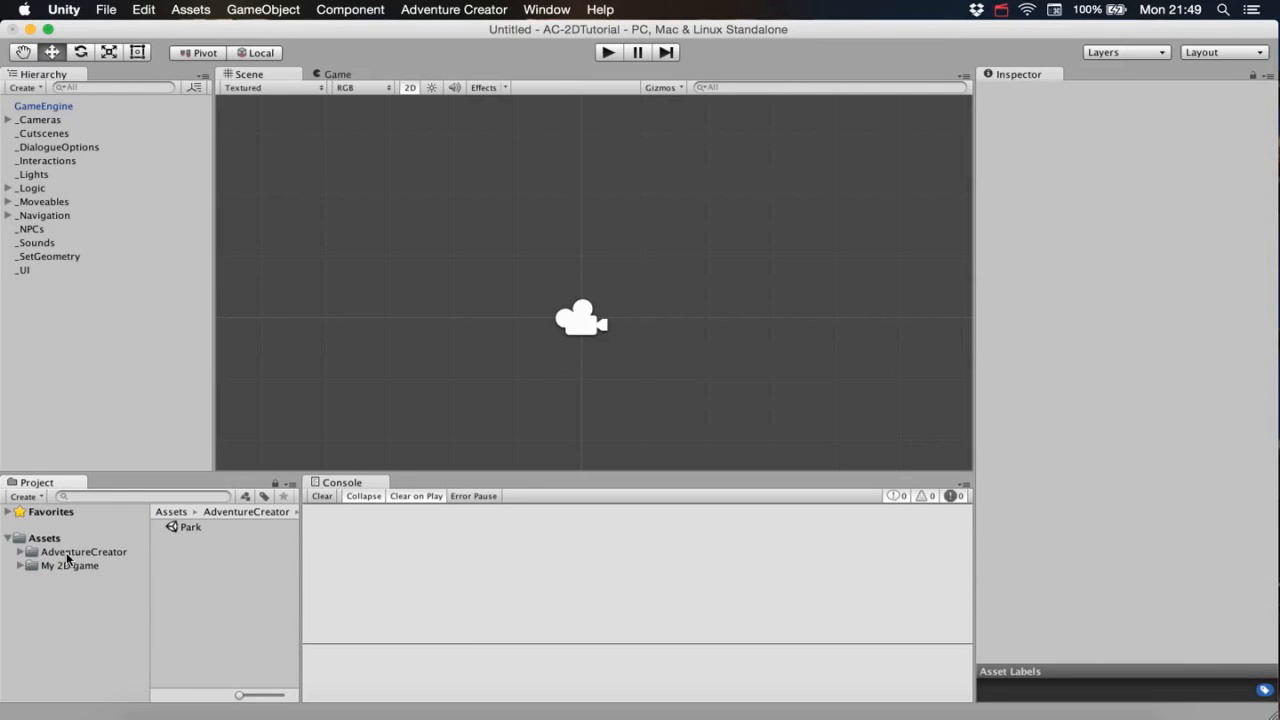
click(72, 566)
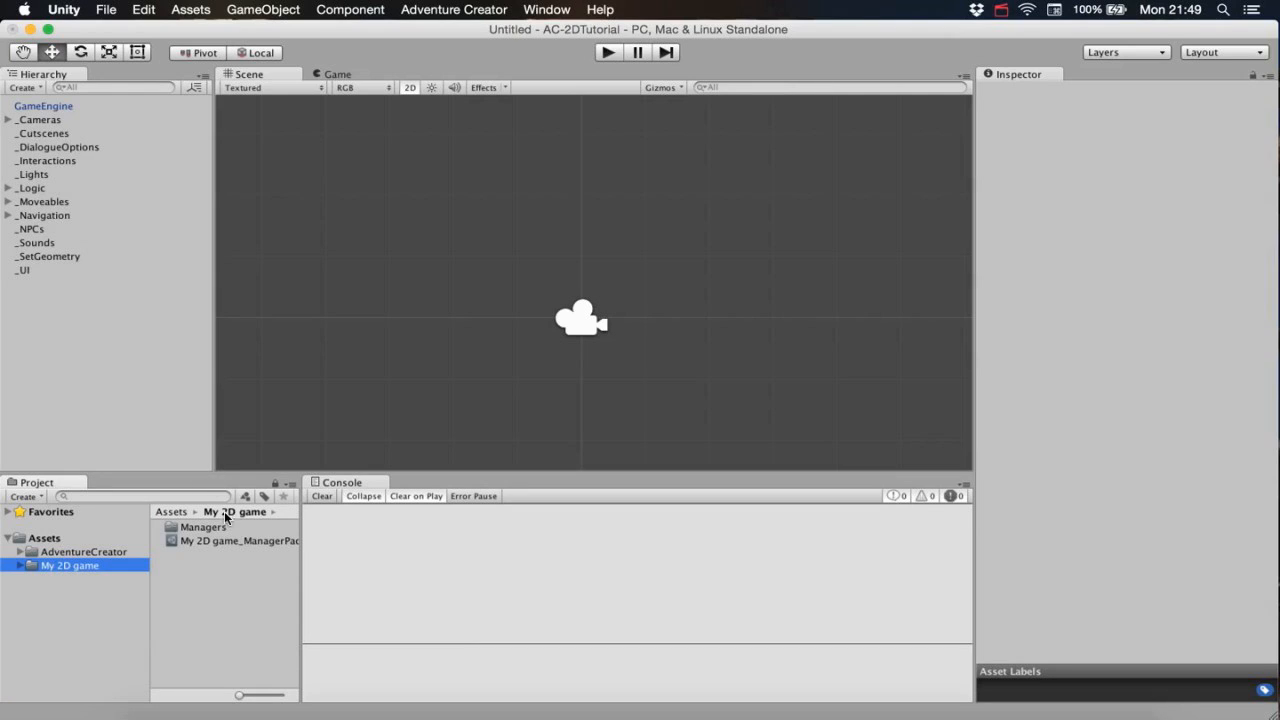
click(20, 566)
click(84, 582)
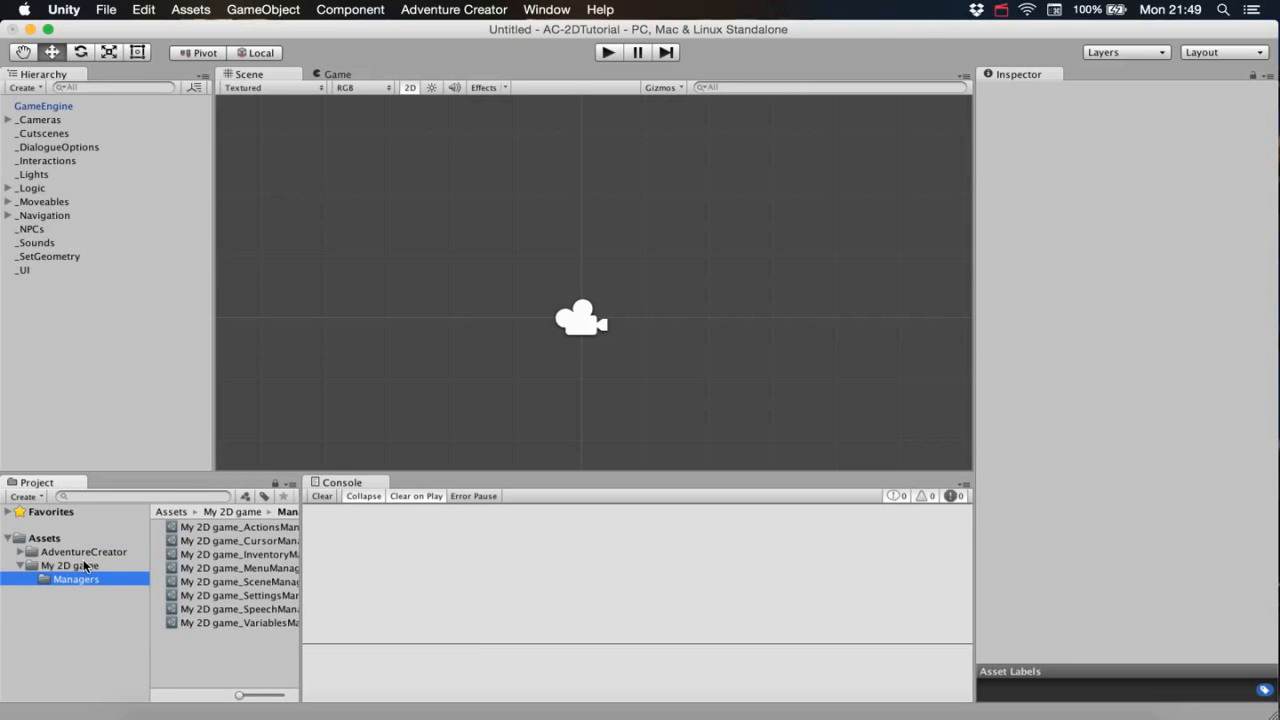
click(80, 566)
click(21, 566)
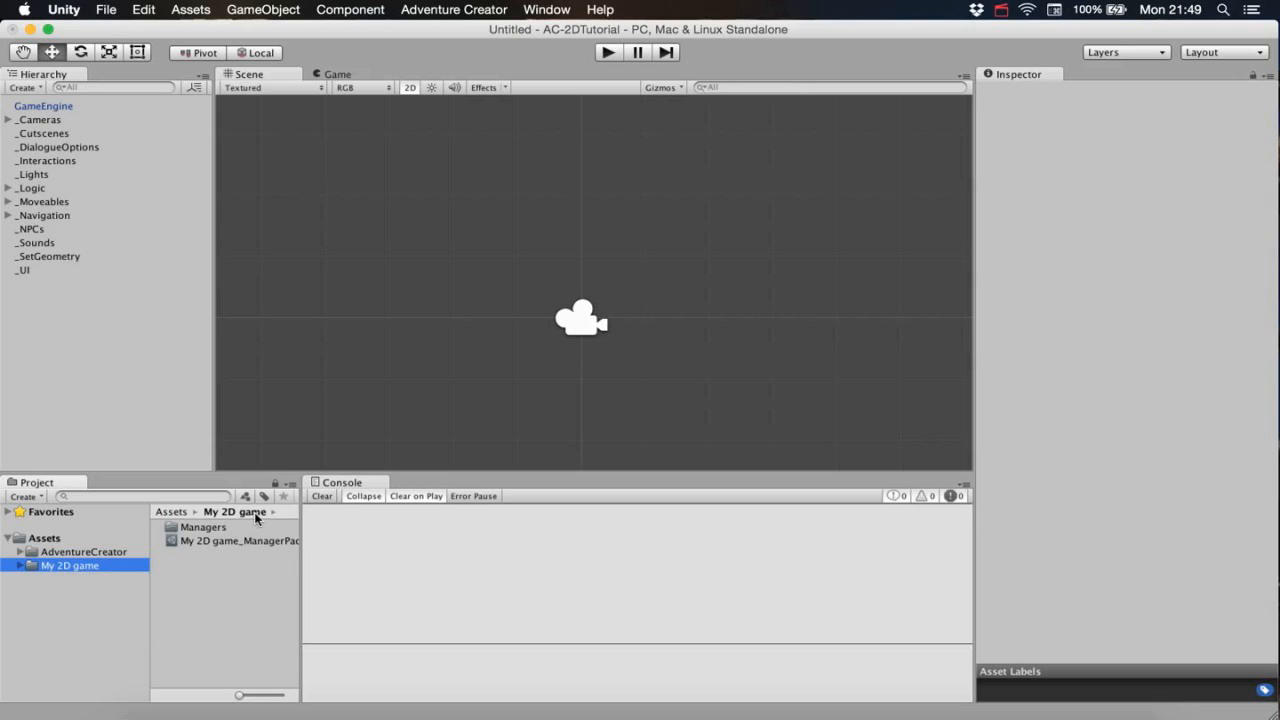
Assign the managers from the My 2D game_ManagerPackage asset to the project.
click(209, 541)
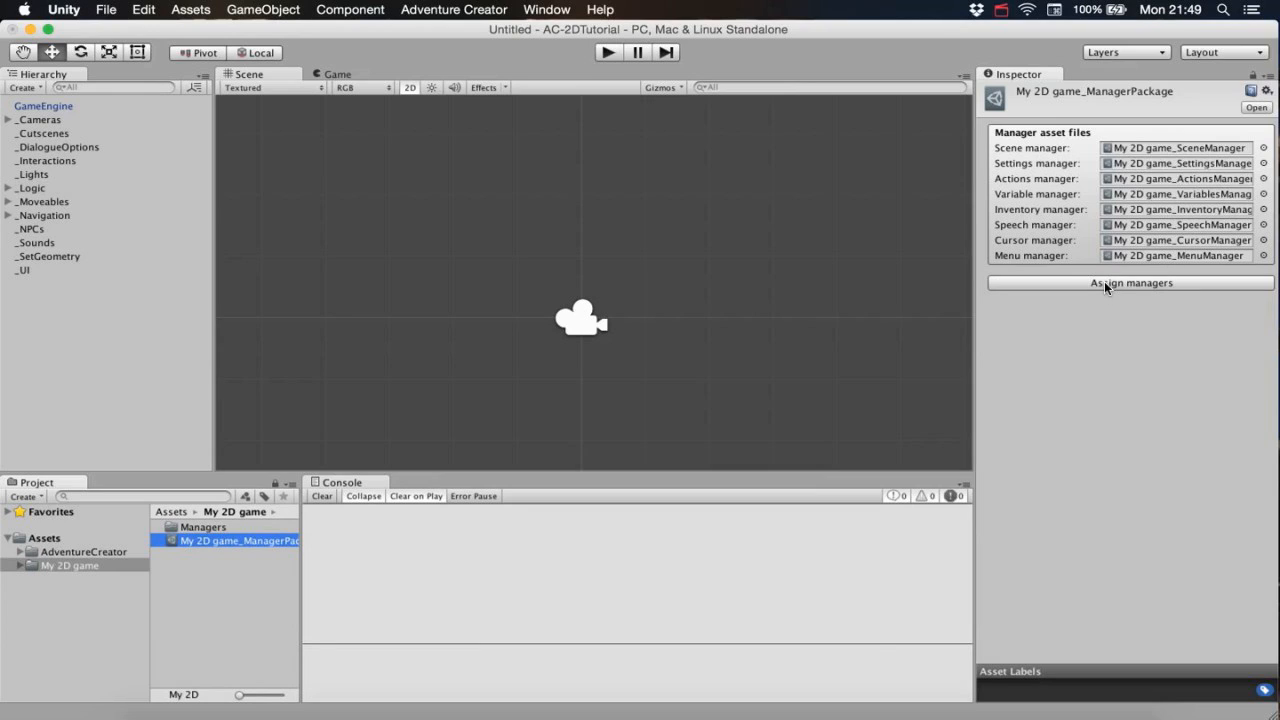
click(441, 10)
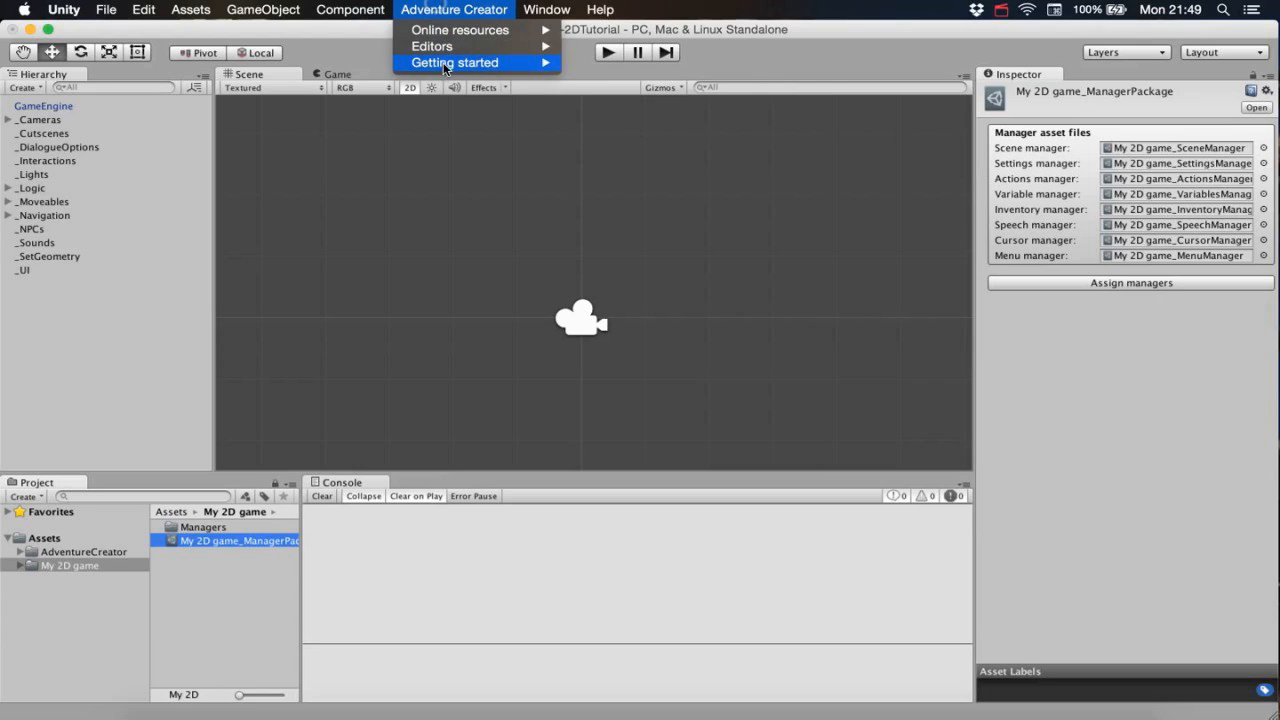
mouse_move(442, 66)
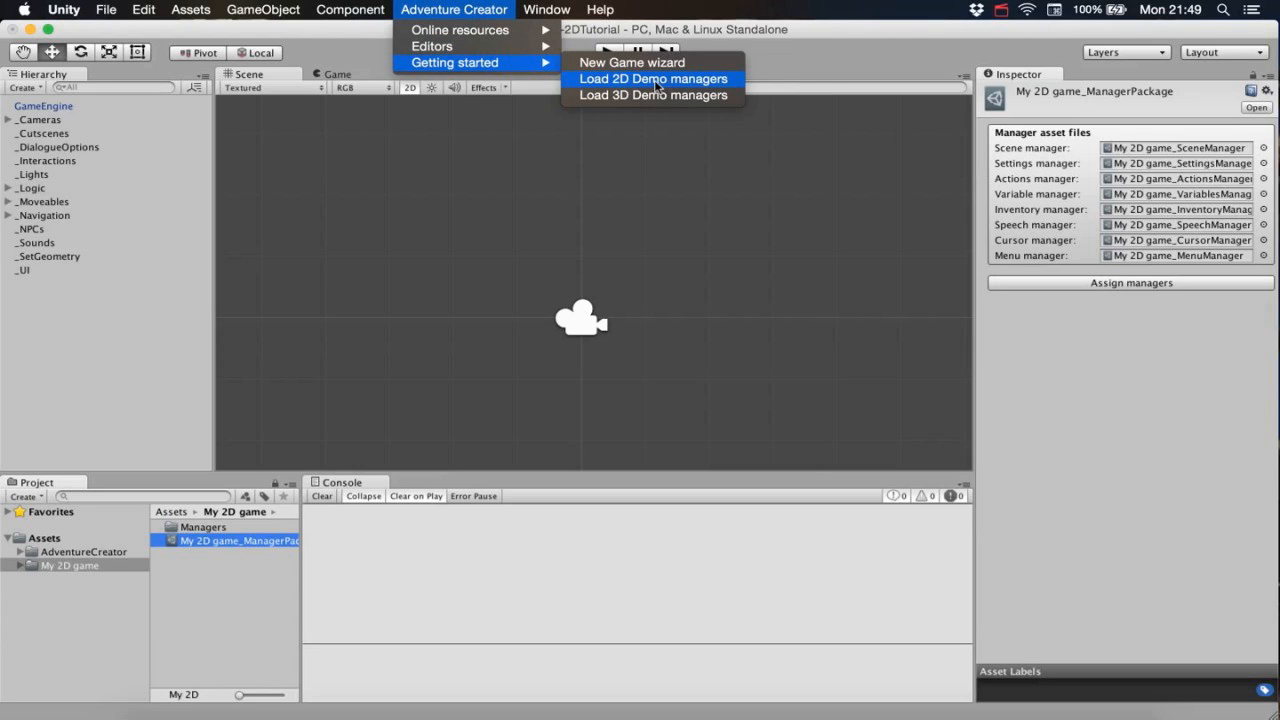
click(1054, 349)
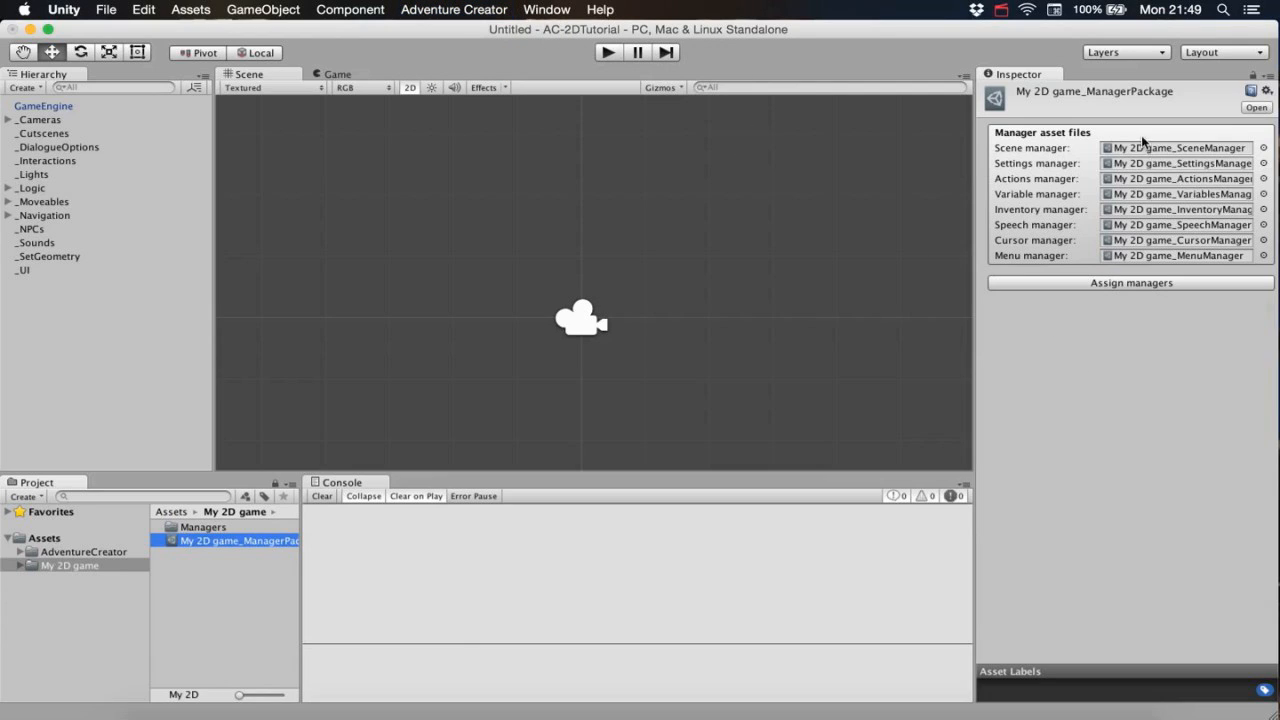
click(1188, 285)
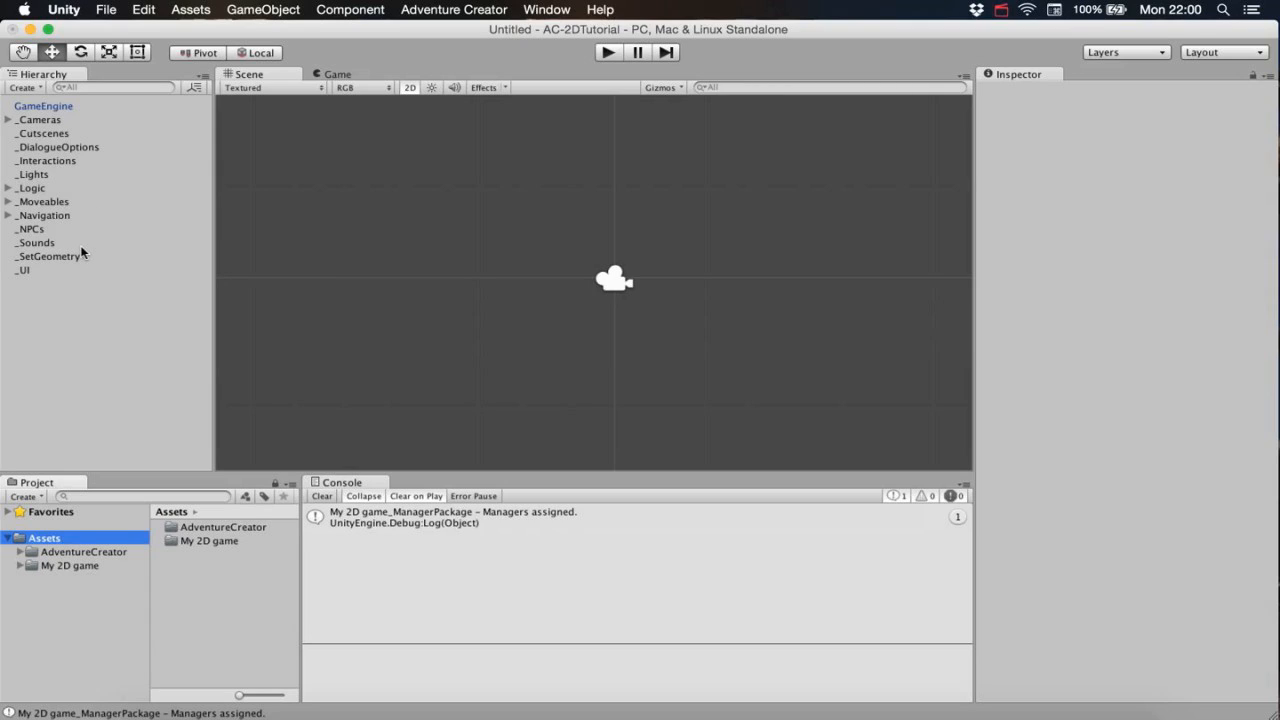
click(71, 133)
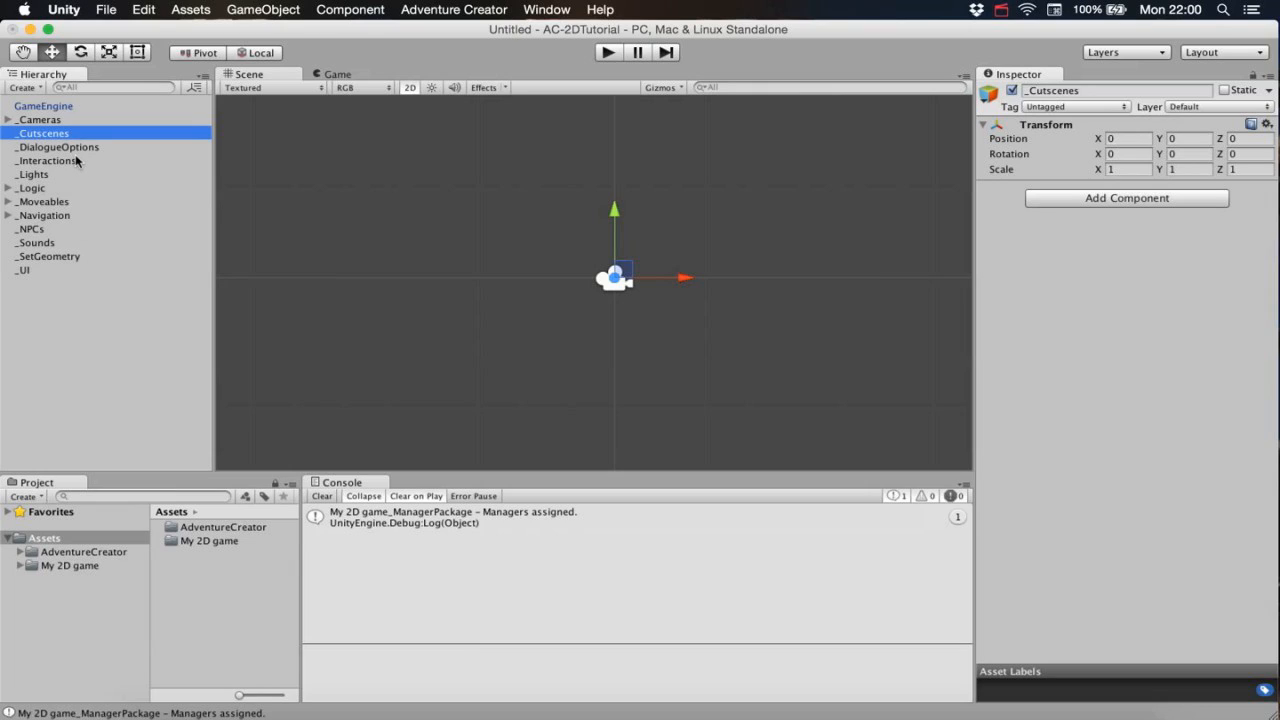
click(140, 255)
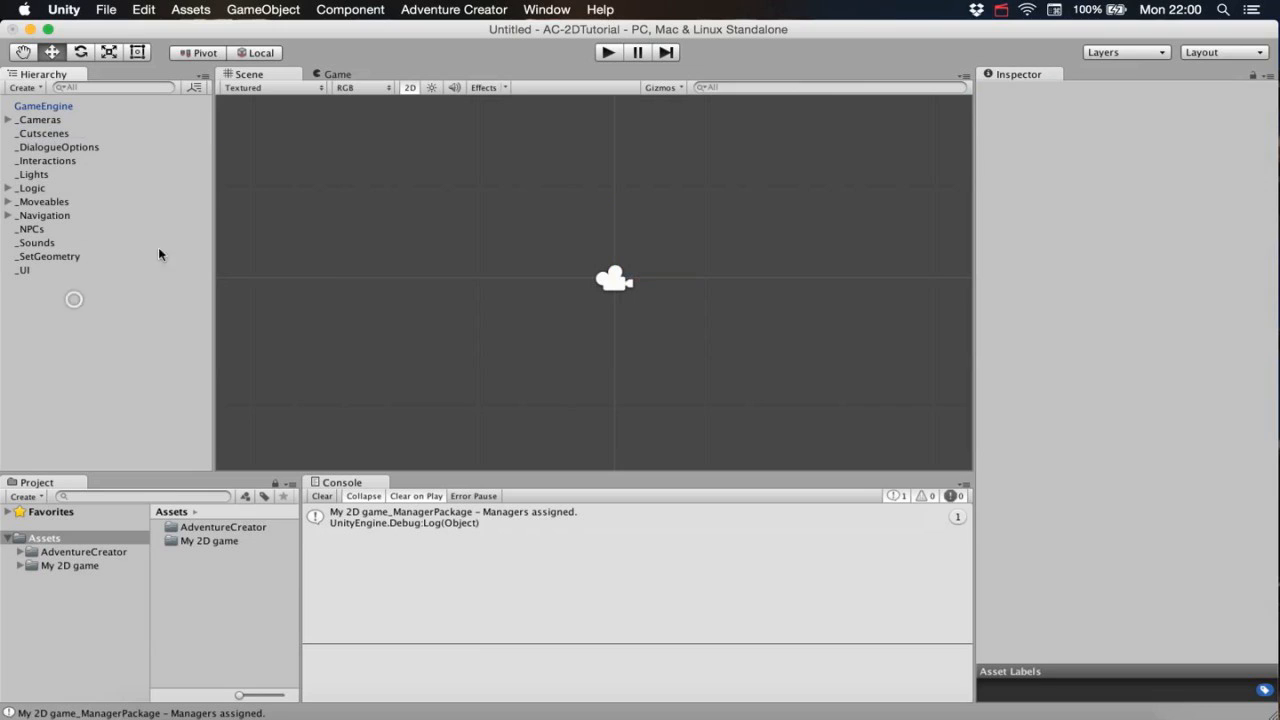
Add the ParkSky, ParkGround, ParkBackground and ParkTree sprites from the 2D Demo's Graphics/Sprites/Park folder to the scene.
click(20, 552)
click(33, 566)
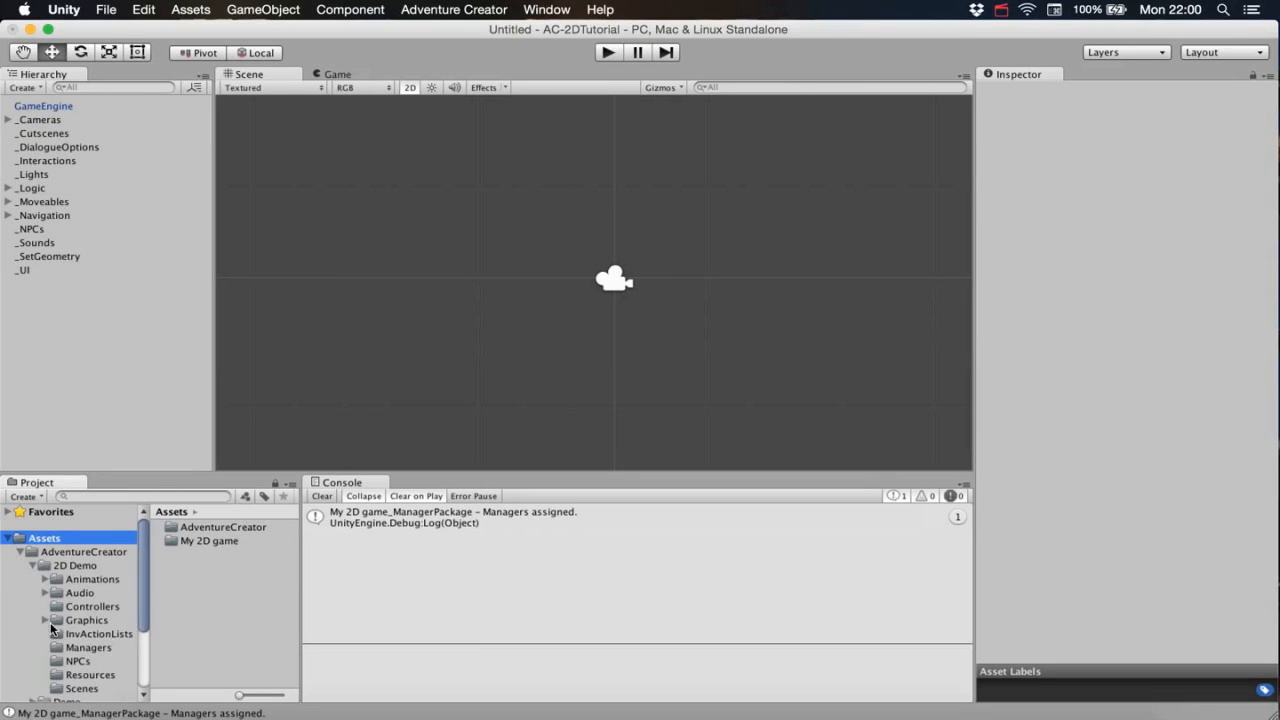
click(45, 620)
click(58, 647)
scroll(116, 618, down, 3)
click(108, 624)
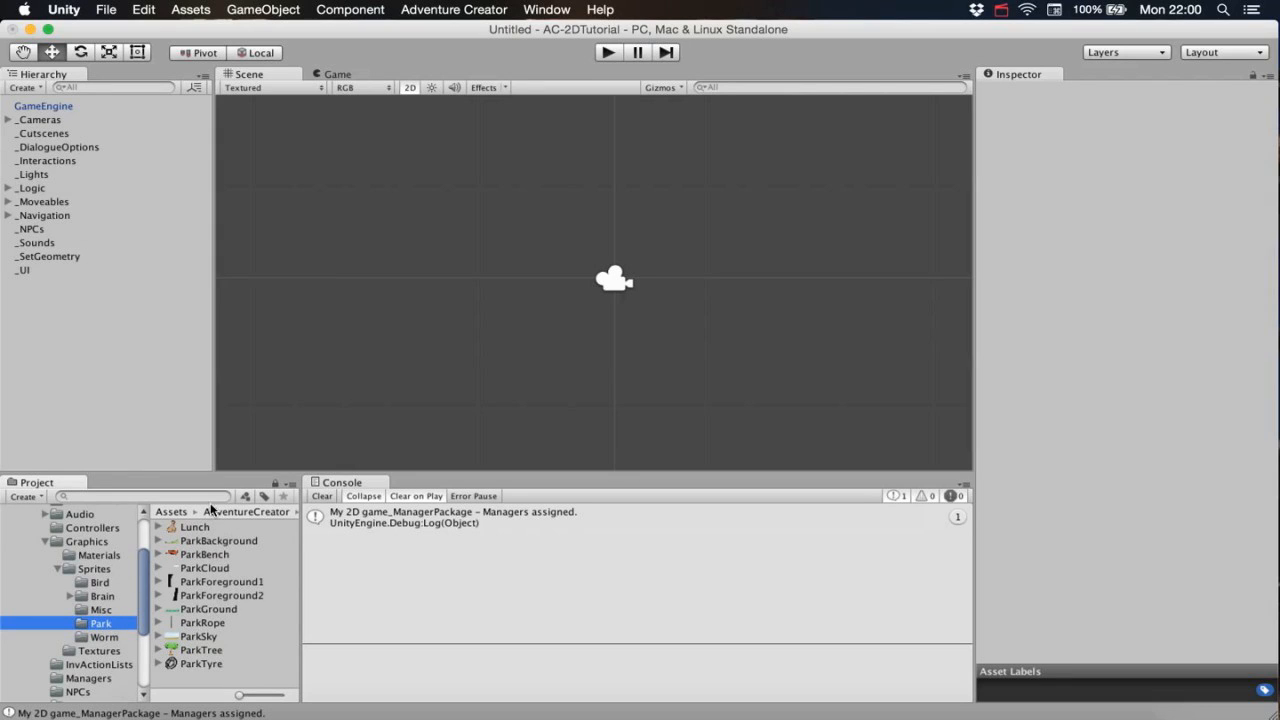
drag(198, 636, 183, 373)
drag(206, 608, 104, 376)
click(223, 607)
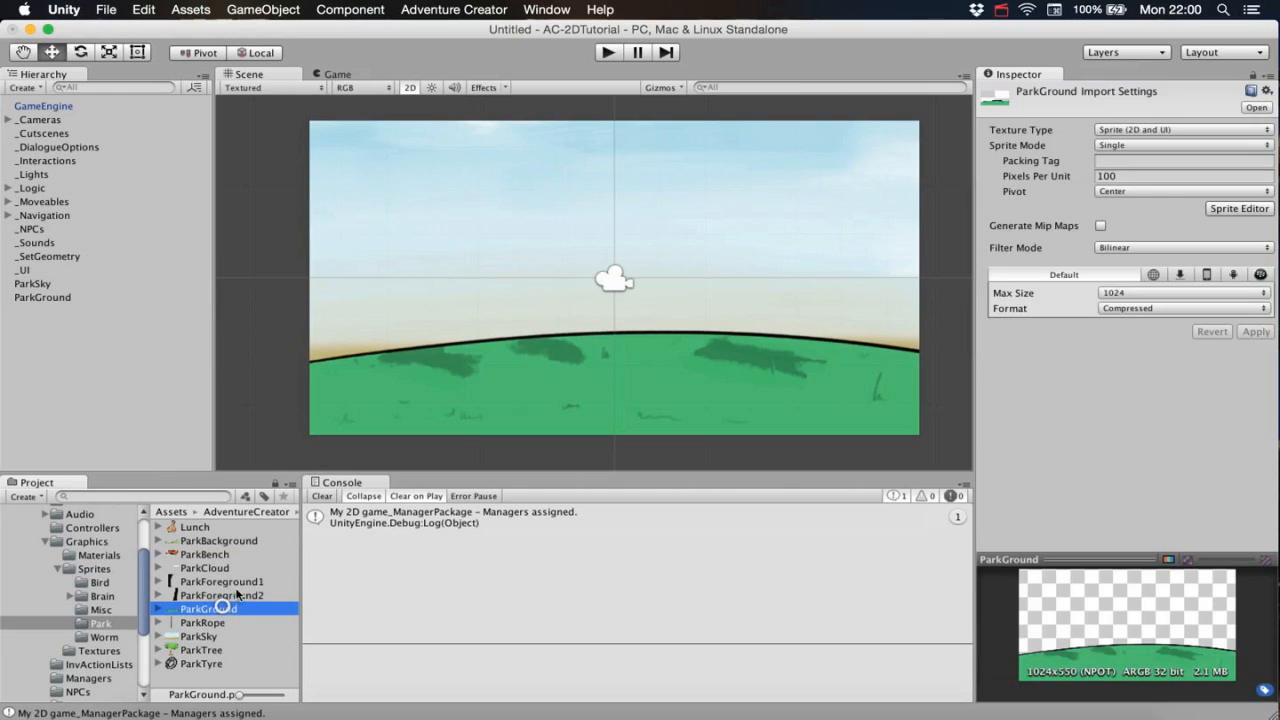
drag(230, 542, 166, 366)
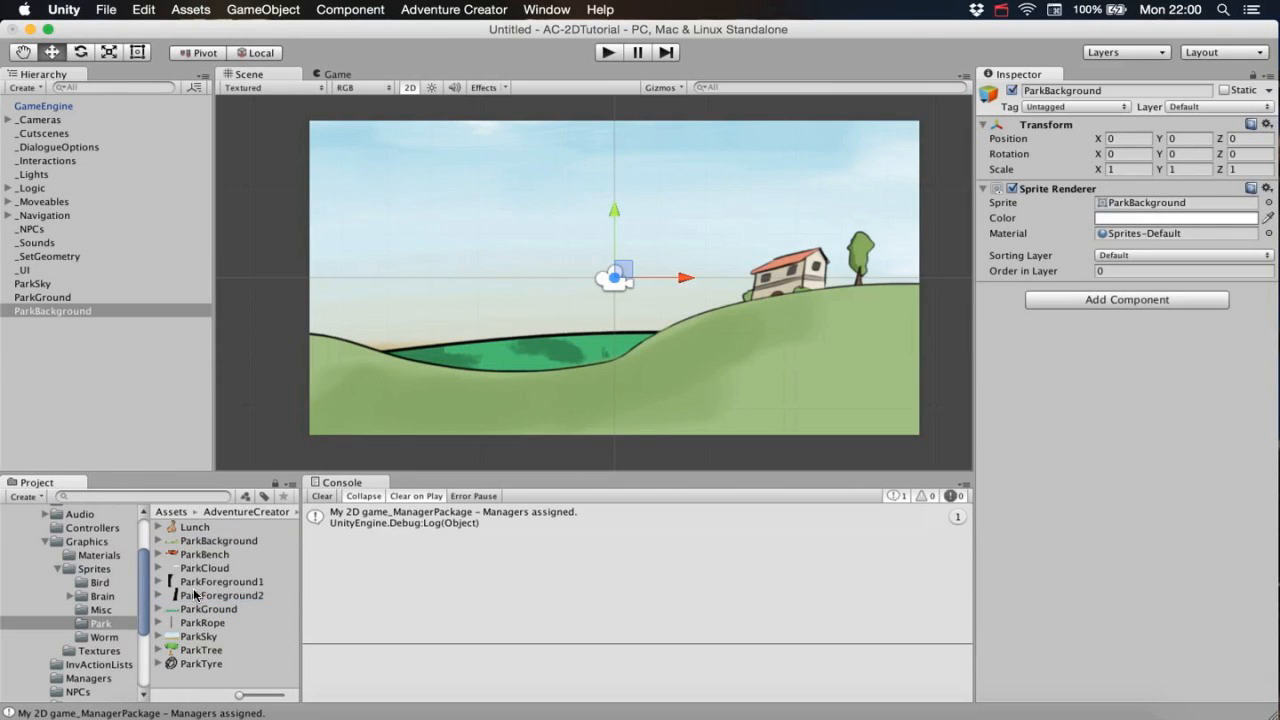
drag(209, 652, 118, 381)
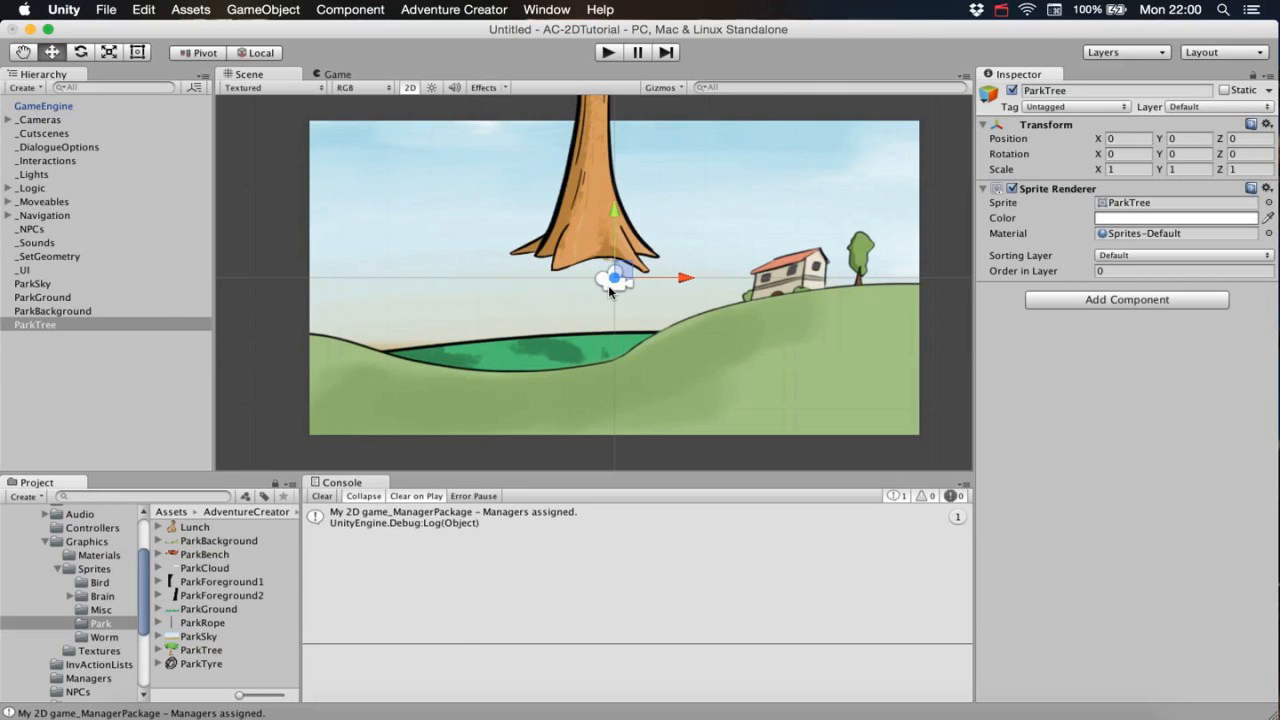
Set the order in layer to -10 for ParkSky and -5 for ParkBackground.
click(57, 283)
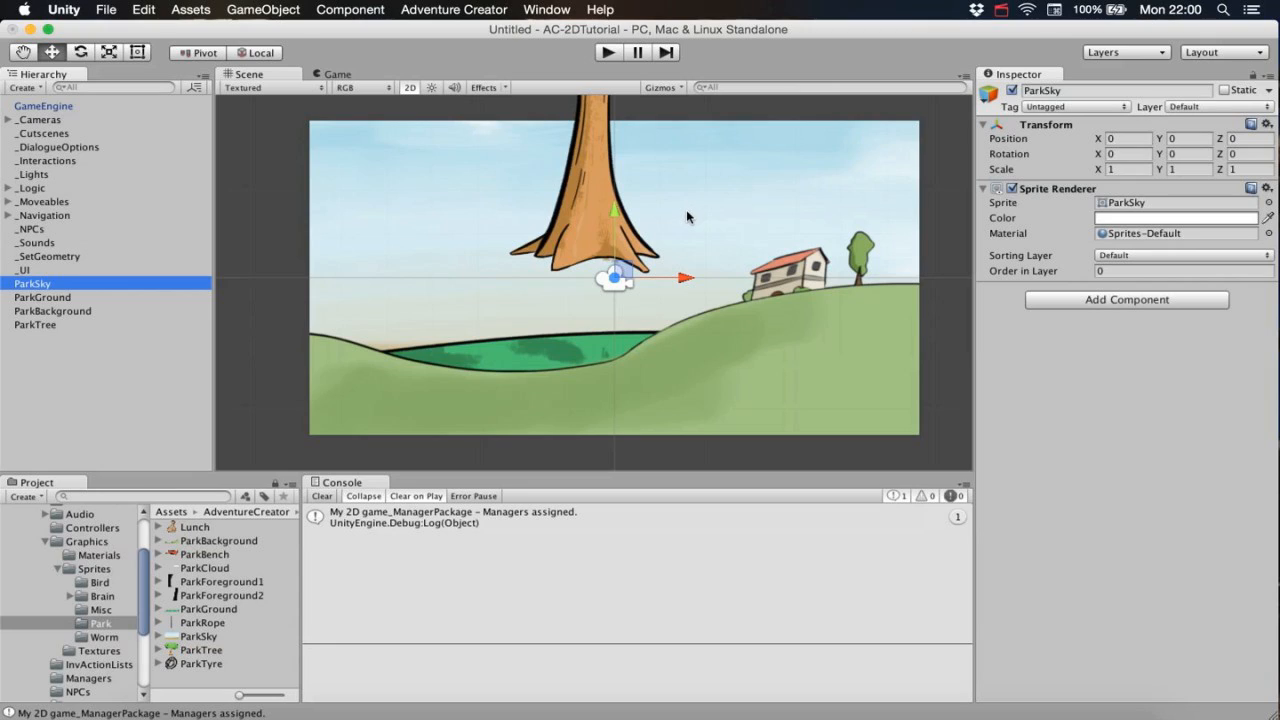
click(1113, 271)
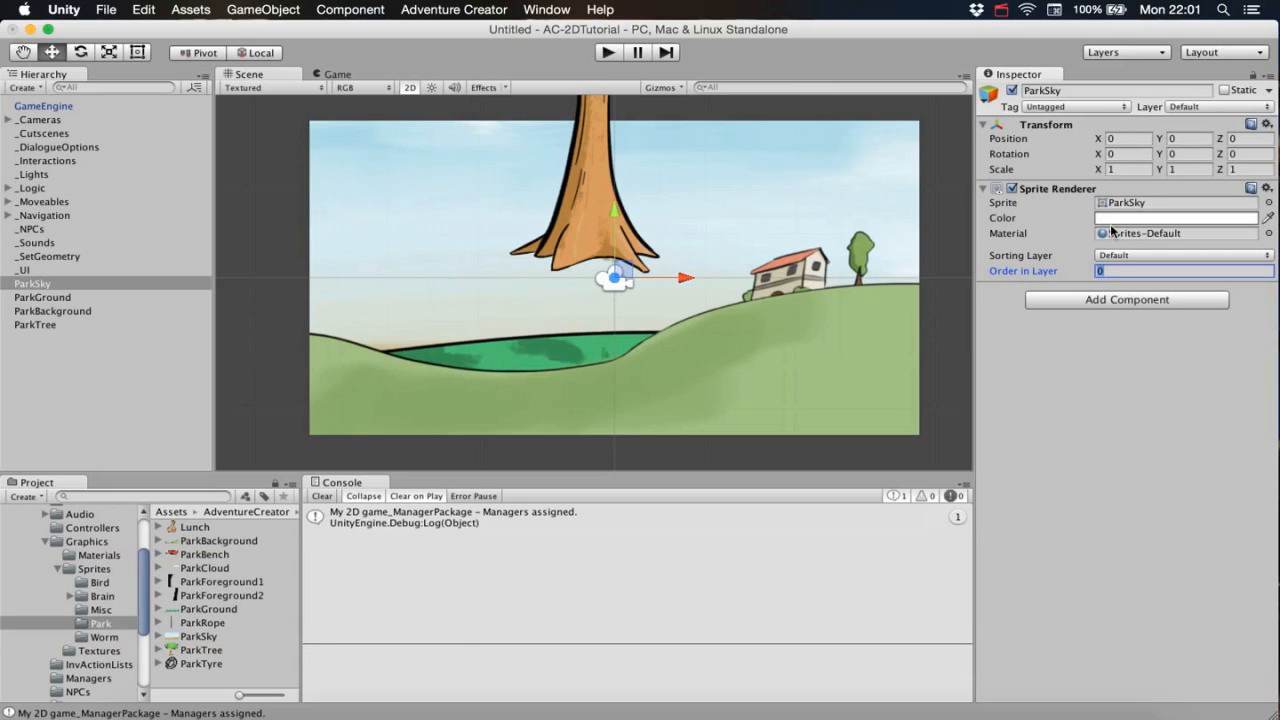
text(-10)
click(66, 311)
drag(597, 276, 622, 250)
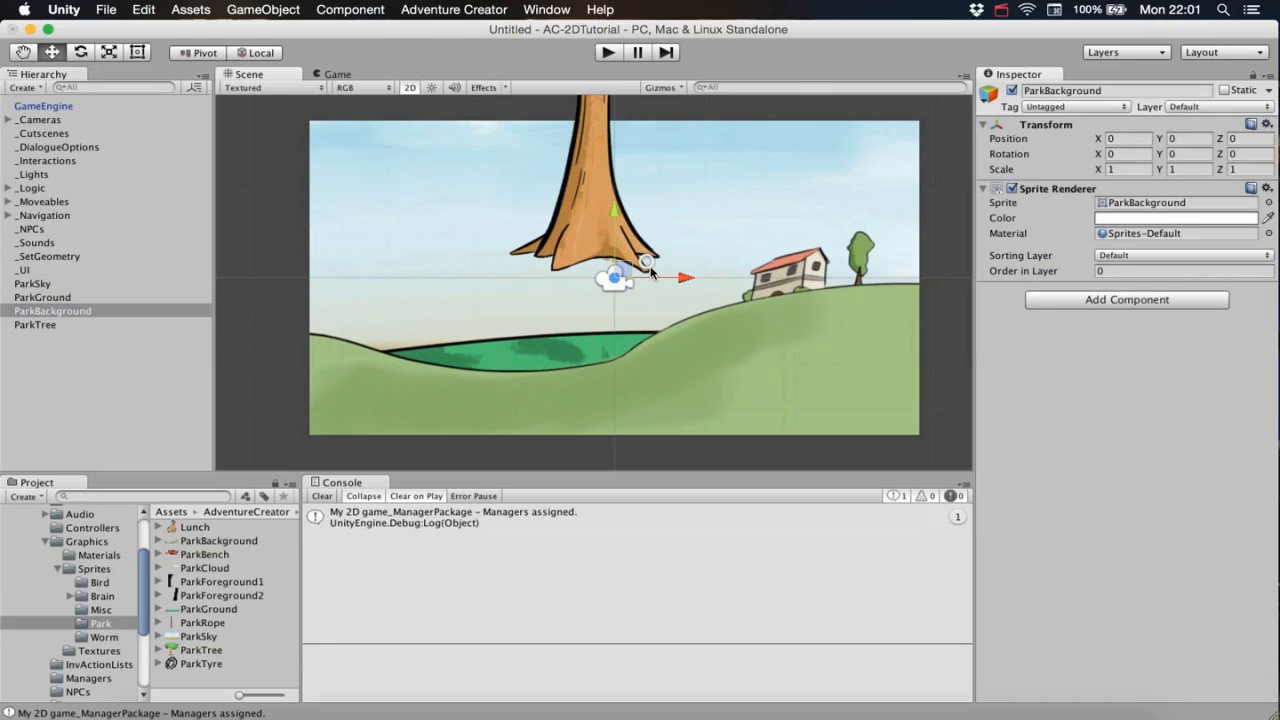
click(1125, 271)
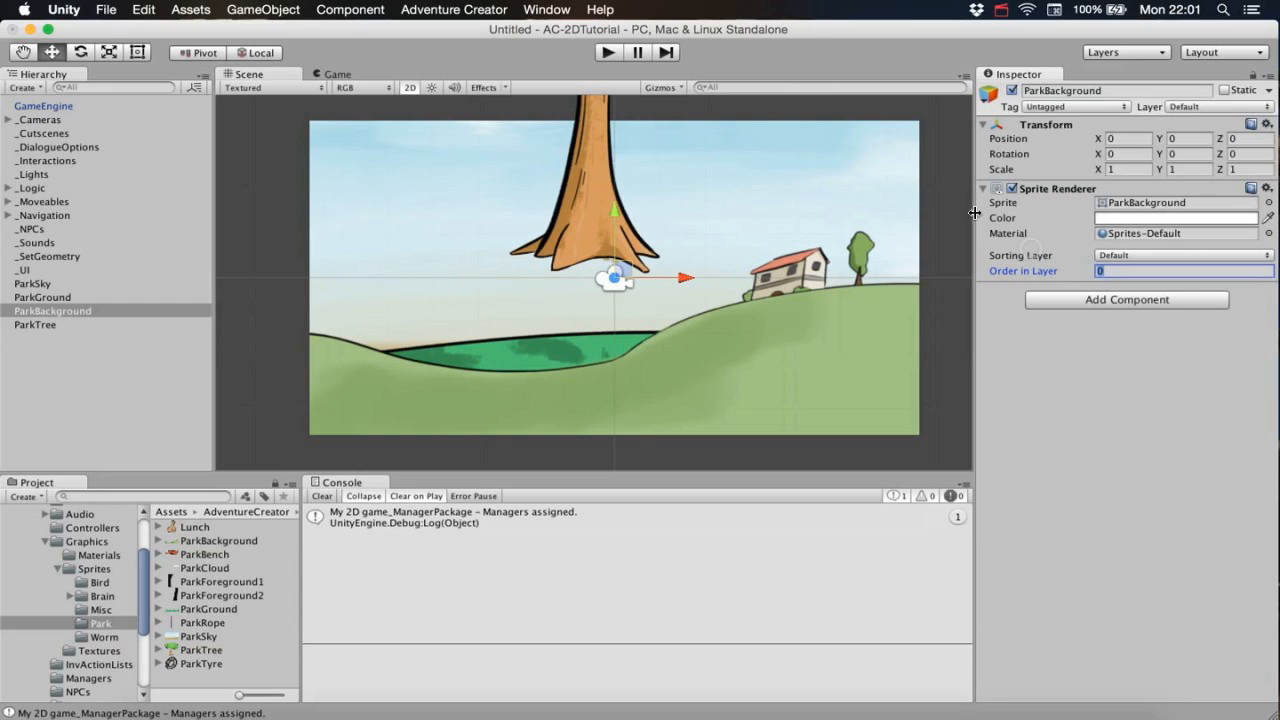
text(-5)
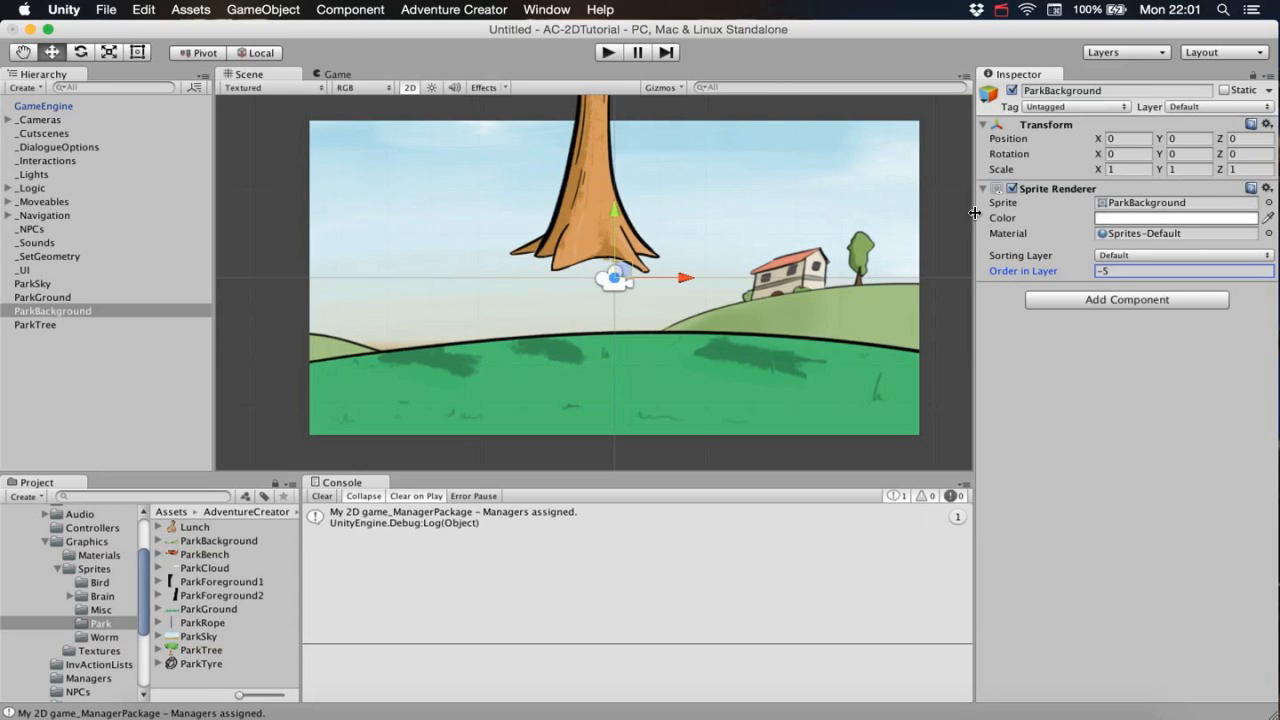
click(54, 297)
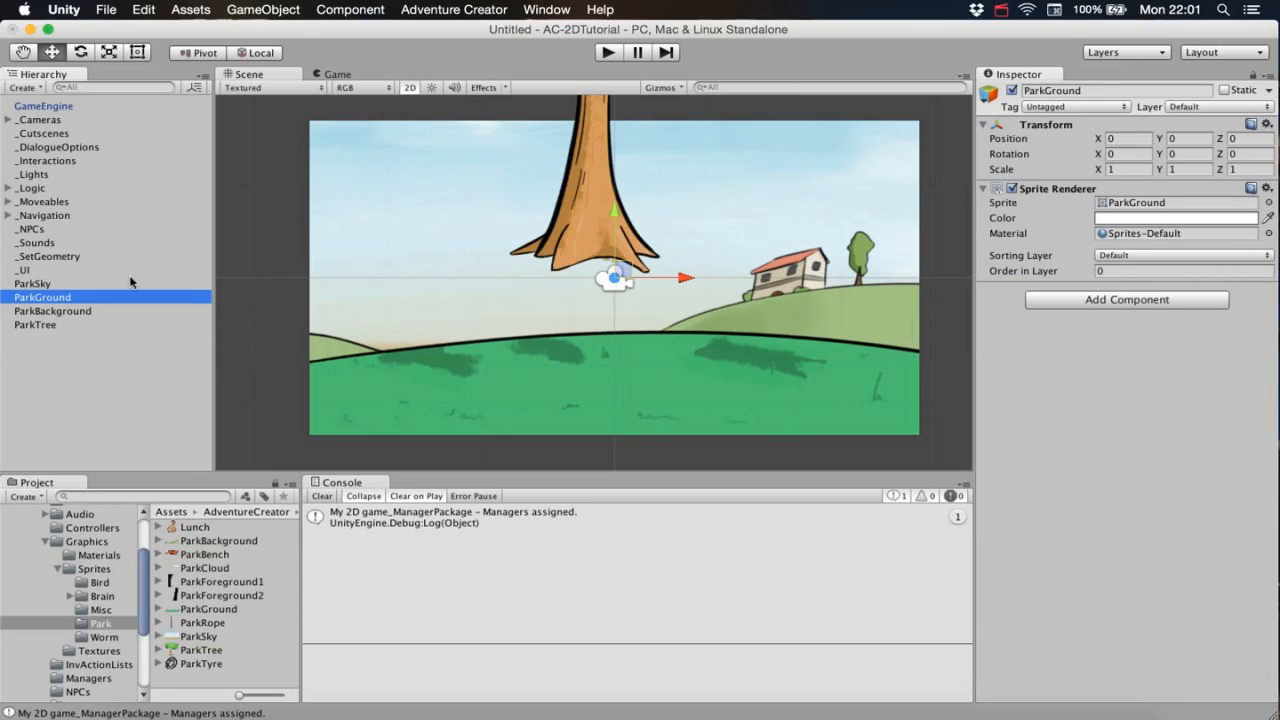
Move ParkTree down onto the ground, to about X 0.51, Y -2.72, and set its order in layer to 5.
click(58, 326)
drag(630, 287, 655, 408)
click(1117, 270)
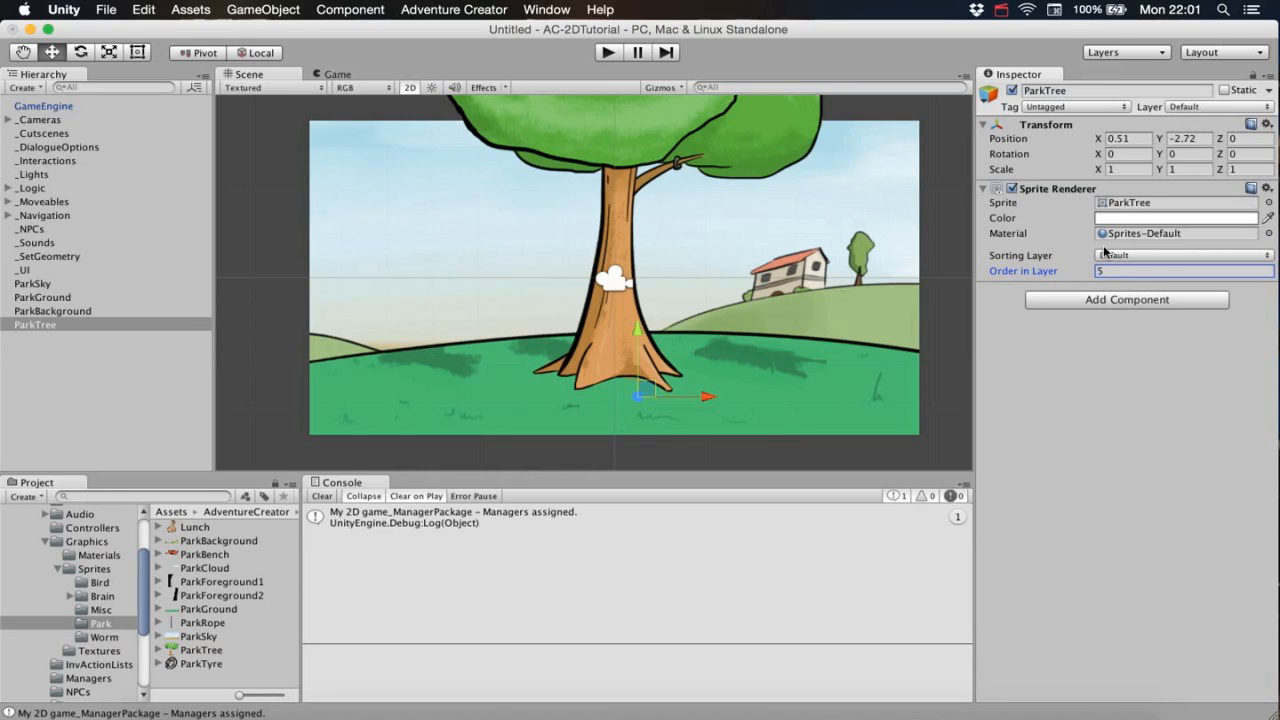
Scale ParkTree down uniformly to about 0.88 and return to the Move tool.
click(109, 52)
drag(636, 395, 634, 396)
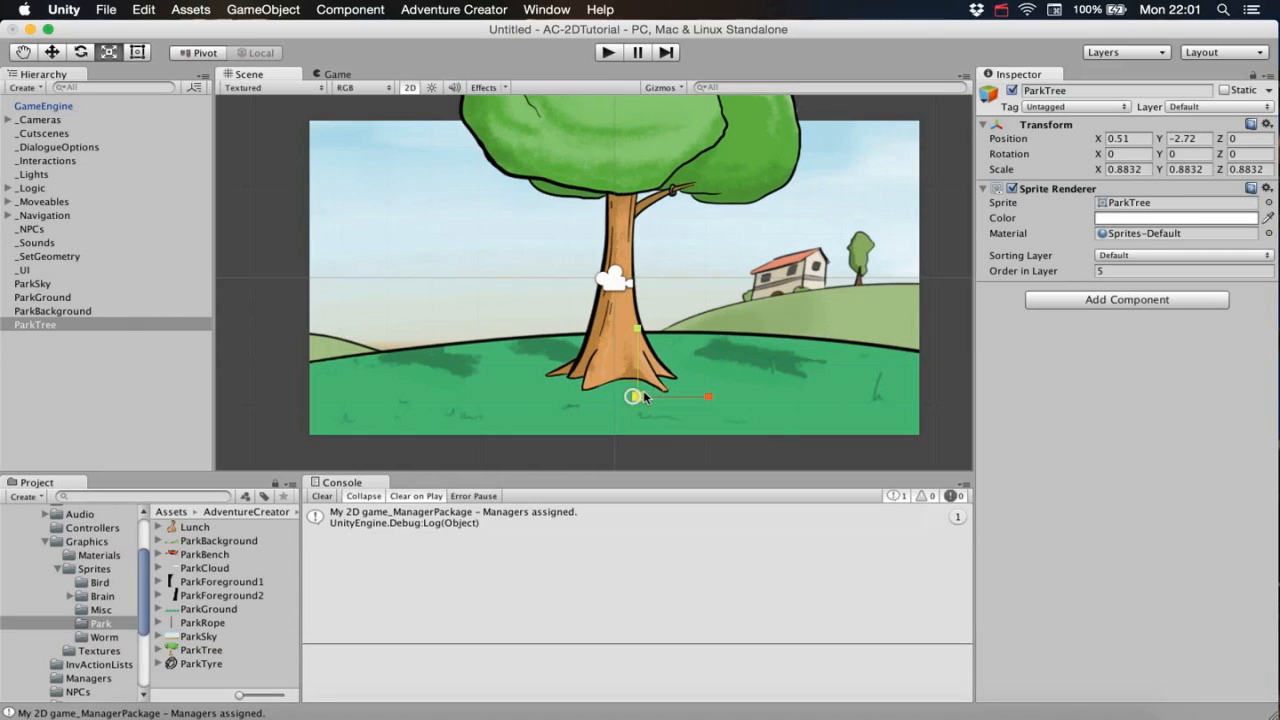
click(52, 52)
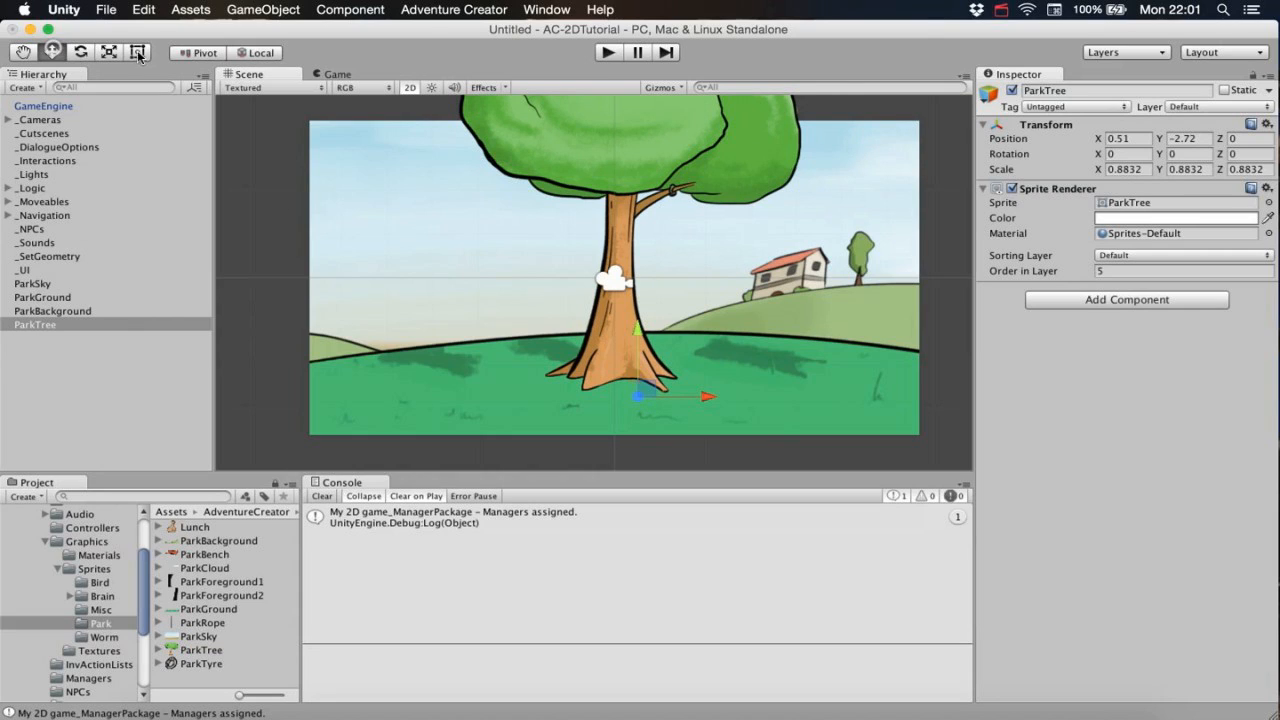
Place all four park sprites under the _SetGeometry object, collapse it and clear the selection.
shift+click(47, 285)
drag(47, 285, 50, 257)
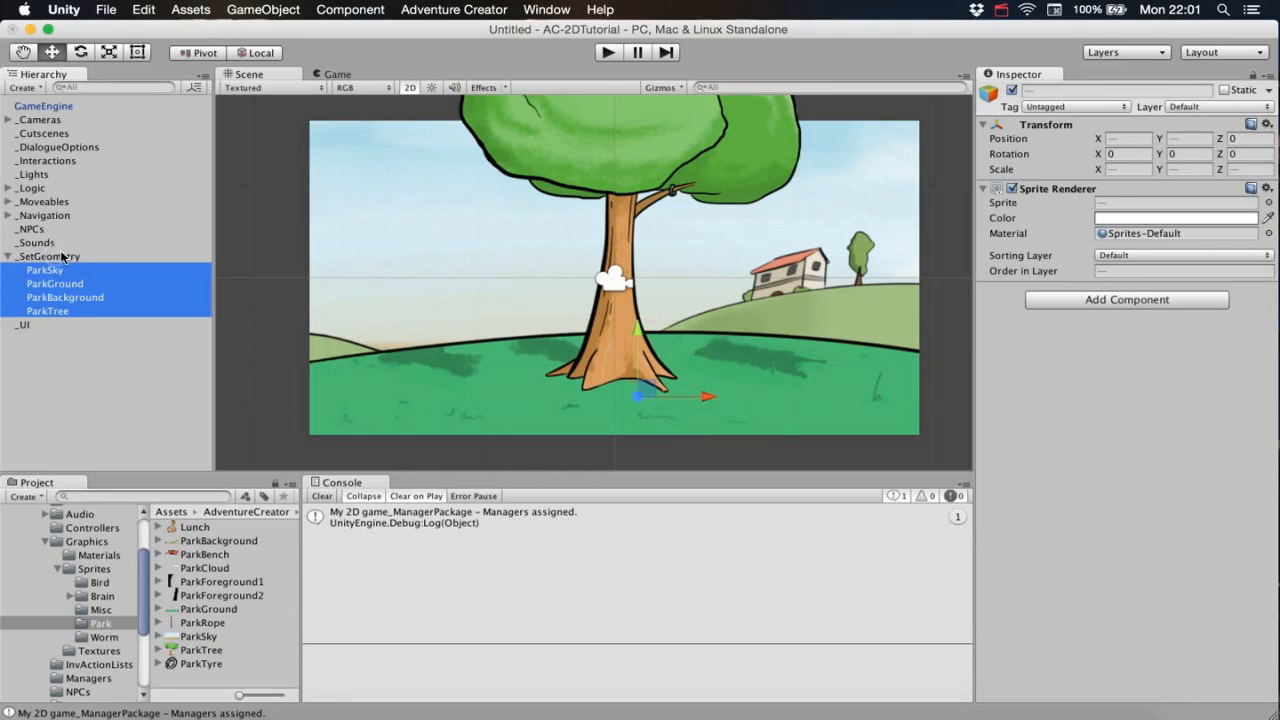
click(7, 257)
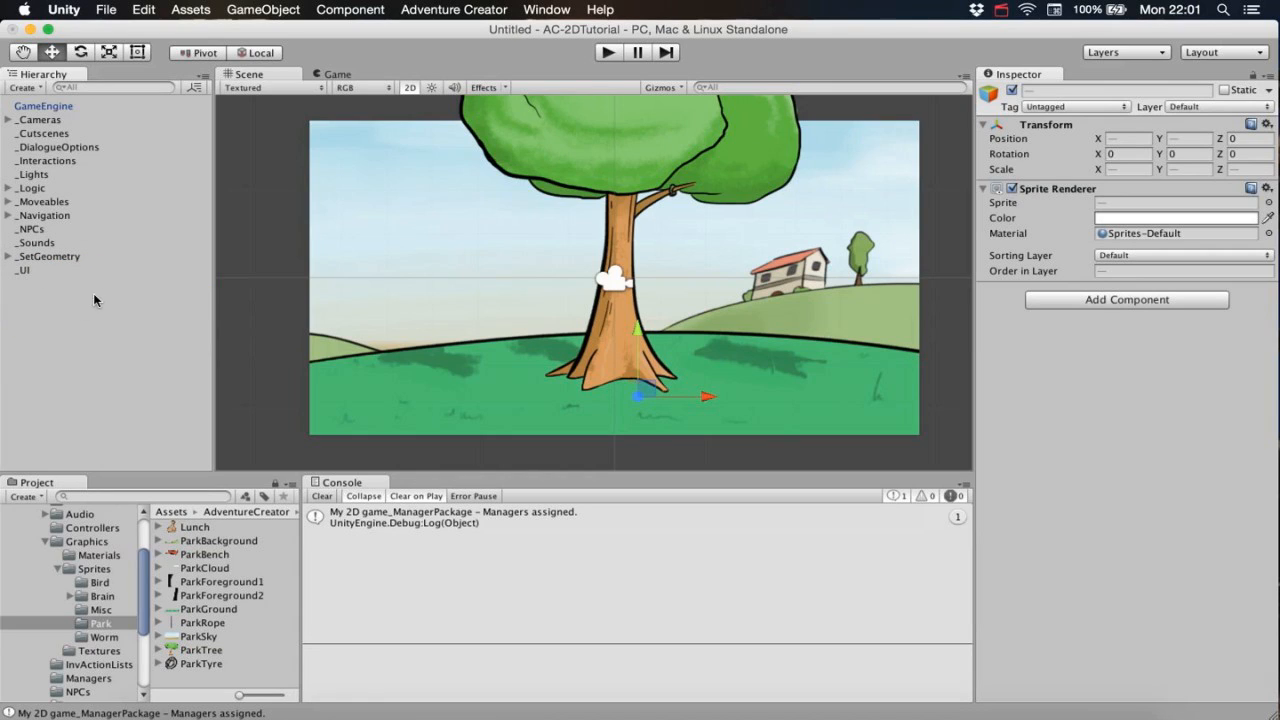
click(66, 324)
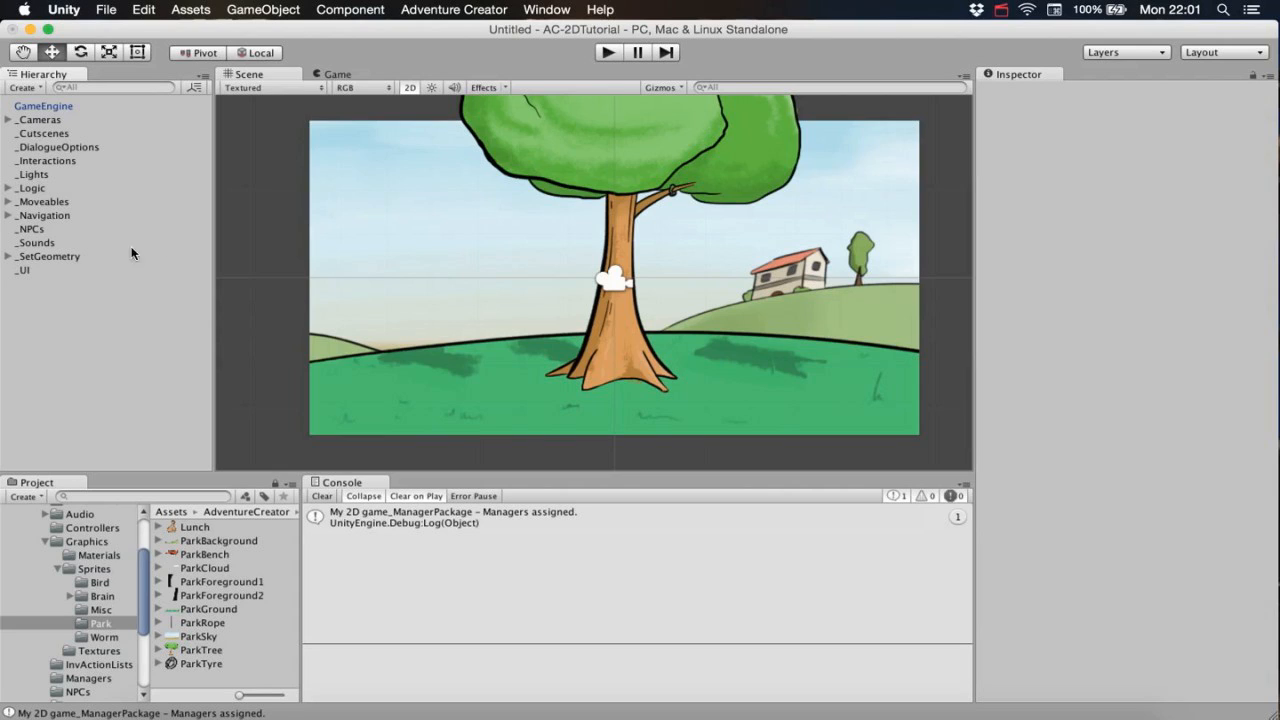
Open Adventure Creator's Game Editor, dock it beside the Inspector and widen that column until its contents fit.
click(444, 10)
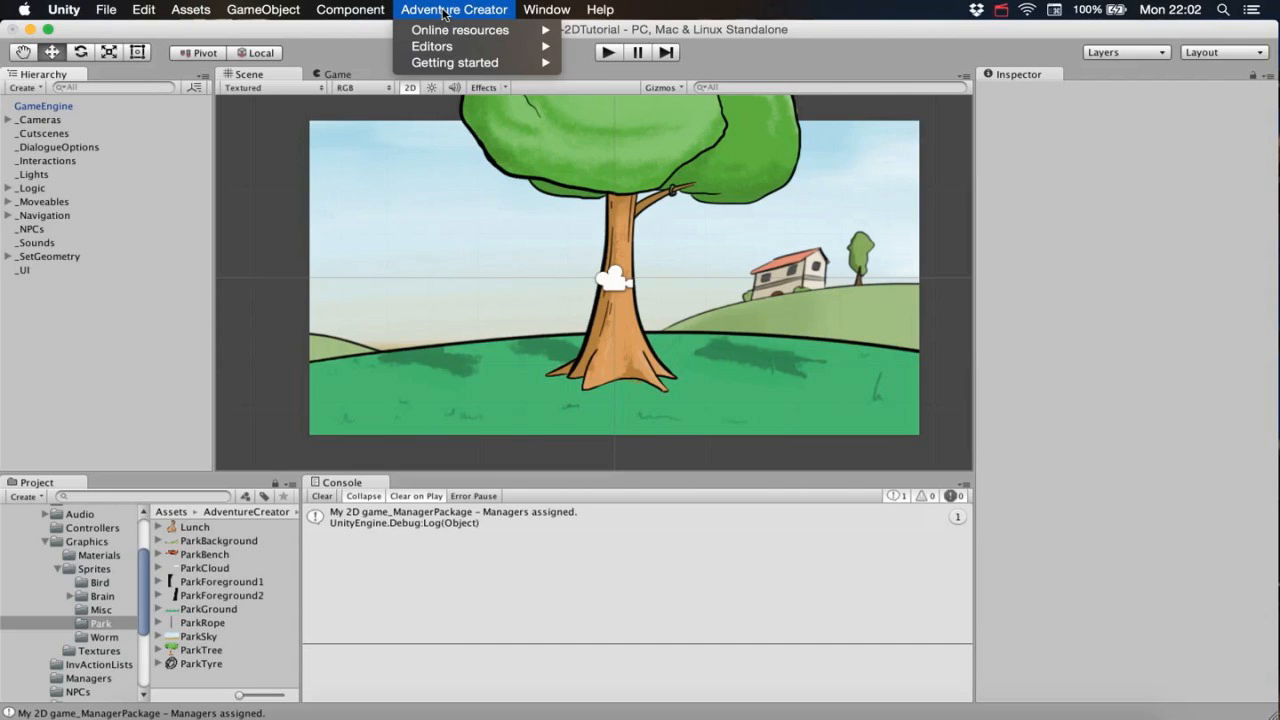
mouse_move(440, 48)
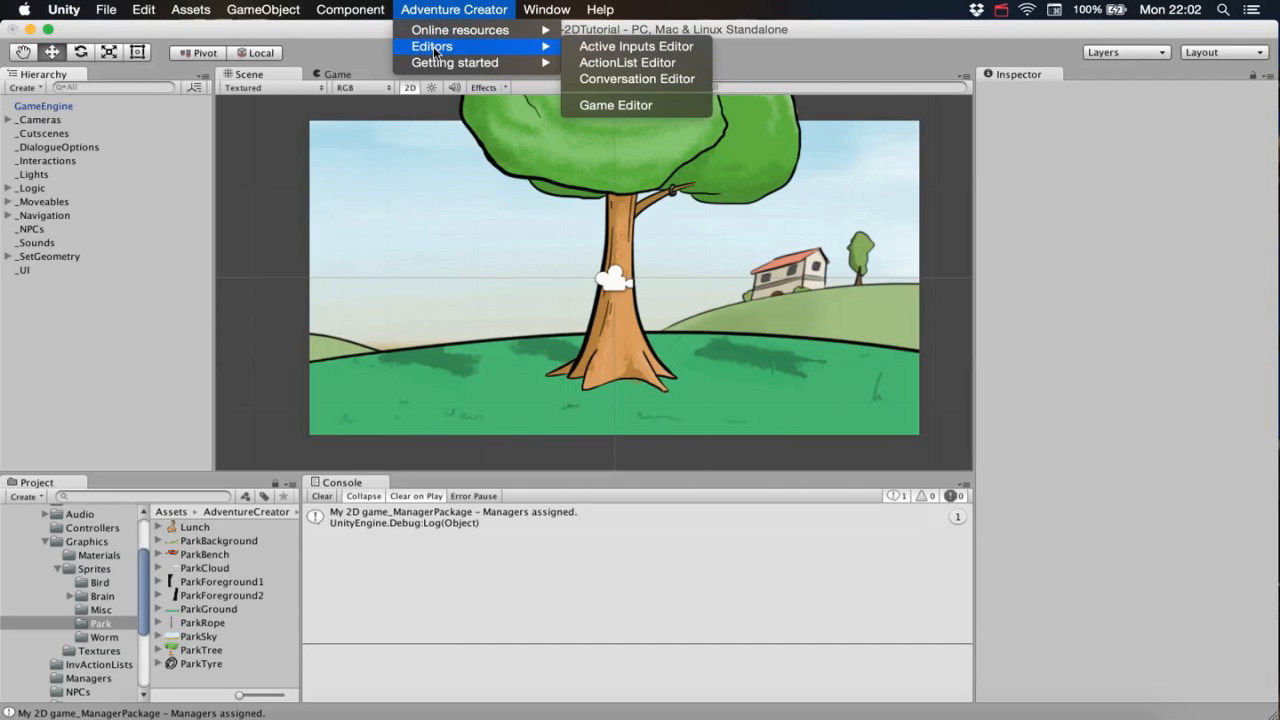
click(634, 105)
drag(815, 140, 582, 53)
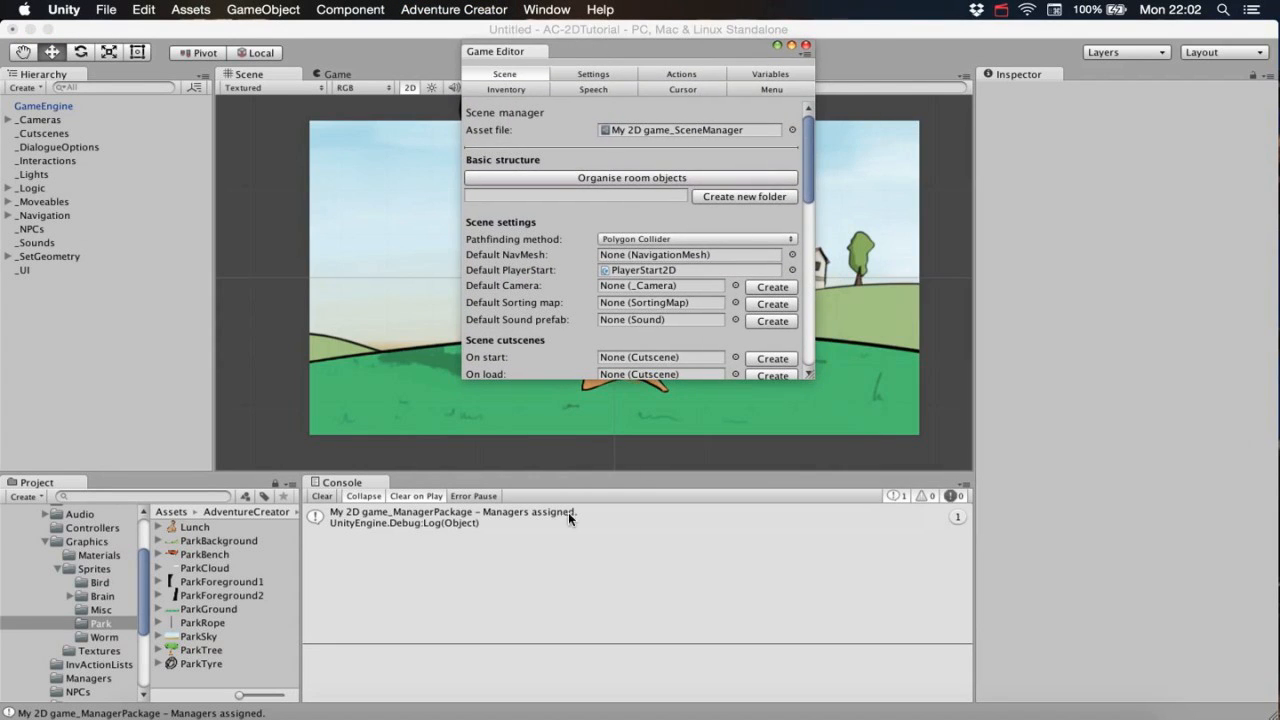
drag(497, 51, 1091, 73)
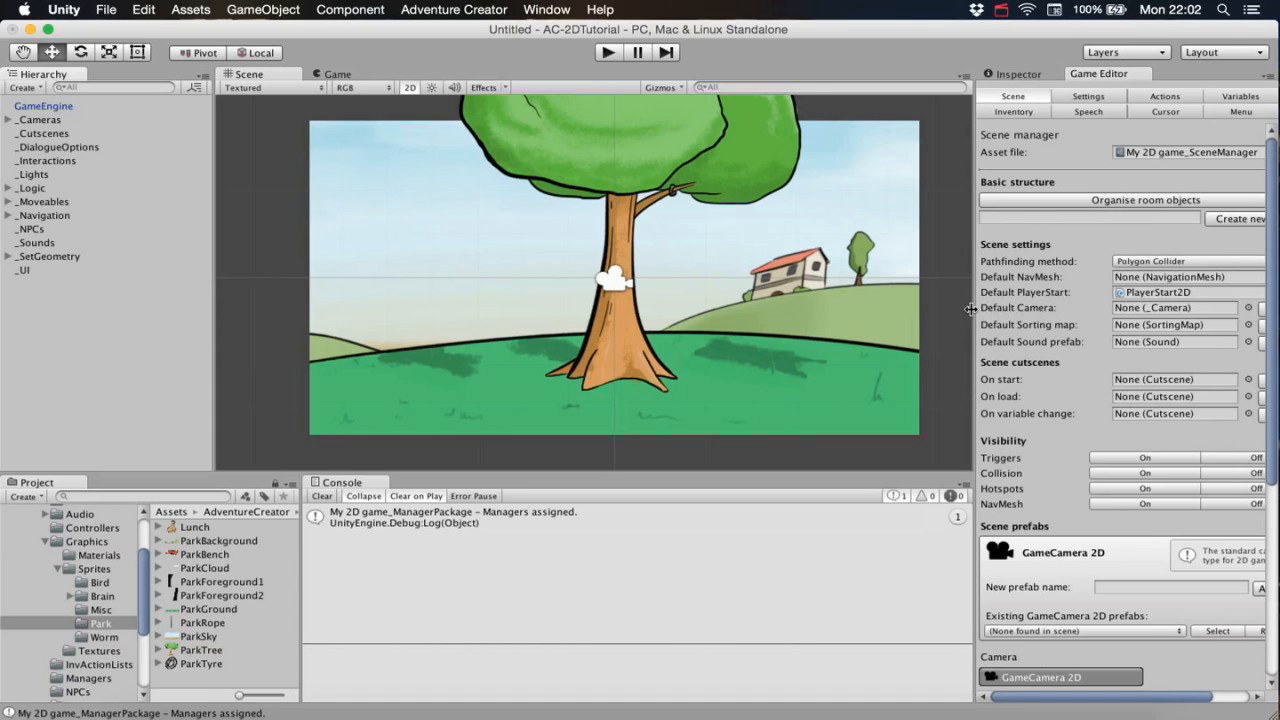
drag(974, 310, 922, 312)
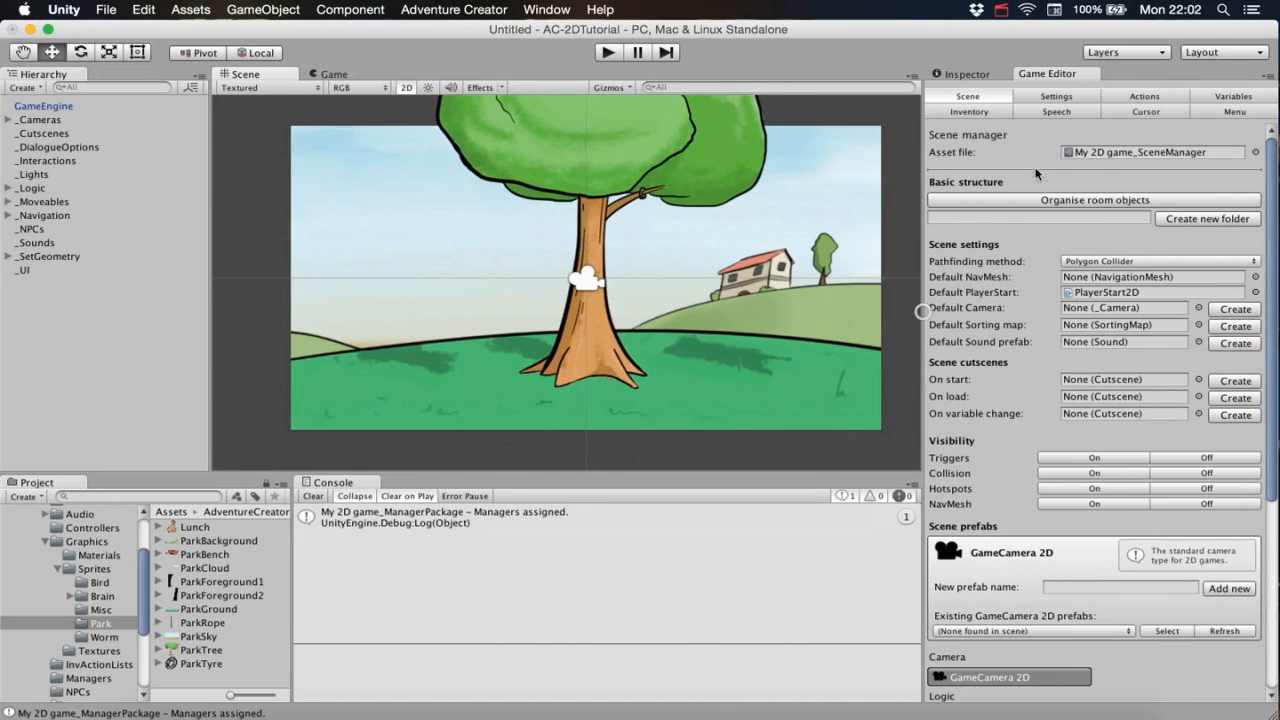
Look through the Settings, Actions and Variables managers in the Game Editor.
click(1046, 97)
click(1142, 97)
click(1229, 98)
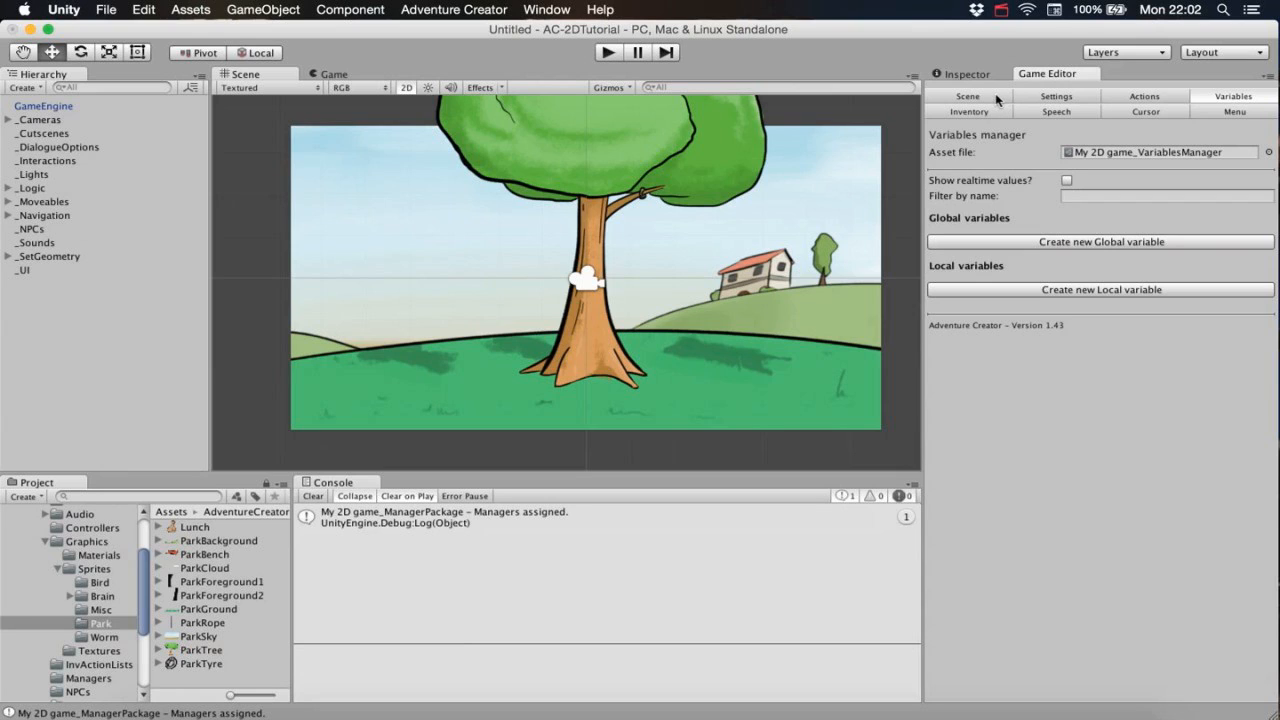
click(1062, 97)
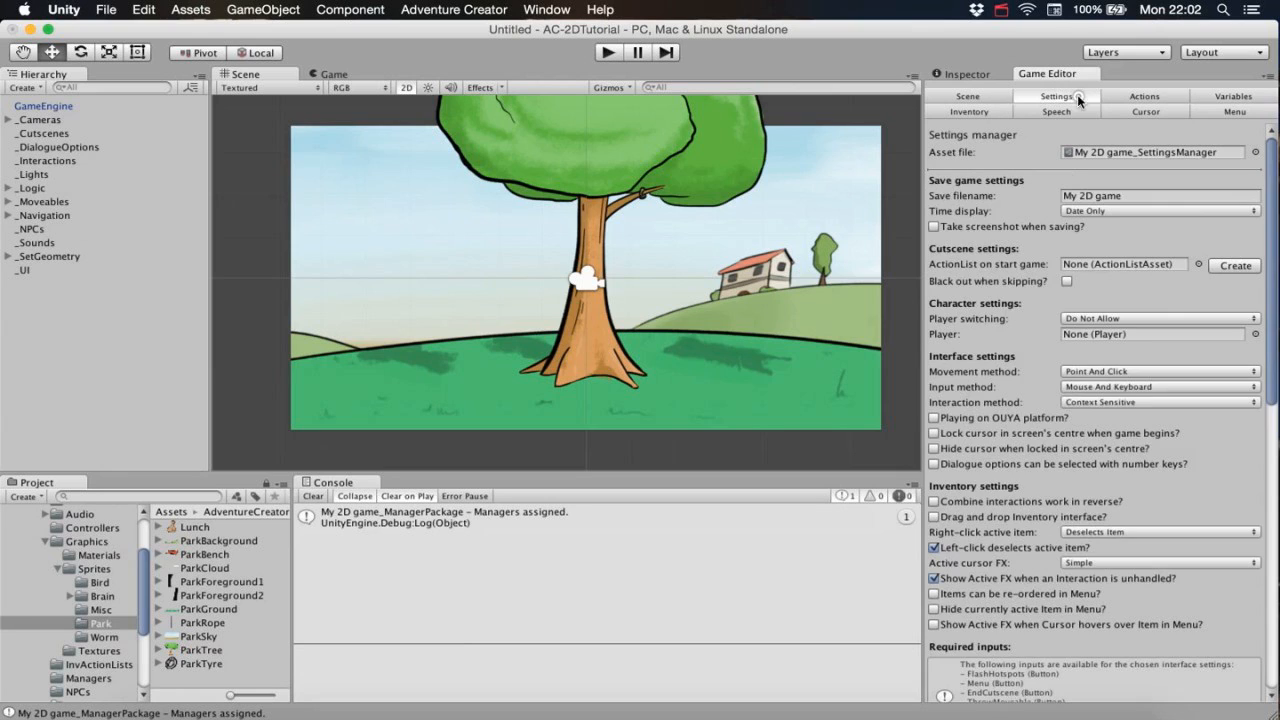
click(1130, 96)
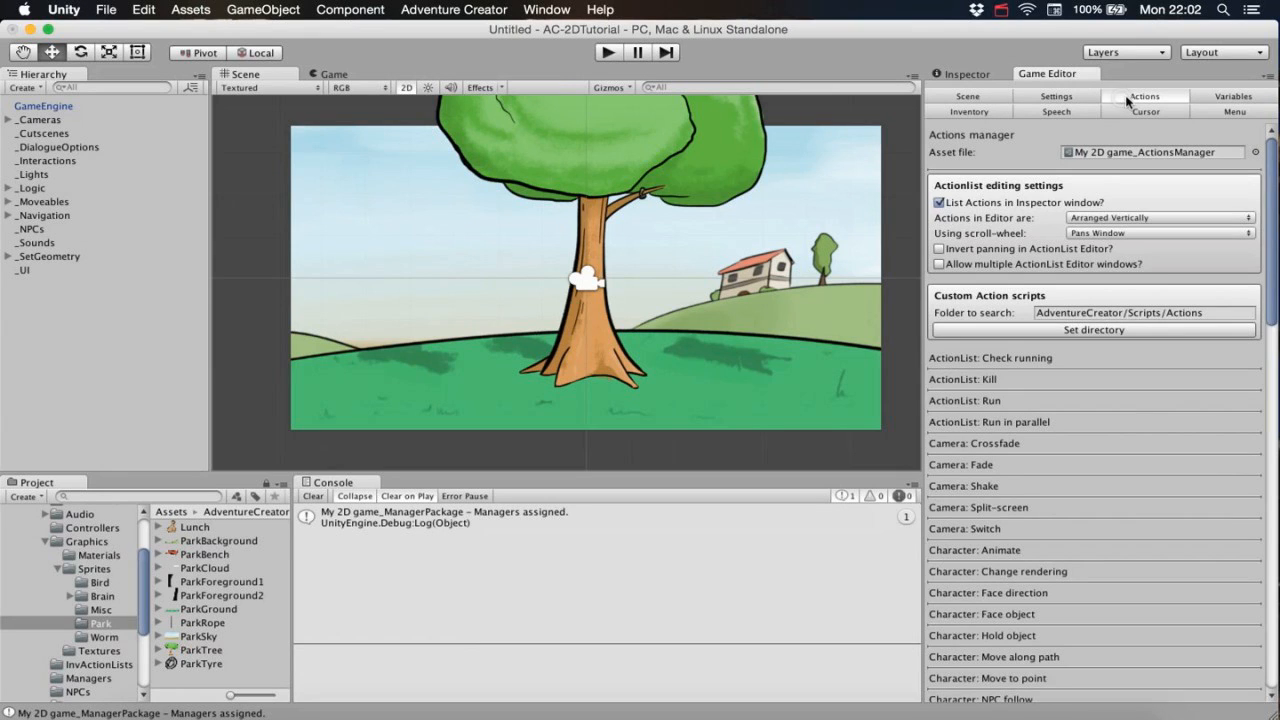
Add a NavMesh 2D prefab from the Scene manager and move it down to the tree's base, about X -0.02, Y -2.24.
click(991, 93)
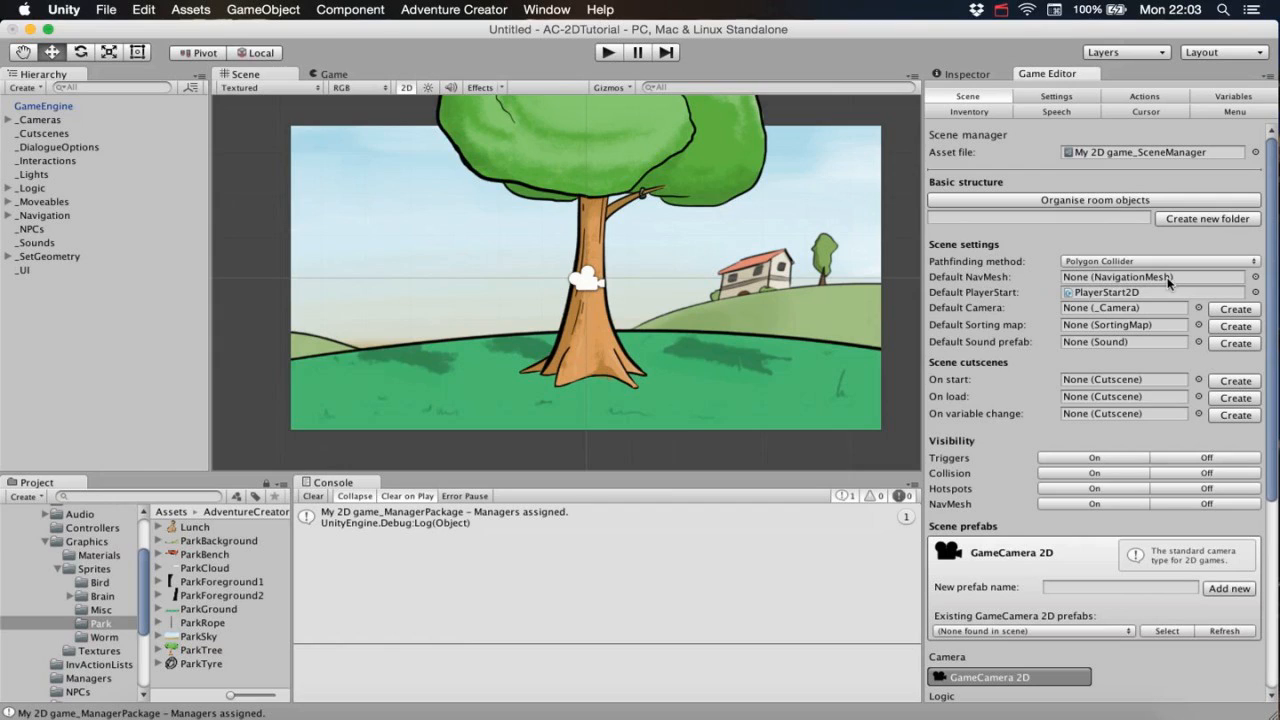
drag(1272, 275, 1254, 458)
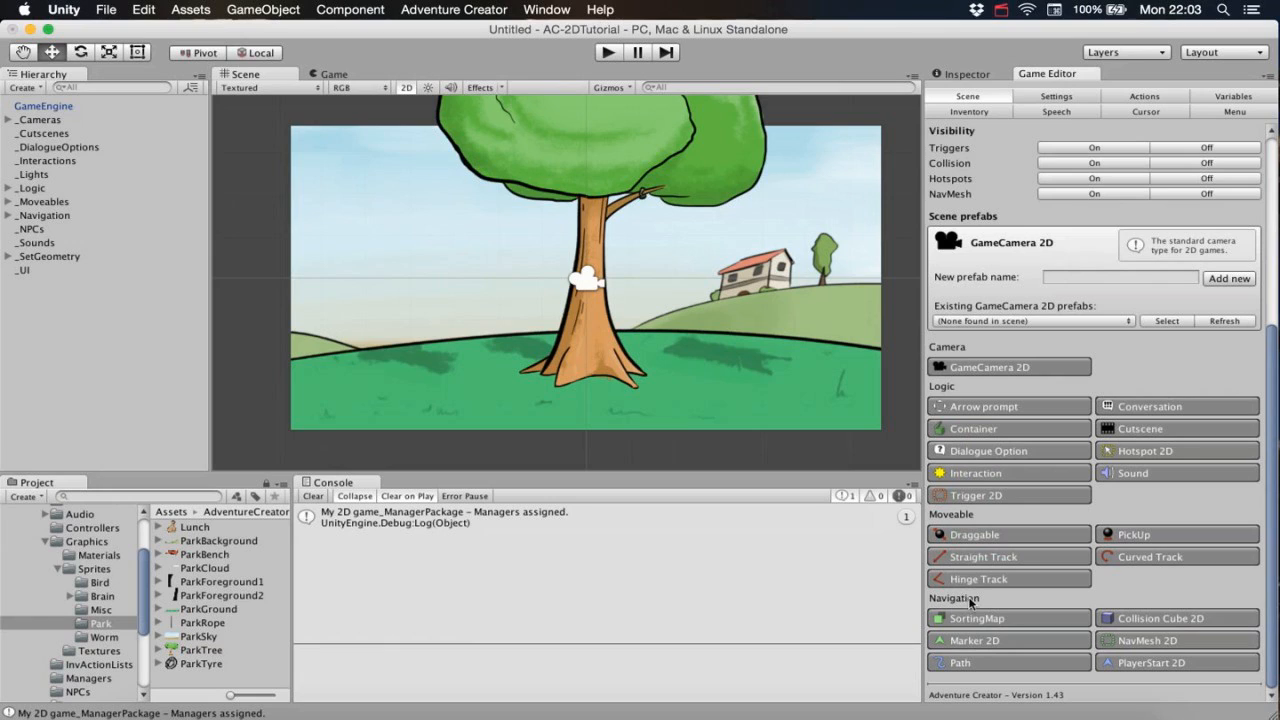
click(1117, 640)
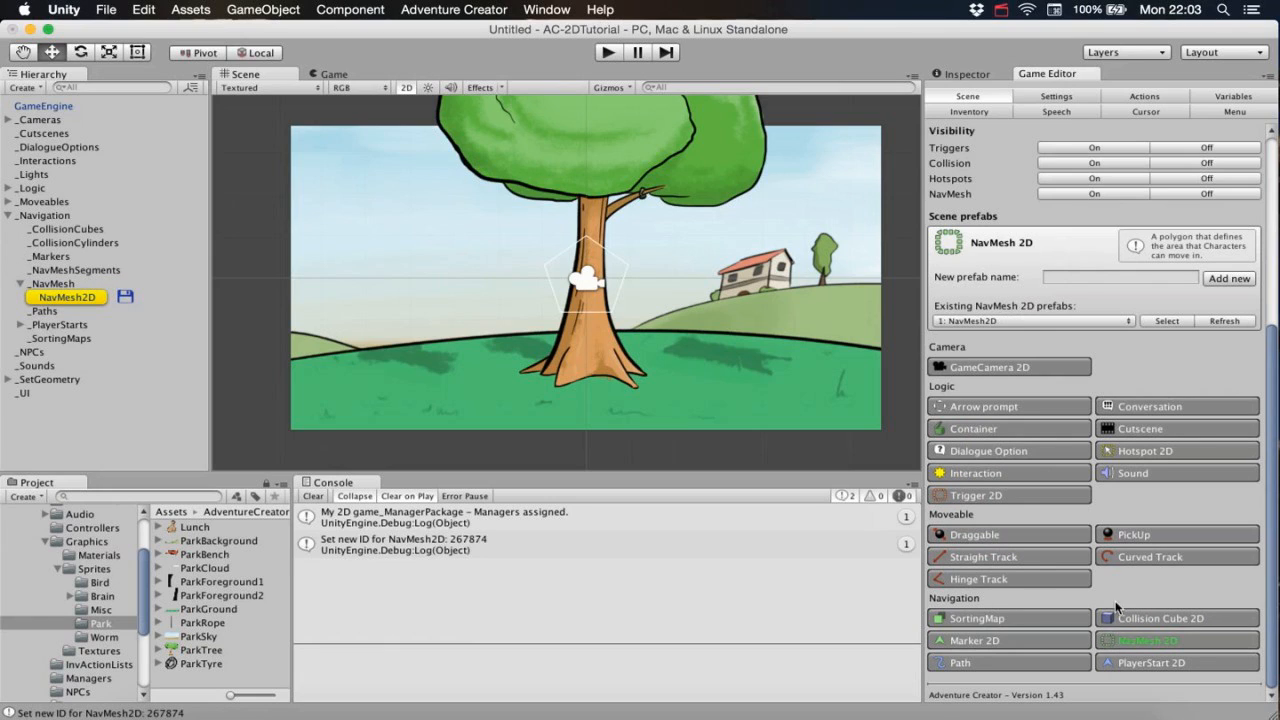
click(95, 298)
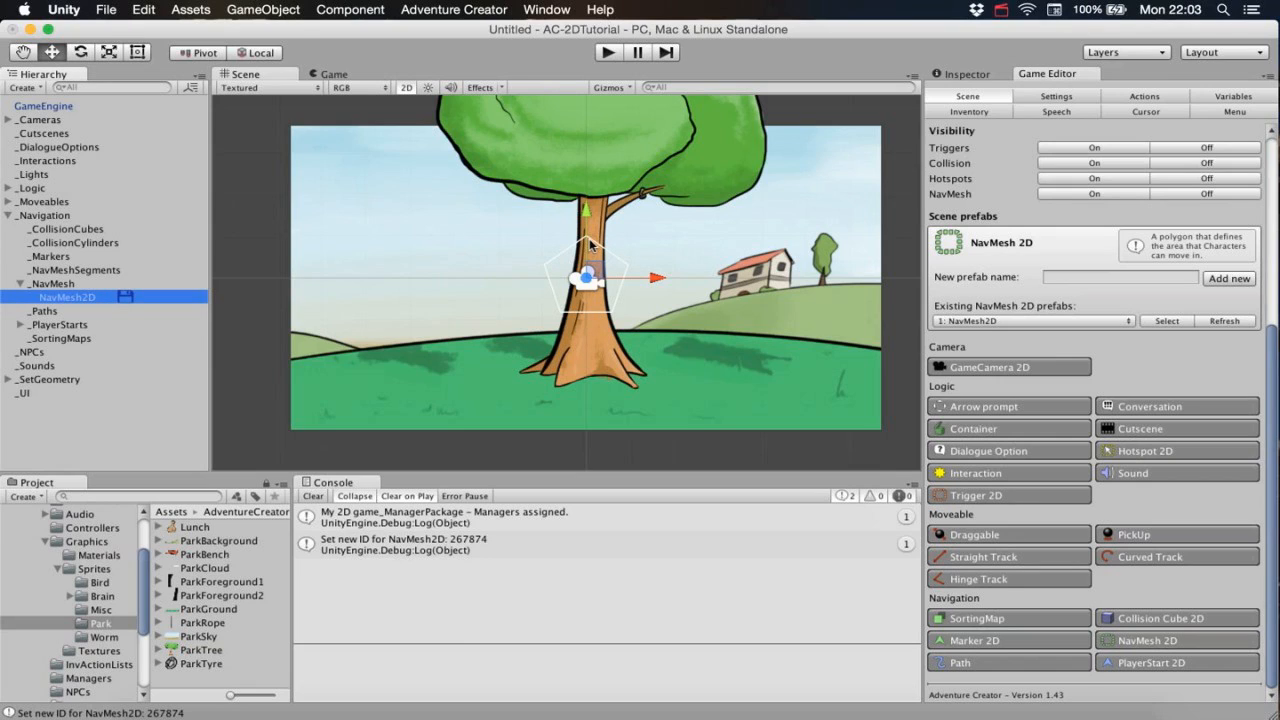
alt+right_drag(642, 294, 611, 376)
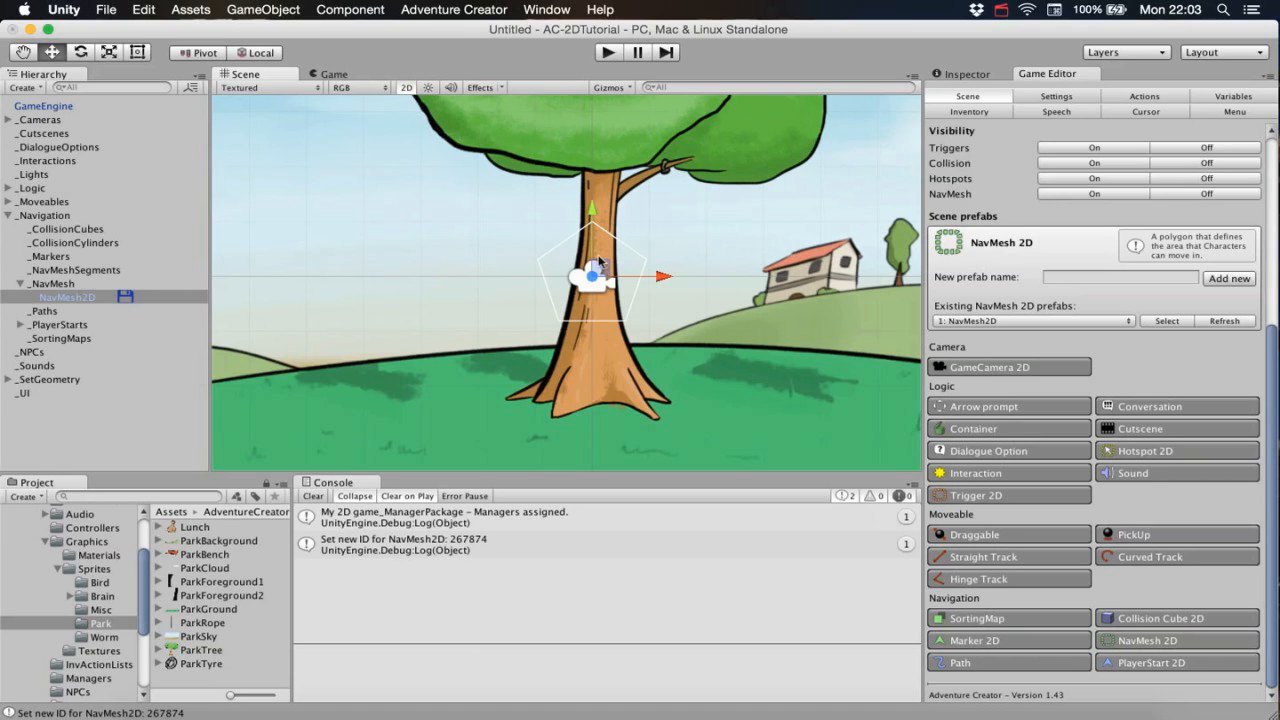
drag(602, 274, 601, 402)
middle_drag(636, 333, 675, 275)
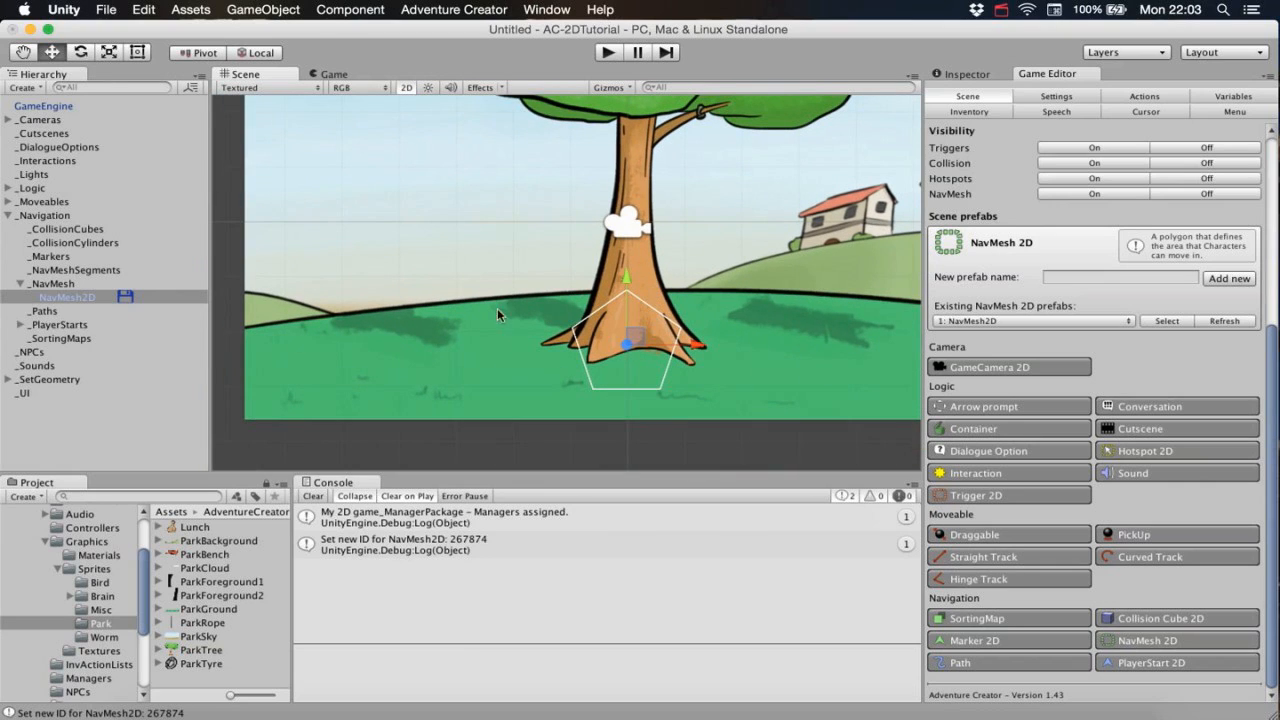
middle_drag(590, 288, 552, 286)
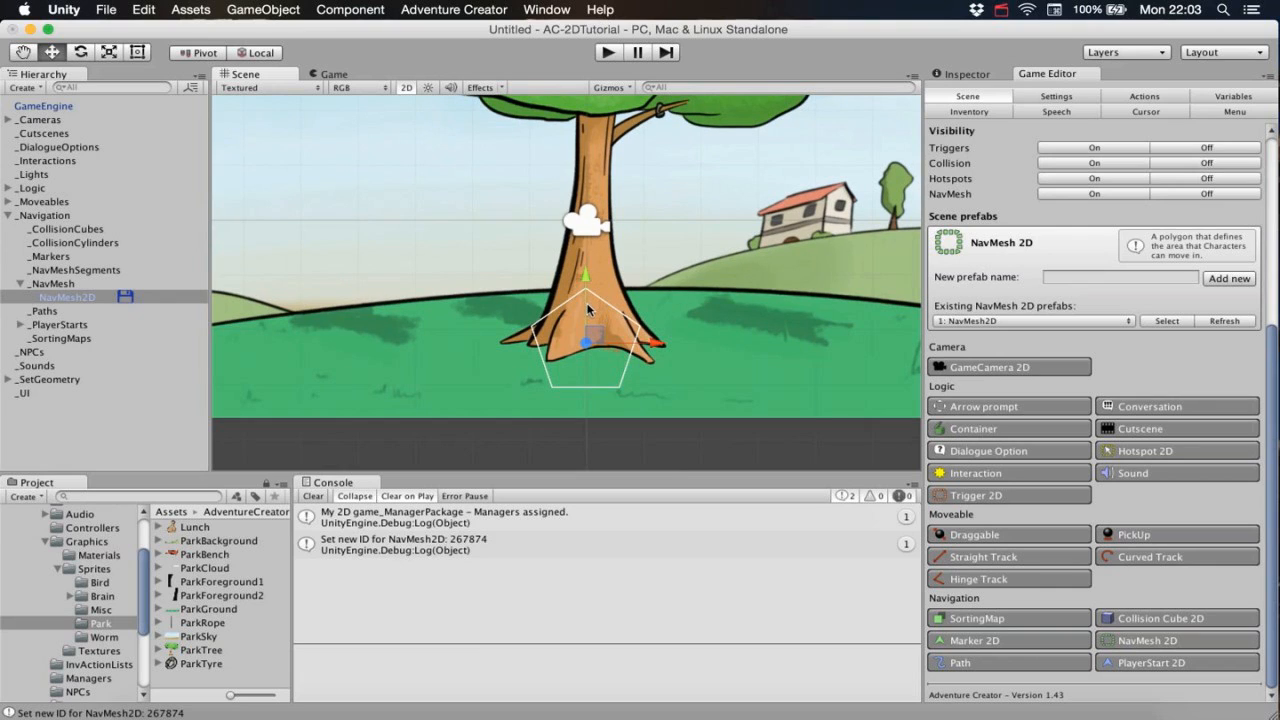
Start editing NavMesh2D's polygon collider and pull its corners out to the ground's left side and along its lower edge.
click(972, 76)
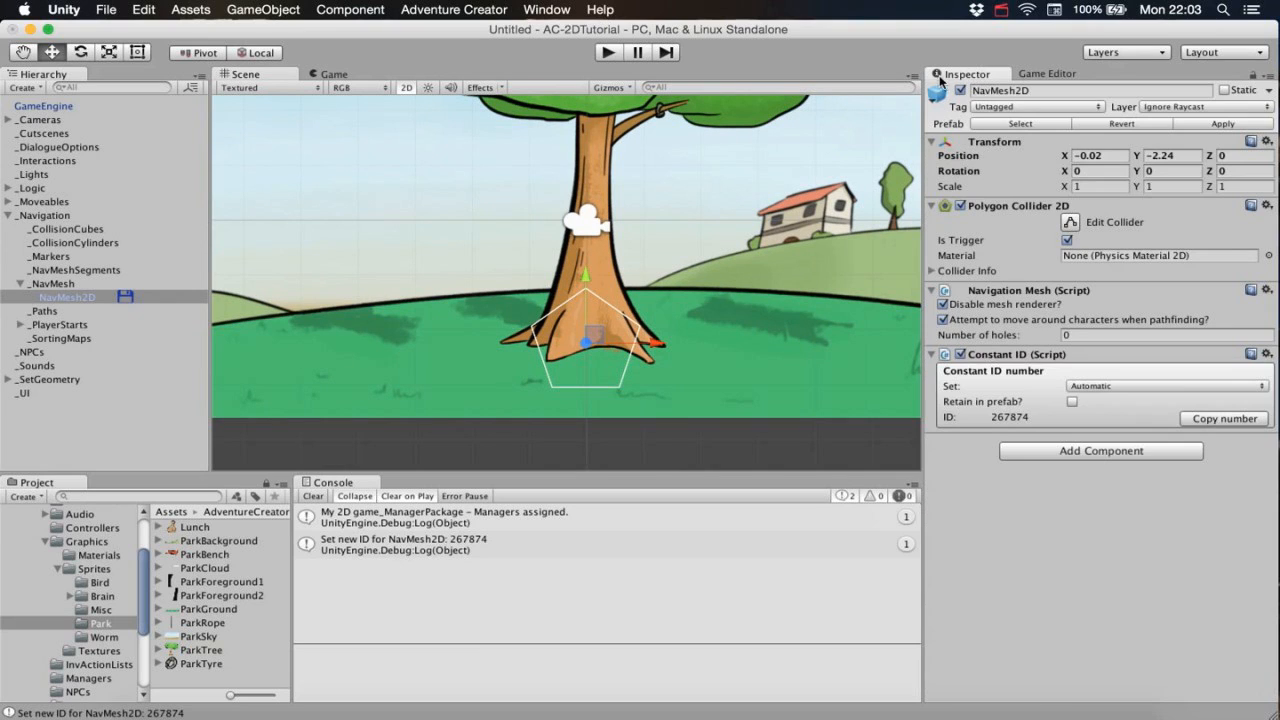
click(1071, 226)
drag(533, 334, 312, 324)
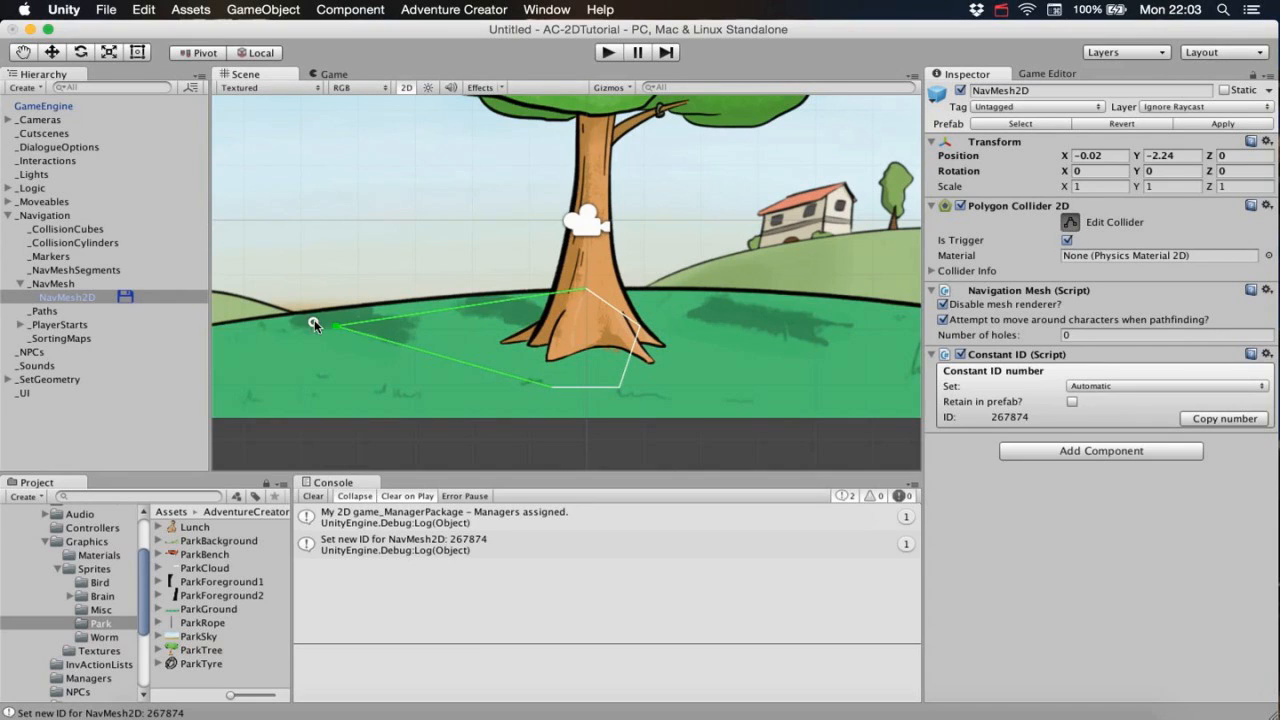
middle_drag(312, 324, 457, 327)
drag(466, 327, 348, 342)
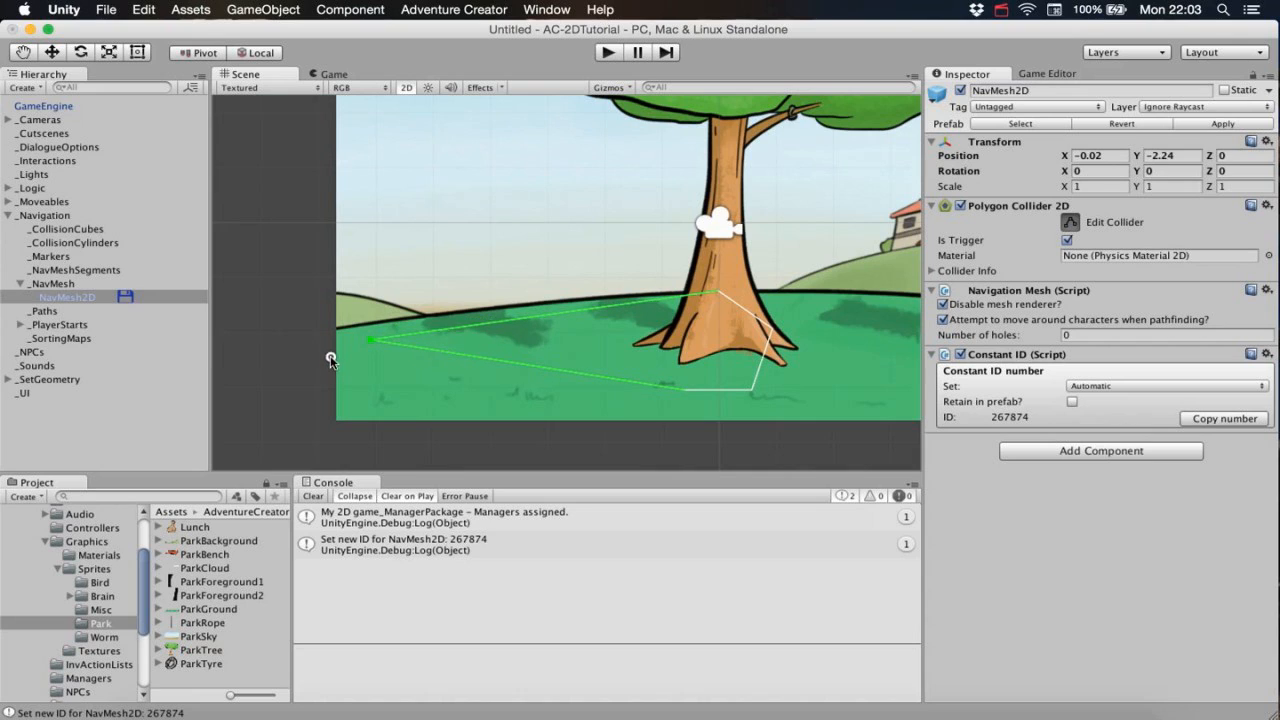
drag(622, 397, 325, 410)
drag(752, 388, 594, 423)
Stretch the NavMesh2D collider to the ground's right side and add a point so its upper edge follows the horizon.
middle_drag(680, 362, 441, 318)
drag(505, 288, 859, 385)
drag(613, 290, 831, 290)
middle_drag(596, 288, 688, 323)
drag(541, 284, 543, 291)
drag(740, 306, 746, 293)
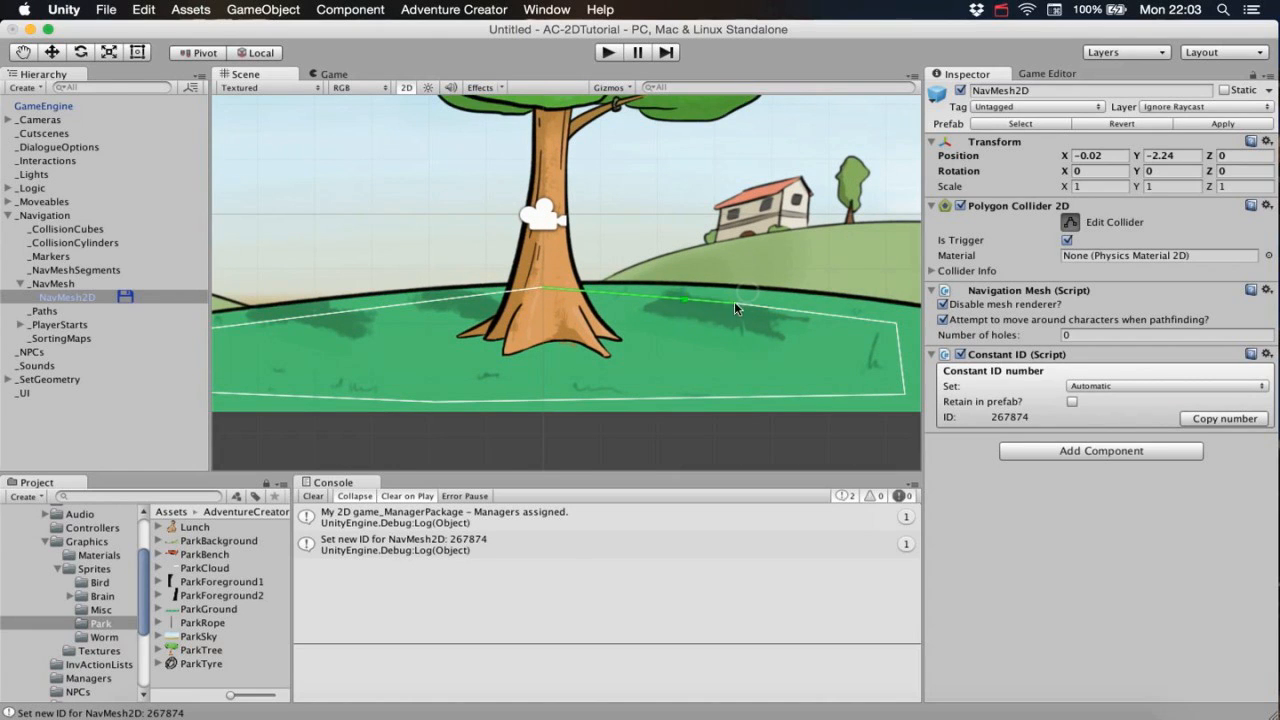
Add a point on the NavMesh2D collider's upper left edge to follow the horizon, and finish editing the collider.
middle_drag(470, 299, 607, 313)
drag(488, 325, 483, 319)
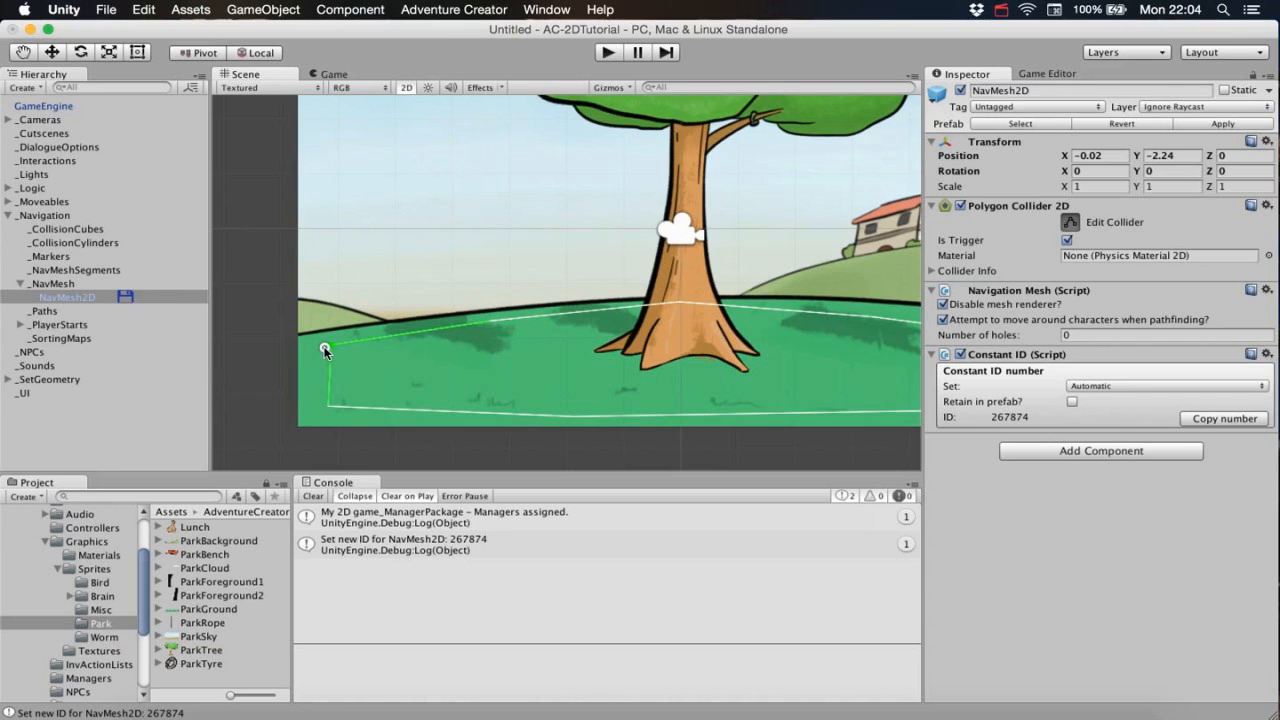
middle_drag(645, 295, 562, 265)
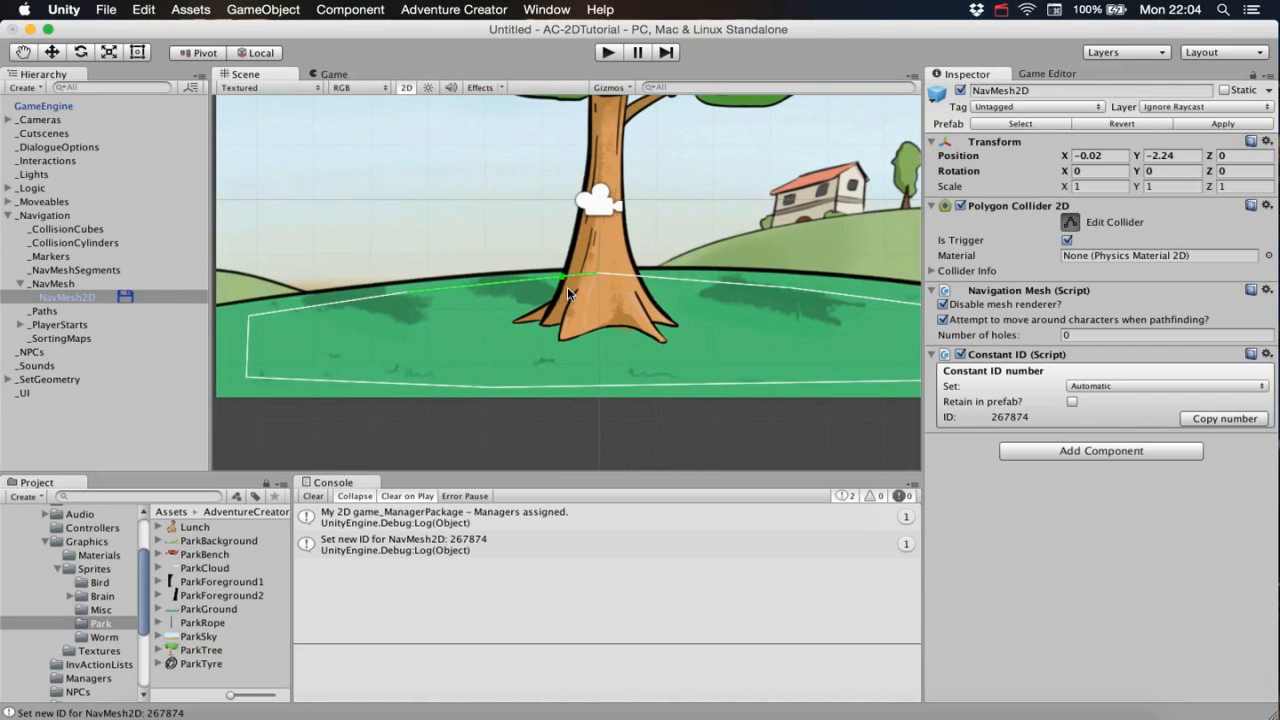
click(1069, 224)
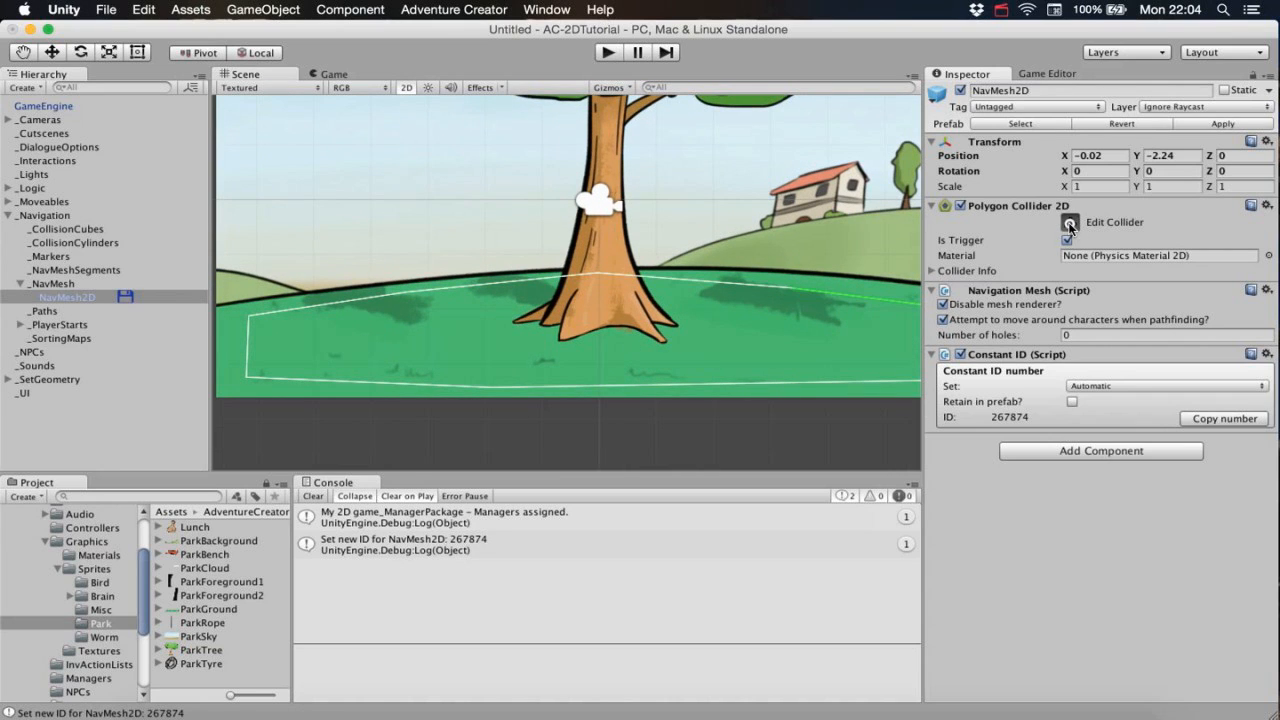
middle_drag(600, 300, 597, 328)
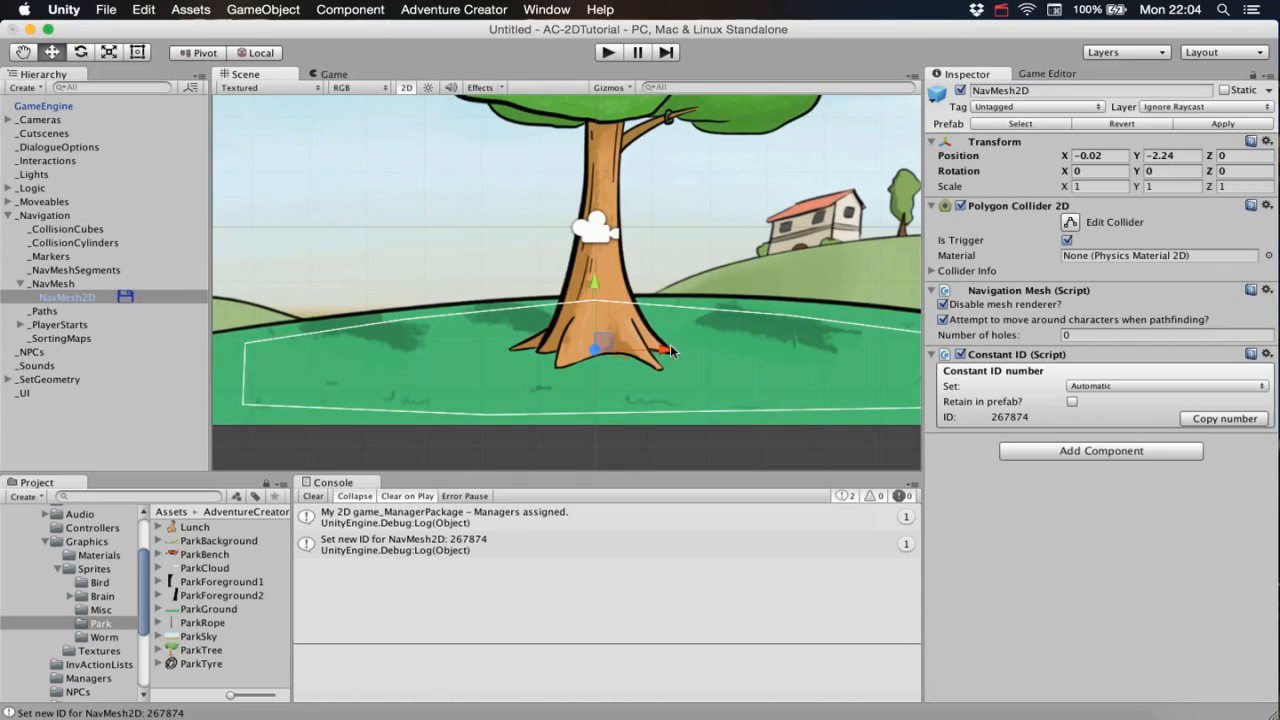
Create an empty game object and name it TreeHole.
click(263, 8)
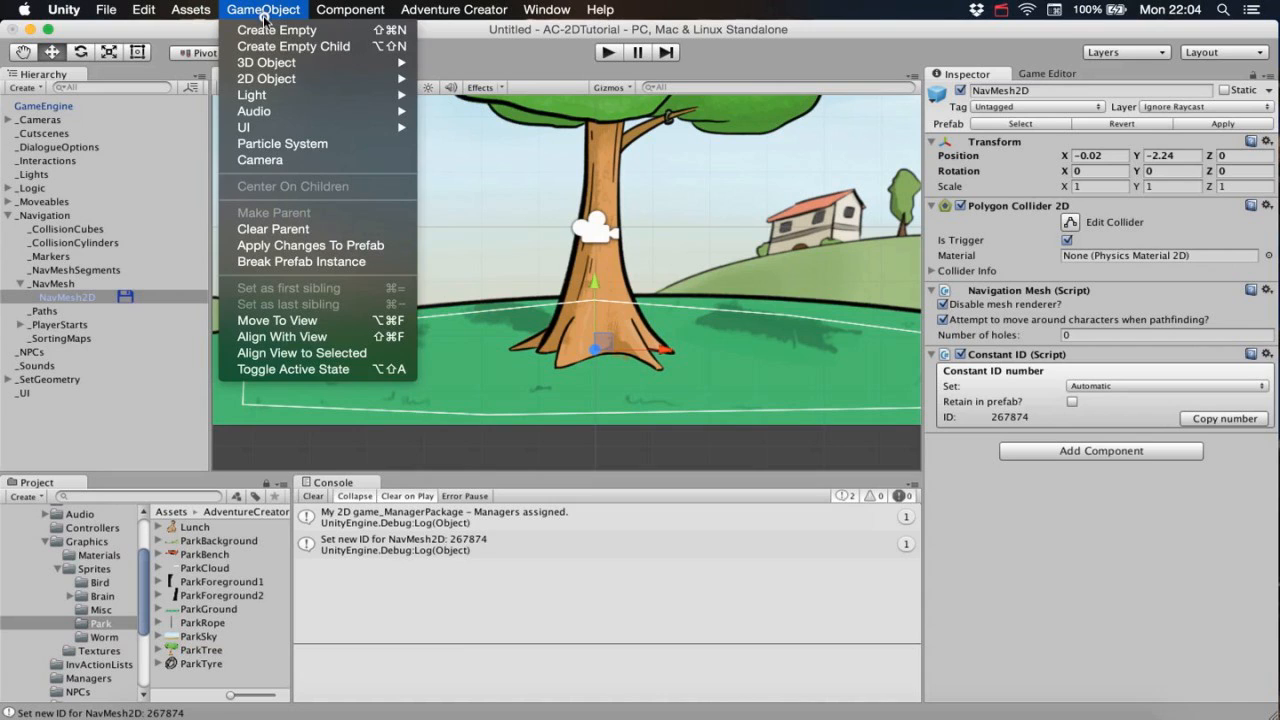
click(265, 30)
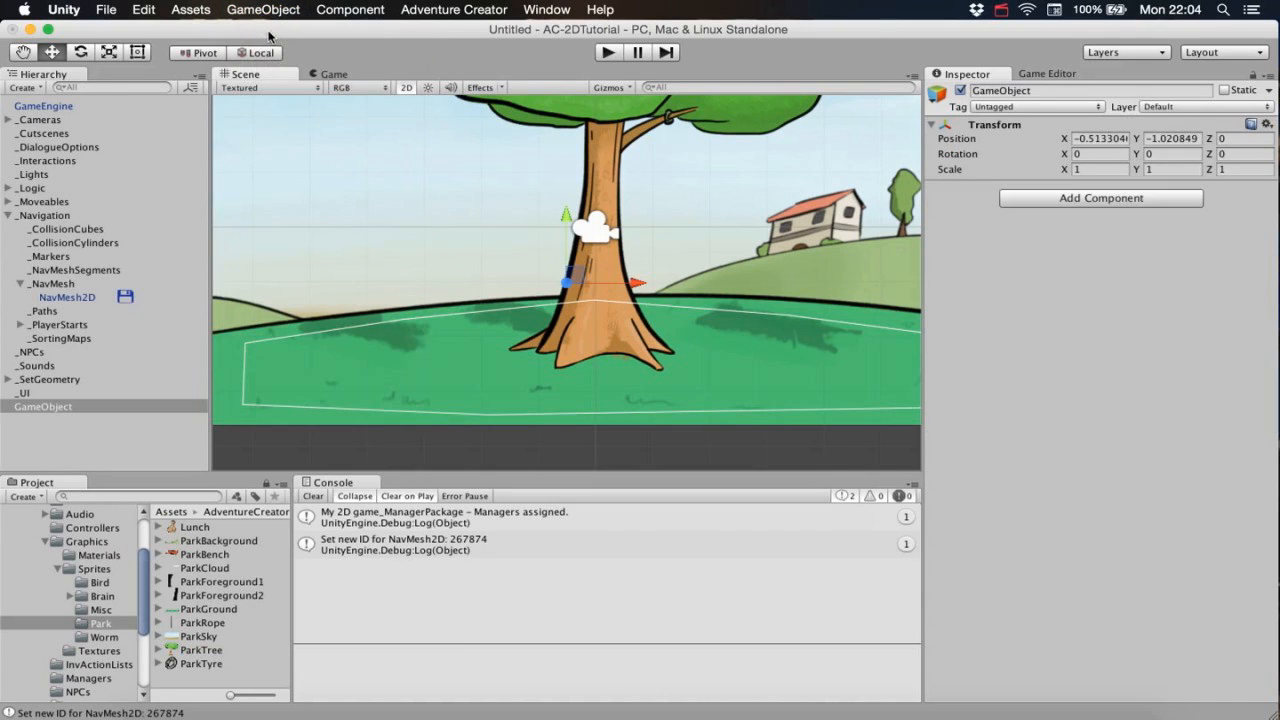
click(1047, 91)
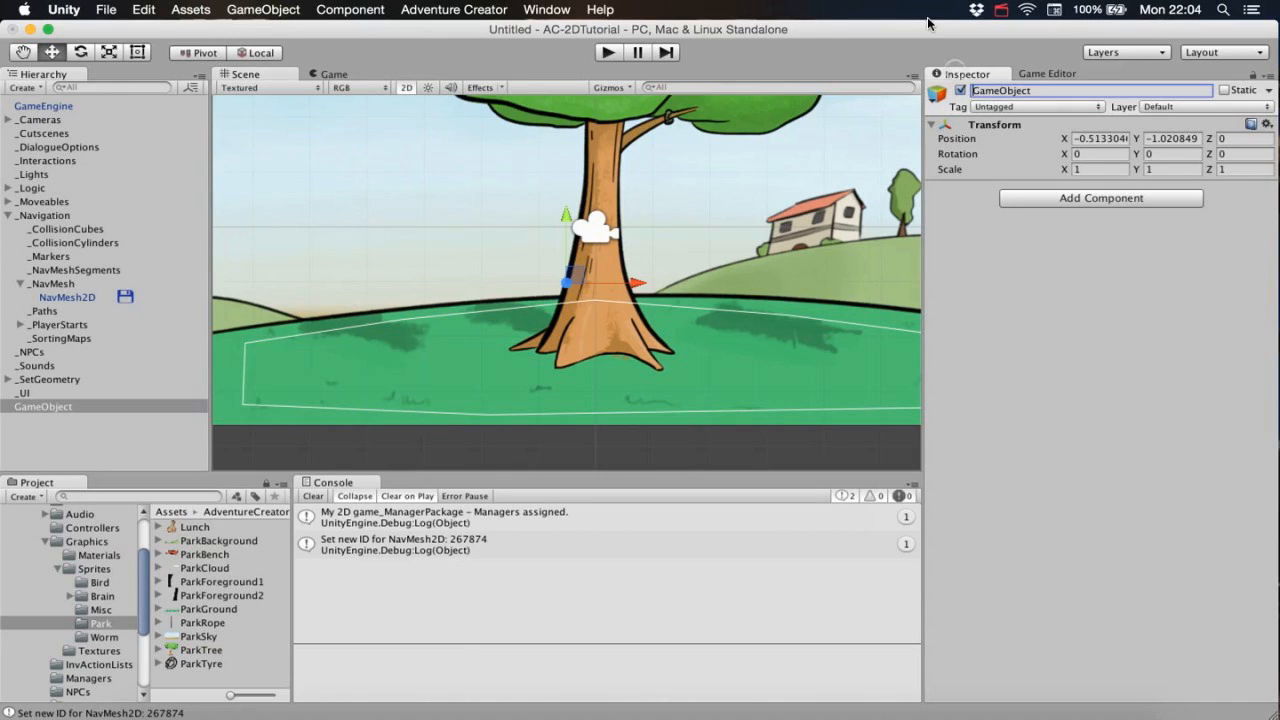
key(super+a)
text(TreeHo)
key(Return)
Reset TreeHole's transform and add a Polygon Collider 2D component to it.
click(1265, 124)
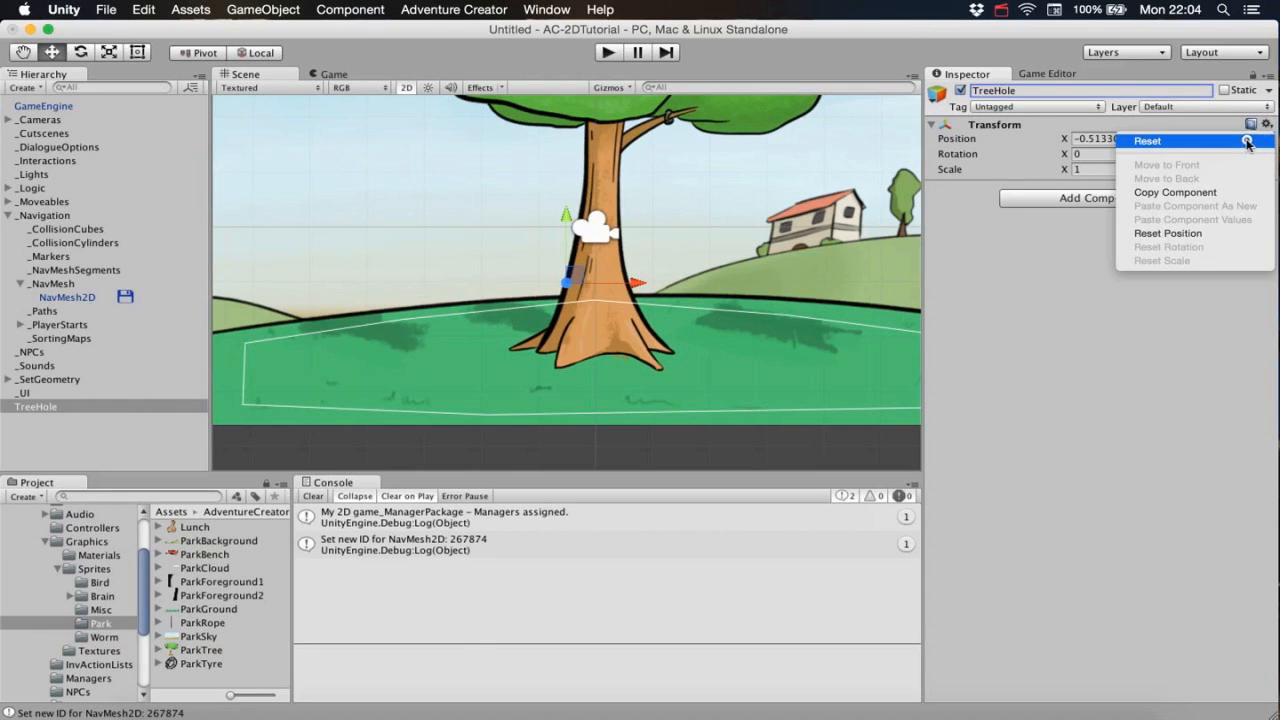
click(1148, 141)
click(1115, 200)
text(poly)
key(Return)
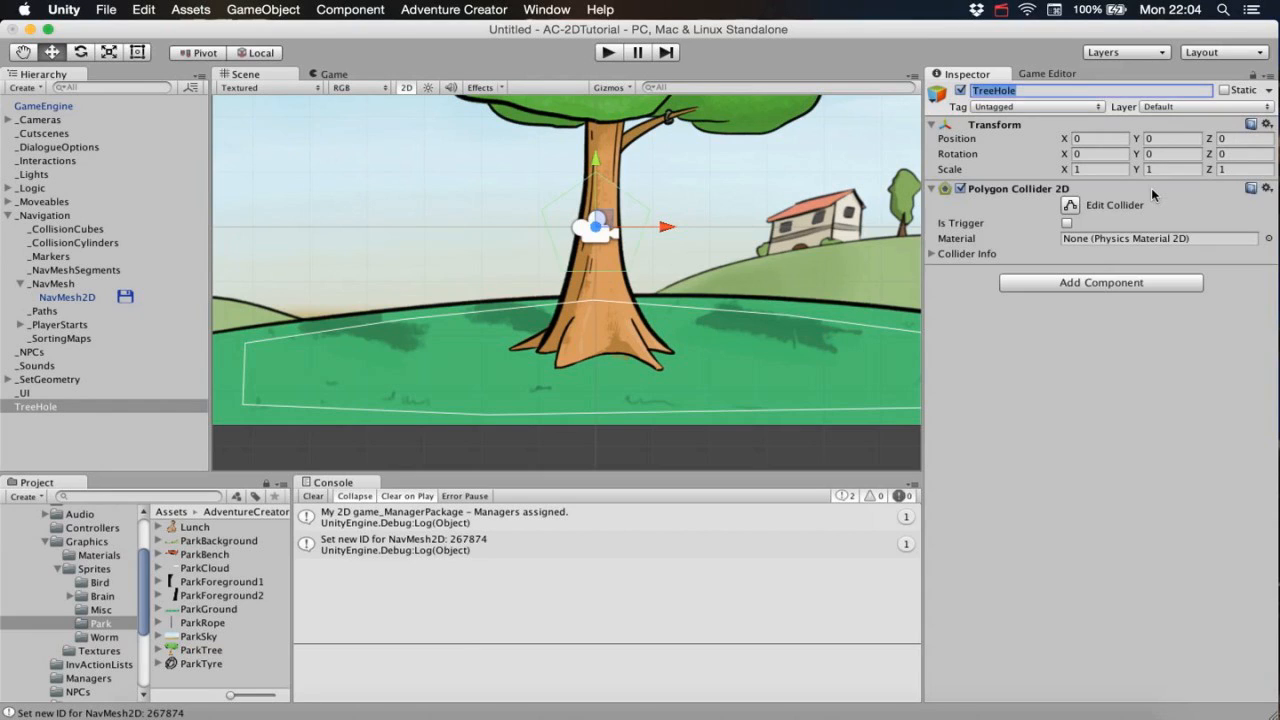
Move TreeHole to the tree's base, about X 0.06, Y -2.04, and reshape its polygon collider around the roots.
drag(598, 222, 606, 334)
click(1068, 206)
drag(488, 354, 525, 362)
mouse_move(637, 377)
mouse_down()
mouse_move(665, 361)
mouse_move(660, 380)
mouse_up()
drag(658, 333, 693, 366)
drag(597, 287, 556, 336)
click(657, 342)
click(634, 329)
click(619, 318)
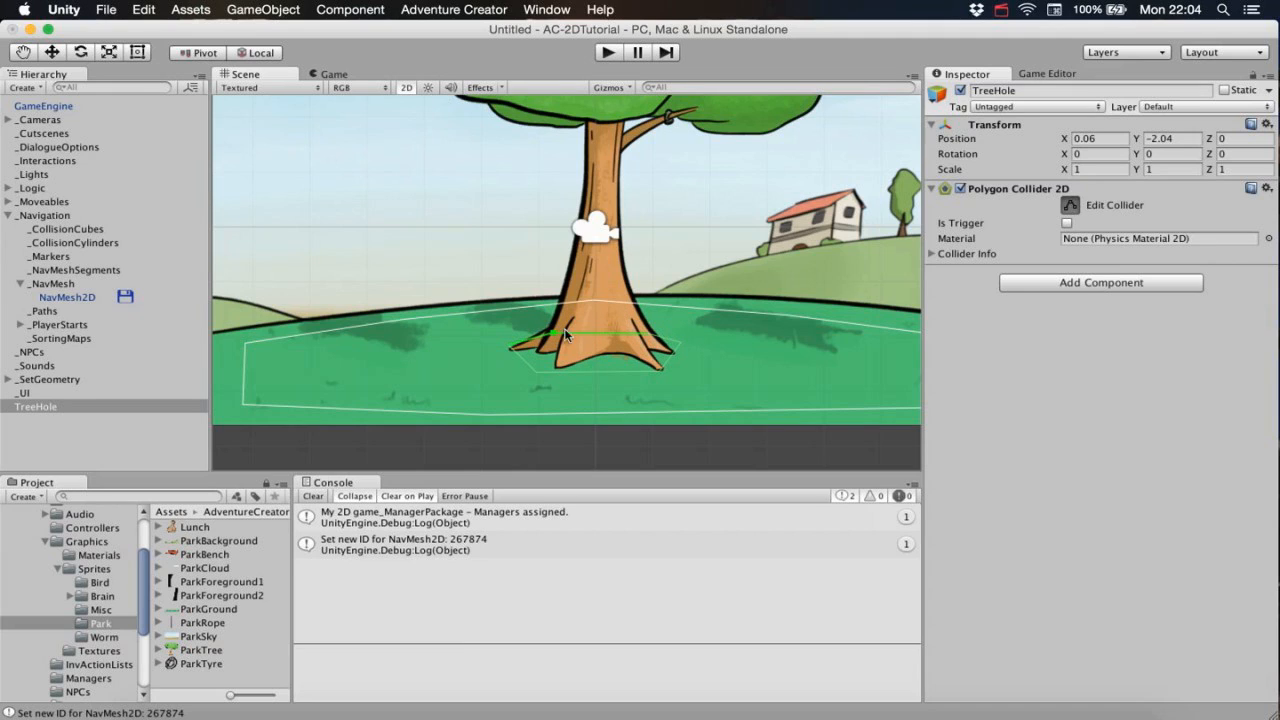
click(1071, 205)
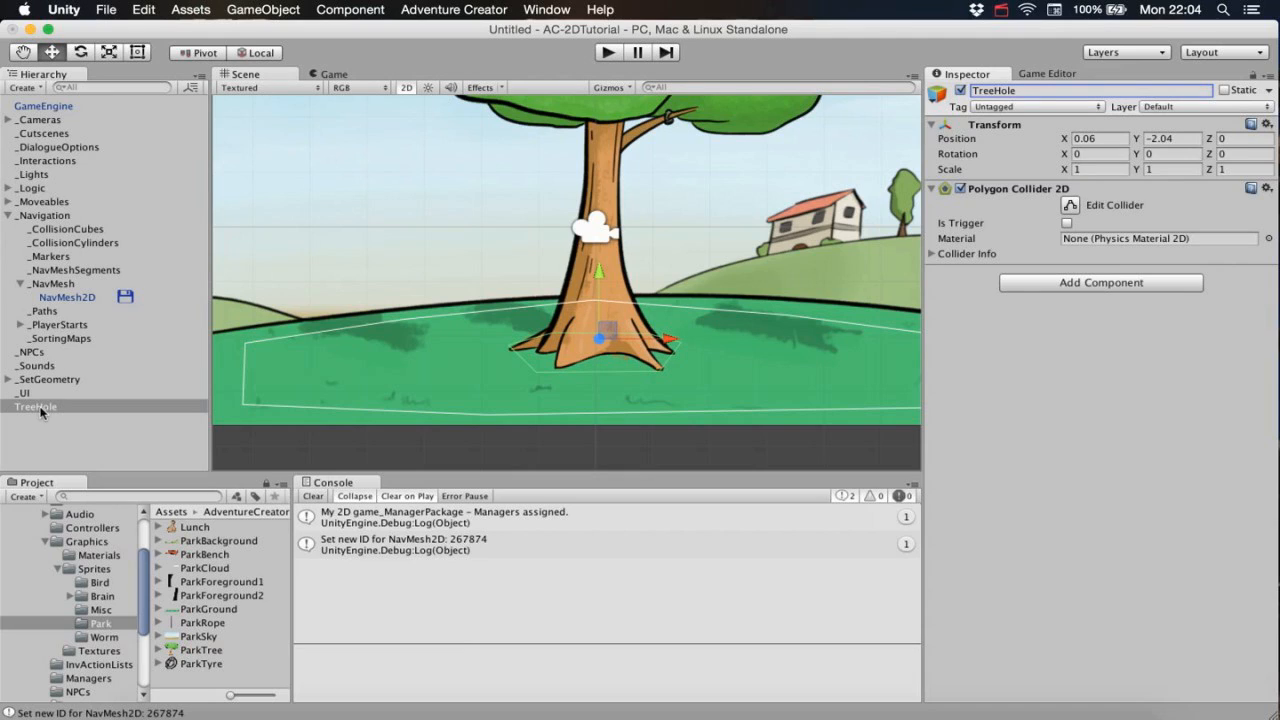
Place TreeHole under the _NavMesh object, set NavMesh2D's number of holes to 1 and assign TreeHole as Hole #0.
drag(68, 407, 80, 285)
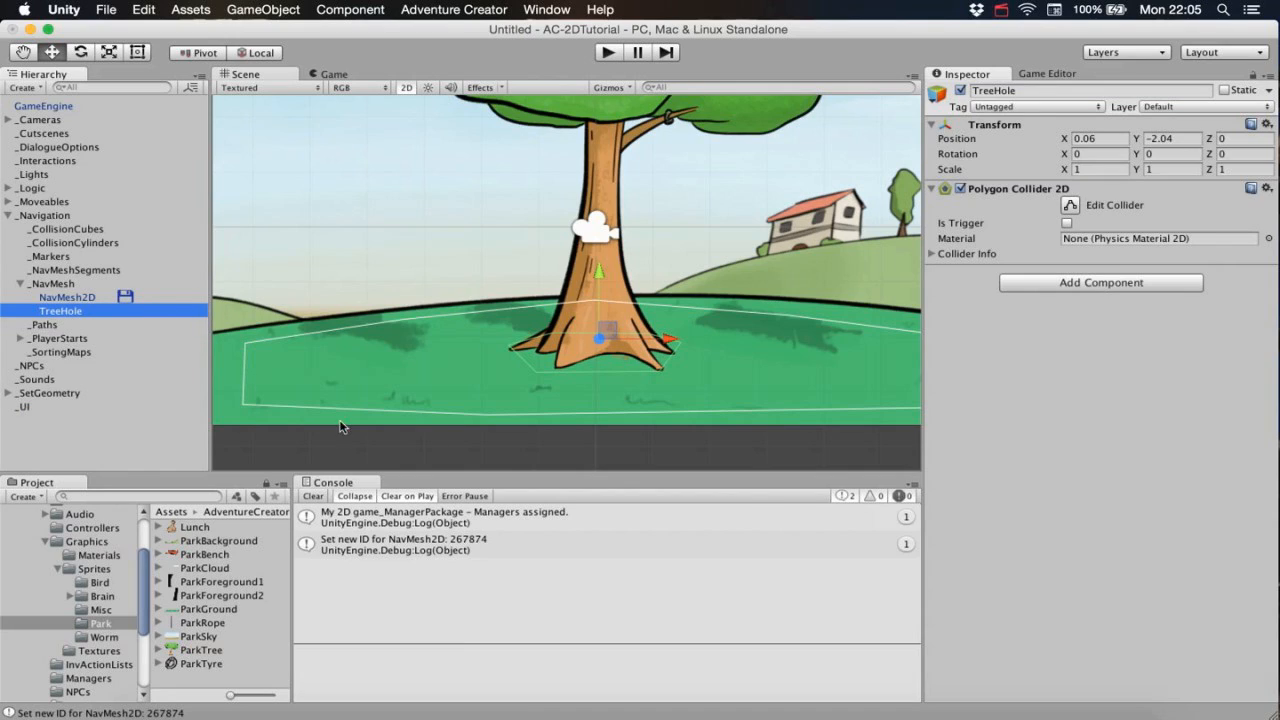
click(92, 297)
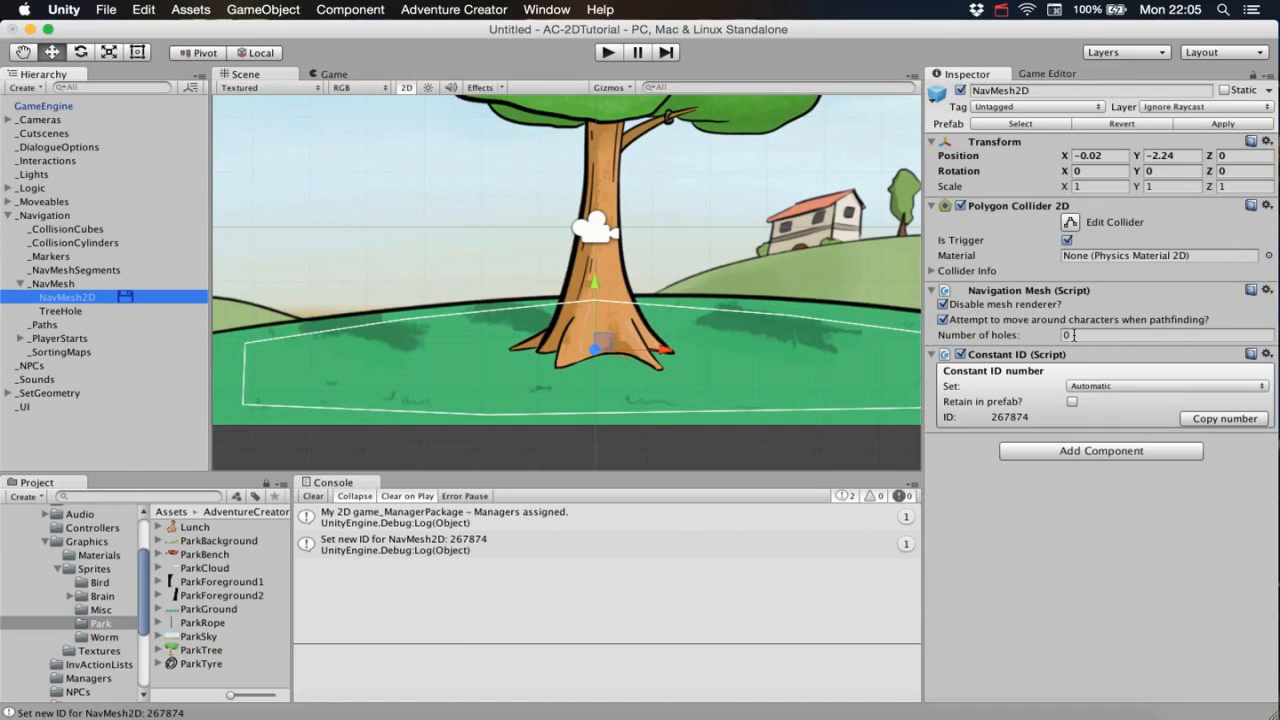
click(1036, 334)
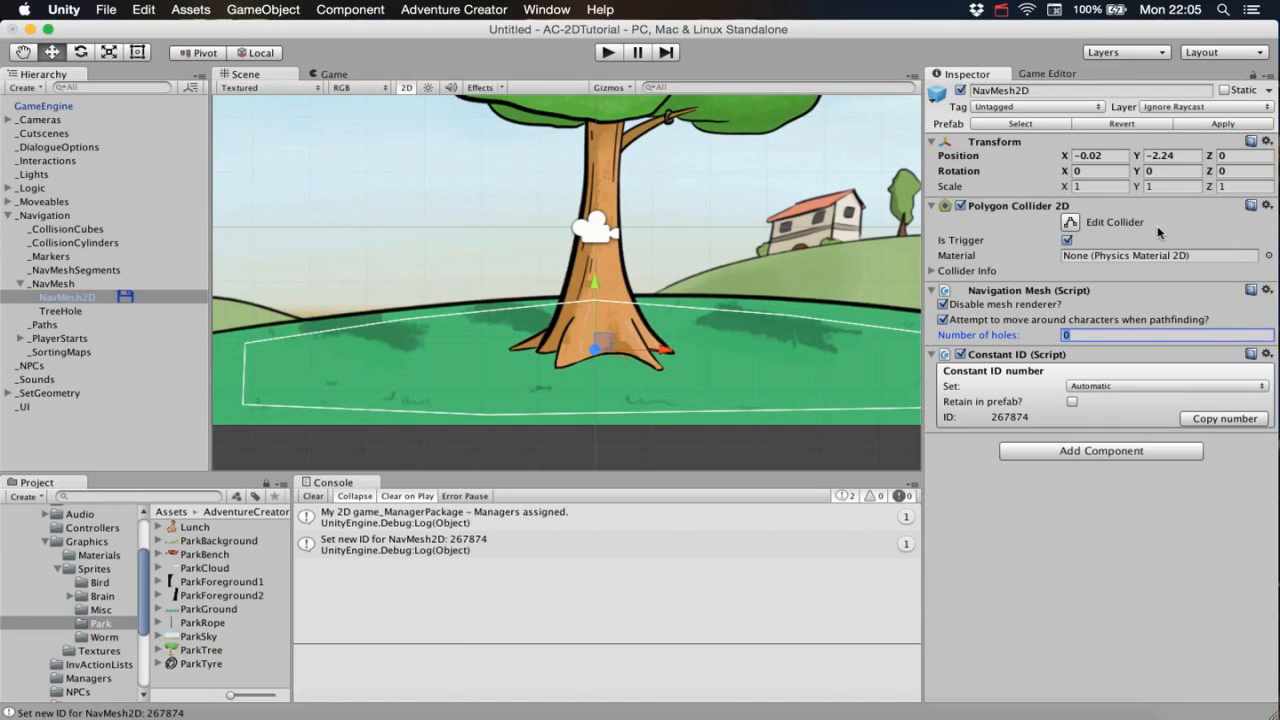
text(1)
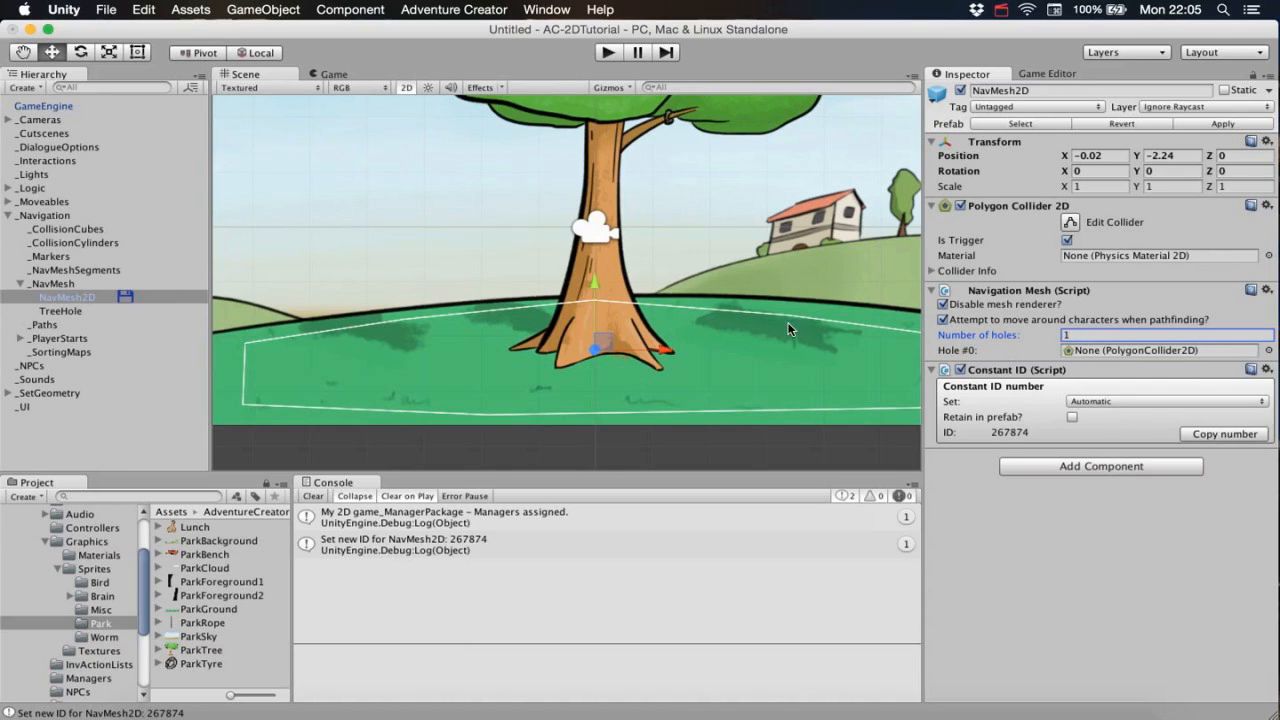
drag(85, 312, 1140, 353)
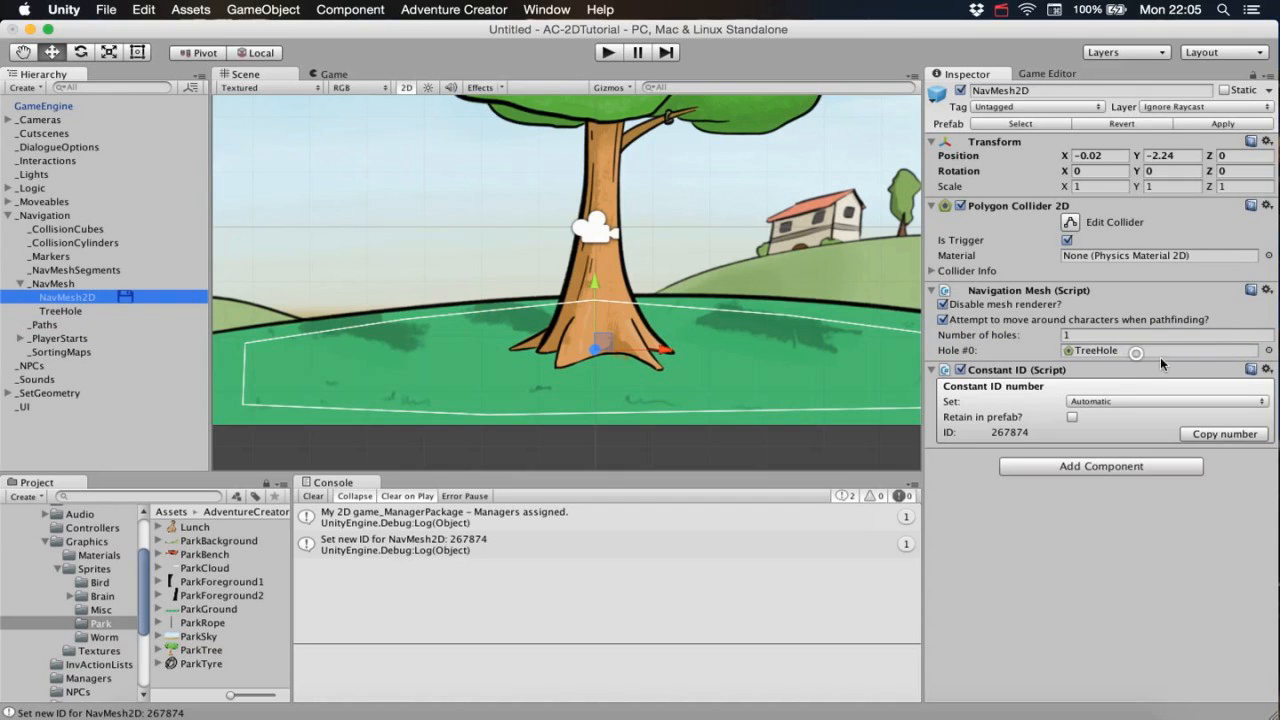
Run the game, shift NavMesh2D in the Scene view to examine how the mesh divides around the tree hole, and stop the game.
click(607, 53)
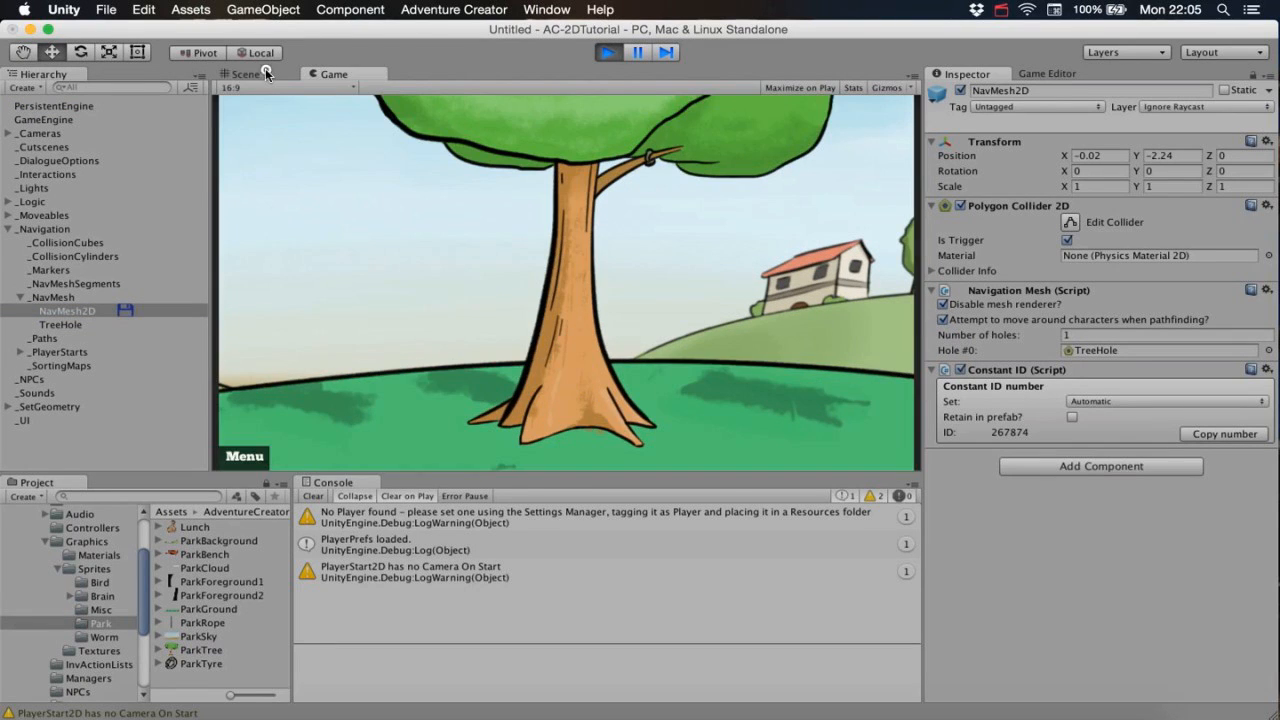
click(258, 73)
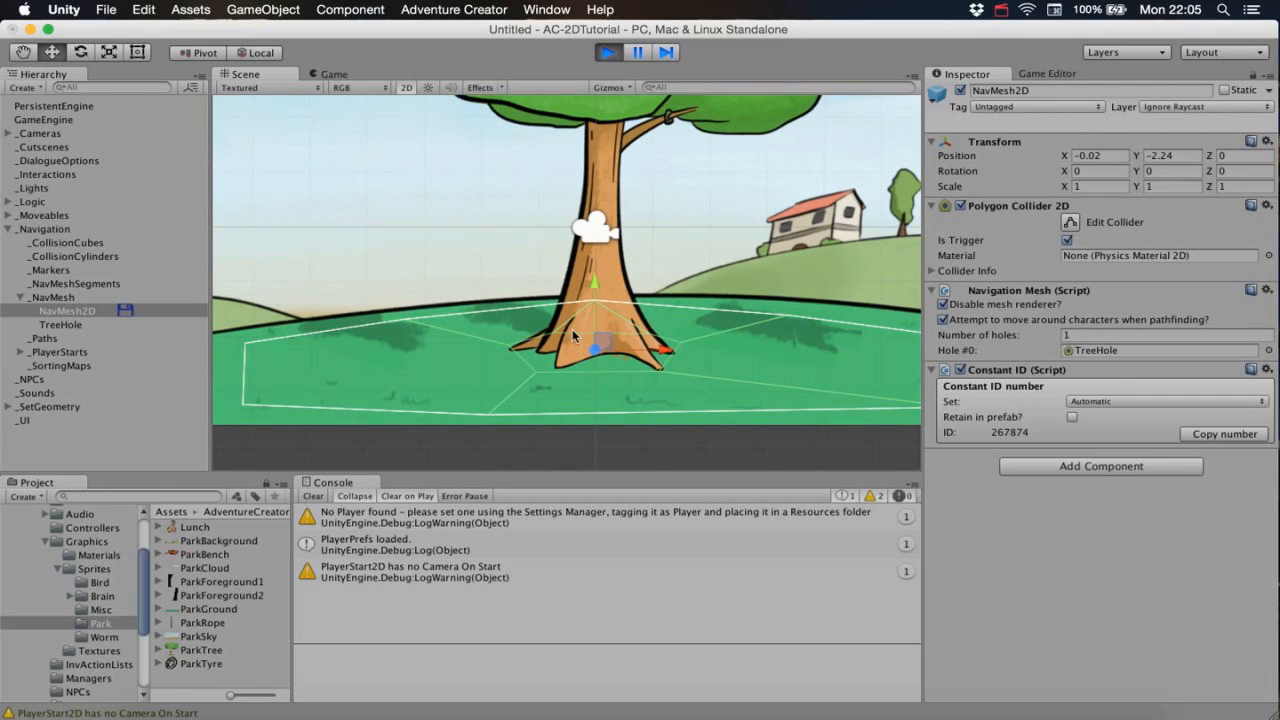
drag(598, 335, 543, 333)
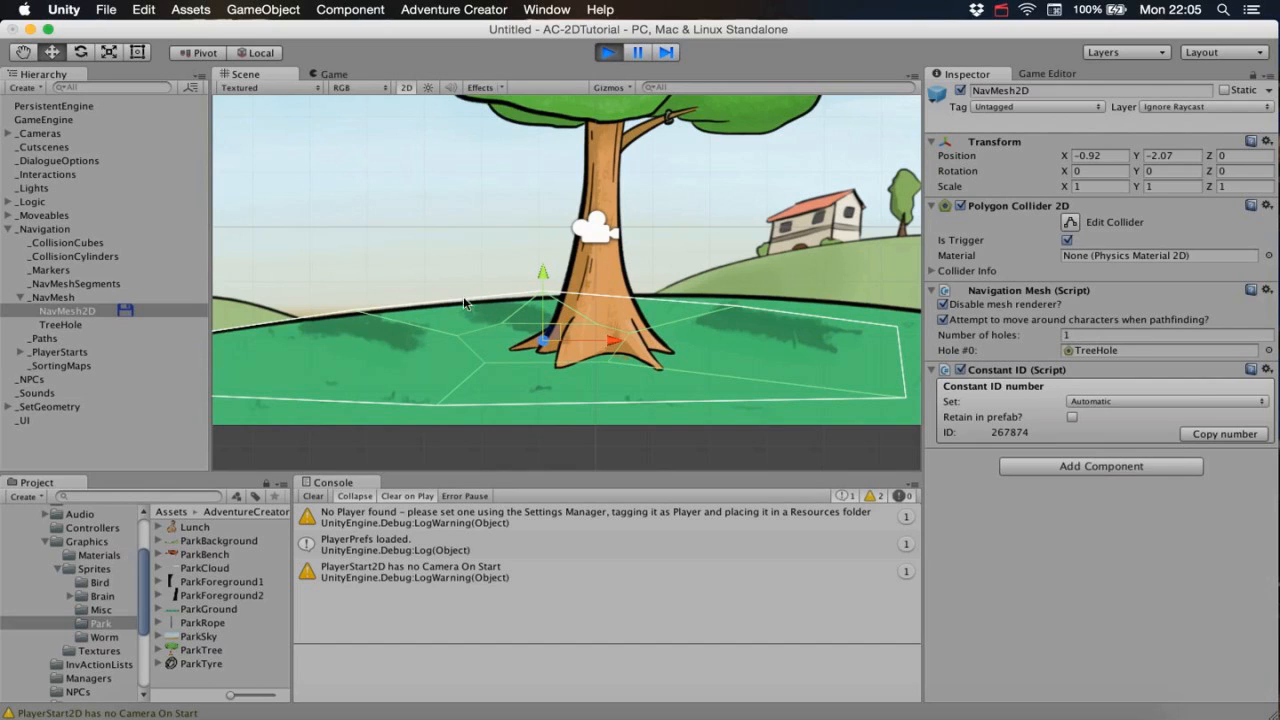
drag(576, 328, 622, 334)
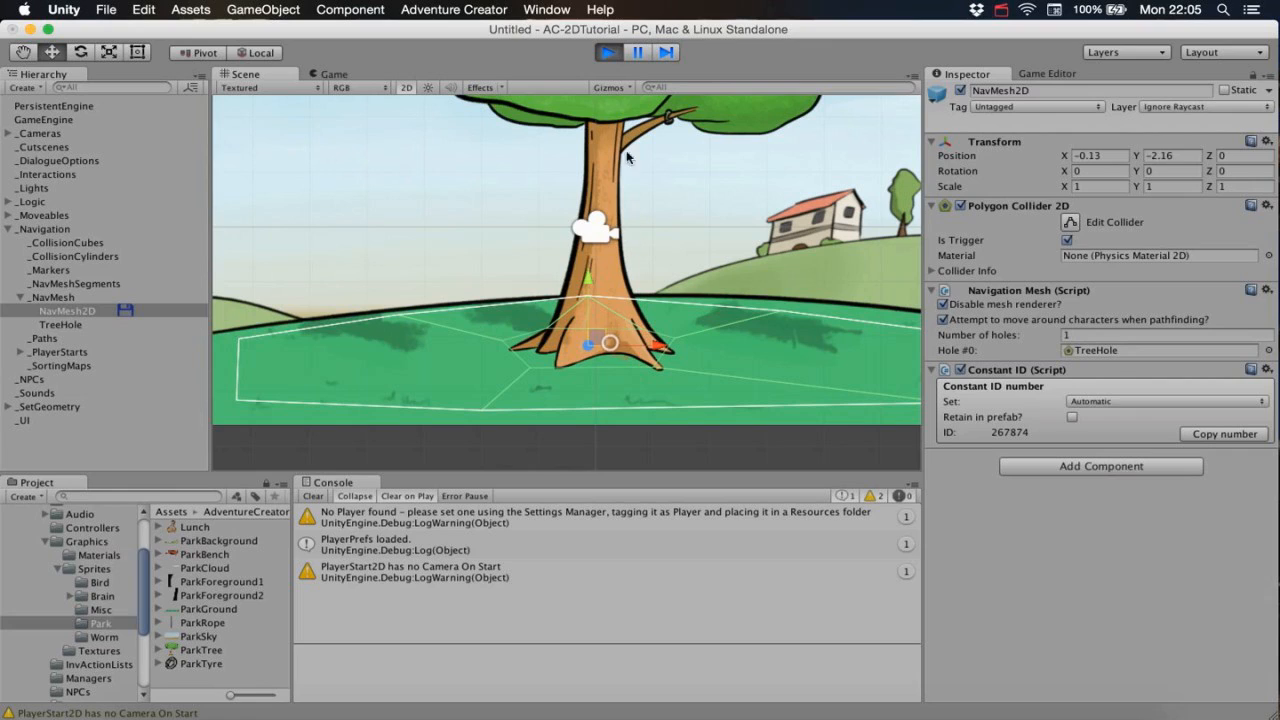
click(608, 57)
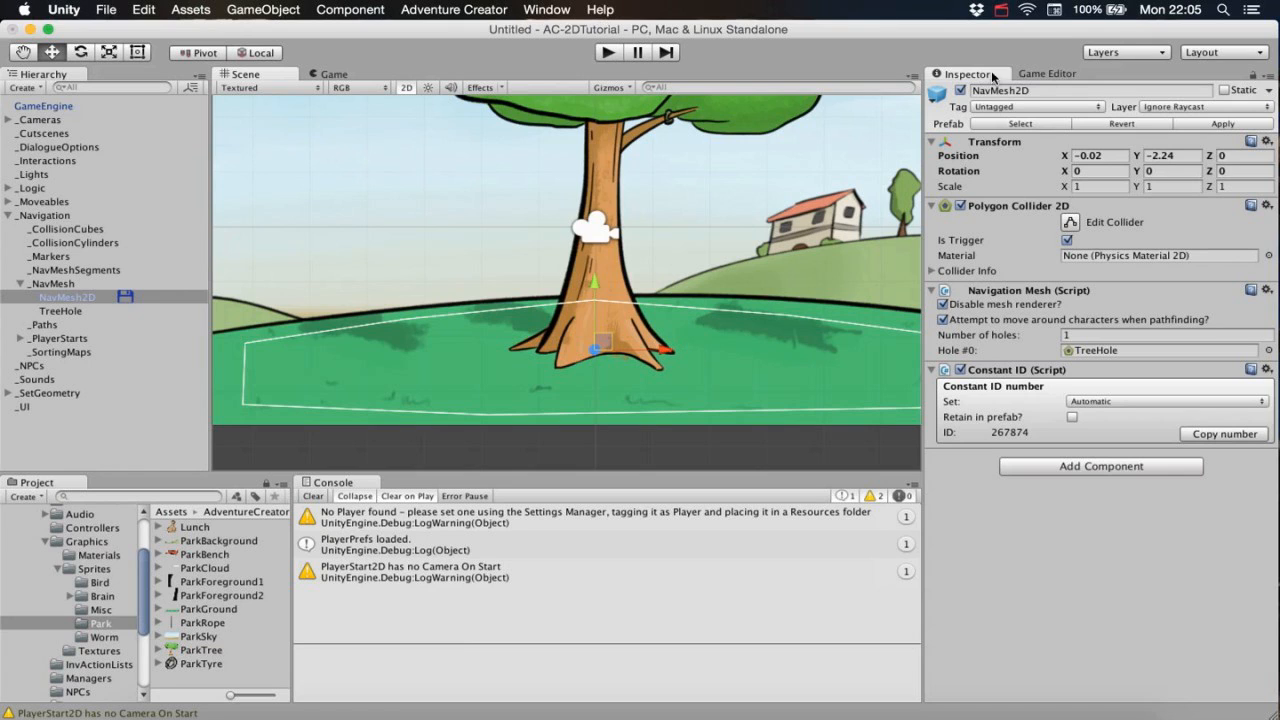
Assign NavMesh2D as the Default NavMesh in the scene settings.
click(1031, 75)
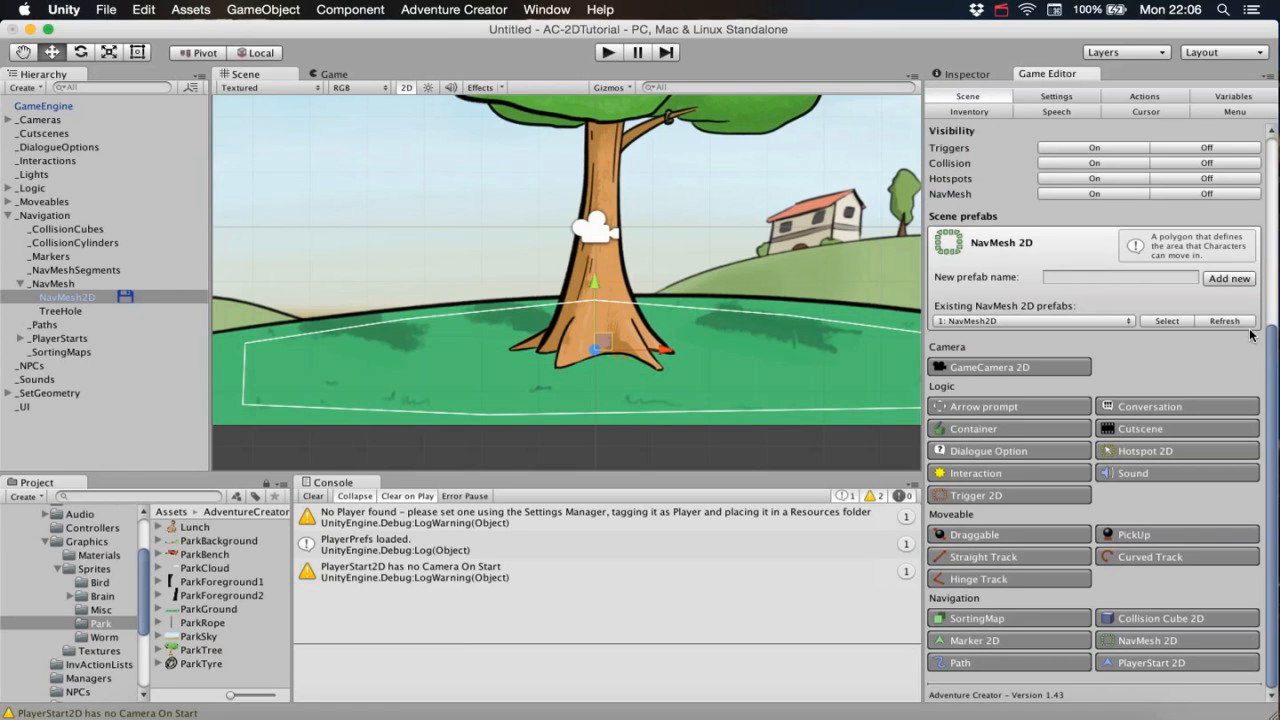
drag(1272, 340, 1270, 140)
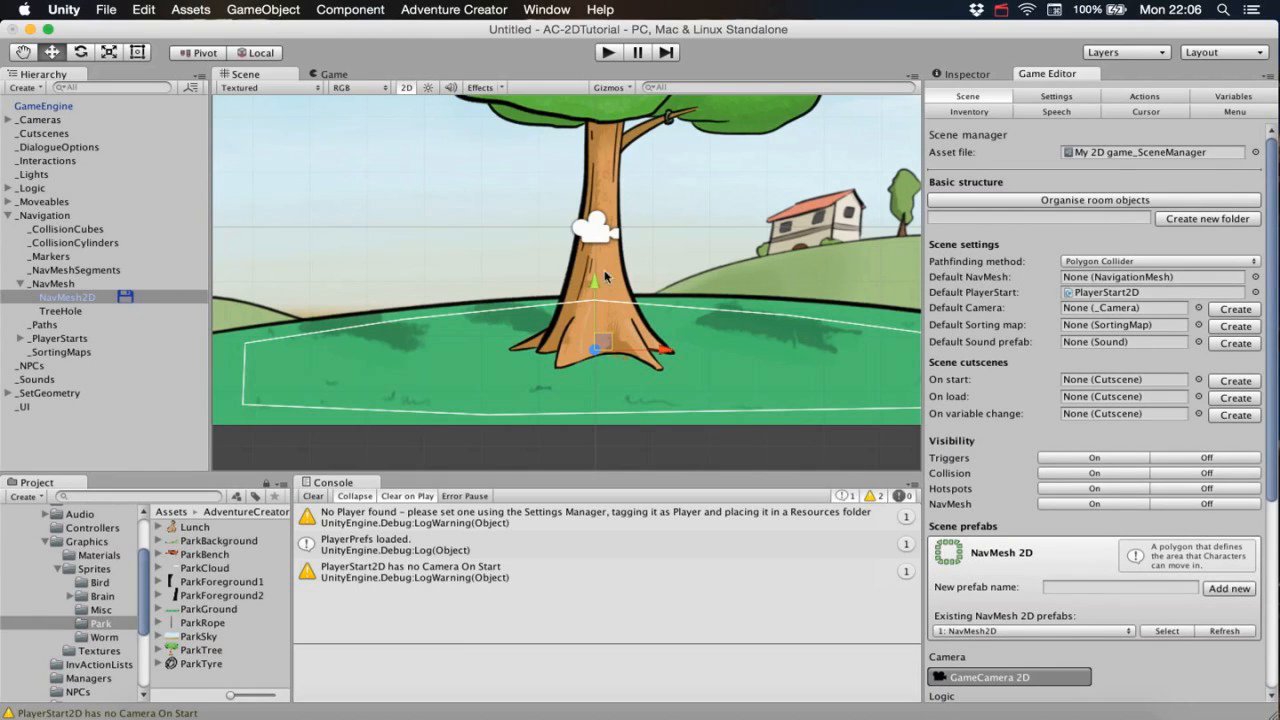
drag(78, 298, 1113, 278)
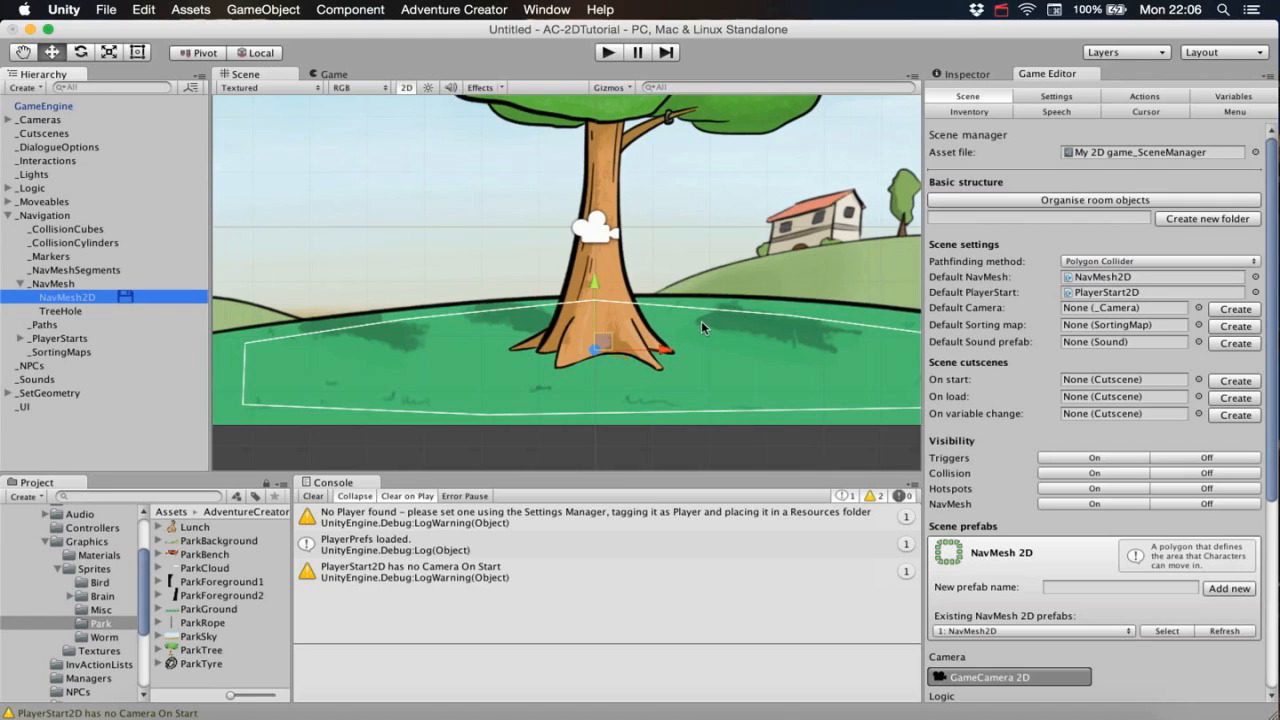
Locate the default PlayerStart2D and move it onto the grass to the left of the tree, inside the navigation mesh.
click(1147, 291)
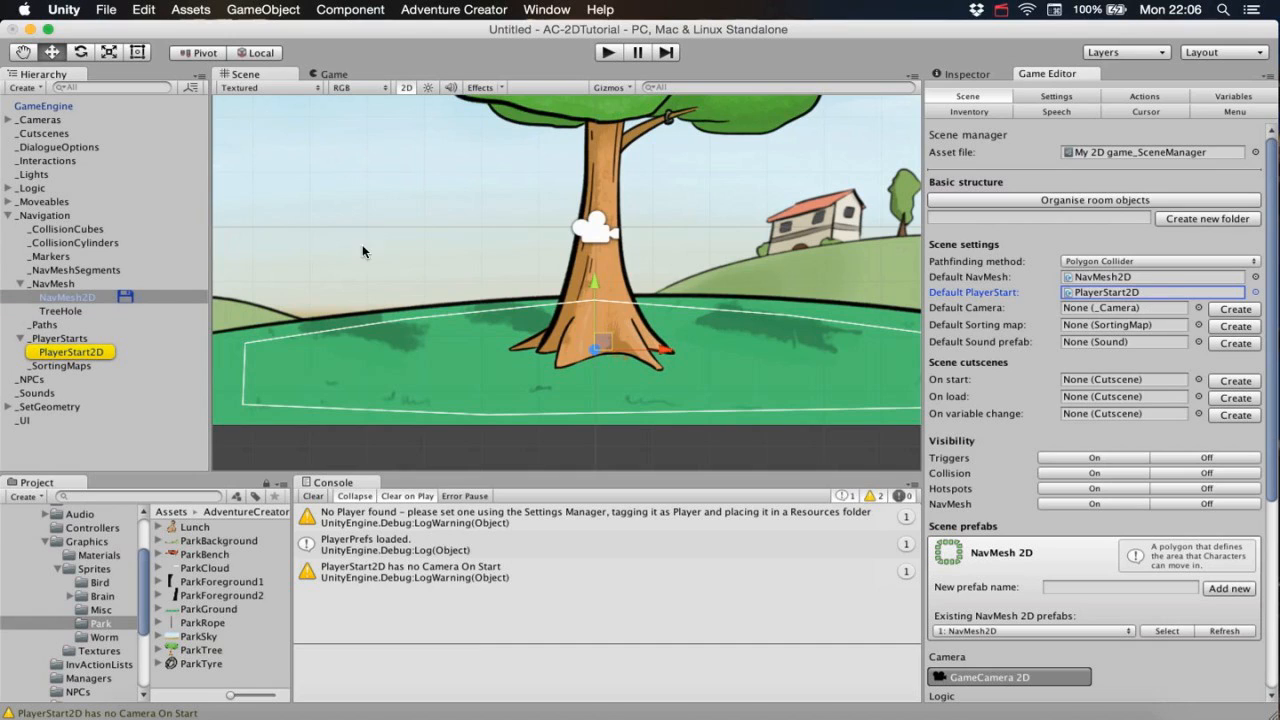
click(100, 352)
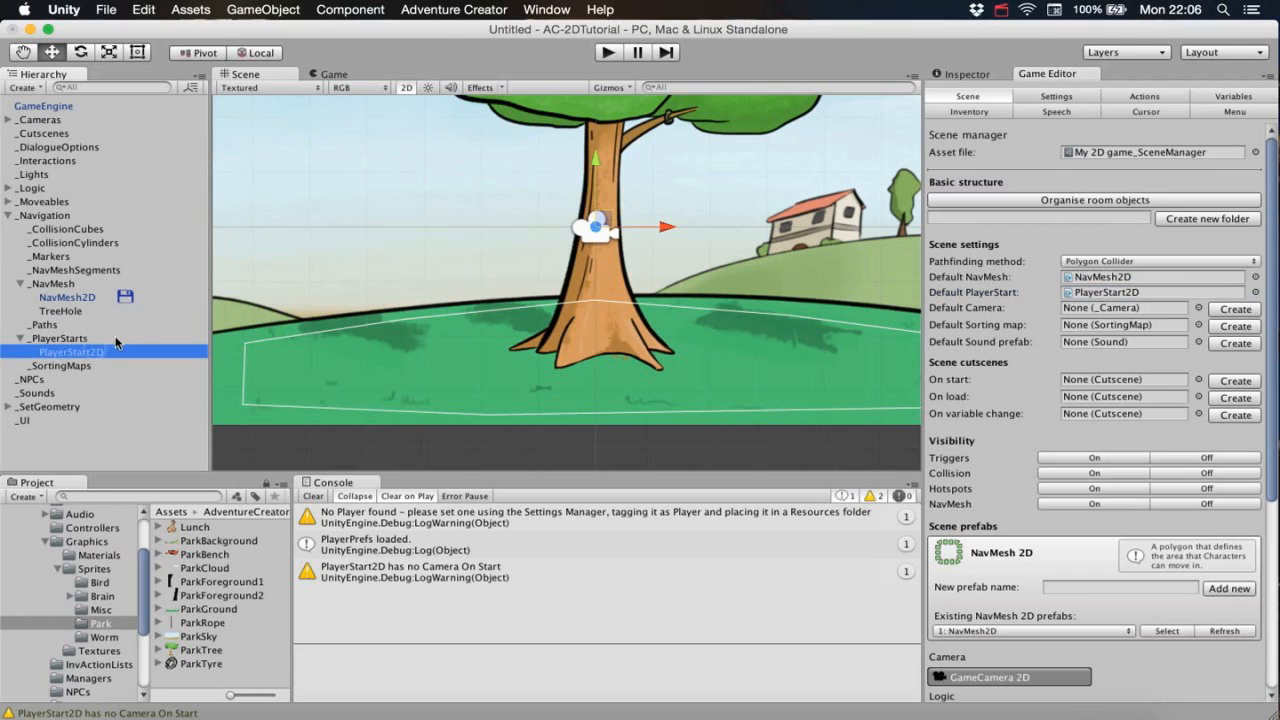
drag(608, 223, 491, 228)
scroll(313, 330, up, 5)
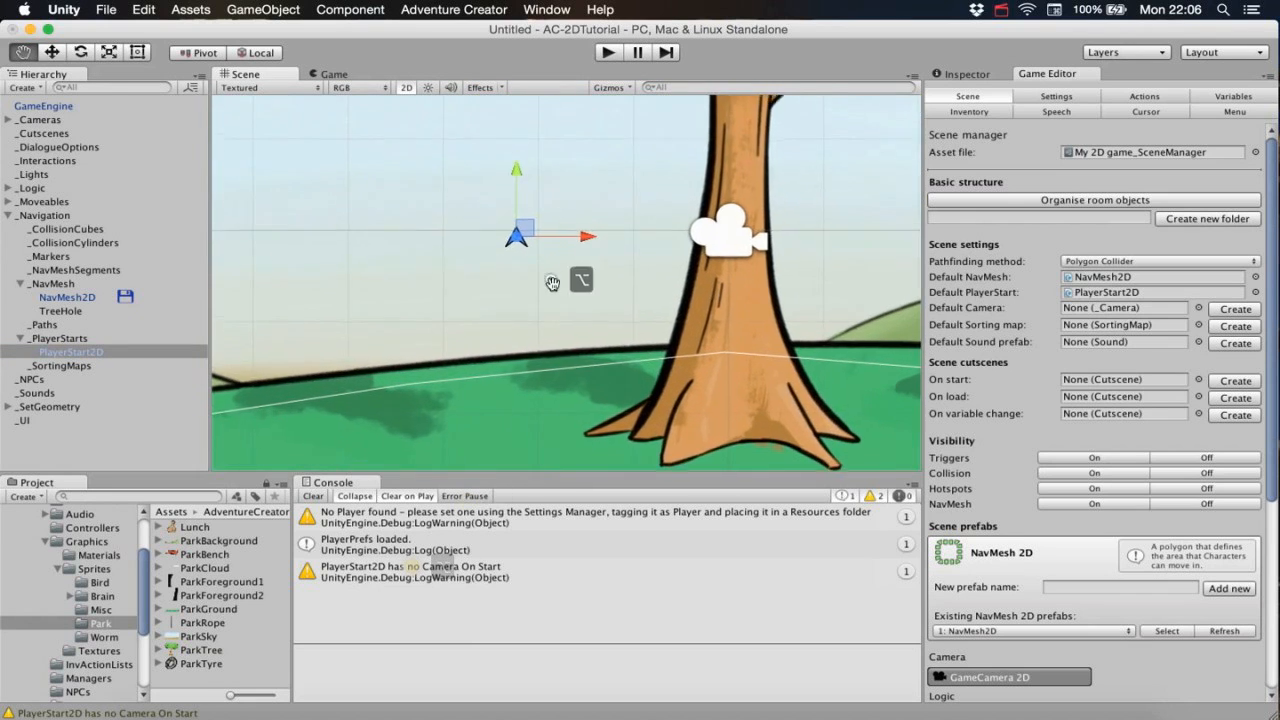
click(313, 330)
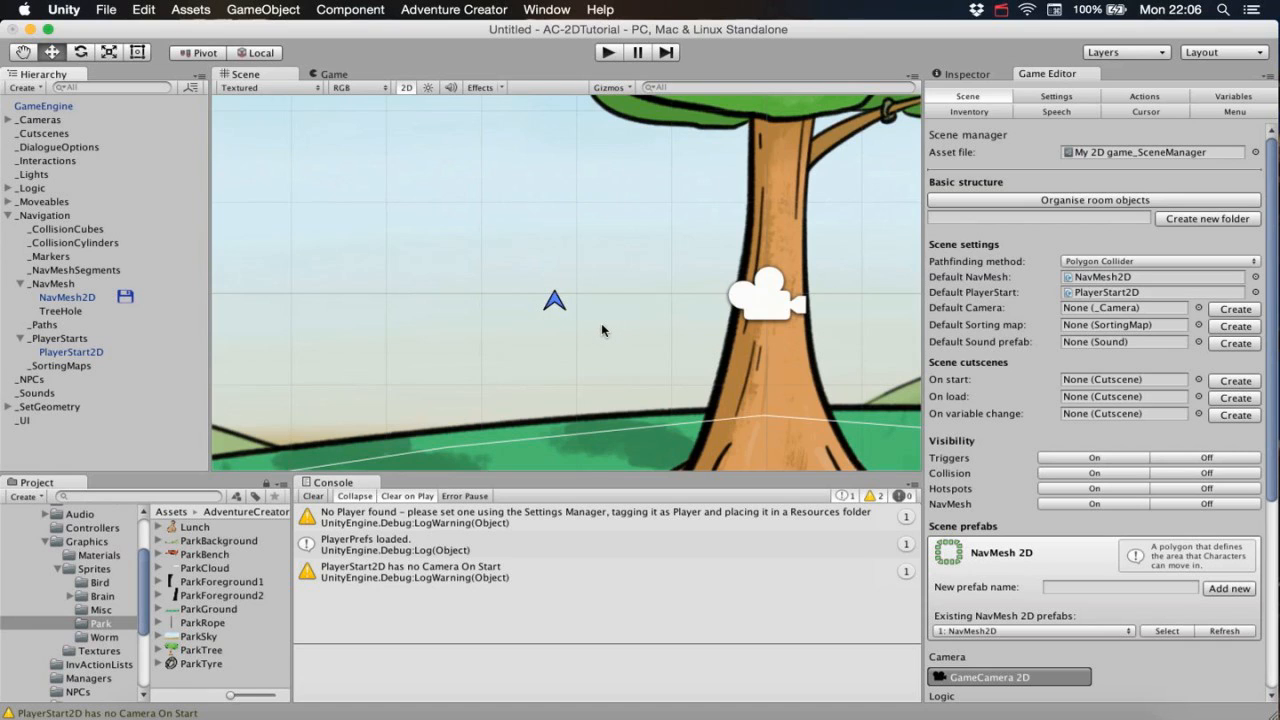
middle_drag(610, 330, 575, 190)
click(84, 350)
drag(522, 180, 302, 421)
middle_drag(467, 285, 491, 270)
Rotate PlayerStart2D so that its arrow faces diagonally down and to the right.
click(83, 54)
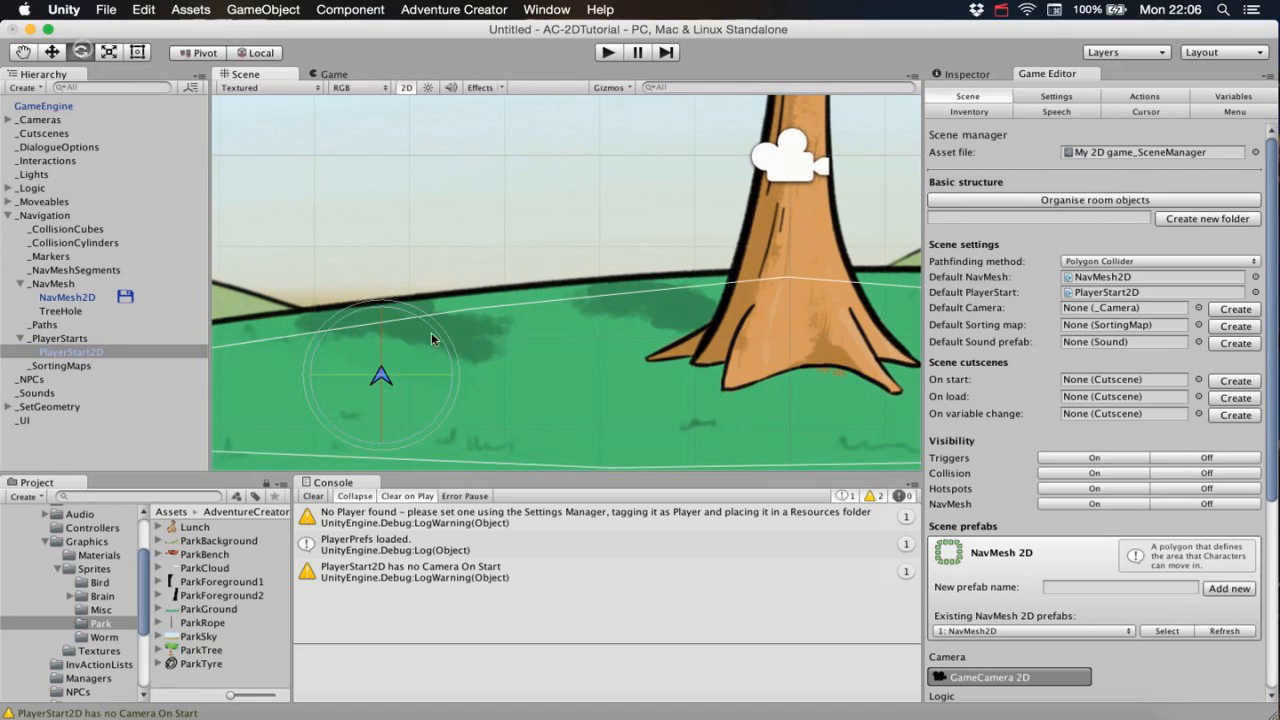
drag(431, 314, 463, 317)
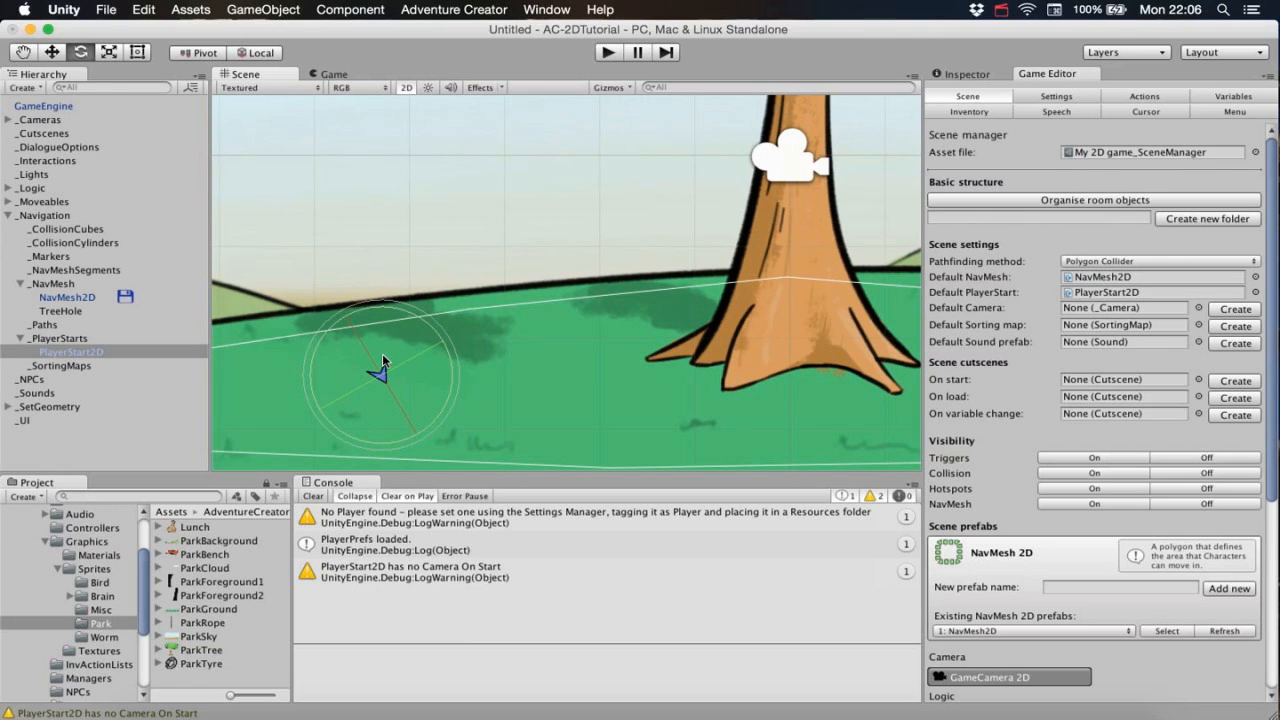
click(53, 53)
middle_drag(517, 357, 560, 345)
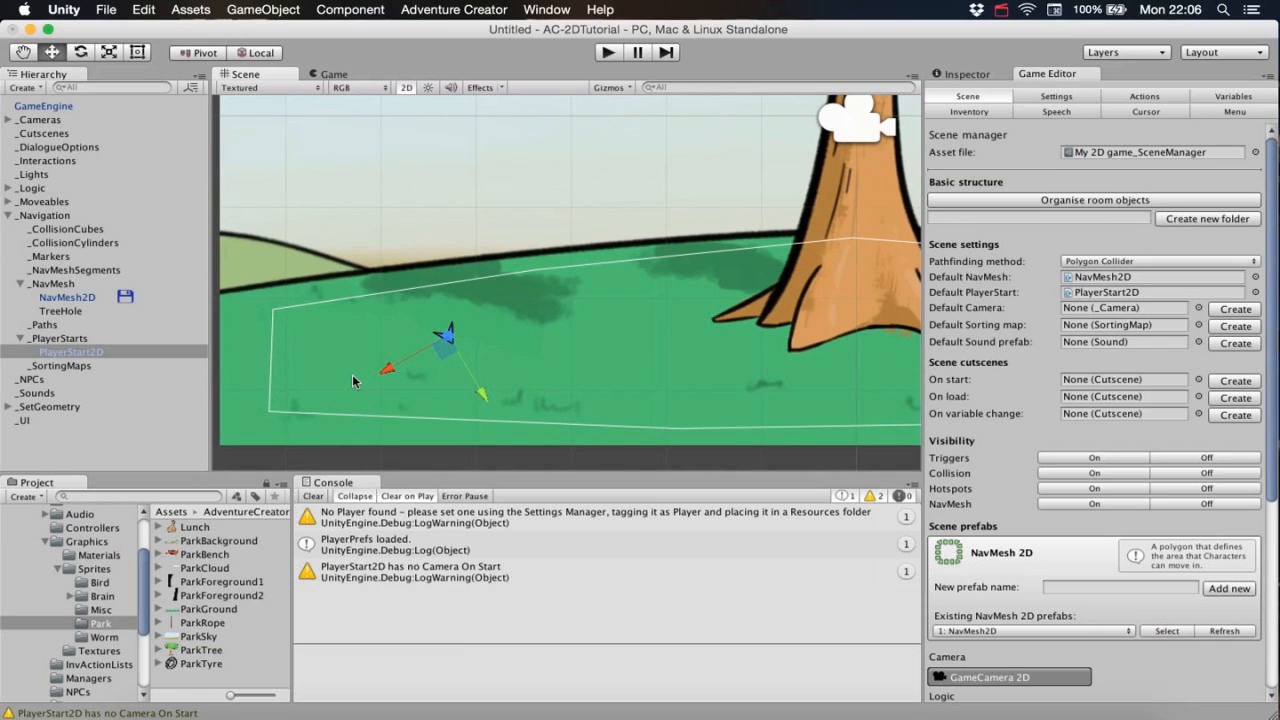
Create an empty game object and name it MyPlayer.
click(962, 75)
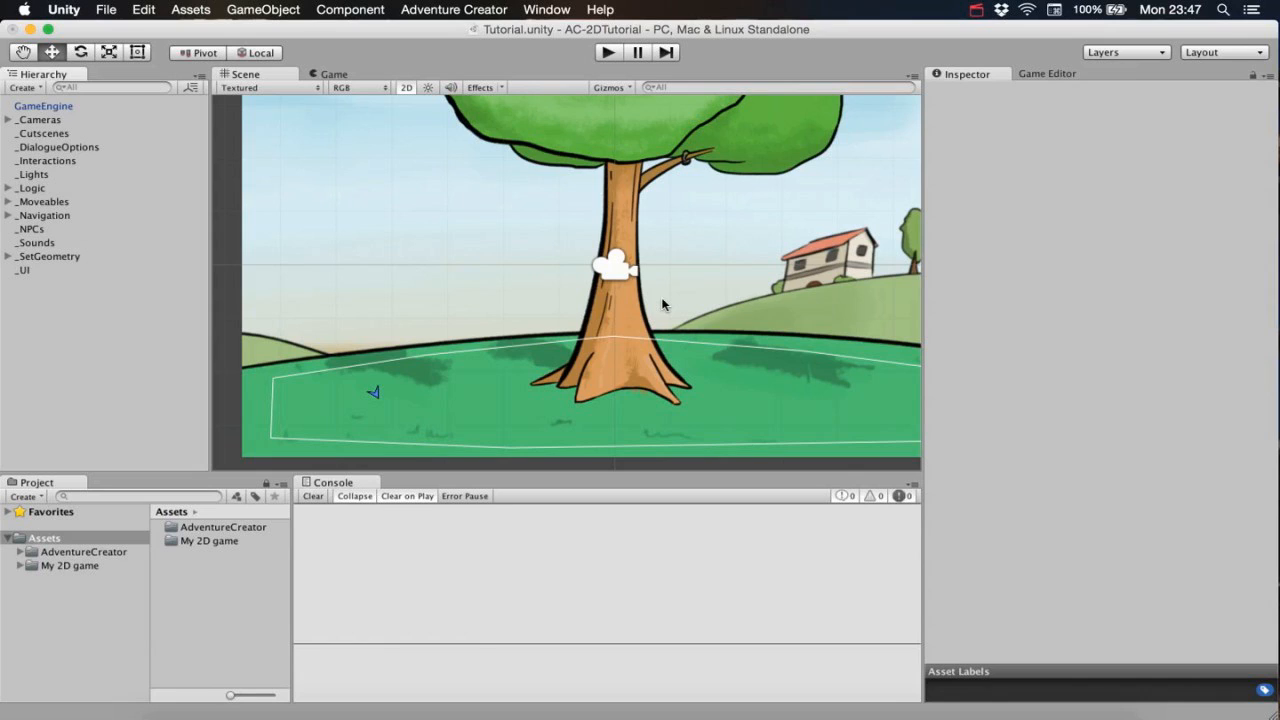
click(43, 87)
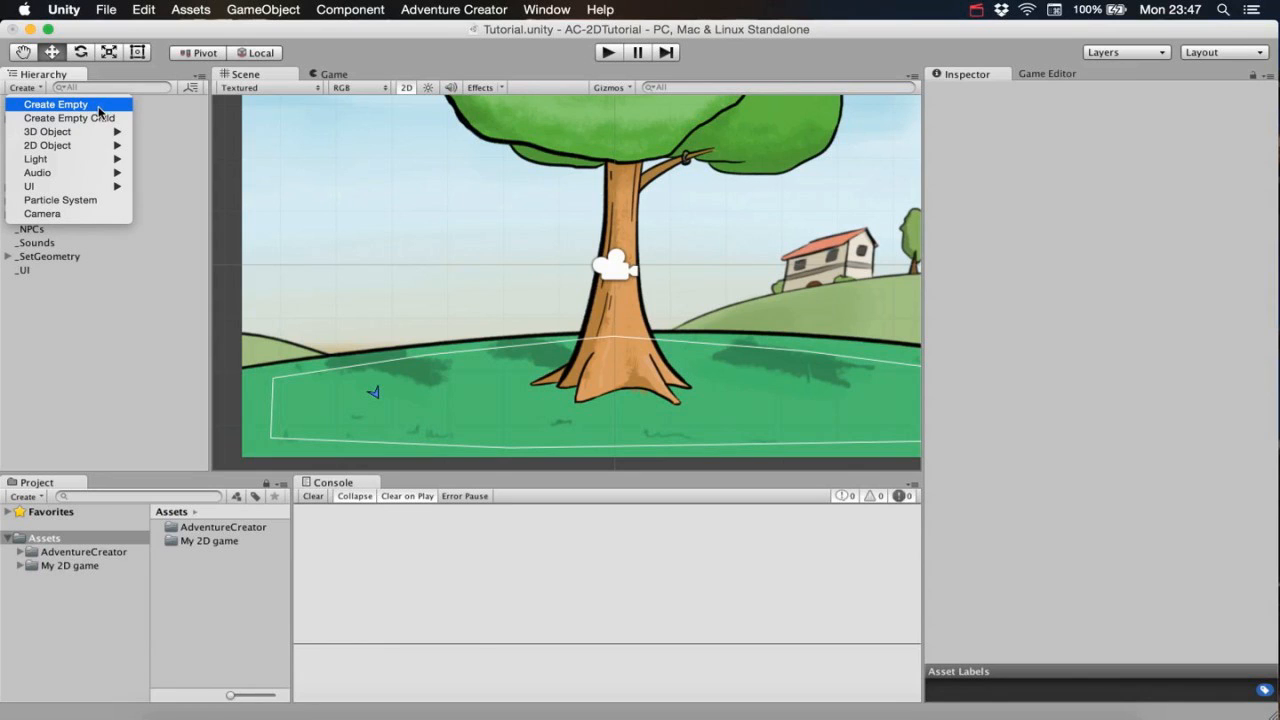
click(100, 108)
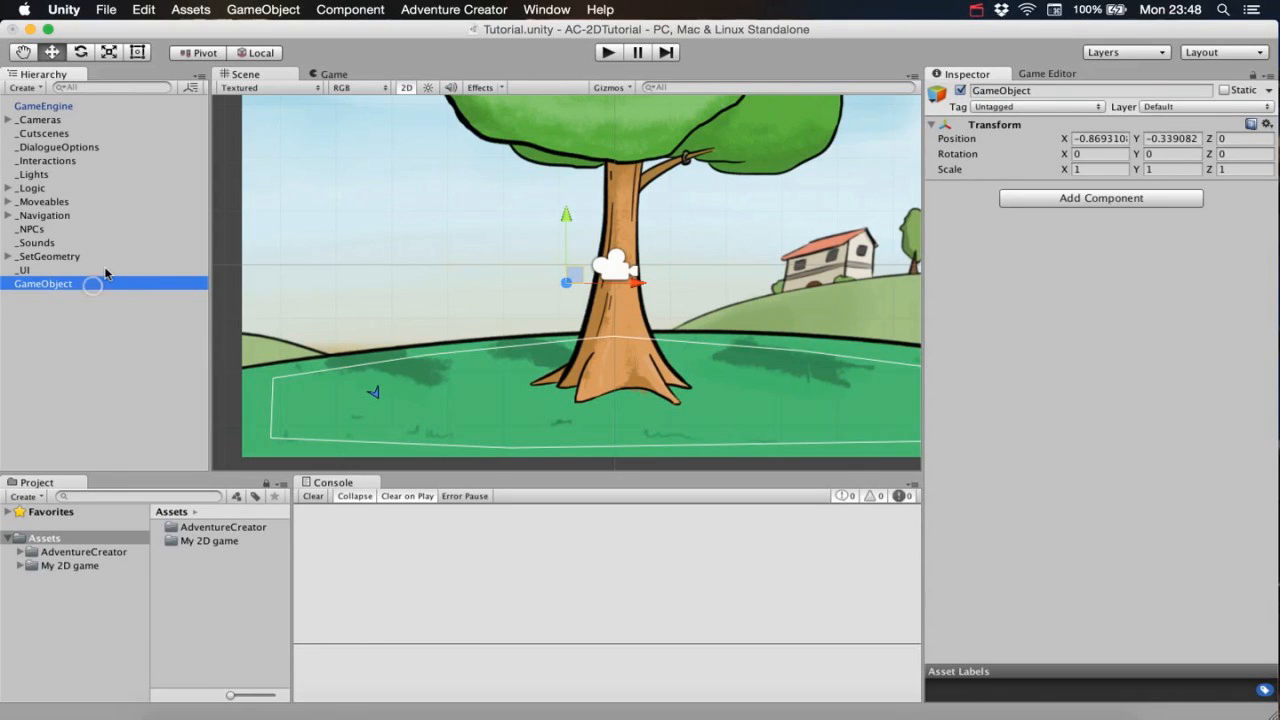
text(MyPlayer)
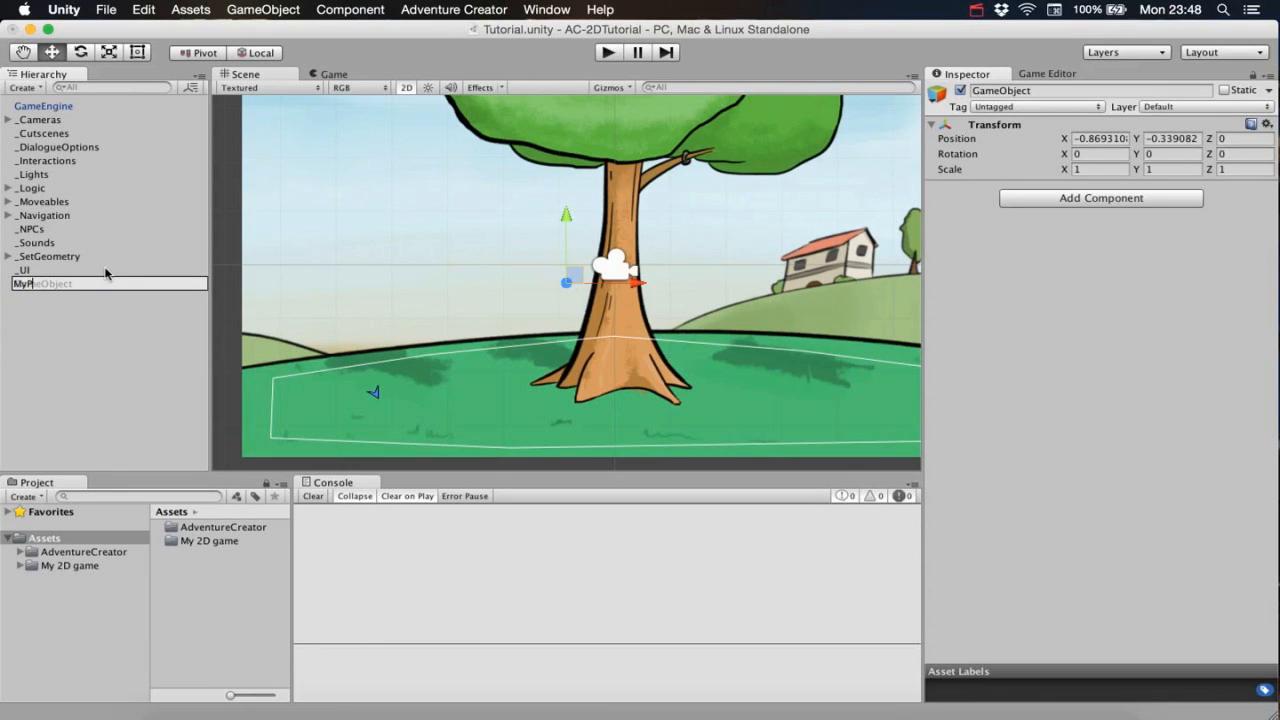
key(Return)
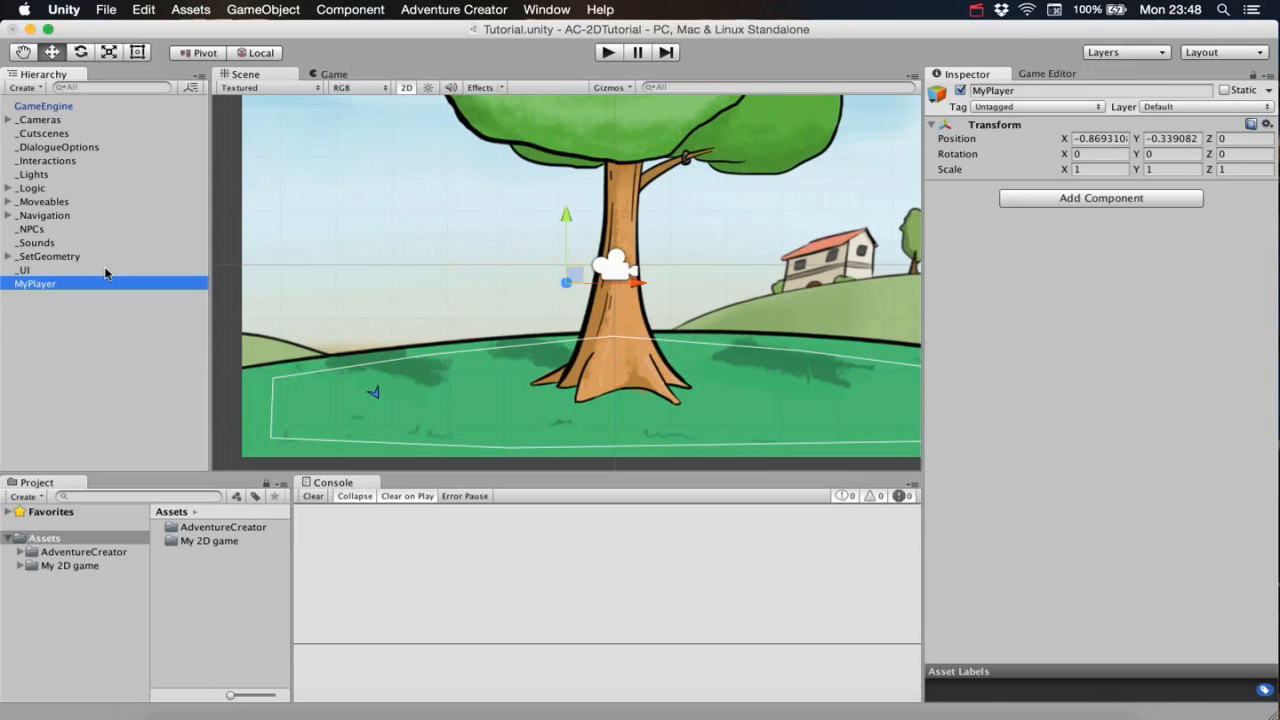
Tag MyPlayer as Player and add the Player script component to it.
click(1026, 107)
click(1027, 176)
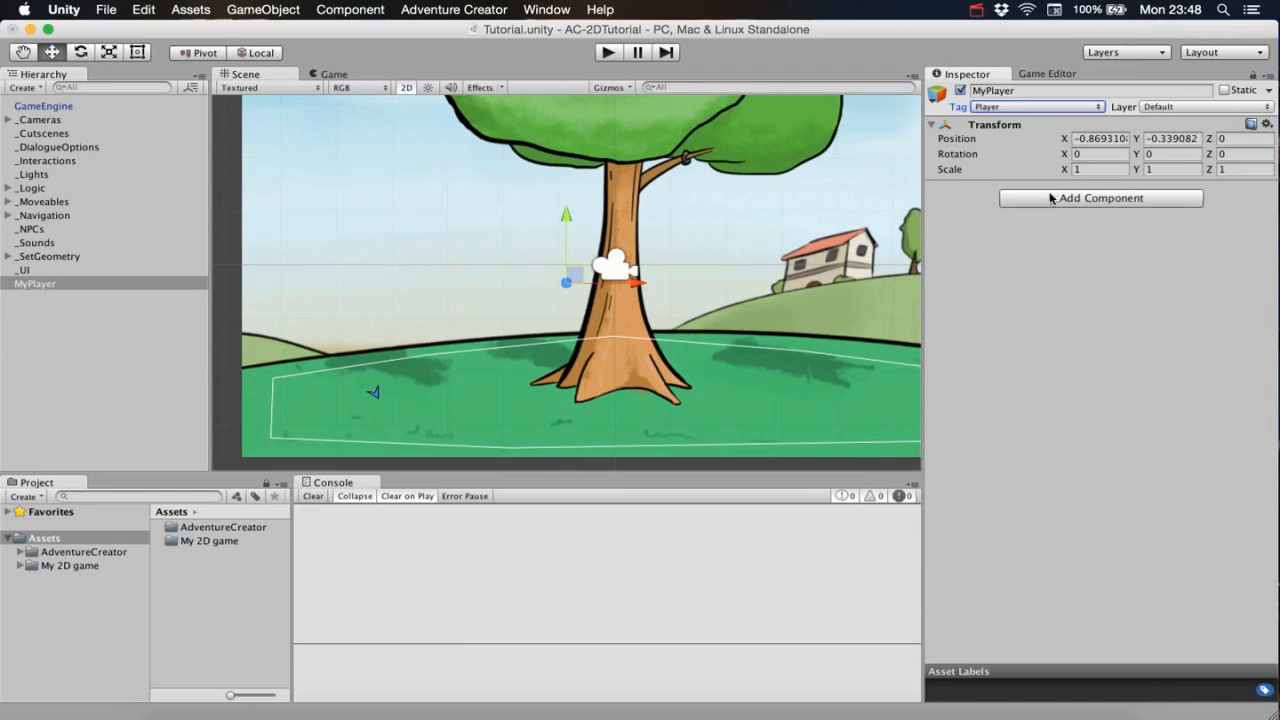
click(1080, 197)
text(pl)
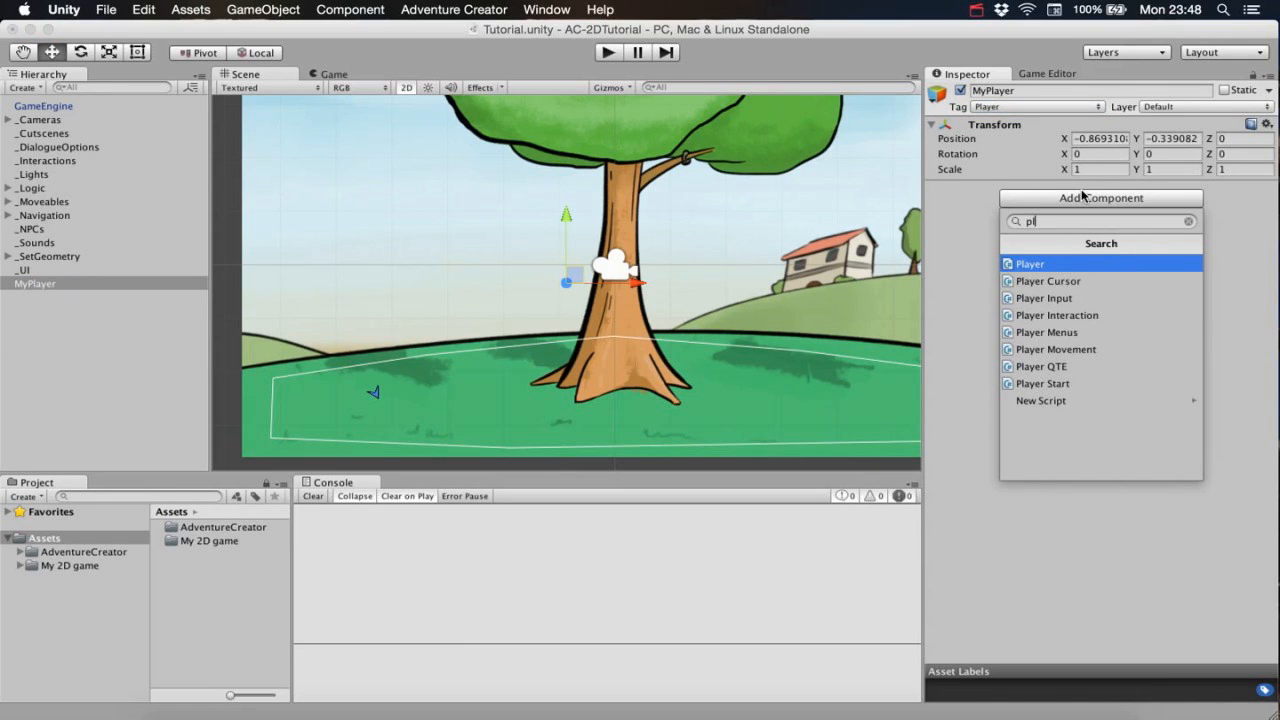
key(Return)
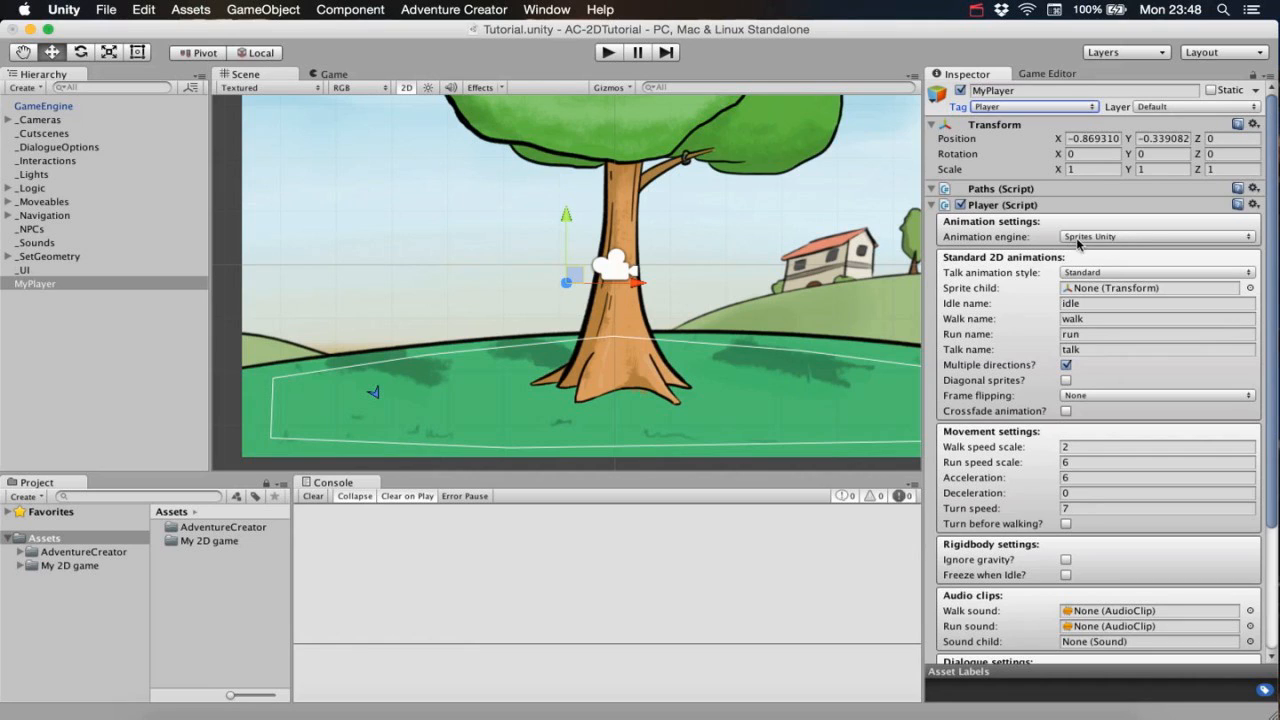
Review the Player component's animation engine options and choose Sprites Unity.
click(1131, 238)
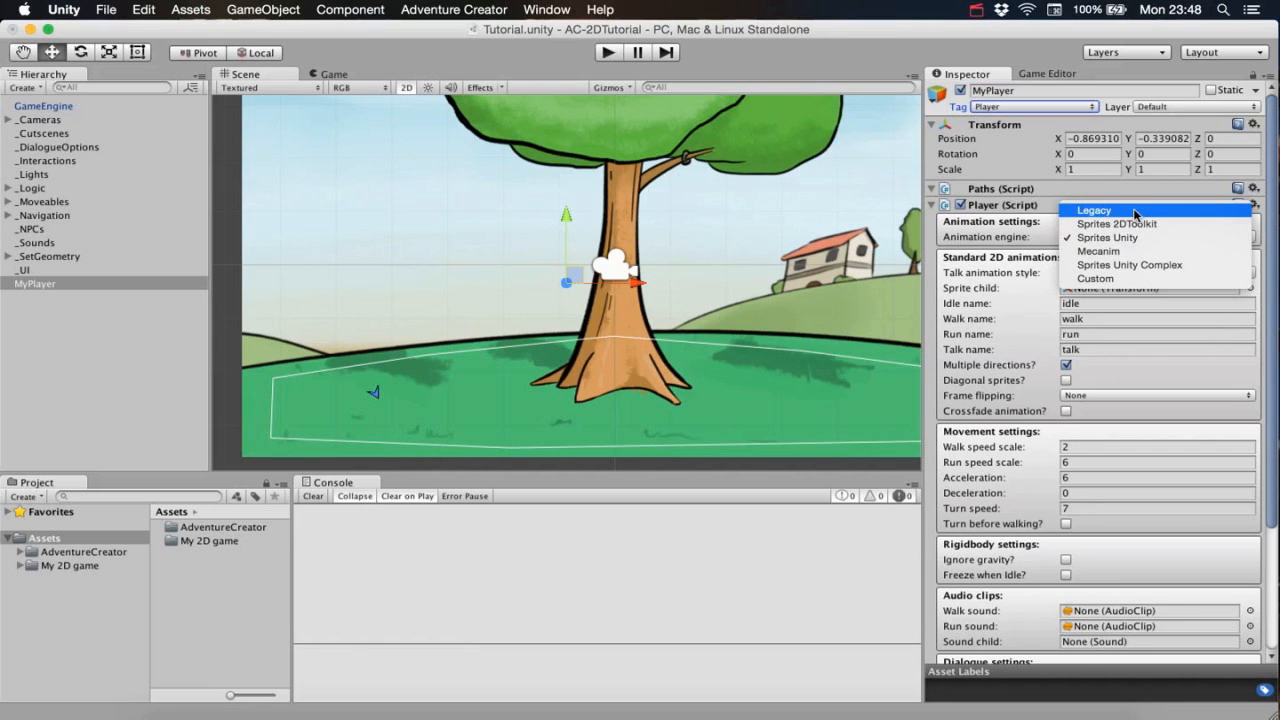
click(1181, 244)
click(1180, 241)
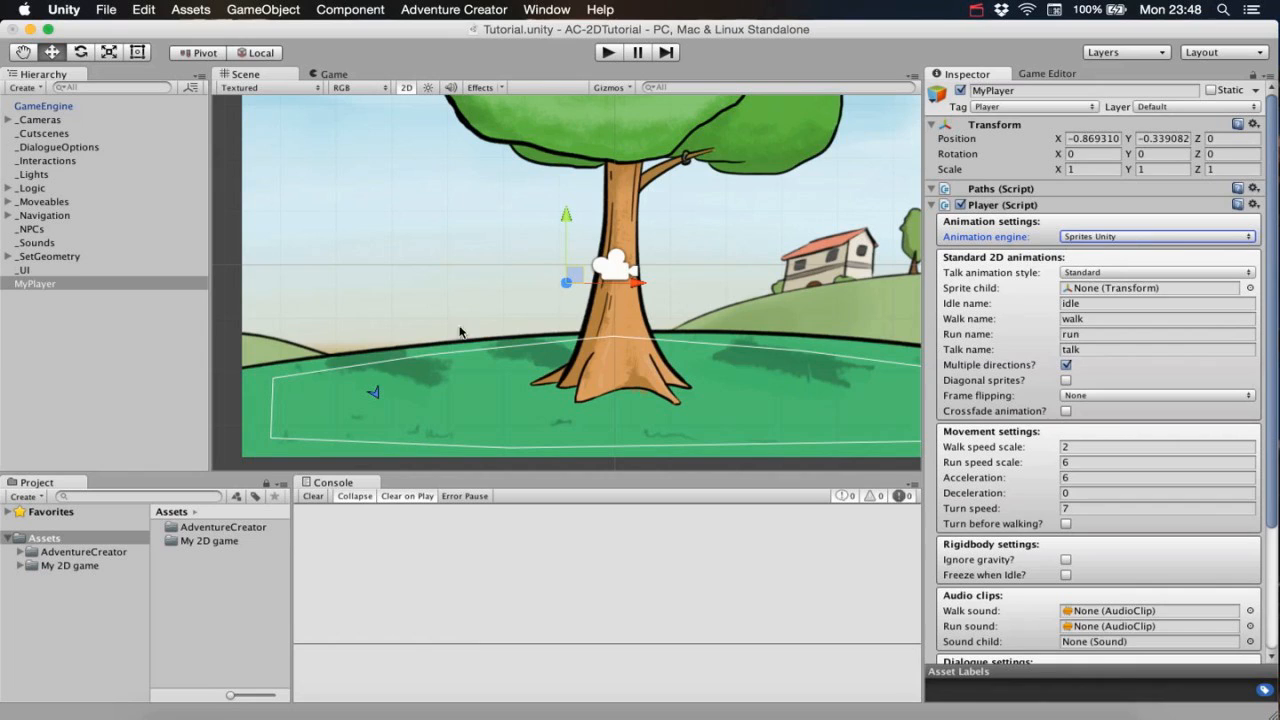
Add the Idle_D sprite from the 2D Demo's Graphics/Sprites/Brain/BrainIdle folder to the scene.
click(27, 553)
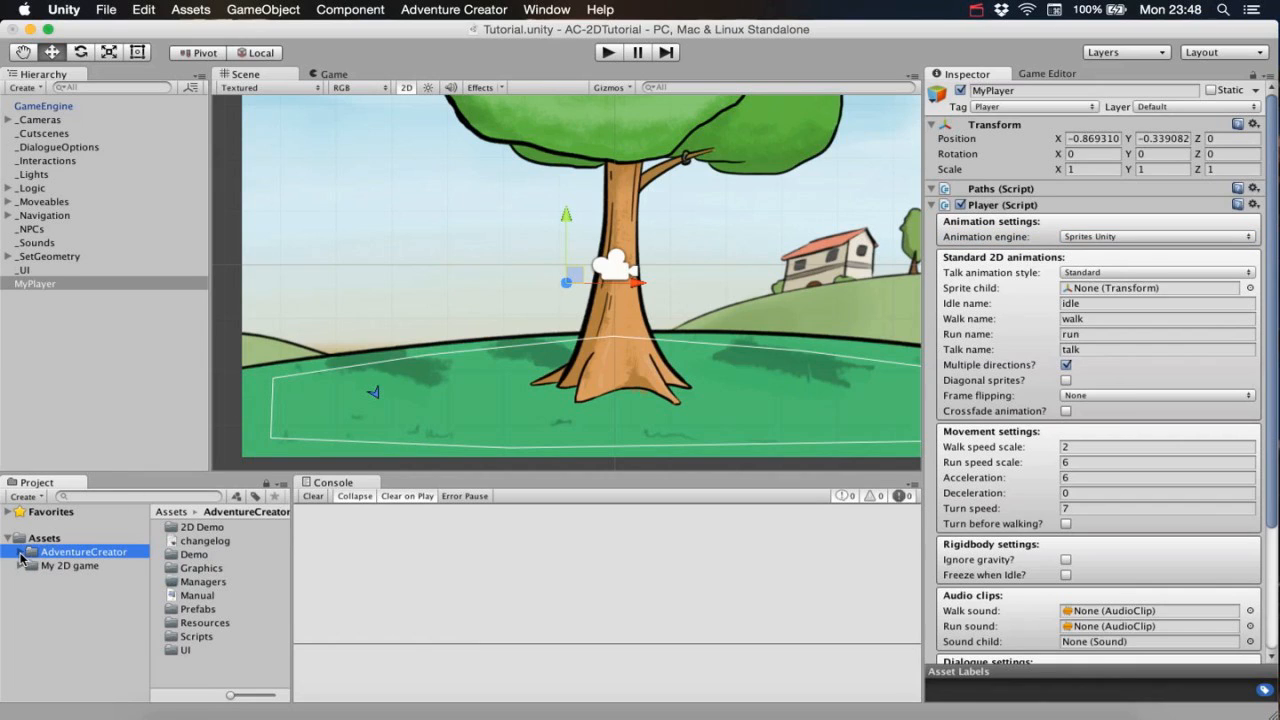
click(21, 552)
click(35, 566)
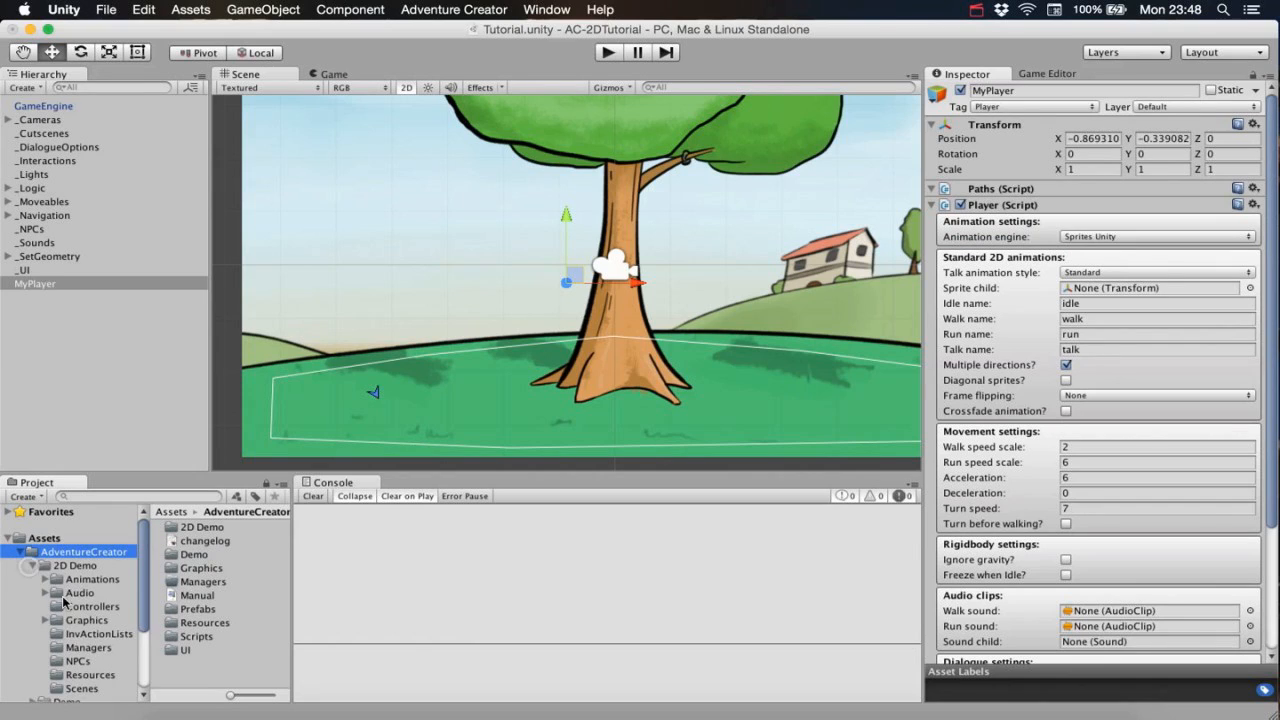
click(44, 620)
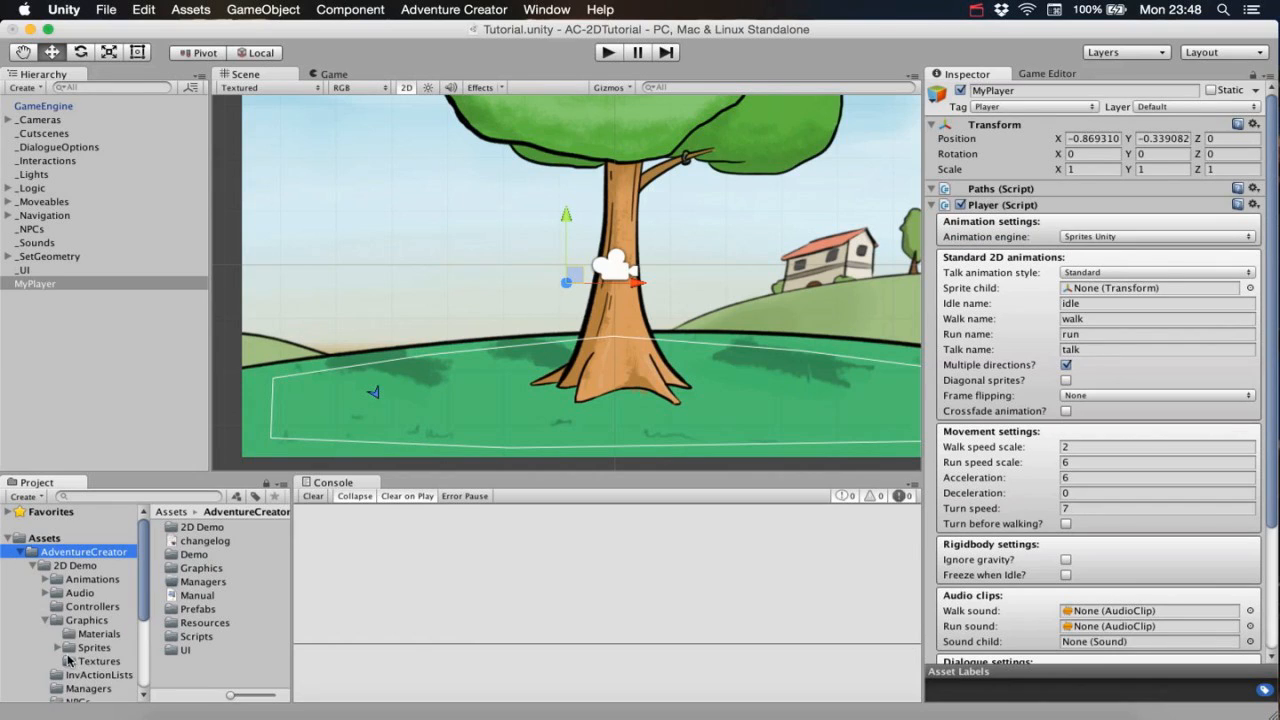
click(74, 648)
click(57, 648)
click(91, 661)
click(100, 675)
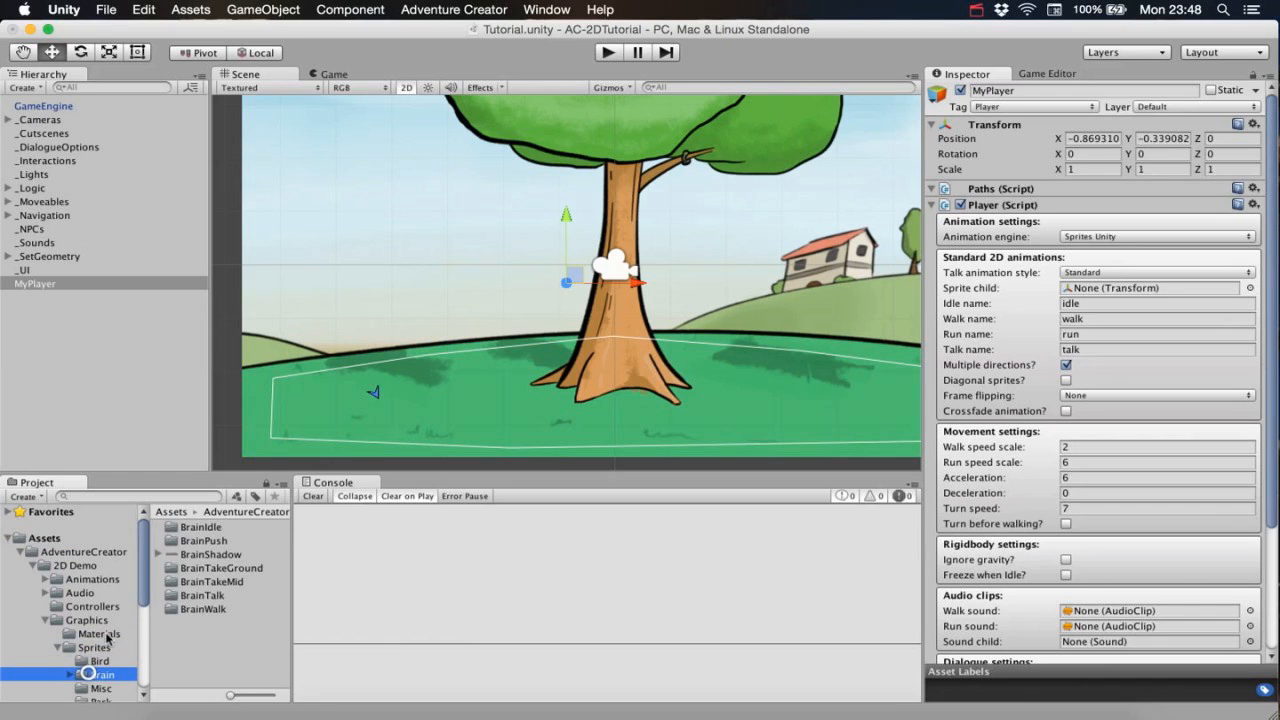
double_click(182, 527)
click(206, 527)
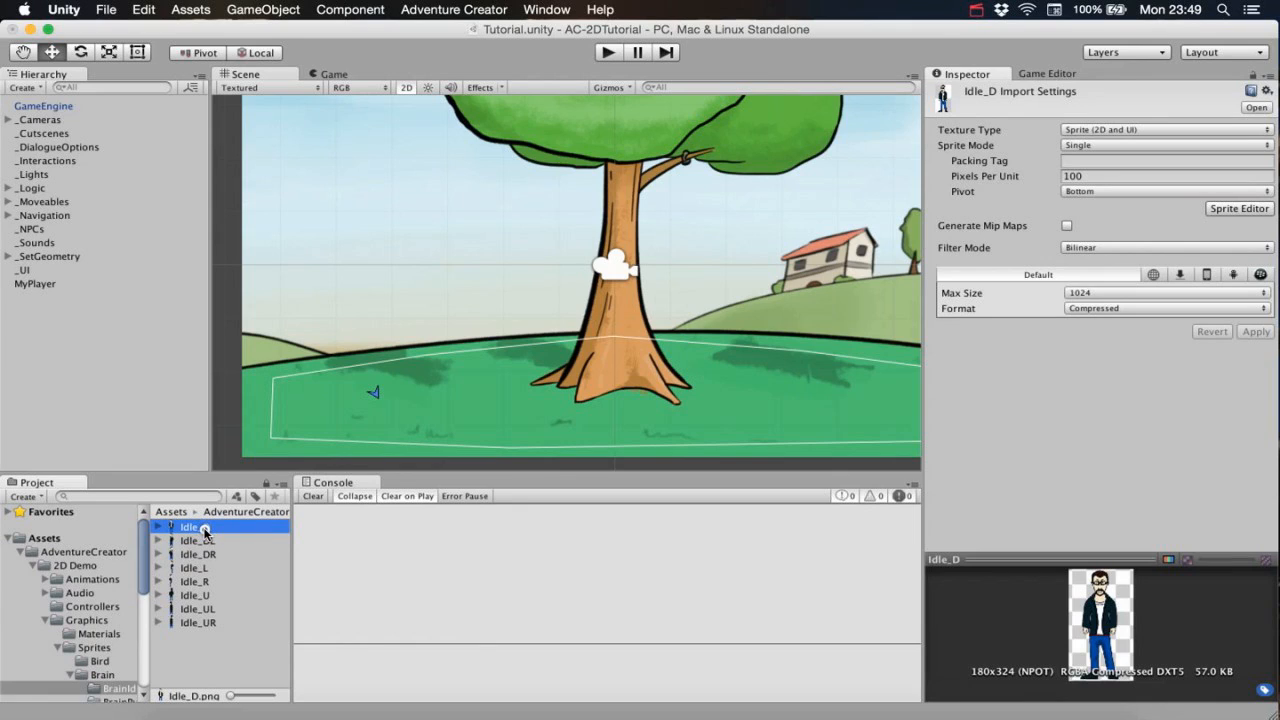
drag(205, 528, 107, 293)
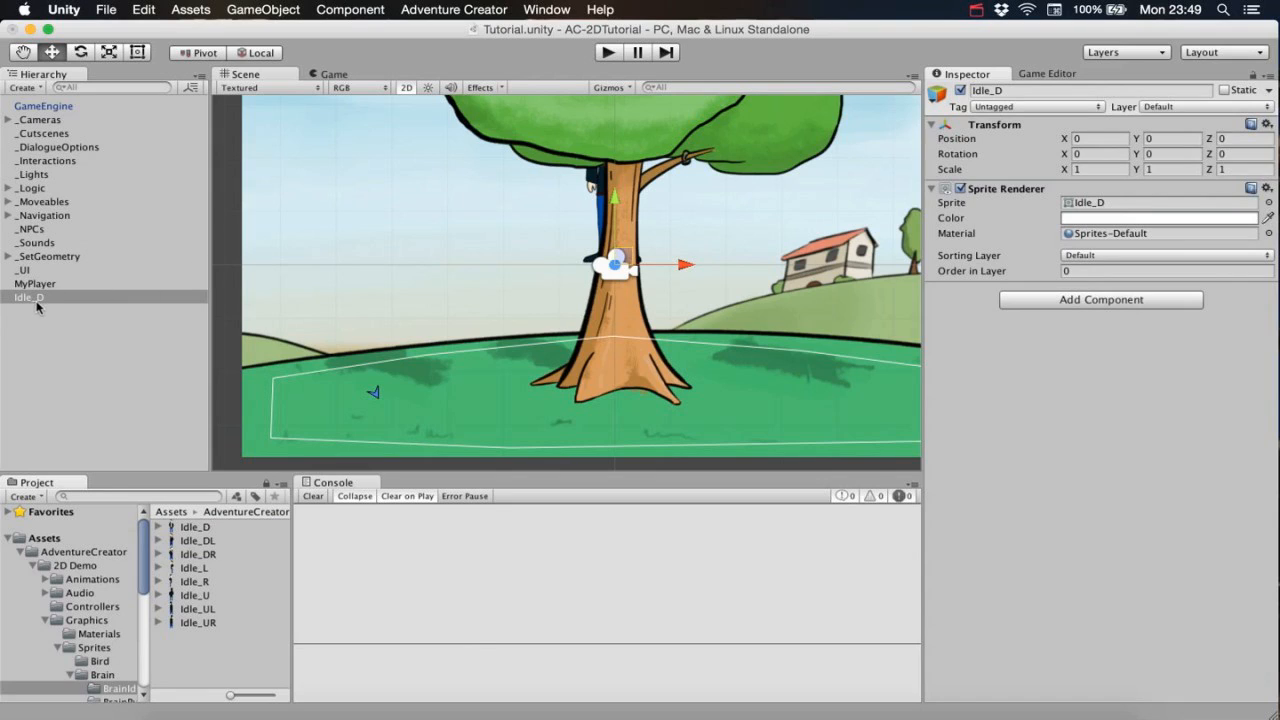
Check the Idle_D sprite's pivot, move the sprite to about X -2.17, Y -0.71, and make it a child of MyPlayer.
drag(621, 260, 474, 300)
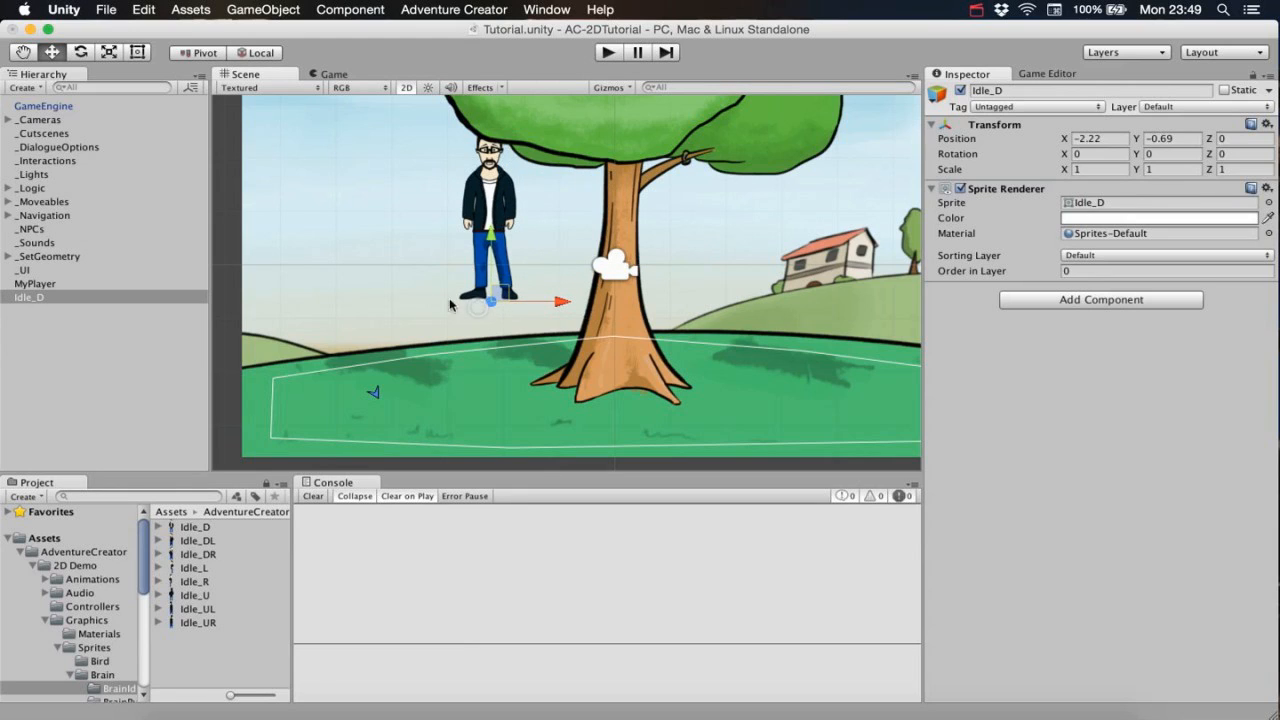
click(196, 527)
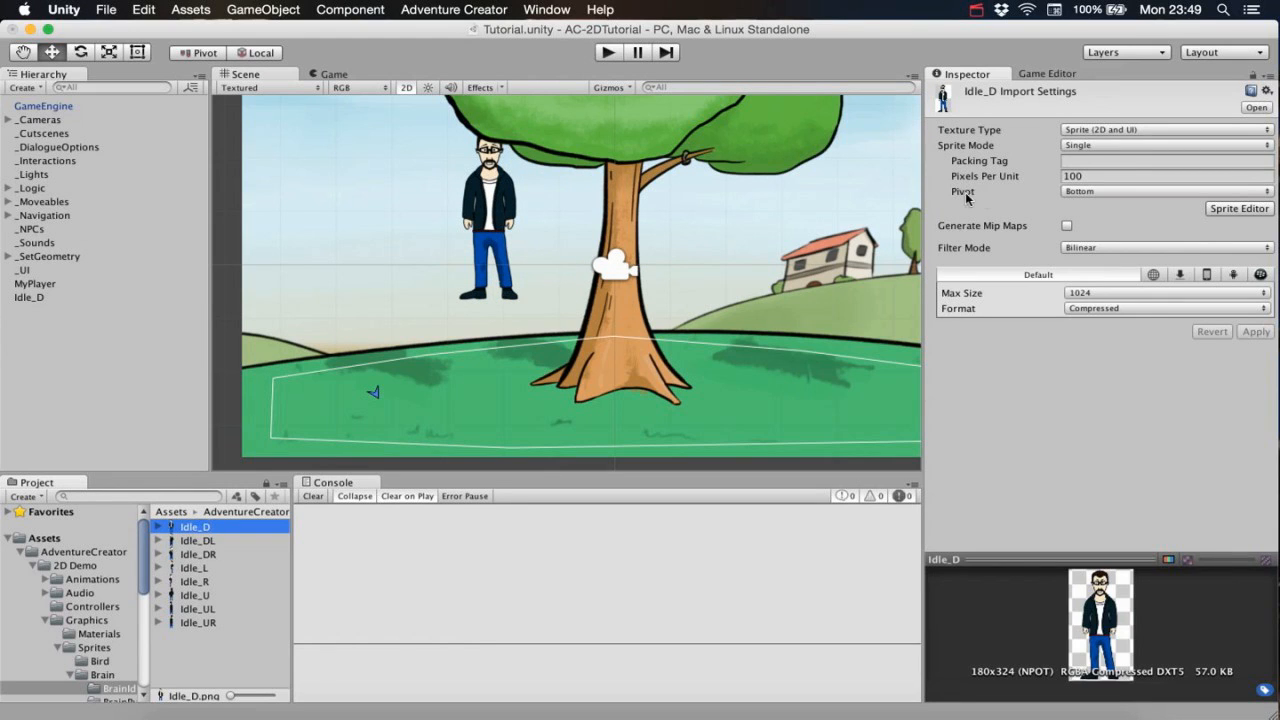
click(46, 297)
drag(503, 296, 507, 298)
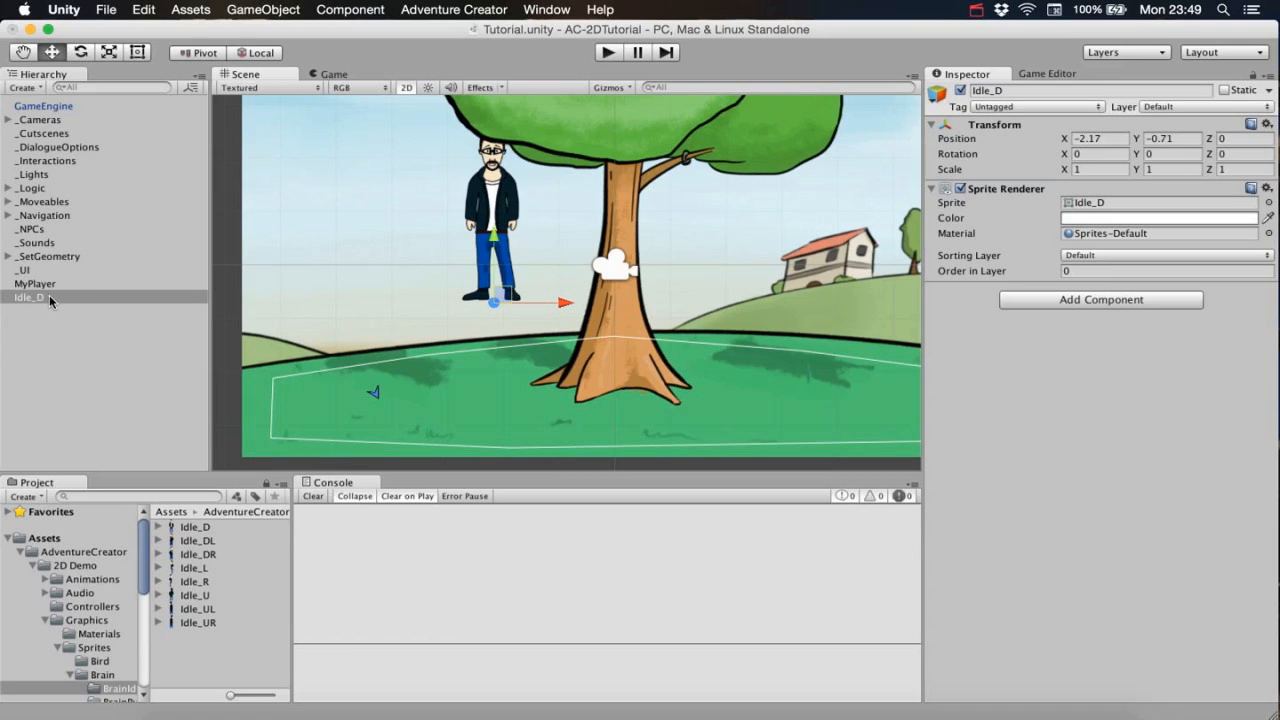
drag(50, 297, 56, 287)
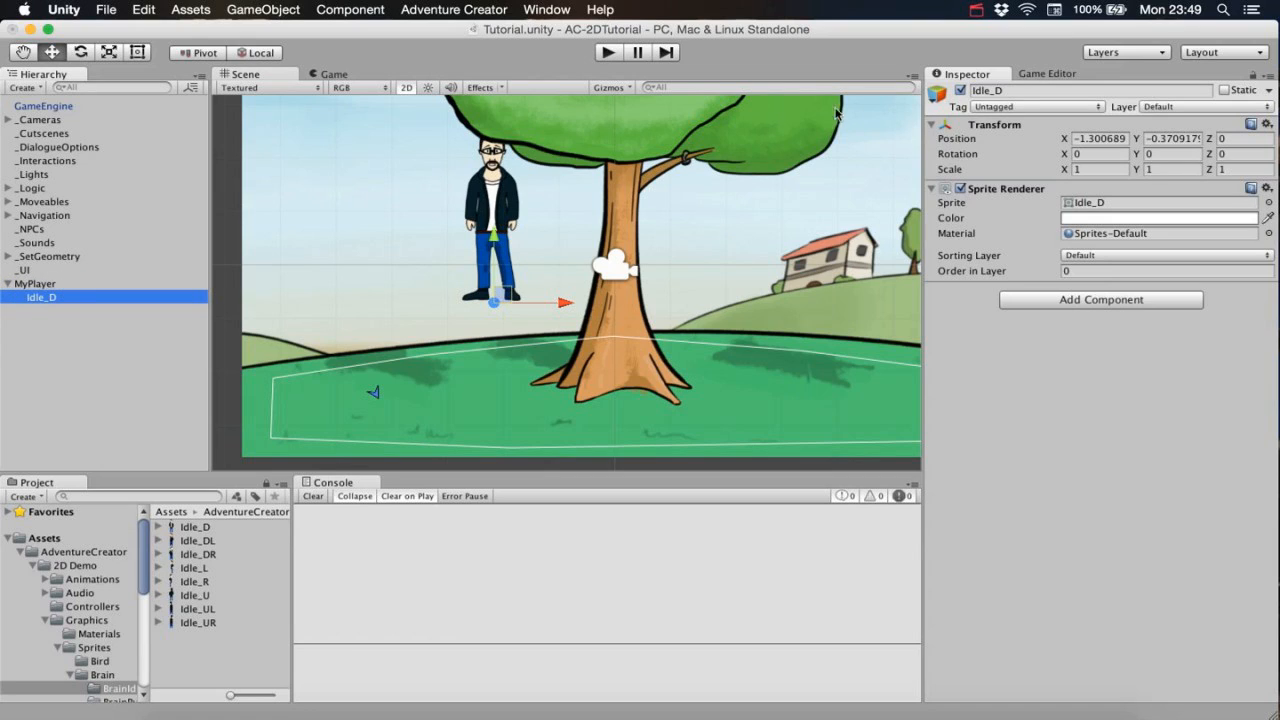
Reset the transform of Idle_D and move MyPlayer to about X -2.72, Y -1.12.
click(1265, 121)
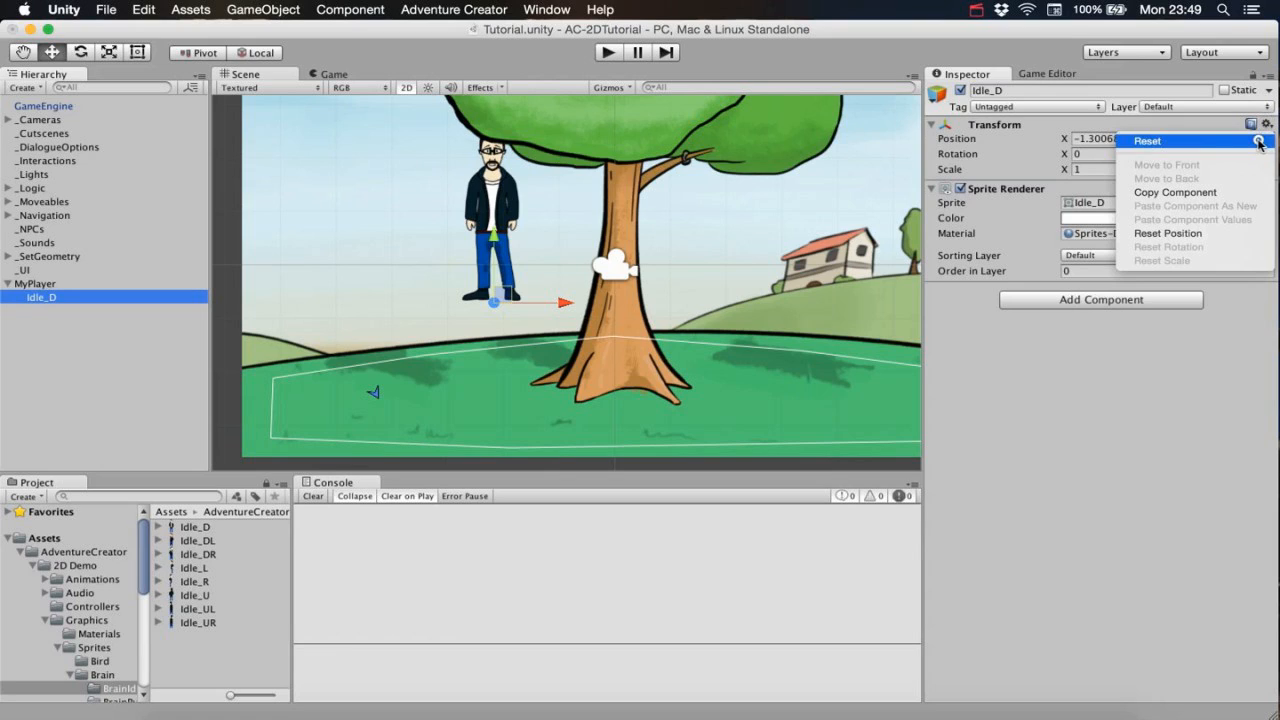
click(1250, 140)
click(52, 284)
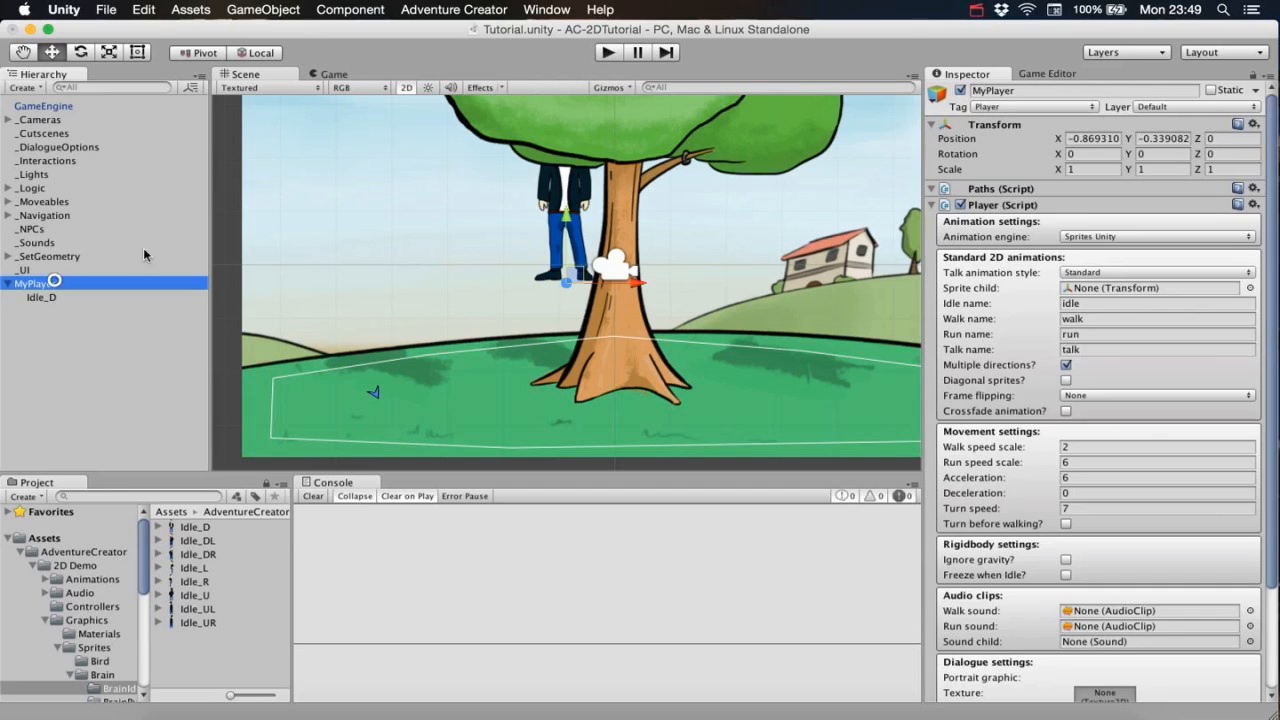
drag(532, 288, 430, 331)
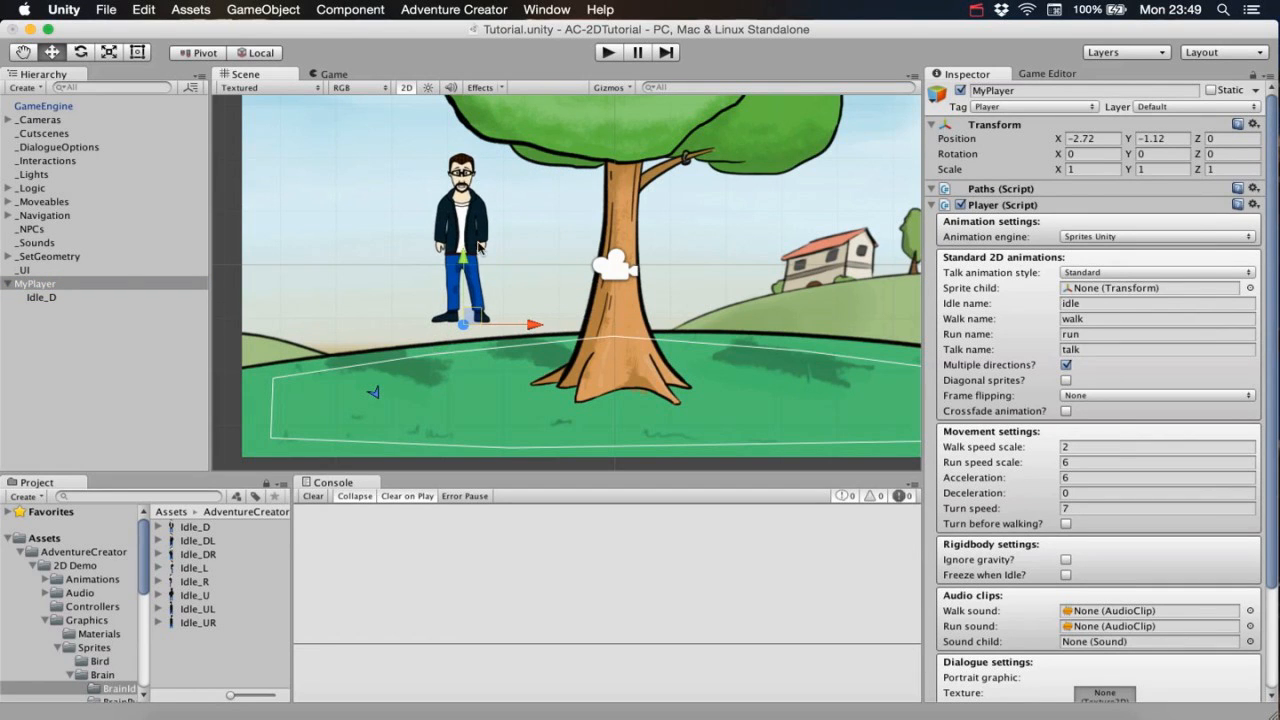
Assign Idle_D as MyPlayer's sprite child and save MyPlayer as a prefab in the My 2D game folder.
drag(58, 302, 1161, 288)
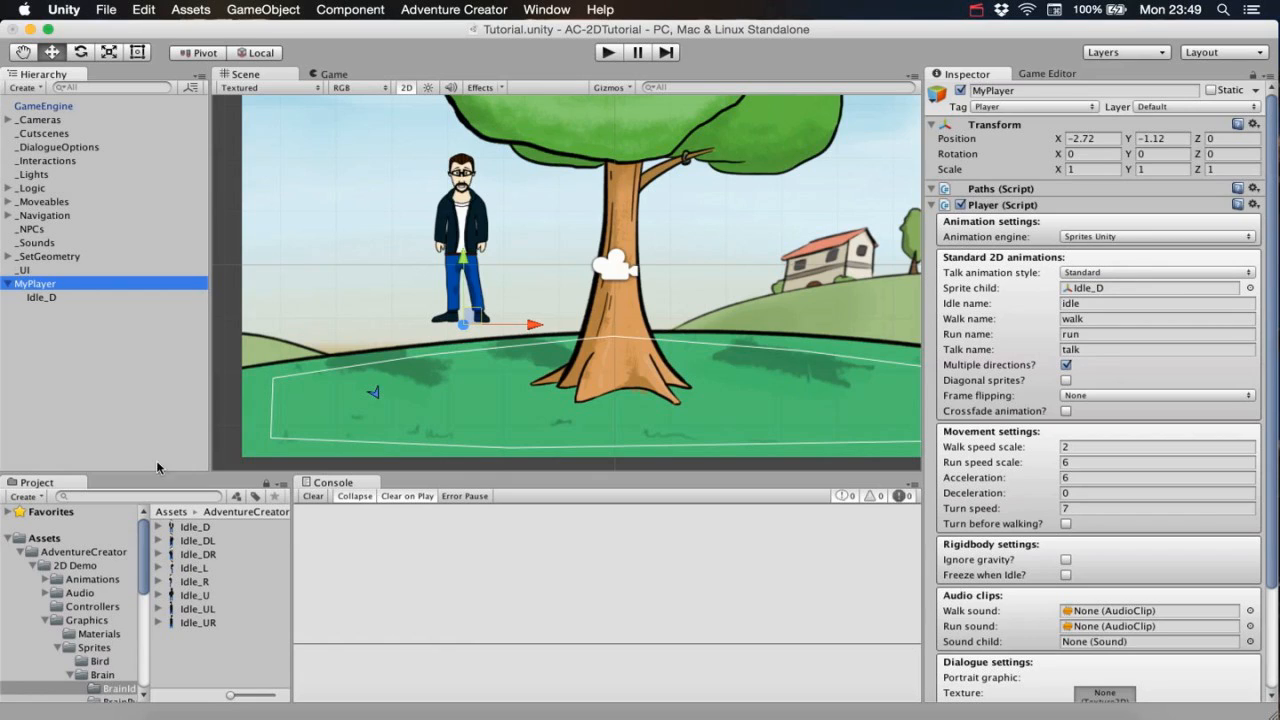
click(33, 565)
click(20, 551)
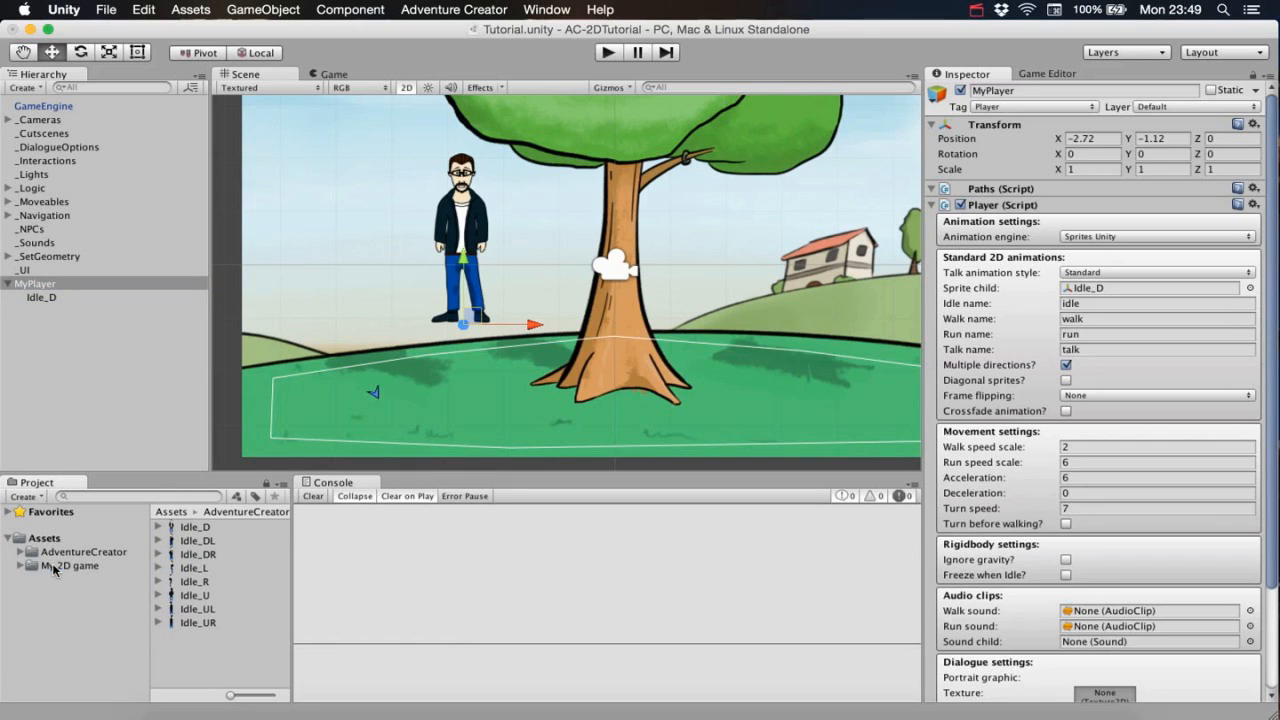
click(53, 567)
click(35, 285)
drag(35, 285, 241, 566)
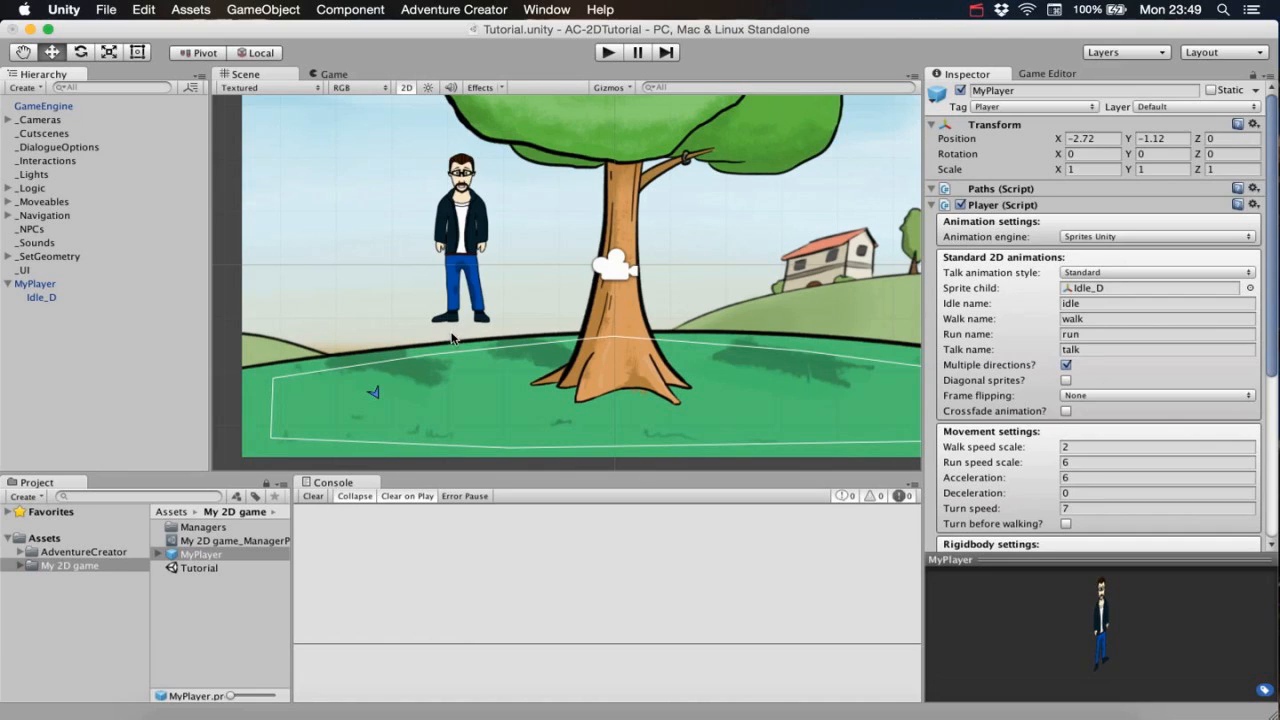
Assign the MyPlayer prefab as the Player in the Settings manager's character settings.
click(1040, 75)
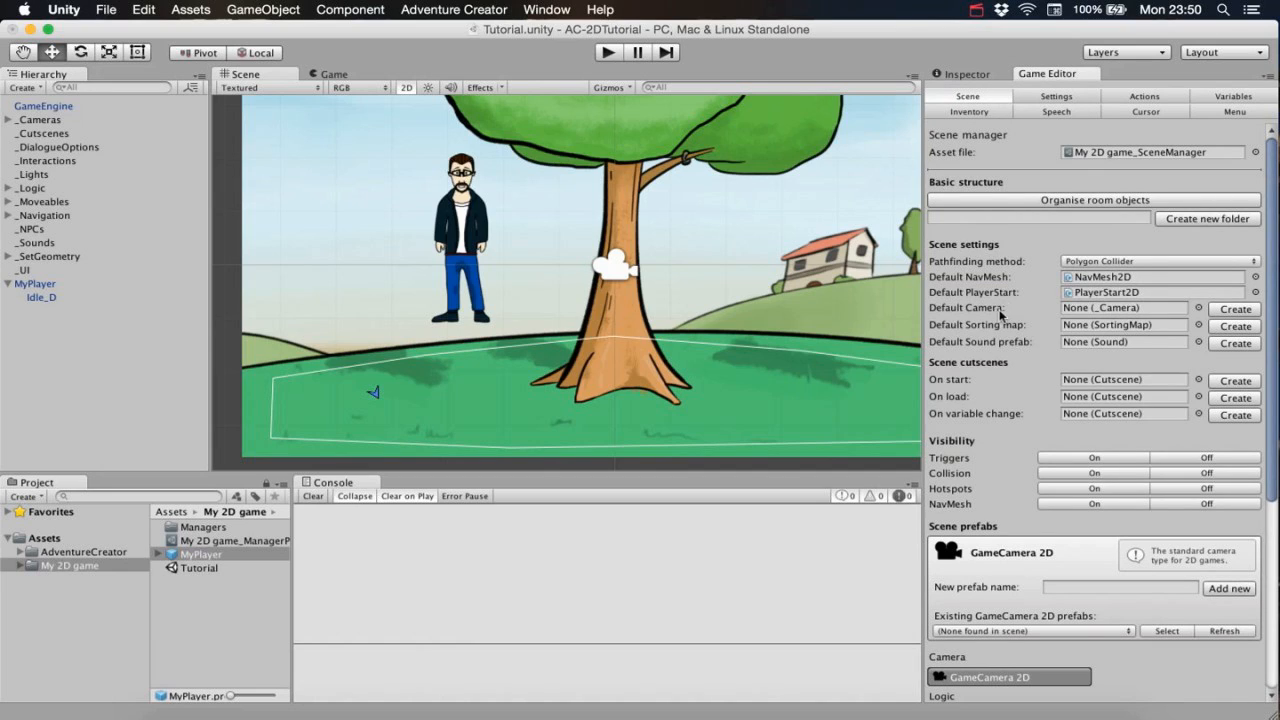
click(1082, 98)
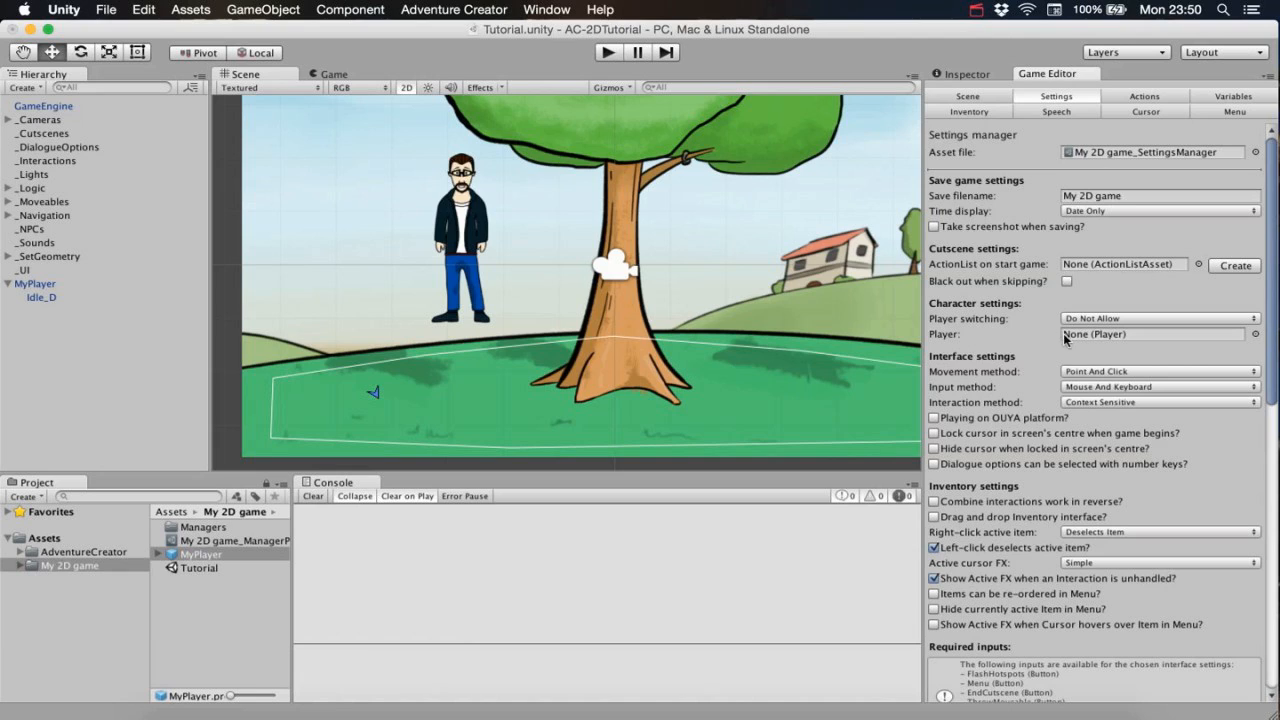
drag(198, 558, 1134, 336)
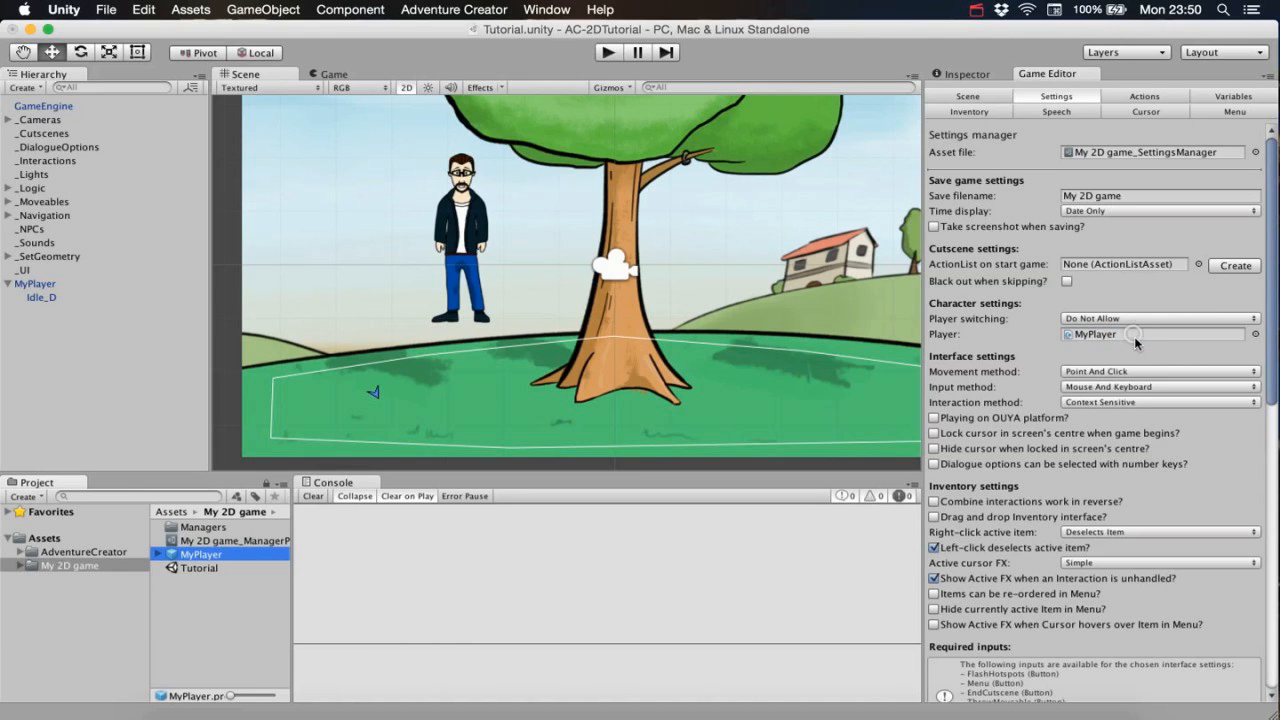
Play-test the scene by sending the player to several spots on the grass, then stop the game.
click(58, 284)
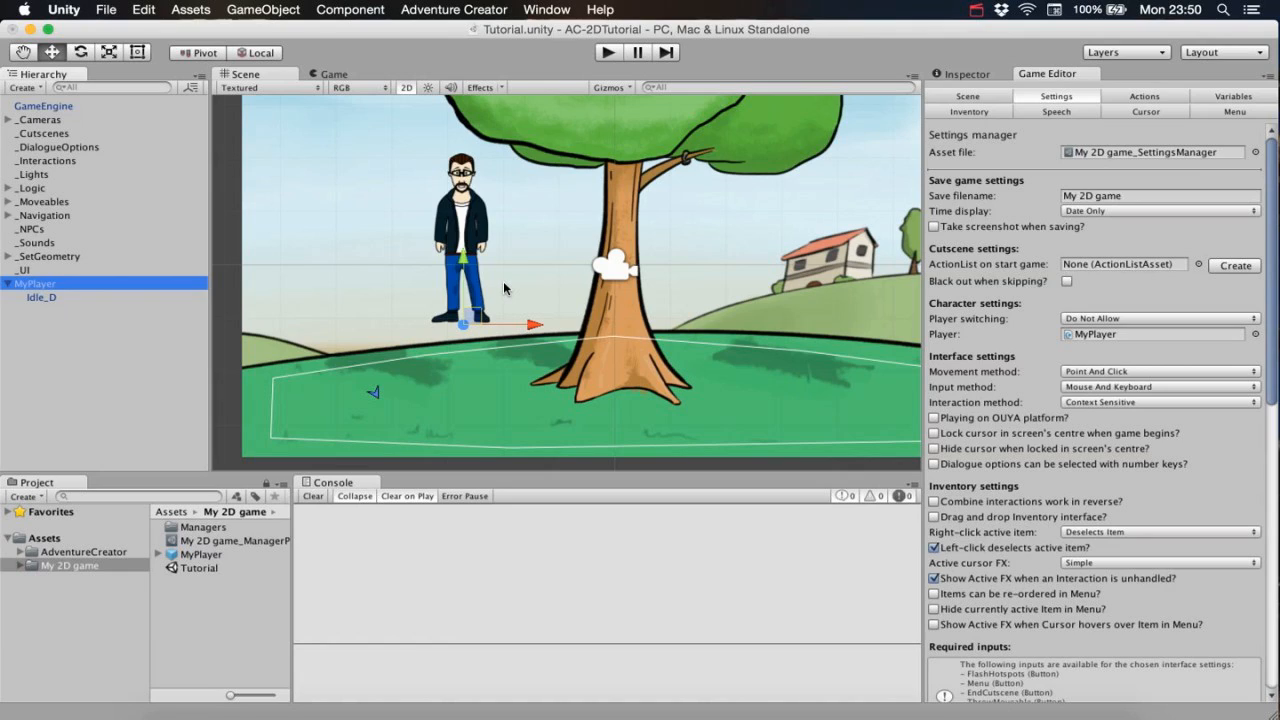
click(617, 52)
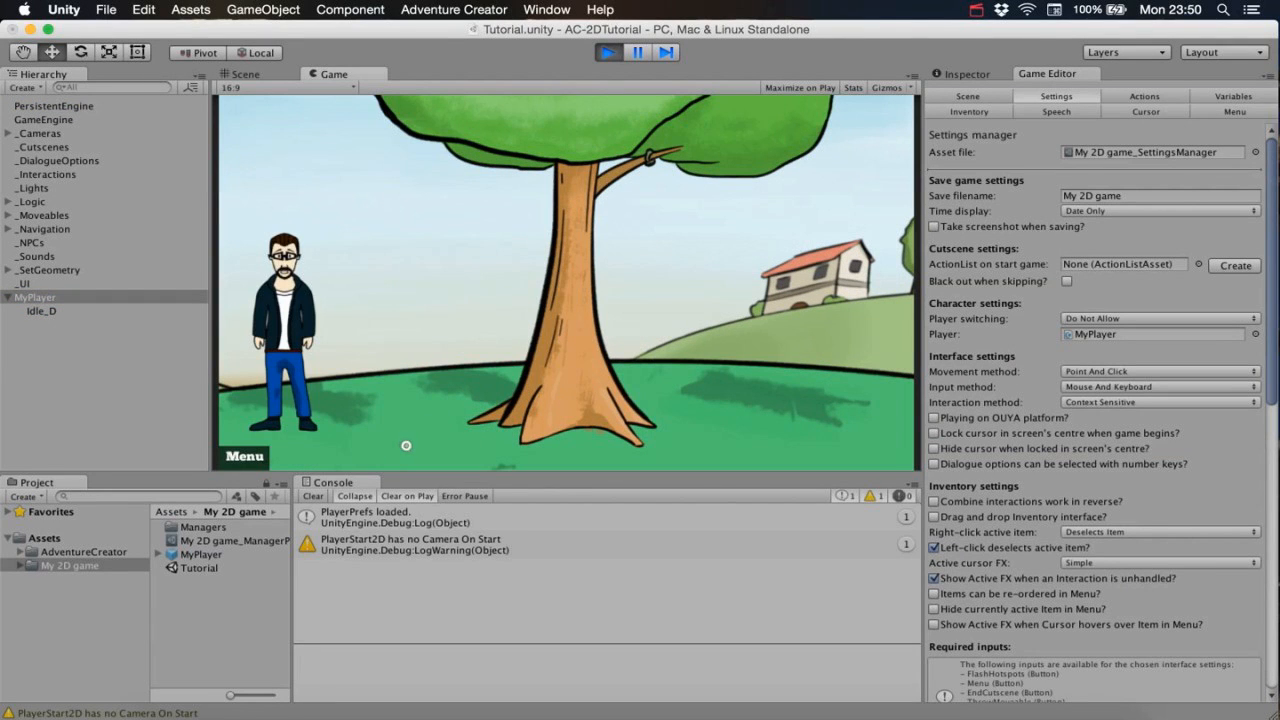
click(291, 430)
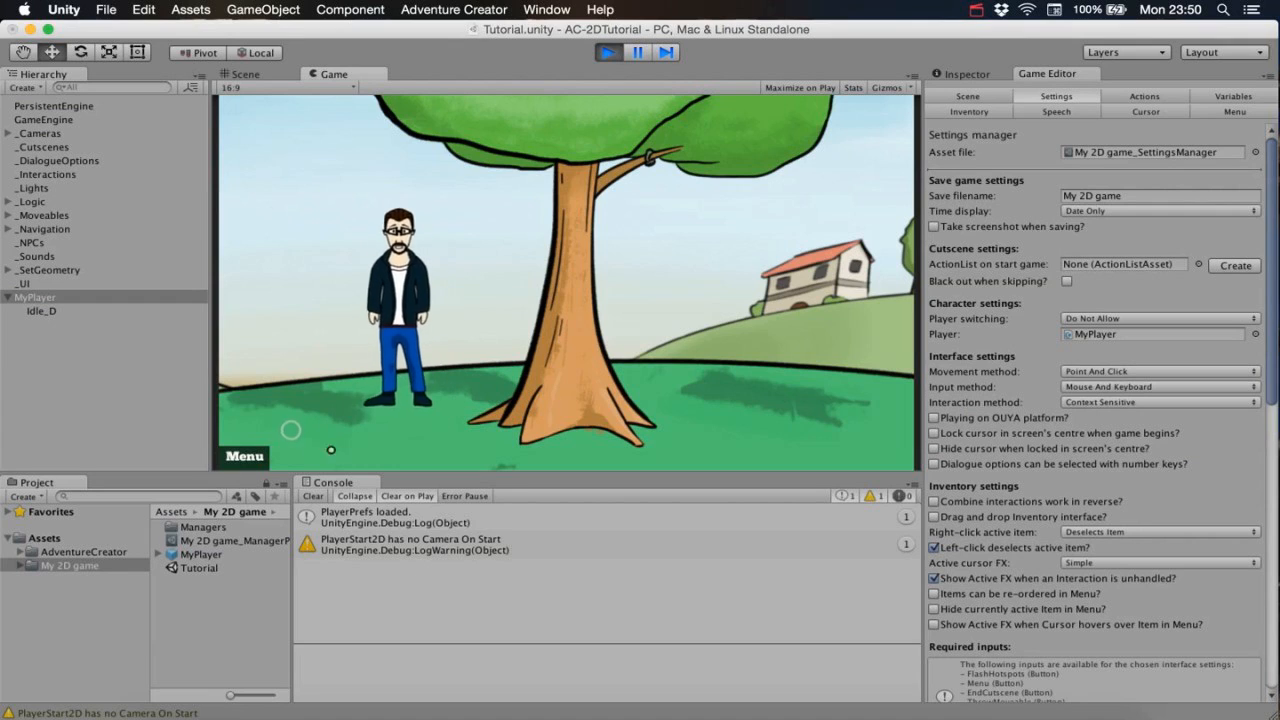
click(405, 397)
click(322, 422)
click(353, 439)
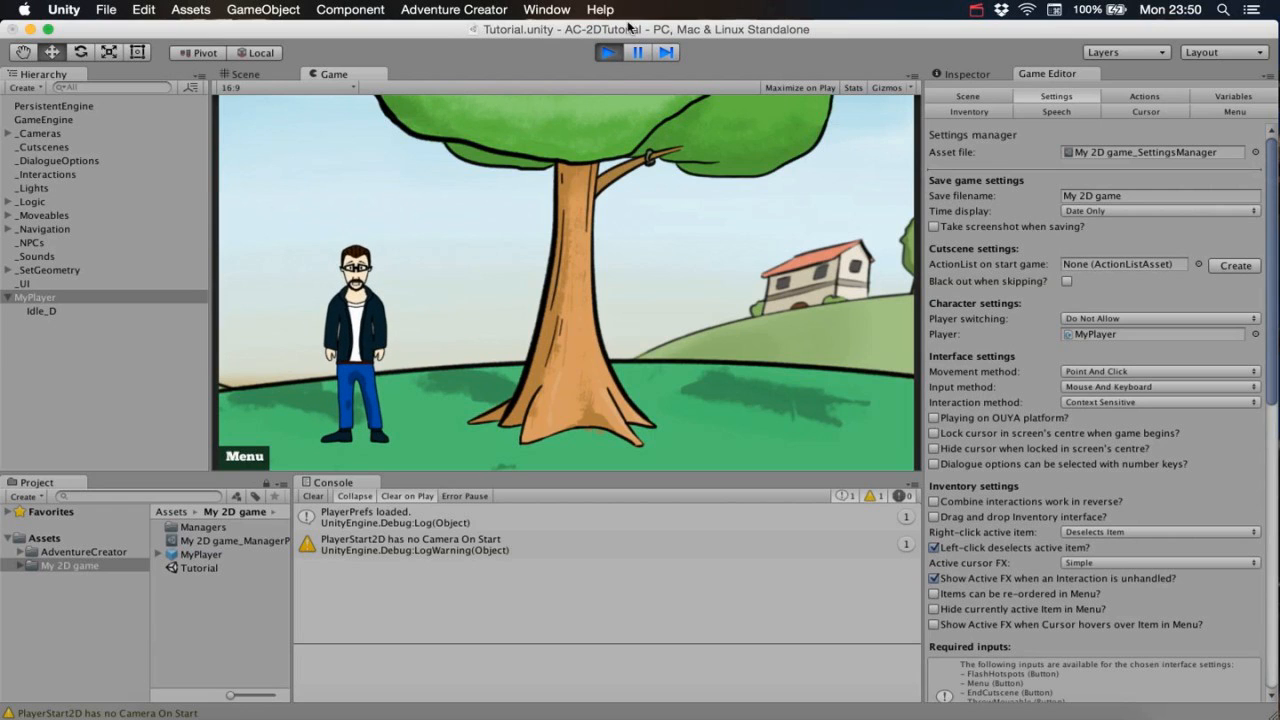
click(609, 53)
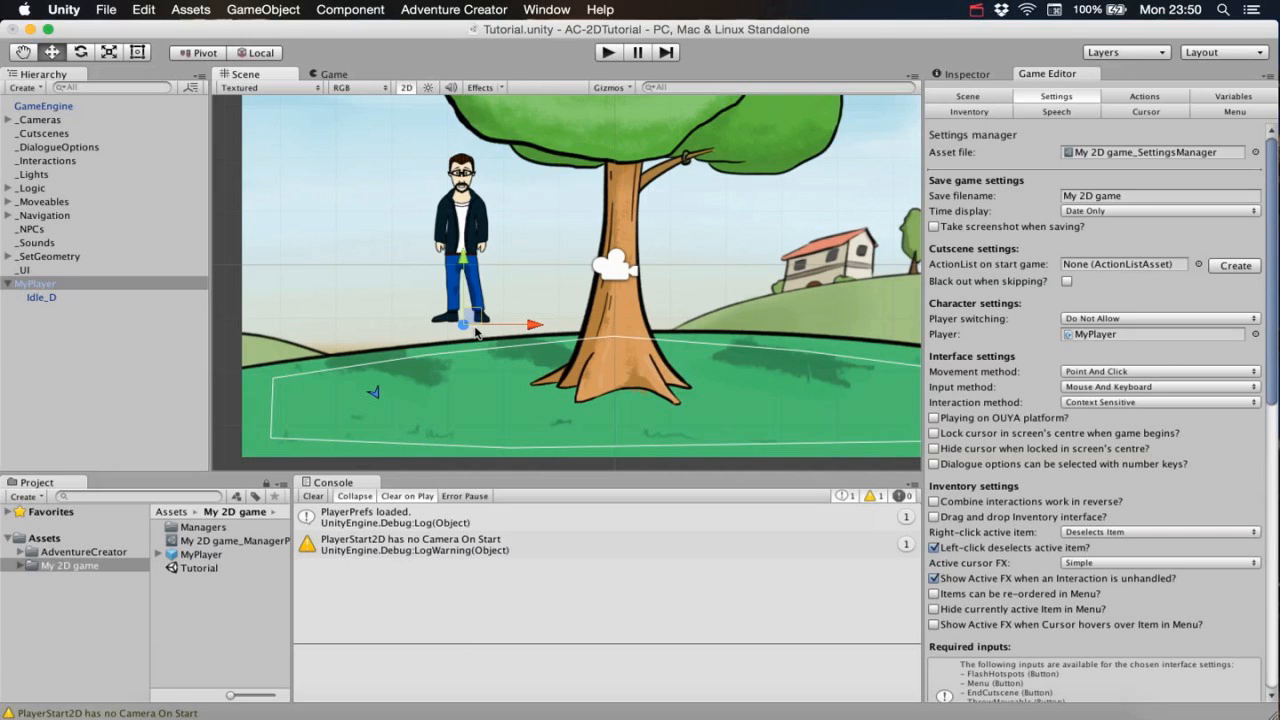
Examine the names and direction suffixes of the Brain animation clips in the 2D Demo's Animations folder.
click(20, 552)
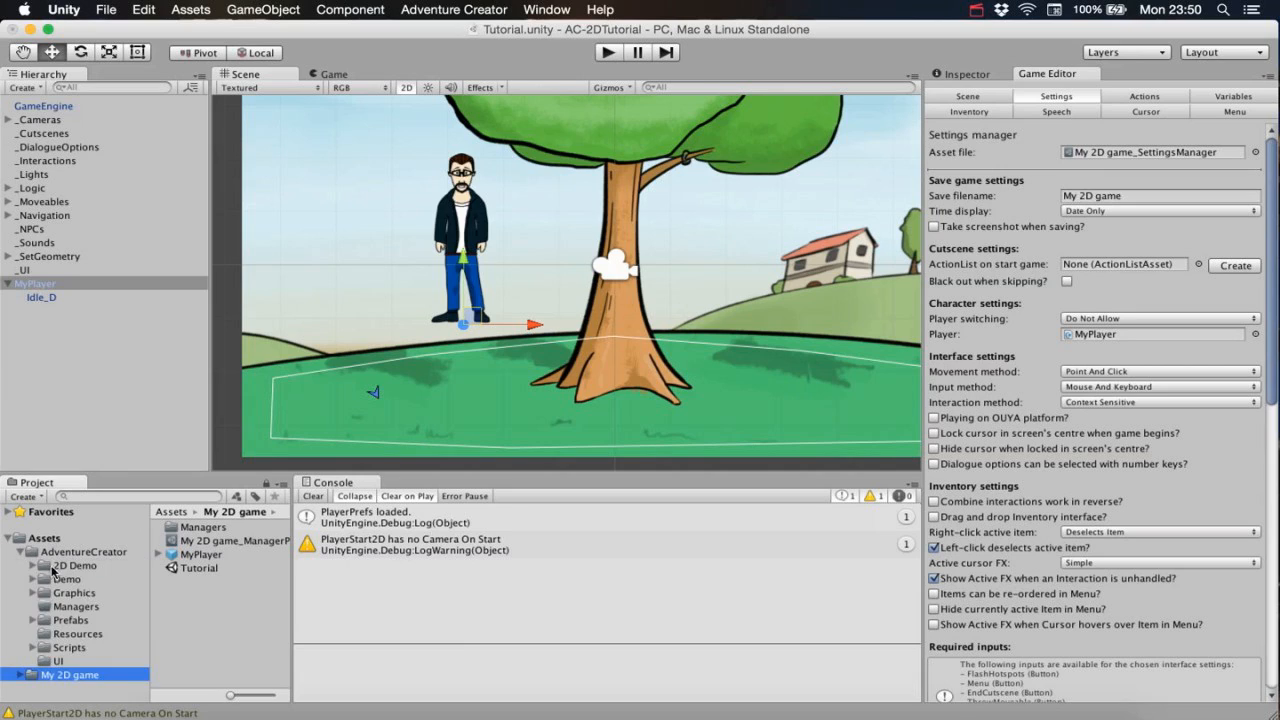
click(33, 594)
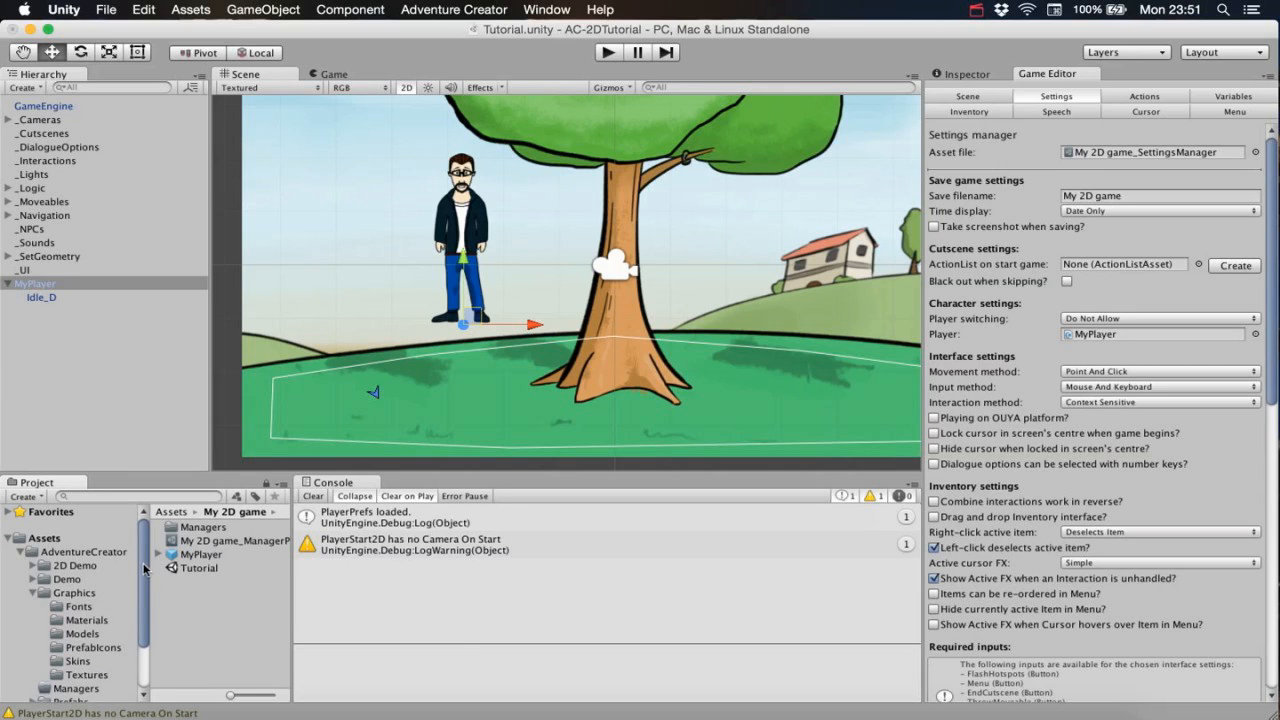
scroll(144, 575, down, 3)
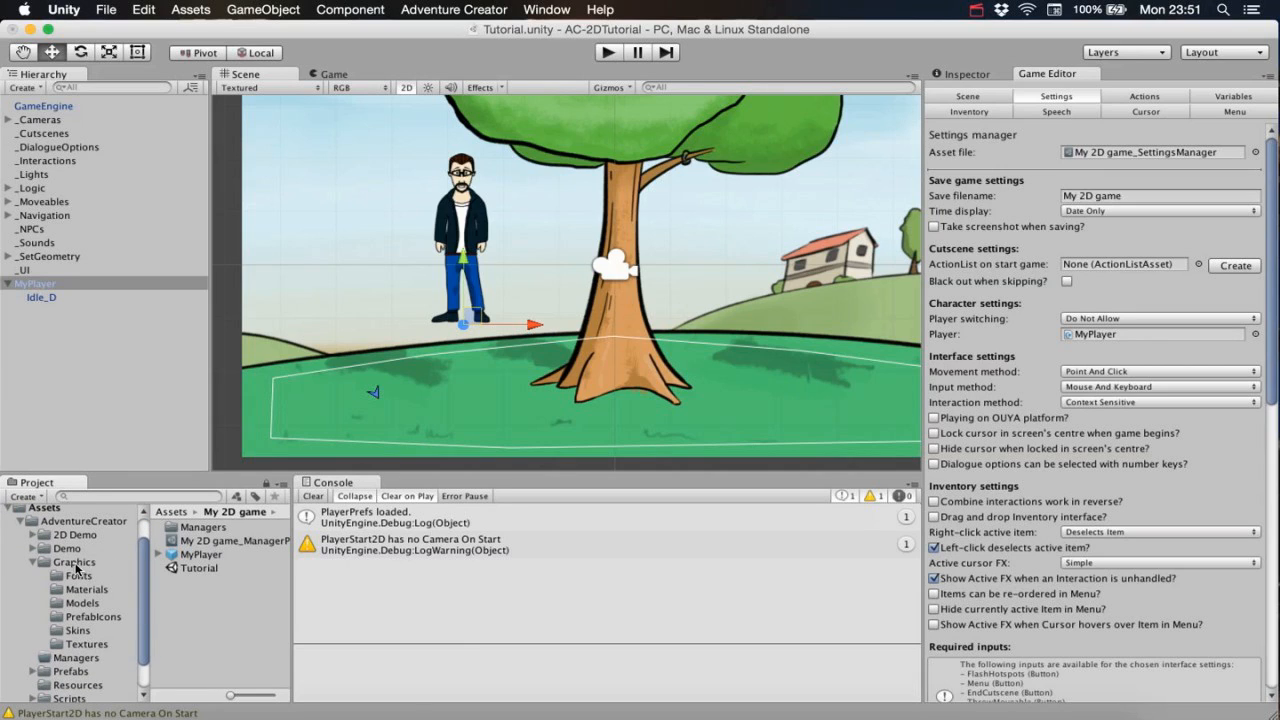
click(33, 562)
click(44, 566)
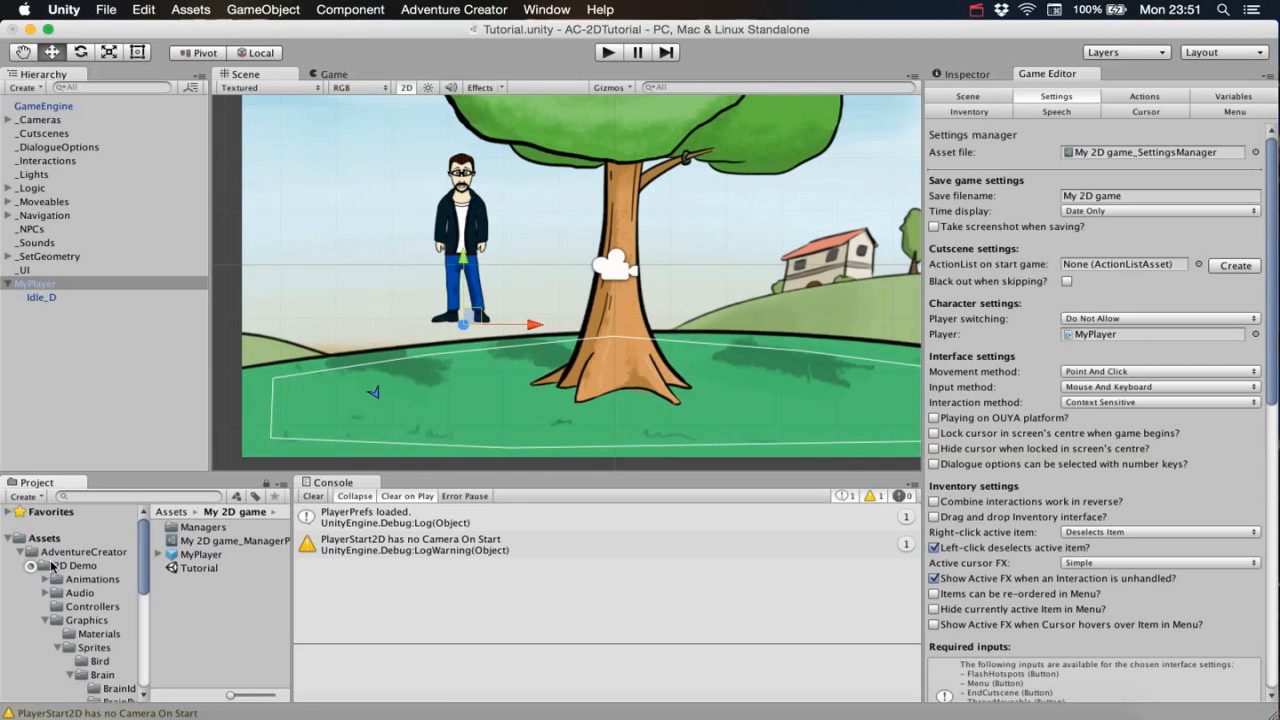
click(76, 579)
click(45, 579)
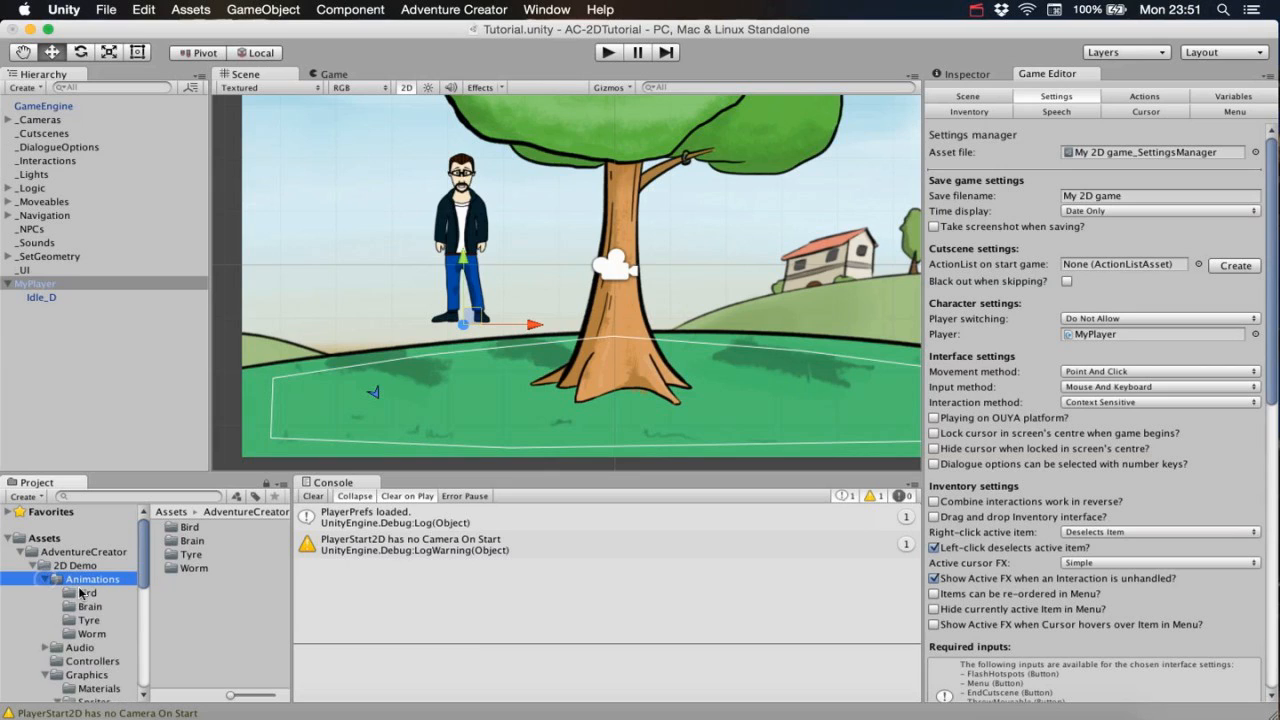
click(88, 606)
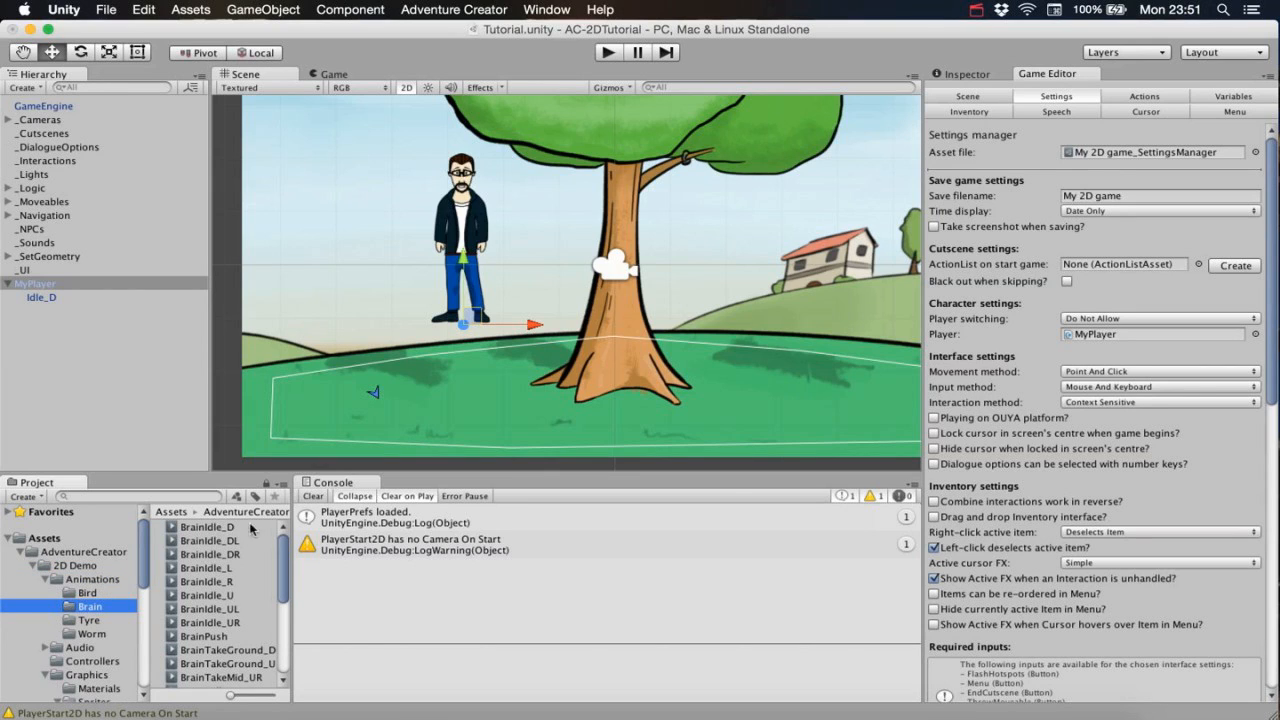
drag(283, 546, 277, 628)
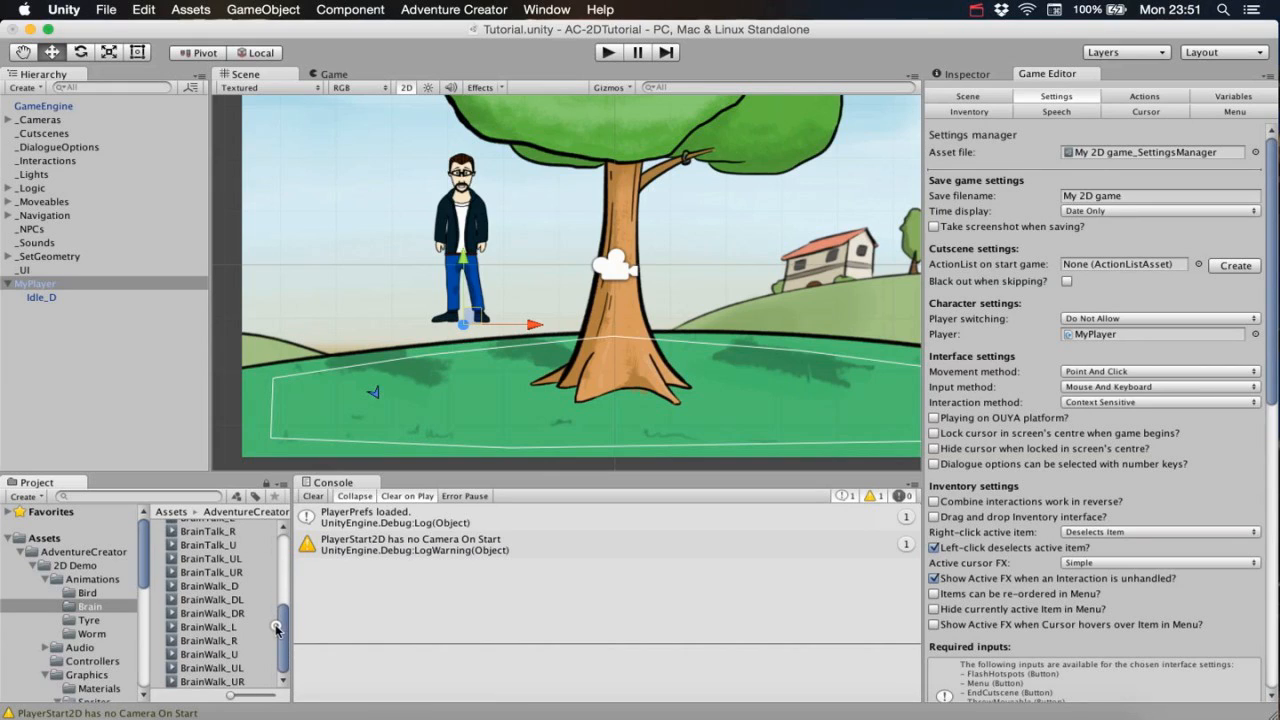
scroll(250, 640, up, 5)
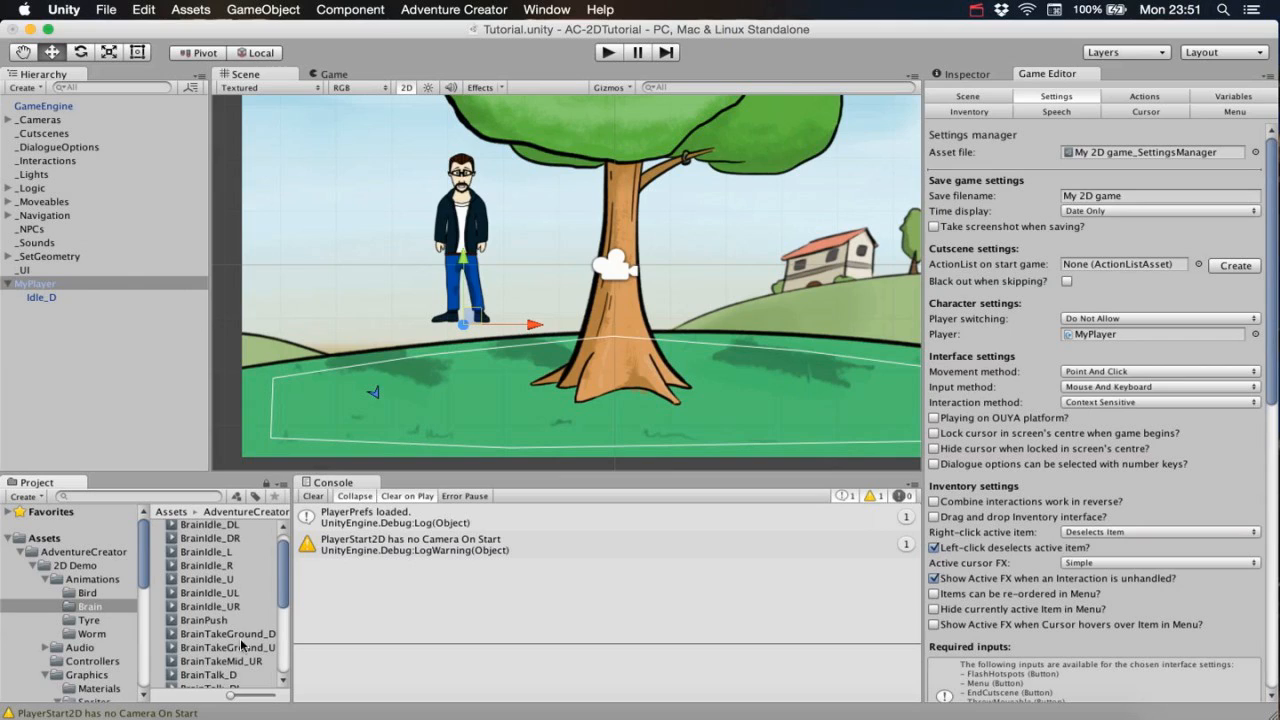
drag(281, 559, 281, 552)
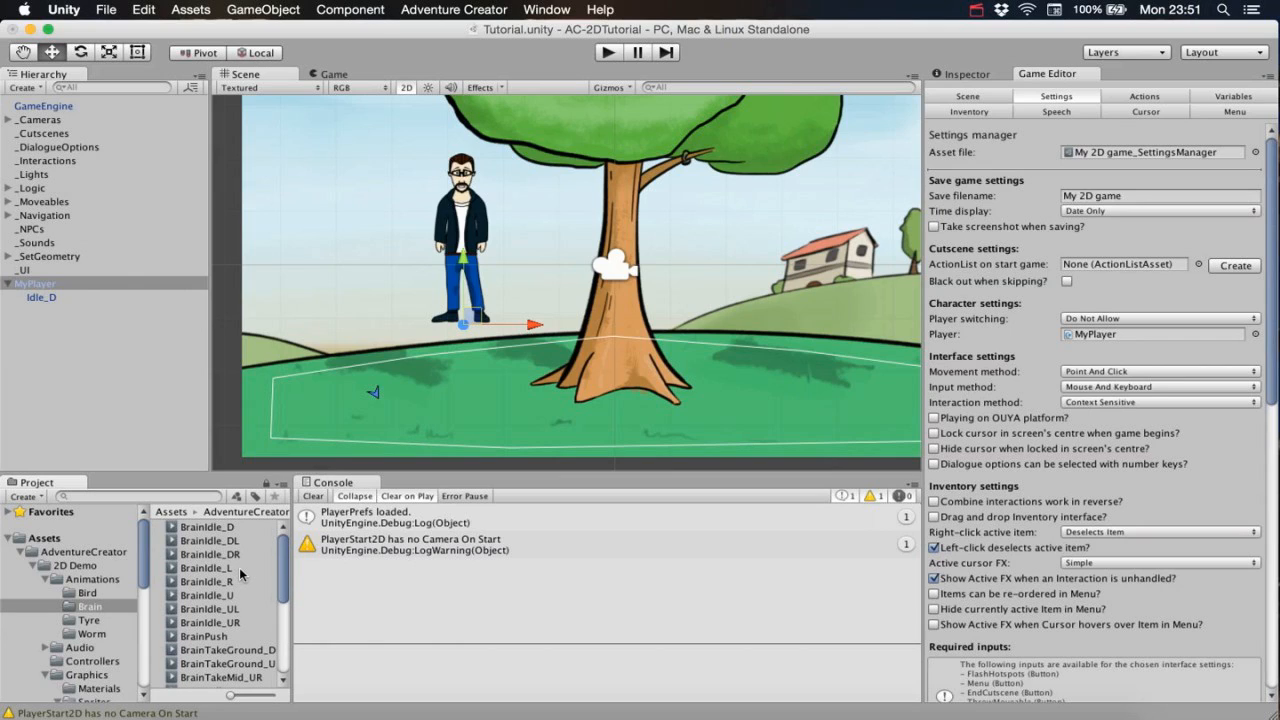
click(238, 568)
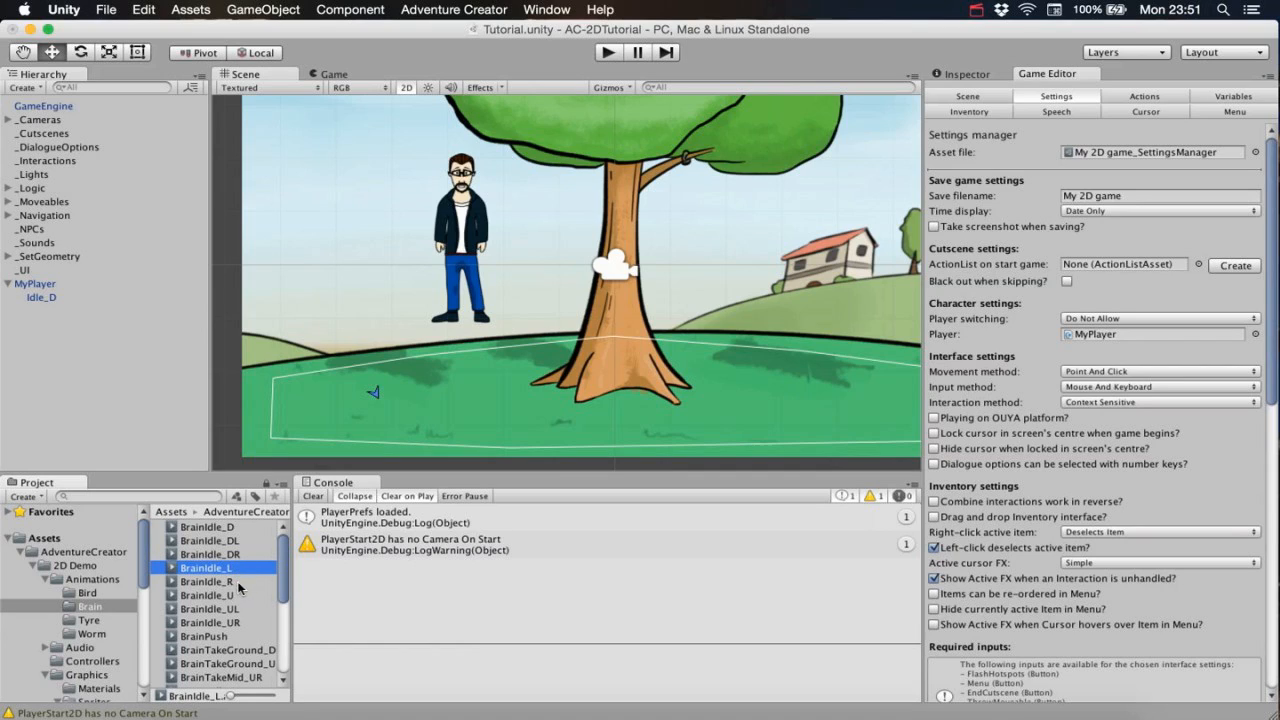
click(239, 583)
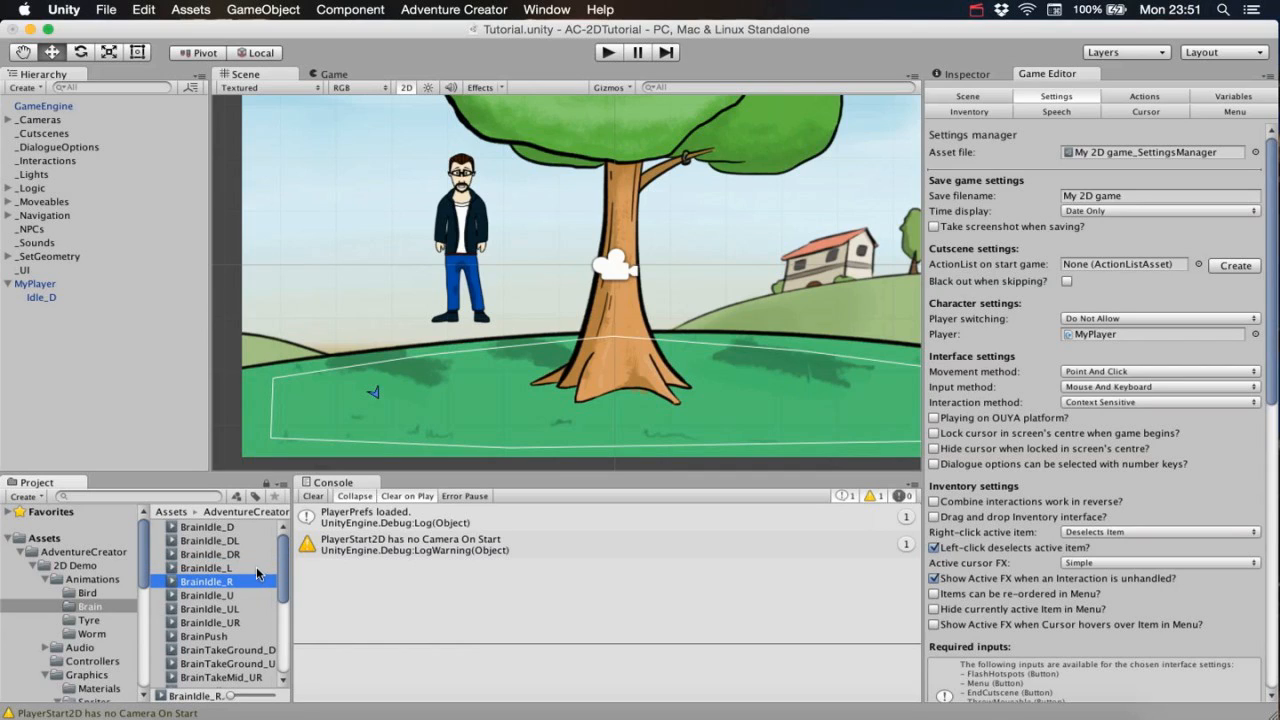
click(258, 625)
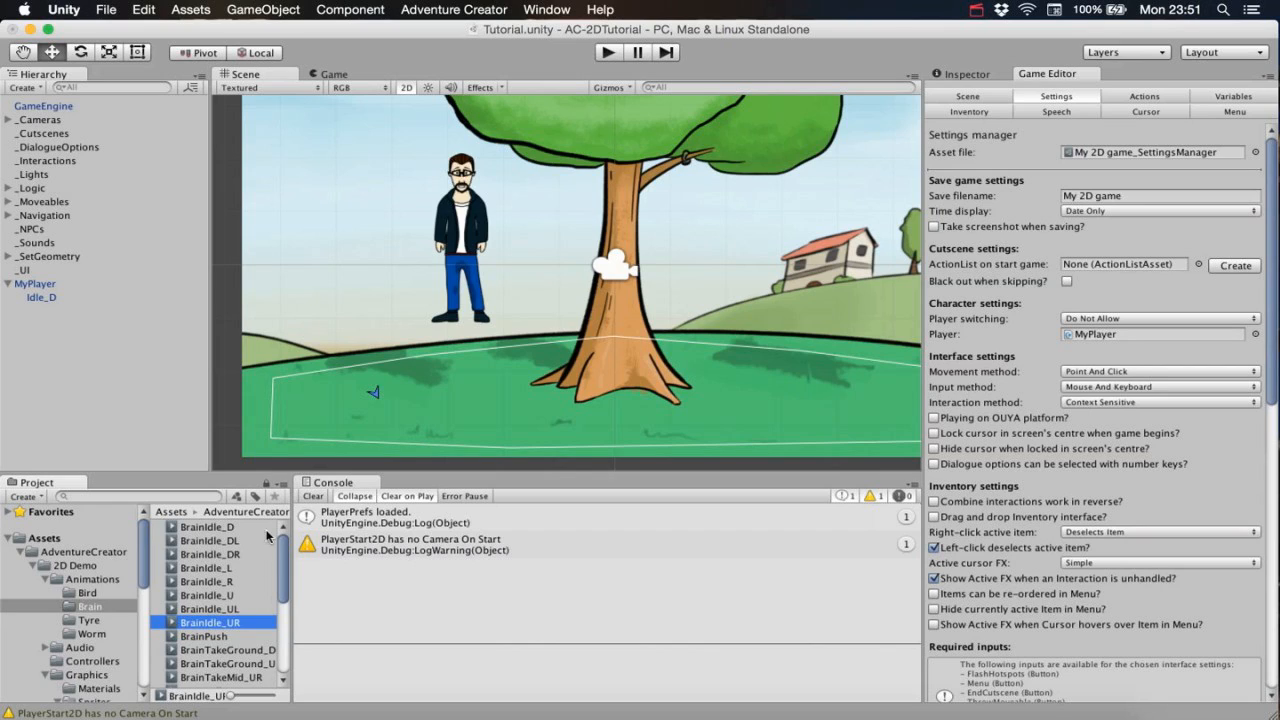
Add an Animator component to MyPlayer's Idle_D sprite child.
click(962, 74)
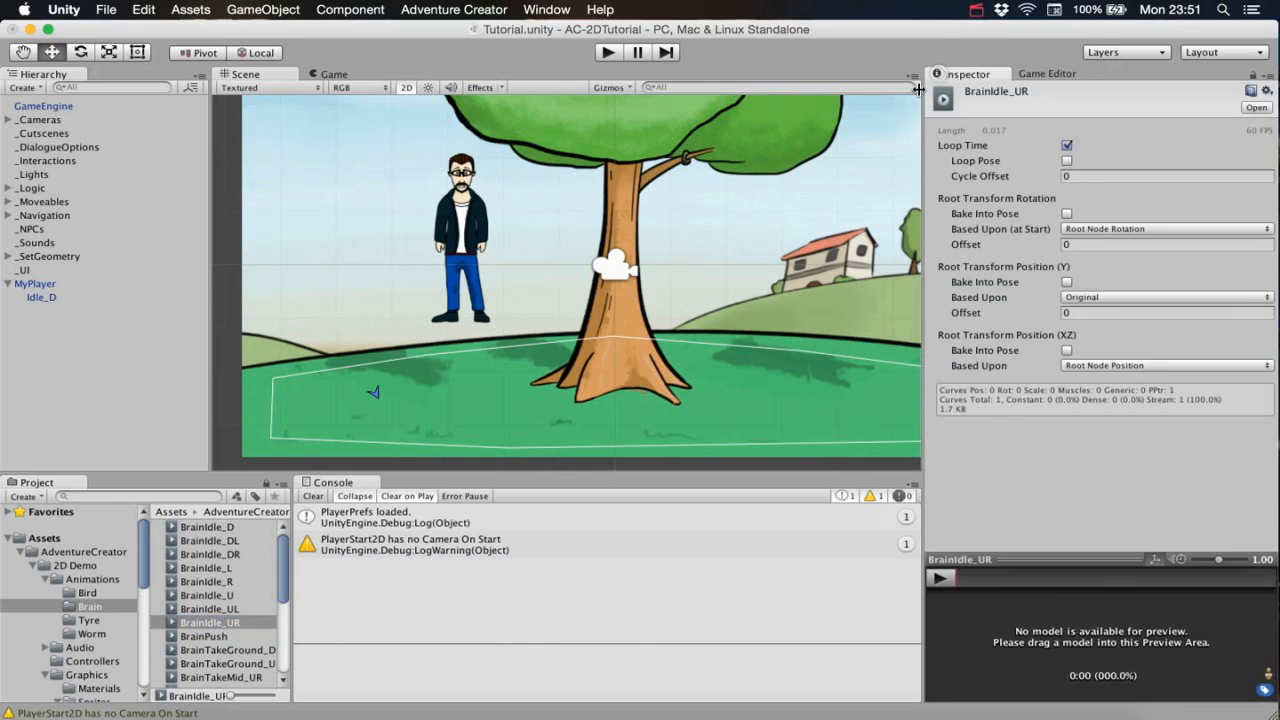
click(58, 297)
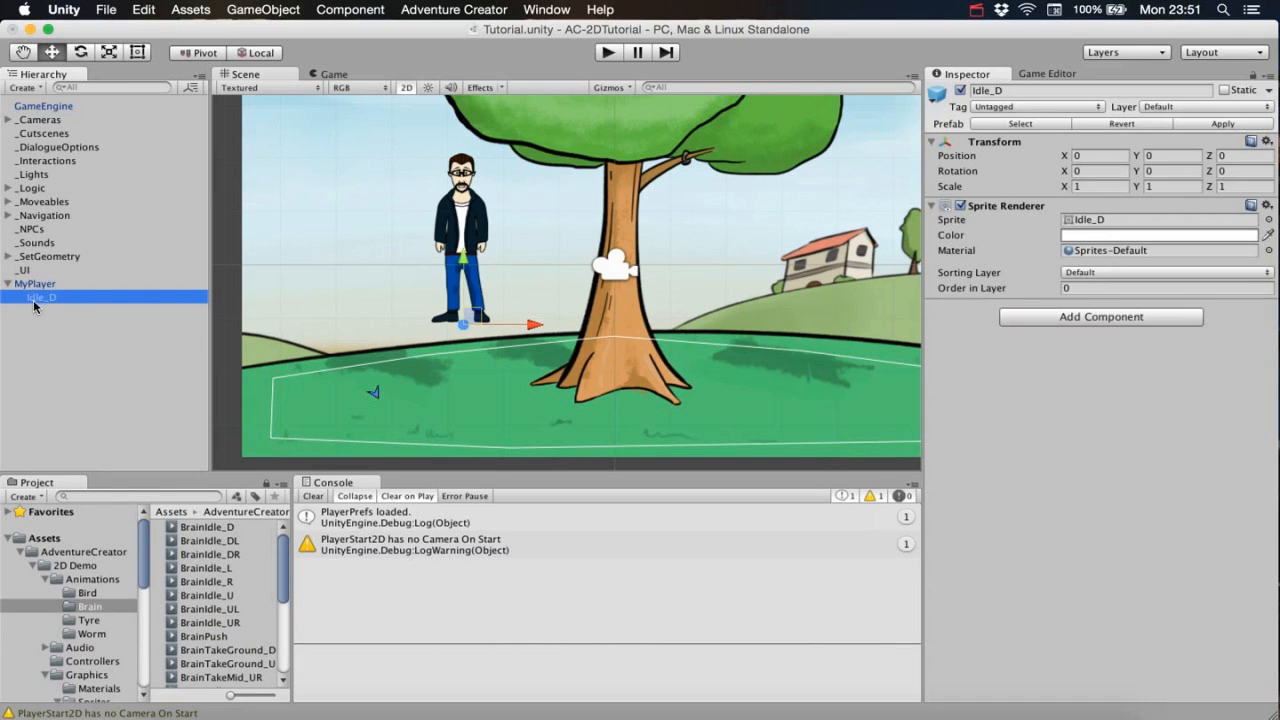
click(1052, 316)
text(anim)
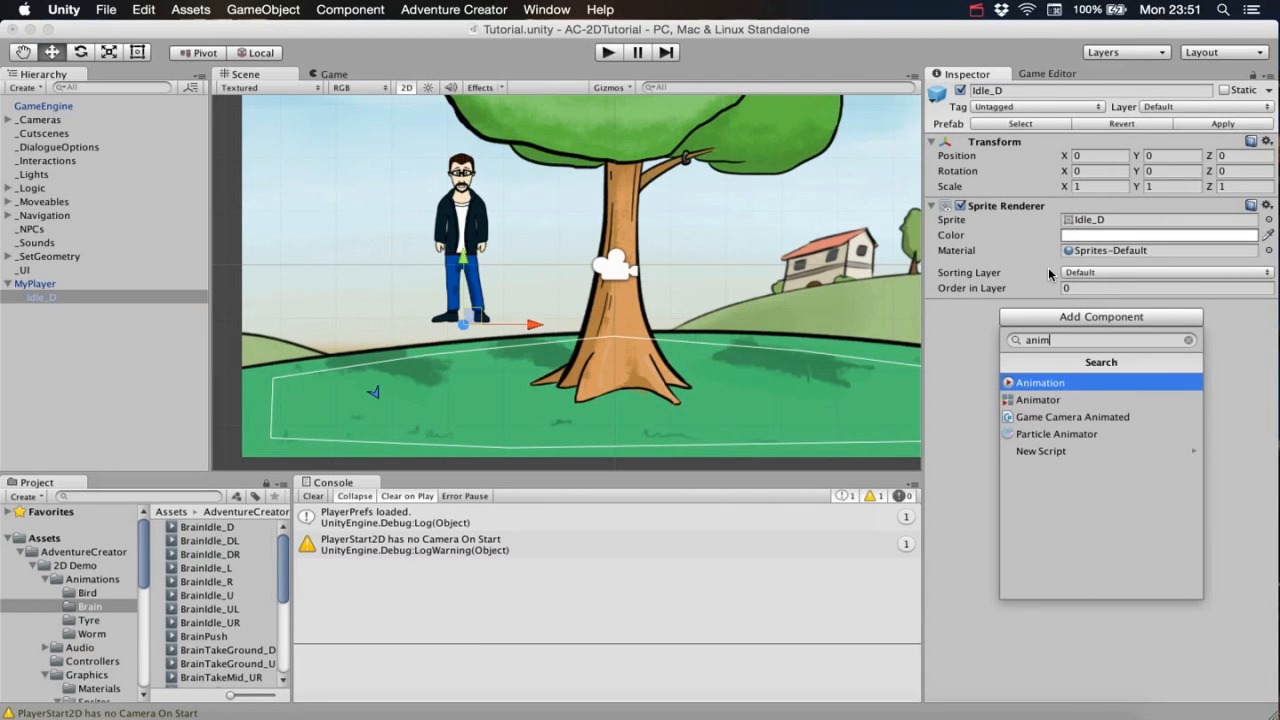
key(Down)
key(Return)
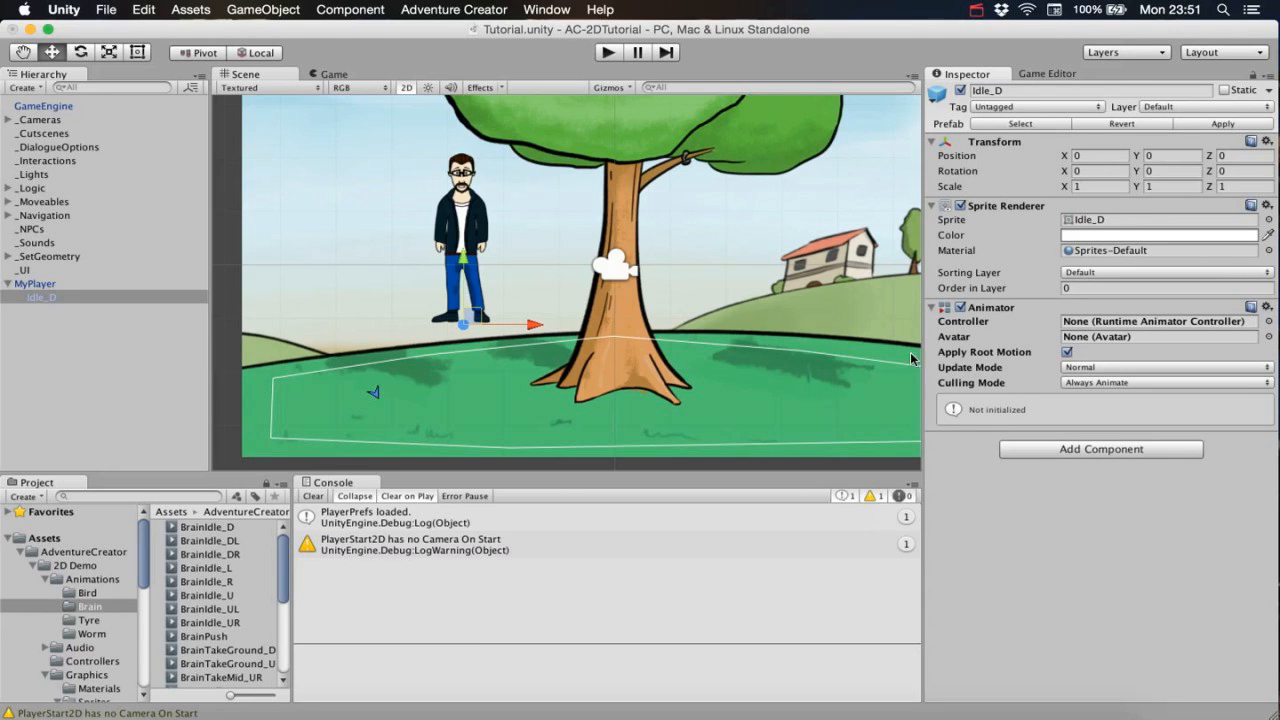
Create an Animator Controller named PlayerController in the My 2D game folder.
click(20, 552)
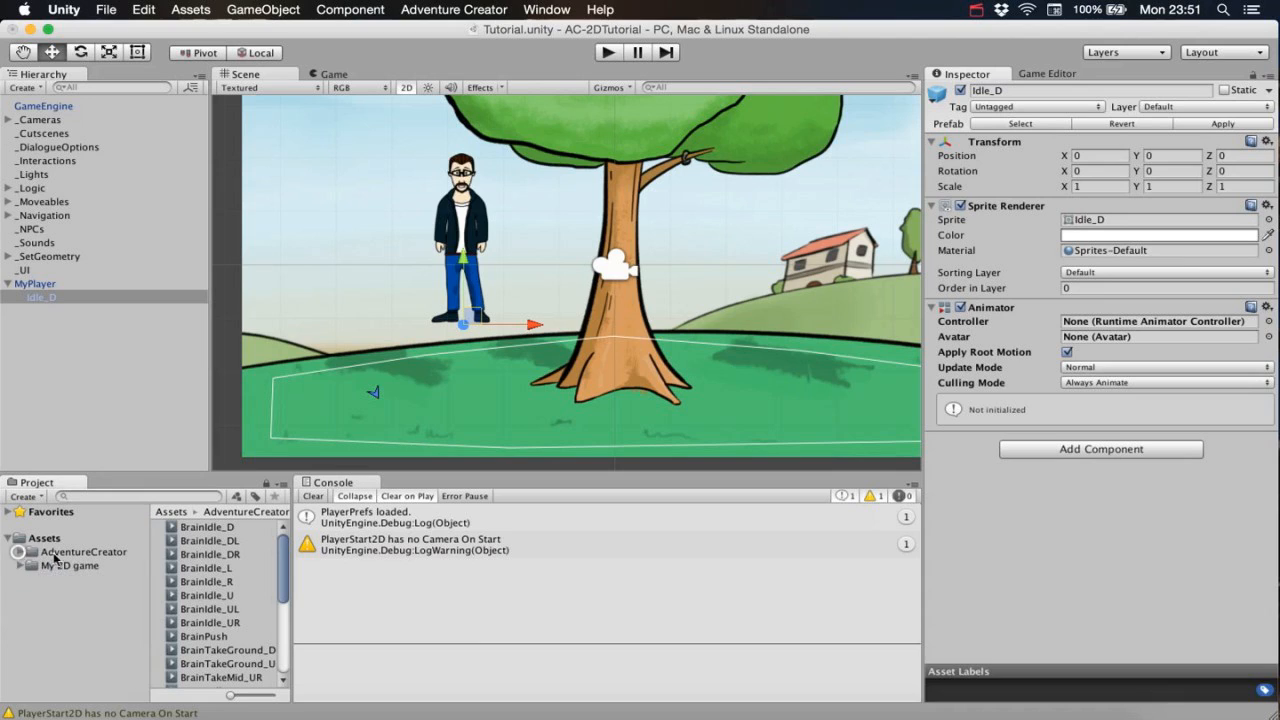
click(55, 567)
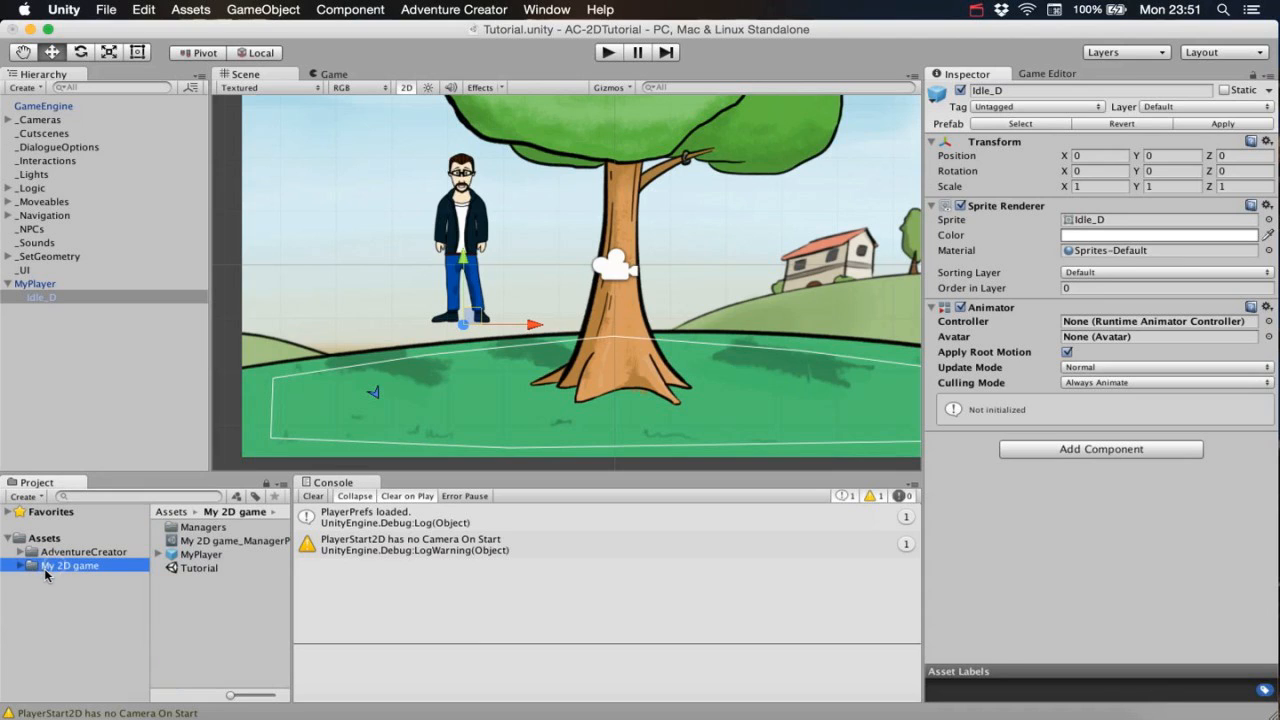
right_click(198, 597)
mouse_move(360, 469)
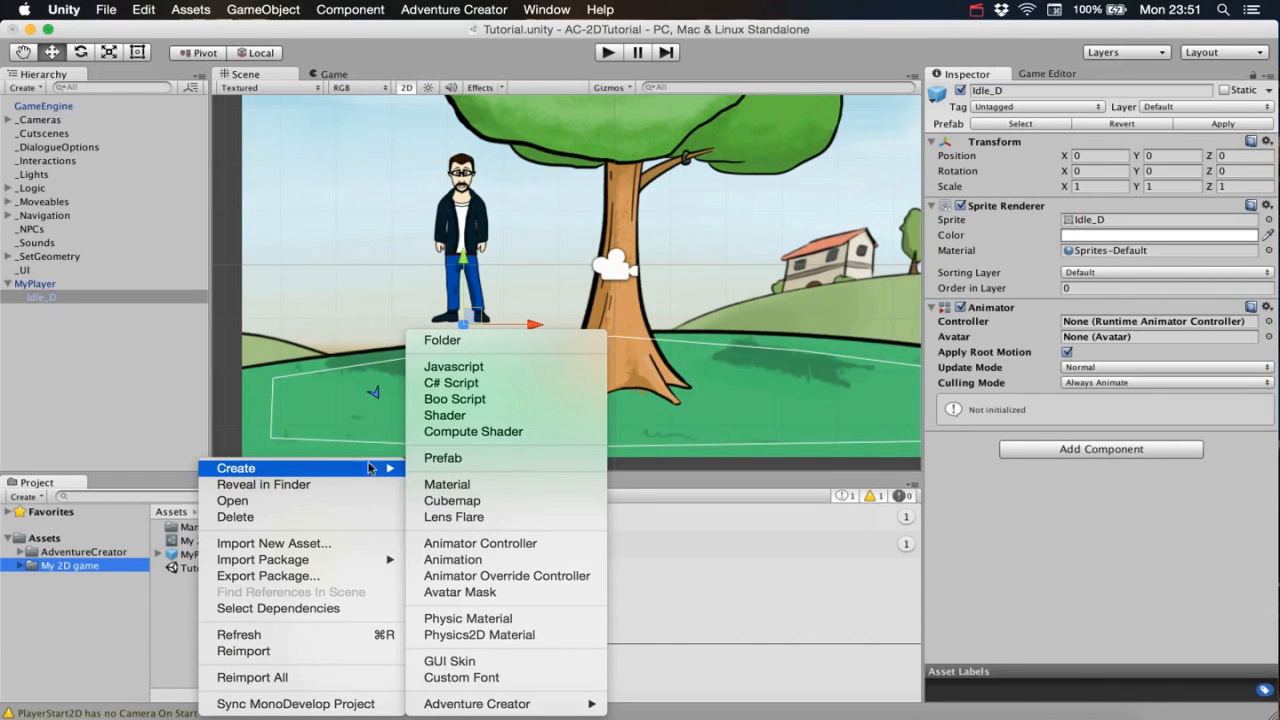
click(481, 543)
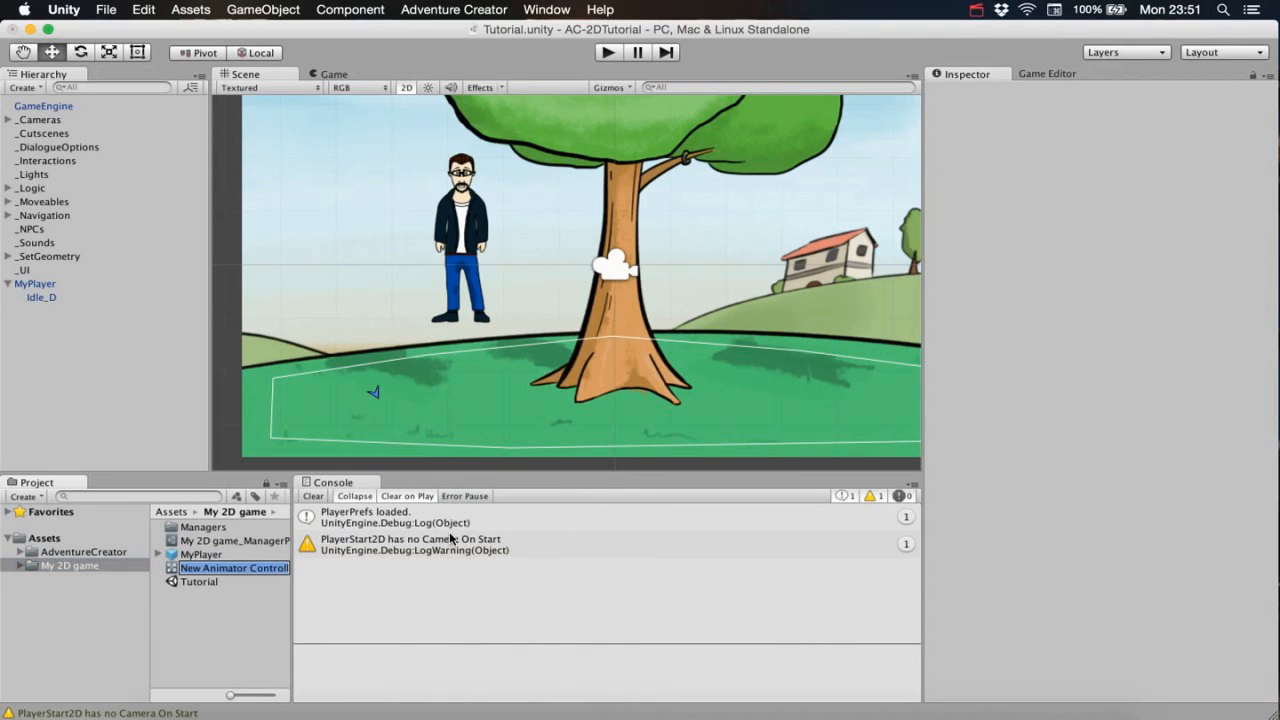
text(PlayerControl)
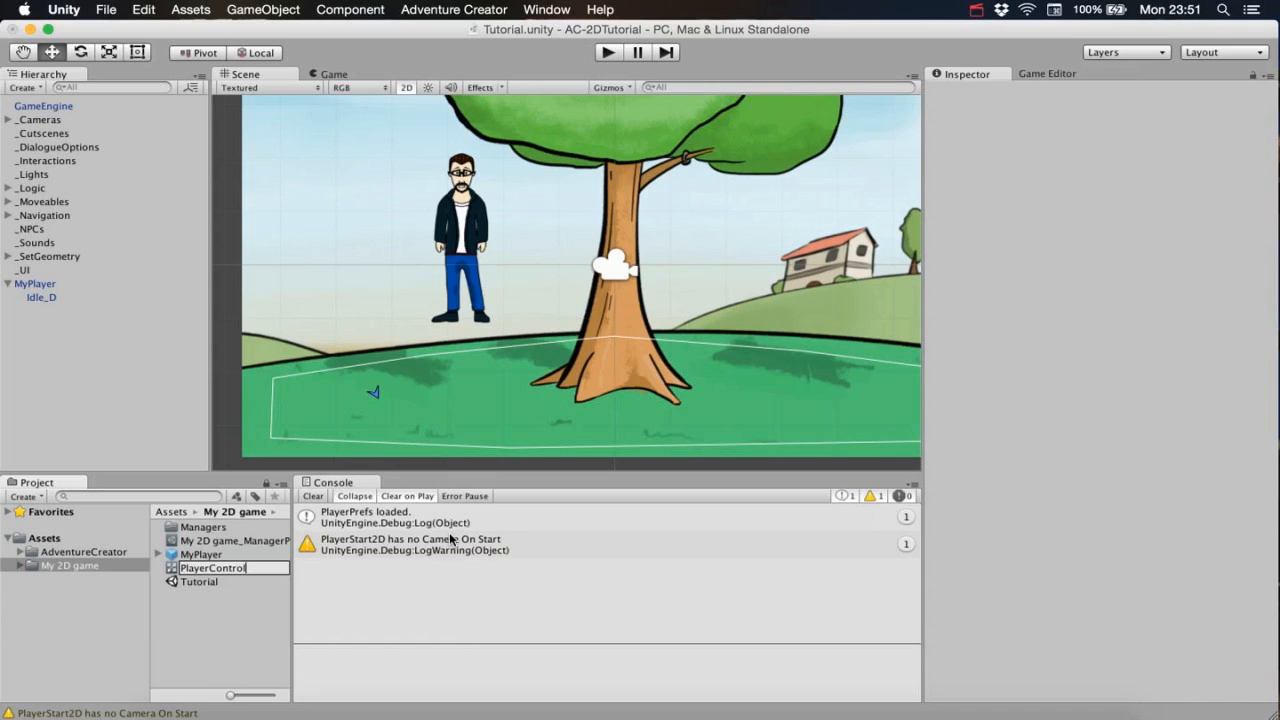
text(er)
key(Return)
Assign PlayerController as the controller of the Animator on MyPlayer's Idle_D sprite child.
click(75, 296)
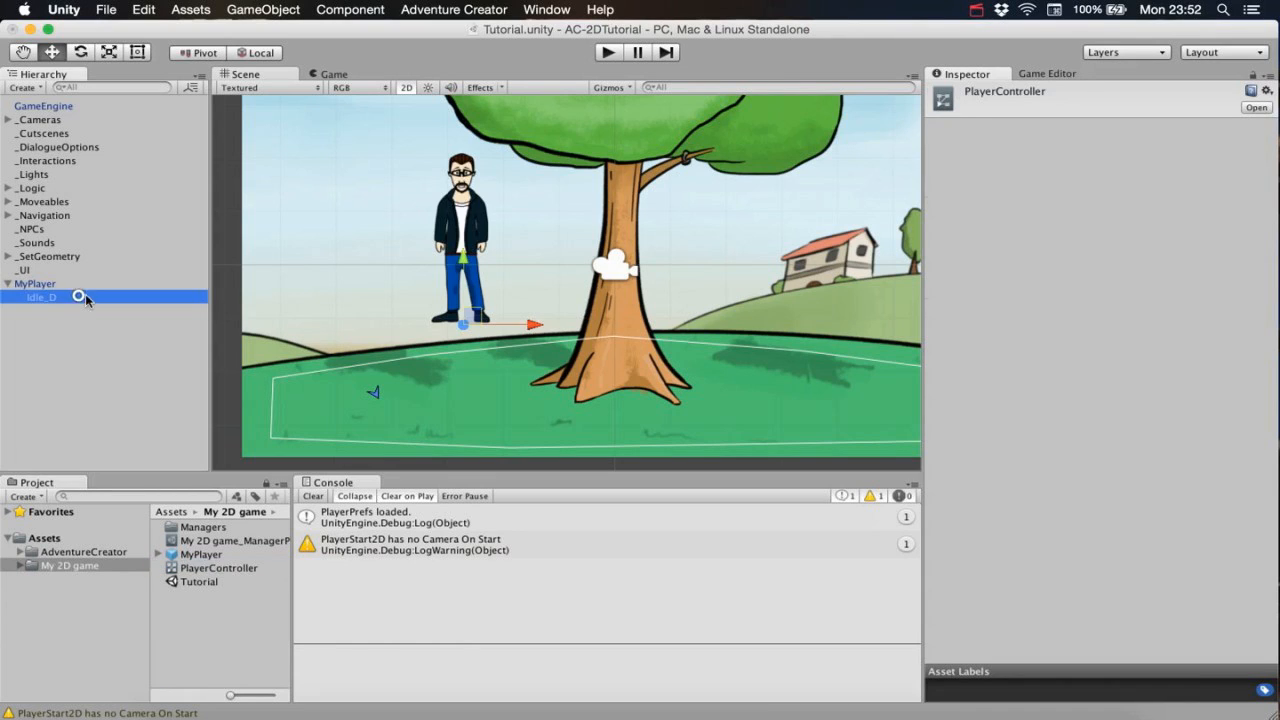
click(226, 566)
drag(226, 566, 1100, 324)
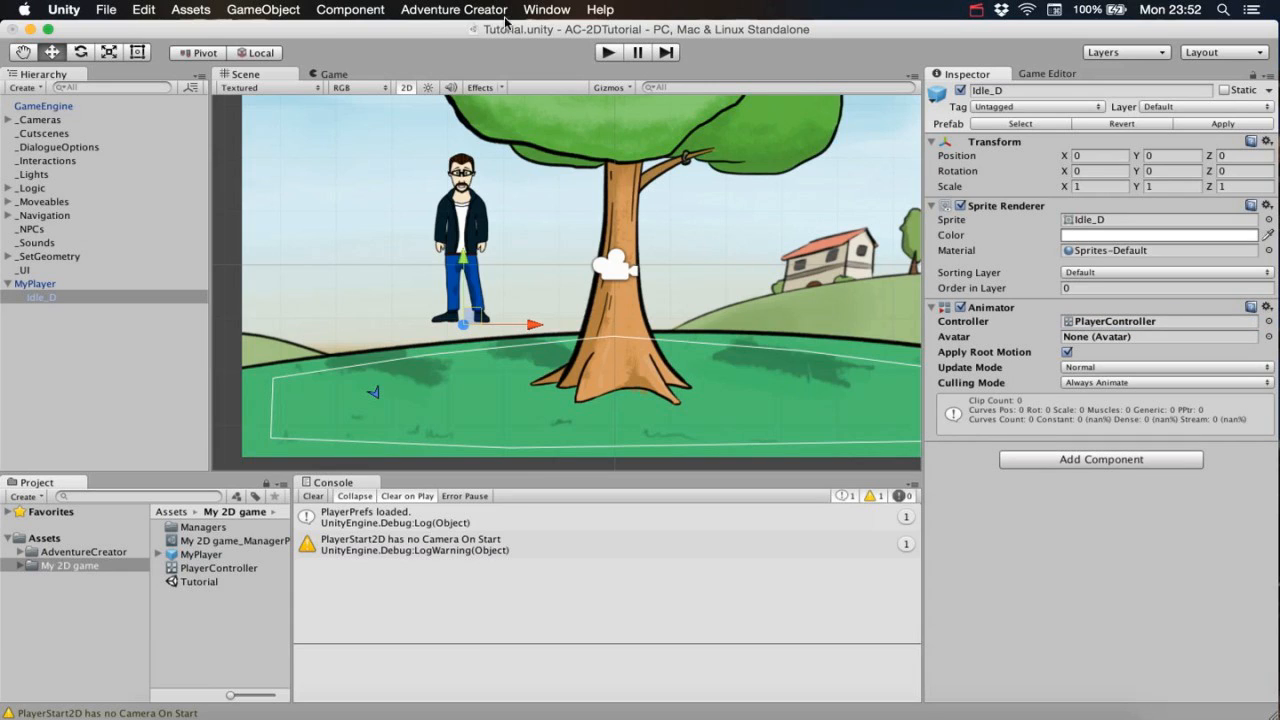
Expand the AdventureCreator asset folder, then open the Animator window and dock it beside the Console.
click(99, 551)
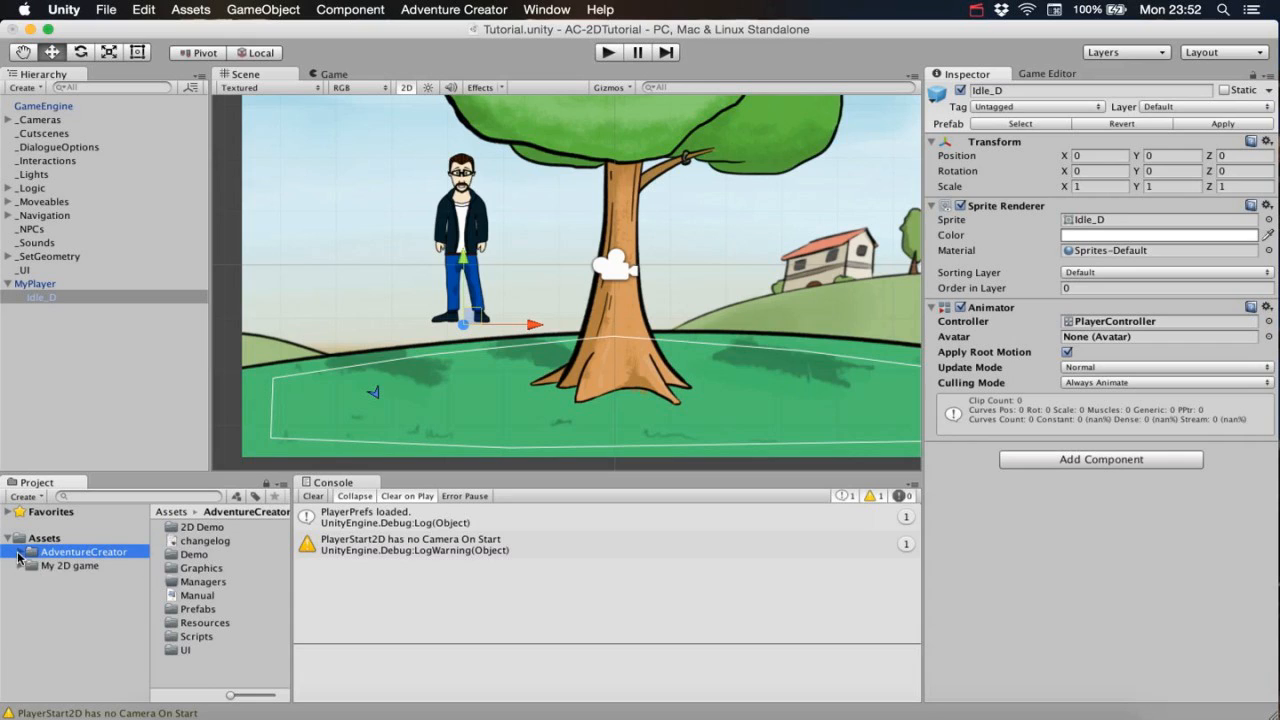
click(22, 551)
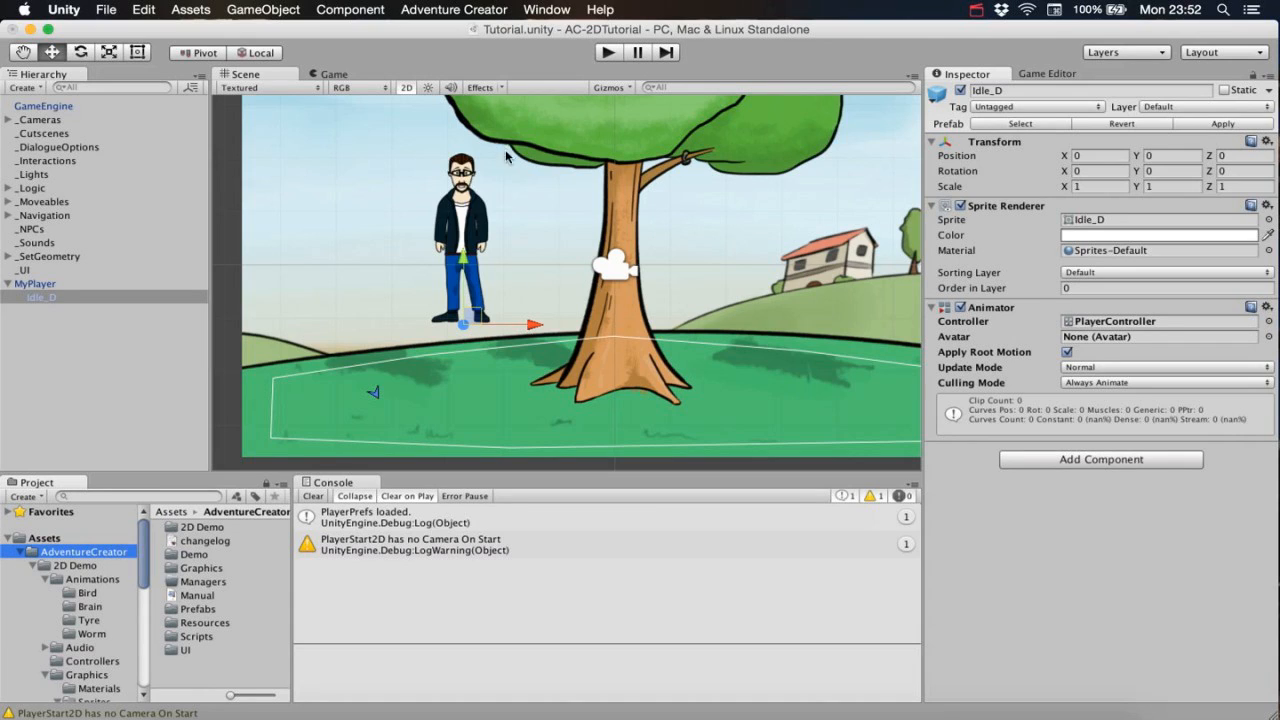
click(550, 9)
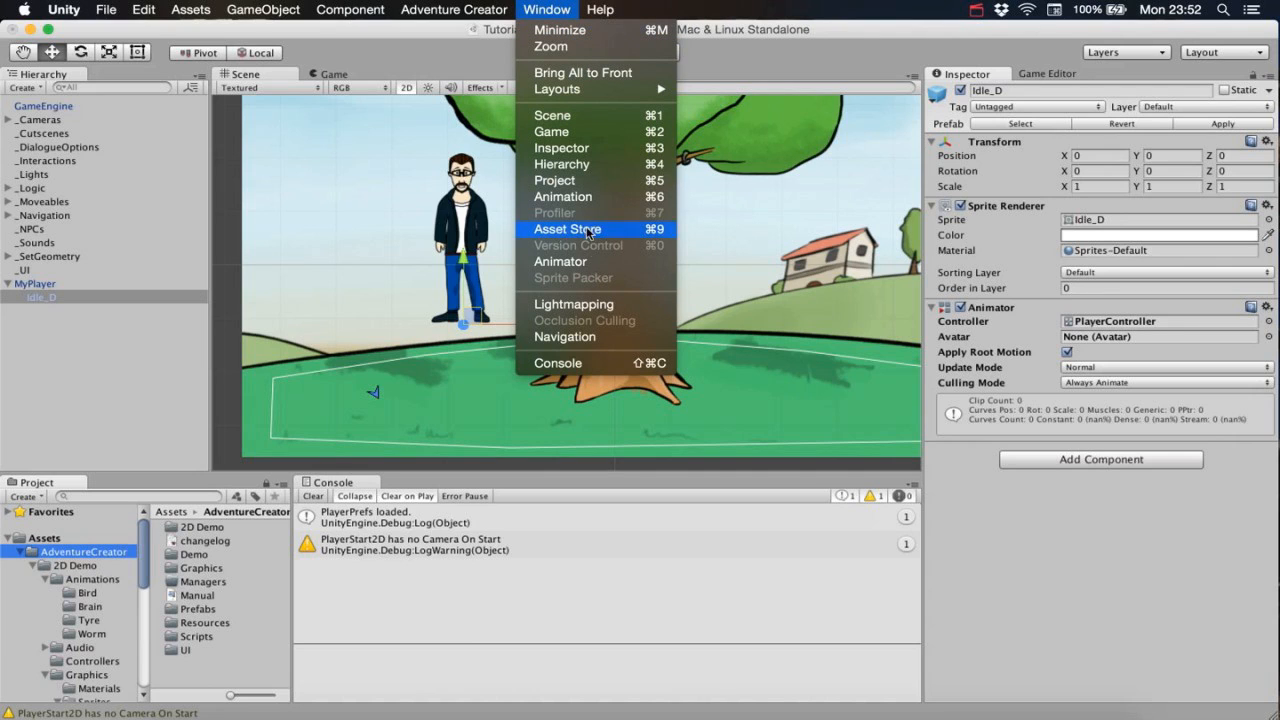
click(586, 261)
drag(430, 74, 400, 483)
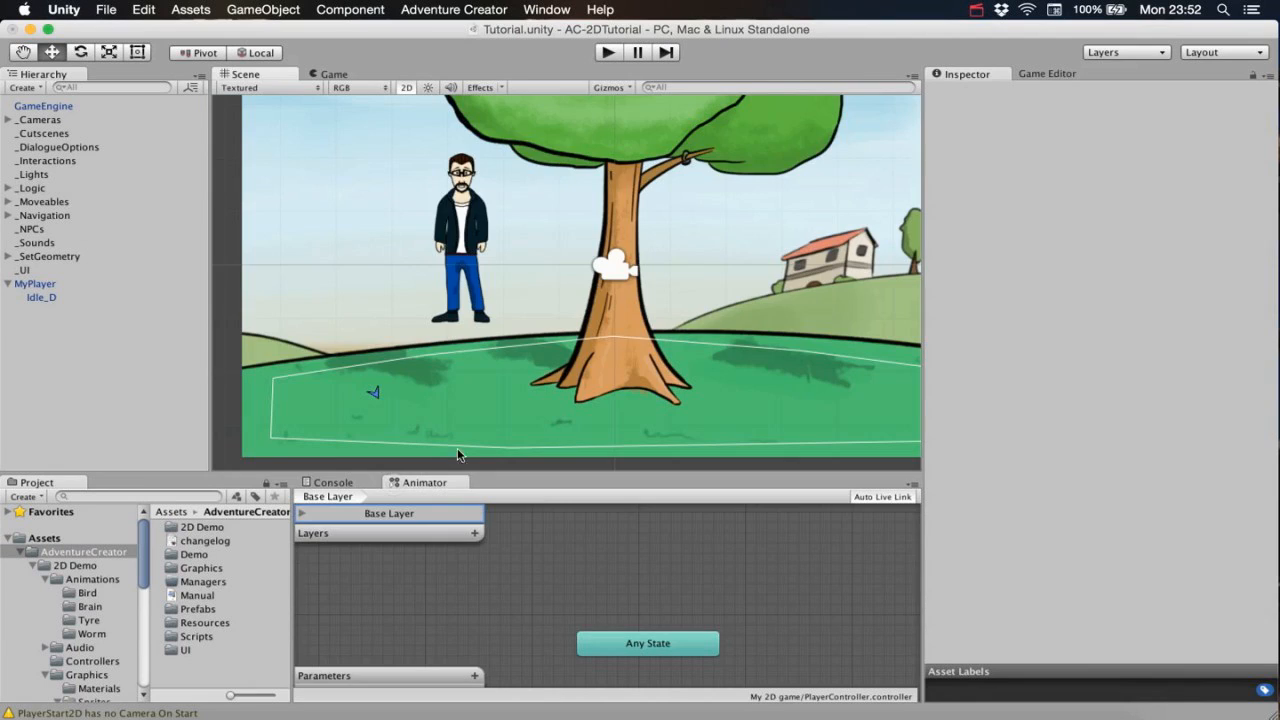
Add all the Brain animation clips, from BrainIdle_D to BrainWalk_UR, as states in PlayerController's Base Layer.
click(89, 606)
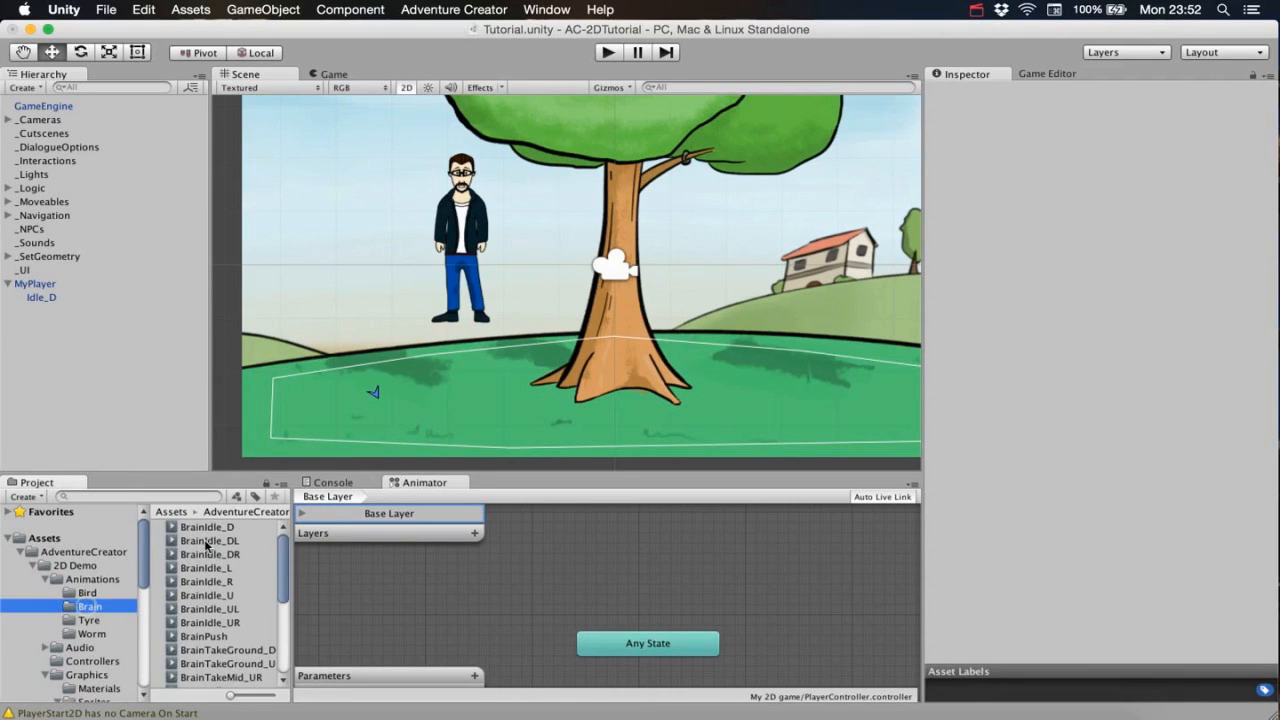
click(208, 527)
drag(287, 562, 291, 640)
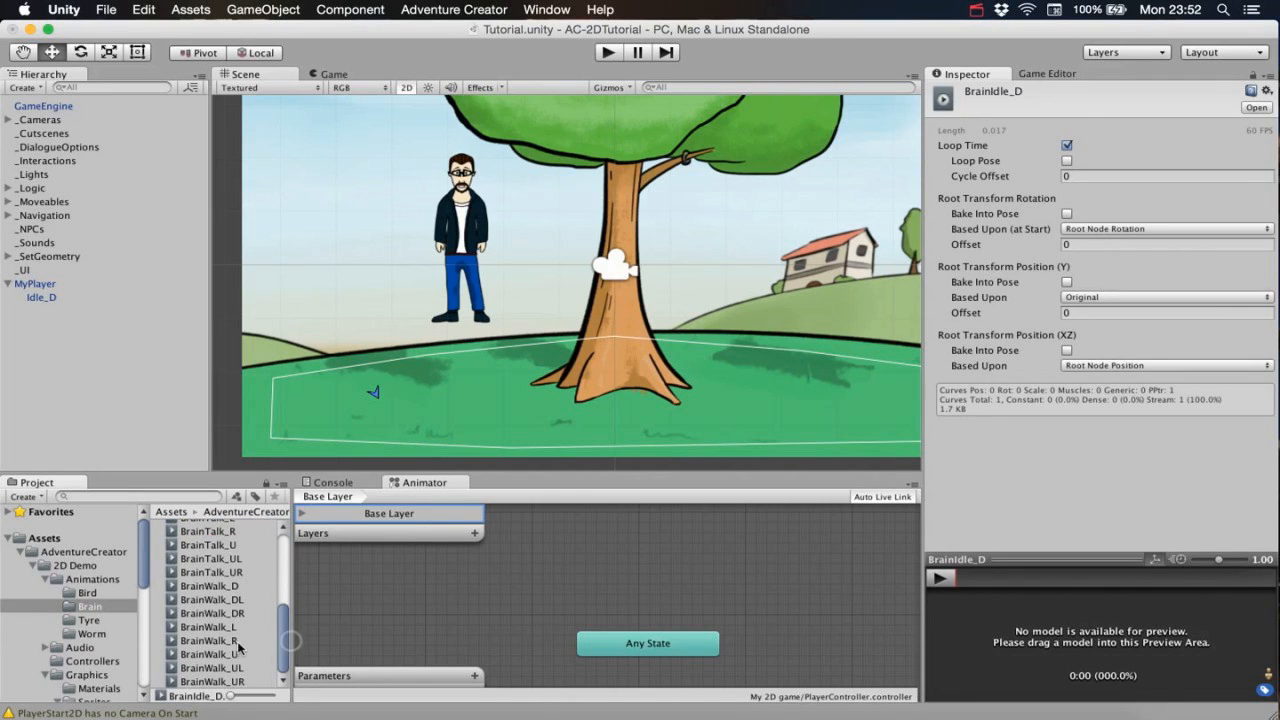
shift+click(212, 681)
drag(207, 627, 814, 608)
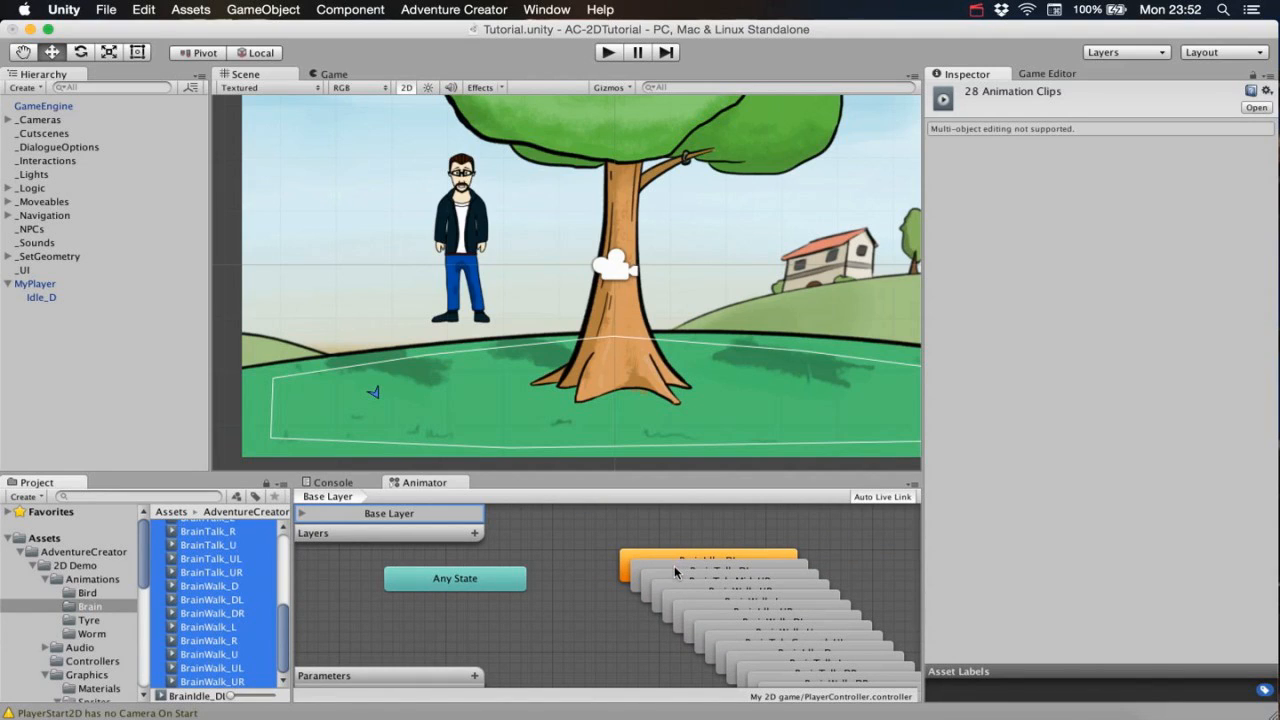
middle_drag(684, 594, 658, 520)
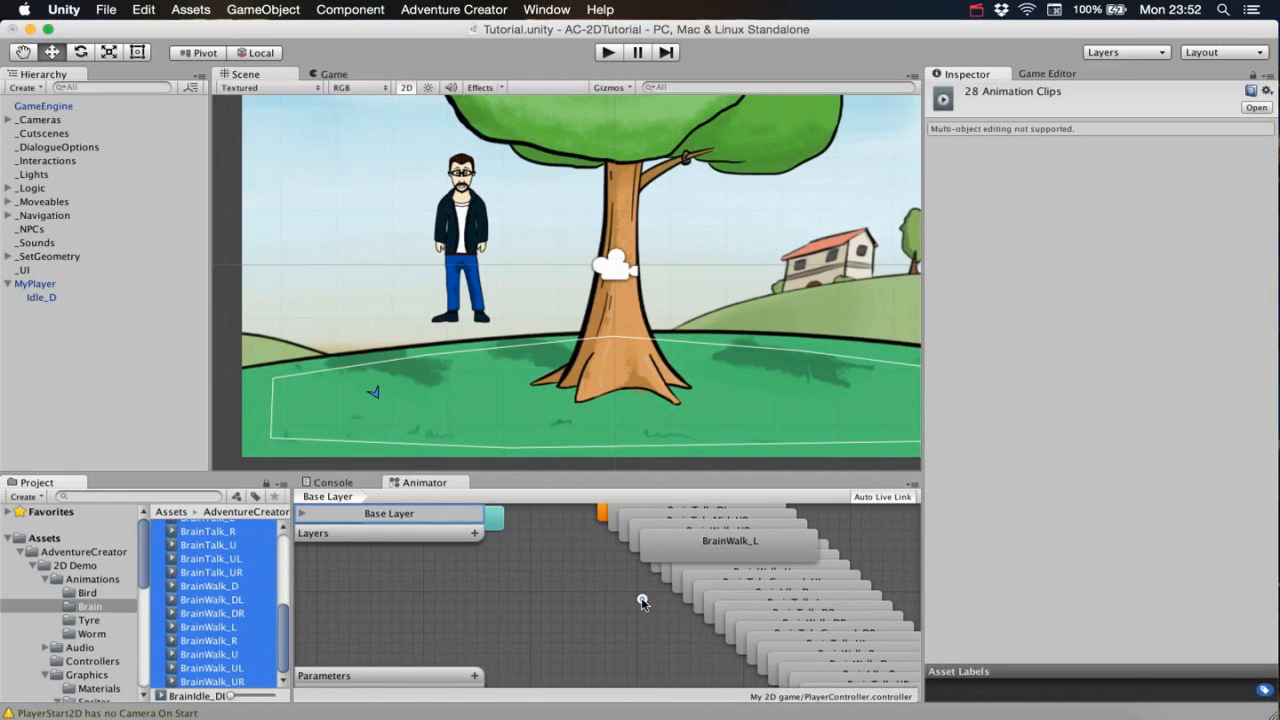
middle_drag(637, 593, 663, 649)
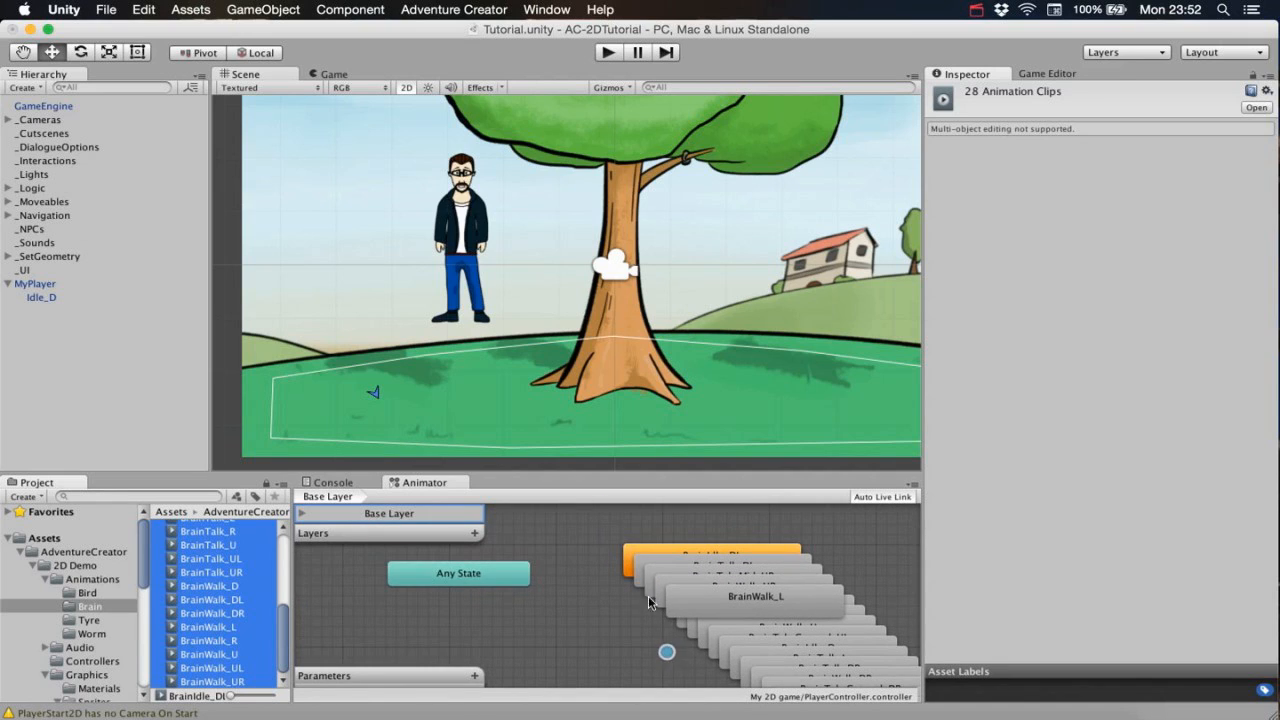
click(615, 535)
middle_drag(630, 543, 624, 551)
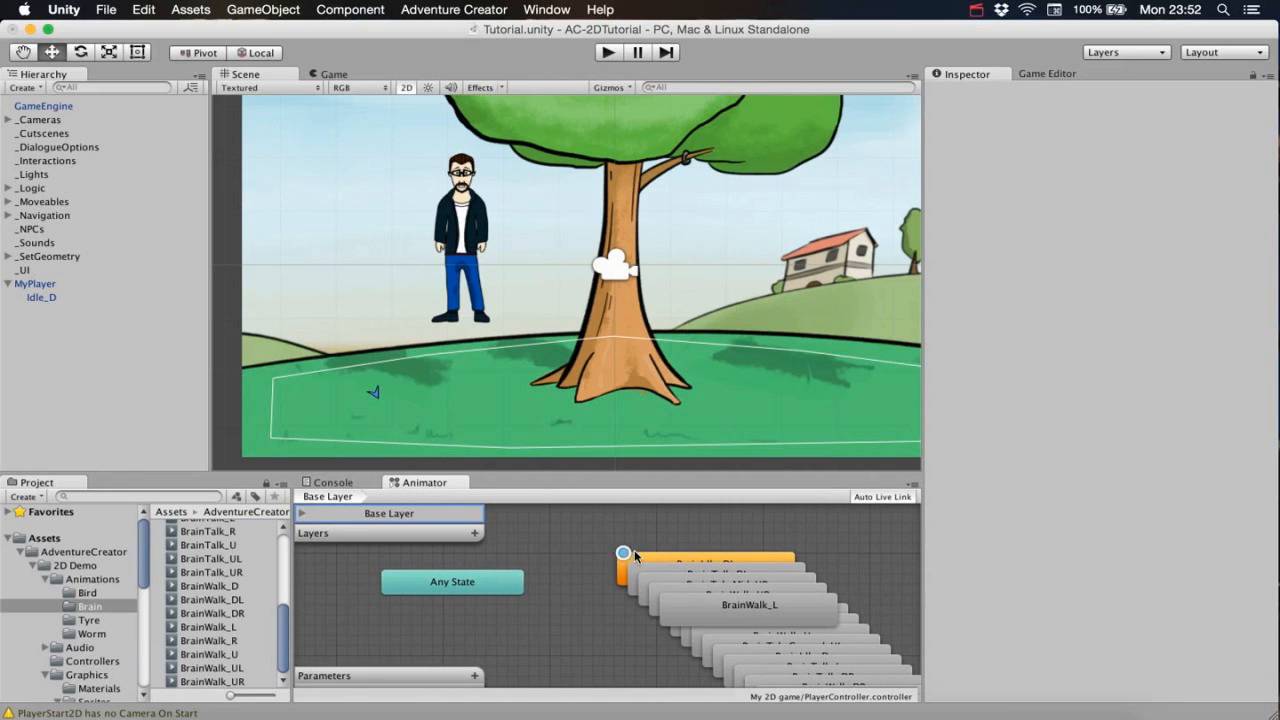
Open the Animation window and dock it beside the Animator.
click(547, 9)
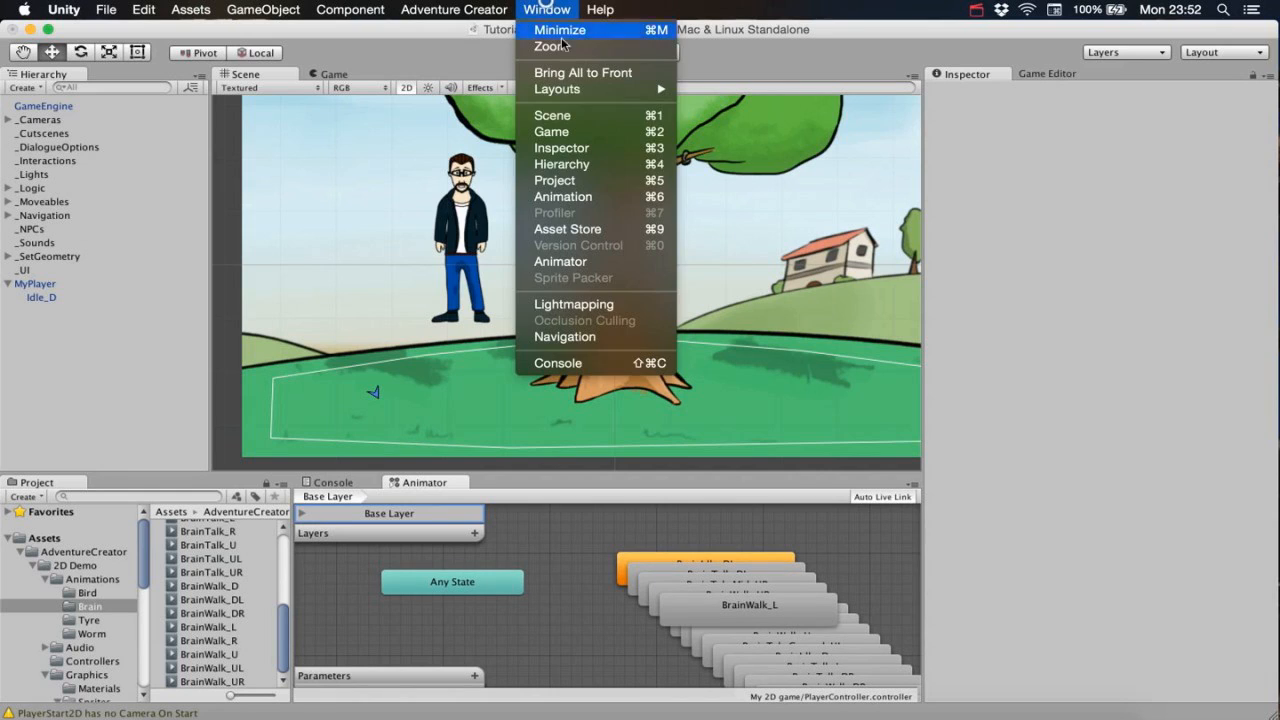
click(599, 199)
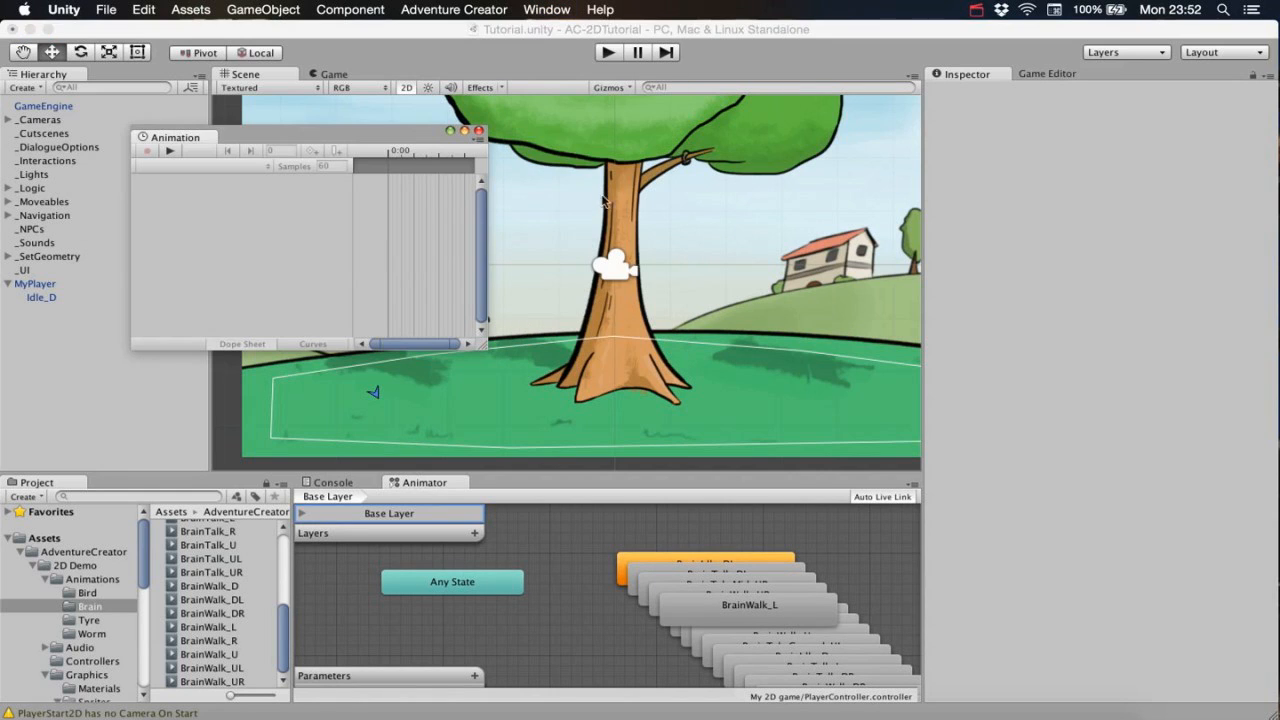
drag(205, 141, 503, 477)
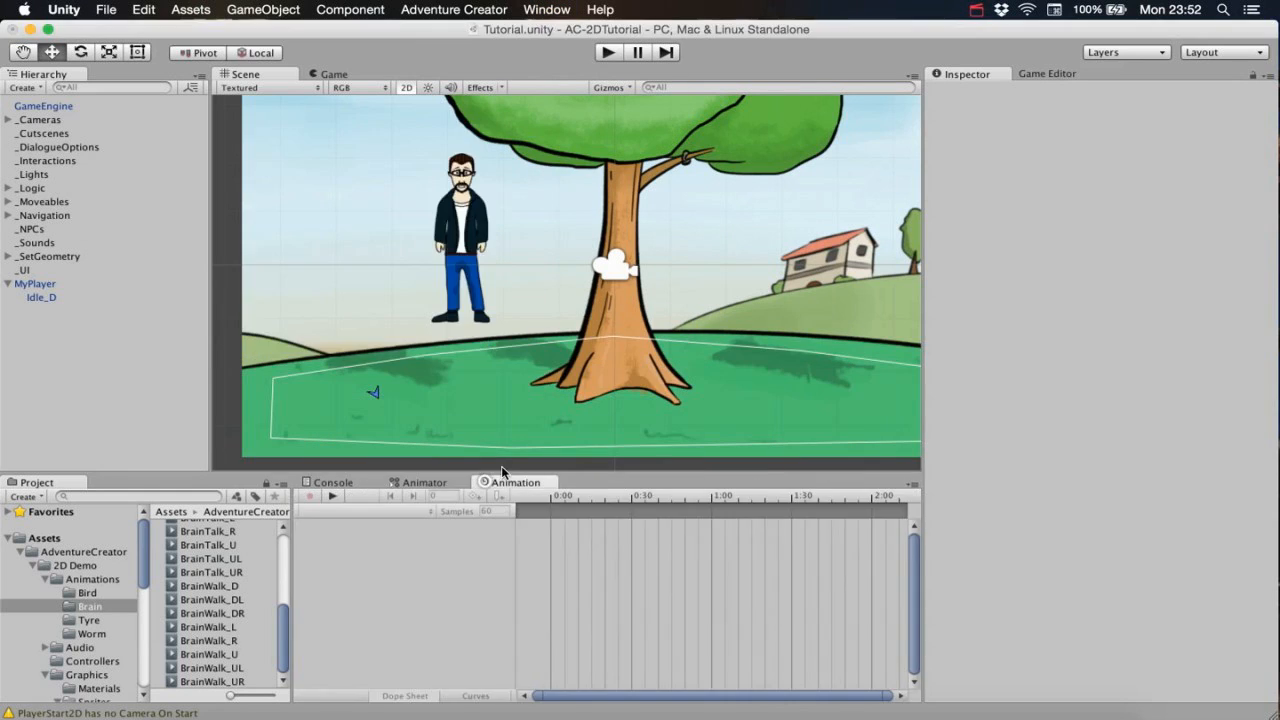
Preview the BrainWalk_UR, BrainIdle_D and BrainTalk_UL clips on the Idle_D sprite child.
click(44, 297)
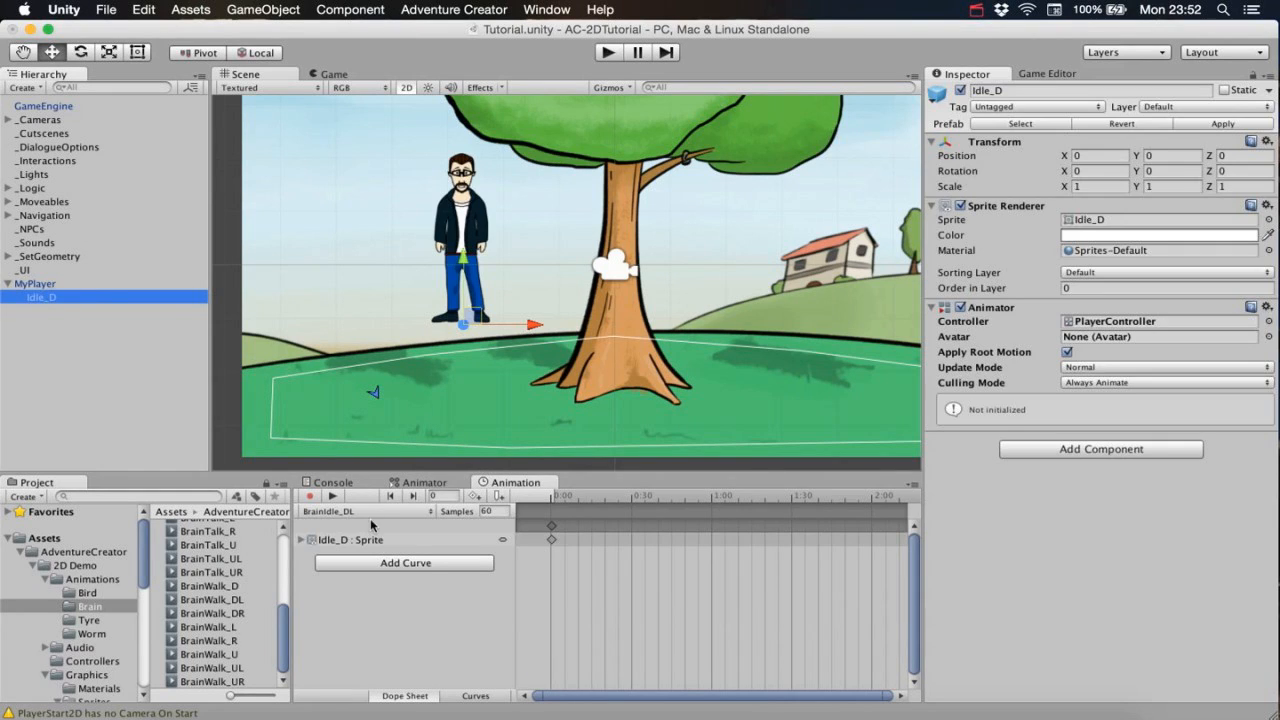
click(336, 511)
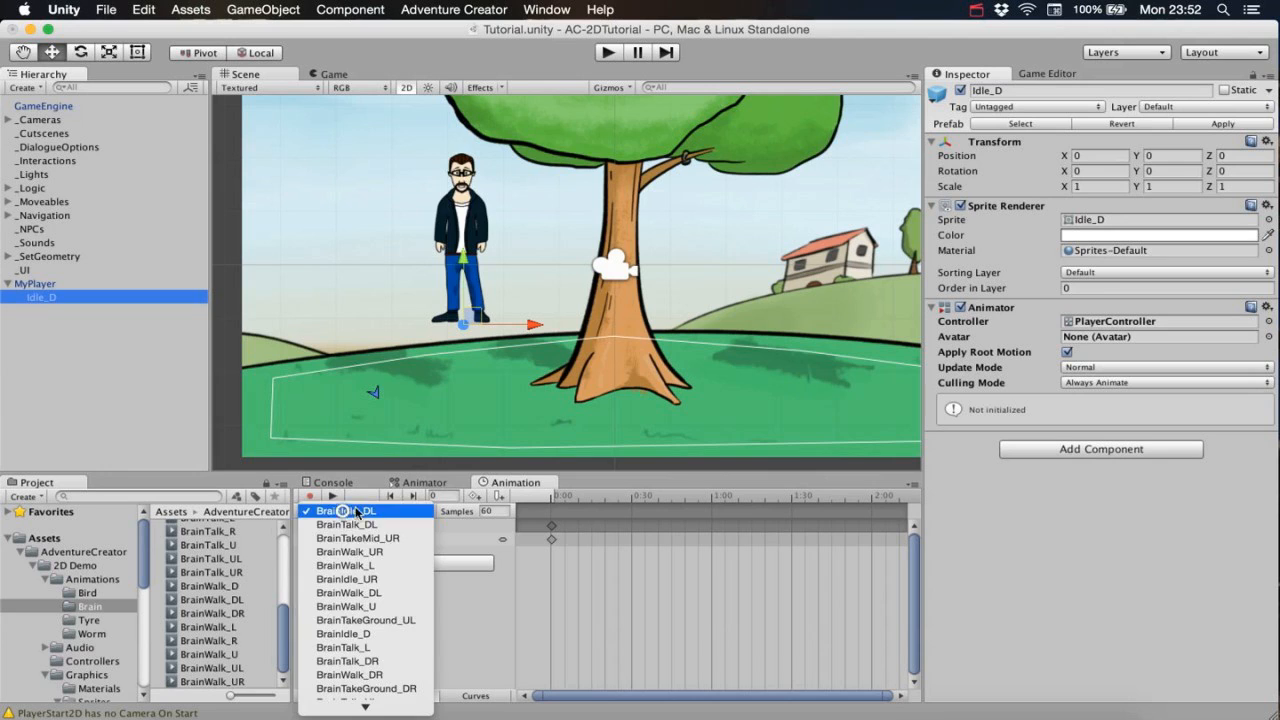
click(373, 551)
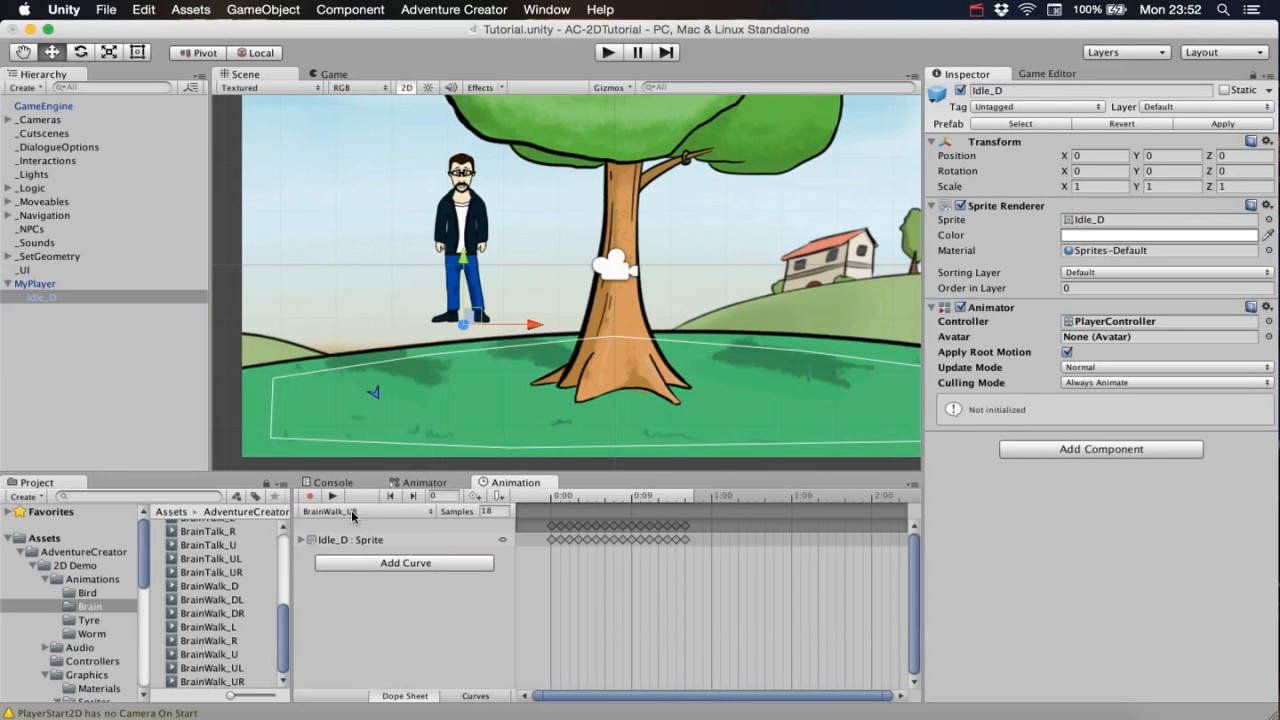
click(332, 496)
click(360, 513)
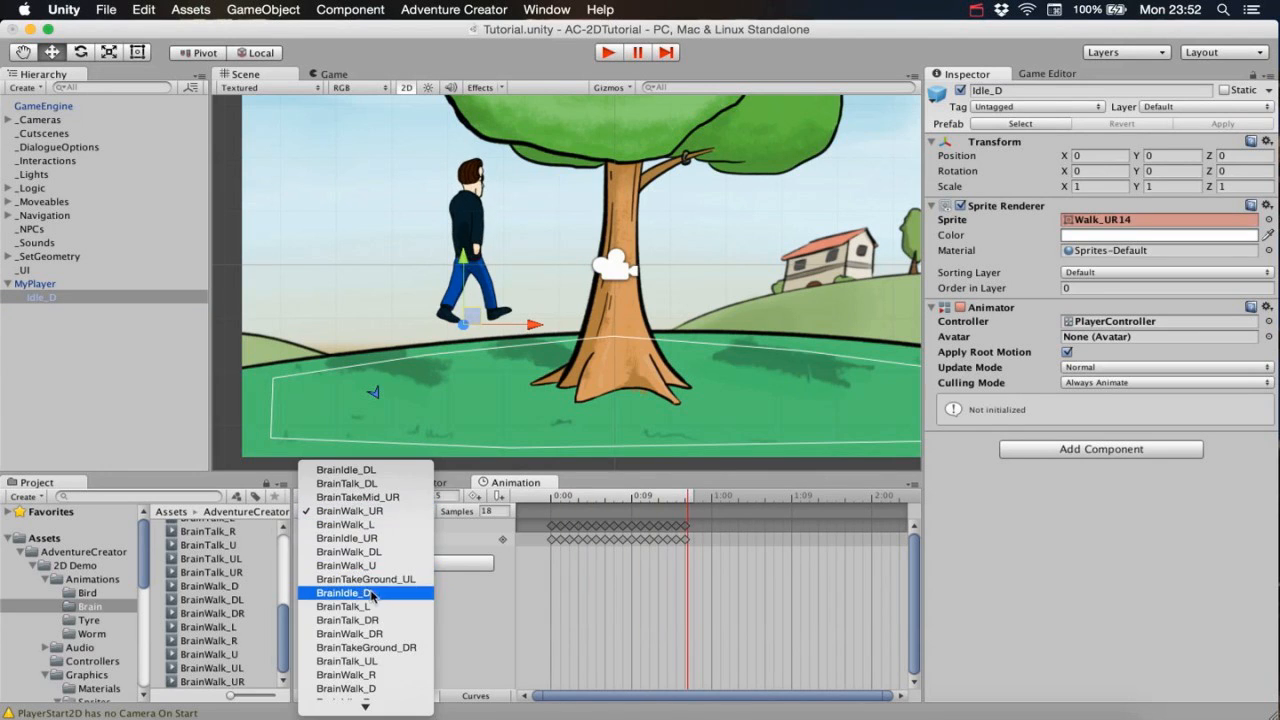
click(350, 593)
click(336, 511)
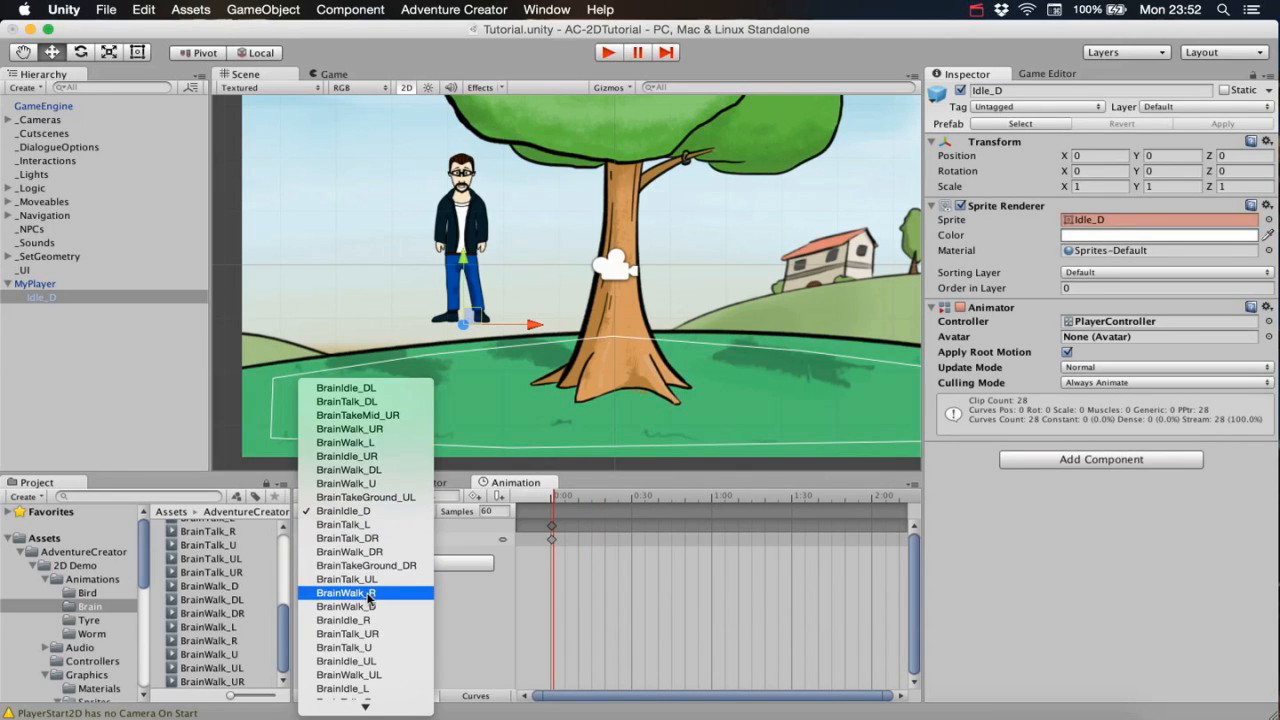
click(365, 578)
click(333, 496)
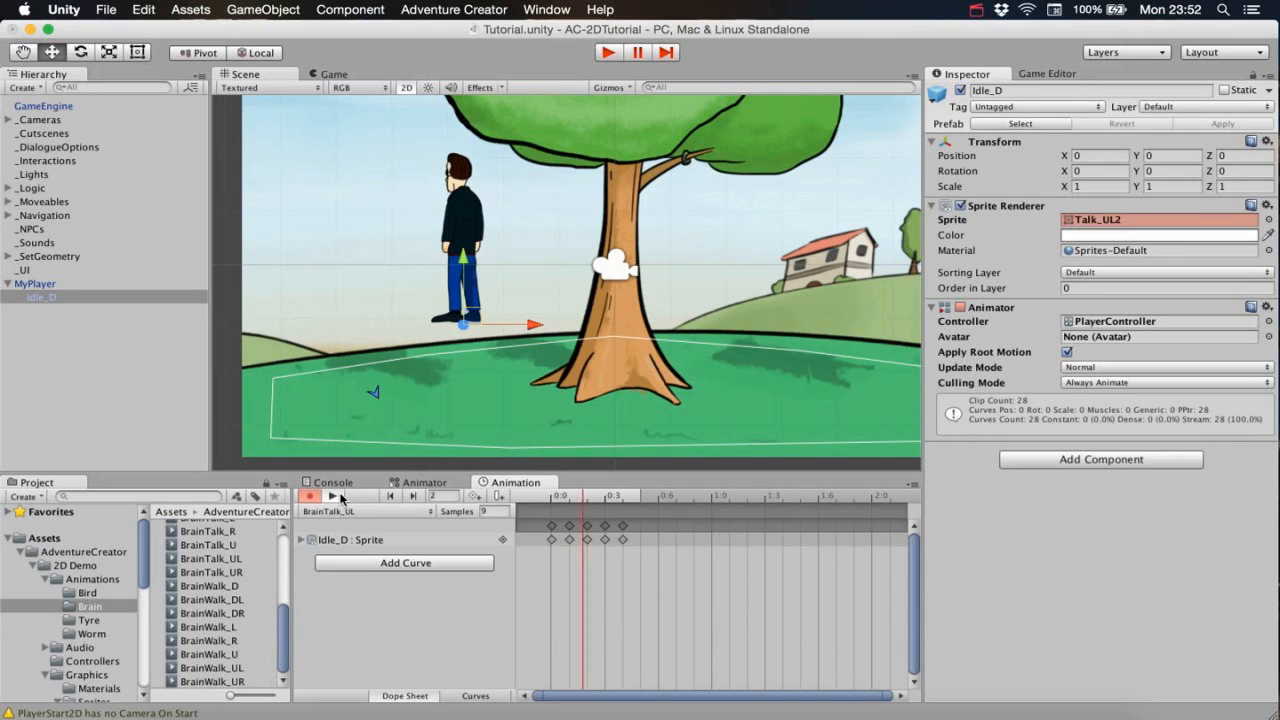
click(333, 496)
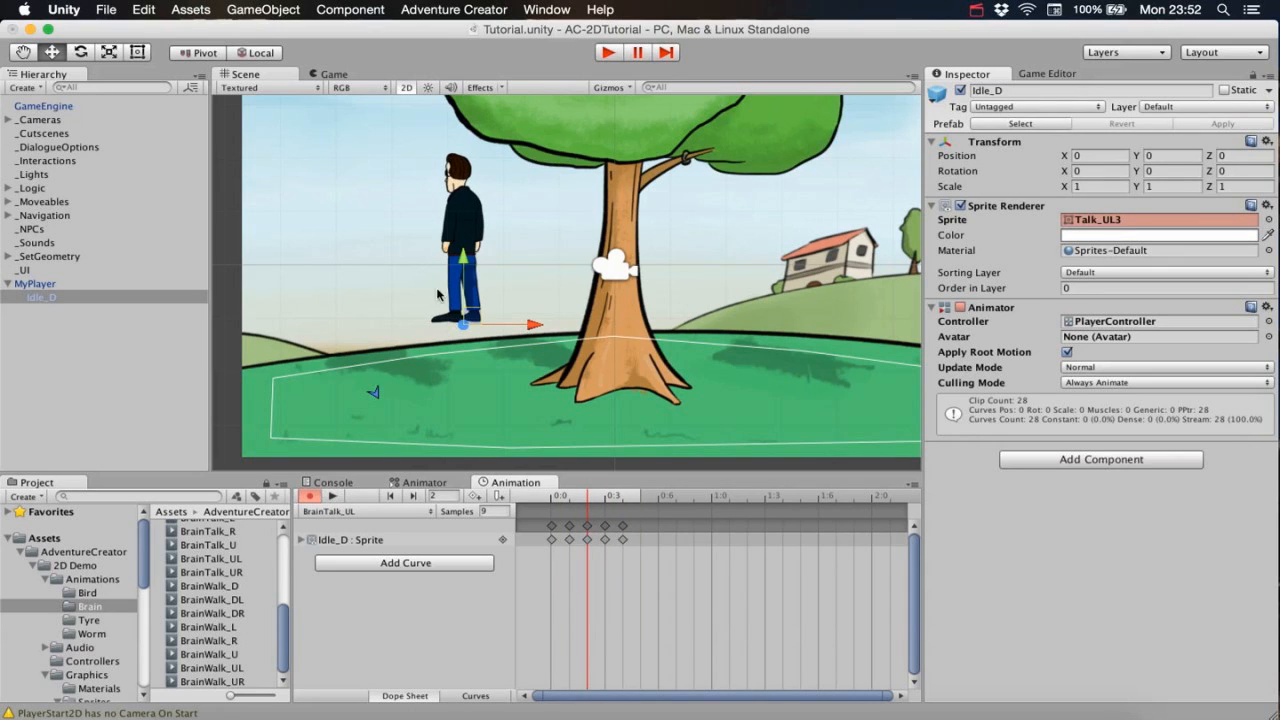
Set MyPlayer's idle, walk and talk animation names to BrainIdle, BrainWalk and BrainTalk, and clear the run name.
click(50, 285)
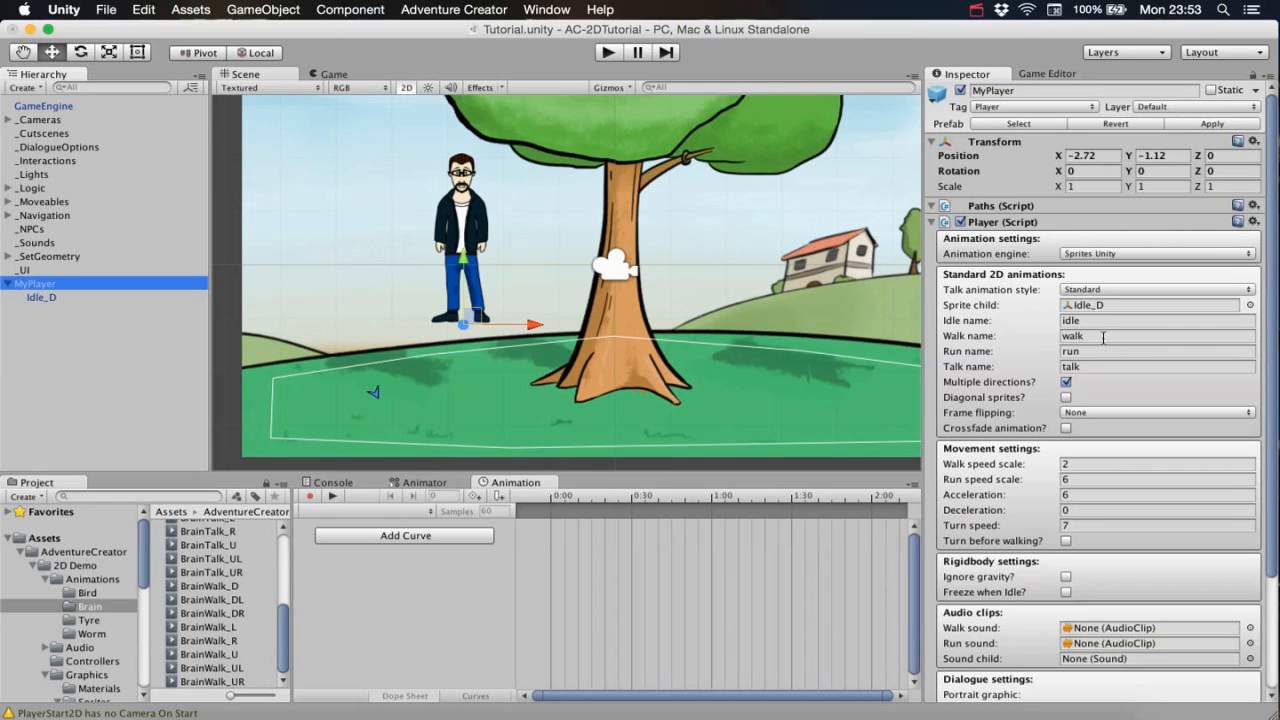
drag(286, 638, 283, 552)
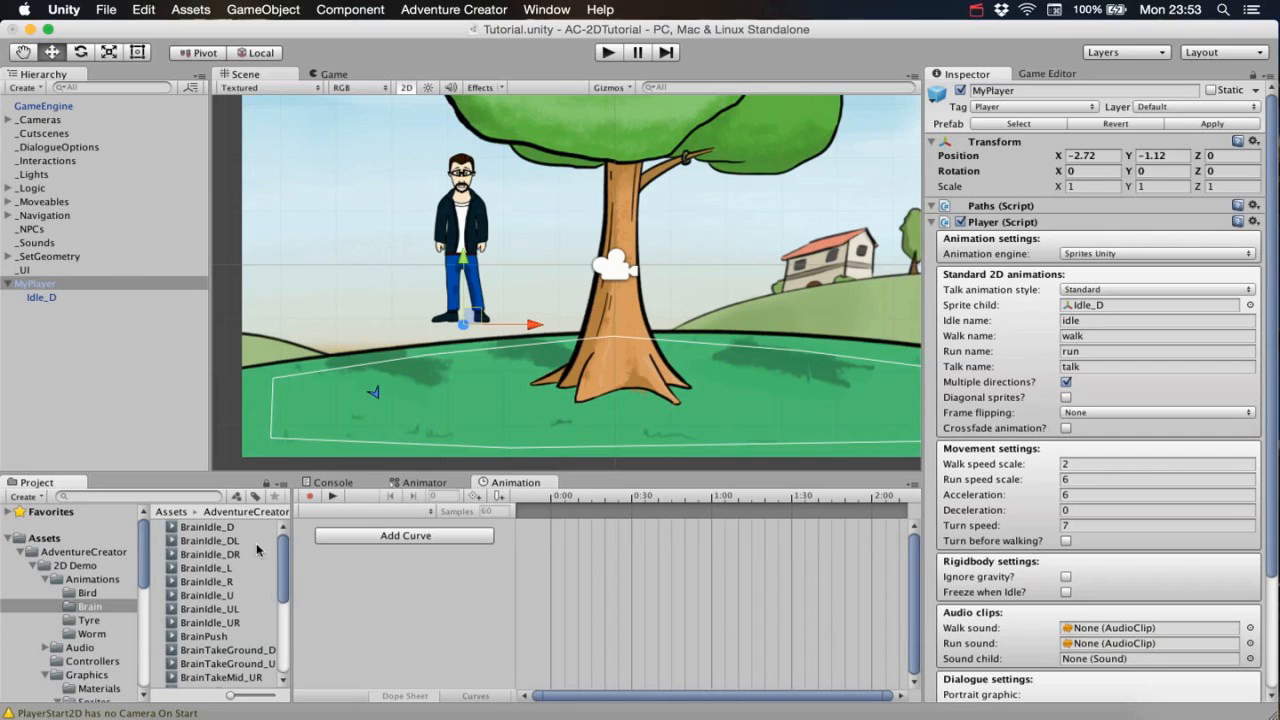
click(1093, 318)
text(BrainI)
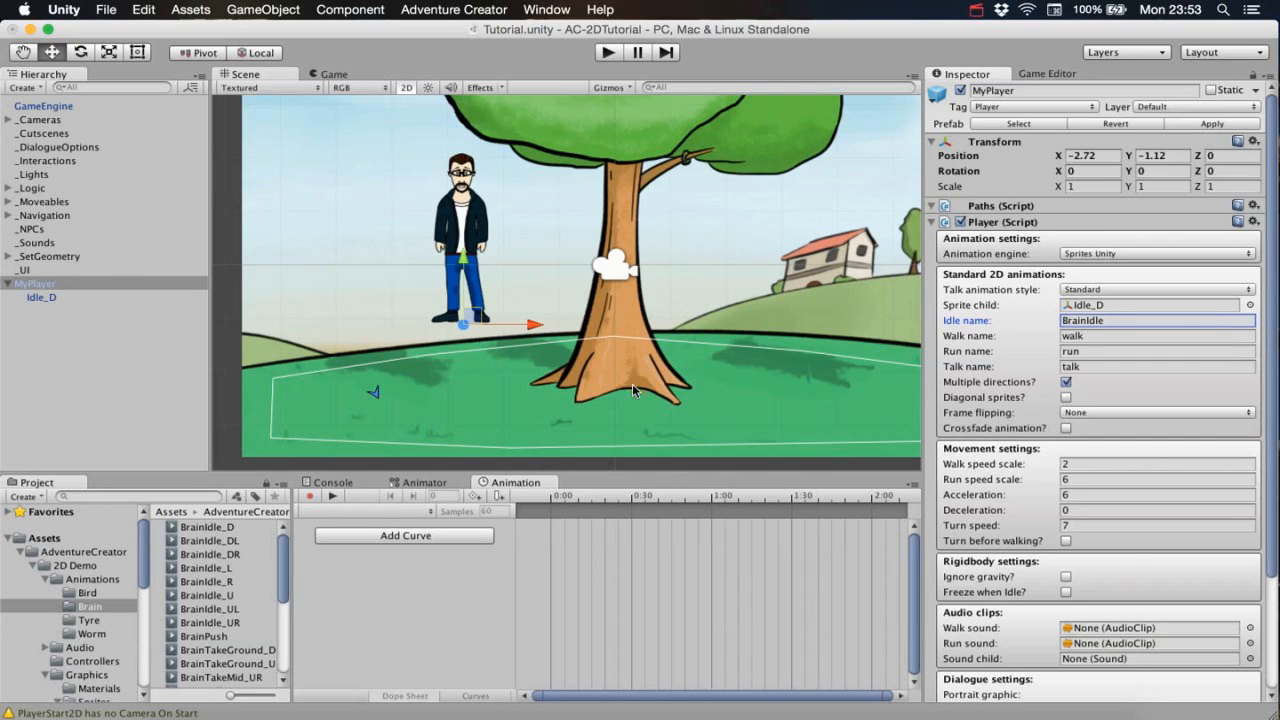
key(Tab)
text(BrainW)
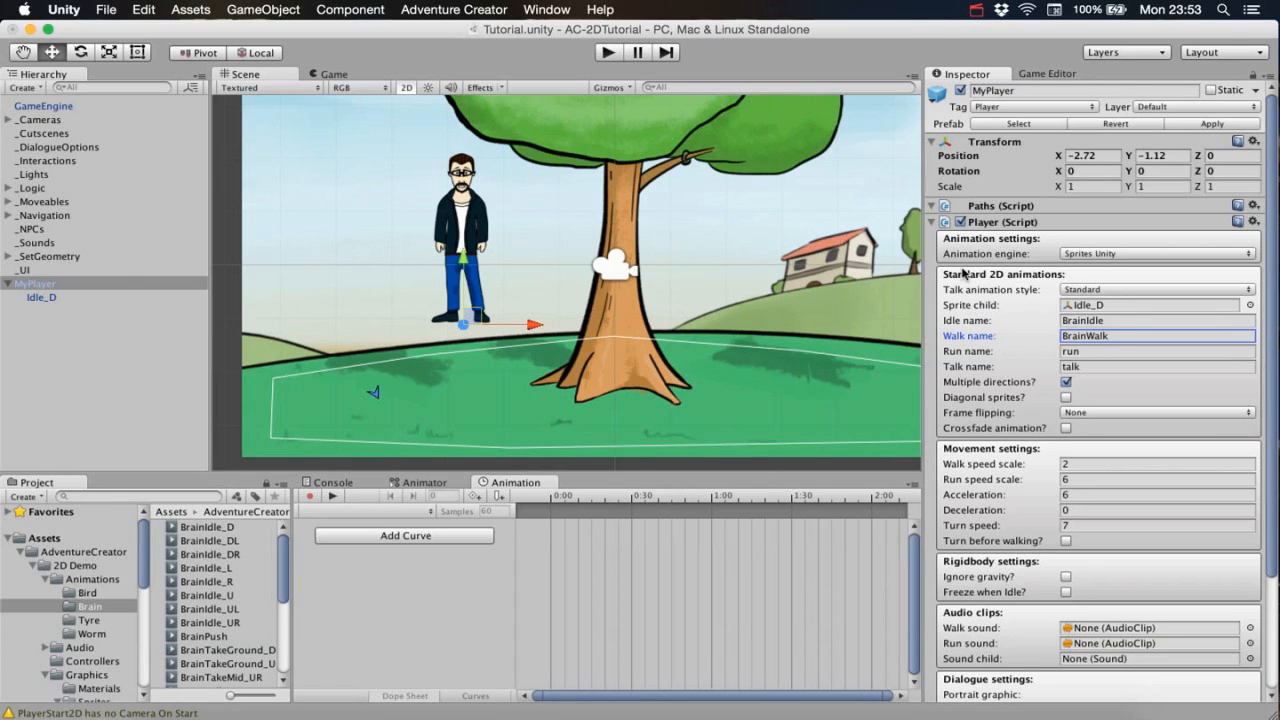
key(Tab)
key(BackSpace)
key(Tab)
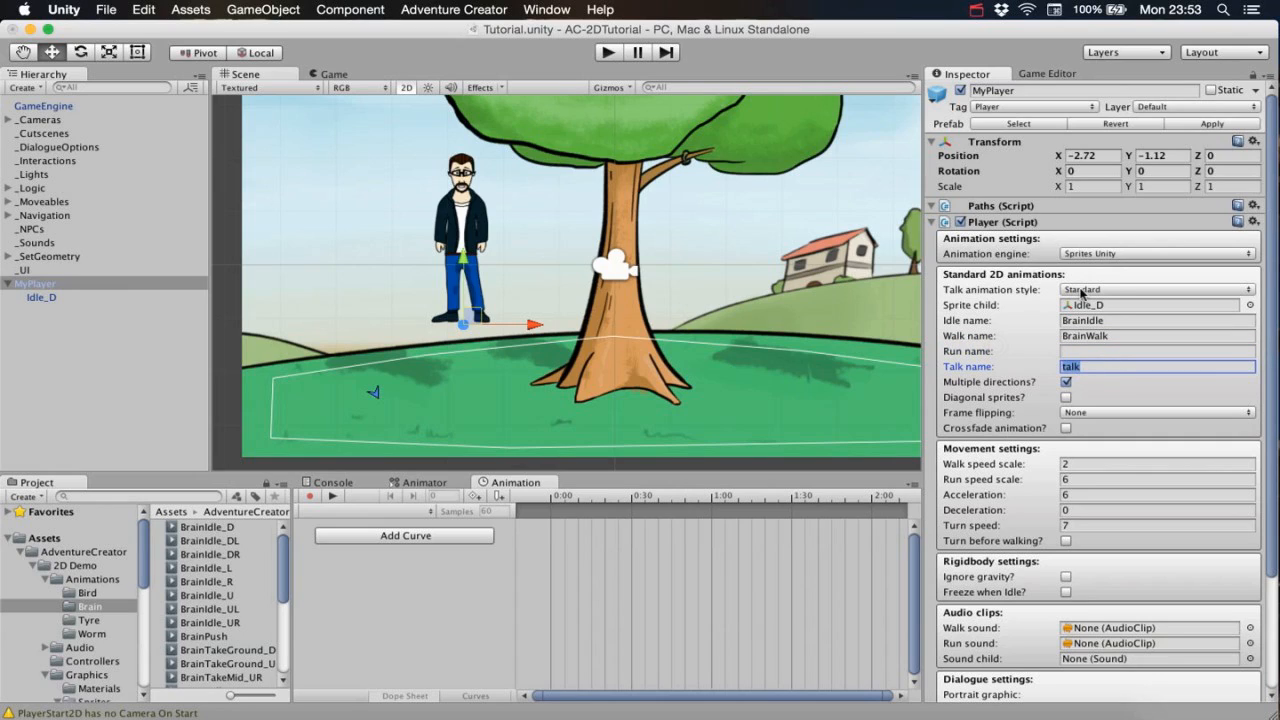
text(BrainT)
Enable diagonal sprites for MyPlayer and apply the changes to its prefab.
click(1066, 397)
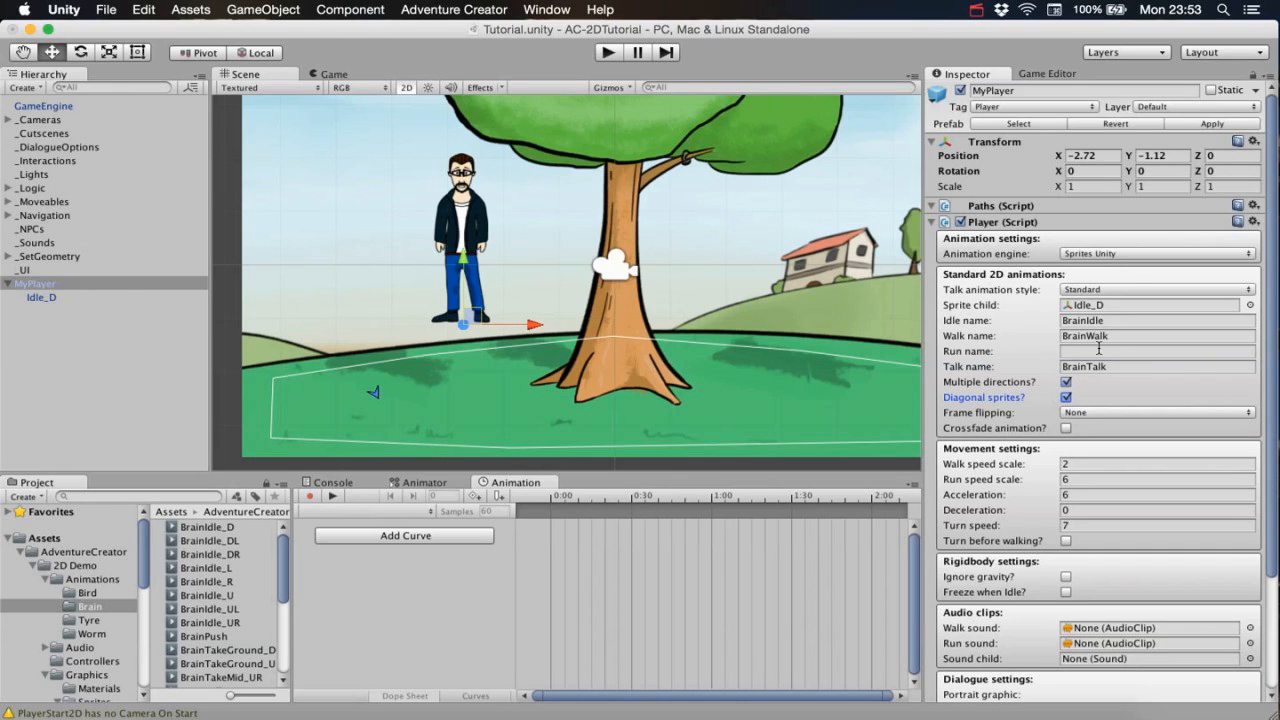
click(1203, 123)
Play-test the scene by walking MyPlayer to several spots on the grass in different directions.
click(610, 52)
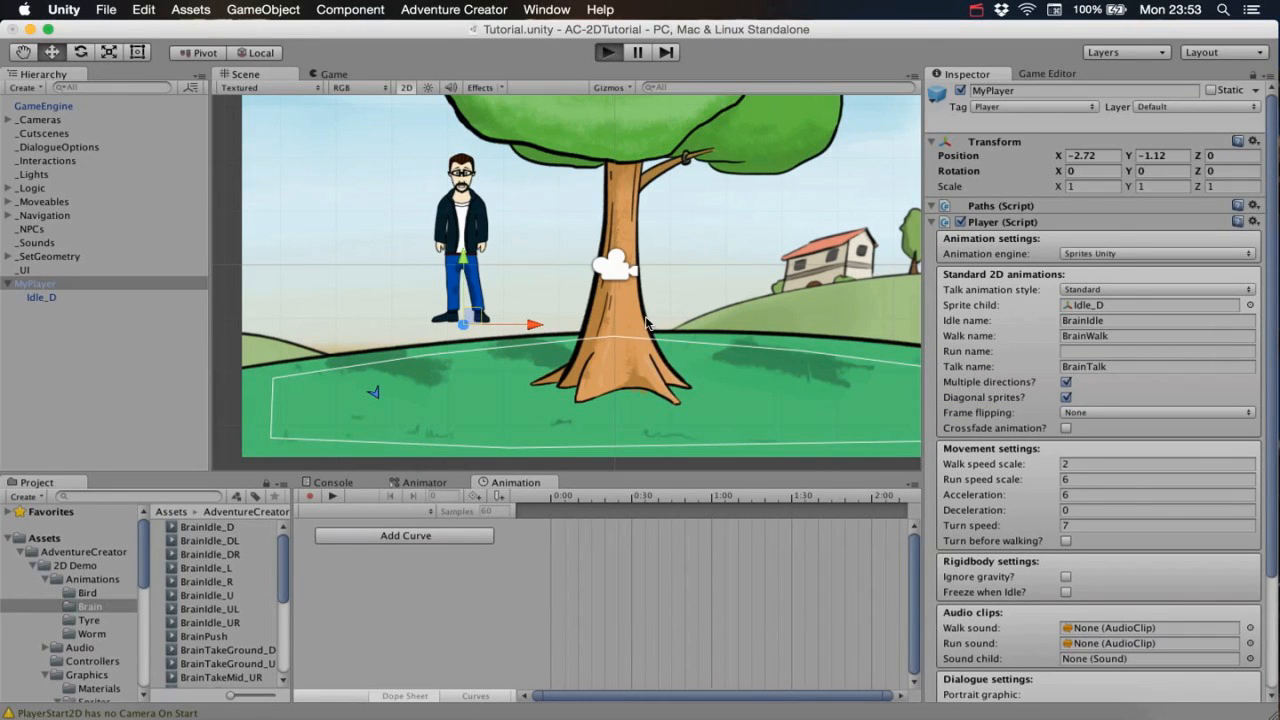
click(391, 434)
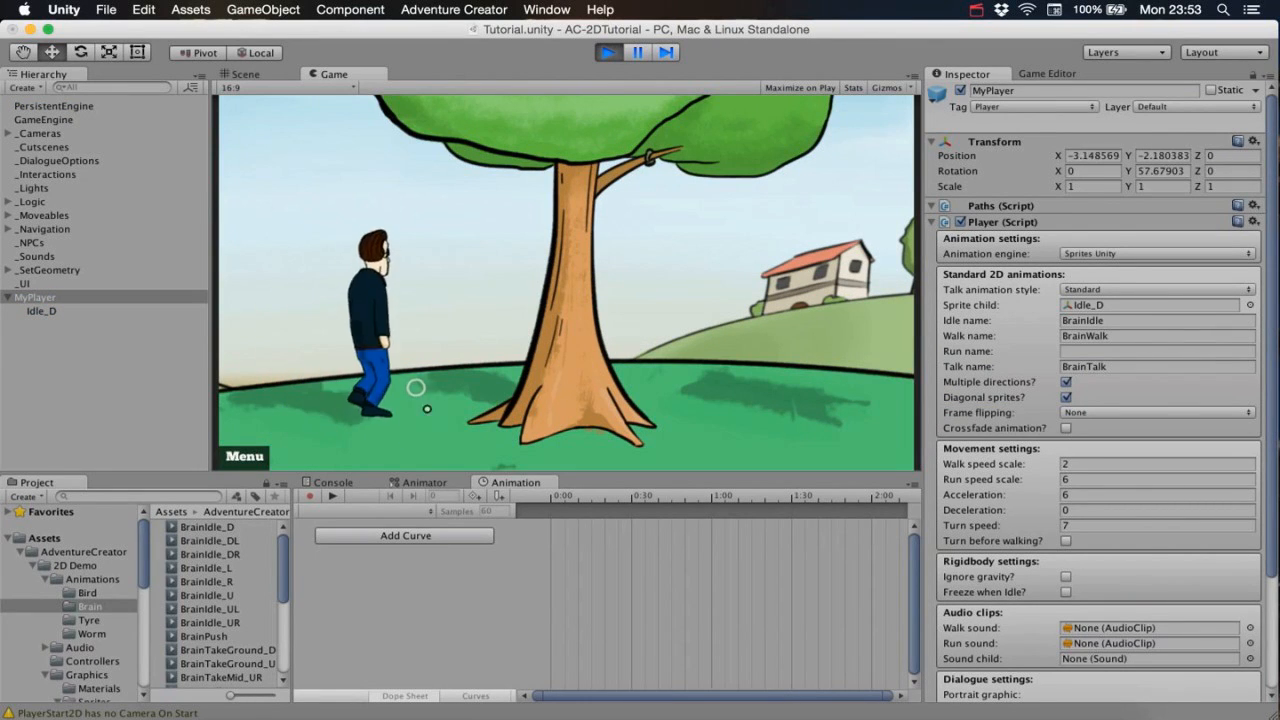
click(369, 449)
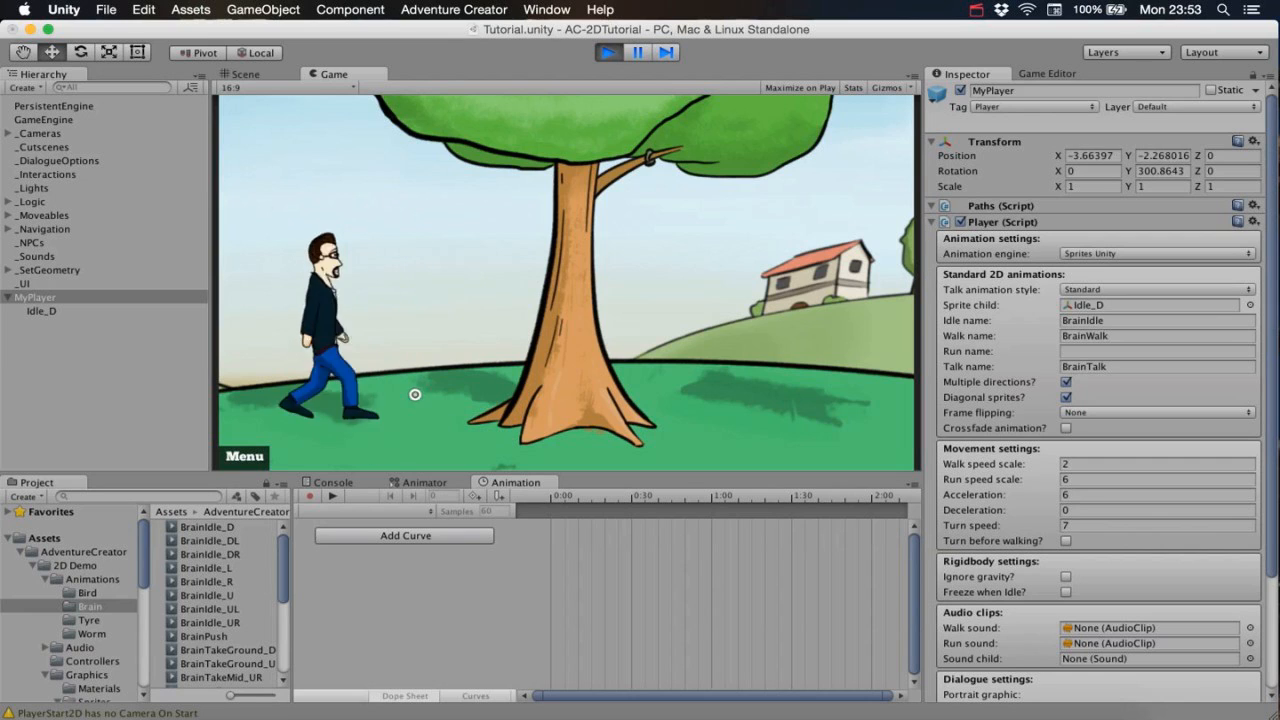
click(255, 435)
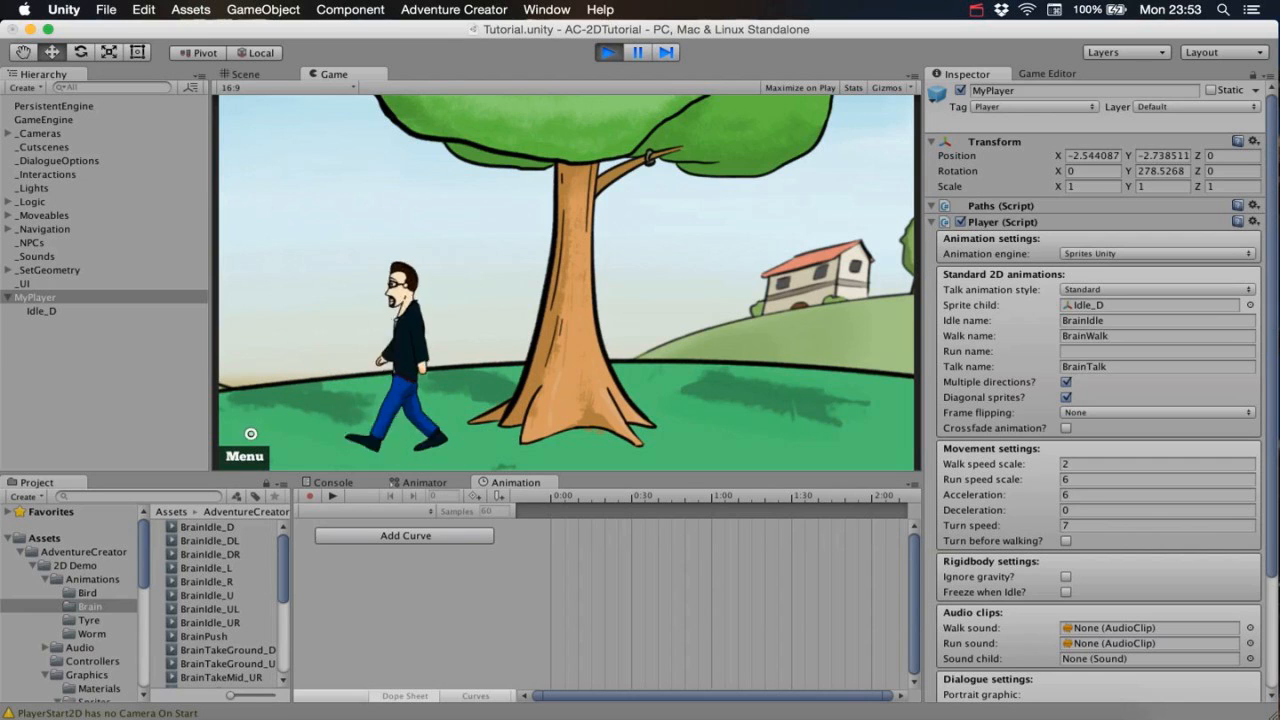
click(420, 420)
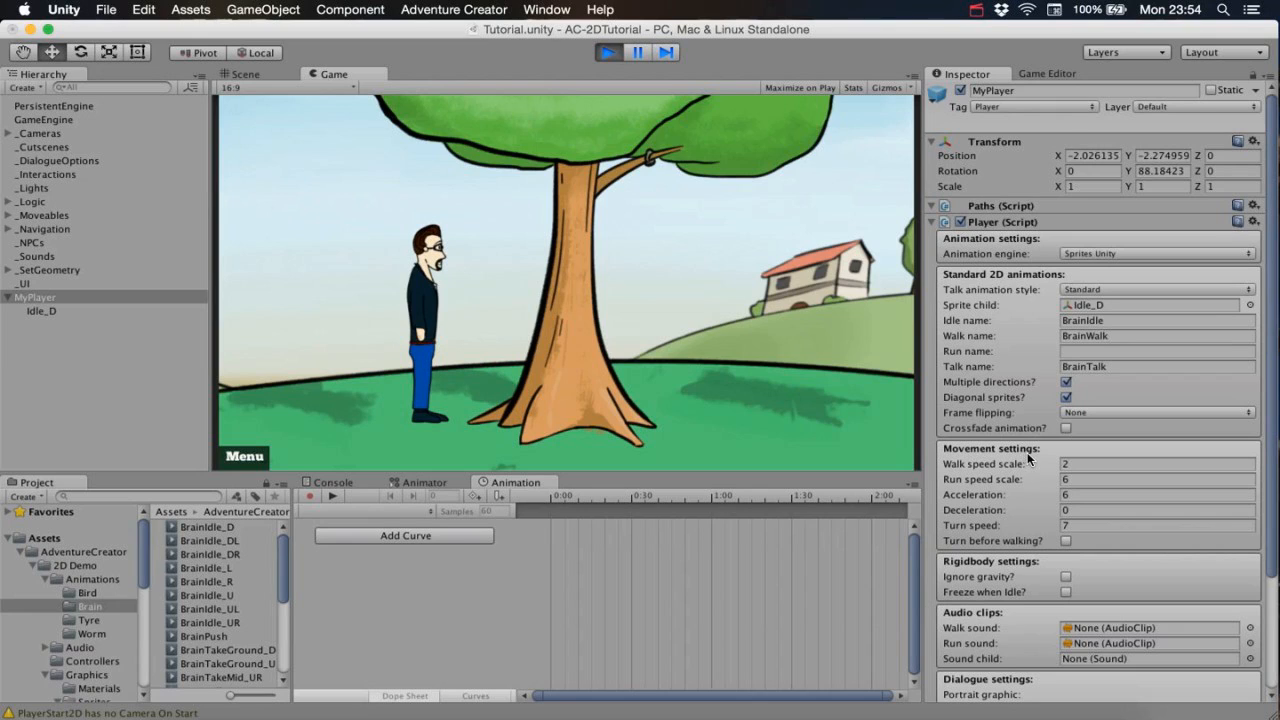
Try walk speed scales of 3 and 3.2 on the running player, walking him after each change, and stop the game.
click(1077, 462)
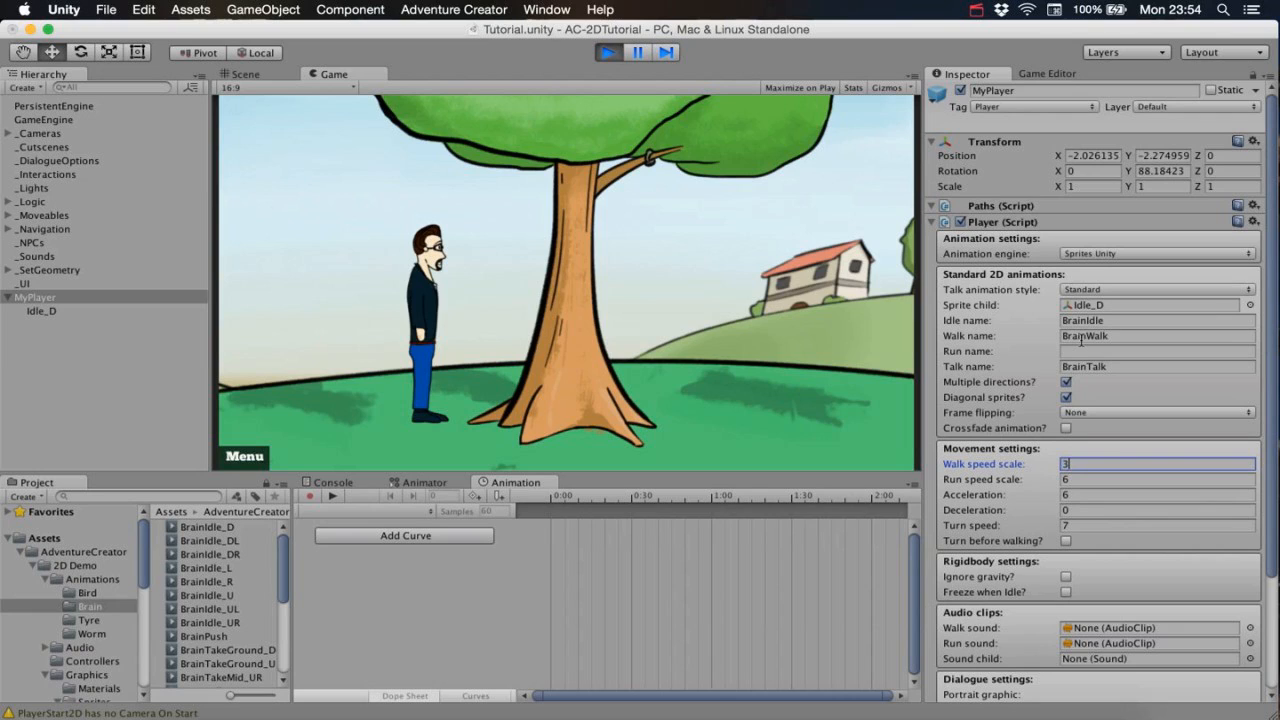
click(320, 425)
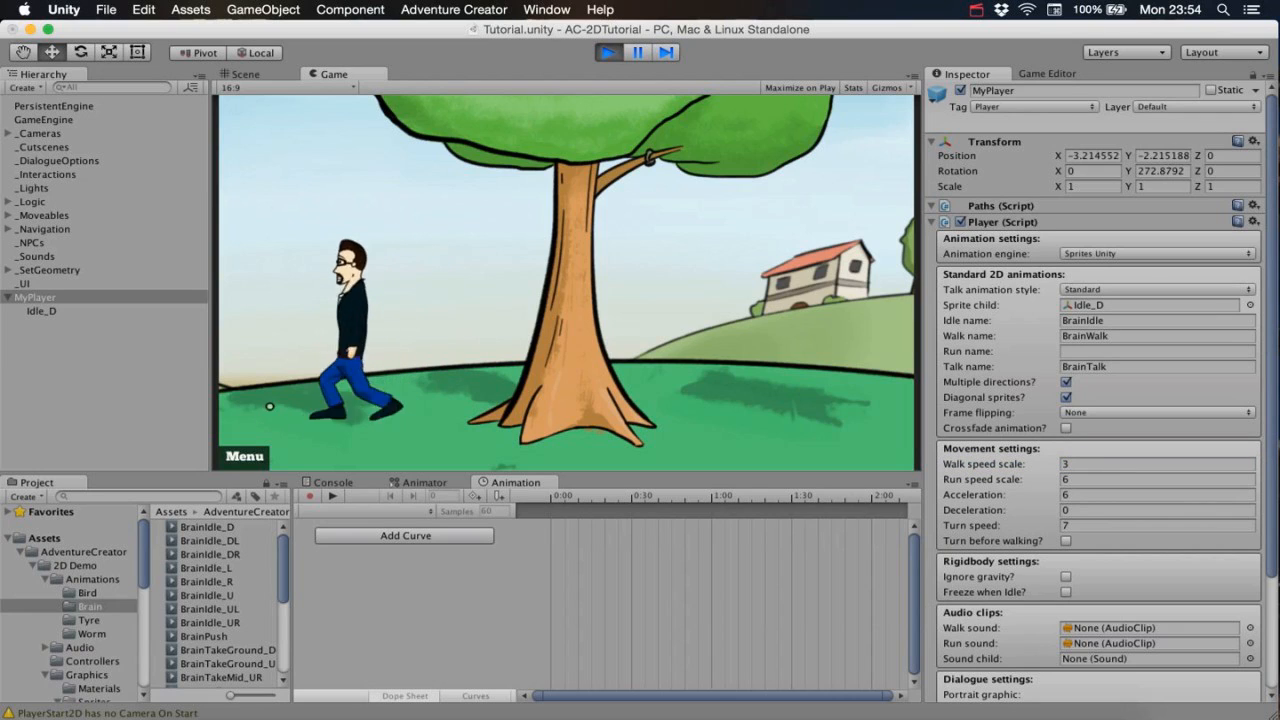
click(1085, 464)
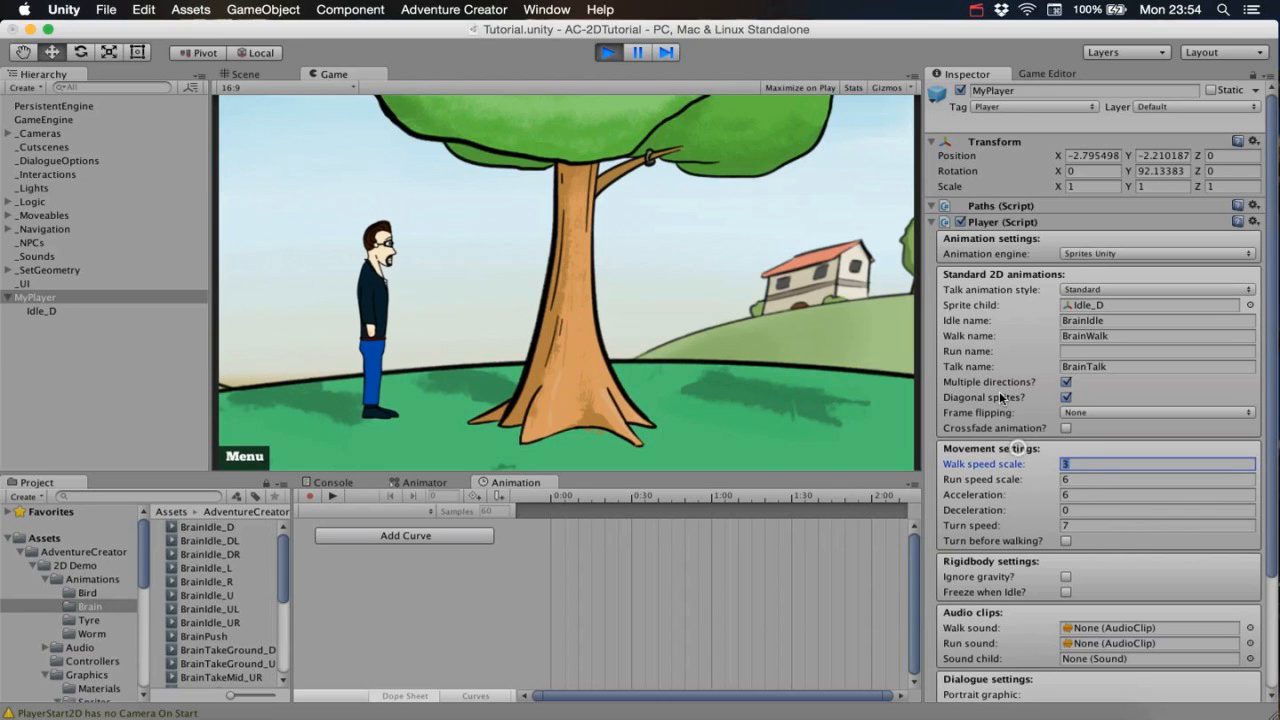
text(3.2)
click(309, 444)
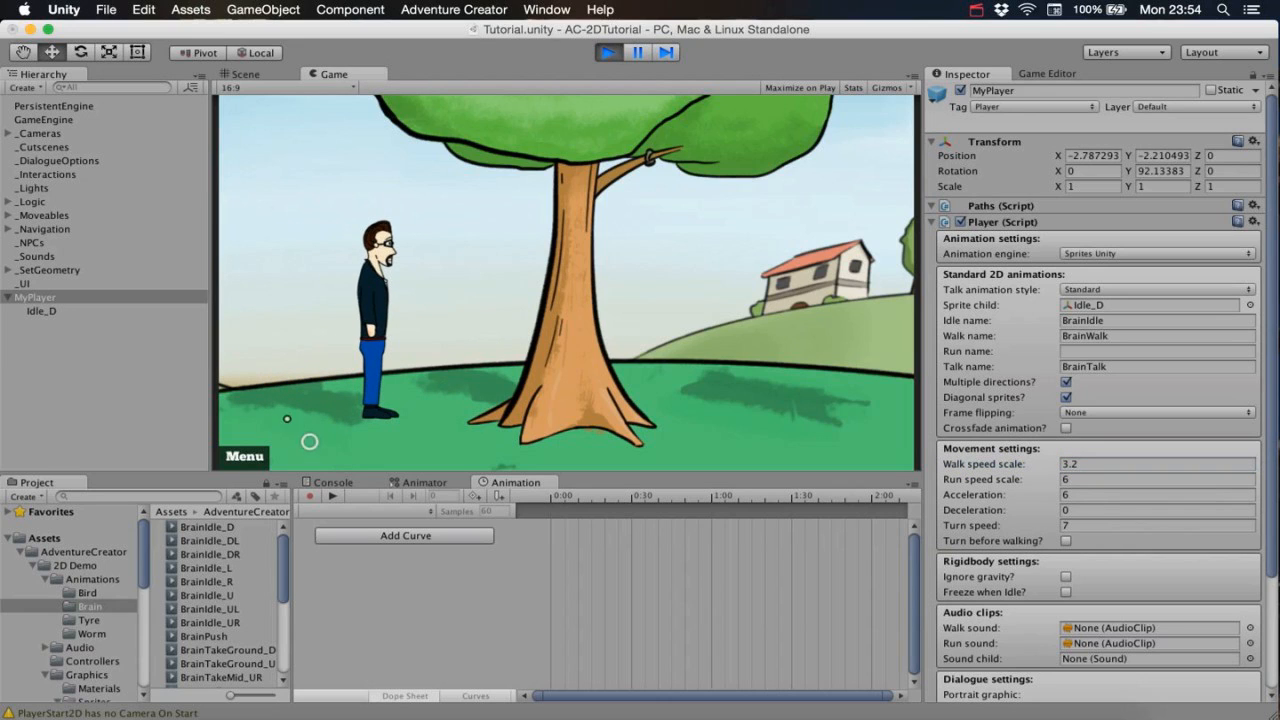
click(431, 446)
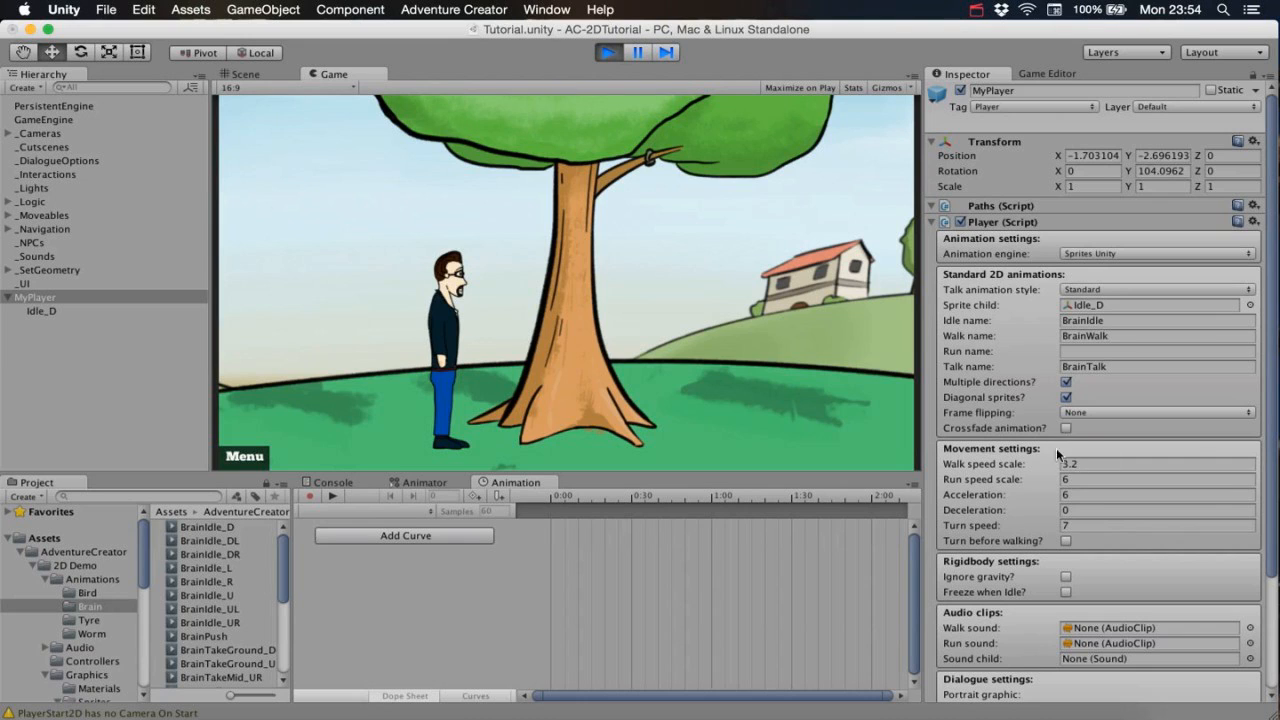
click(607, 52)
Set MyPlayer's walk speed scale to 3.2 outside play mode and apply the change to its prefab.
click(1072, 463)
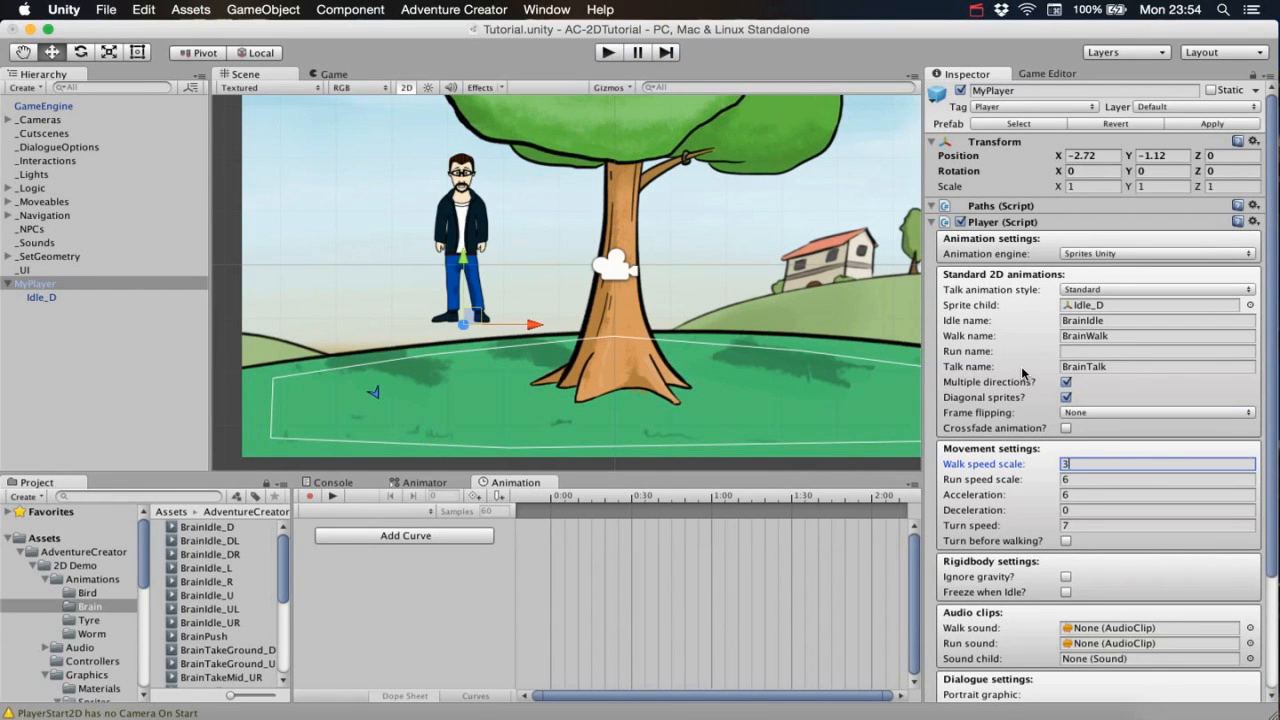
click(1183, 122)
Run the game again and walk the player past the tree to the far side of the park.
click(601, 58)
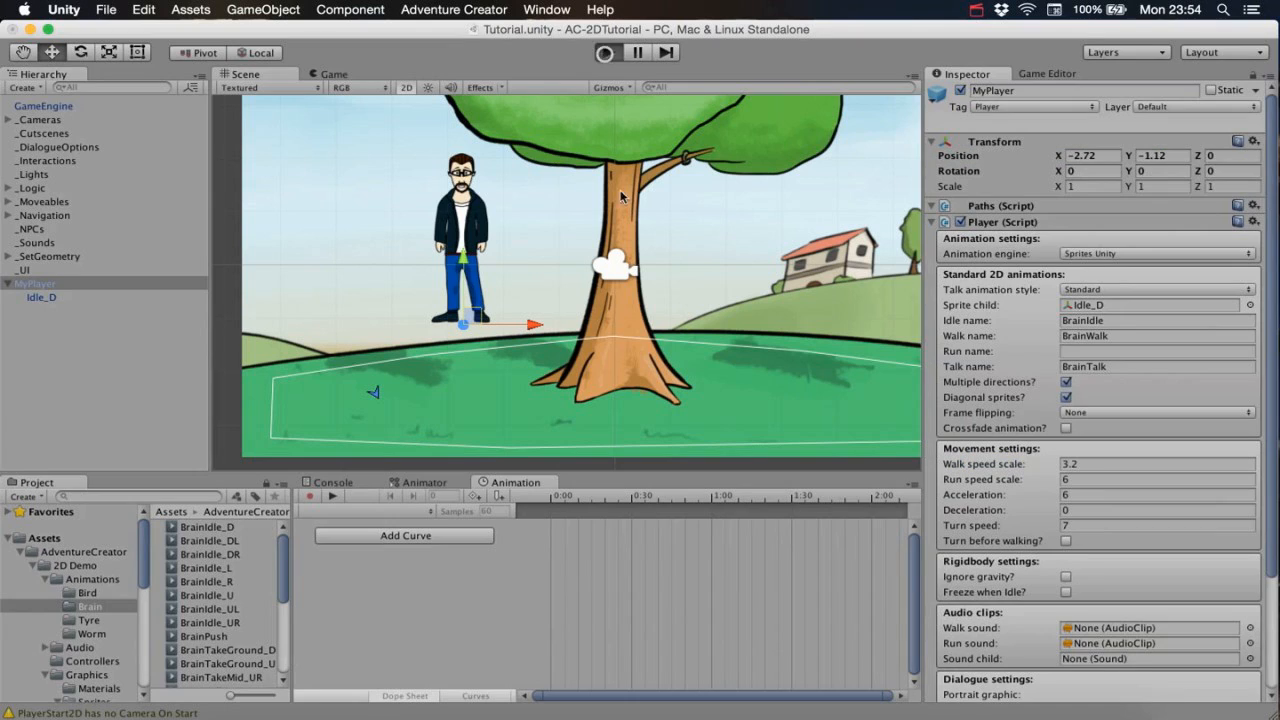
click(384, 450)
click(434, 452)
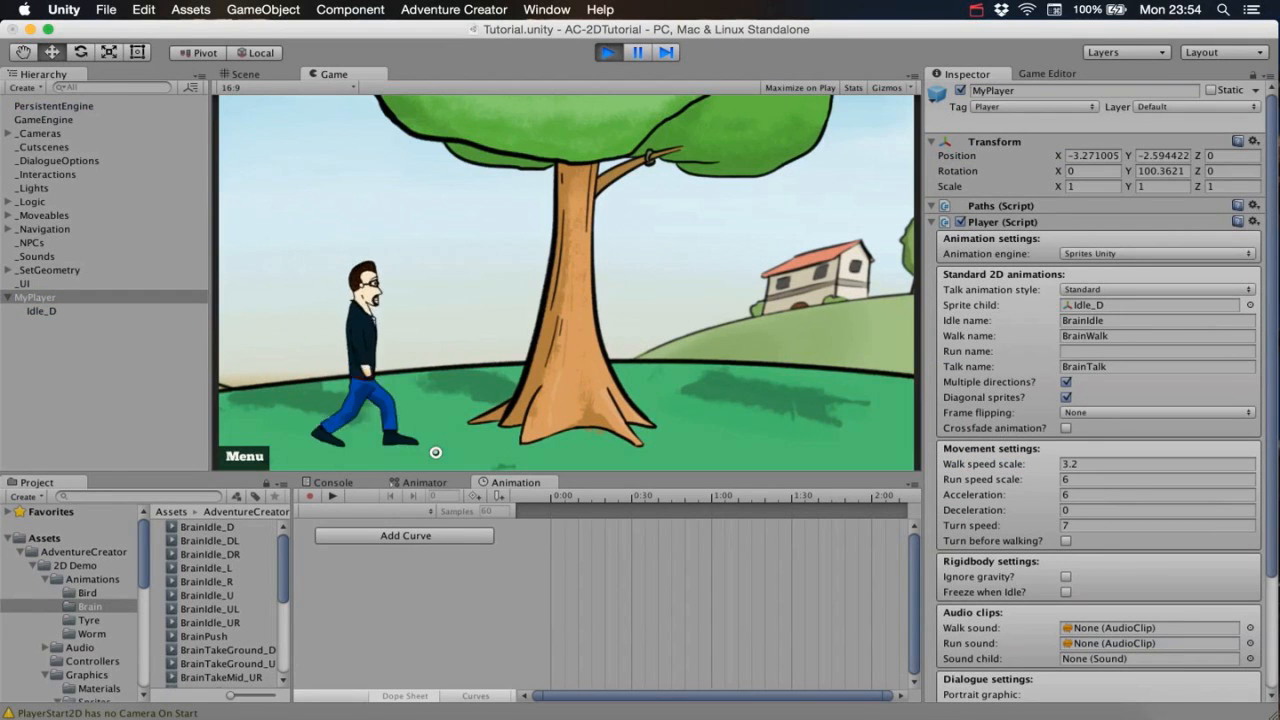
click(557, 457)
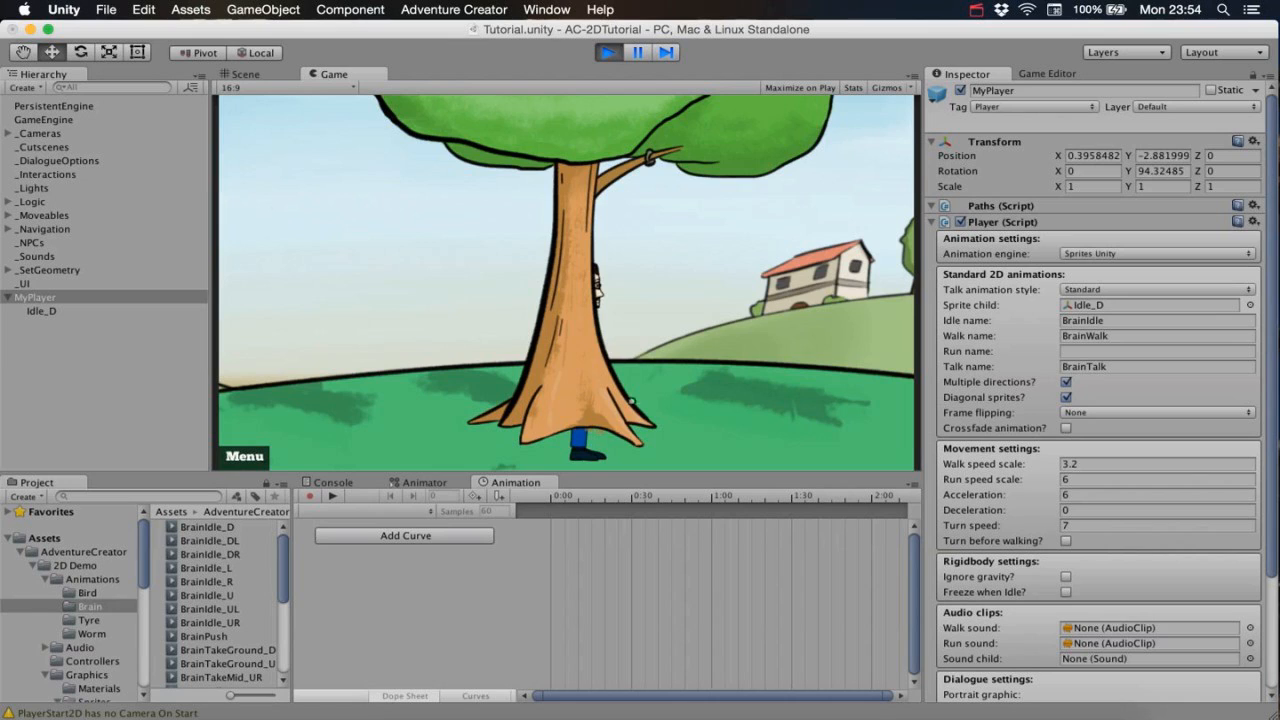
click(710, 412)
click(750, 427)
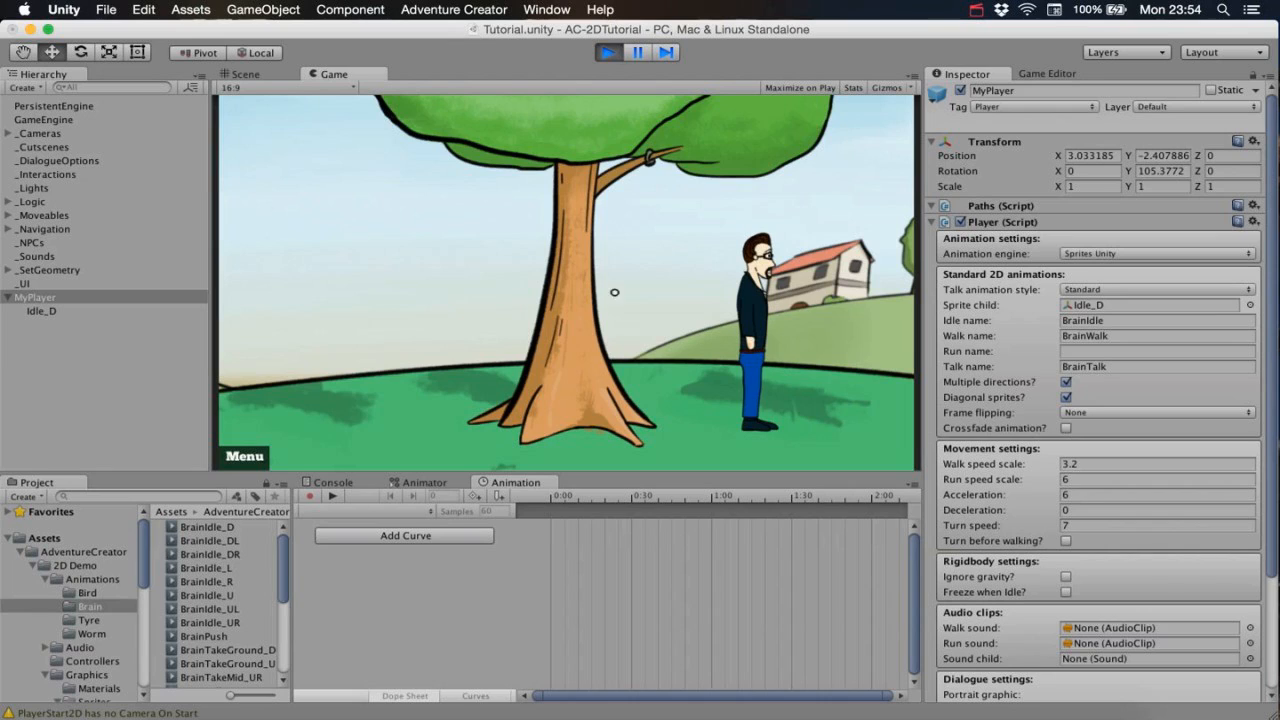
Compare the Order in Layer of ParkTree and the player's Idle_D sprite, walk the player once more, and stop the game.
click(7, 270)
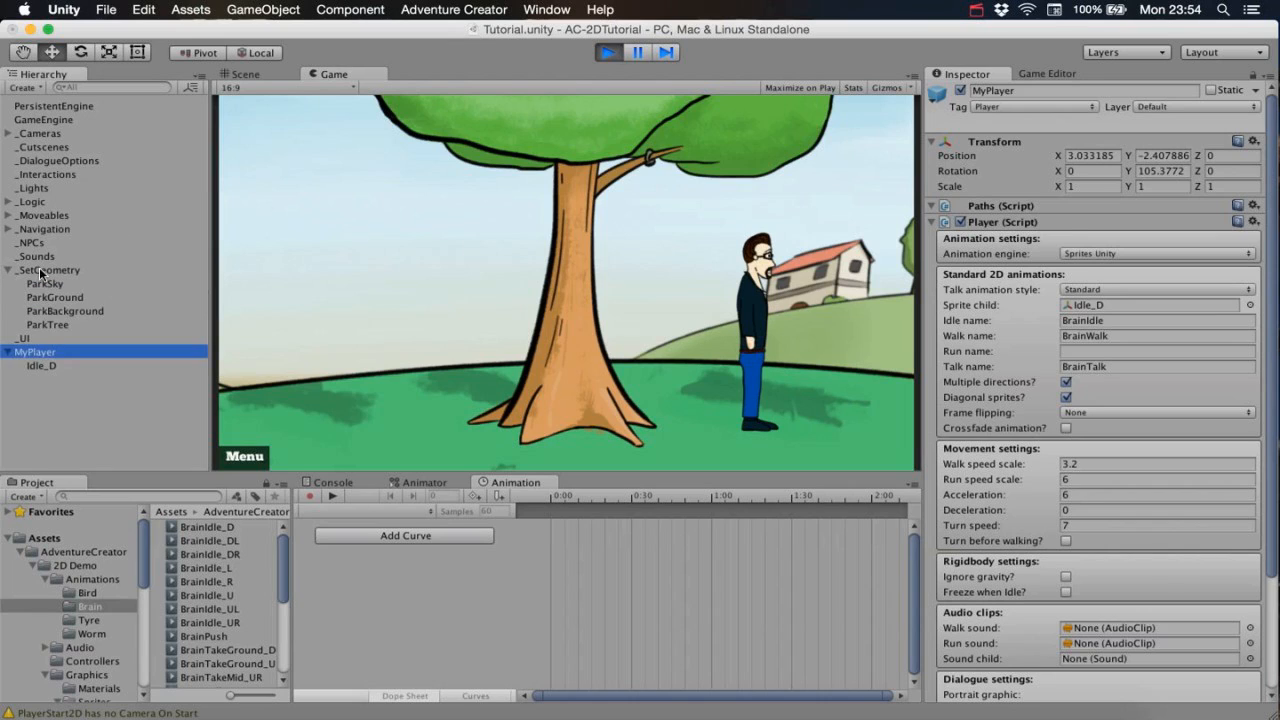
click(58, 326)
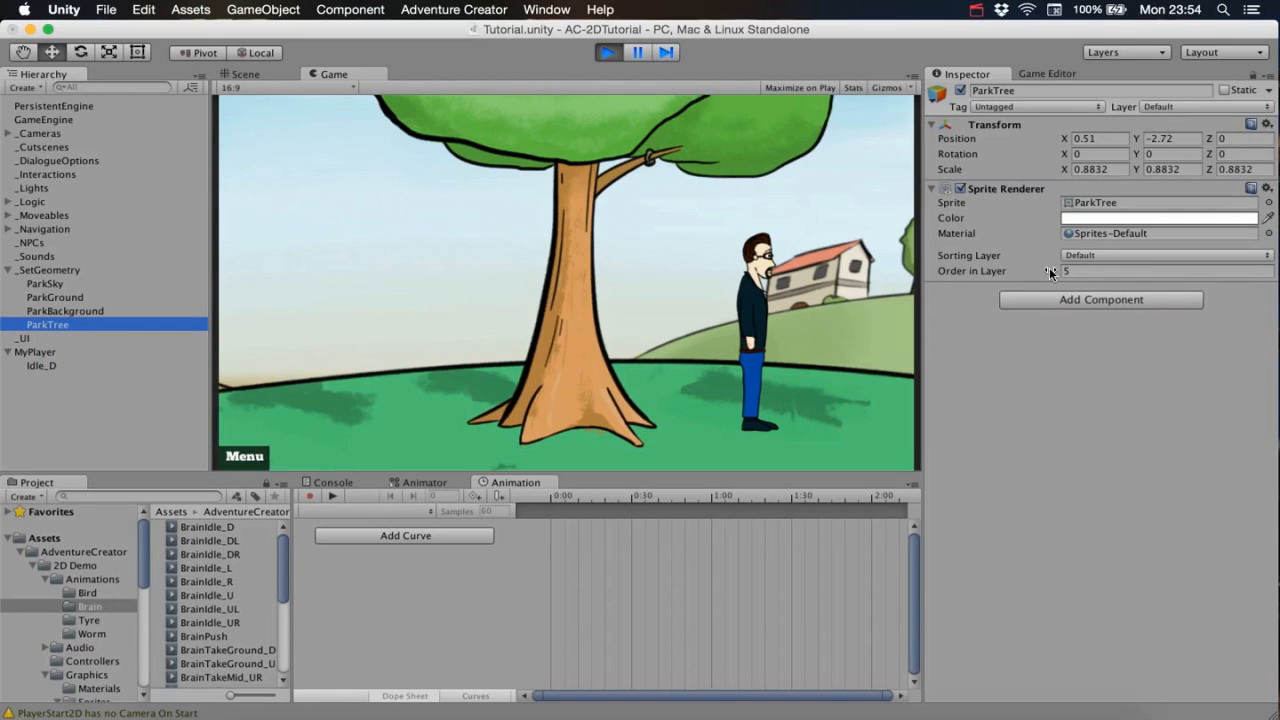
click(73, 366)
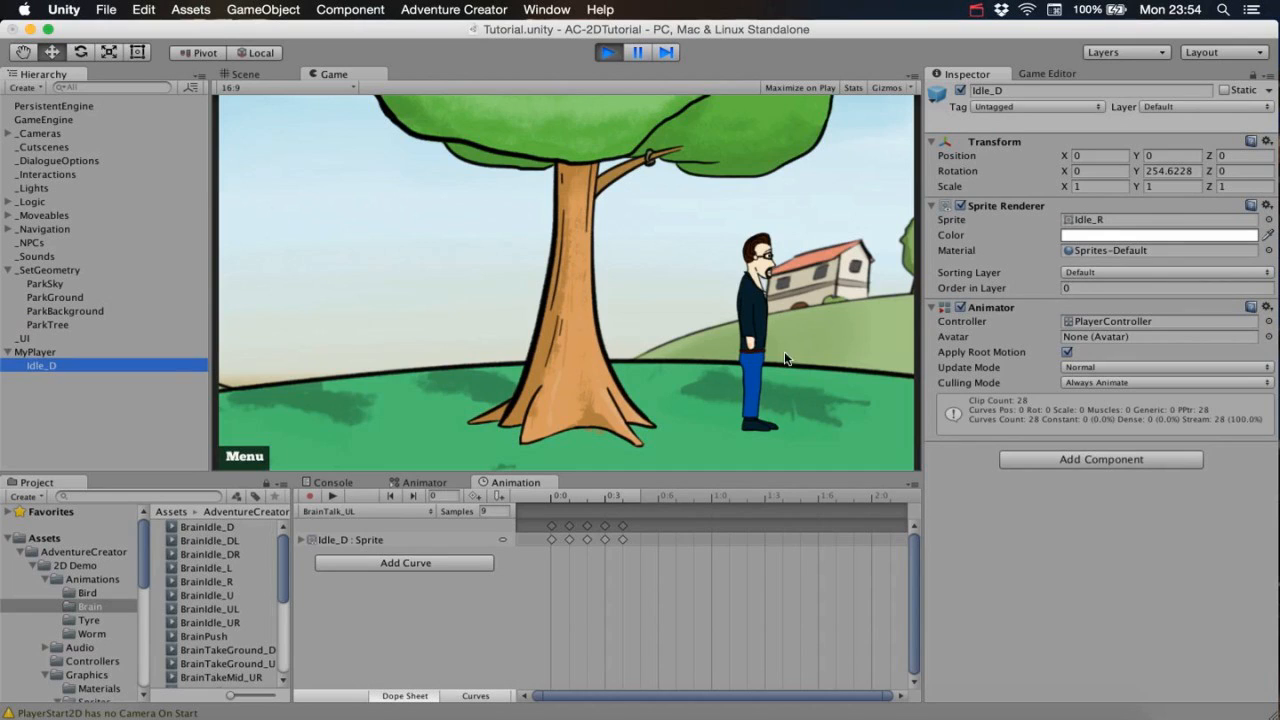
click(683, 387)
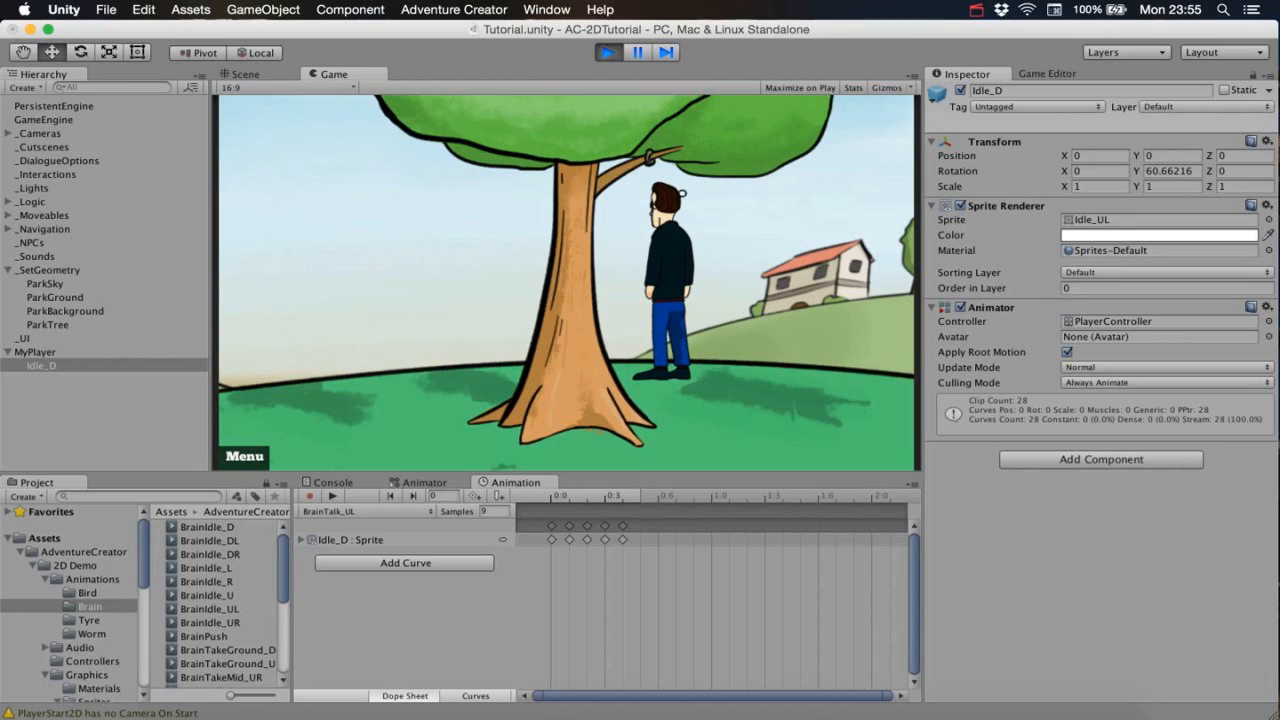
click(617, 52)
Create a default sorting map for the scene in the Scene manager and select it in the Hierarchy.
click(1024, 73)
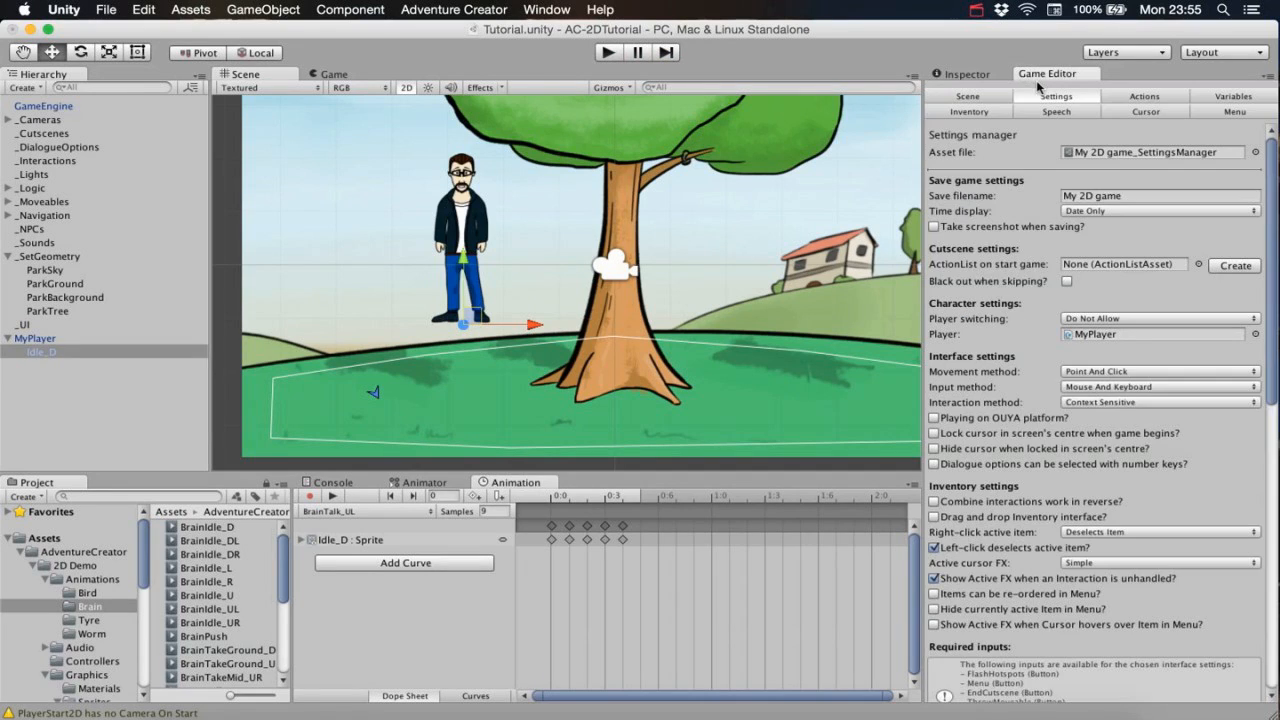
click(997, 95)
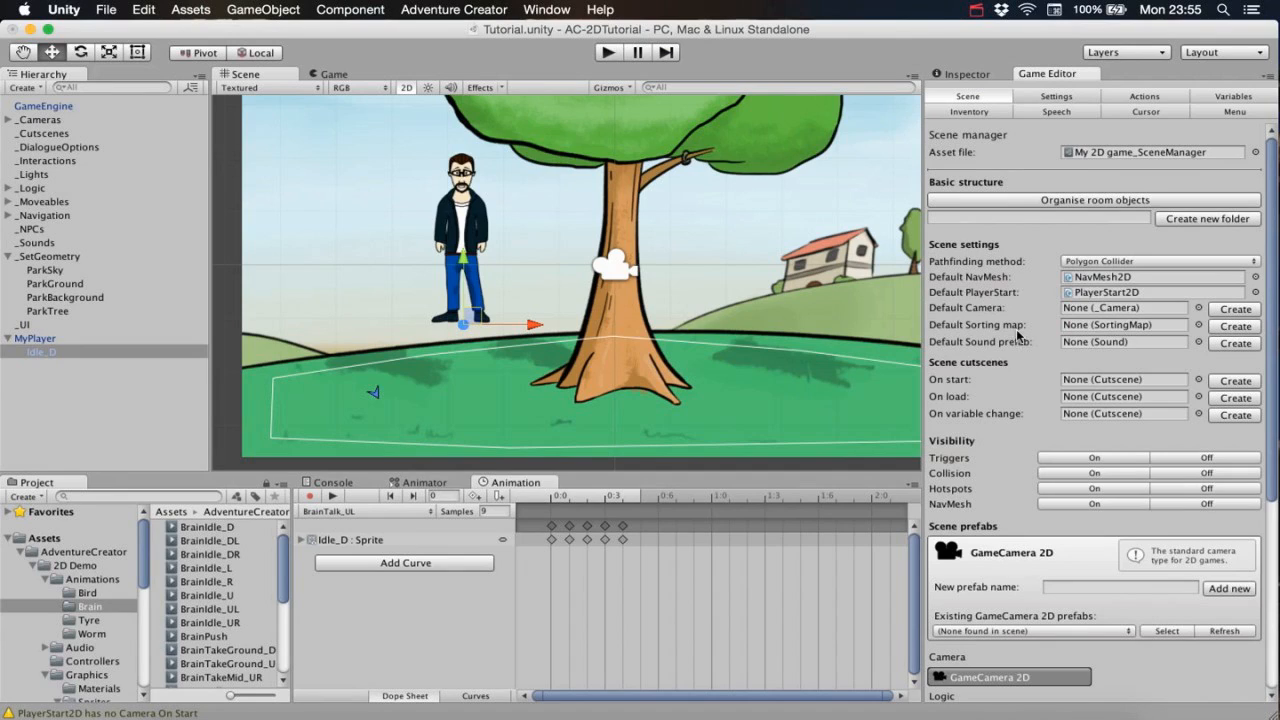
click(1216, 327)
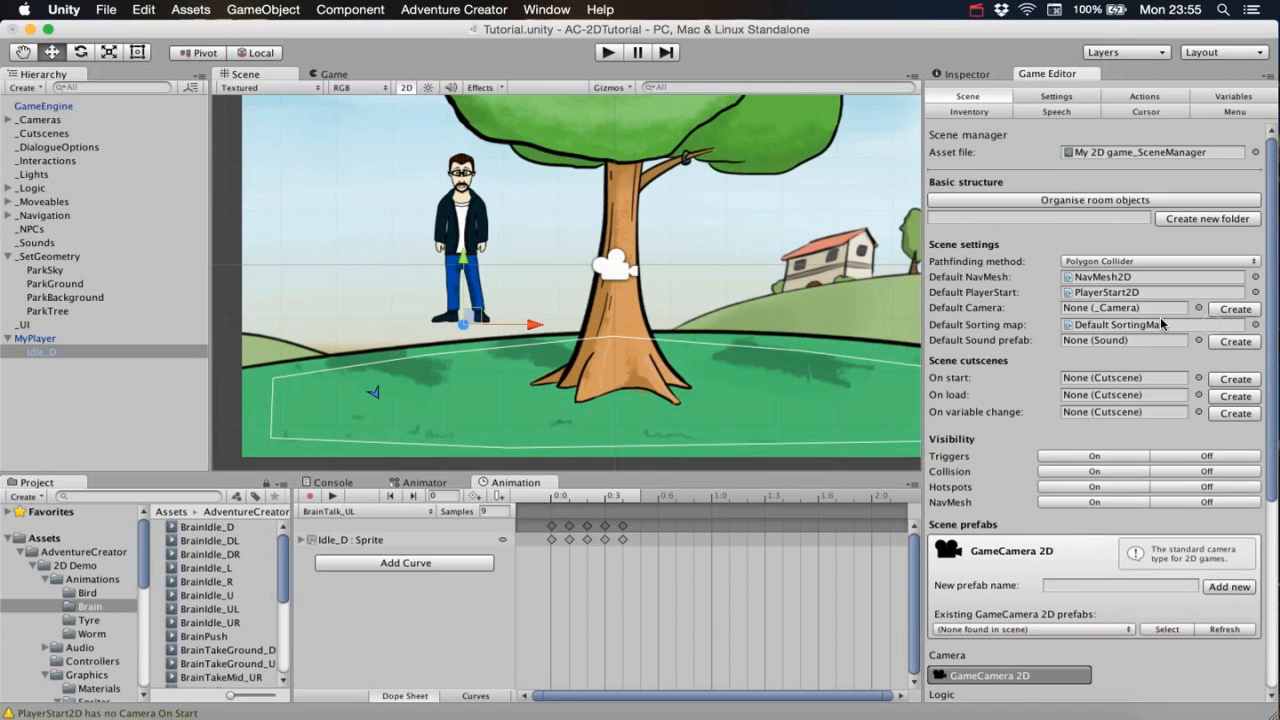
click(1118, 326)
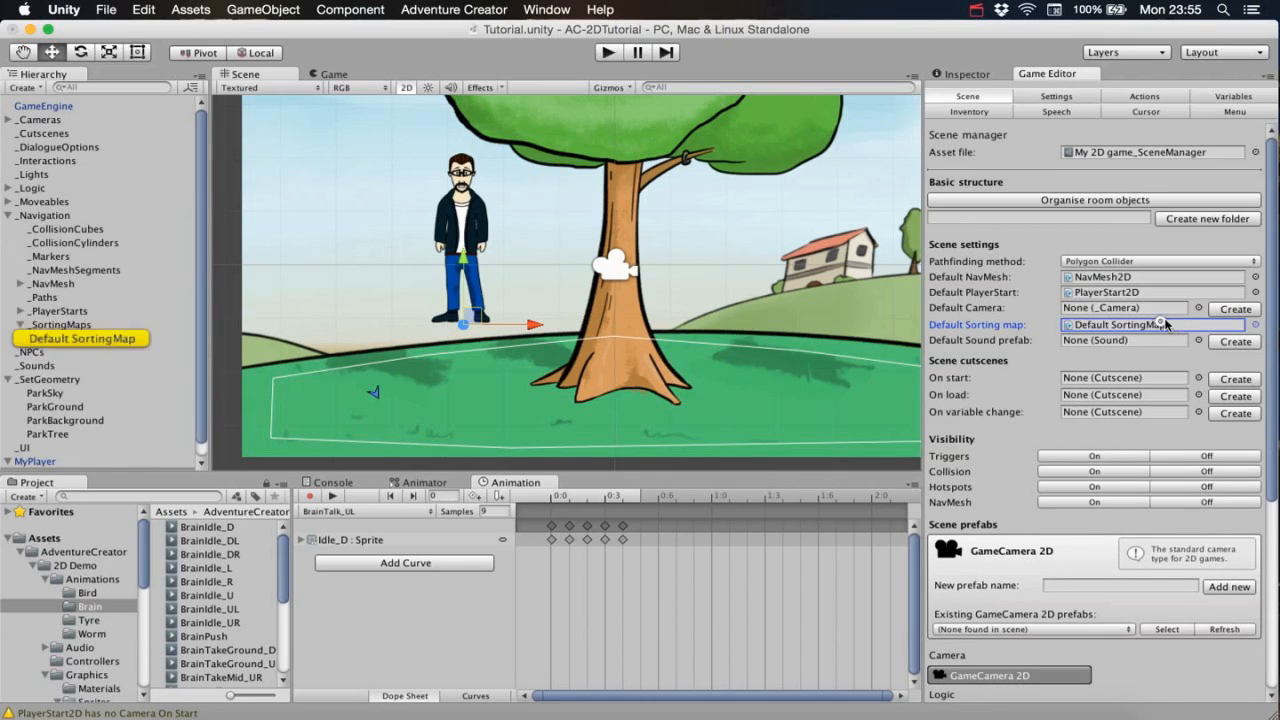
click(116, 338)
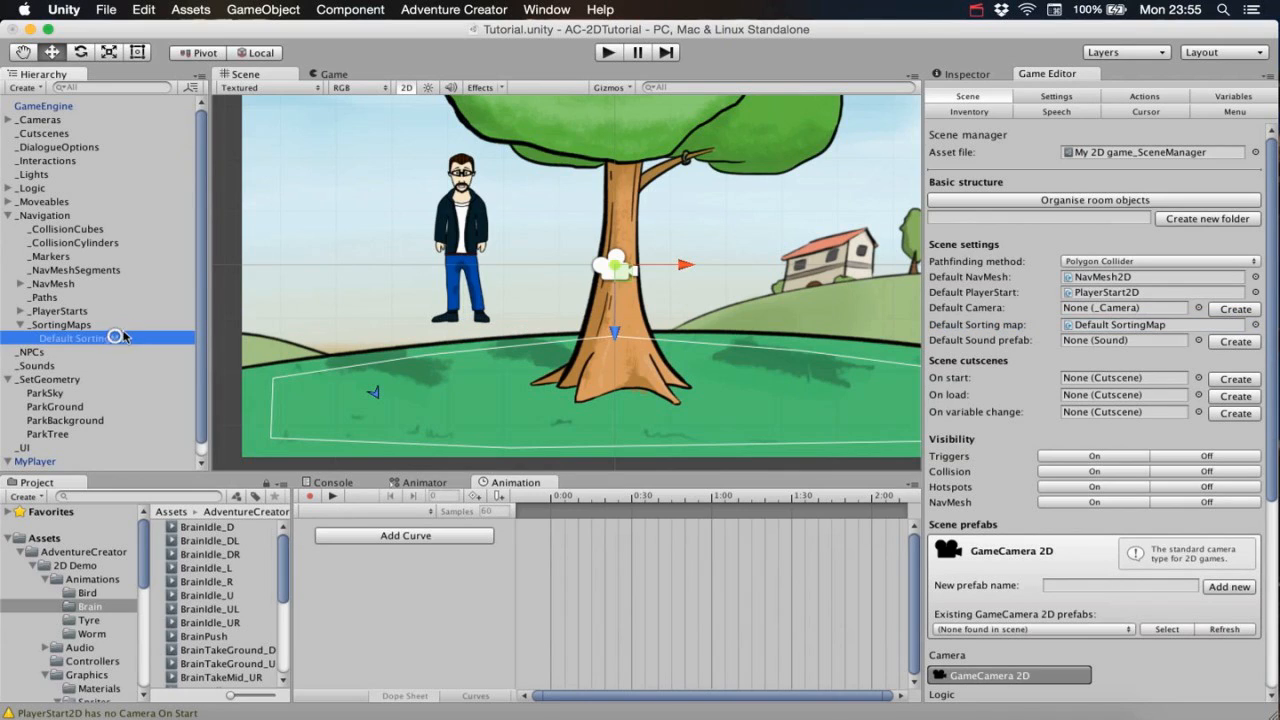
Move the Default SortingMap to about X -1.48, Y -0.96, beside the tree trunk at the back edge of the grass.
drag(605, 266, 580, 333)
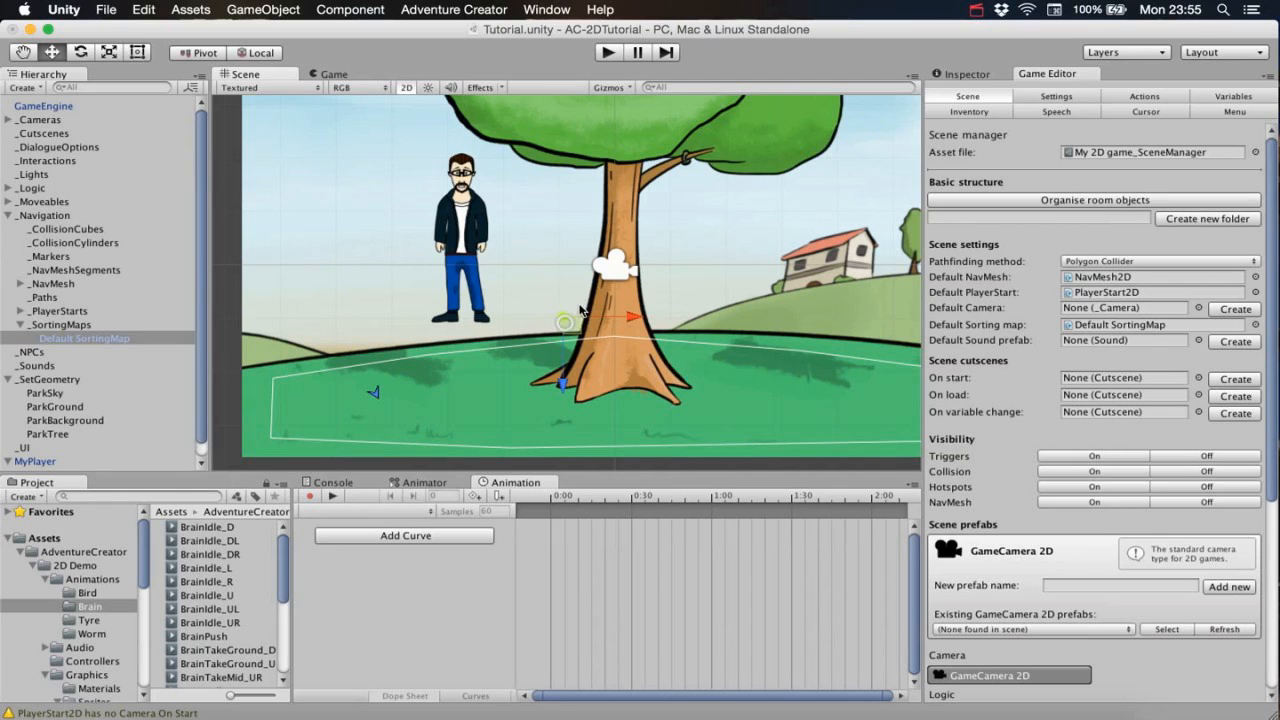
scroll(565, 295, up, 1)
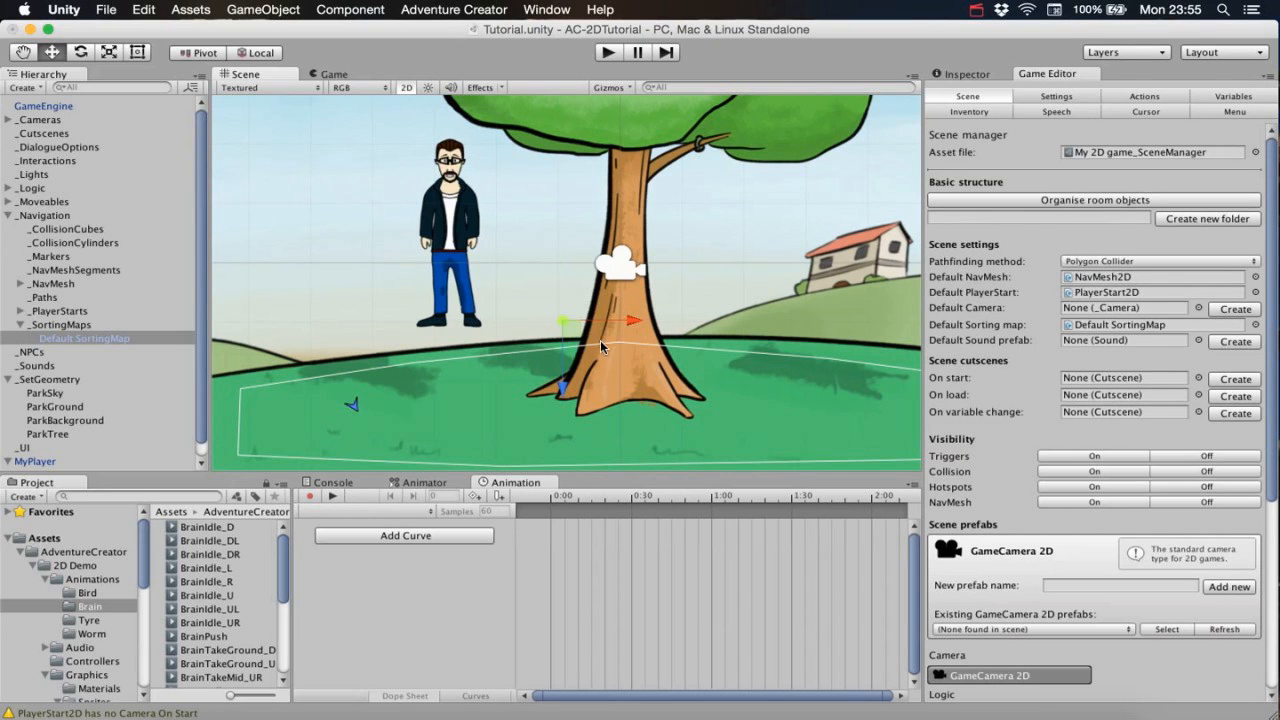
middle_drag(600, 342, 610, 247)
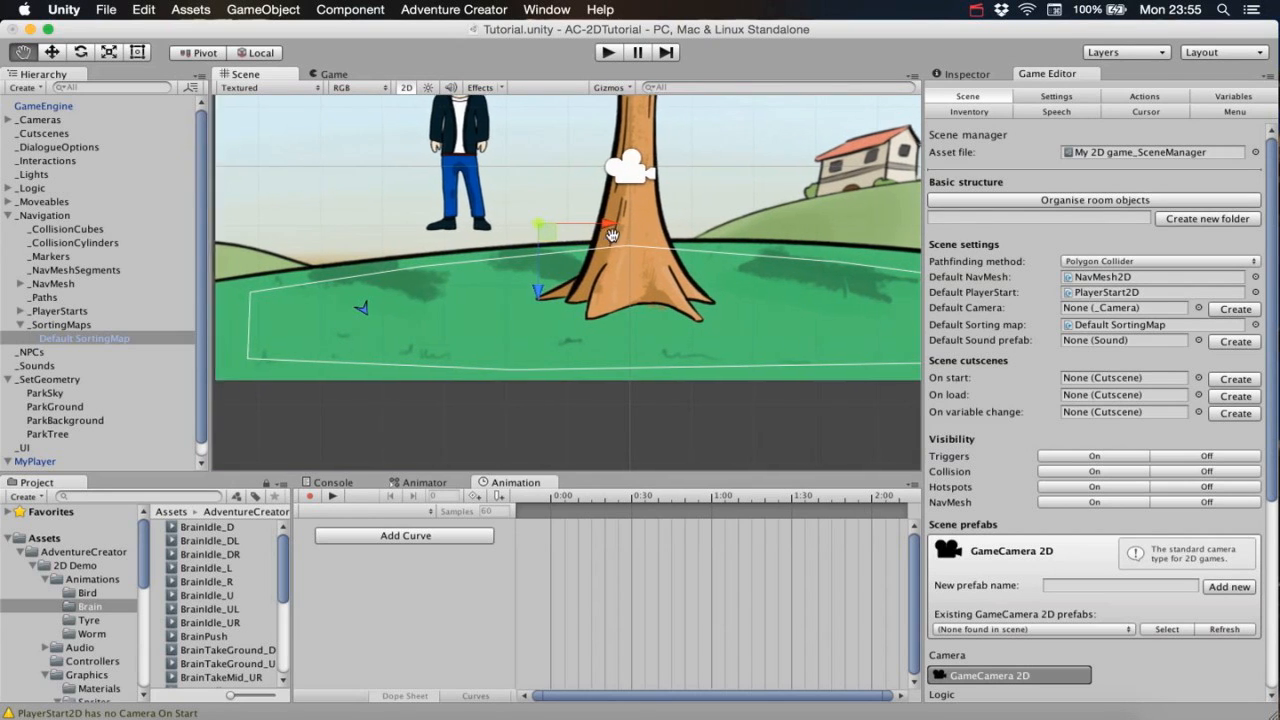
scroll(600, 235, up, 1)
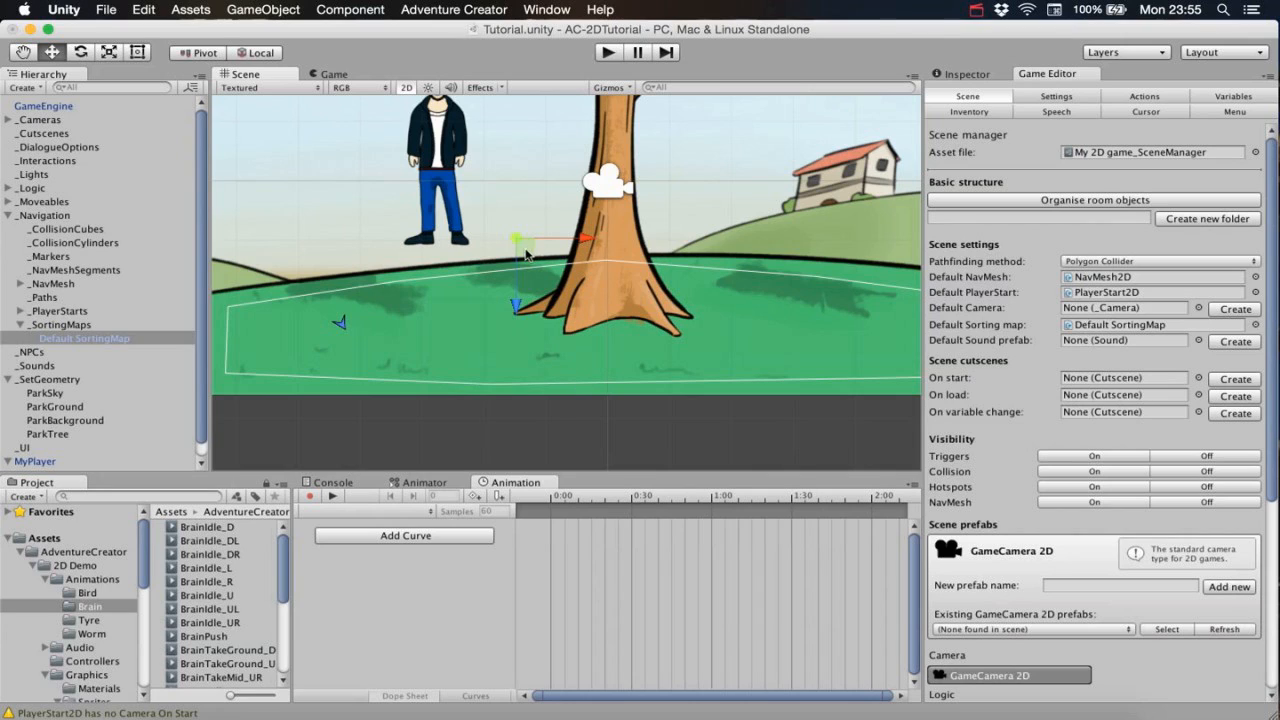
Add a sorting area with order 1 to the Default SortingMap, extending it to the tree's base at a position of about 1.16.
click(962, 75)
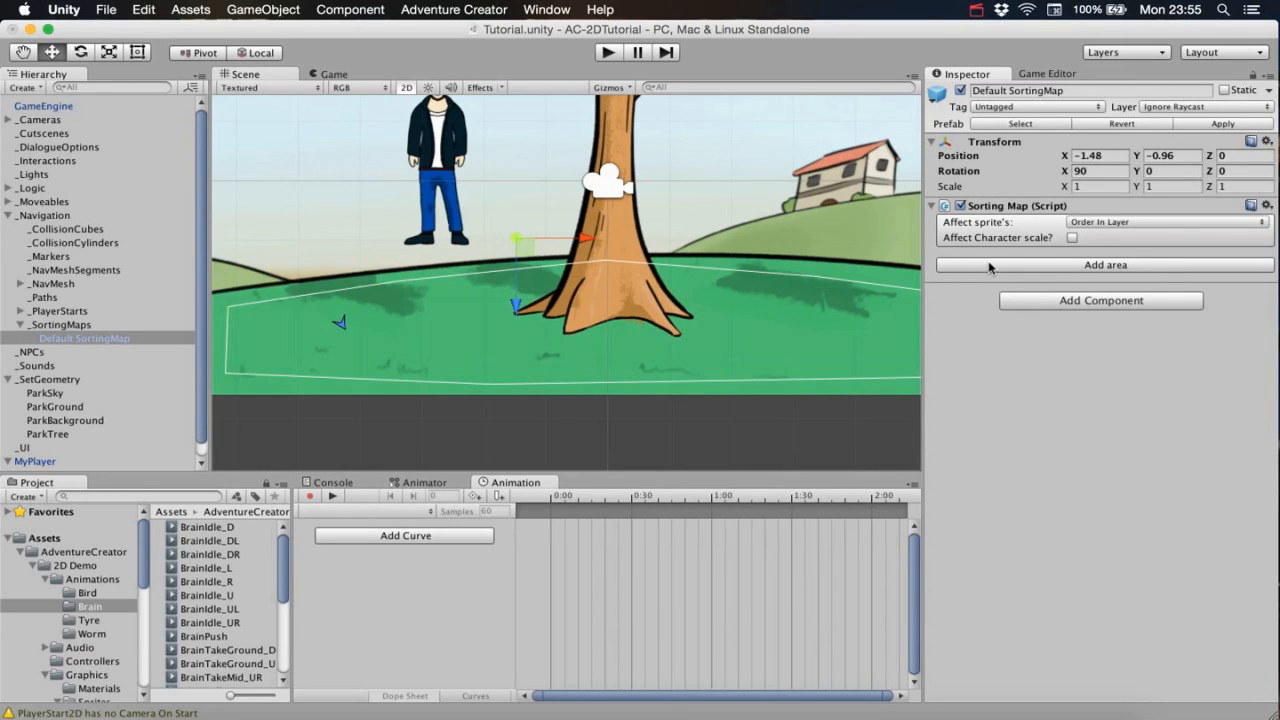
click(1081, 266)
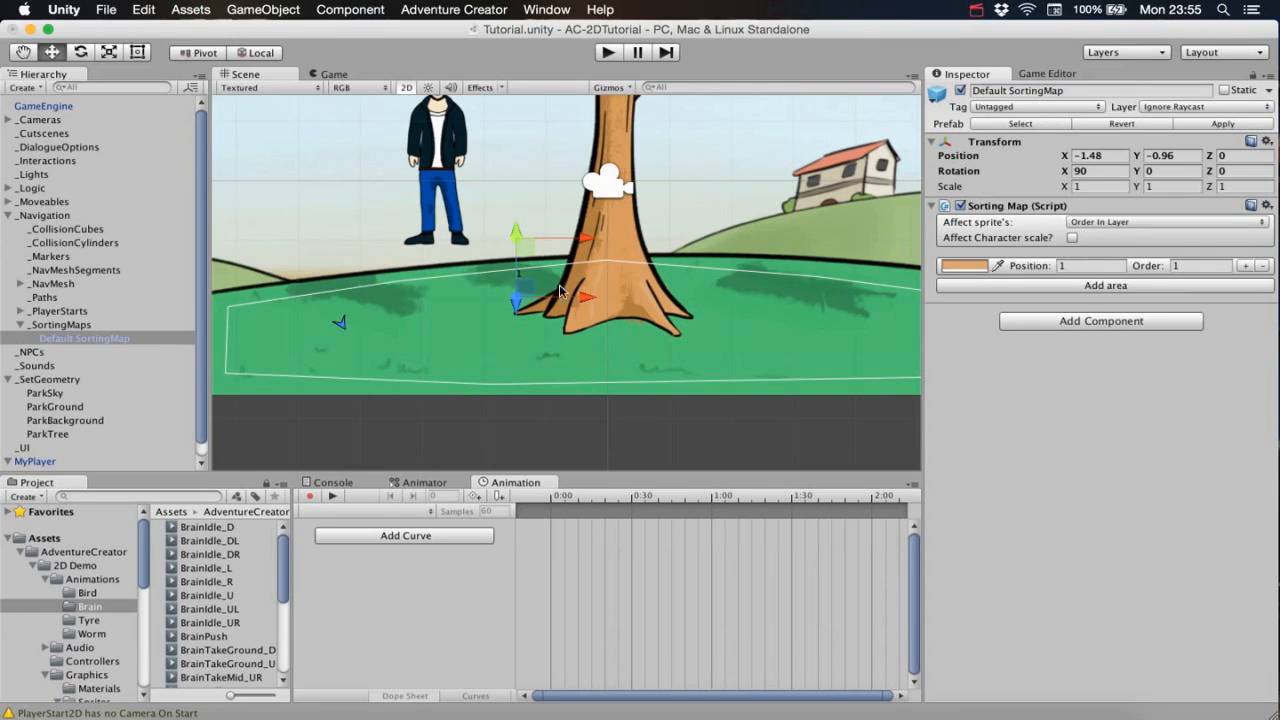
drag(527, 291, 534, 302)
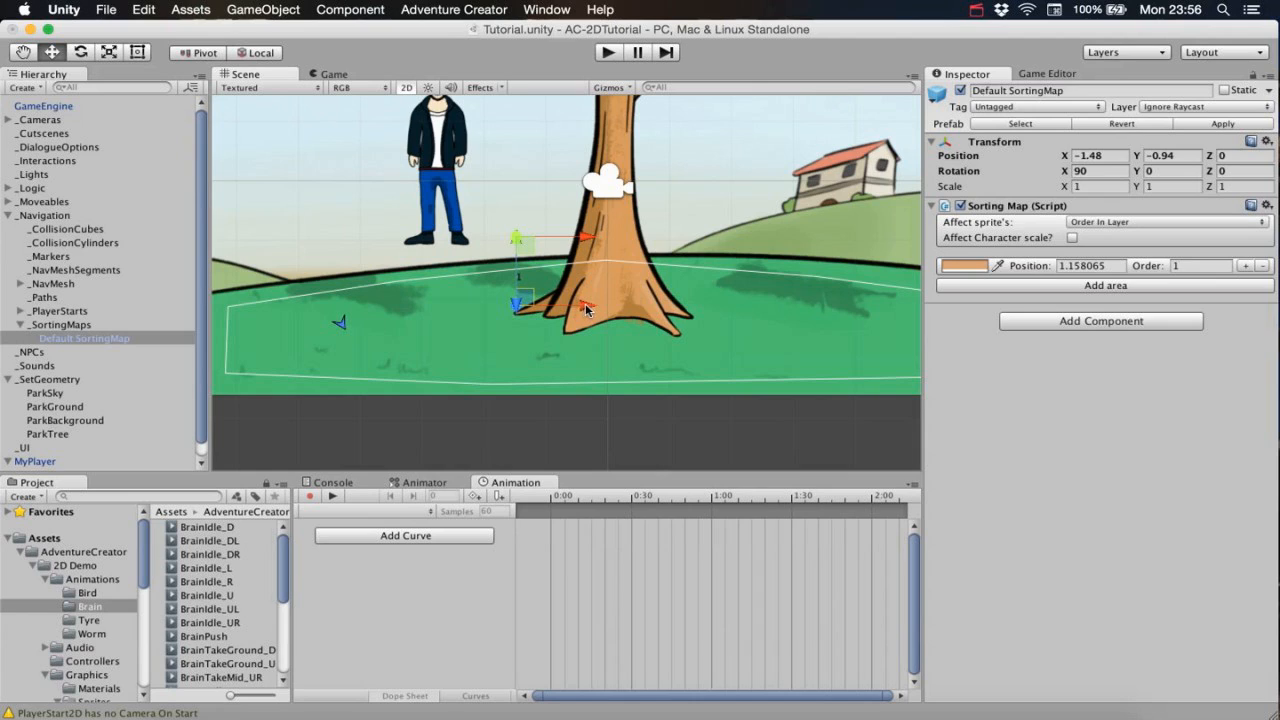
Add a second sorting area reaching the lower edge of the ground at a position of about 2.59, and set its order to 7.
click(1103, 286)
mouse_move(530, 362)
mouse_down()
mouse_move(531, 382)
mouse_move(552, 395)
mouse_up()
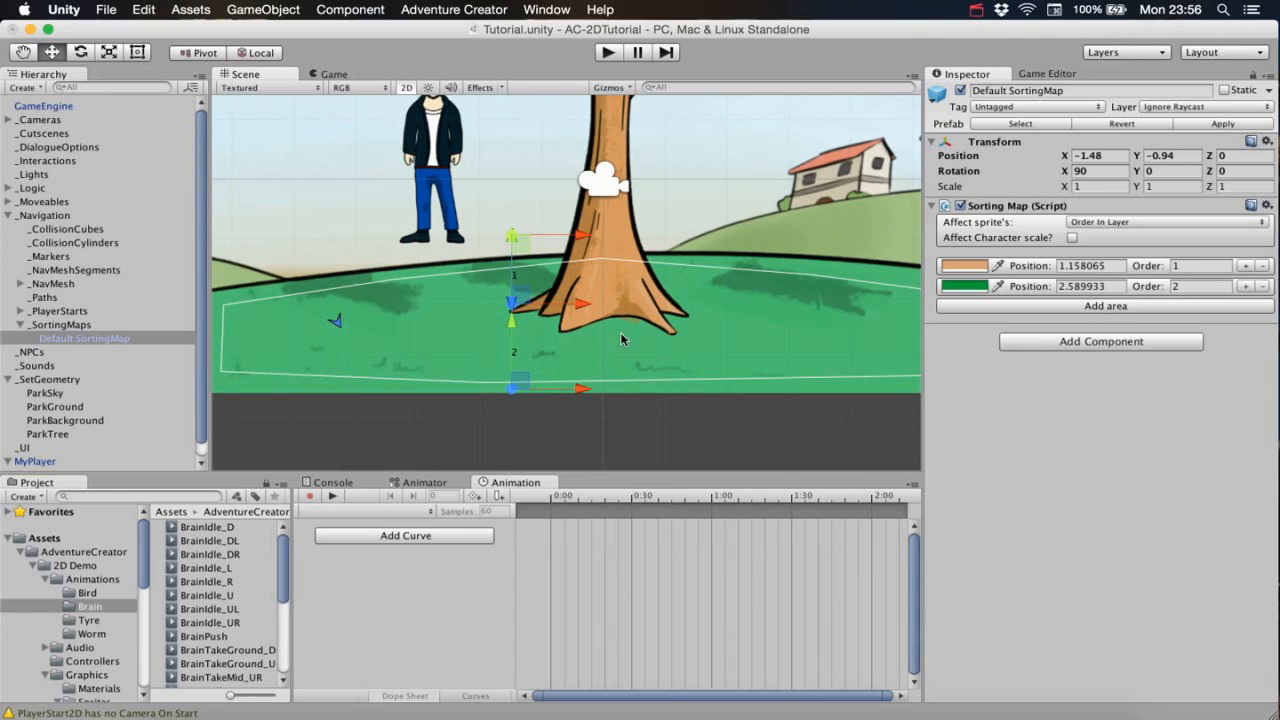
click(1176, 286)
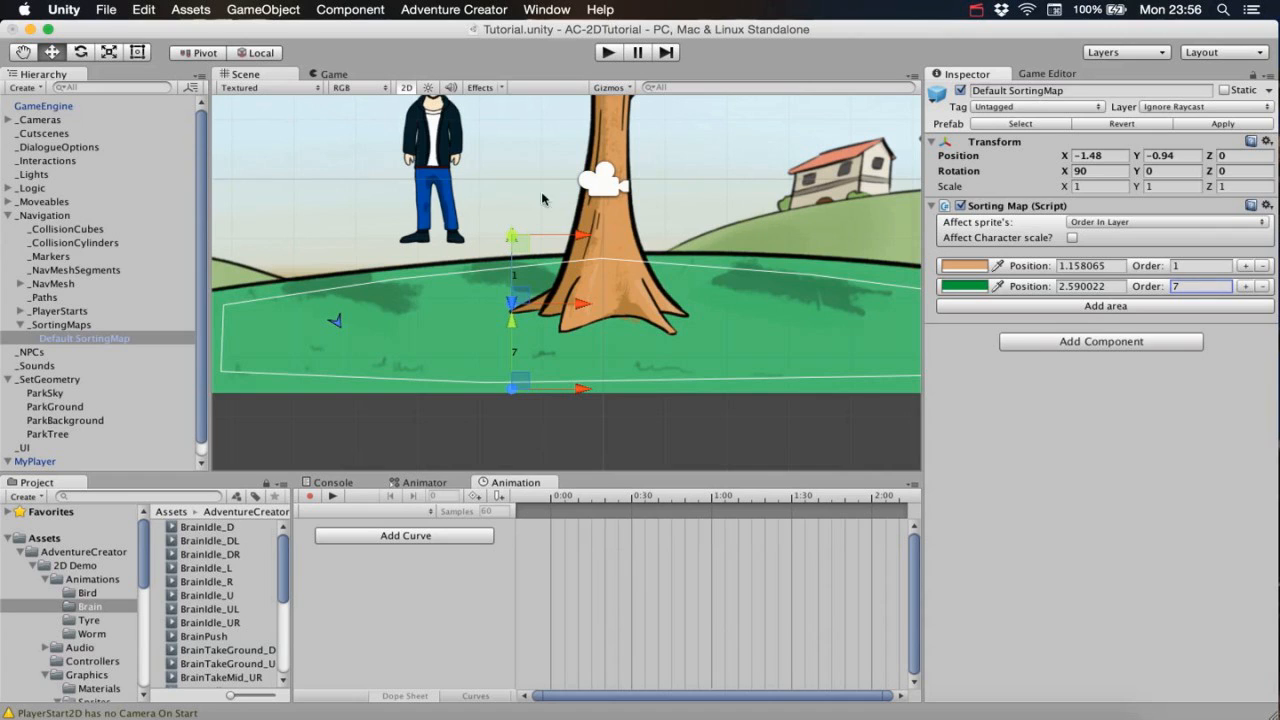
Add a Follow Sorting Map component to the player's Idle_D sprite and enable its Follow Sorting map option.
middle_drag(454, 228, 455, 298)
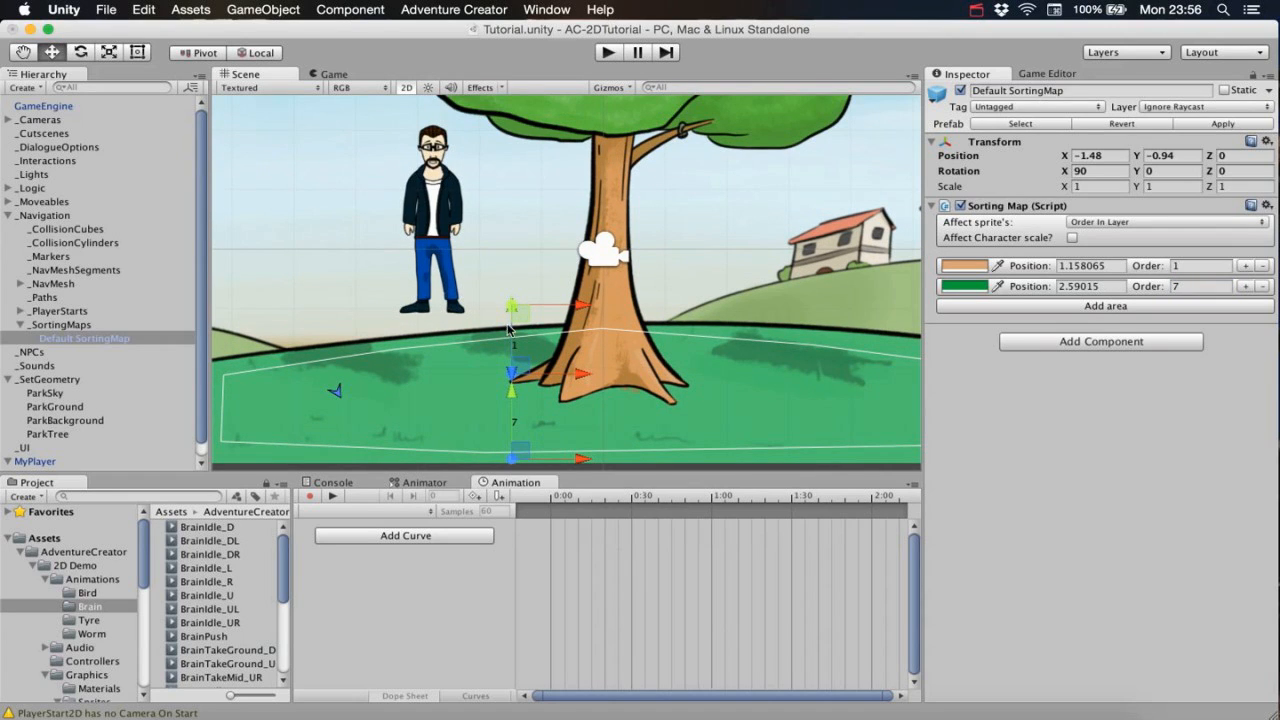
drag(202, 386, 202, 405)
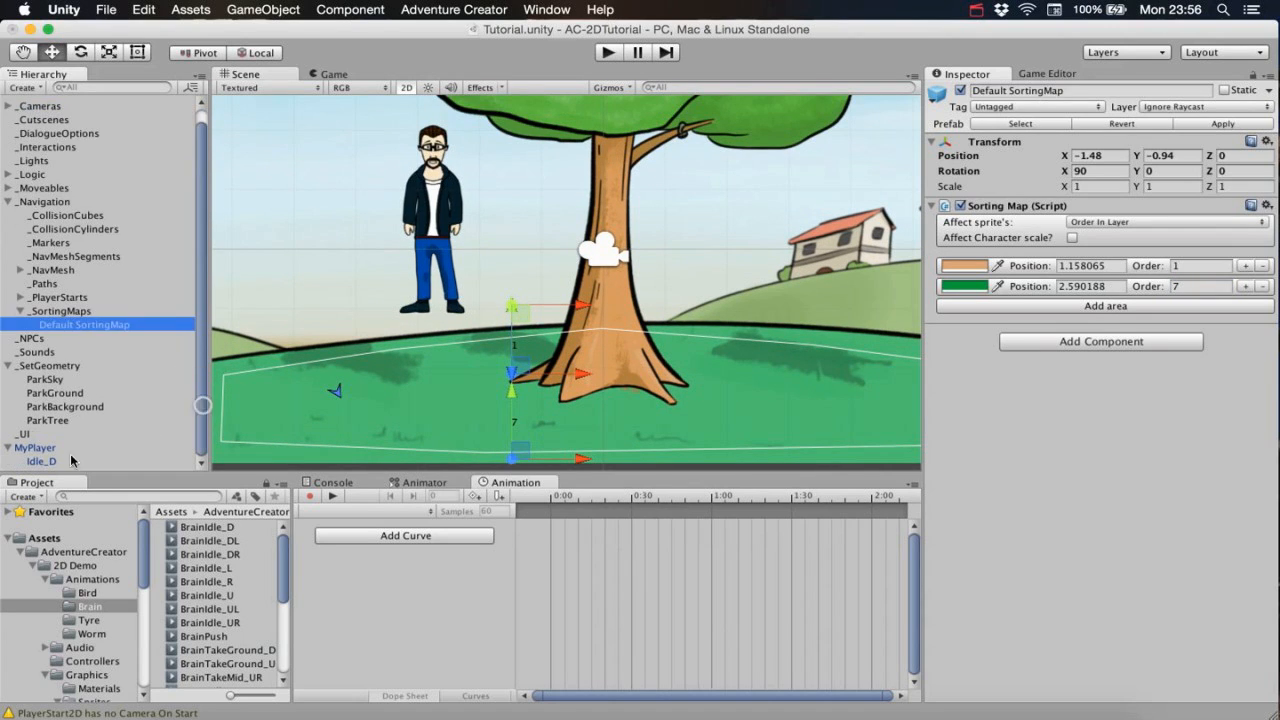
click(60, 460)
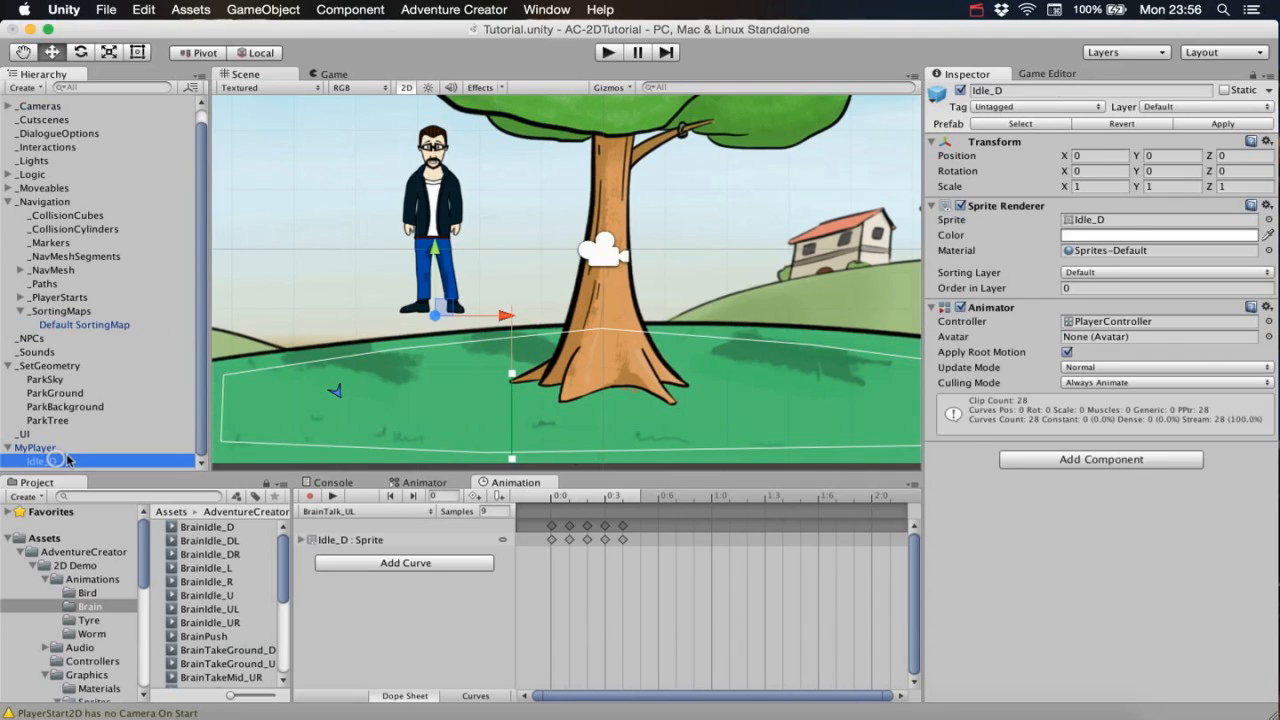
click(1085, 456)
text(follo)
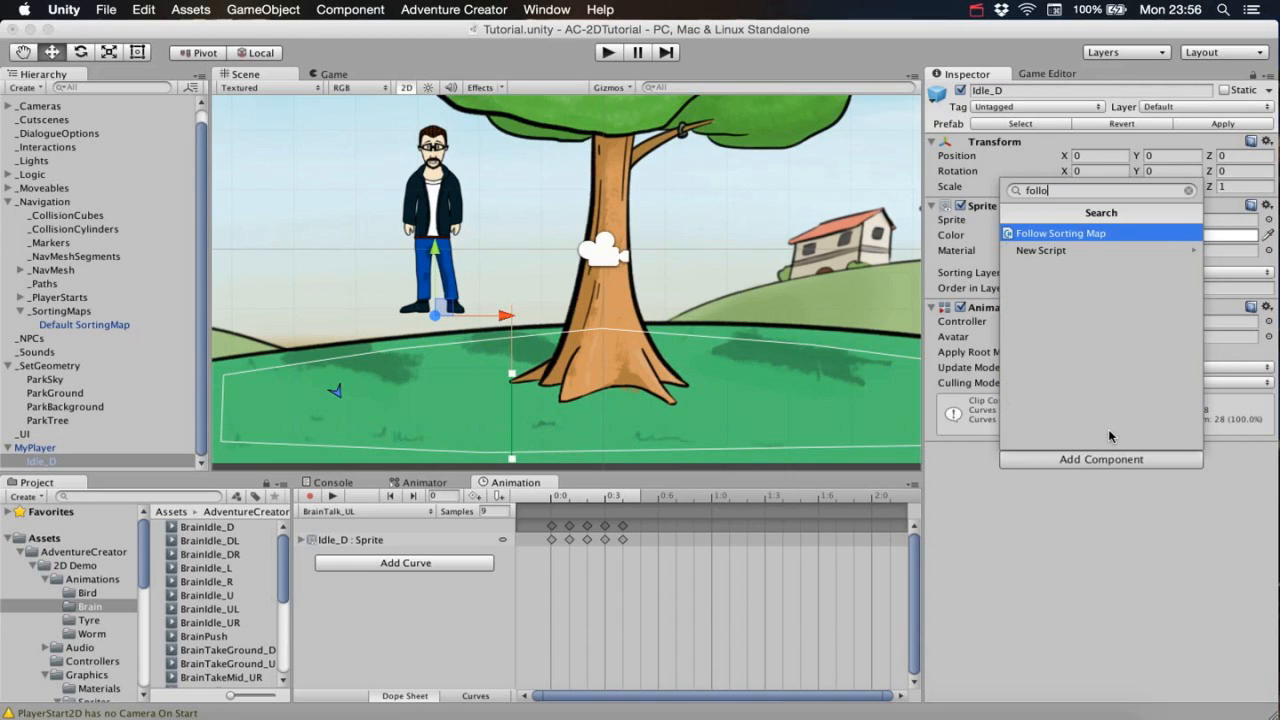
key(Return)
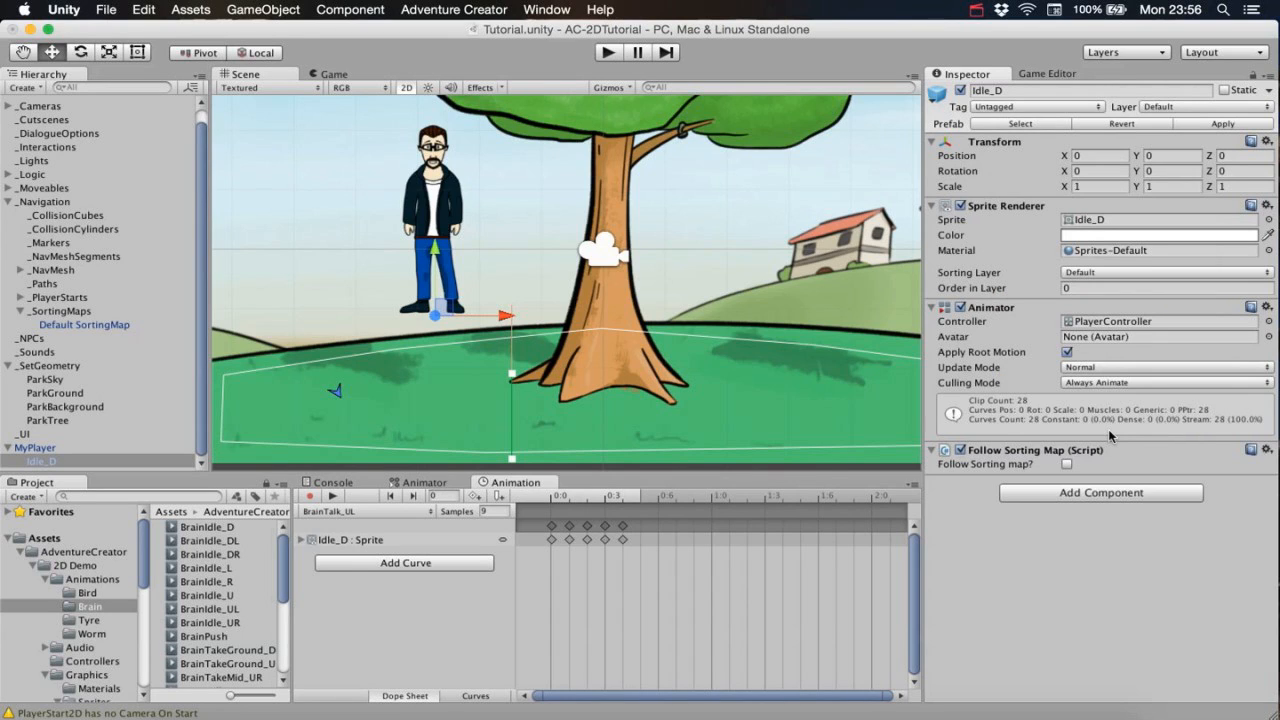
click(1066, 463)
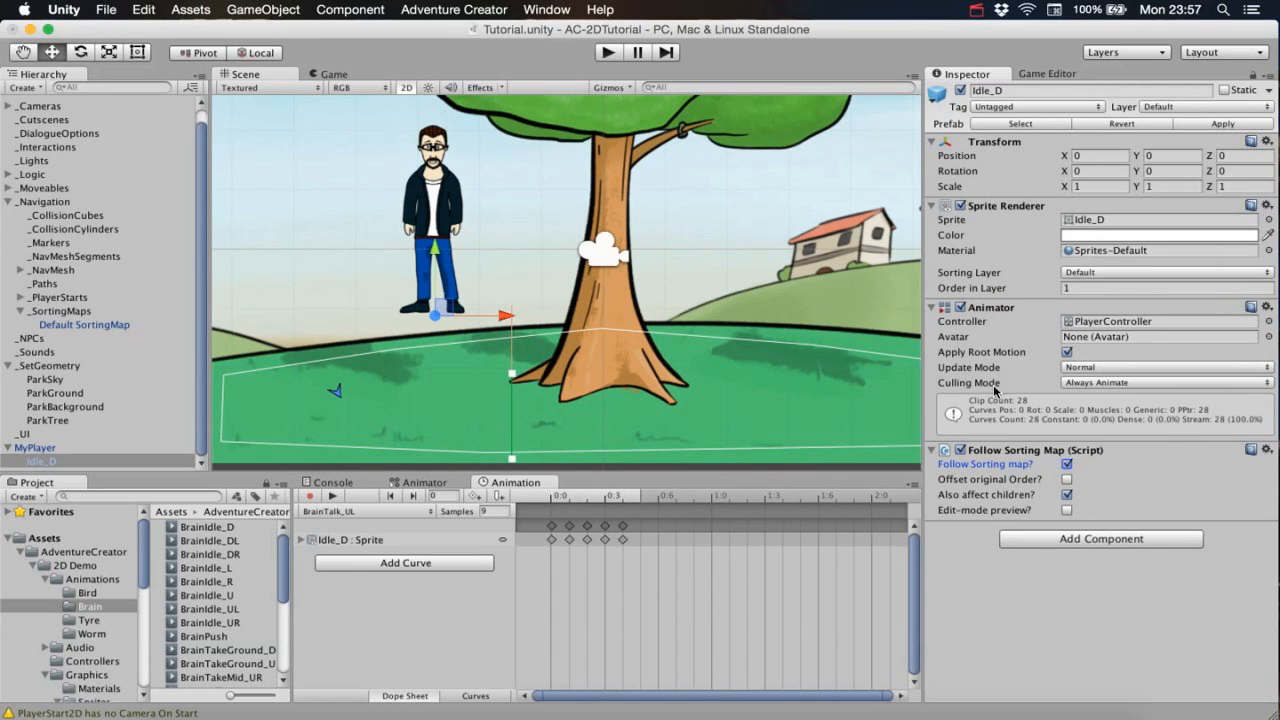
Run the game and walk the player behind and in front of the tree to test the sorting order.
click(618, 52)
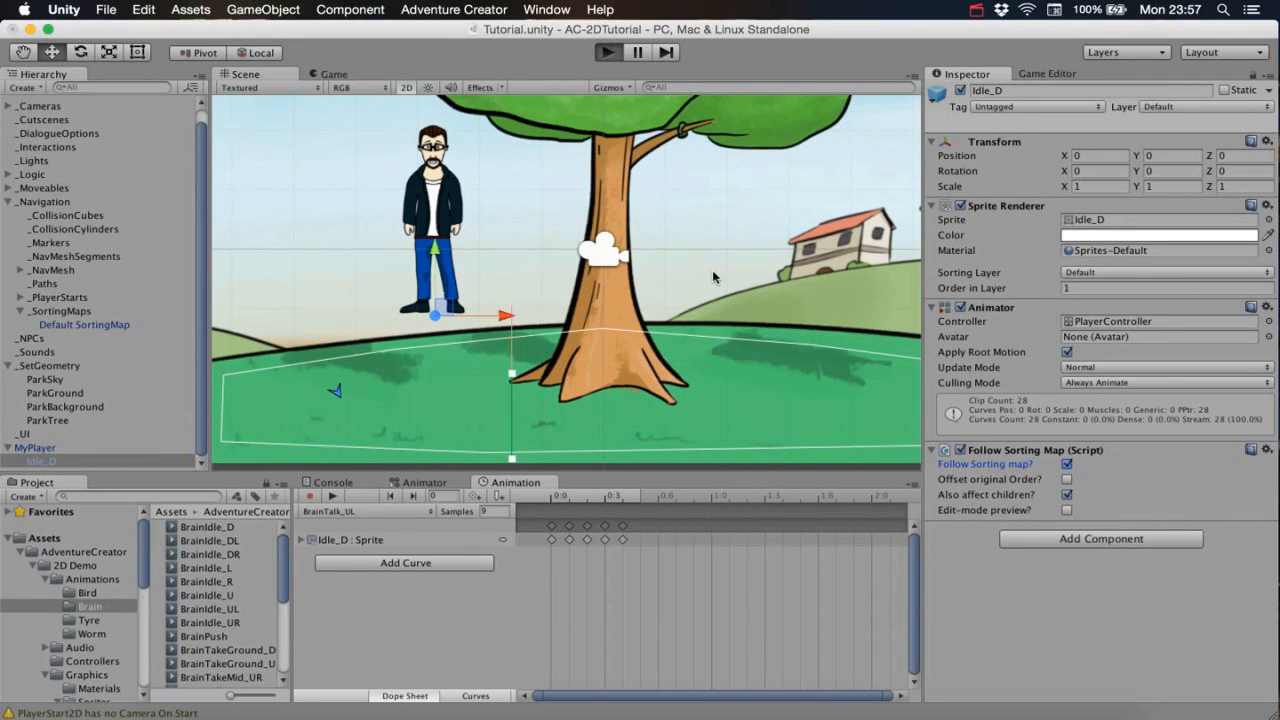
click(460, 425)
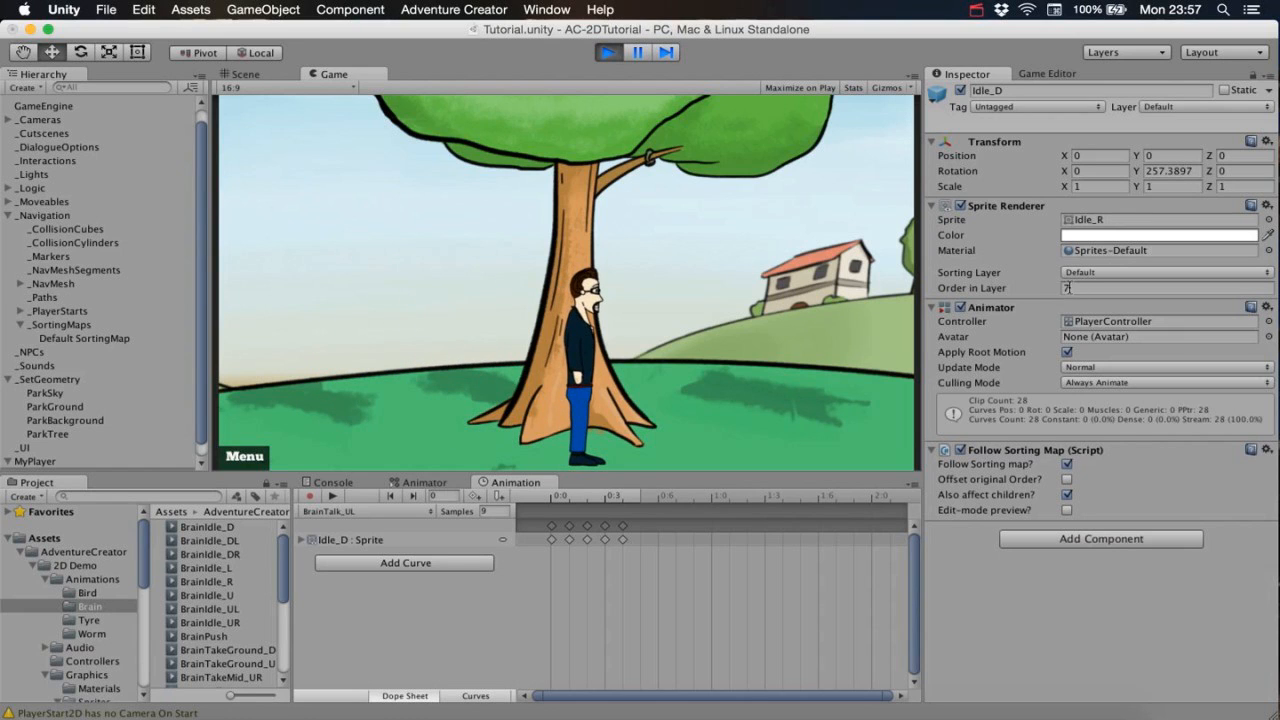
click(683, 403)
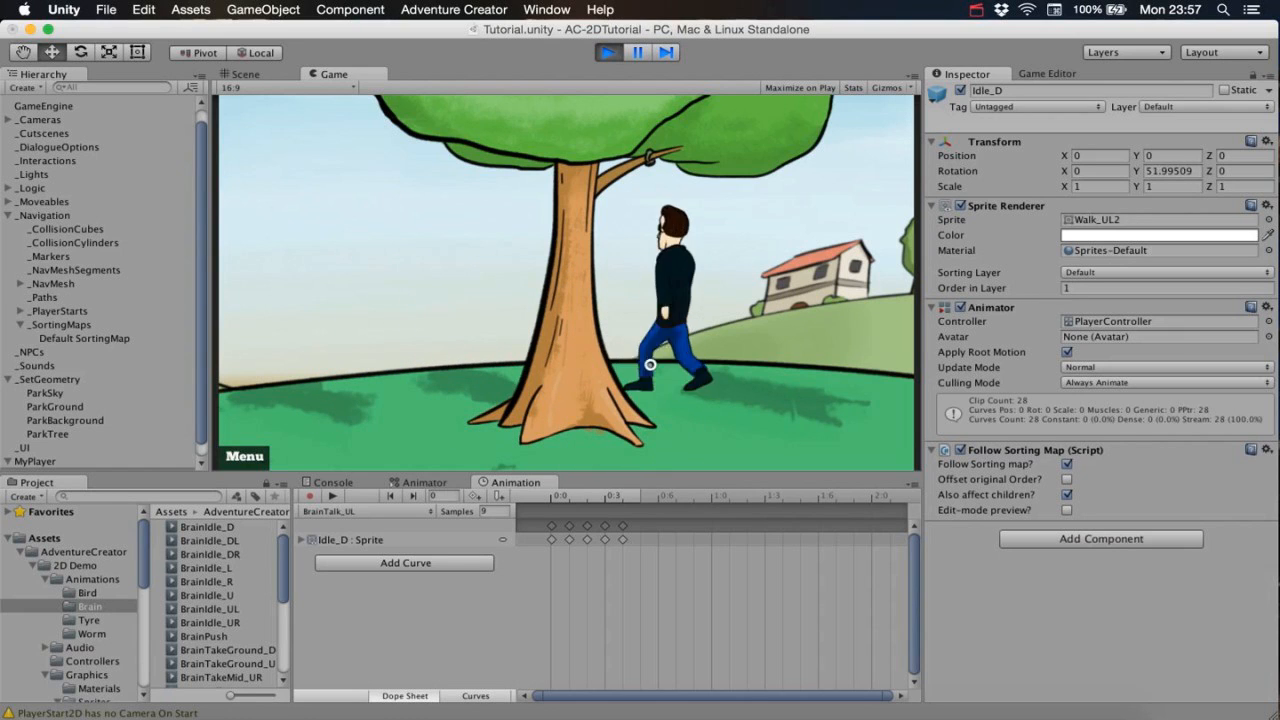
click(431, 437)
click(547, 460)
click(634, 372)
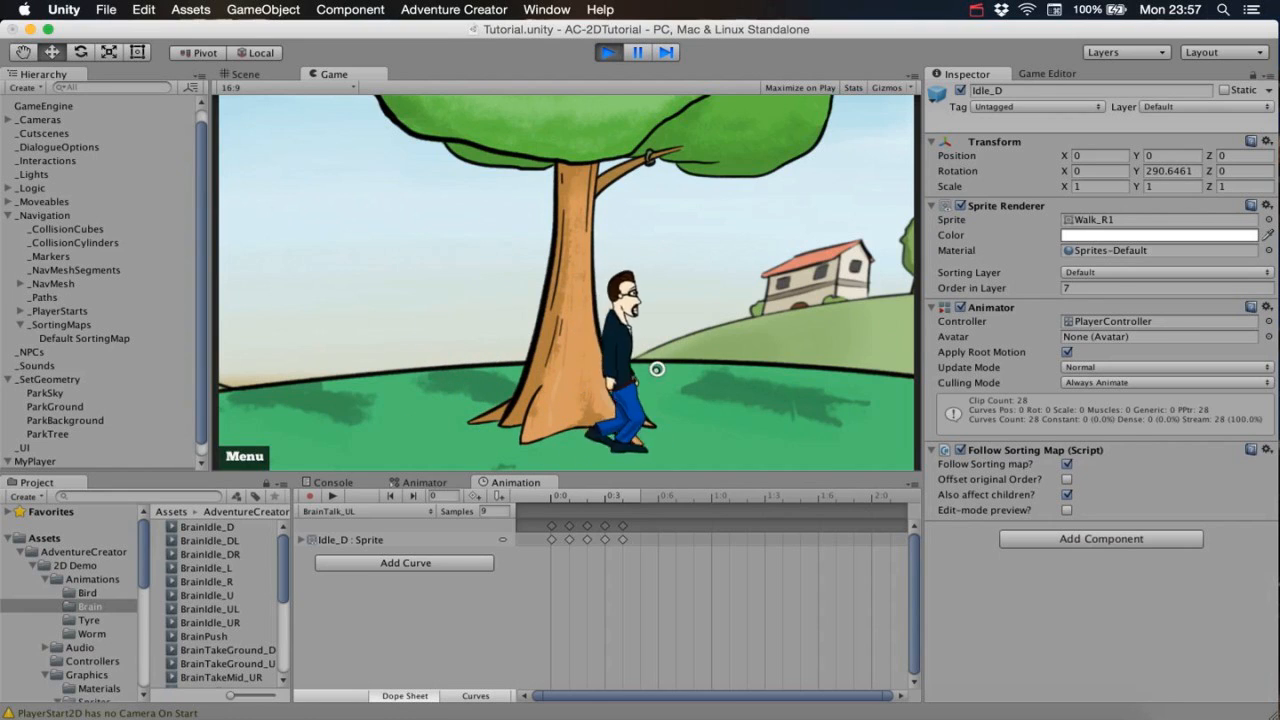
click(565, 467)
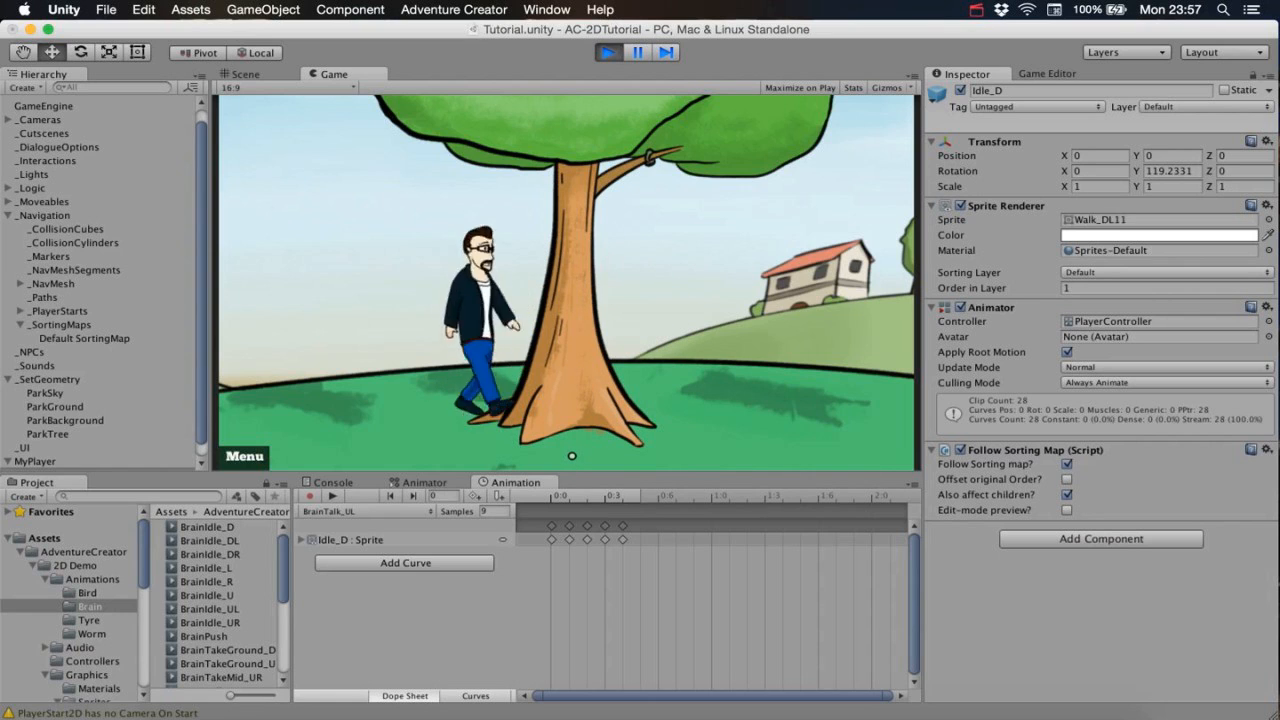
click(766, 364)
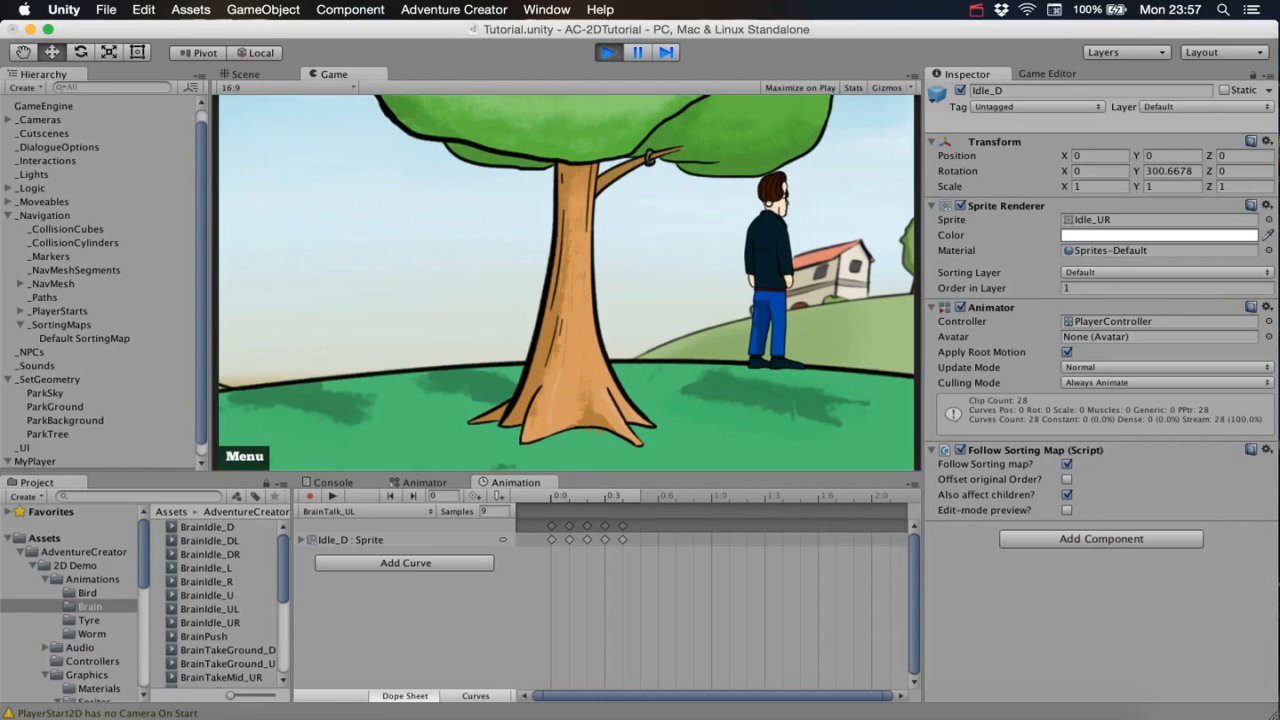
click(737, 465)
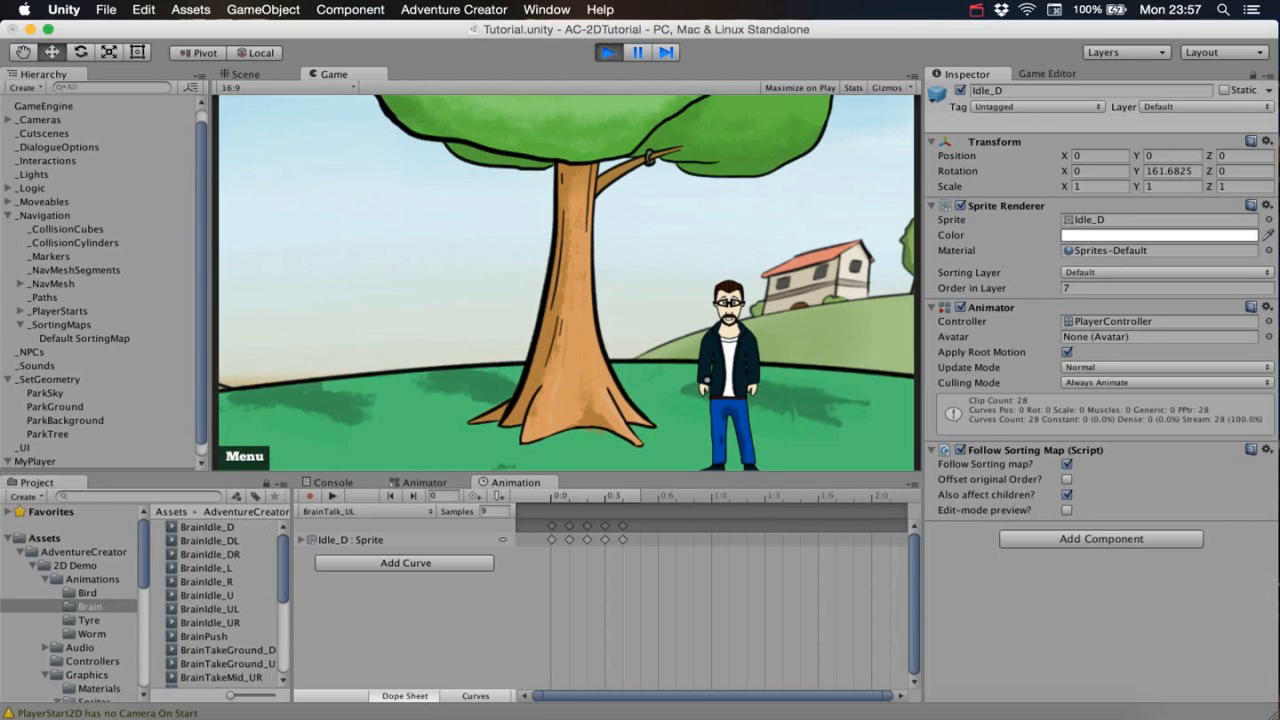
Examine the player, tree and ground in the 3D perspective of the running scene, and stop the game.
click(245, 74)
click(407, 88)
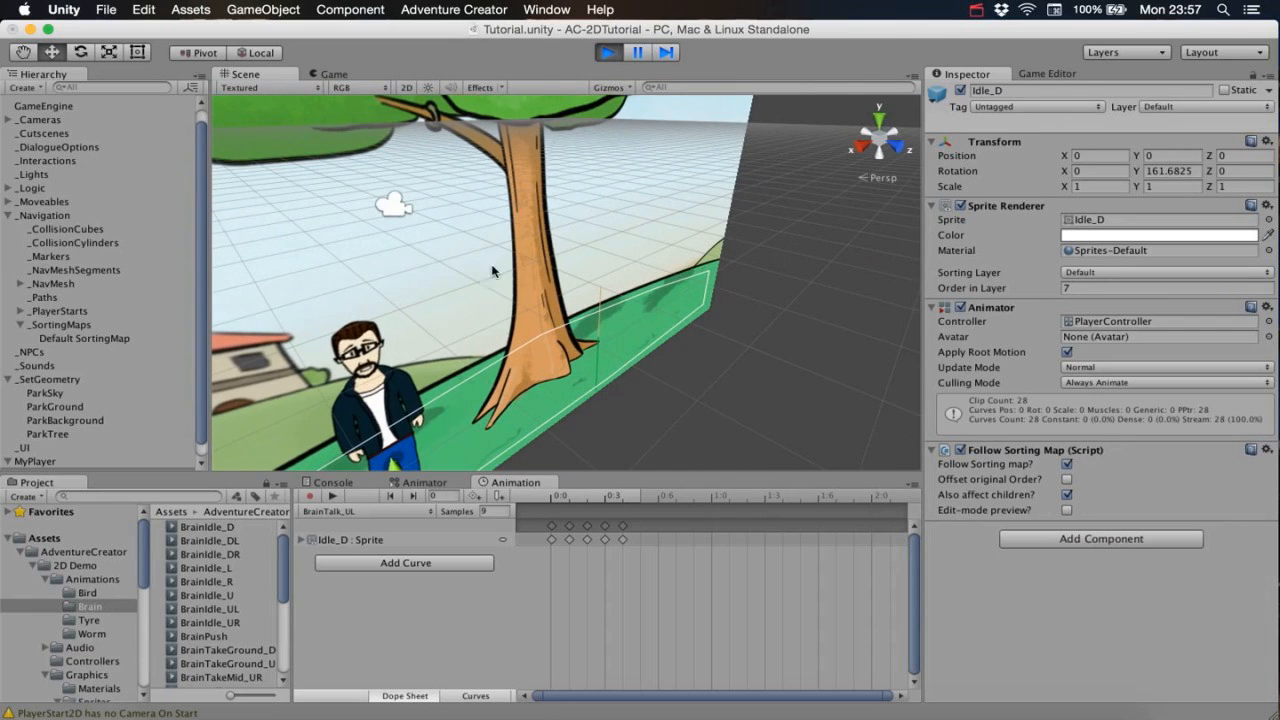
middle_drag(492, 310, 616, 202)
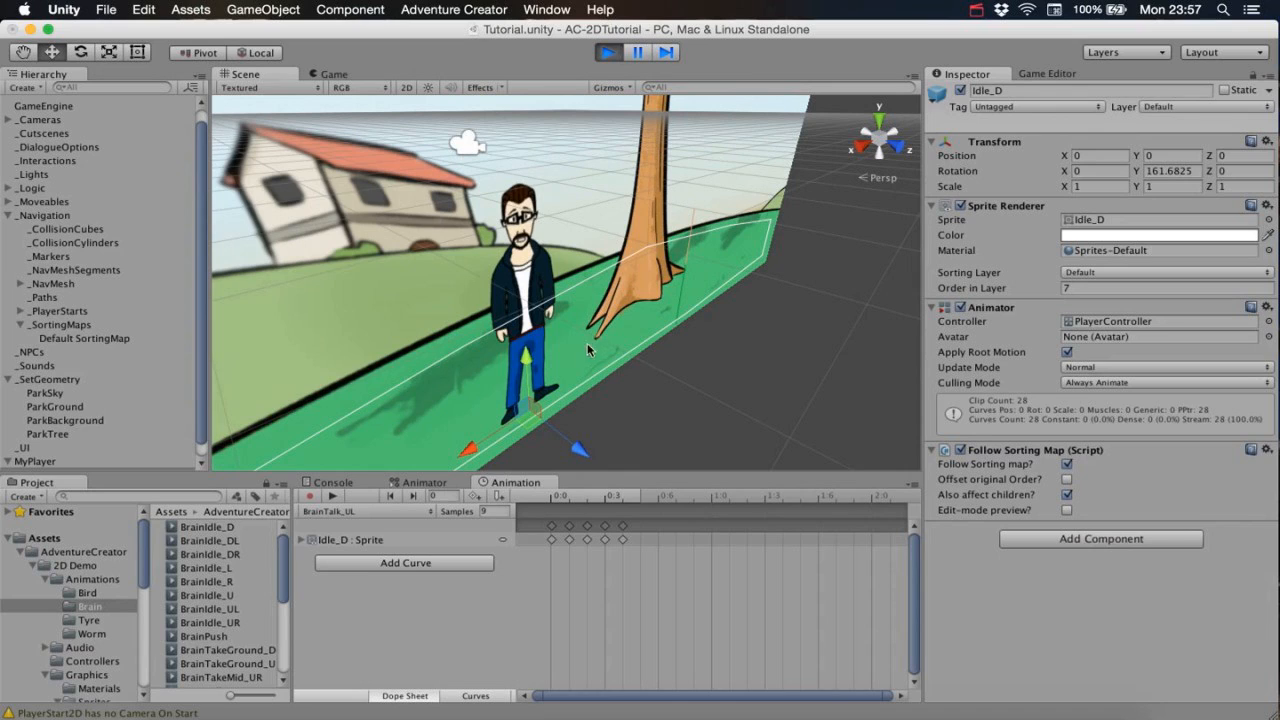
click(333, 74)
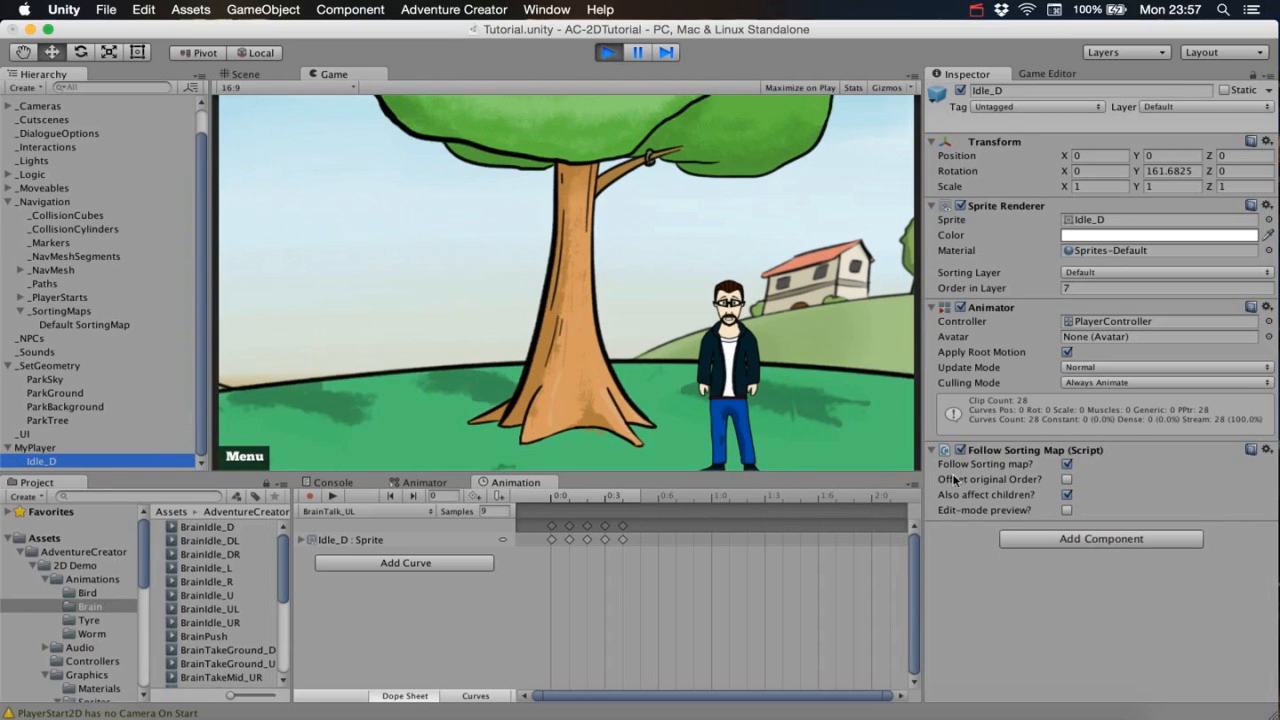
click(610, 53)
Make the Default SortingMap affect both character scale and character speed, and return the scene to 2D view.
click(121, 328)
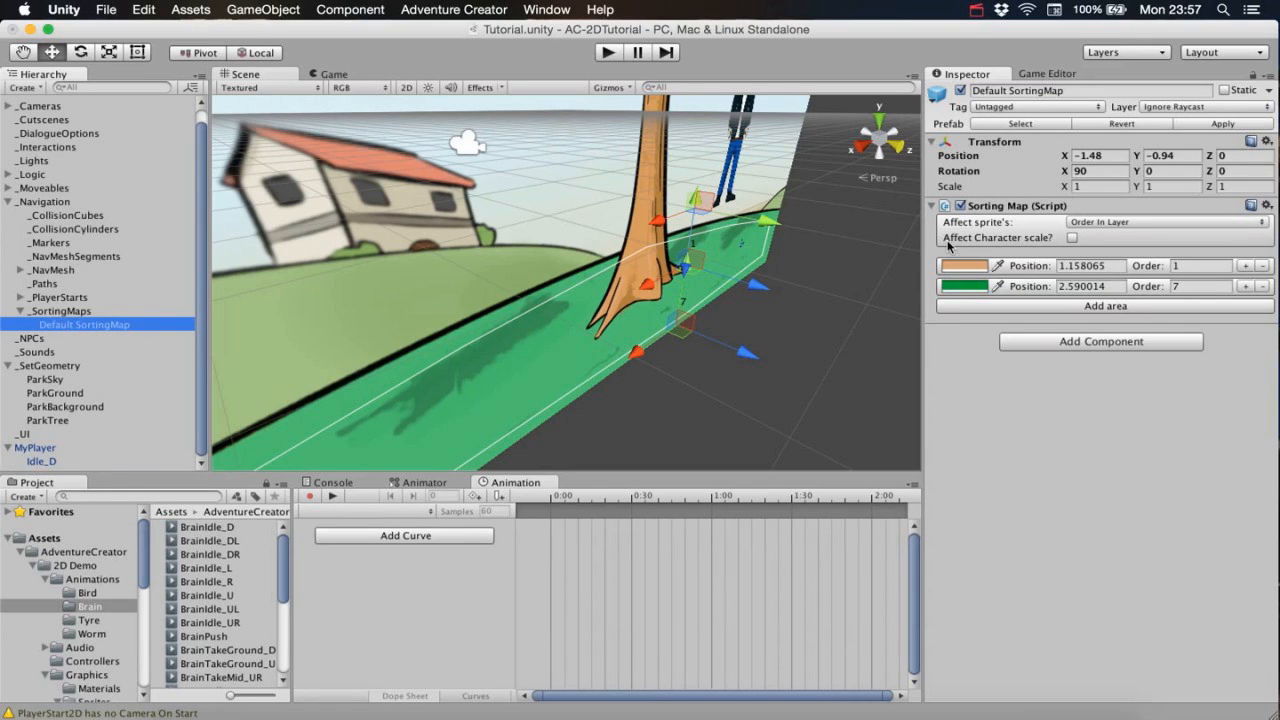
click(1073, 238)
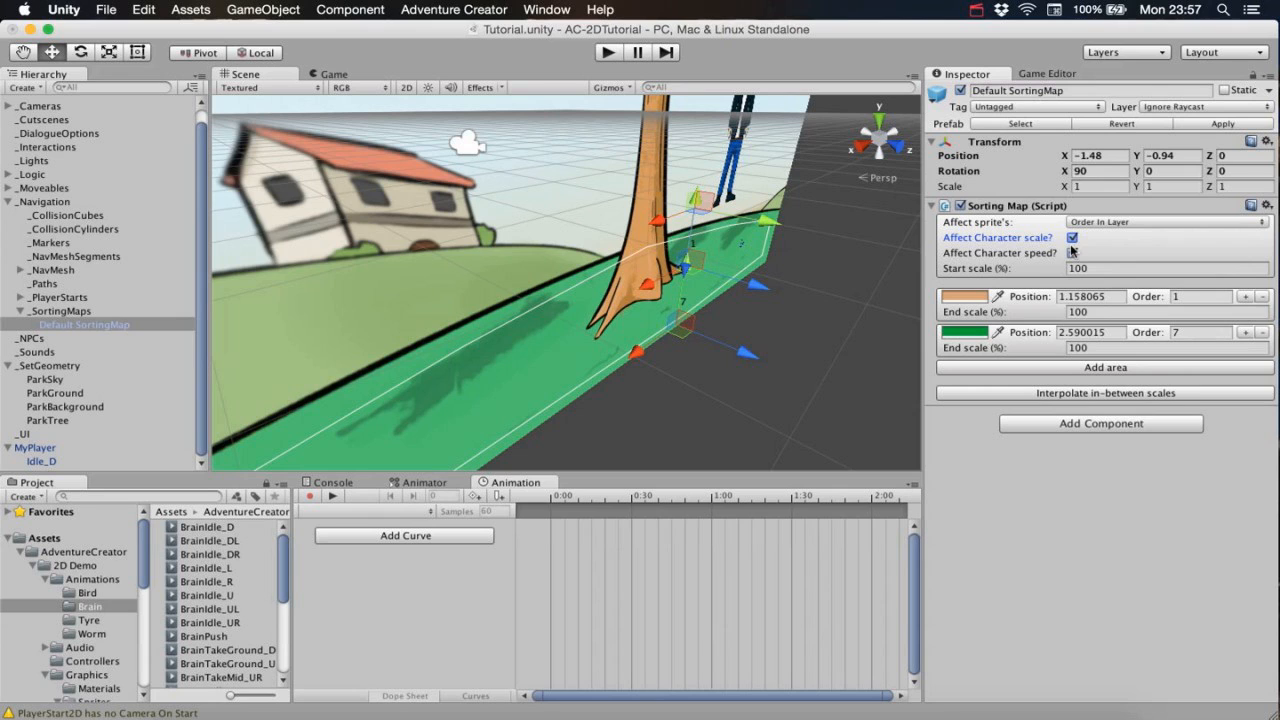
click(1073, 253)
click(406, 87)
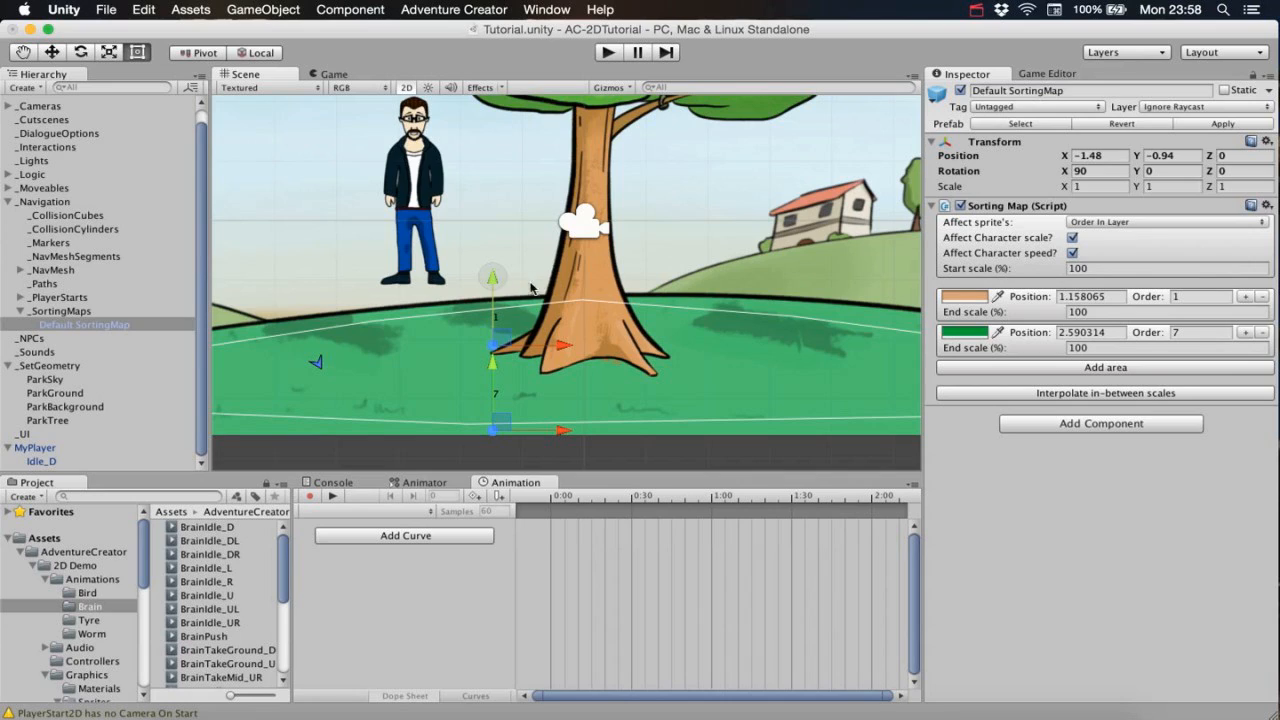
Set the sorting map's start scale to 70% and the last area's end scale to 110%, interpolating the scales in between.
click(1120, 268)
text(70)
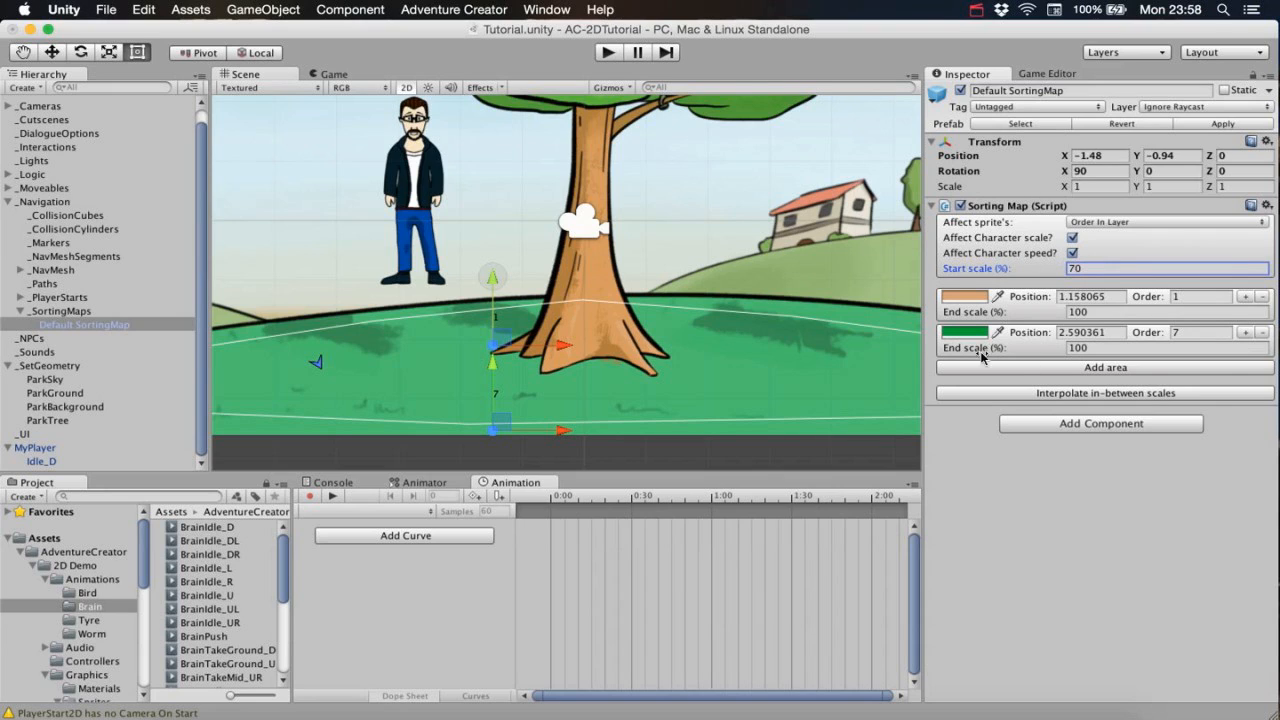
scroll(650, 400, down, 3)
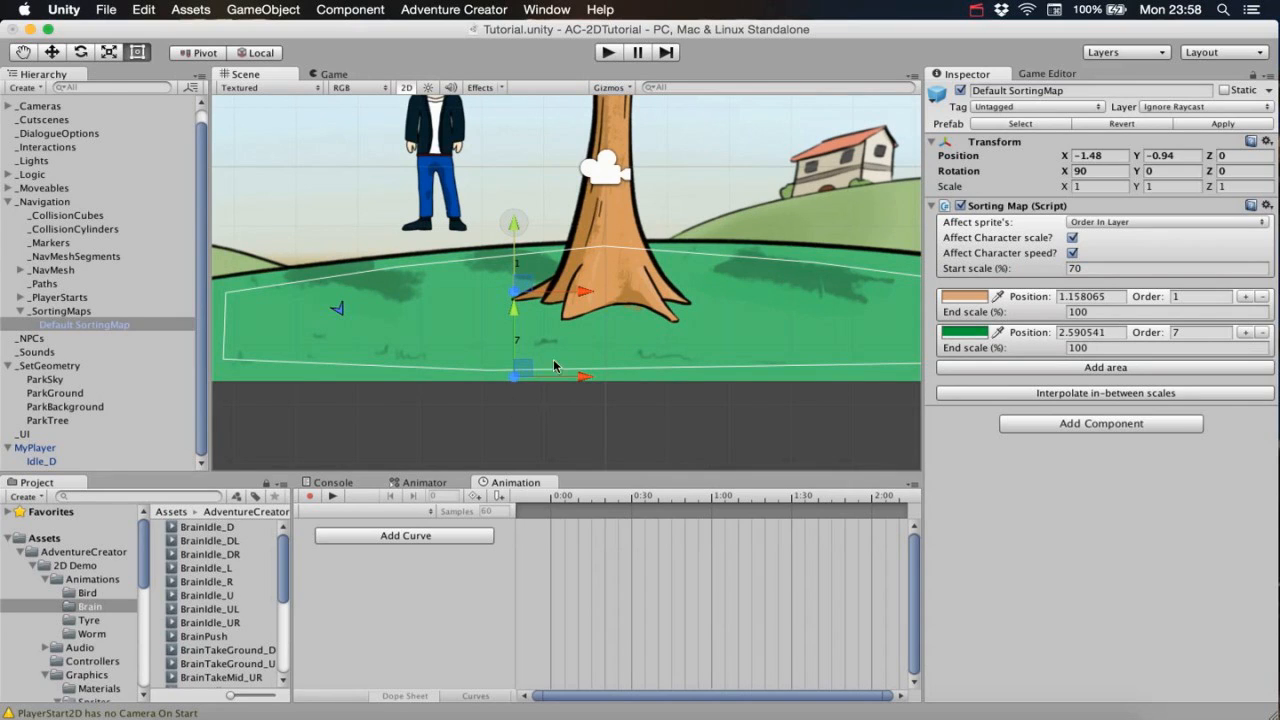
click(1100, 347)
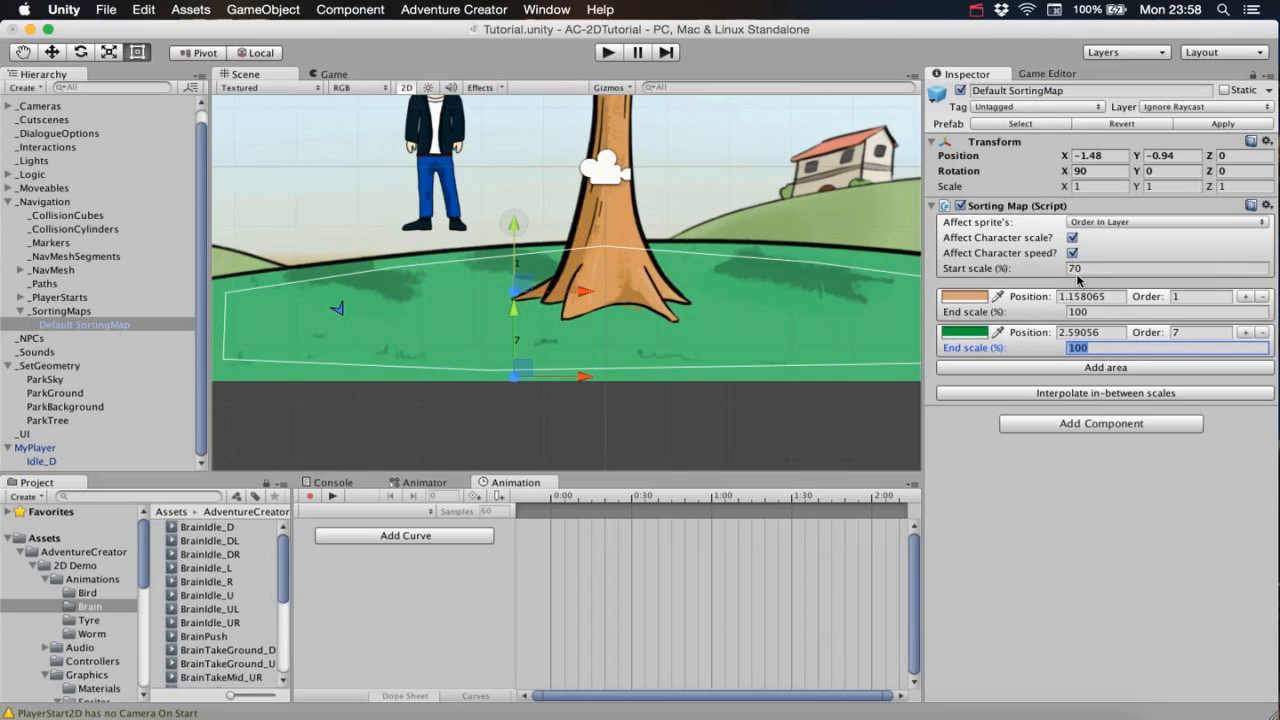
text(1)
click(1082, 393)
Play-test the character scaling by walking the player across the grass around the tree, and stop the game.
click(608, 52)
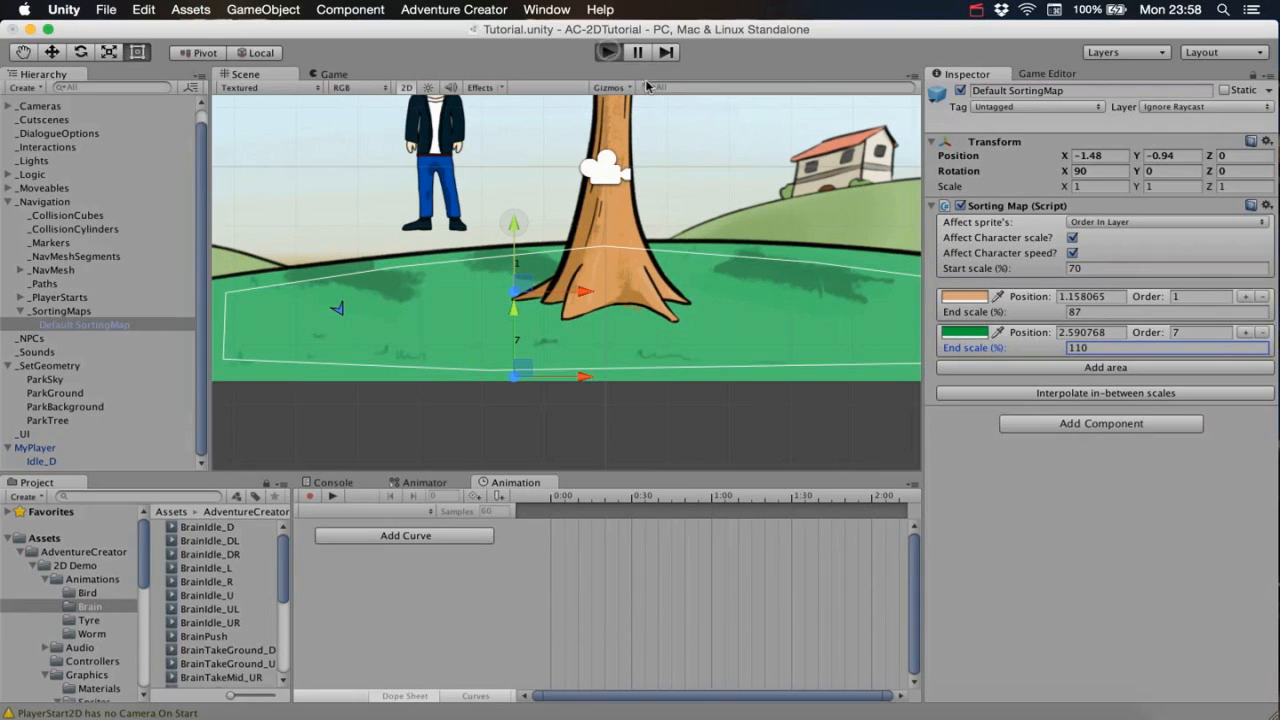
click(408, 421)
click(443, 381)
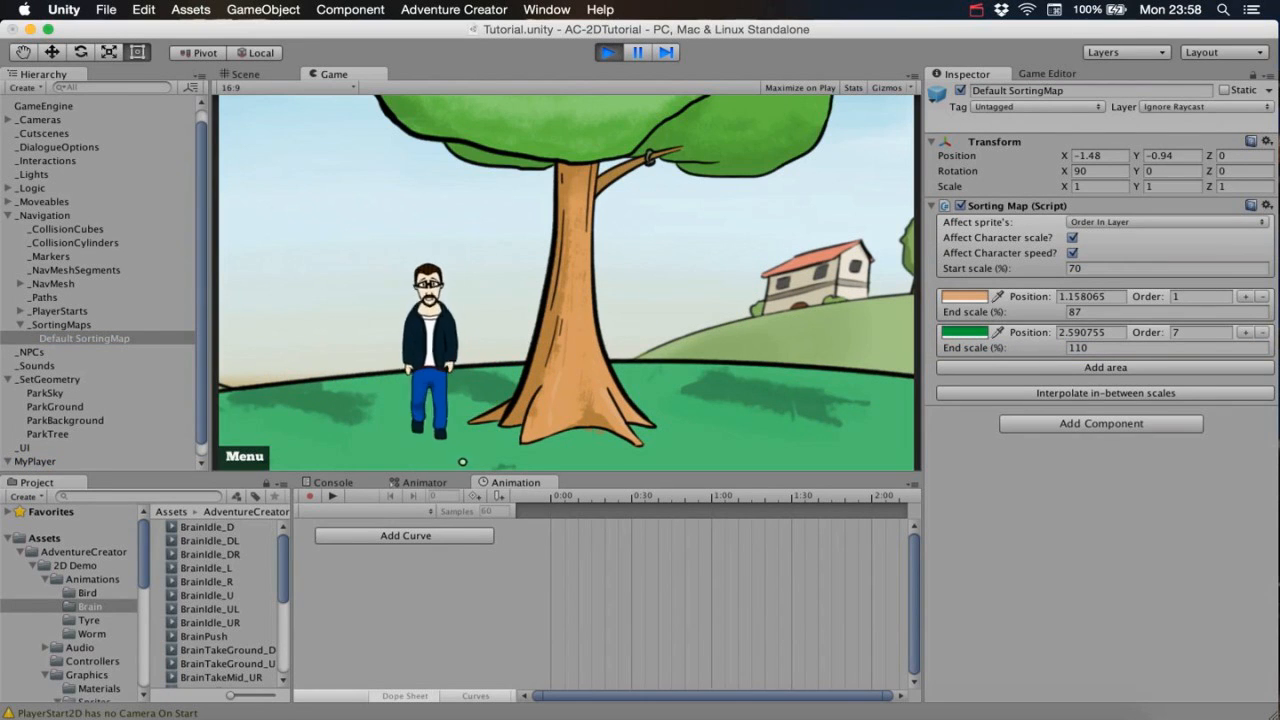
click(574, 451)
click(728, 437)
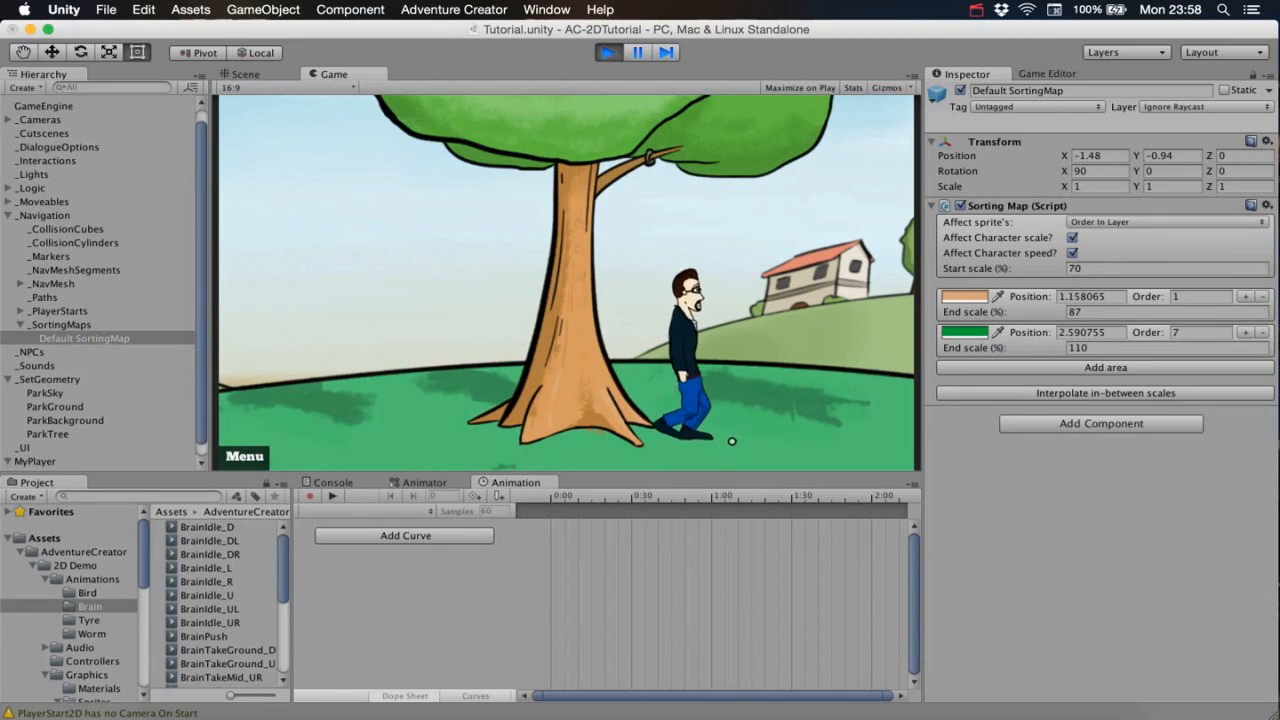
click(607, 52)
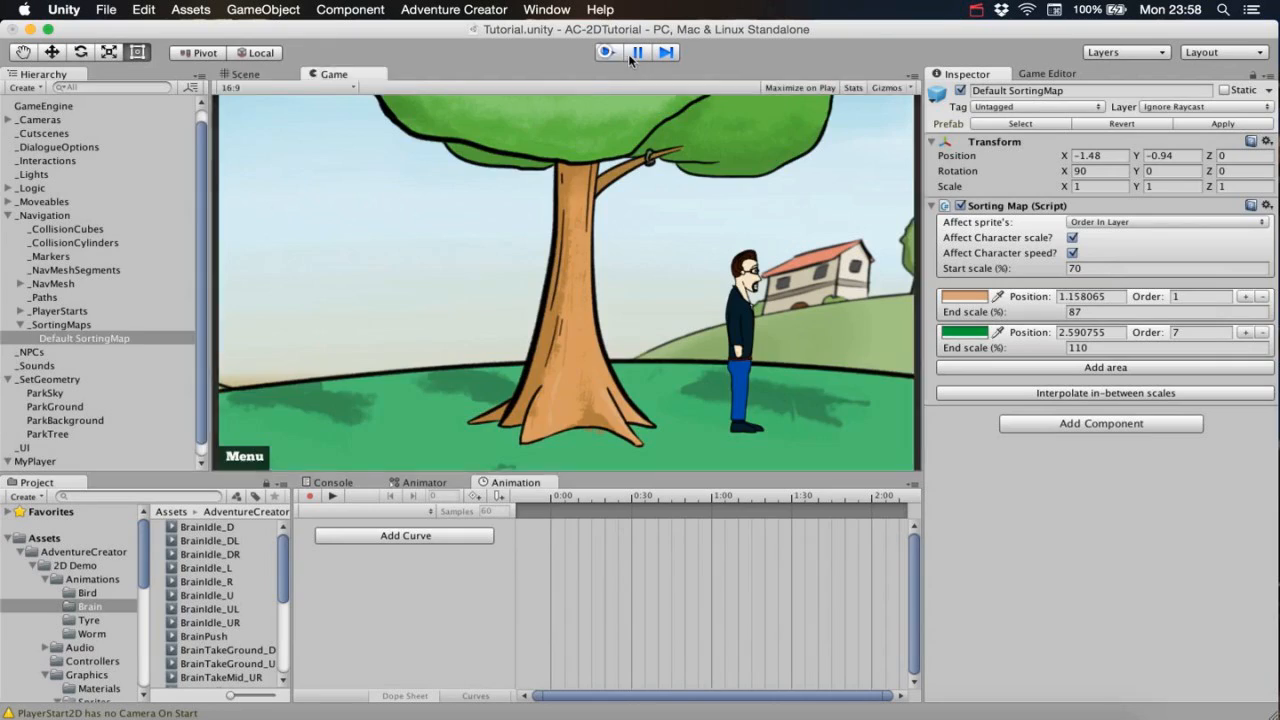
Enable the edit-mode preview on Idle_D's Follow Sorting Map and move MyPlayer down onto the grass to preview its scaling.
scroll(411, 339, up, 1)
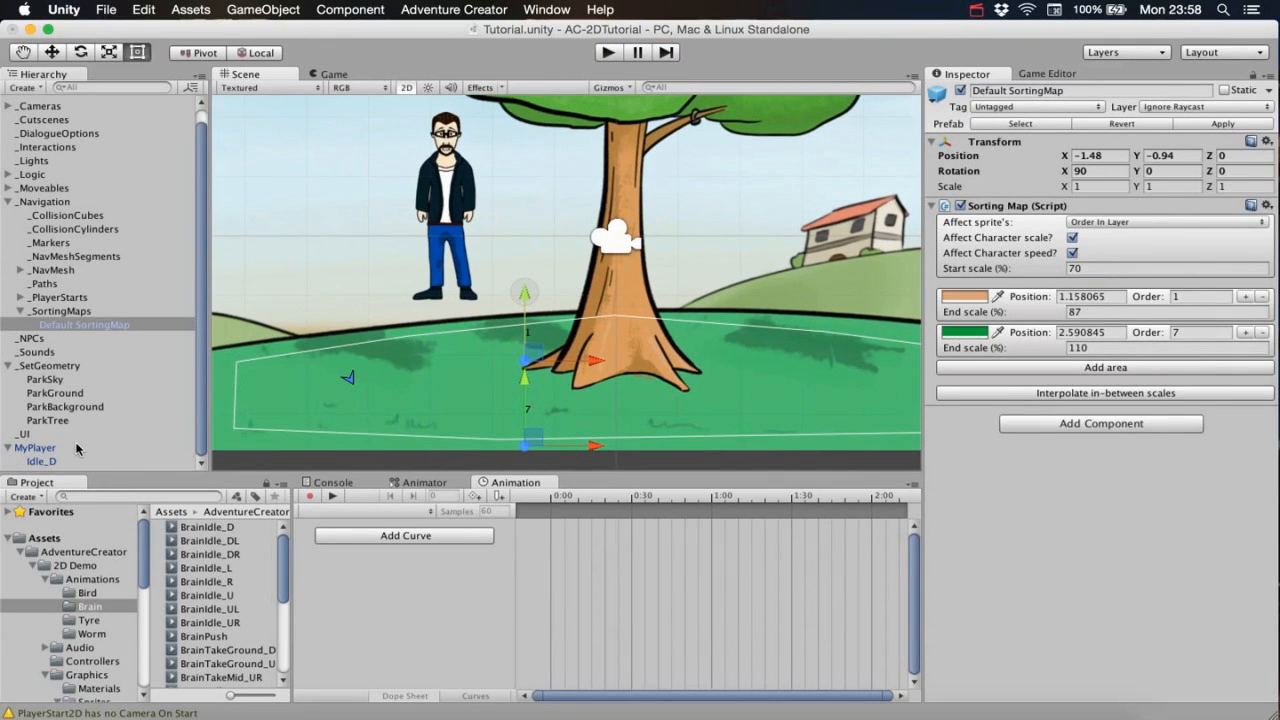
click(45, 461)
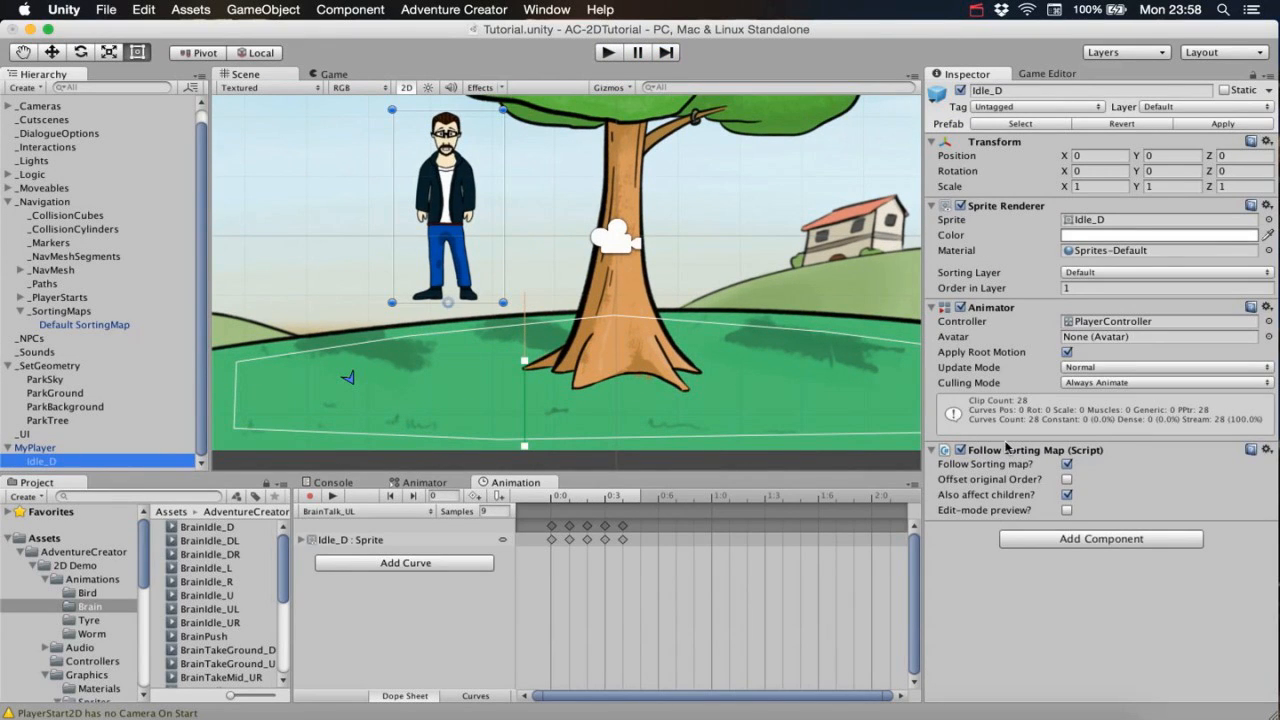
click(1066, 510)
click(36, 448)
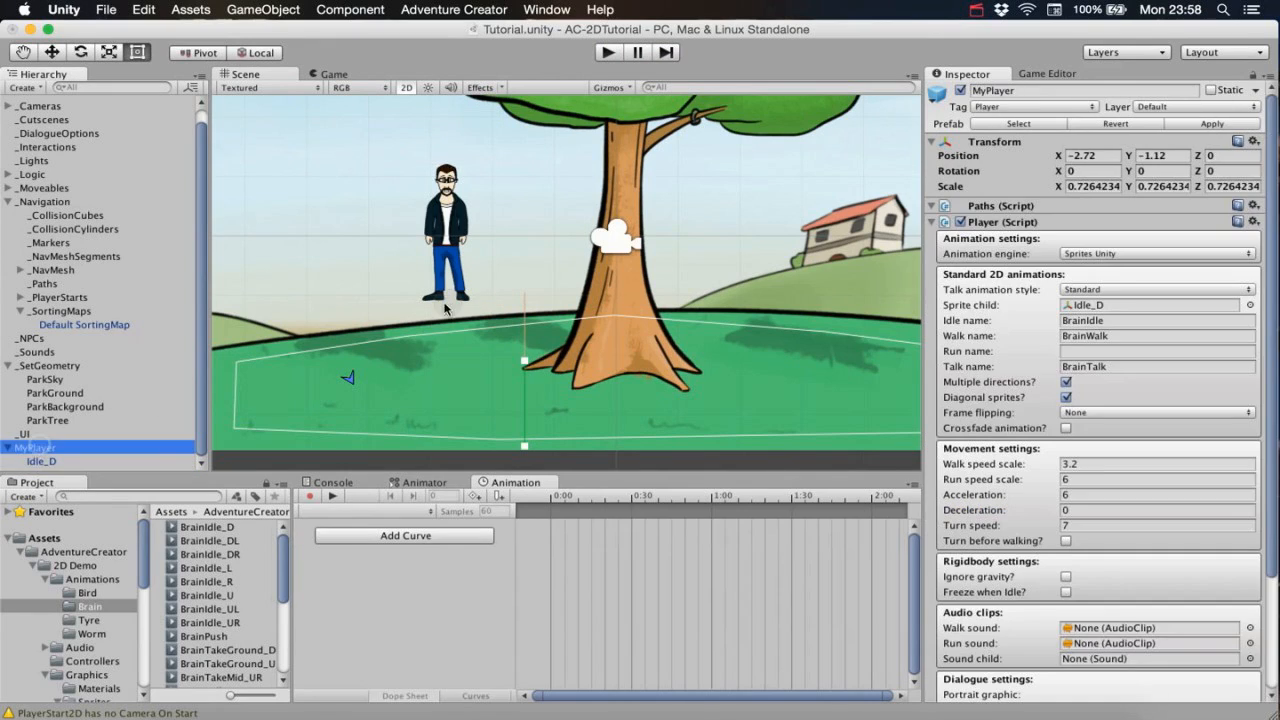
click(52, 52)
drag(460, 294, 489, 374)
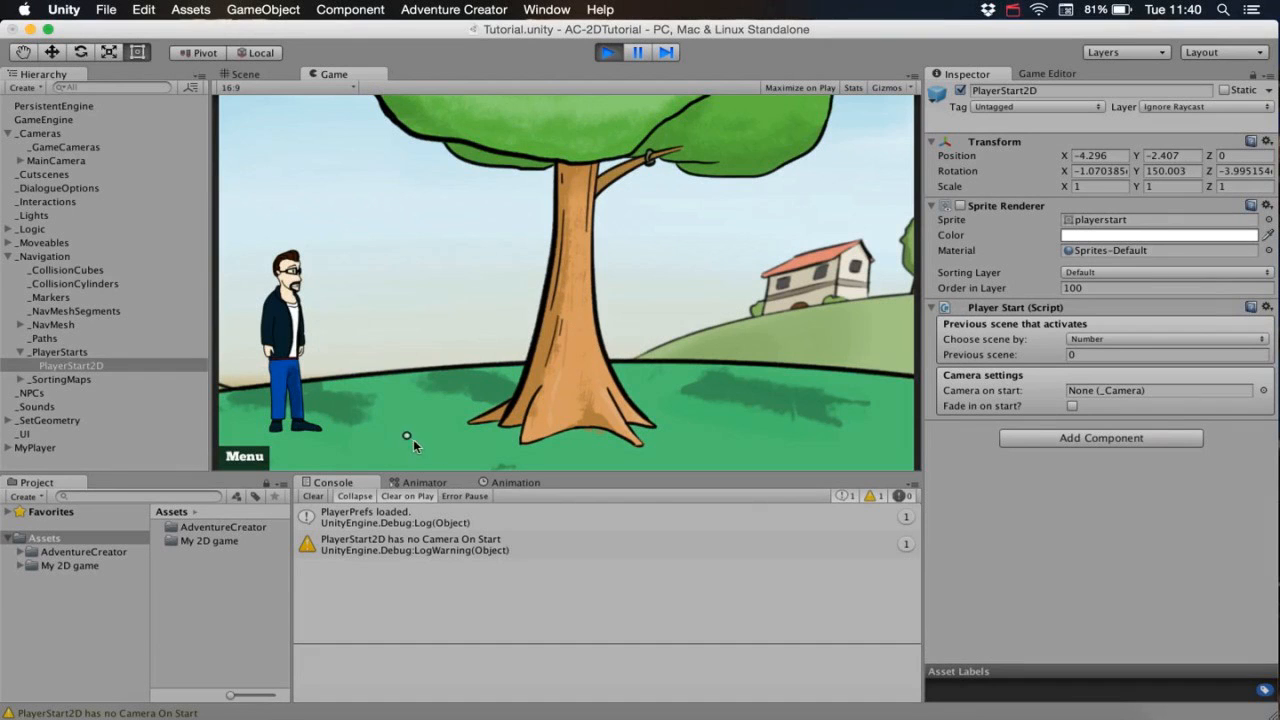
Walk the player past the tree and around the far side of the grass in the running game.
click(469, 449)
click(571, 460)
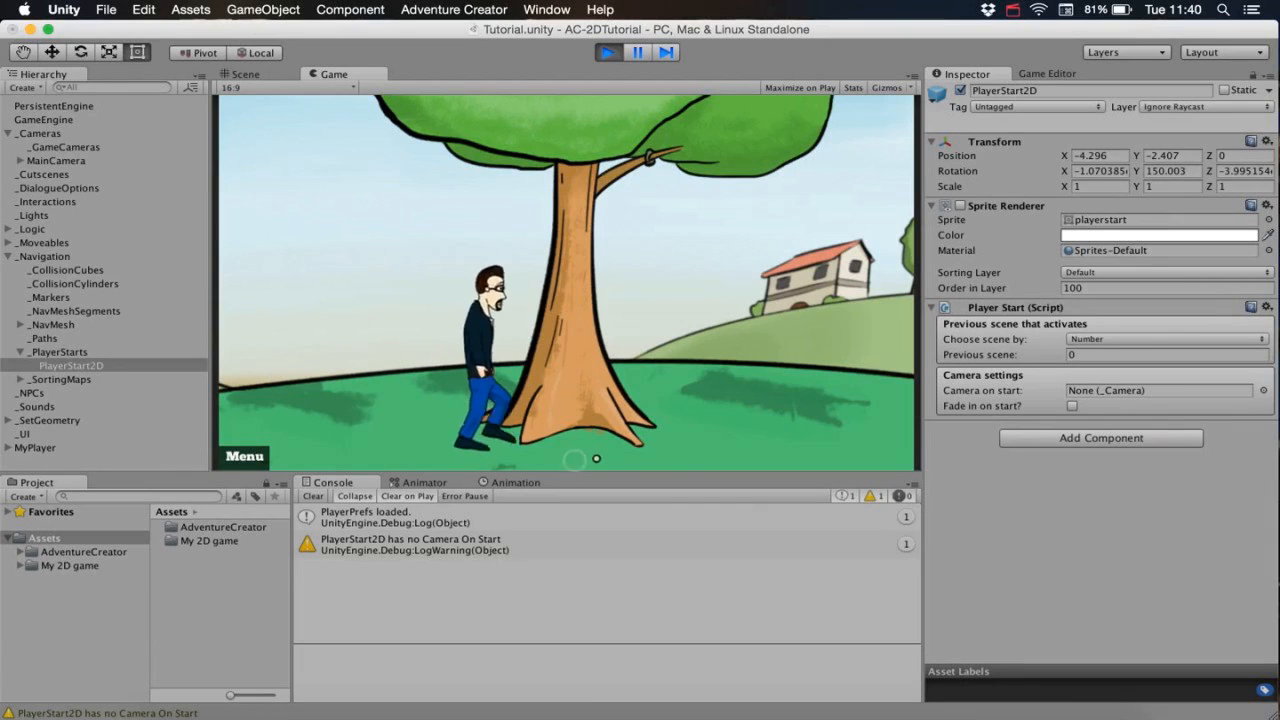
click(734, 434)
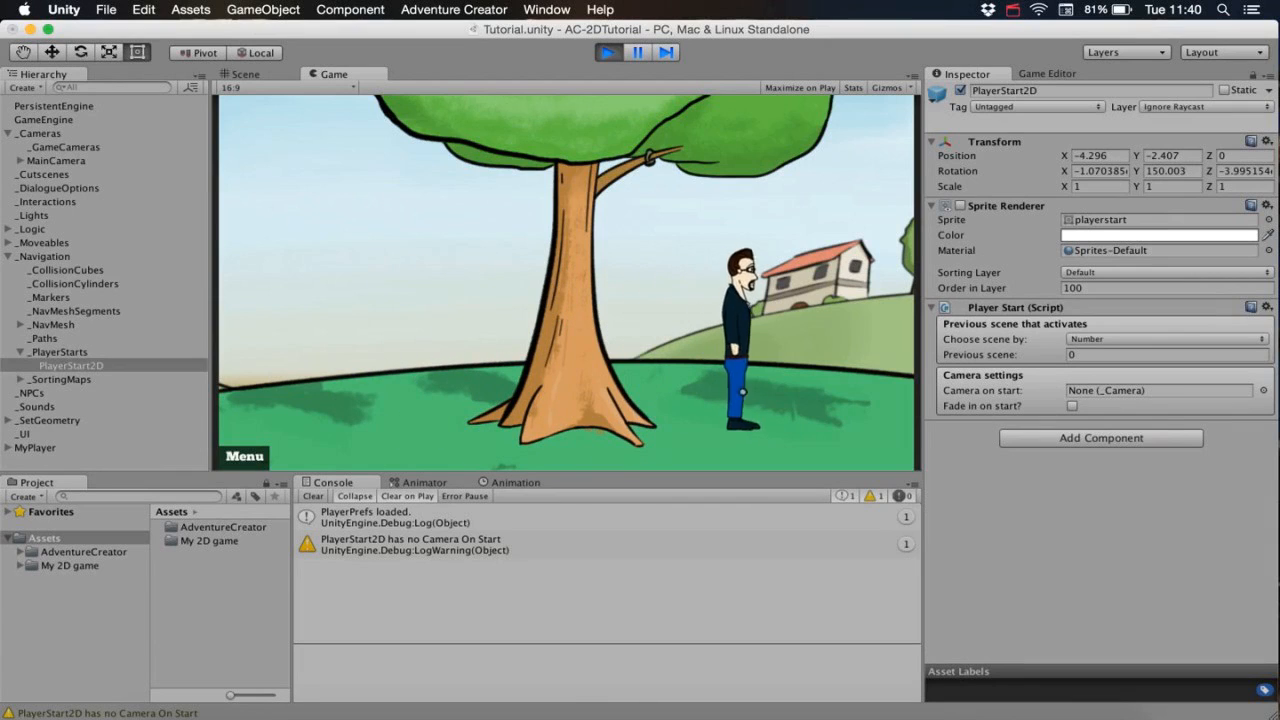
click(785, 419)
click(827, 448)
click(763, 448)
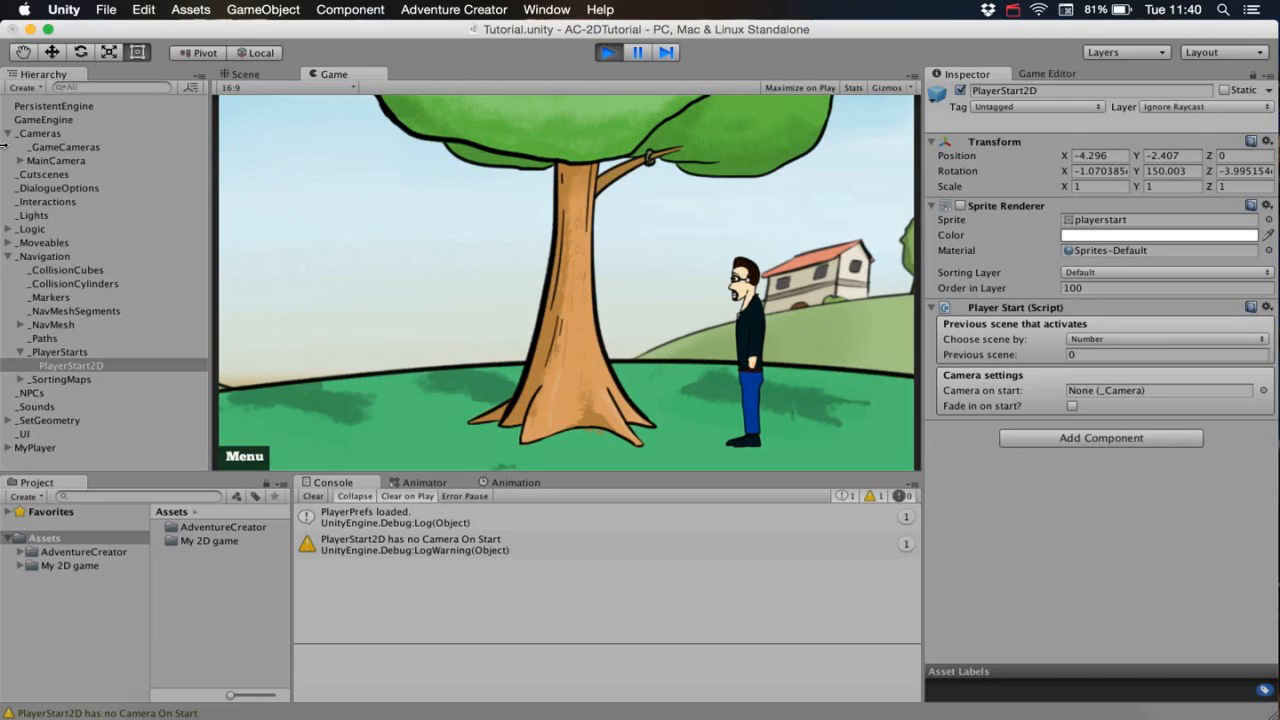
Inspect the MainCamera's settings and the details of the PlayerStart2D warning in the console.
click(101, 160)
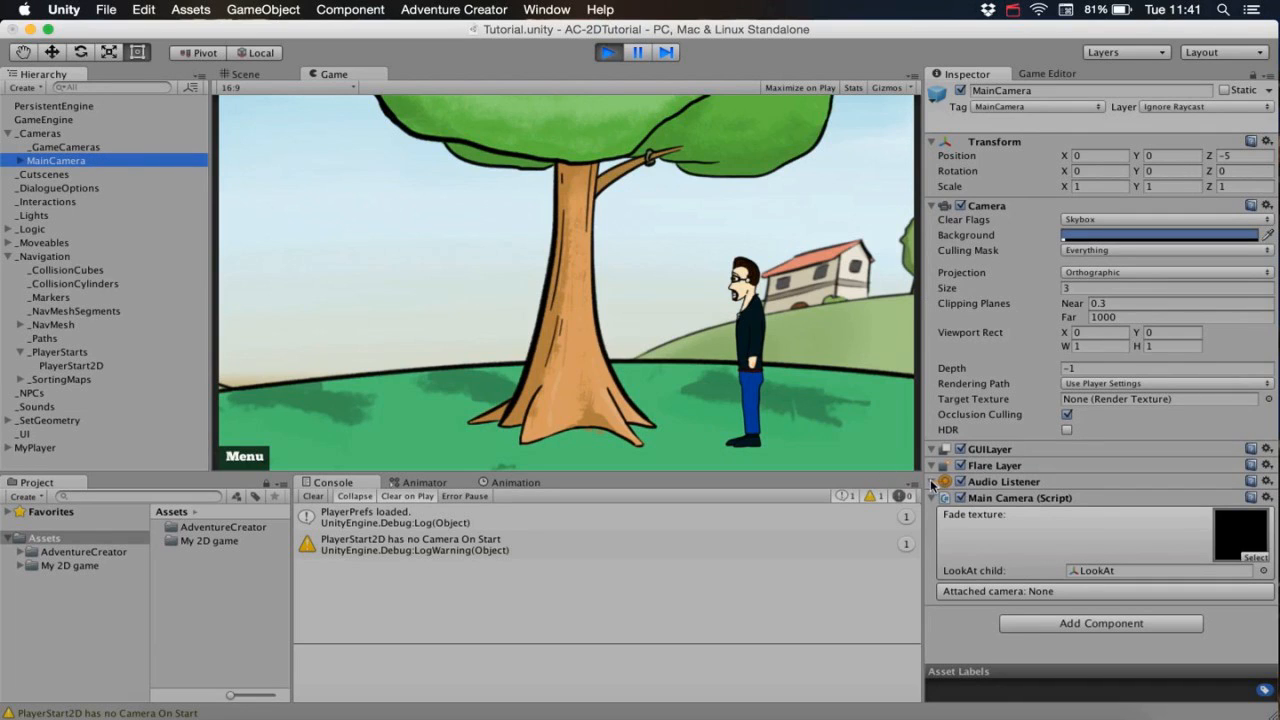
click(330, 549)
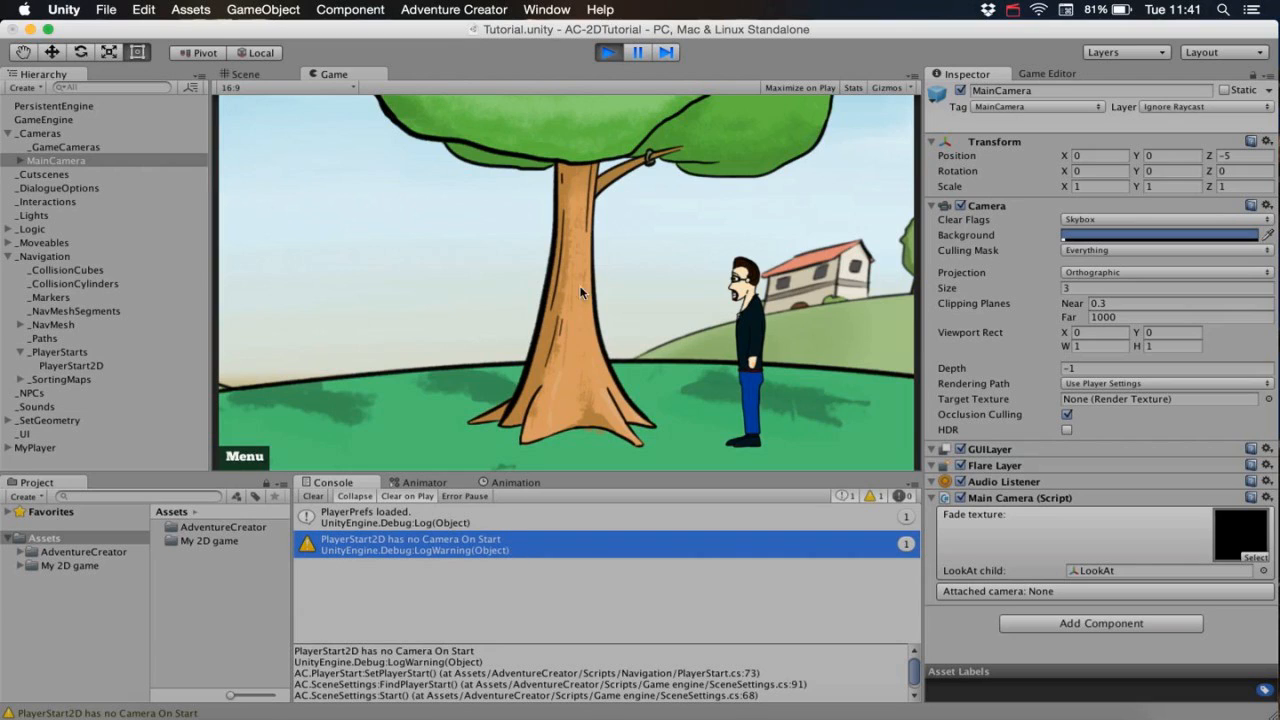
Stop the game and move PlayerStart2D slightly across the grass to about X -4.22, Y -2.42.
click(607, 52)
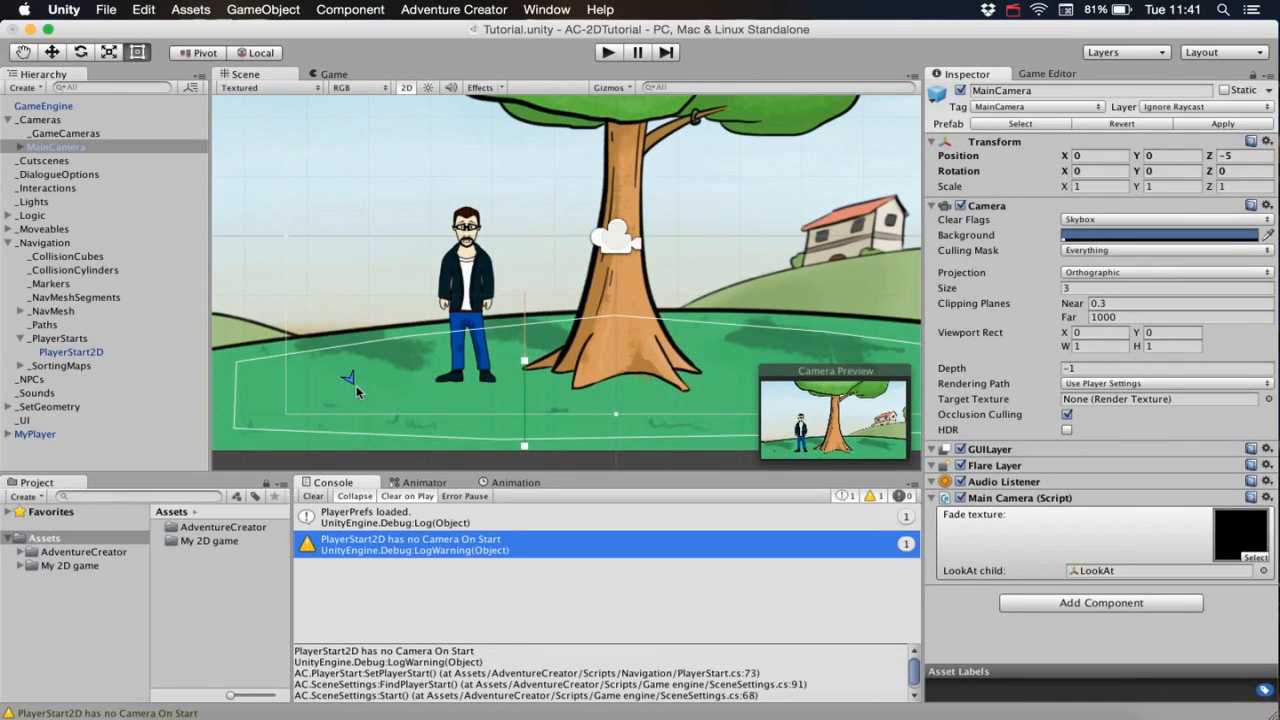
click(70, 353)
click(52, 52)
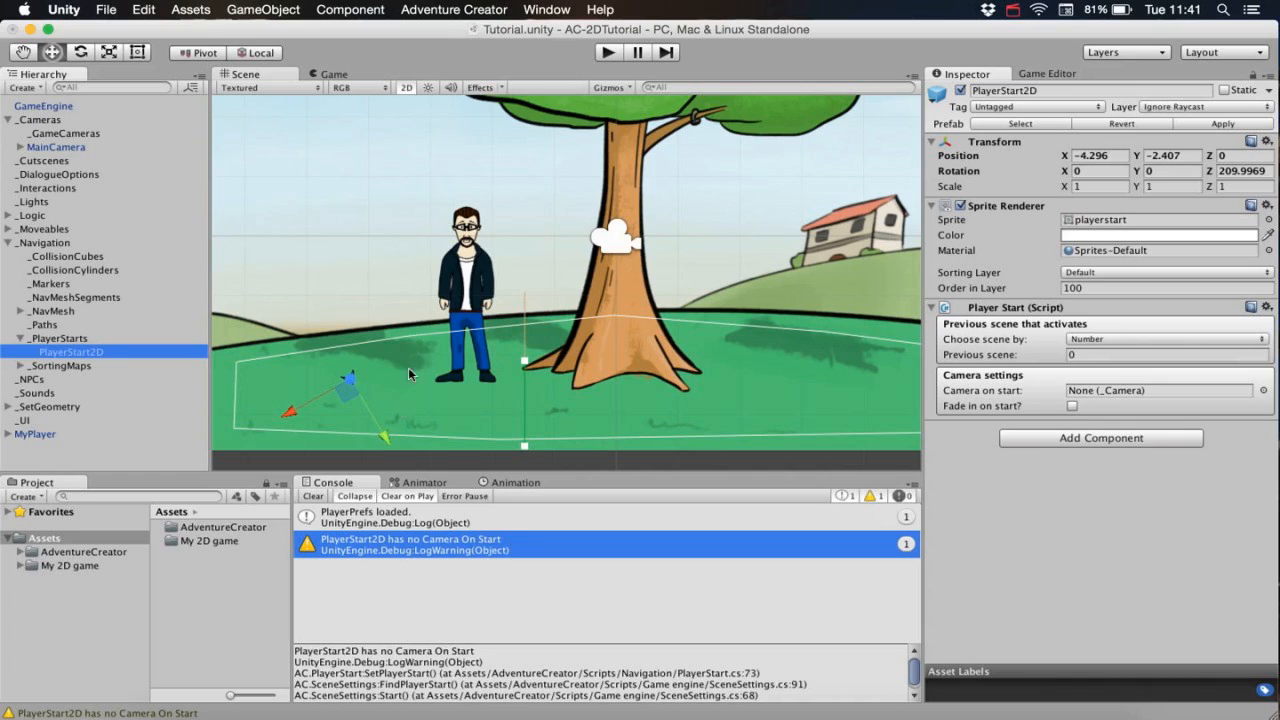
drag(347, 398, 353, 399)
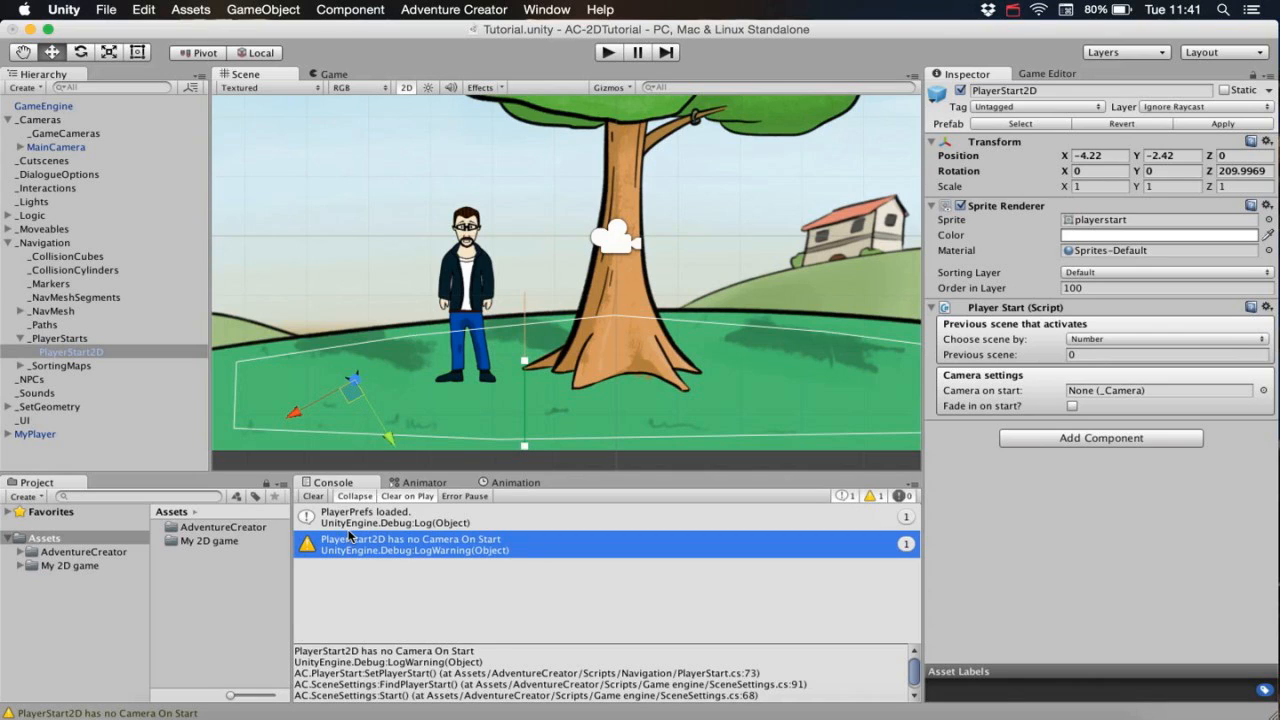
Create a default camera for the scene and pull it back from the backdrop to about Z -3.78.
click(1036, 75)
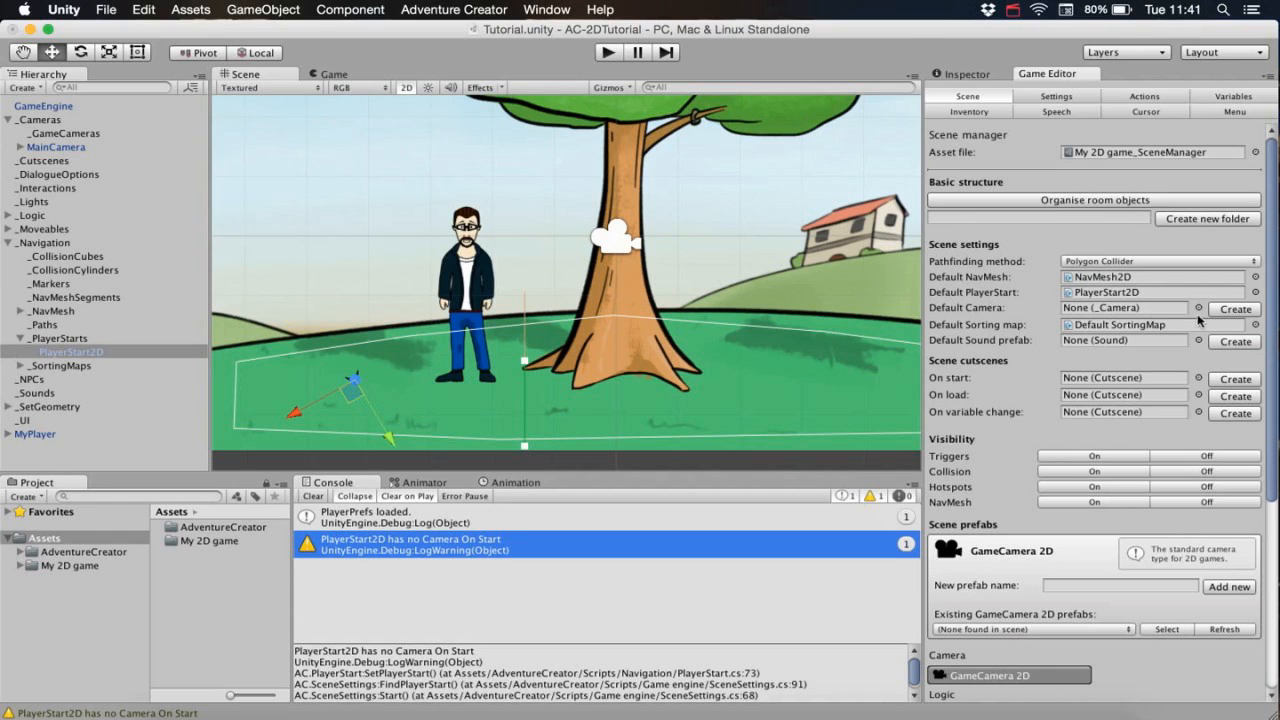
click(1234, 309)
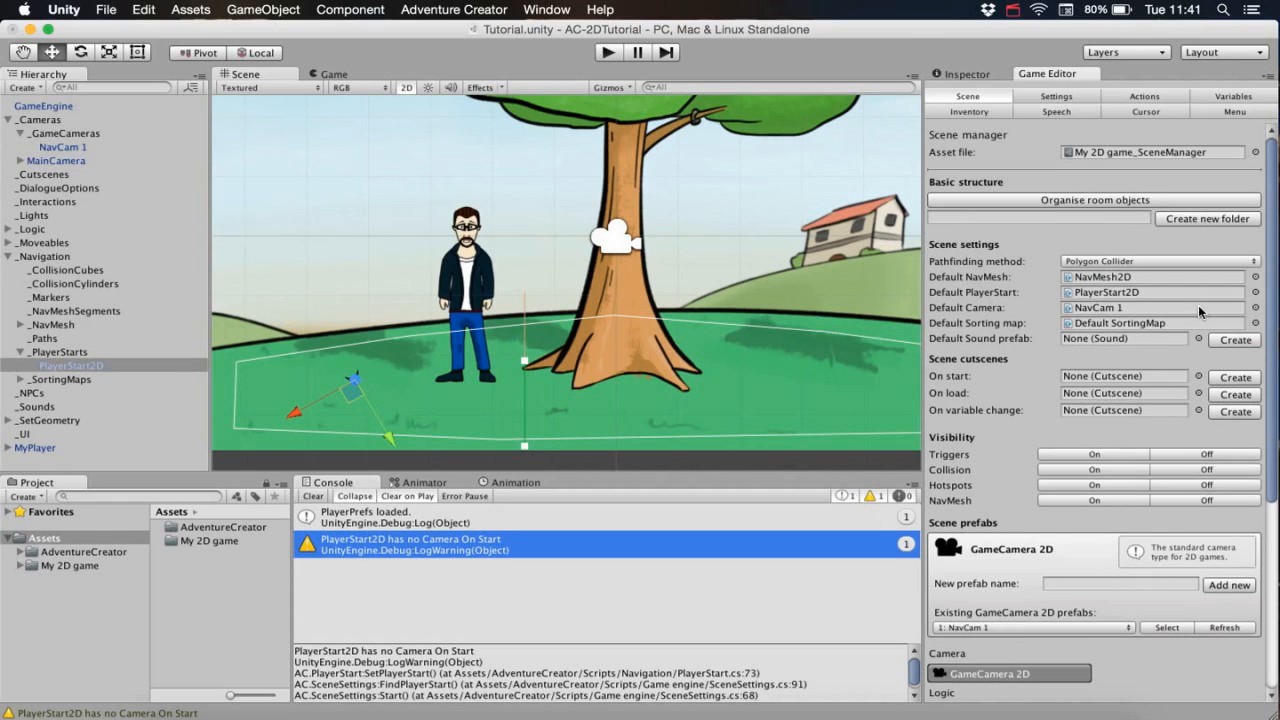
click(77, 147)
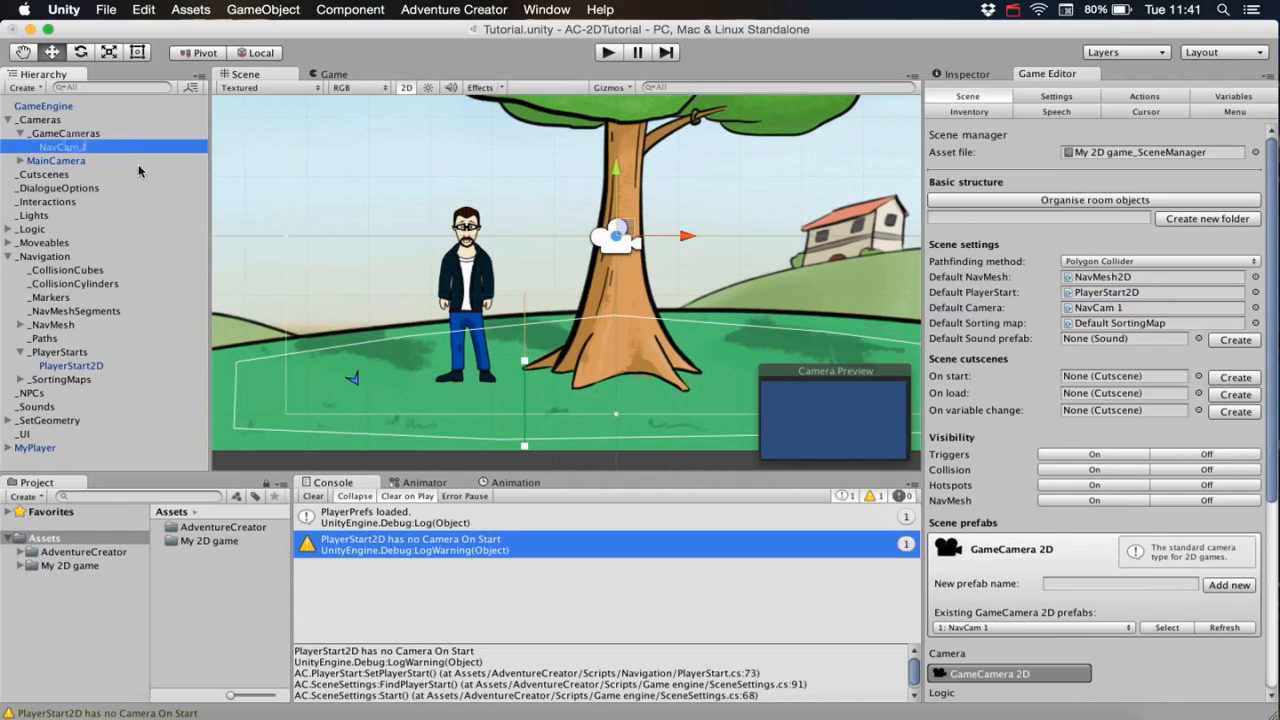
click(958, 74)
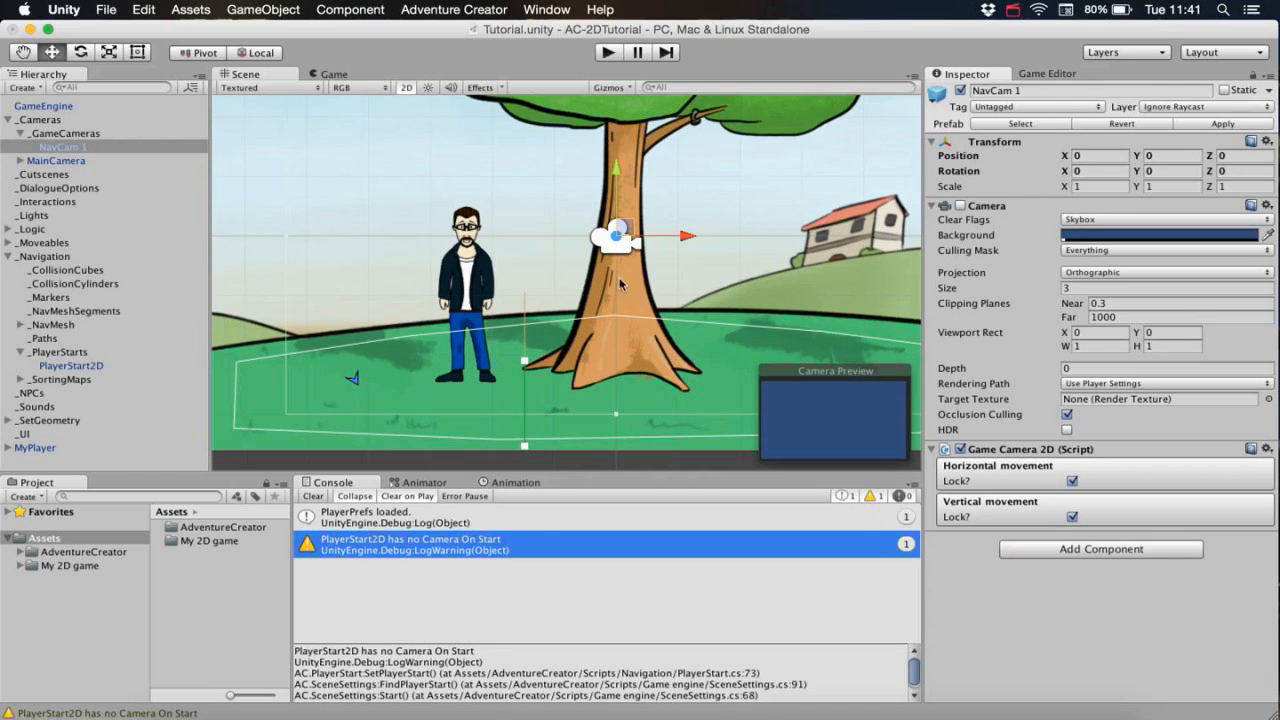
click(406, 88)
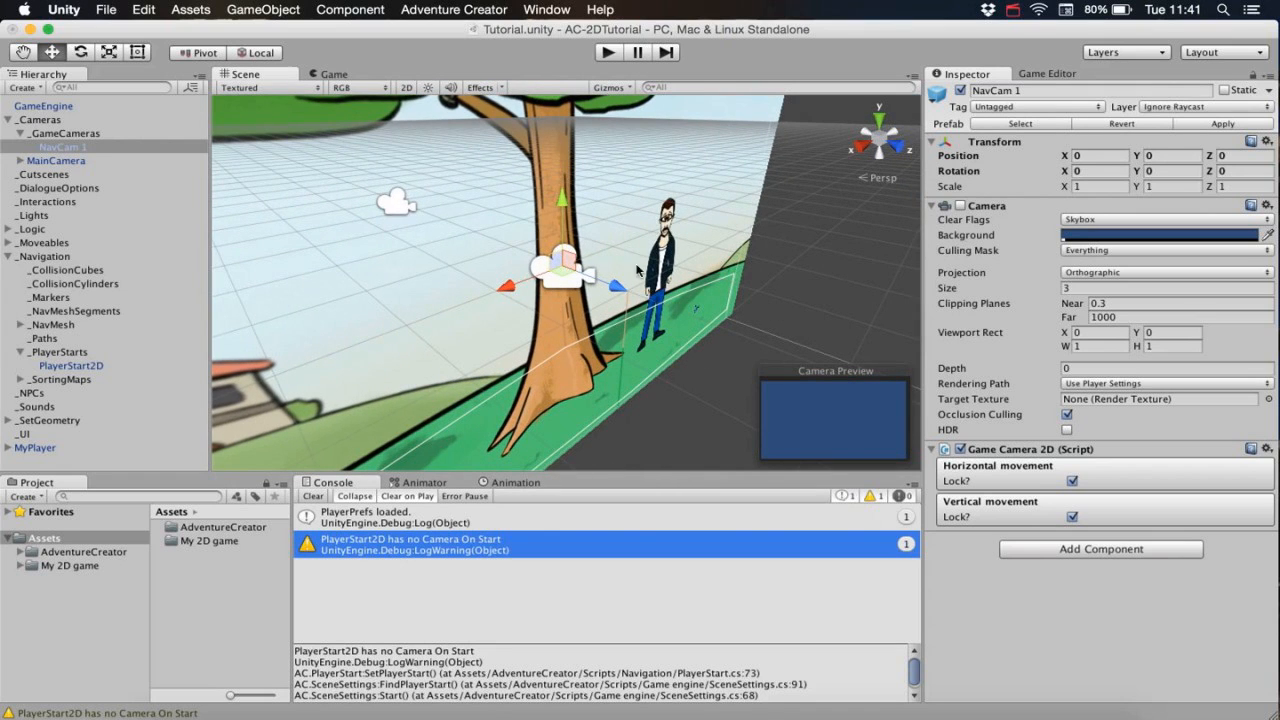
drag(618, 290, 340, 176)
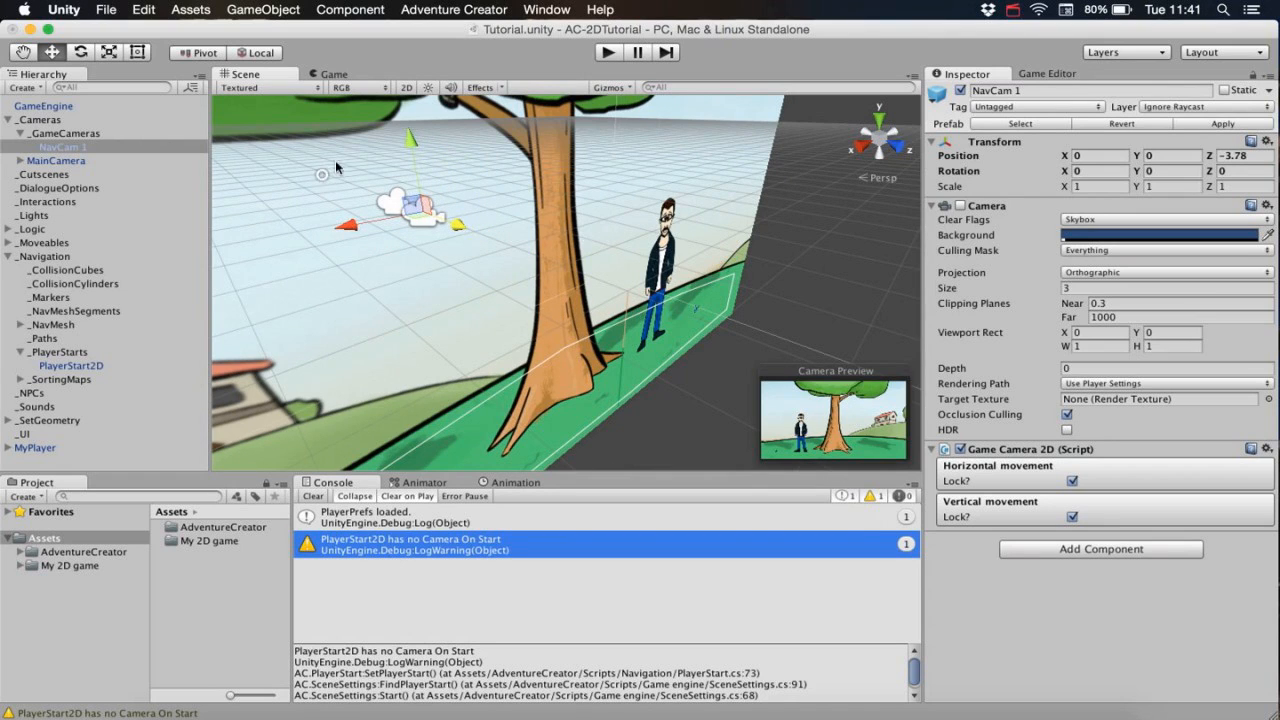
click(406, 88)
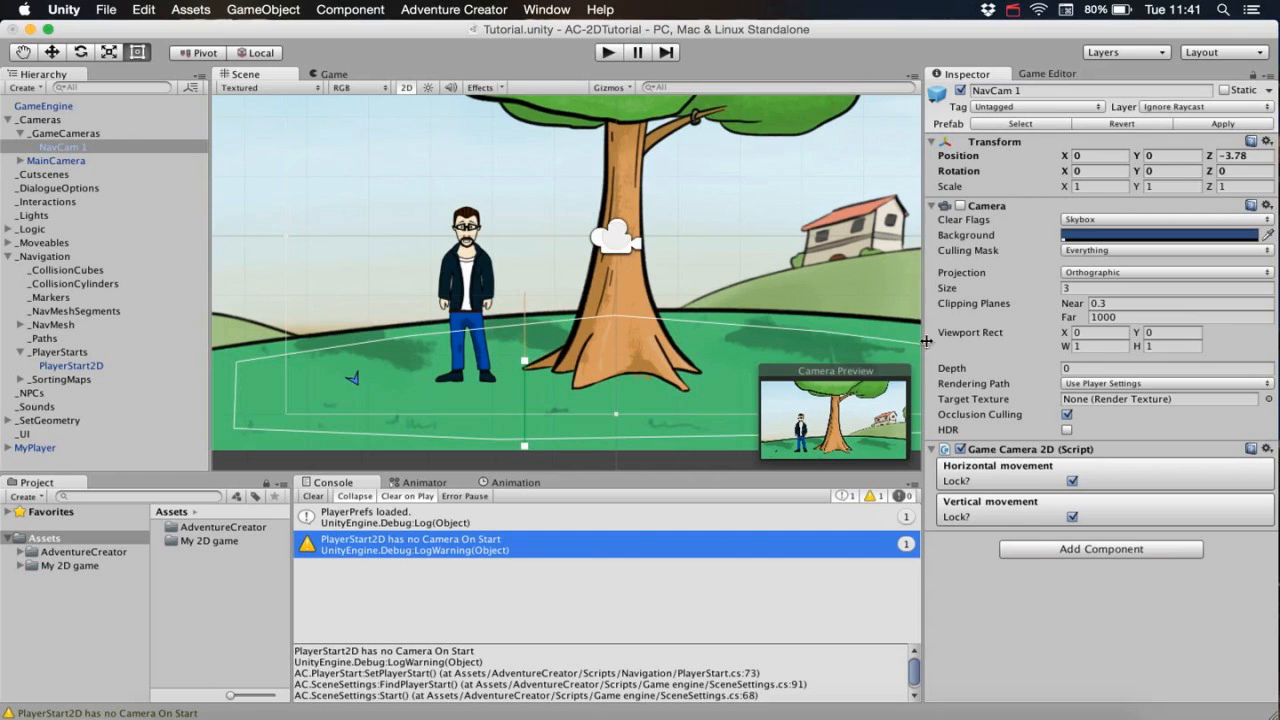
Set NavCam 1's orthographic size to 2.5 and unlock its vertical and horizontal movement.
click(1074, 288)
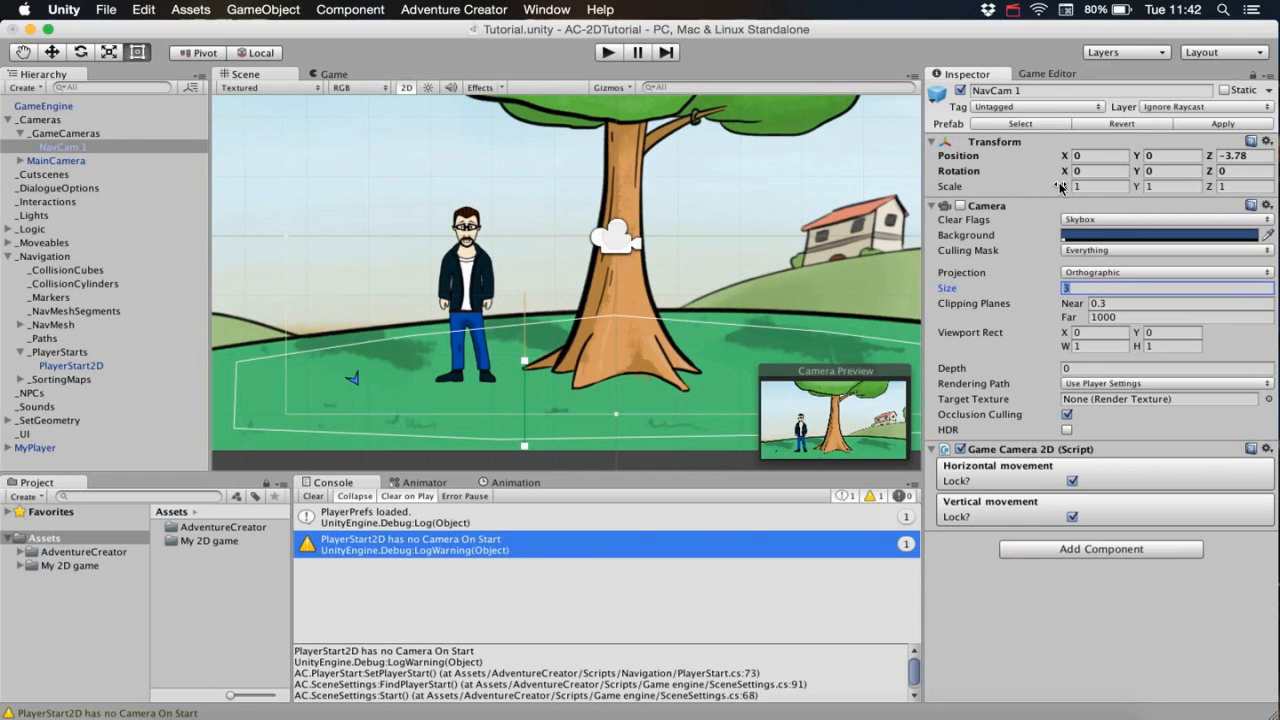
text(2.5)
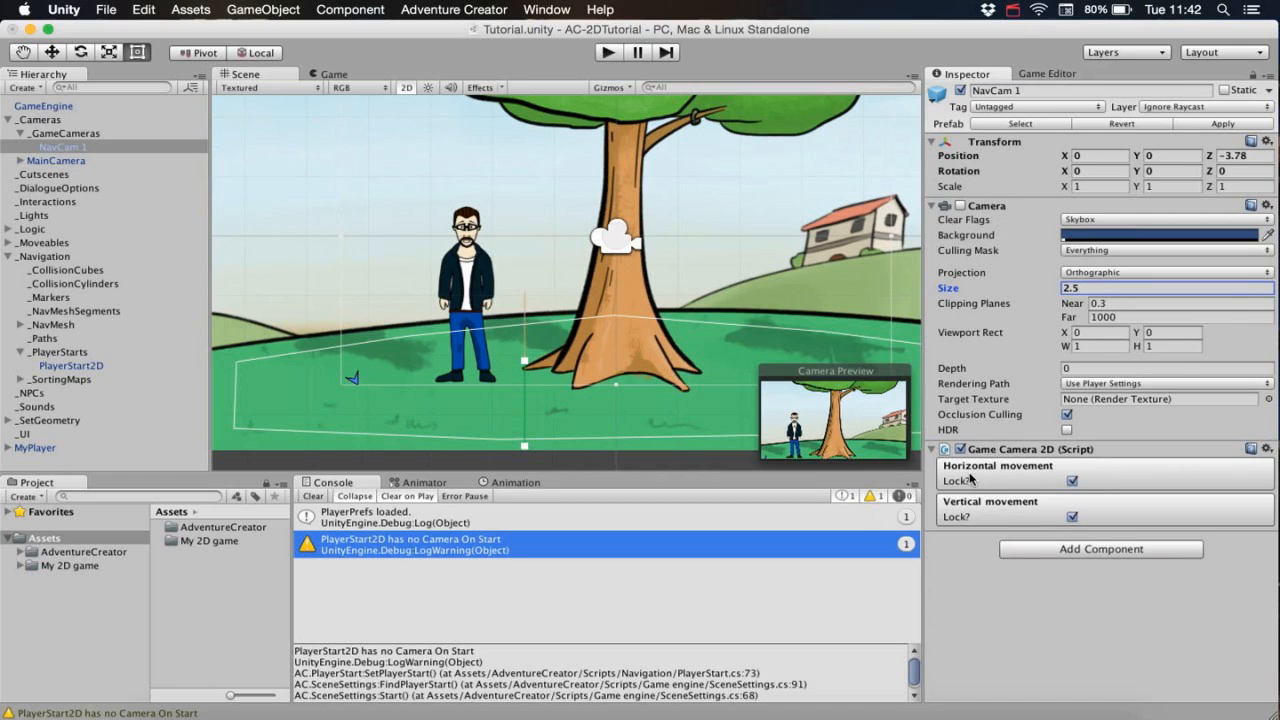
click(1071, 517)
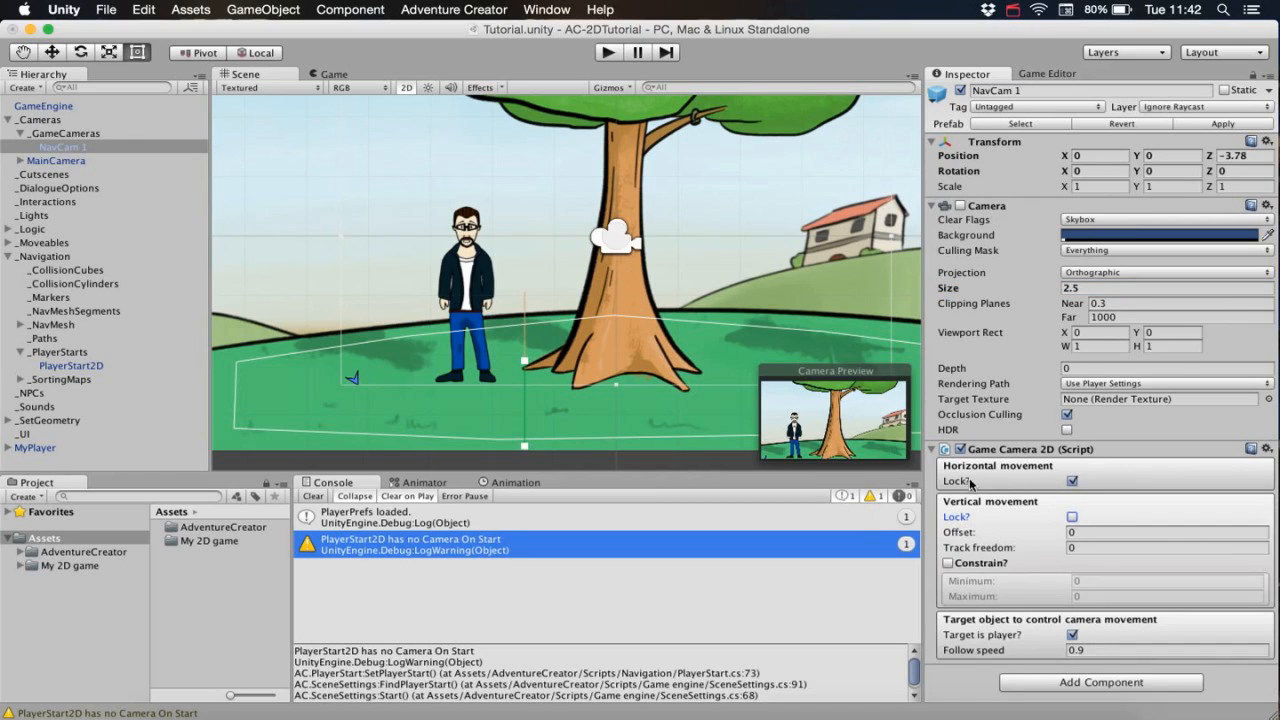
click(1073, 481)
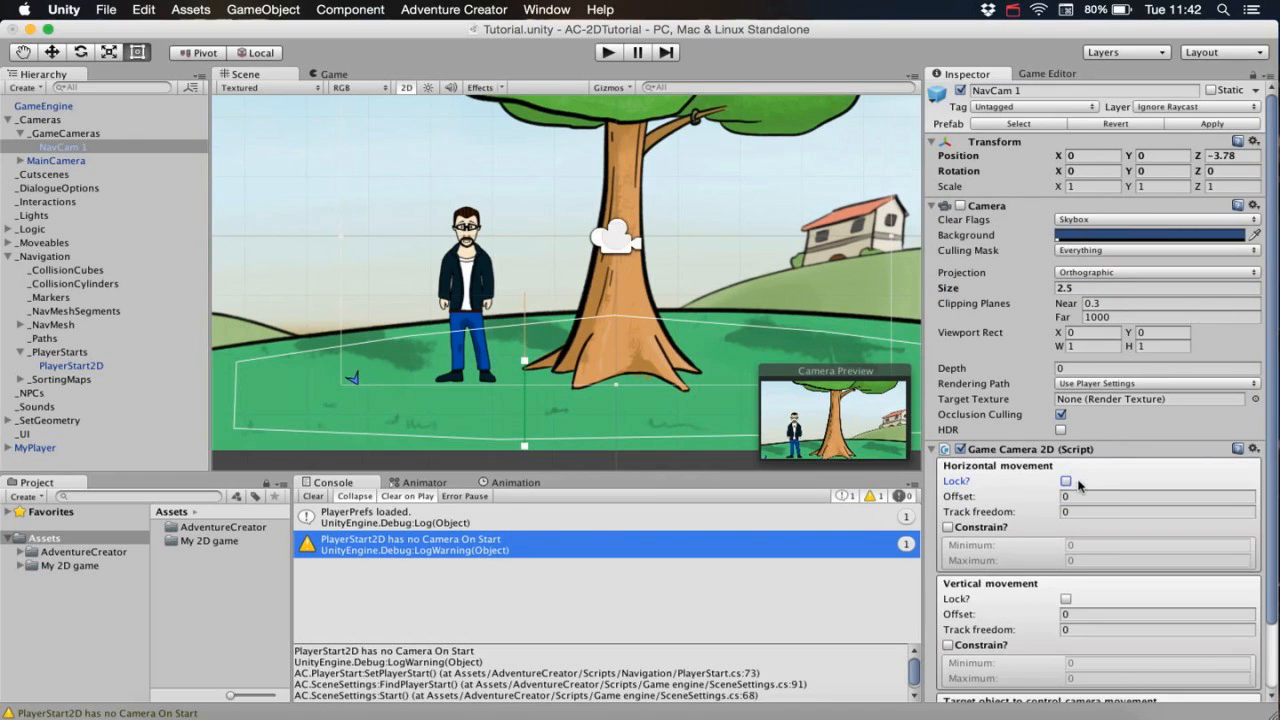
Run the game and walk the player around the grass to test how the camera follows him.
click(618, 55)
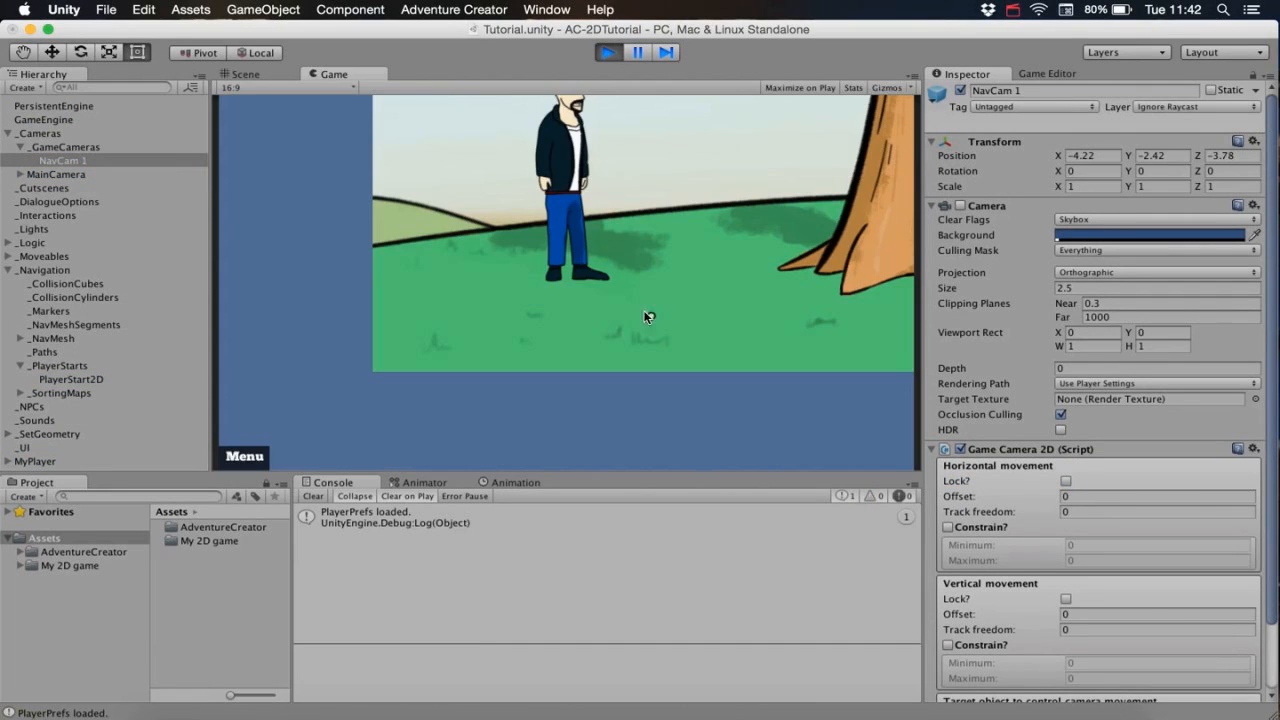
click(660, 318)
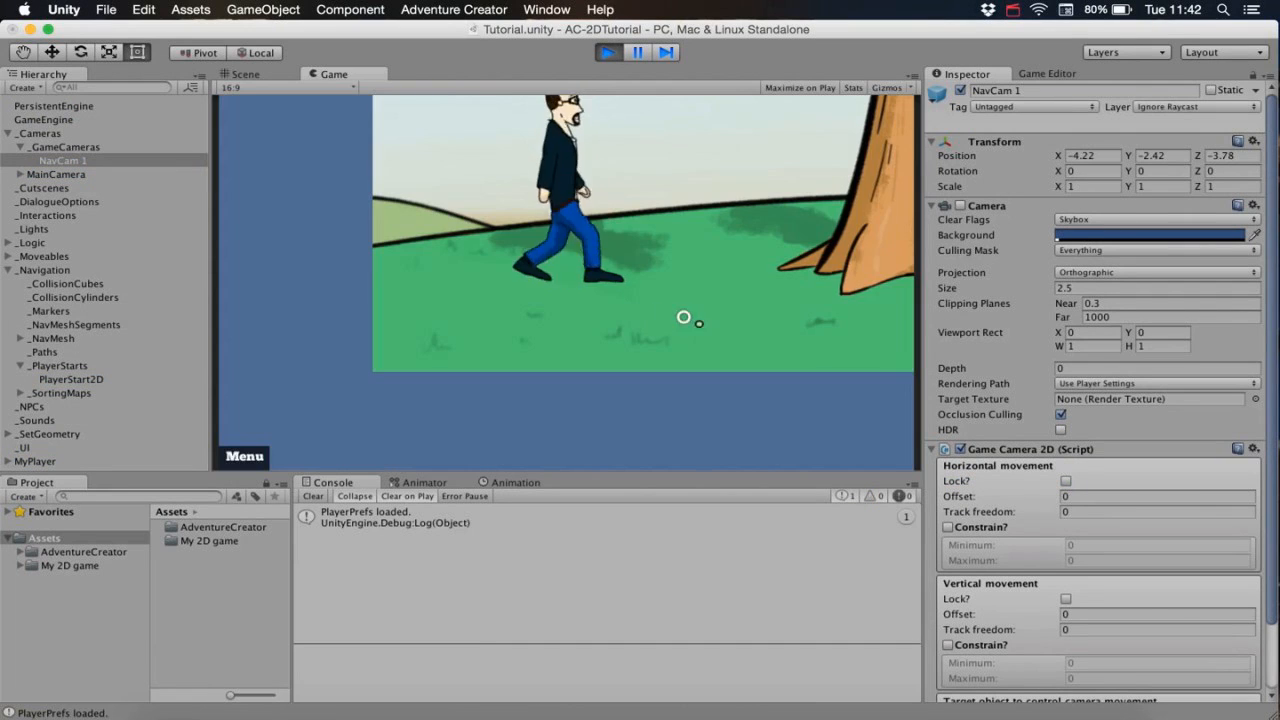
click(679, 222)
click(497, 316)
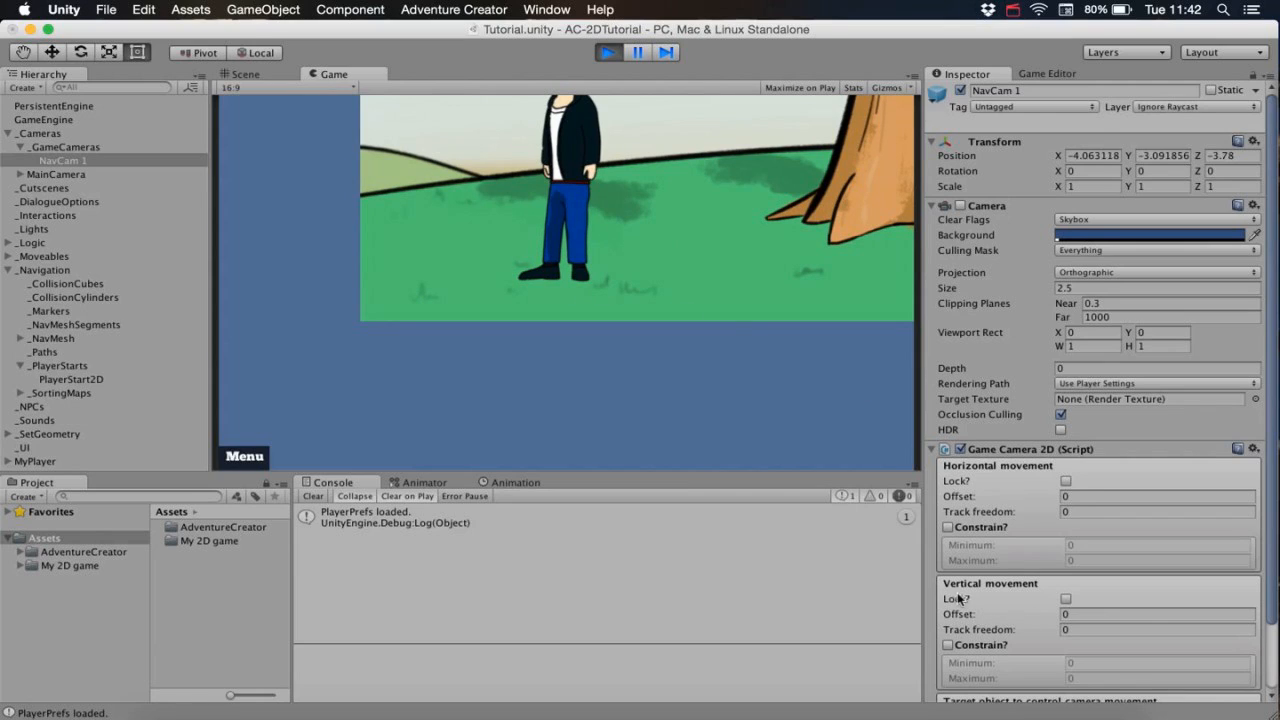
Set NavCam 1's vertical movement offset to about 1.47 and walk the player past the tree to check the framing.
drag(1033, 621, 1190, 604)
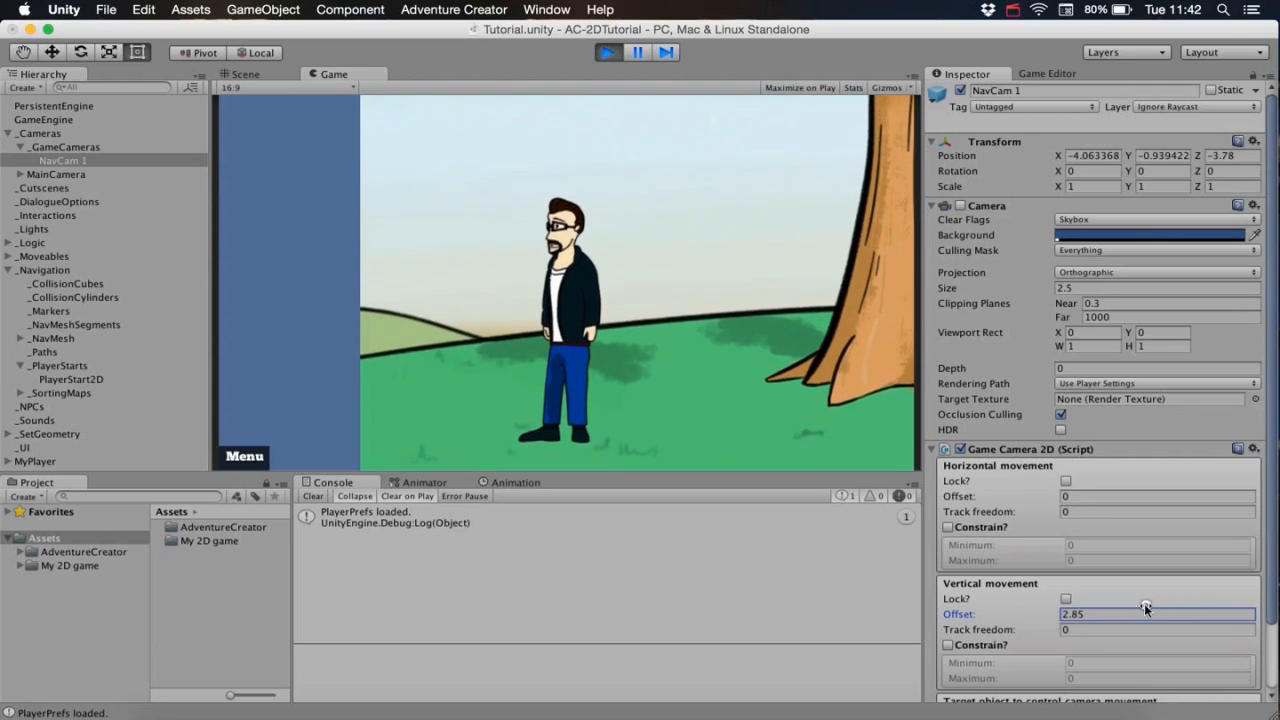
drag(1071, 607, 968, 611)
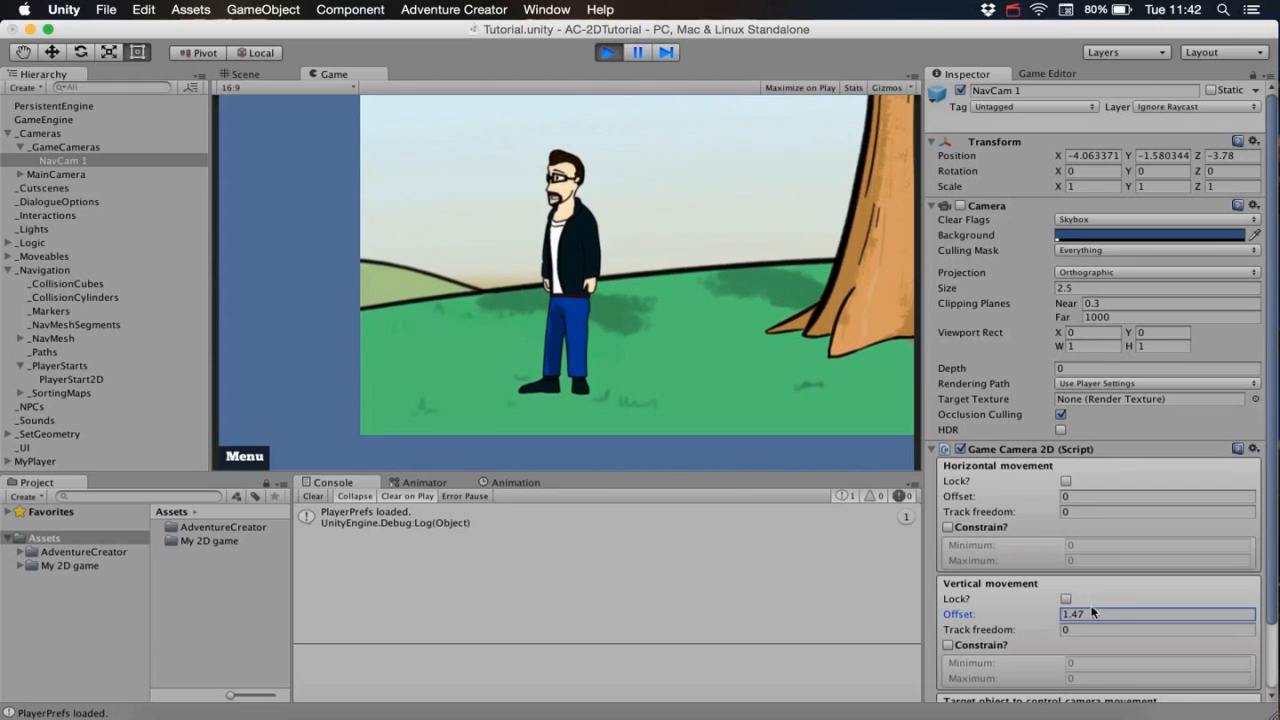
click(706, 363)
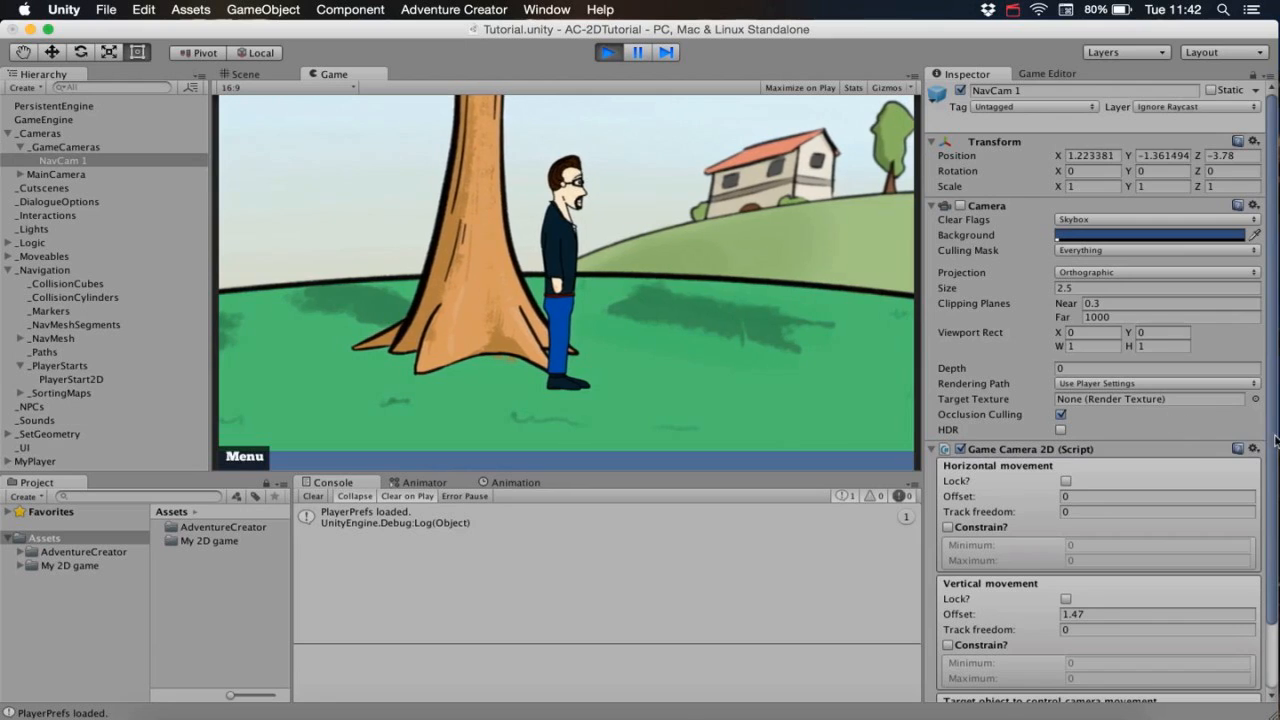
Set NavCam 1's follow speed to 1.3 and test it by walking the player toward the scene's edge.
scroll(990, 655, down, 3)
click(989, 657)
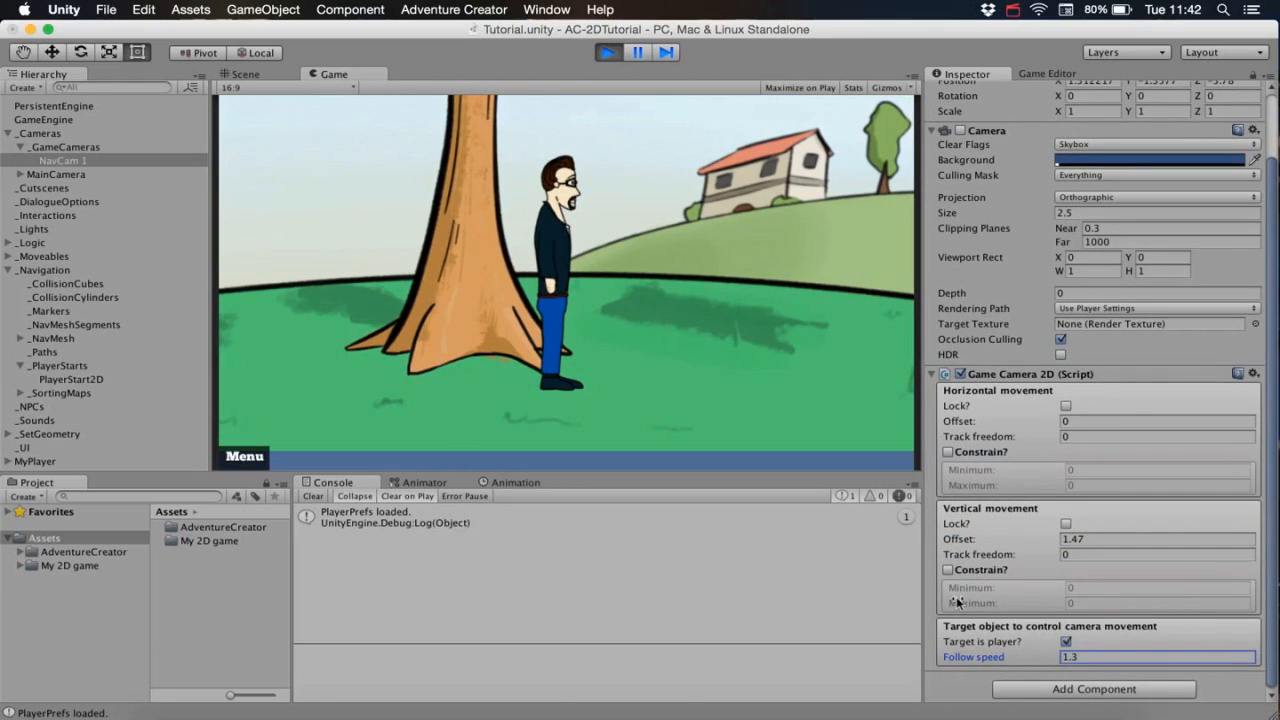
text(1.3)
click(660, 366)
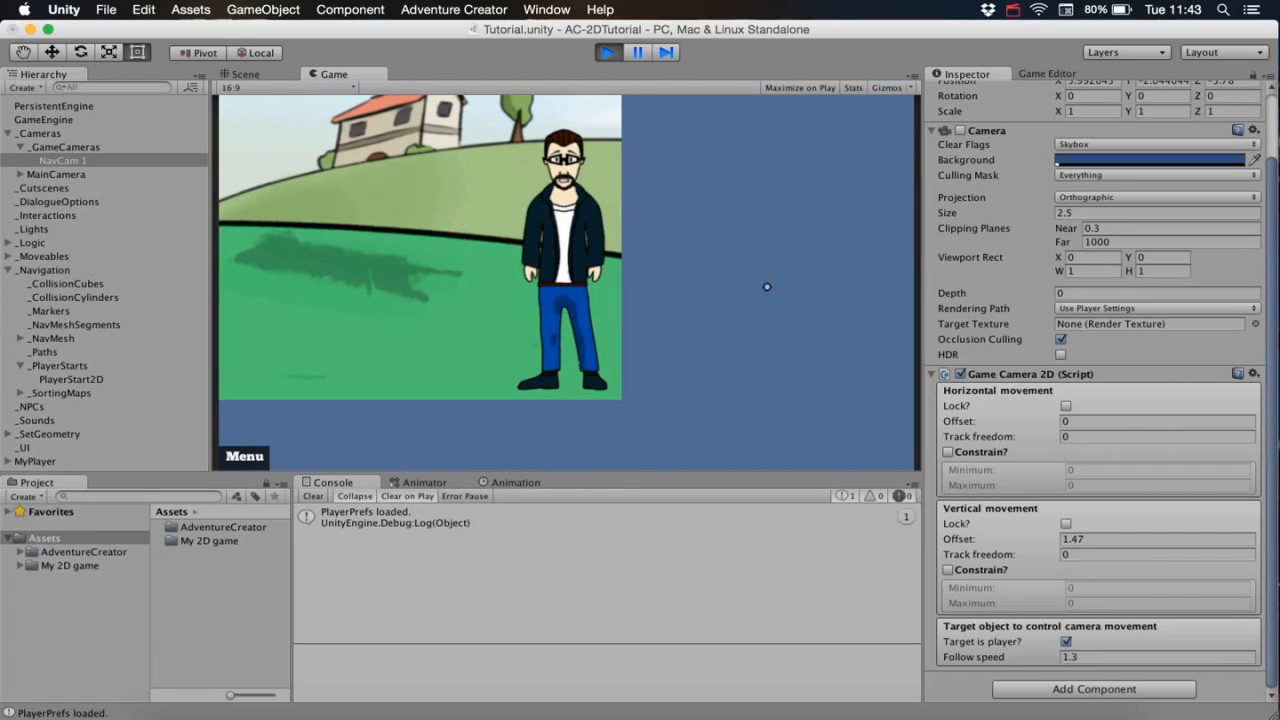
click(565, 303)
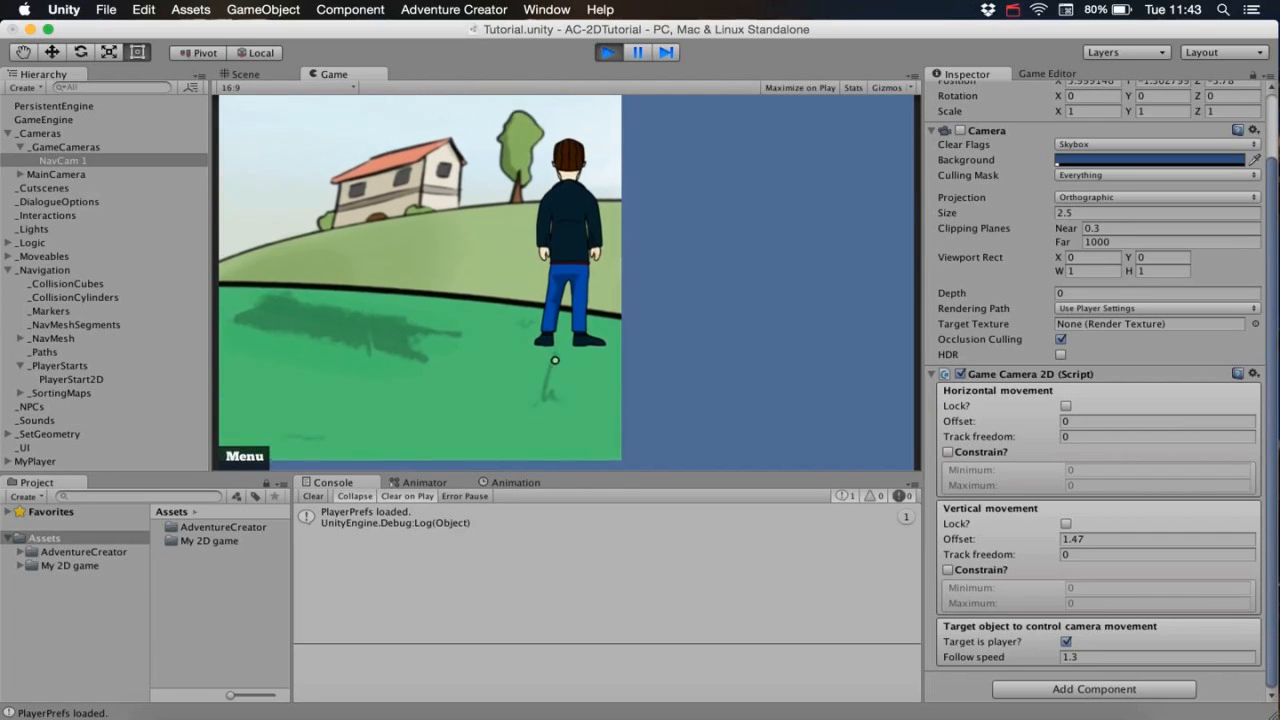
Constrain NavCam 1's horizontal movement to a minimum of -2.2 and a maximum of 2.2, testing the limits by walking the player across the scene.
click(955, 455)
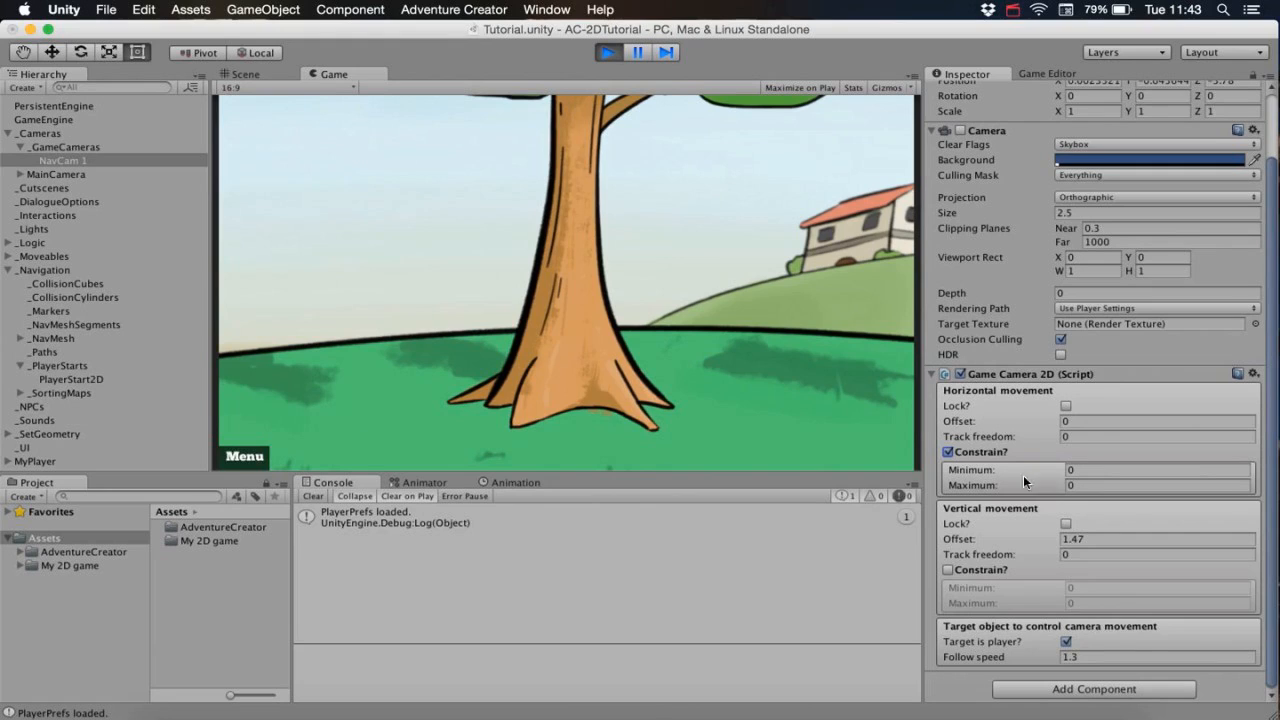
drag(1030, 488, 1094, 488)
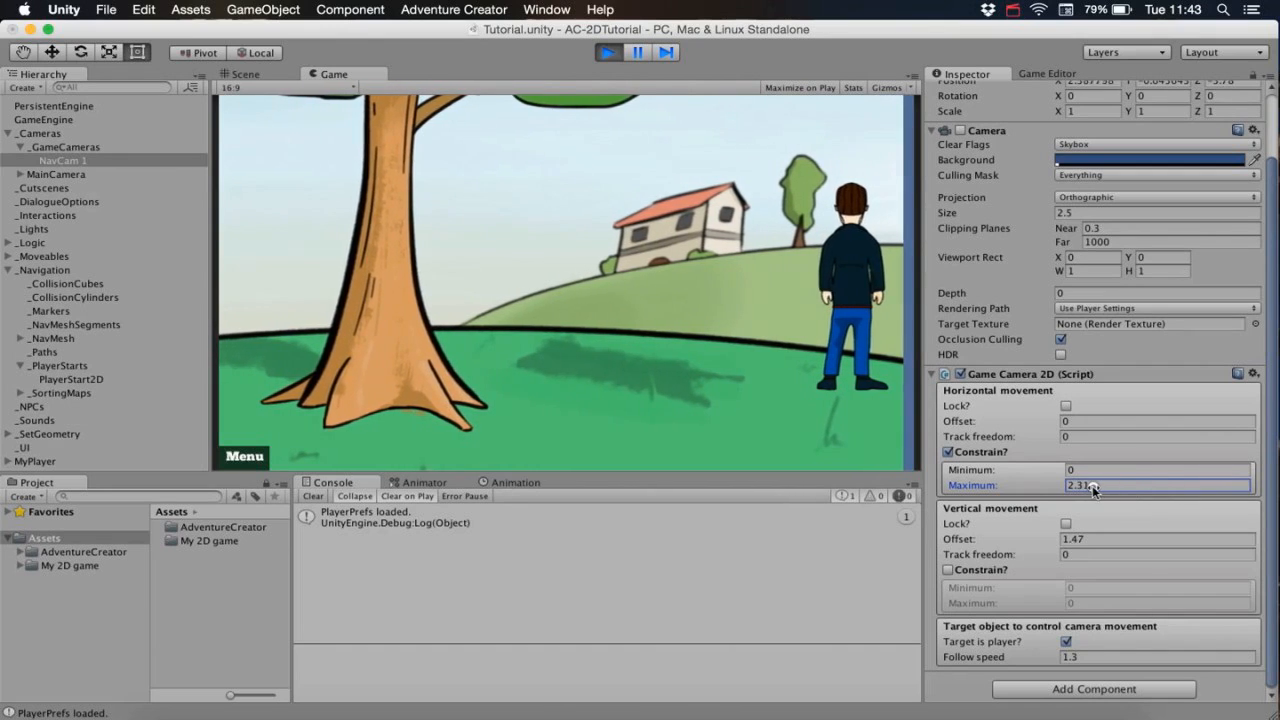
click(1094, 486)
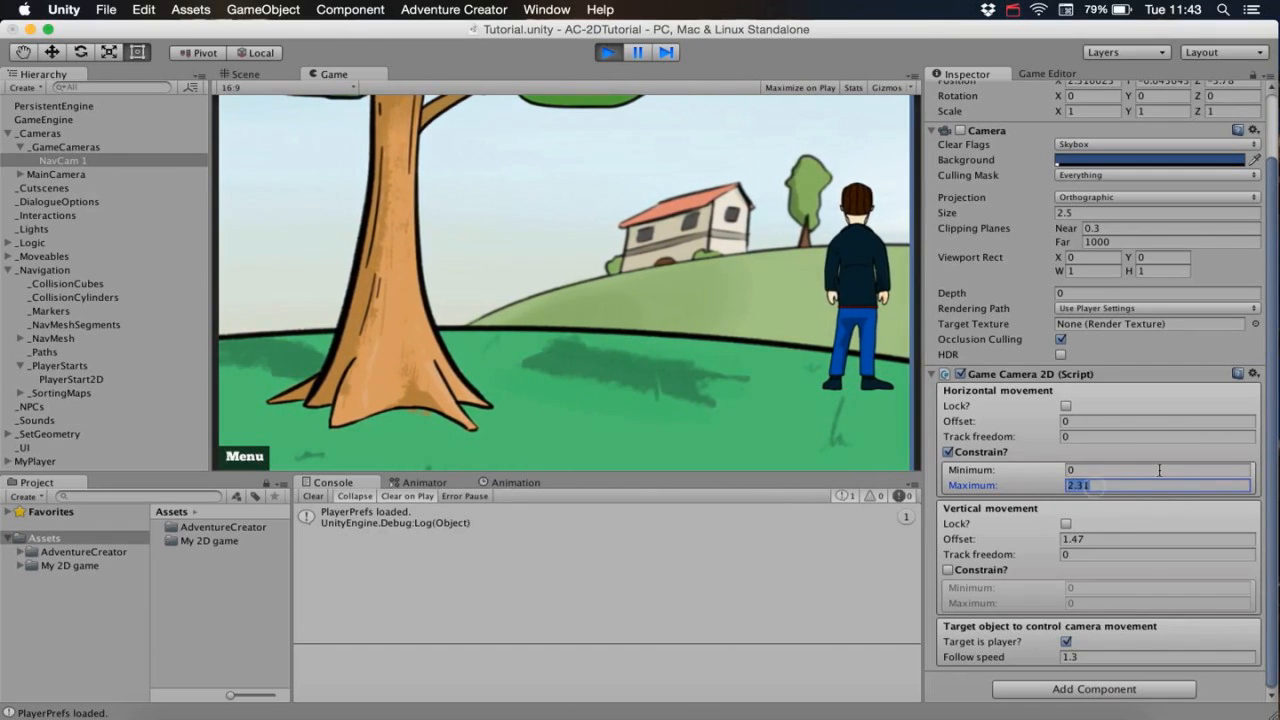
text(2.2)
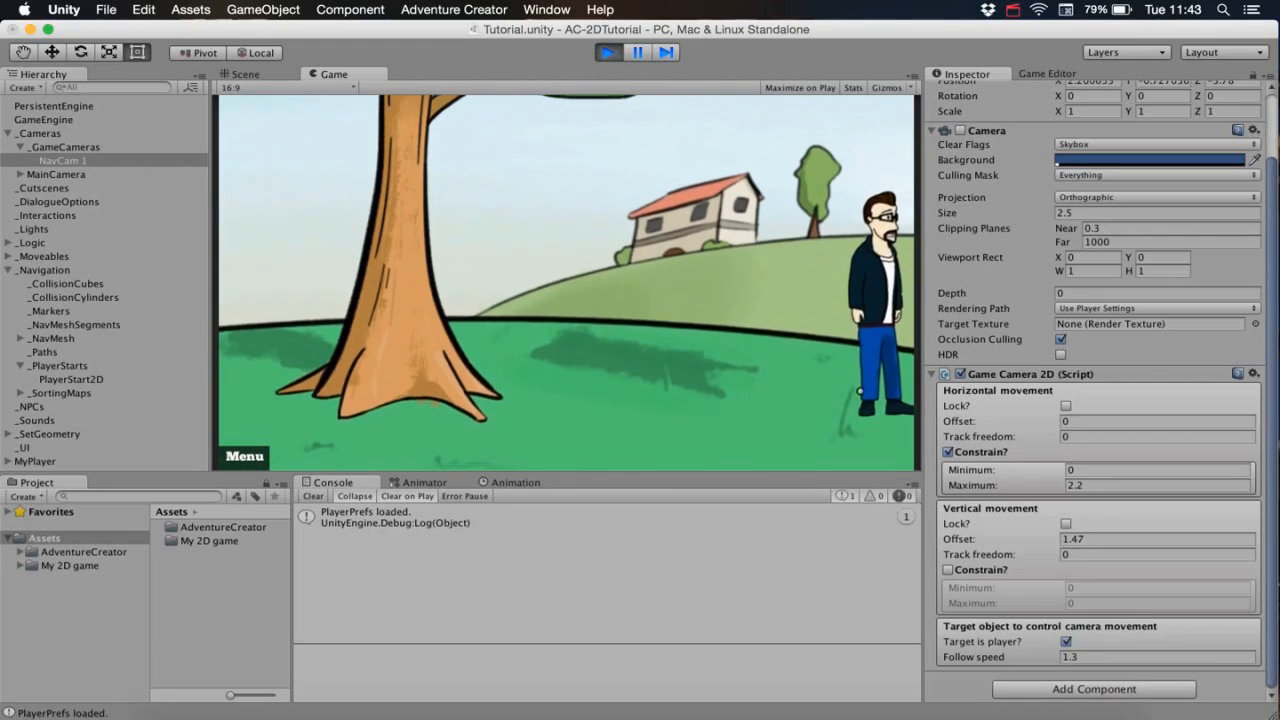
click(702, 408)
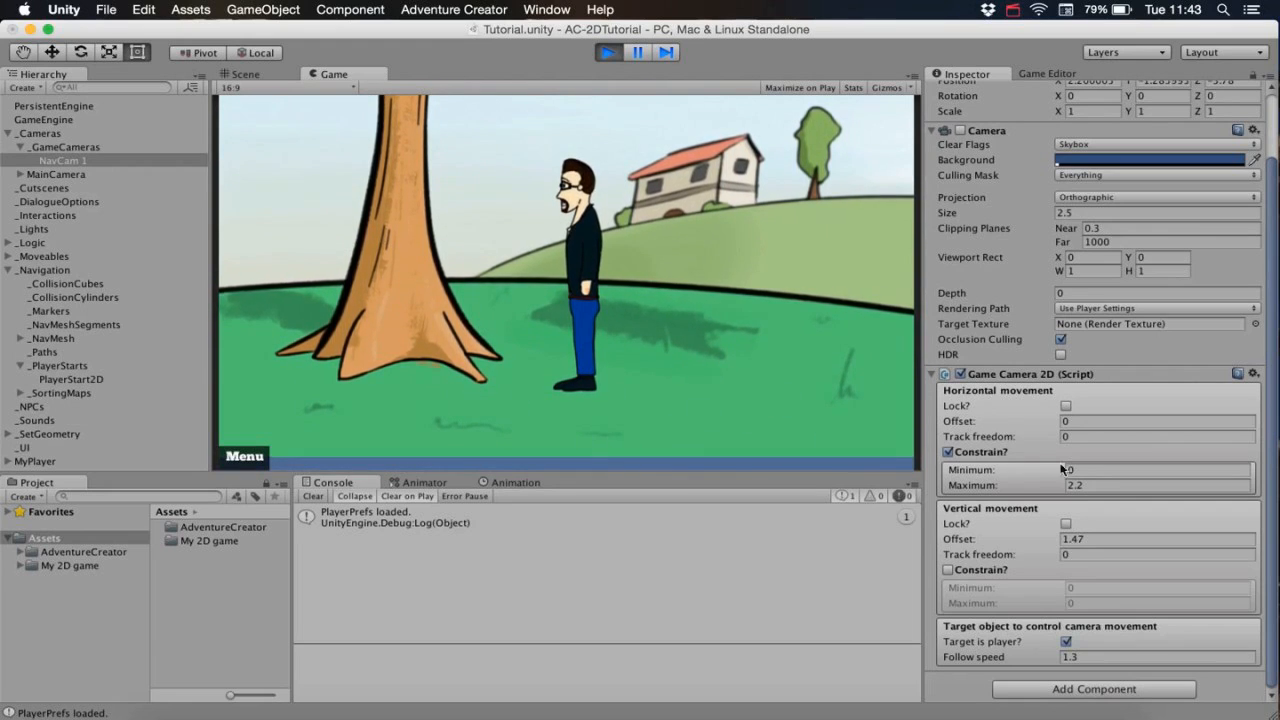
click(1024, 464)
text(-2.2)
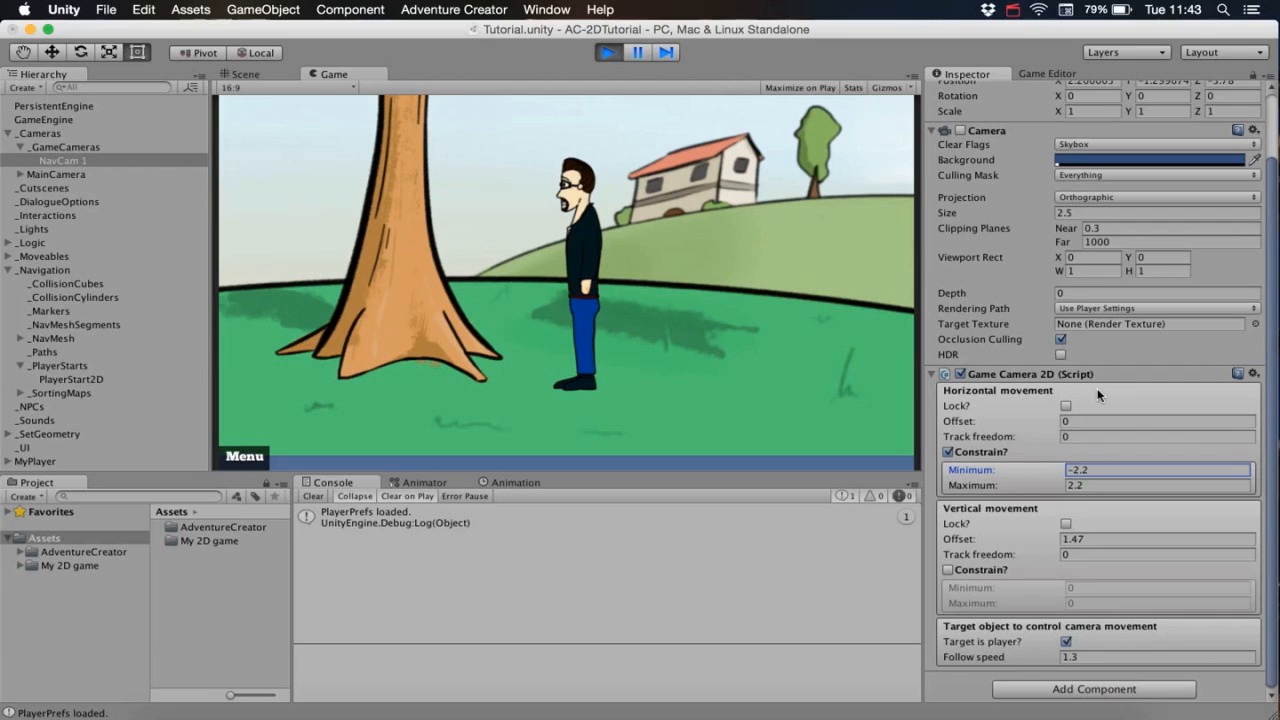
click(271, 374)
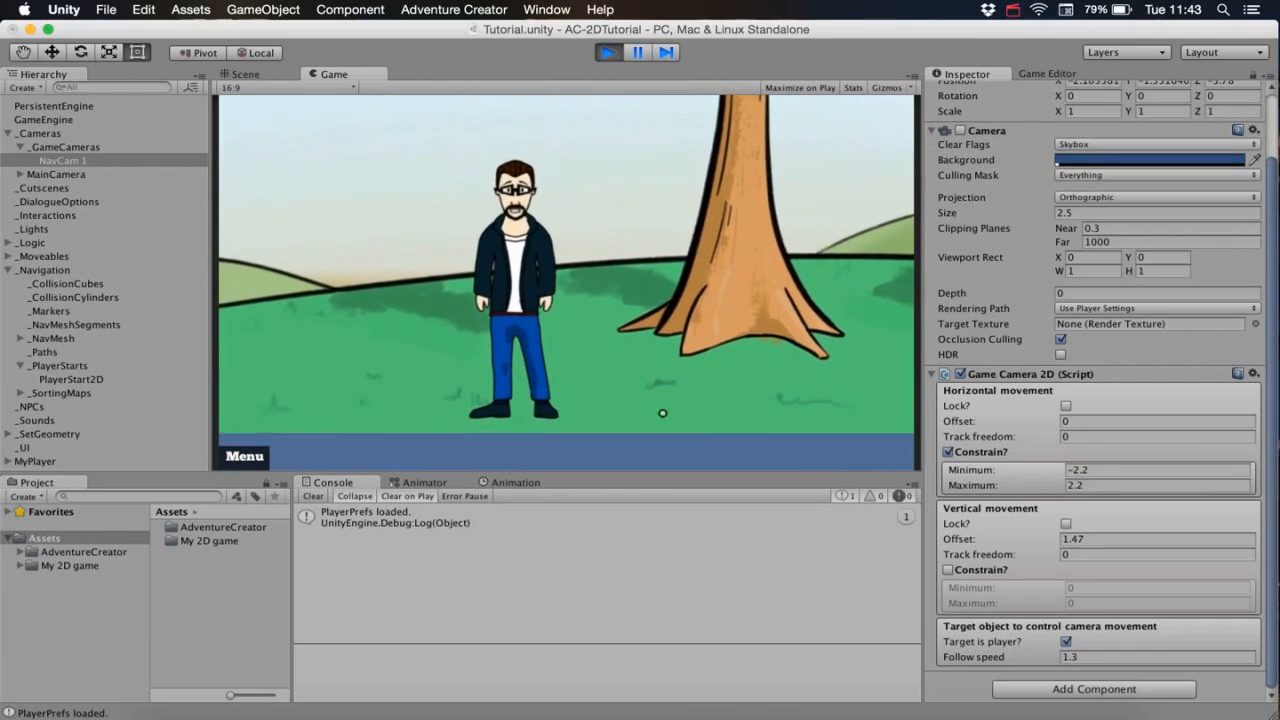
Constrain NavCam 1's vertical movement with a minimum of -1.1 and walk the player across the grass to test it.
click(948, 569)
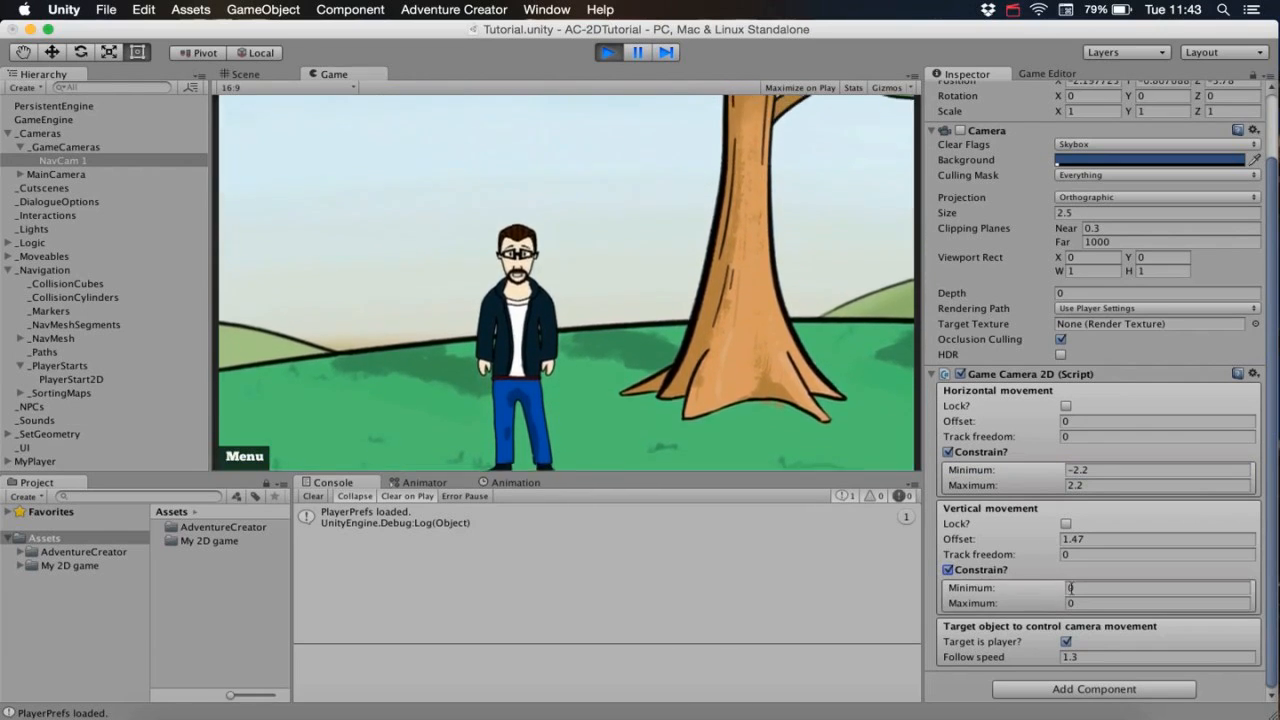
mouse_move(1012, 588)
mouse_down()
mouse_move(996, 590)
mouse_move(1012, 589)
mouse_up()
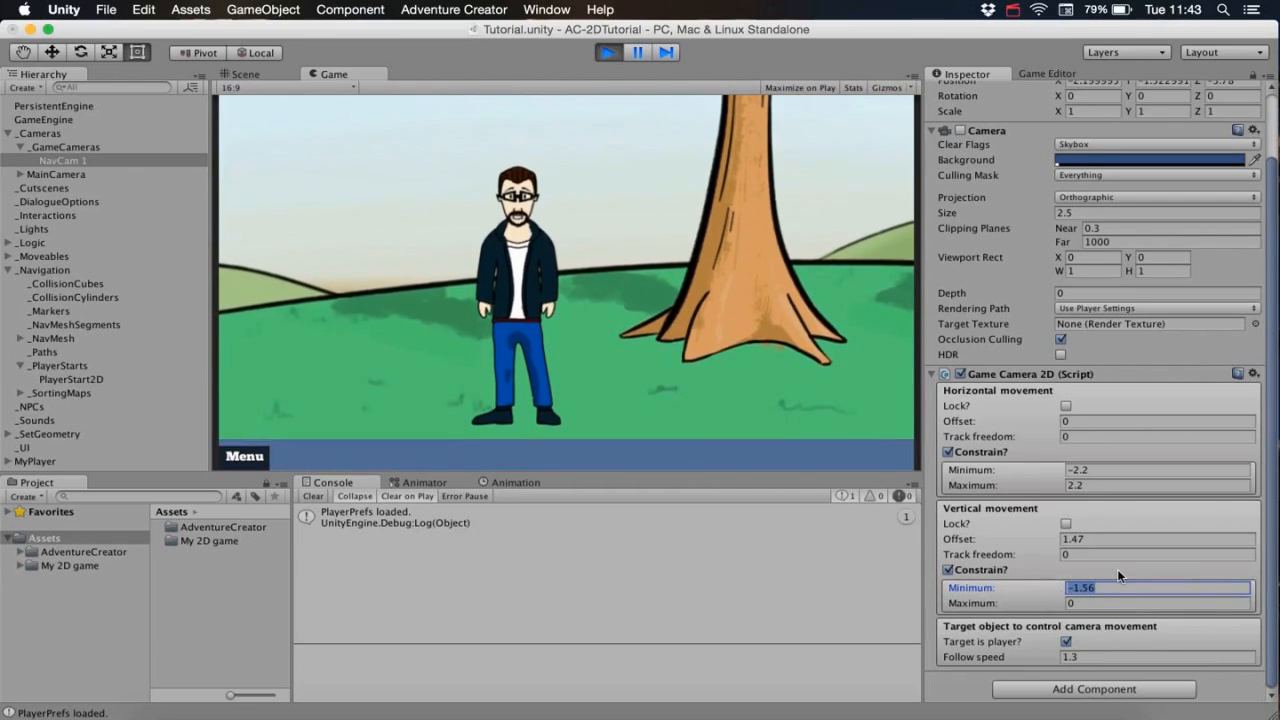
text(-1.1)
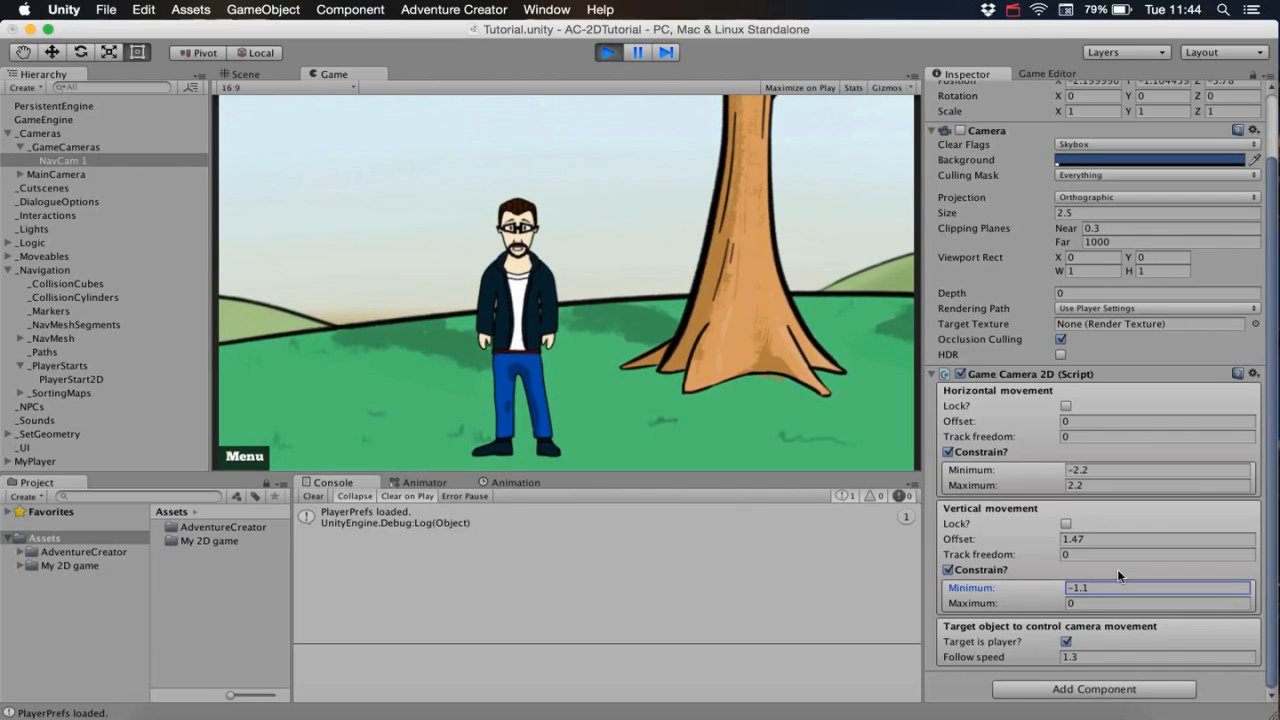
click(500, 424)
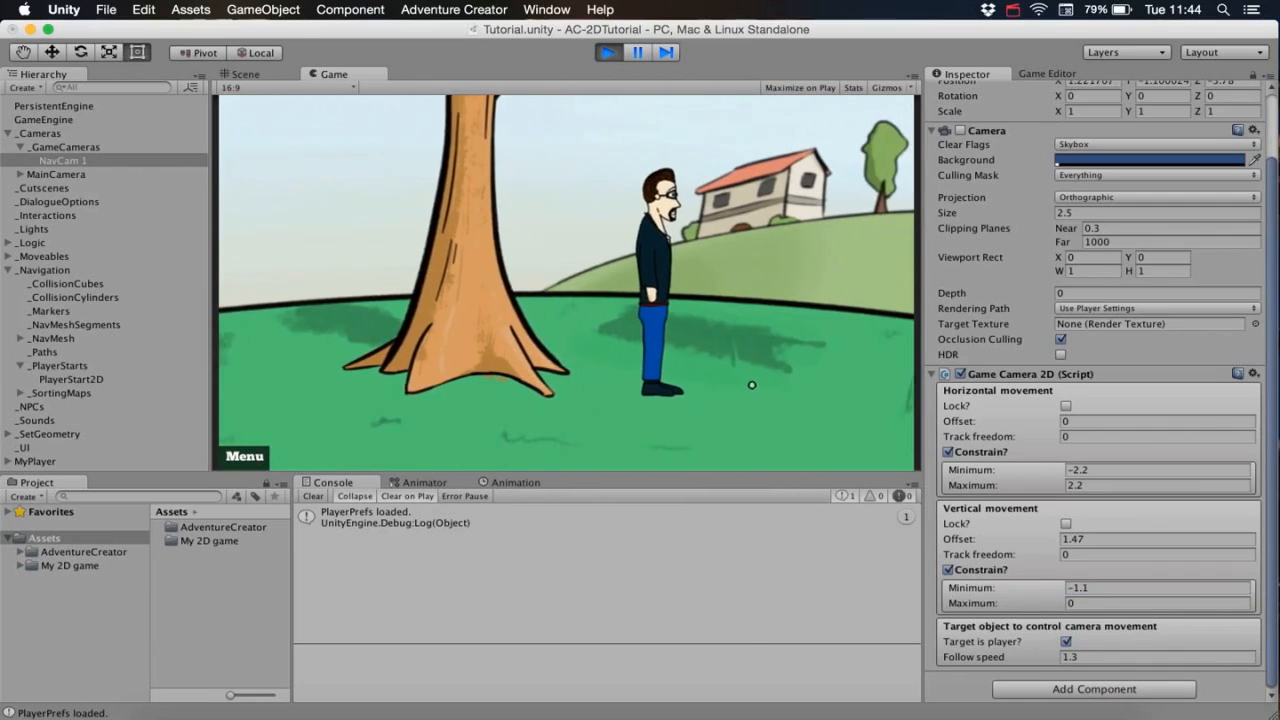
click(745, 385)
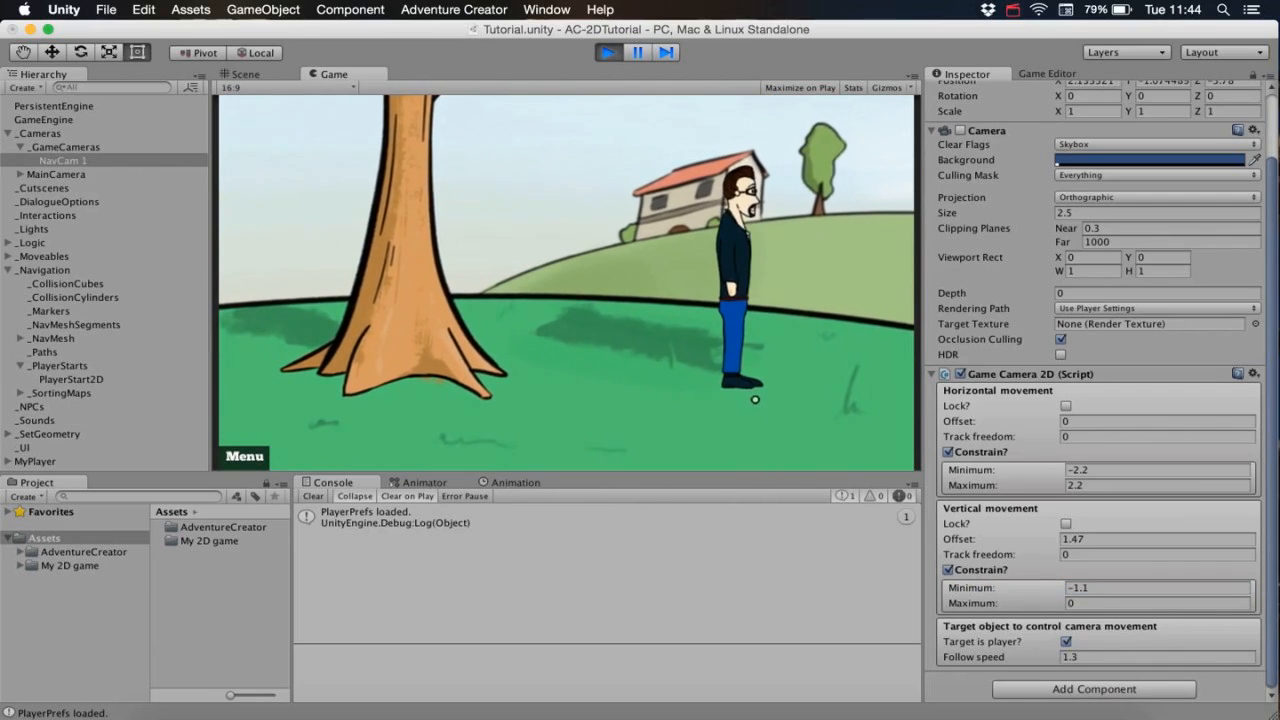
Copy NavCam 1's Game Camera 2D settings from the running game, stop play mode, and paste the values back onto the component.
click(731, 434)
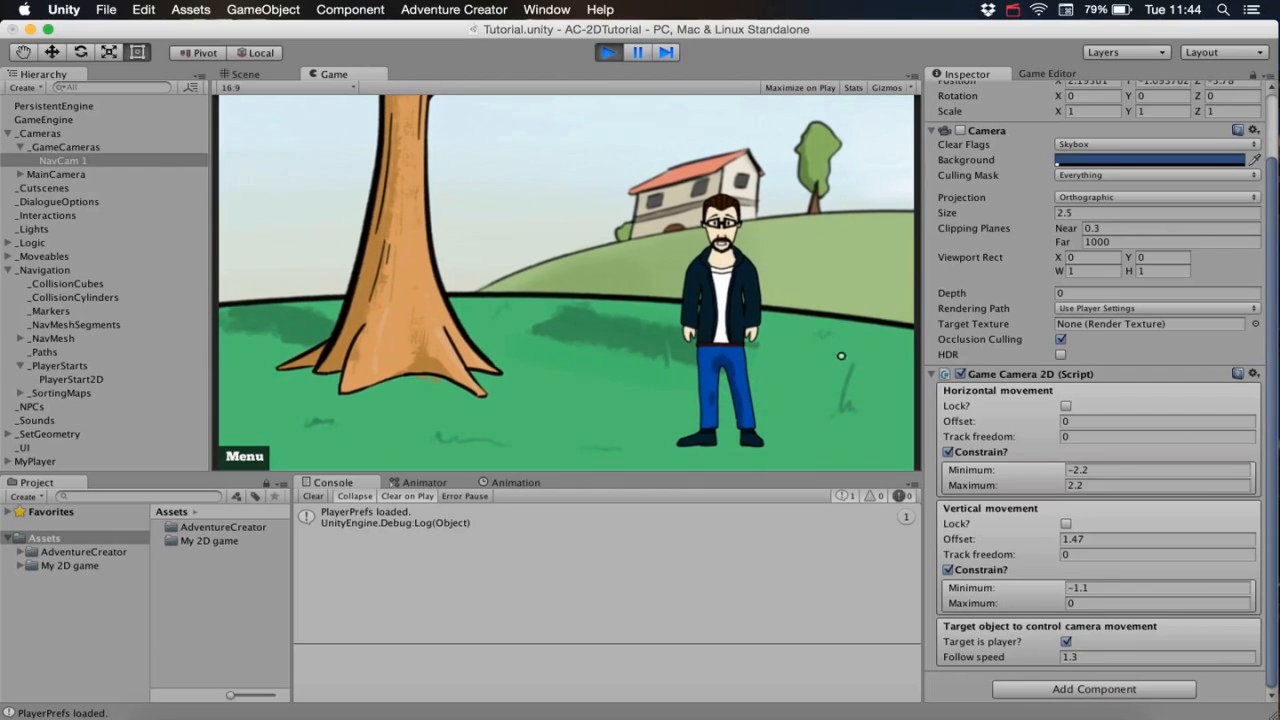
click(1253, 373)
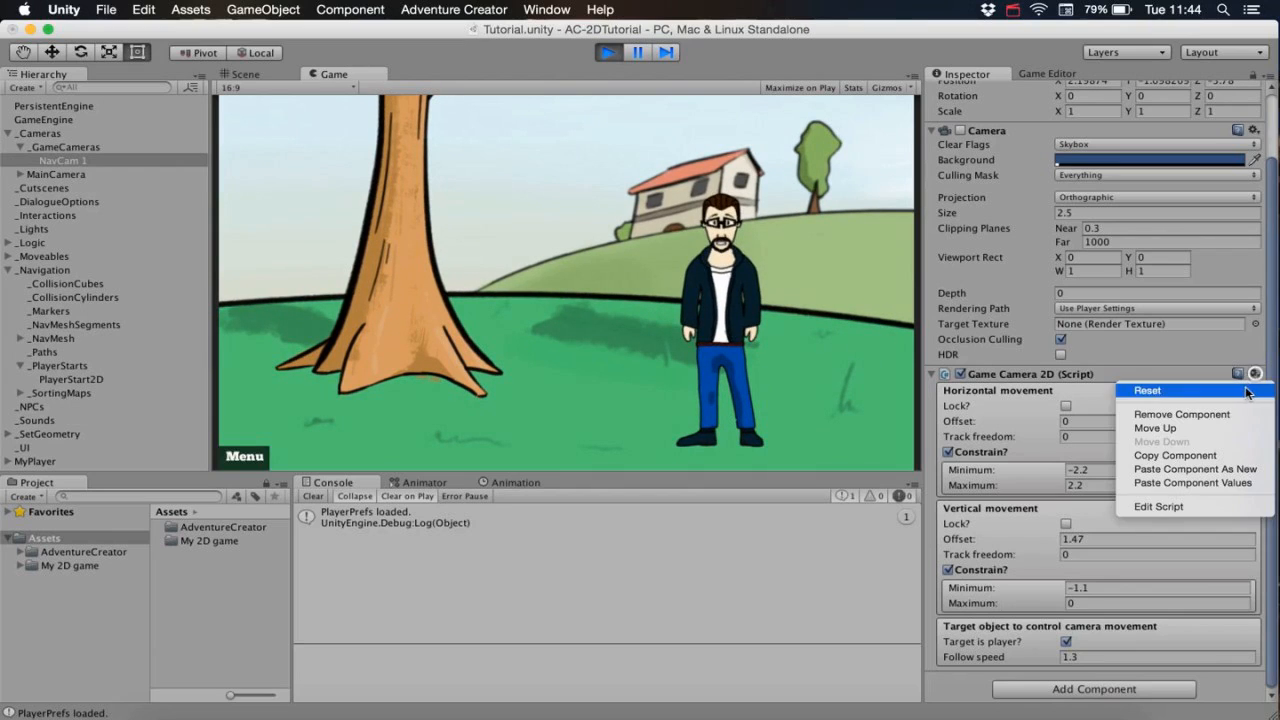
click(1223, 454)
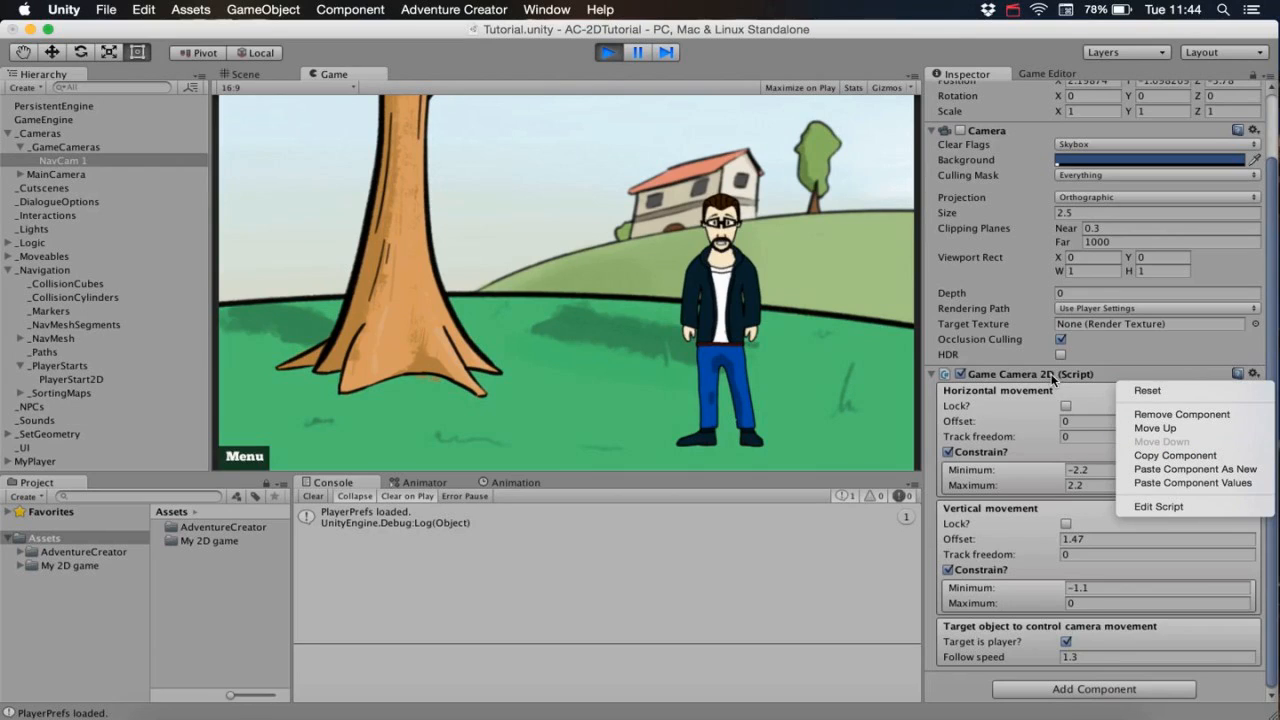
click(1210, 456)
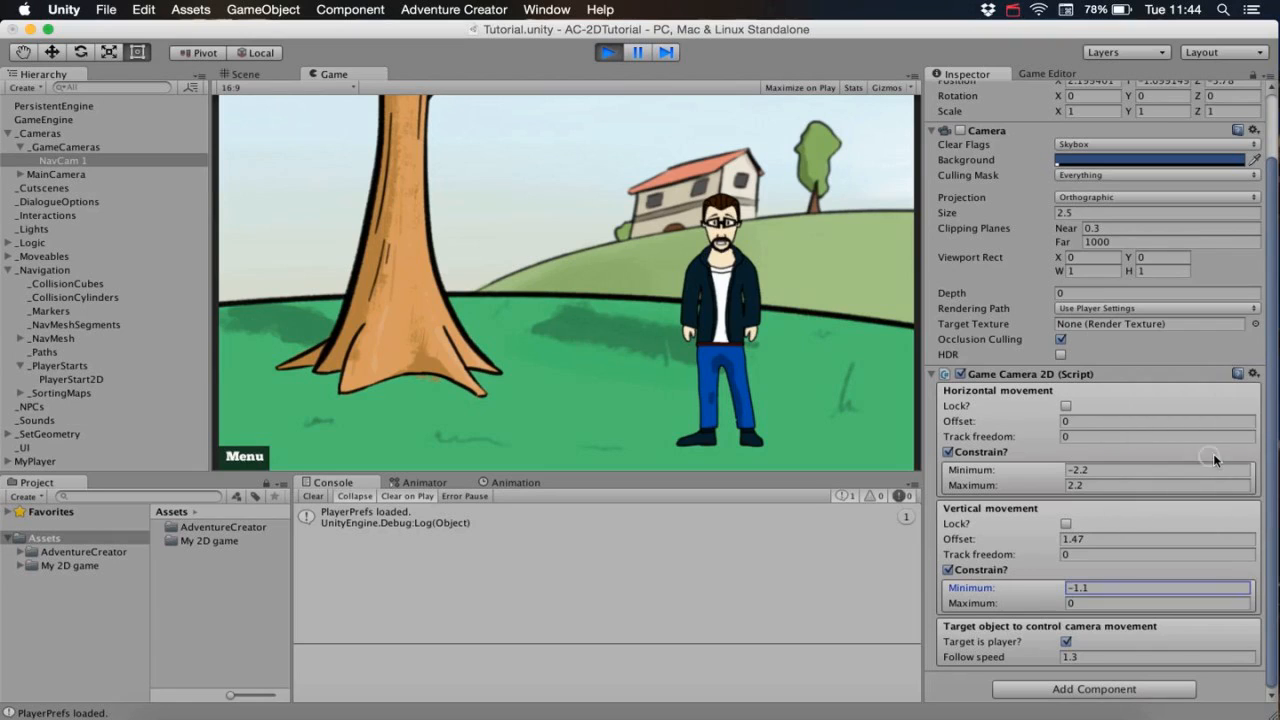
click(610, 52)
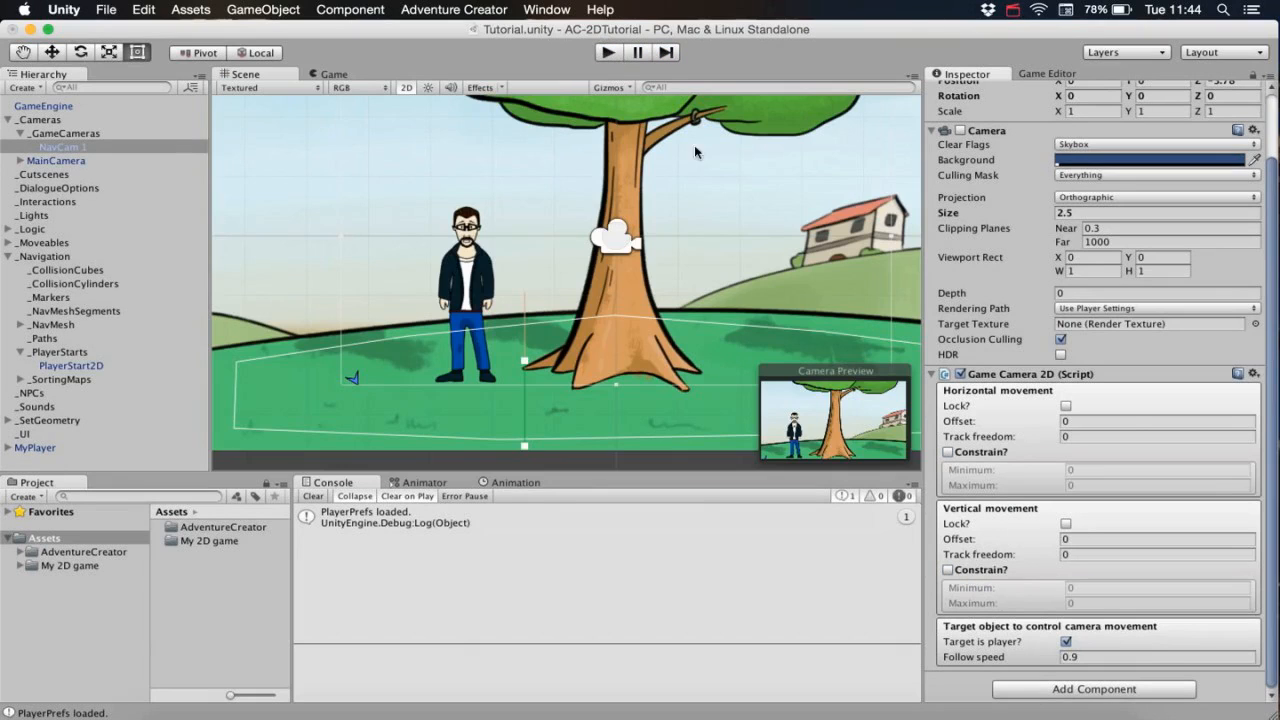
click(1253, 373)
click(1230, 497)
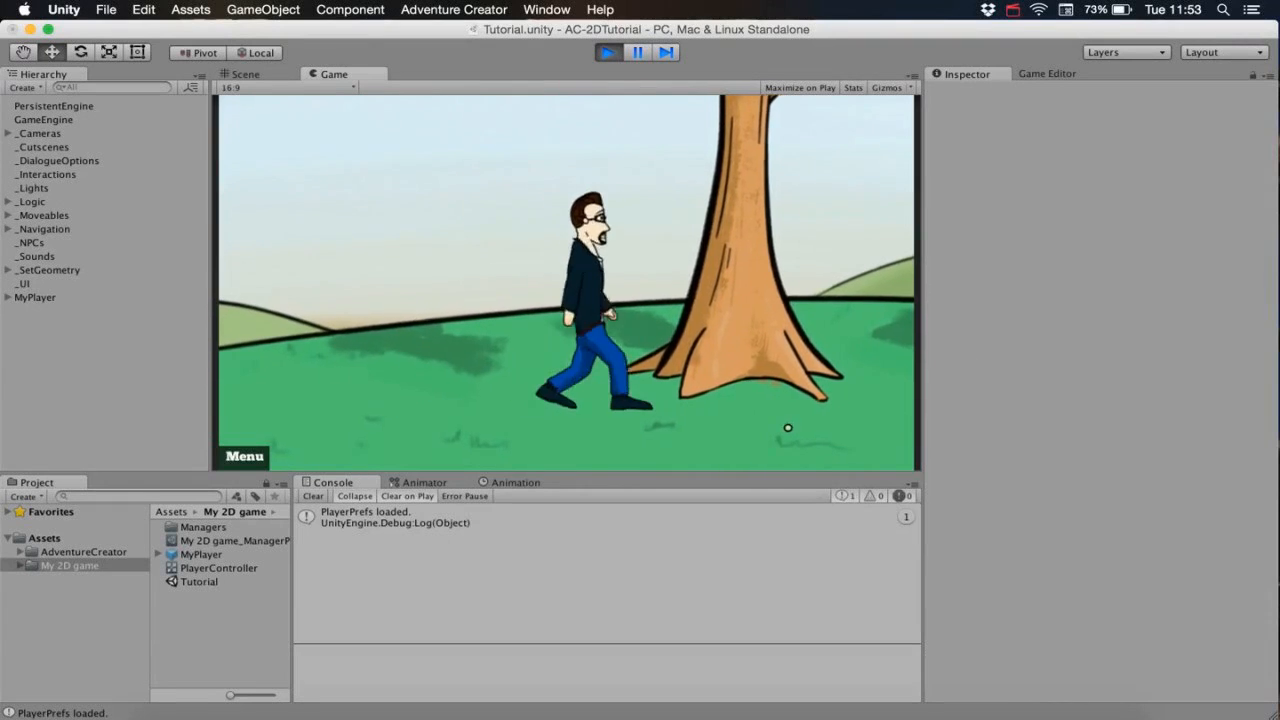
Walk the player across the park to test the camera, inspect the MainCamera's attached camera, and stop the game.
click(831, 366)
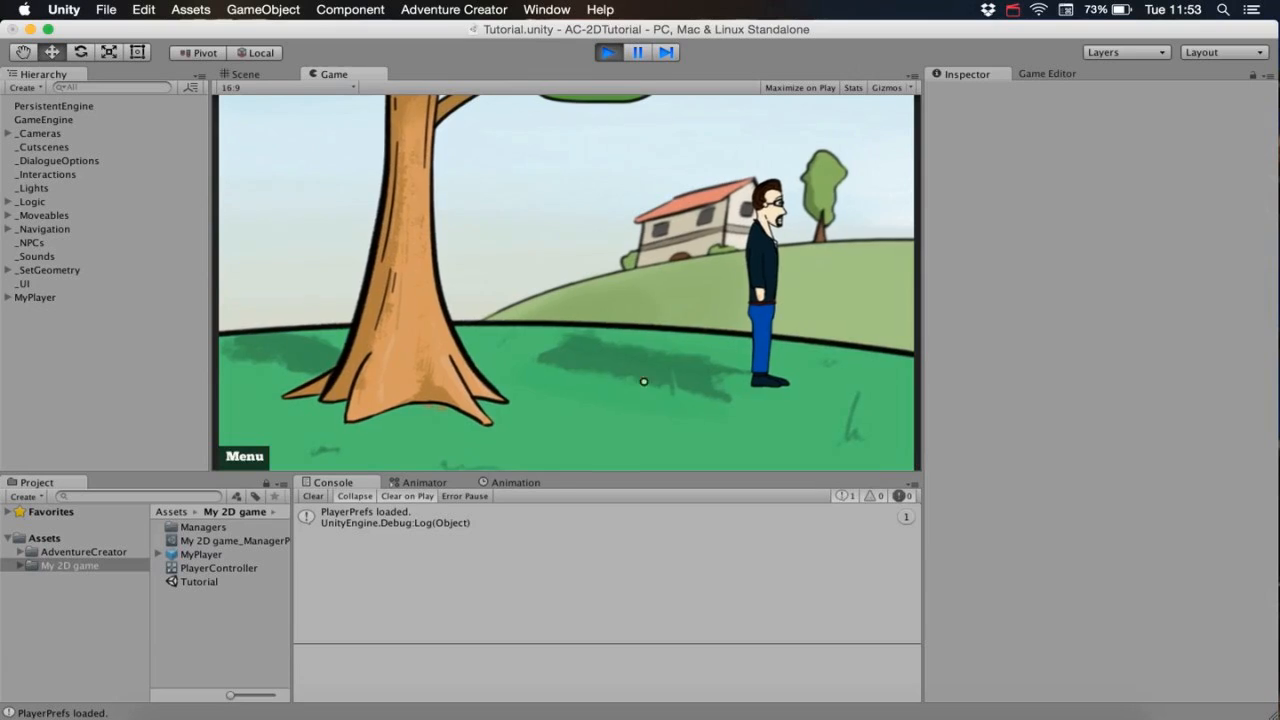
click(643, 404)
click(589, 427)
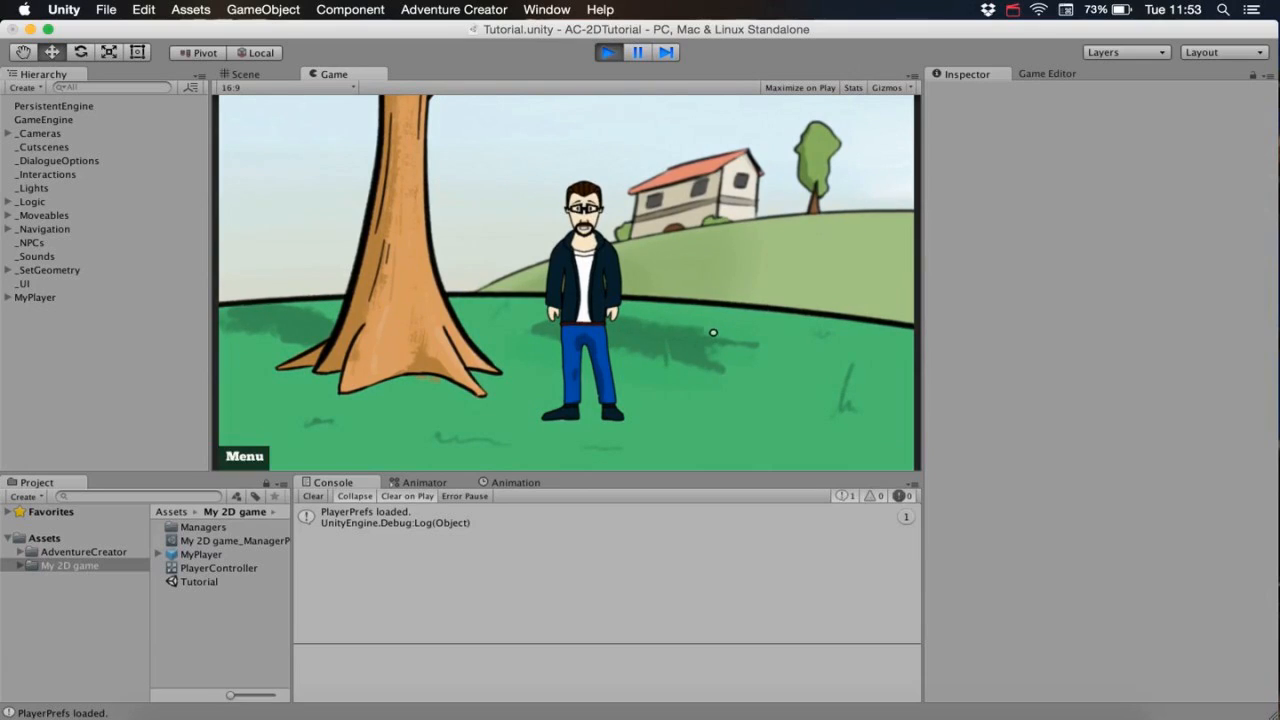
click(9, 133)
click(20, 161)
click(40, 161)
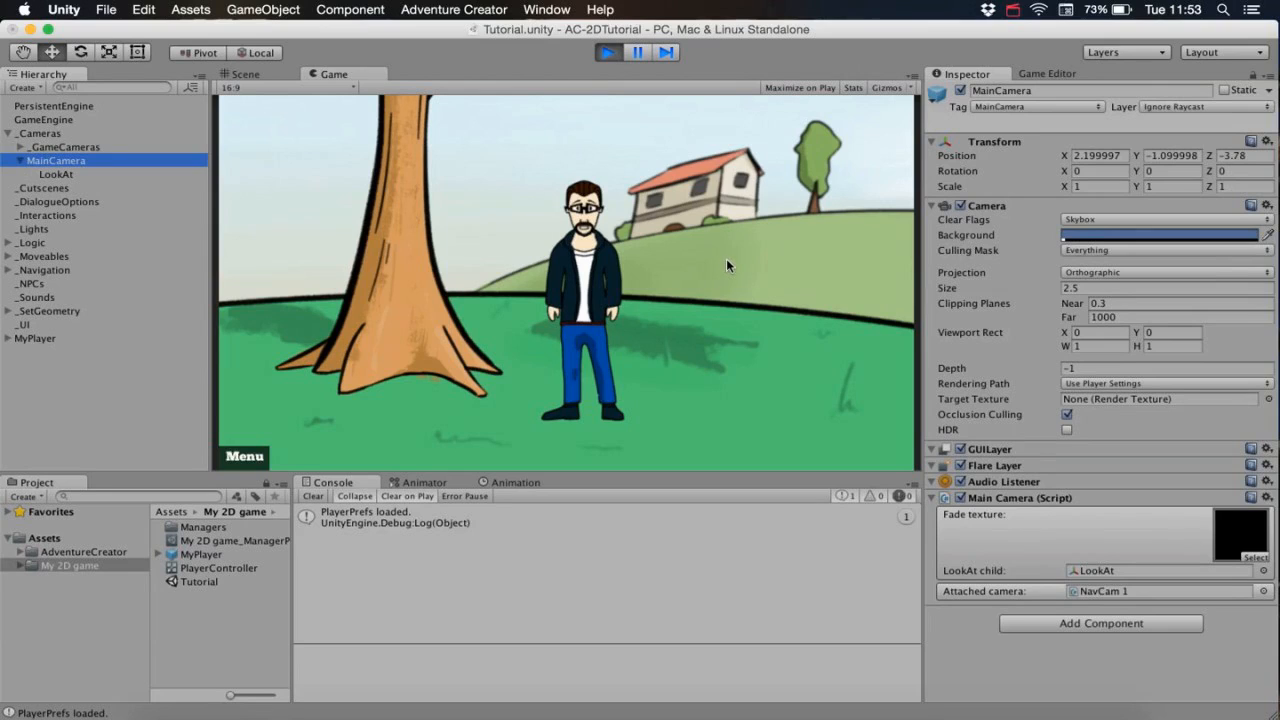
click(607, 52)
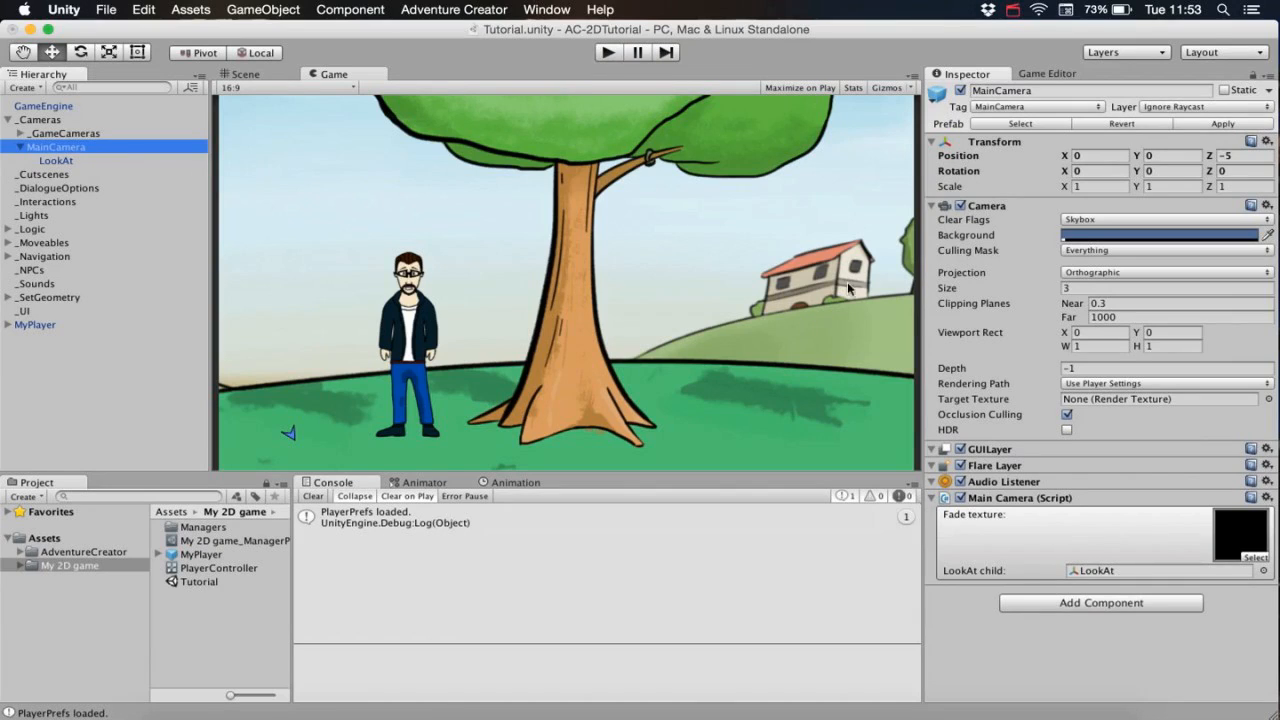
Add a Parallax 2D component to the ParkBackground sprite under _SetGeometry.
click(8, 297)
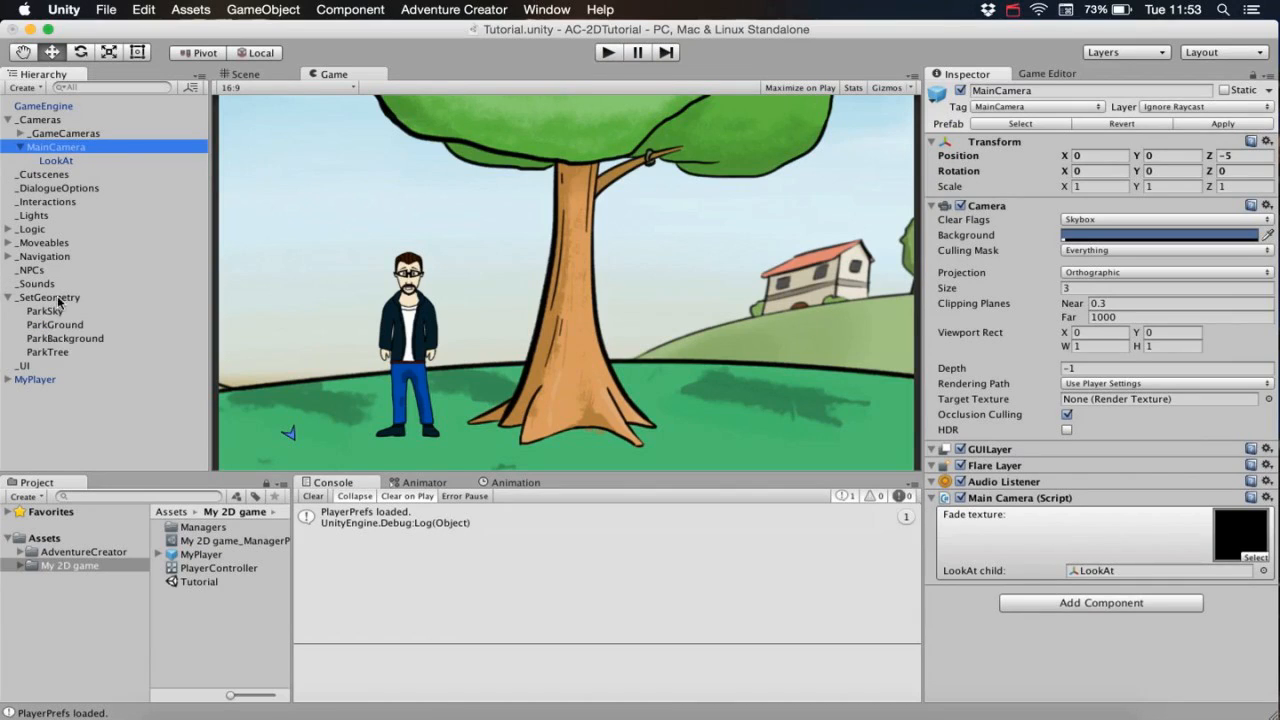
click(72, 341)
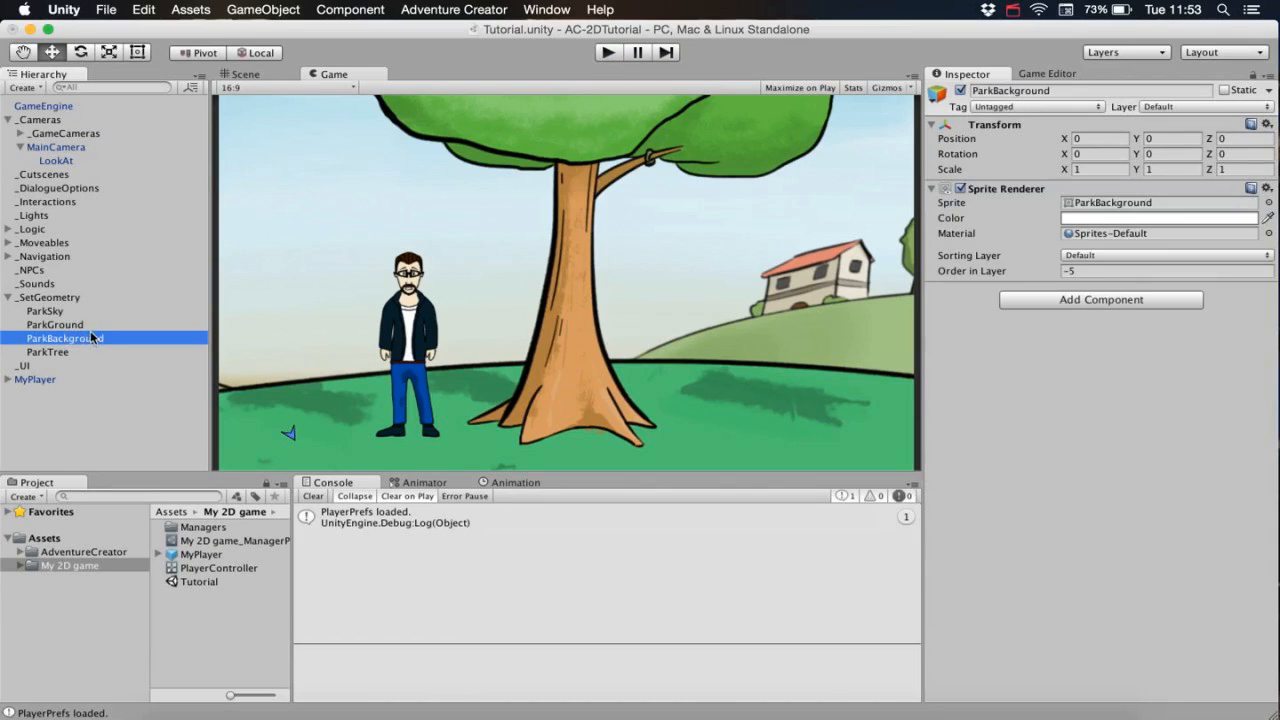
click(1025, 300)
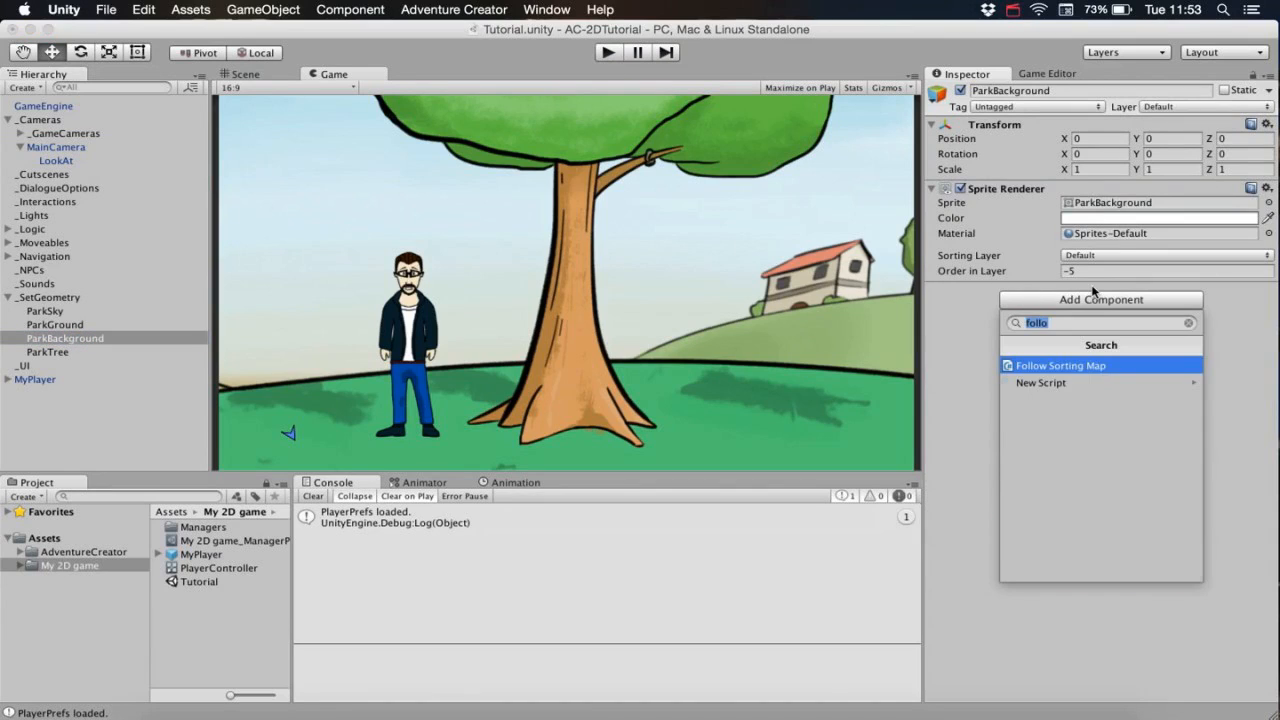
text(para)
key(Return)
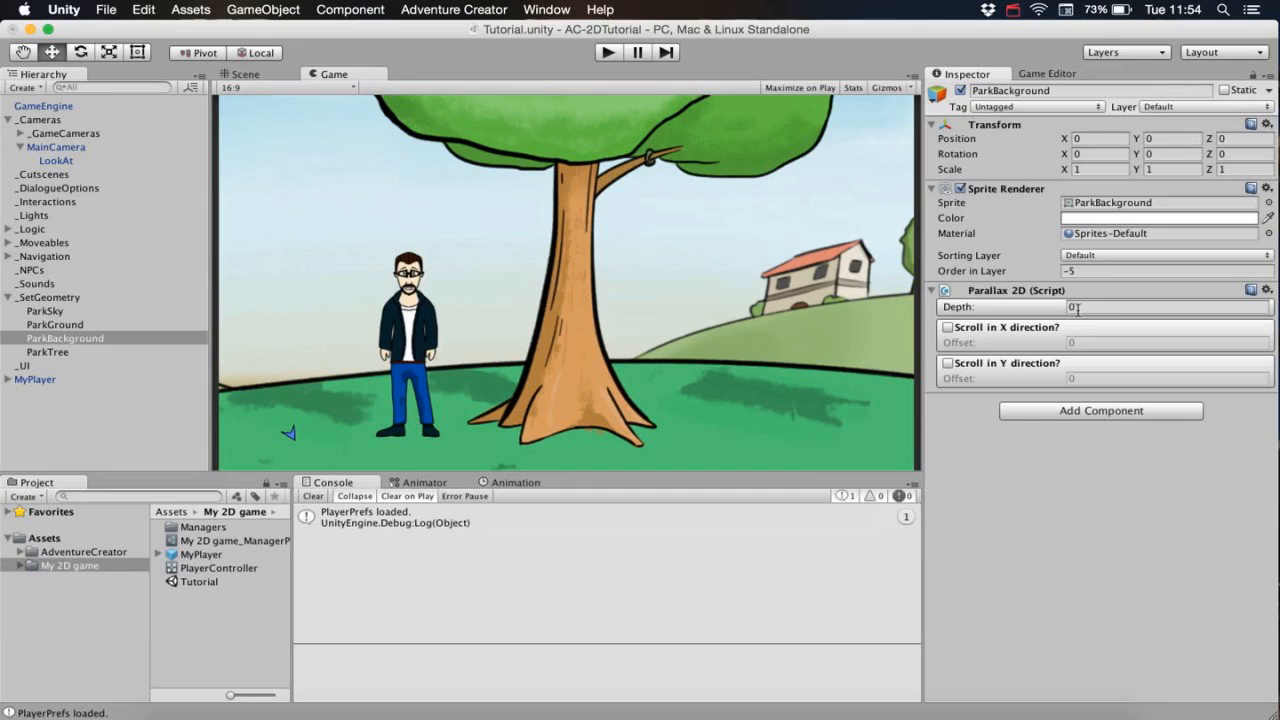
Set ParkBackground's parallax depth to 0.5 and enable scrolling in both the X and Y directions.
click(1089, 305)
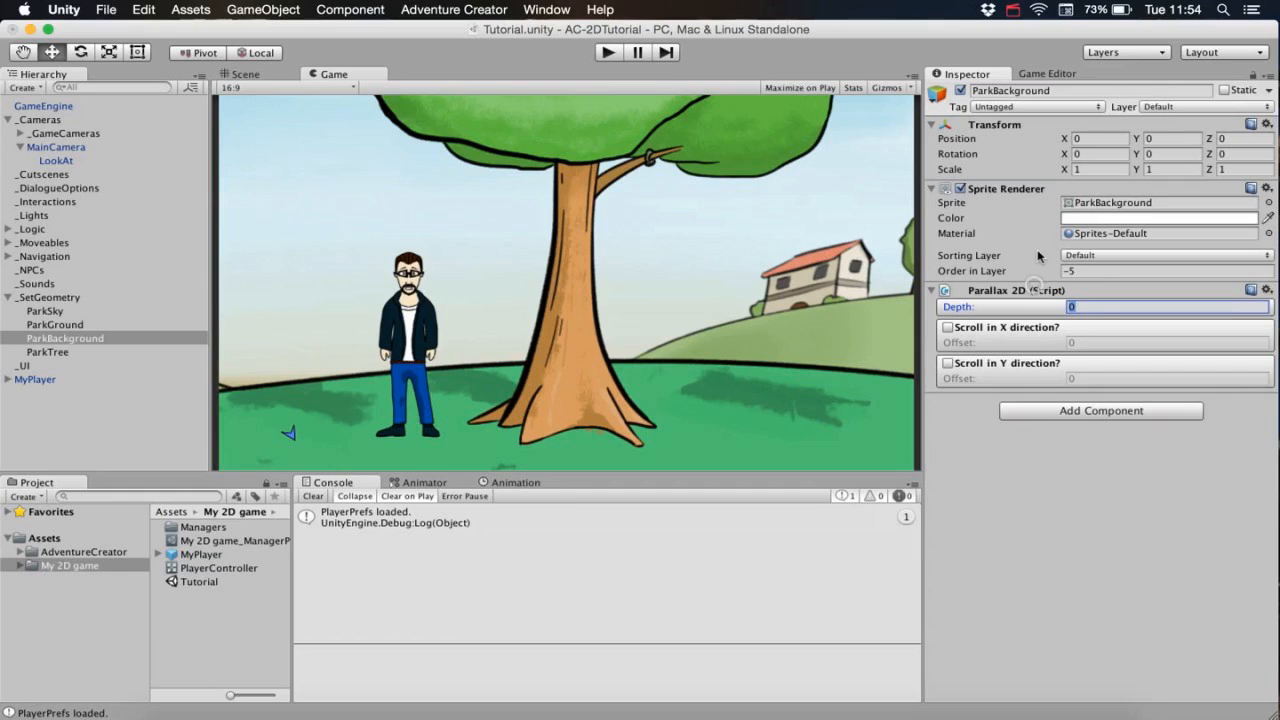
text(0.5)
click(948, 328)
click(948, 364)
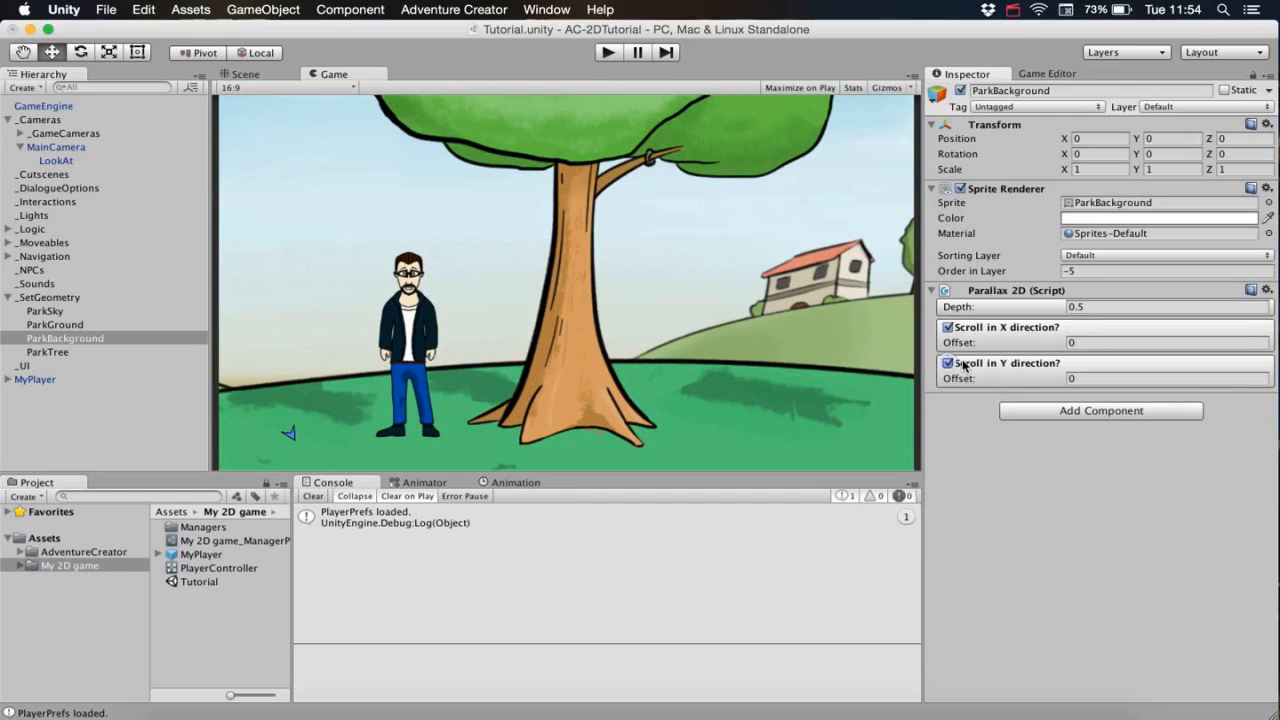
Run the game and walk the player back and forth across the park to check the background's parallax movement.
click(608, 52)
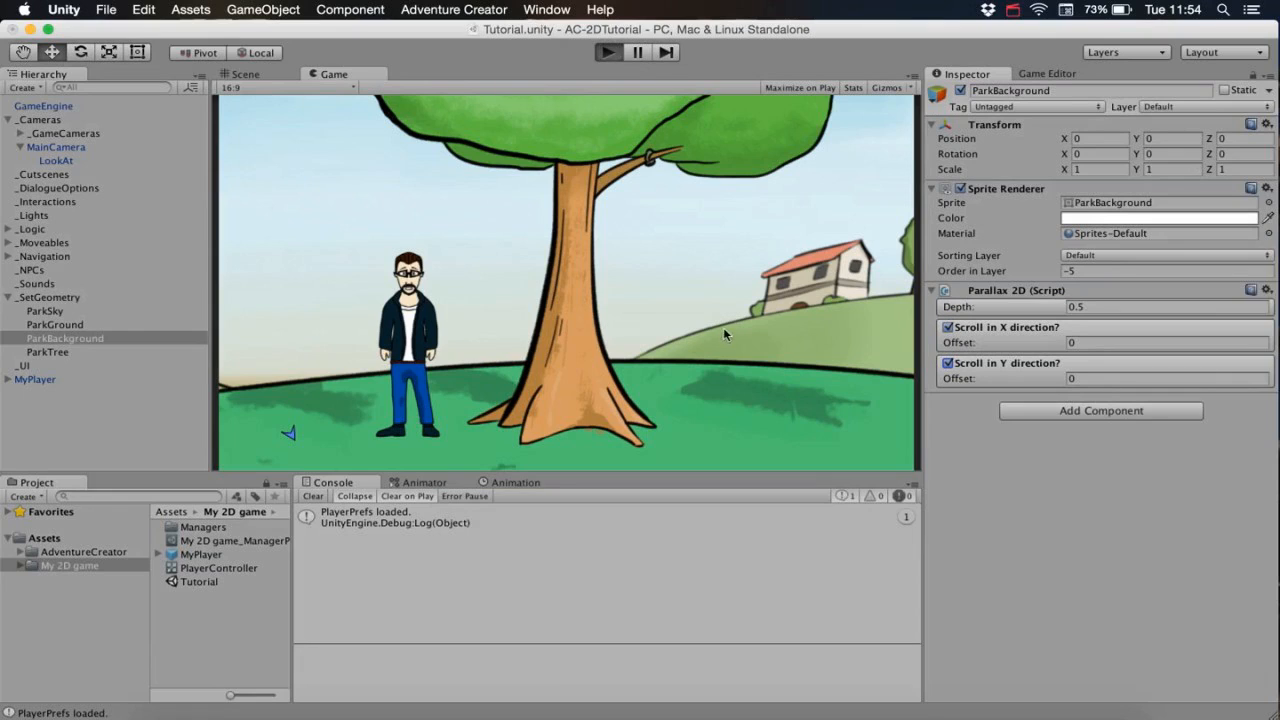
click(766, 444)
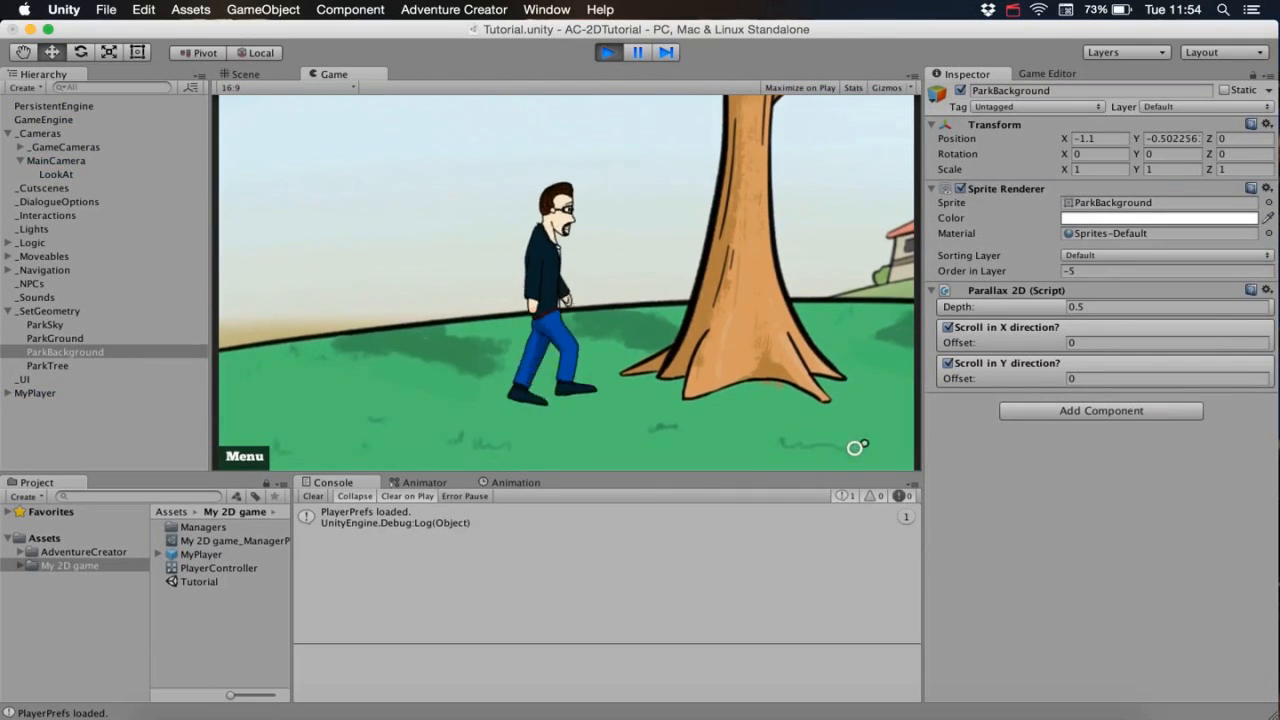
click(790, 356)
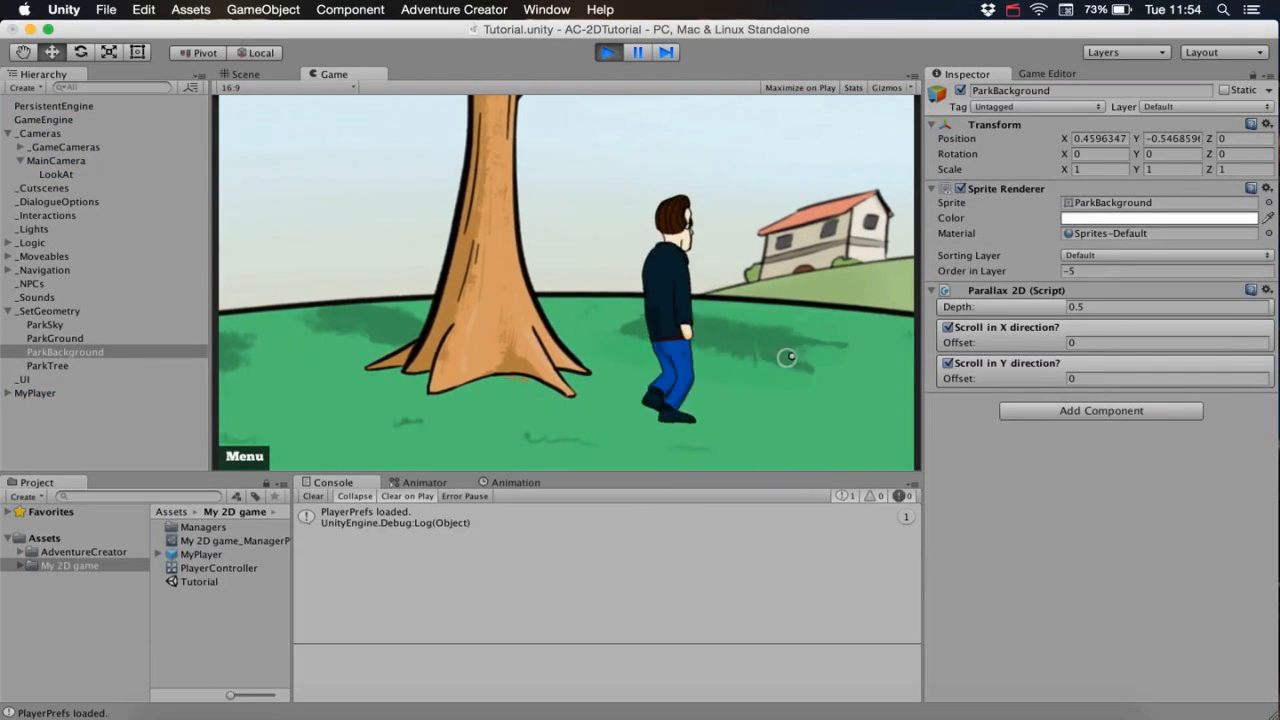
click(816, 418)
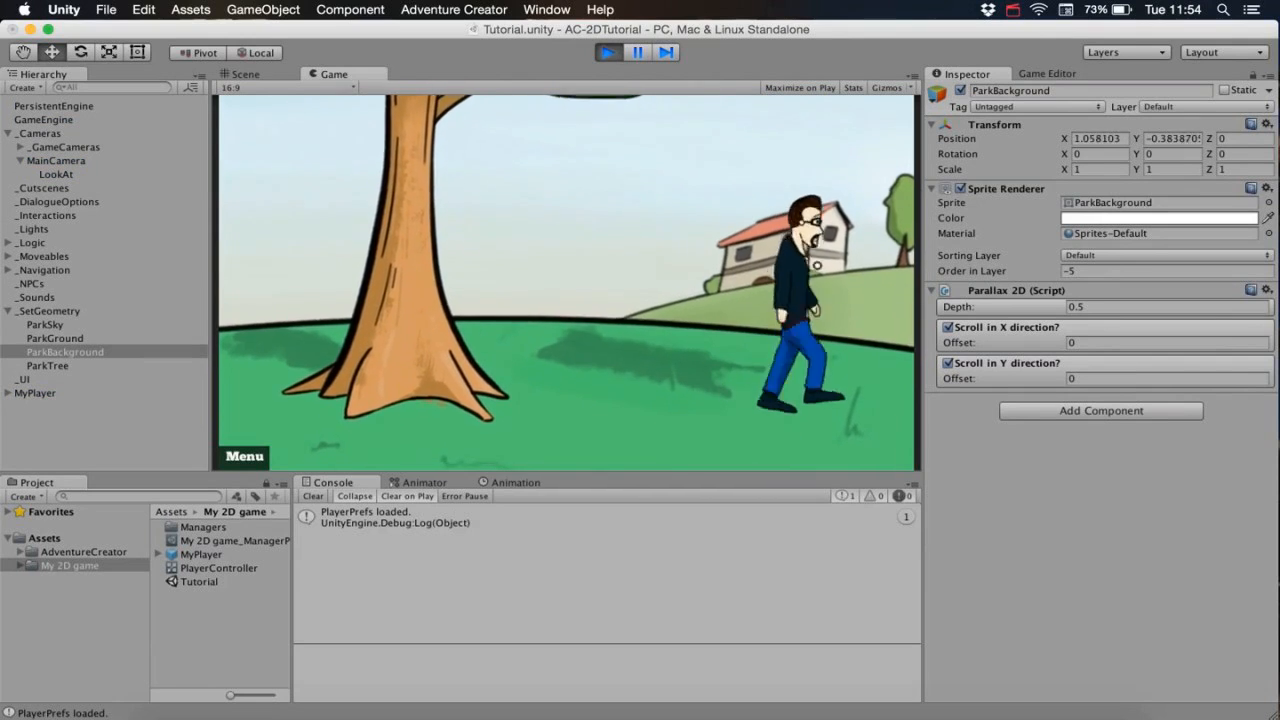
click(689, 361)
click(578, 328)
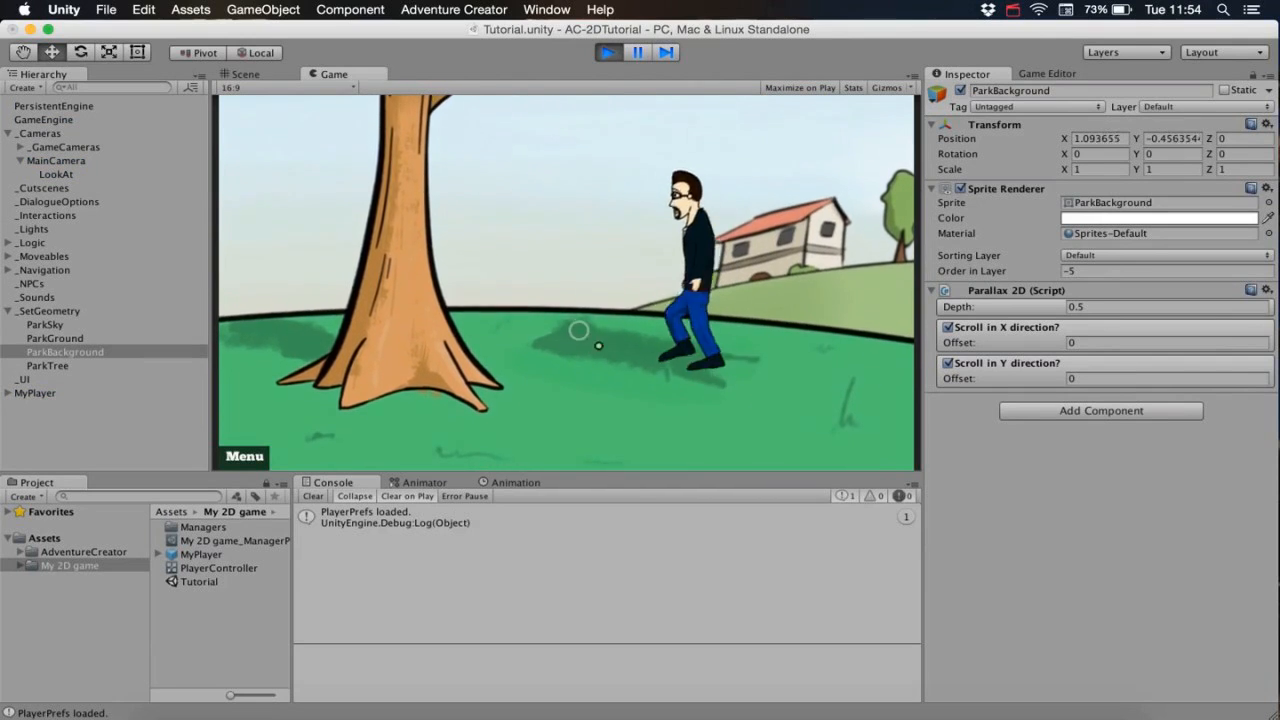
click(538, 367)
click(579, 446)
click(487, 432)
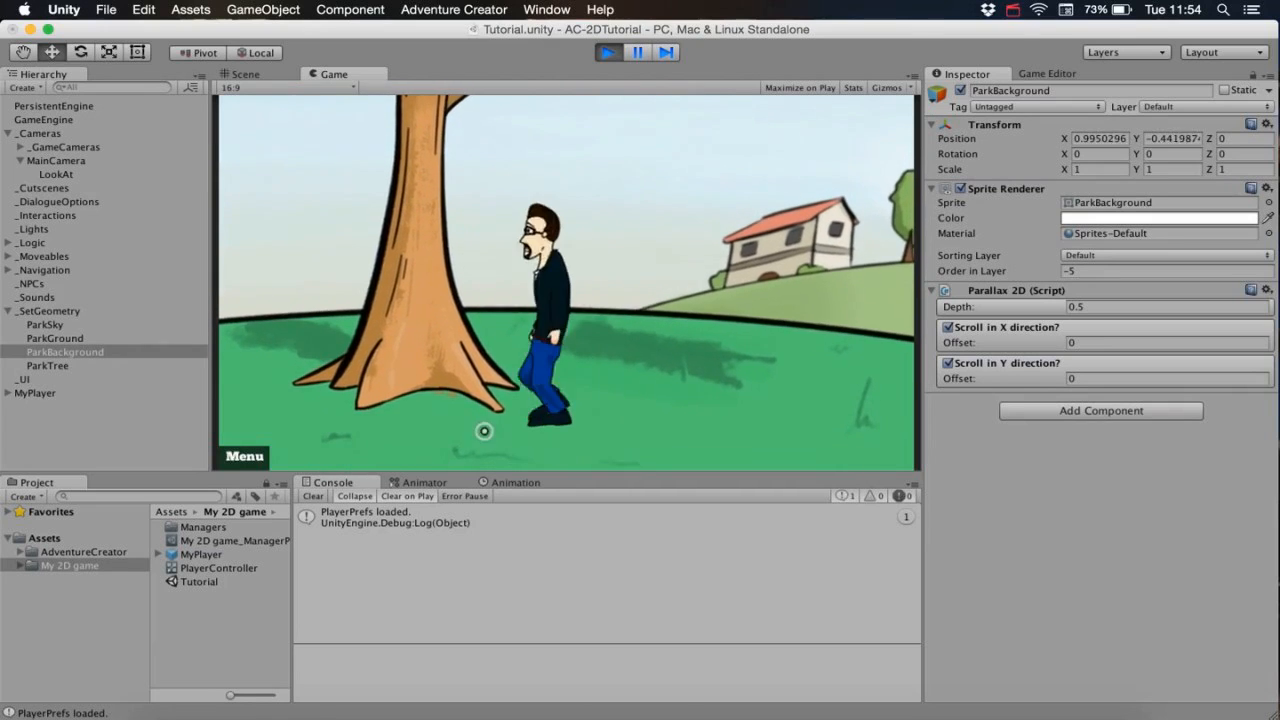
click(583, 434)
click(663, 449)
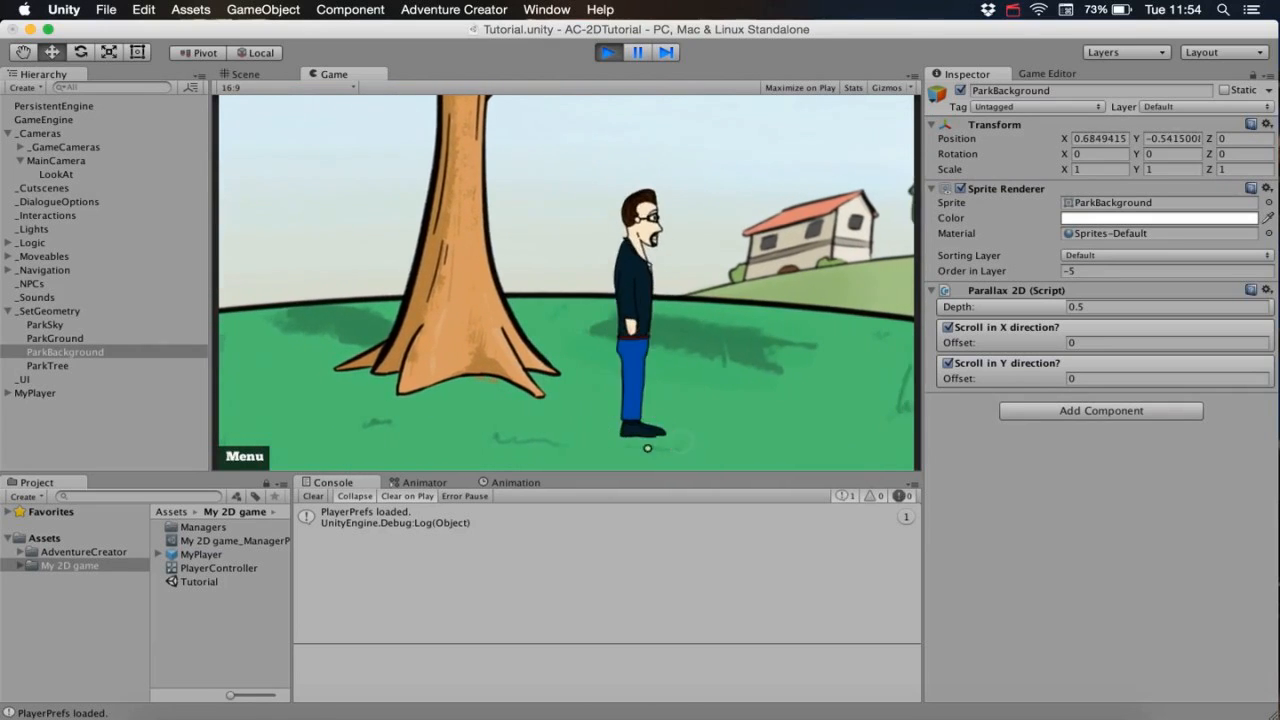
click(637, 384)
click(609, 443)
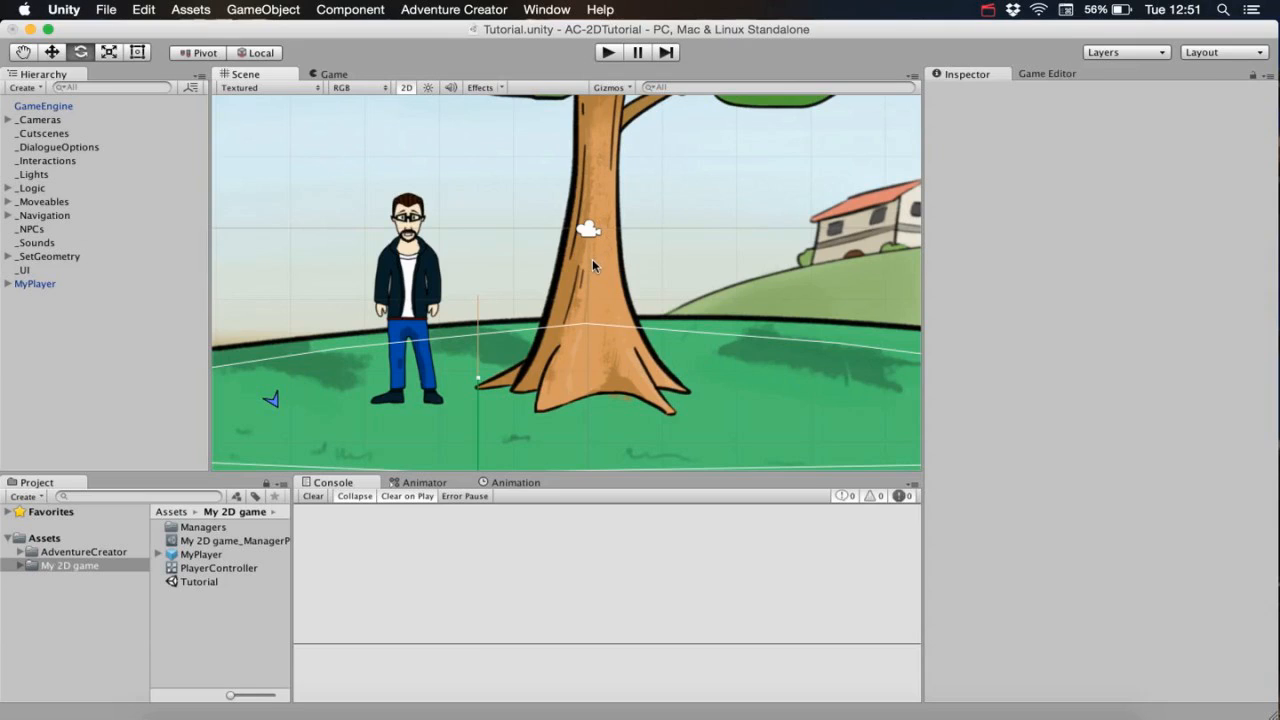
Add a Hotspot 2D prefab named Tree to the scene.
click(1048, 75)
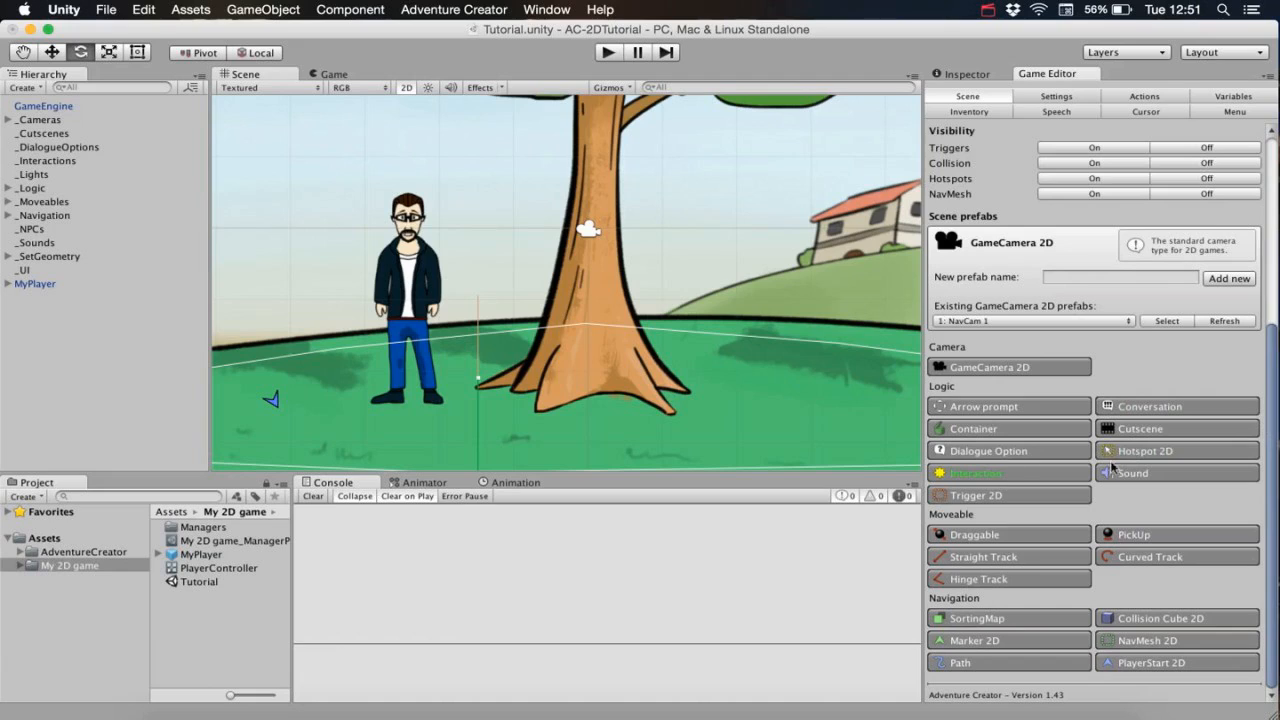
click(1176, 453)
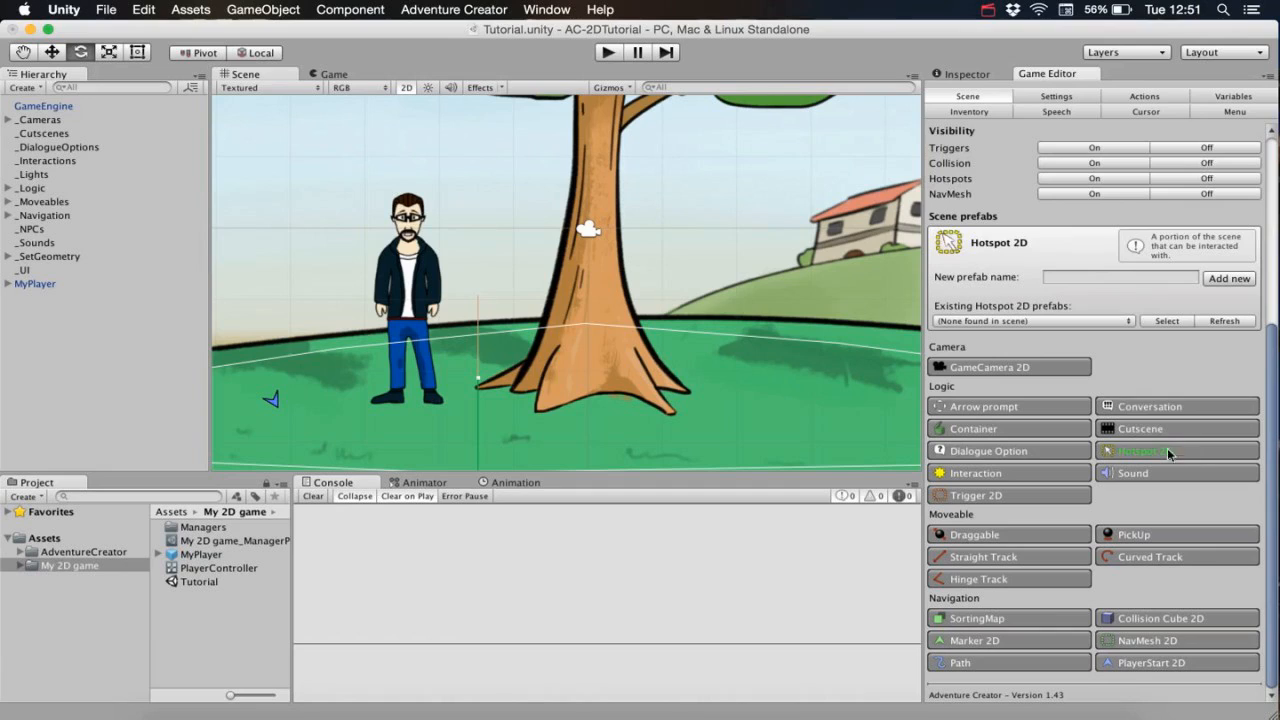
click(1058, 277)
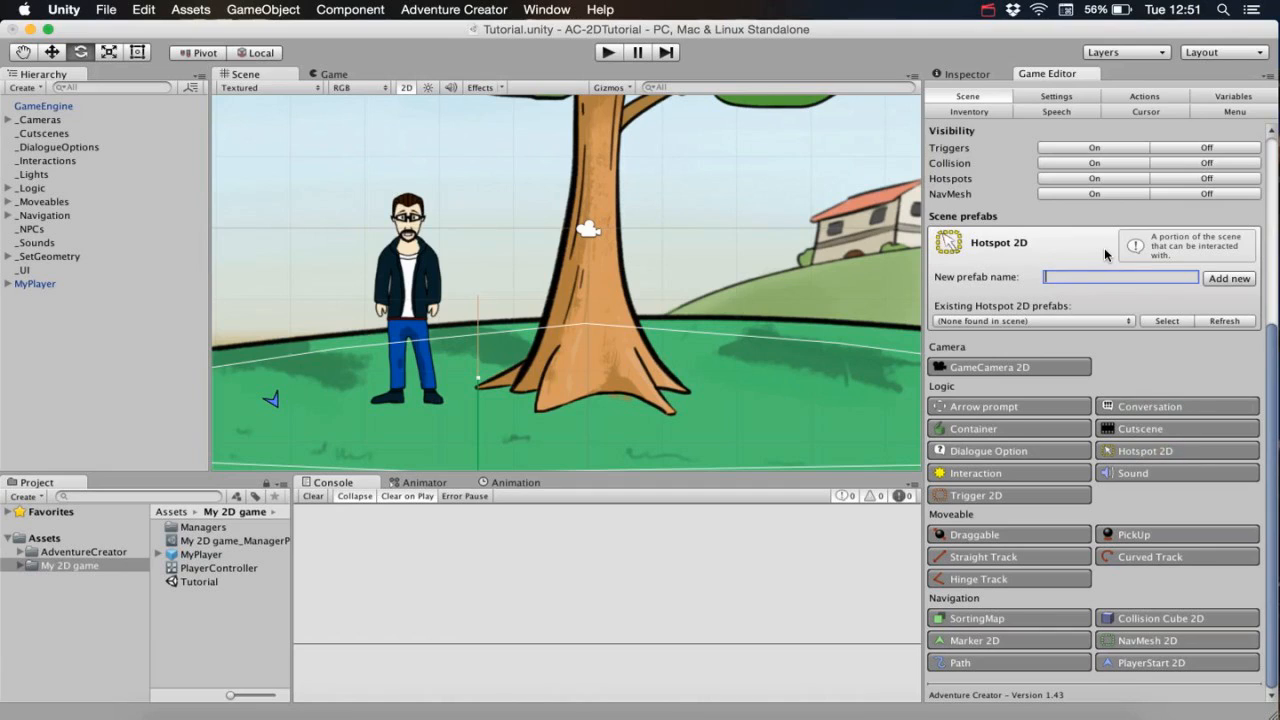
text(Treee)
click(1220, 278)
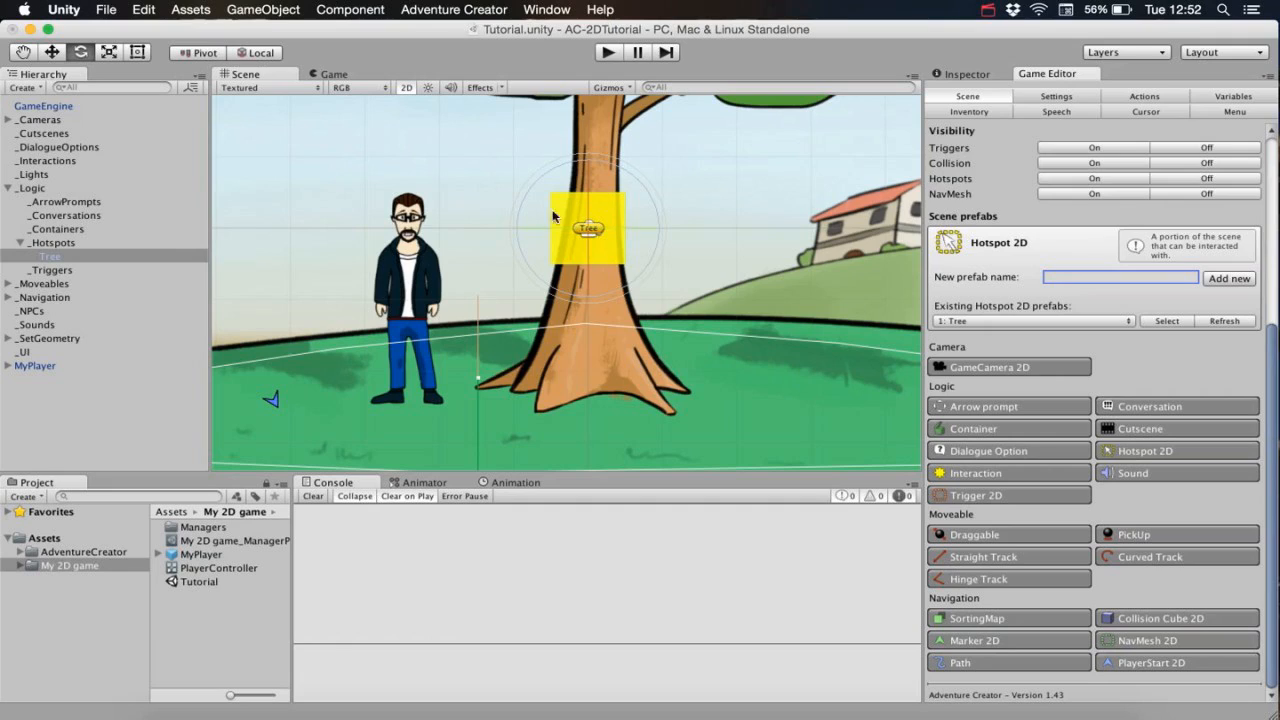
Move and scale the Tree hotspot over the trunk, at about X 0.11, Y -0.09 with a scale of about 0.86 by 4.02.
click(52, 52)
click(598, 224)
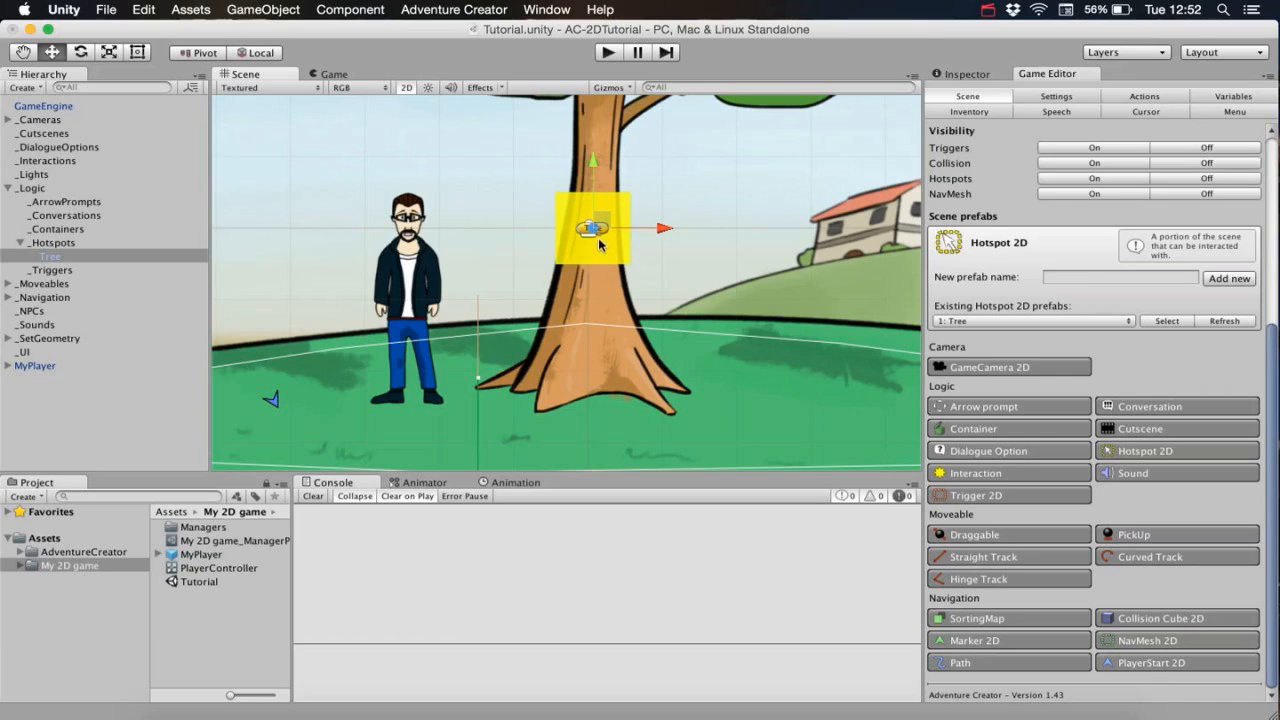
click(110, 52)
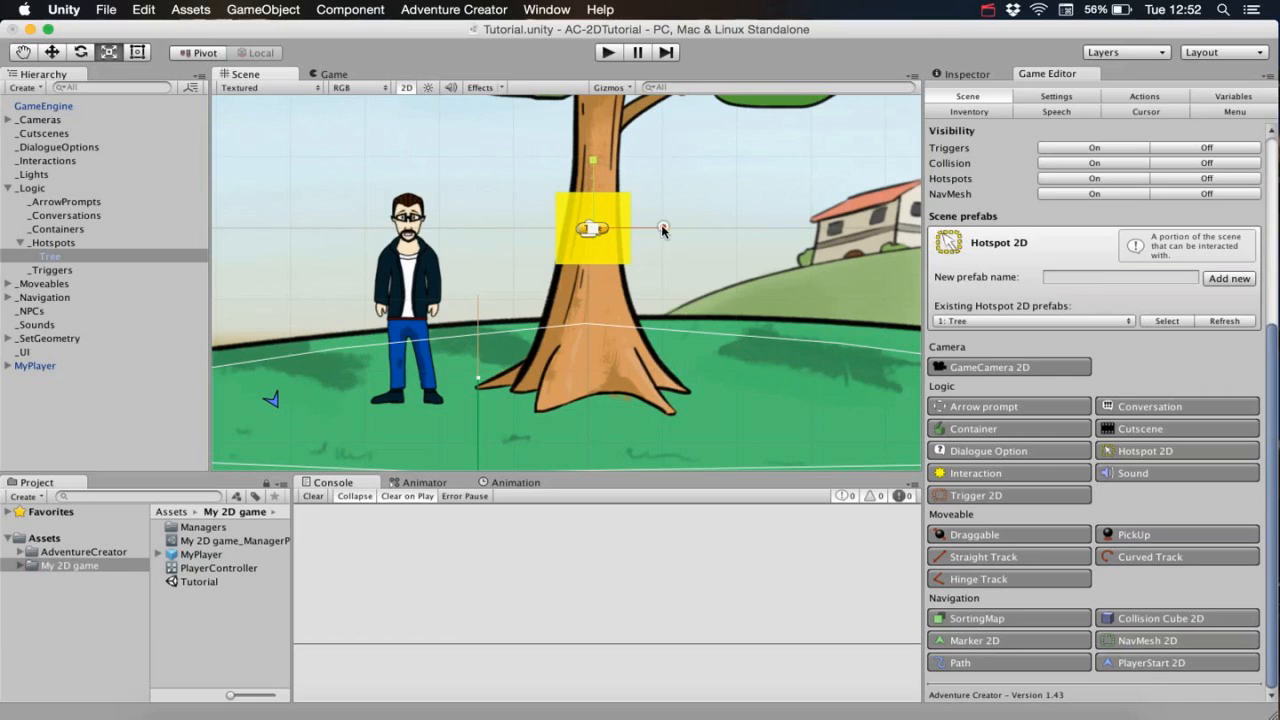
drag(593, 160, 619, 222)
click(52, 52)
middle_drag(592, 128, 578, 126)
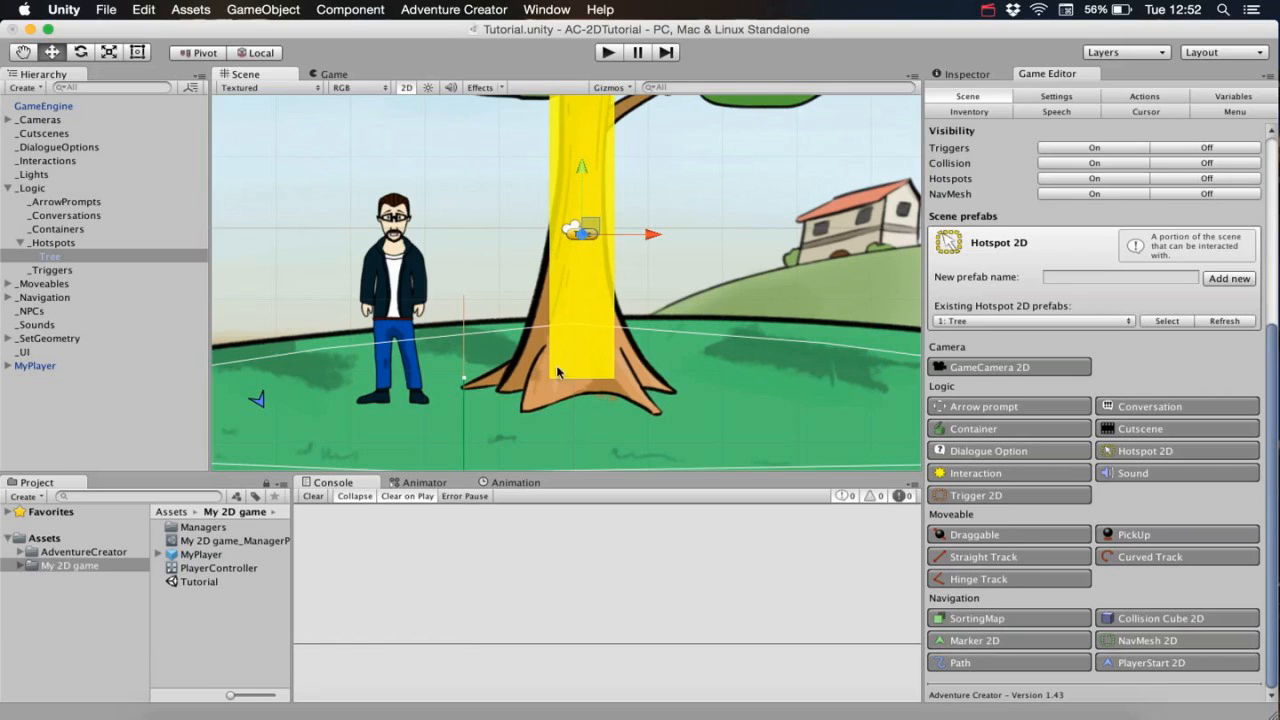
Create a walk-to marker for the Tree hotspot and locate it in the scene hierarchy.
click(948, 79)
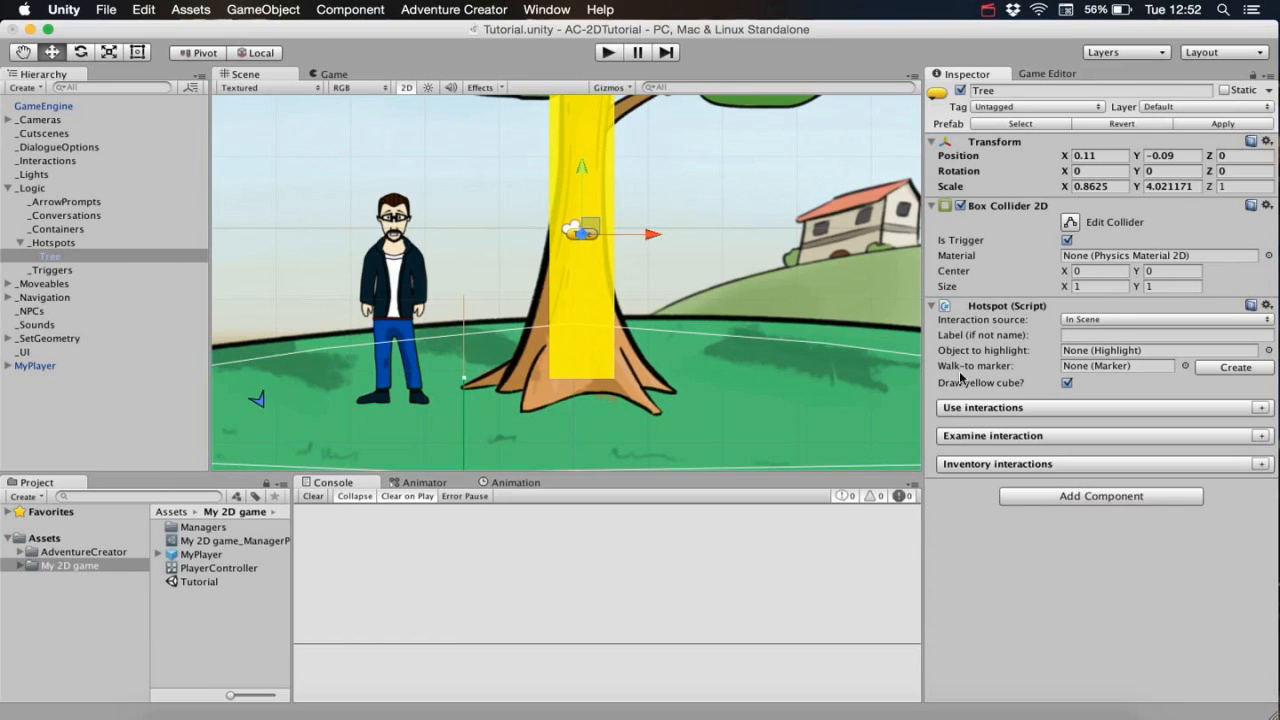
click(1214, 369)
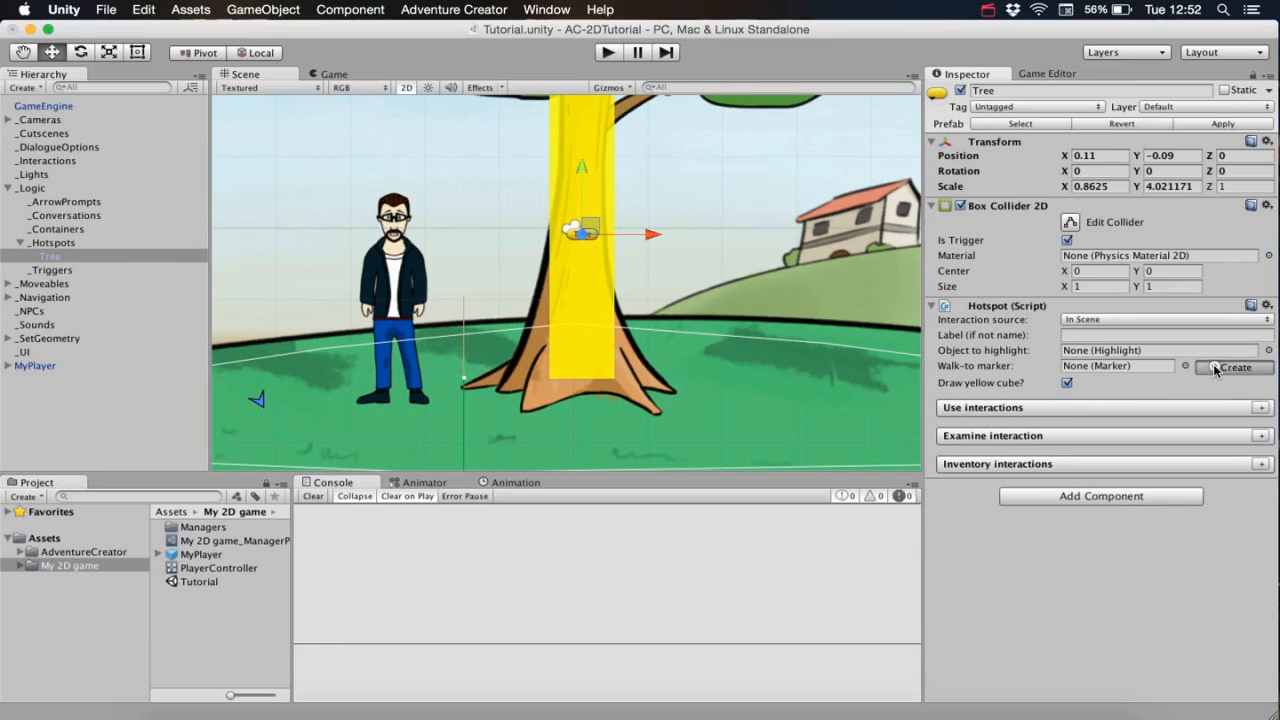
click(1105, 366)
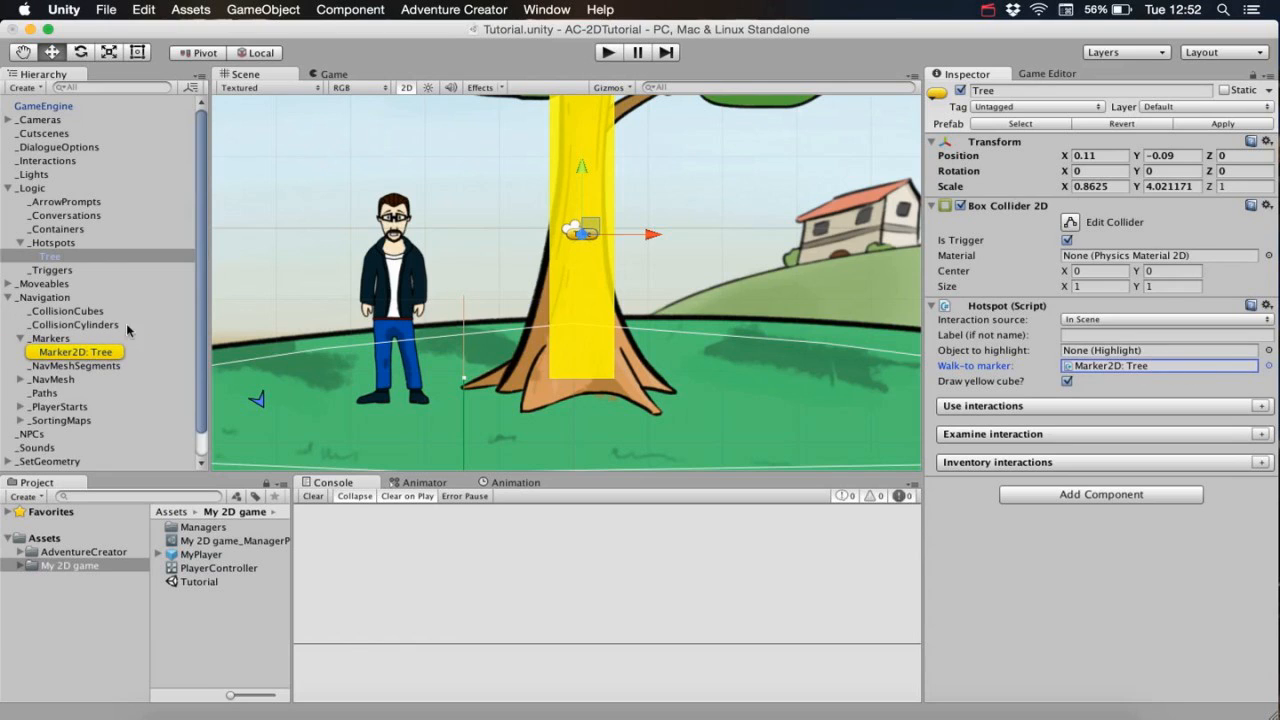
Move the Tree marker onto the grass beside the trunk at about X -1.7, Y -2.73, and rotate it about -47° around Z toward the tree.
click(100, 352)
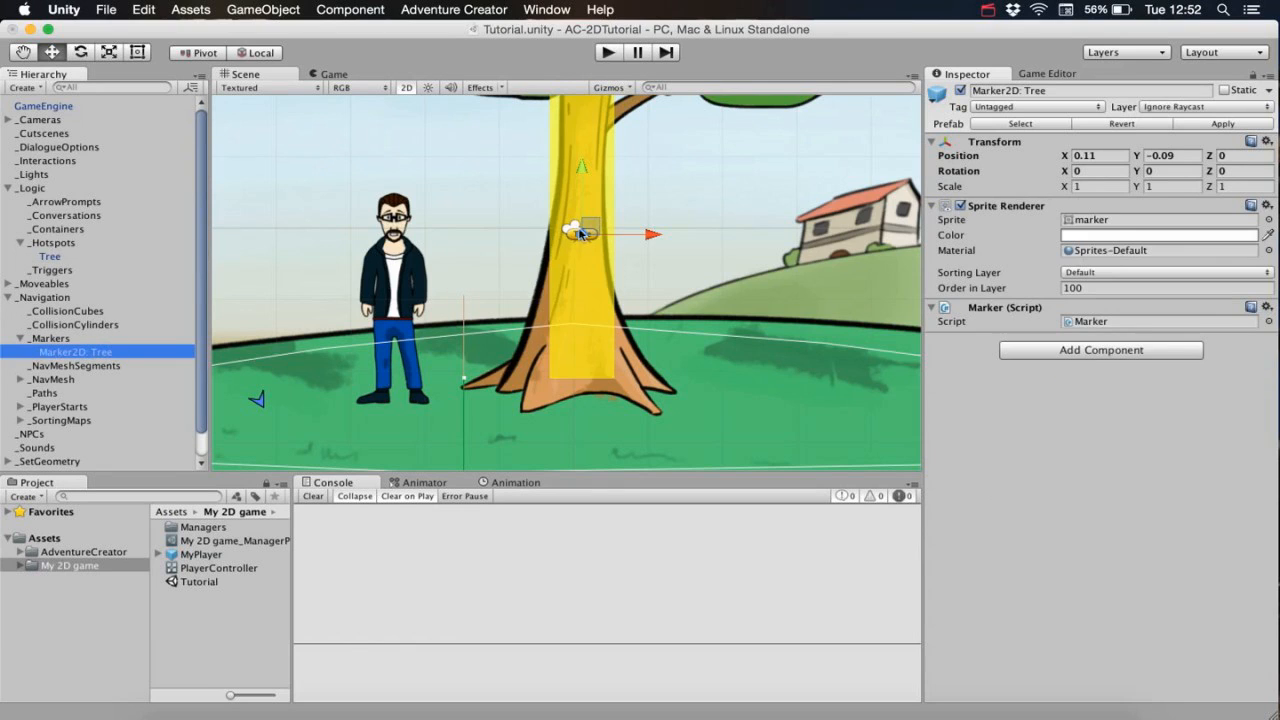
mouse_move(581, 250)
mouse_down()
mouse_move(515, 298)
mouse_move(455, 375)
mouse_move(455, 422)
mouse_move(465, 410)
mouse_move(453, 421)
mouse_up()
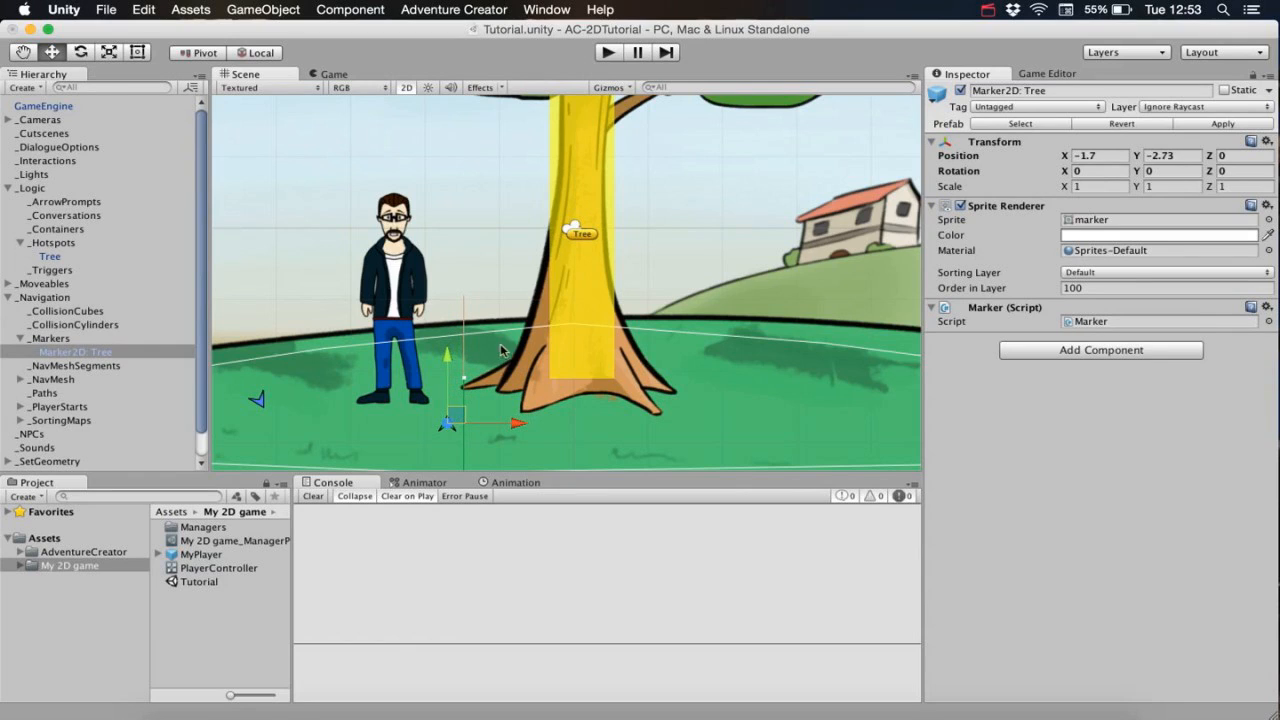
middle_drag(518, 354, 536, 326)
alt+right_drag(536, 326, 400, 680)
alt+middle_drag(512, 340, 563, 270)
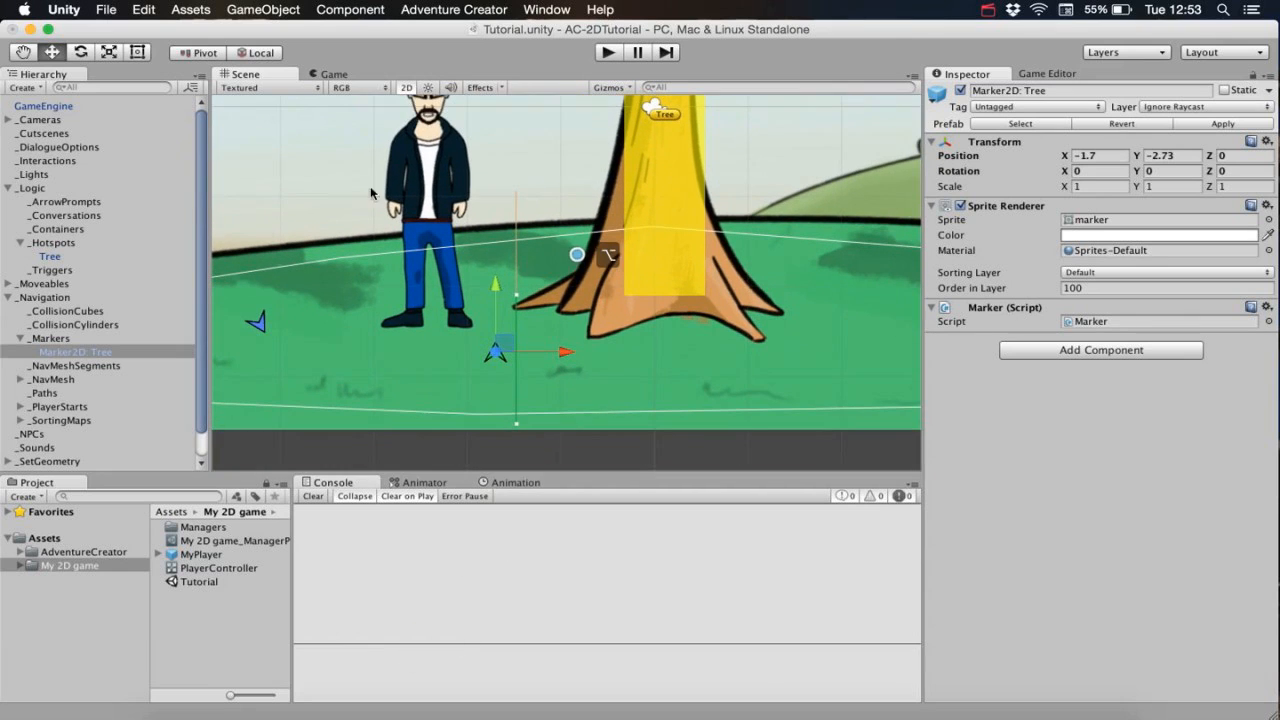
click(81, 52)
mouse_move(439, 305)
mouse_down()
mouse_move(447, 318)
mouse_move(473, 294)
mouse_up()
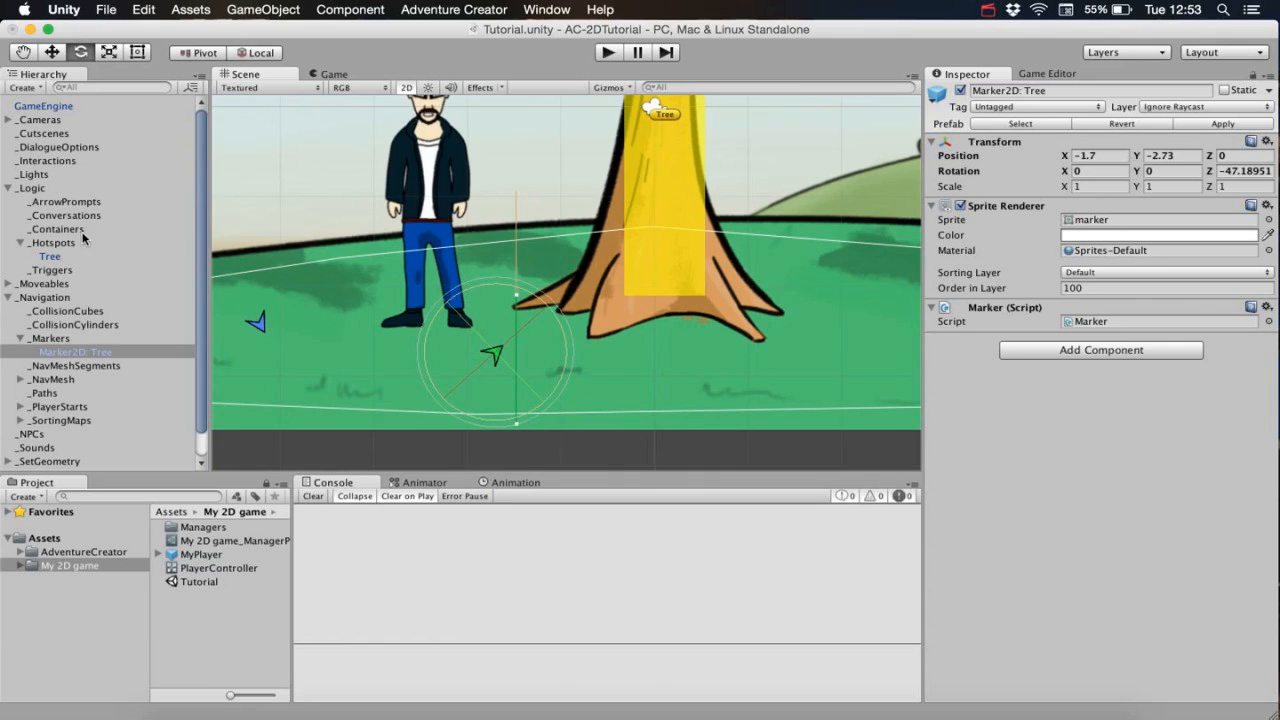
Add a Use interaction and an Examine interaction to the Tree hotspot.
click(50, 256)
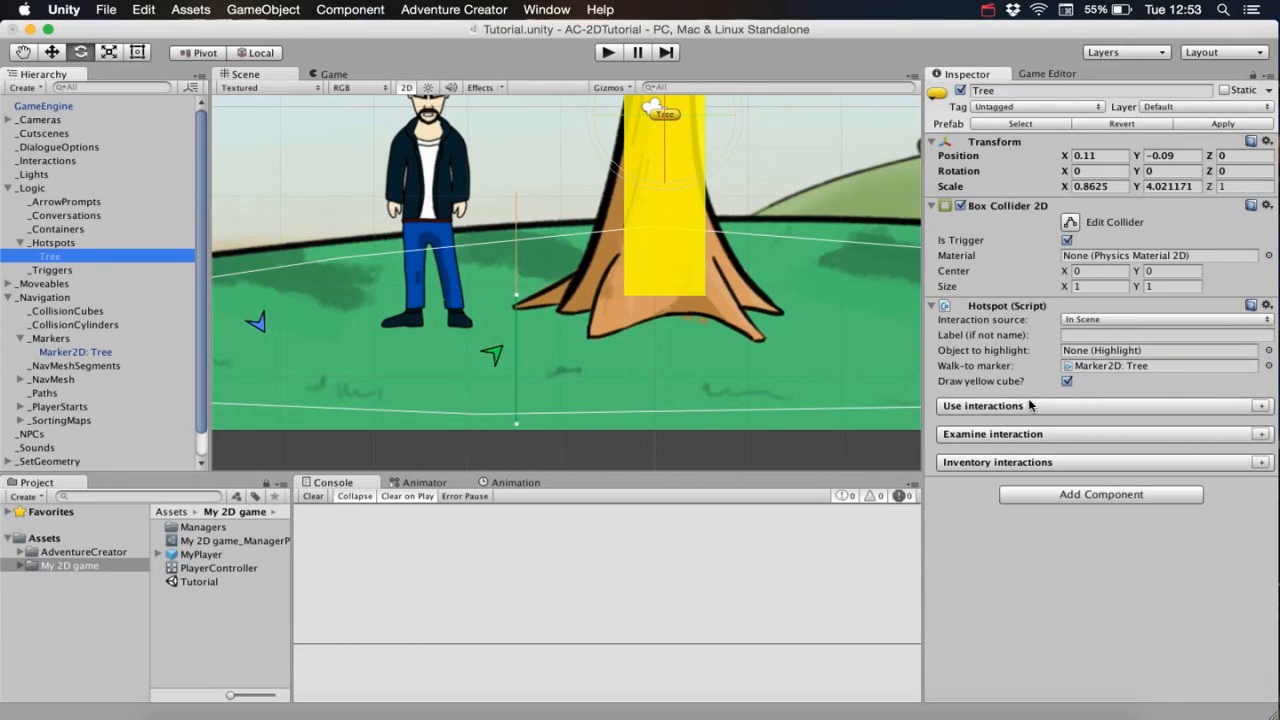
click(1261, 406)
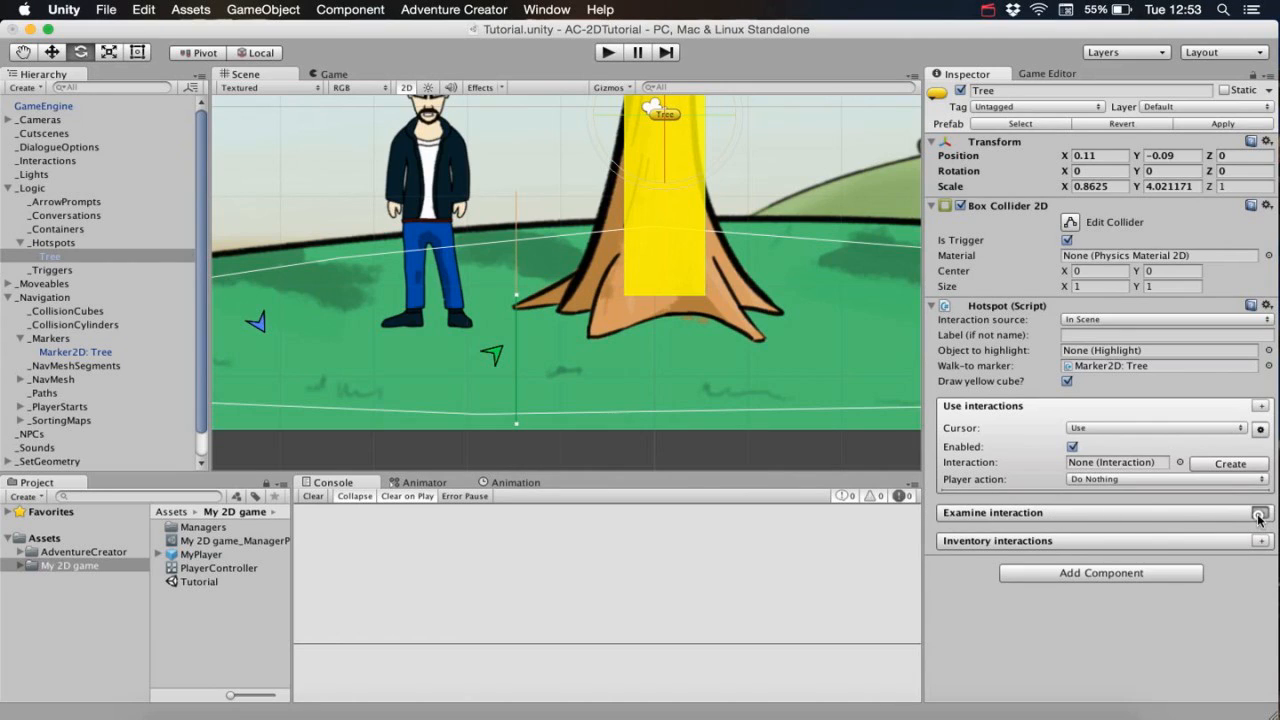
click(1260, 513)
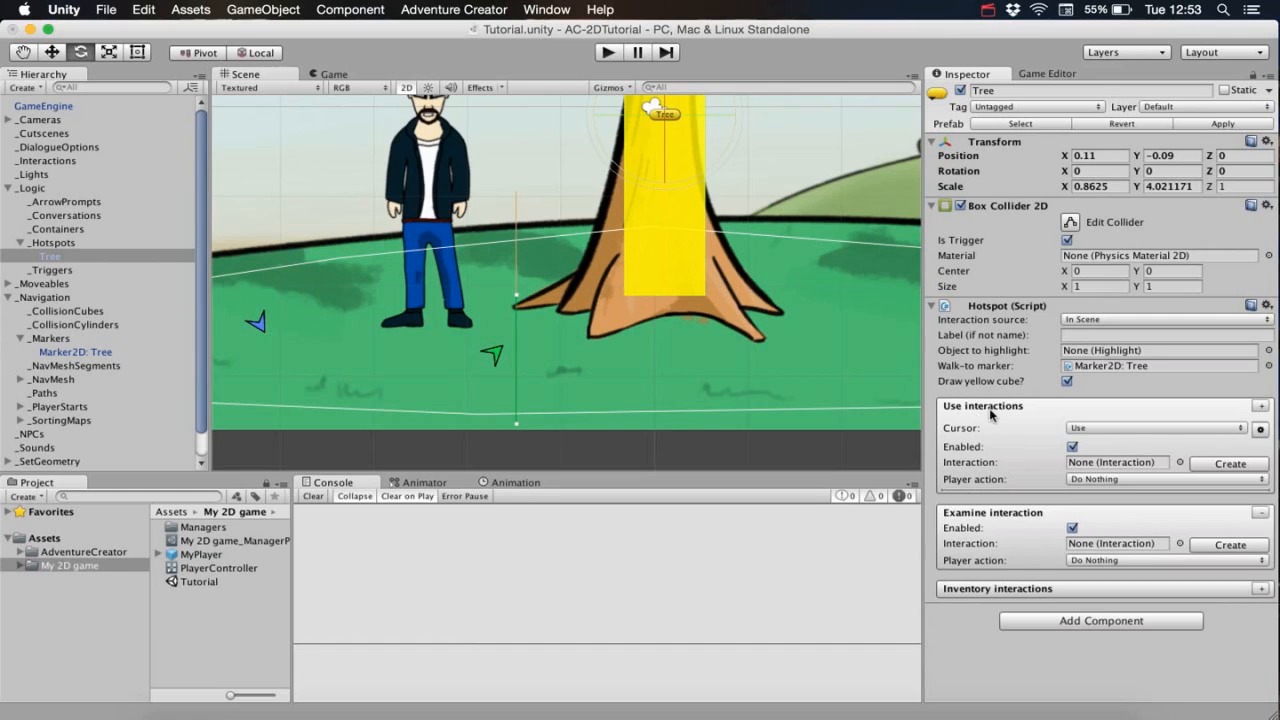
Set the player action of the Tree's Use and Examine interactions to Walk To Marker, with facing after moving enabled for both.
click(1135, 479)
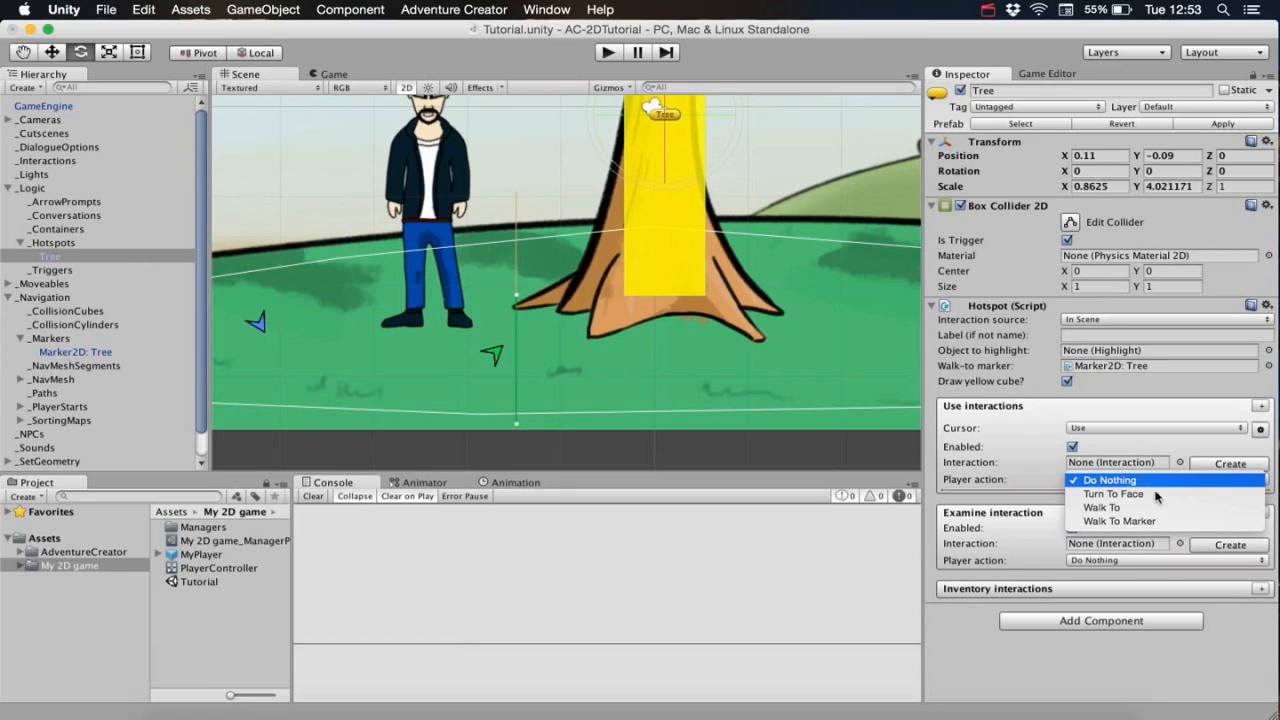
click(1160, 521)
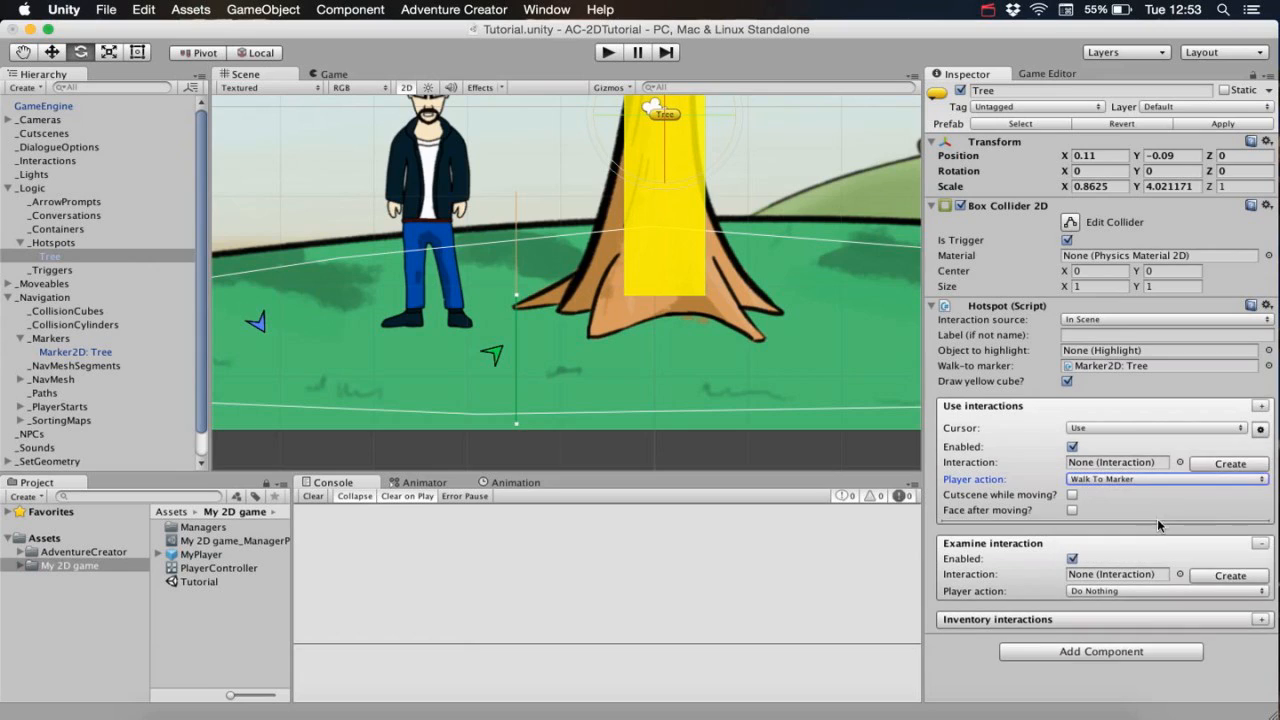
click(1129, 591)
click(1129, 634)
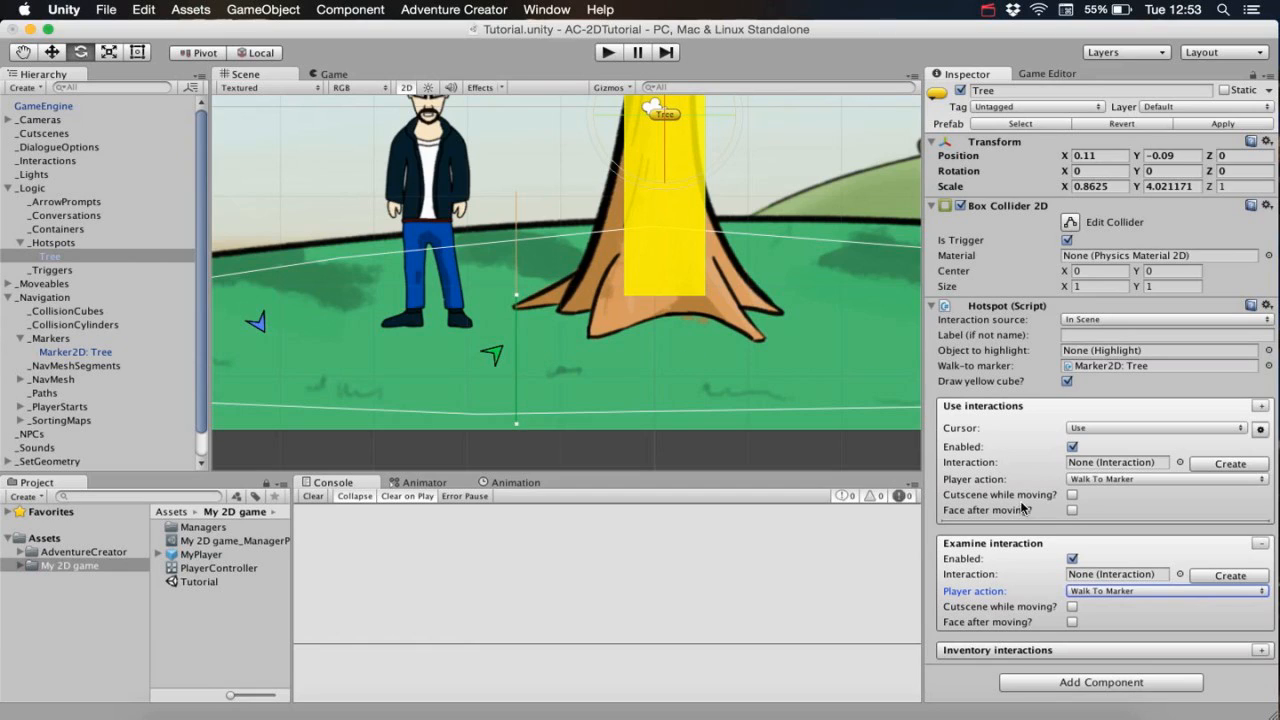
click(1072, 510)
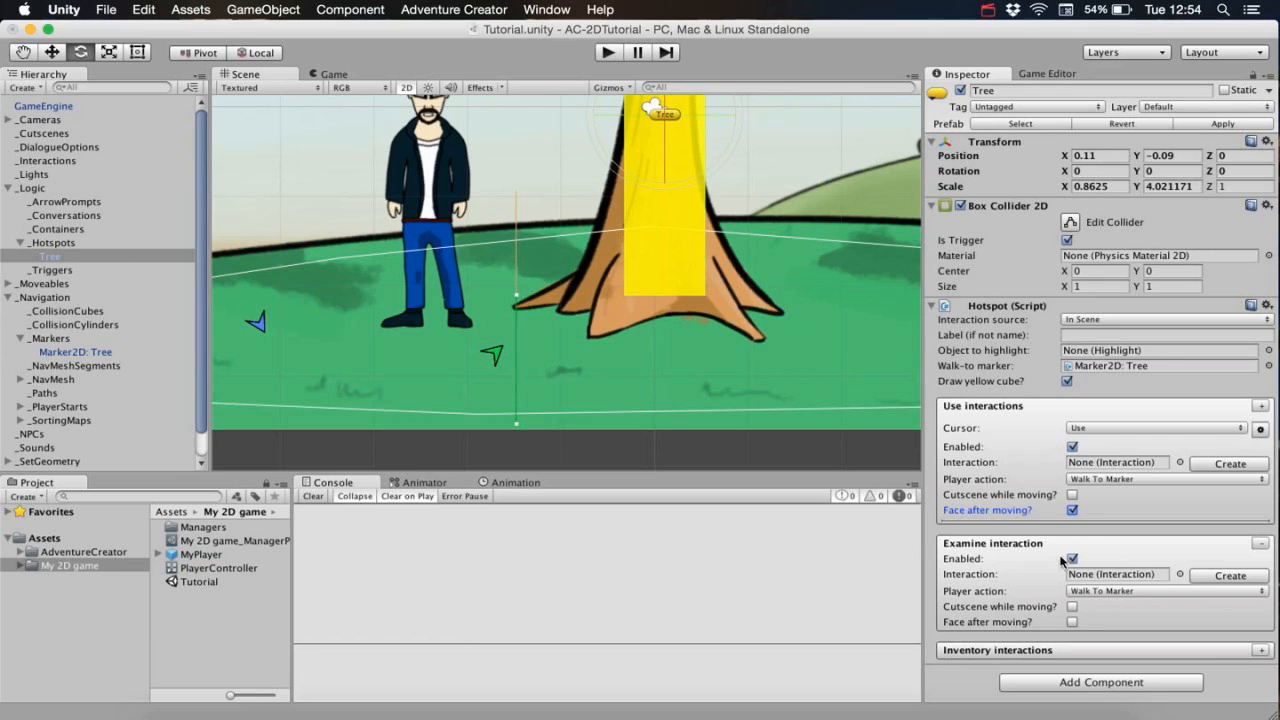
click(1073, 622)
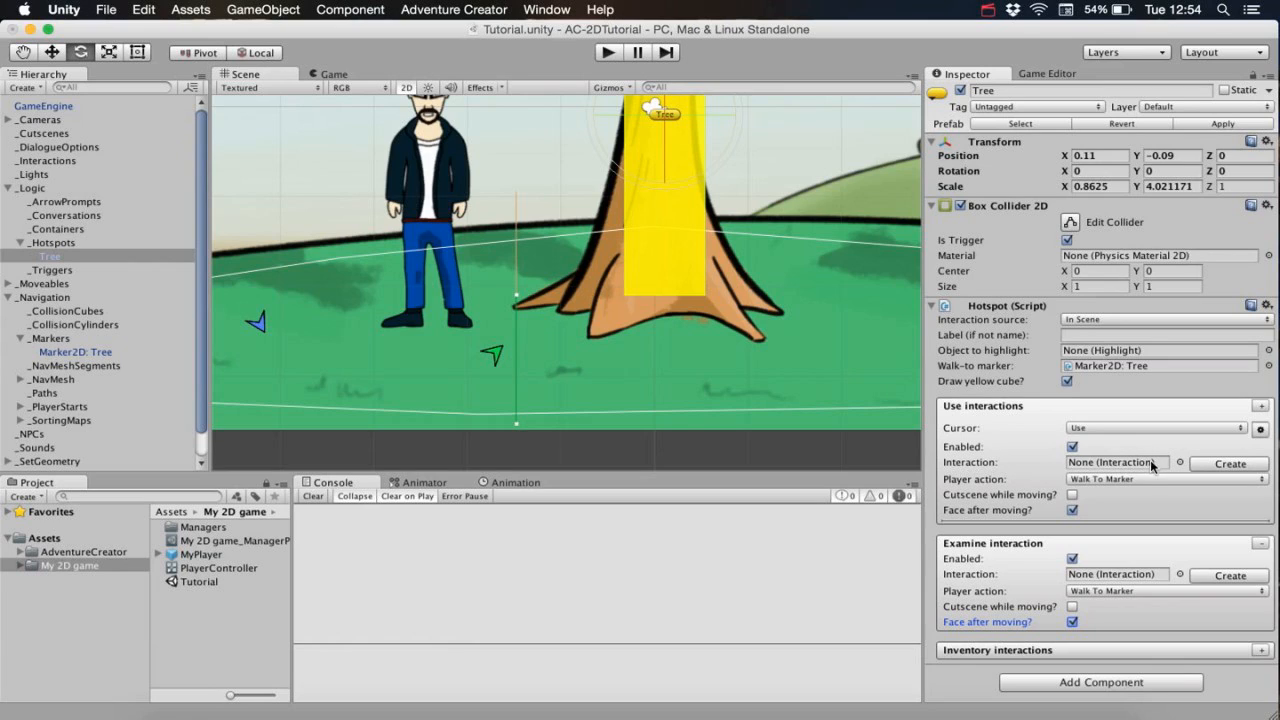
Create the interaction object for the Tree's Use interaction and open it in an ActionList Editor docked beside the Game Editor.
click(1205, 463)
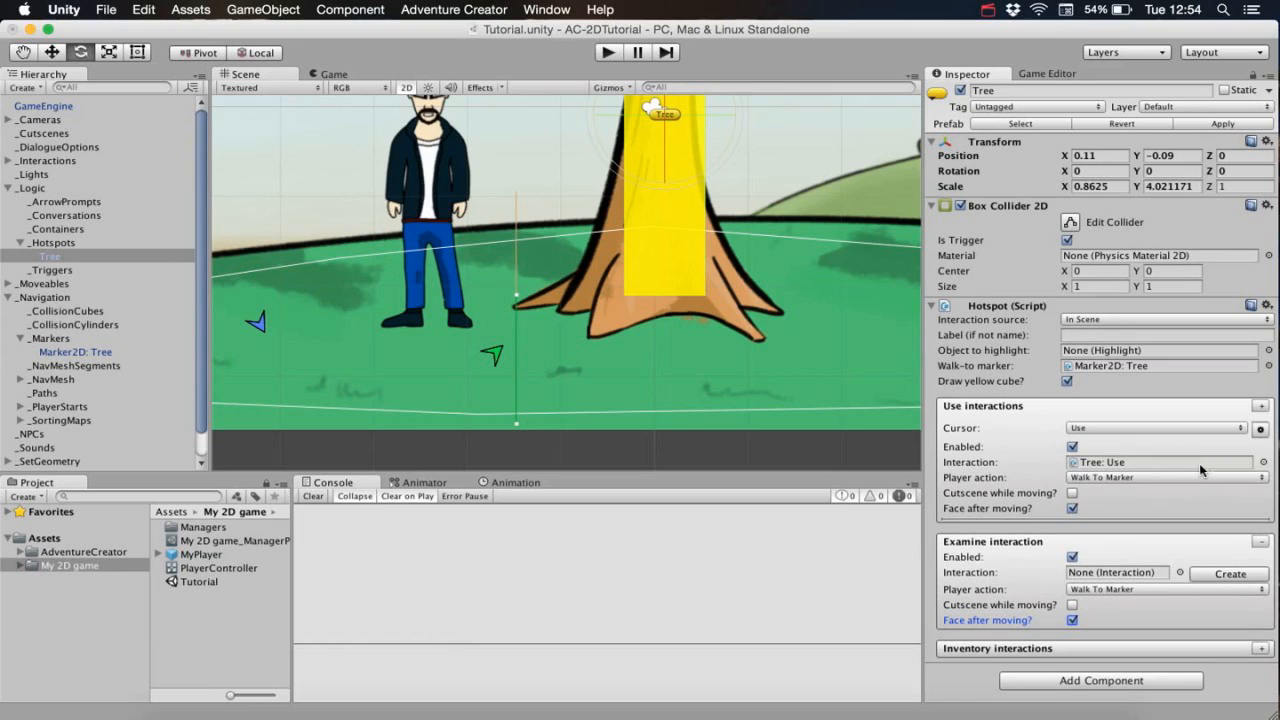
click(1138, 463)
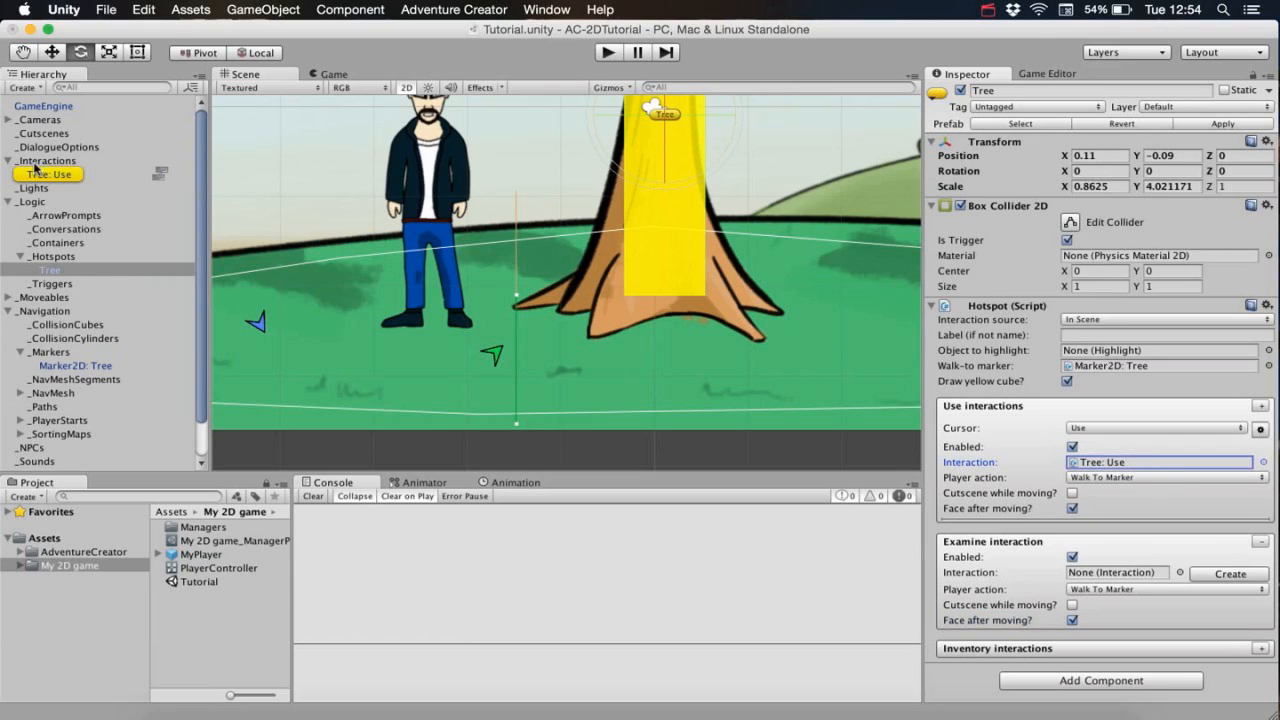
click(161, 176)
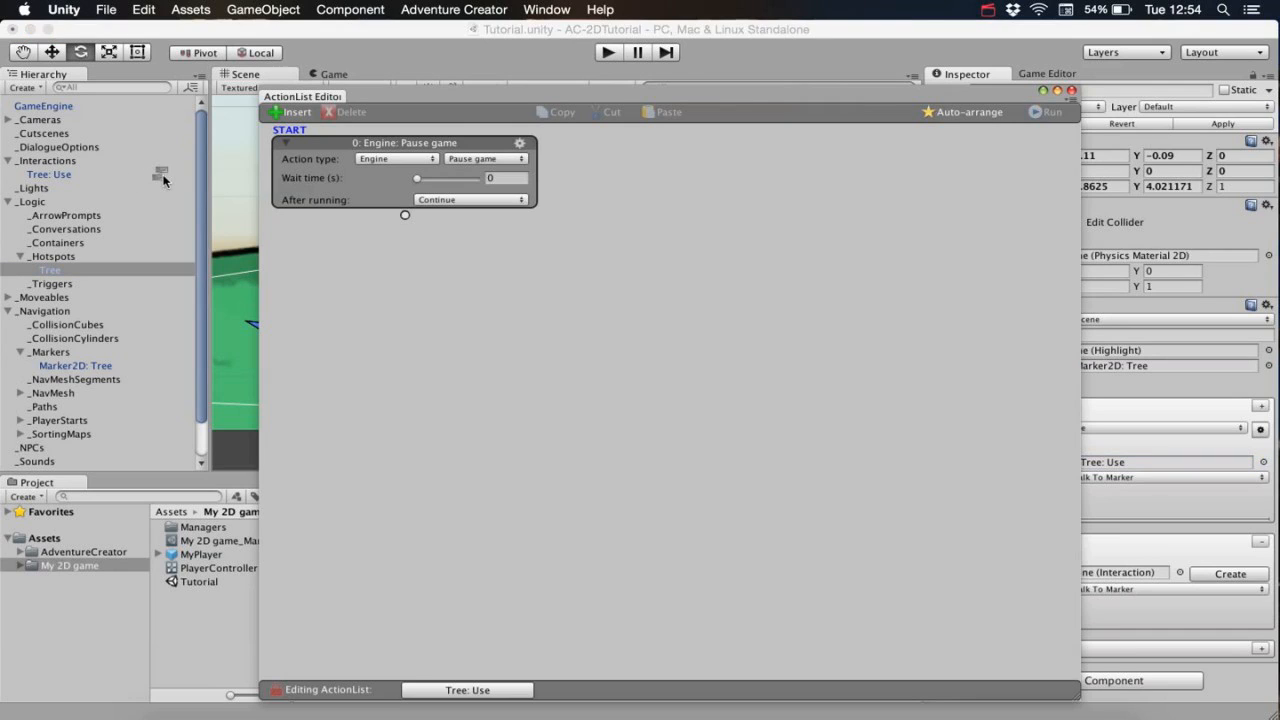
mouse_move(402, 96)
mouse_down()
mouse_move(466, 110)
mouse_move(425, 88)
mouse_up()
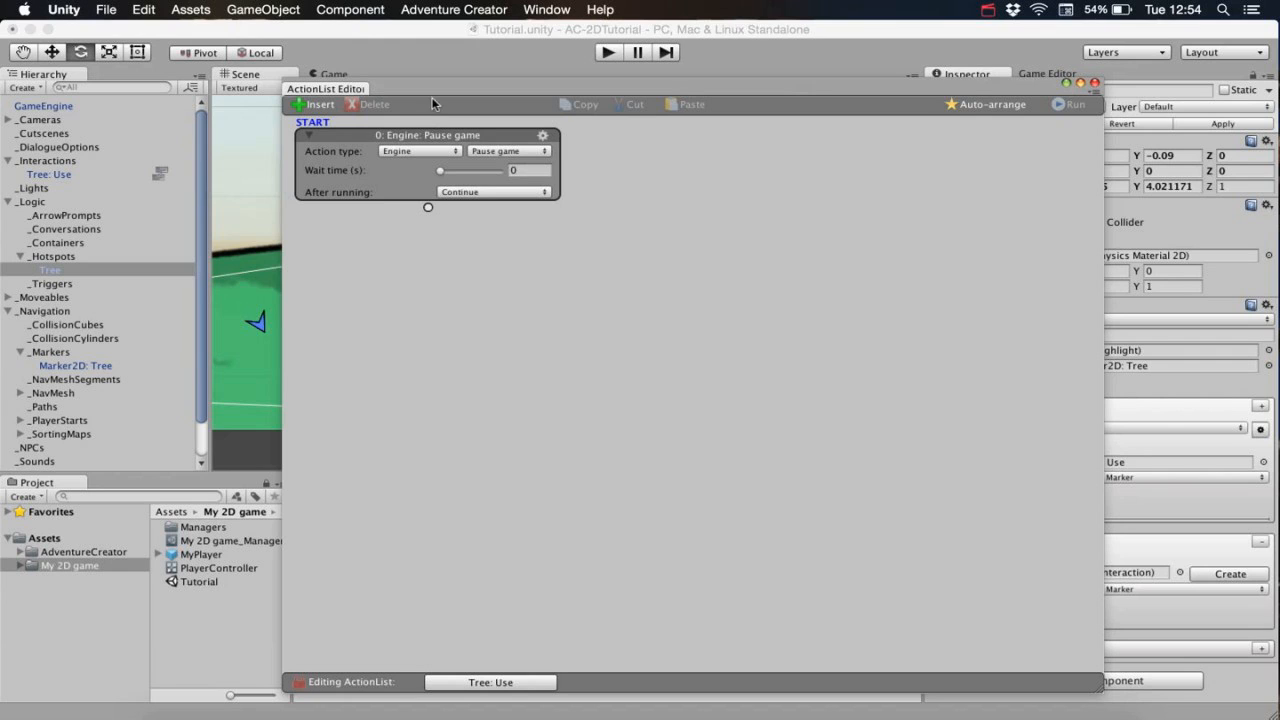
drag(432, 95, 1129, 75)
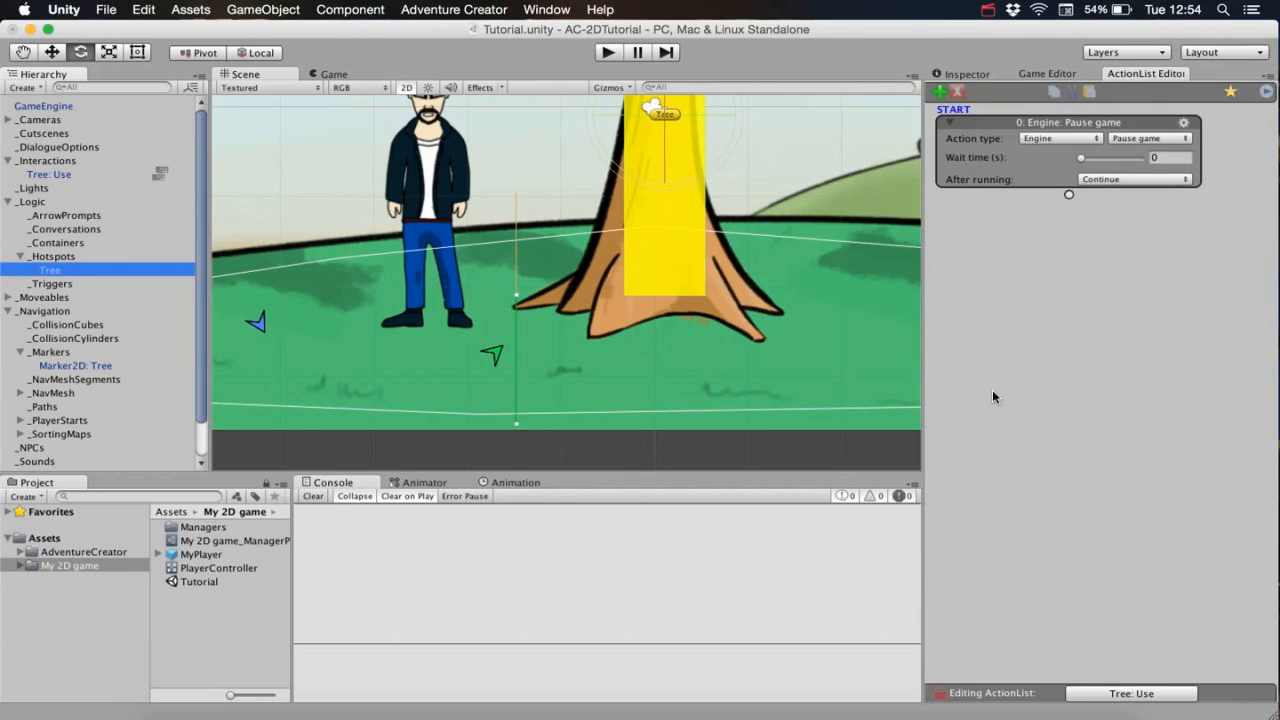
Make the first Tree: Use action a Dialogue: Play speech player line reading "I'm a bit too old to go climbing trees!".
click(1063, 139)
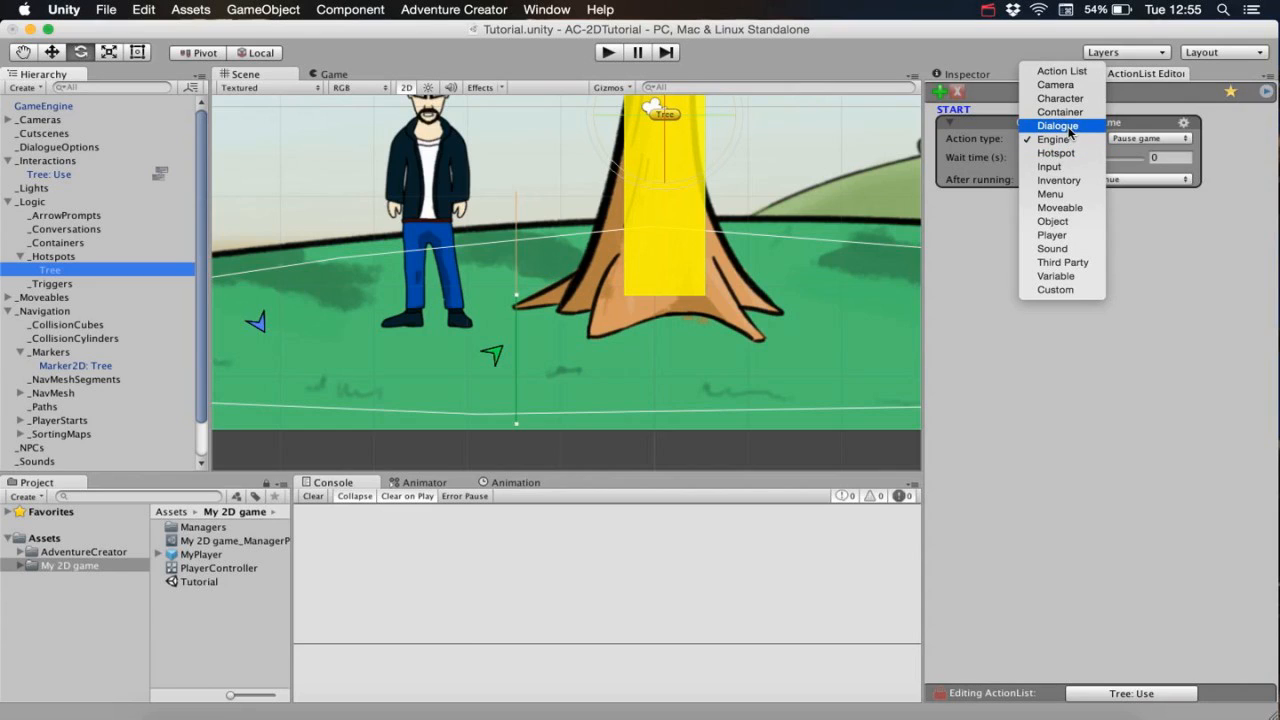
click(1089, 125)
click(1129, 138)
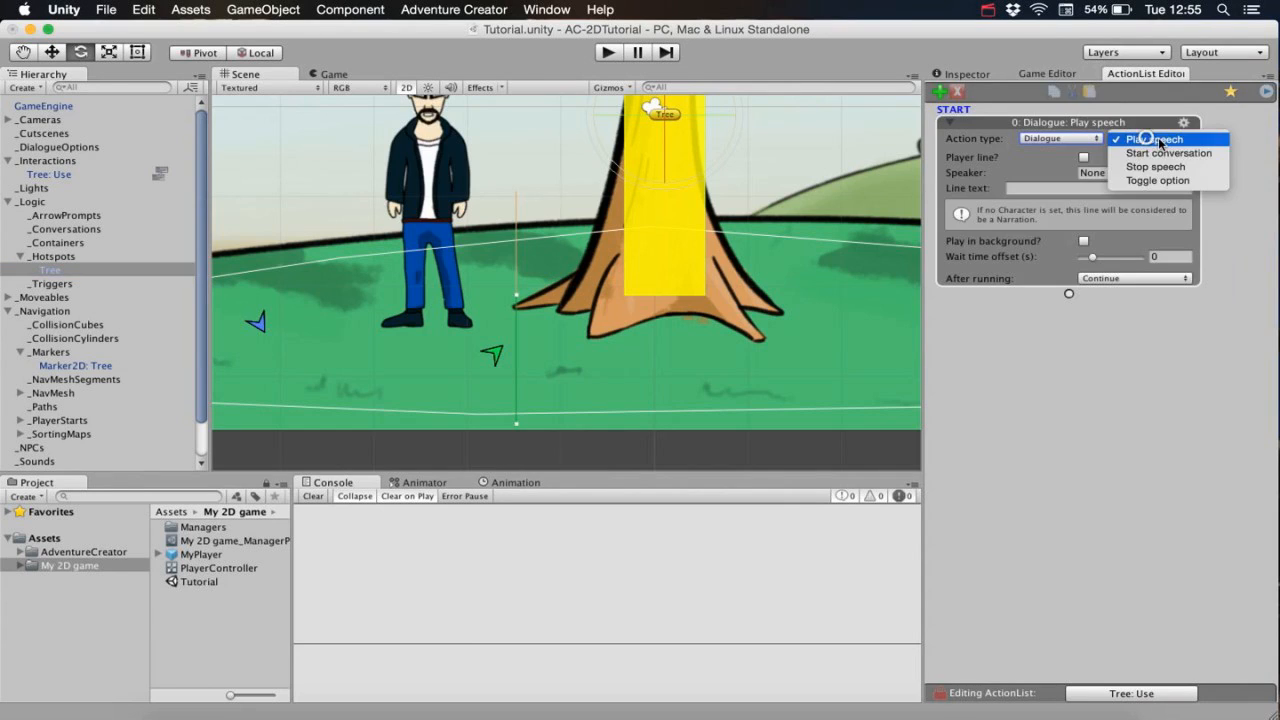
click(1150, 131)
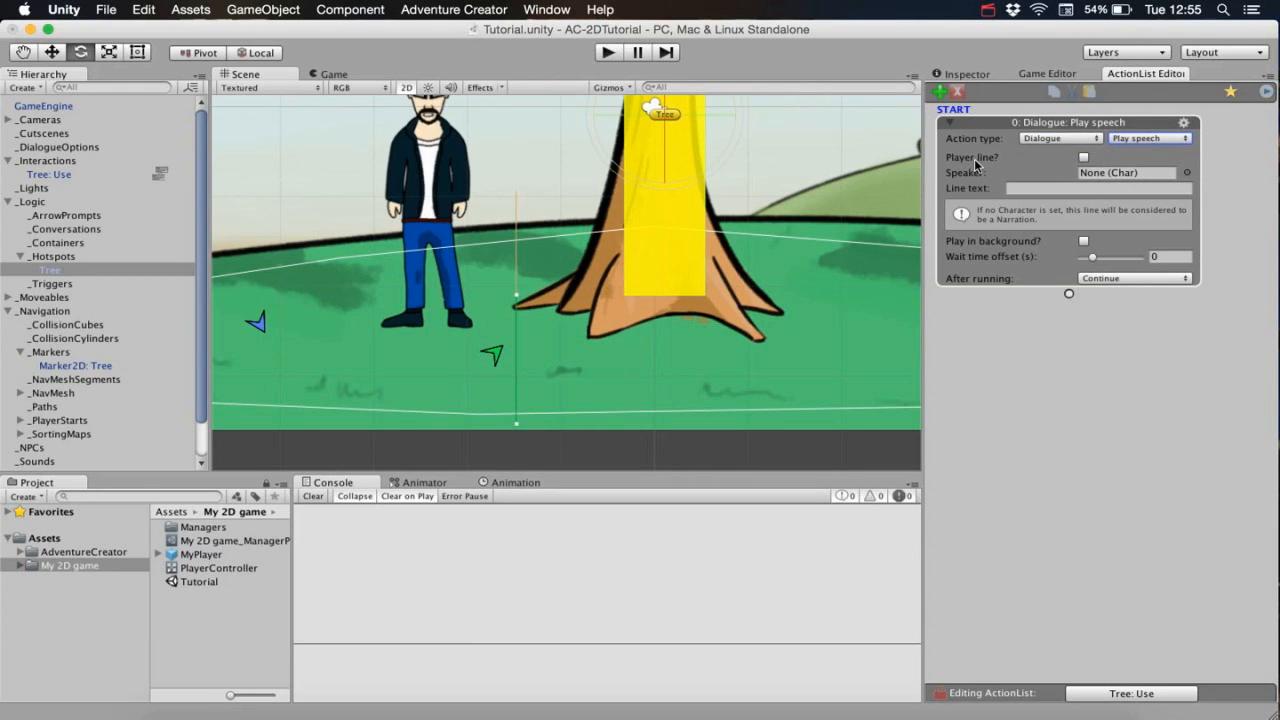
click(1084, 158)
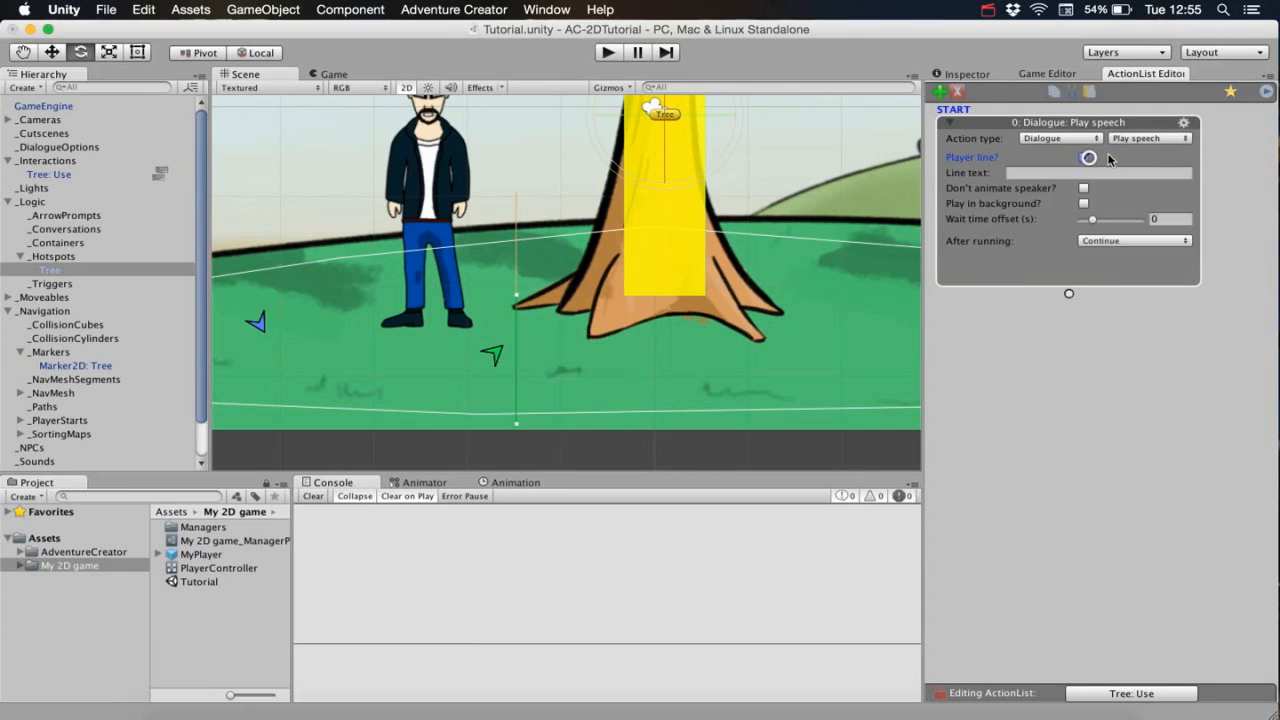
click(1027, 171)
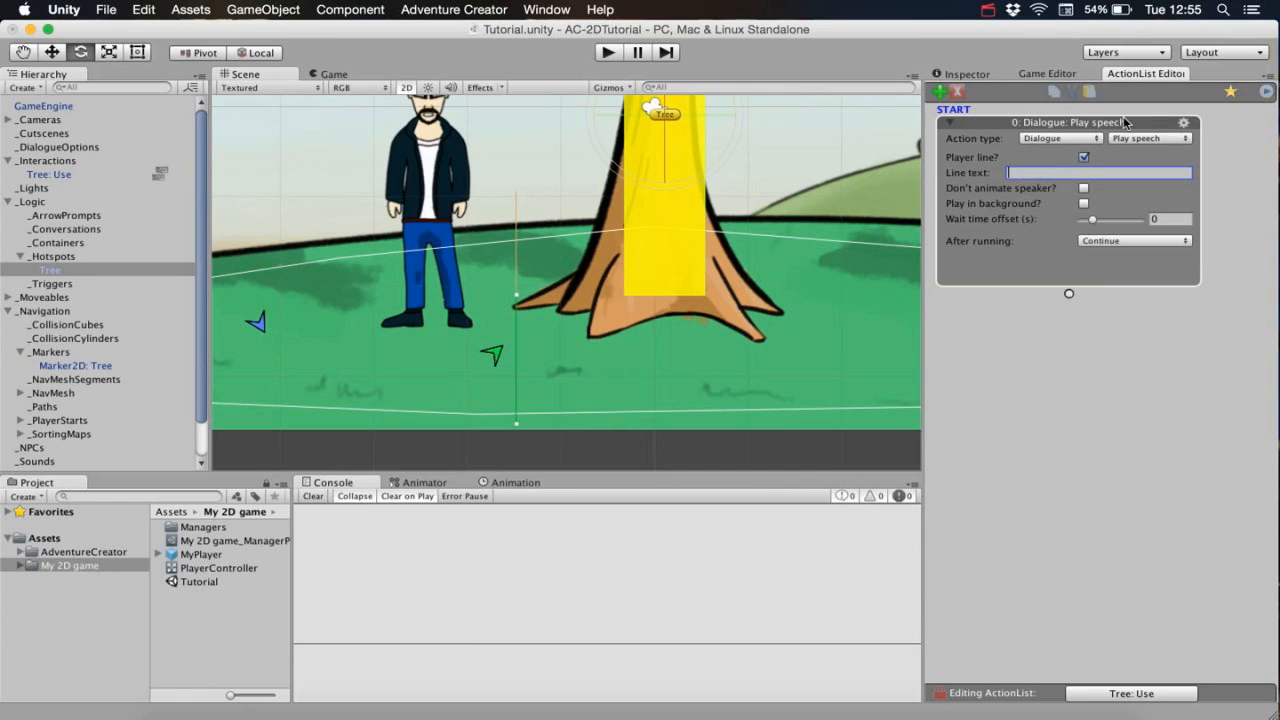
text(I'm a bit too old to go climbing trees!)
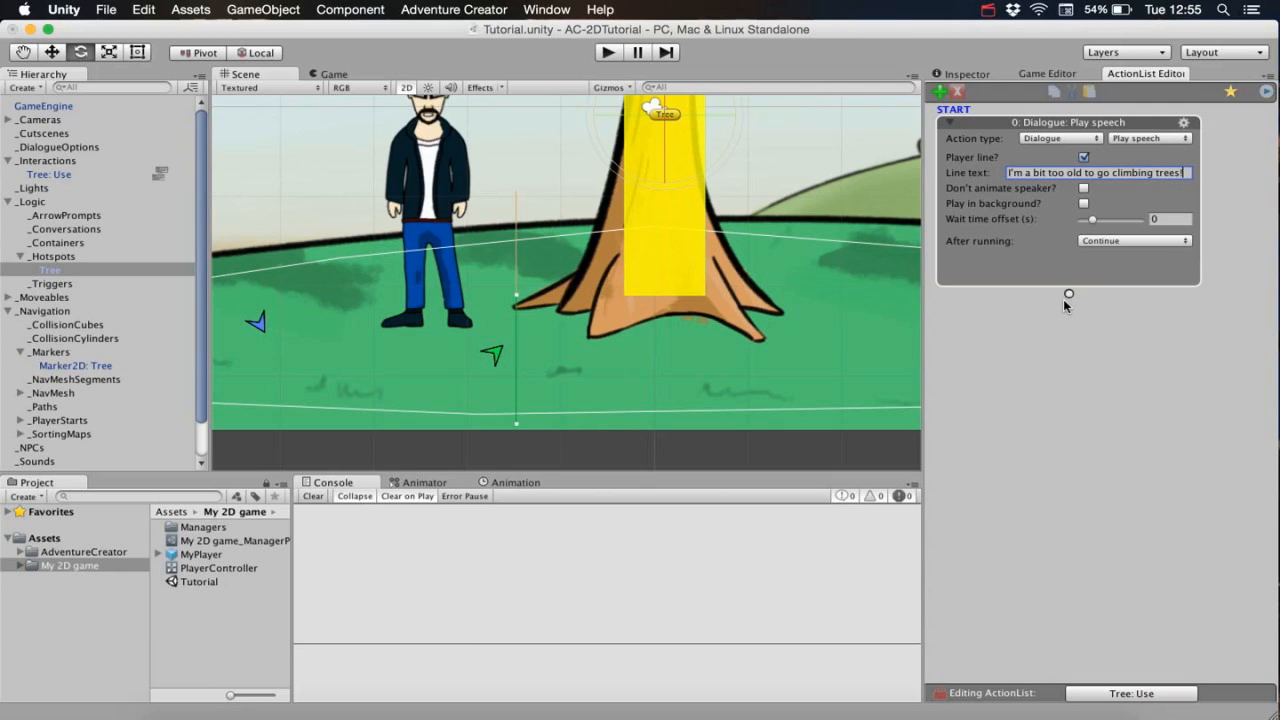
Run the game to test the tree's Use interaction, and stop it when the speech line has played.
click(607, 53)
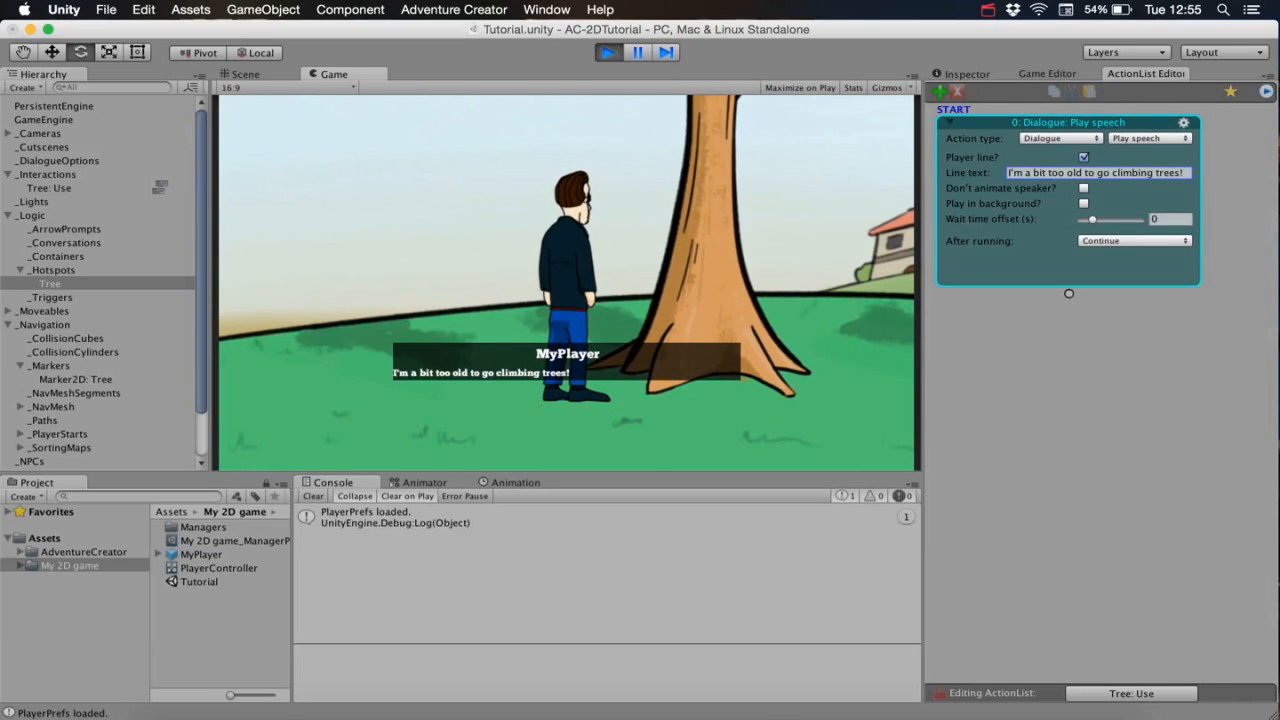
click(617, 54)
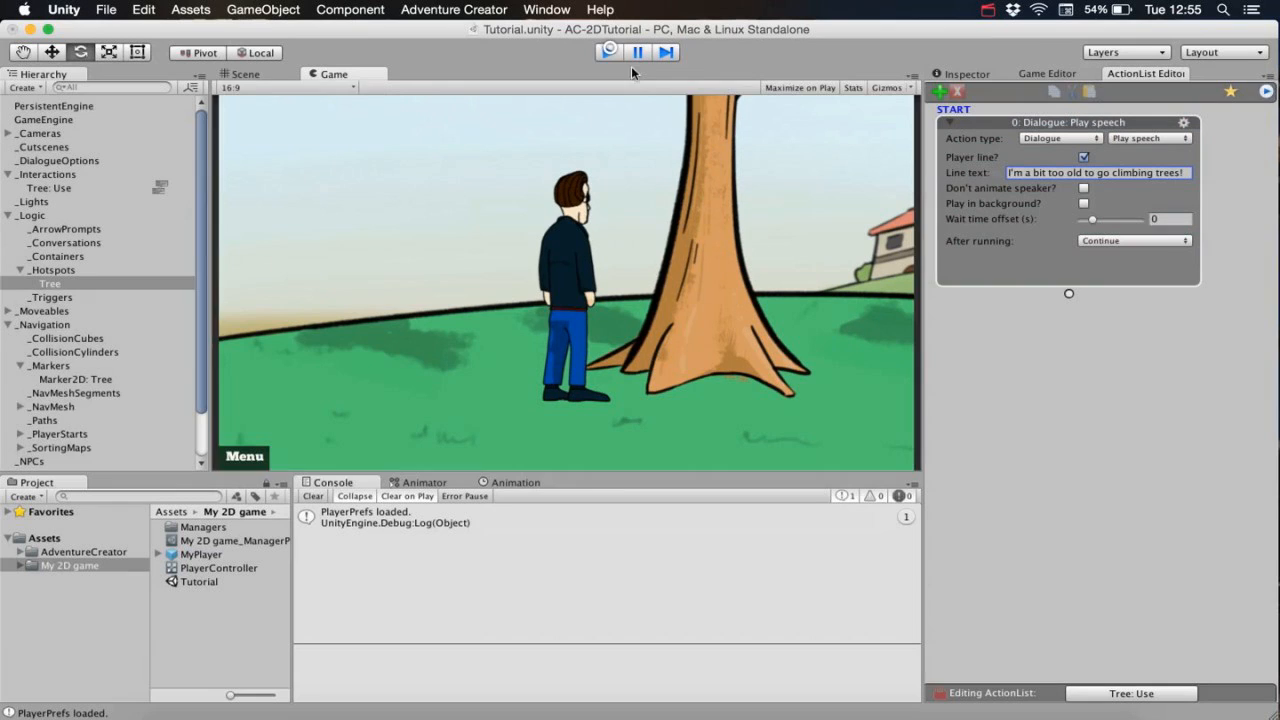
scroll(668, 251, up, 3)
middle_drag(668, 251, 645, 278)
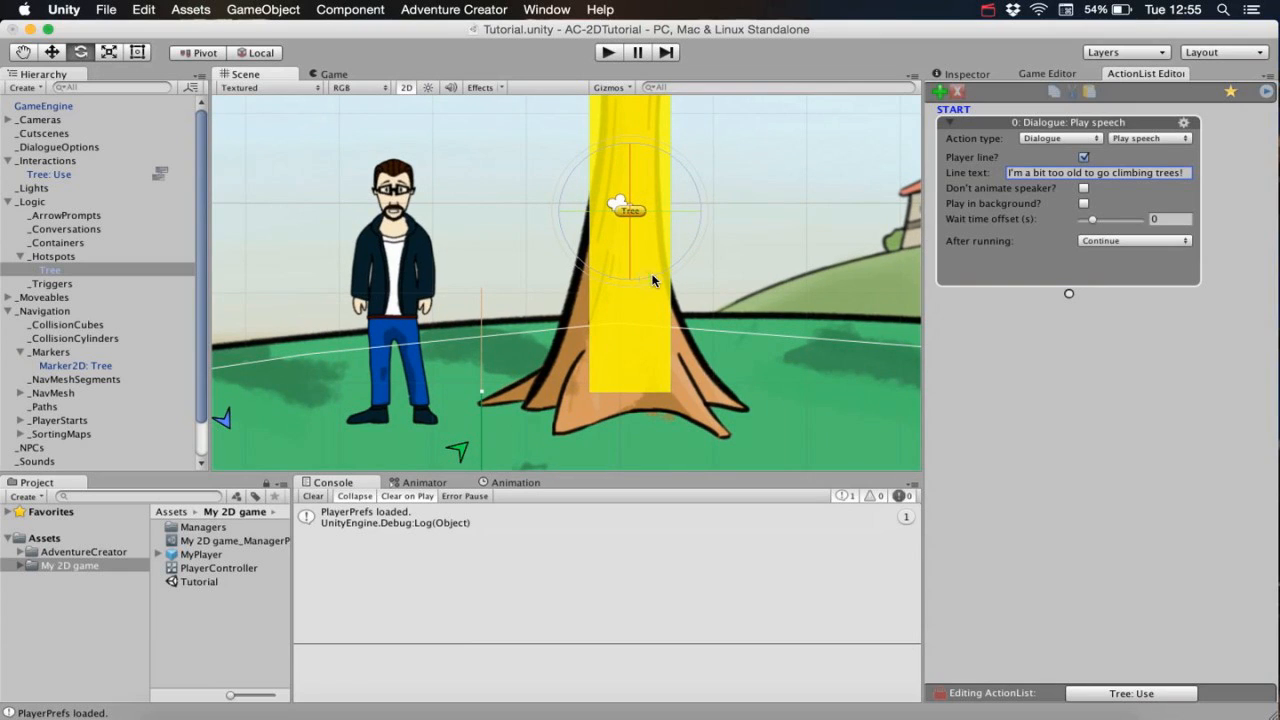
Create the interaction object for the Tree hotspot's Examine interaction and open its action list for editing.
click(960, 74)
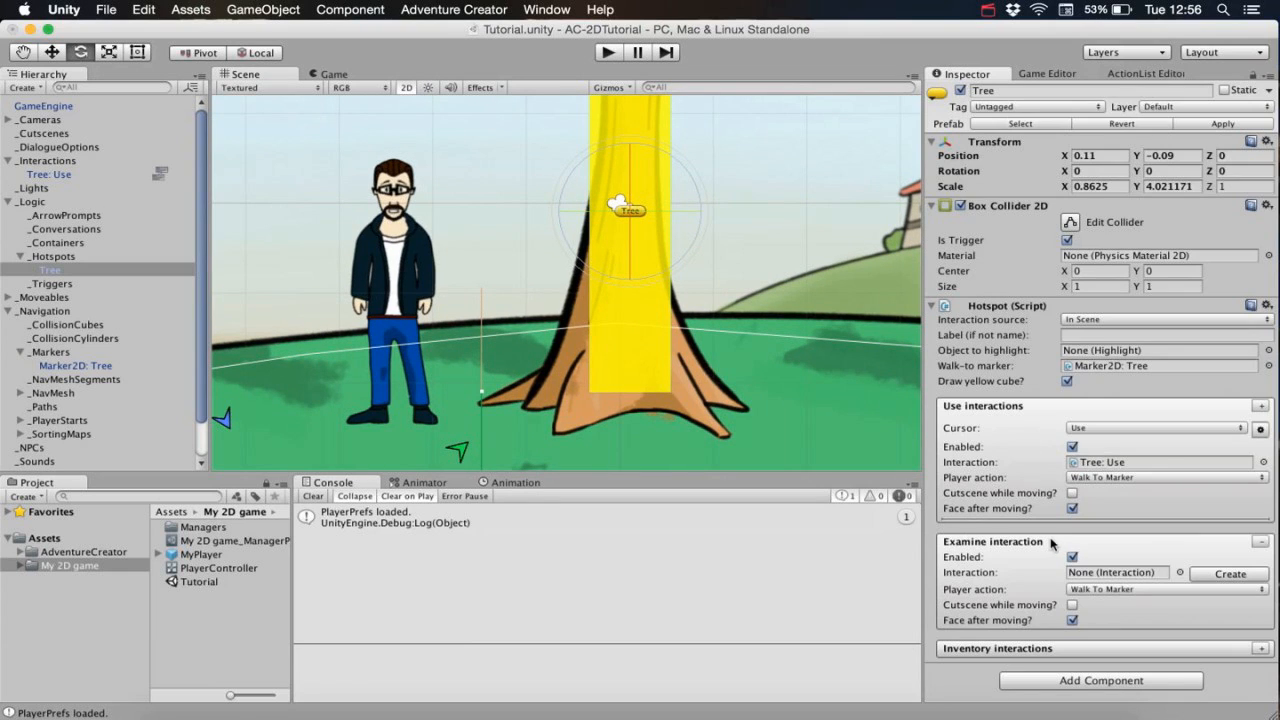
click(1203, 575)
click(1144, 574)
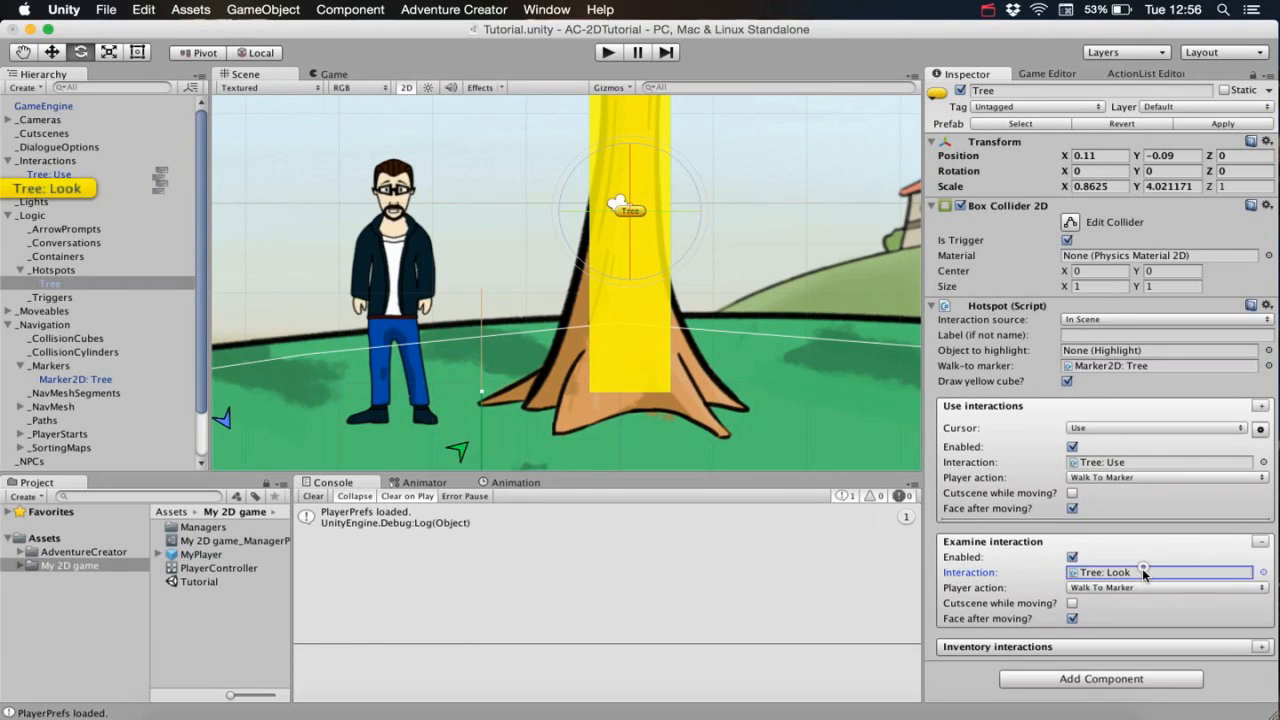
click(162, 185)
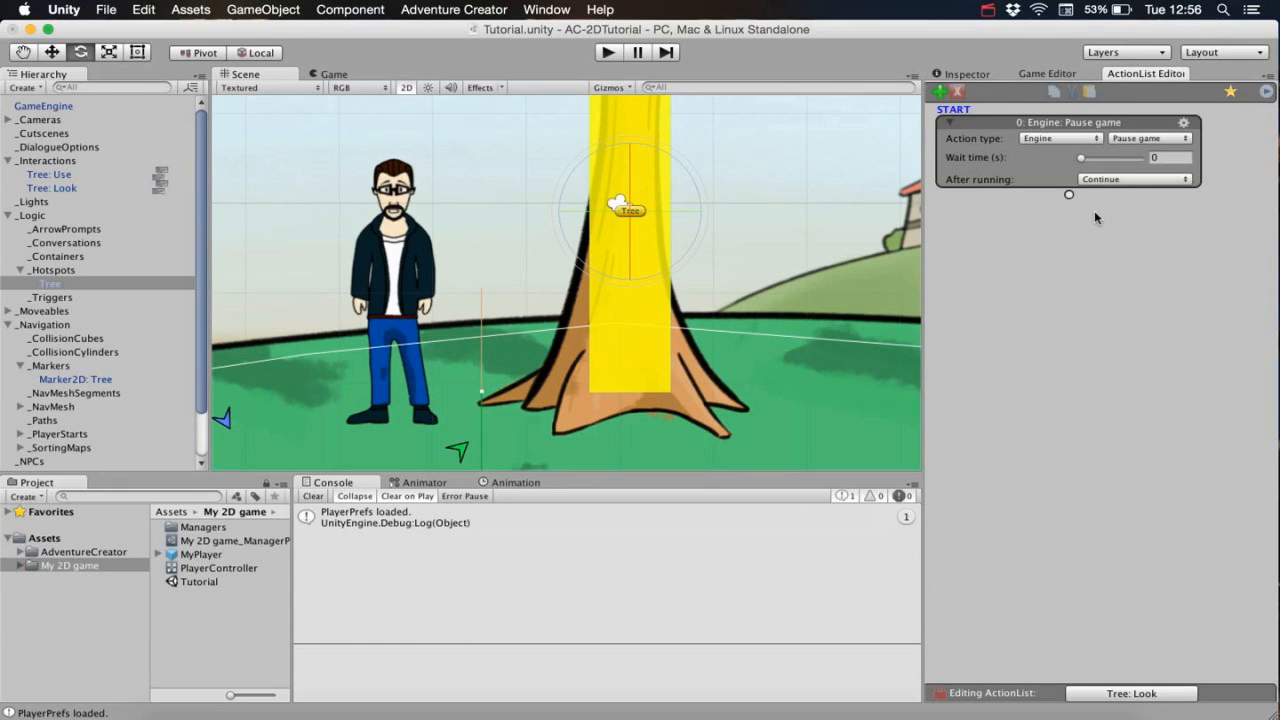
Change the first action of the Tree: Look interaction to Camera: Switch.
middle_drag(827, 227, 780, 272)
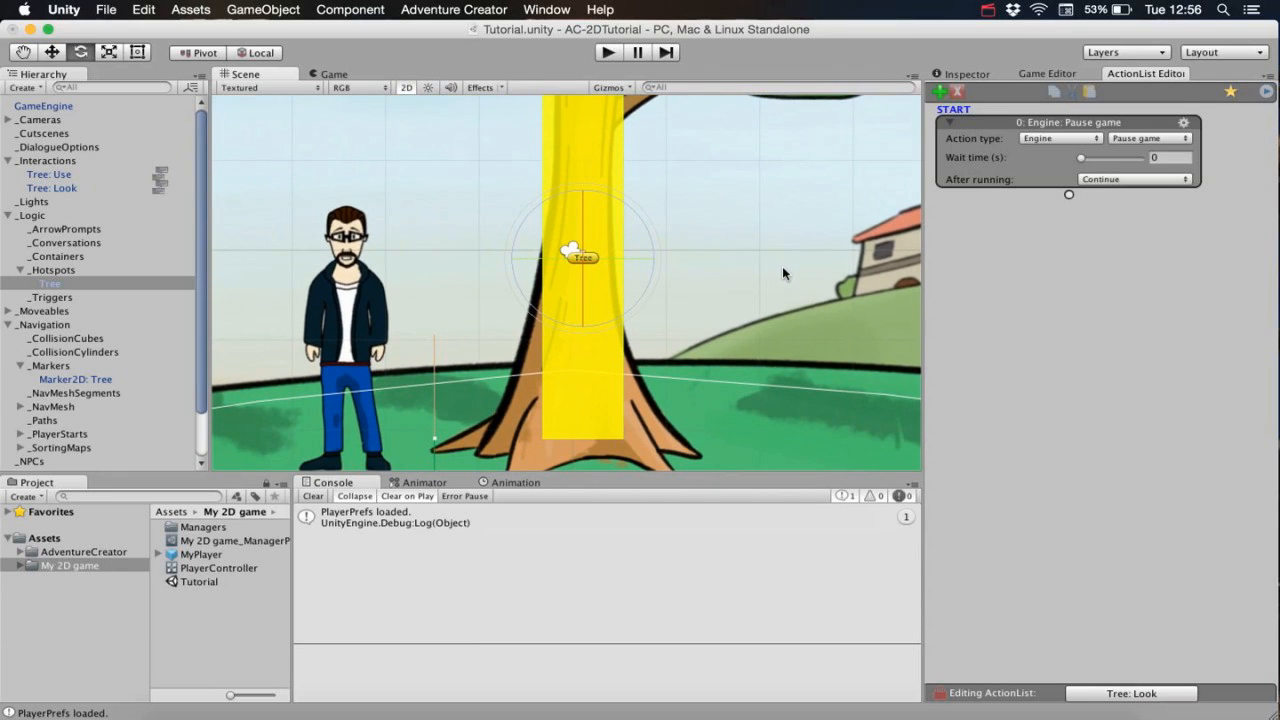
middle_drag(725, 165, 709, 236)
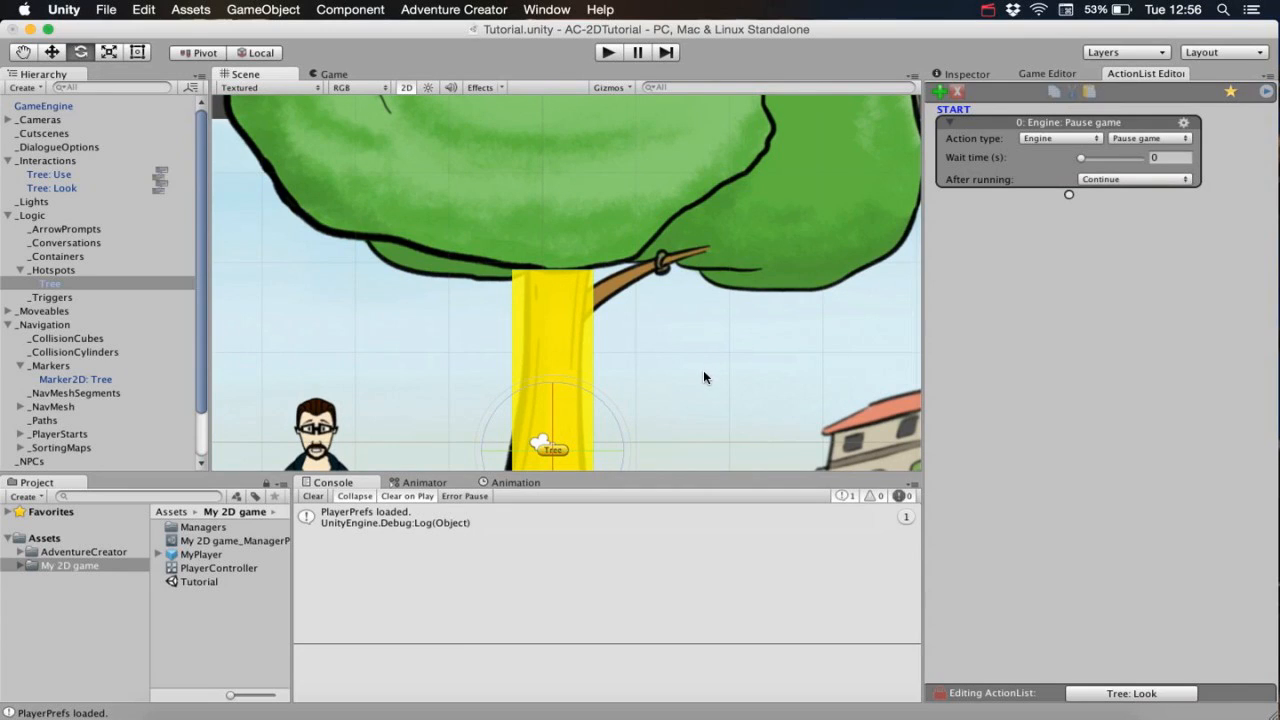
middle_drag(703, 385, 757, 160)
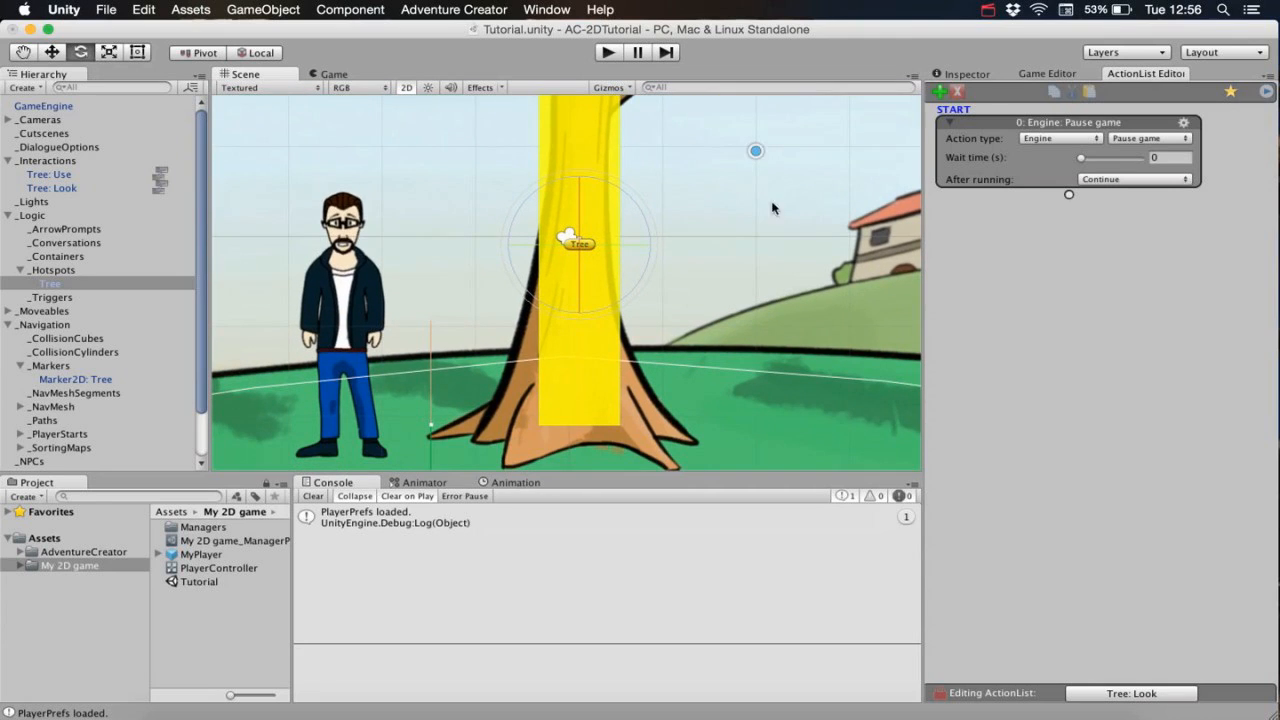
click(1065, 138)
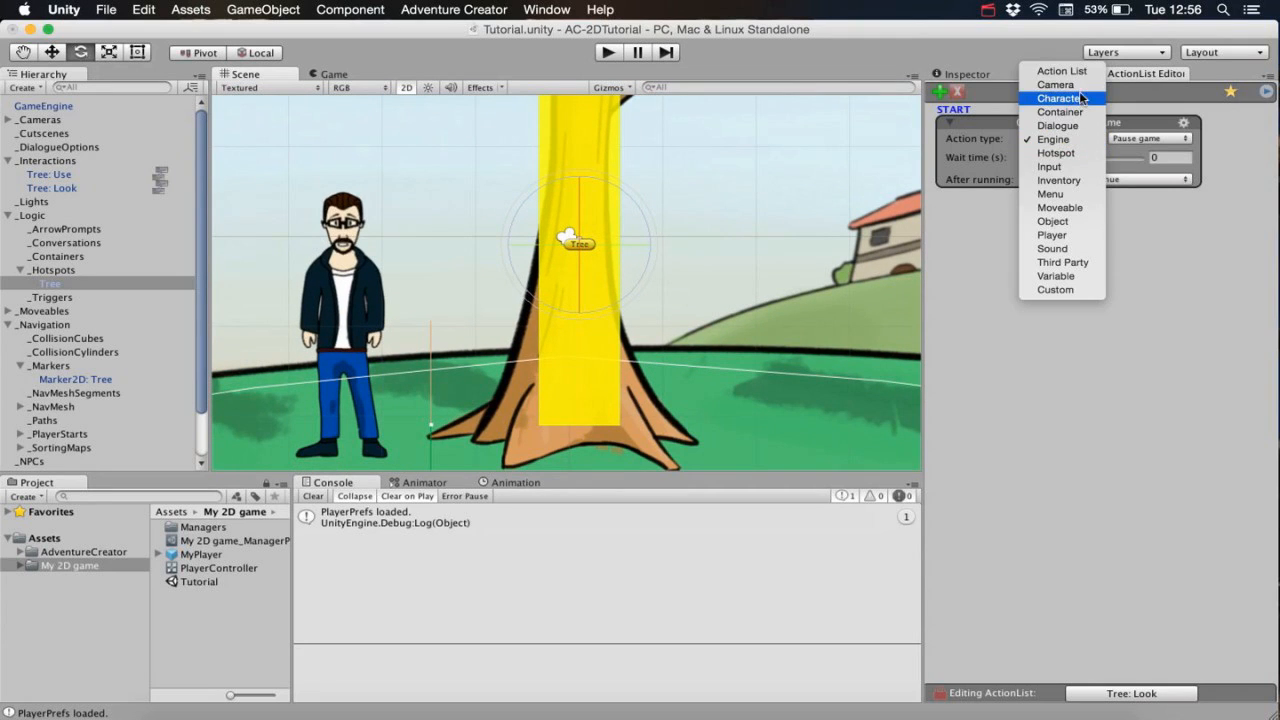
click(1060, 84)
click(1160, 139)
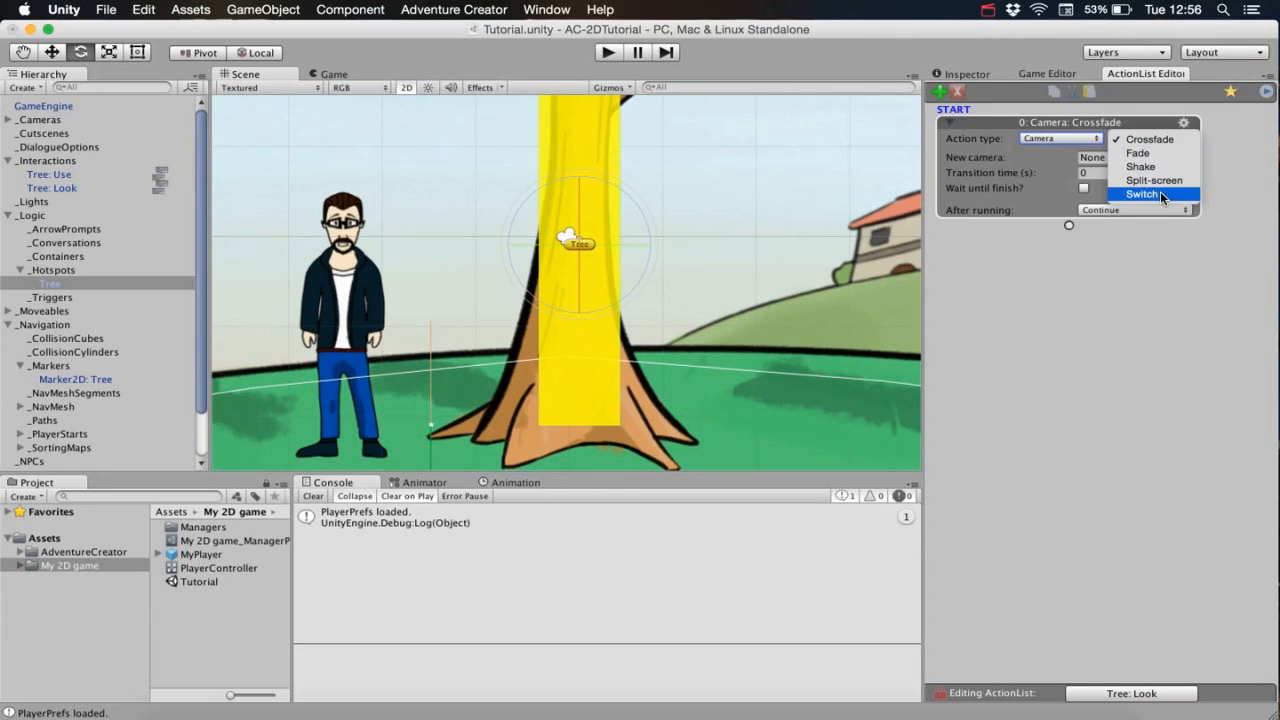
click(1165, 195)
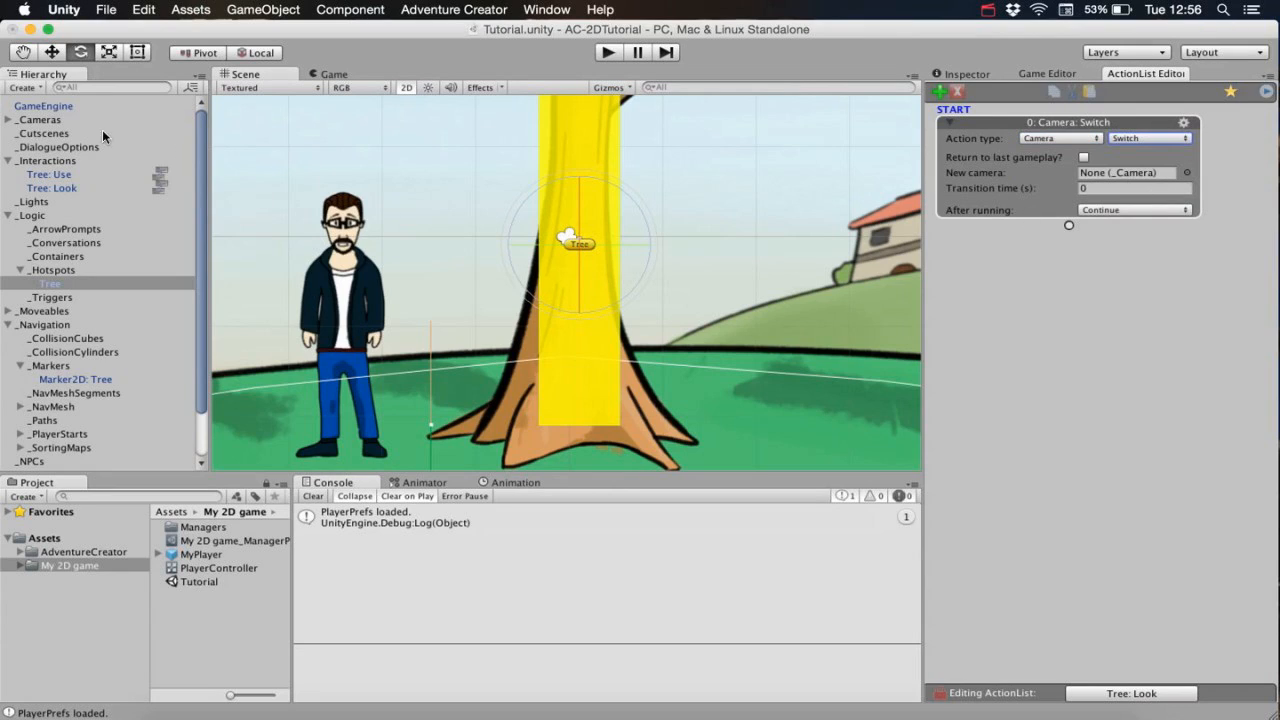
Select the existing NavCam 1 among the scene's game cameras to preview its view.
click(9, 120)
click(21, 133)
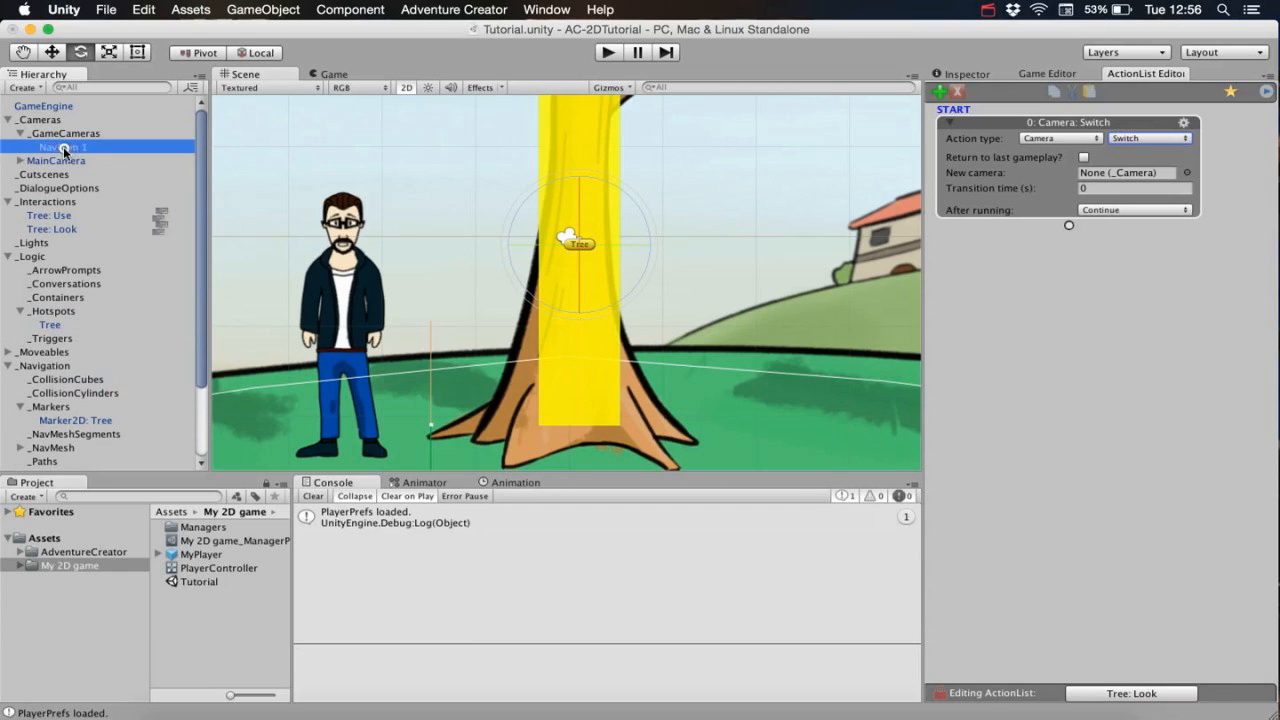
click(64, 147)
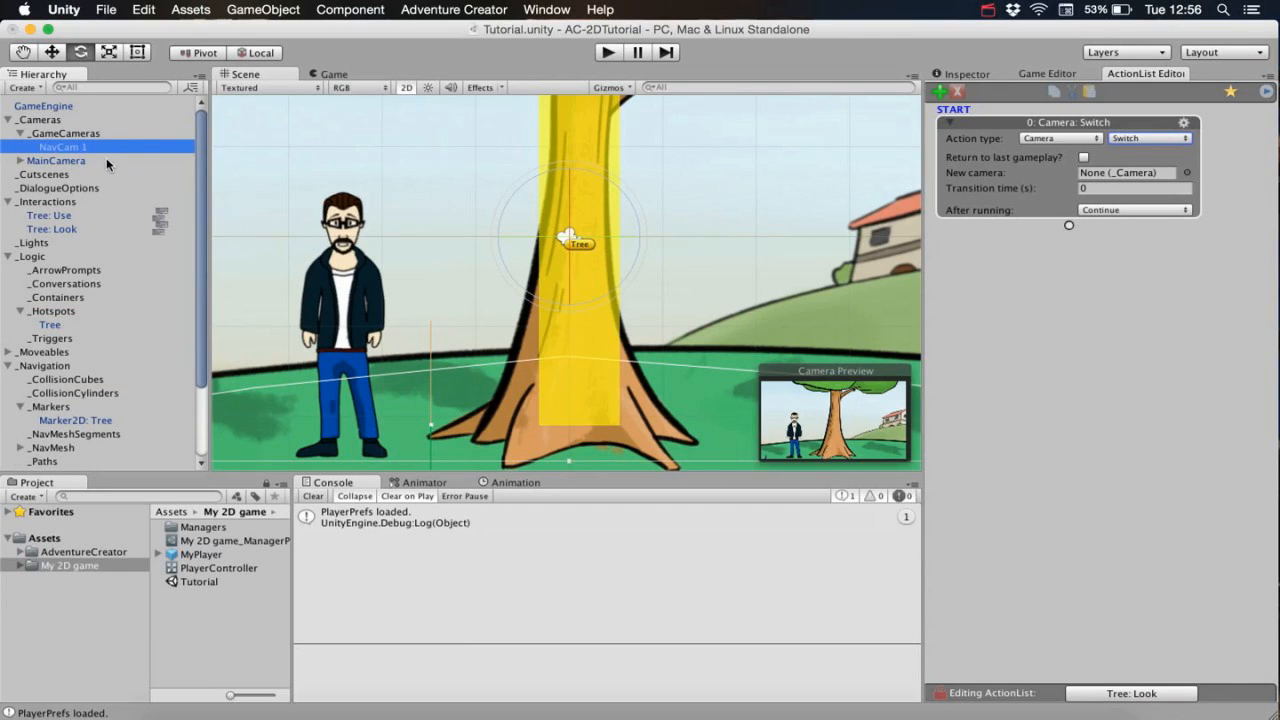
Add a new GameCamera 2D prefab named TreeCam to the scene.
click(1048, 74)
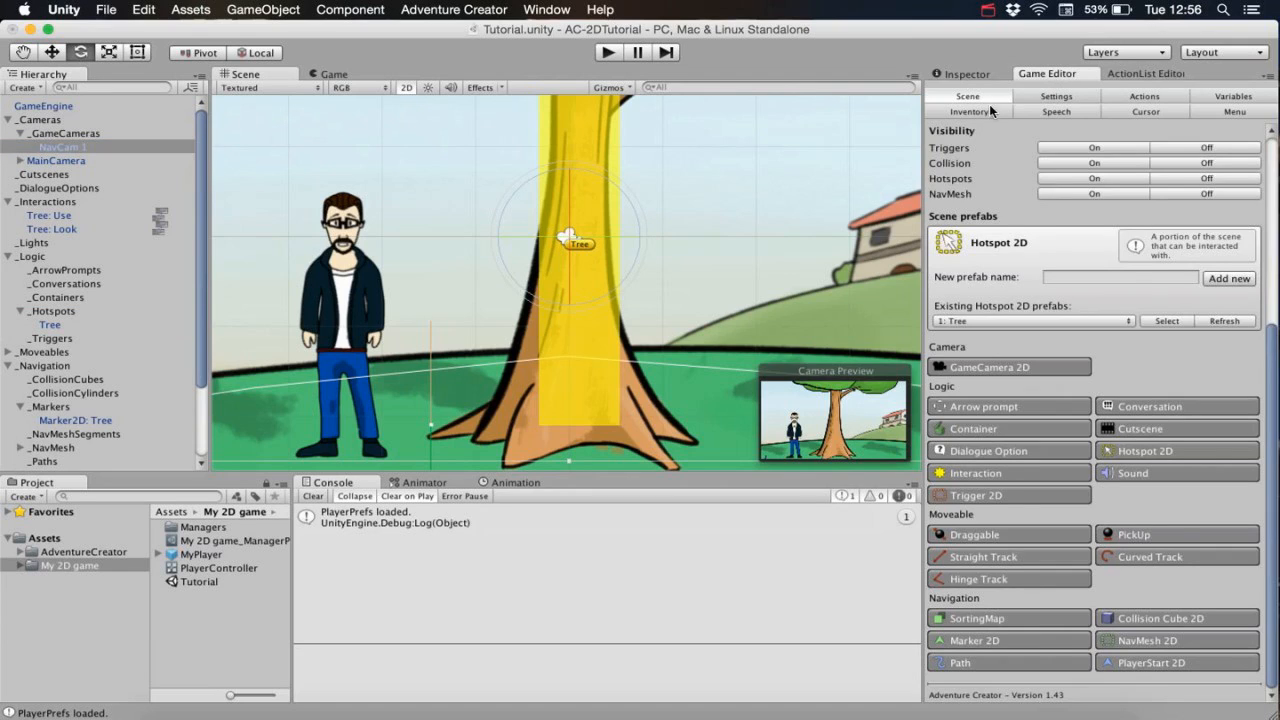
click(1036, 368)
click(1057, 278)
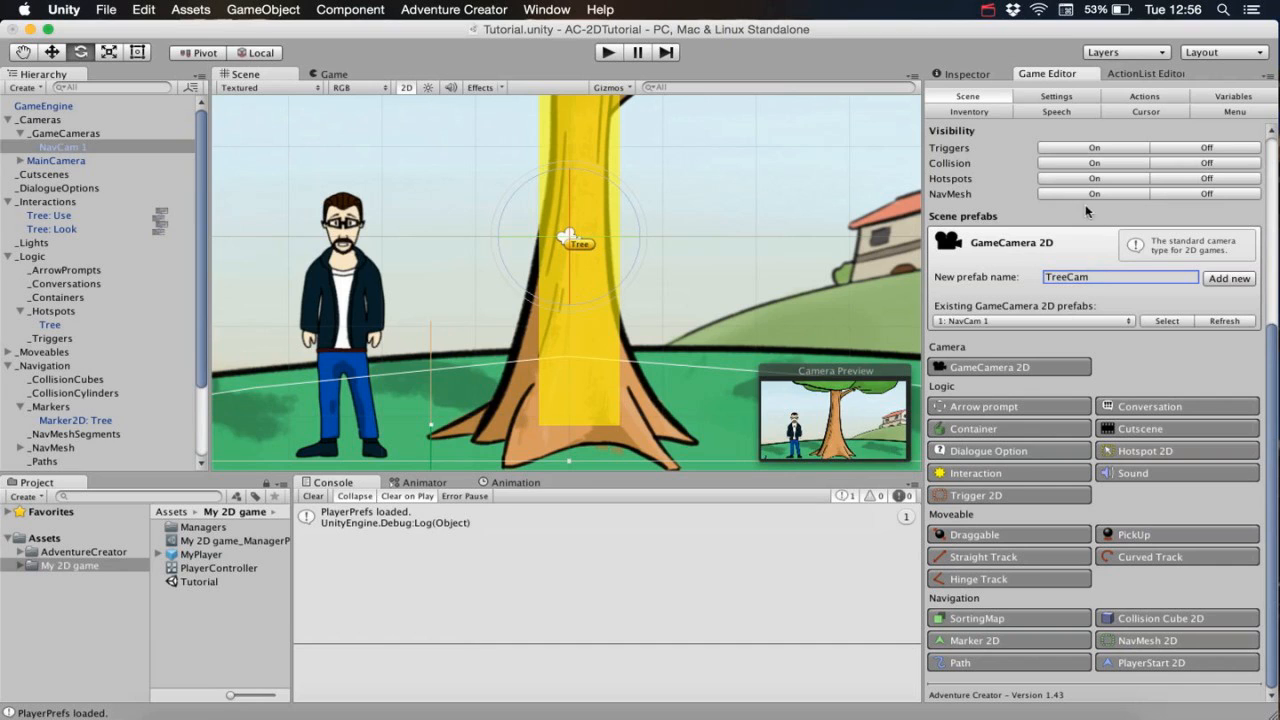
click(1208, 280)
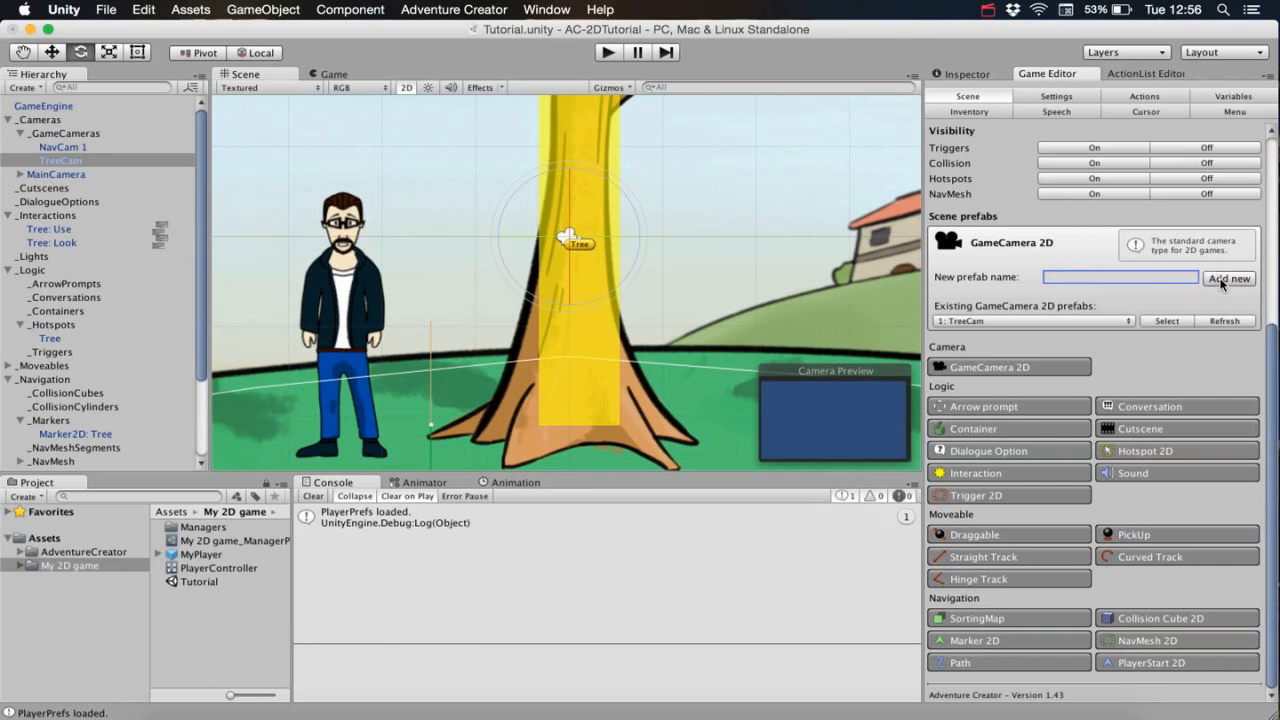
Move TreeCam back from the background along the Z axis to about -3.46 in the 3D view, and return to the 2D view.
click(55, 159)
click(407, 88)
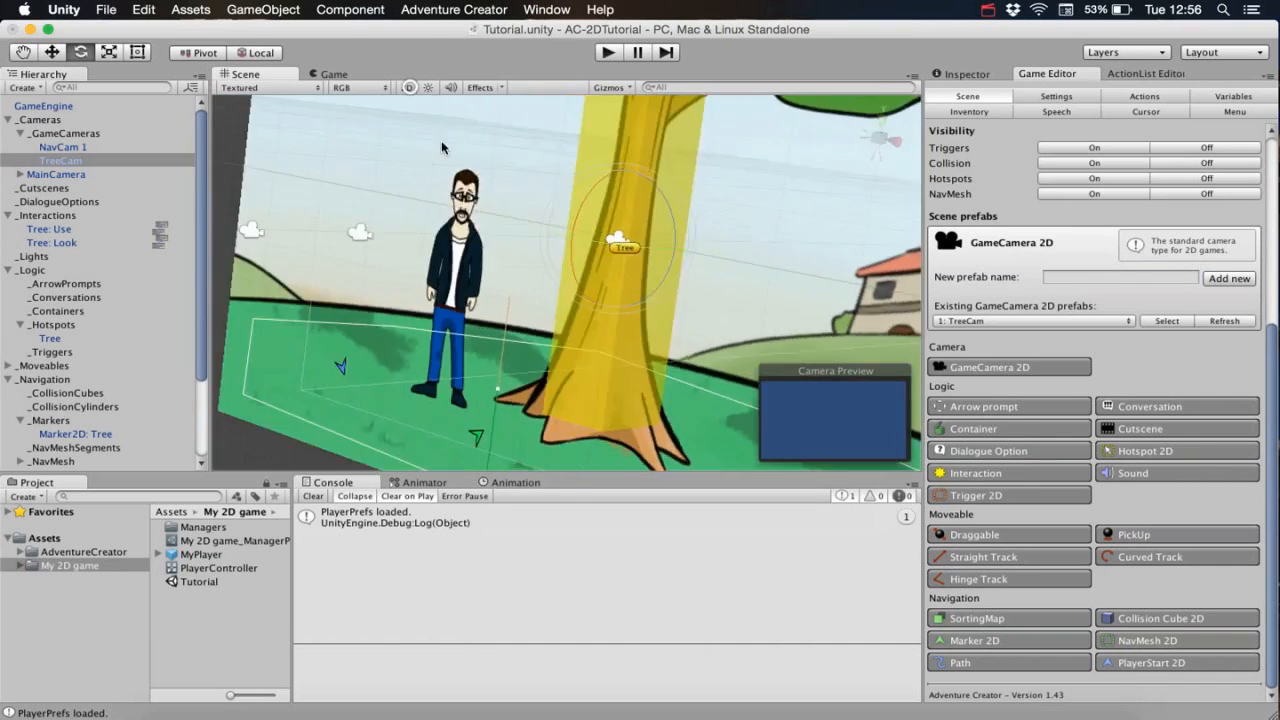
click(52, 52)
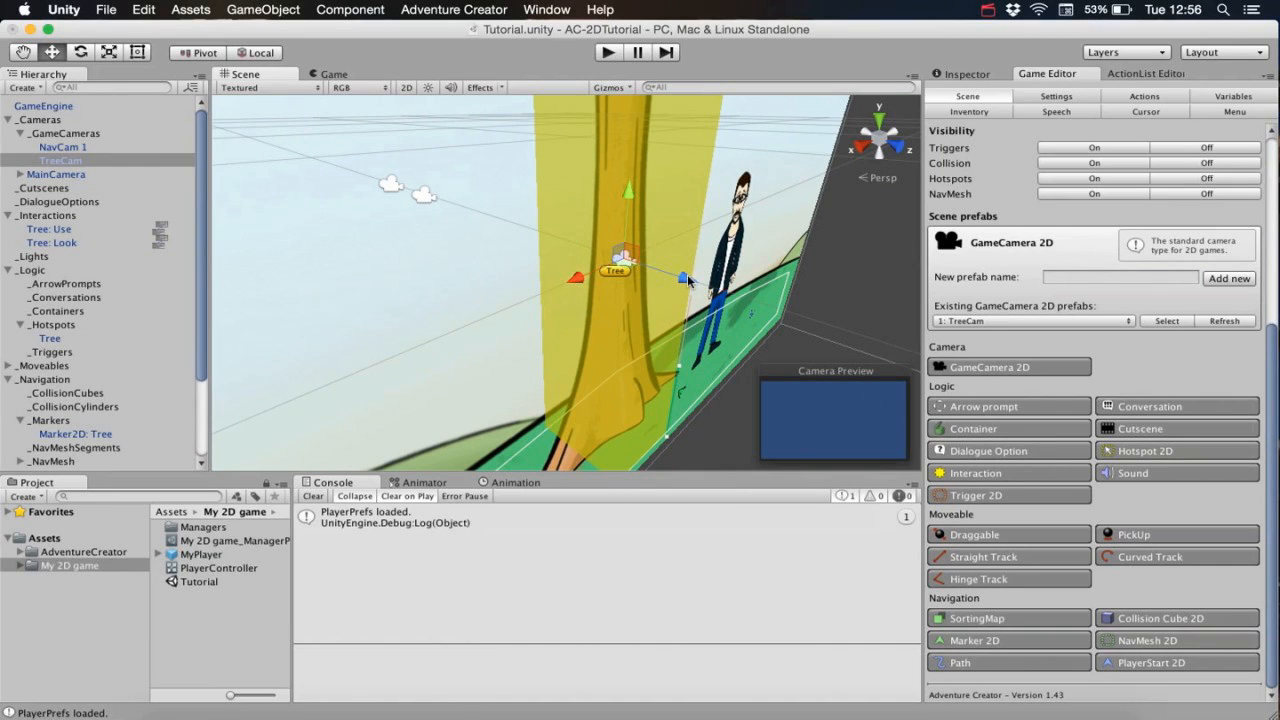
drag(688, 280, 478, 211)
click(962, 74)
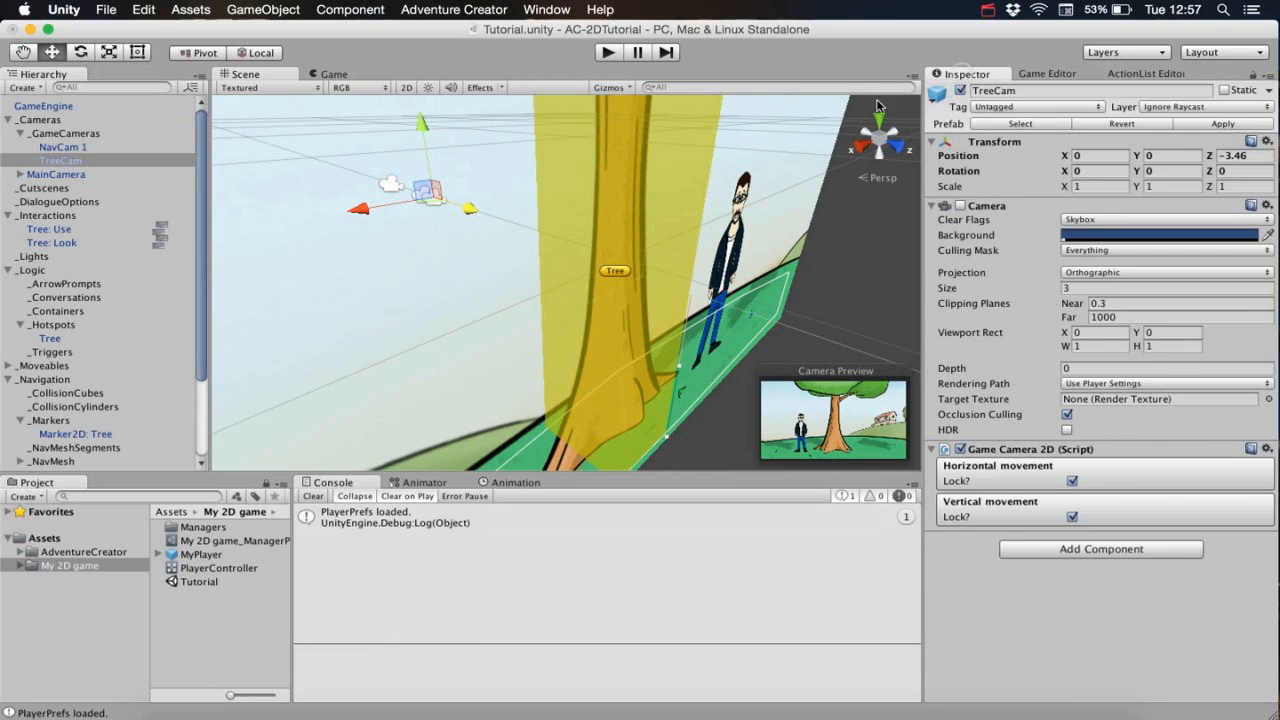
click(405, 88)
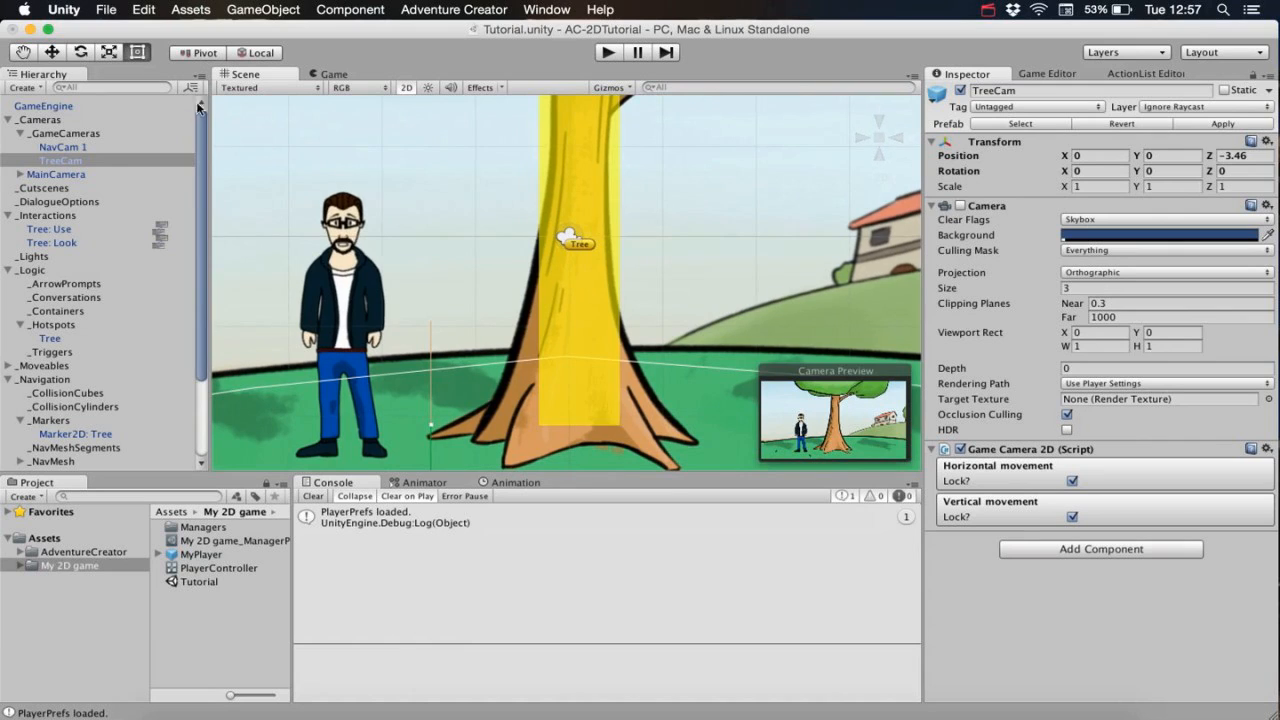
Raise TreeCam toward the tree's crown, to about X 0.076, Y 1.445, and reduce its orthographic size to about 2.16.
click(55, 53)
middle_drag(509, 226, 493, 312)
drag(562, 316, 571, 176)
middle_drag(657, 103, 657, 180)
drag(1050, 288, 1024, 288)
click(574, 259)
drag(574, 259, 574, 272)
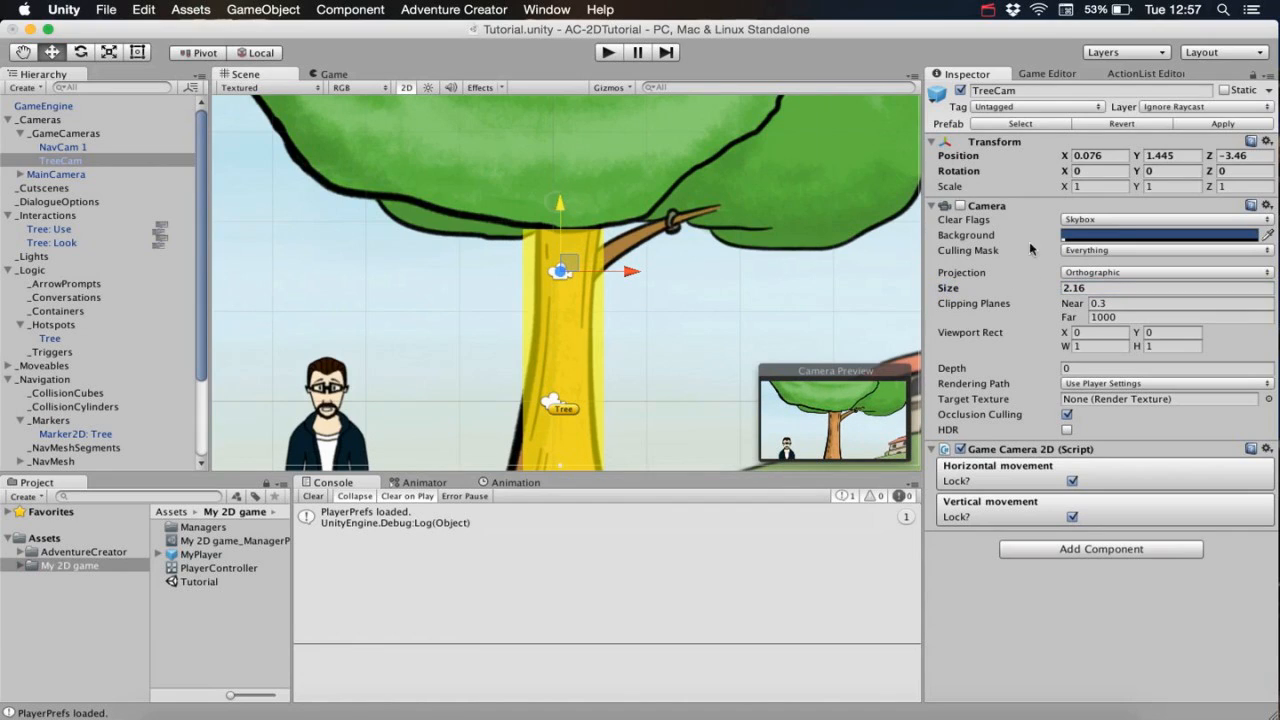
Set TreeCam's orthographic size to 2 and nudge the camera up to about Y 1.484.
click(1122, 287)
text(2)
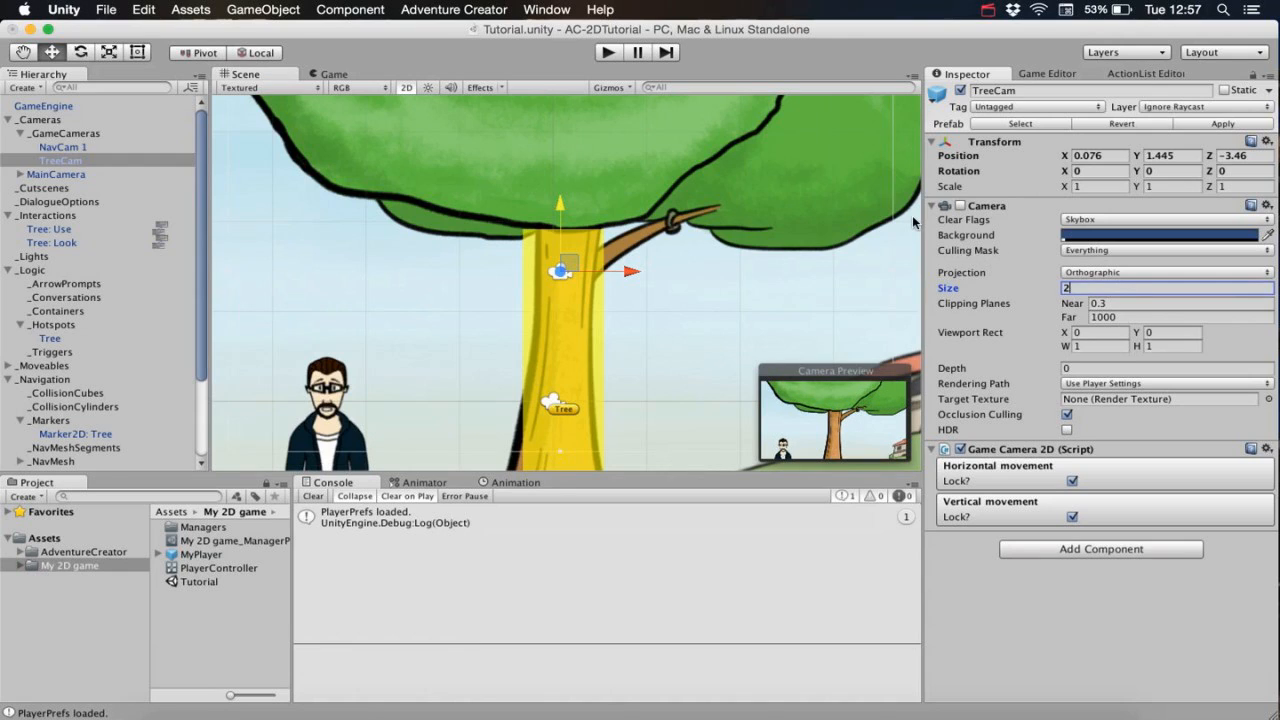
drag(557, 207, 562, 207)
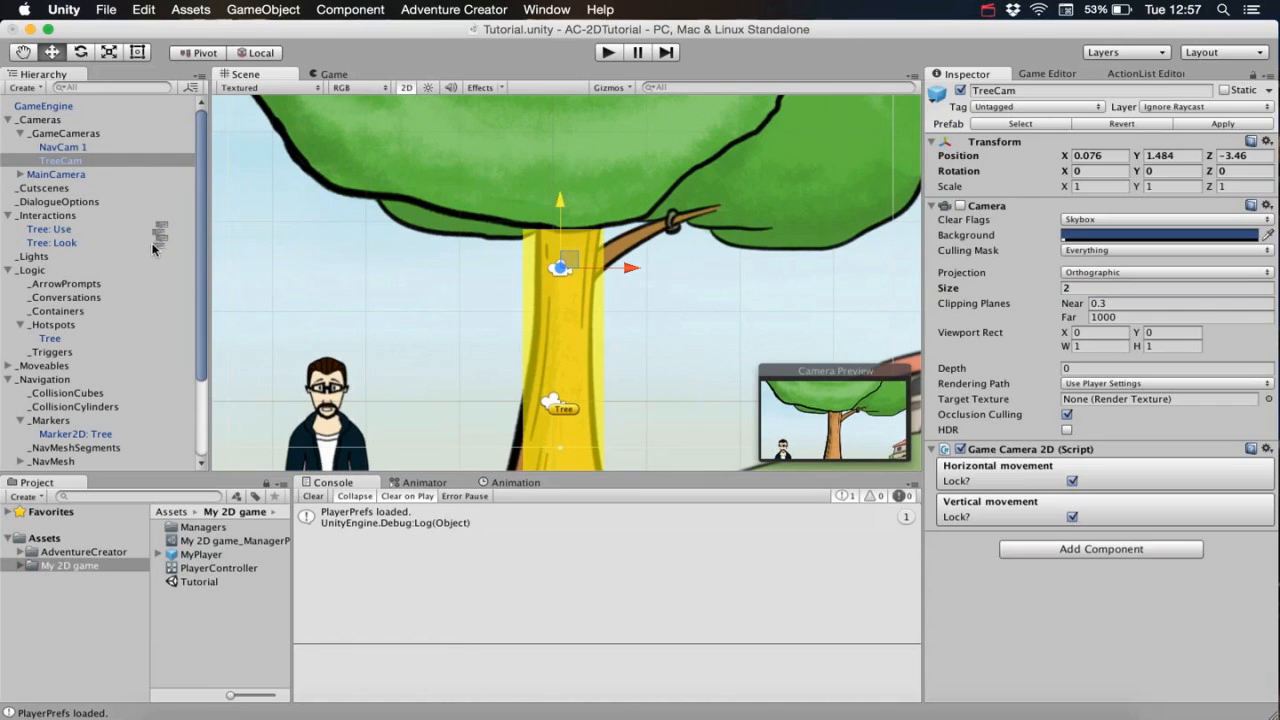
Assign TreeCam as the new camera in the Tree: Look camera switch, with a transition time of 2 seconds.
click(158, 240)
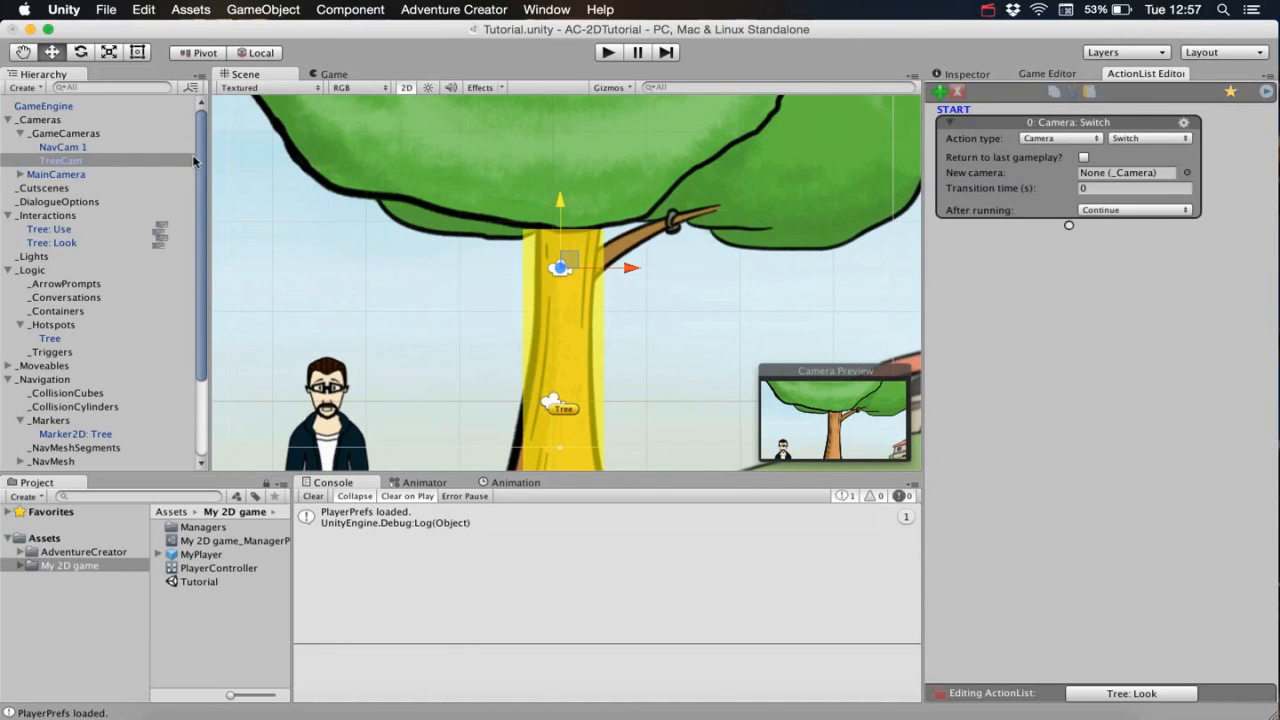
drag(75, 163, 1120, 172)
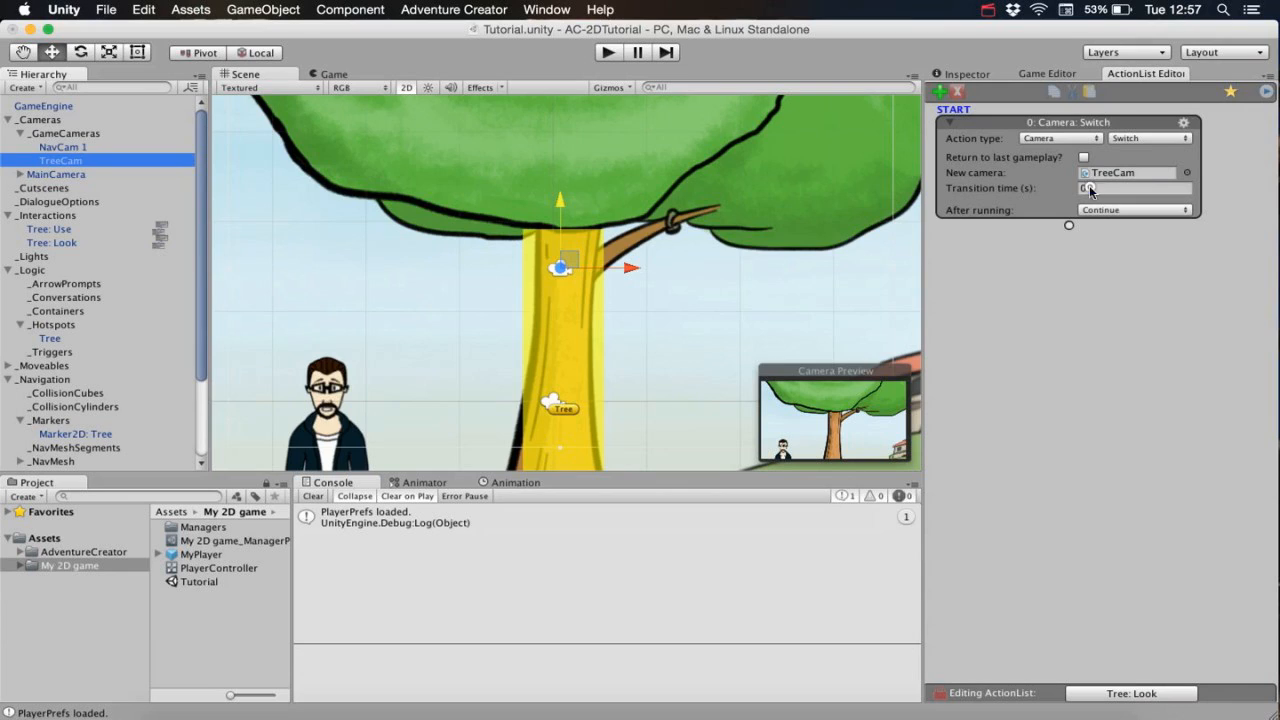
click(1094, 188)
text(2)
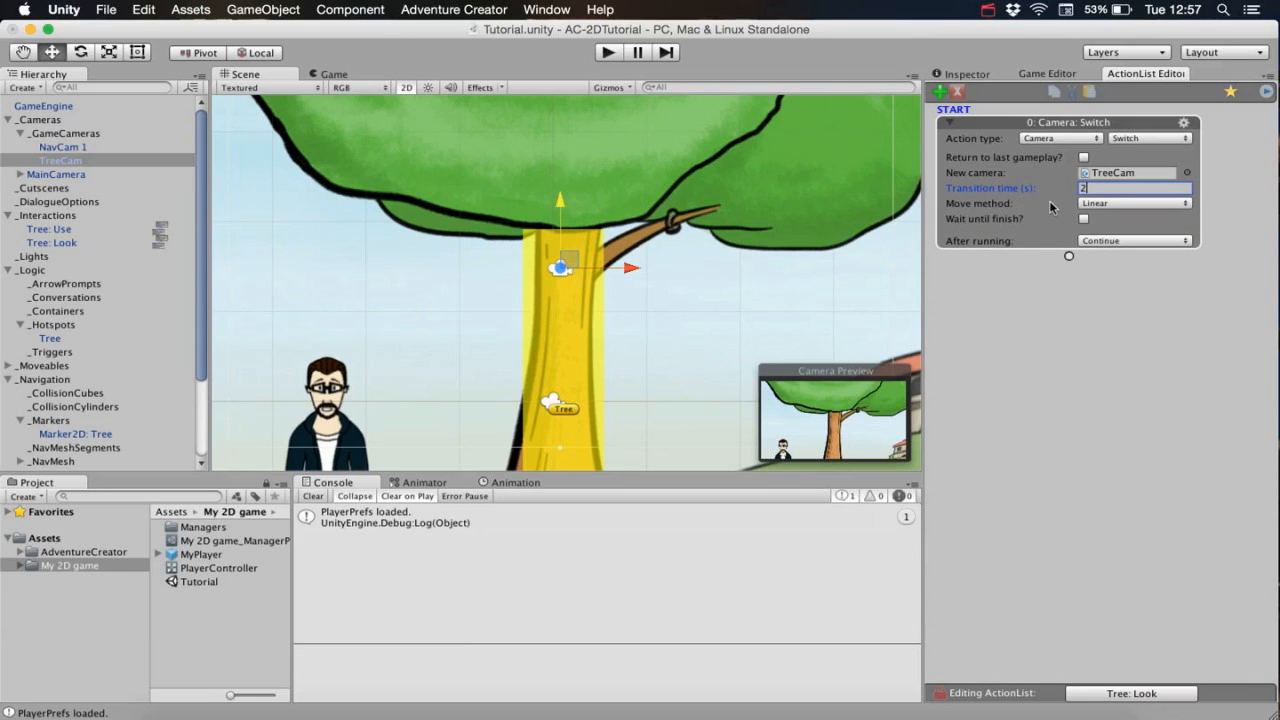
key(Tab)
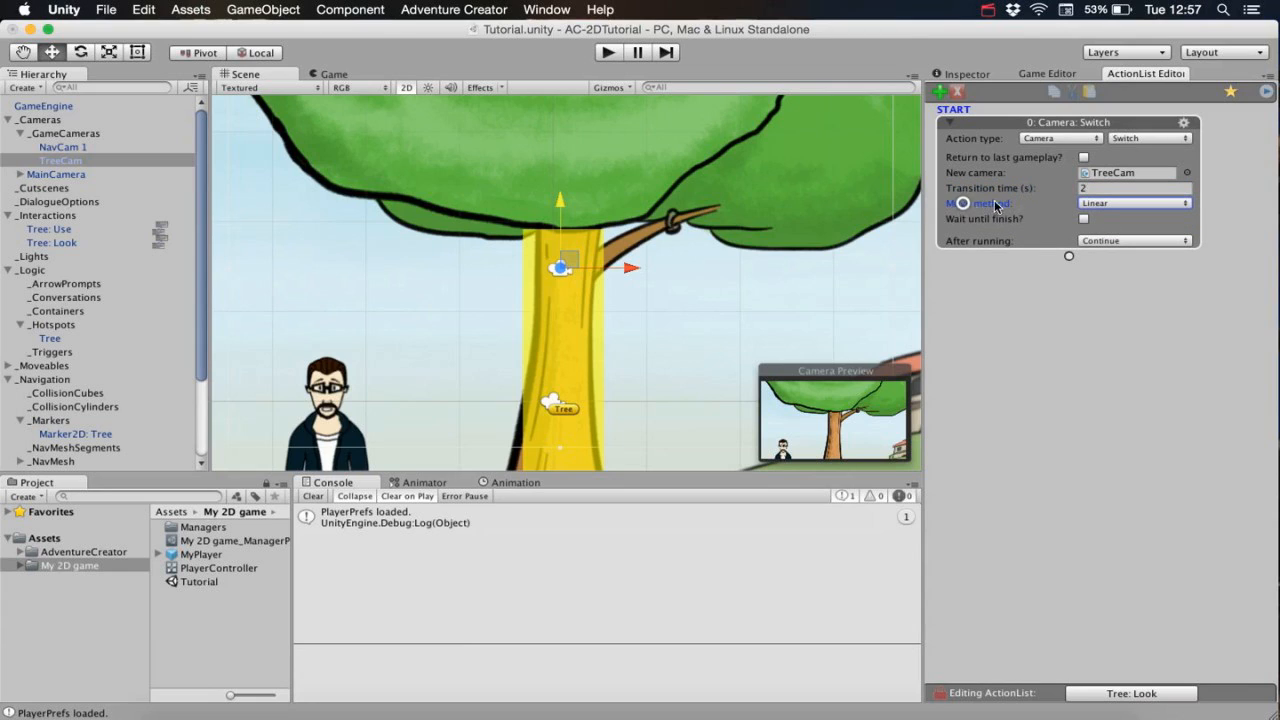
Set the TreeCam switch's move method to Smooth and make it wait until finish.
click(1098, 205)
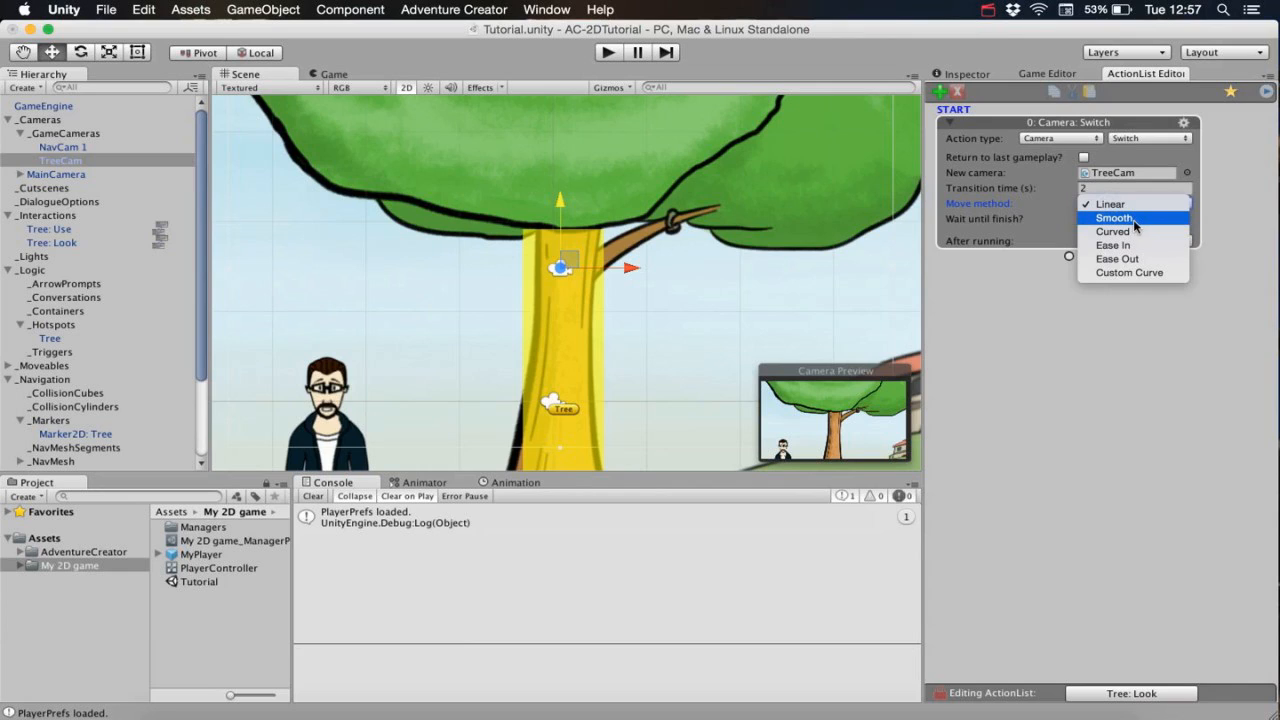
click(1138, 219)
click(1084, 218)
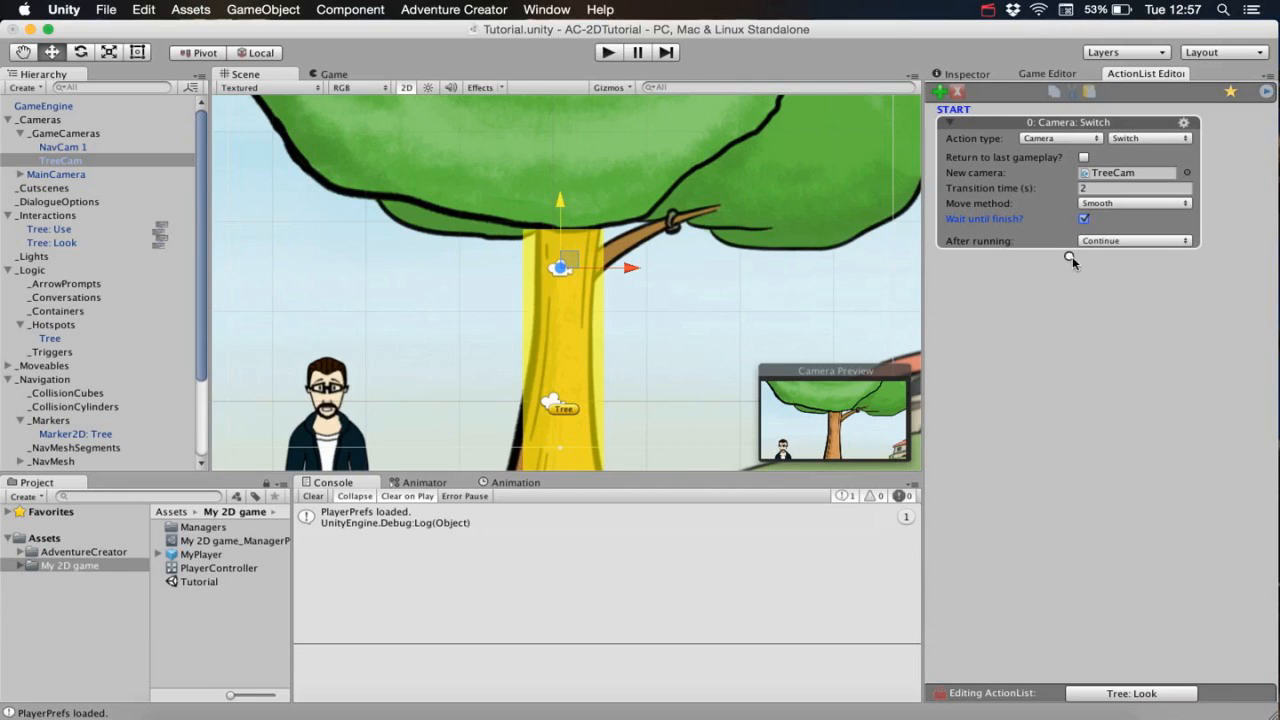
Add a Dialogue: Play speech action following the camera switch and position its node below it.
drag(1069, 258, 1018, 304)
click(1060, 315)
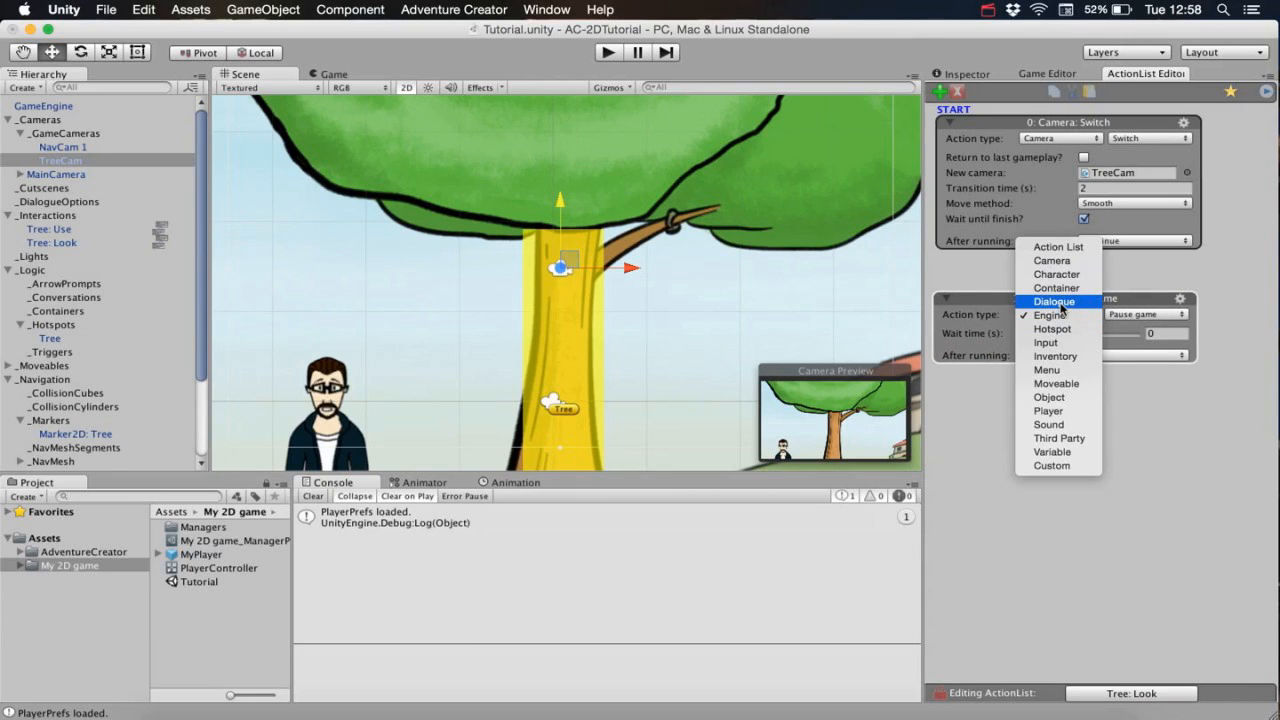
click(1047, 302)
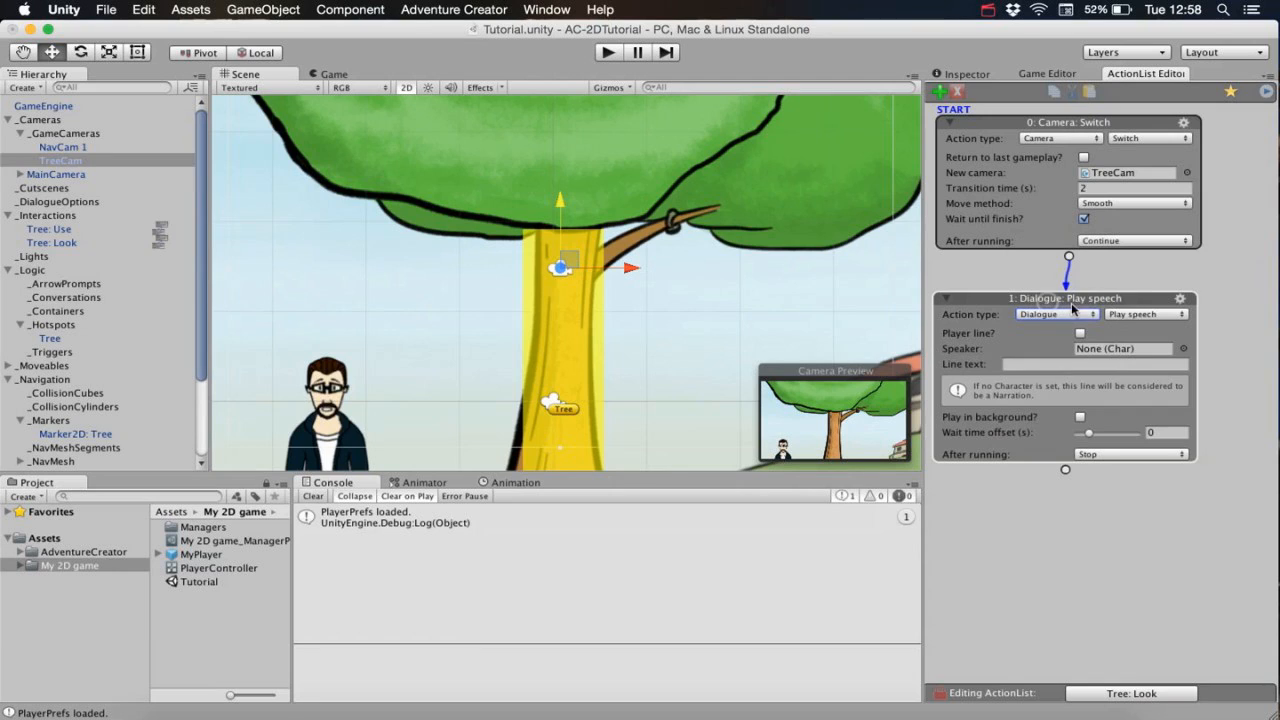
drag(1098, 303, 1102, 292)
Make the speech a player line with the text "That's a big tree!".
click(1085, 323)
click(1074, 336)
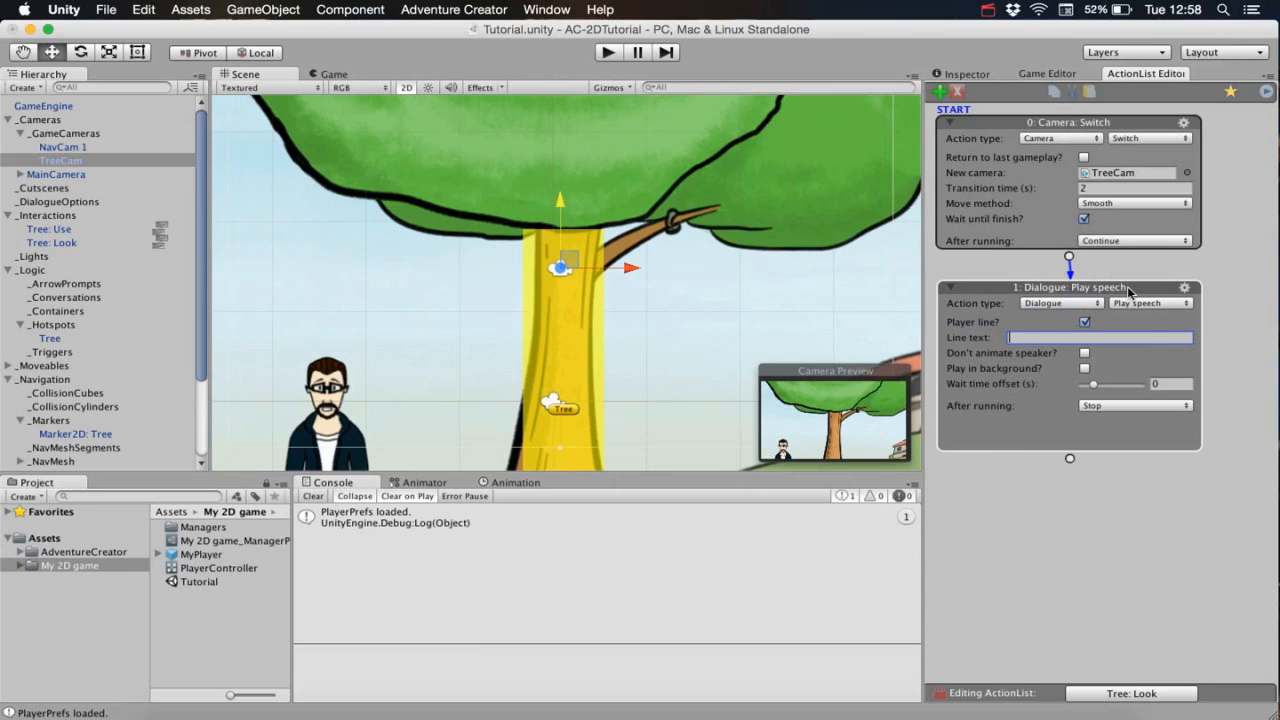
text(That's a big tree!)
drag(987, 294, 987, 300)
Add a Camera: Switch action following the speech and position its node below it.
drag(1071, 461, 1077, 494)
drag(992, 520, 1000, 516)
click(1056, 519)
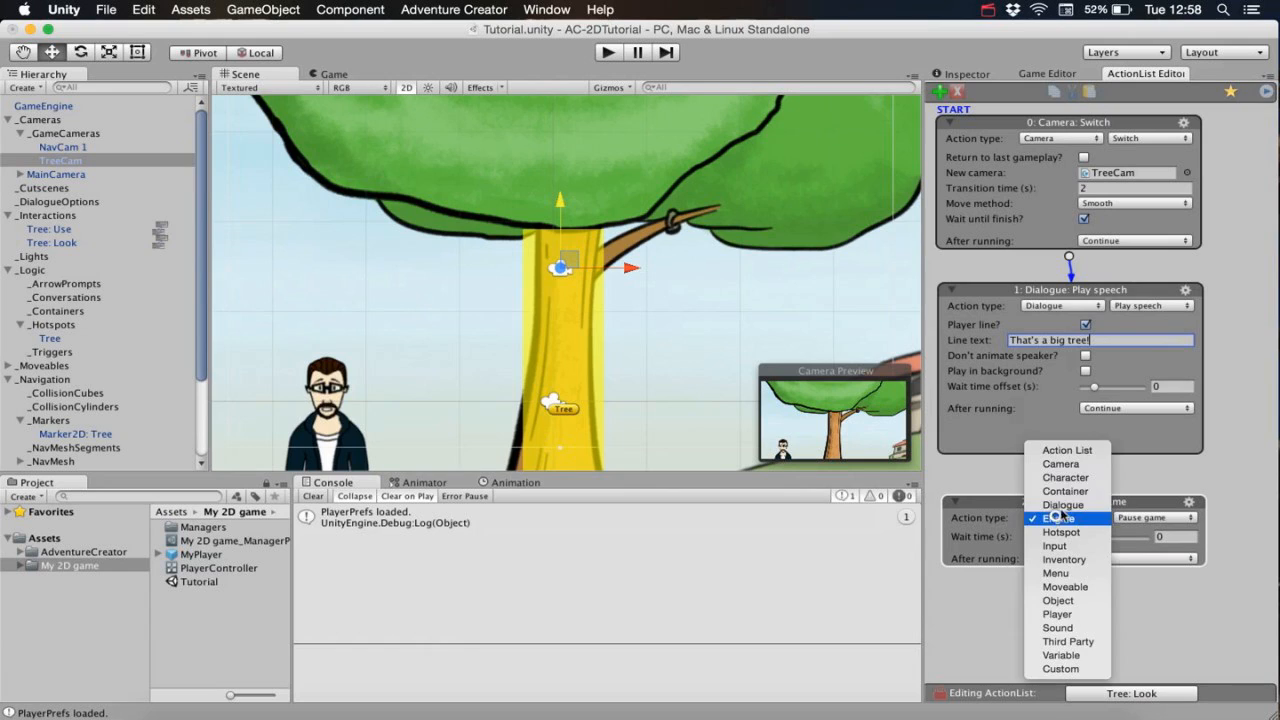
click(1062, 464)
click(1155, 517)
click(1120, 510)
drag(1118, 507, 1117, 494)
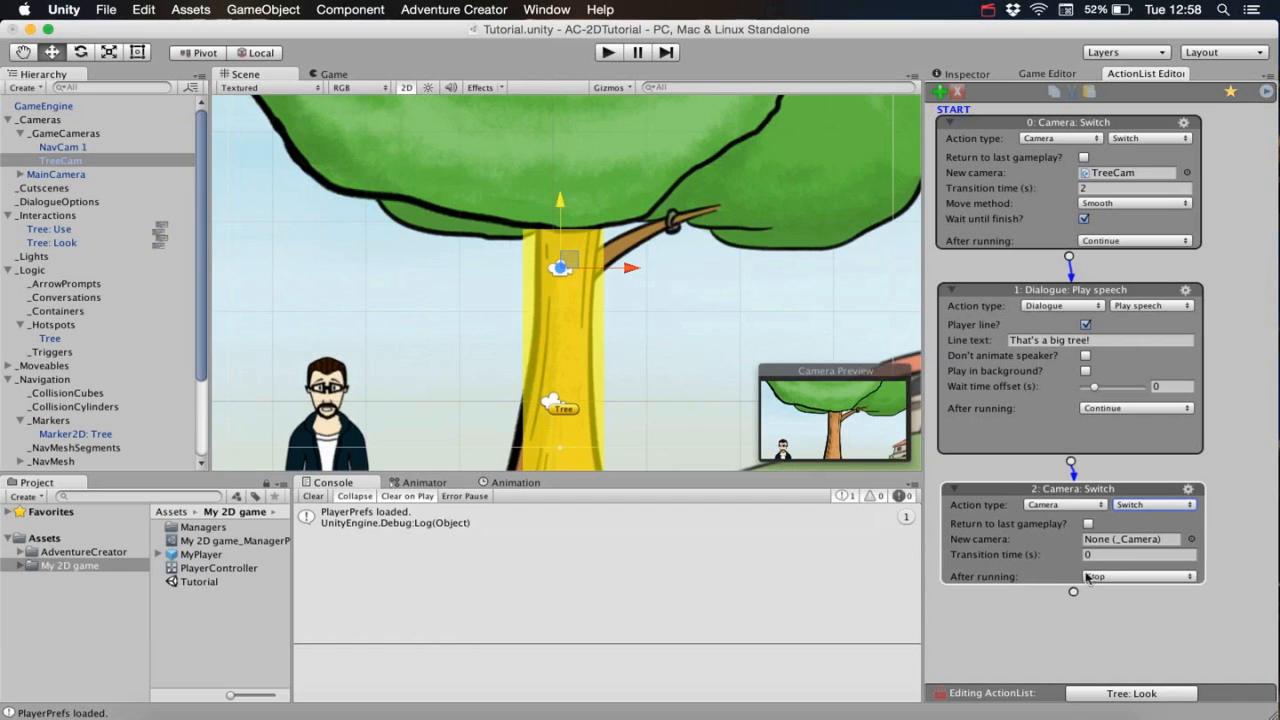
Make the final camera switch return to last gameplay over 2 seconds, with the Smooth move method and waiting until finish.
drag(82, 148, 1160, 544)
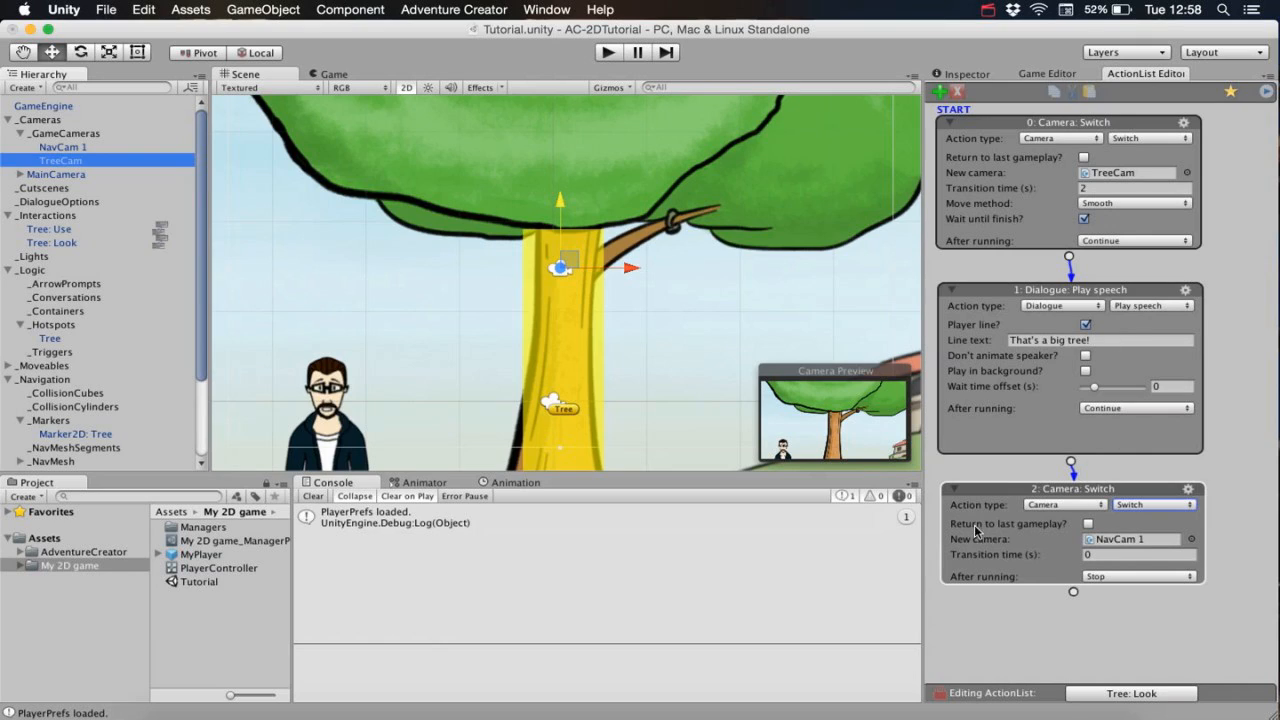
click(1089, 524)
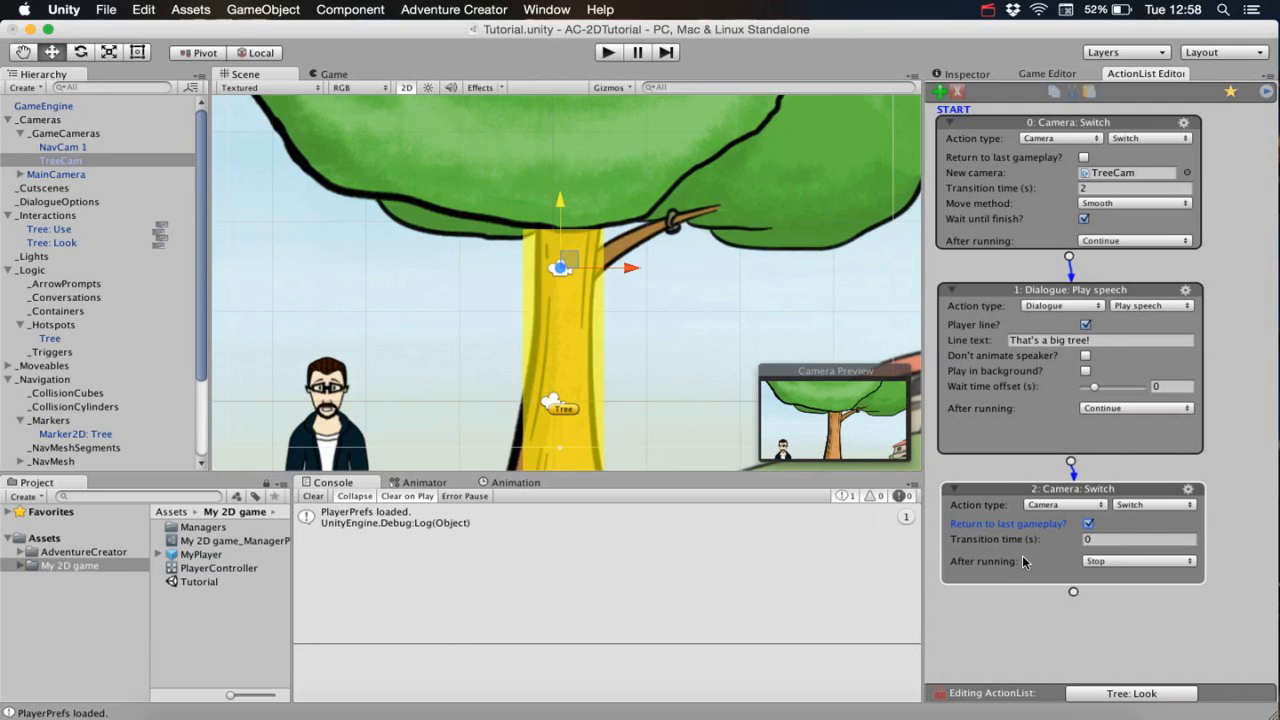
click(1114, 539)
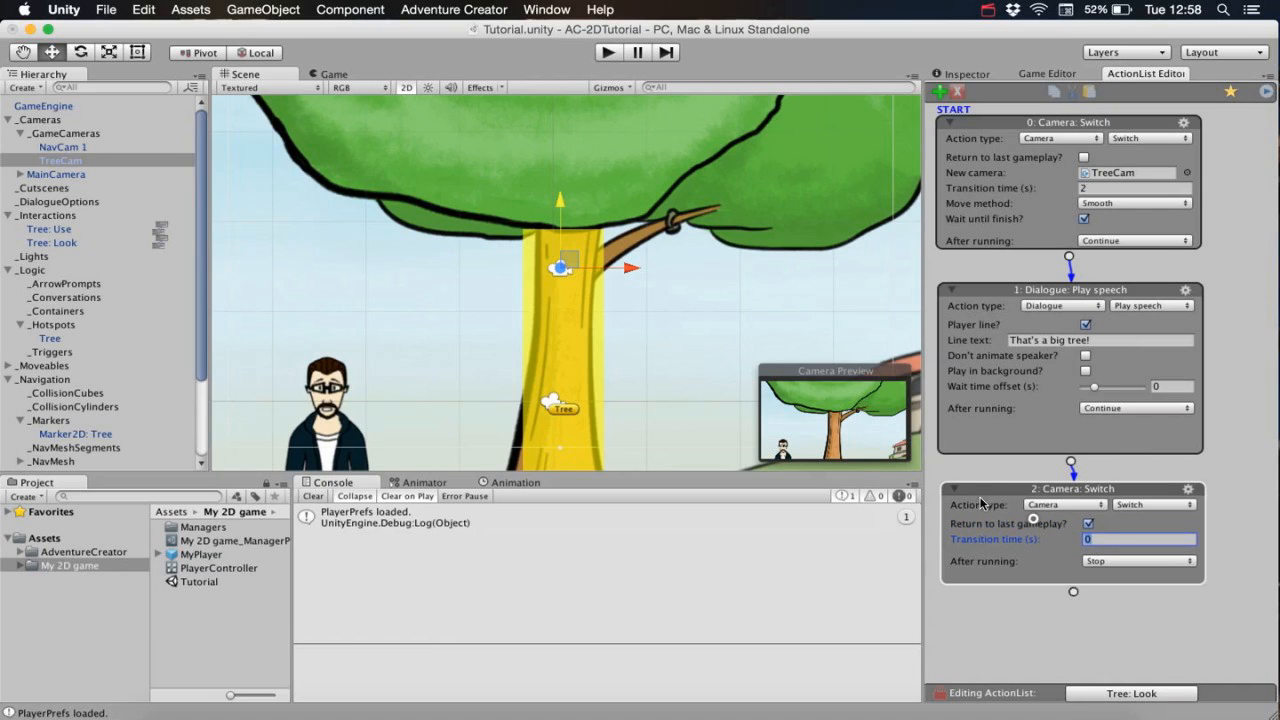
text(2)
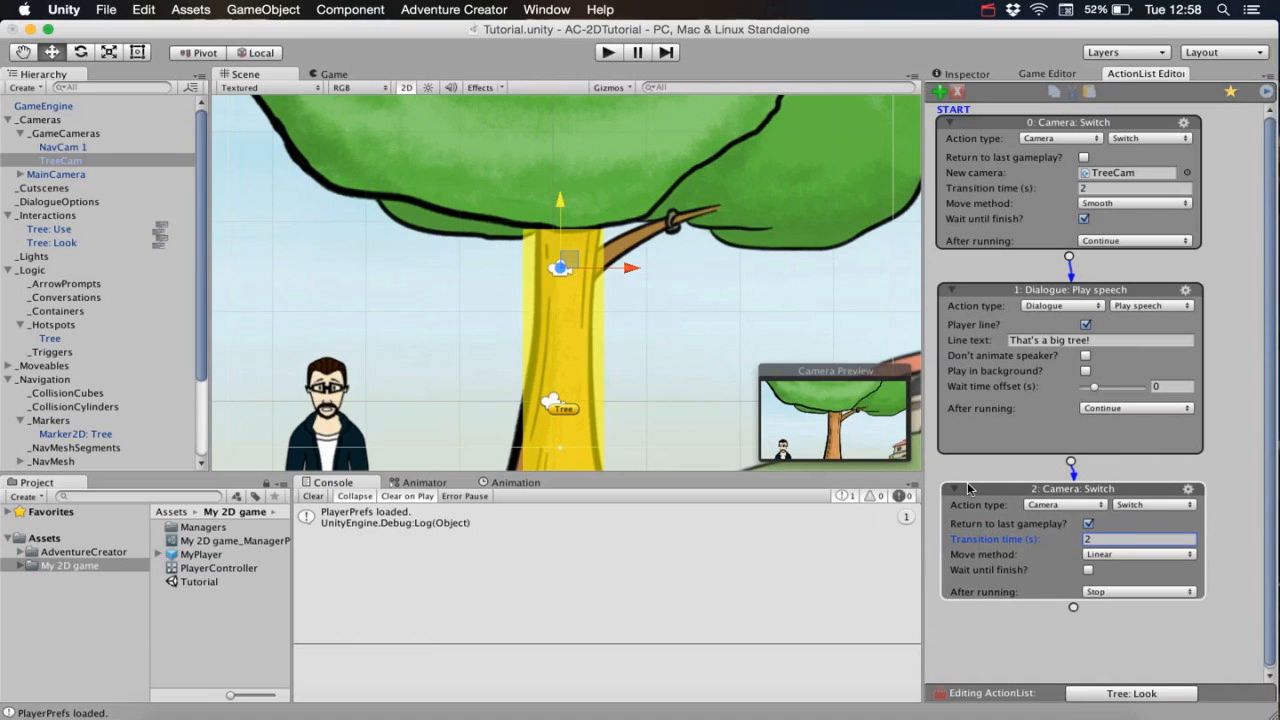
click(1102, 554)
click(1108, 568)
click(1088, 569)
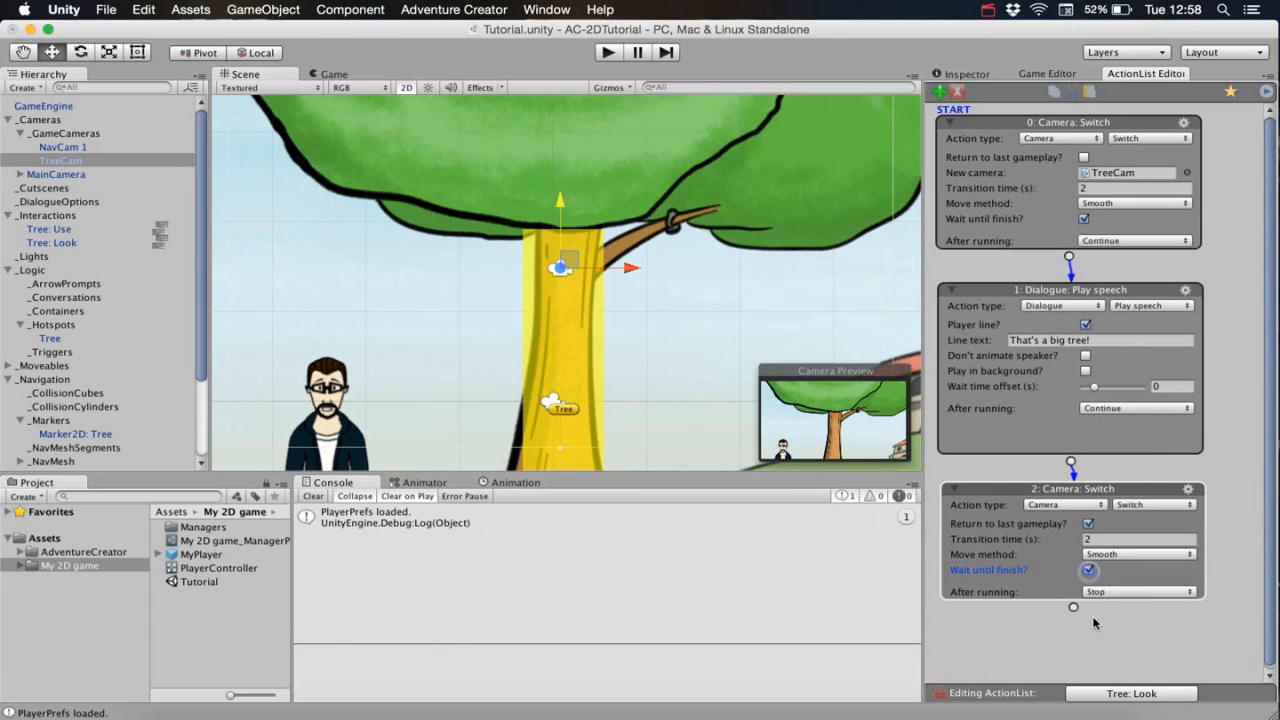
Run the game to test the tree's Examine interaction, and stop it once the camera has returned.
click(606, 53)
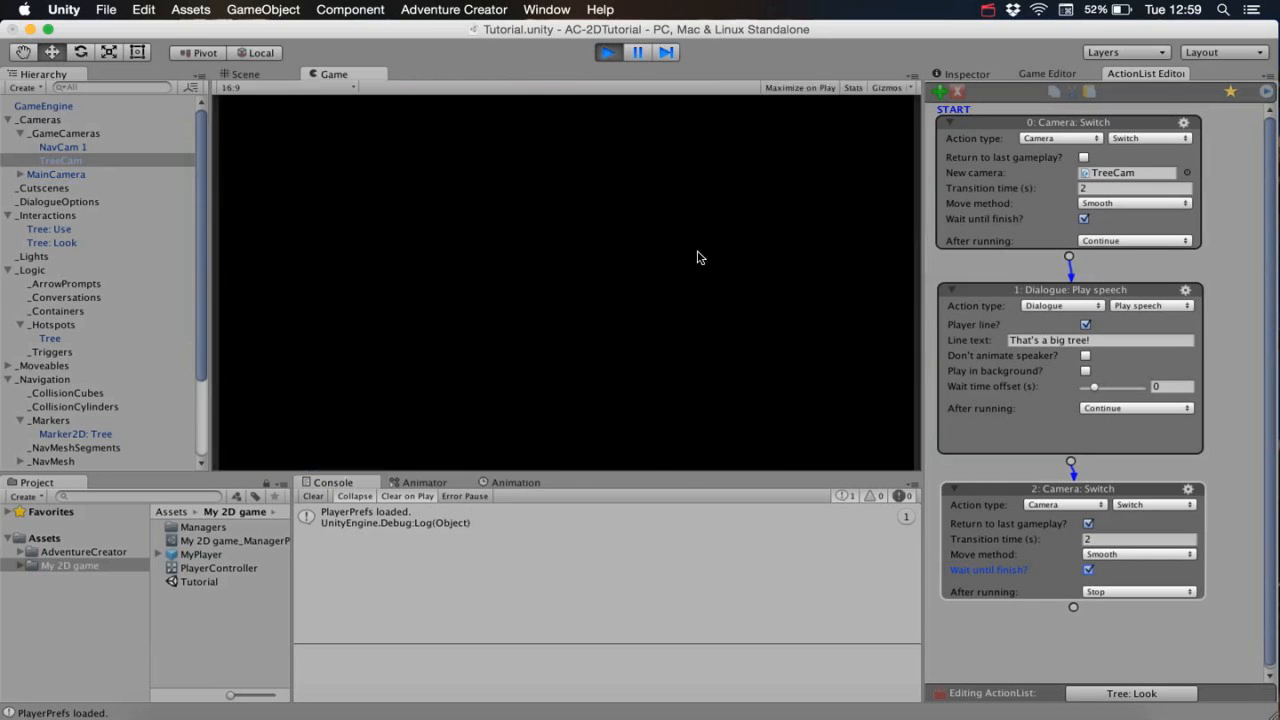
click(728, 277)
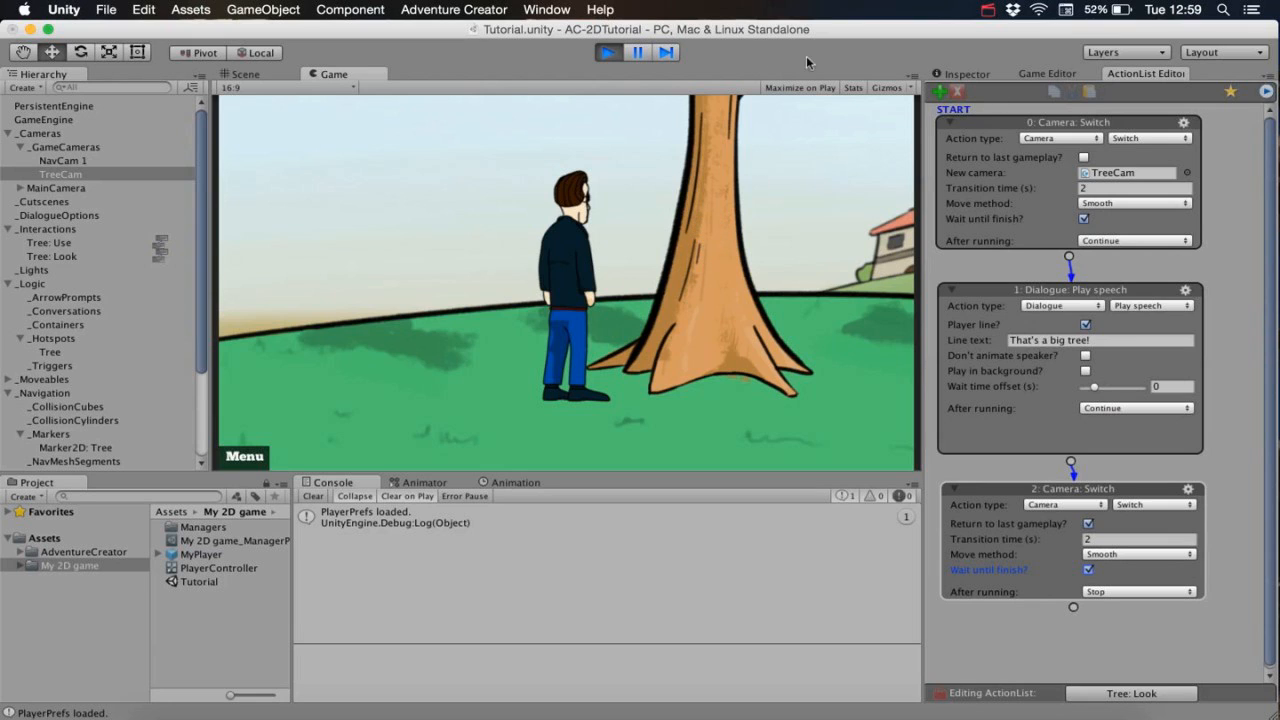
click(612, 53)
Enable changing the cursor based on Interaction in the cursor settings' interaction icons.
click(1049, 75)
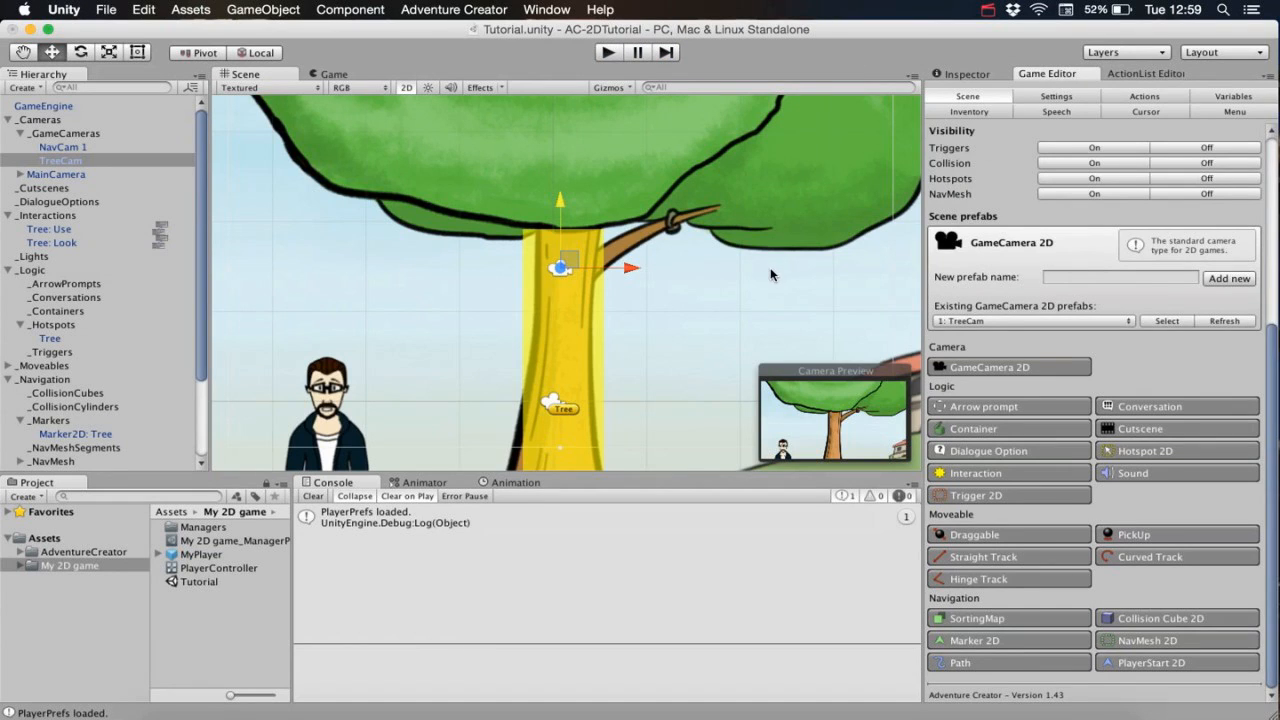
click(1124, 112)
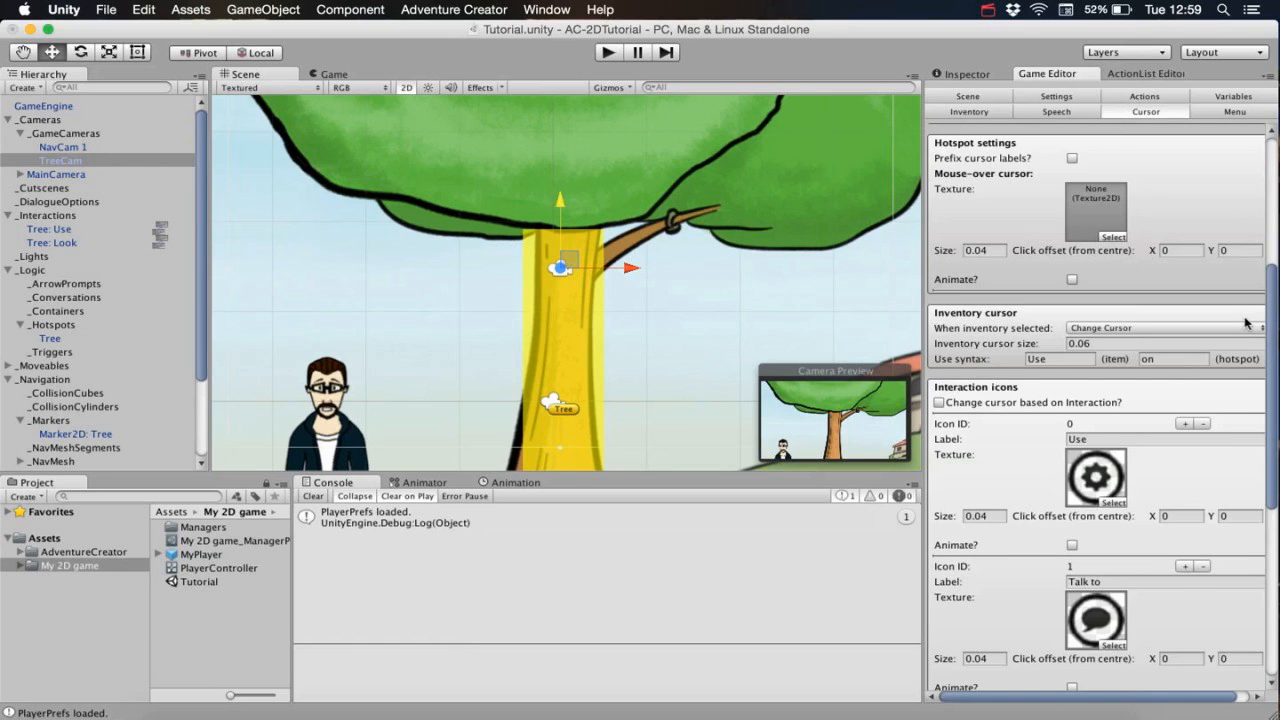
drag(1270, 316, 1247, 378)
scroll(1247, 378, down, 3)
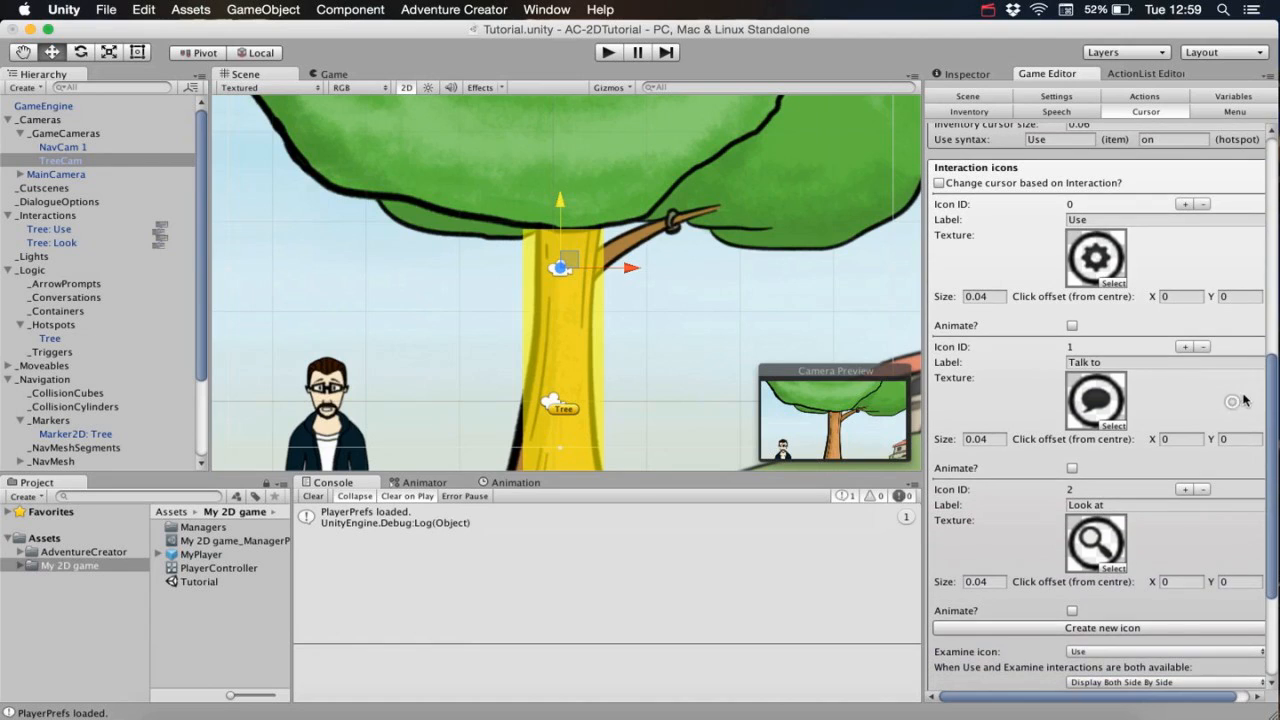
drag(928, 460, 908, 460)
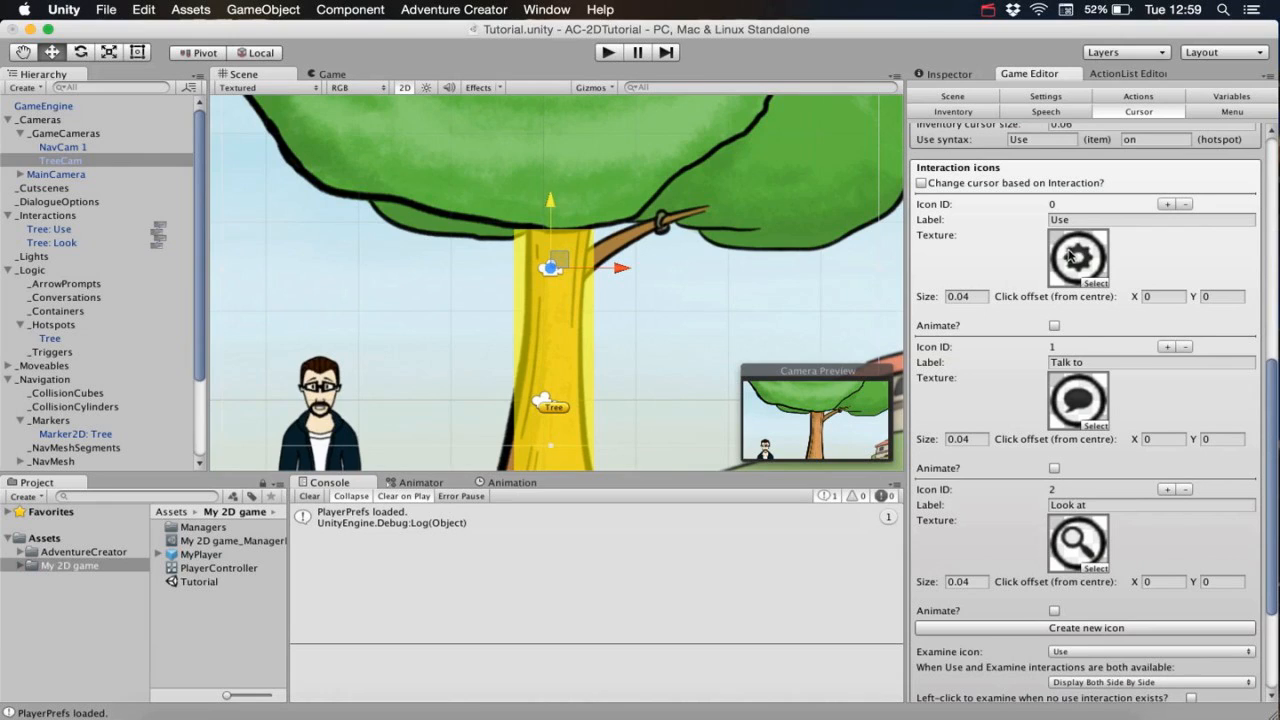
drag(1271, 390, 1266, 274)
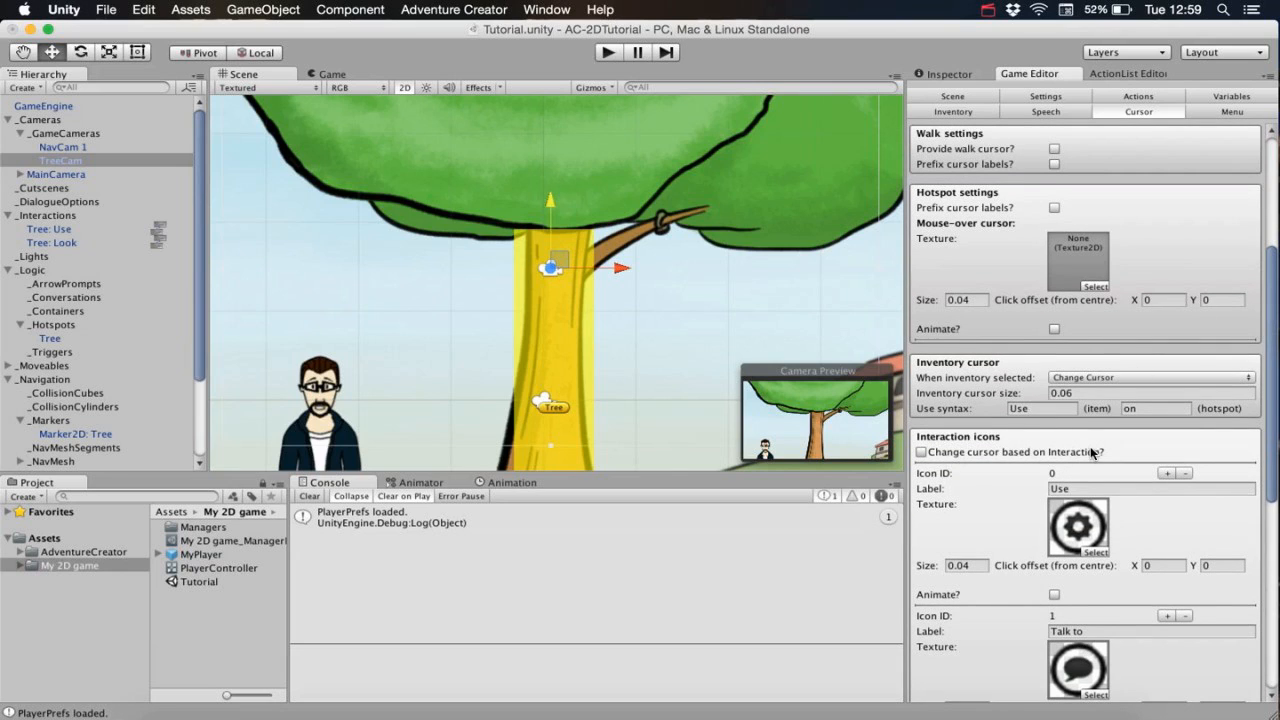
click(1085, 453)
Run the game and set the cursor of the Tree hotspot's Use interaction to Talk to.
click(609, 53)
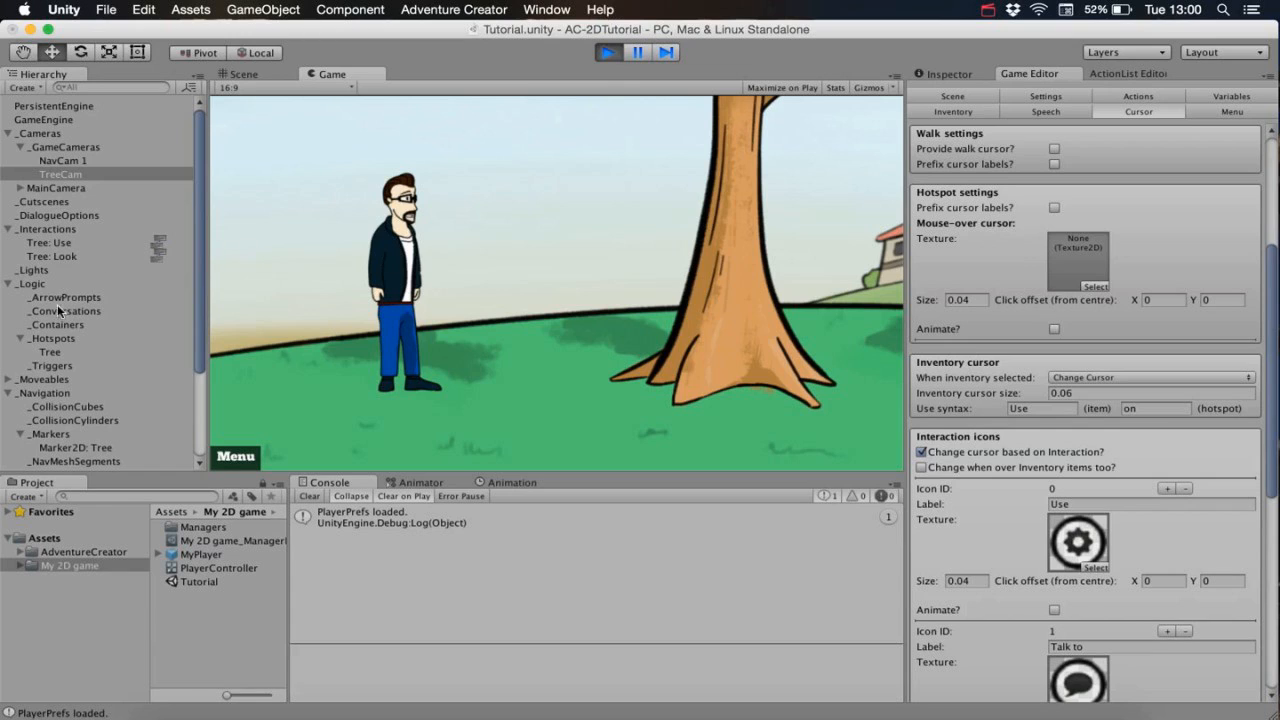
click(48, 353)
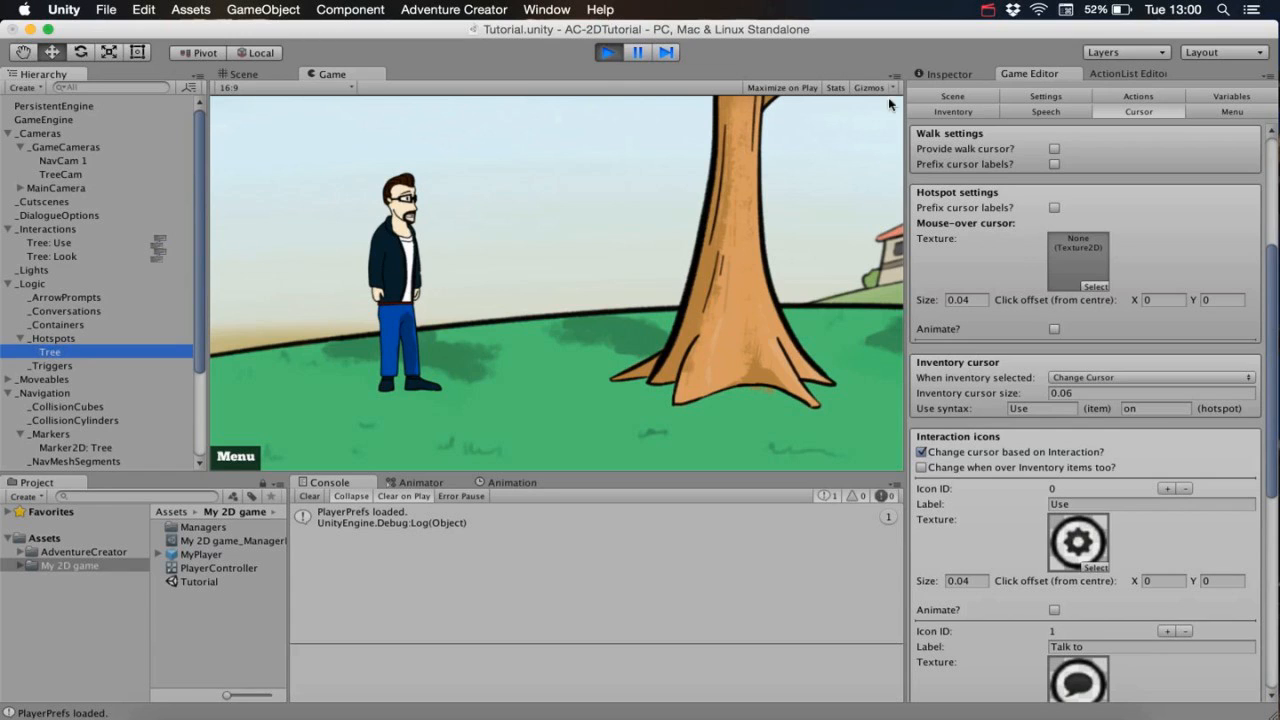
click(929, 71)
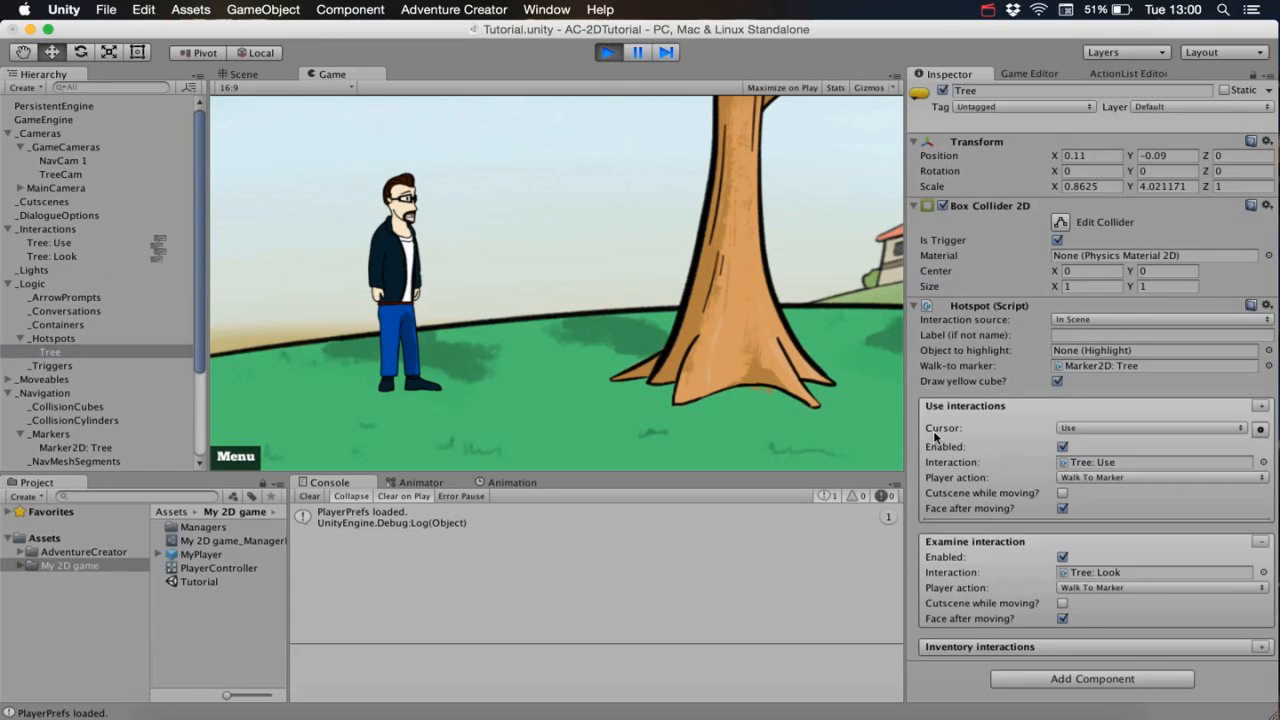
click(1100, 428)
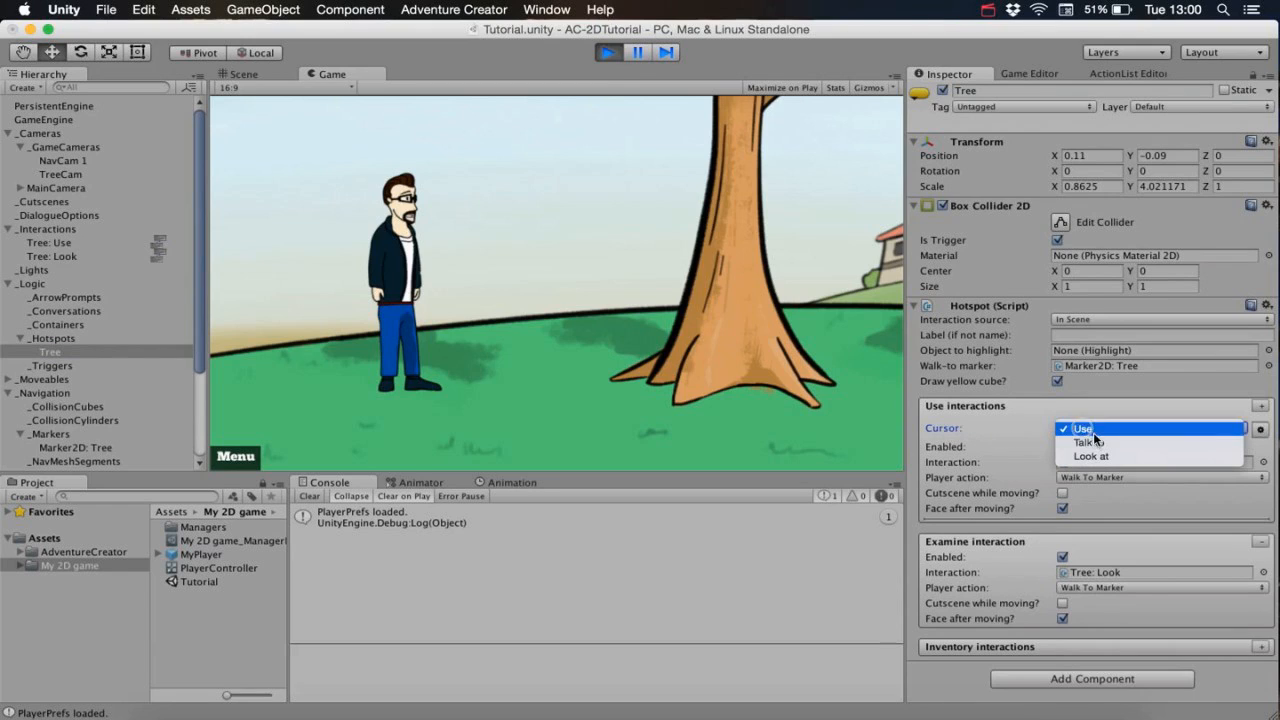
click(1085, 442)
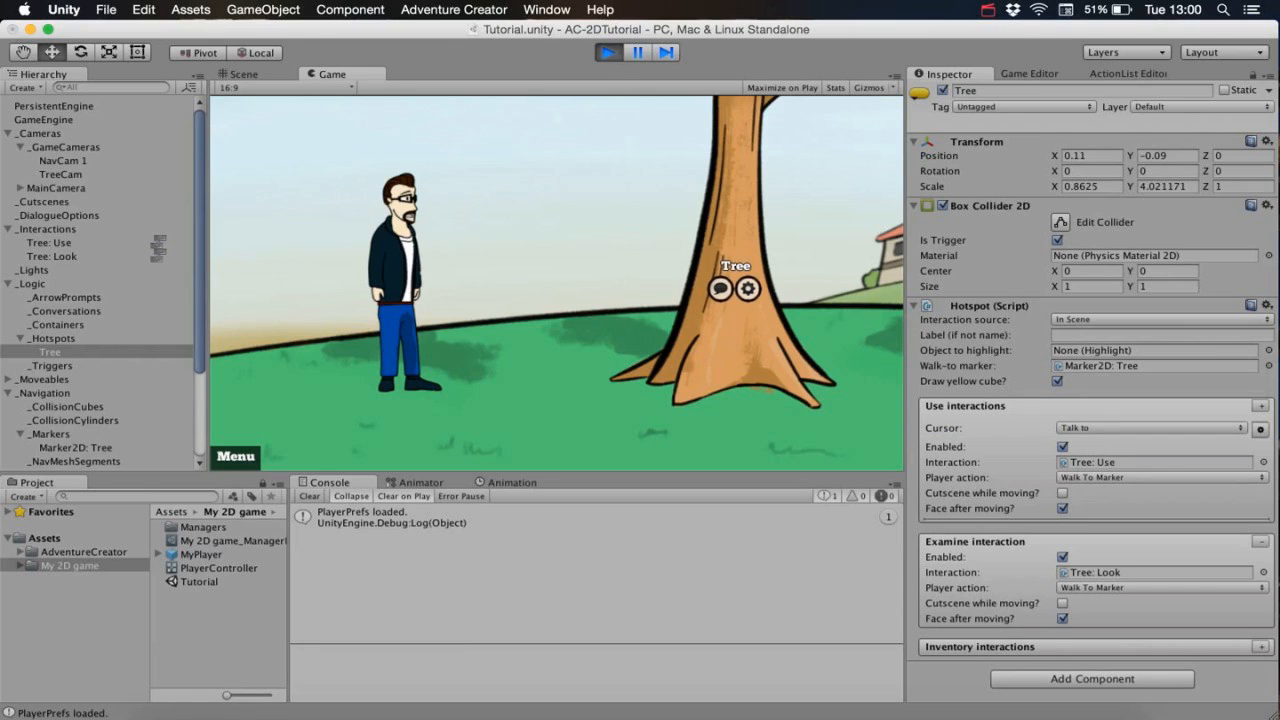
Return the Tree hotspot's Use interaction cursor to Use and check its icons over the tree in the running game.
click(1088, 429)
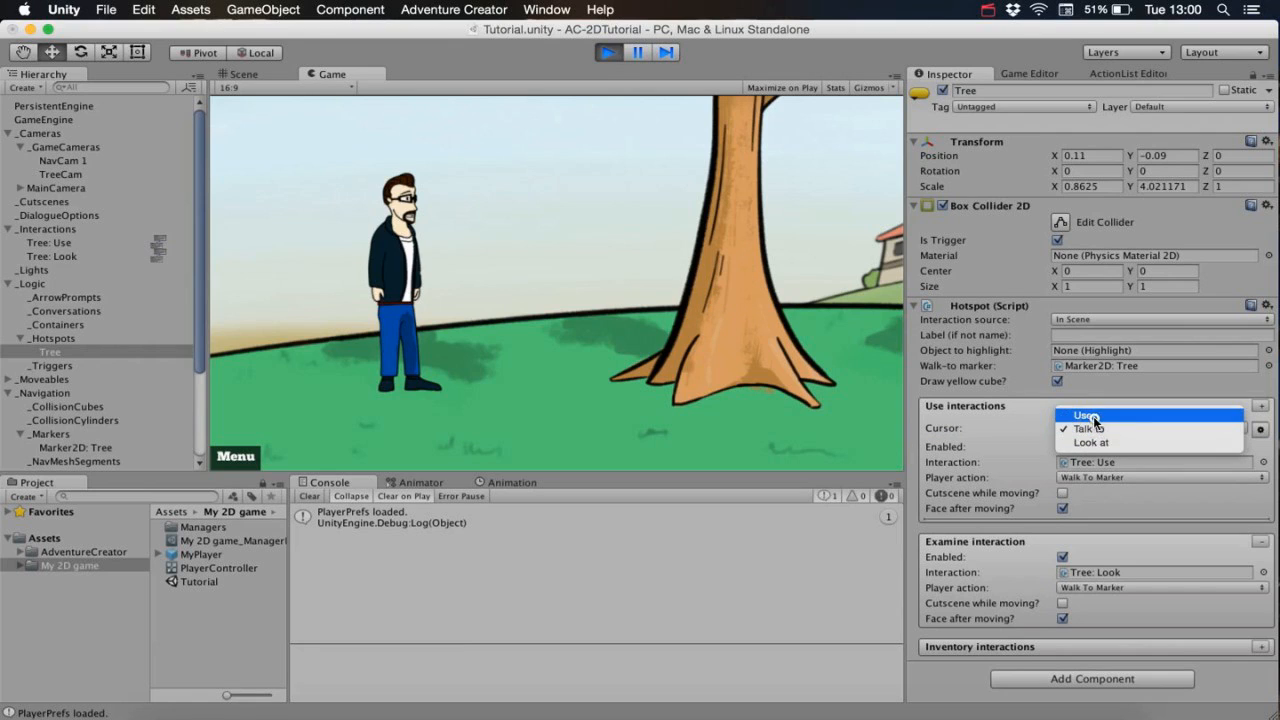
click(1095, 418)
mouse_move(718, 292)
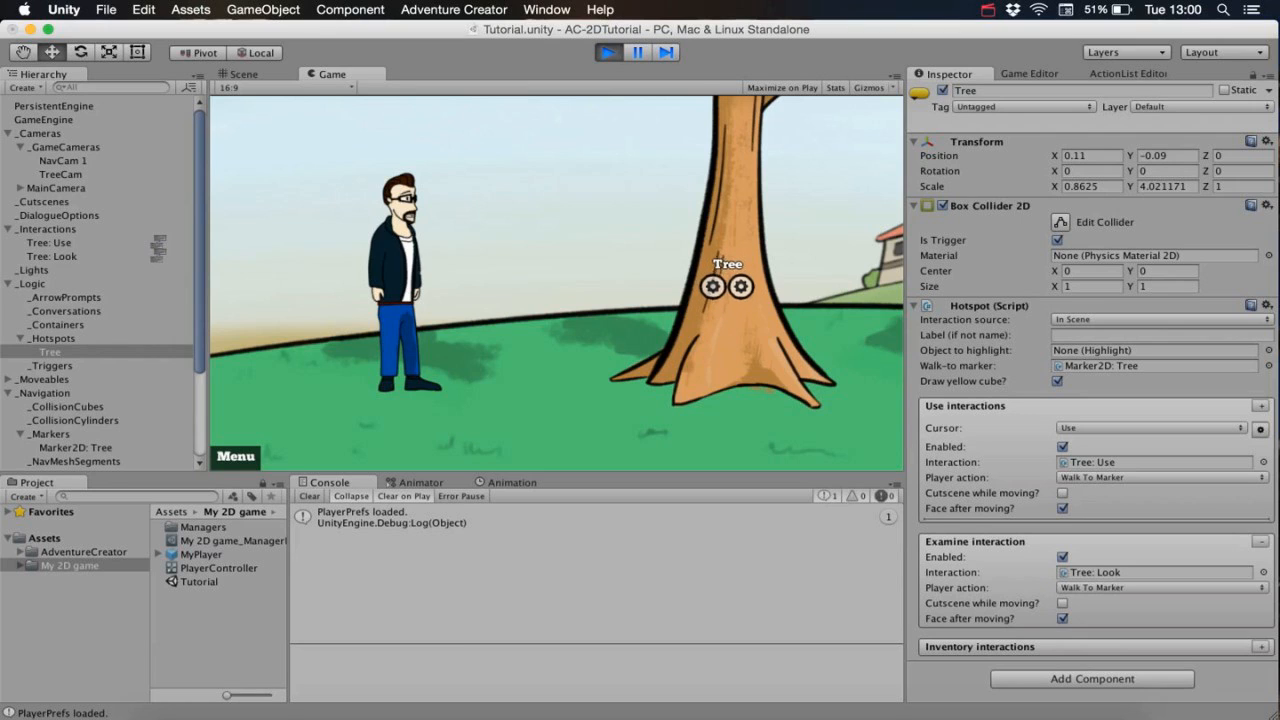
Set the Examine icon to Look at in the cursor settings.
click(1022, 76)
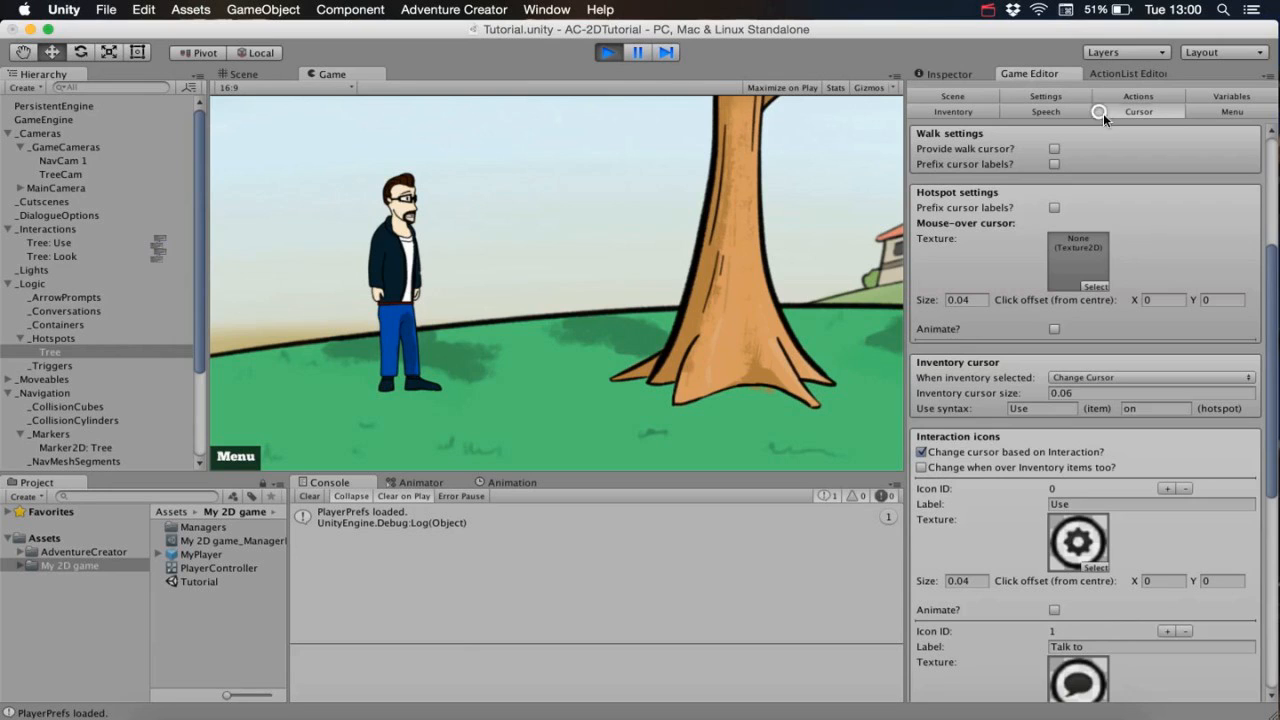
drag(1272, 316, 1271, 466)
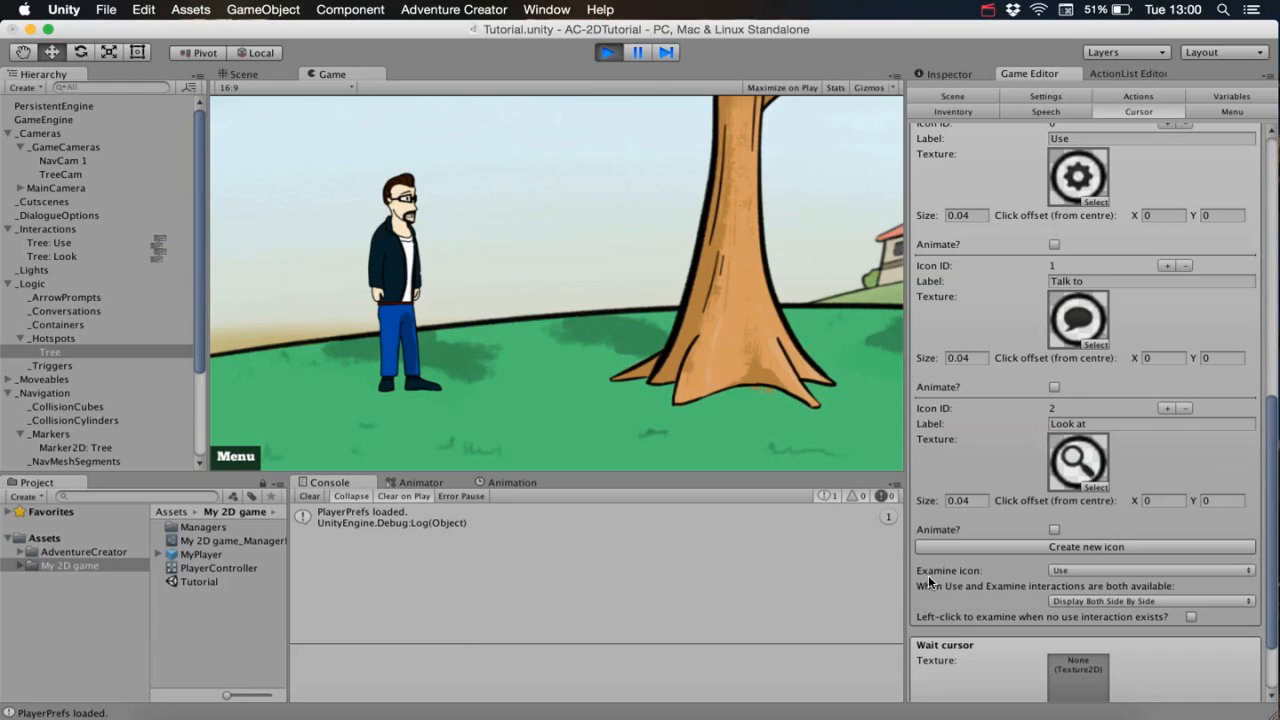
click(1088, 569)
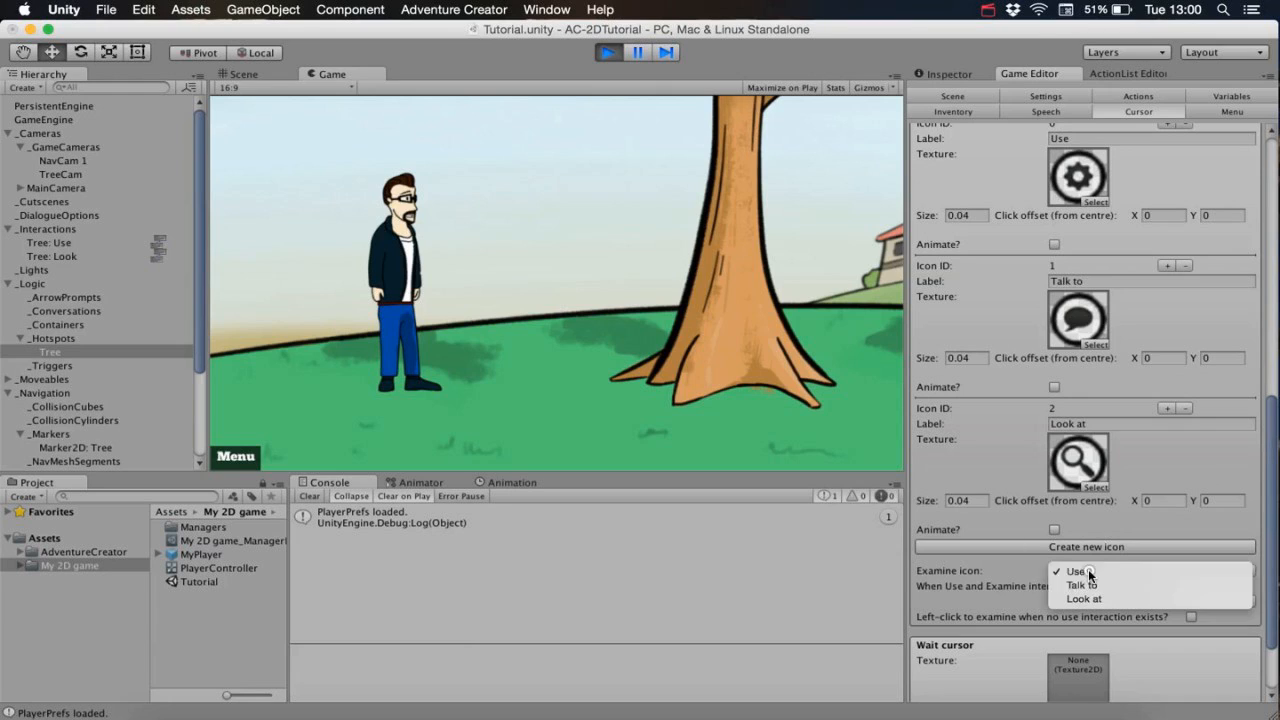
click(1082, 600)
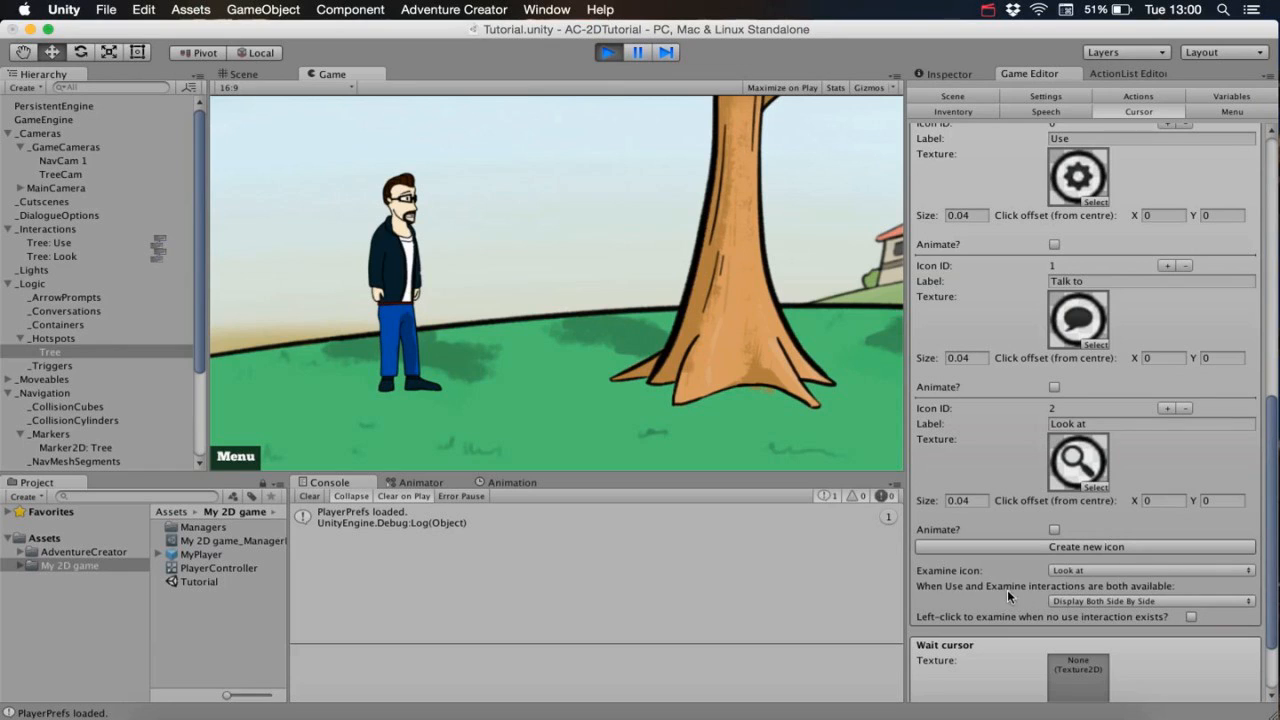
Display only the Use icon when Use and Examine interactions are both available, and enable left-click to examine when no use interaction exists.
click(1140, 600)
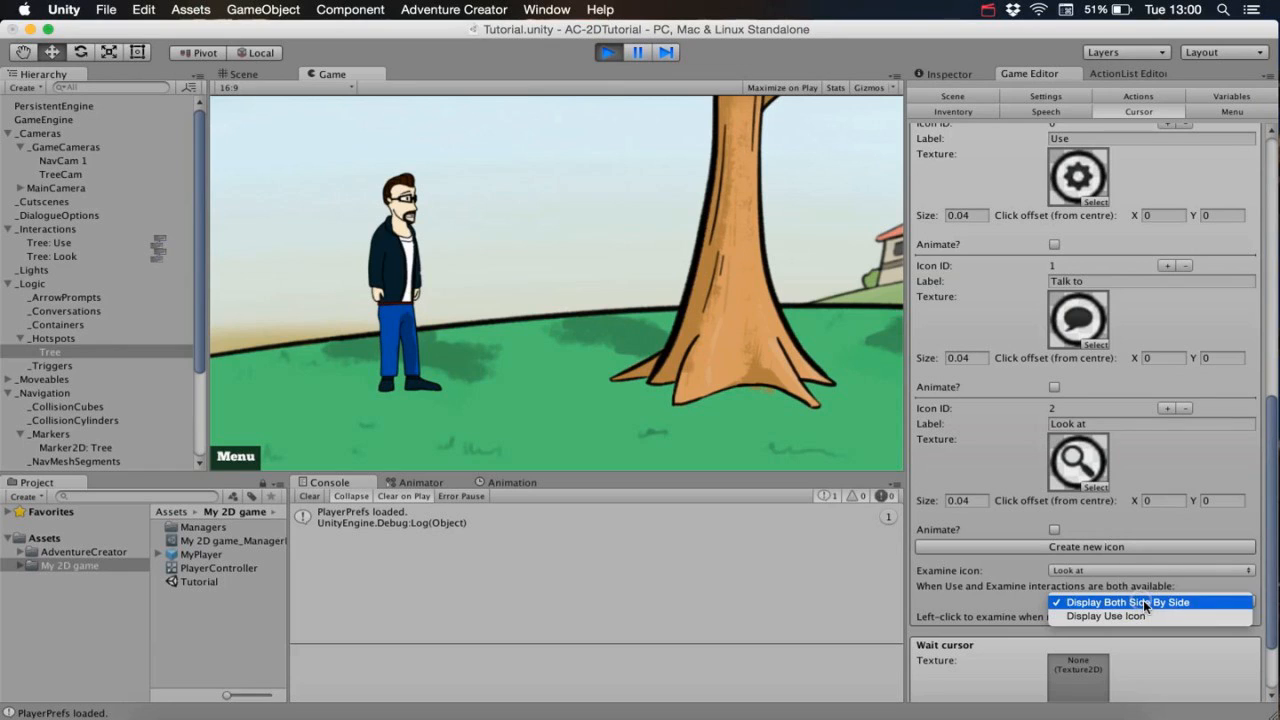
click(1142, 612)
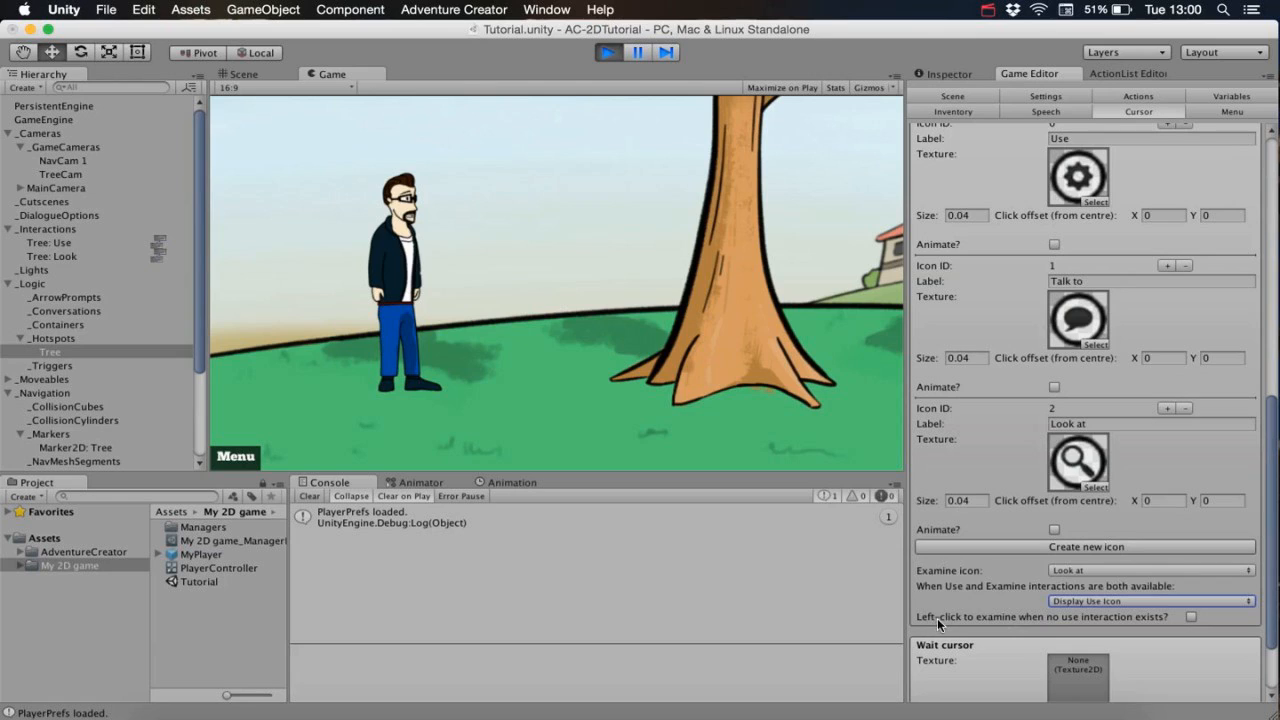
click(1191, 617)
Test the new cursor settings in the running game by walking the player towards the tree and interacting with it.
click(563, 425)
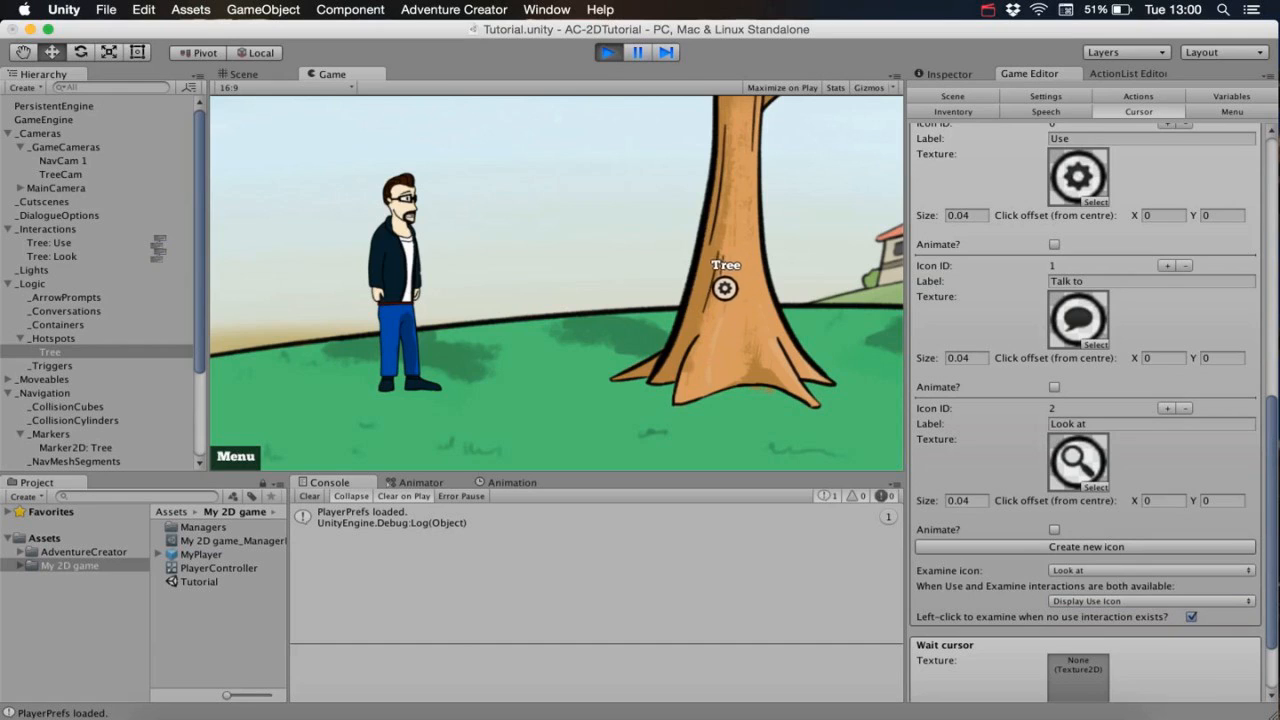
click(612, 423)
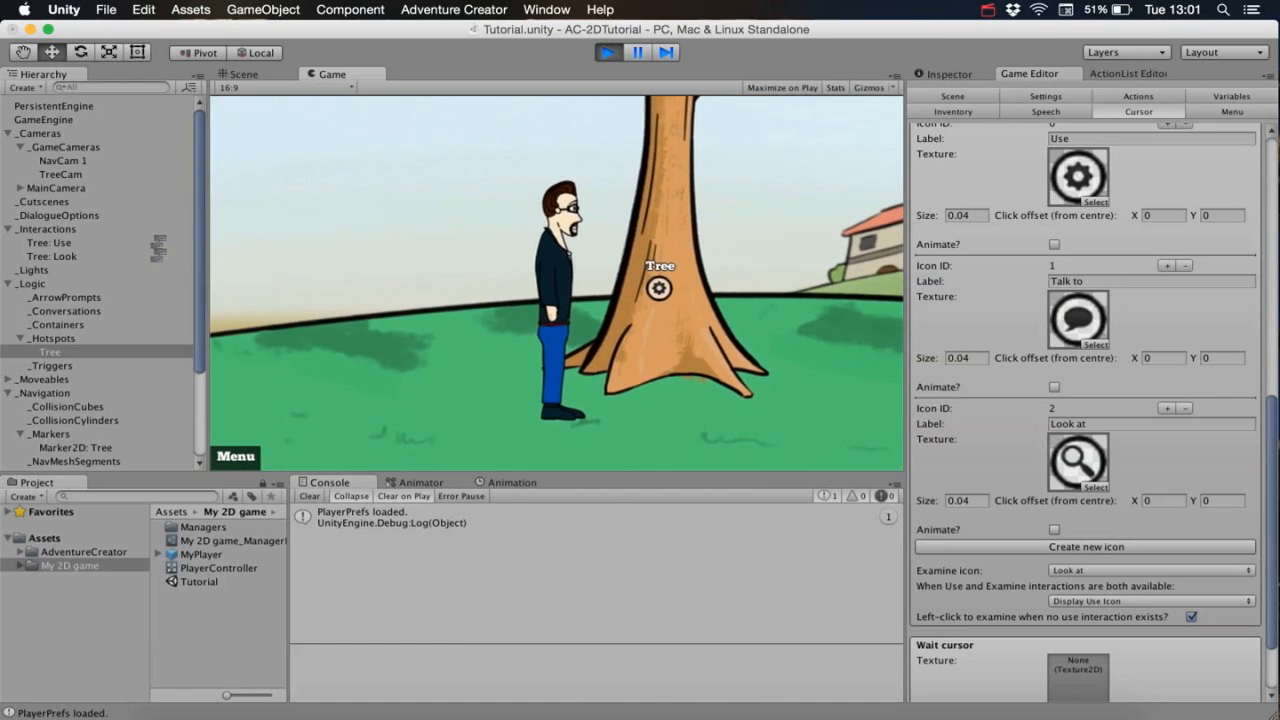
click(646, 290)
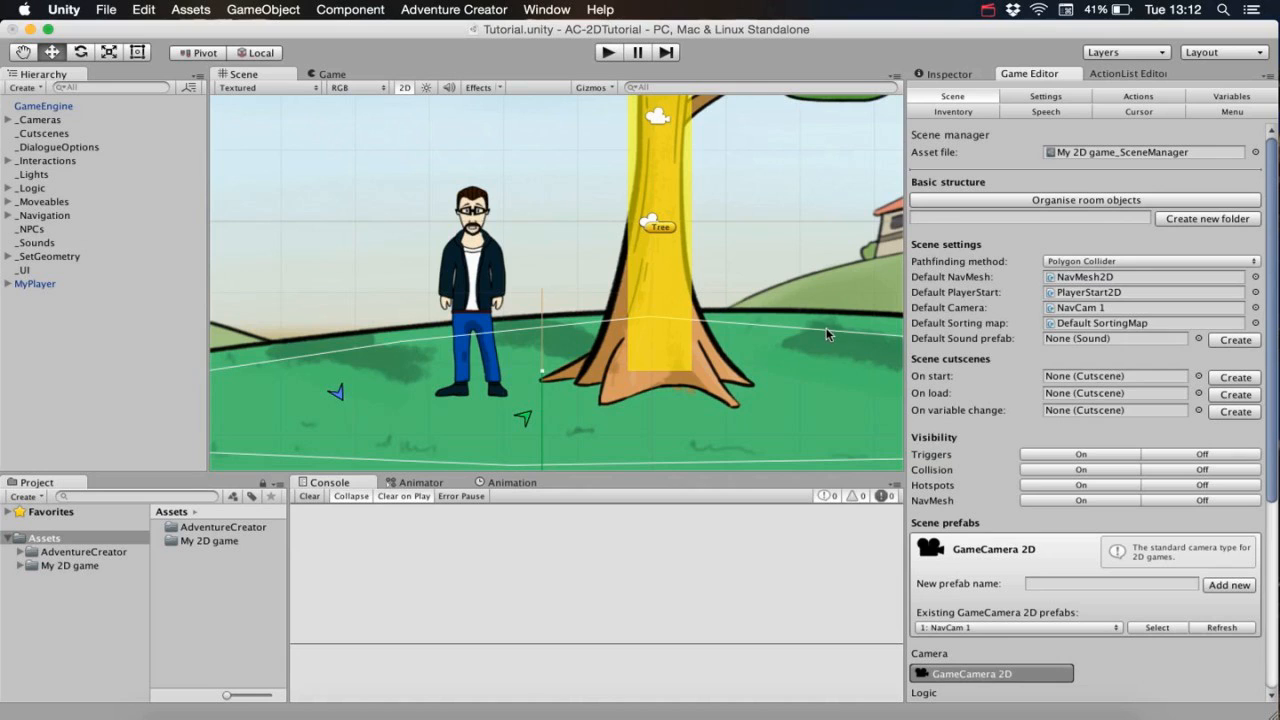
Create the scene's On start cutscene and open its action list for editing.
drag(1275, 372, 1253, 576)
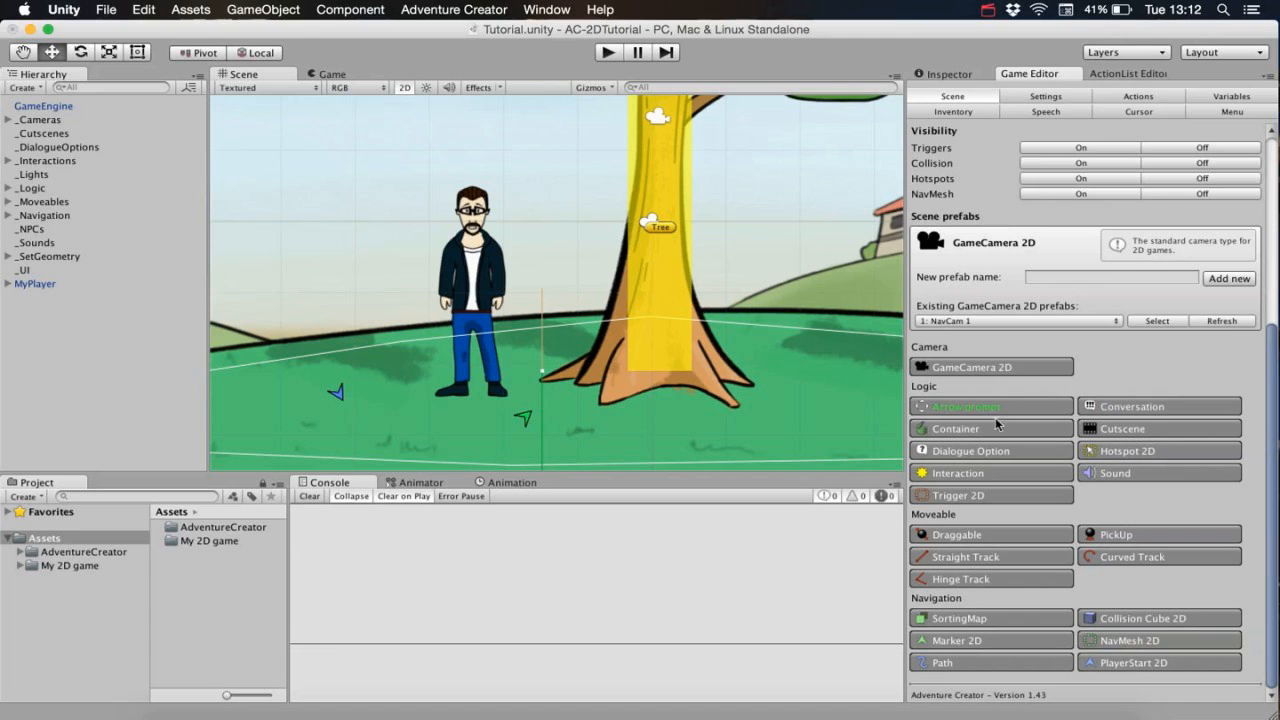
click(1089, 432)
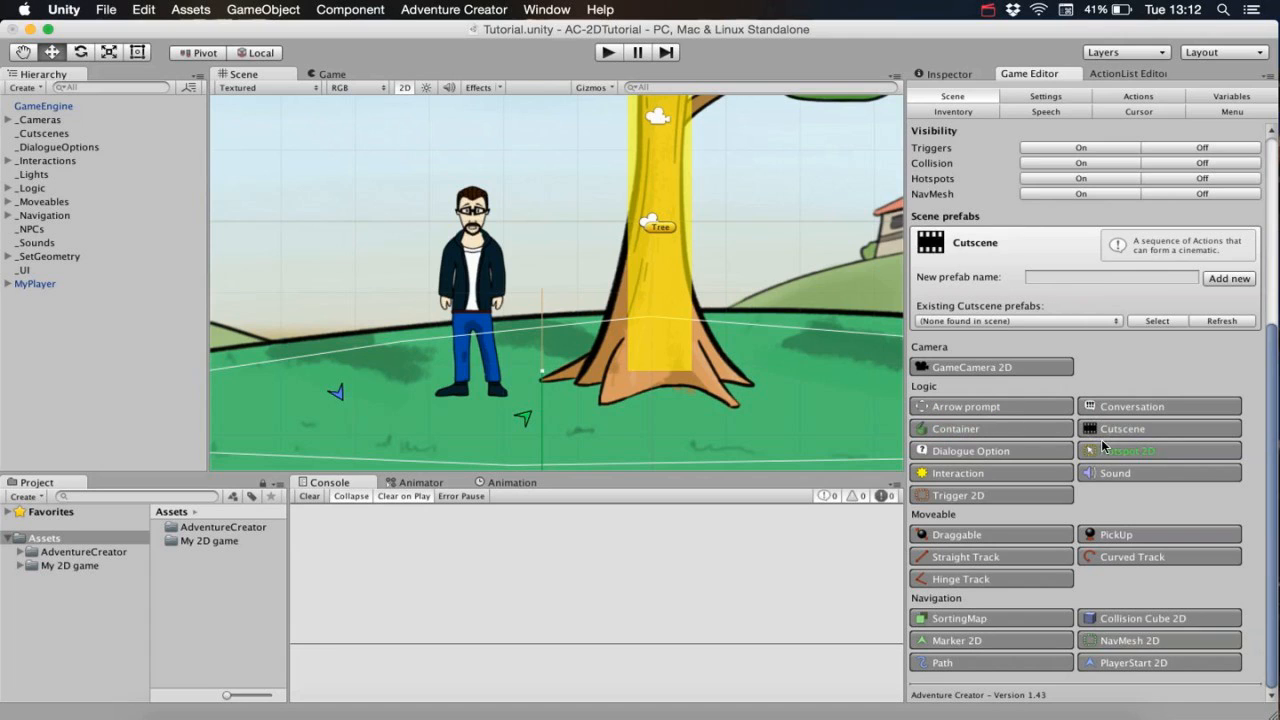
drag(1272, 464, 1270, 240)
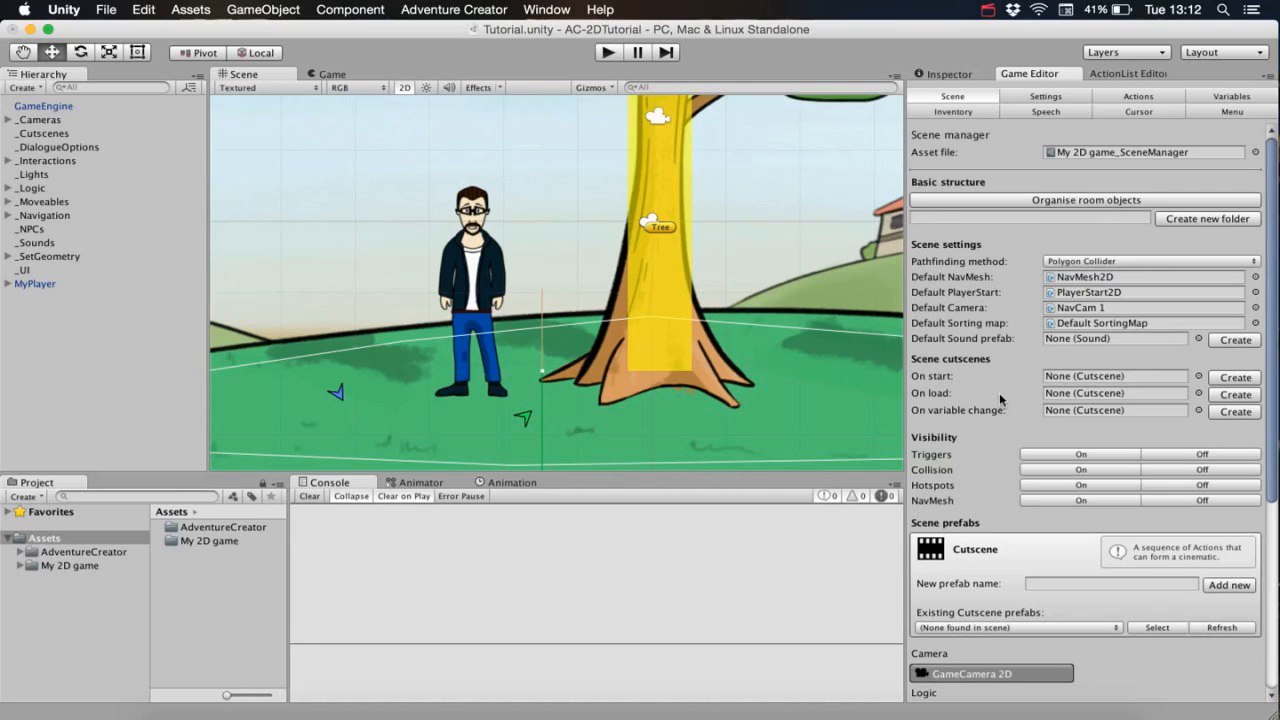
click(1218, 382)
click(1168, 376)
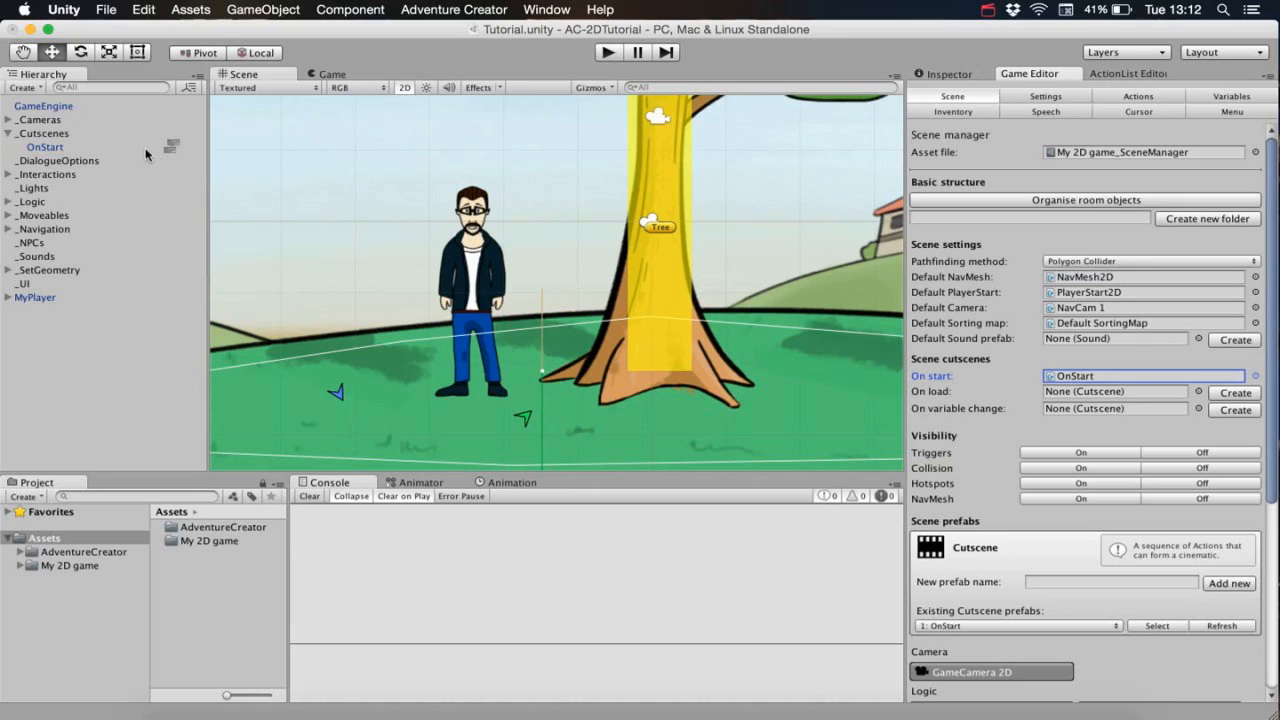
click(171, 146)
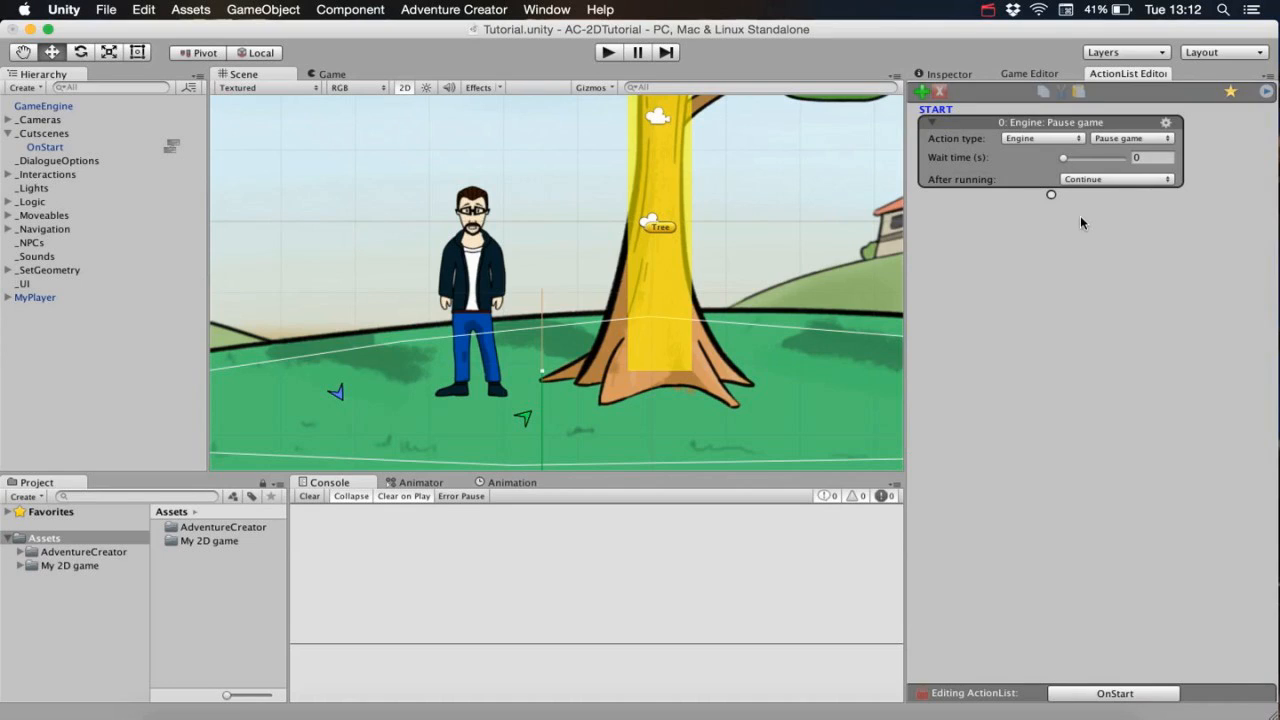
Add a Marker 2D to the scene and rename it Marker2D: Intro.
middle_drag(449, 360, 716, 341)
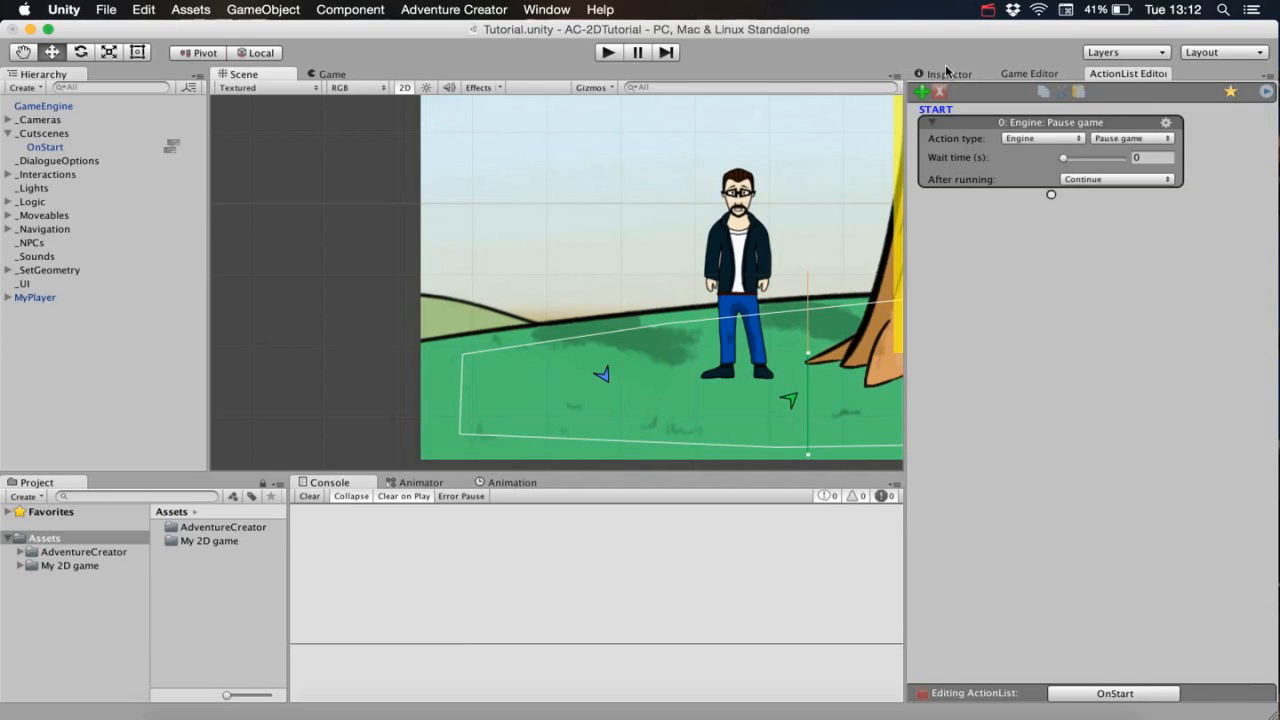
click(1025, 74)
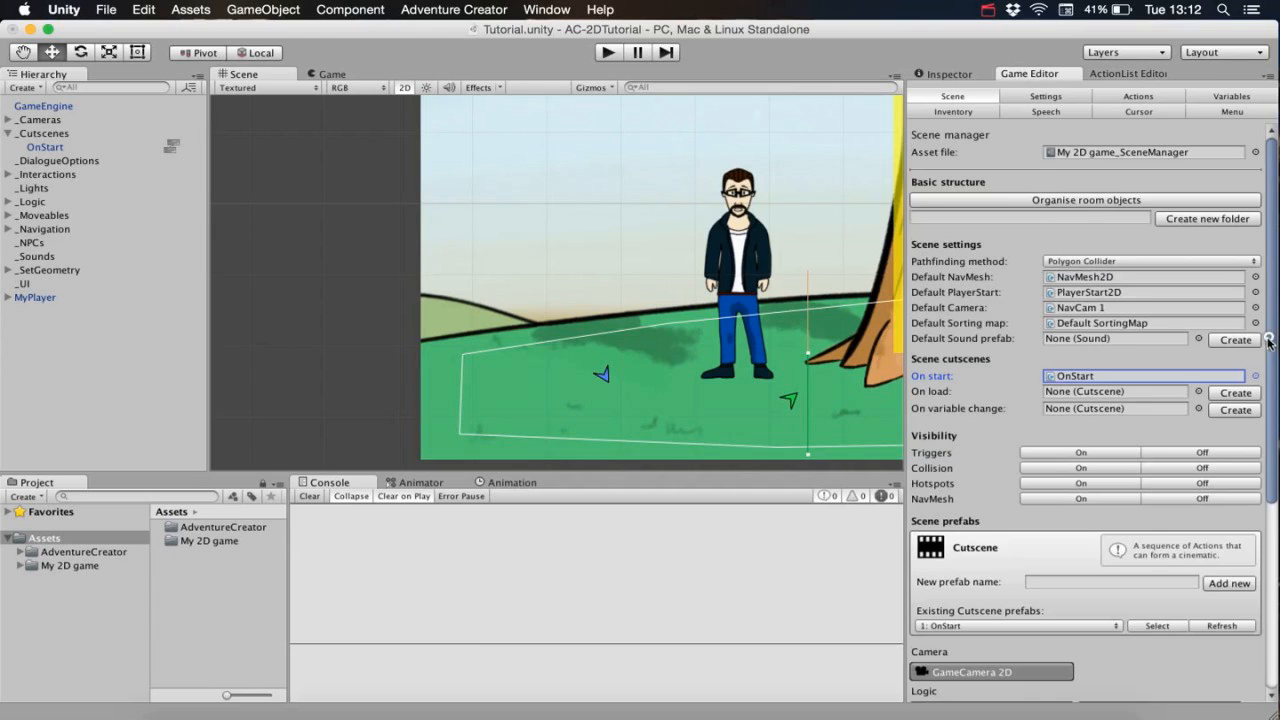
drag(1268, 342, 1268, 530)
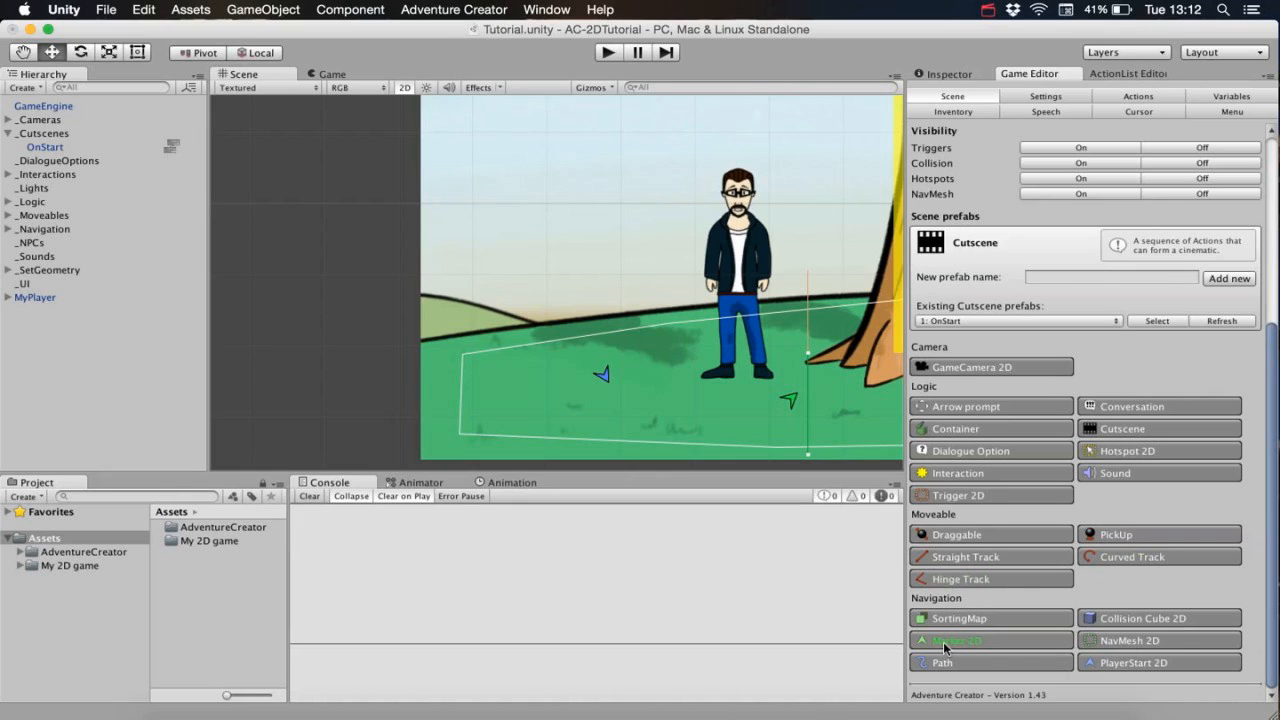
click(947, 642)
click(947, 642)
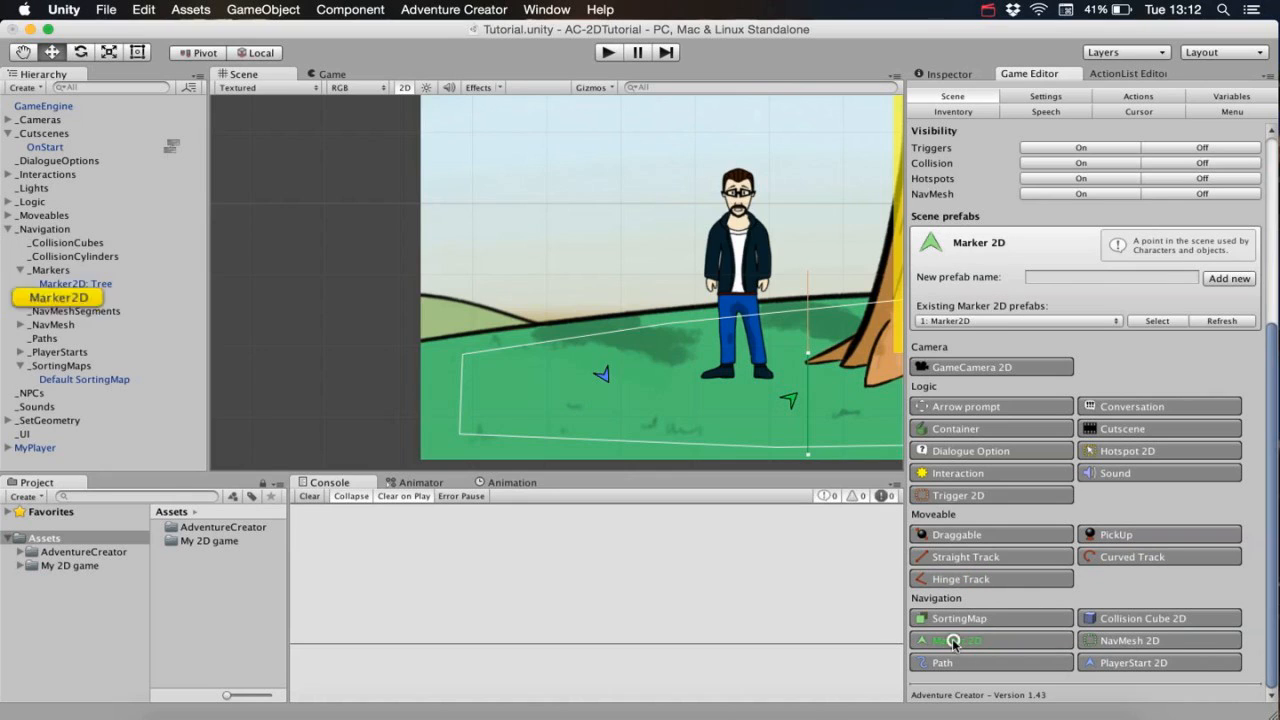
click(66, 297)
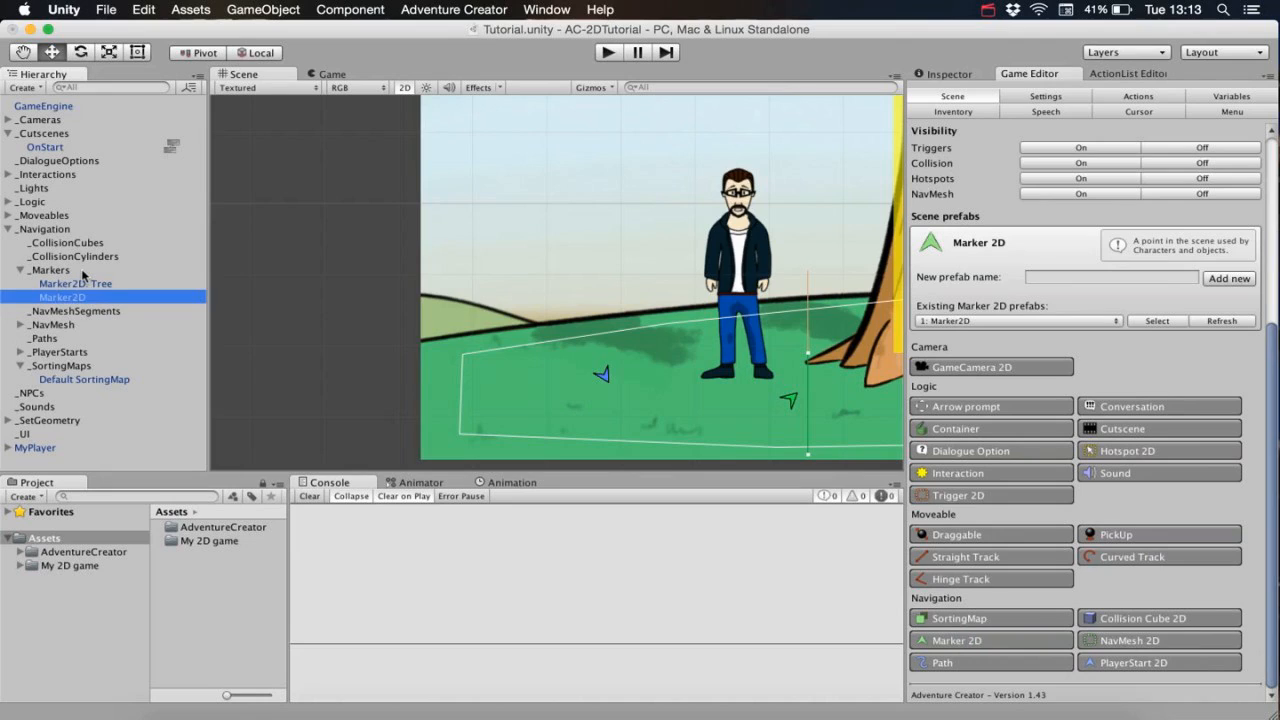
key(Return)
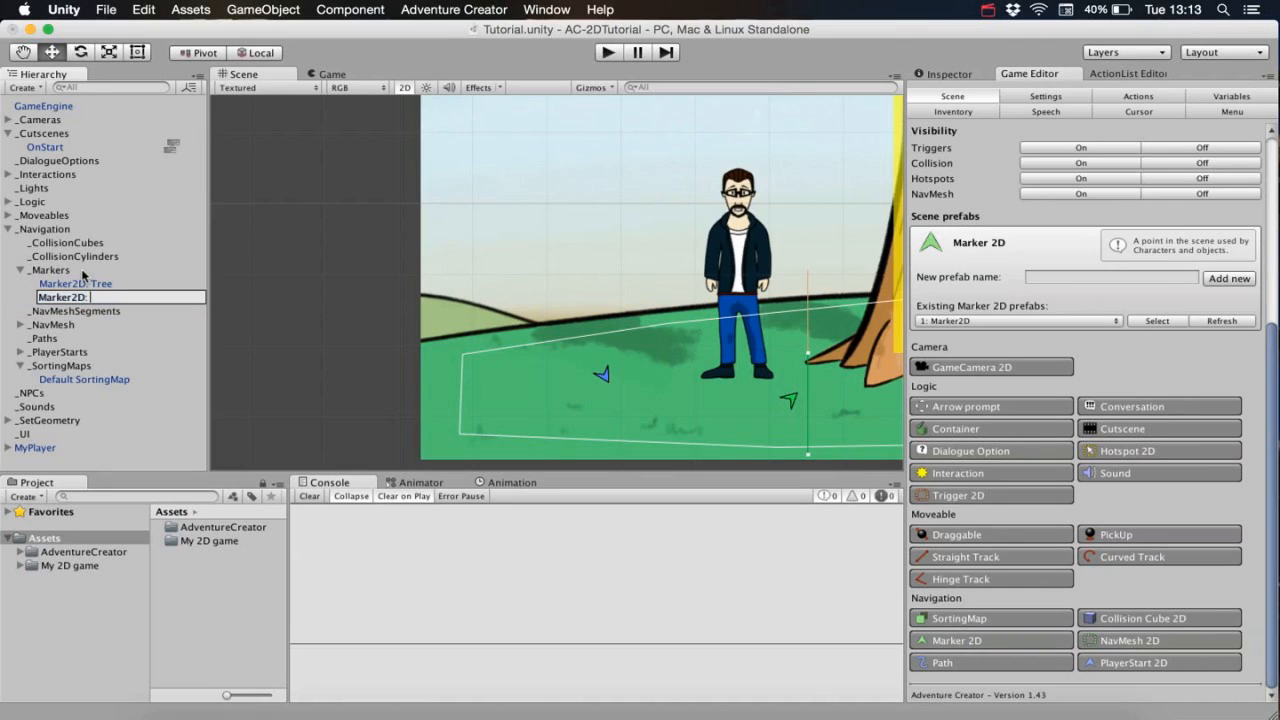
text(: Intro)
key(Return)
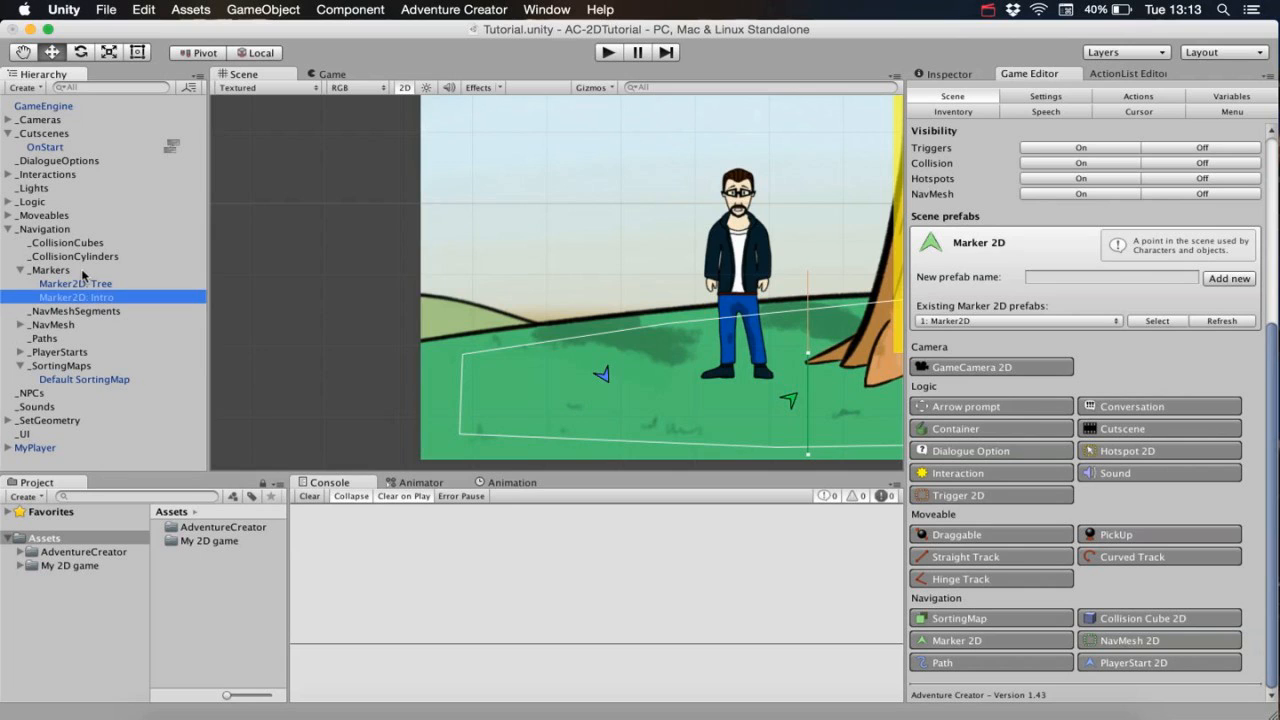
Place the Intro marker outside the scene, beyond the left edge of the park background at about ground height.
middle_drag(707, 329, 546, 346)
drag(768, 214, 315, 402)
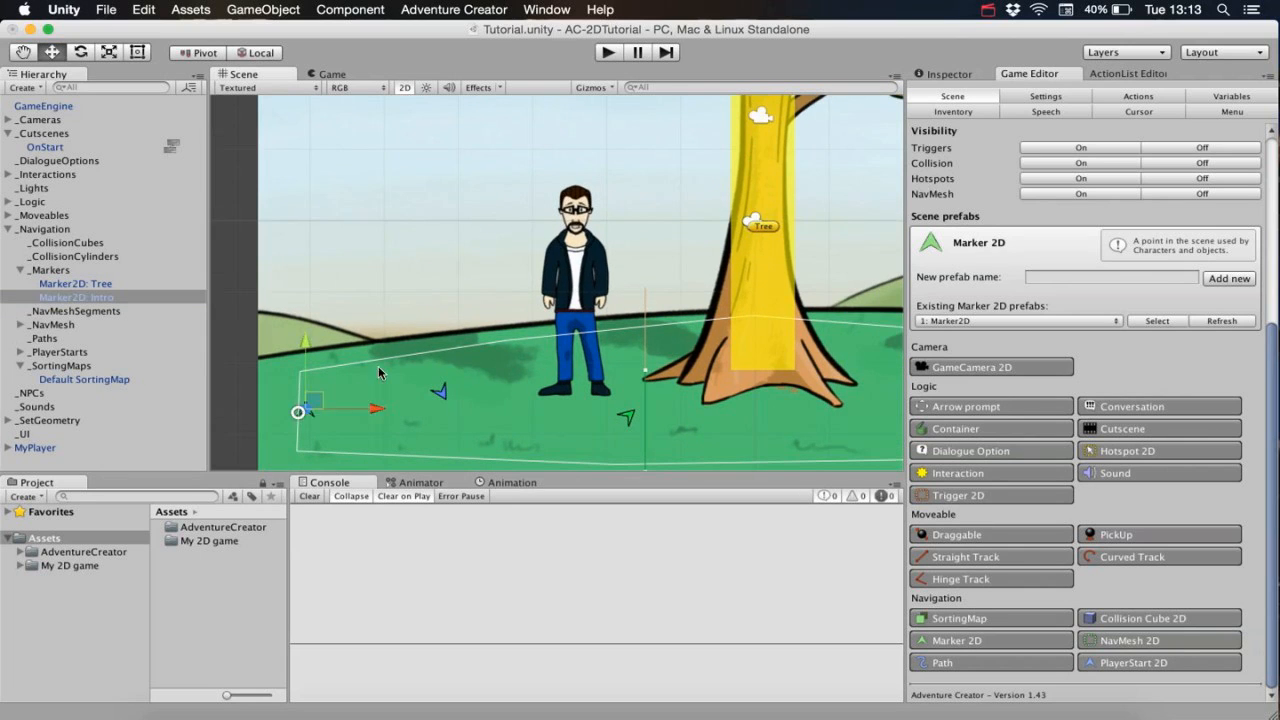
middle_drag(395, 355, 547, 268)
drag(467, 312, 327, 311)
middle_drag(335, 315, 386, 329)
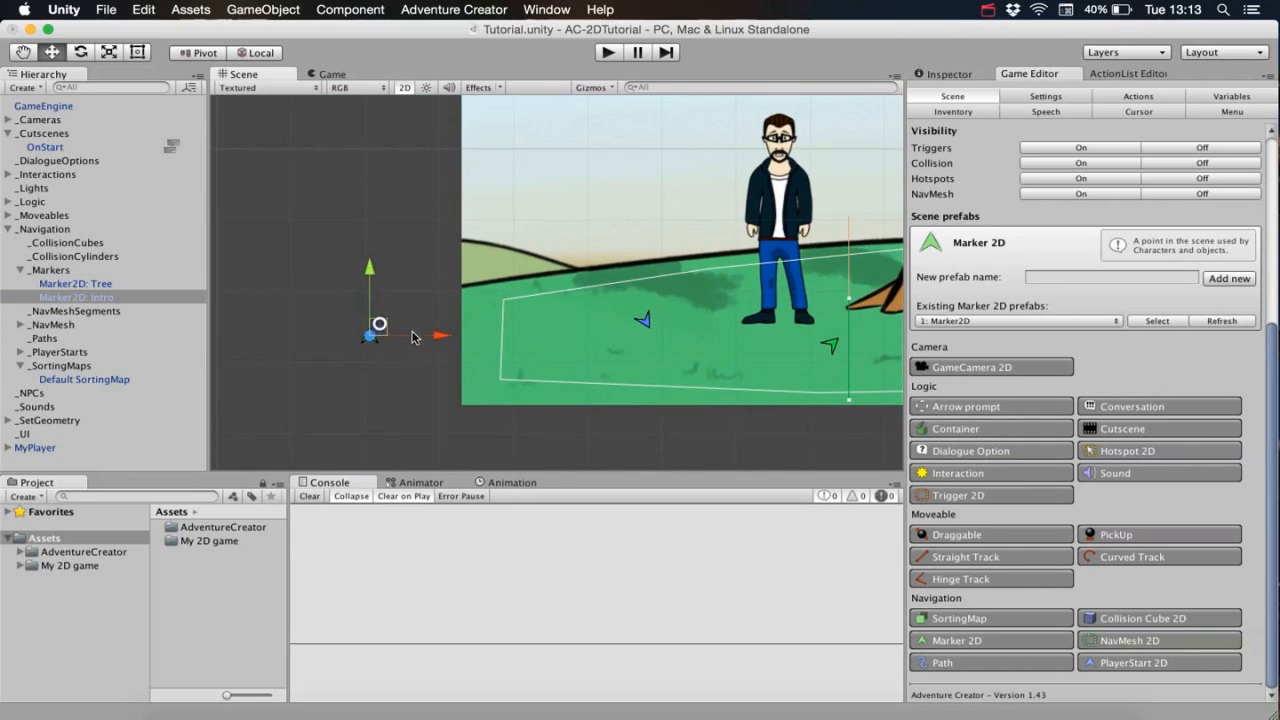
drag(378, 329, 376, 321)
middle_drag(378, 329, 365, 342)
click(359, 373)
middle_drag(359, 373, 307, 378)
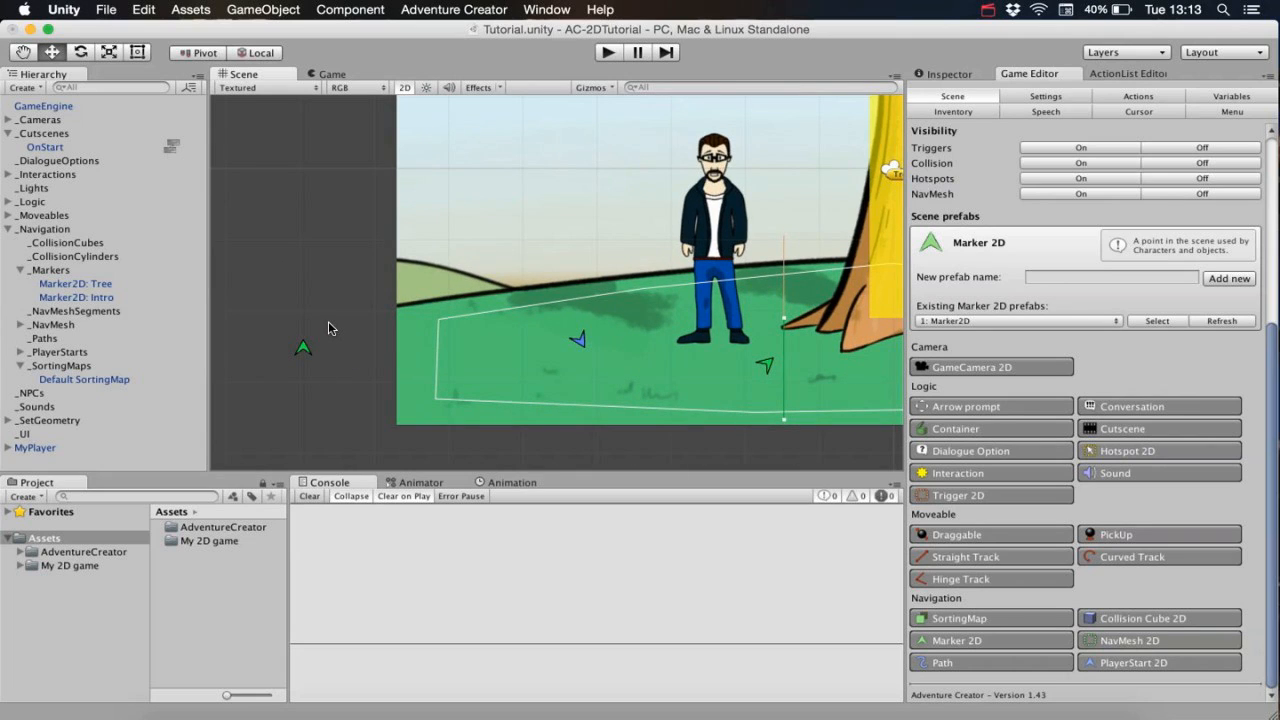
click(582, 348)
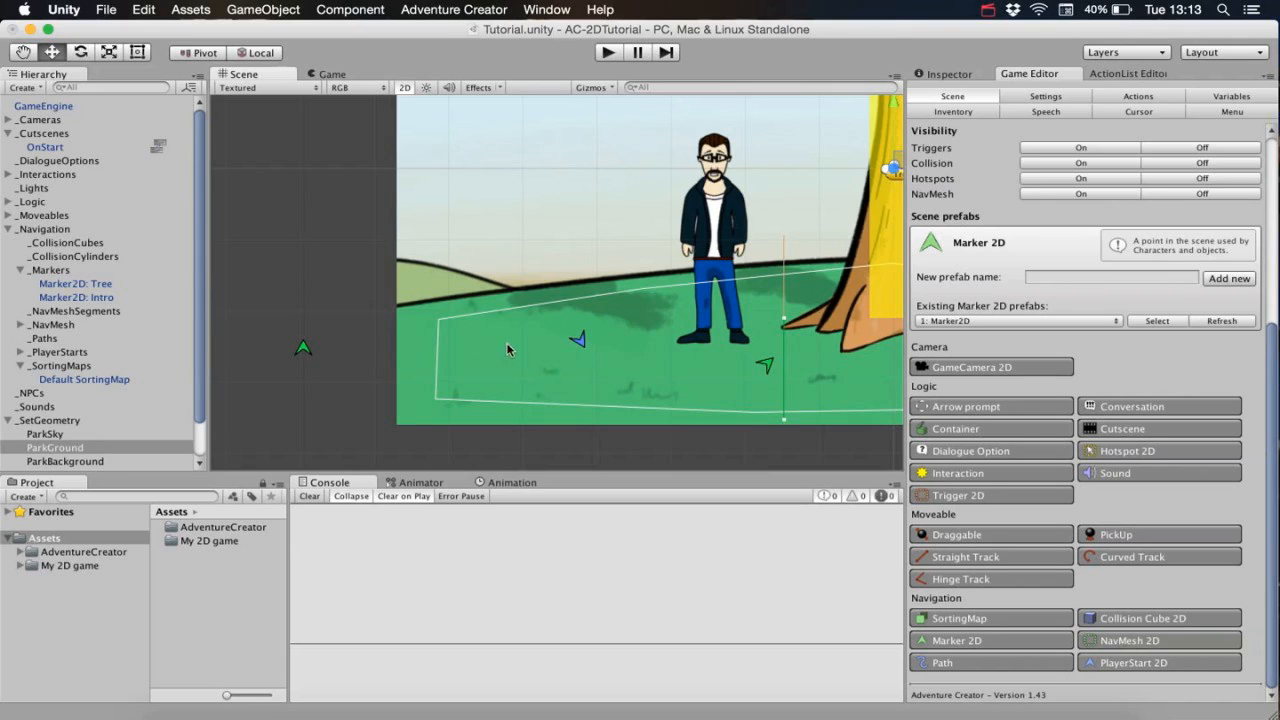
Open the OnStart cutscene's action list and change its first action to Object: Teleport.
click(157, 146)
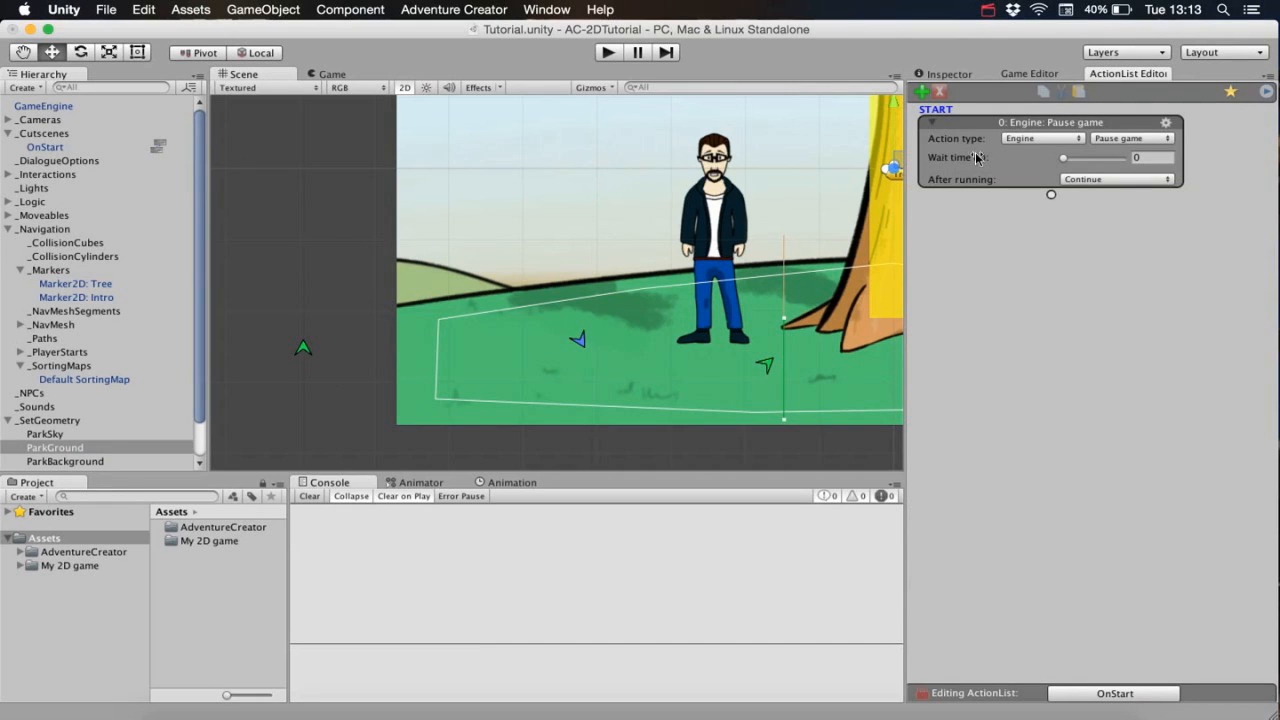
click(1055, 141)
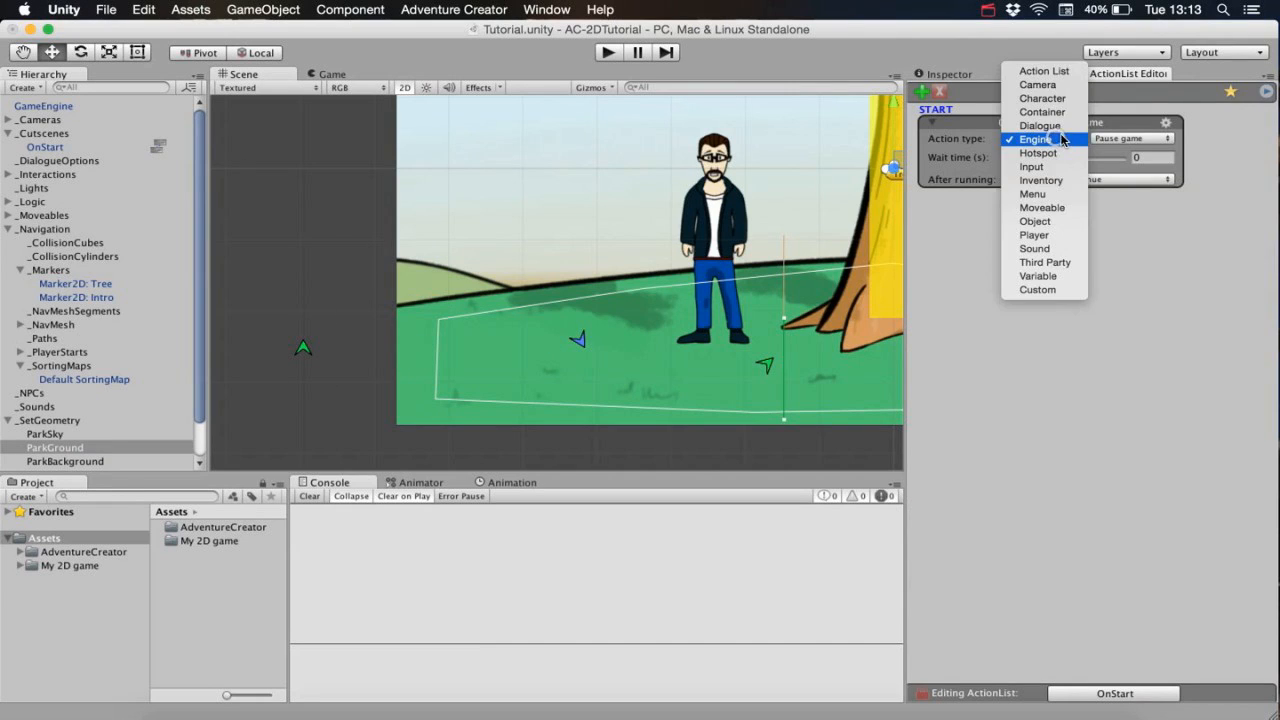
click(1054, 226)
click(1125, 138)
click(1150, 250)
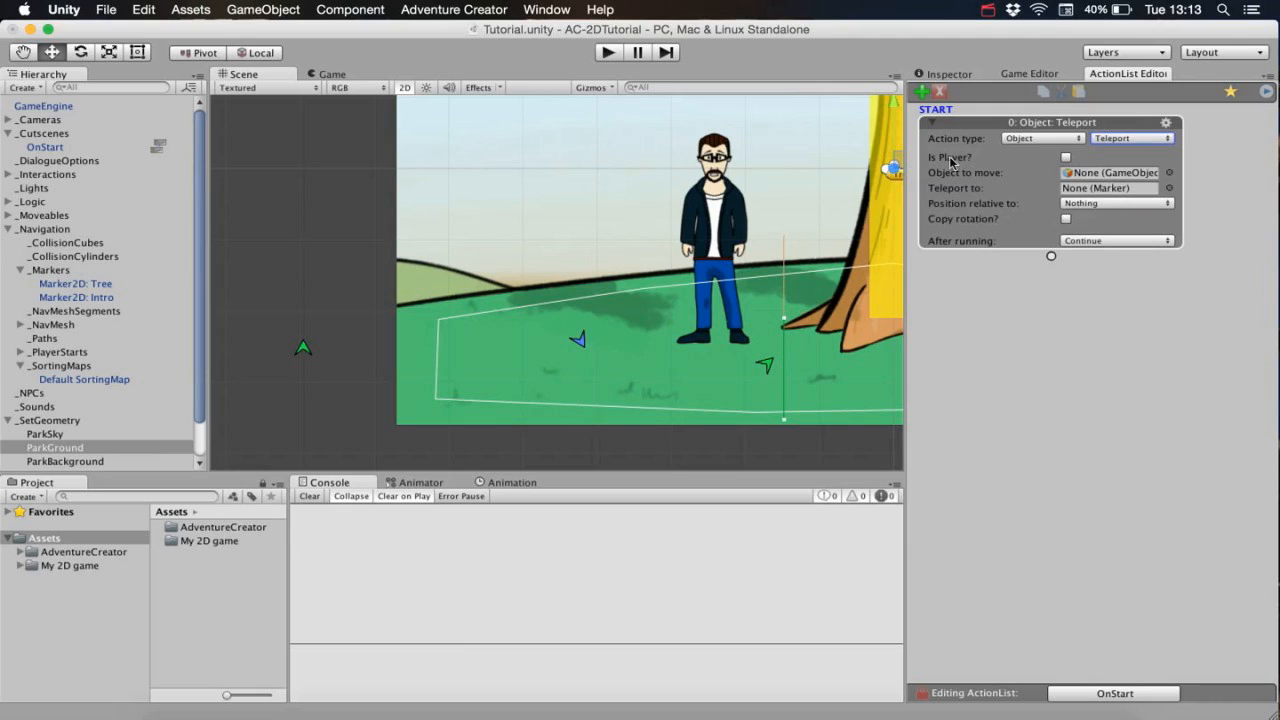
Set the Teleport action to affect the player and send them to Marker2D: Intro.
click(1066, 157)
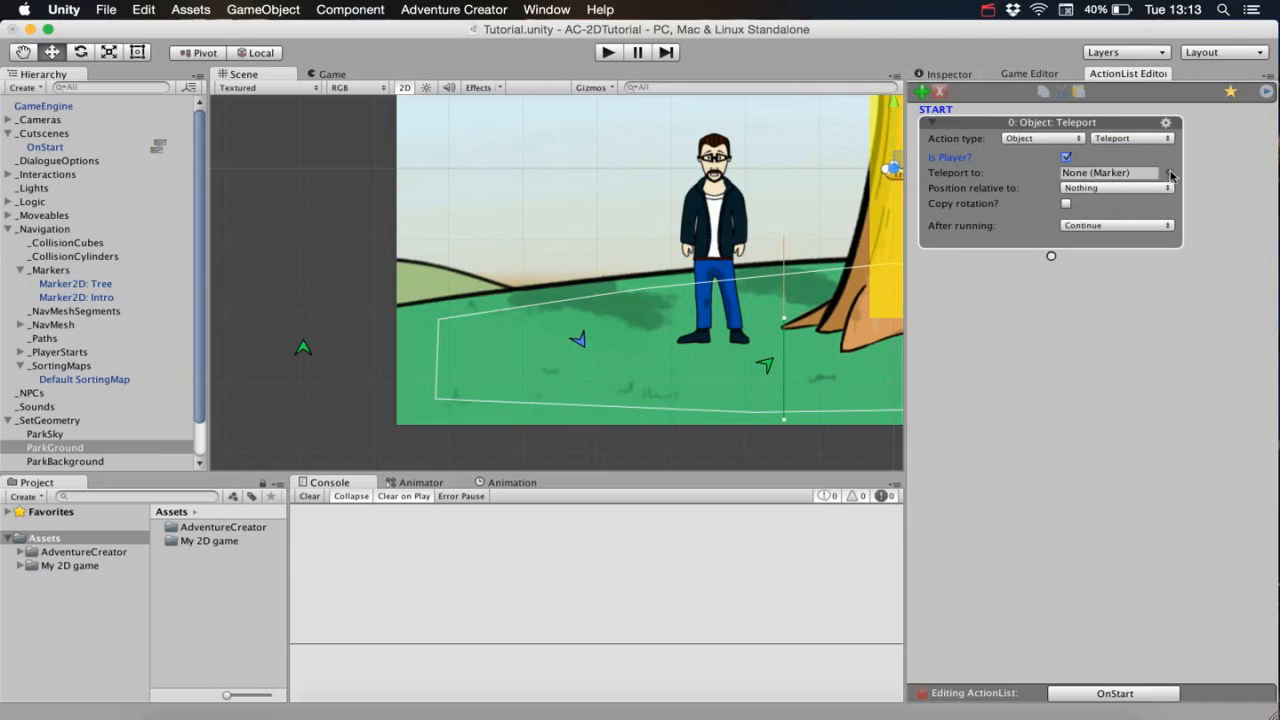
click(1169, 172)
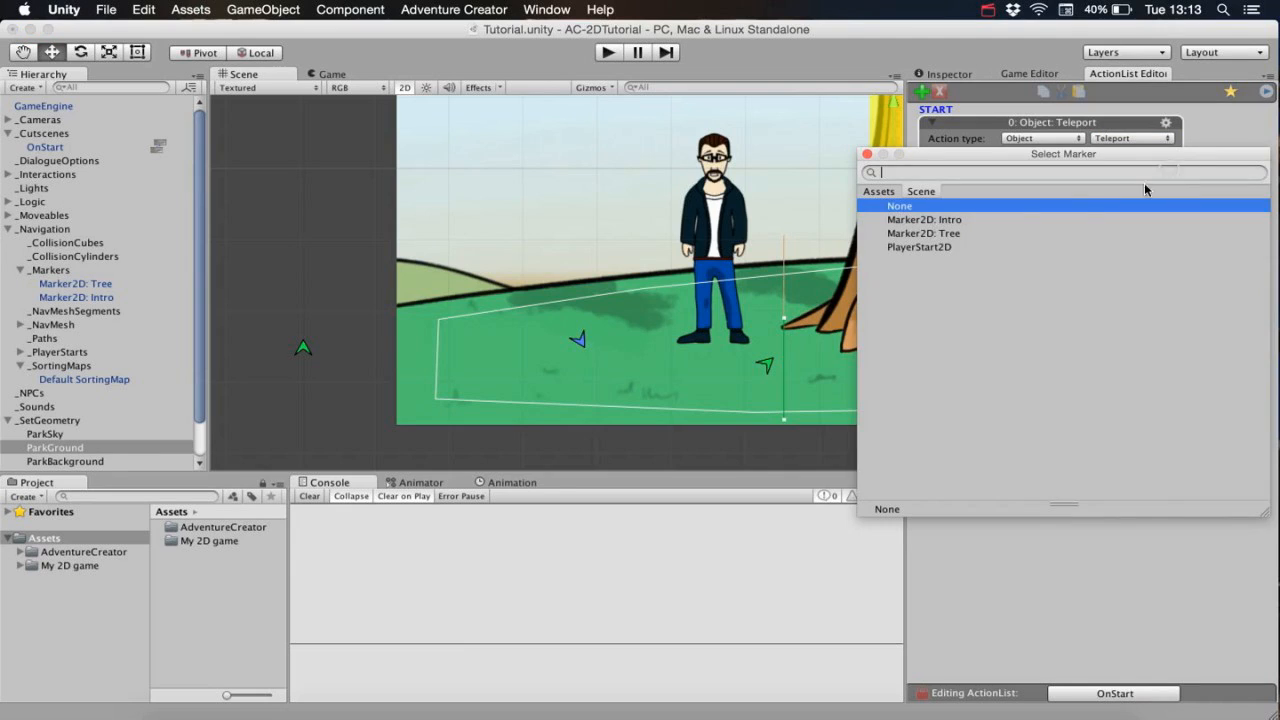
click(952, 220)
click(867, 154)
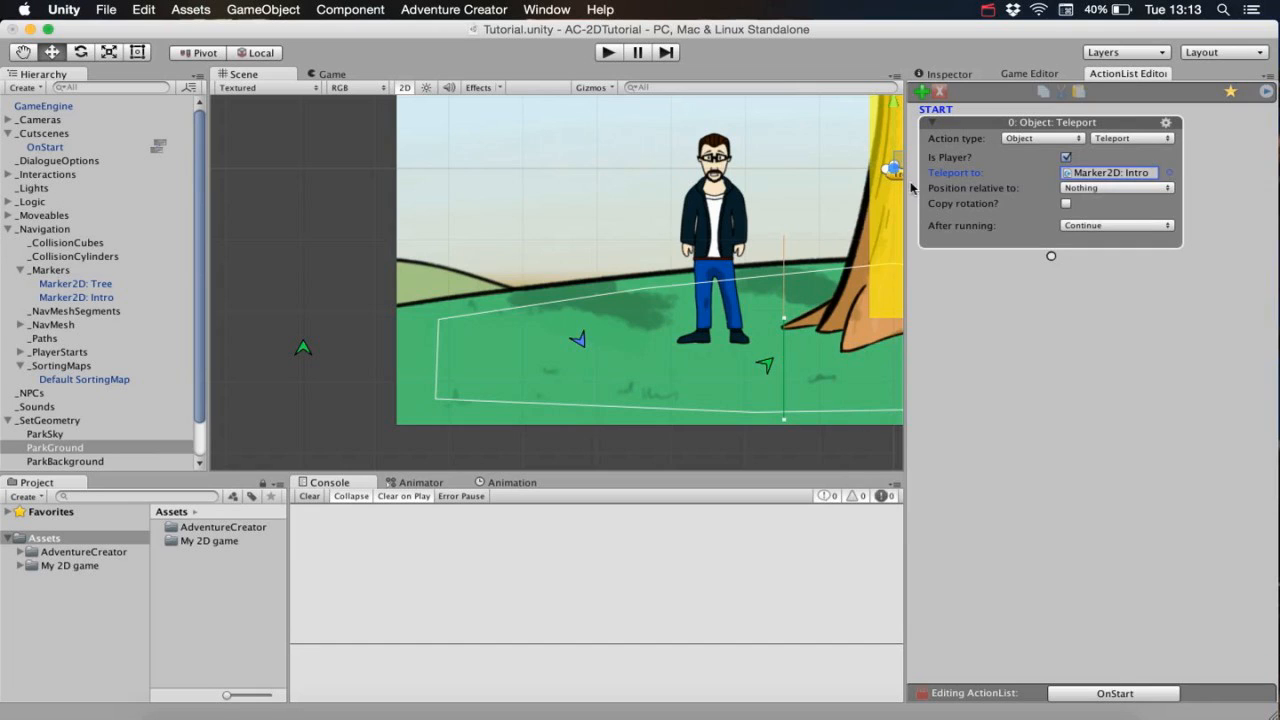
Chain a second action after the teleport, make it Character: Move to point, and have it affect the player.
click(1051, 258)
drag(1051, 258, 1051, 320)
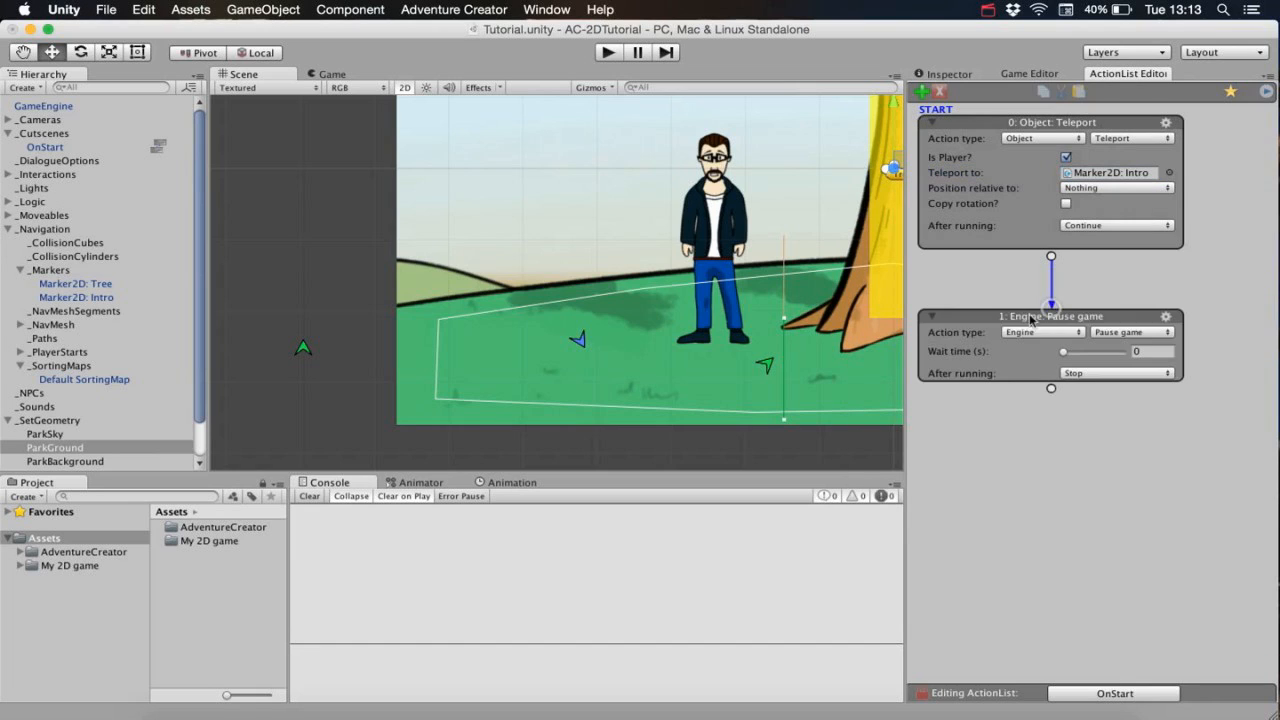
click(1042, 309)
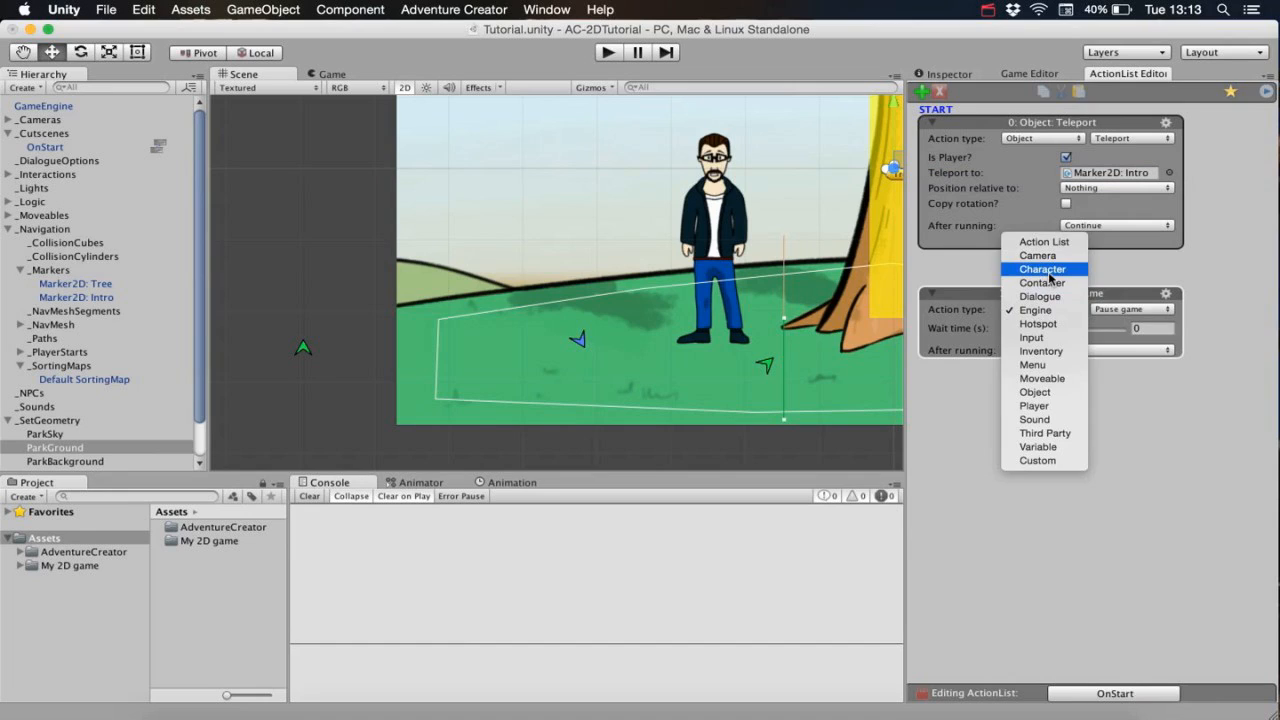
click(1043, 269)
click(1125, 309)
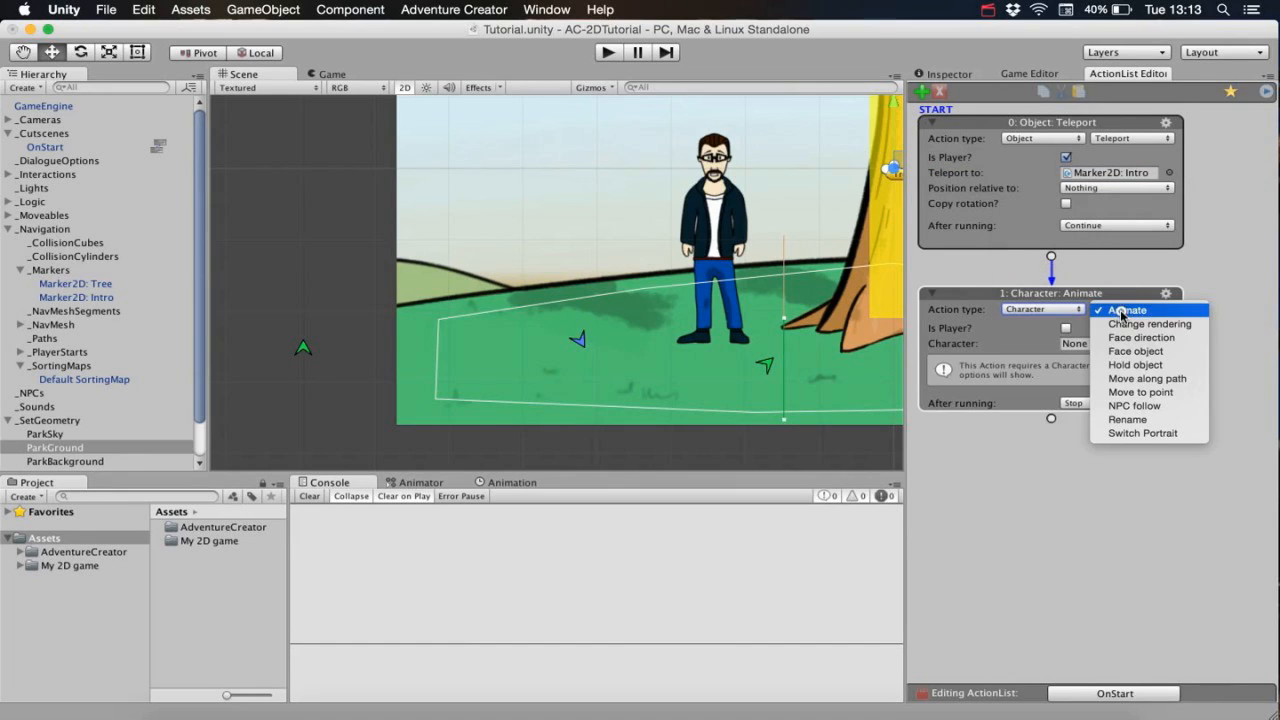
click(1131, 393)
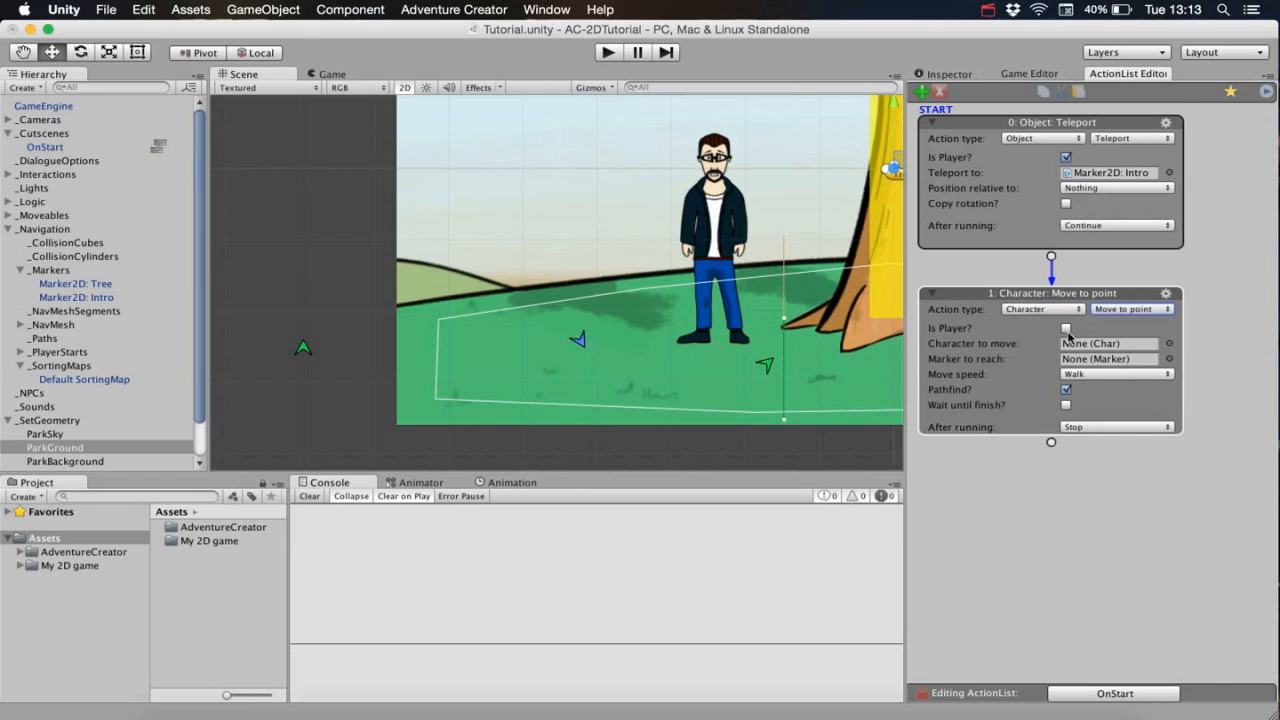
click(1066, 328)
Set the Move to point action's marker to PlayerStart2D and make it wait until finished.
drag(1089, 295, 1088, 281)
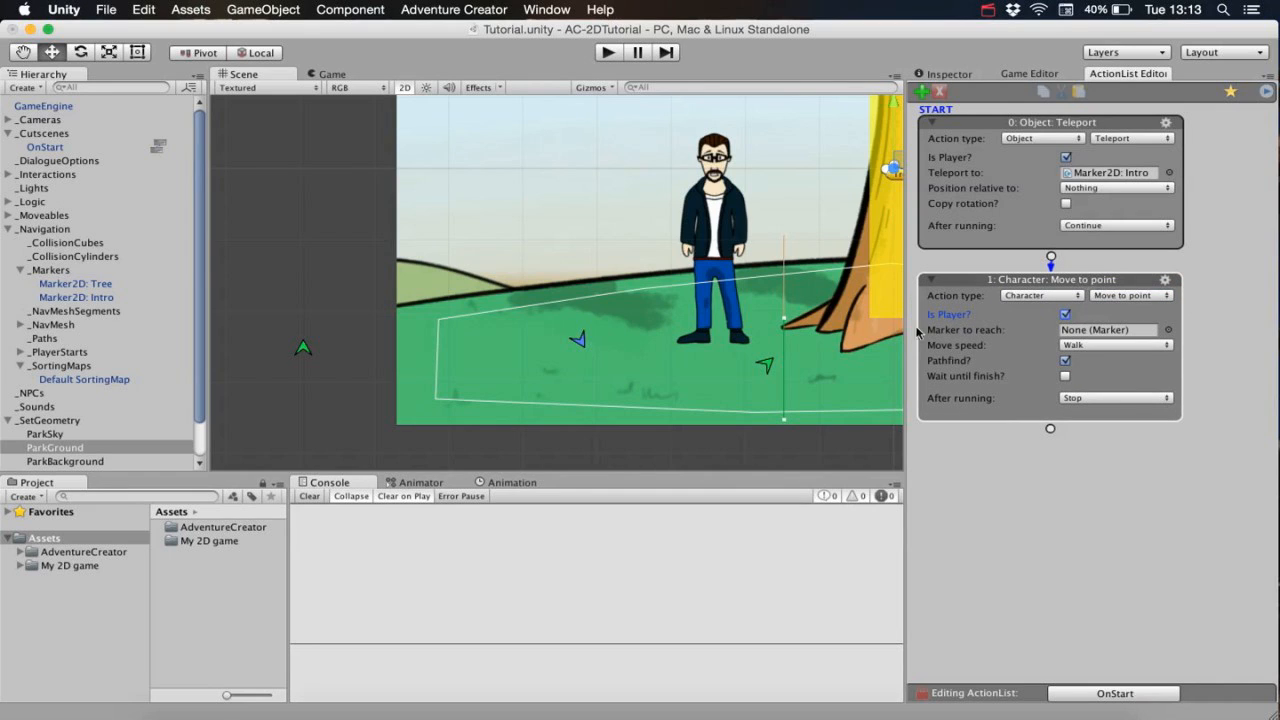
click(1168, 329)
click(919, 248)
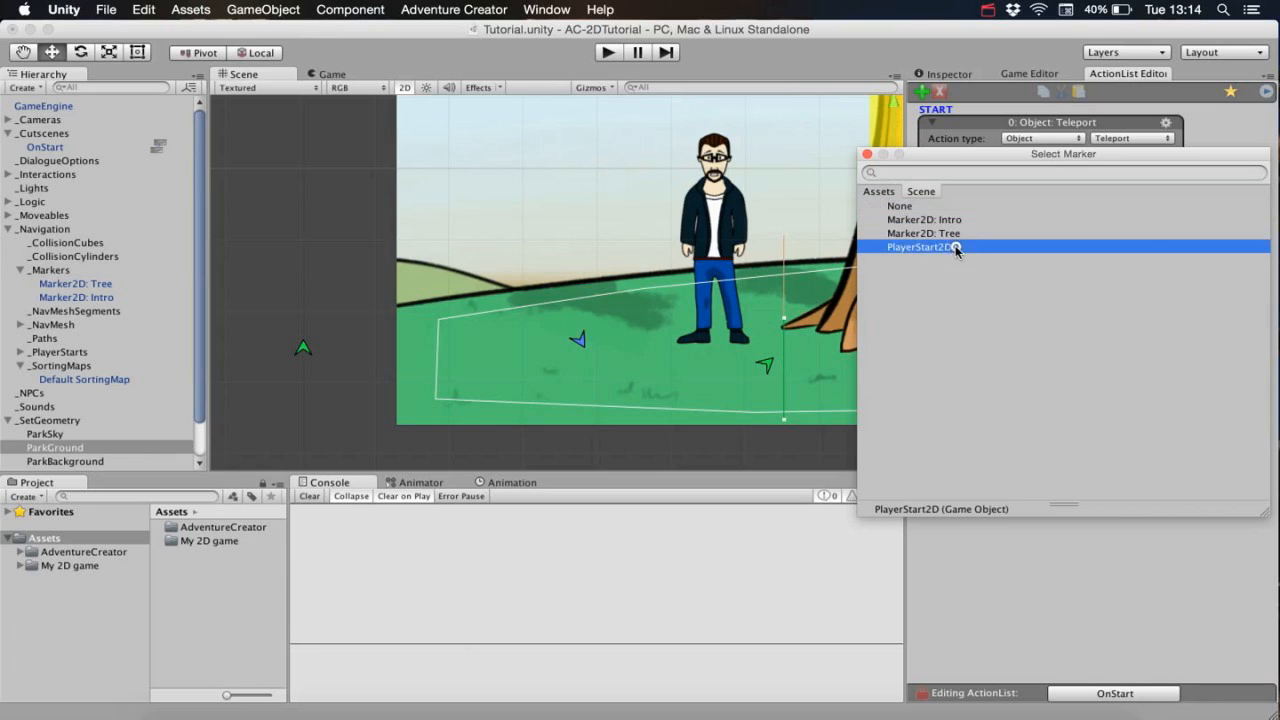
click(869, 156)
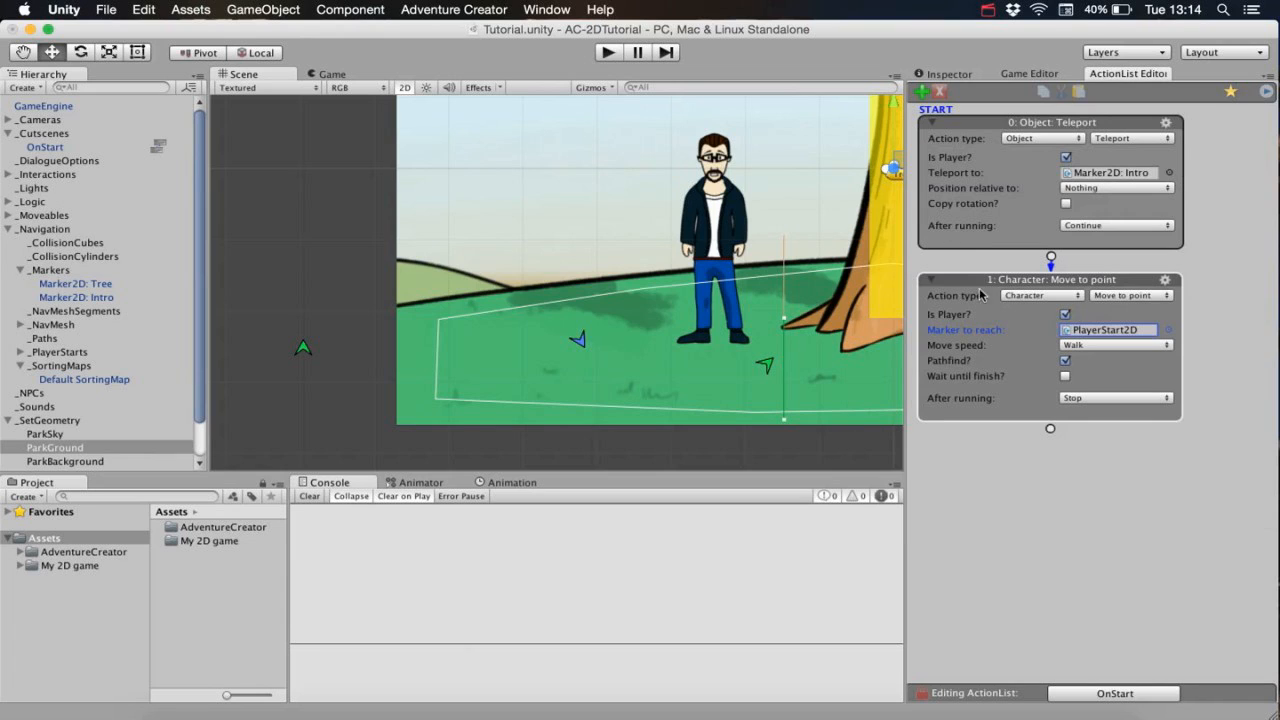
click(1065, 376)
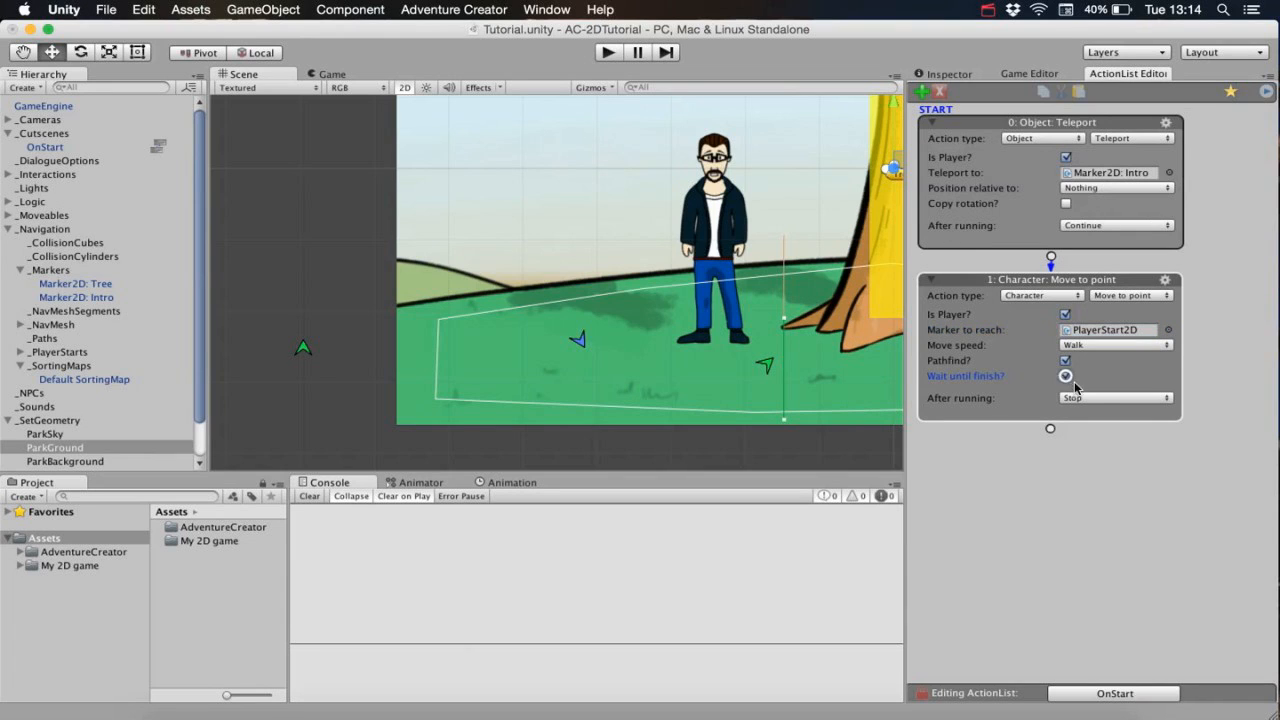
Chain a third action after Move to point and make it Character: Face direction.
drag(1050, 428, 1047, 478)
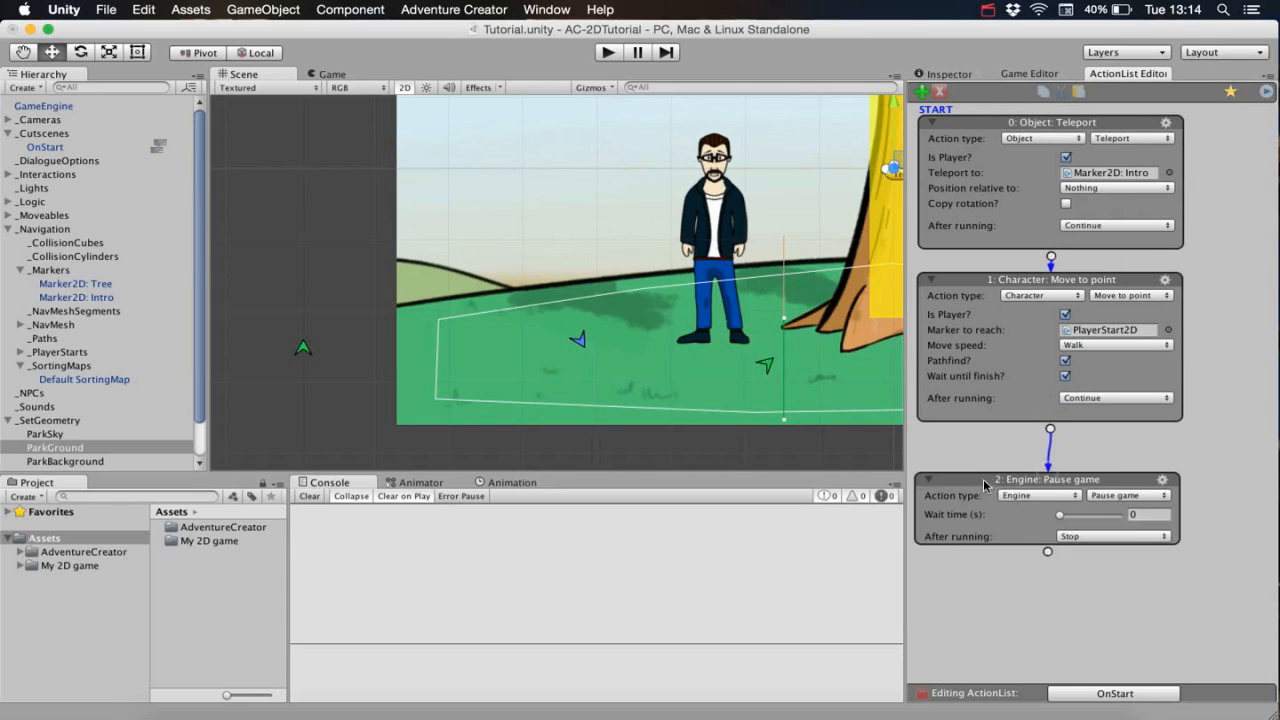
click(1035, 481)
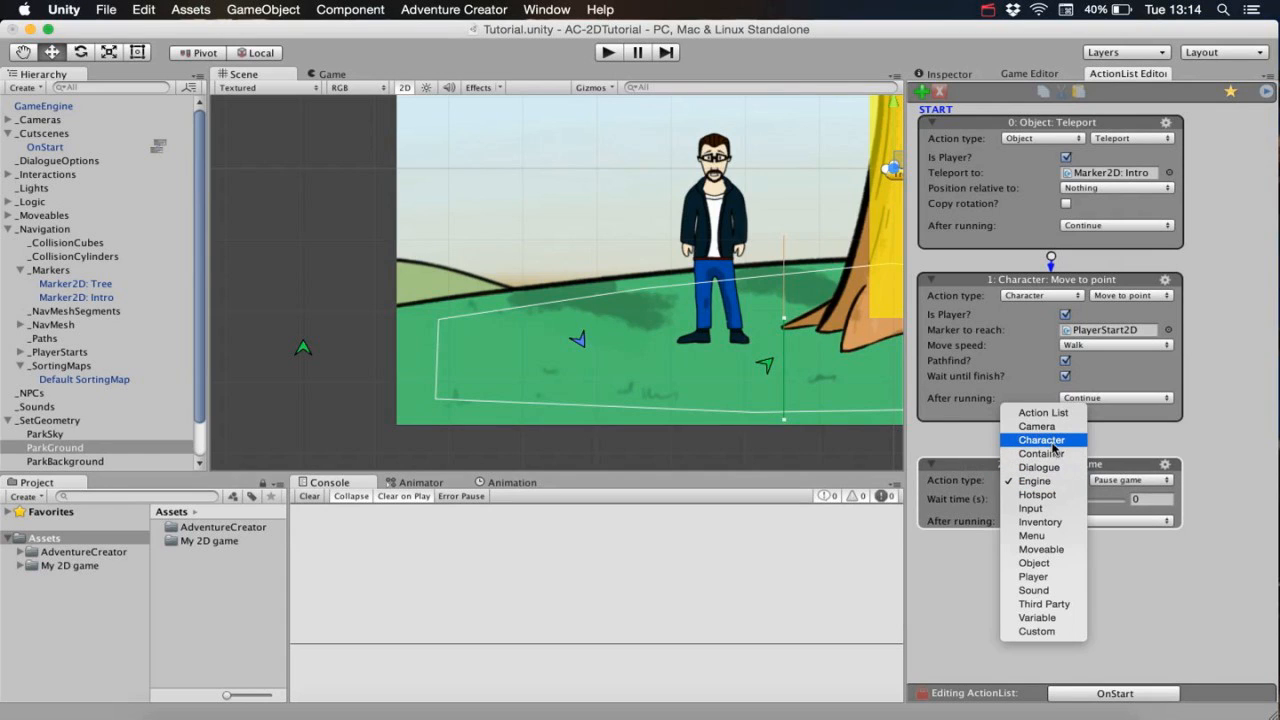
click(1041, 440)
click(1126, 481)
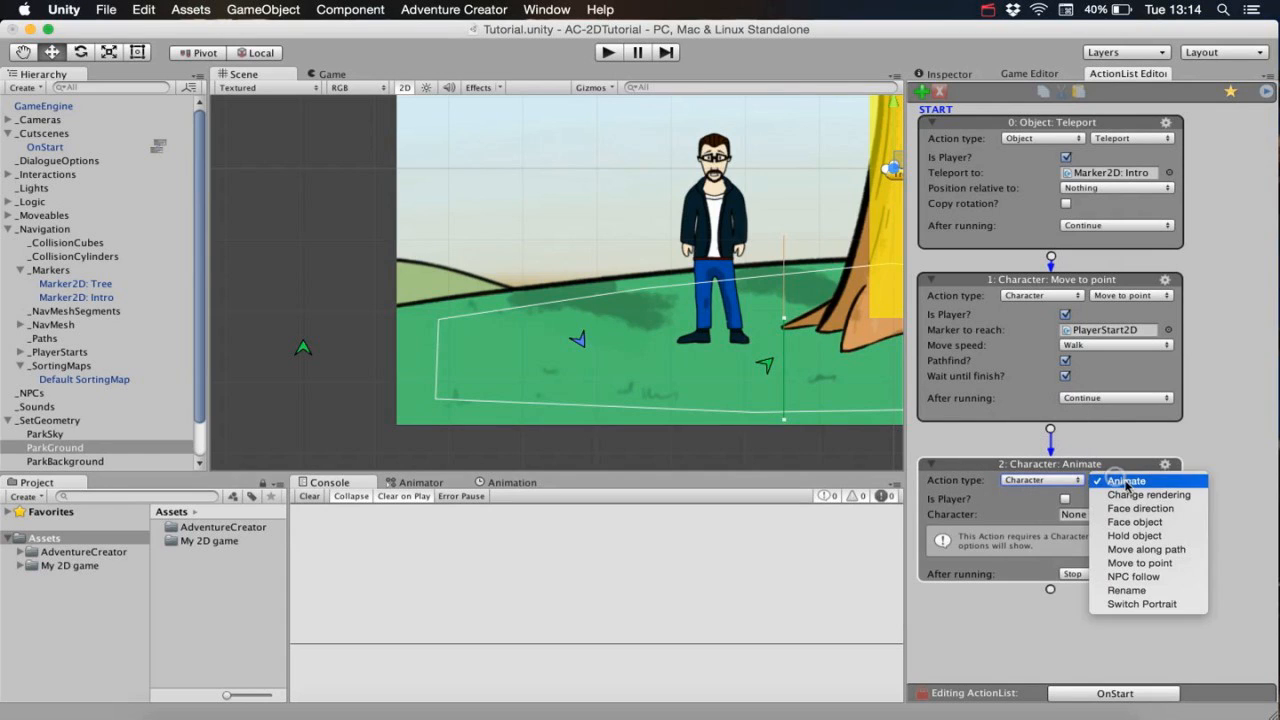
click(1178, 510)
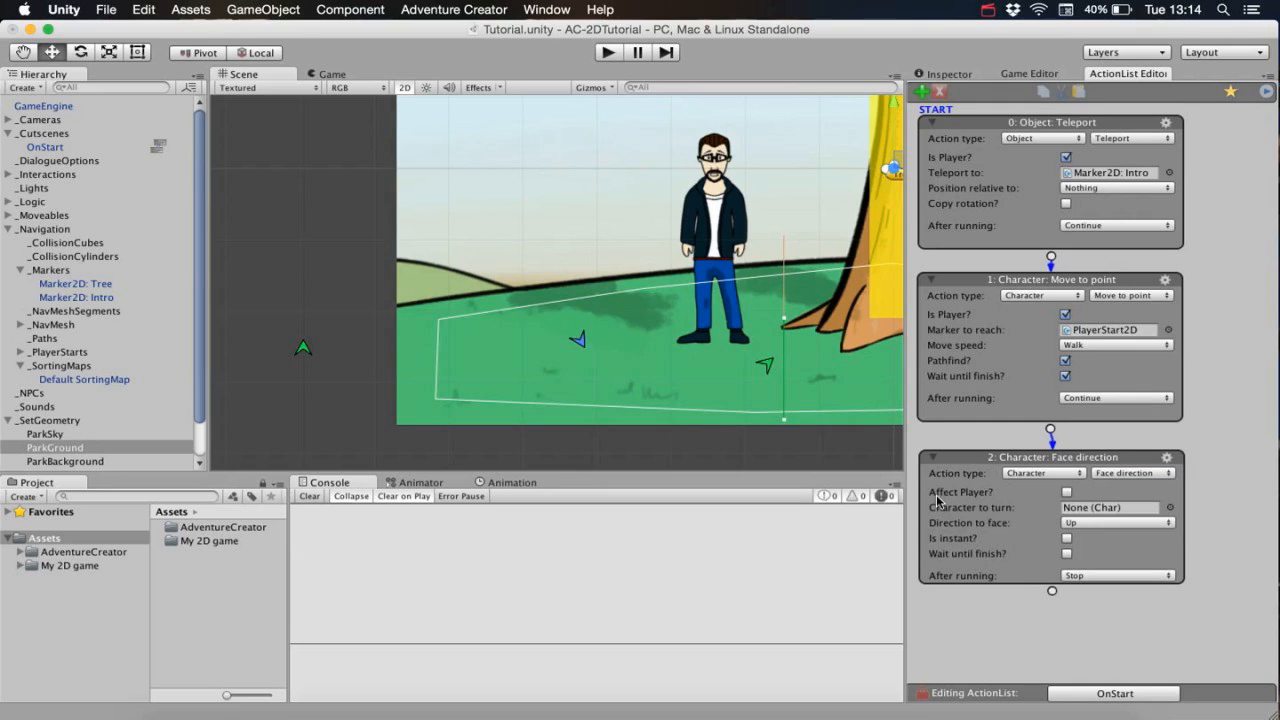
Make the Face direction action turn the player Down Right and wait until finished.
click(1067, 492)
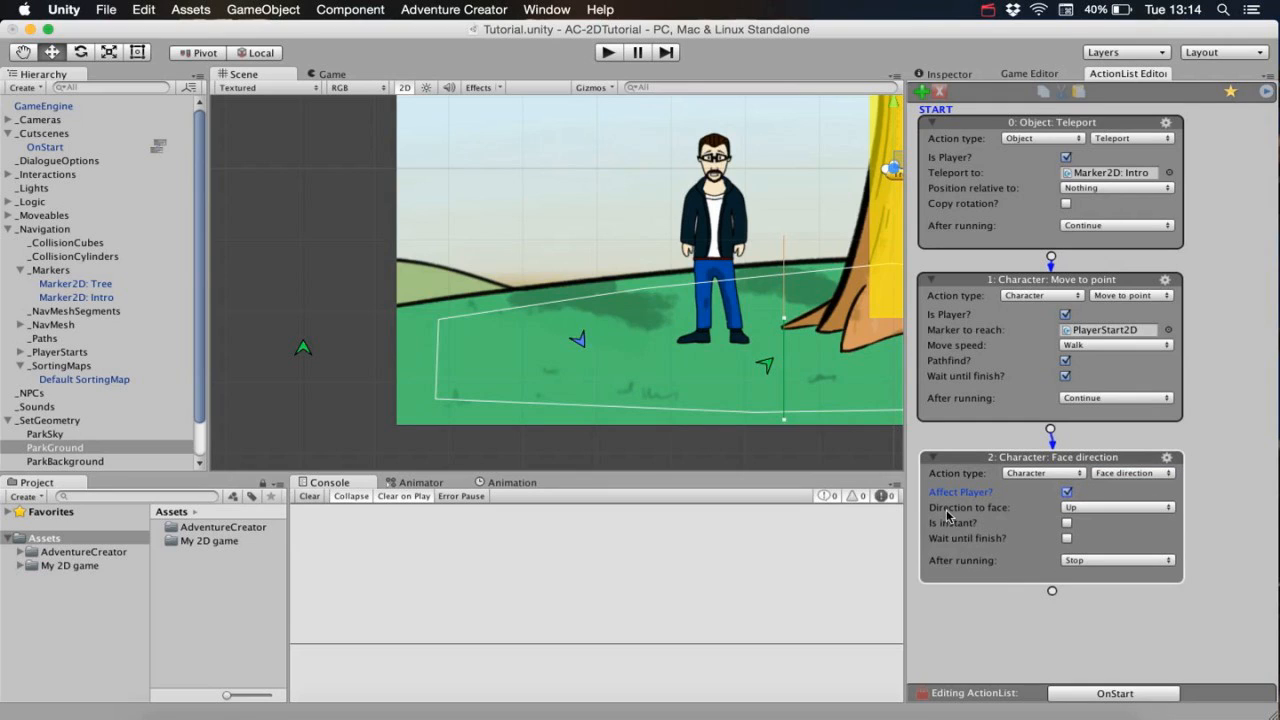
click(1086, 507)
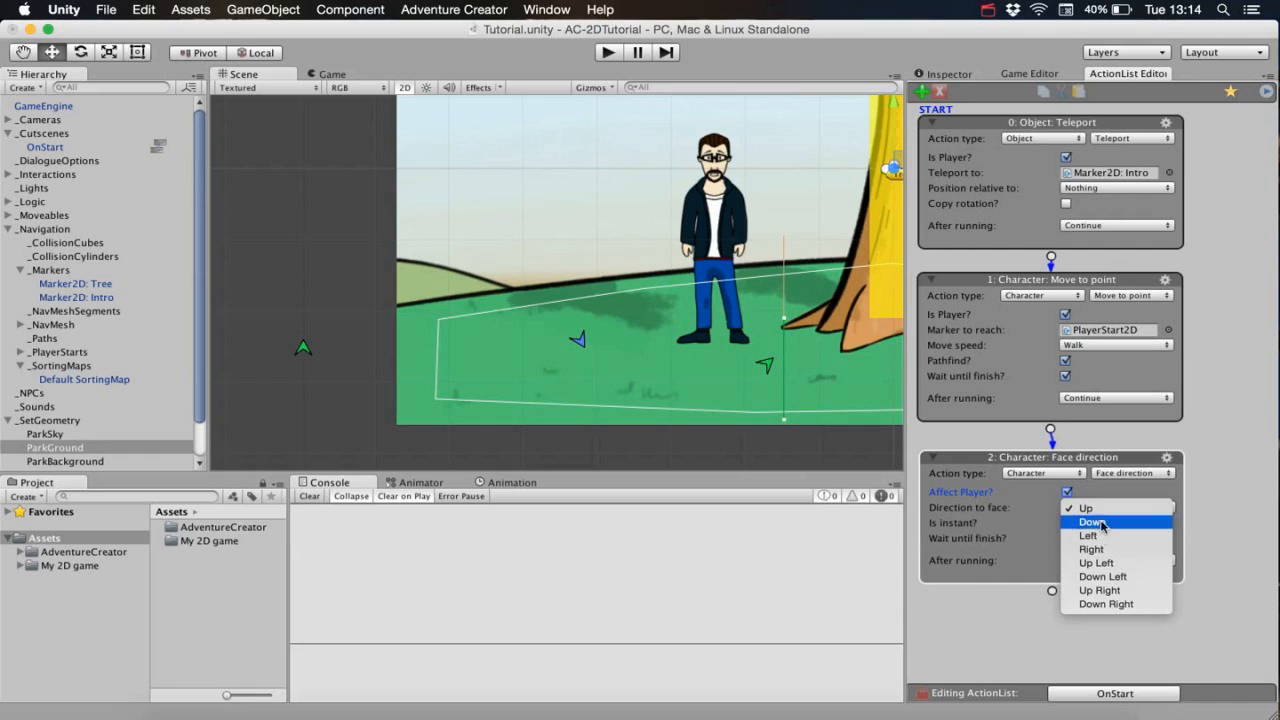
click(1095, 604)
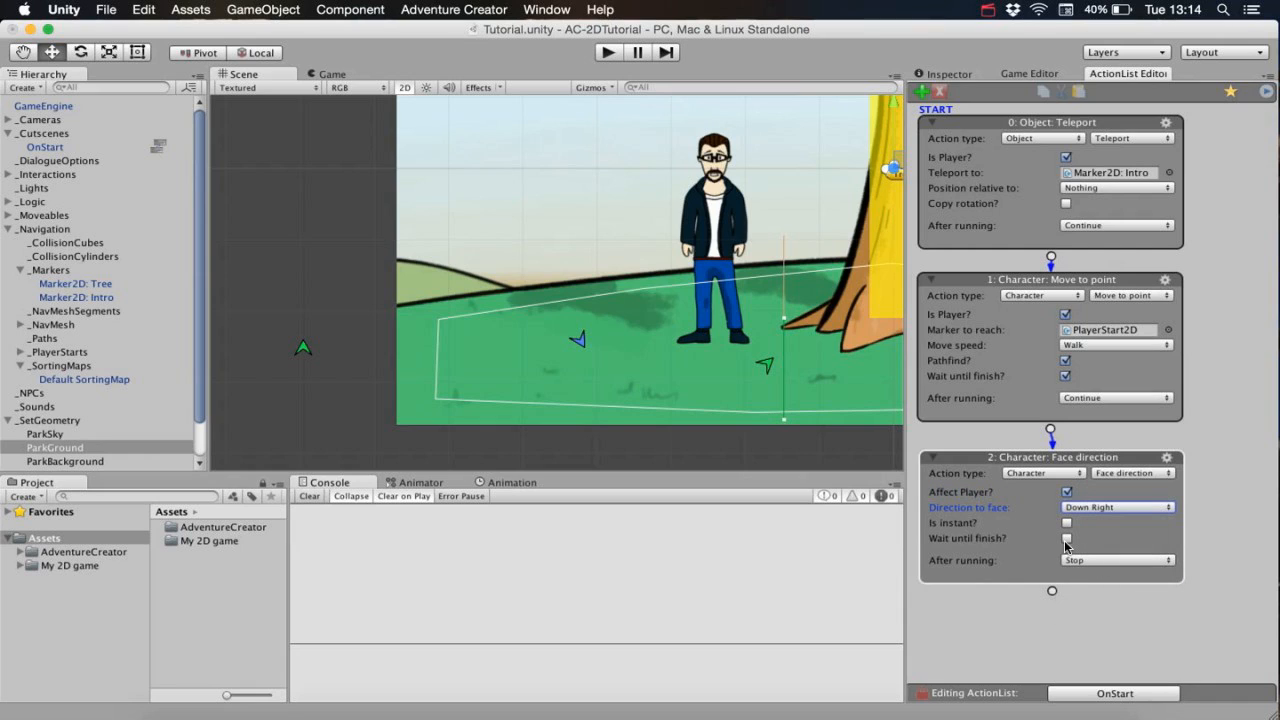
click(1067, 538)
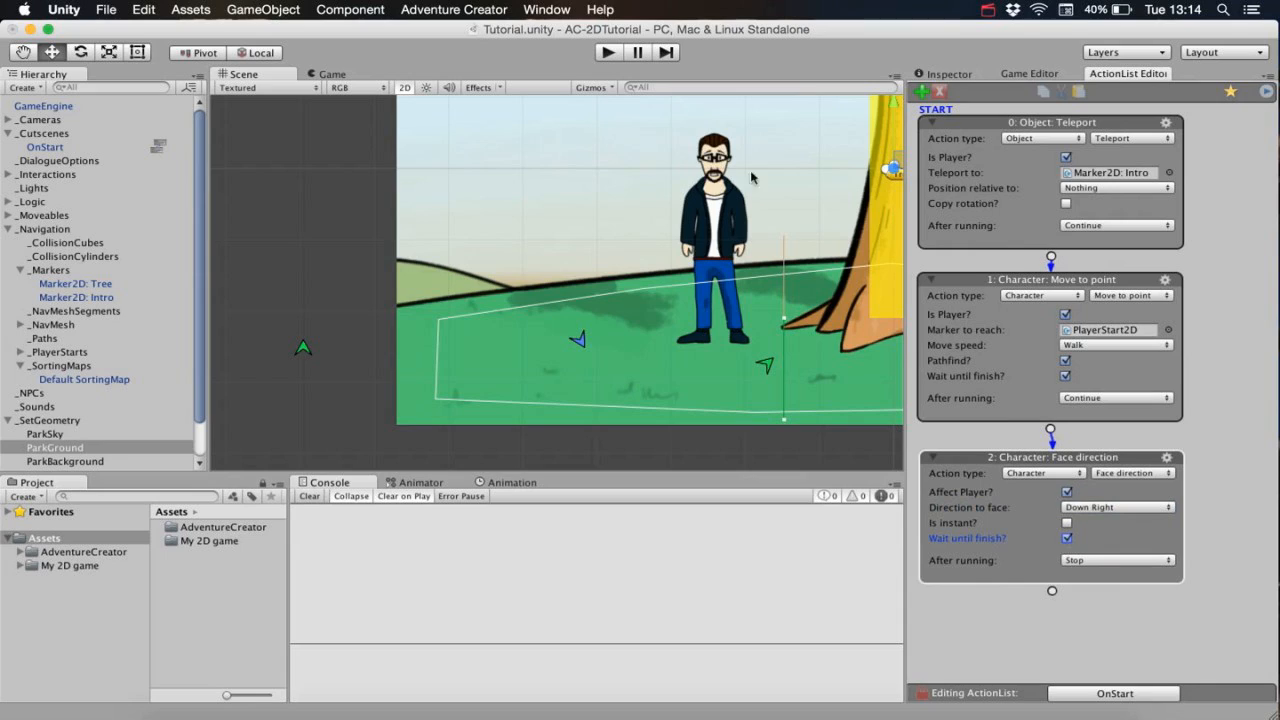
Play-test the opening cutscene, inspect MyPlayer while walking the character around the park, and stop the game.
click(607, 53)
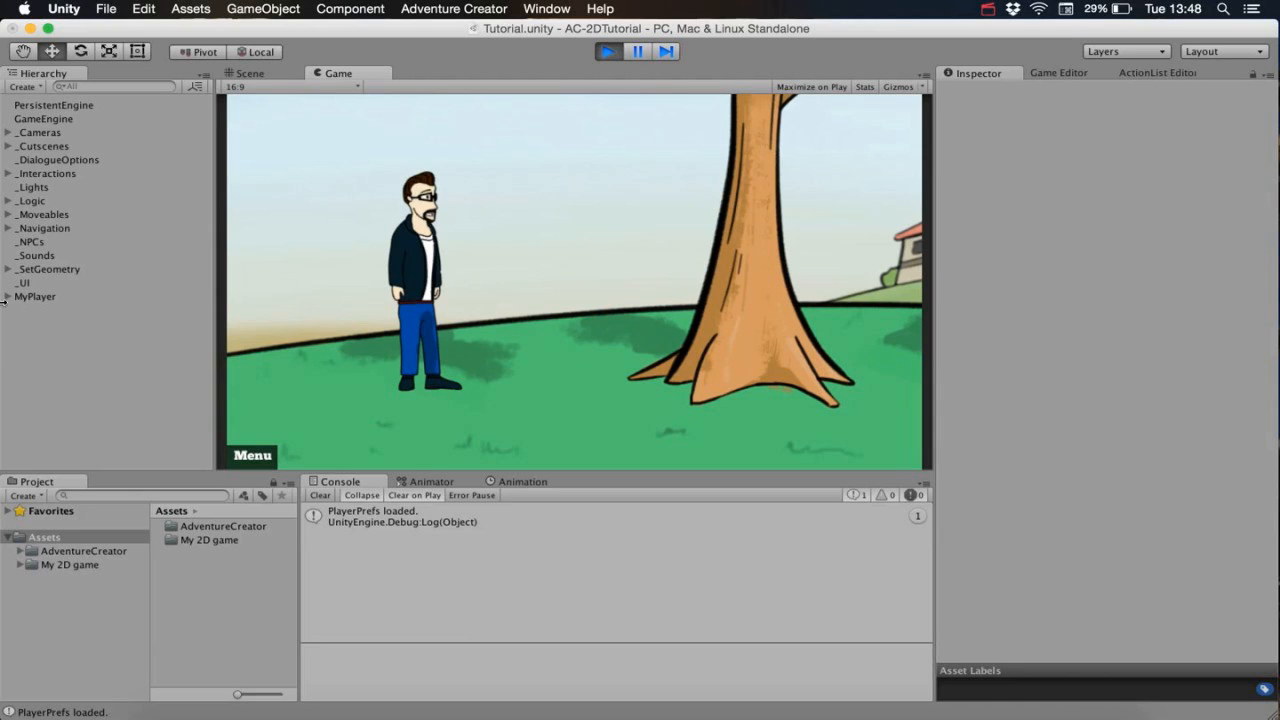
click(44, 297)
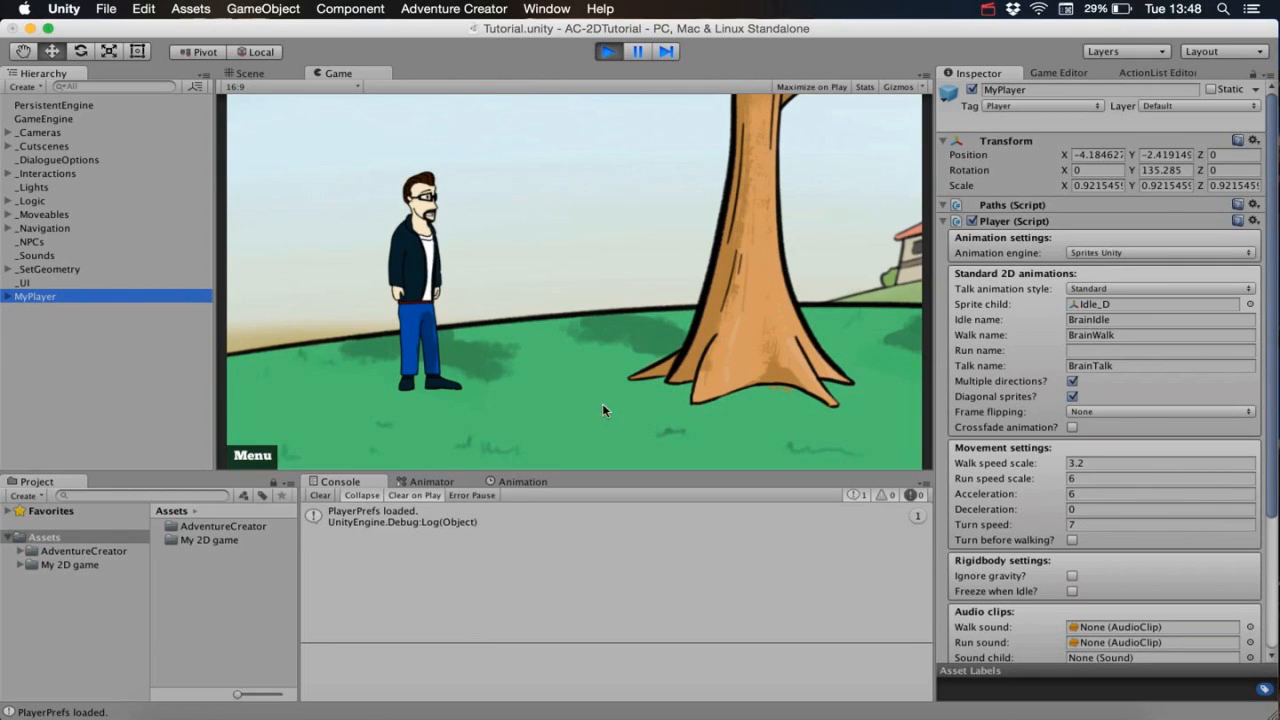
click(893, 434)
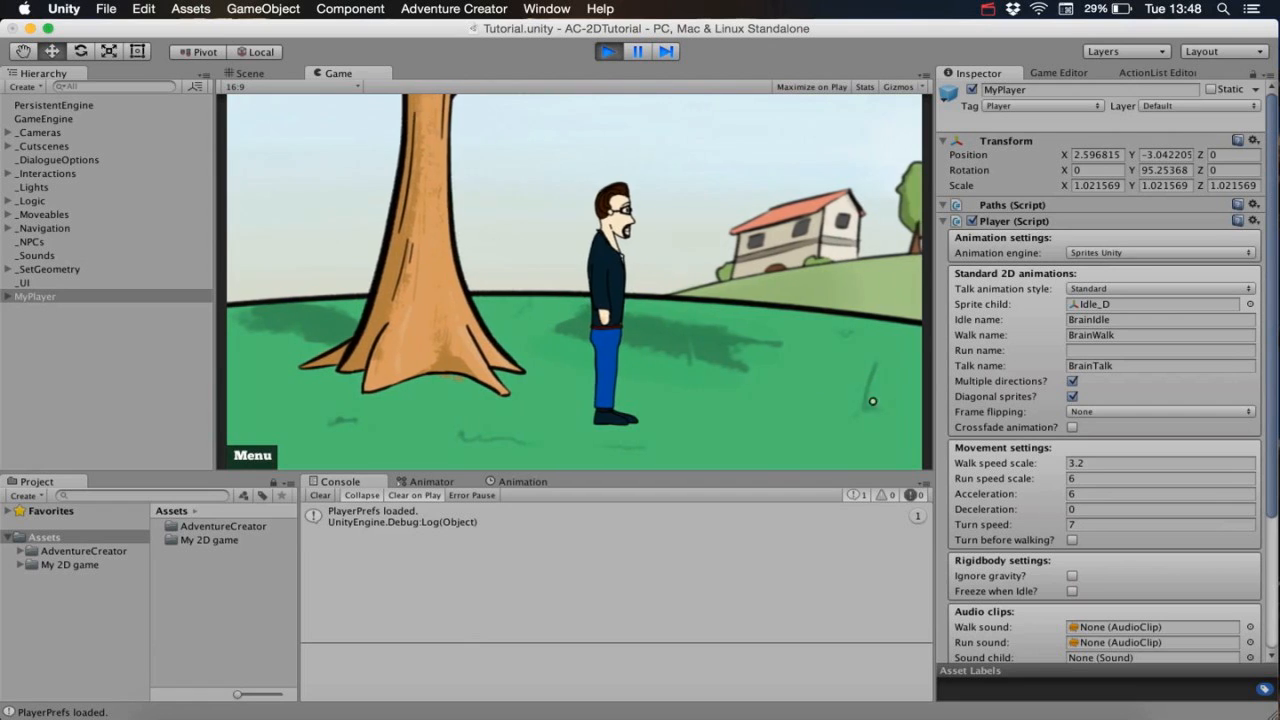
click(795, 417)
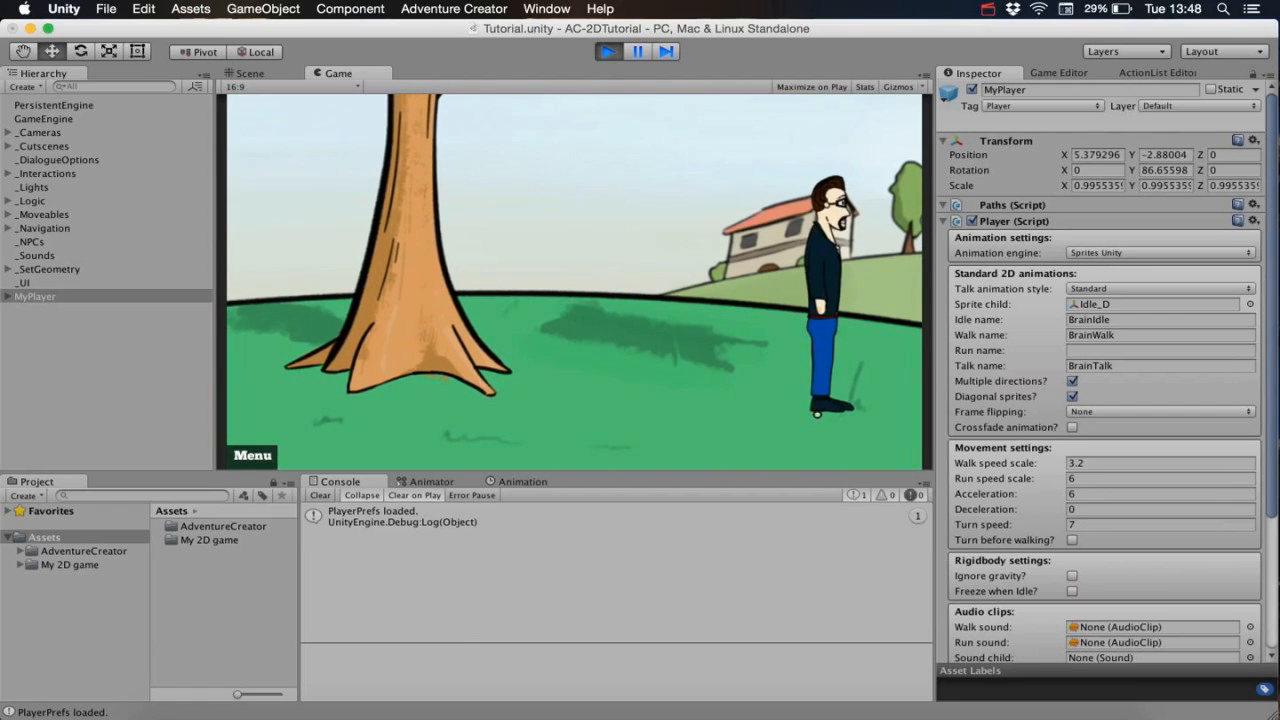
click(634, 431)
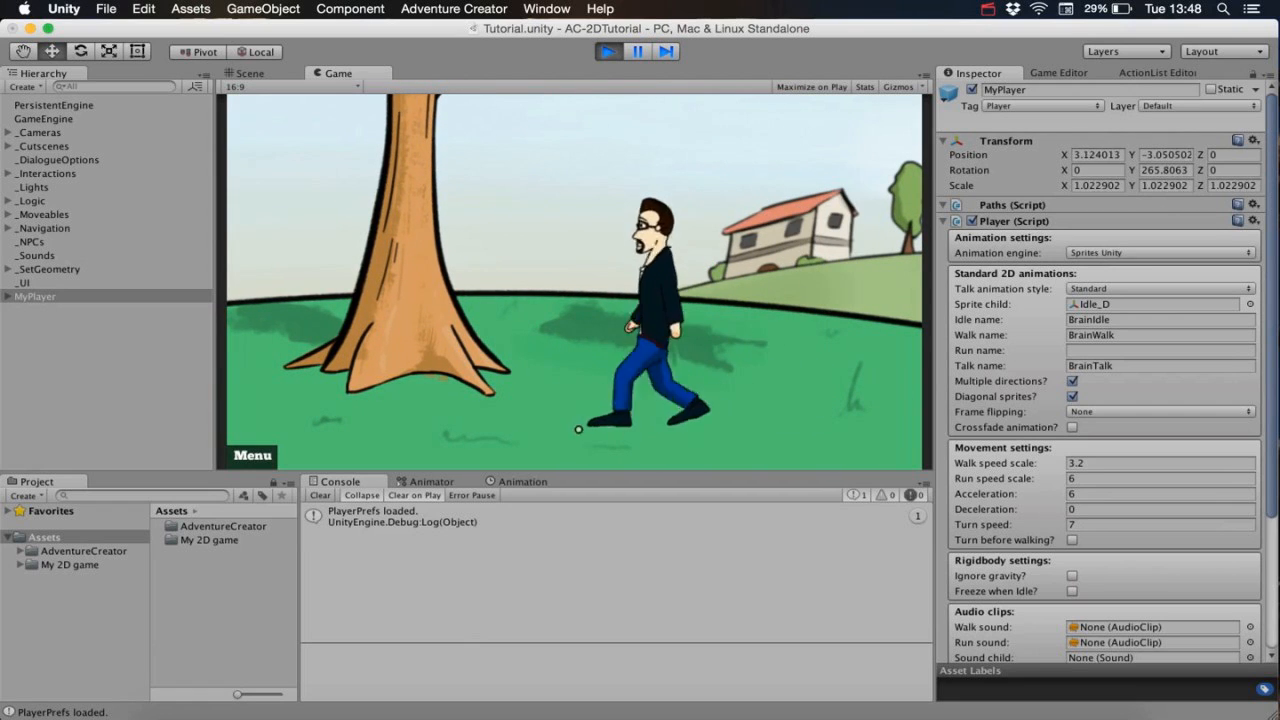
click(603, 51)
click(8, 132)
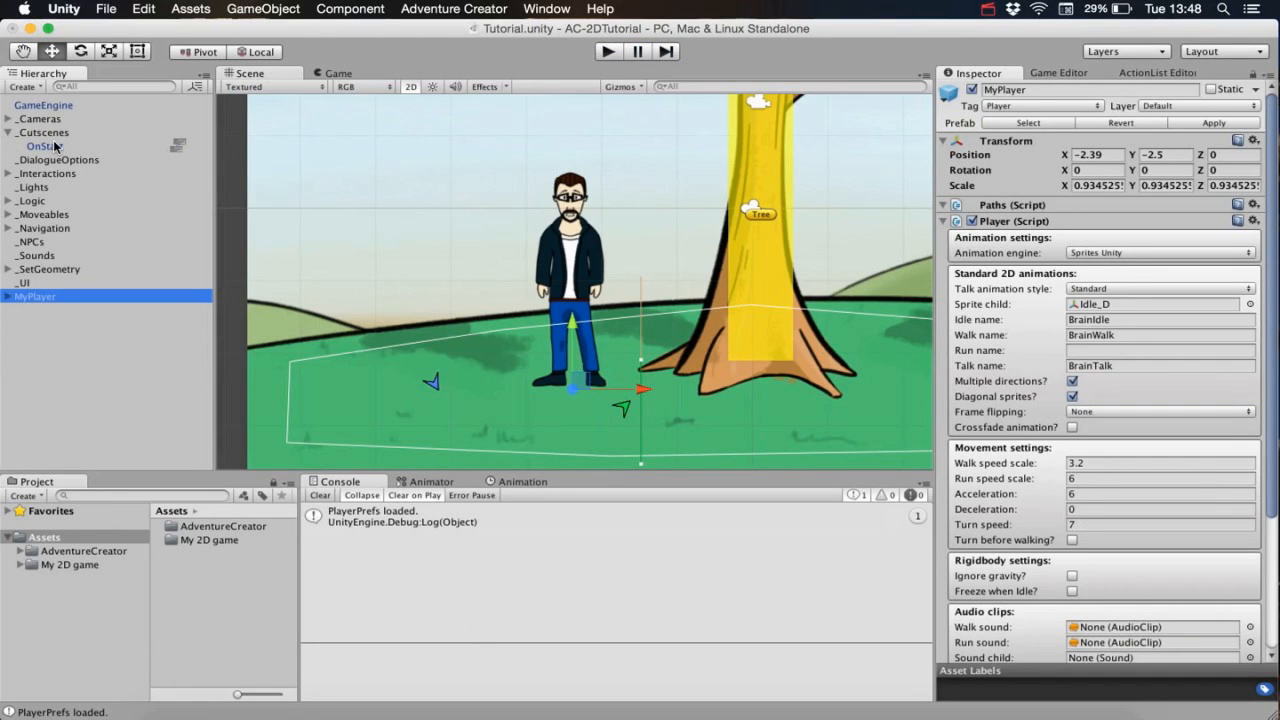
click(8, 132)
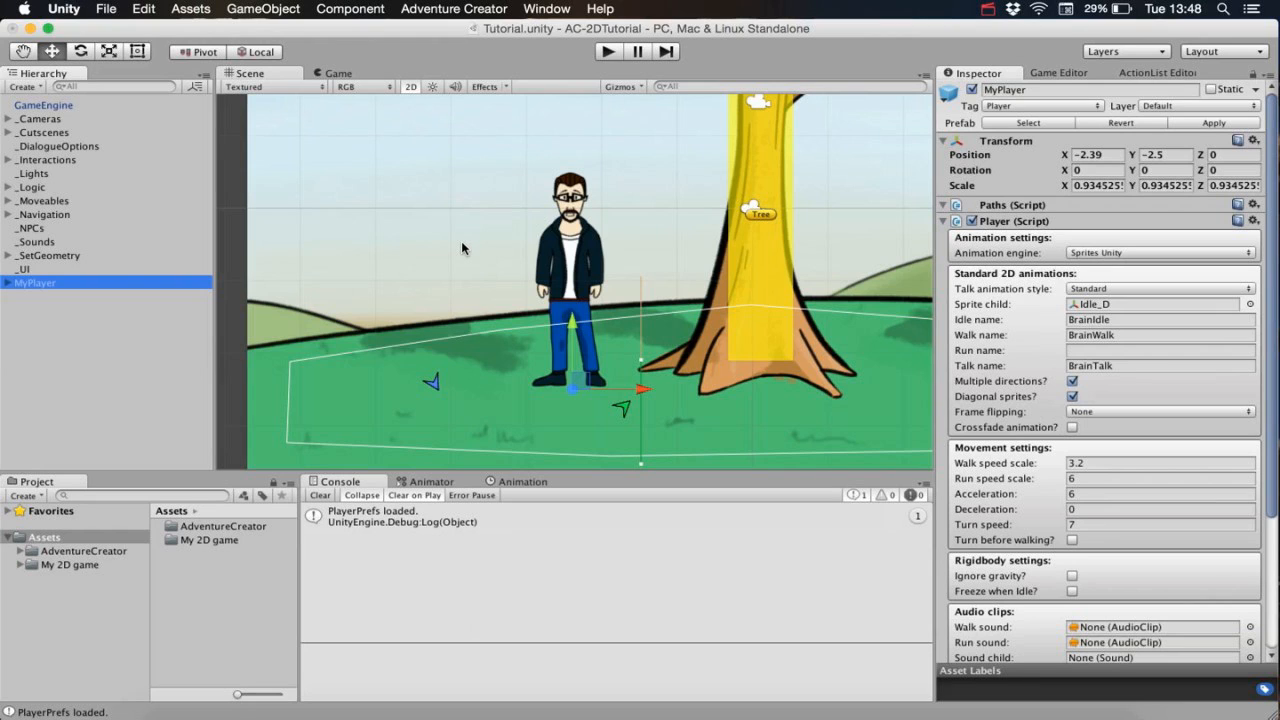
Create a new ActionList asset for the game-wide ActionList on start game setting.
click(1059, 73)
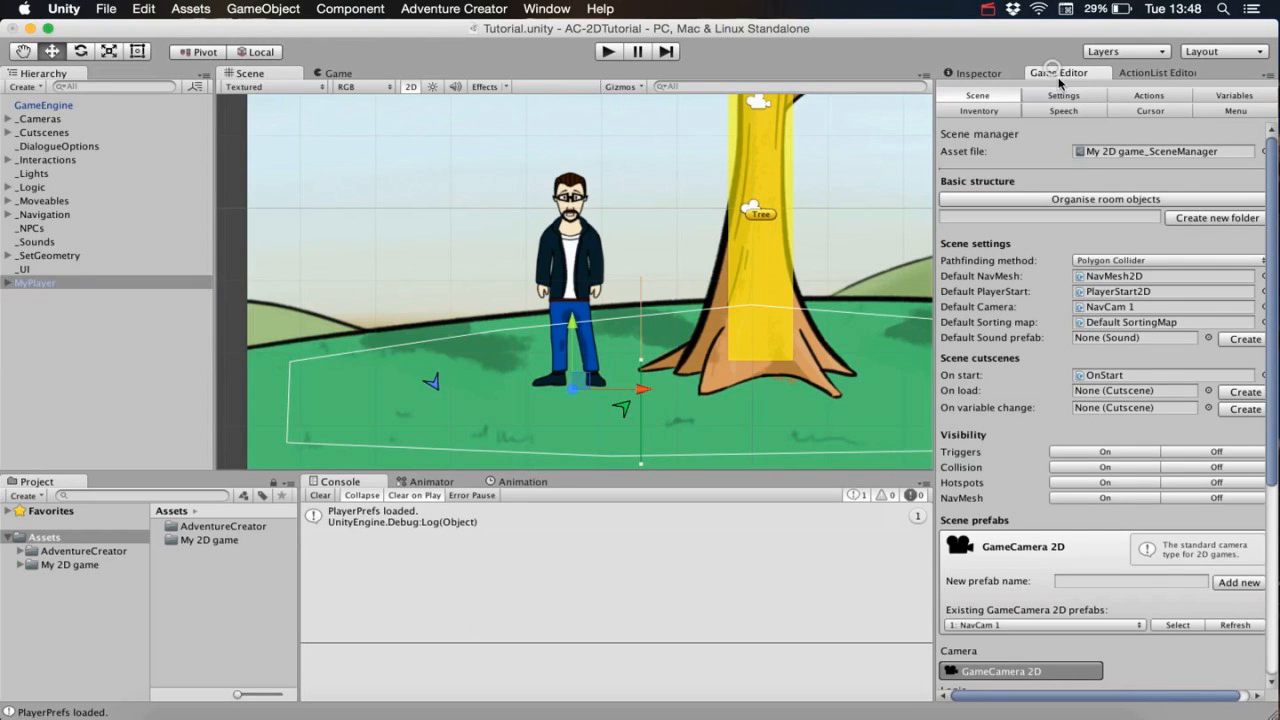
click(1092, 97)
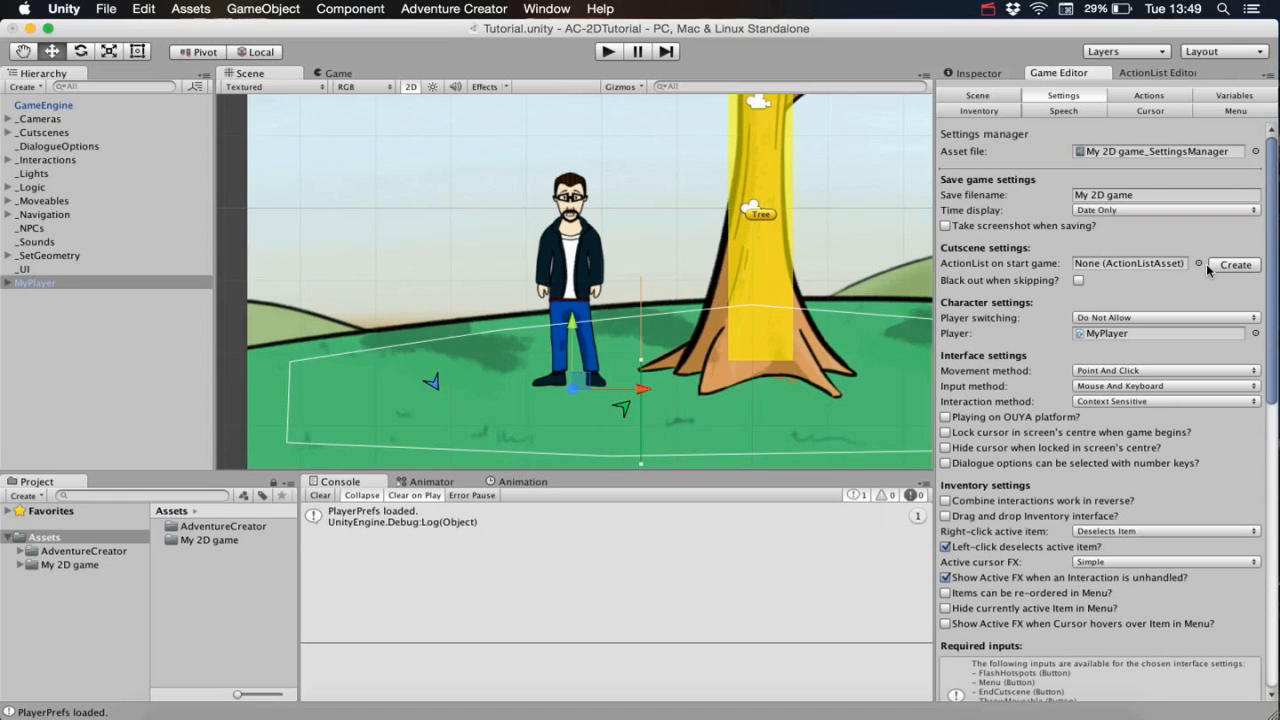
click(1235, 265)
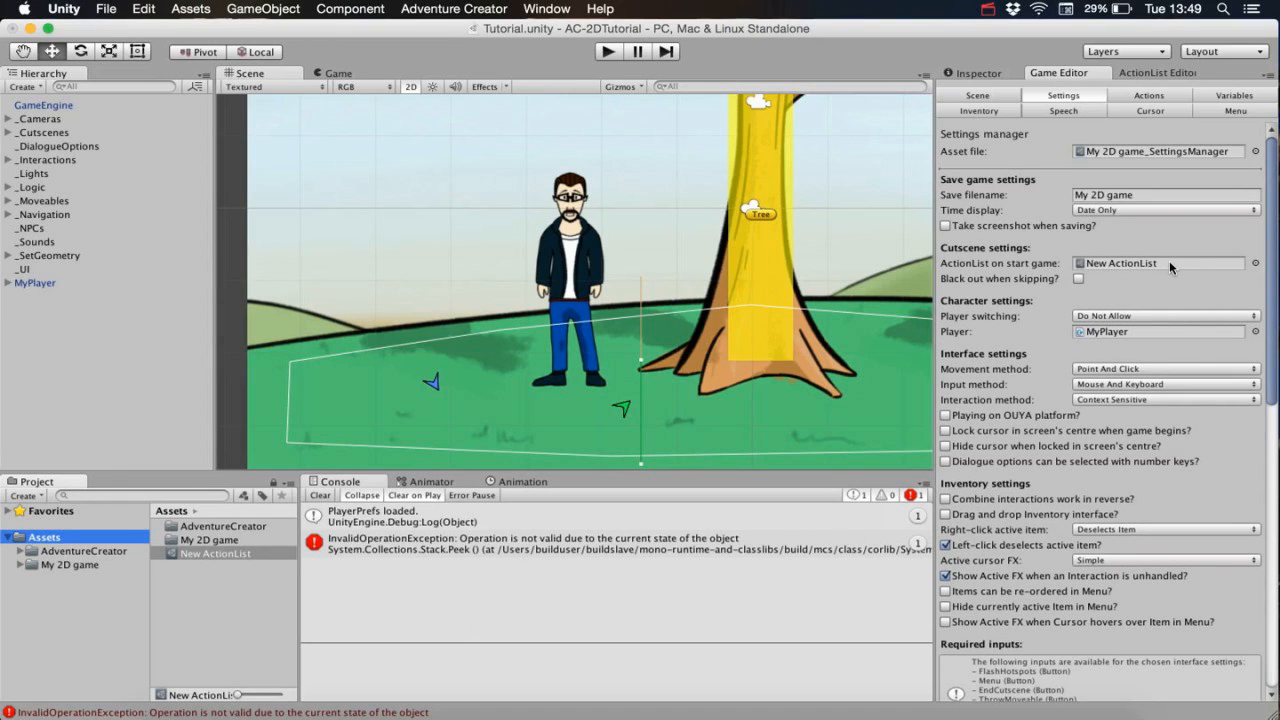
Locate the newly created ActionList asset in the project and rename it OnStartGame.
click(1166, 263)
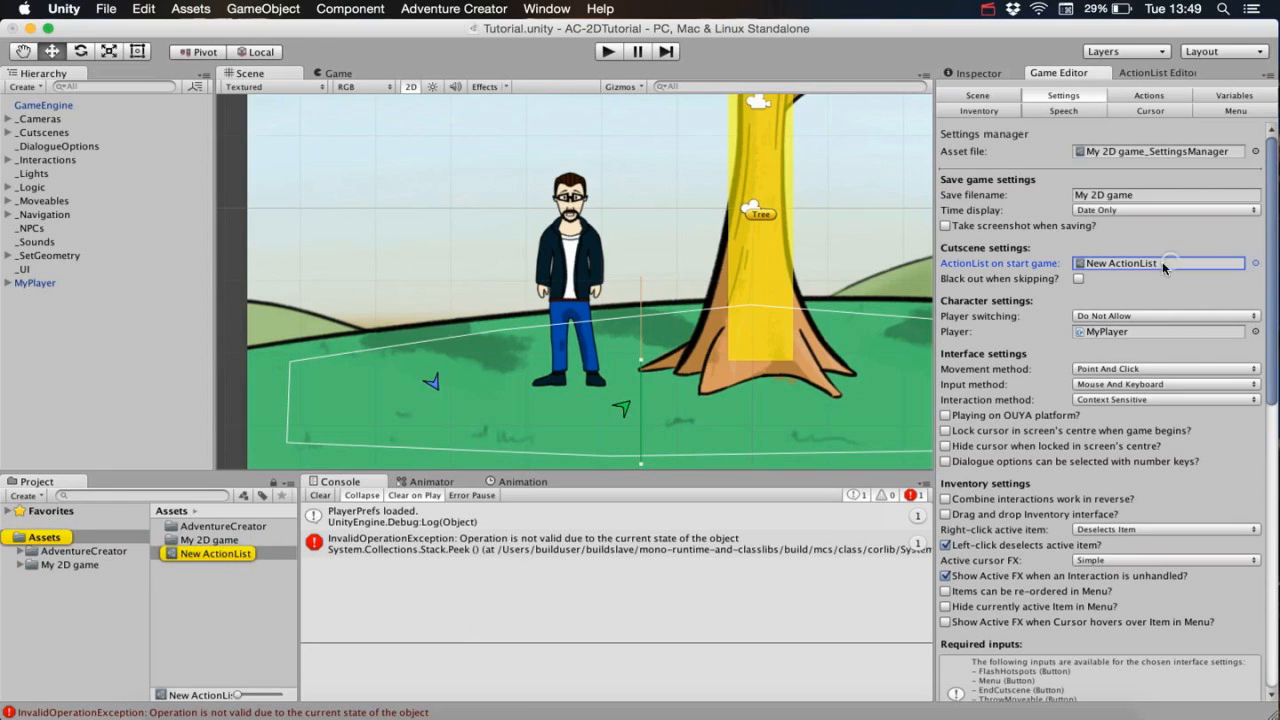
click(225, 553)
text(OnStartGam)
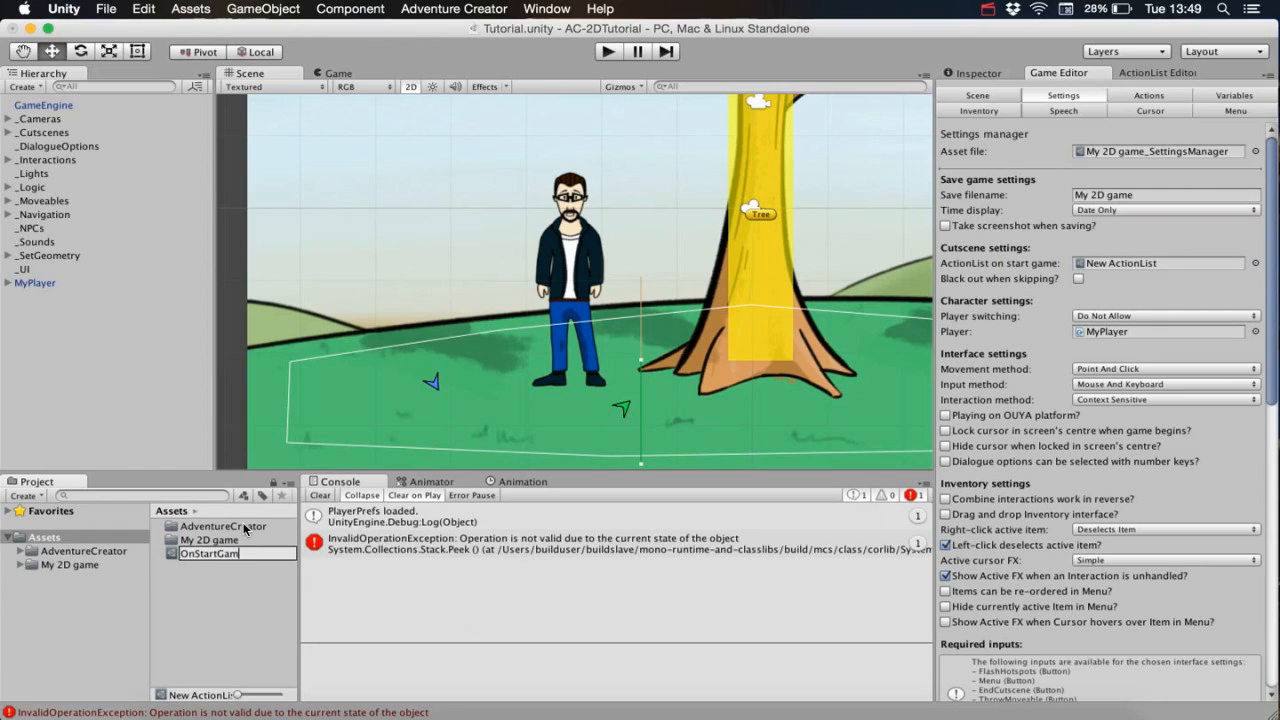
text(e)
key(Return)
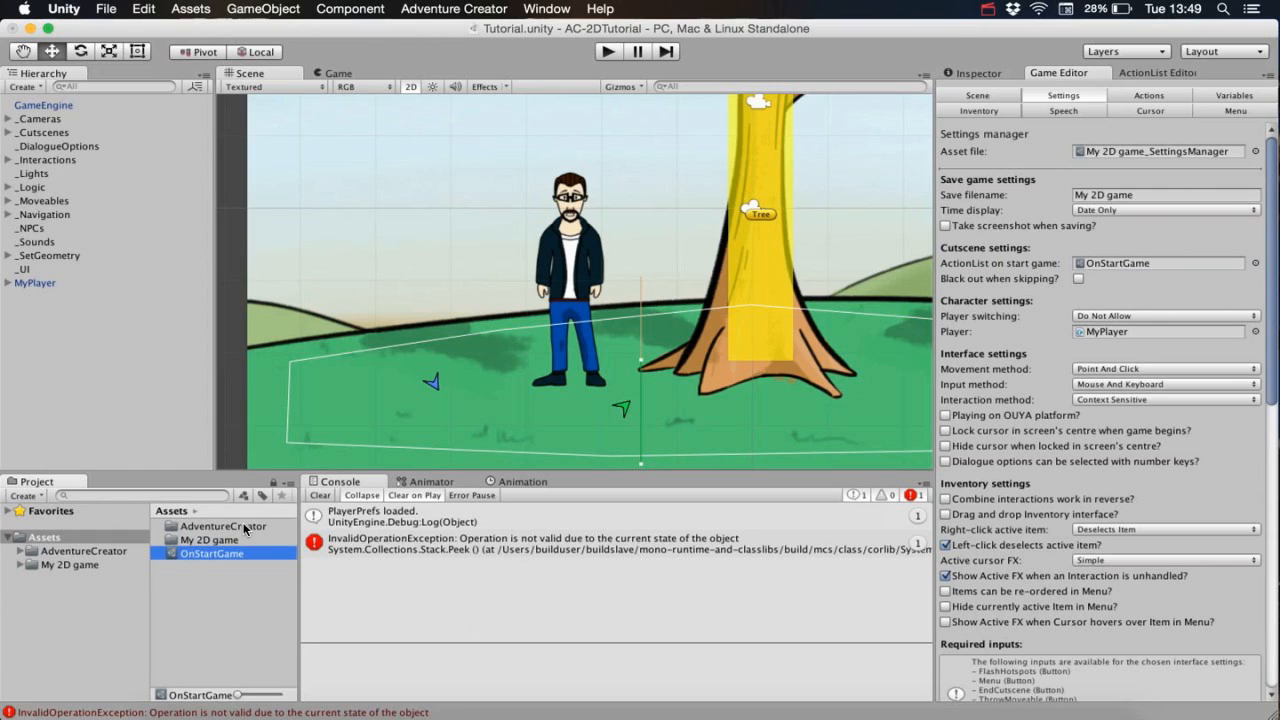
Create a new folder named ActionLists inside the My 2D game folder.
click(70, 563)
right_click(208, 607)
mouse_move(260, 467)
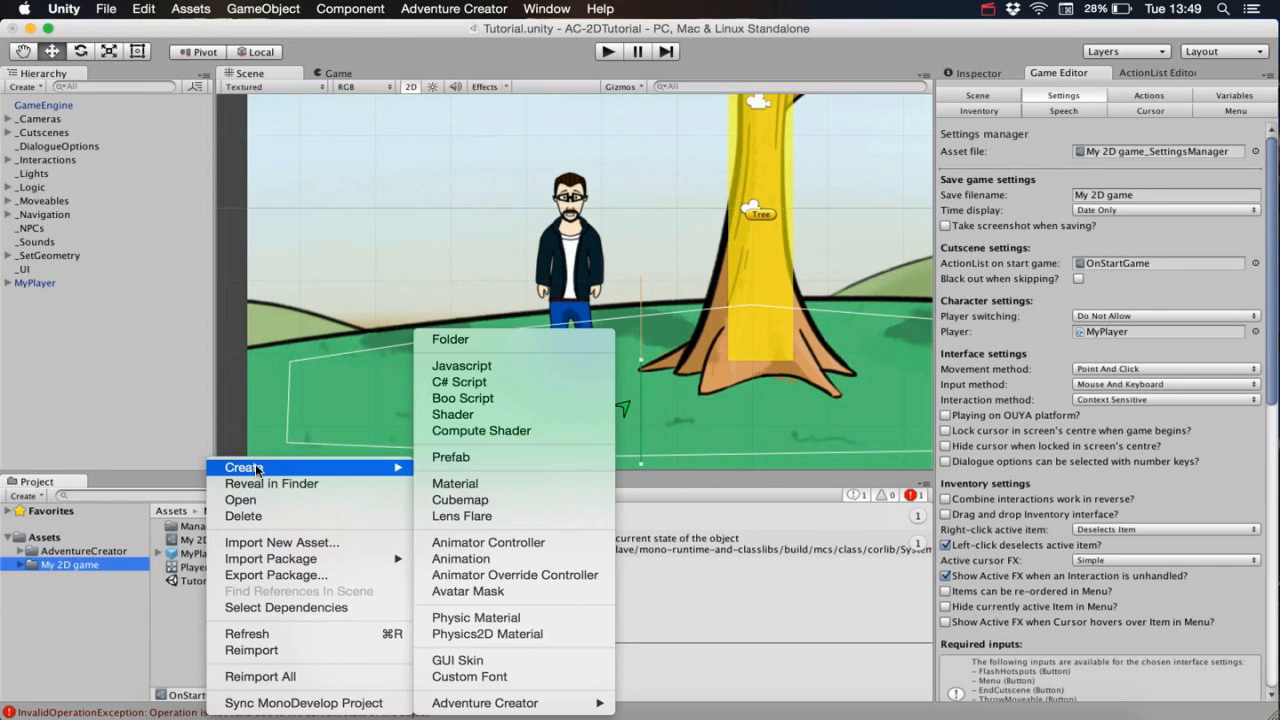
click(500, 339)
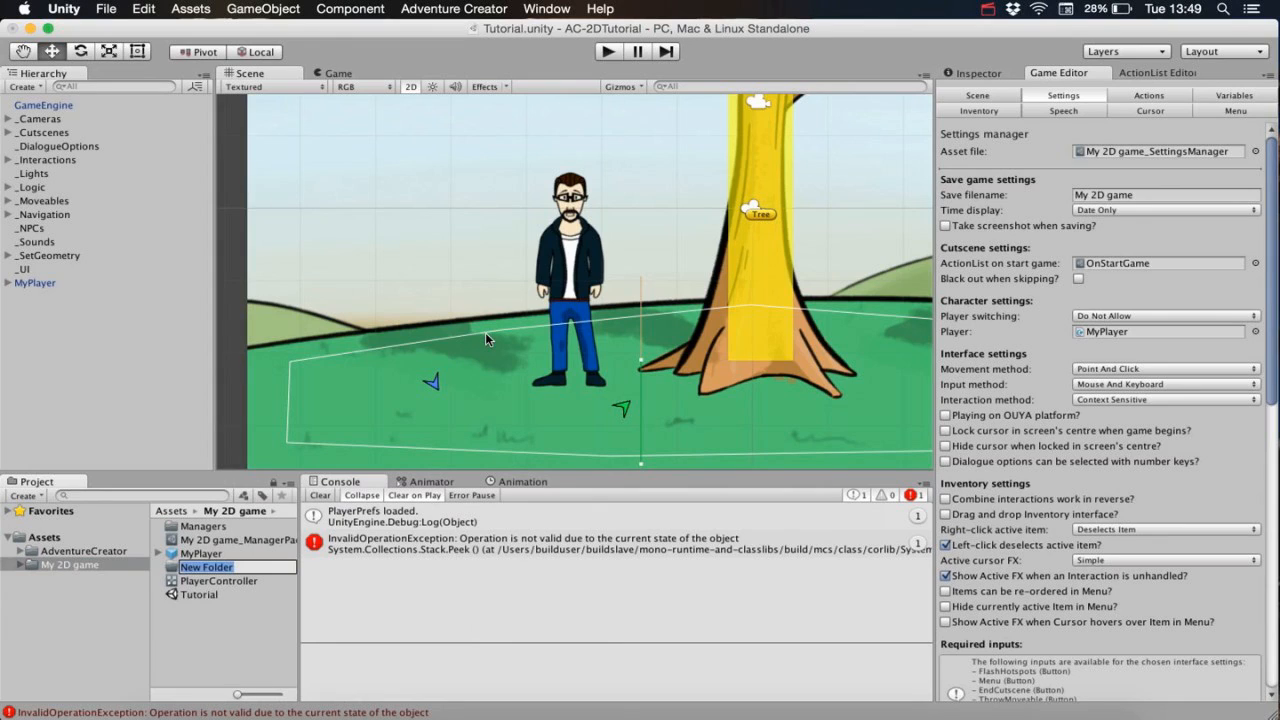
text(ActionLists)
key(Return)
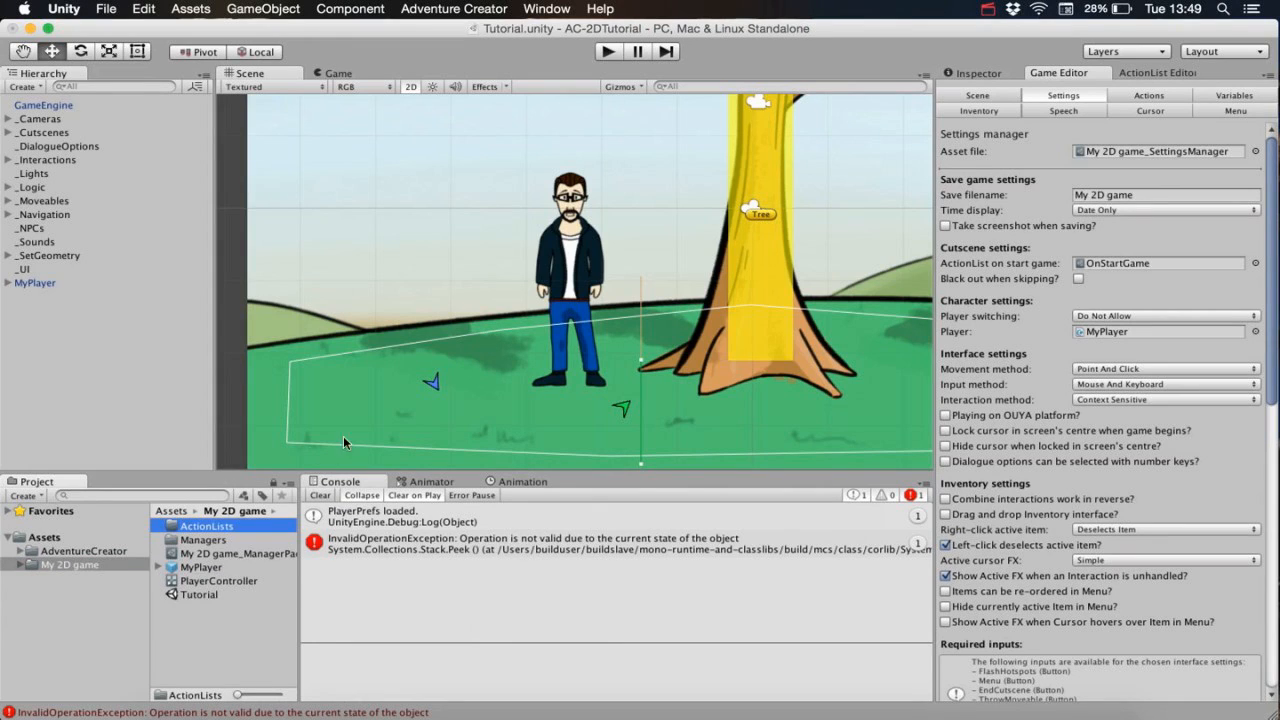
Move the OnStartGame asset into the ActionLists folder and show that folder's contents.
click(58, 538)
drag(205, 557, 79, 582)
click(79, 580)
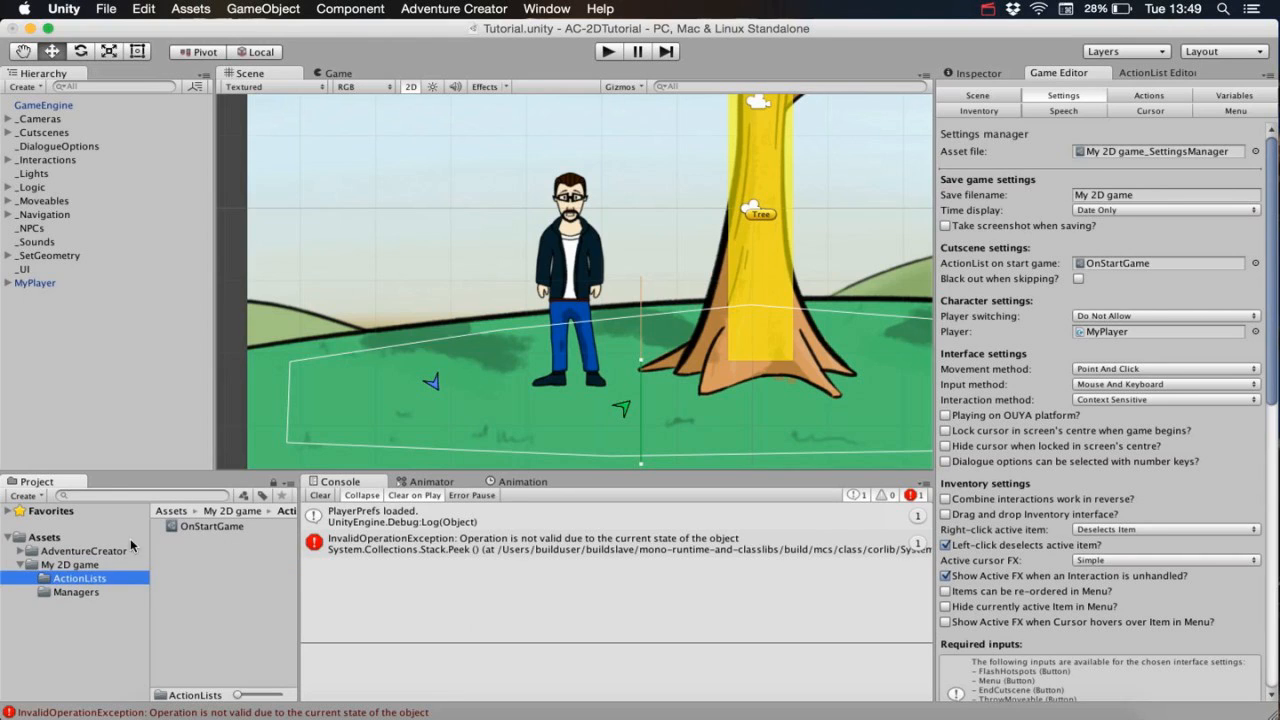
Open the OnStartGame asset in the ActionList Editor and clear the console messages.
click(218, 525)
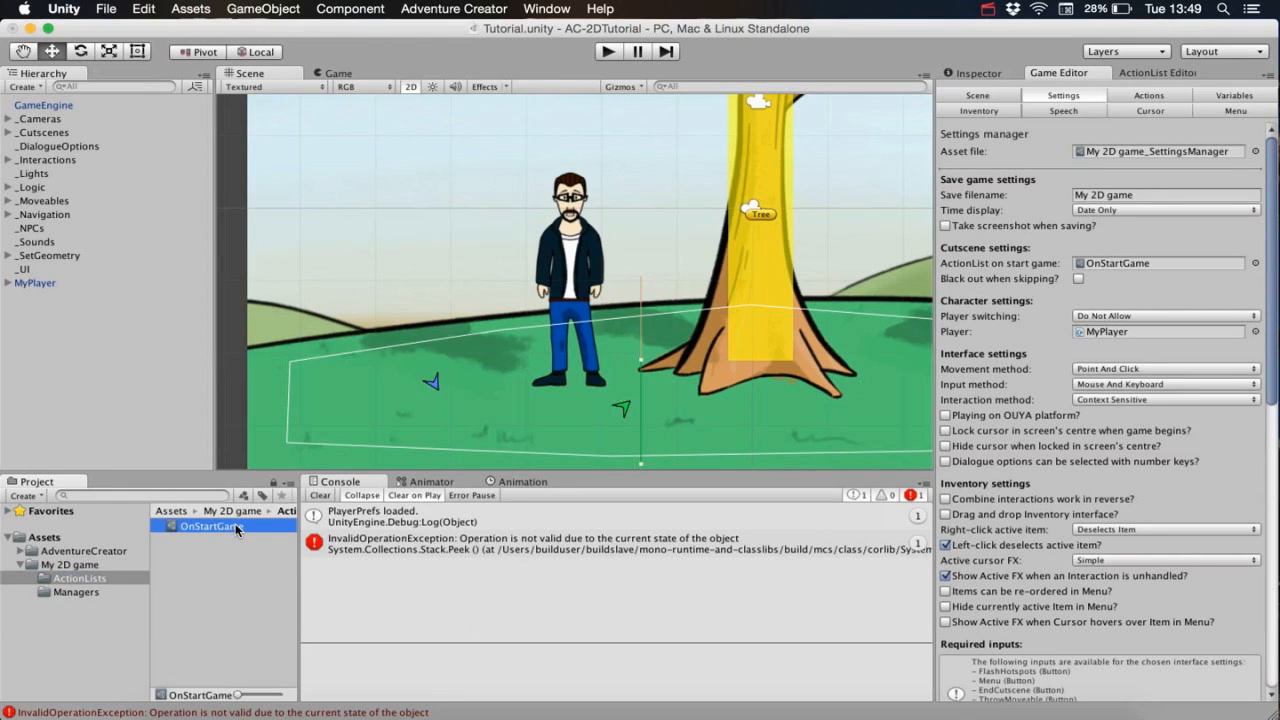
click(969, 73)
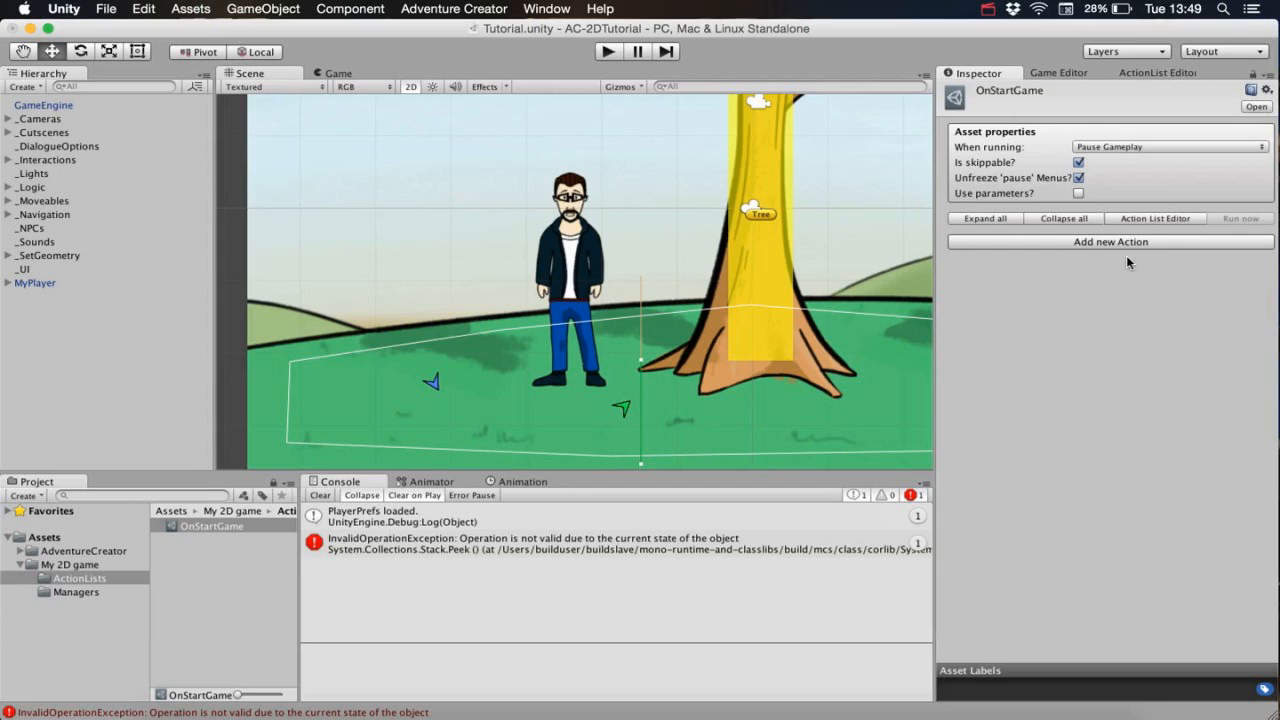
click(1191, 218)
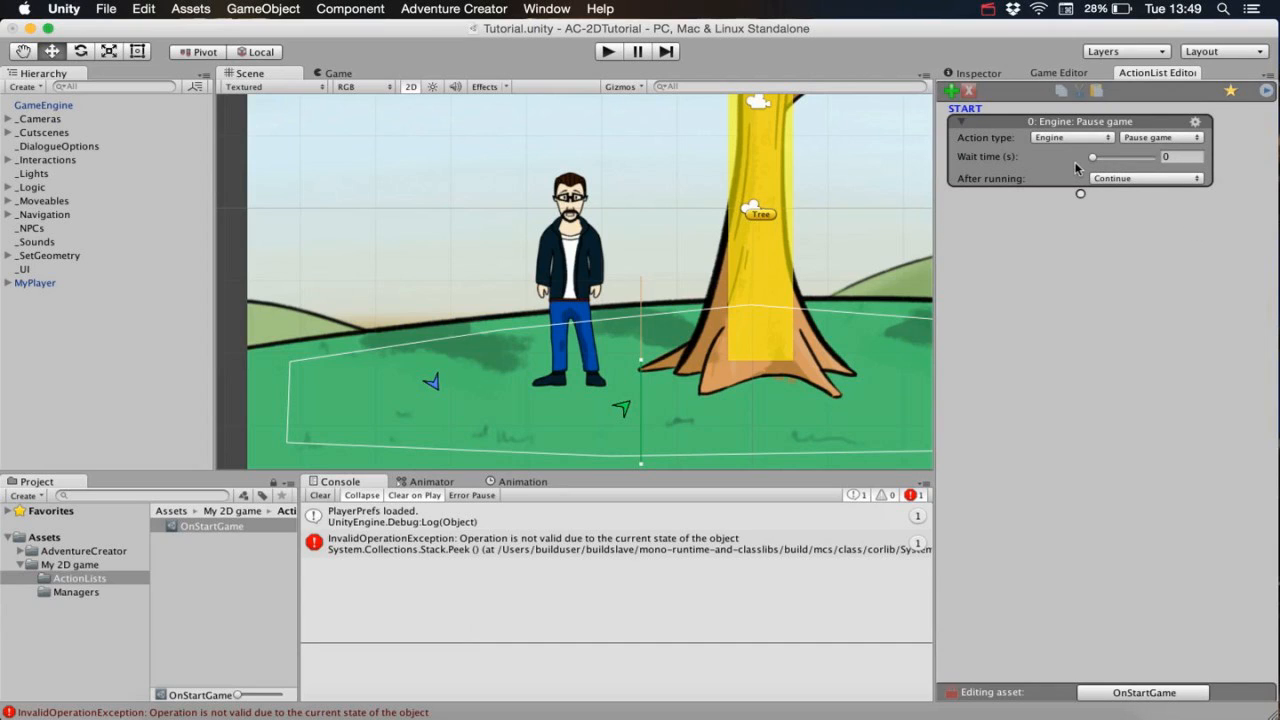
click(525, 546)
click(320, 495)
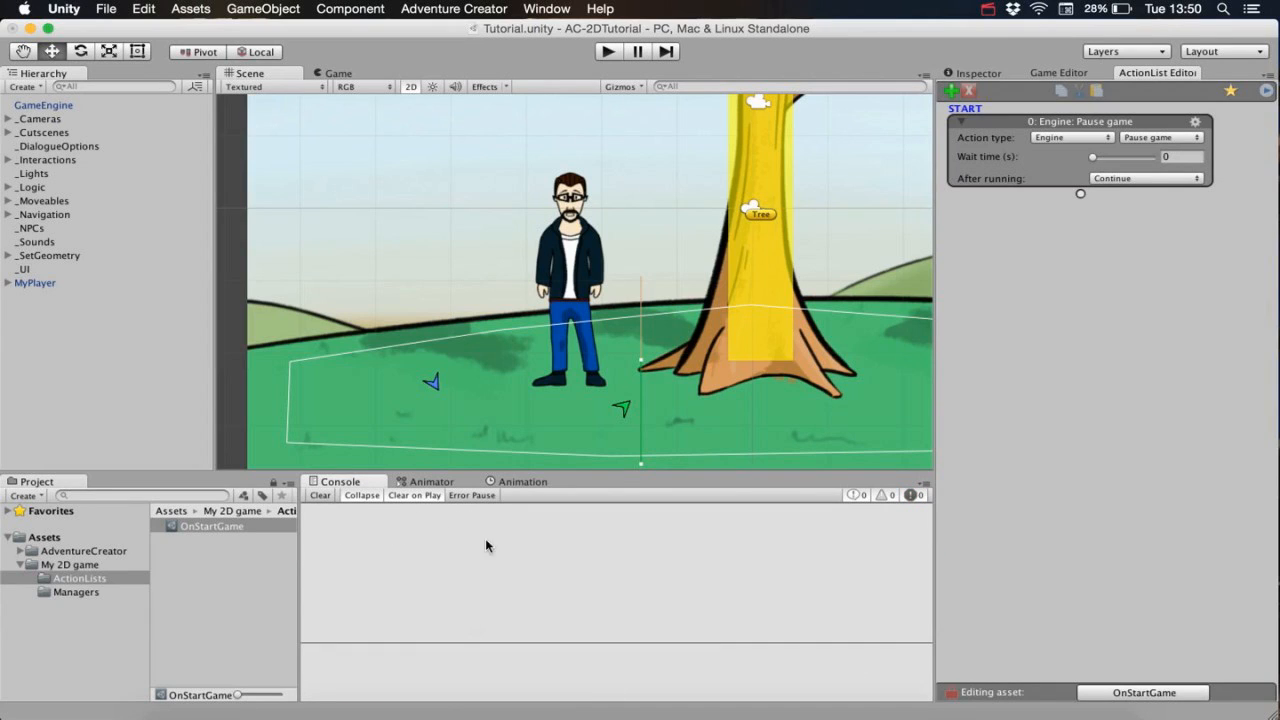
Change OnStartGame's first action to Player: Constrain with Walk / run set to Always Walk.
click(1065, 134)
click(1066, 237)
click(1162, 137)
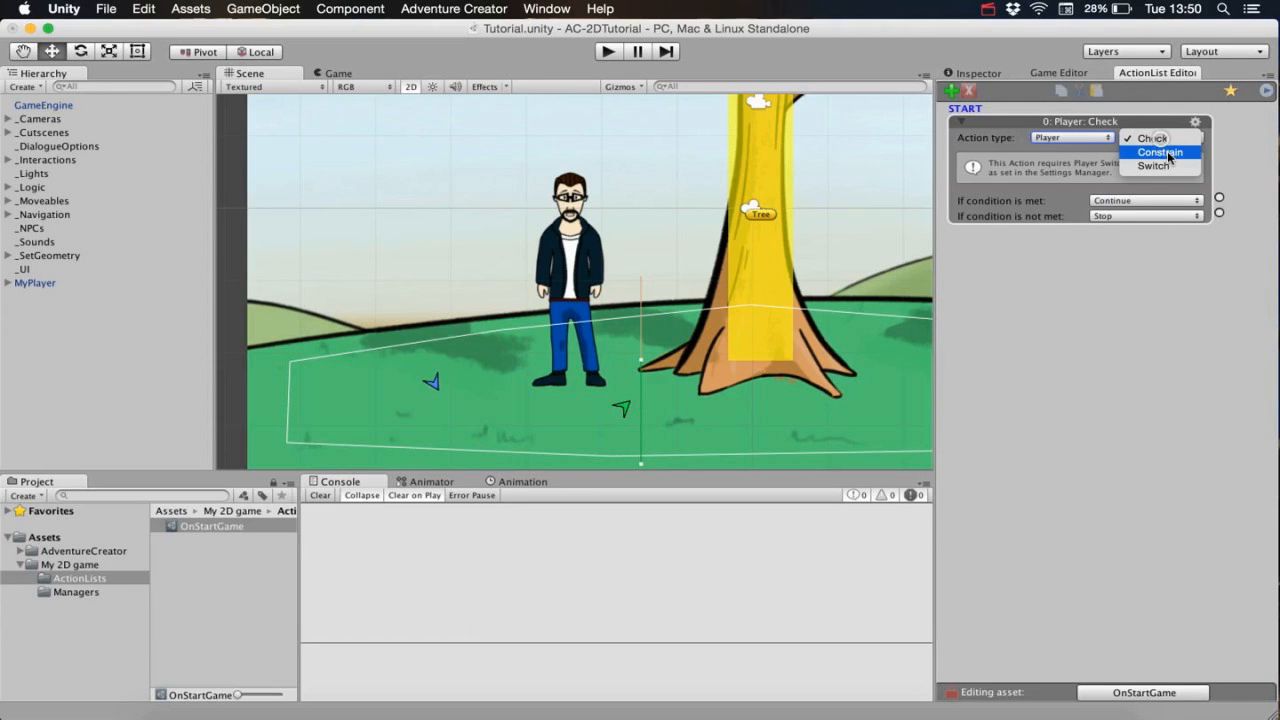
click(1166, 150)
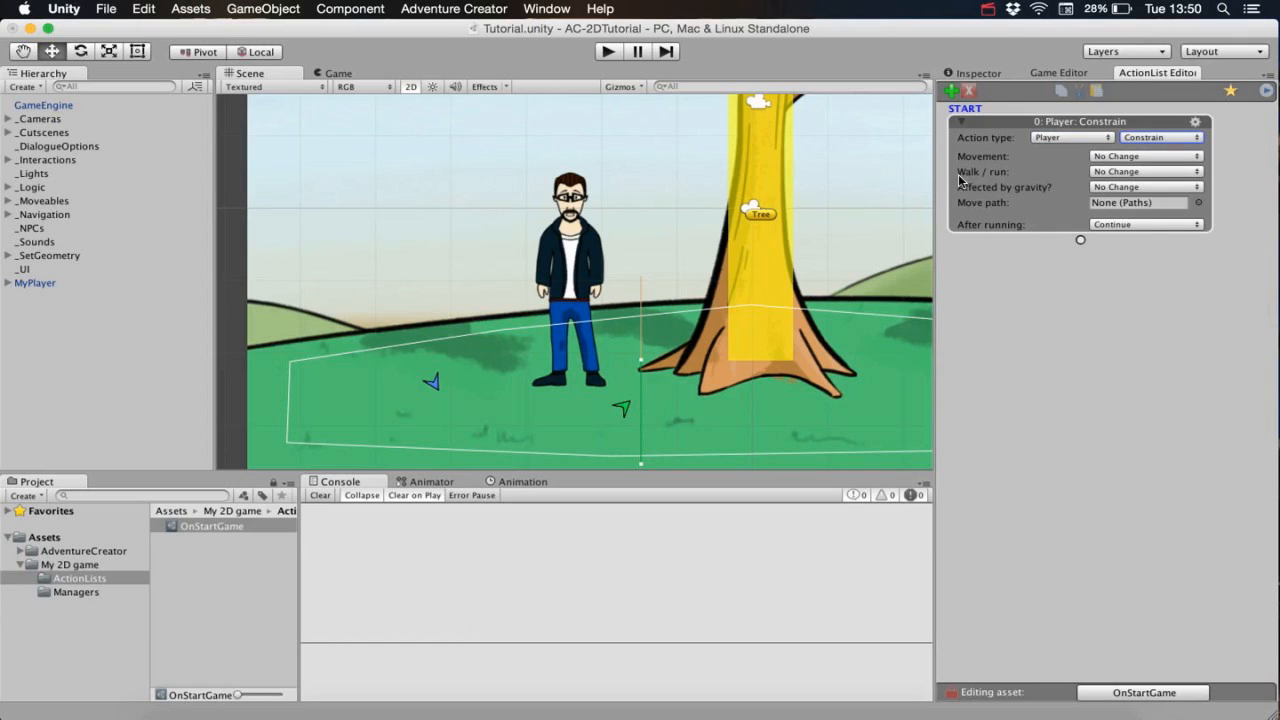
click(1132, 172)
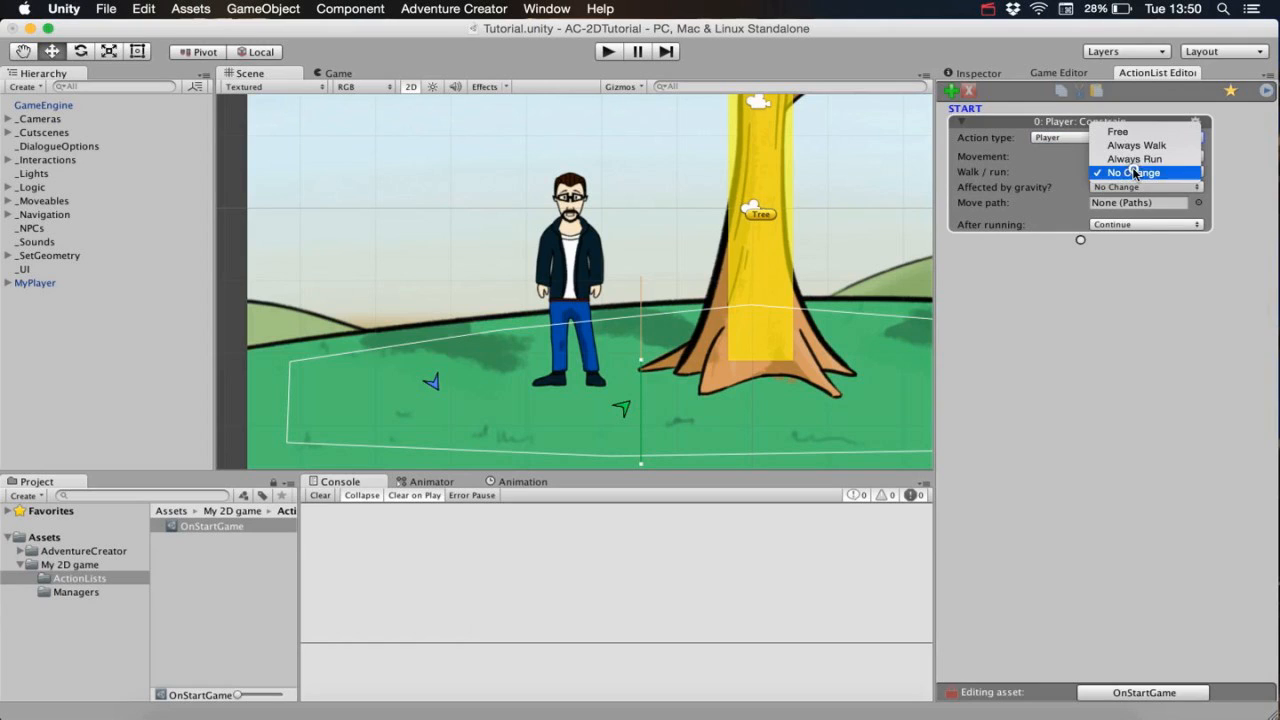
click(1145, 147)
Run the game and send the player character to a spot beyond the tree to test the walk constraint.
click(614, 50)
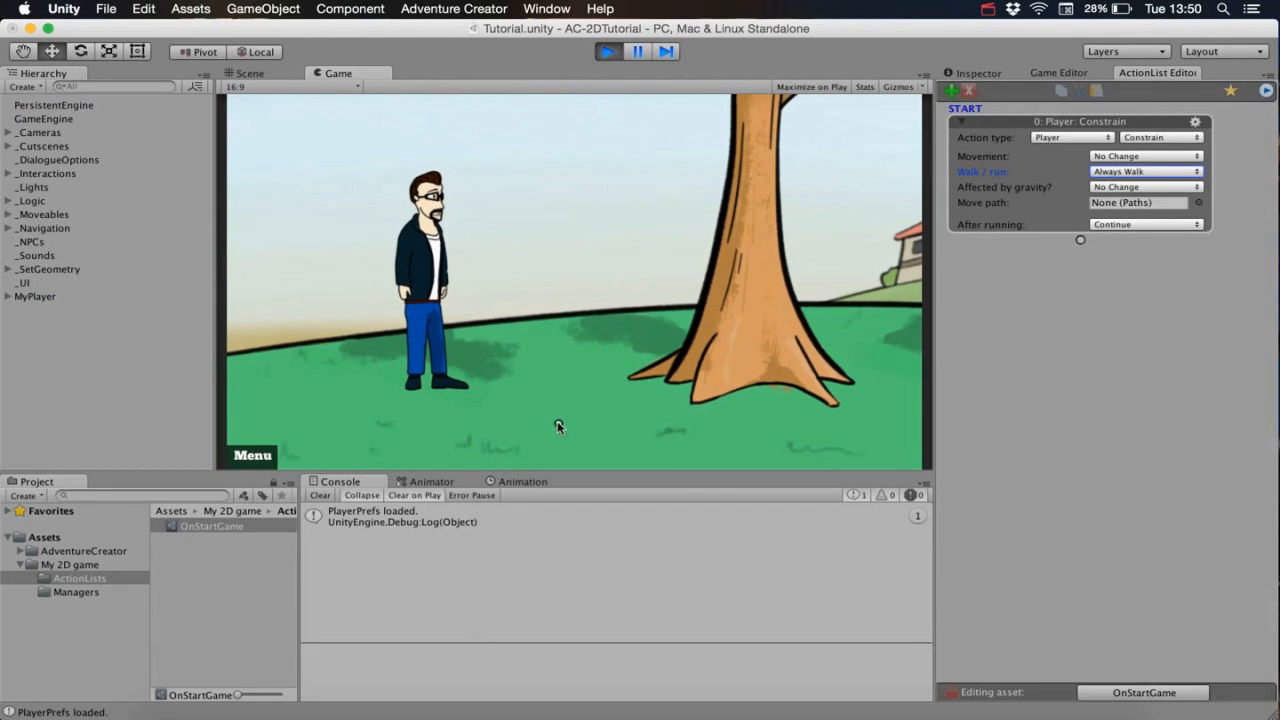
click(786, 443)
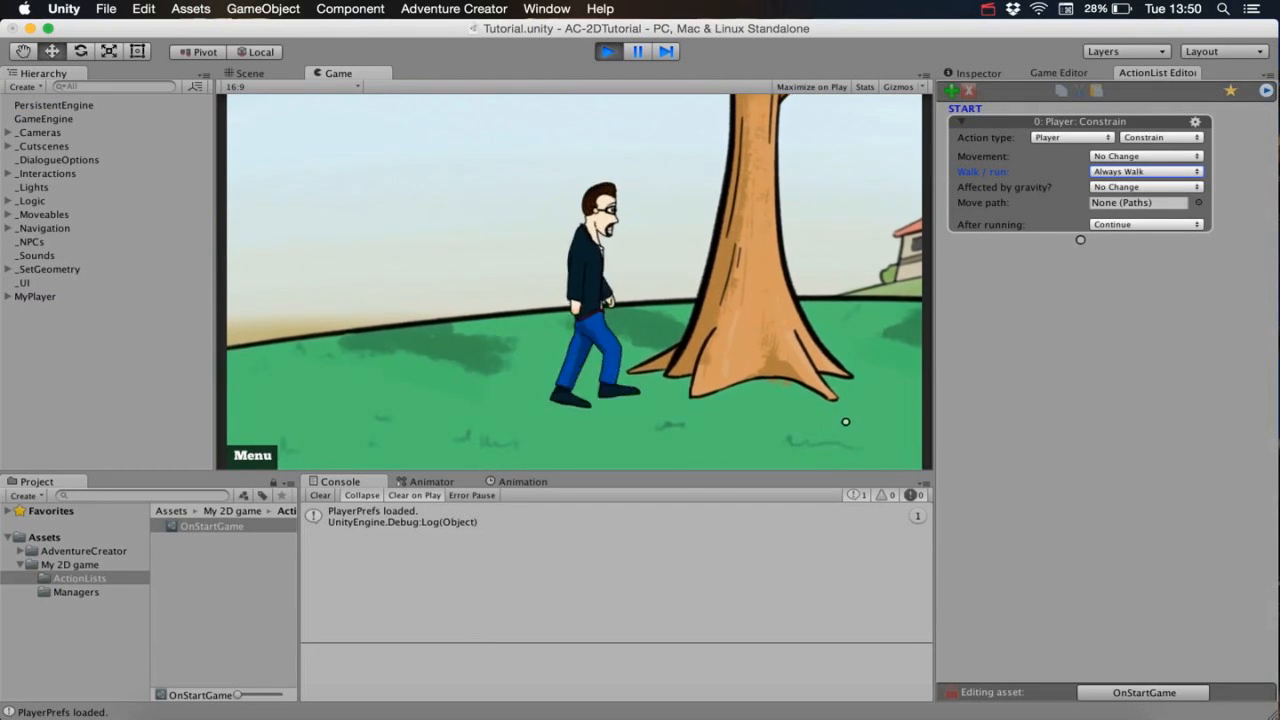
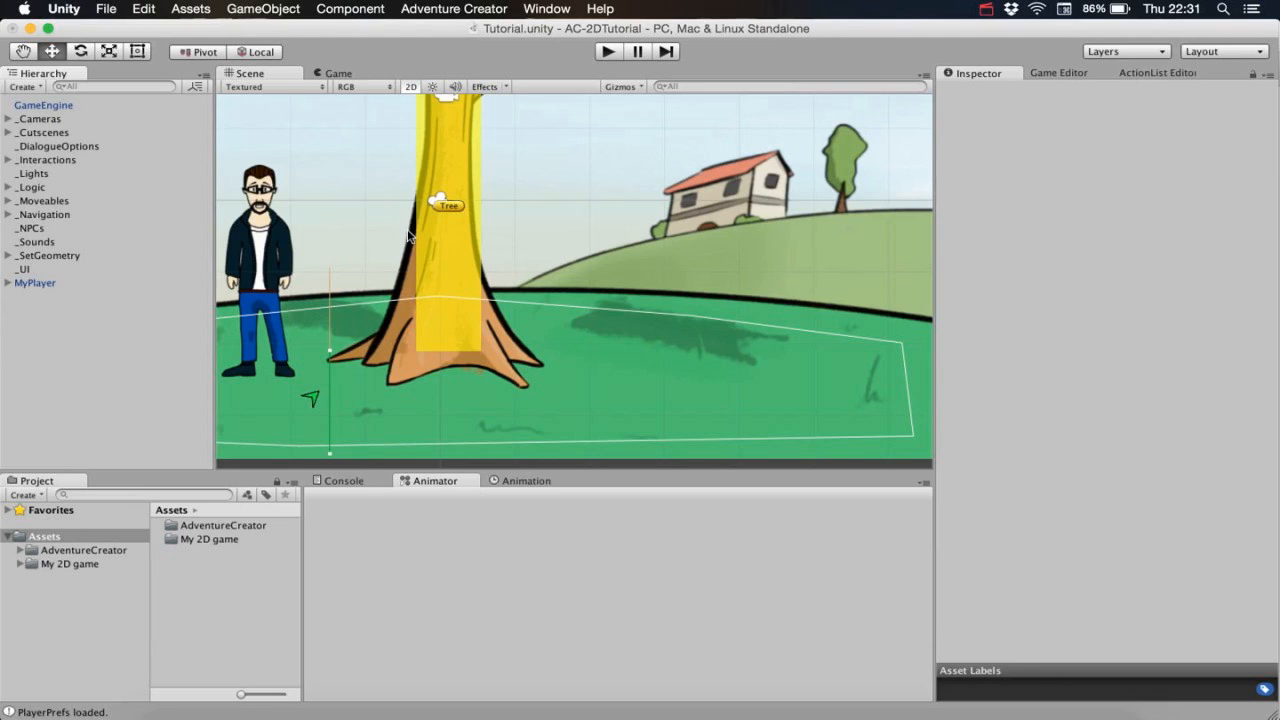
Show the contents of the Bird sprites folder in AdventureCreator's 2D Demo graphics.
click(20, 550)
click(32, 564)
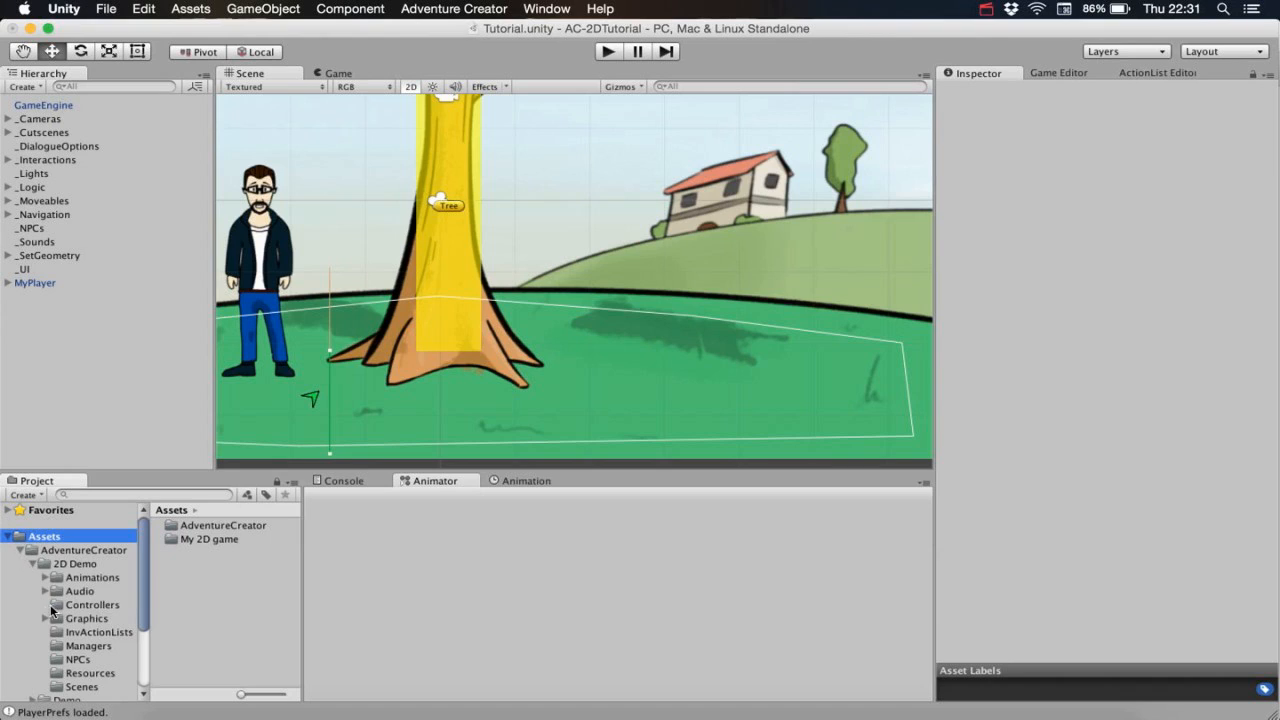
click(44, 618)
click(58, 646)
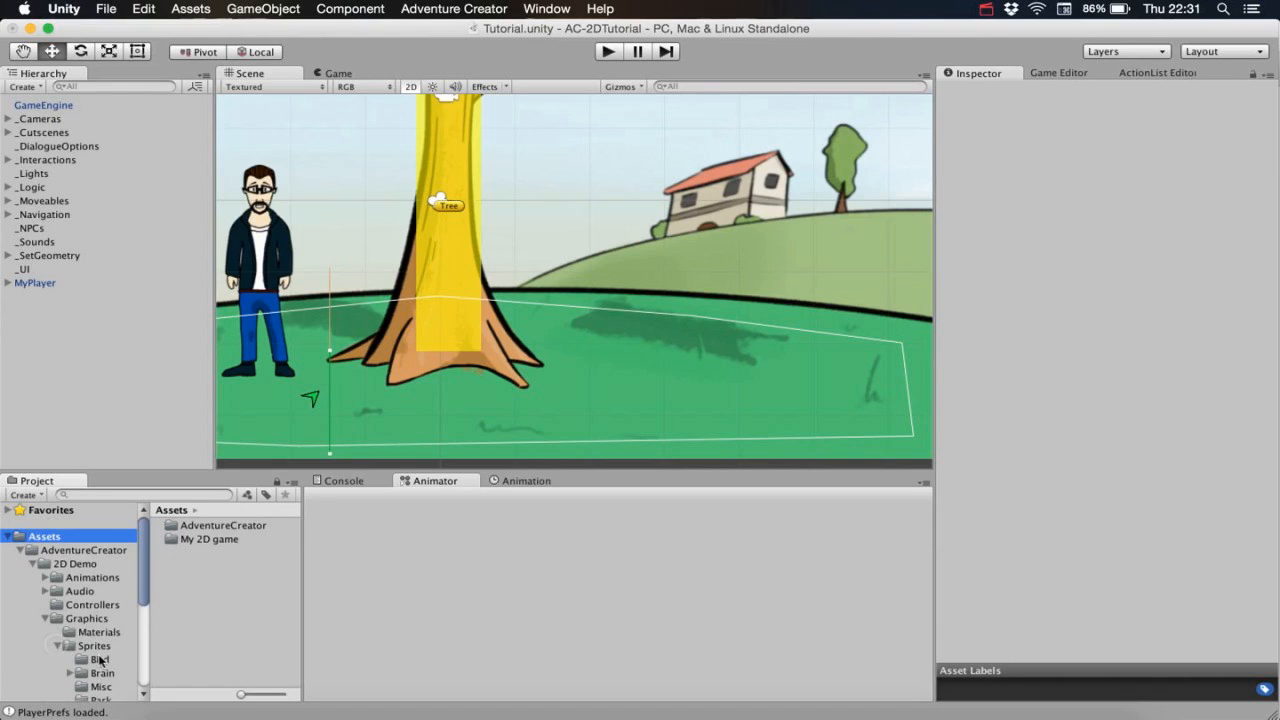
click(97, 659)
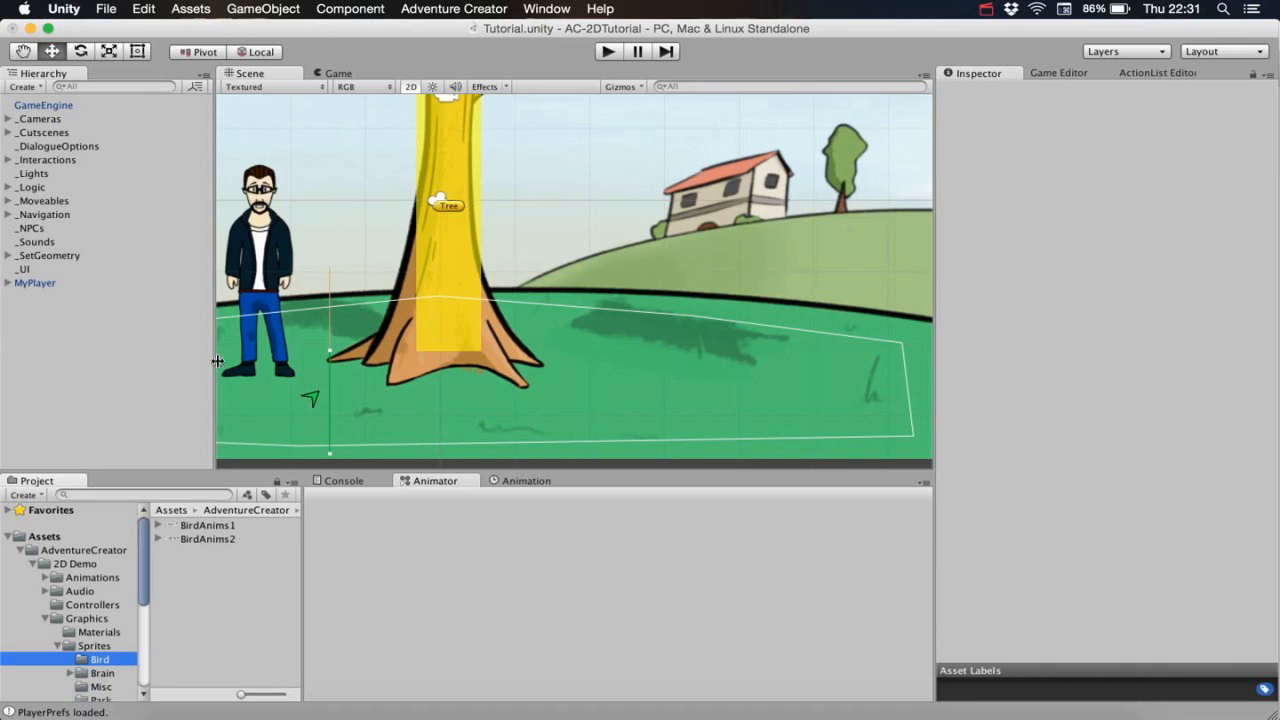
Create an empty GameObject in the scene and name it Bird.
click(24, 87)
click(49, 102)
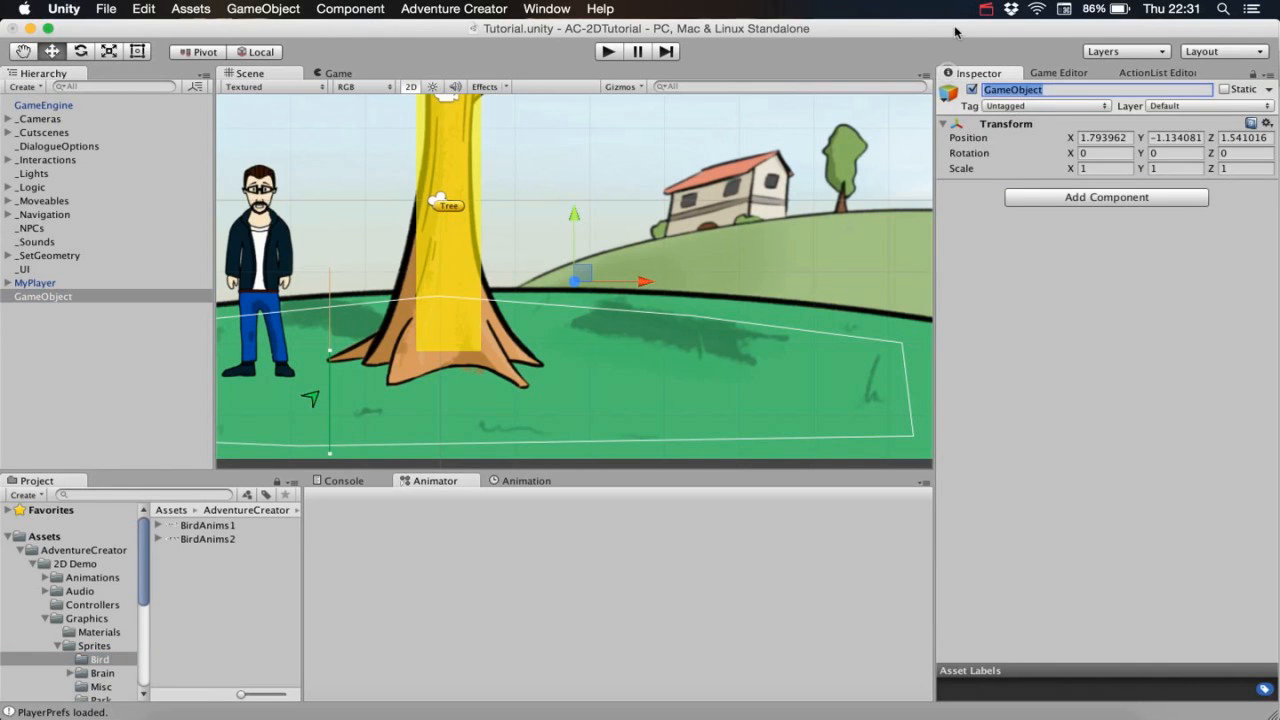
text(Bird)
key(Return)
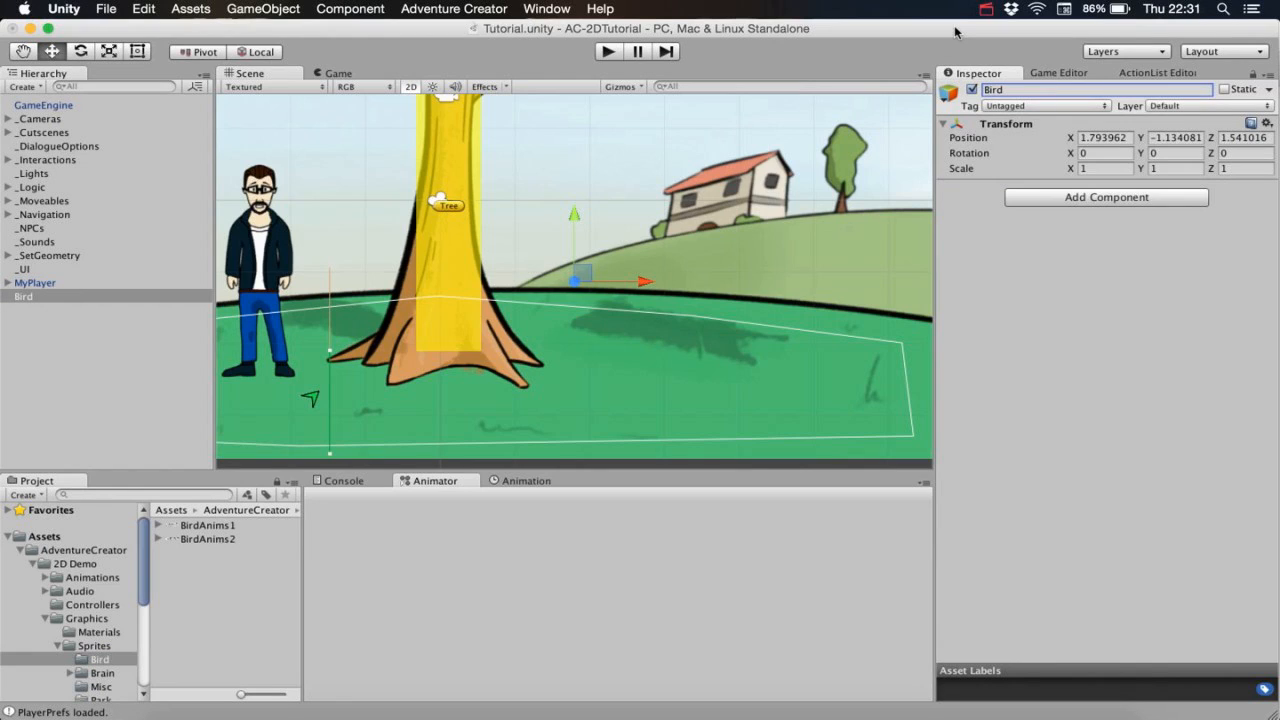
Reset the Bird object's Transform and move it onto the grass beside the tree, at about X 2.3, Y -2.49.
click(1267, 123)
click(1263, 140)
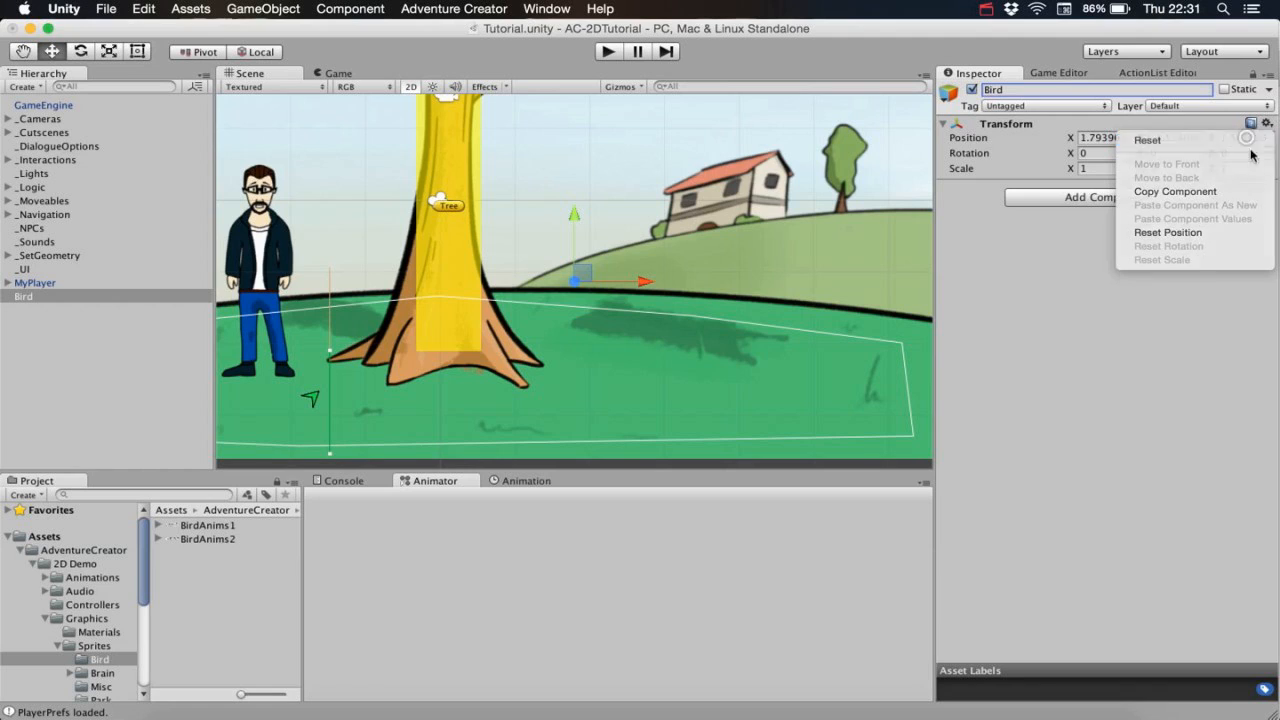
drag(506, 193, 664, 370)
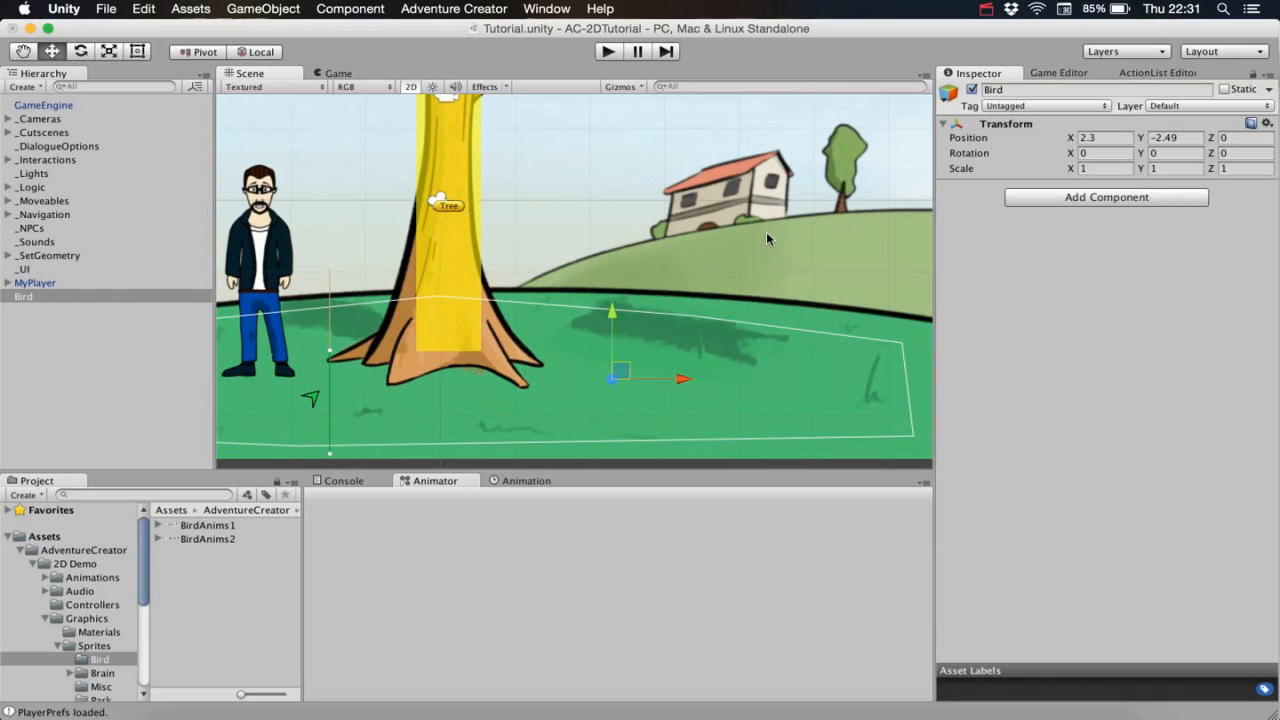
Add the NPC component to the Bird object.
click(1095, 196)
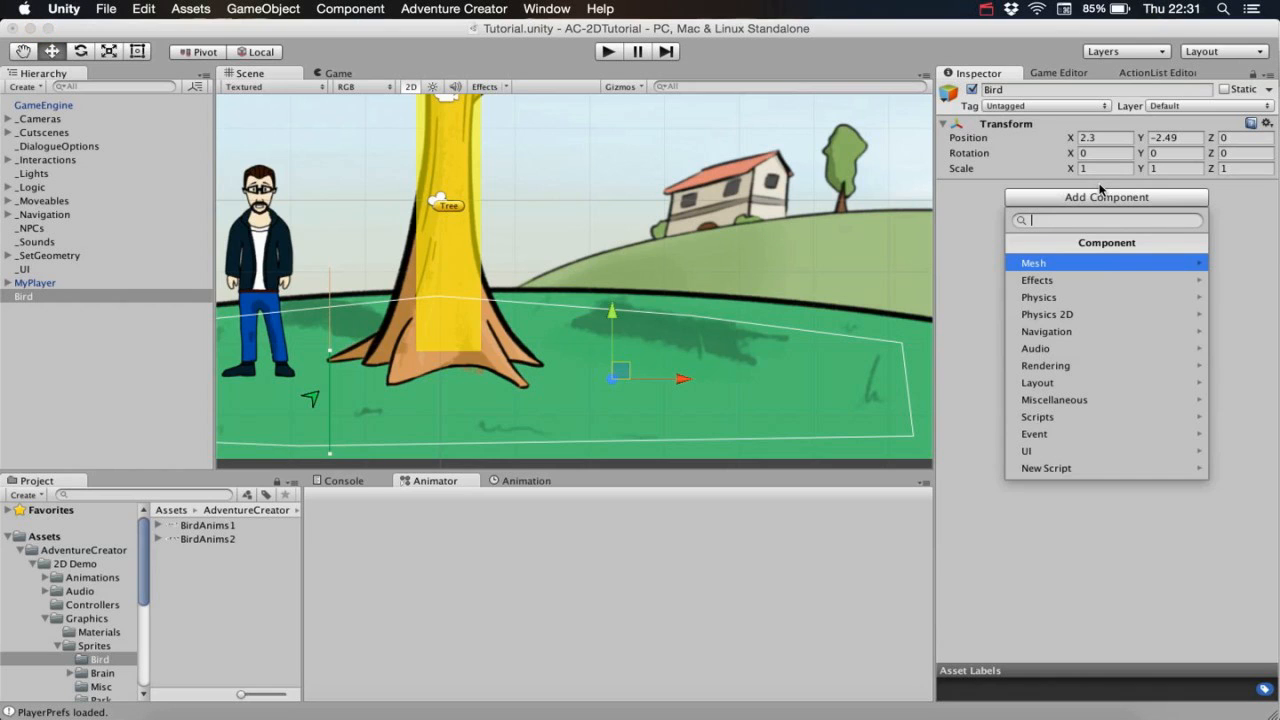
text(npc)
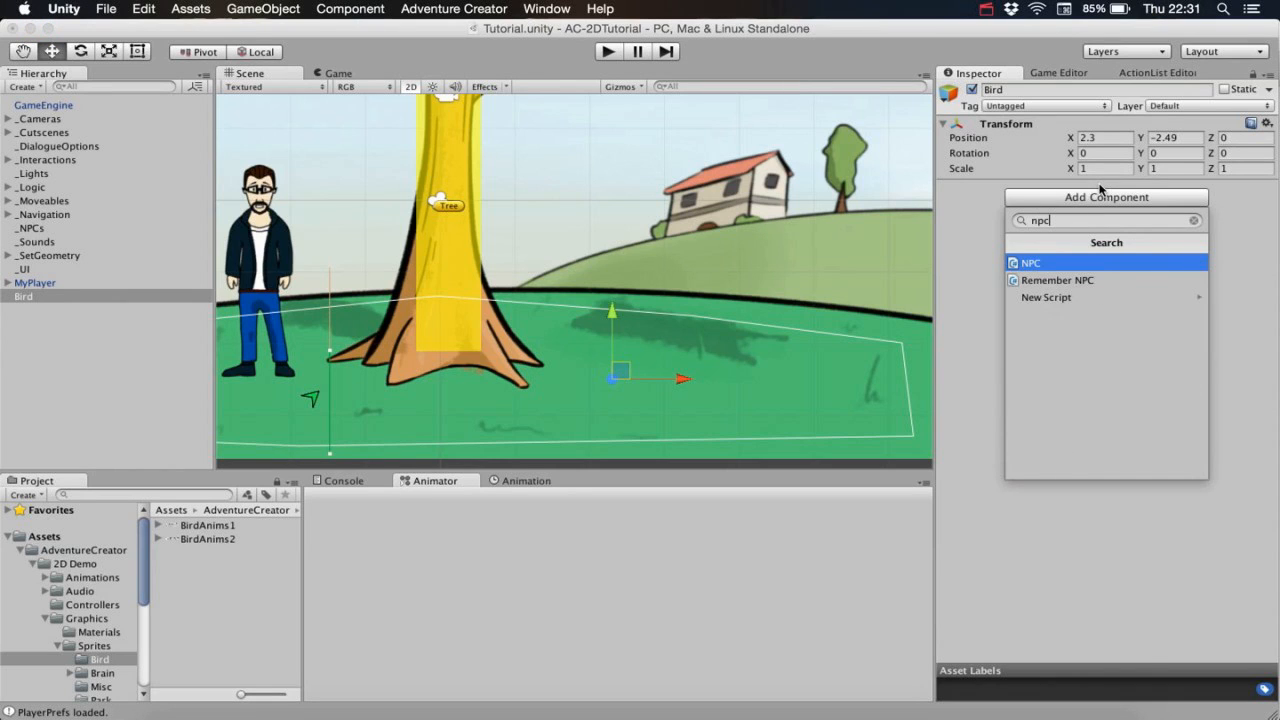
key(Return)
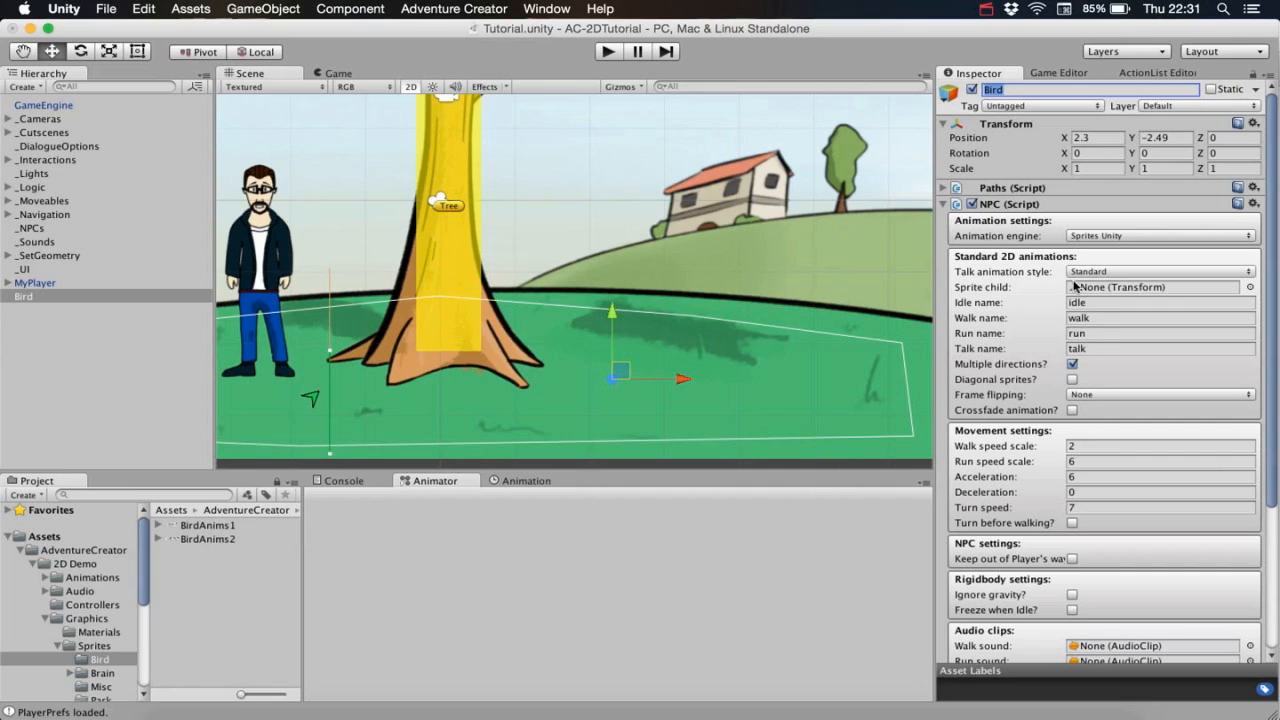
Add the BirdAnims1_1 sprite to the scene and move it clear of the tree, to about X 1.75, Y -0.59.
click(158, 525)
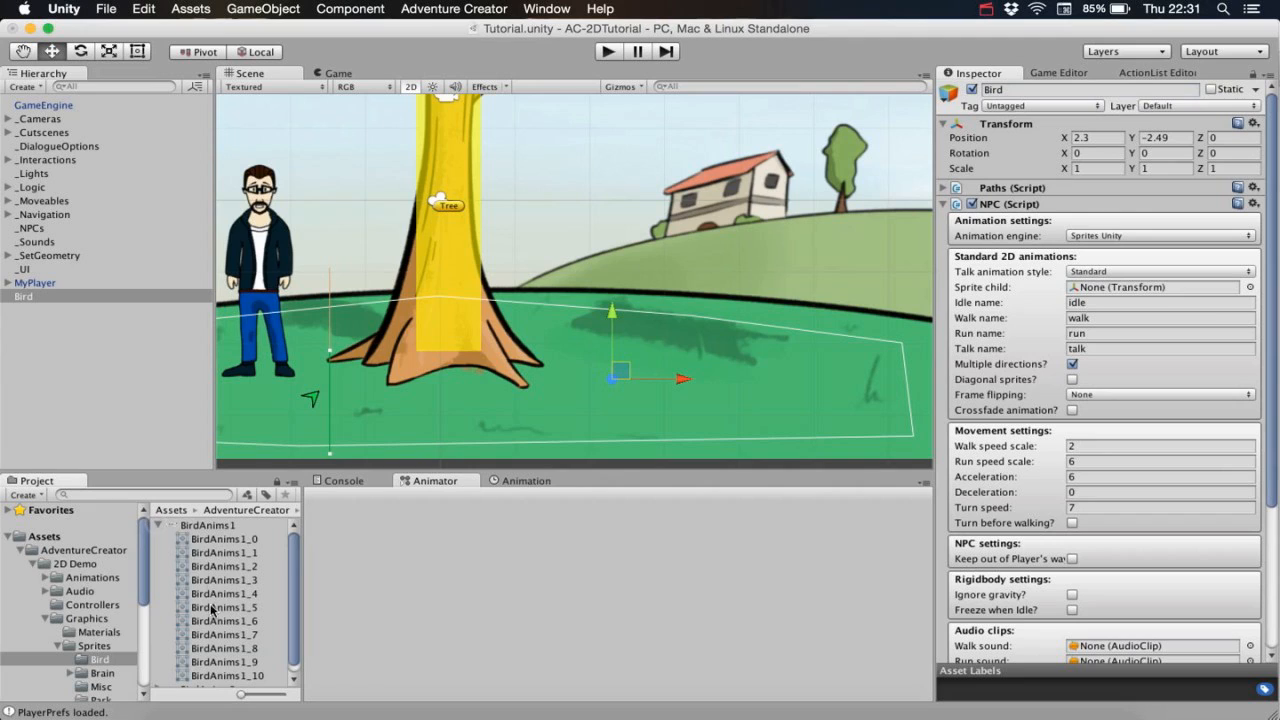
click(205, 552)
drag(205, 552, 136, 348)
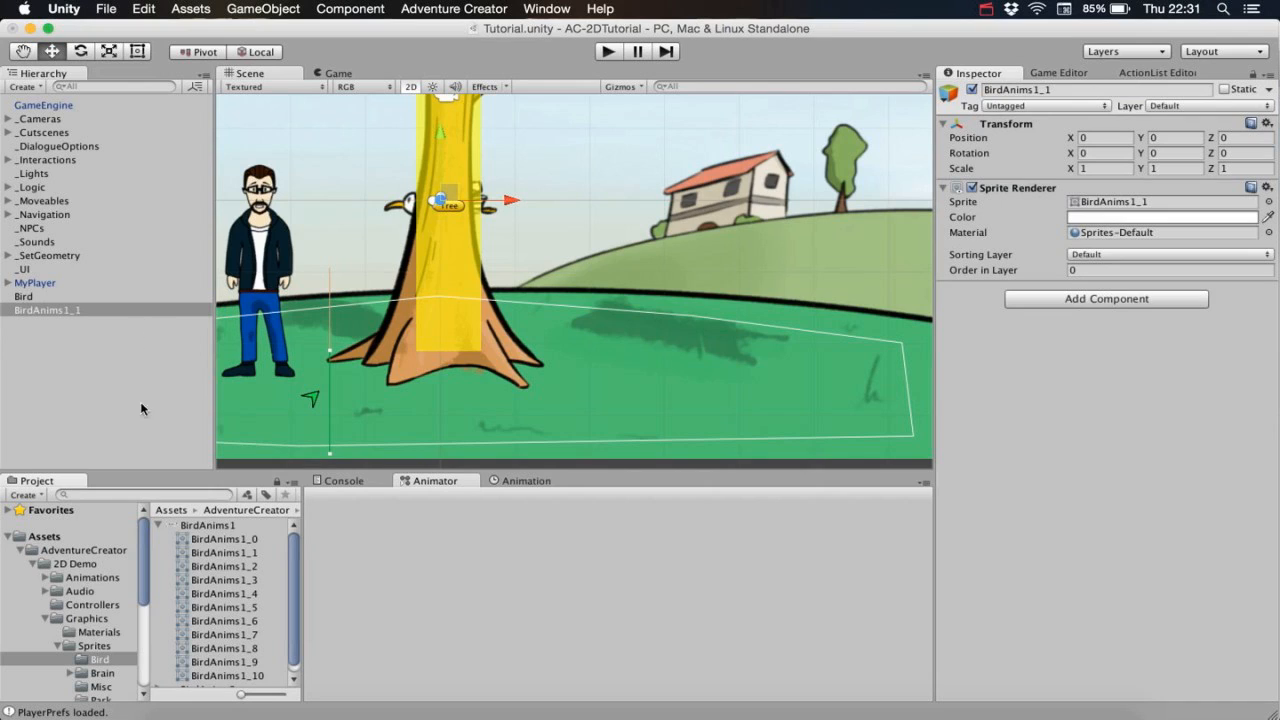
click(162, 527)
drag(460, 199, 612, 254)
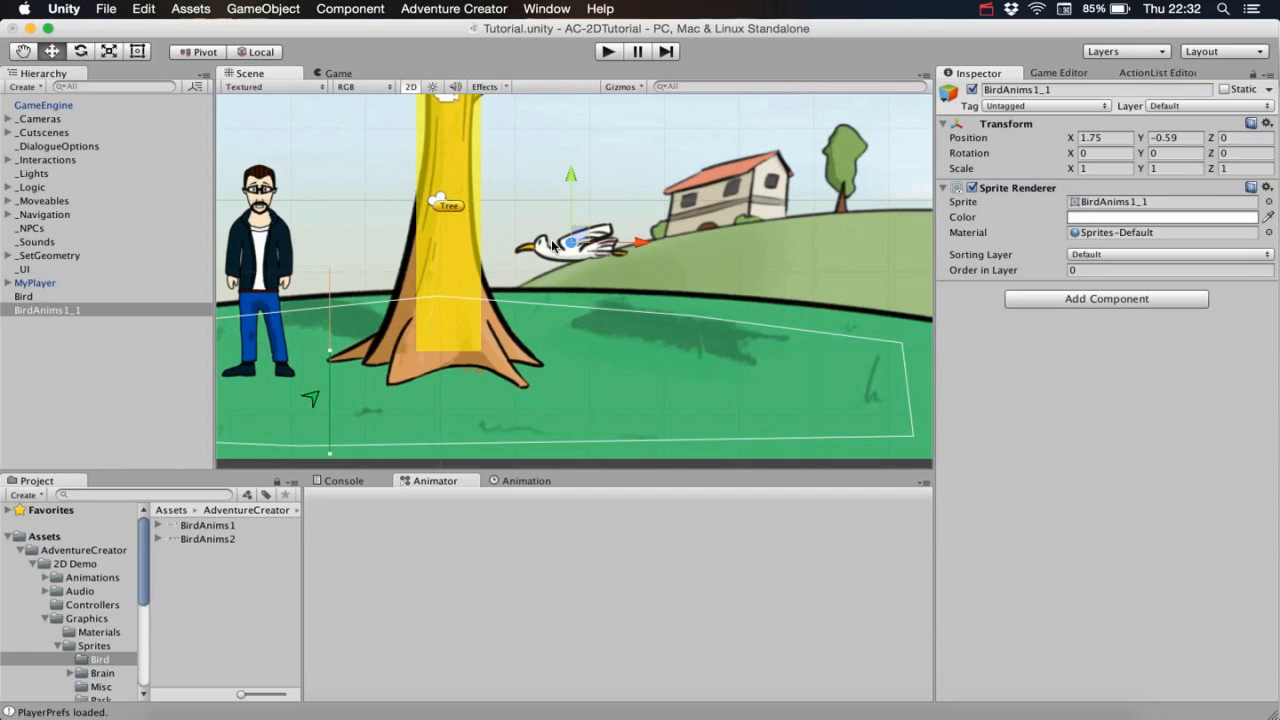
Make BirdAnims1_1 a child of Bird and reset its Transform.
drag(38, 311, 30, 298)
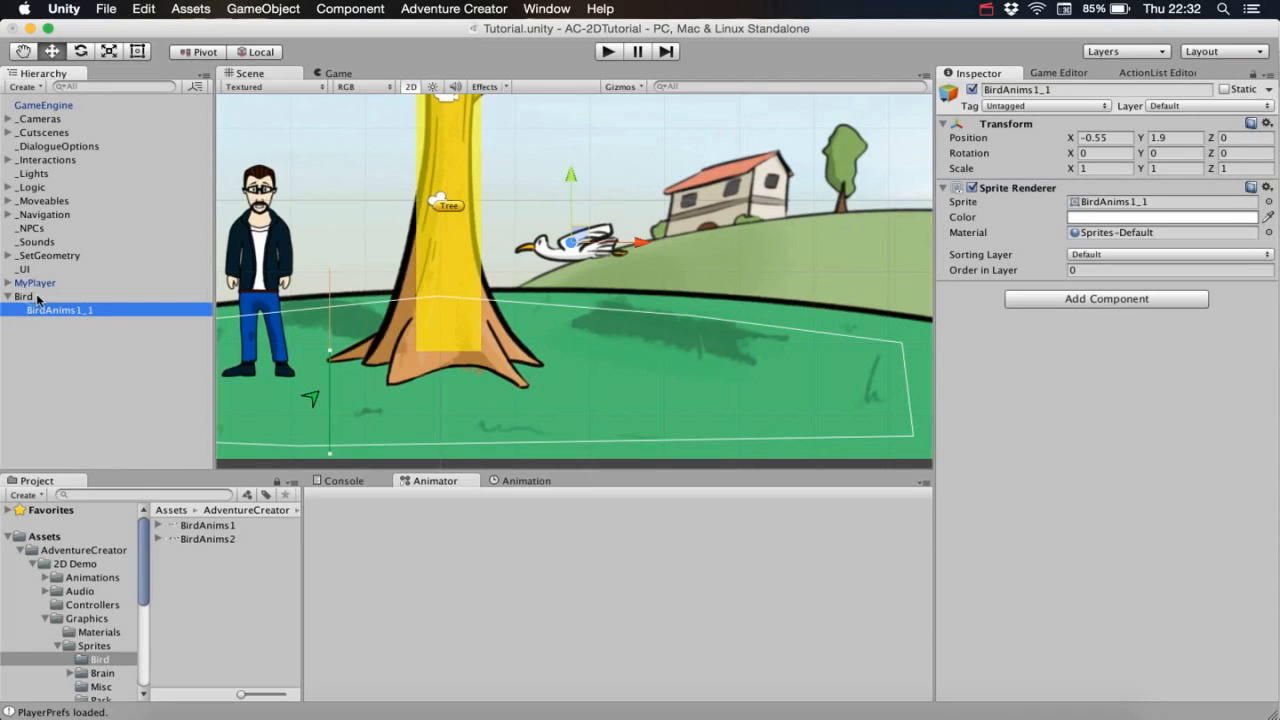
click(1266, 123)
click(1230, 134)
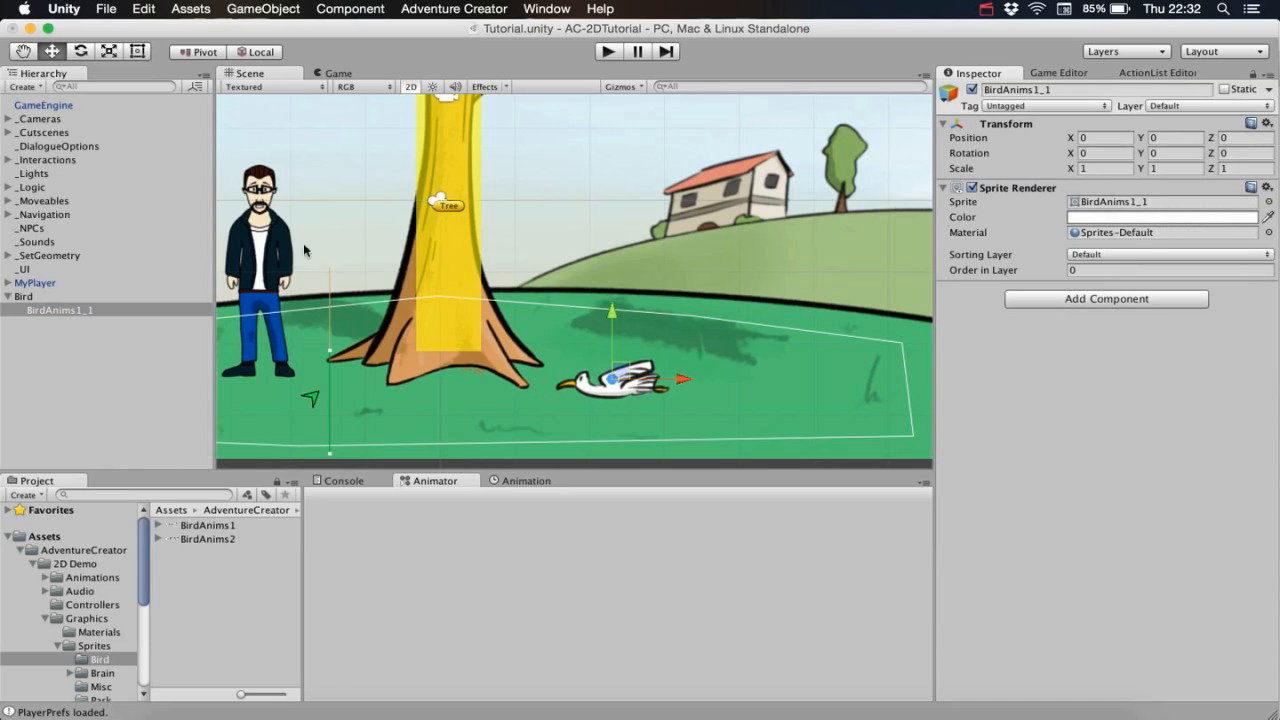
Assign BirdAnims1_1 as the sprite child of Bird's NPC component.
click(38, 297)
drag(86, 309, 1150, 287)
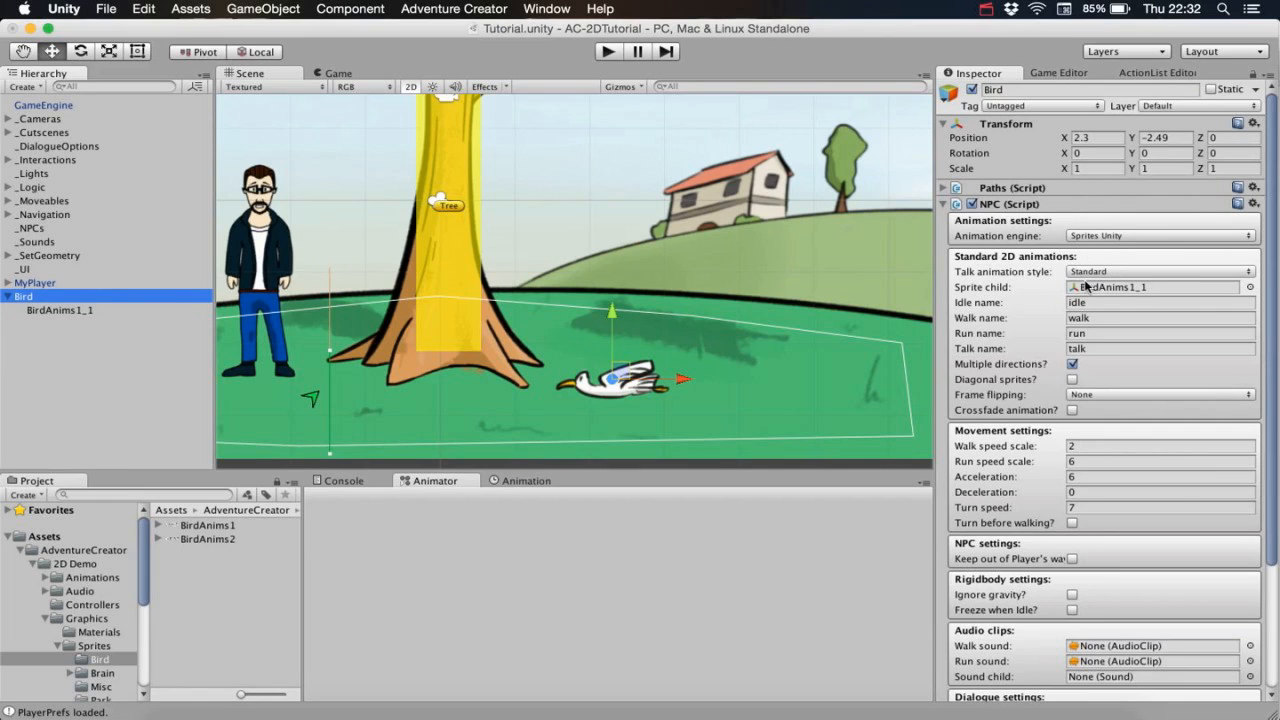
Add a Follow Sorting Map component to BirdAnims1_1 and enable following the sorting map.
click(105, 310)
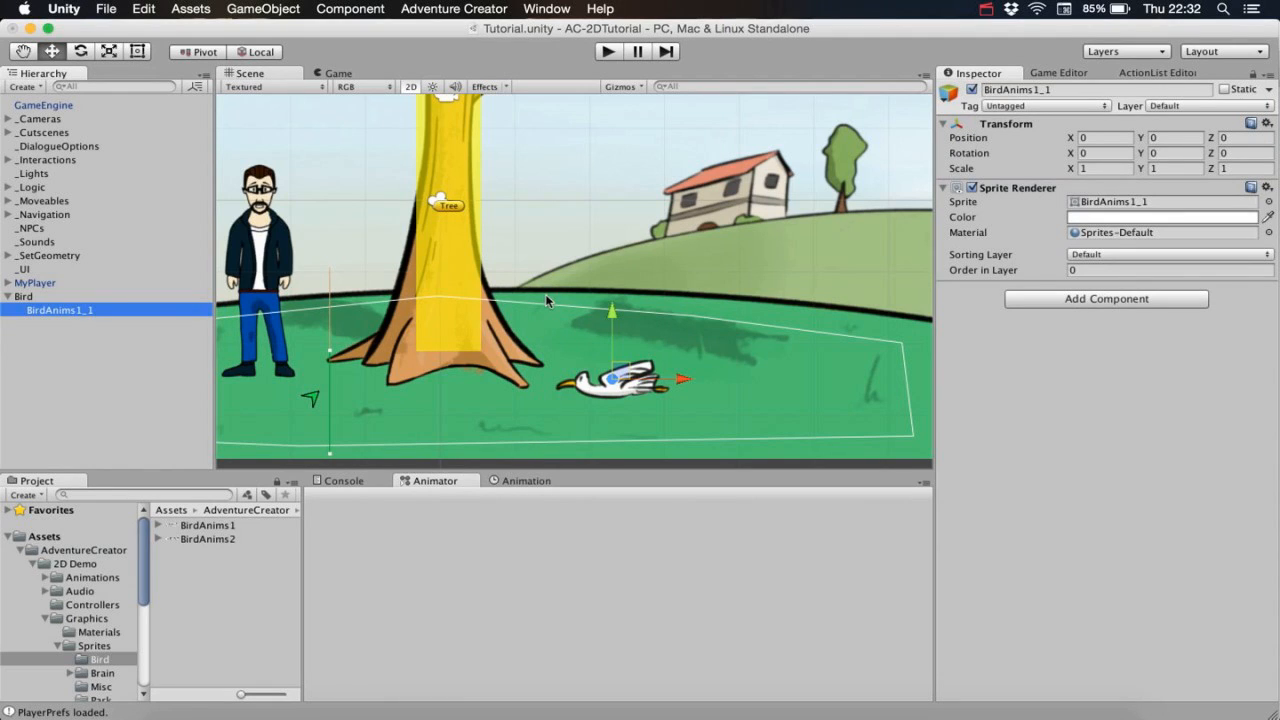
click(1062, 298)
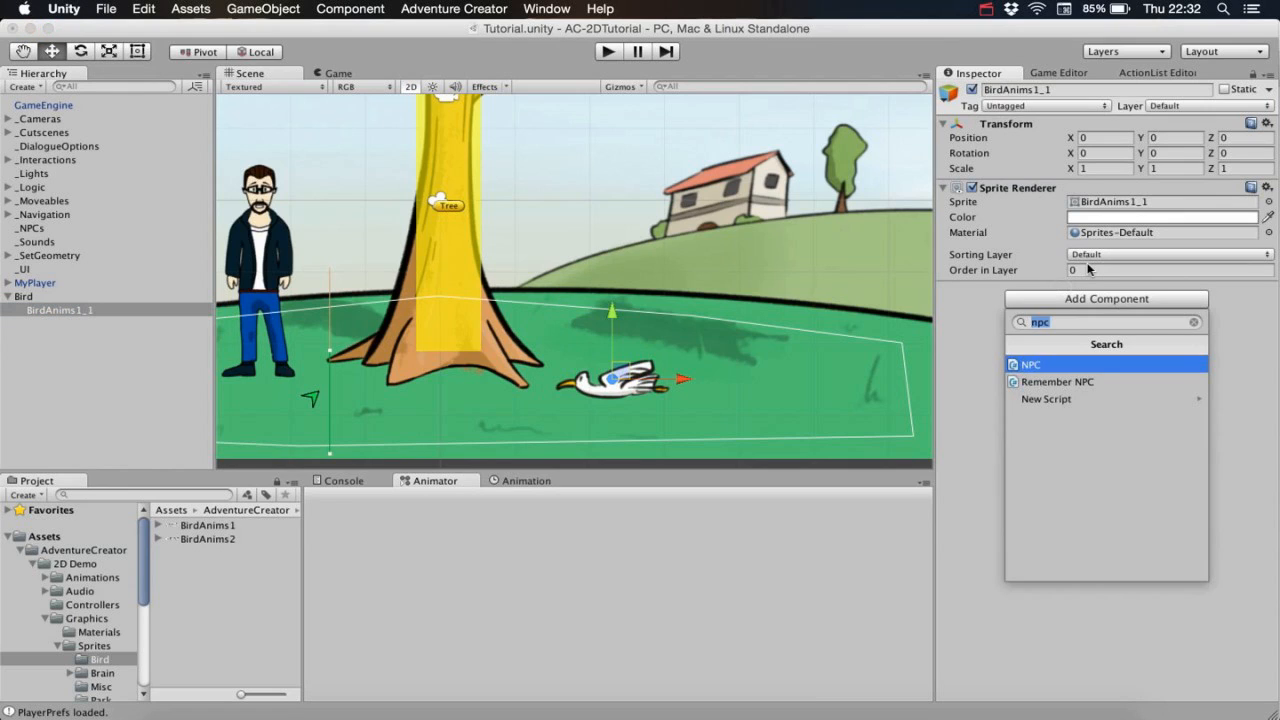
text(follo)
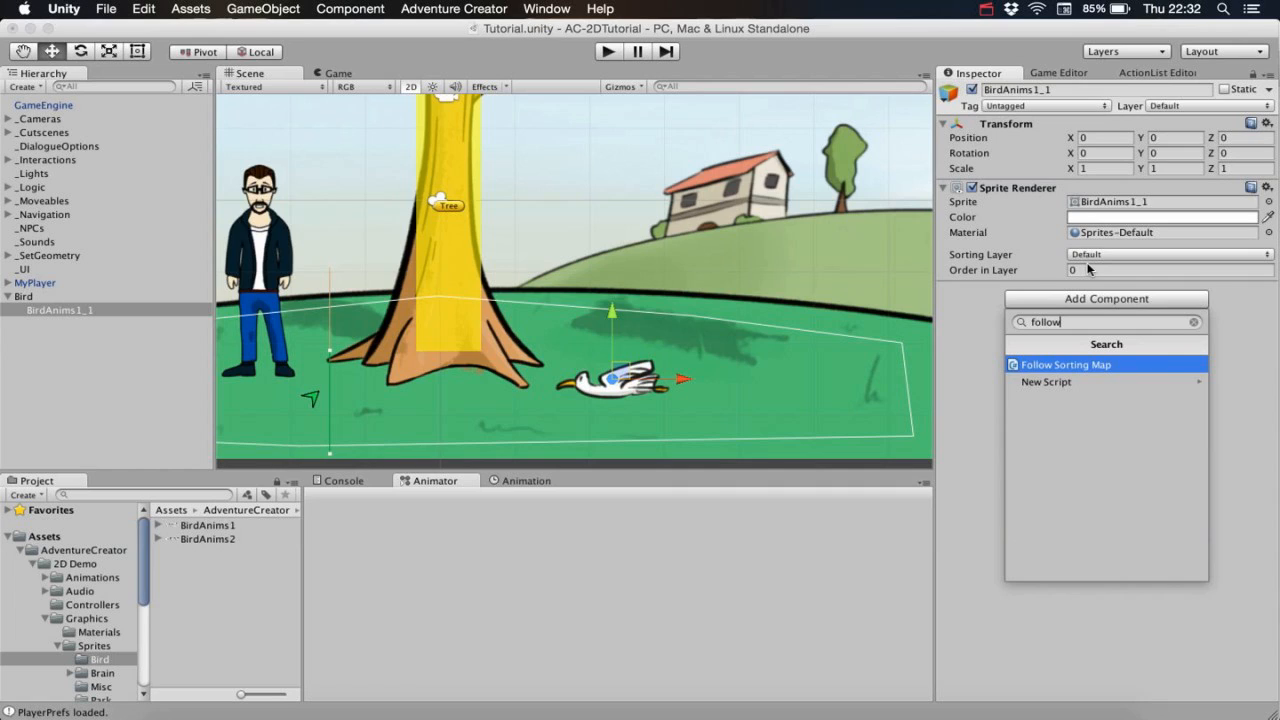
text(w)
key(Return)
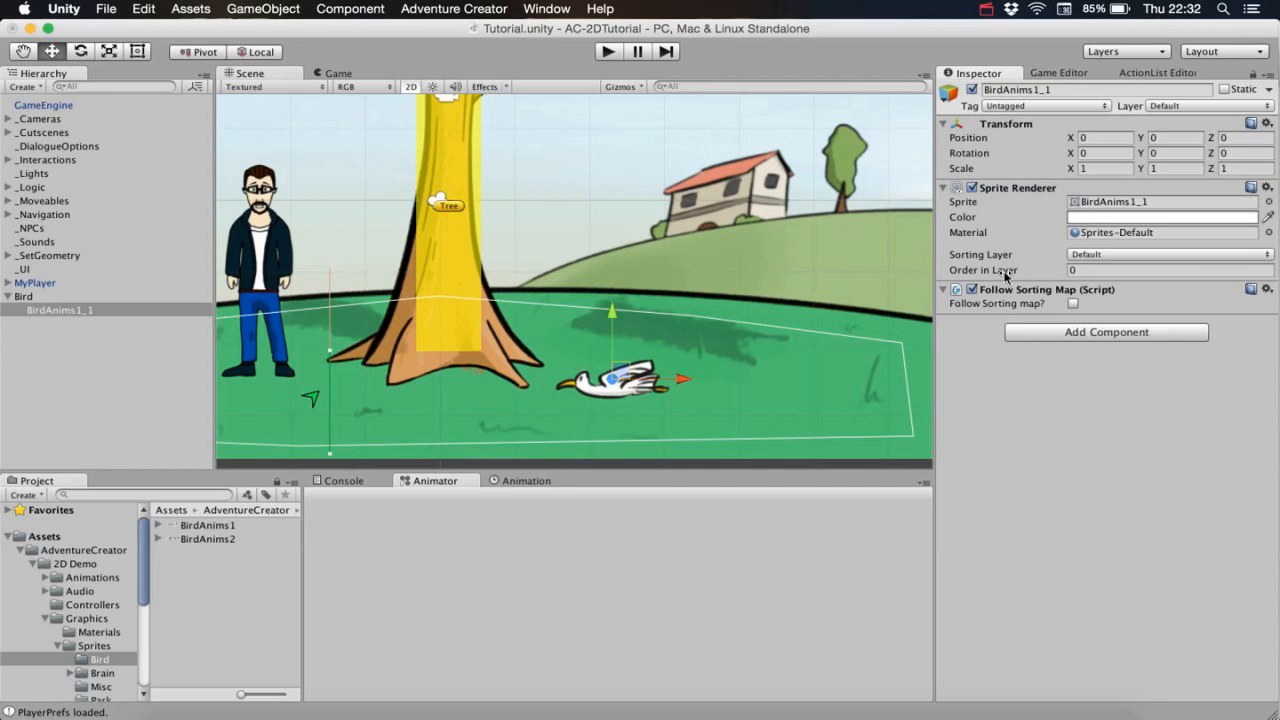
click(1069, 305)
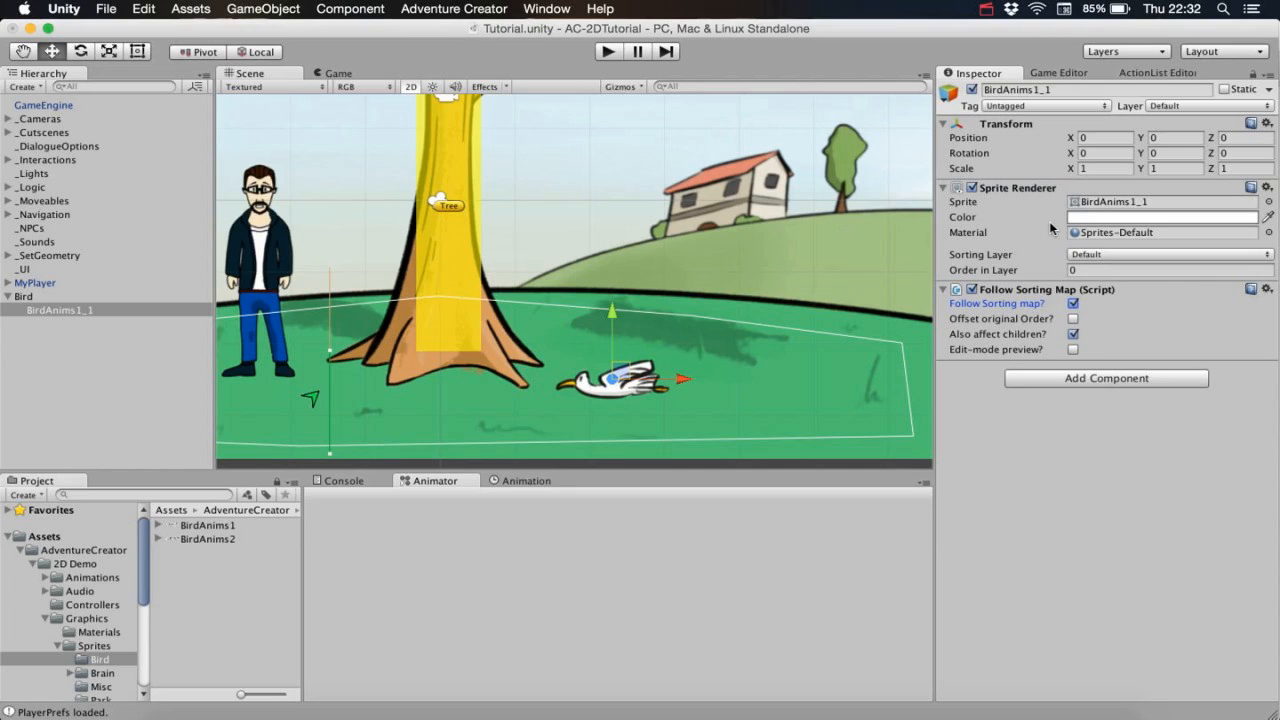
Add an Animator component to the BirdAnims1_1 sprite.
click(1072, 379)
text(anim)
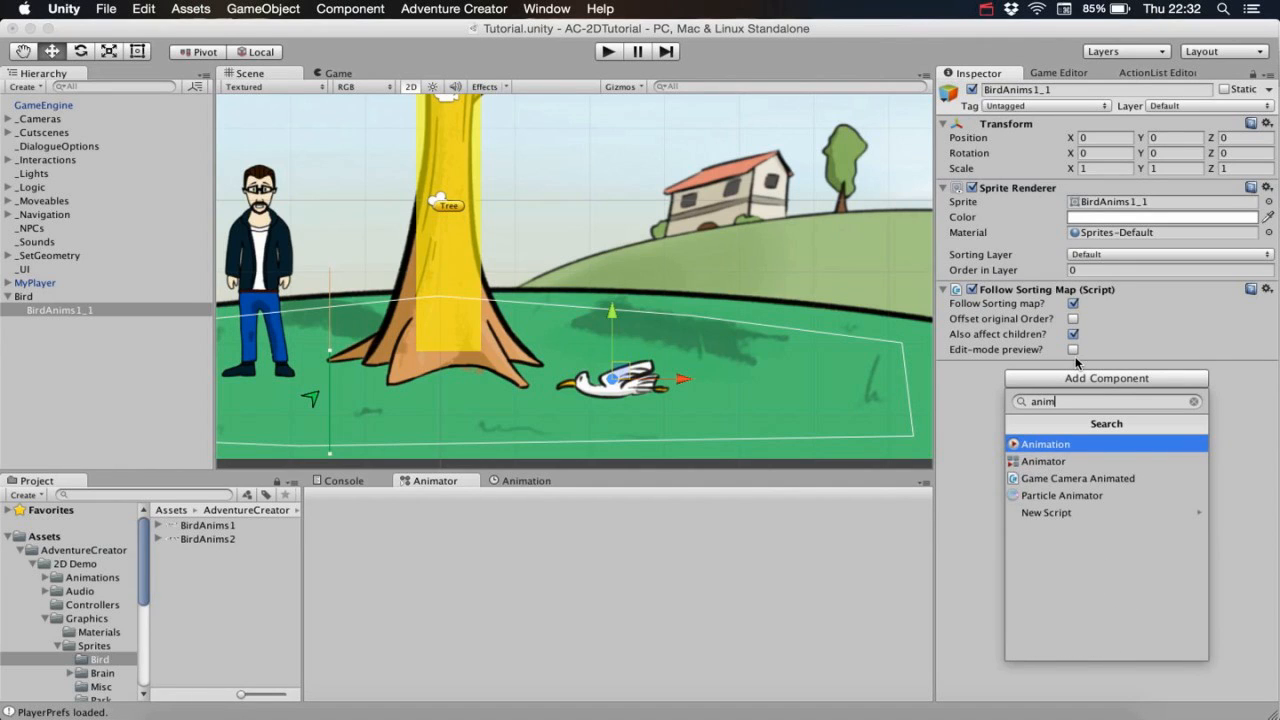
key(Down)
key(Return)
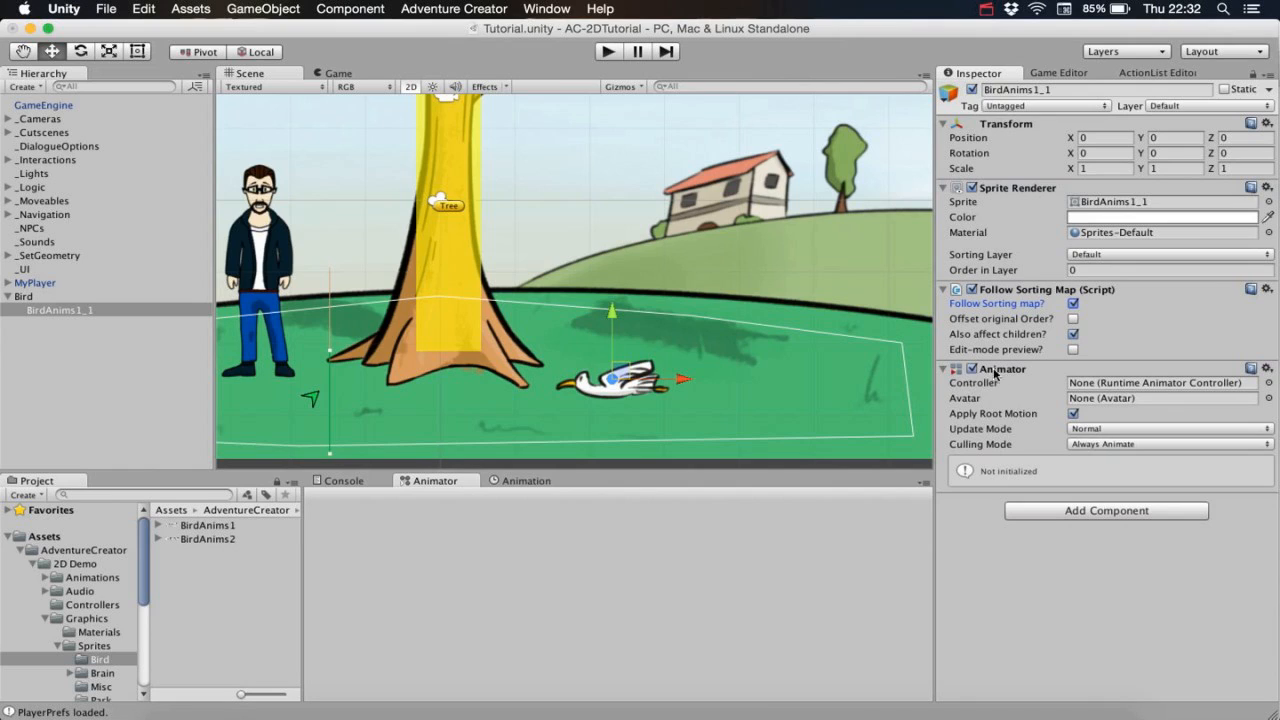
Create an Animator Controller named BirdController in the My 2D game folder.
click(32, 565)
click(20, 551)
click(44, 538)
click(66, 564)
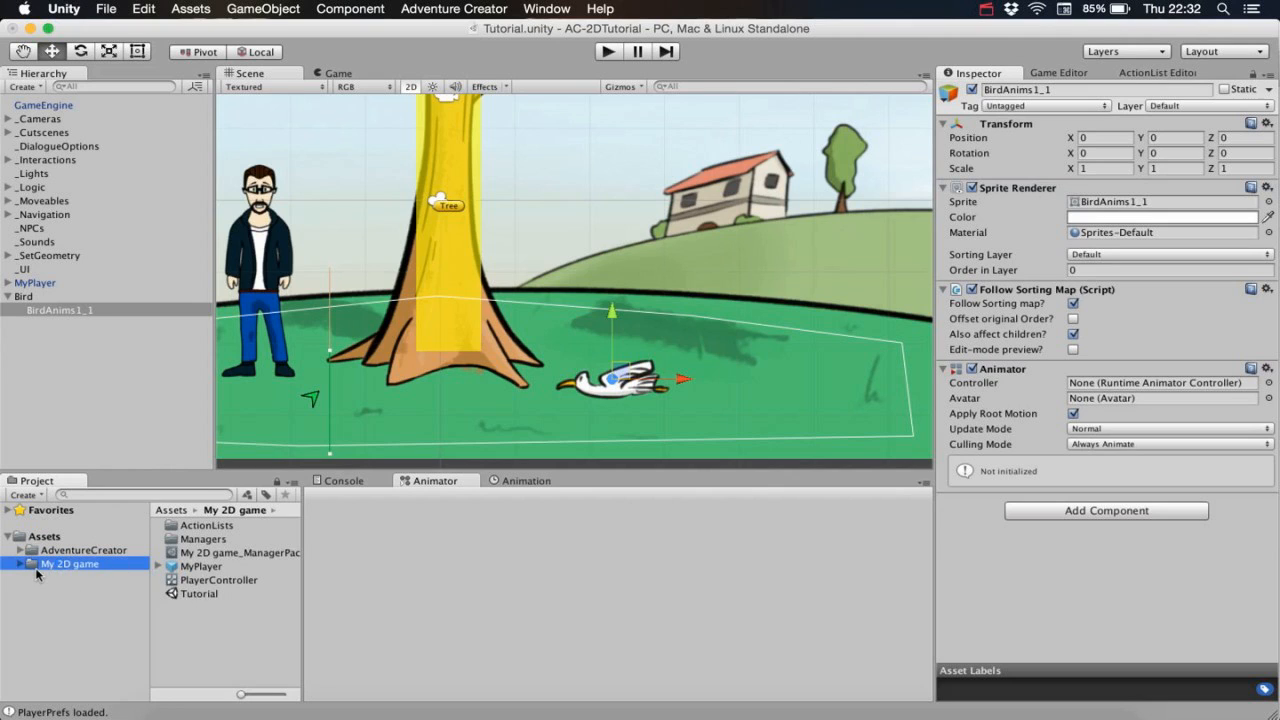
right_click(190, 638)
mouse_move(220, 470)
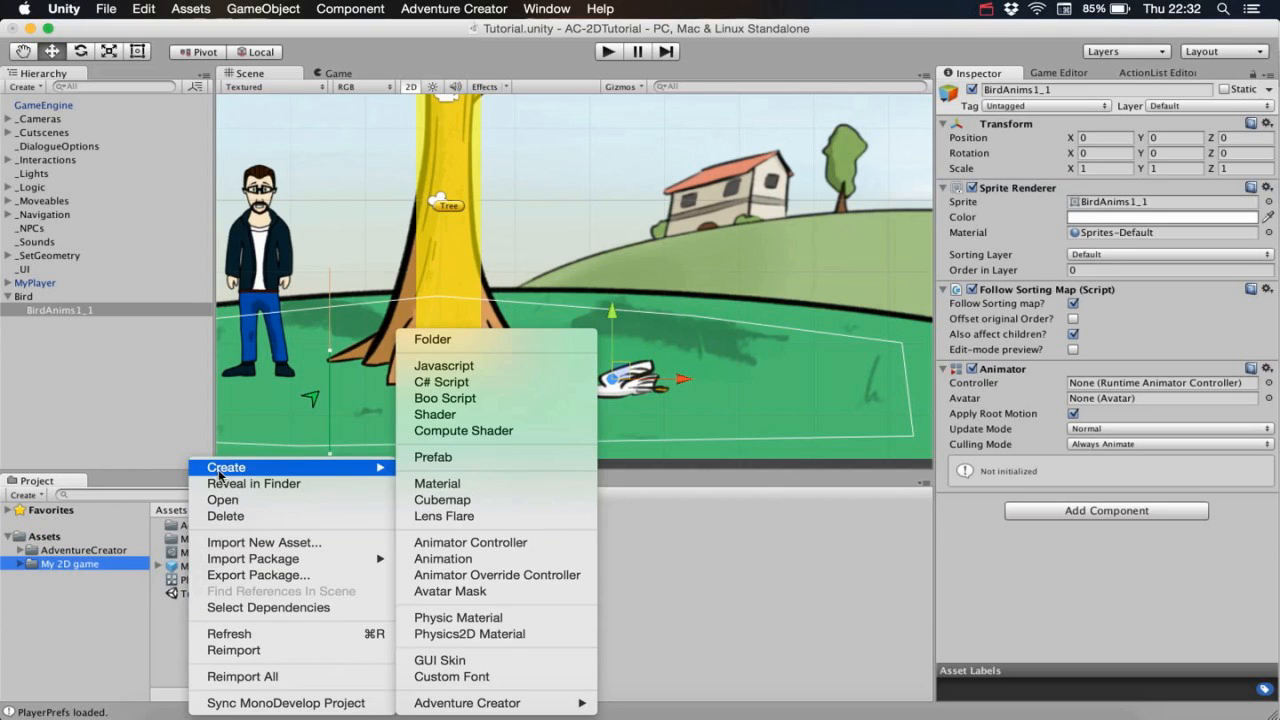
click(469, 545)
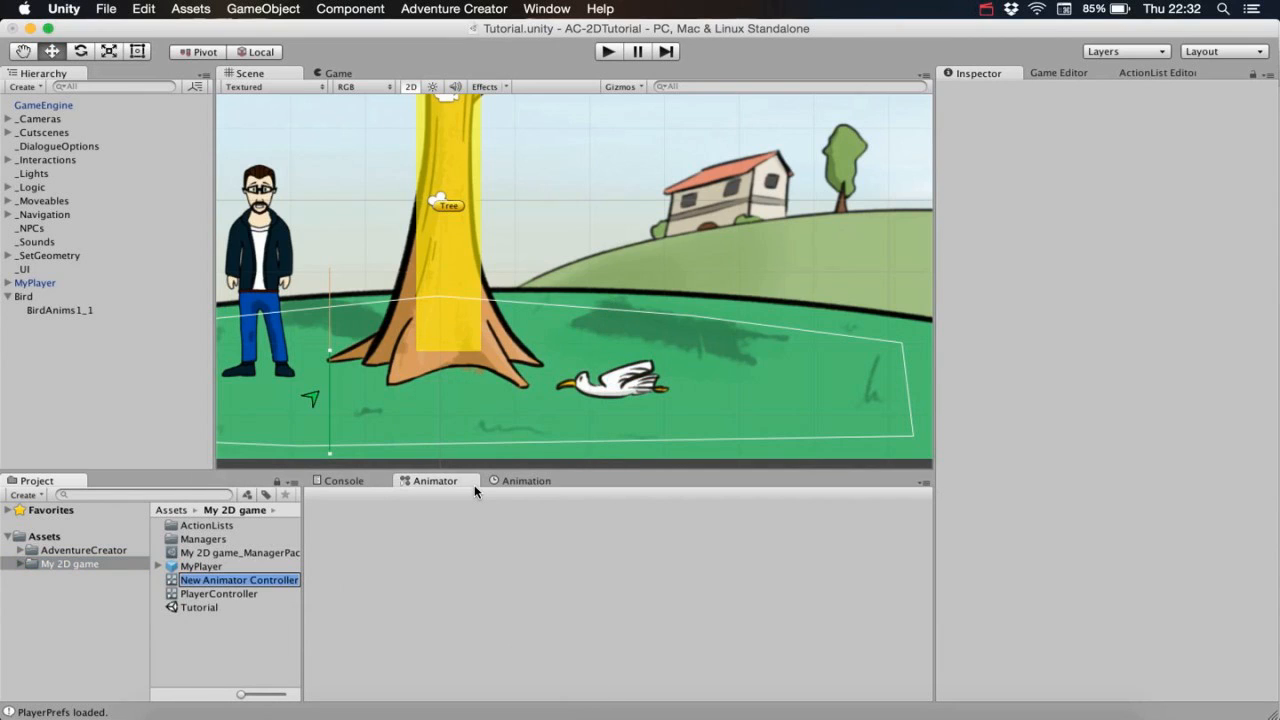
text(BirdContr)
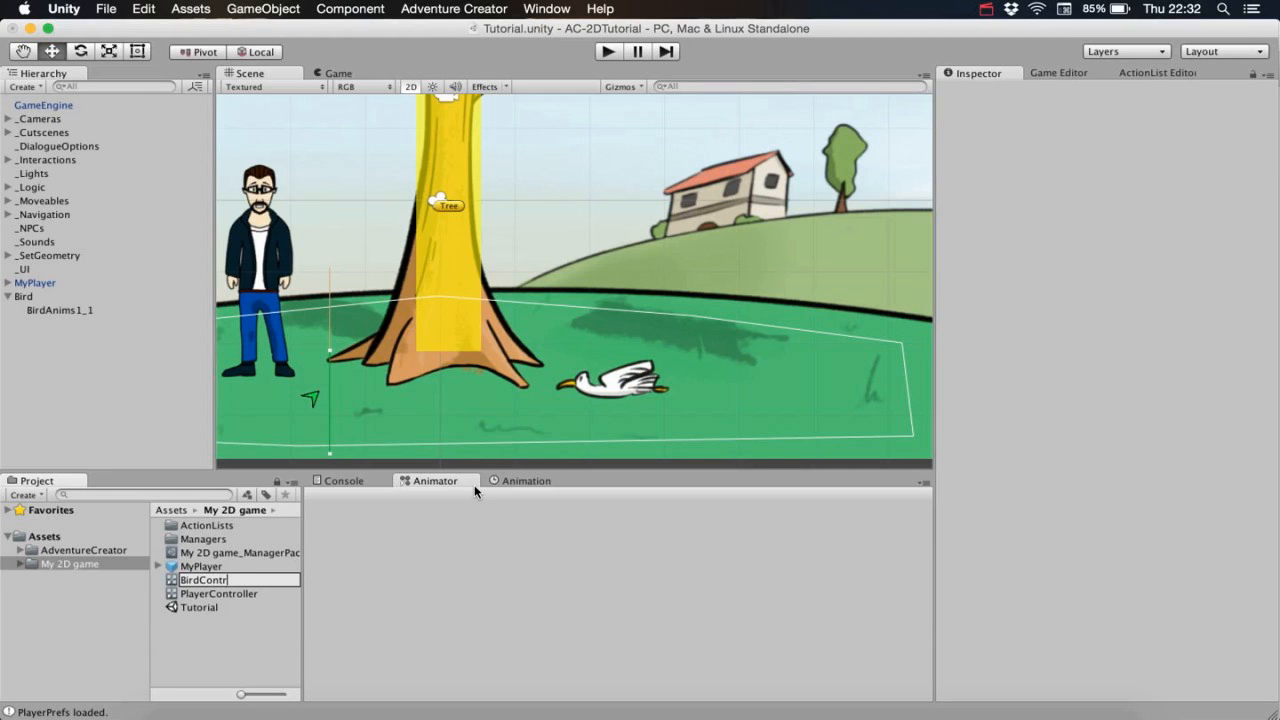
text(oller)
key(Return)
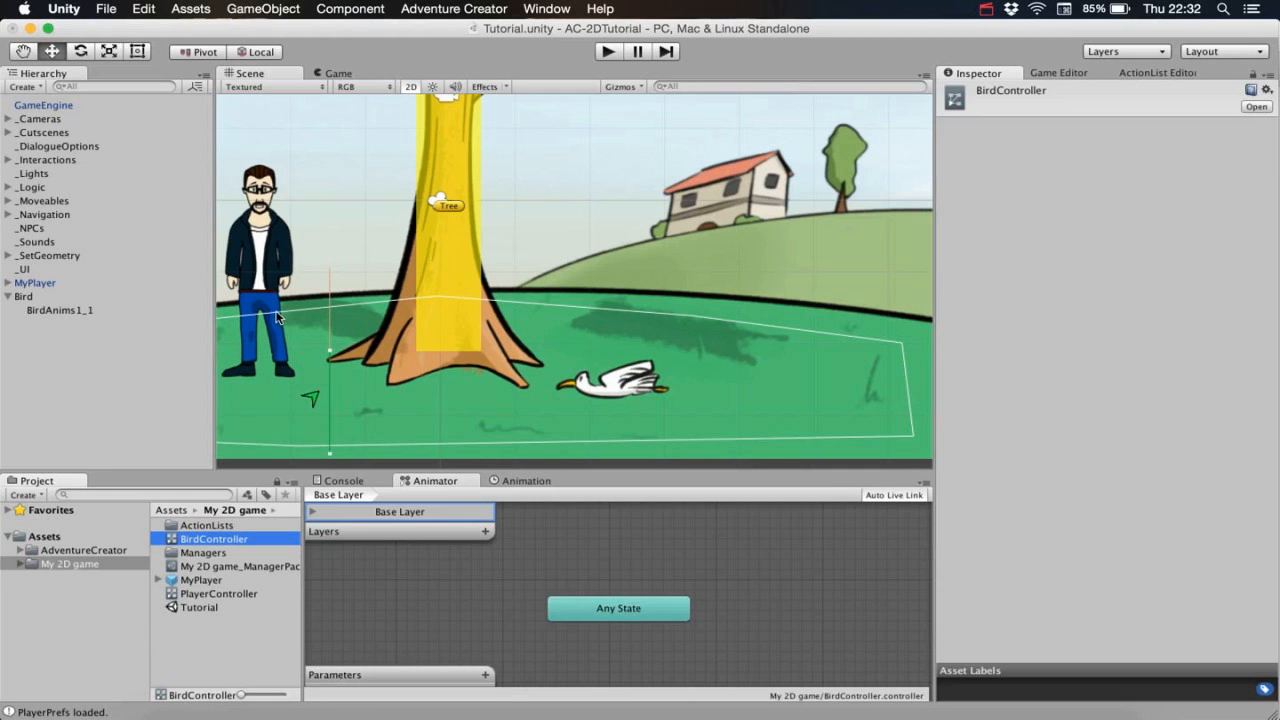
Assign BirdController to the Animator on BirdAnims1_1 and turn off Apply Root Motion.
click(64, 296)
click(62, 310)
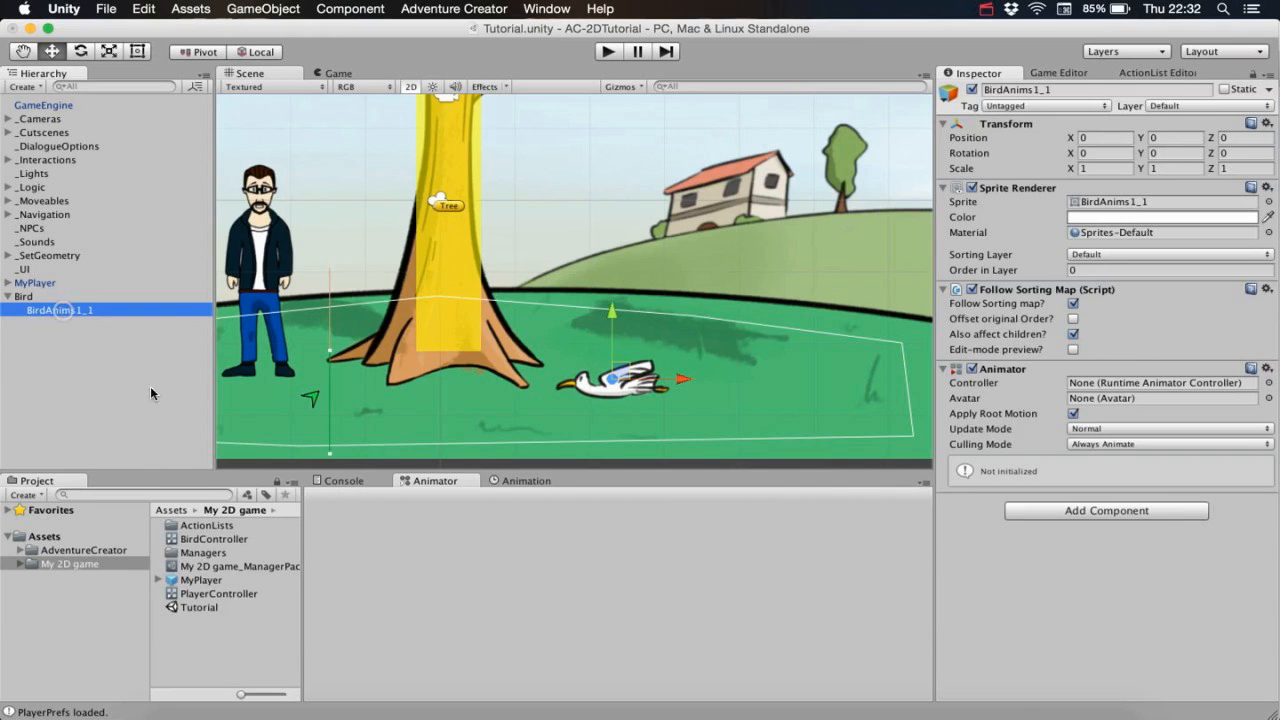
drag(213, 539, 1090, 386)
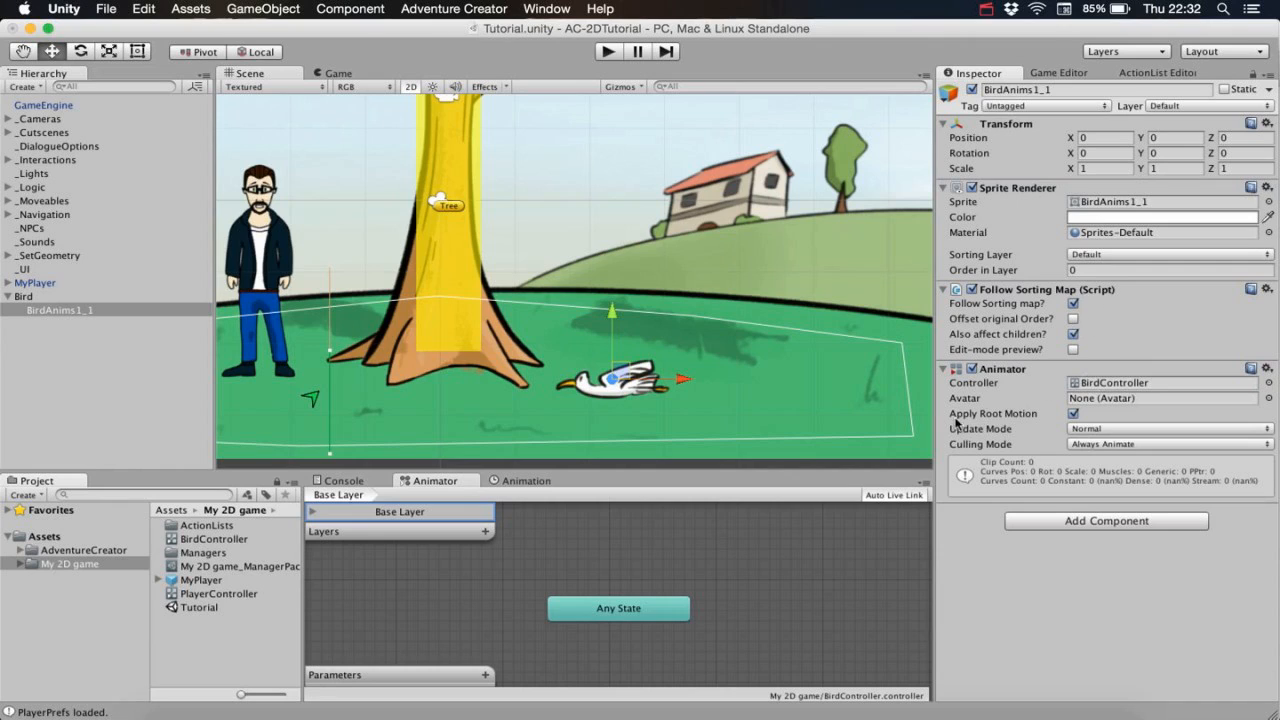
click(1073, 414)
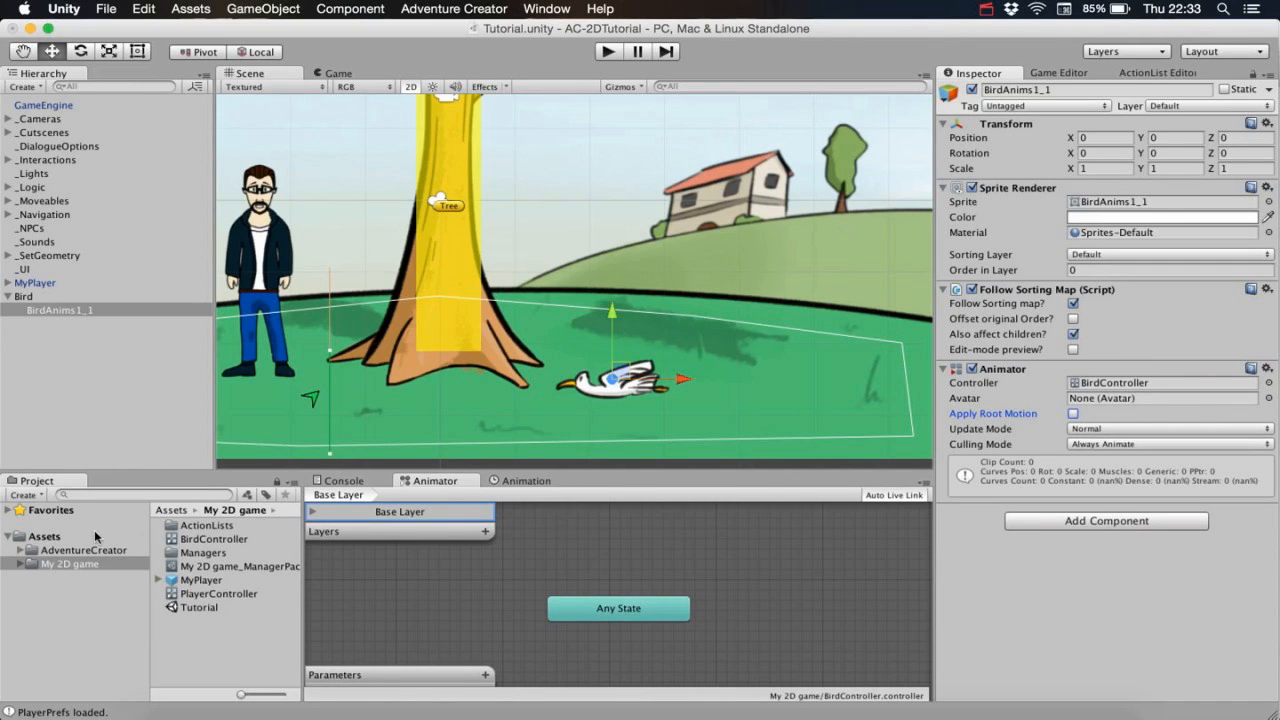
Add all the clips from the 2D Demo's Animations/Bird folder, BirdFly through BirdTalk, to BirdController's Base Layer.
click(20, 550)
click(33, 564)
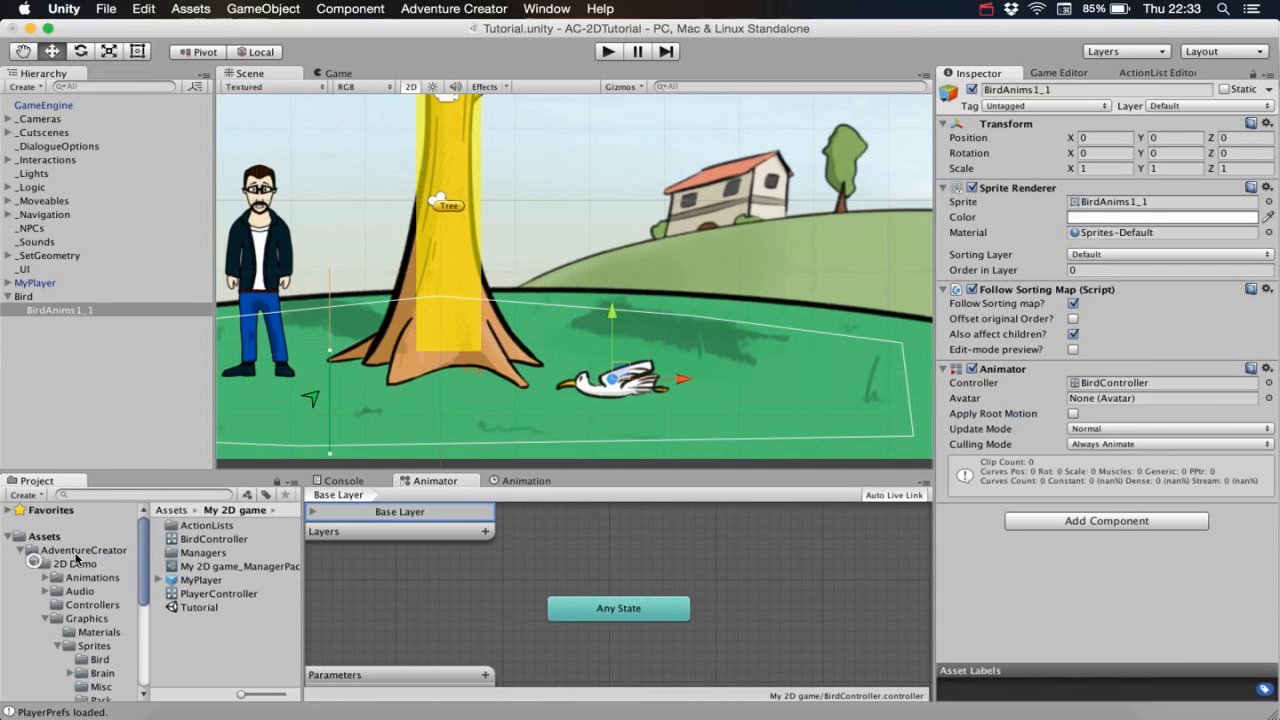
click(45, 578)
click(87, 591)
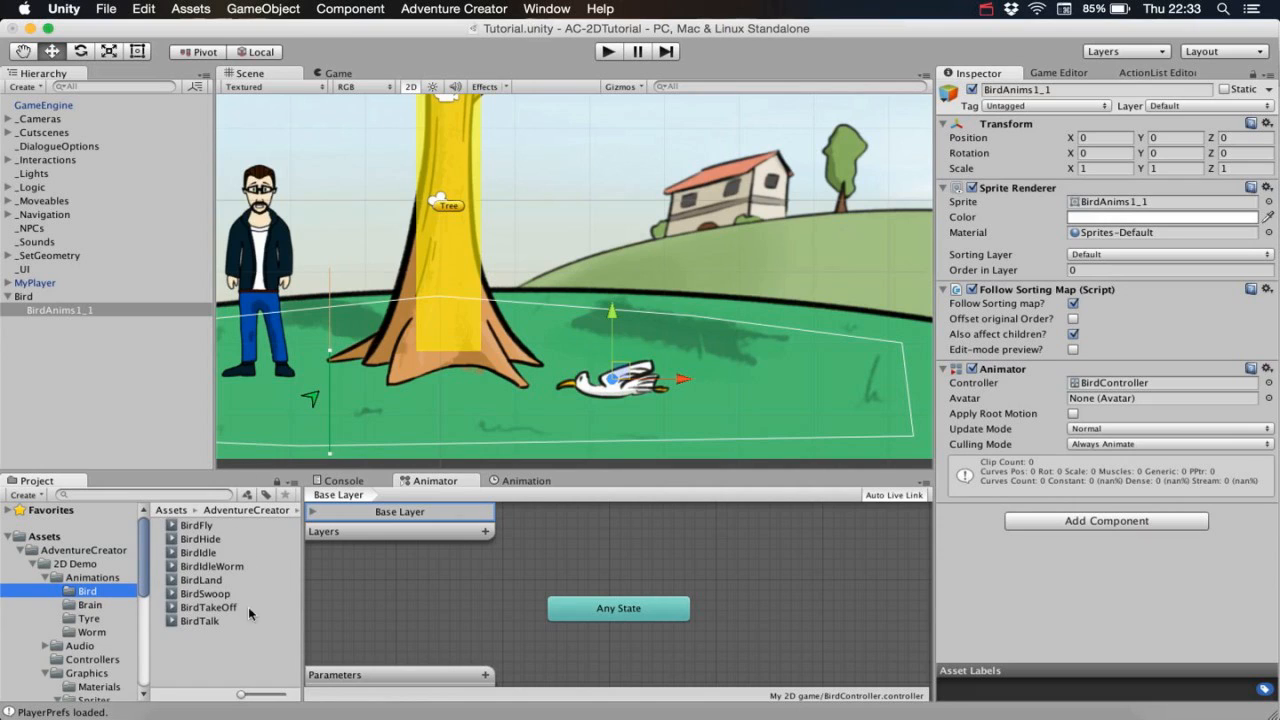
click(90, 606)
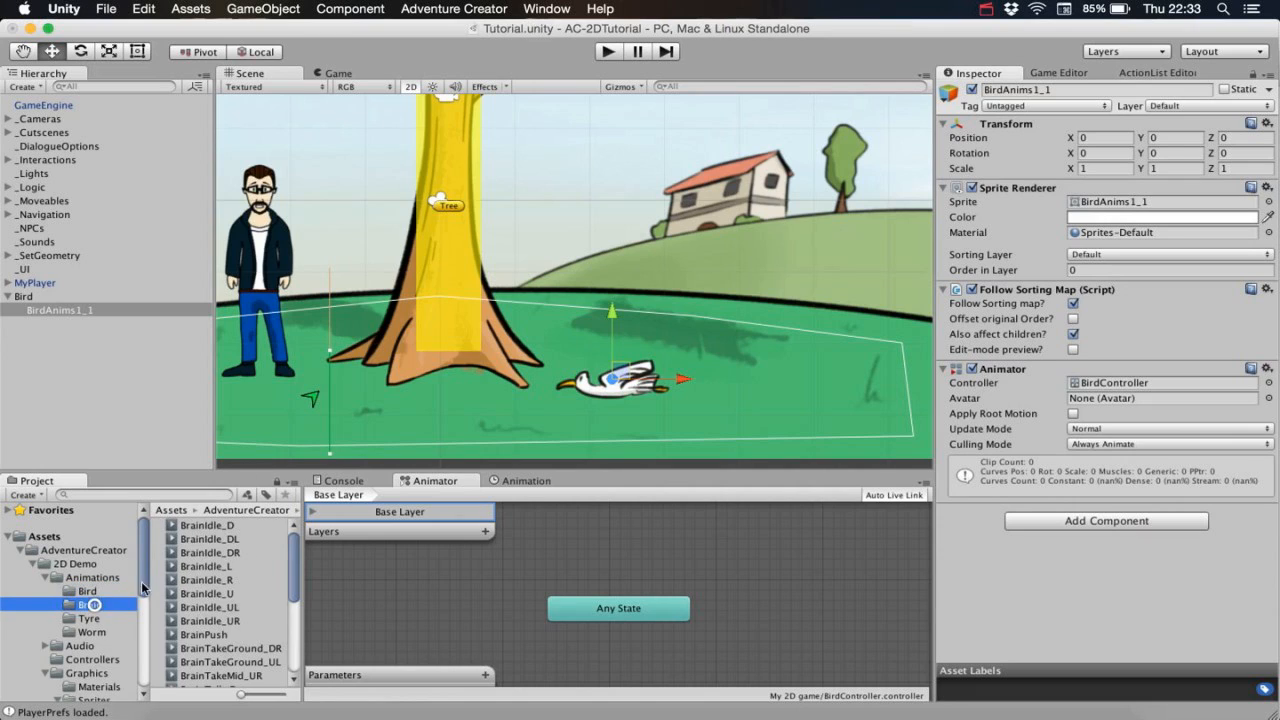
click(100, 591)
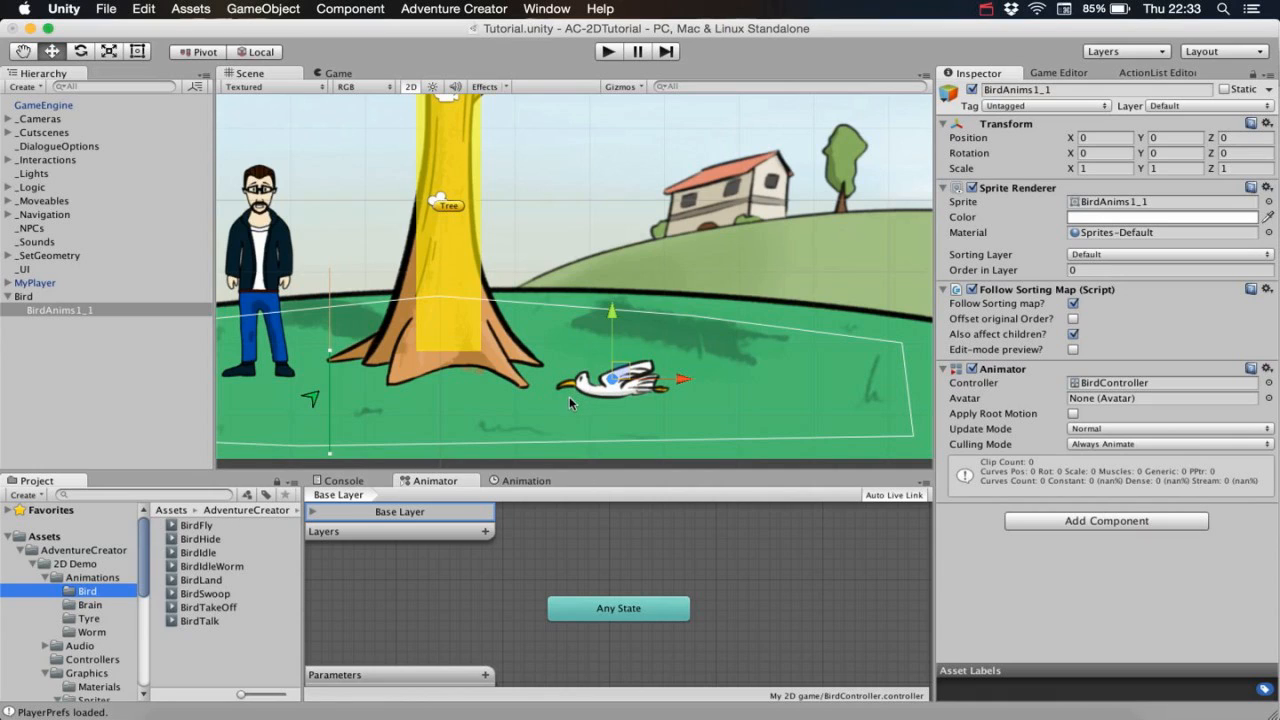
click(231, 620)
shift+click(196, 525)
drag(243, 523, 803, 594)
middle_drag(701, 567, 596, 506)
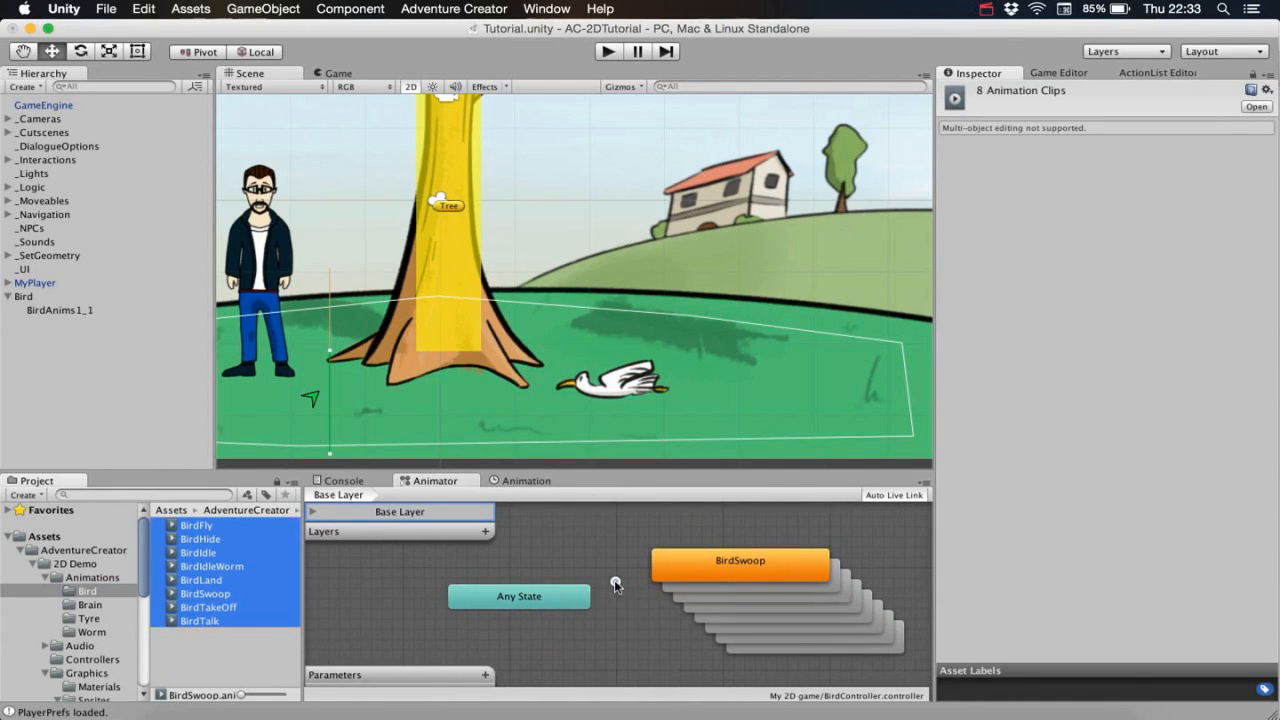
Set the Bird NPC's idle animation name to BirdIdle and clear its walk and run names.
click(58, 298)
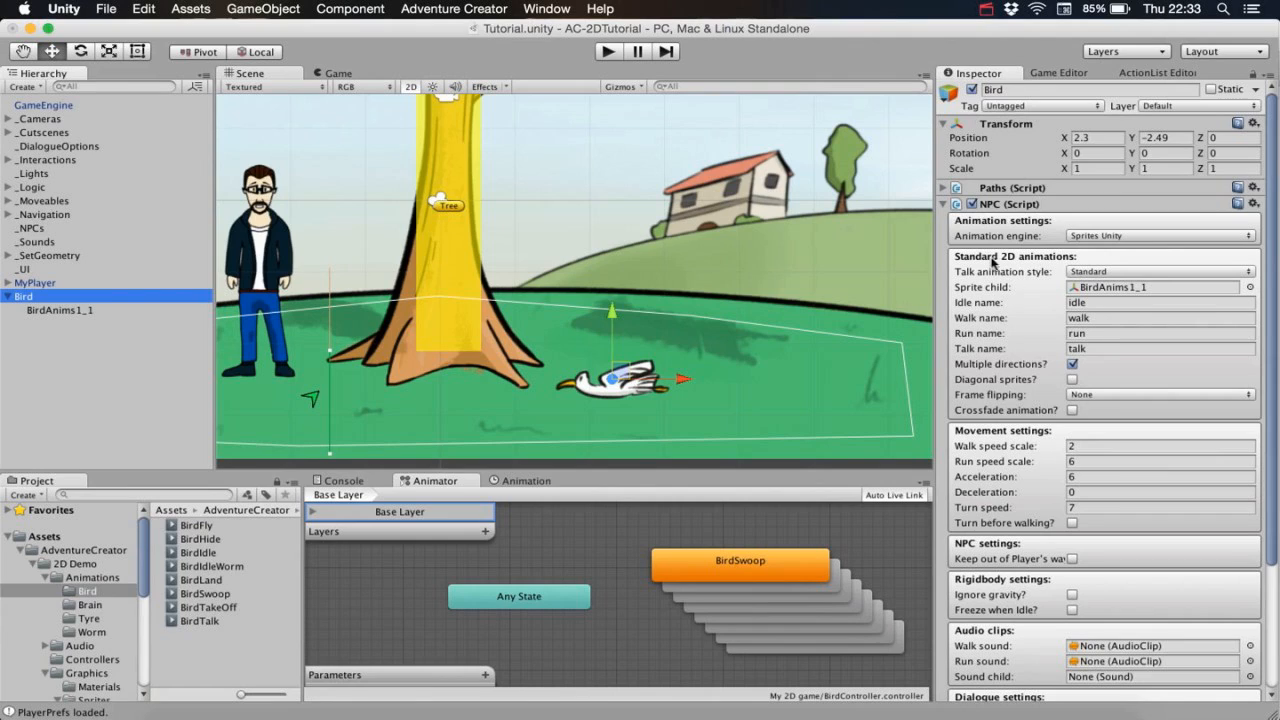
click(1100, 303)
text(B)
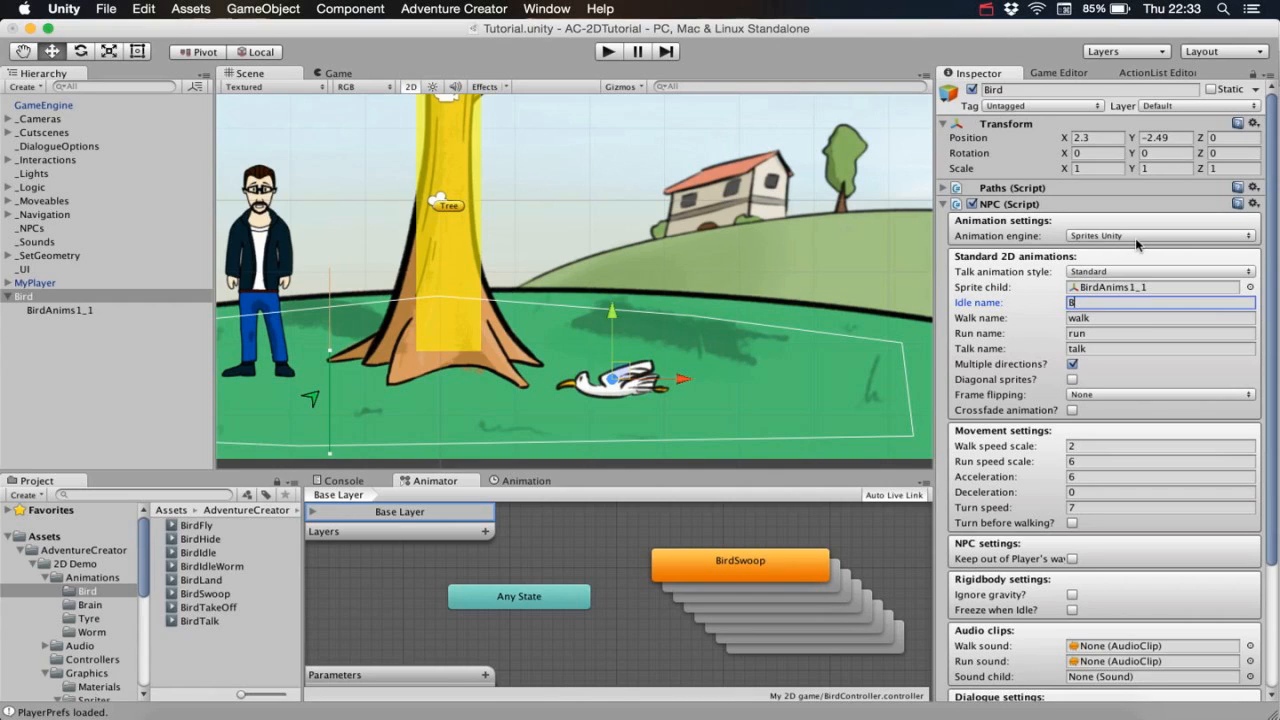
text(irdIdle)
key(Tab)
key(BackSpace)
key(Tab)
key(BackSpace)
Set the Bird NPC's talk animation name to BirdTalk and disable multiple directions.
key(Tab)
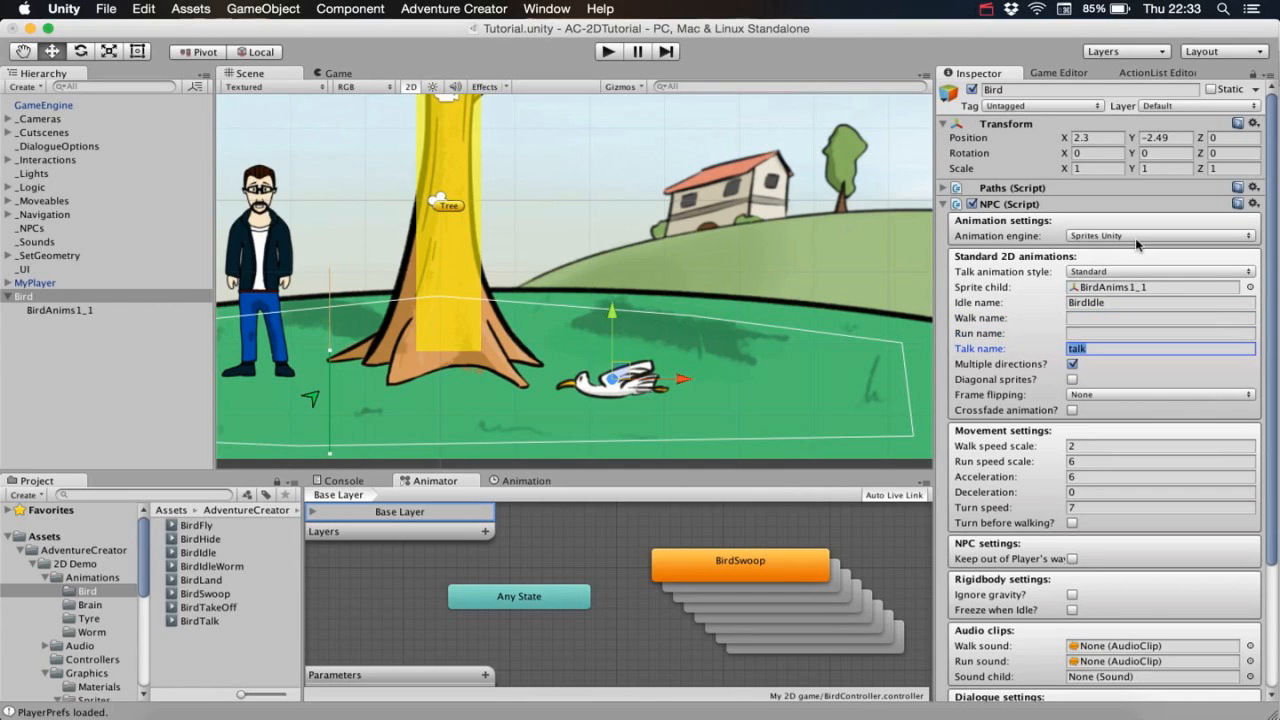
text(BirdT)
click(1072, 364)
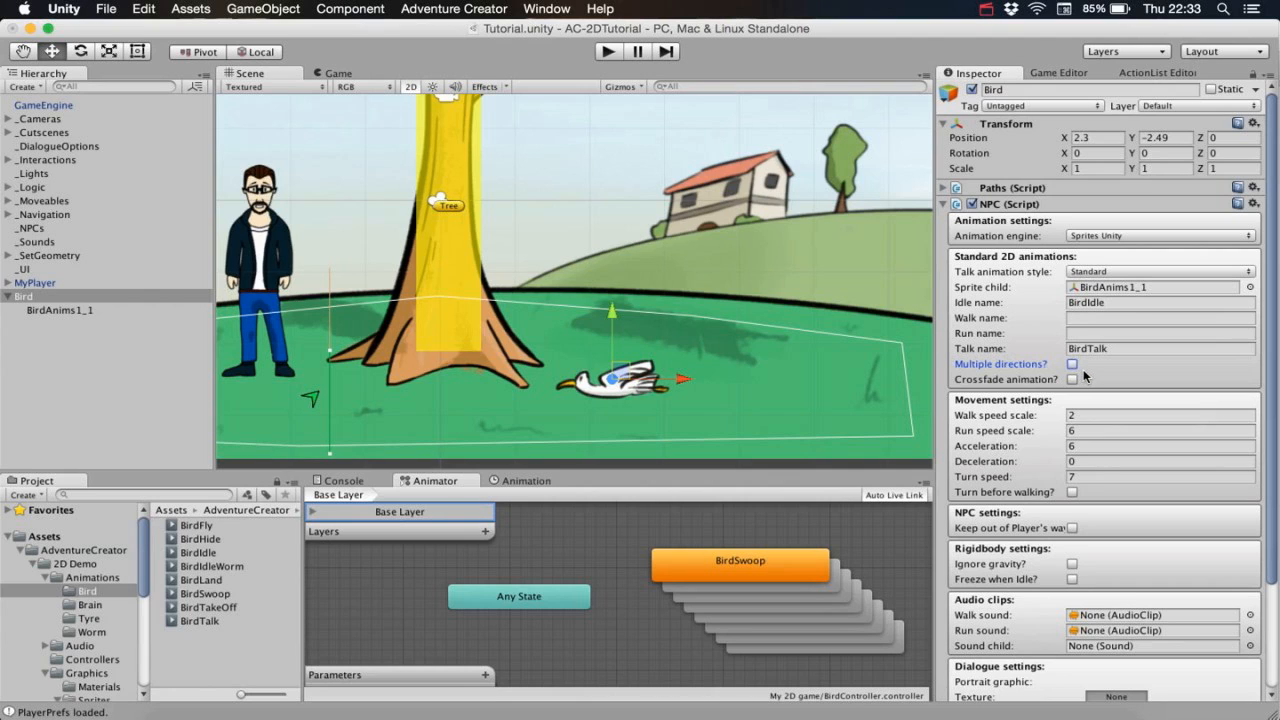
Add a Circle Collider 2D to Bird and set its radius to 0.35.
drag(1265, 350, 1262, 476)
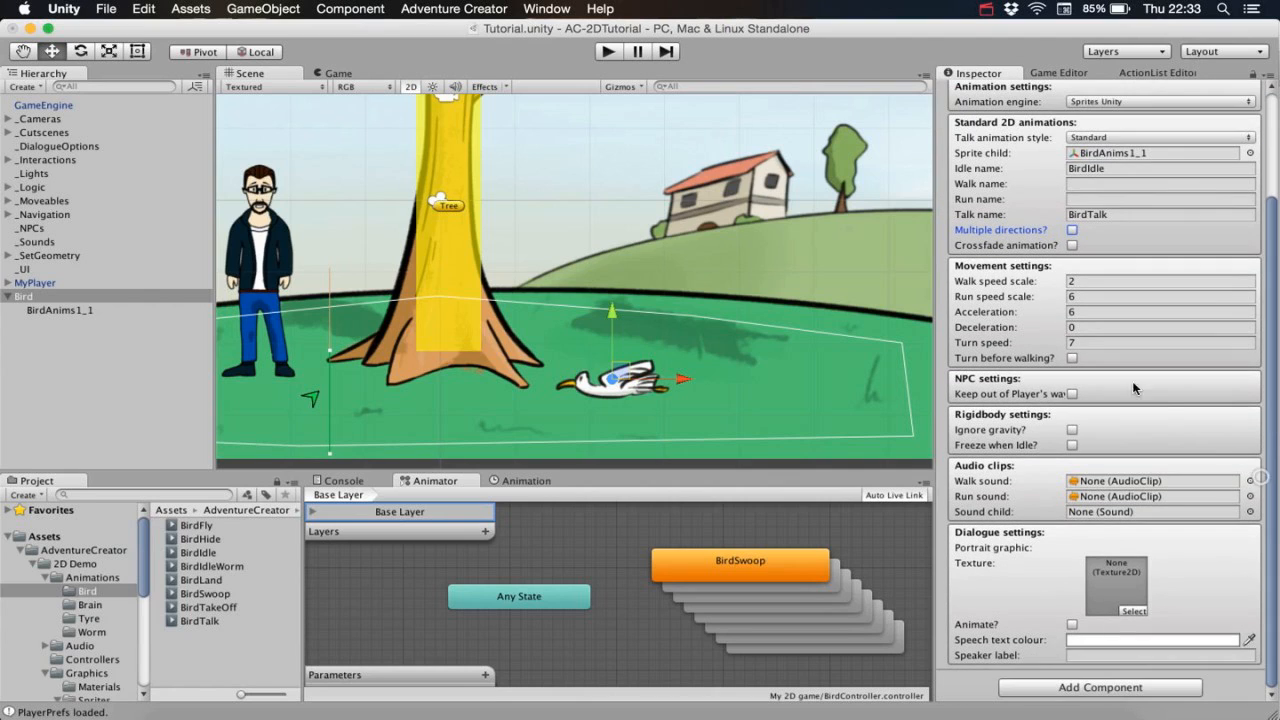
click(1050, 688)
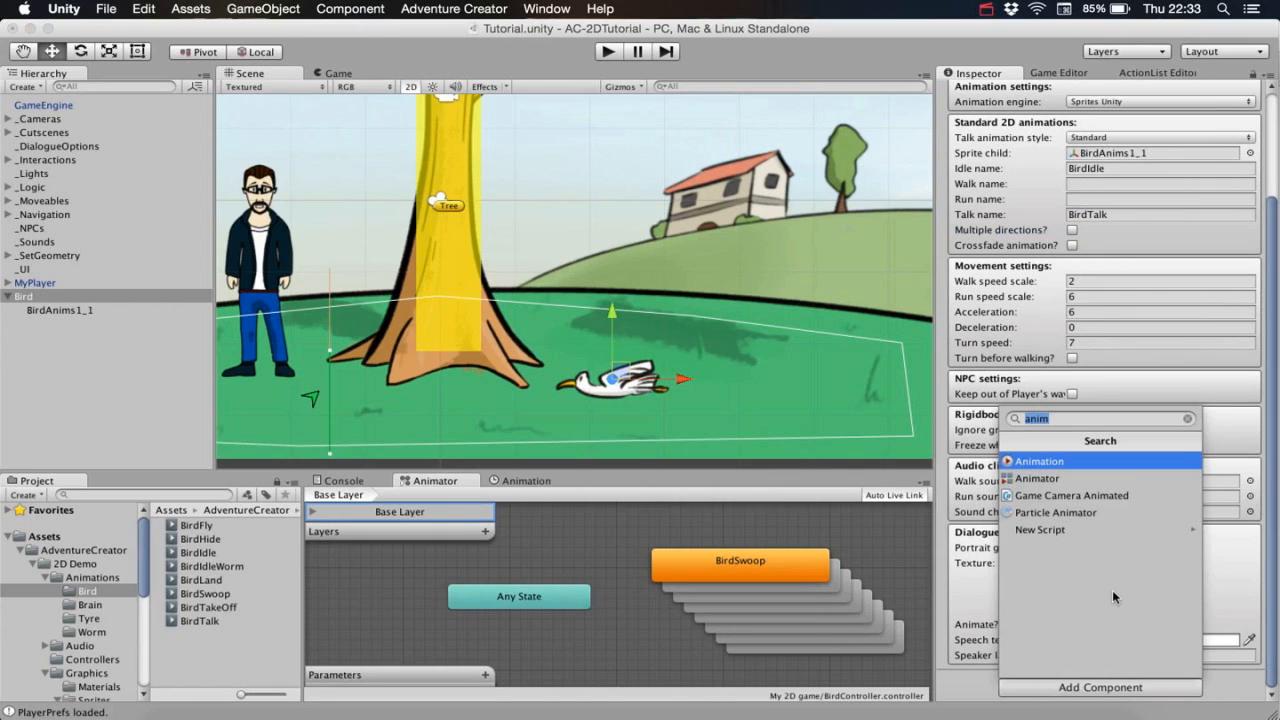
text(cir)
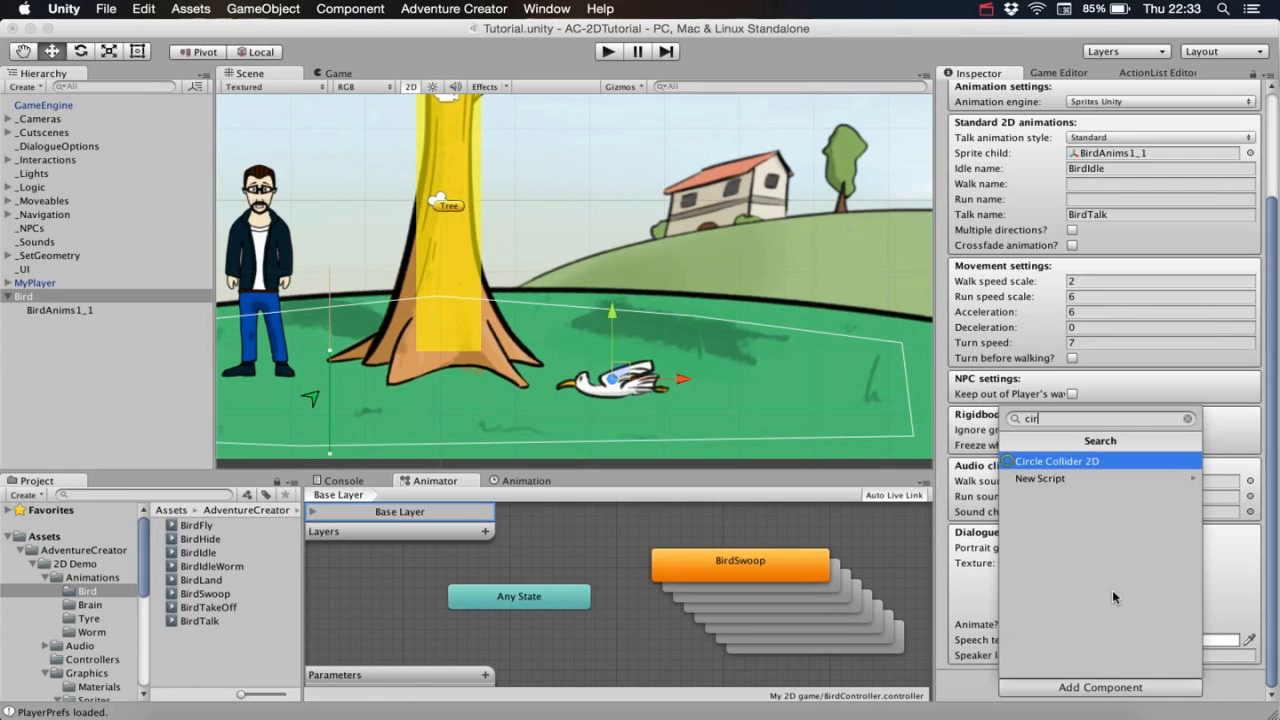
key(Return)
scroll(1030, 380, down, 5)
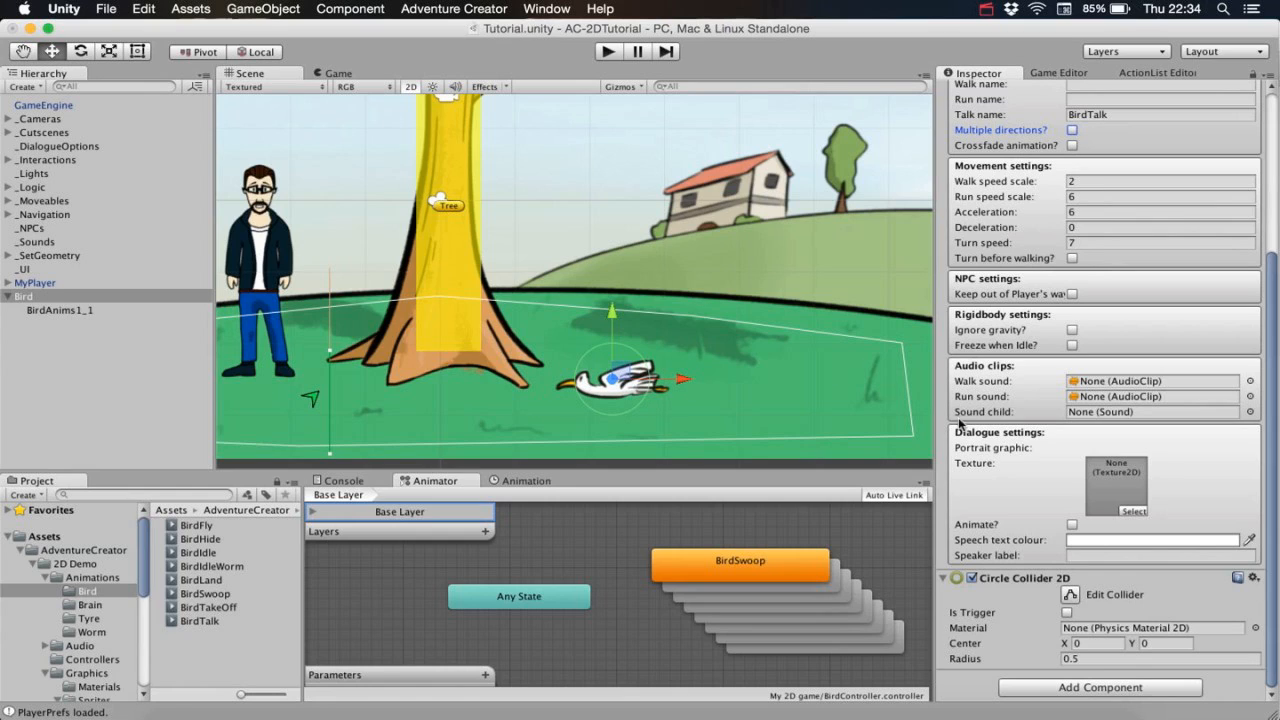
click(1074, 659)
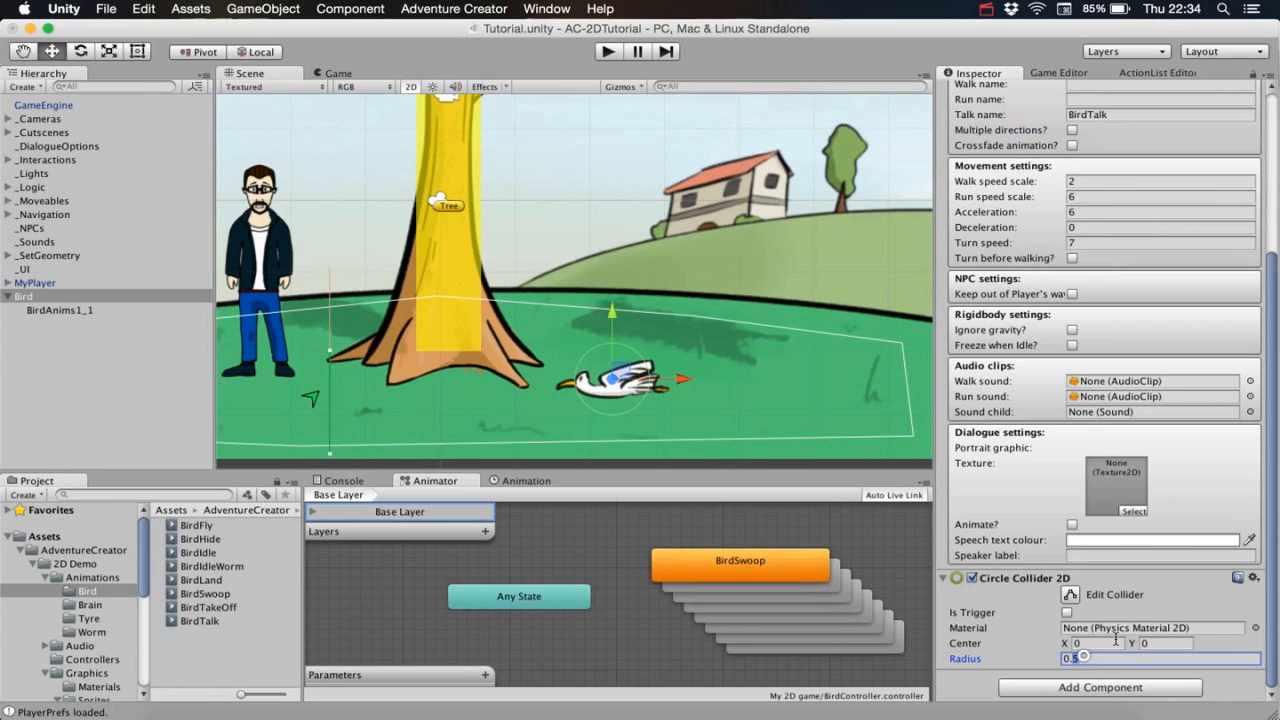
text(35)
Add a Hotspot component to Bird.
click(1097, 689)
text(hot)
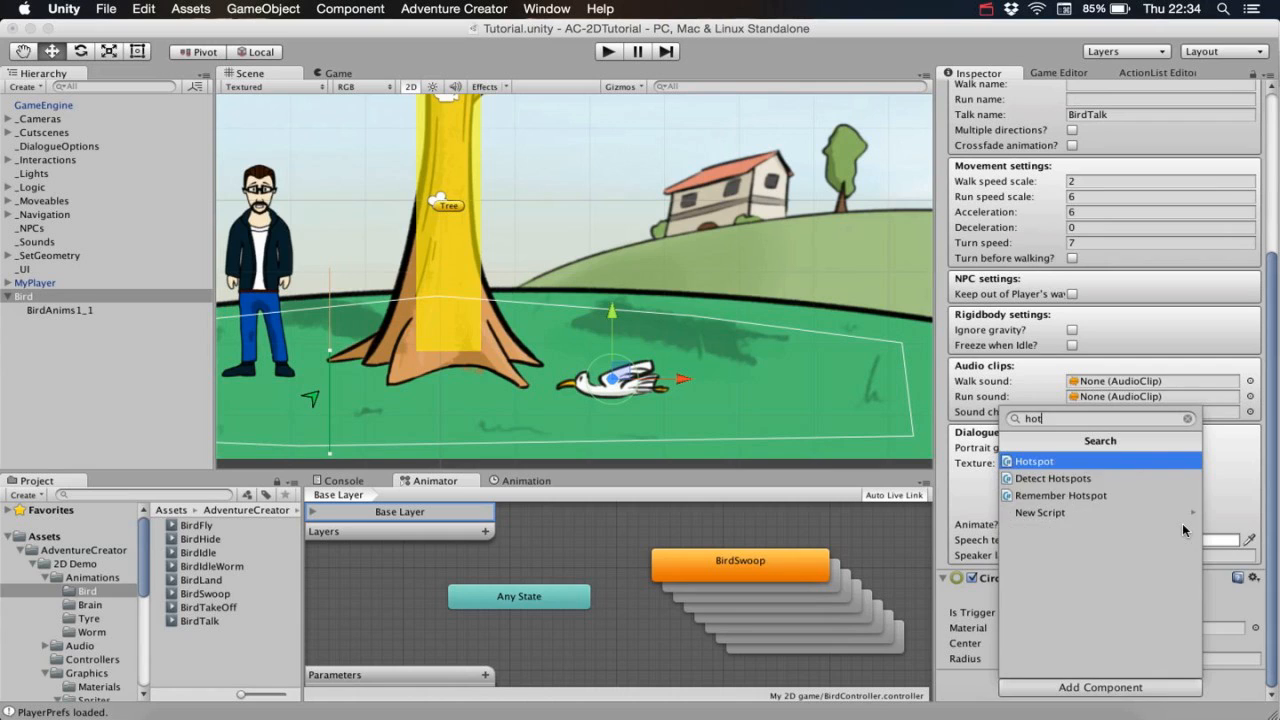
key(Return)
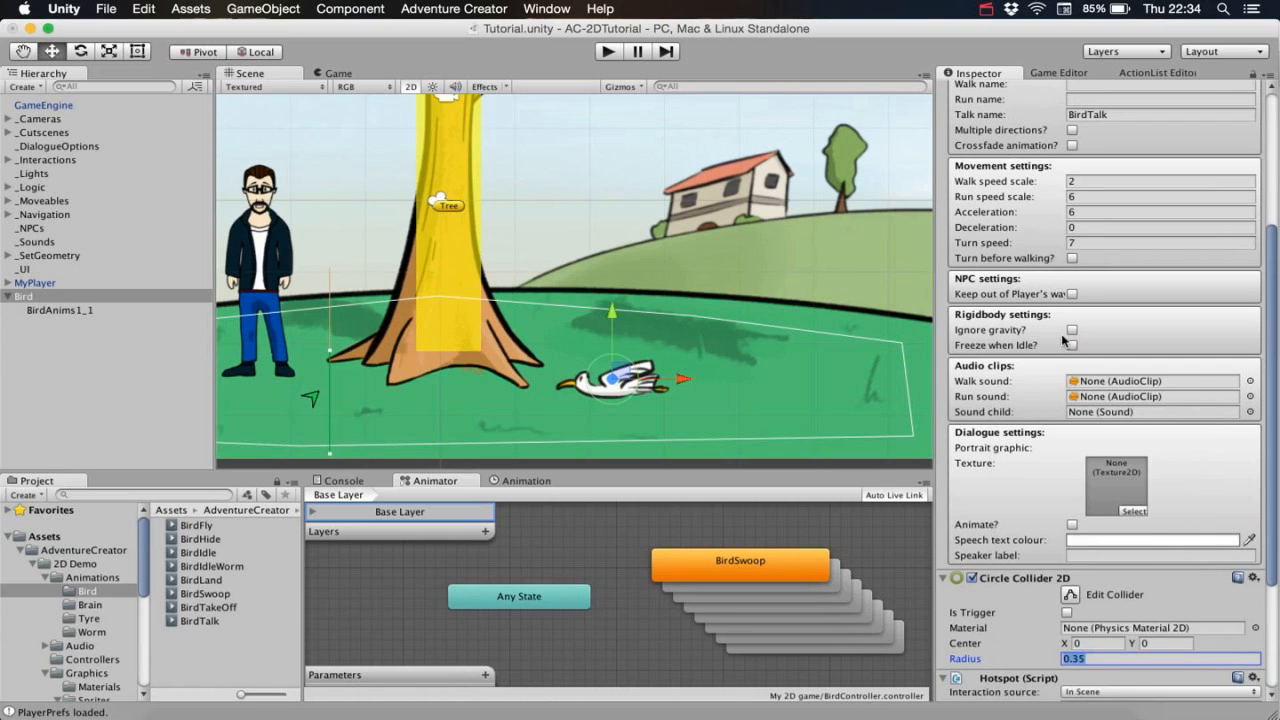
Add a Box Collider 2D component to Bird.
scroll(1100, 540, down, 5)
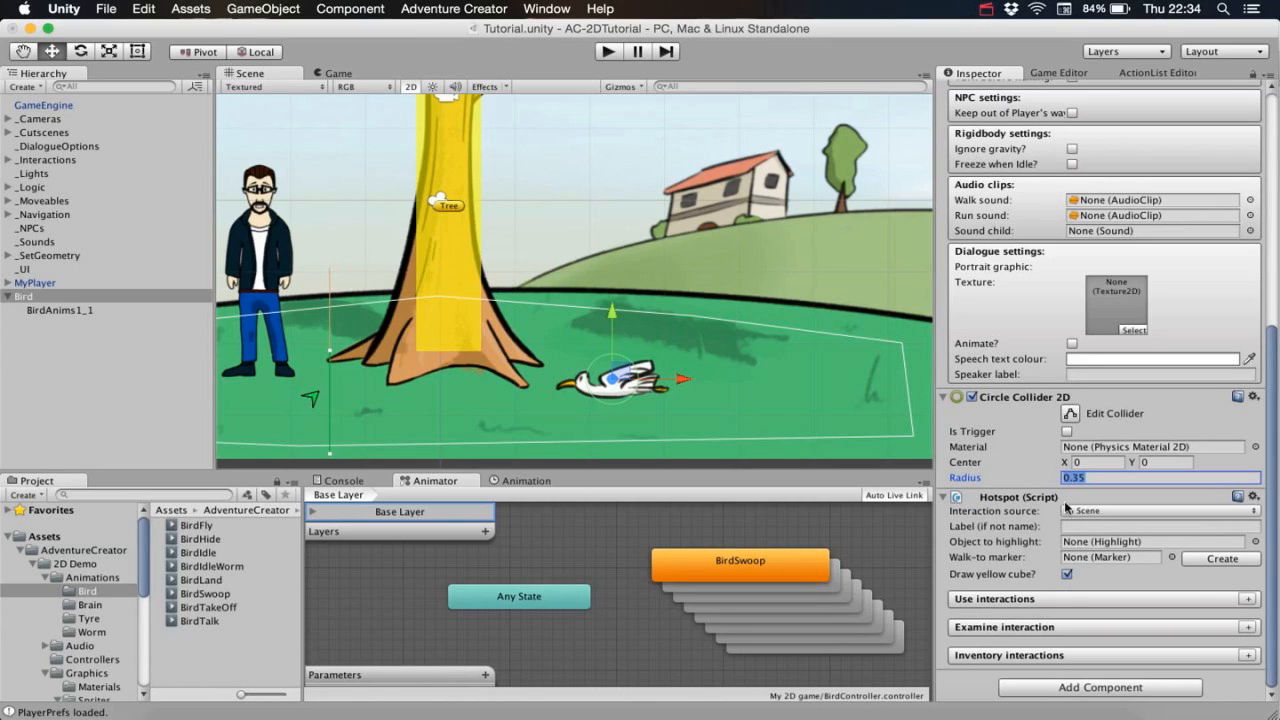
click(1068, 686)
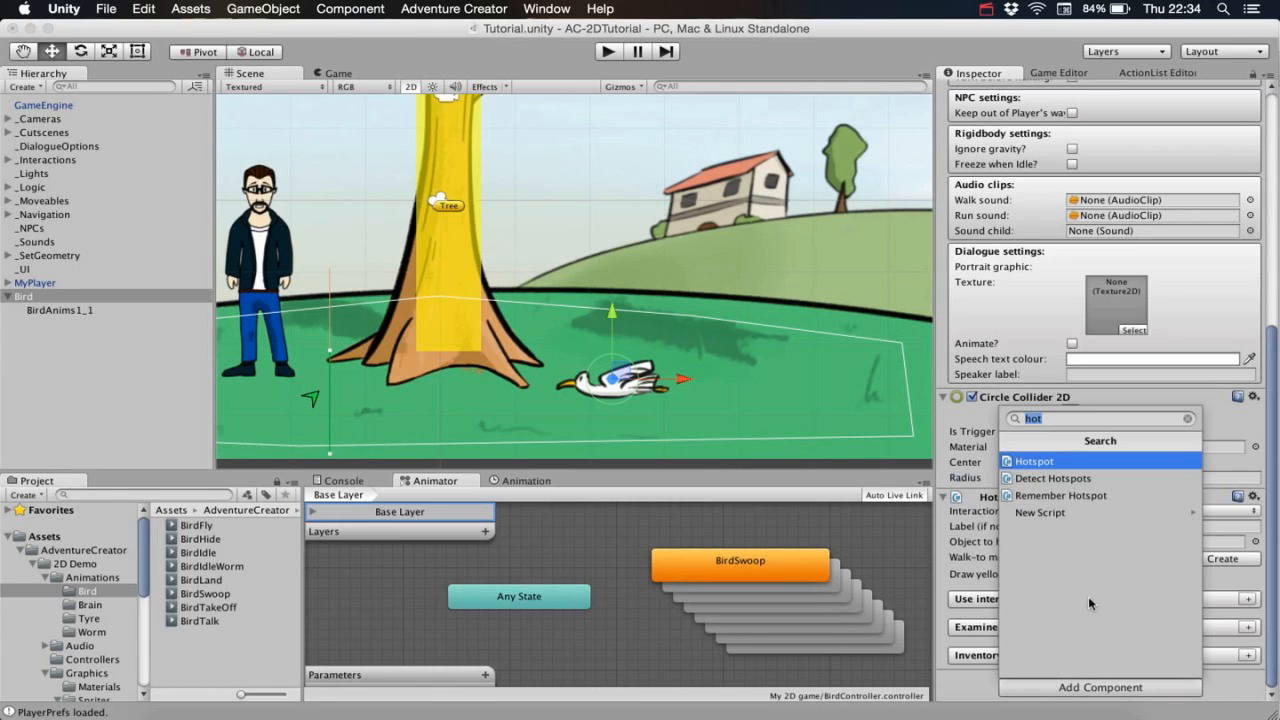
text(box)
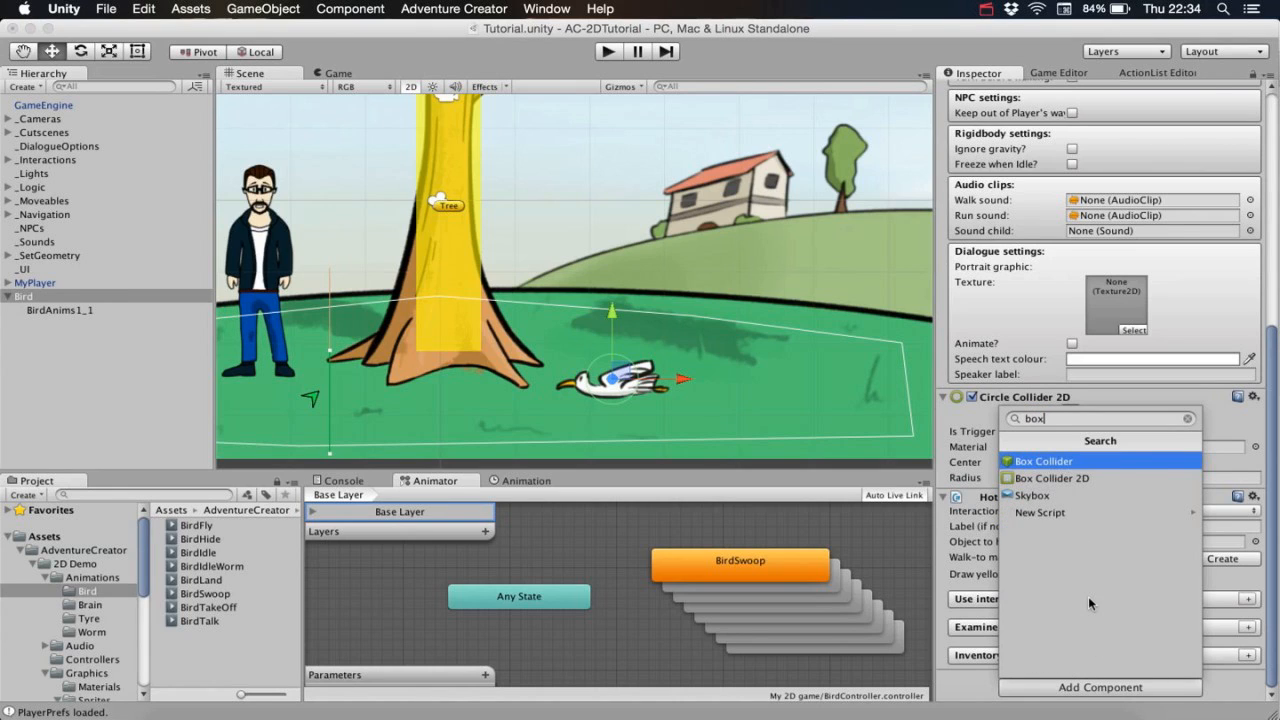
key(Down)
key(Return)
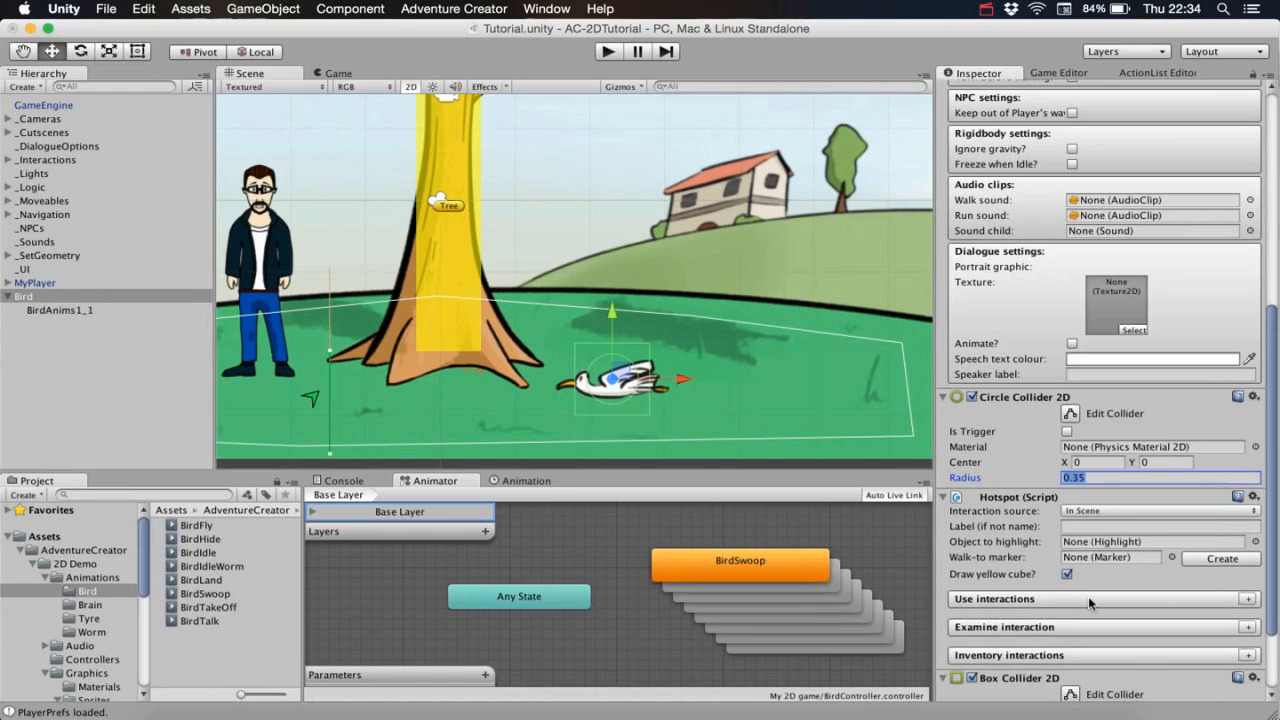
Set the Box Collider 2D's Y size to 0.9 and make it a trigger.
click(1210, 478)
drag(1271, 477, 1262, 595)
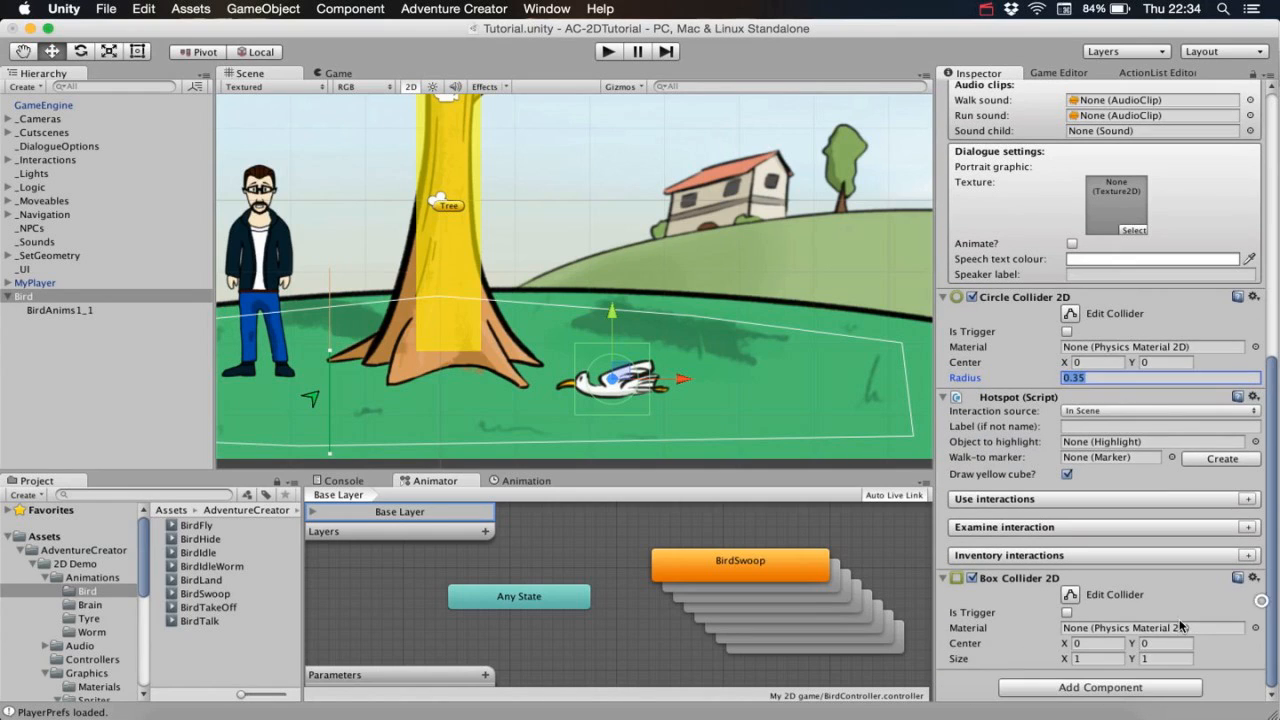
click(1150, 659)
text(0.)
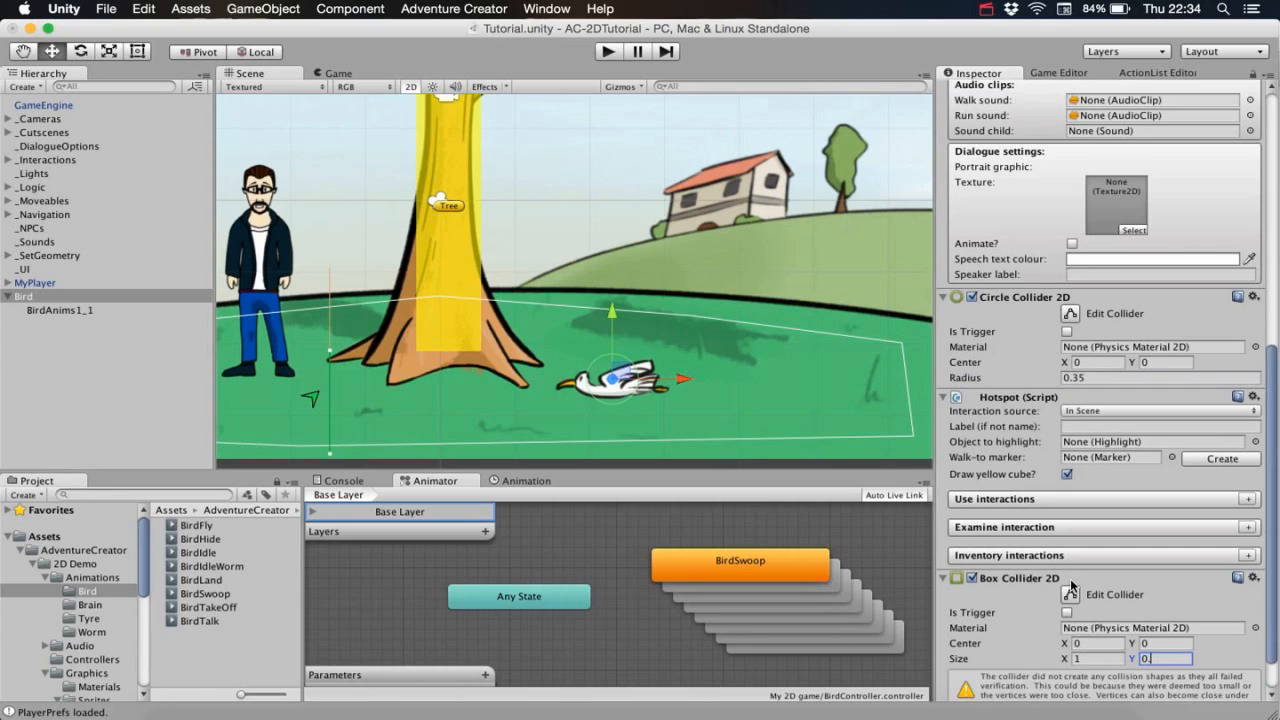
text(9)
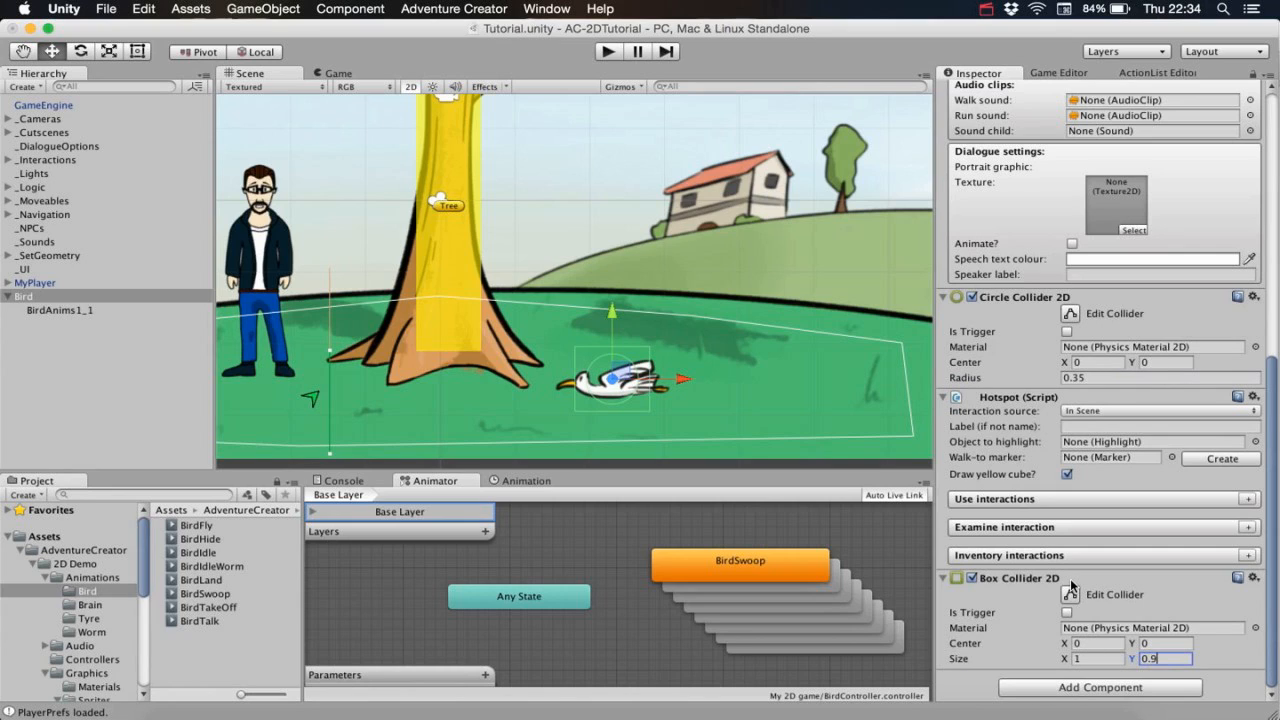
click(1067, 612)
middle_drag(640, 369, 693, 360)
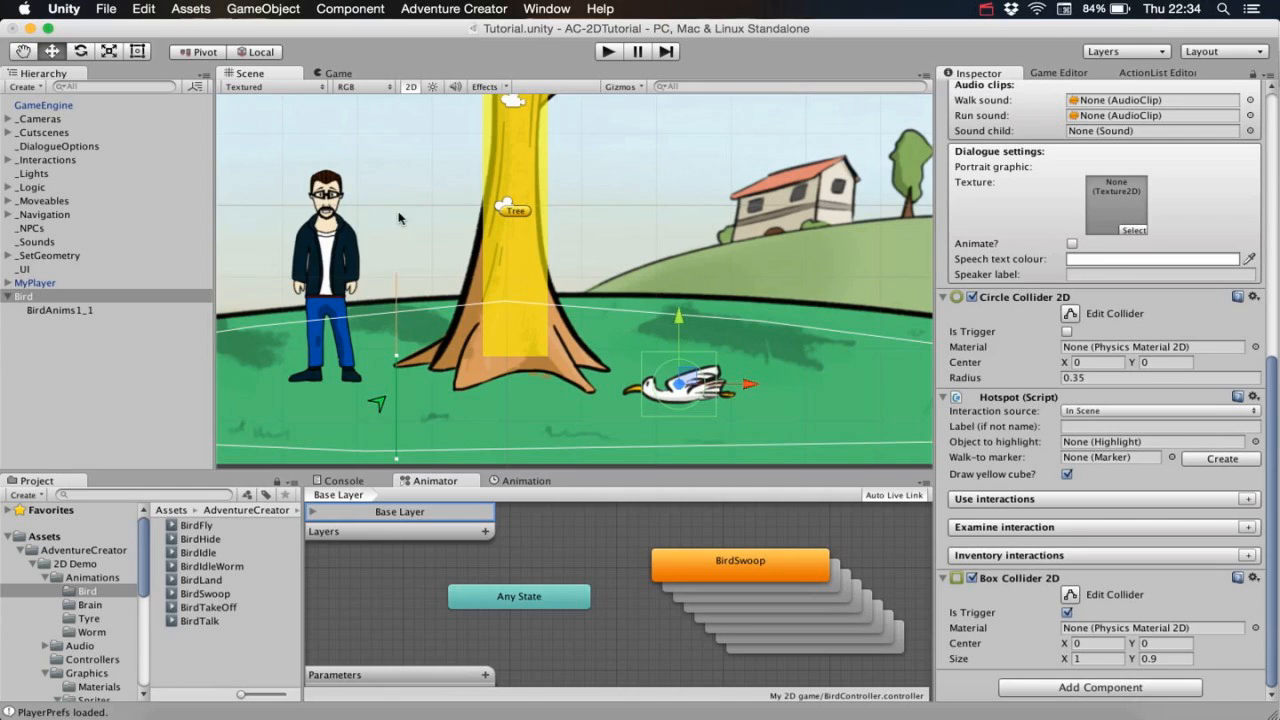
middle_drag(428, 239, 495, 246)
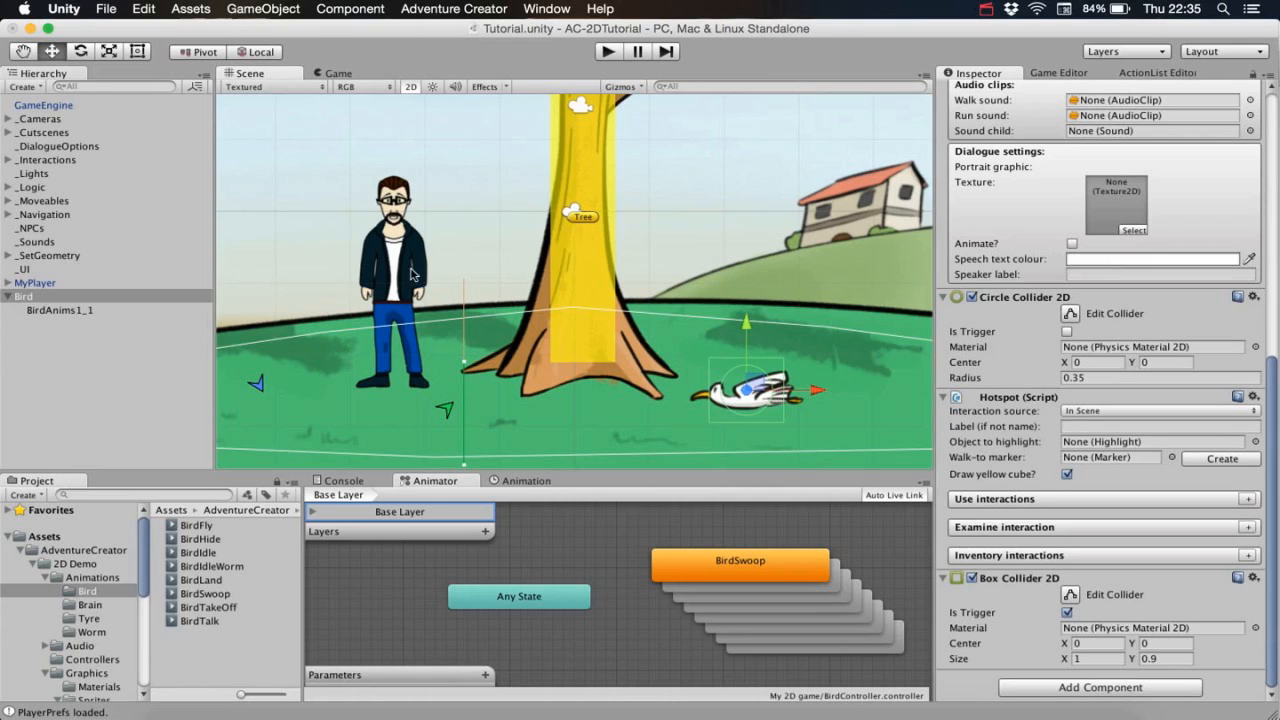
middle_drag(618, 292, 610, 304)
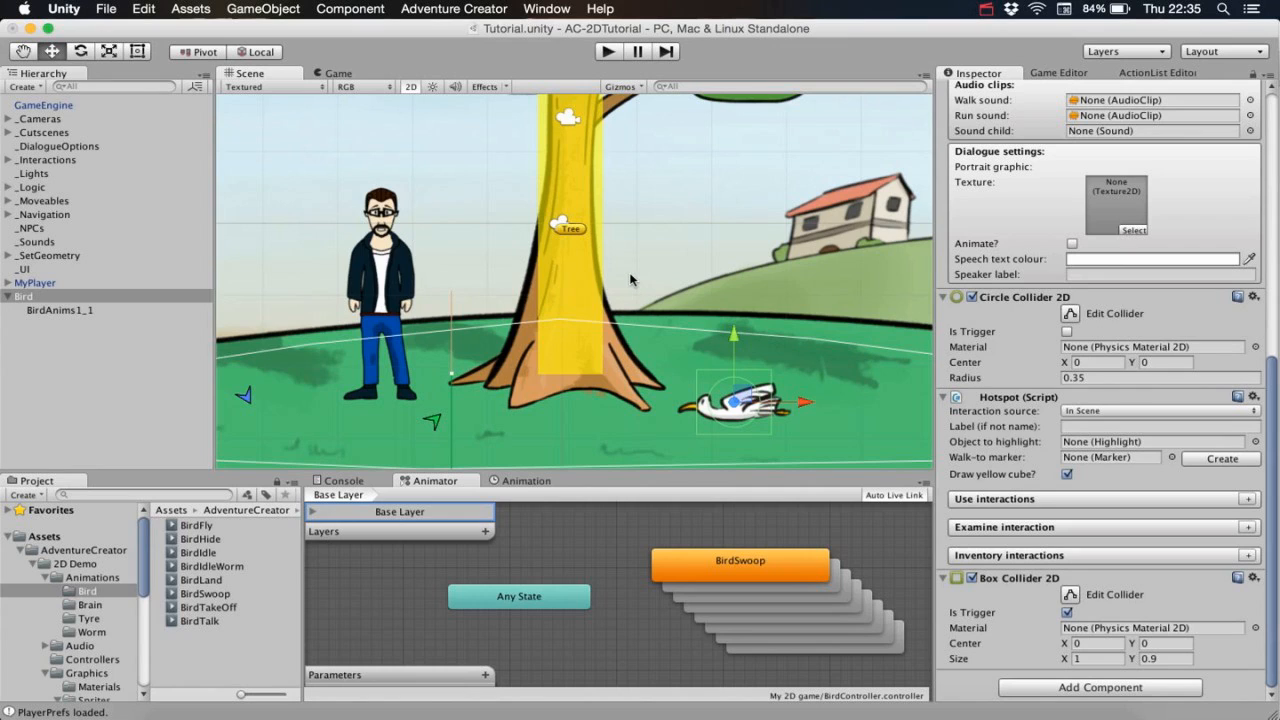
middle_drag(629, 277, 625, 265)
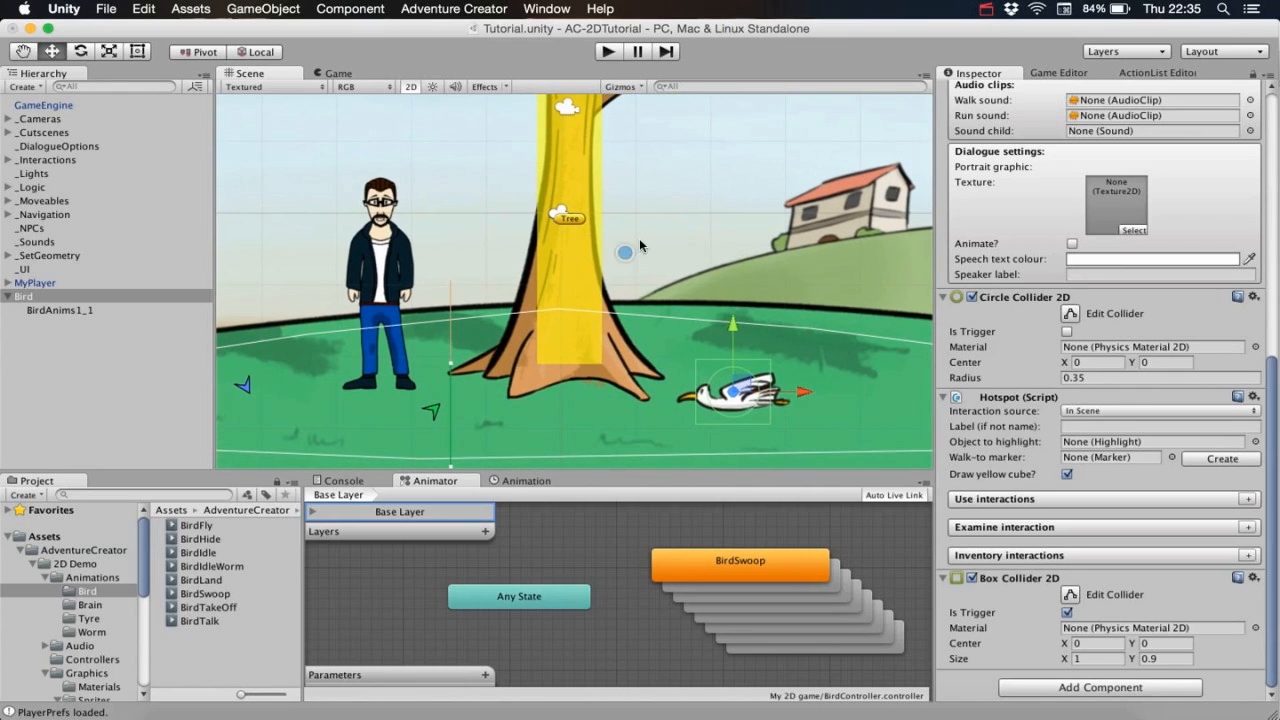
Play-test the scene by walking the player over to the bird and checking the bird's hotspot.
click(608, 52)
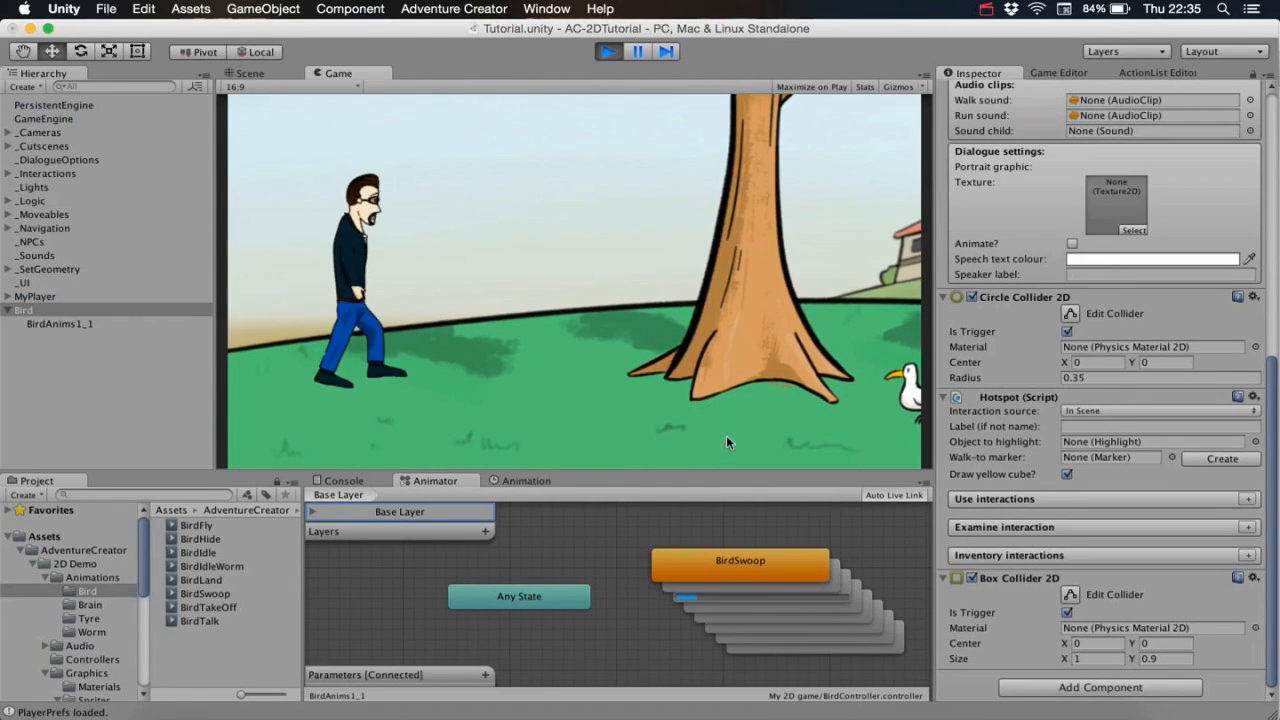
click(788, 437)
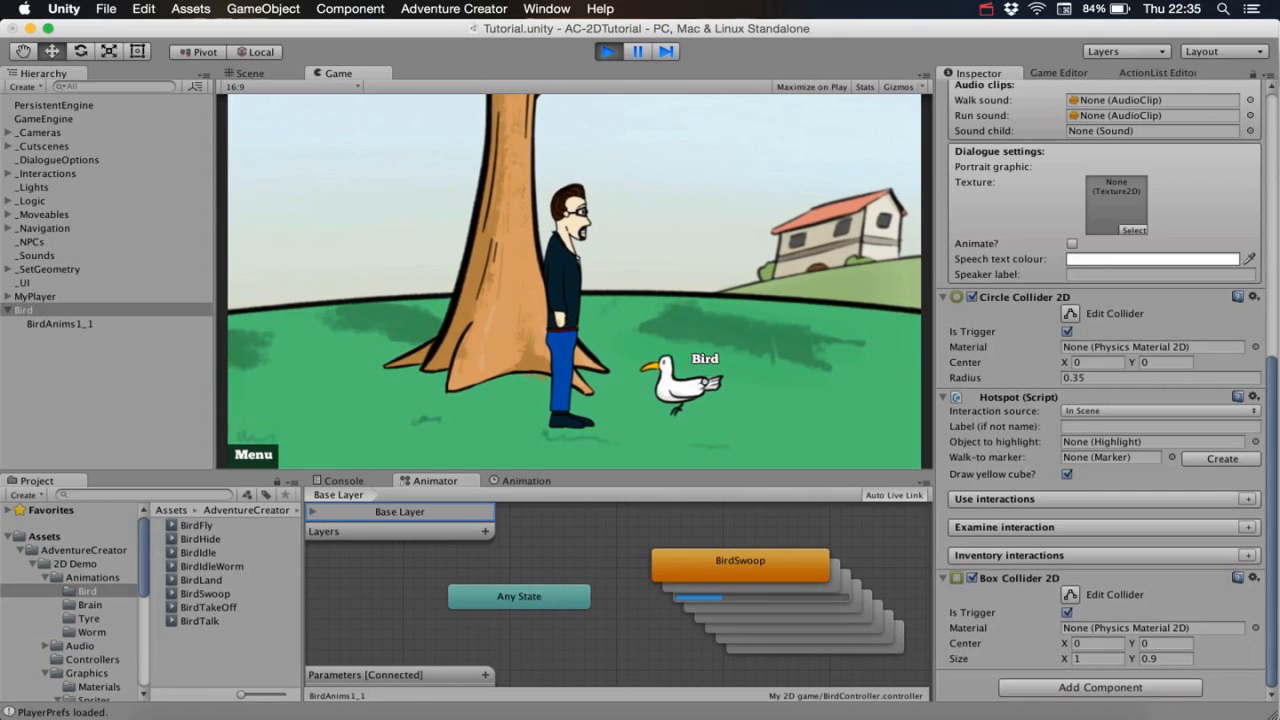
key(super+ctrl+3)
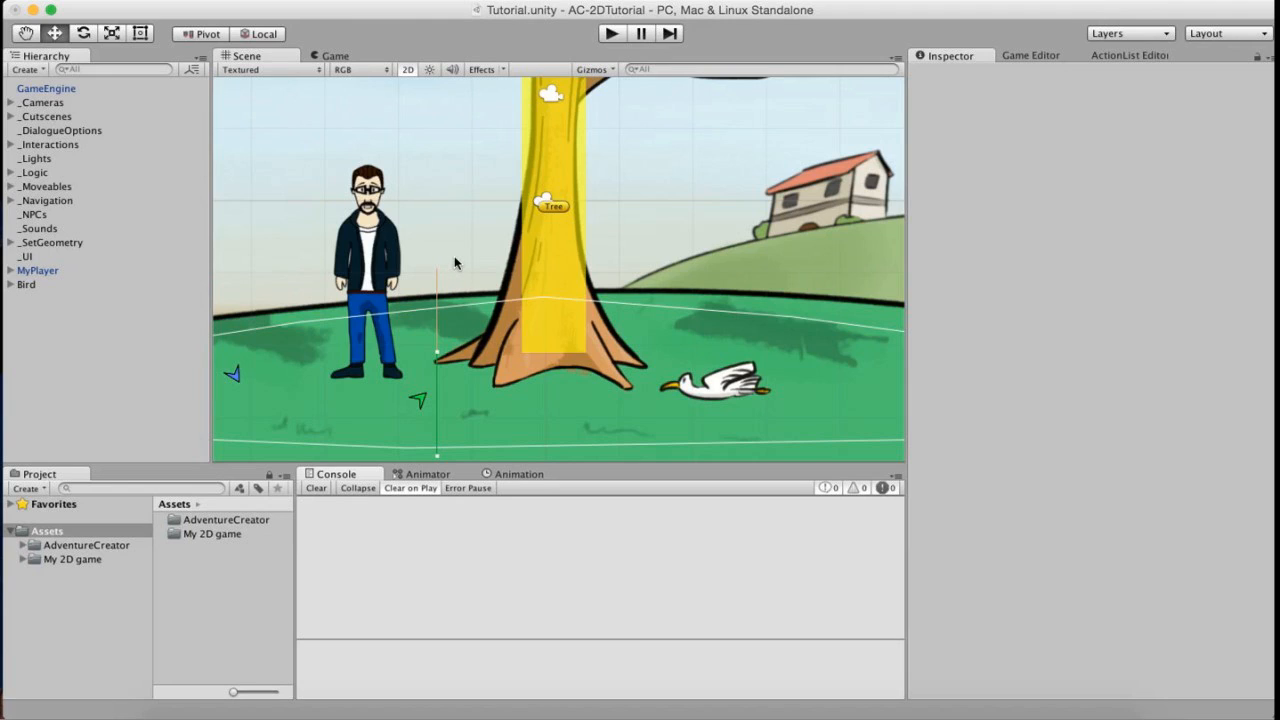
Add a Conversation prefab named BirdConv to the scene and show its properties.
click(1028, 58)
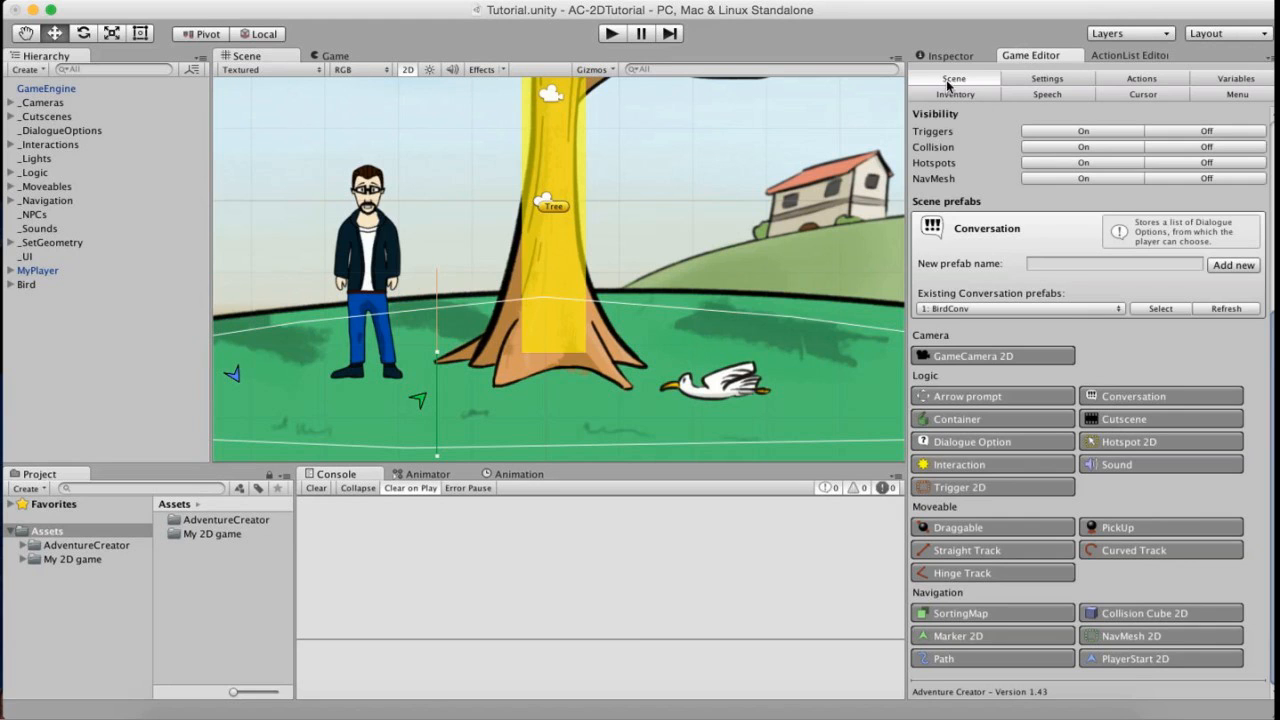
click(1241, 311)
scroll(1220, 300, up, 2)
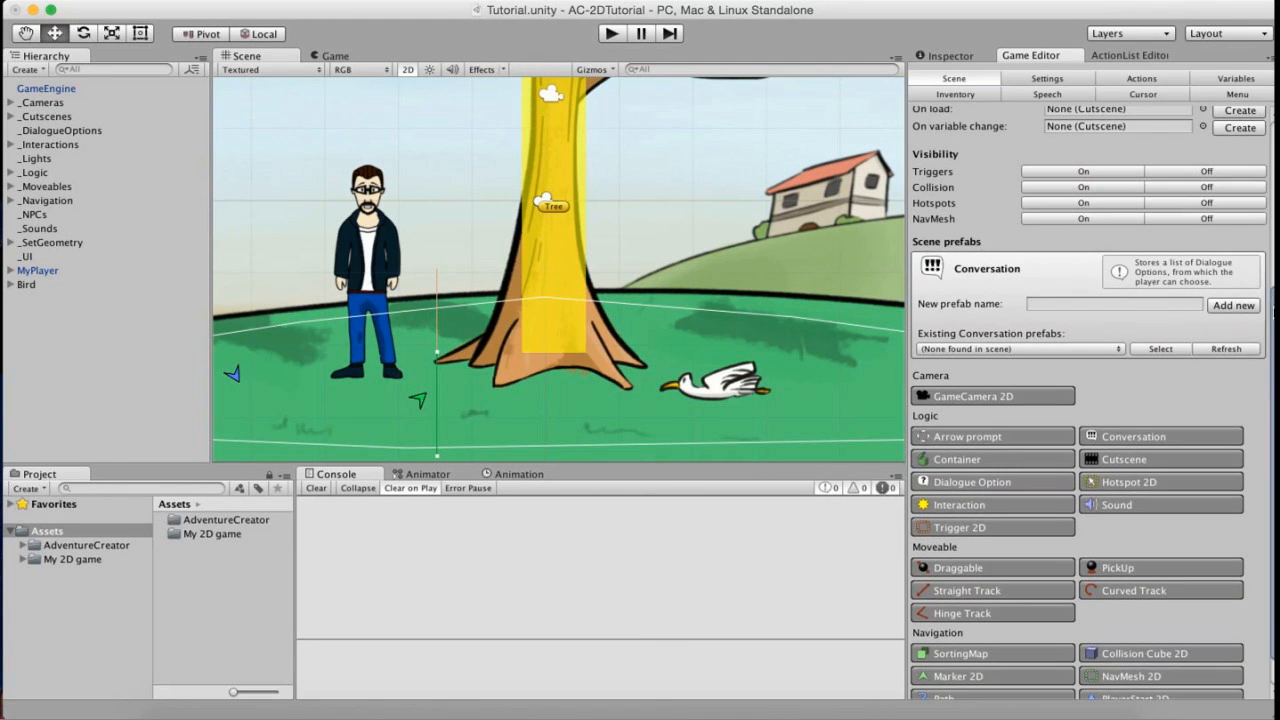
scroll(984, 250, down, 2)
click(1115, 403)
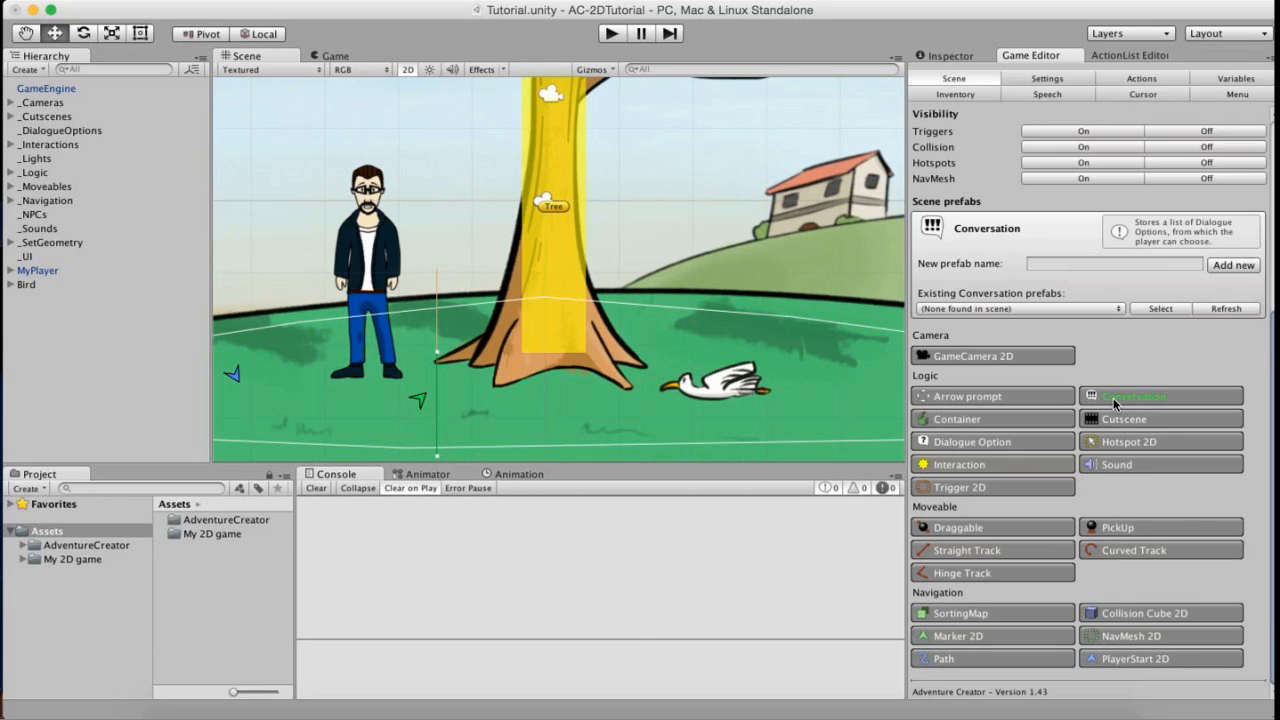
click(1064, 264)
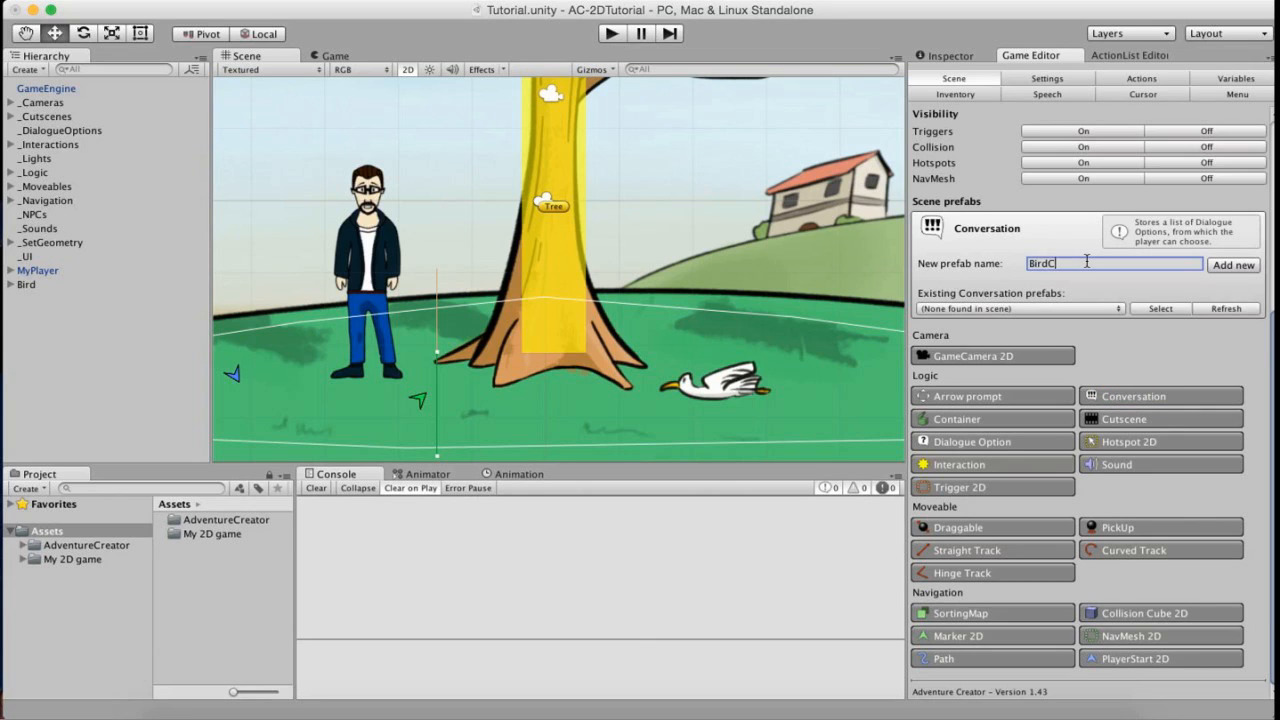
text(BirdConv)
click(1233, 265)
click(54, 216)
click(940, 55)
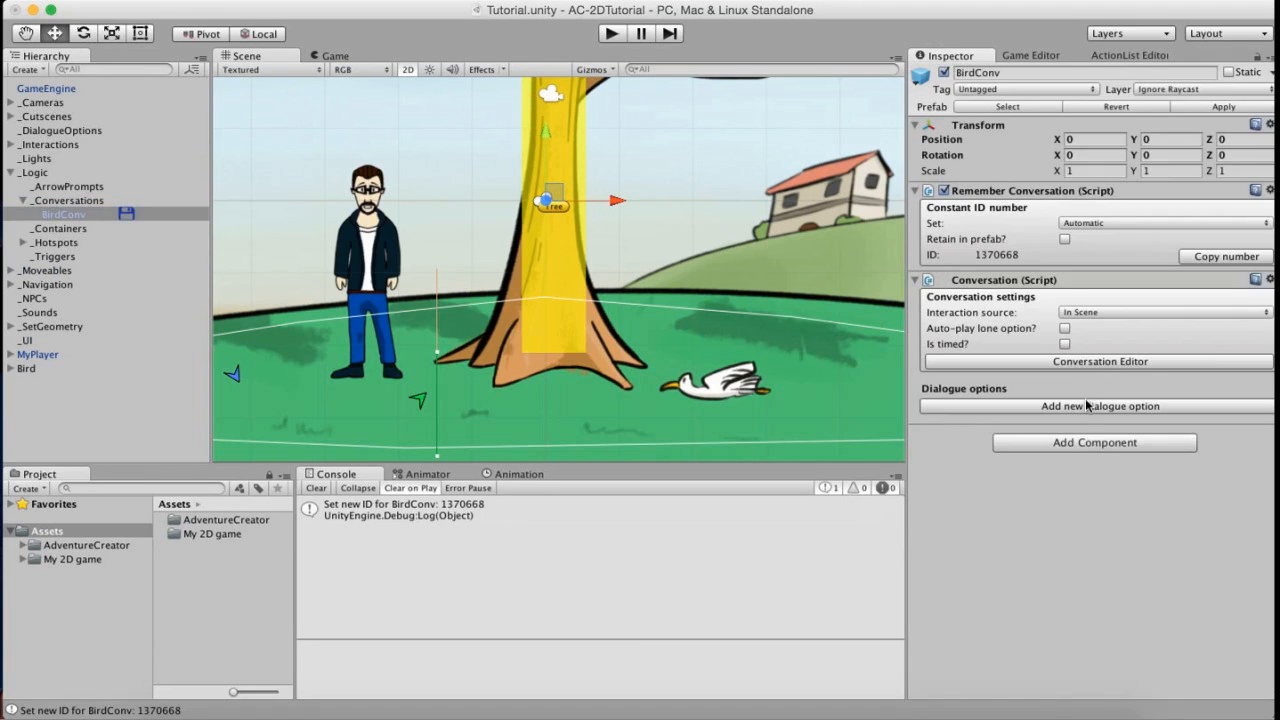
Add three dialogue options to the BirdConv conversation.
click(1172, 408)
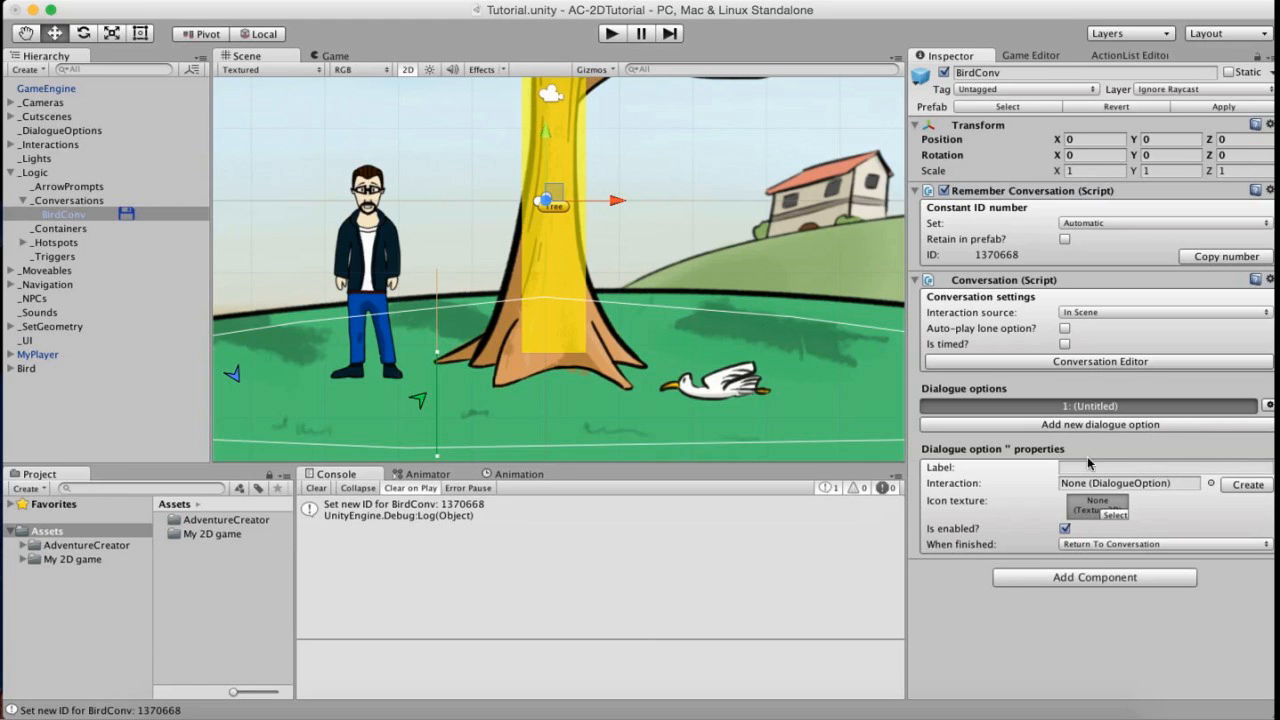
click(1130, 424)
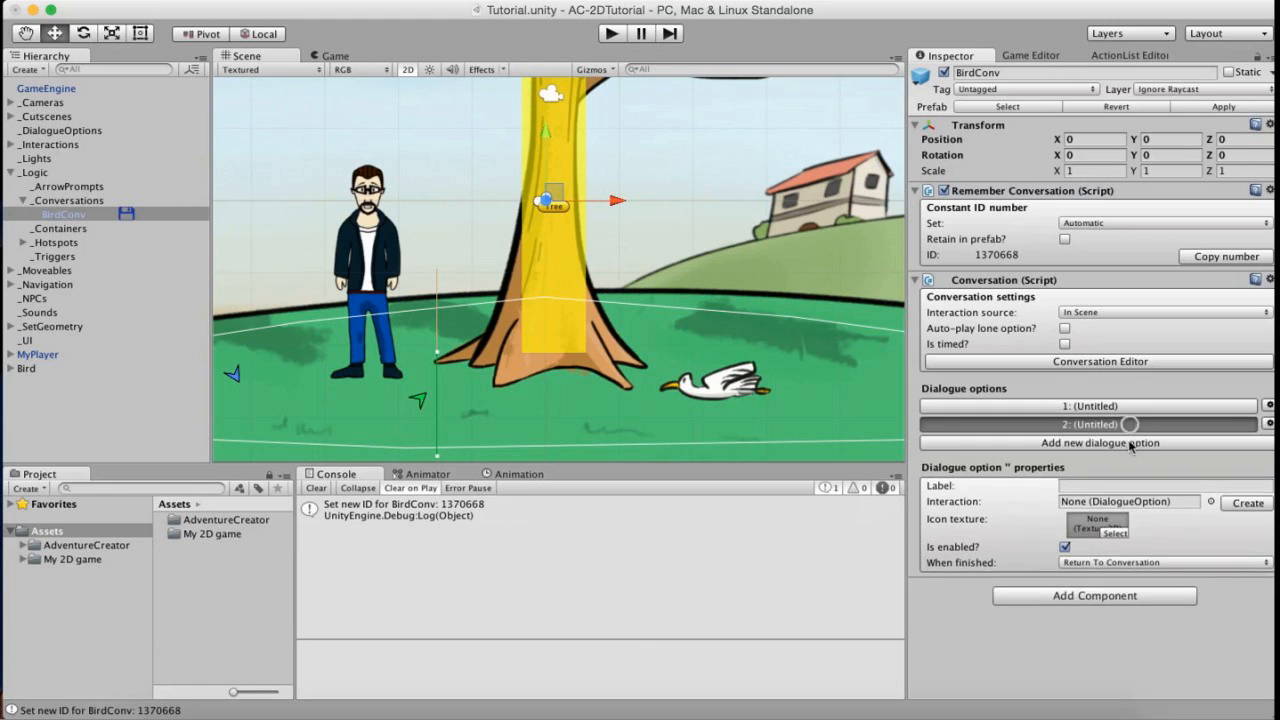
click(1133, 442)
Label BirdConv's three dialogue options "Hi, bird!", "Wow, a talking bird!" and "Goodbye." in order.
click(1110, 406)
click(1098, 503)
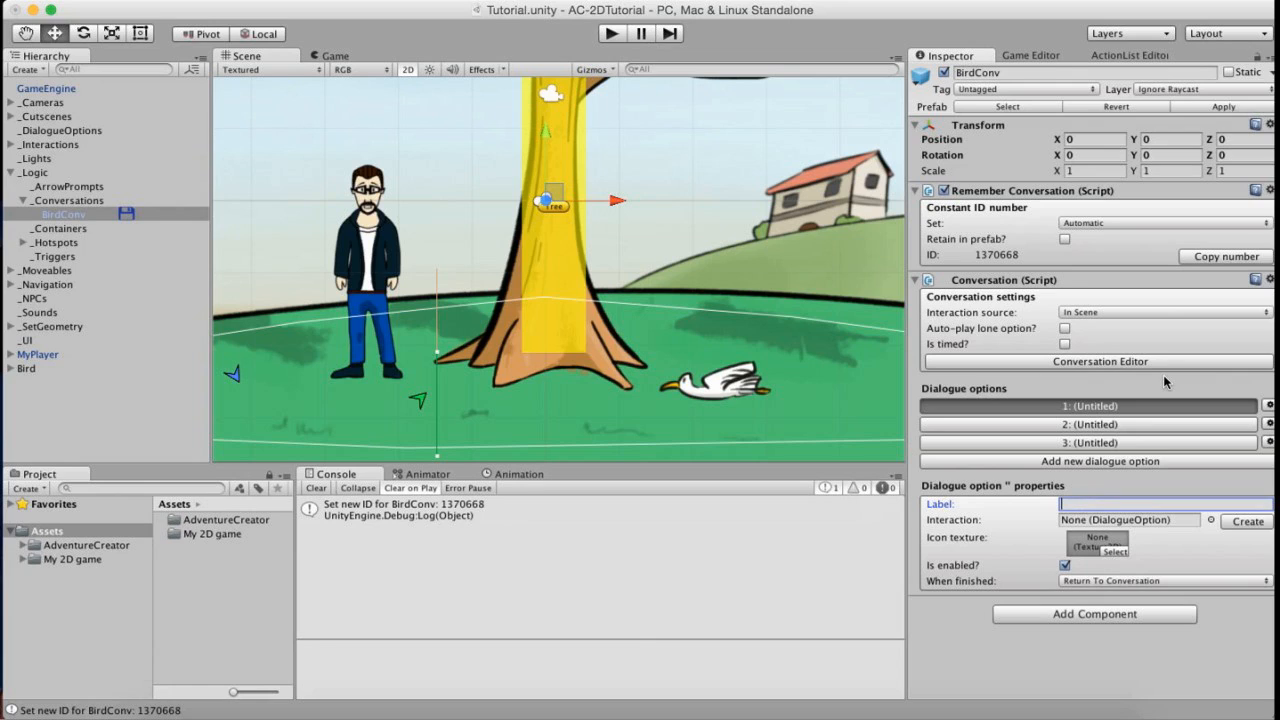
text(Hi, bird!)
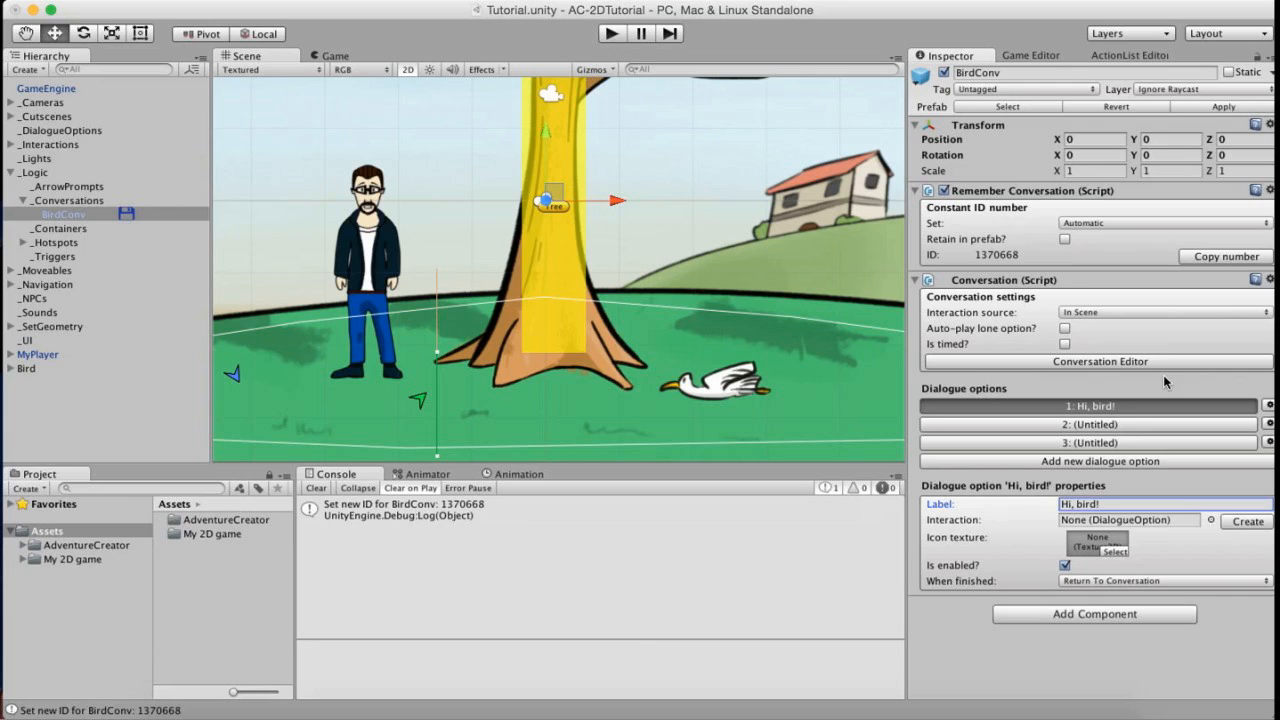
click(1068, 424)
click(1114, 500)
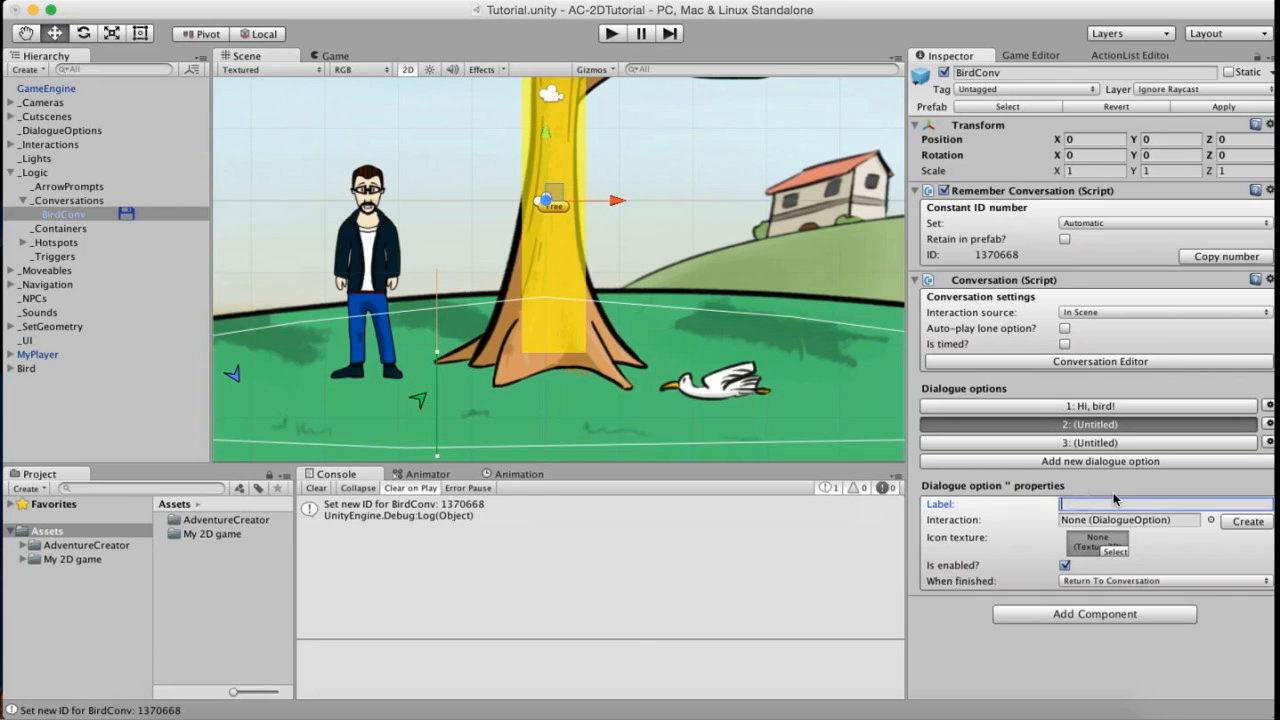
text(Wow, a talking bird!)
click(1050, 442)
text(Goo)
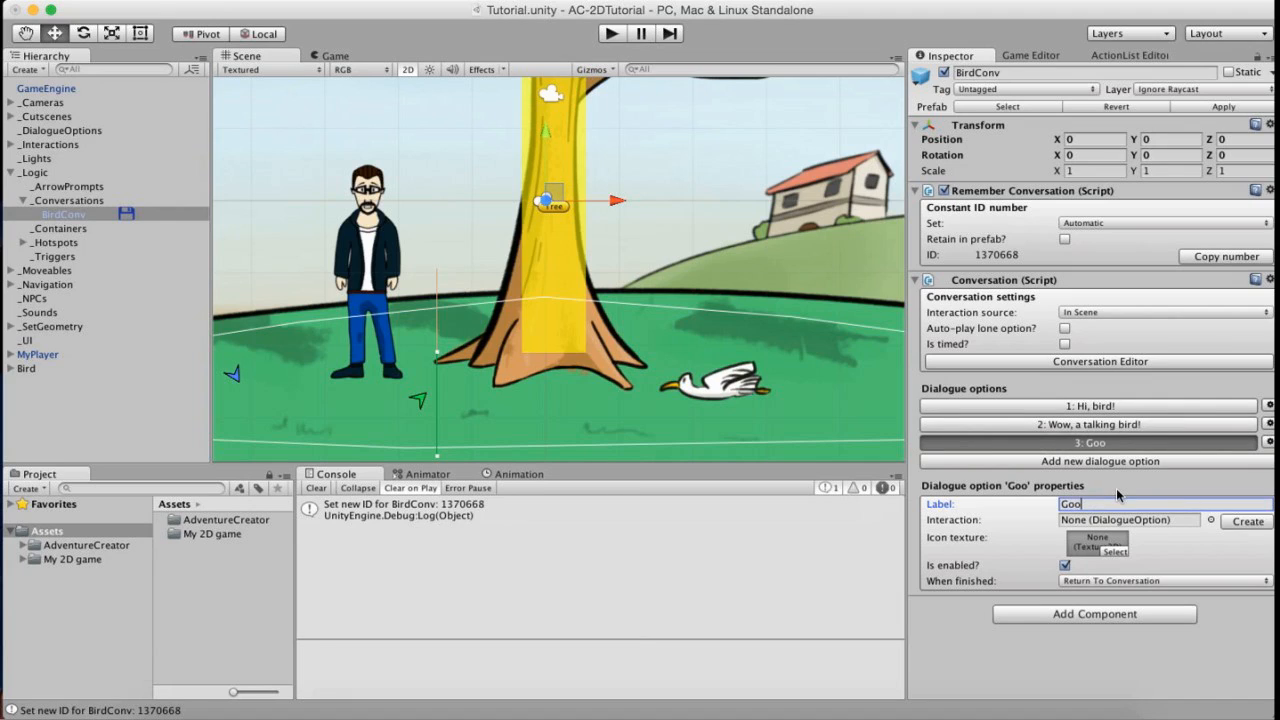
text(dbye.)
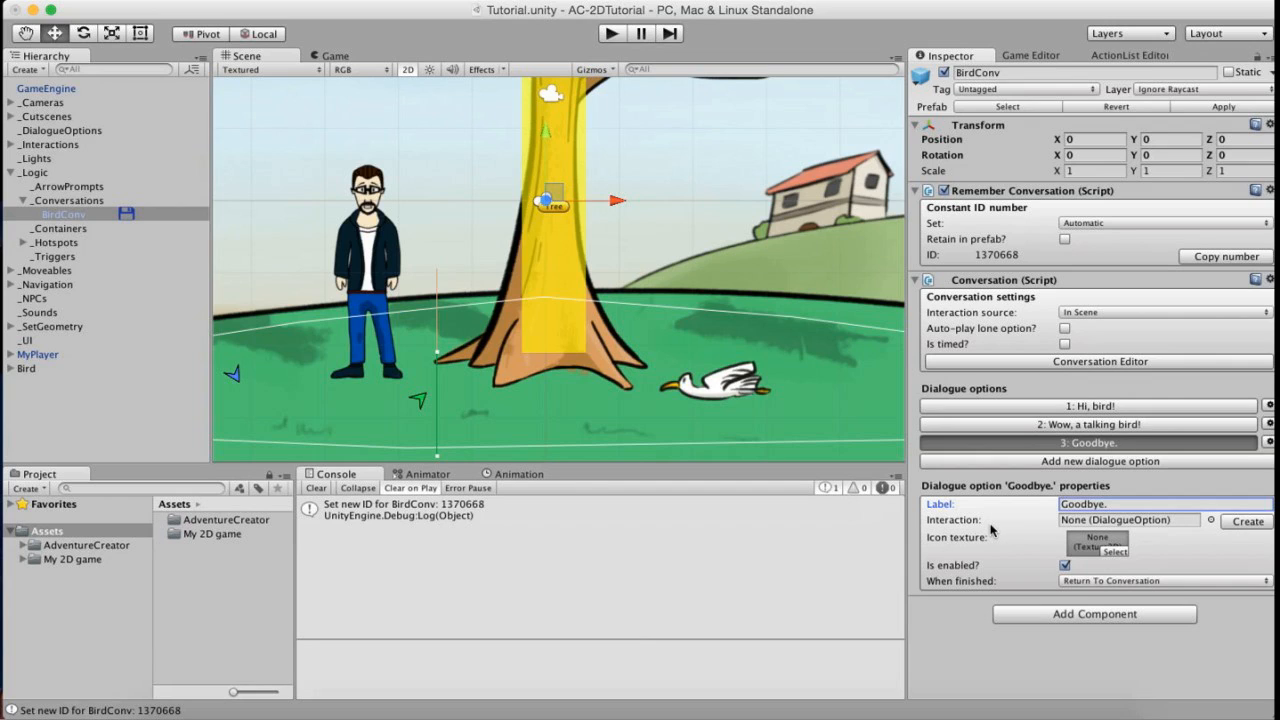
click(1115, 424)
click(1130, 406)
click(1136, 442)
Add a use interaction to Bird's Hotspot with the Talk to cursor and the Walk To Marker player action.
click(26, 368)
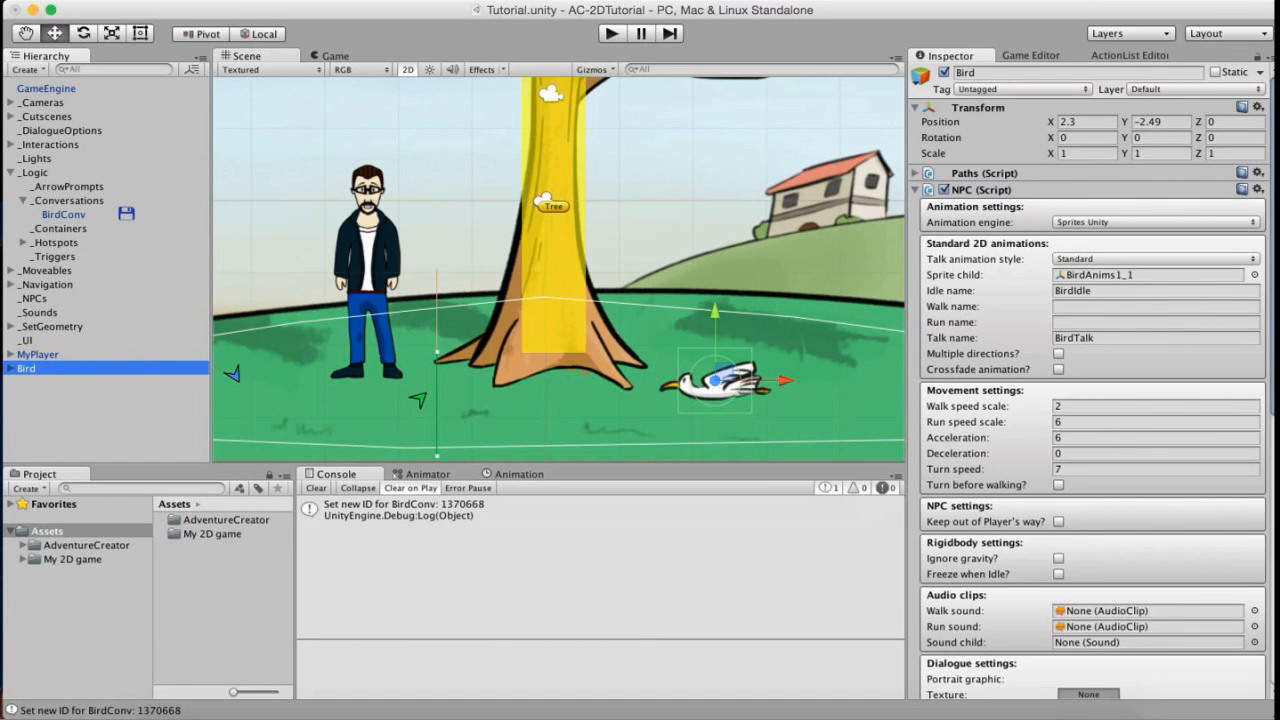
scroll(1081, 420, down, 10)
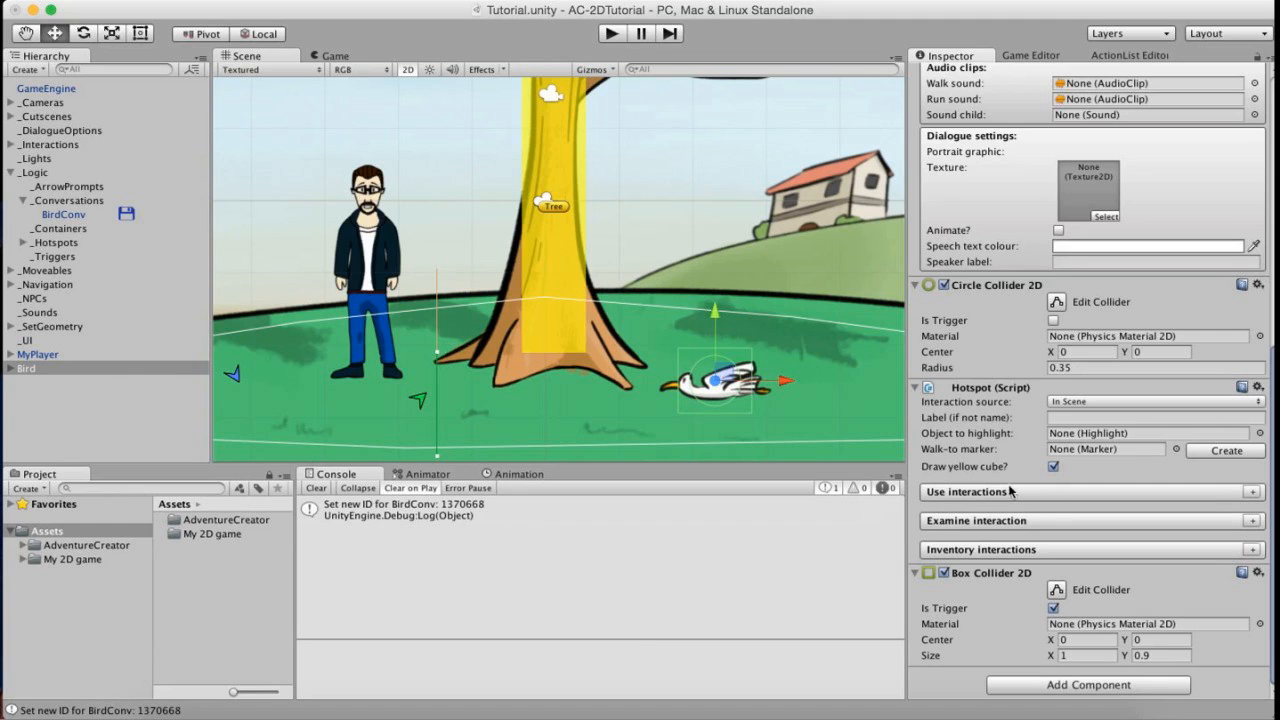
click(1250, 493)
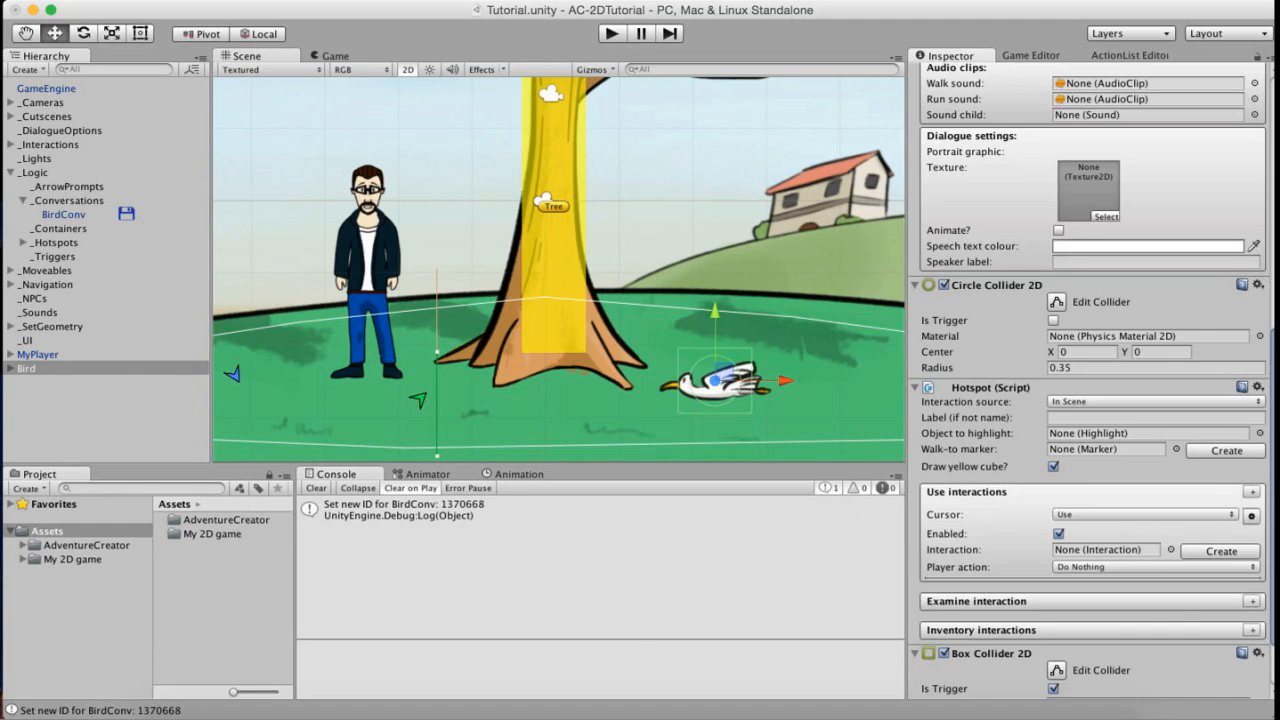
scroll(1045, 433, down, 3)
click(1091, 433)
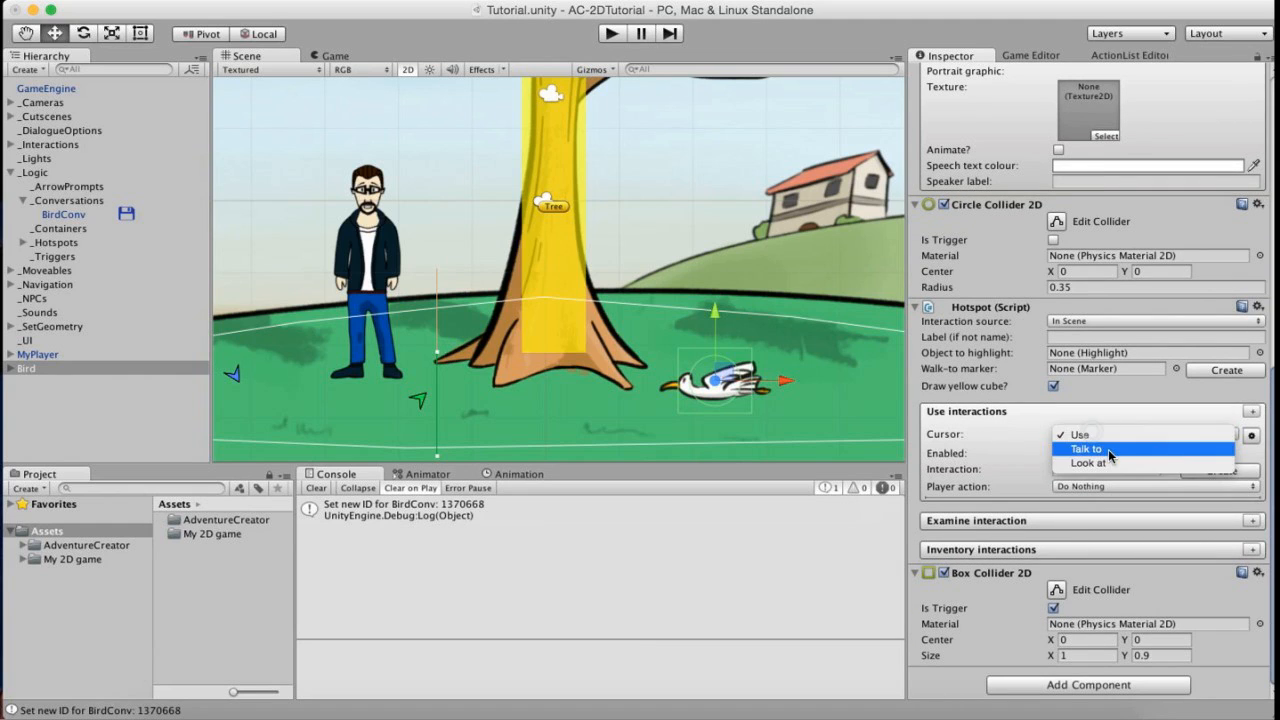
click(1109, 450)
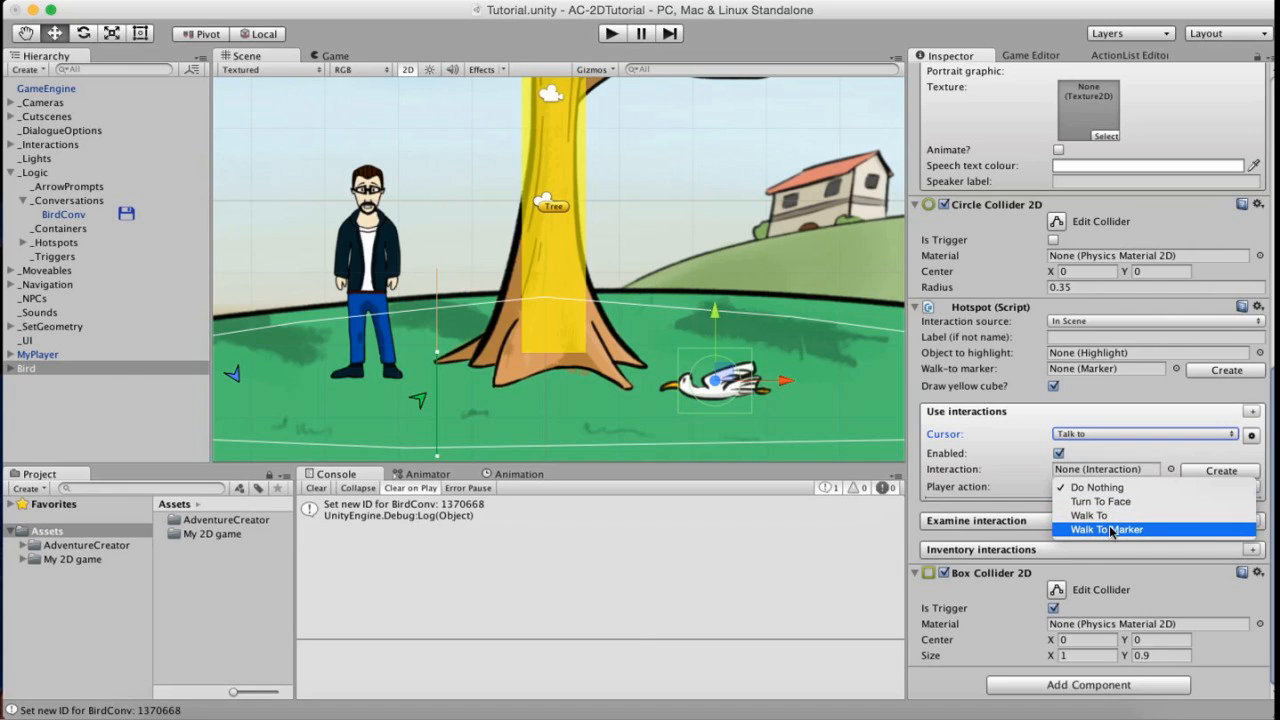
click(1114, 530)
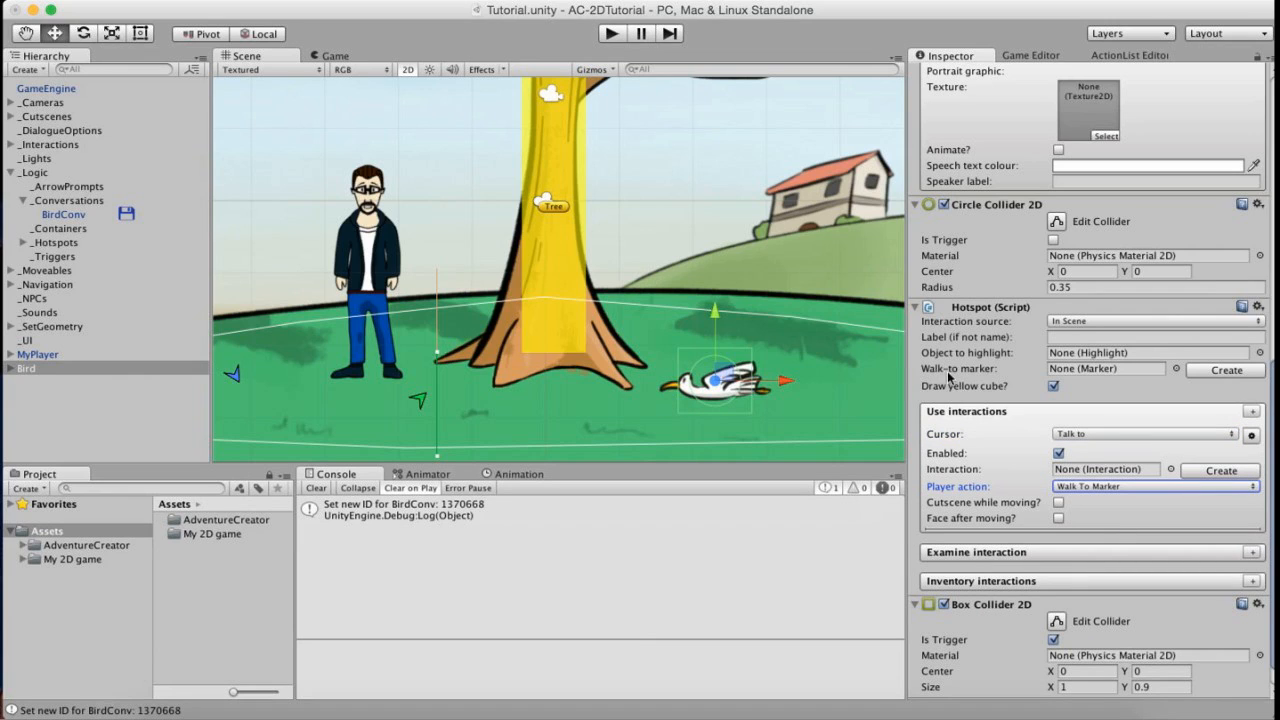
Create Bird's walk-to marker, place it at about X 0.51, Y -2.82 beside the bird, and rotate it about -57 degrees around Z.
click(1196, 371)
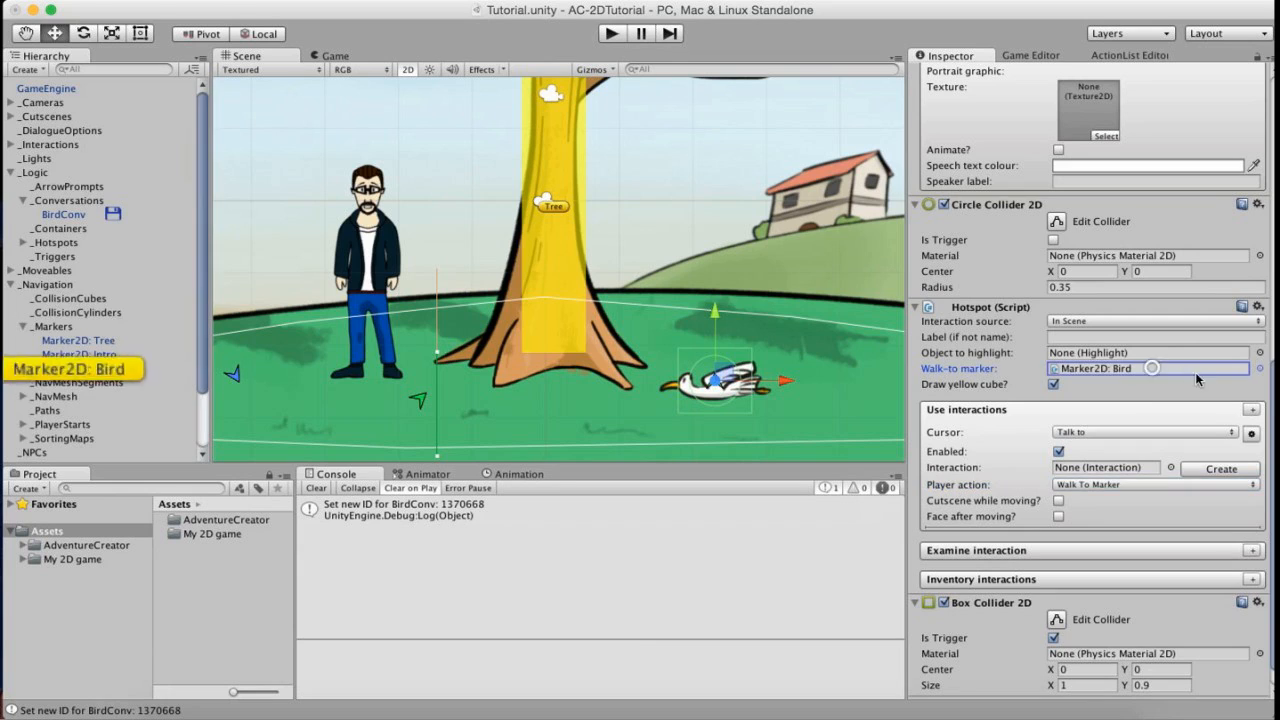
click(110, 375)
drag(727, 379, 597, 403)
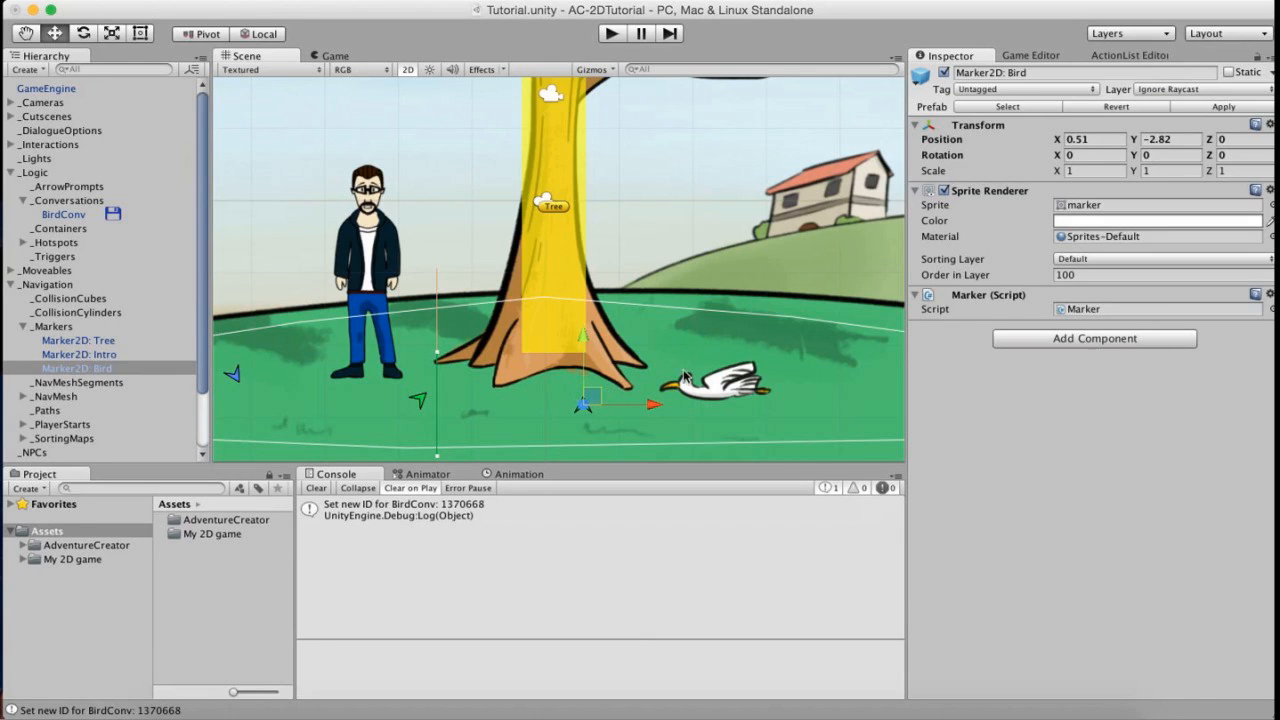
click(84, 33)
mouse_move(526, 360)
mouse_down()
mouse_move(645, 320)
mouse_move(516, 376)
mouse_move(574, 326)
mouse_up()
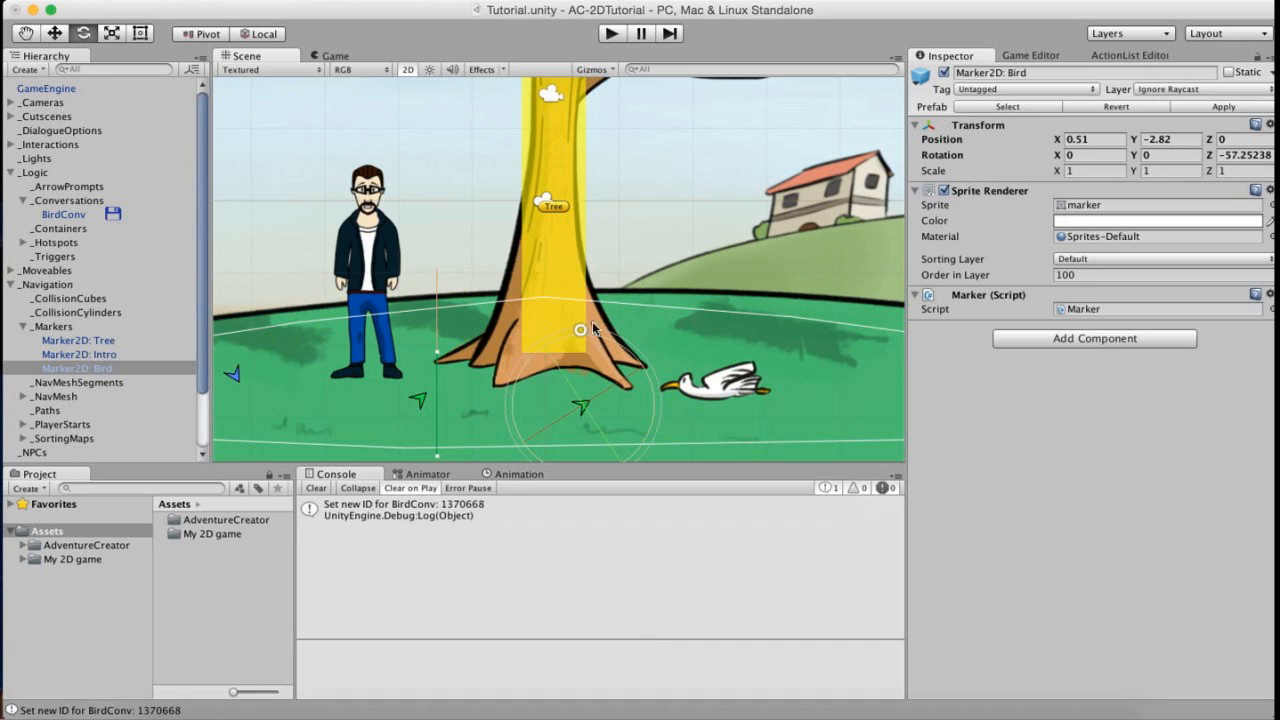
Make the player face Bird after moving and create the interaction for Bird's Talk to use interaction.
drag(200, 360, 198, 420)
click(44, 451)
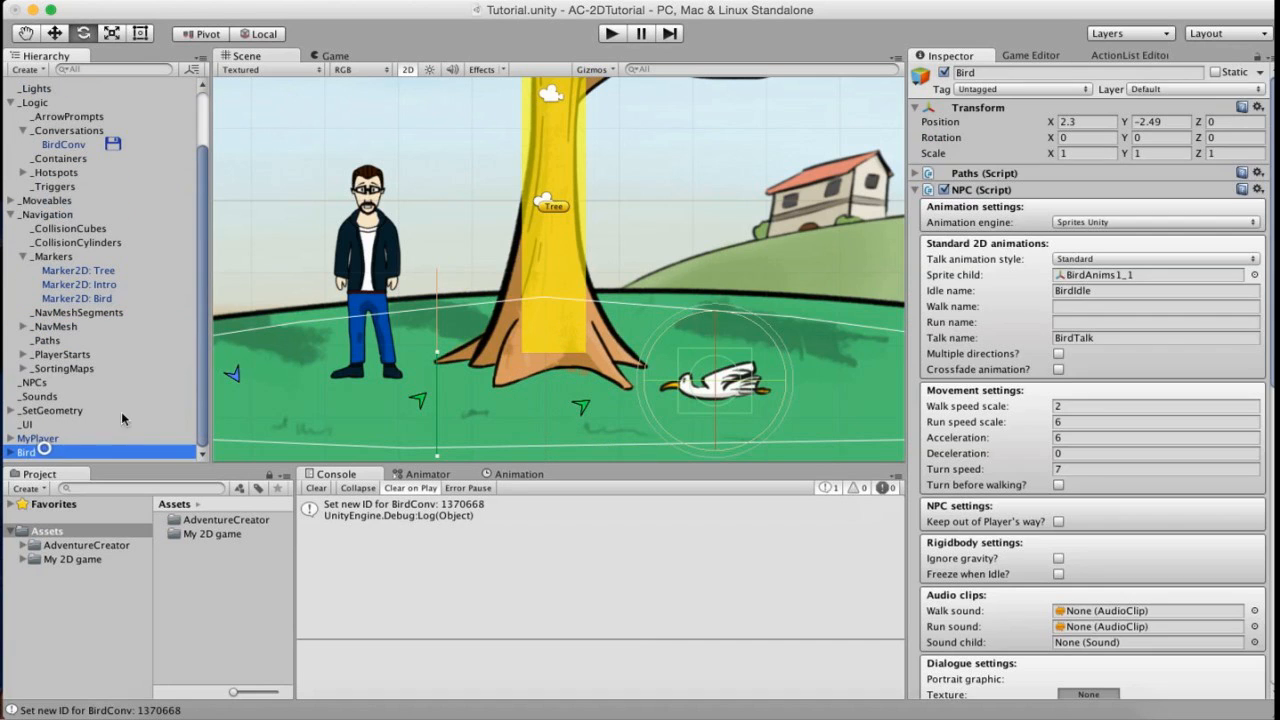
scroll(1191, 334, down, 10)
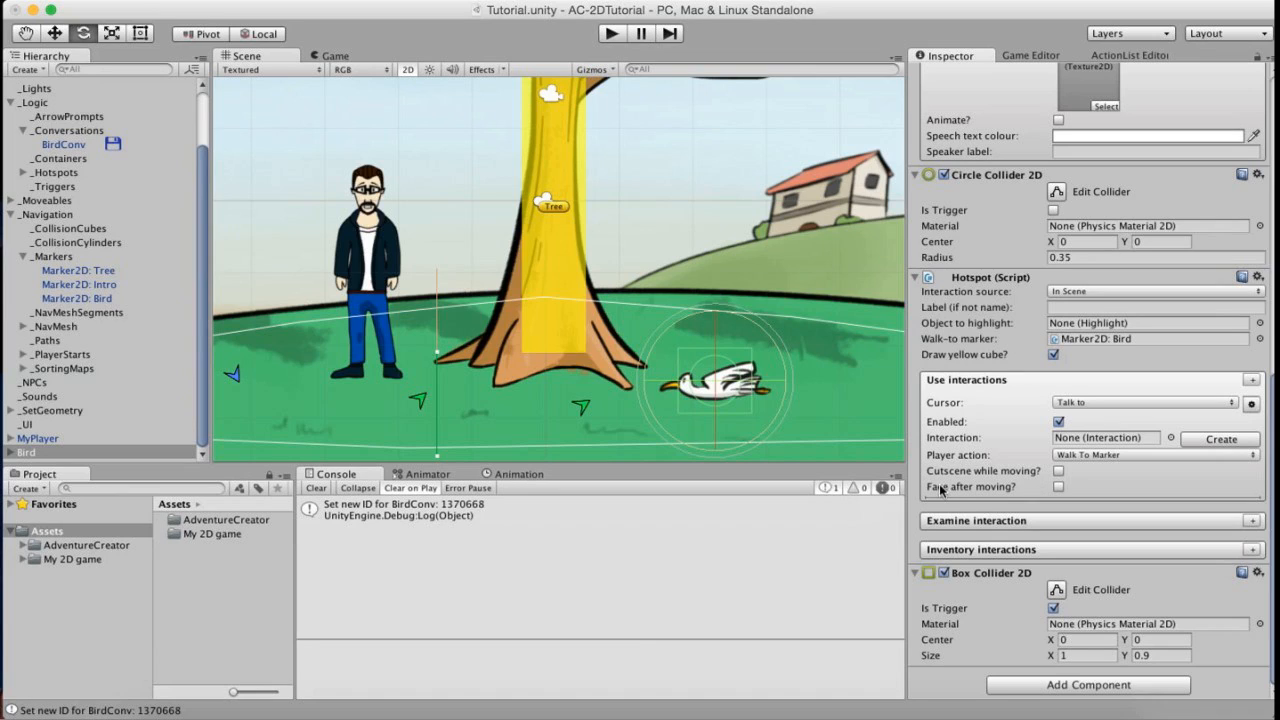
click(1059, 487)
click(1205, 440)
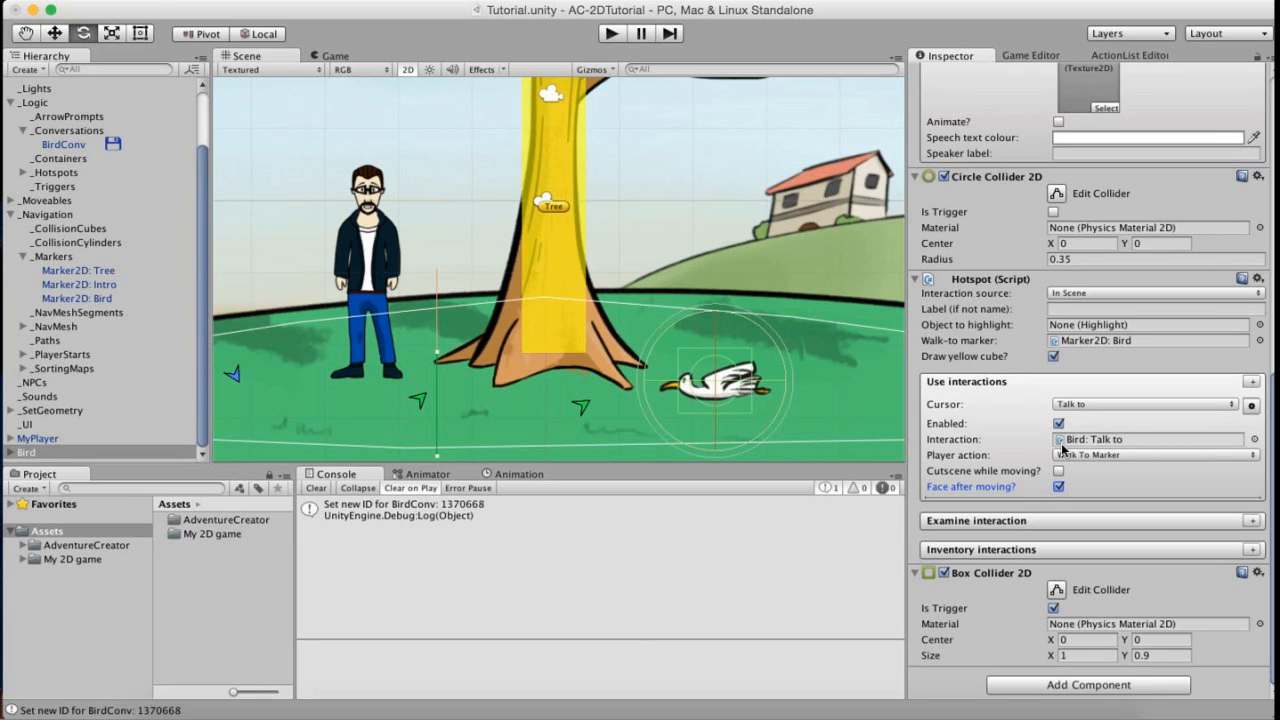
Open the Bird: Talk to ActionList for editing and dock its editor alongside the Scene and Game views.
click(1110, 444)
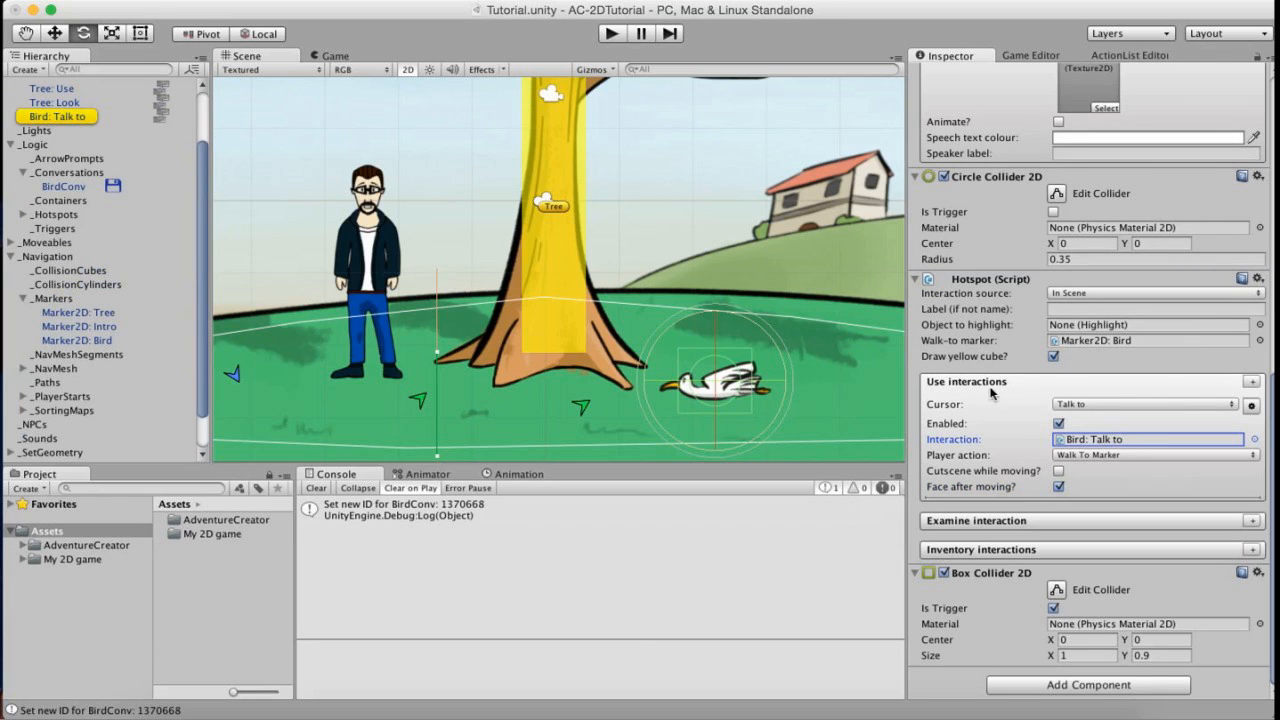
click(162, 118)
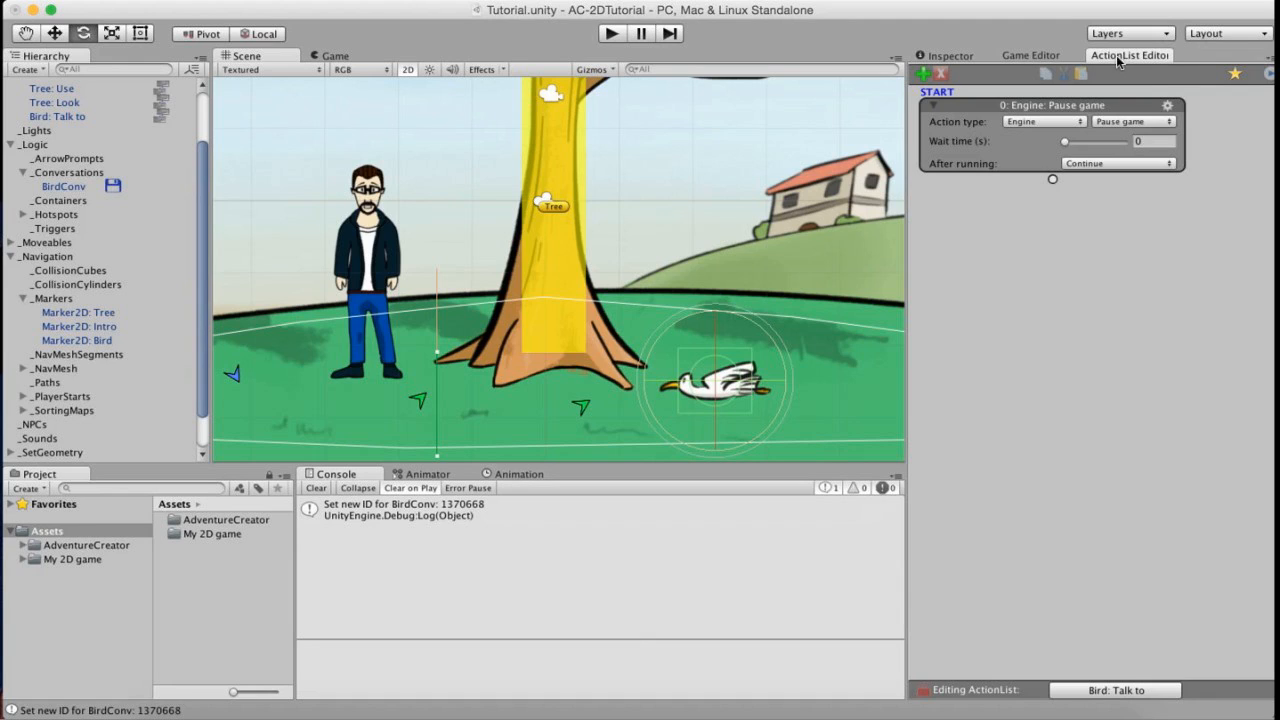
drag(1124, 57, 423, 56)
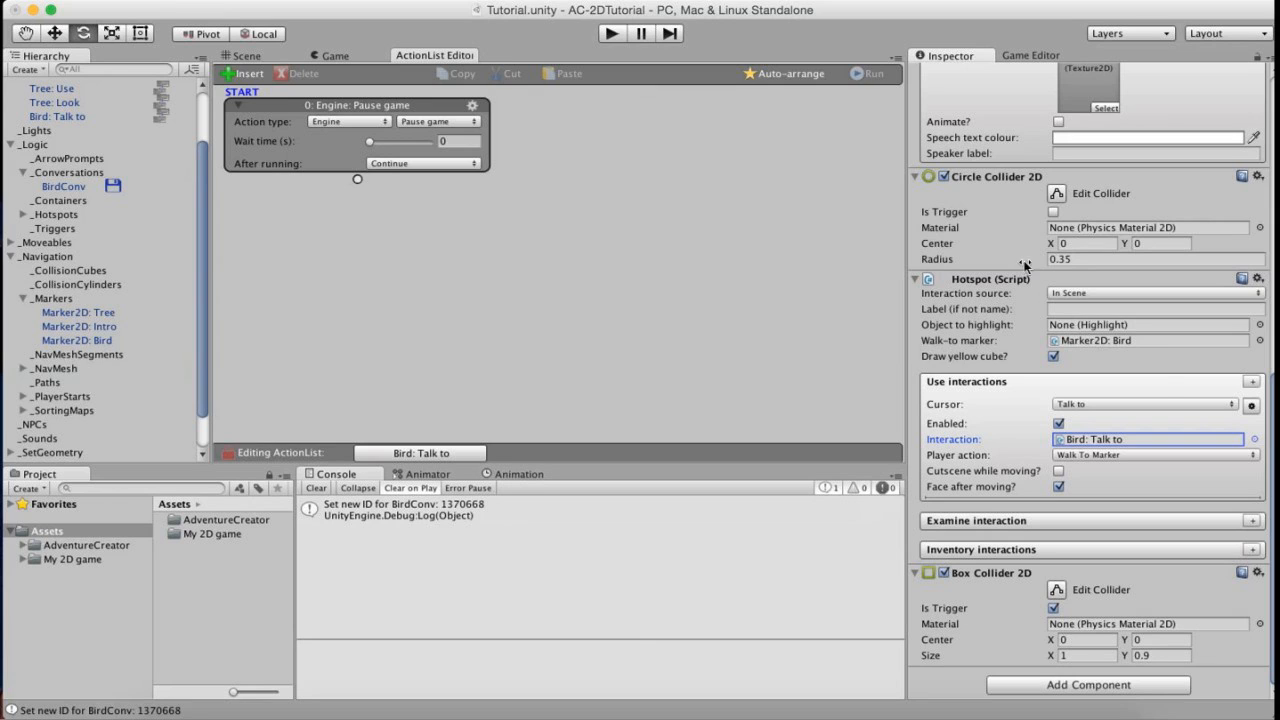
drag(1272, 465, 1210, 48)
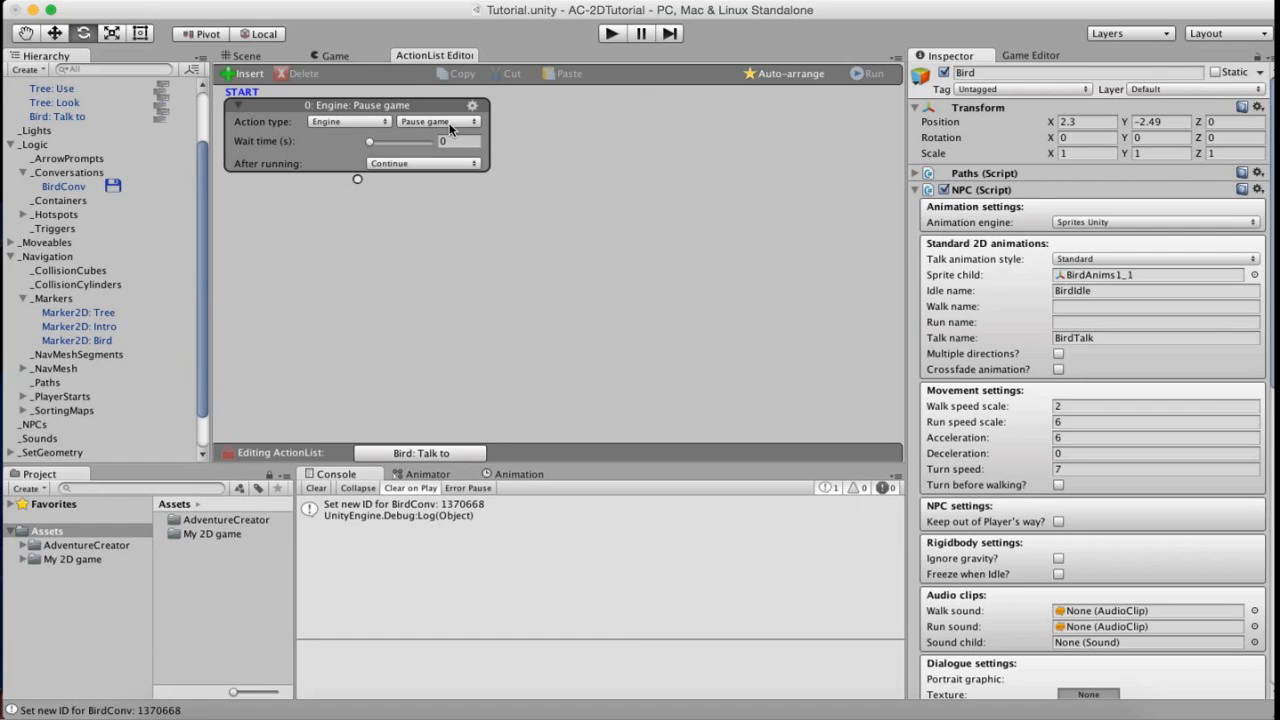
Change the first action of the Bird: Talk to ActionList to Dialogue: Start conversation.
click(350, 122)
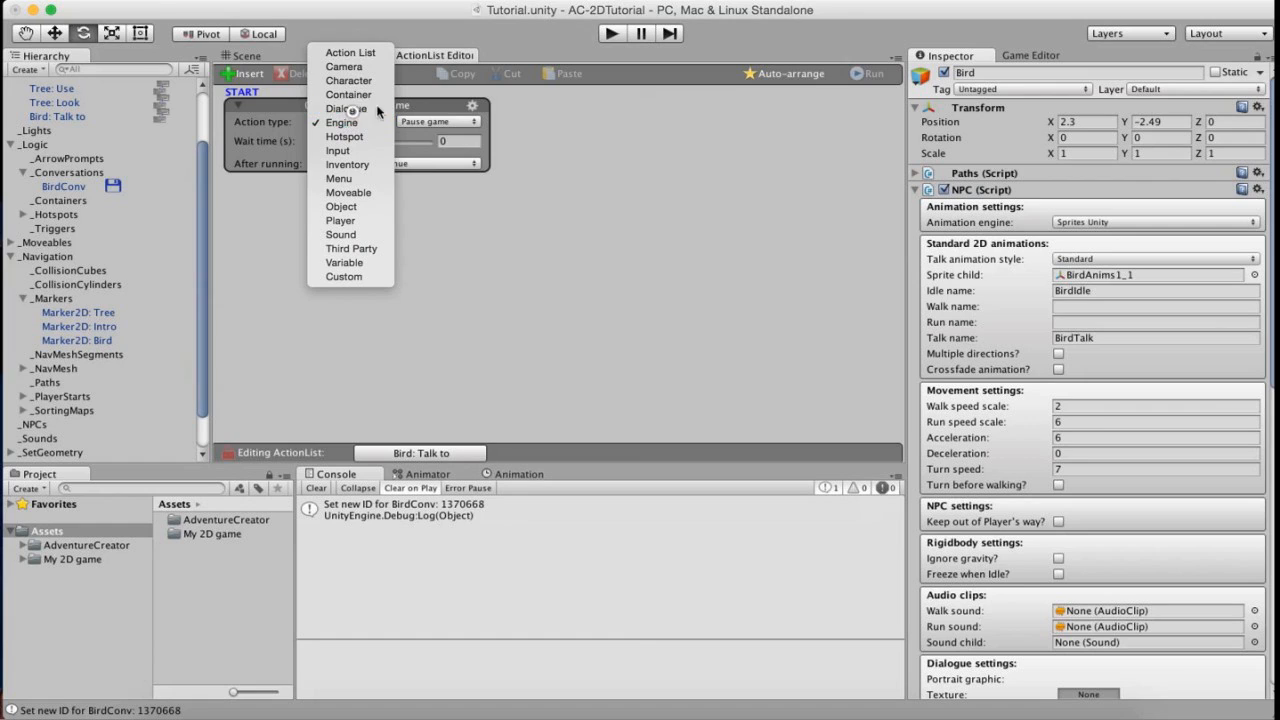
click(352, 109)
click(440, 122)
click(449, 137)
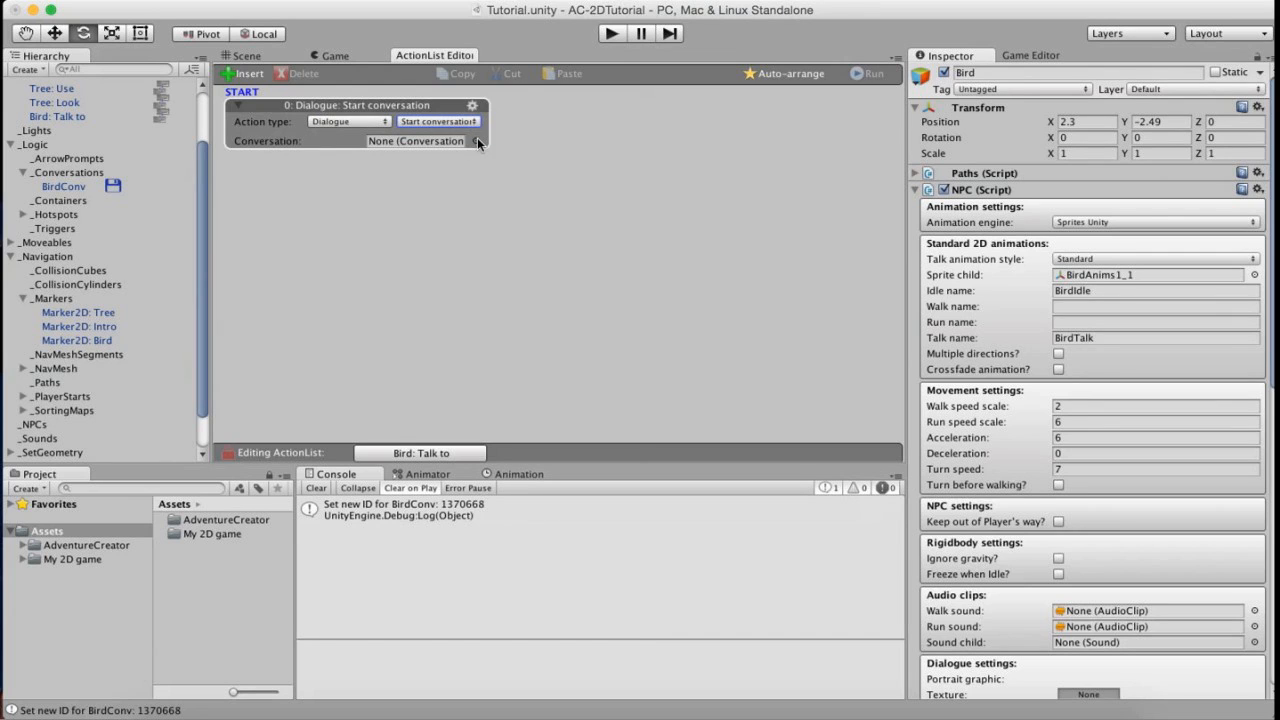
Assign BirdConv as the action's conversation and enable overriding its defaults.
click(477, 140)
drag(920, 120, 620, 97)
click(645, 170)
click(597, 104)
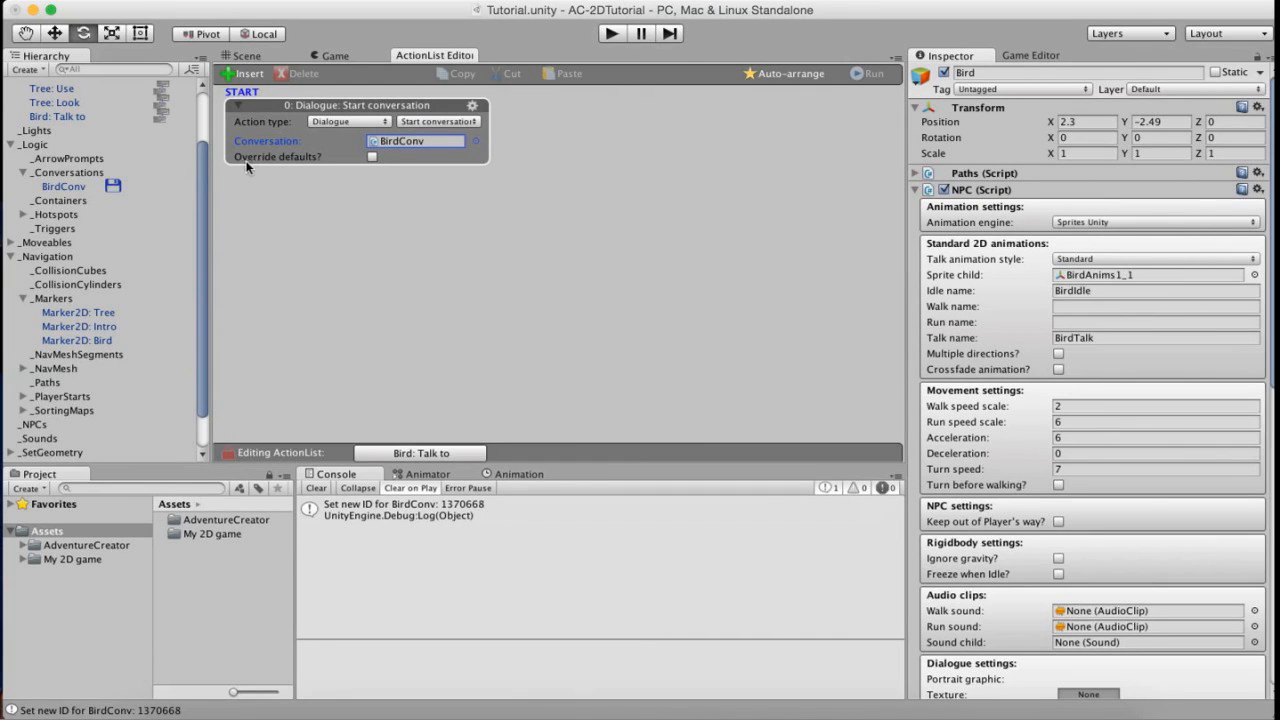
click(371, 157)
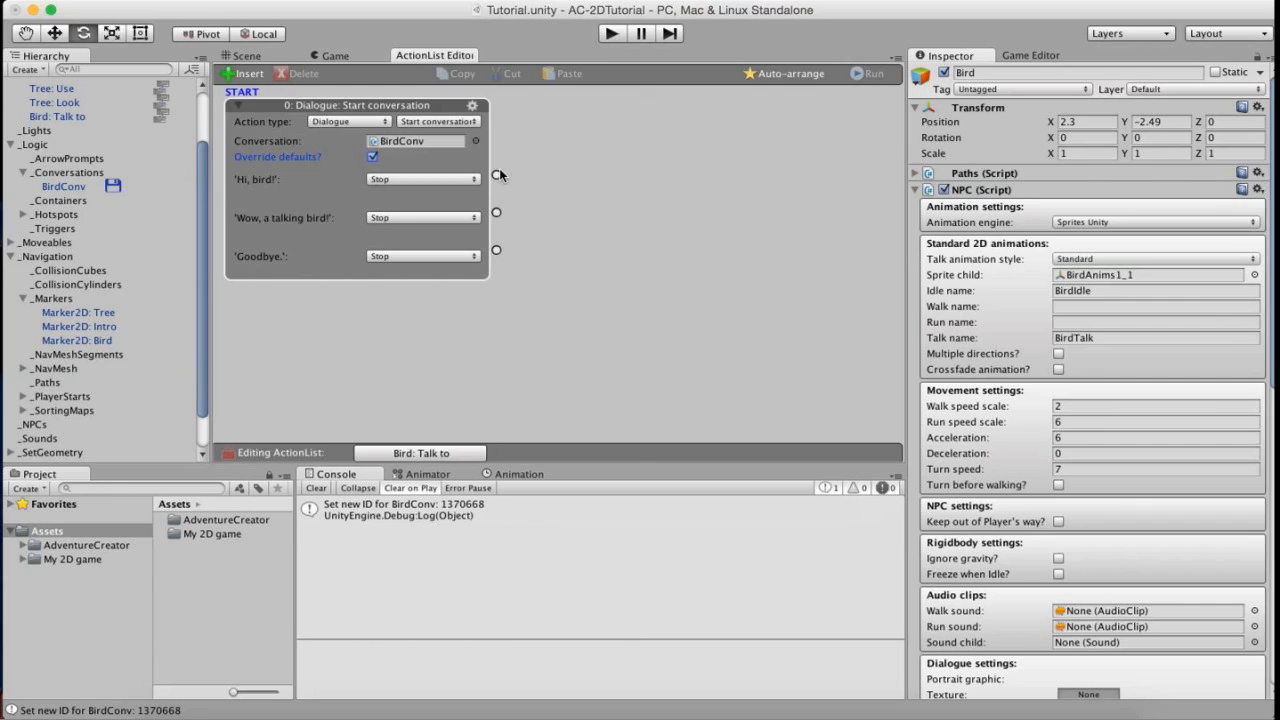
Link the 'Hi, bird!' option to a new Dialogue: Play speech action with the player line "Hi, bird!".
drag(496, 178, 621, 133)
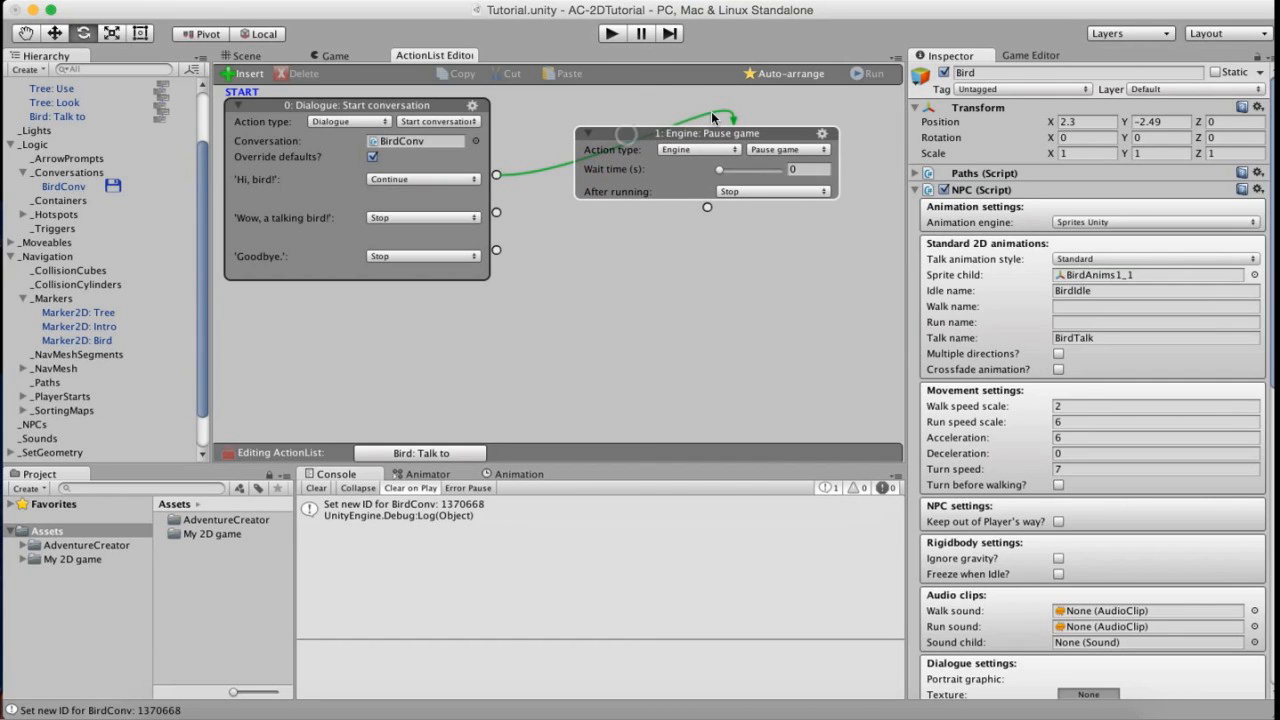
click(660, 150)
click(700, 134)
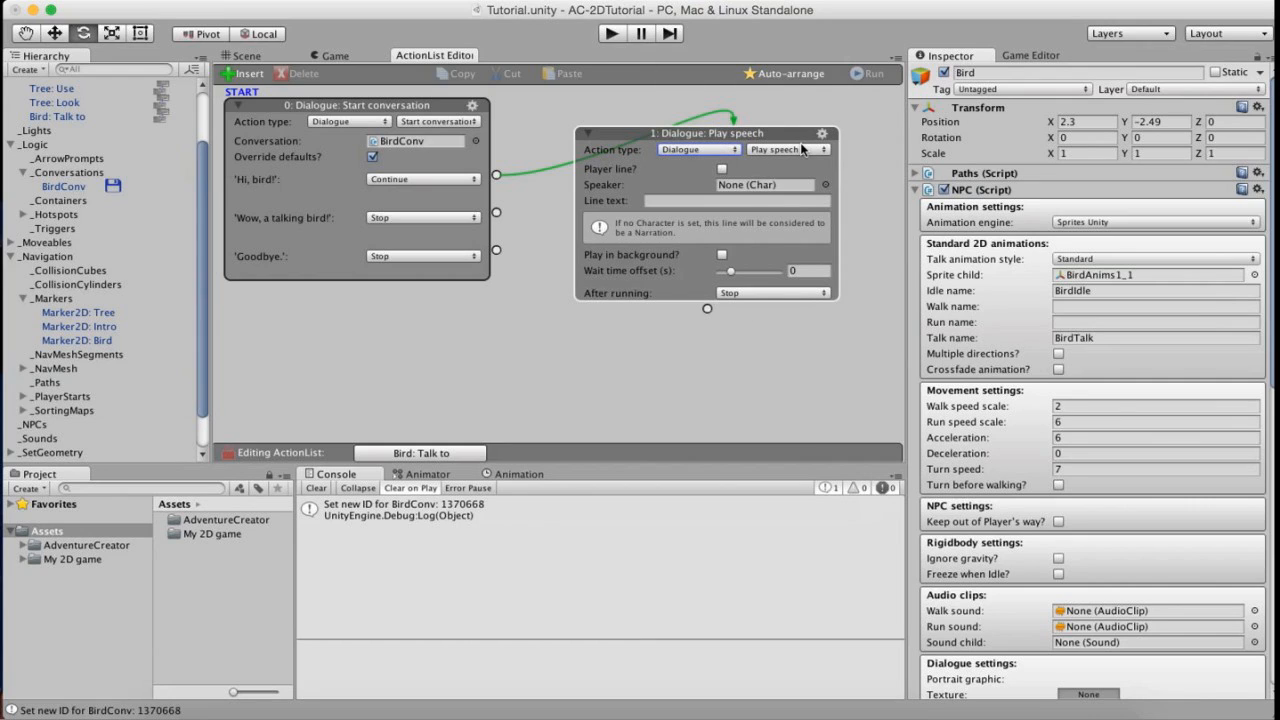
click(722, 170)
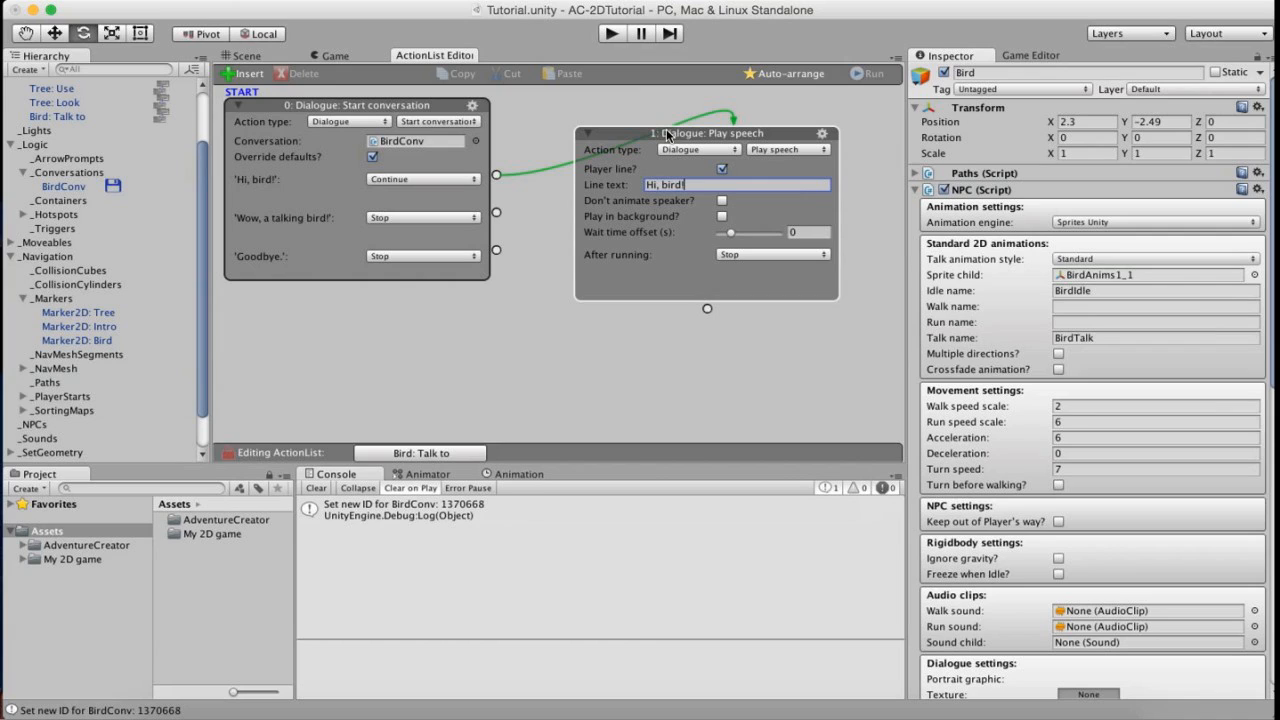
click(601, 216)
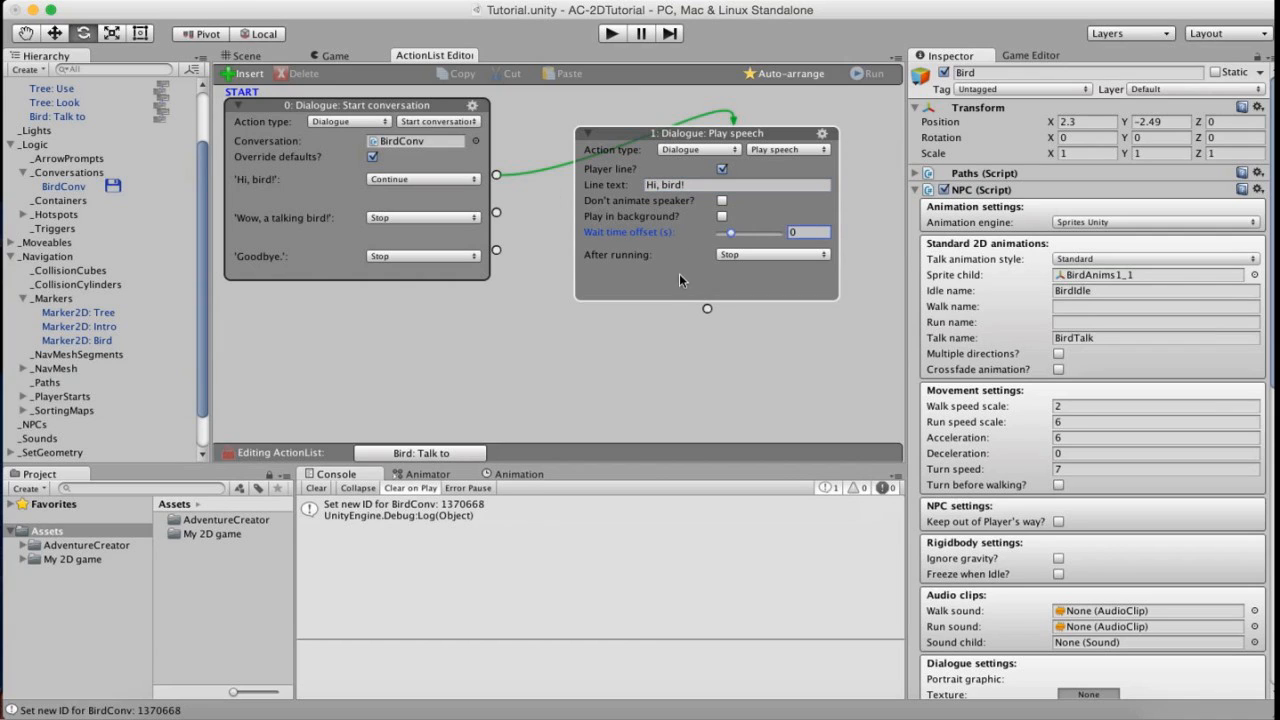
Chain a second Dialogue: Play speech action directly beneath the player's "Hi, bird!" line.
click(707, 311)
drag(706, 339, 706, 340)
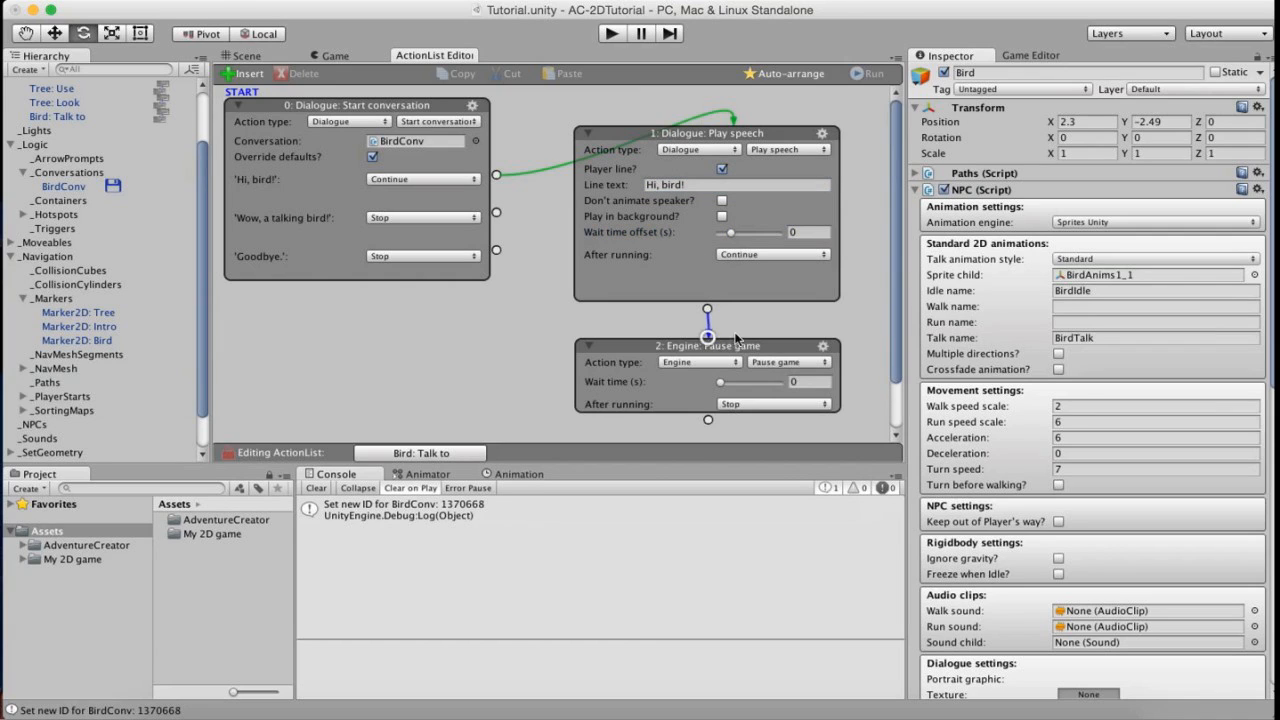
click(670, 133)
drag(670, 129, 669, 117)
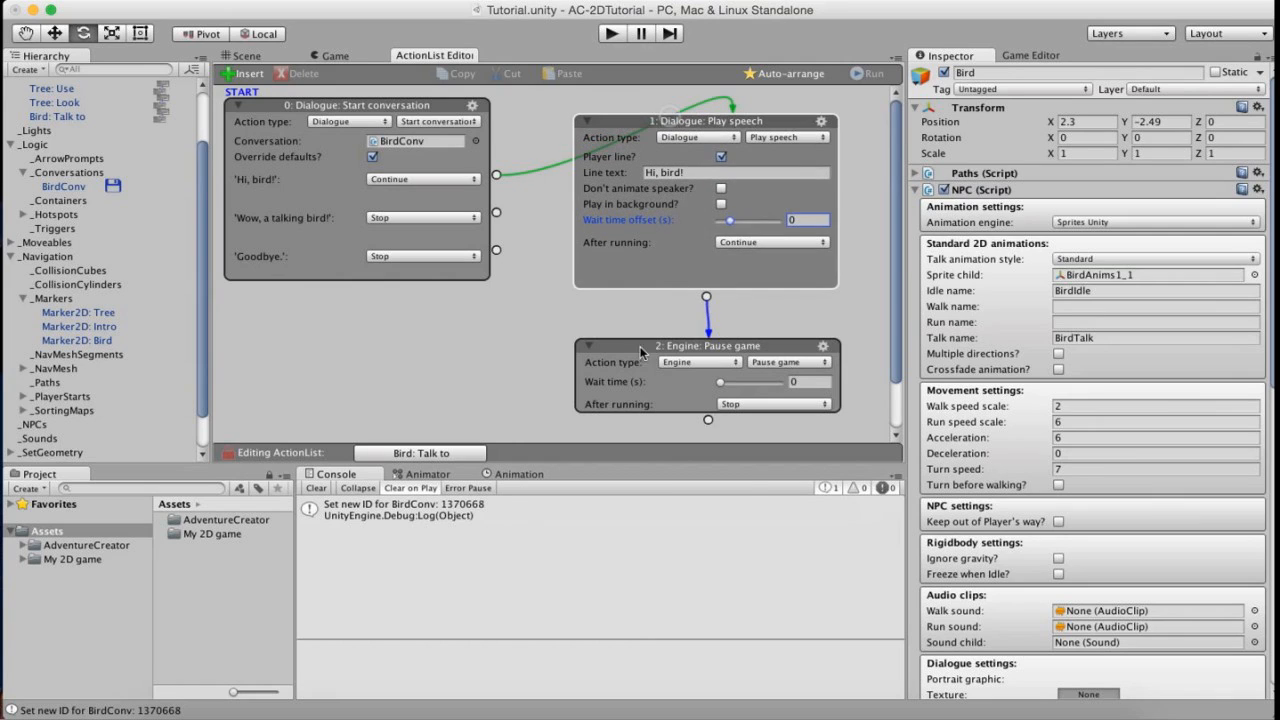
drag(633, 356, 635, 331)
click(696, 335)
click(701, 323)
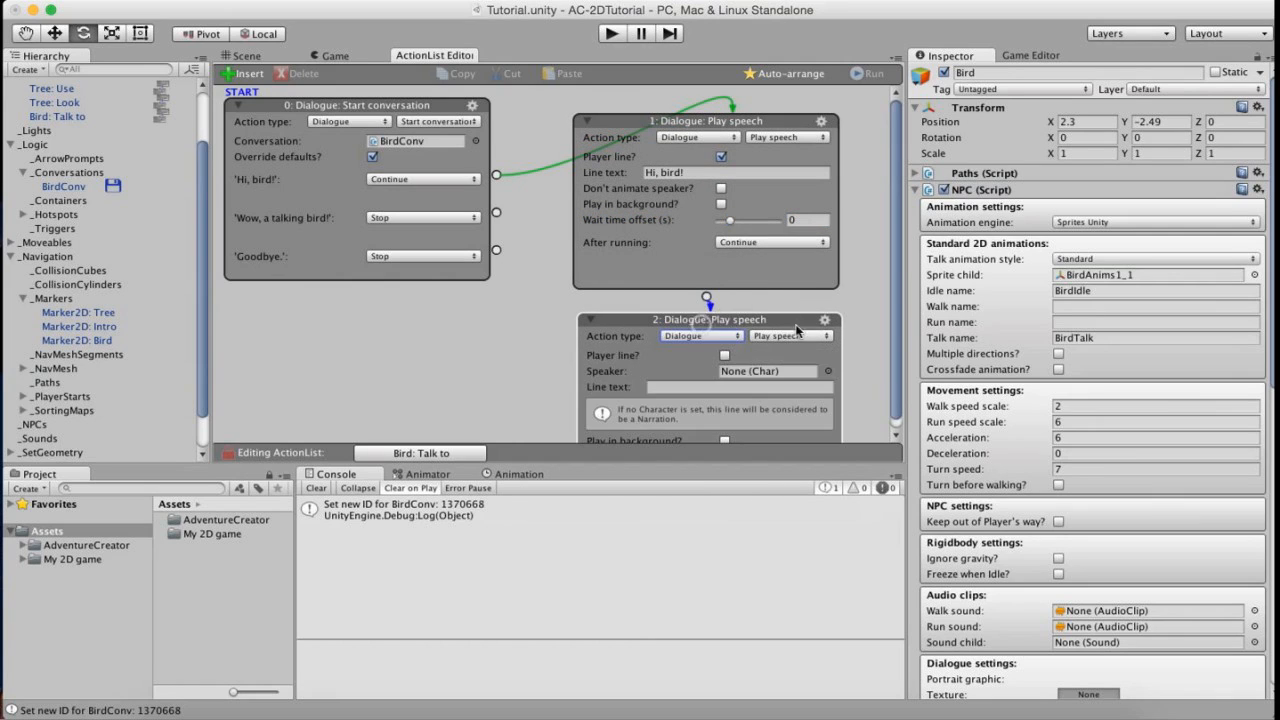
Set the second speech action's speaker to Bird and its line text to "Yo, sup.".
click(828, 371)
click(650, 171)
click(600, 104)
click(674, 387)
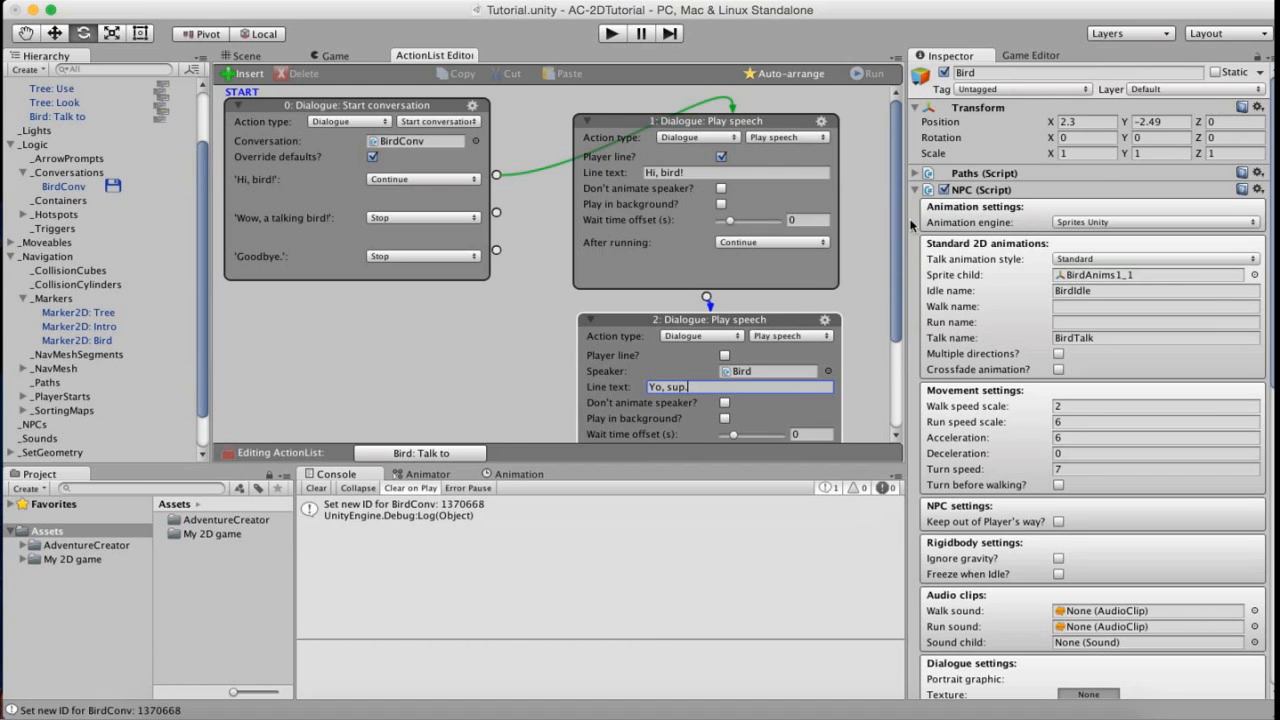
Connect Bird's "Yo, sup." speech action back to the Start conversation action.
scroll(893, 255, down, 2)
mouse_move(893, 262)
mouse_down()
mouse_move(889, 212)
mouse_move(889, 327)
mouse_move(889, 240)
mouse_up()
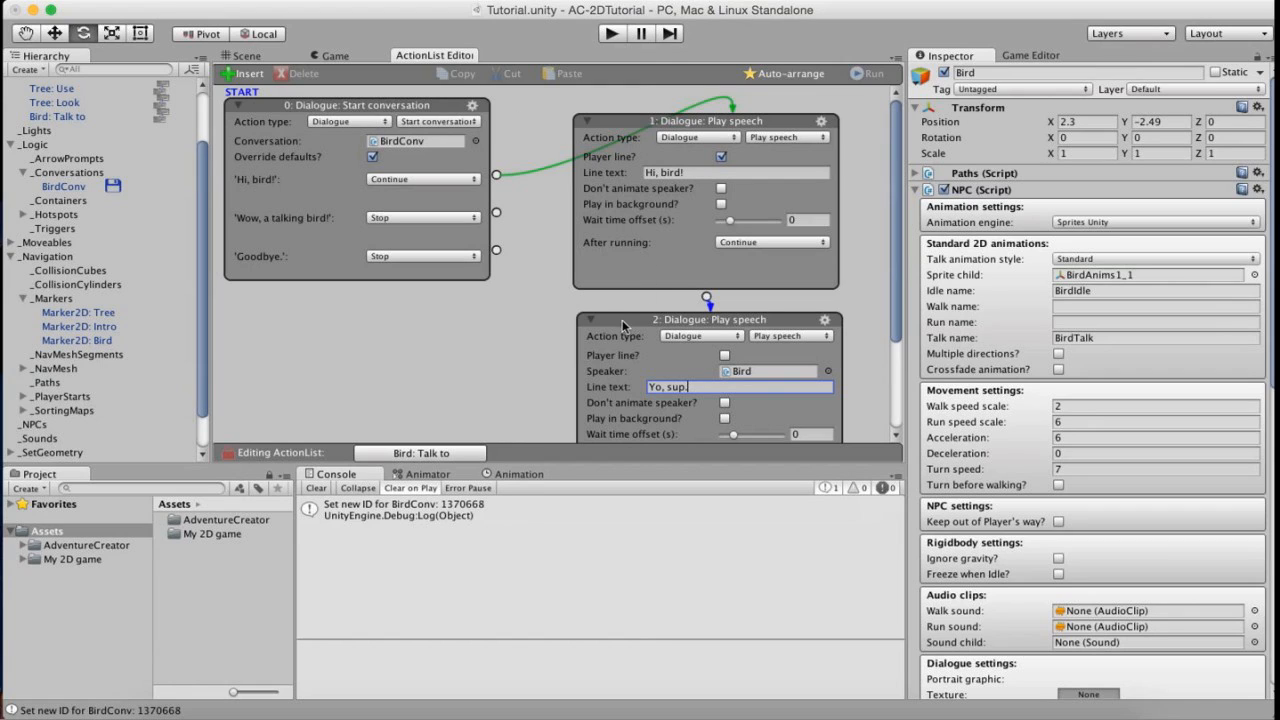
drag(650, 325, 668, 233)
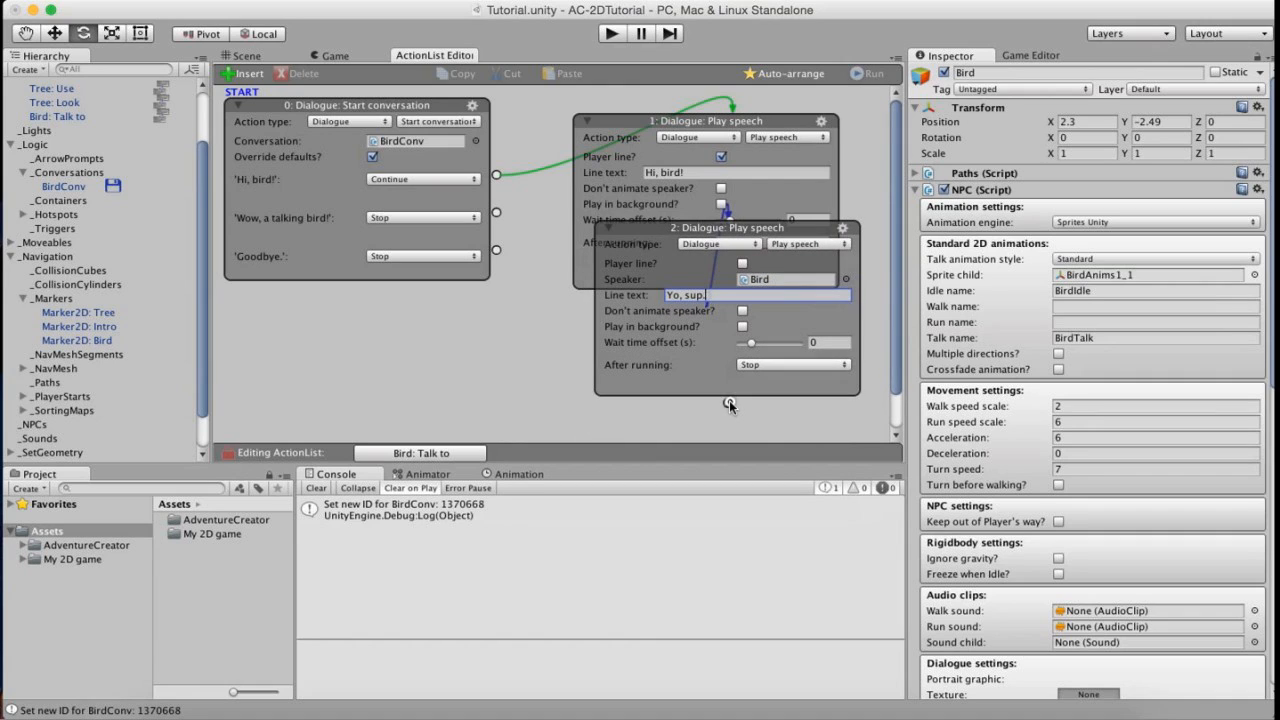
drag(719, 410, 332, 141)
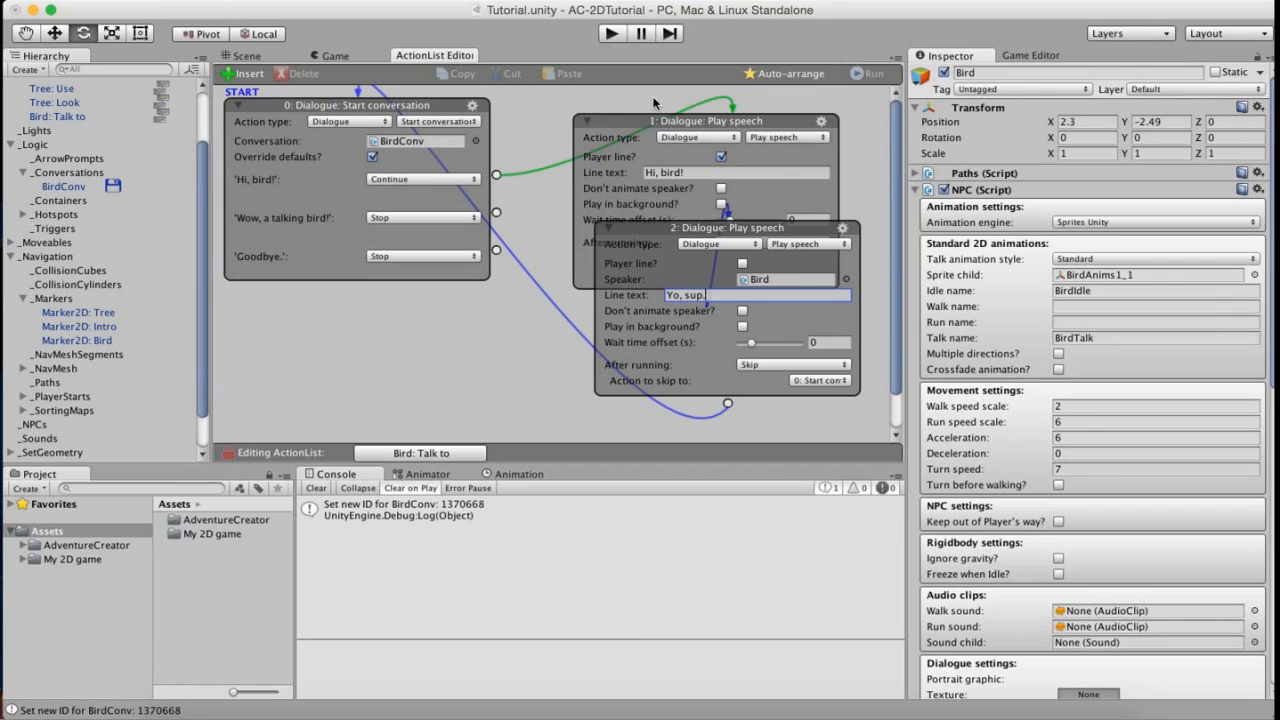
Collapse the two 'Hi, bird!' speech actions and stack Bird's reply directly below the player's line.
click(587, 122)
click(587, 122)
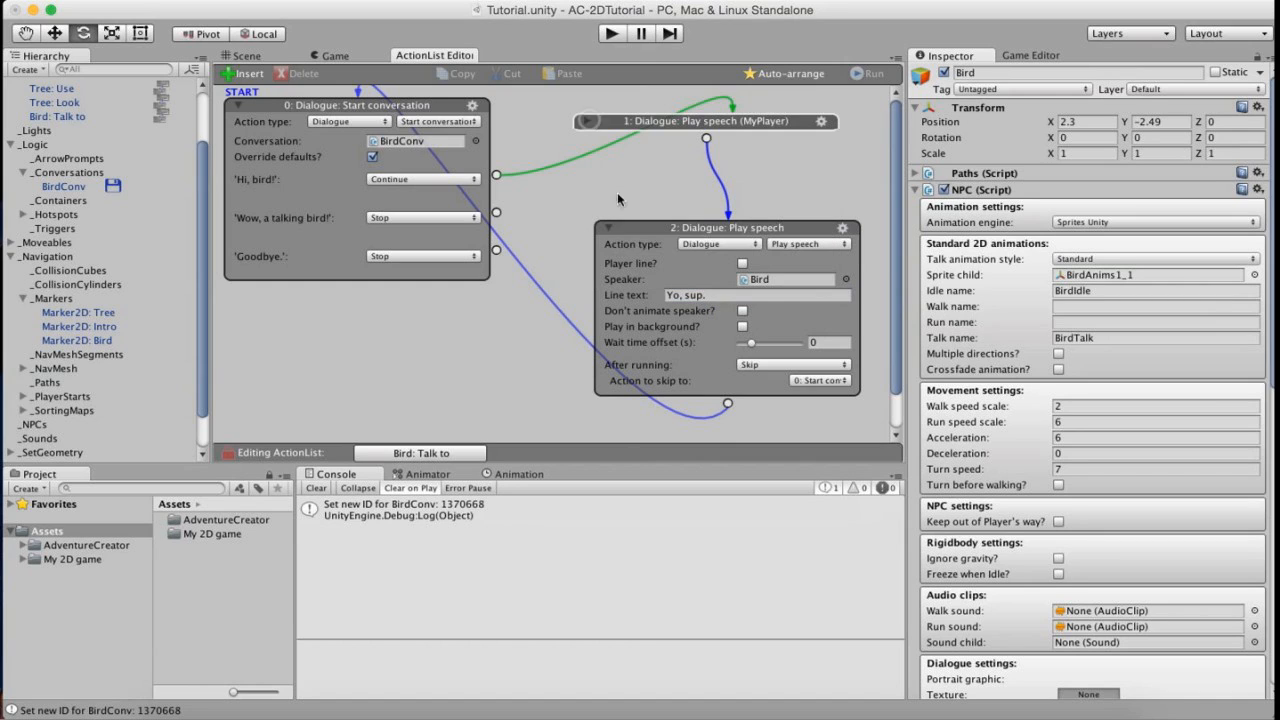
click(608, 228)
drag(656, 231, 633, 169)
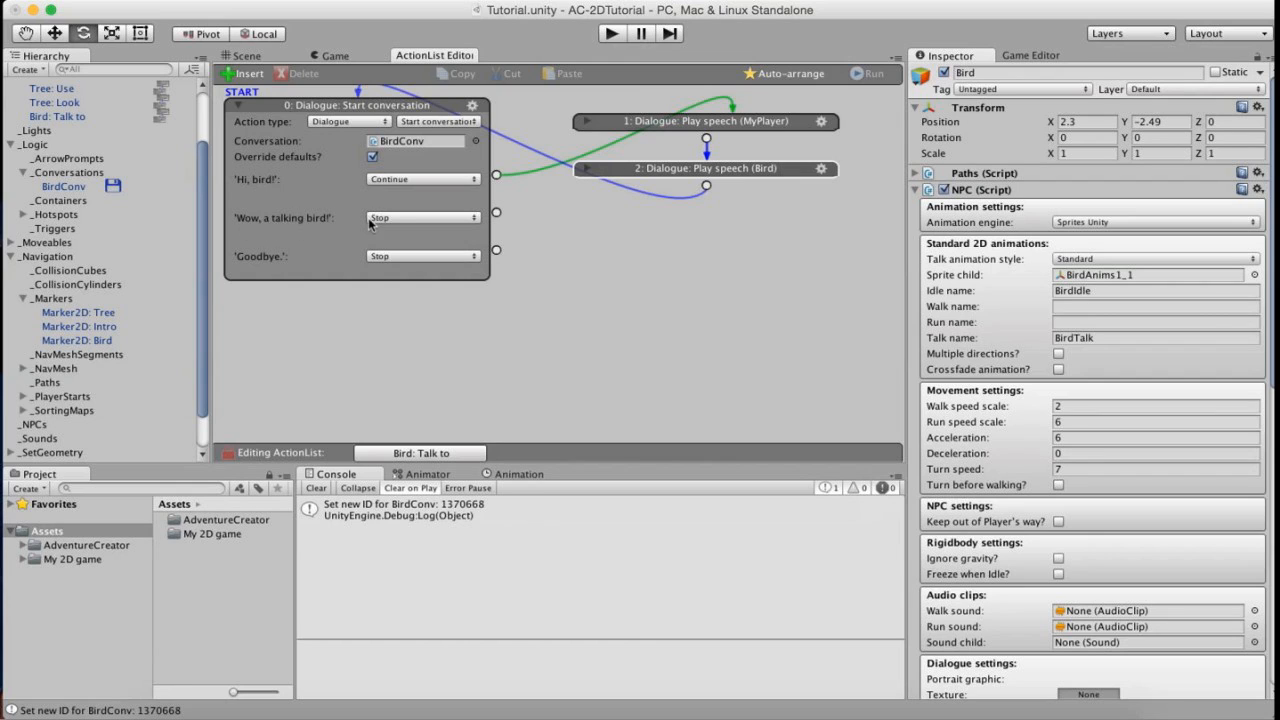
Link the 'Wow, a talking bird!' option to a new Dialogue: Play speech action with the player line "Wow, a talking bird!".
drag(497, 214, 614, 220)
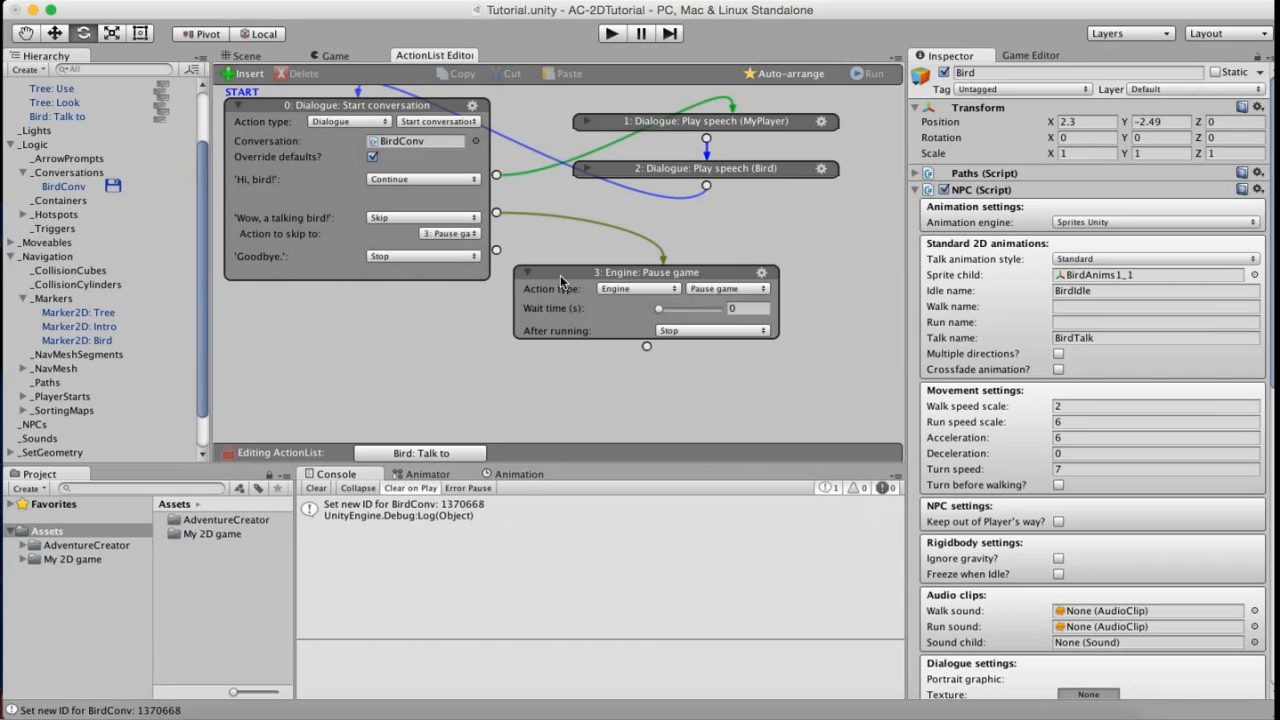
drag(621, 281, 673, 269)
click(689, 277)
click(695, 264)
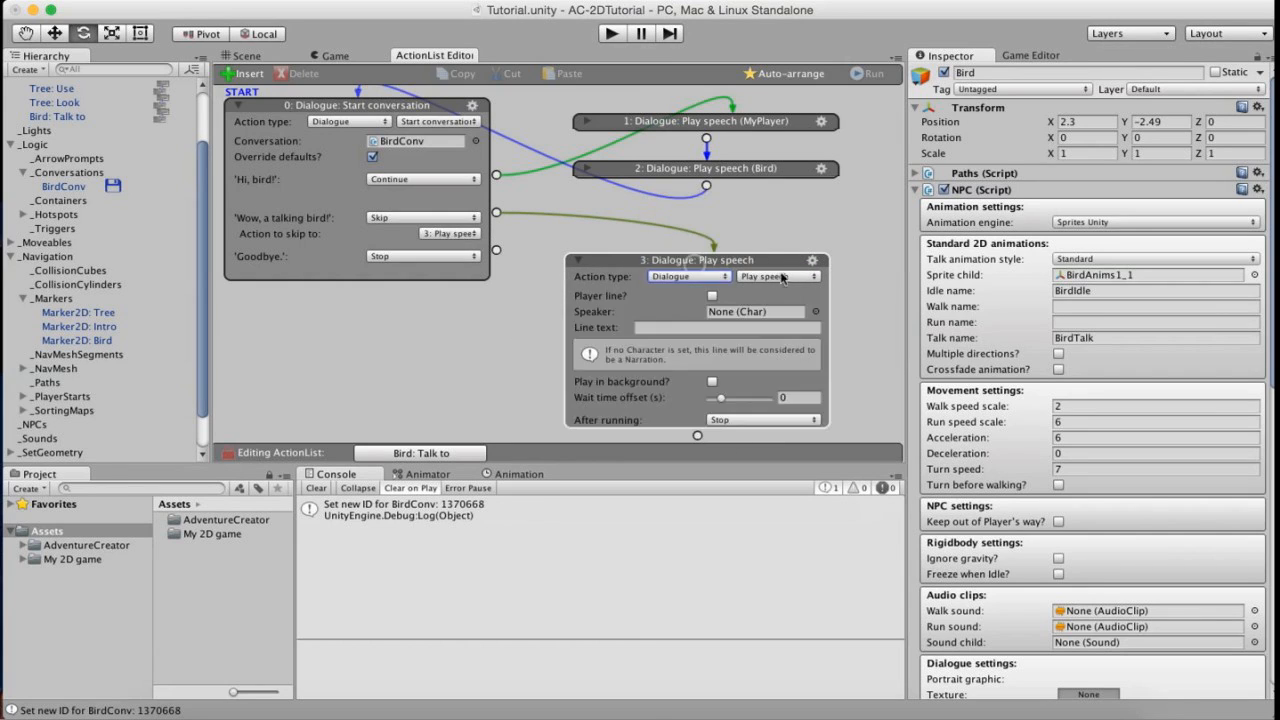
click(712, 296)
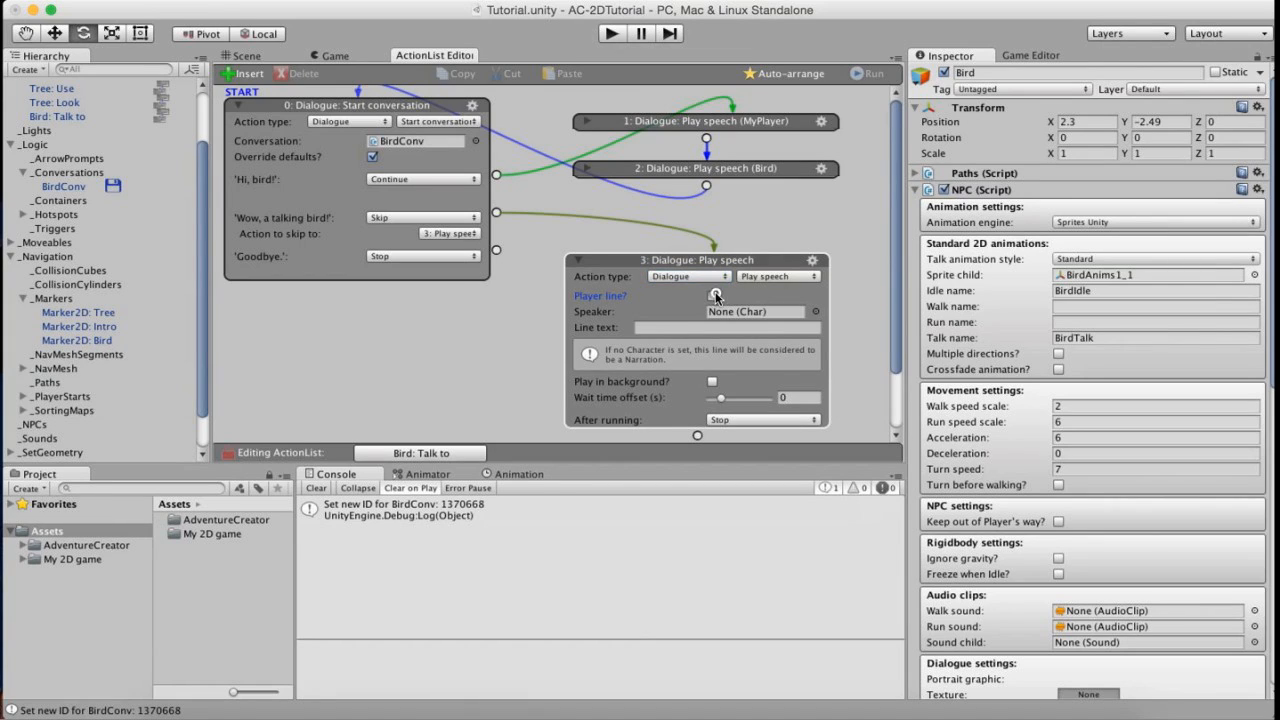
drag(738, 260, 746, 250)
click(679, 298)
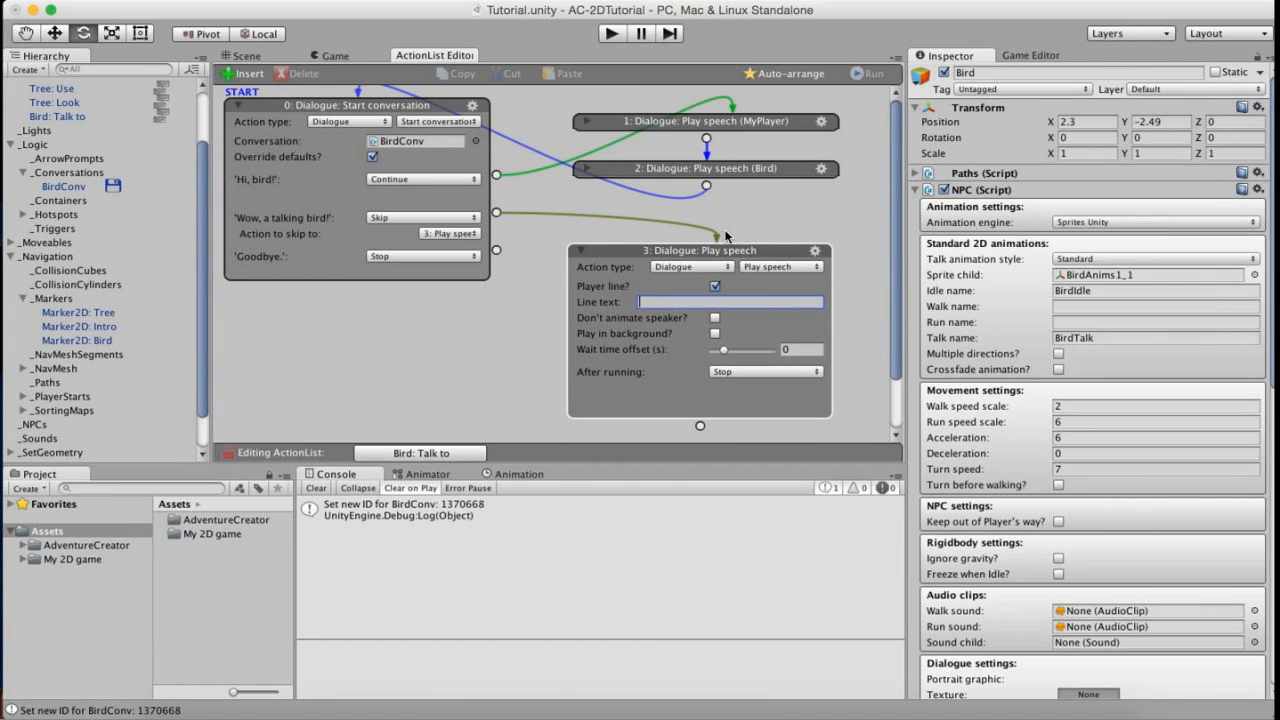
text(Wow, a talking b)
Chain another Dialogue: Play speech action after the player's "Wow, a talking bird!" line.
drag(893, 243, 890, 296)
drag(699, 357, 690, 391)
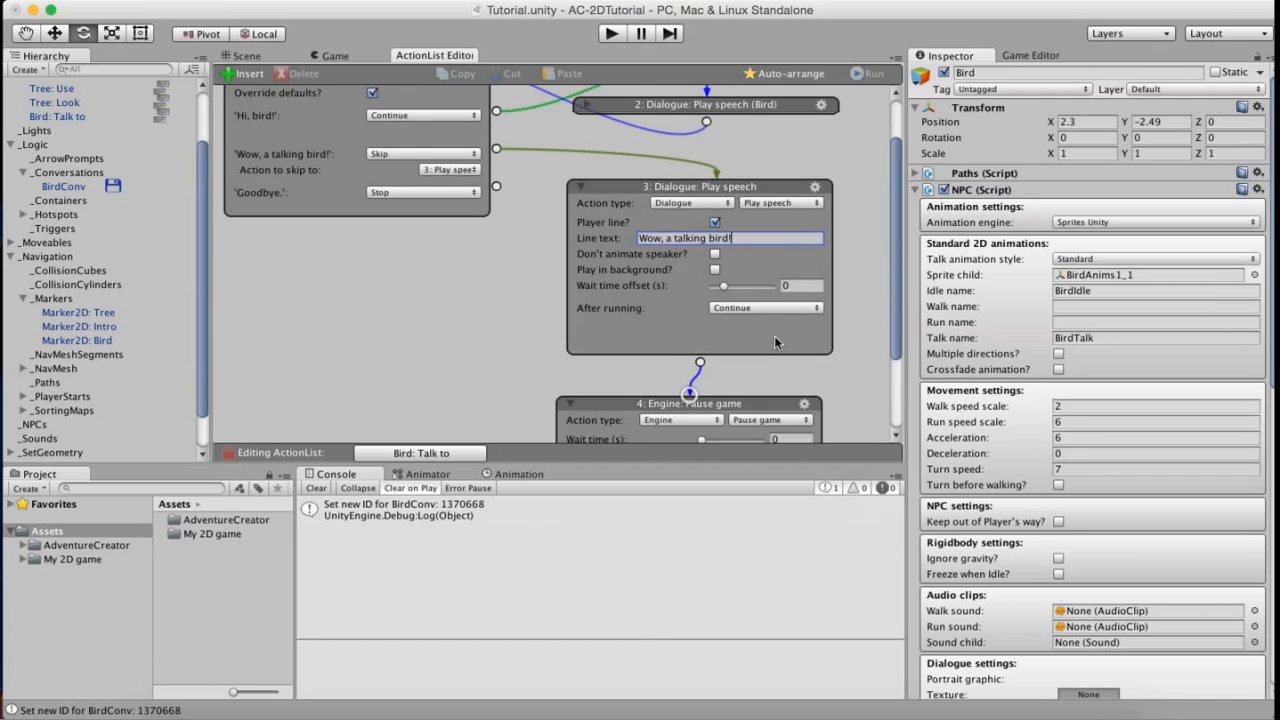
drag(894, 215, 894, 260)
click(680, 340)
click(675, 324)
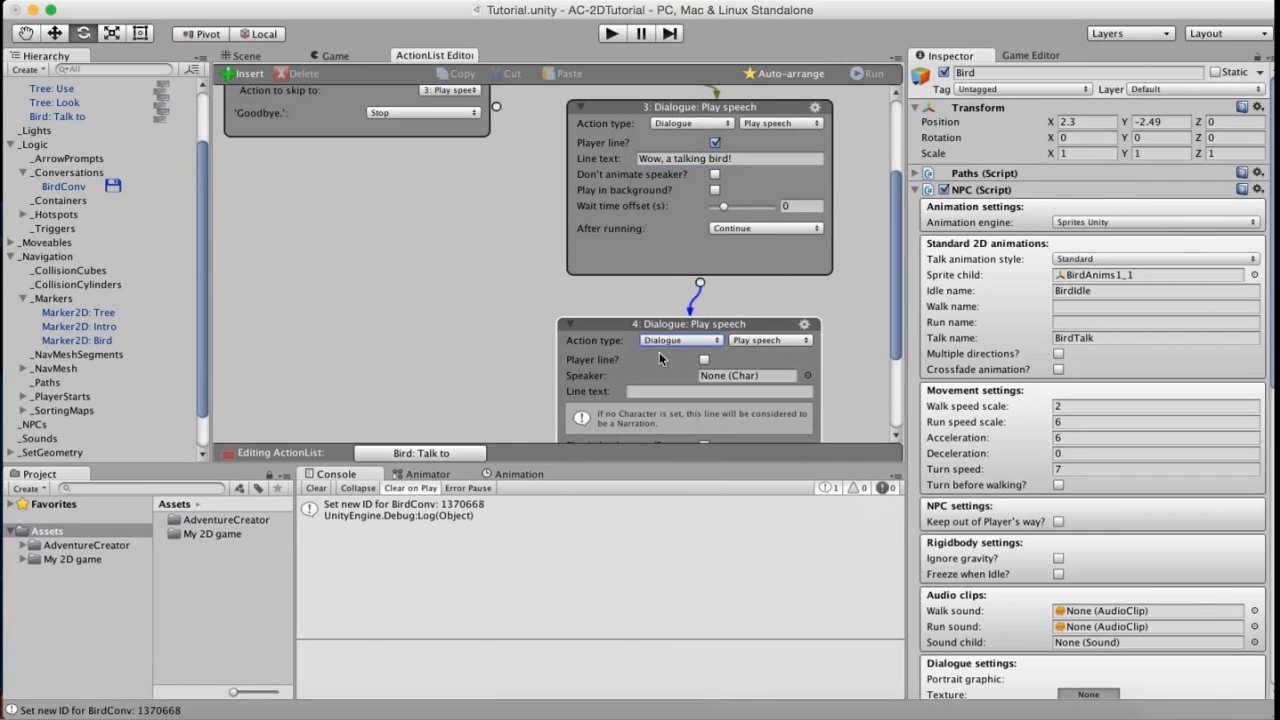
Make Bird the speaker of the new reply, with "And a hungry one!" and "Can you get me some food?" on separate lines.
drag(898, 314, 855, 333)
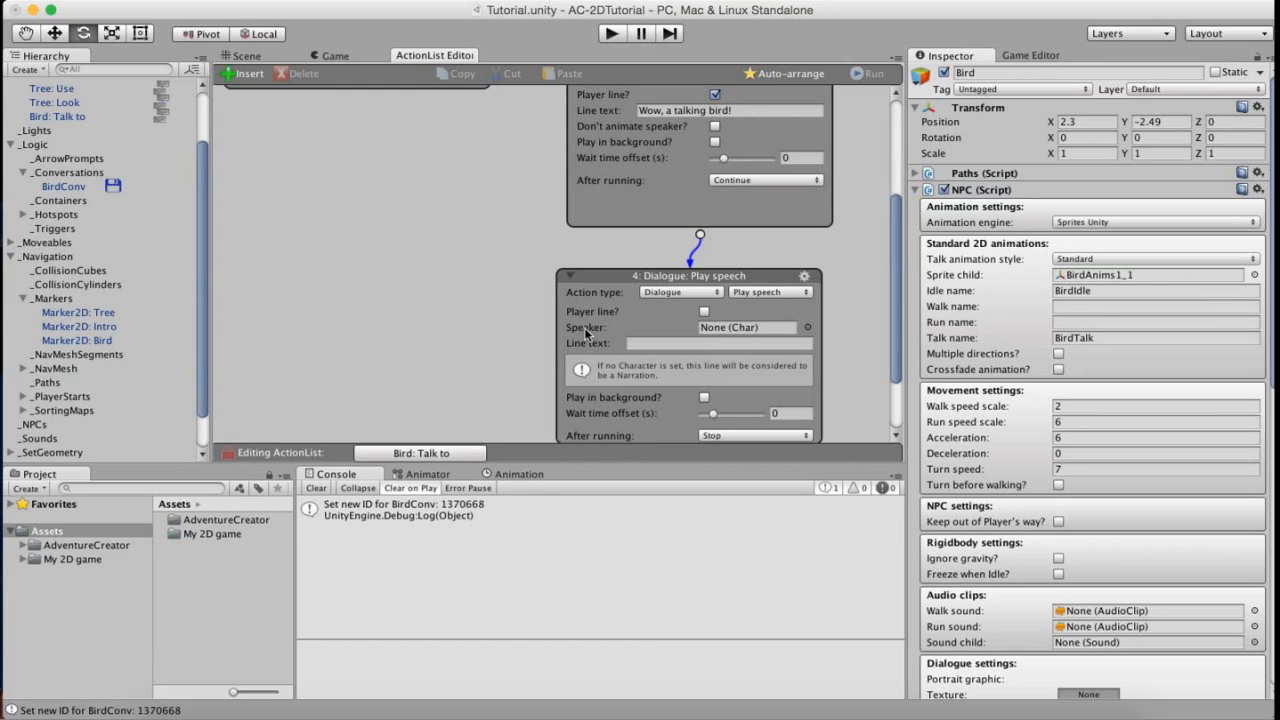
scroll(587, 333, down, 1)
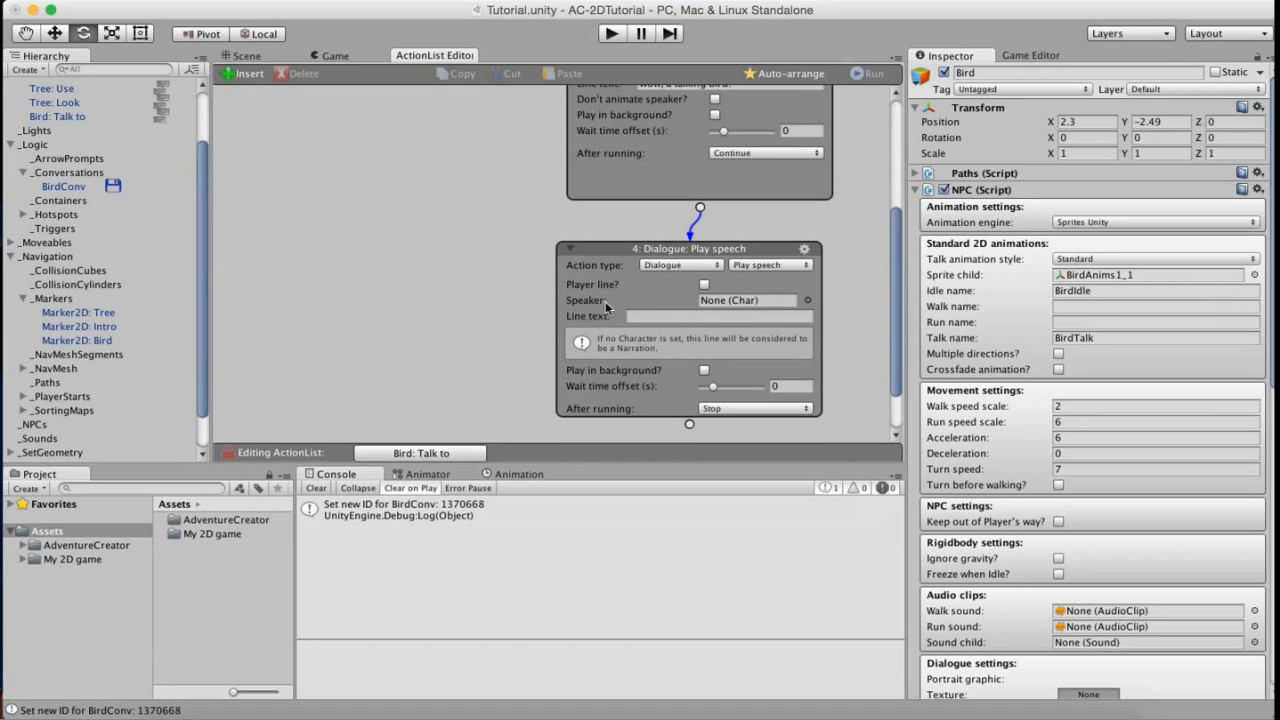
click(805, 300)
click(630, 171)
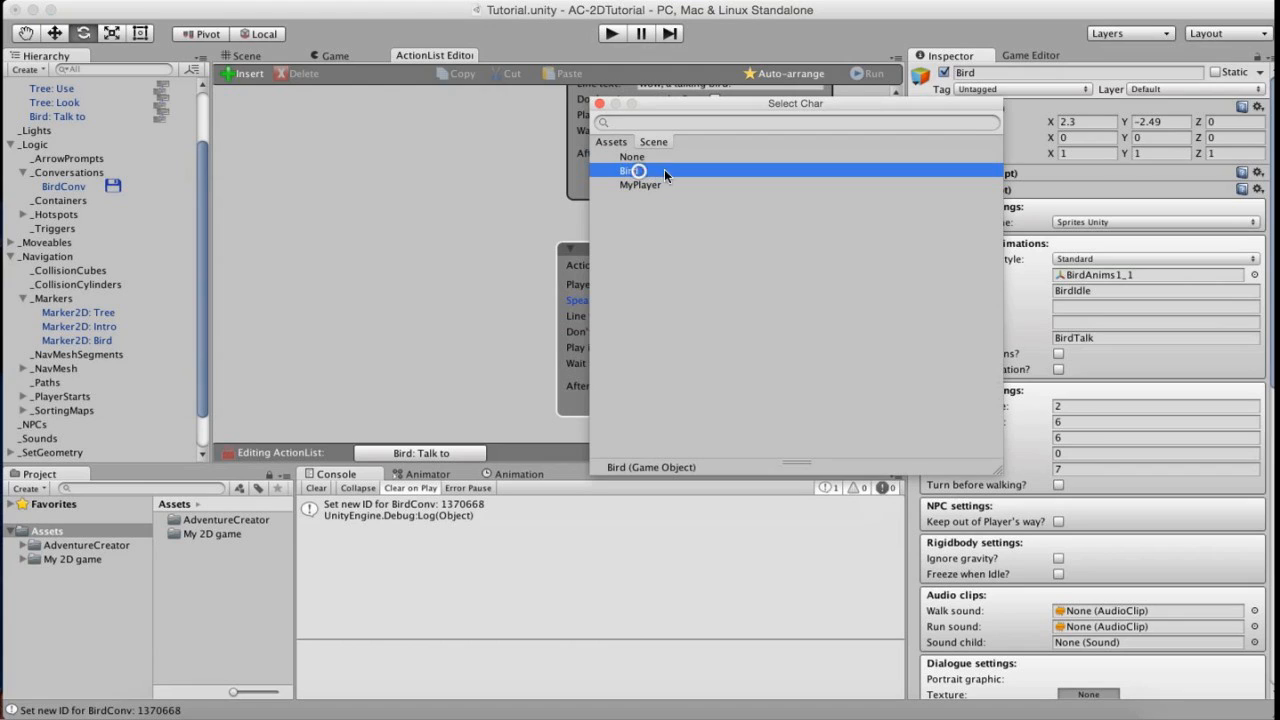
click(599, 104)
scroll(893, 267, down, 1)
click(665, 307)
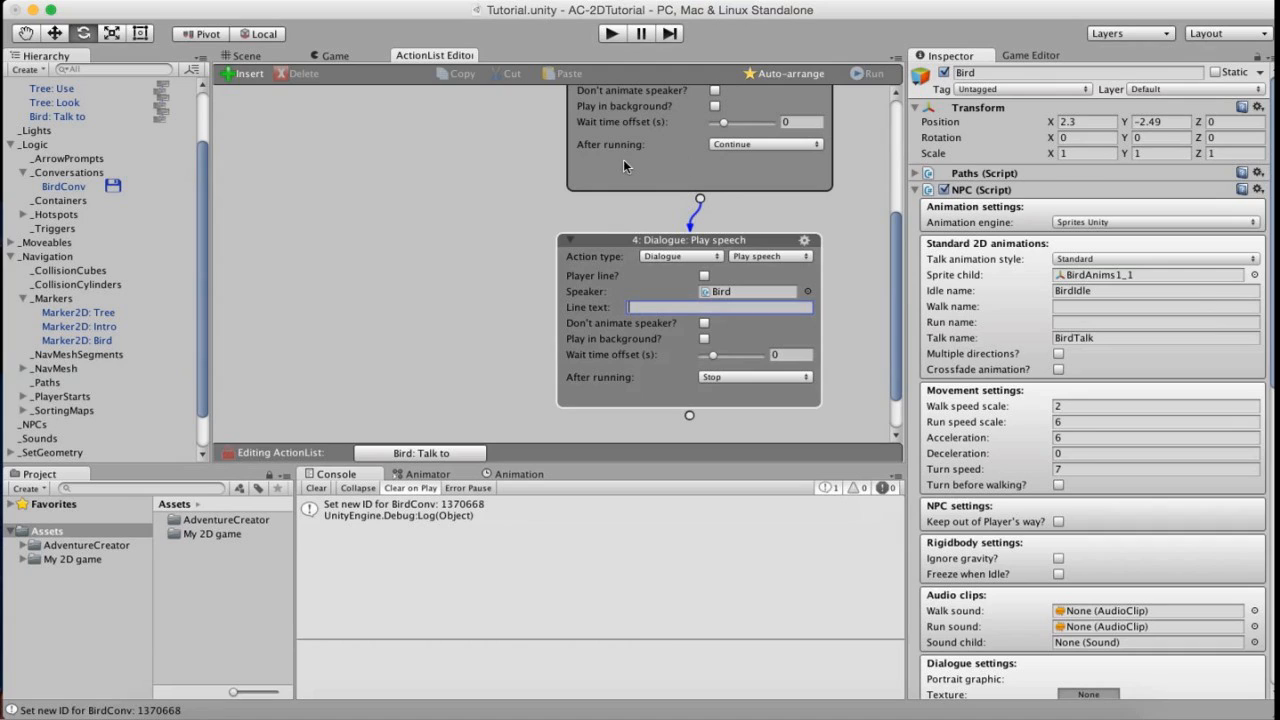
text(And a hungry one! Can you get)
text(me s)
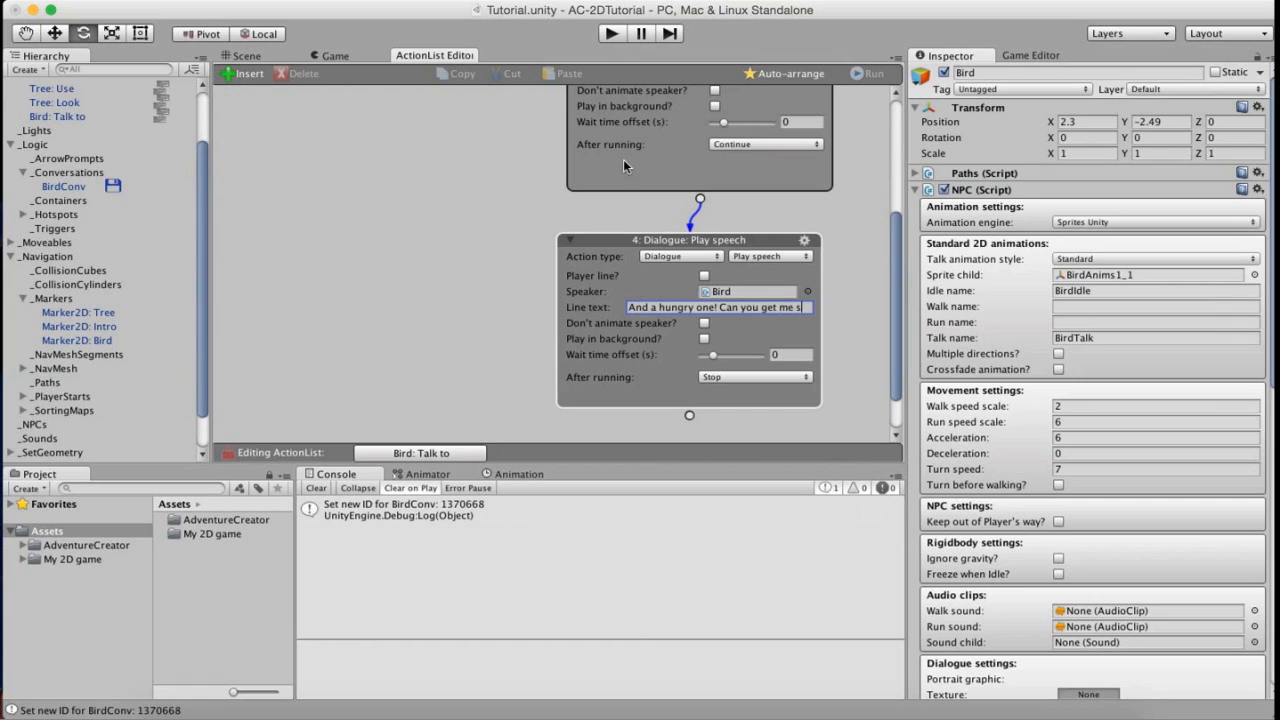
text(ome food?)
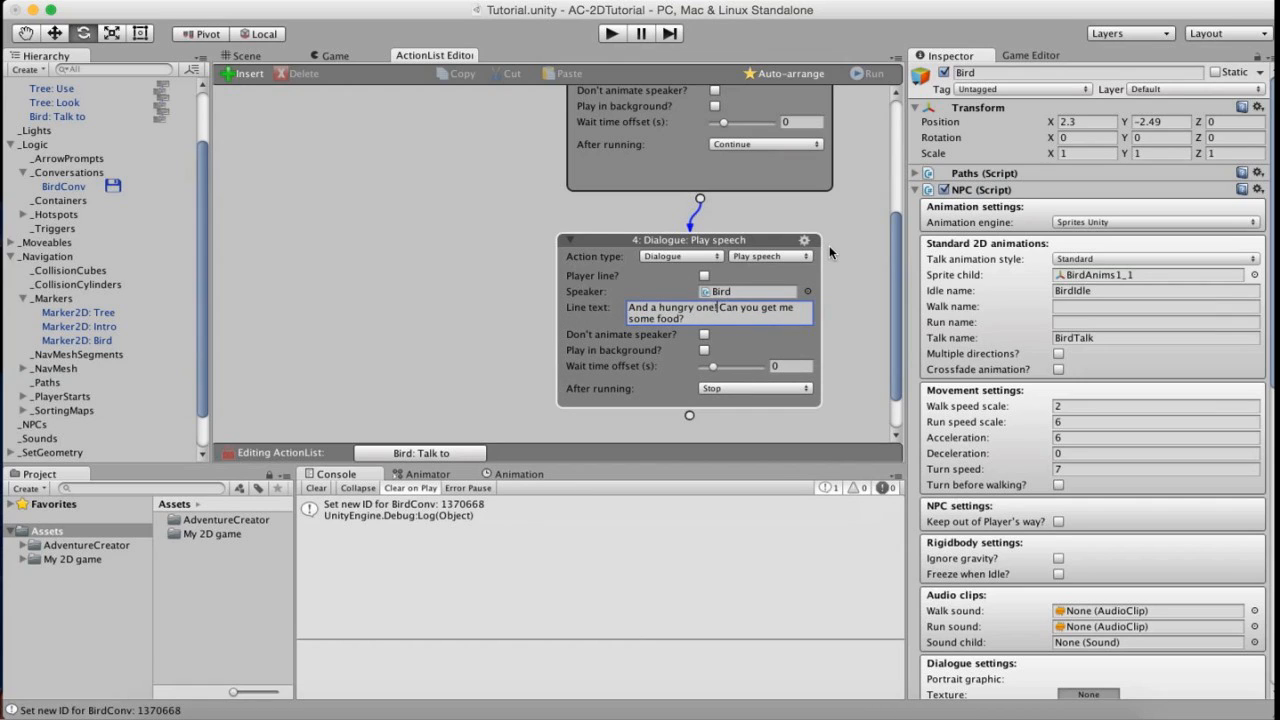
key(BackSpace)
key(Return)
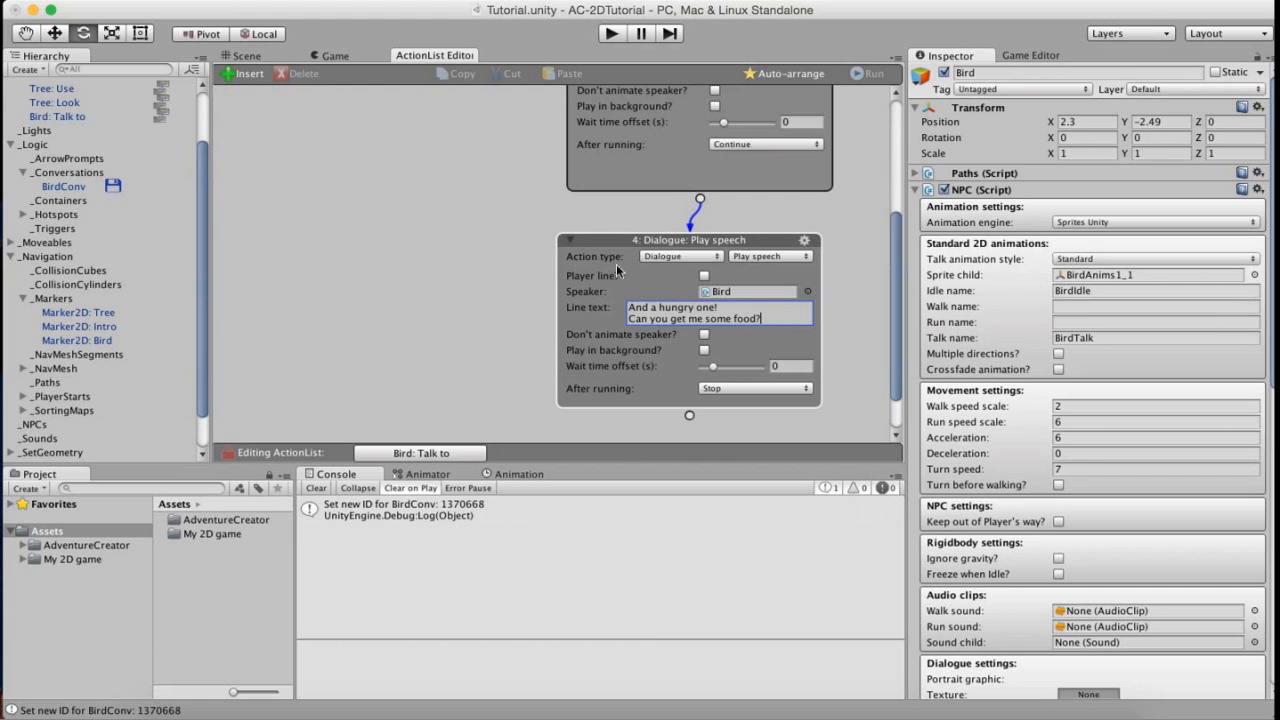
Collapse and stack the two 'Wow, a talking bird!' speech actions, and link Bird's reply back to the Start conversation action.
drag(891, 306, 891, 290)
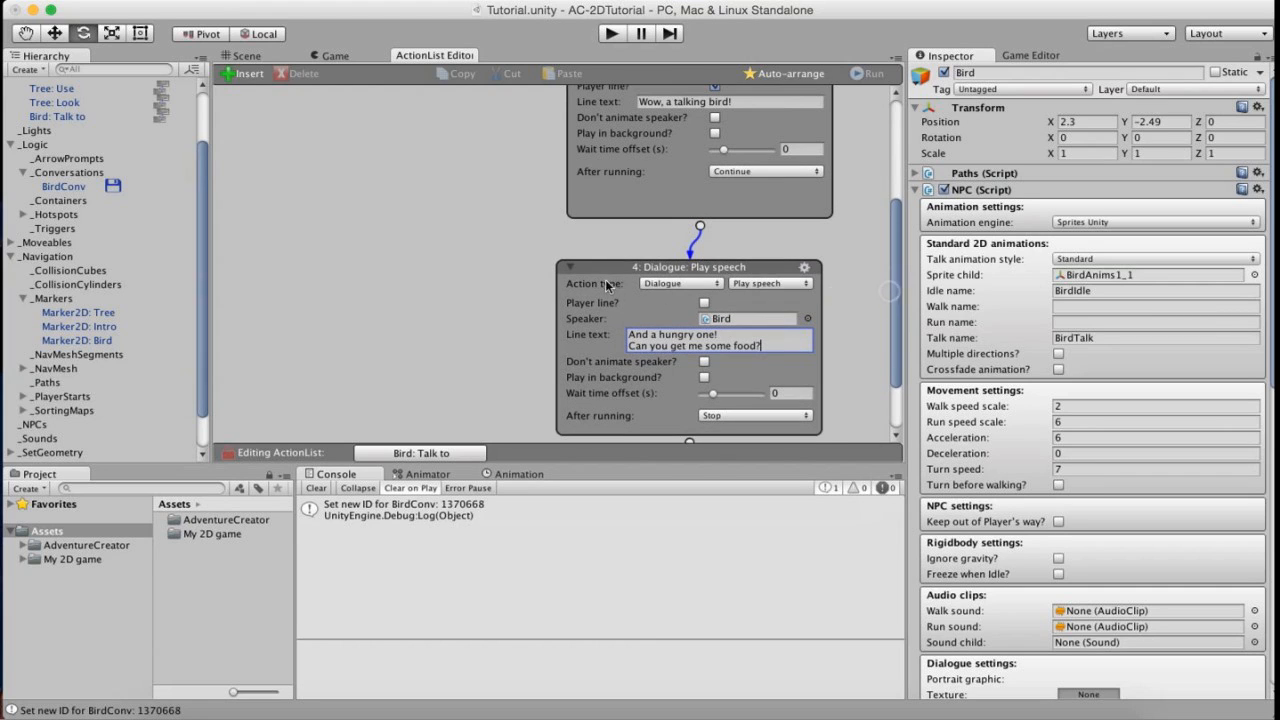
drag(607, 282, 614, 262)
drag(893, 291, 893, 210)
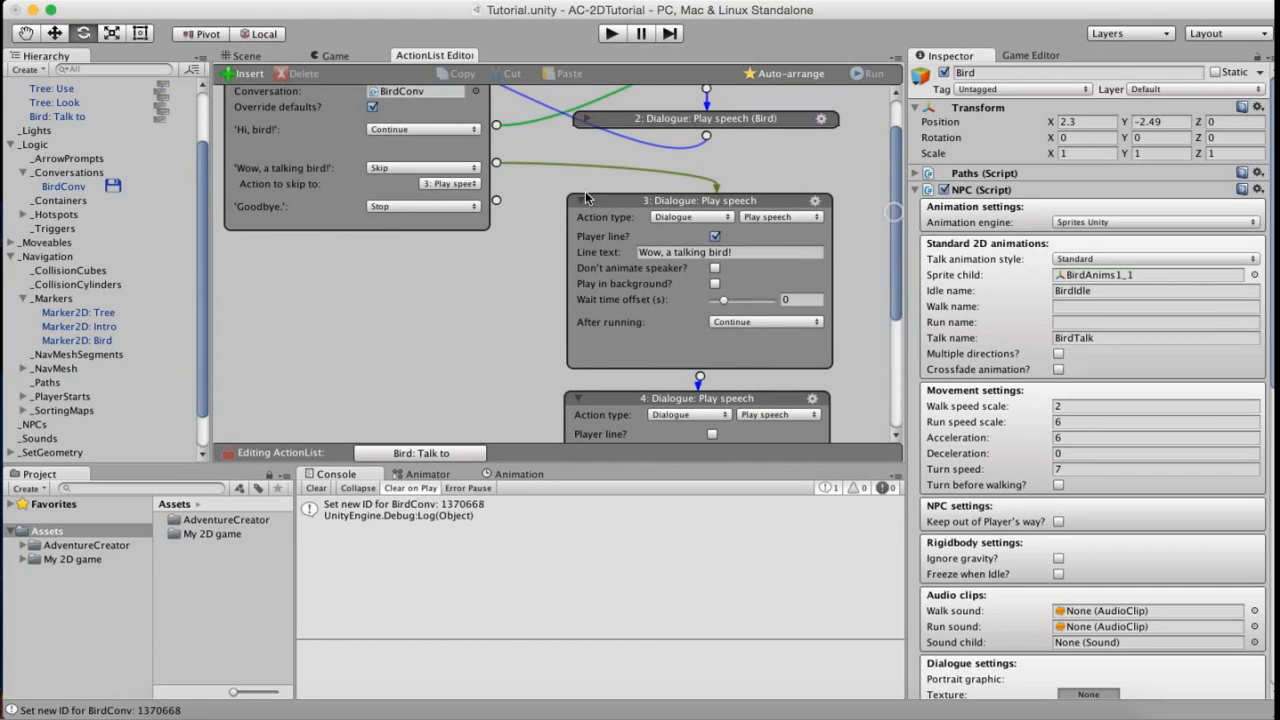
click(579, 200)
drag(618, 398, 620, 241)
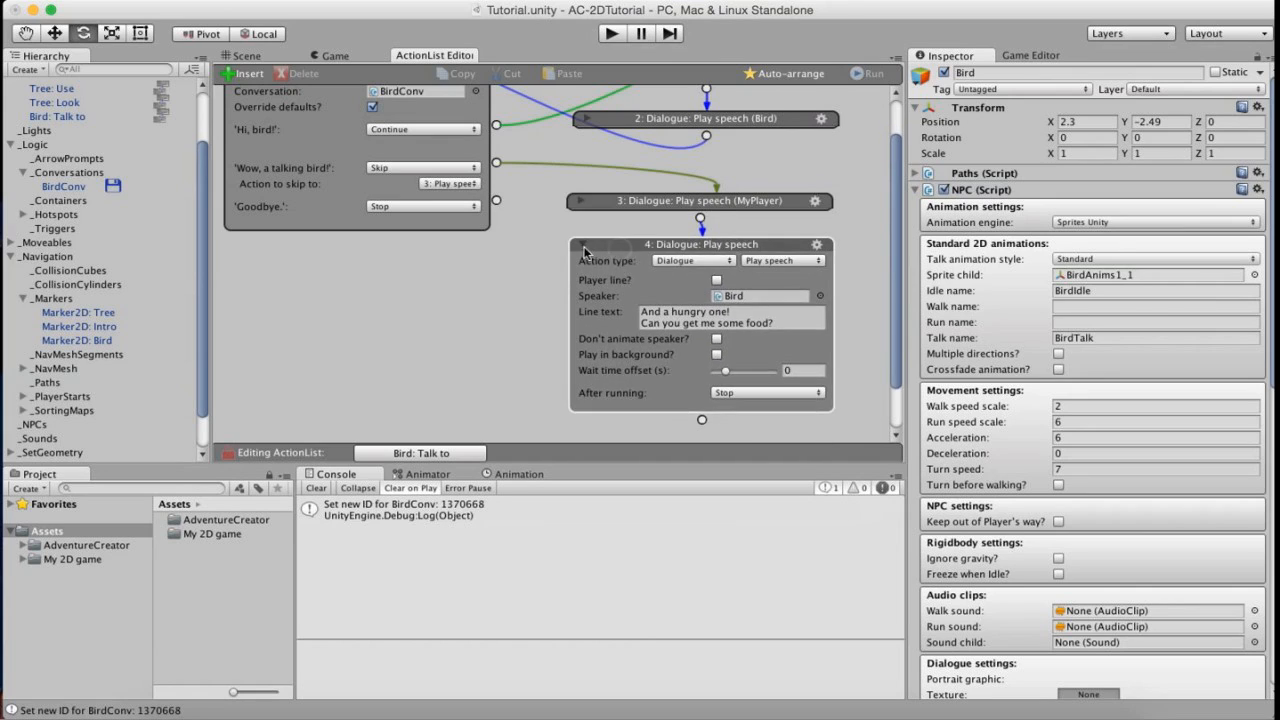
click(577, 241)
click(689, 374)
drag(695, 308, 323, 135)
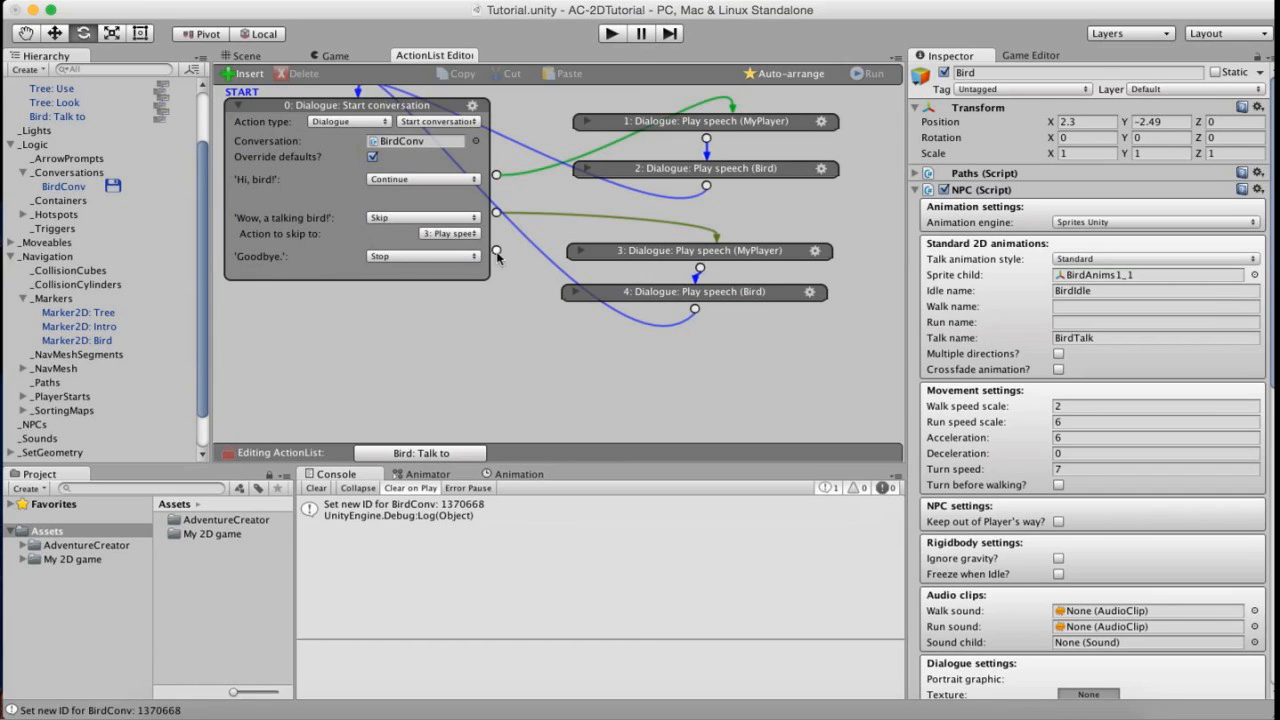
Link the 'Goodbye.' option to a new Dialogue: Play speech action below the conversation, with the player line "Goodbye.".
drag(496, 250, 471, 299)
drag(364, 318, 334, 340)
scroll(334, 340, down, 2)
click(378, 327)
click(372, 284)
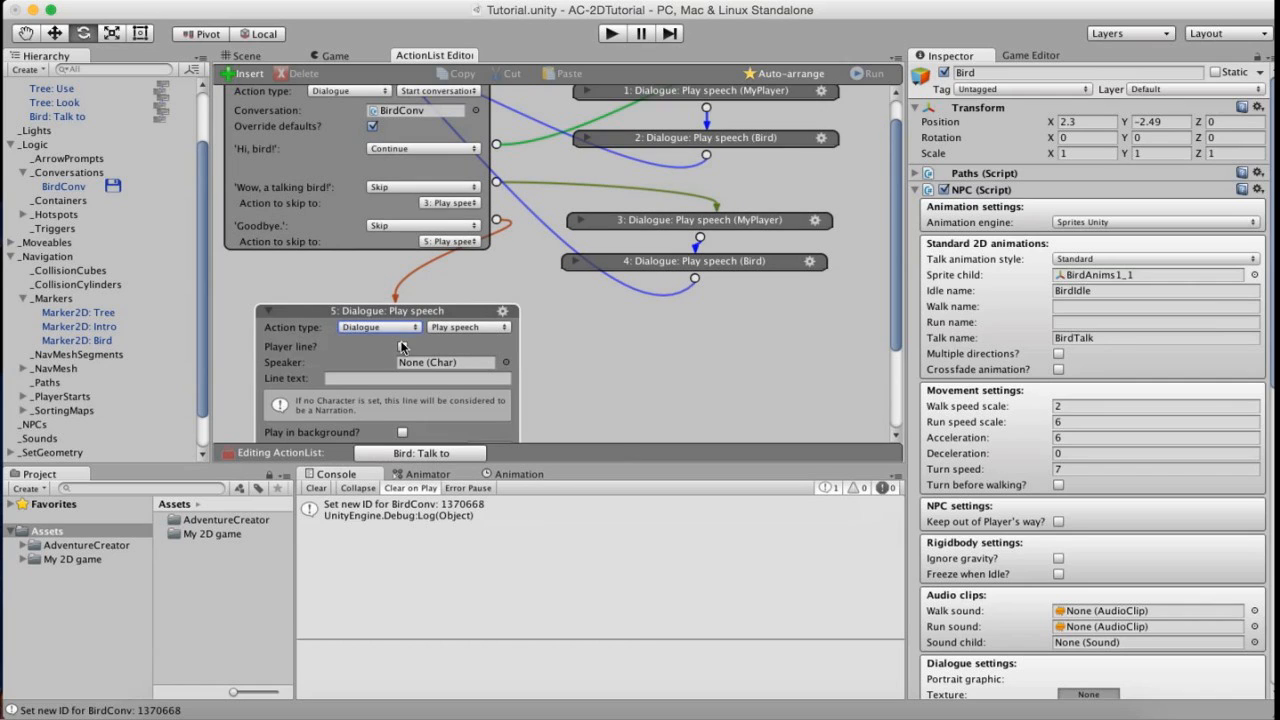
click(404, 346)
click(340, 361)
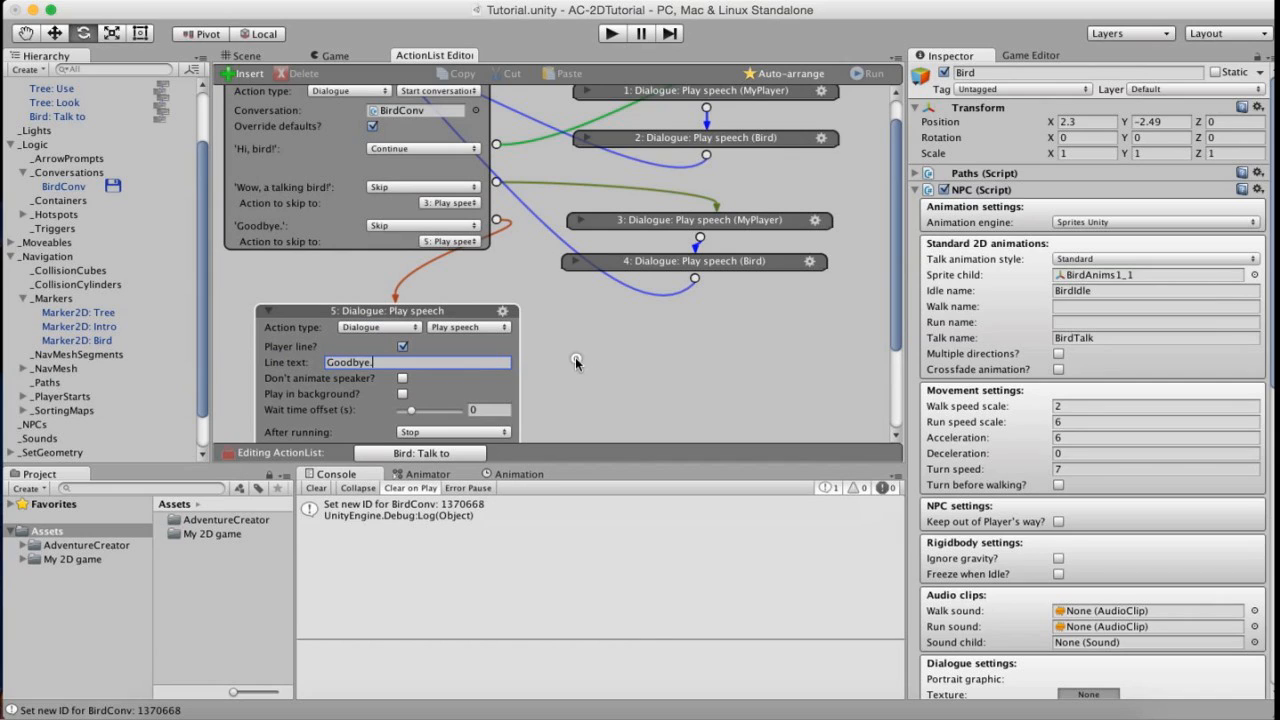
scroll(580, 310, down, 2)
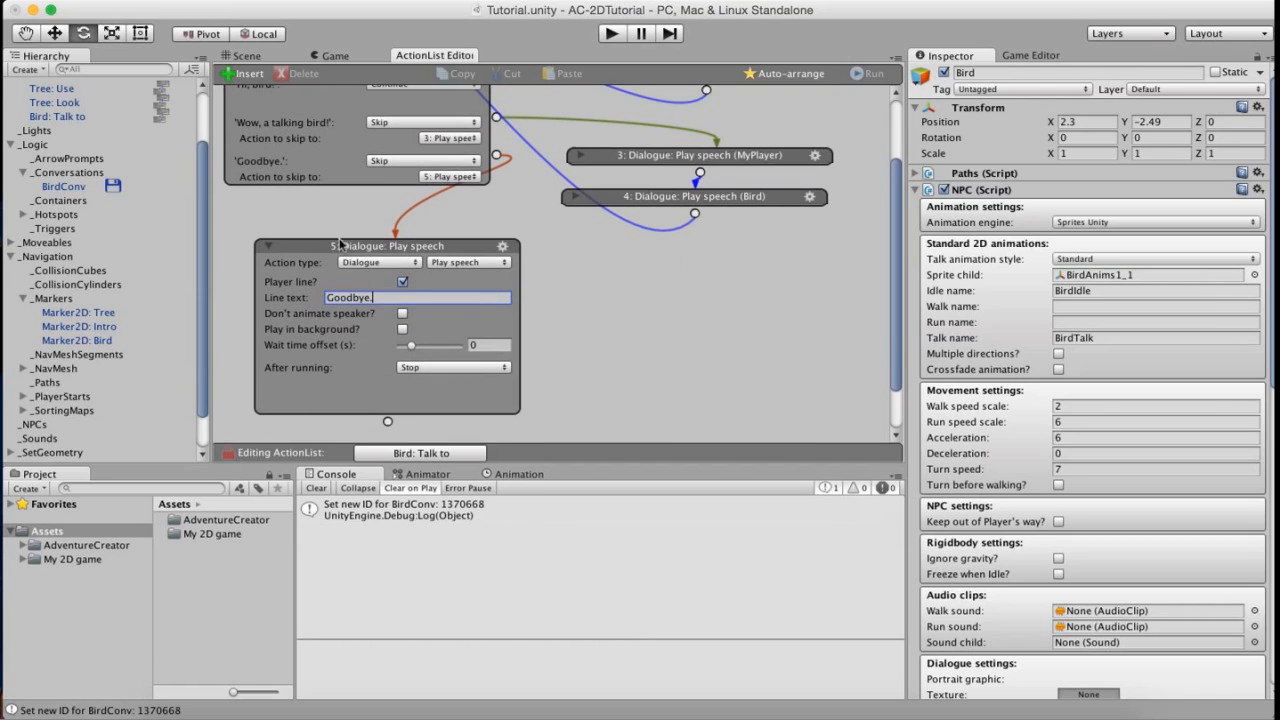
scroll(542, 293, up, 3)
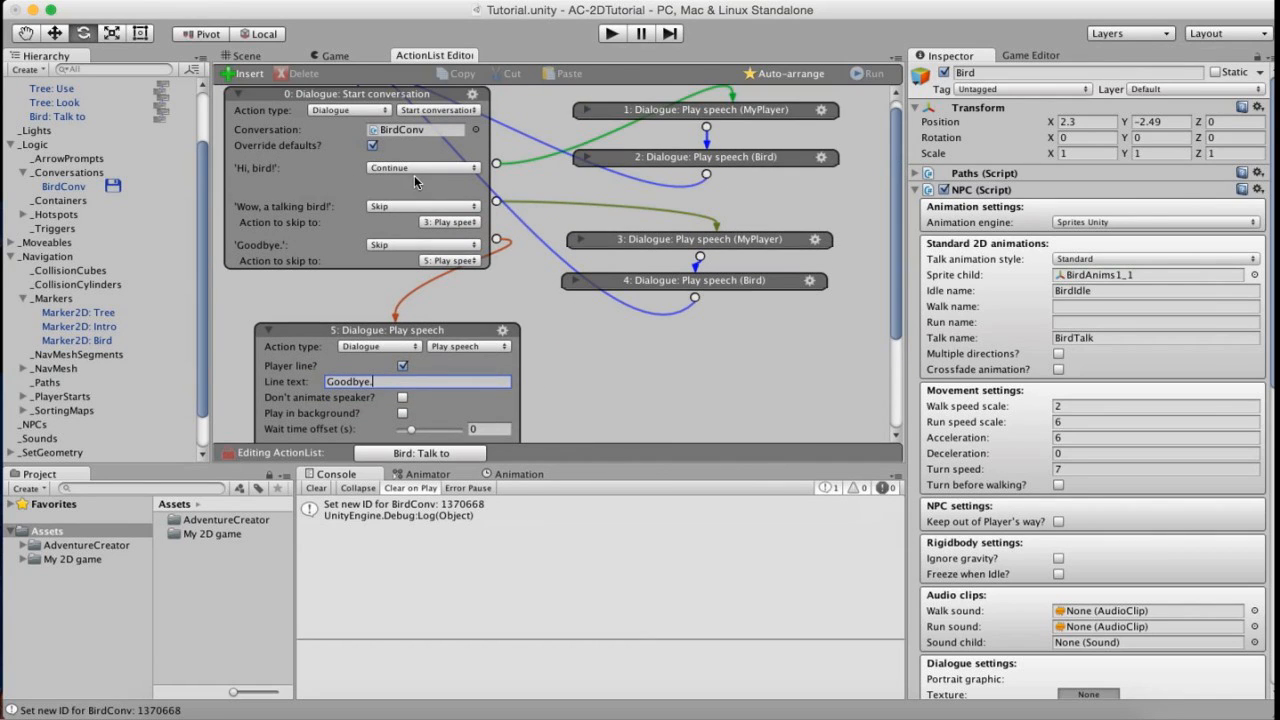
scroll(541, 347, down, 4)
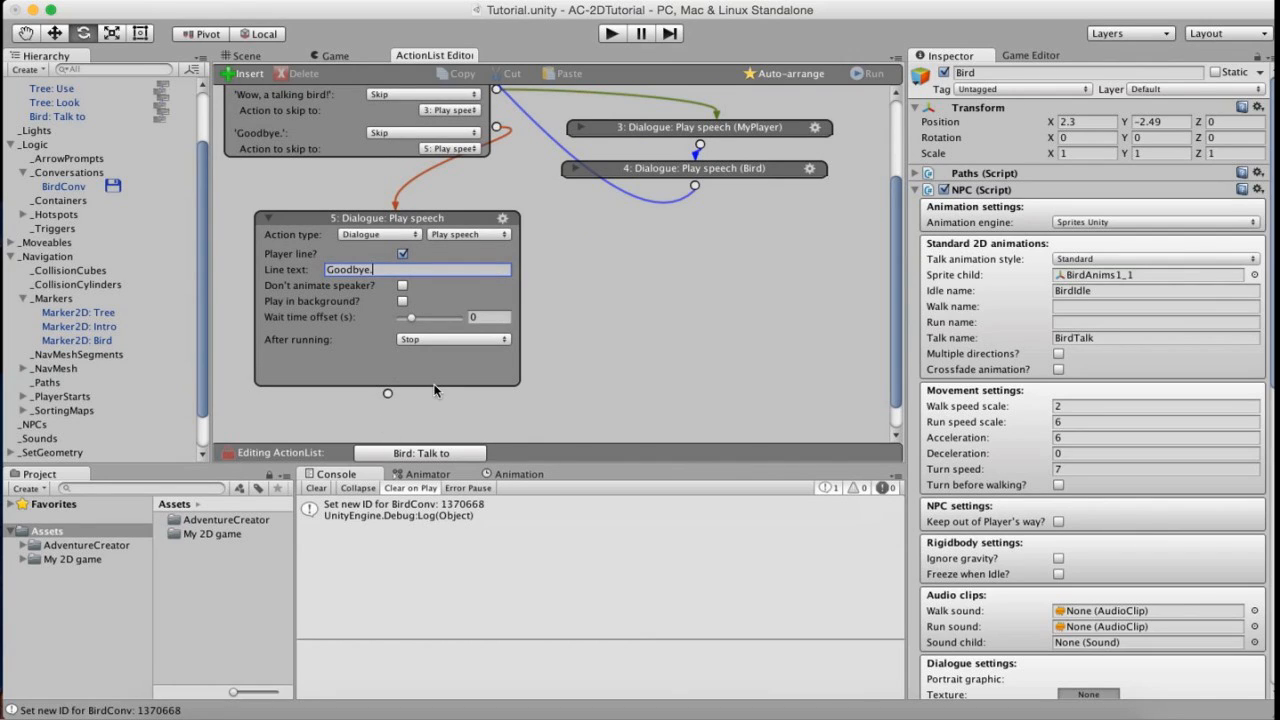
Play-test the conversation by talking to the bird and choosing "Wow, a talking bird!", and stop the game.
key(super+p)
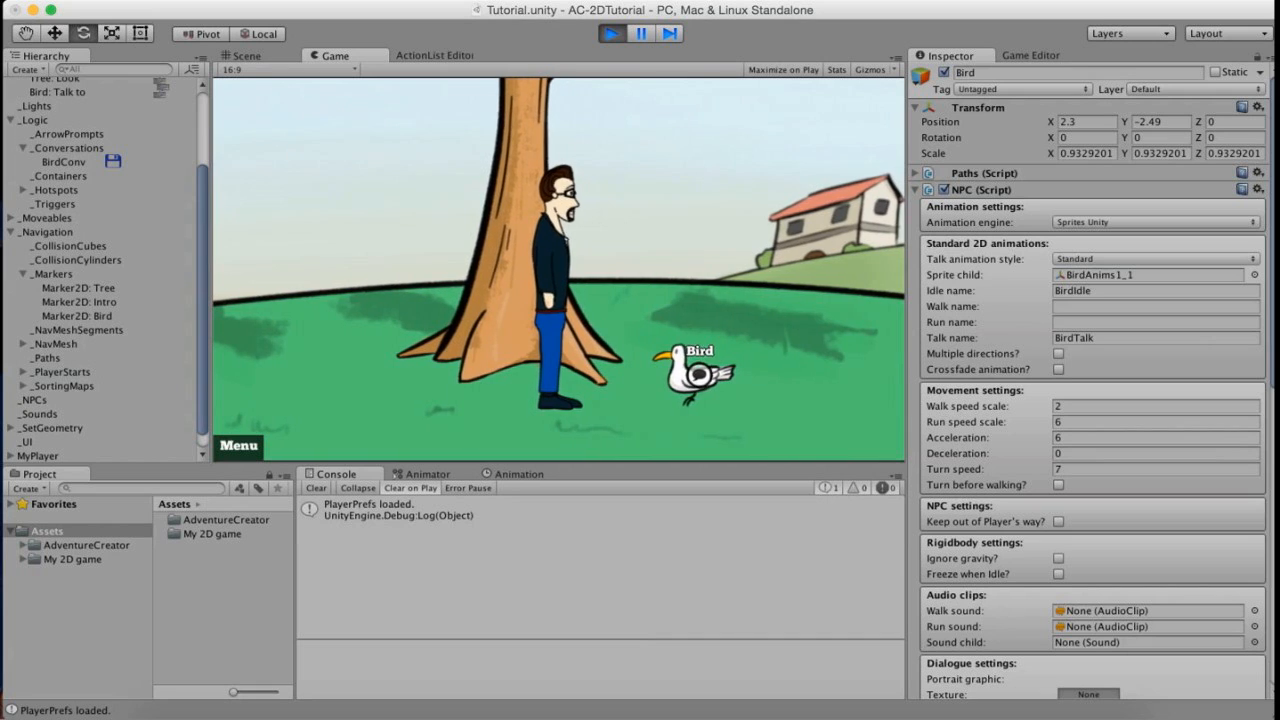
click(690, 372)
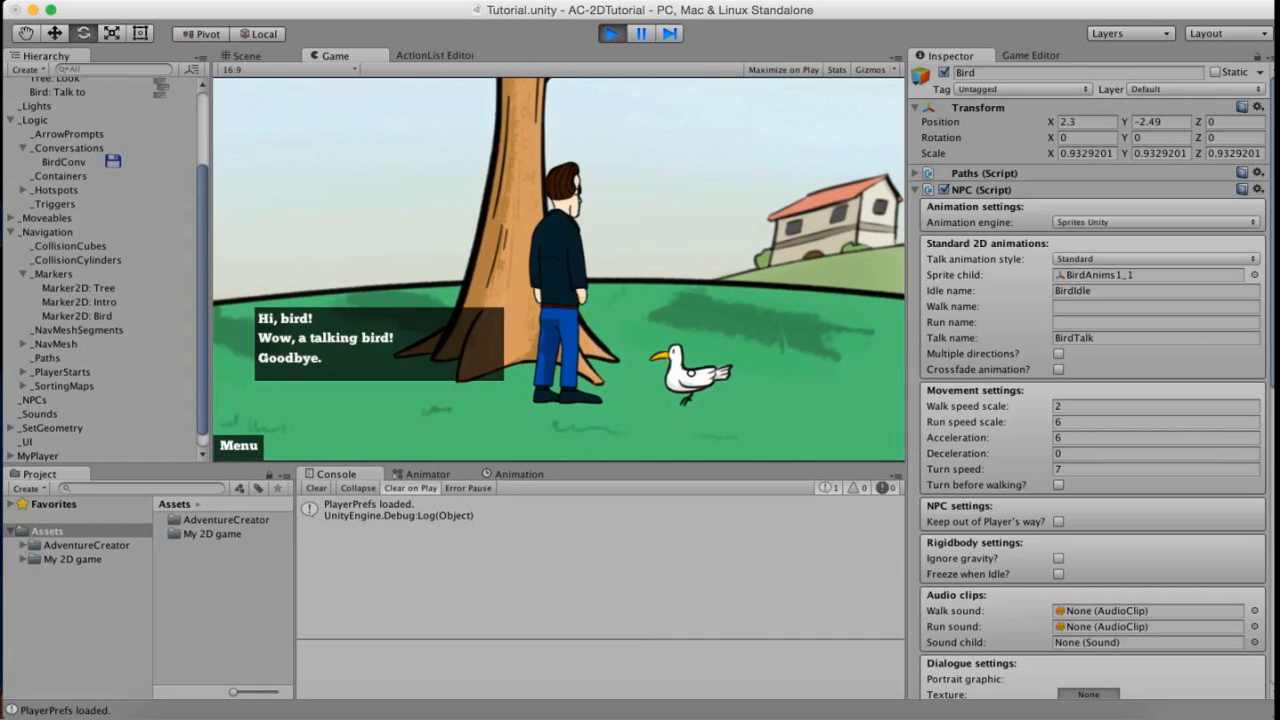
click(428, 339)
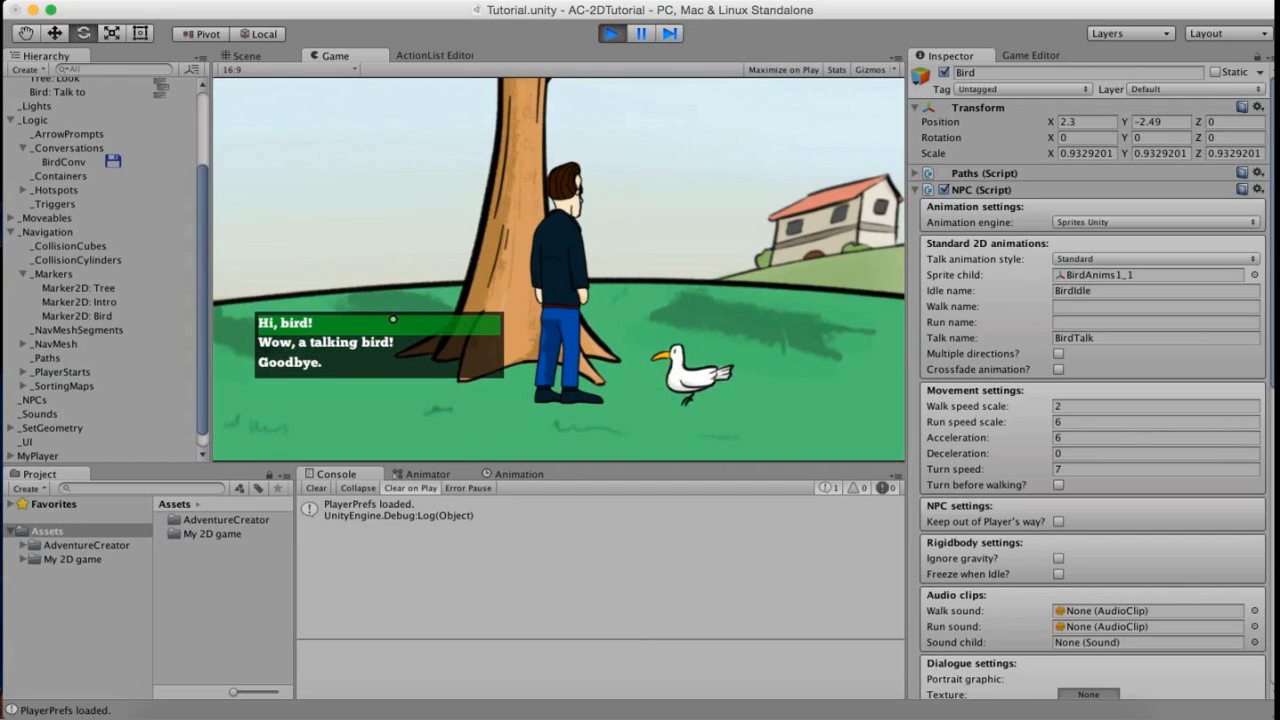
click(610, 33)
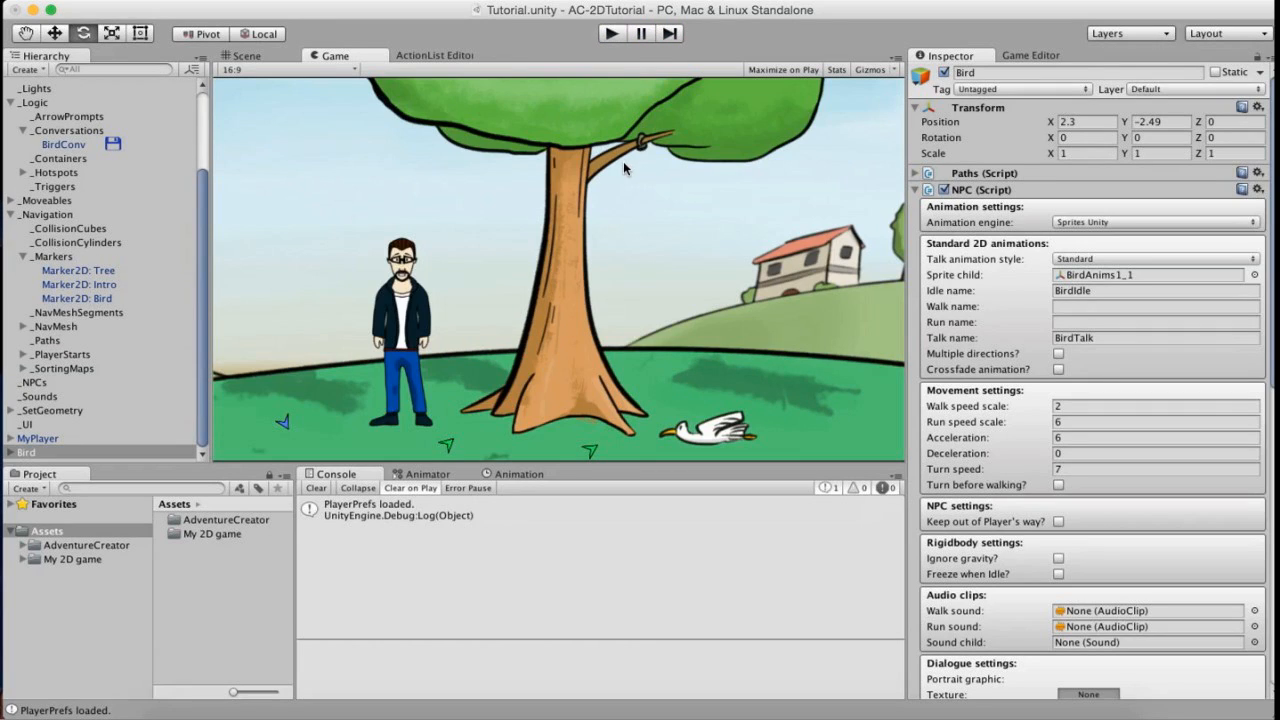
Disable the "Wow, a talking bird!" dialogue option by default in the BirdConv conversation.
click(96, 144)
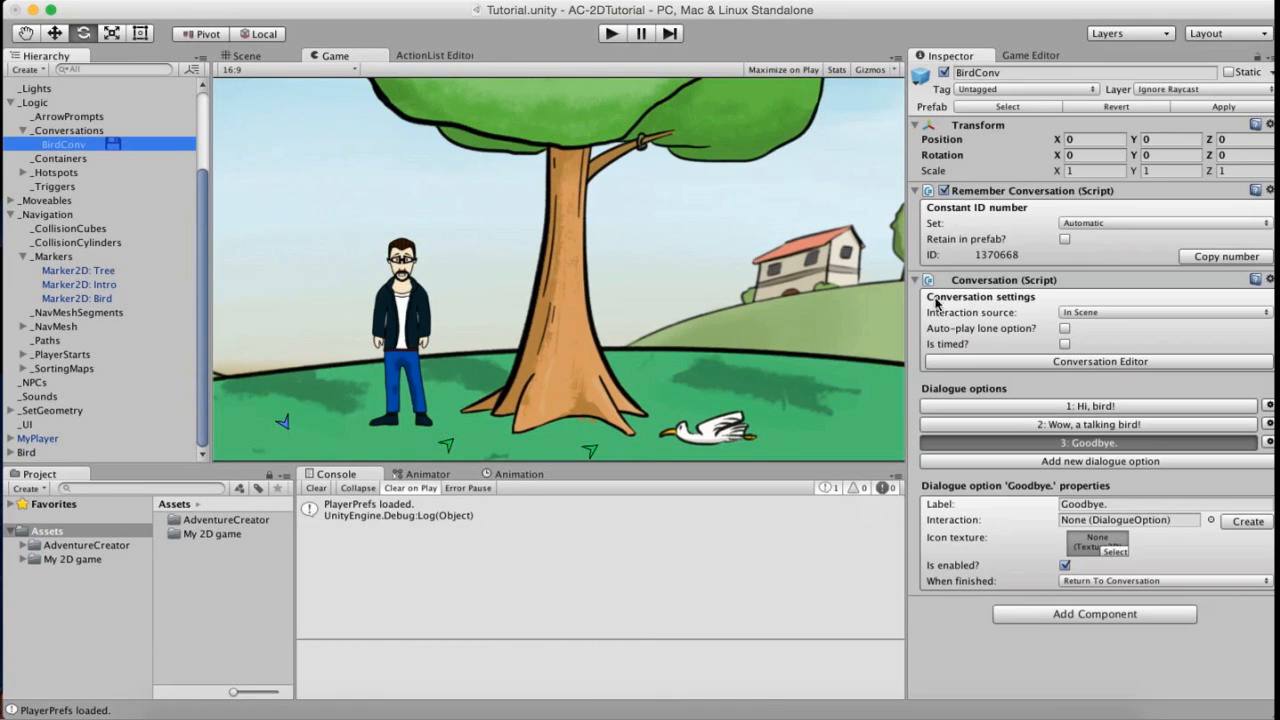
click(1140, 426)
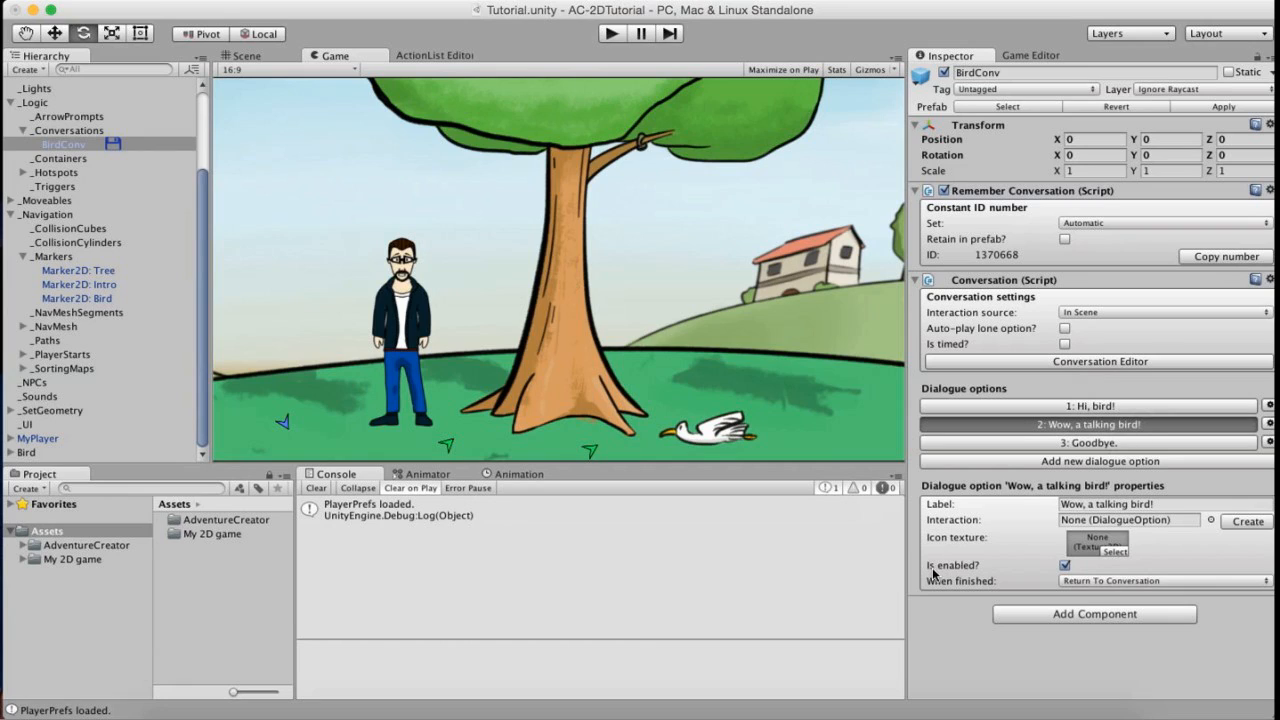
click(1065, 566)
Collapse the "Goodbye." speech action and move it and the two "Wow, a talking bird!" speech actions lower in the Bird: Talk to ActionList.
click(430, 56)
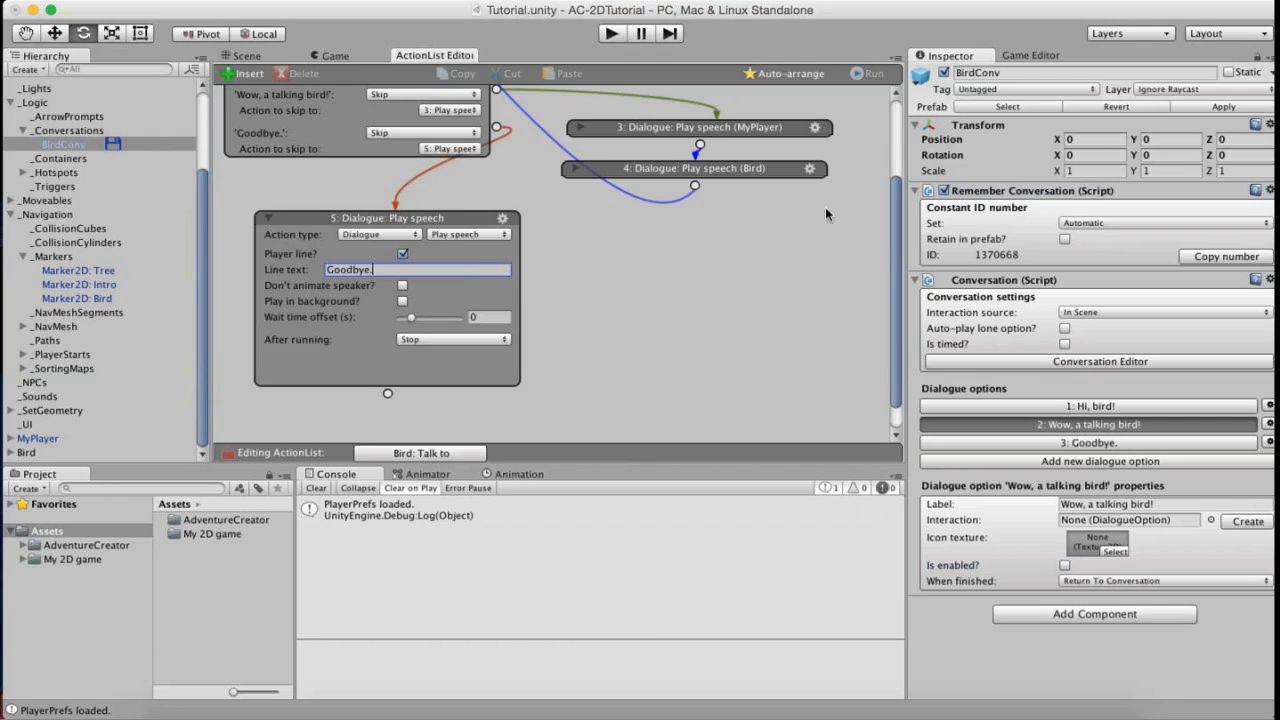
drag(895, 230, 895, 148)
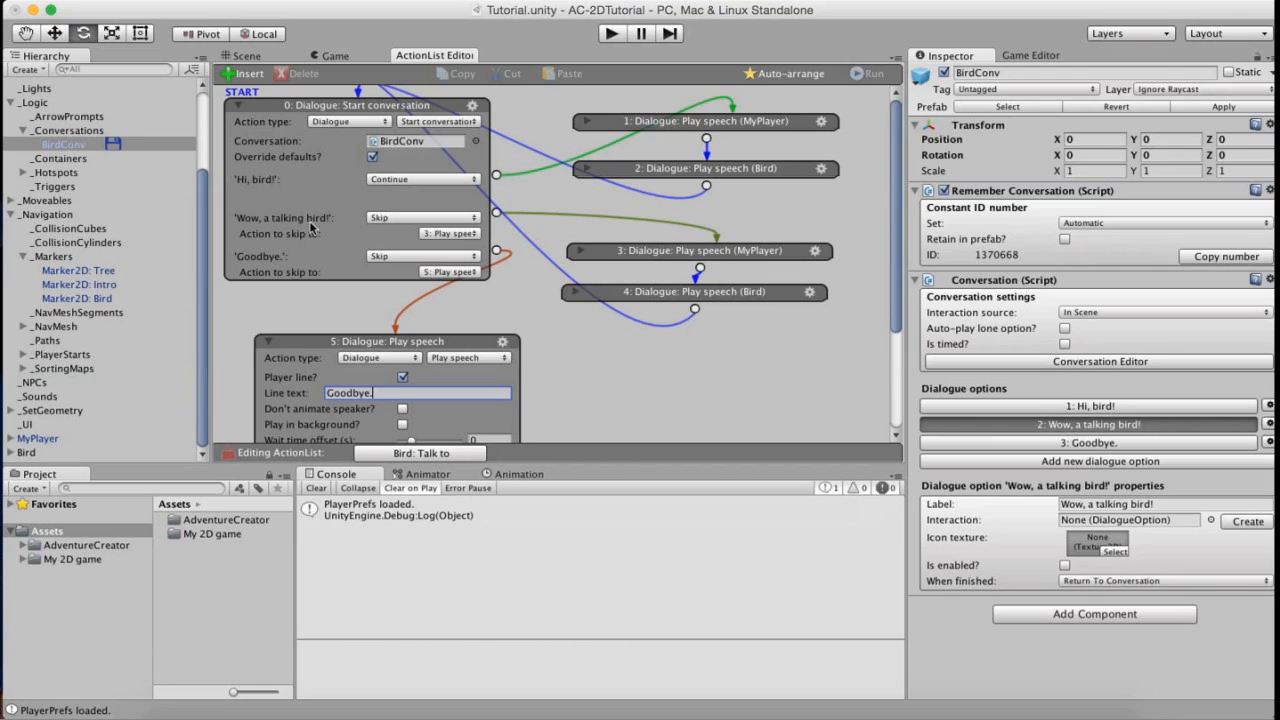
click(270, 341)
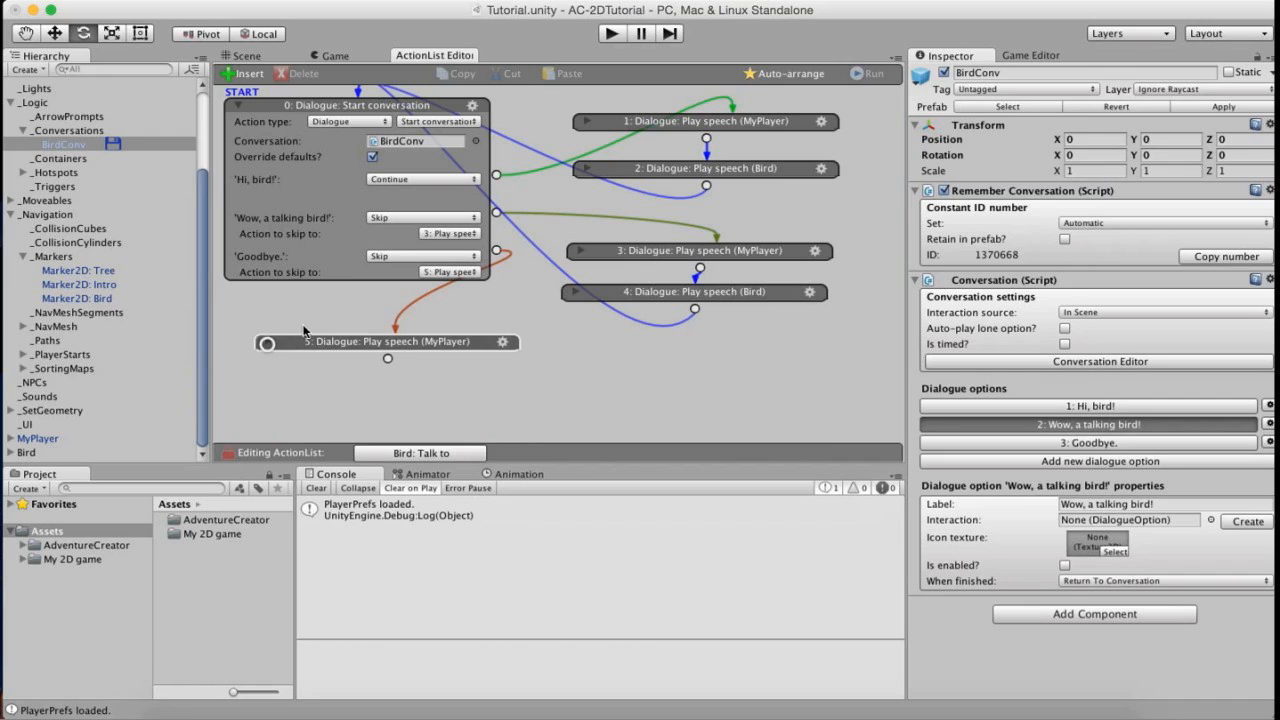
drag(879, 232, 689, 331)
drag(664, 253, 725, 449)
drag(458, 341, 436, 446)
click(659, 296)
scroll(886, 275, down, 8)
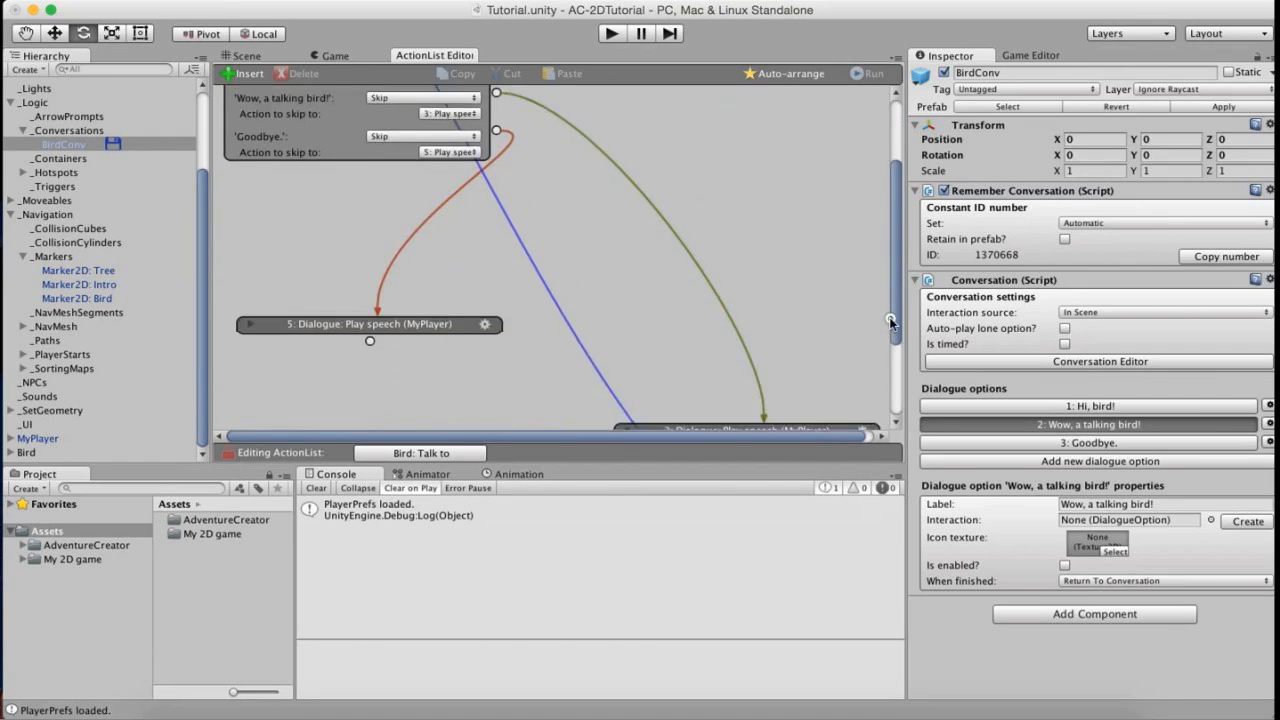
drag(754, 196, 588, 394)
drag(679, 313, 668, 299)
click(692, 257)
drag(897, 293, 890, 125)
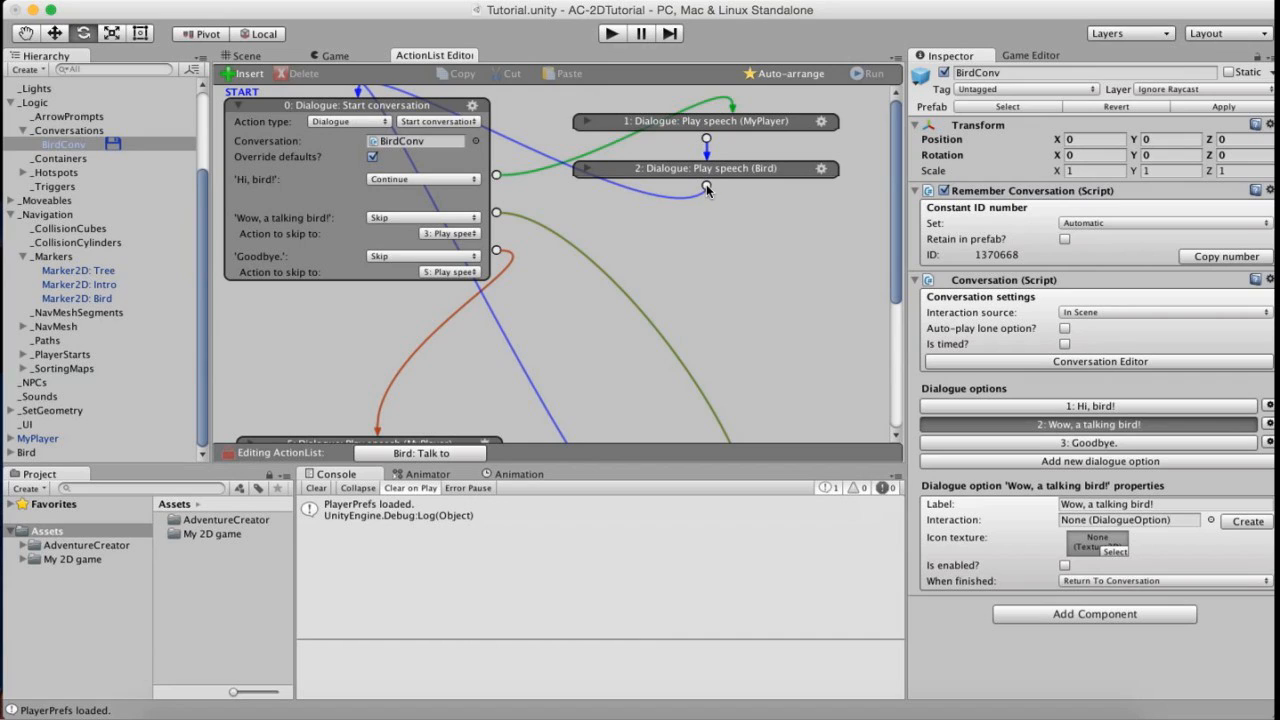
Chain a new Dialogue: Toggle option action after Bird's reply to "Hi, bird!".
drag(712, 193, 757, 231)
drag(713, 194, 668, 225)
click(723, 240)
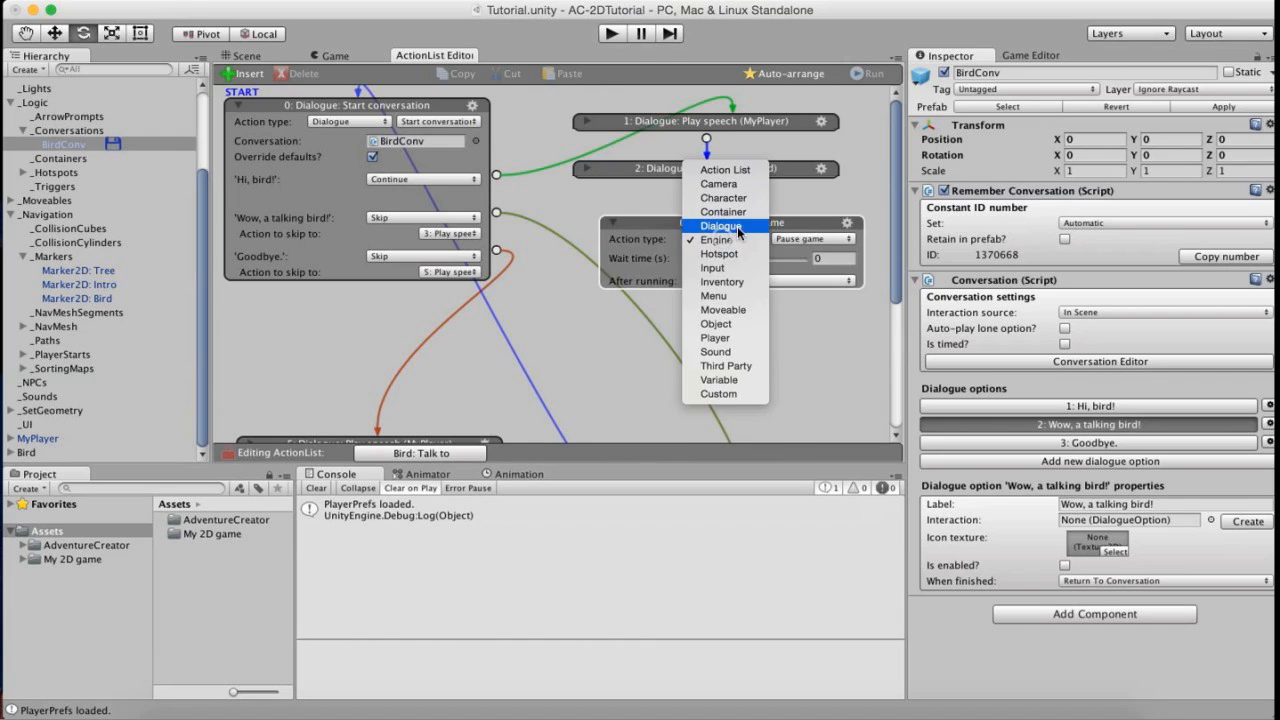
click(722, 220)
click(812, 240)
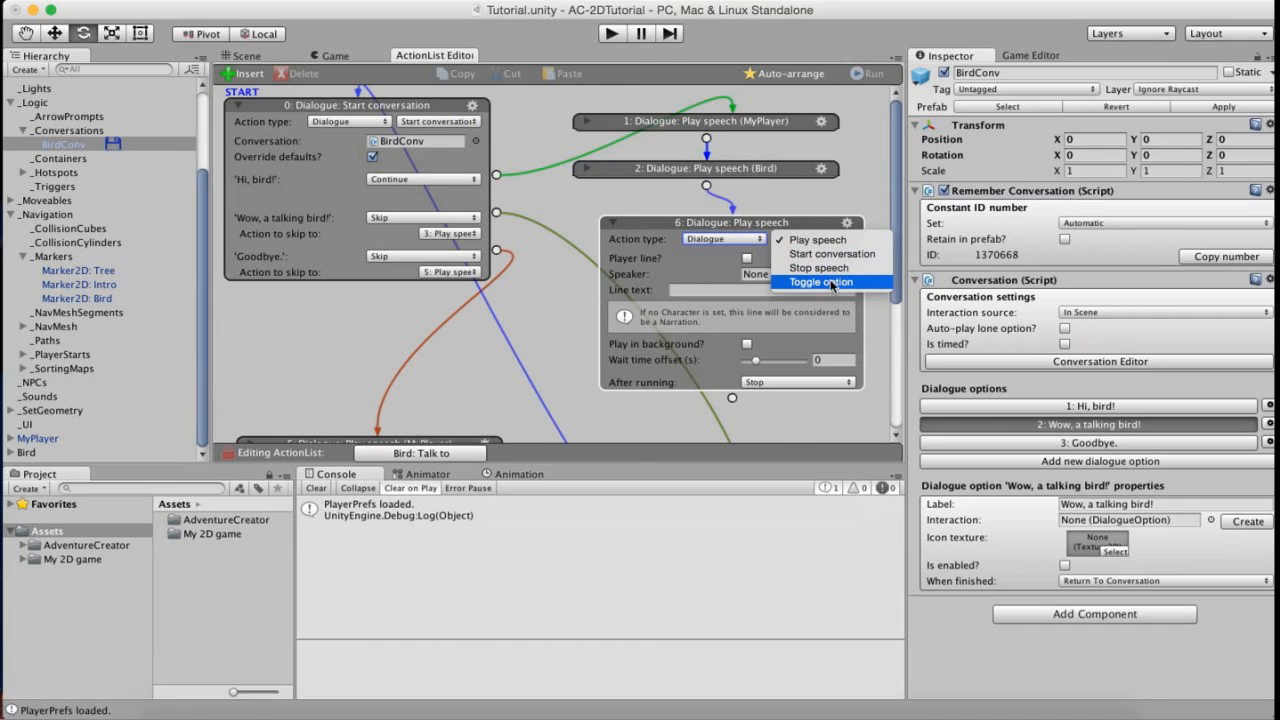
click(829, 284)
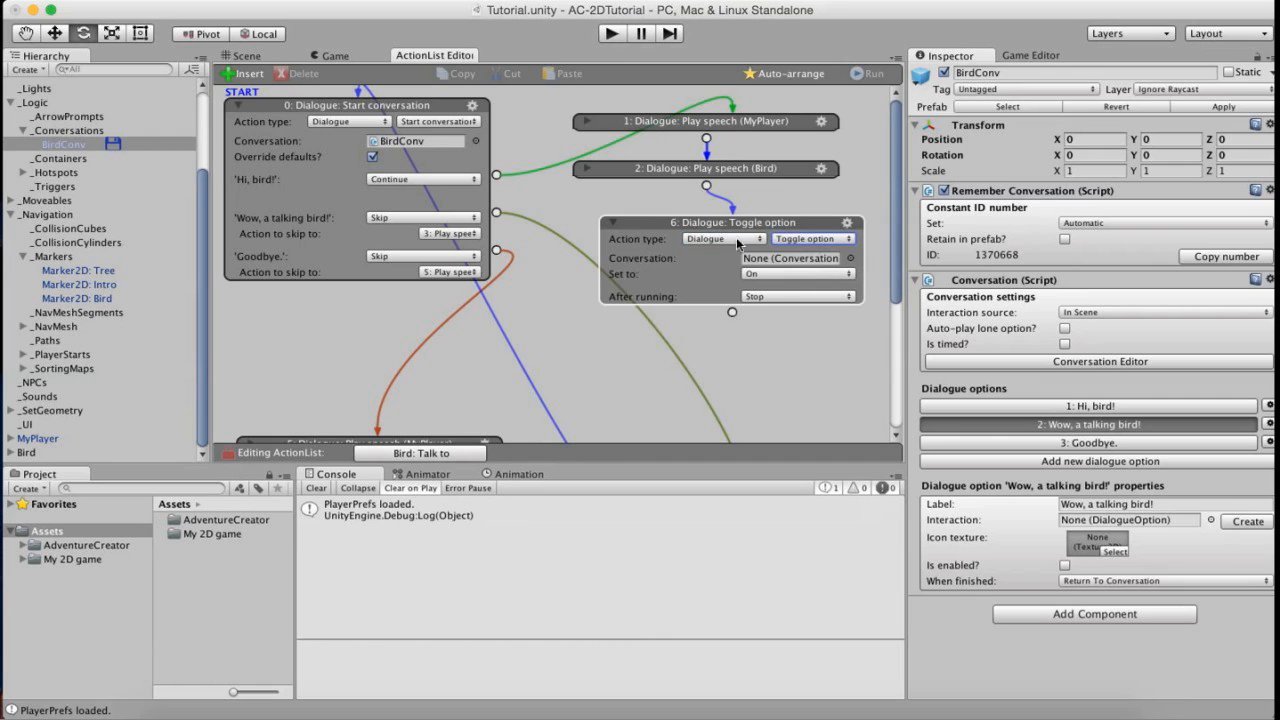
Make the Toggle option action set BirdConv's option "2: Wow, a talking bird!" to On.
click(850, 258)
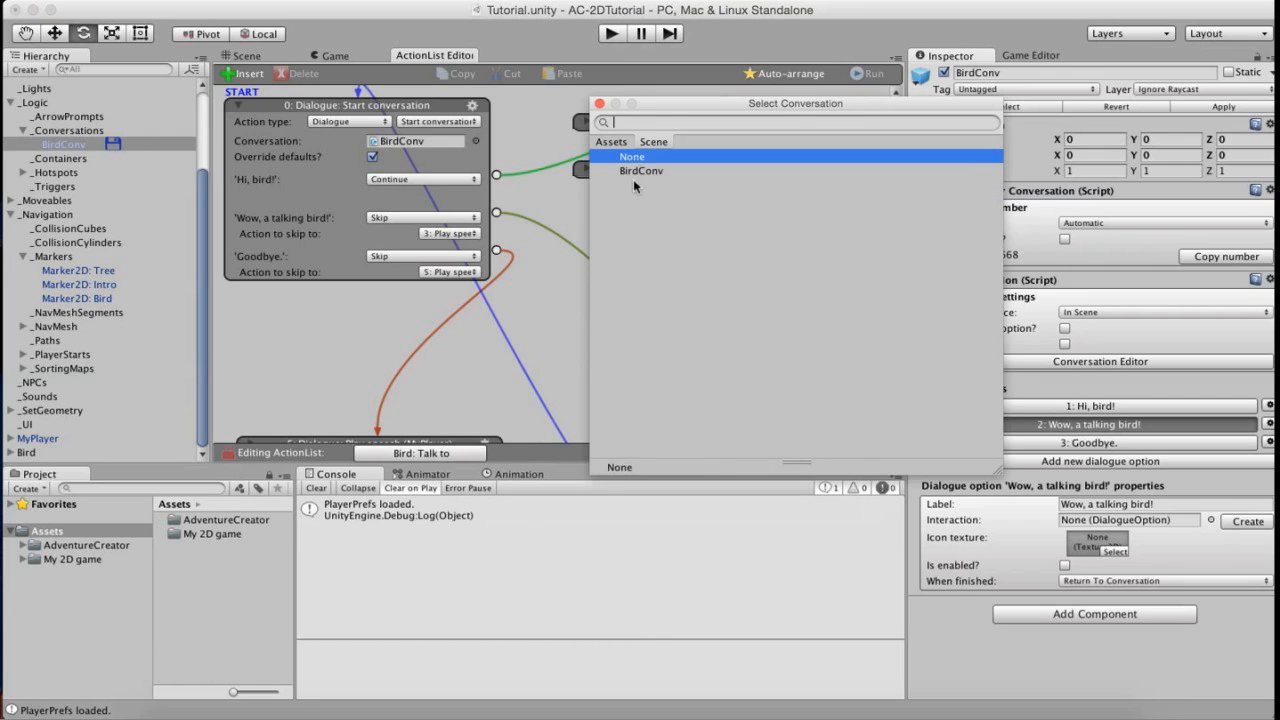
click(648, 170)
double_click(650, 170)
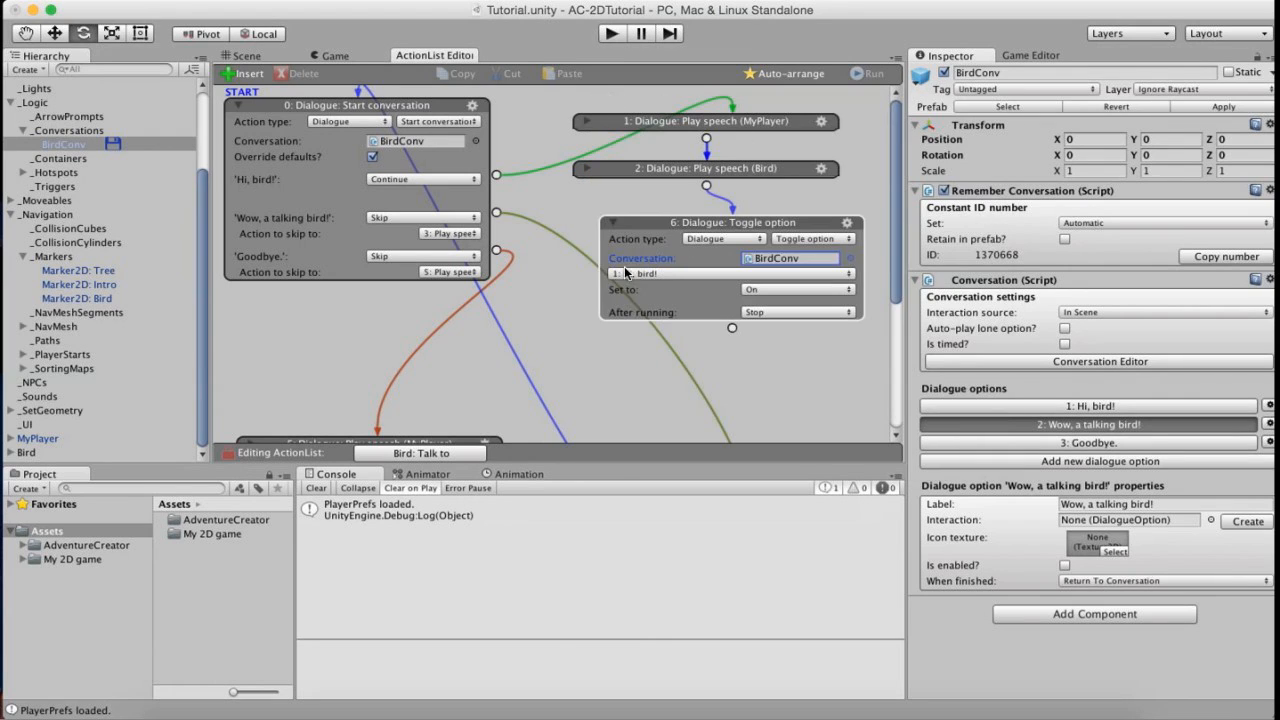
click(668, 274)
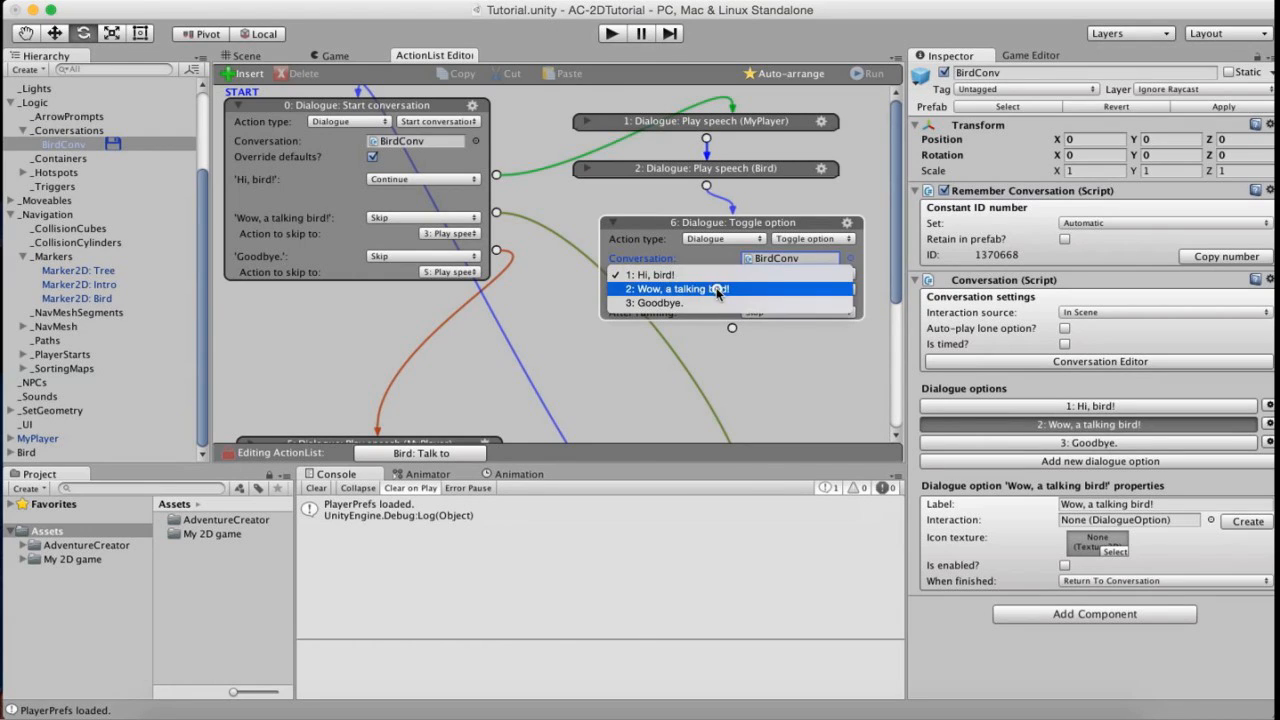
click(716, 284)
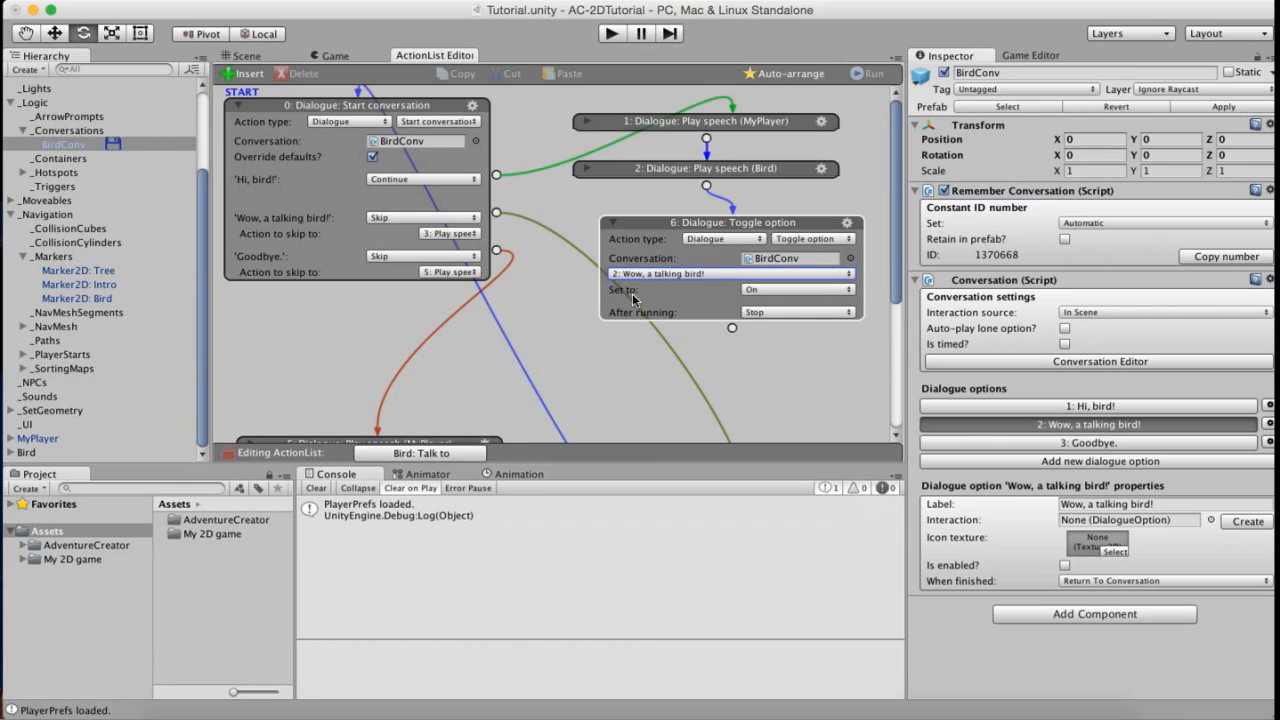
click(776, 290)
click(800, 292)
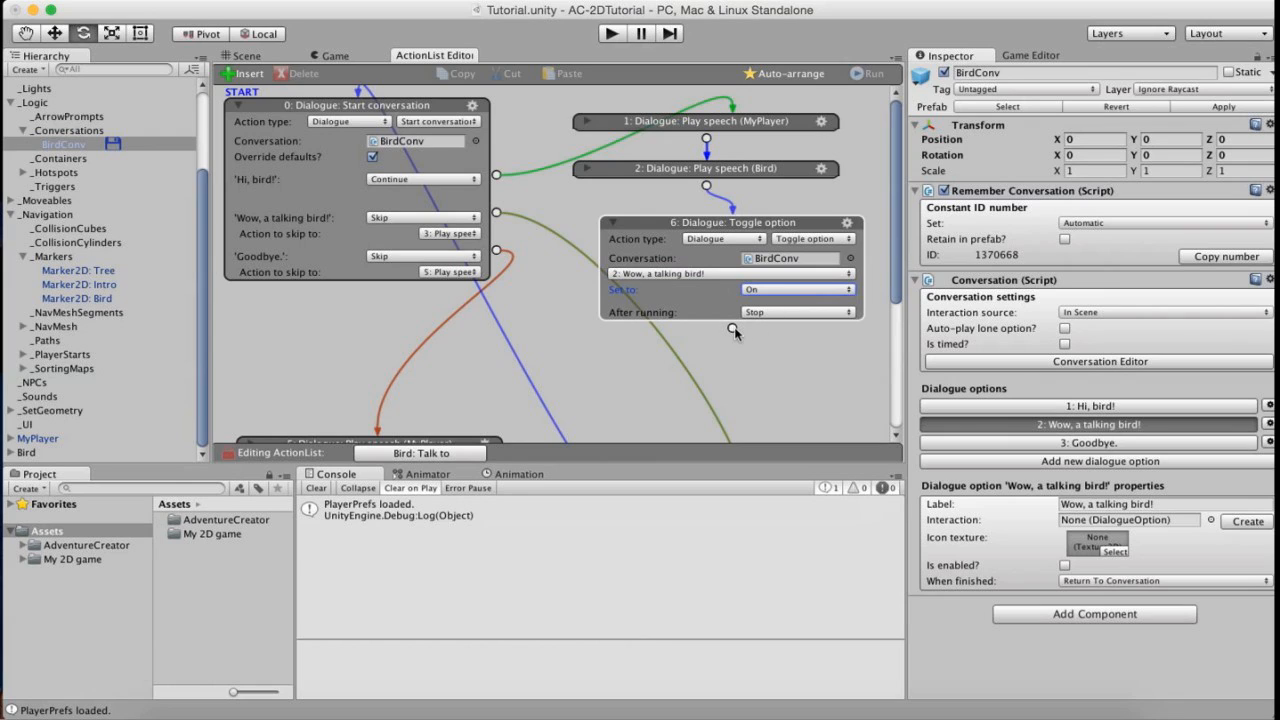
Link the Toggle option action back to the Start conversation action and collapse it beneath Bird's reply.
drag(733, 331, 462, 112)
click(611, 222)
drag(660, 233, 635, 220)
Play-test the bird conversation and choose "Hi, bird!" to check the option toggling.
click(611, 33)
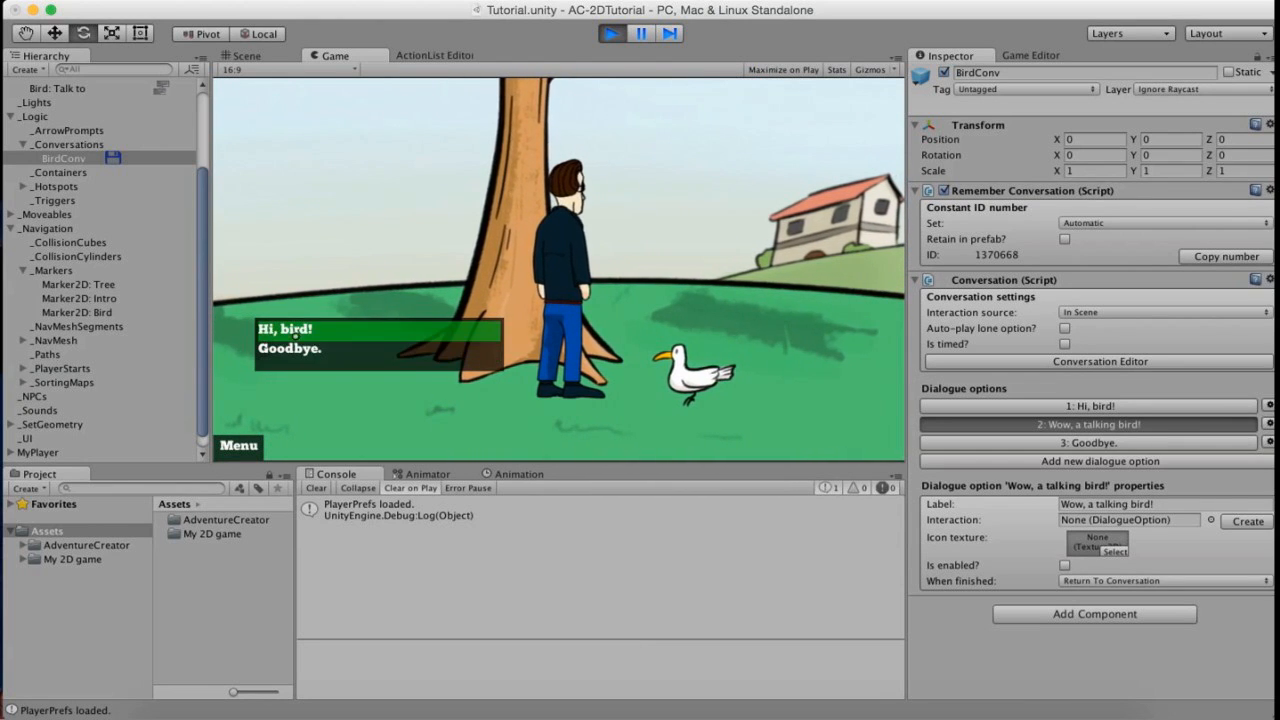
click(333, 330)
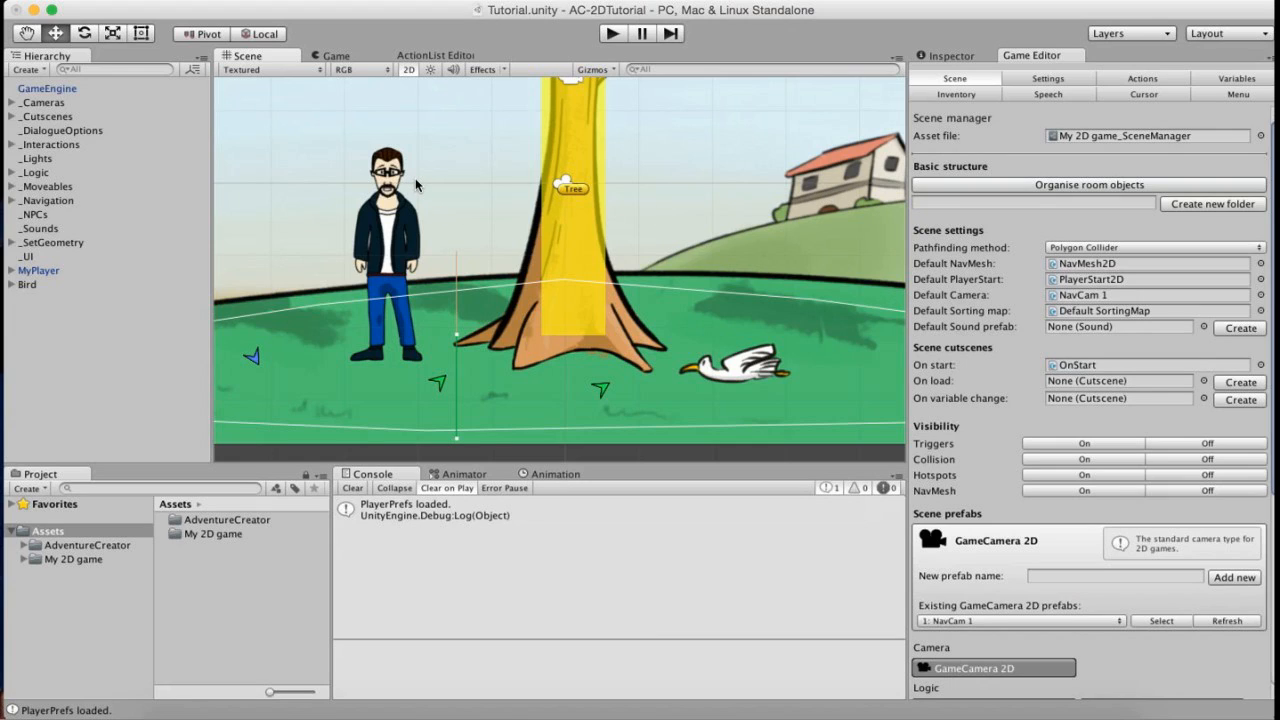
Add the Worm sprite from AdventureCreator's 2D Demo > Graphics > Sprites > Worm folder to the scene hierarchy.
click(24, 545)
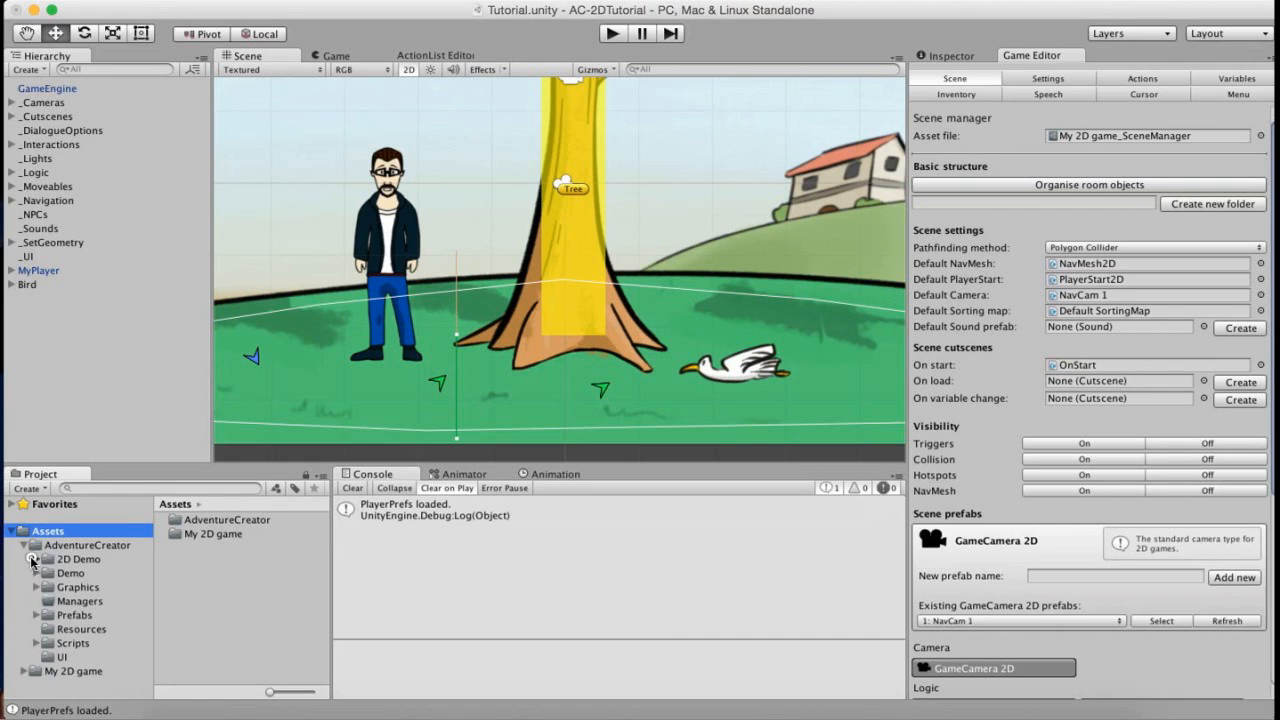
click(36, 559)
click(48, 615)
click(62, 643)
drag(146, 588, 146, 602)
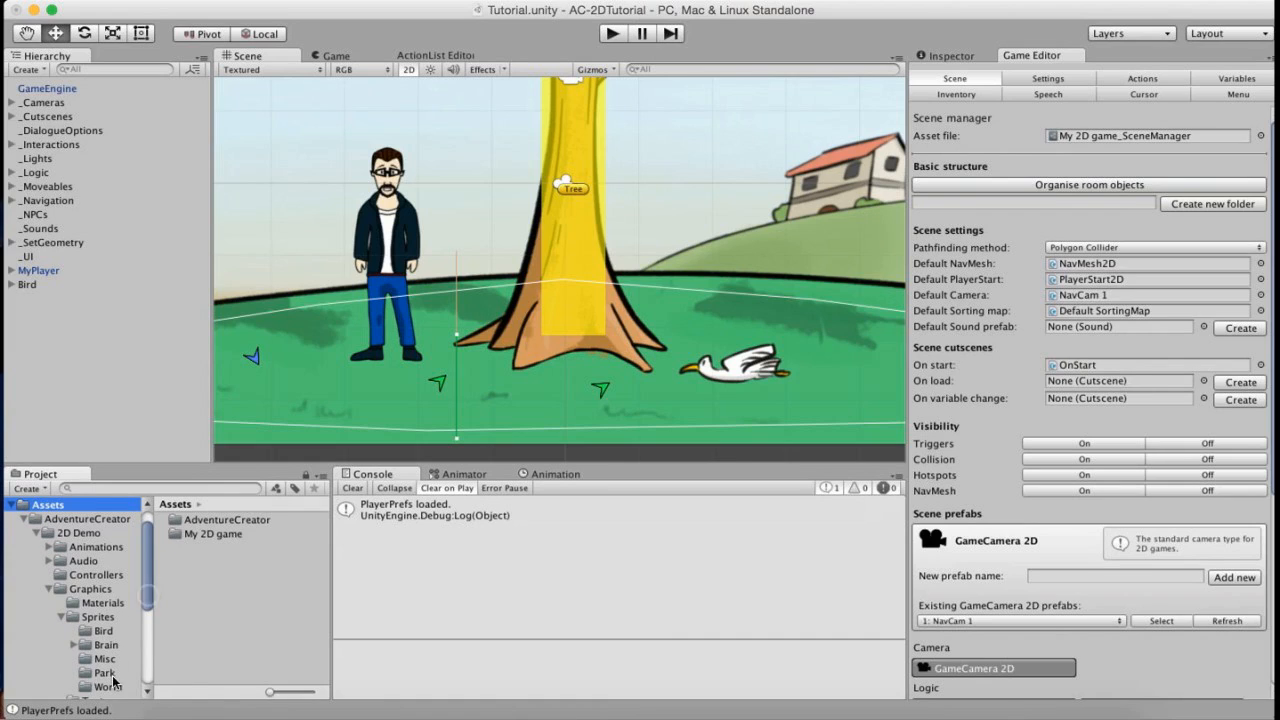
click(106, 687)
click(186, 520)
drag(186, 522, 153, 358)
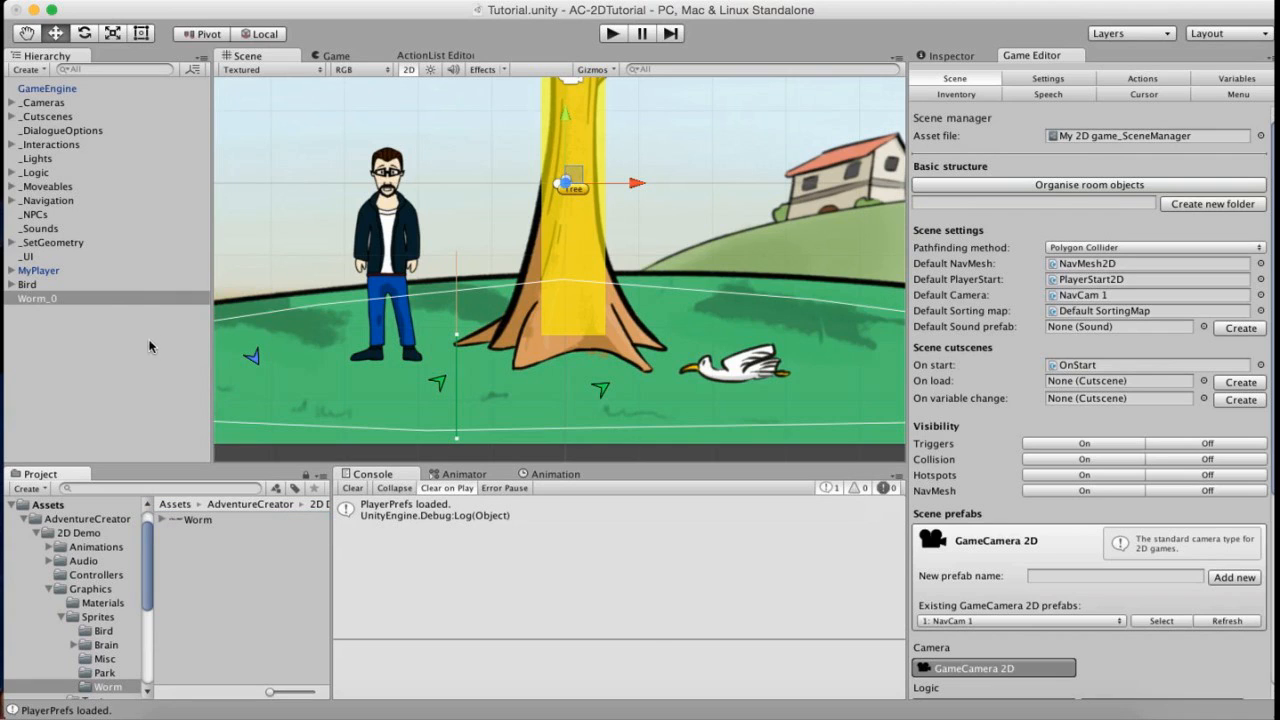
Place the worm sprite on the grass near the player's feet, at about X -3.29, Y -2.82, and parent it under _SetGeometry.
click(944, 56)
drag(572, 175, 337, 372)
middle_drag(342, 356, 443, 339)
drag(37, 298, 50, 245)
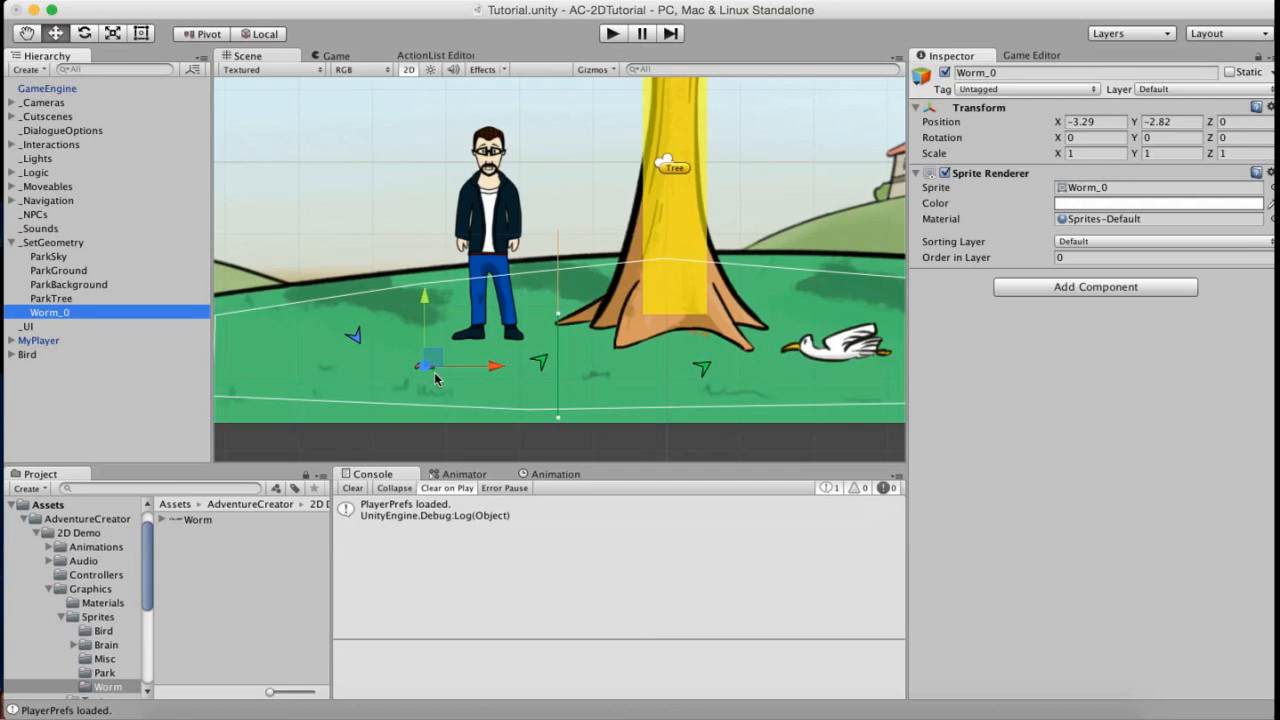
Create a new Hotspot 2D prefab named Worm in the scene.
click(1027, 56)
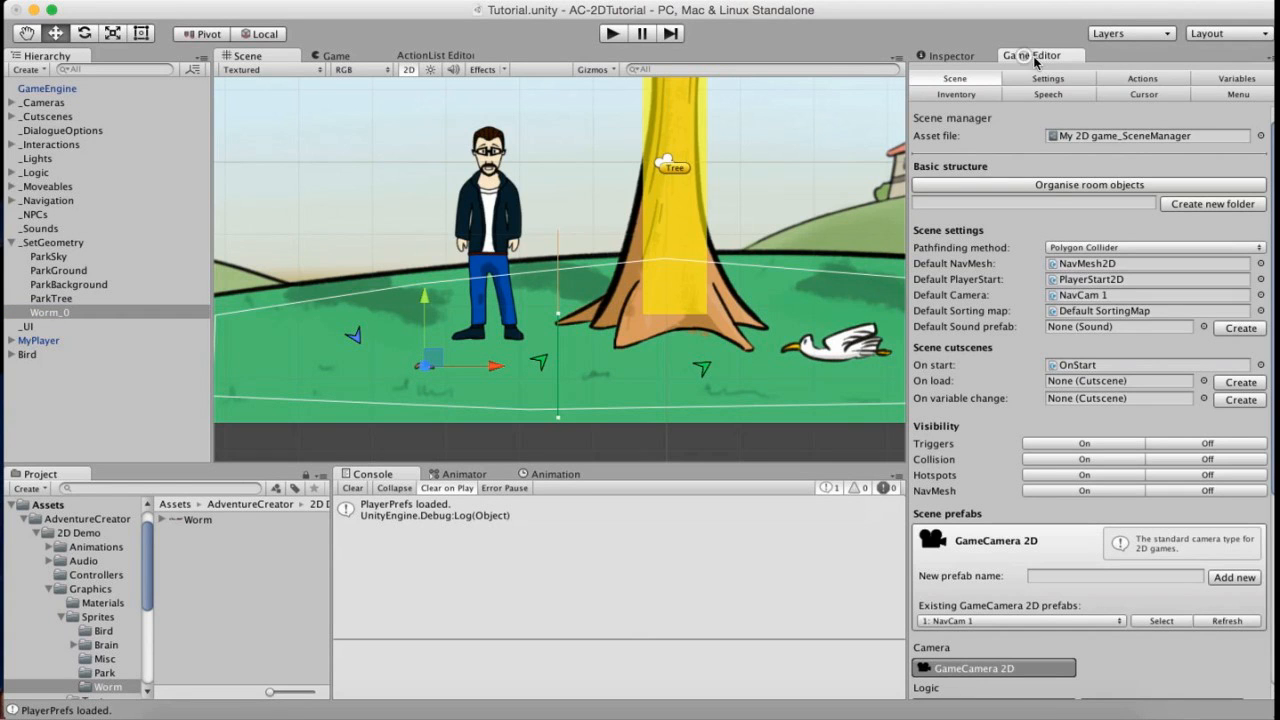
scroll(1112, 153, down, 8)
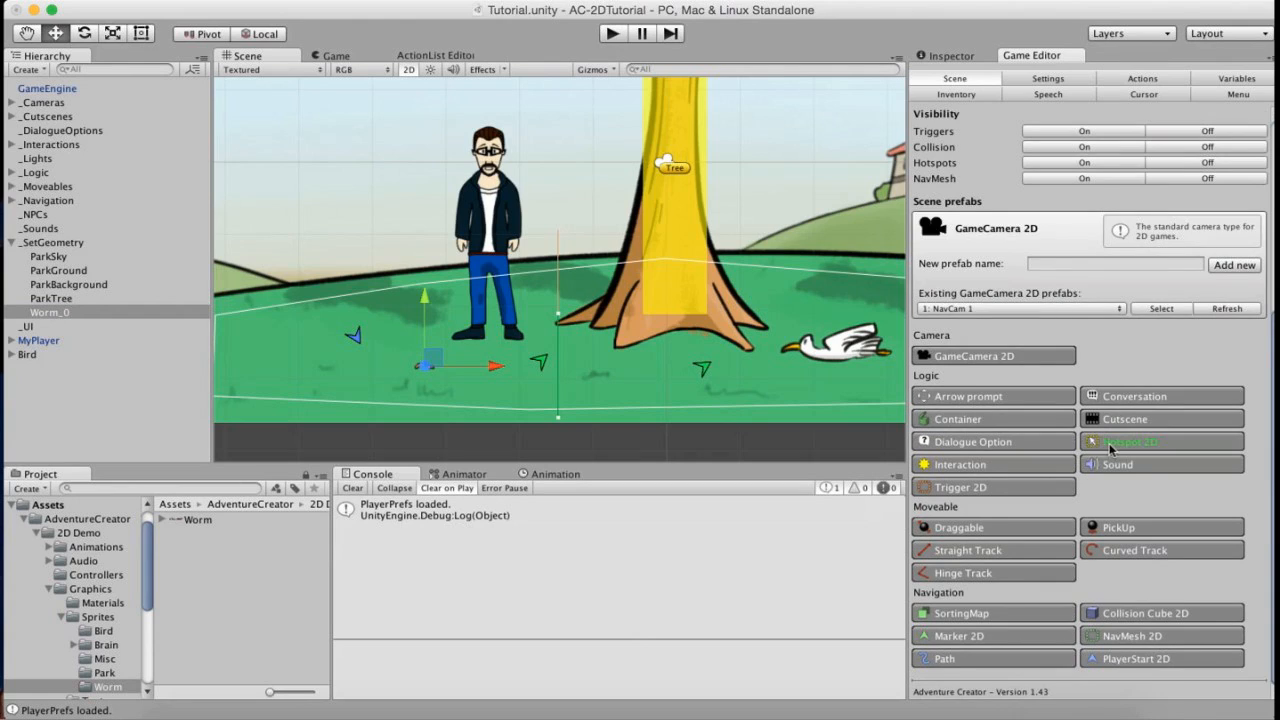
click(1108, 444)
click(1038, 260)
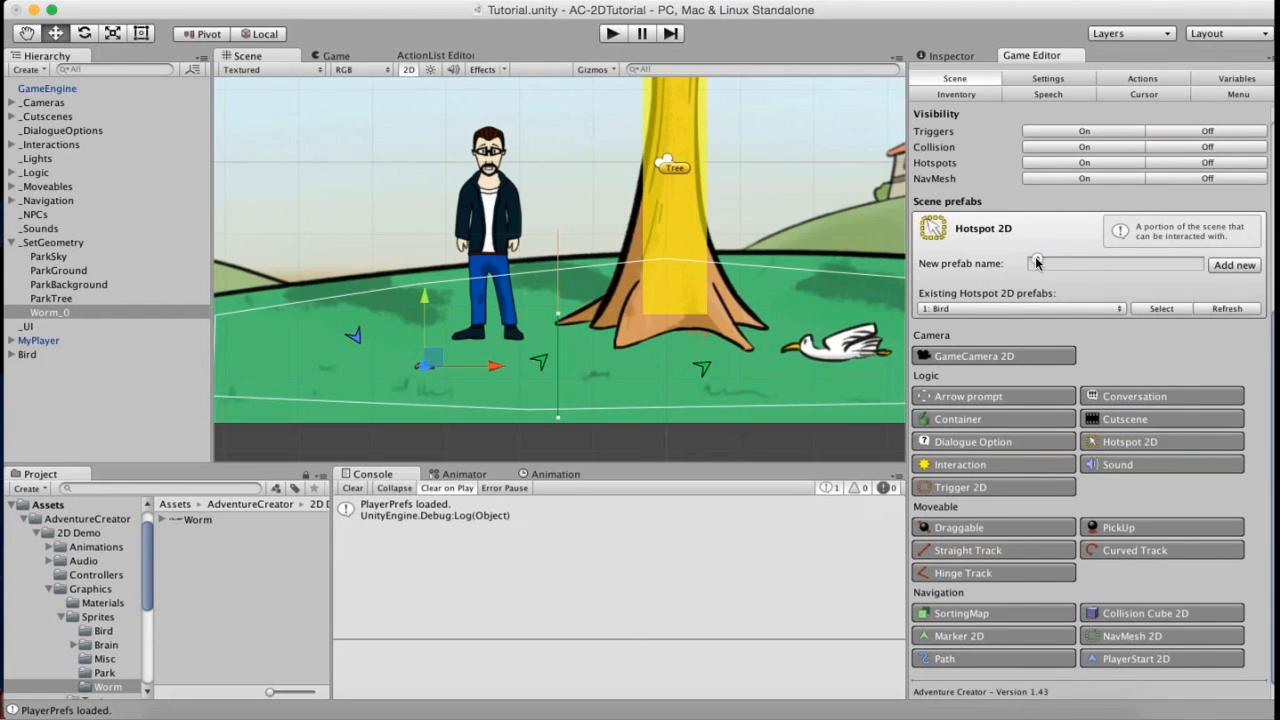
text(Worm)
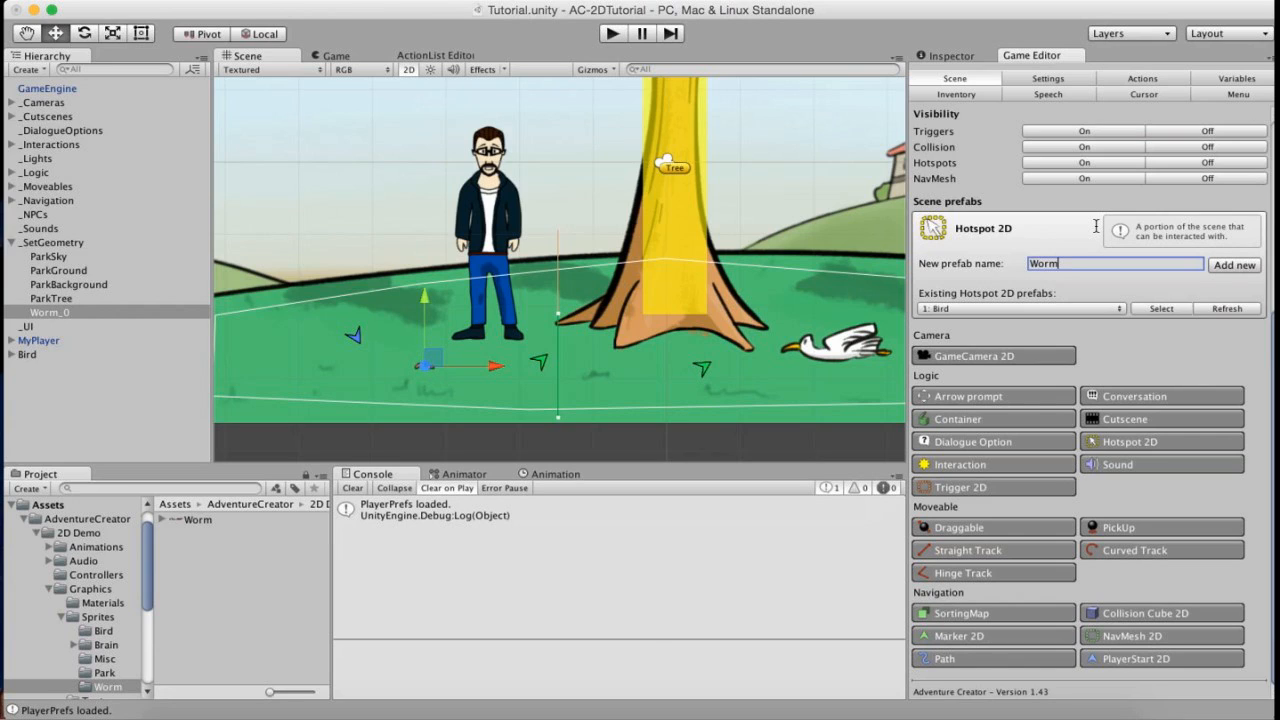
click(1233, 265)
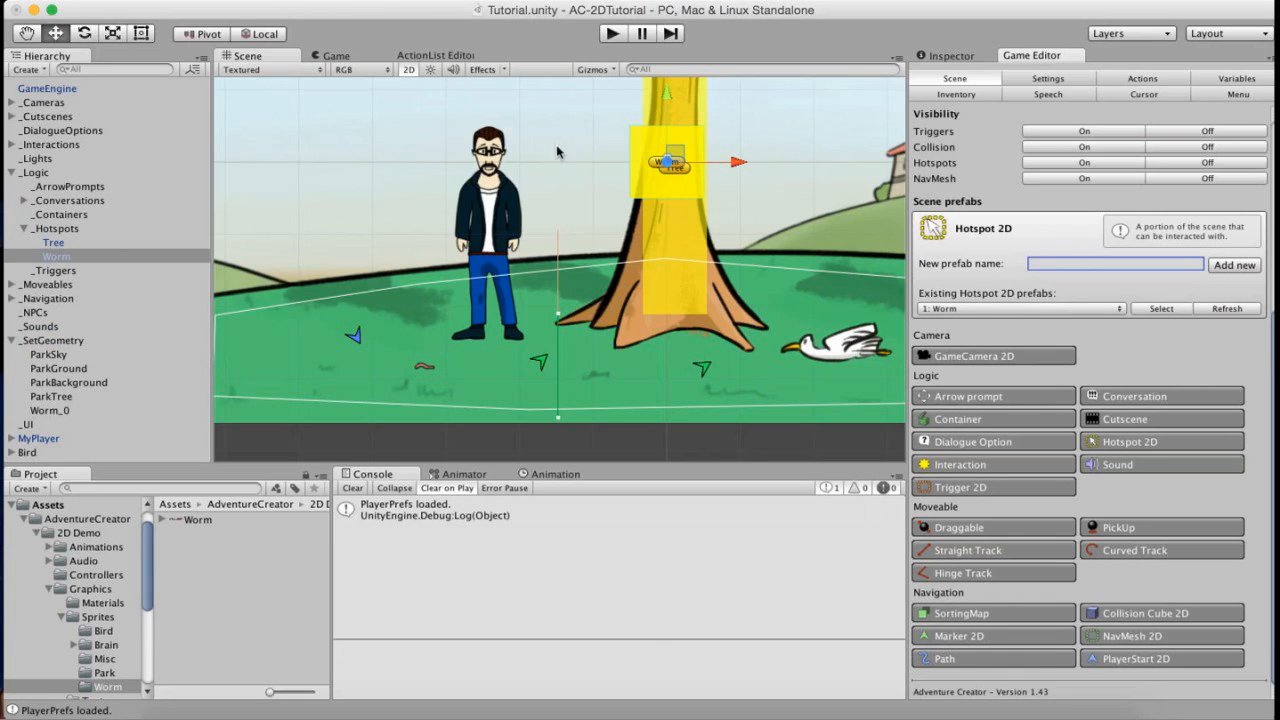
Move the Worm hotspot over the worm sprite, at about X -3.32, Y -2.8, and scale it down to about 0.46 by 0.35.
drag(673, 155, 340, 363)
key(r)
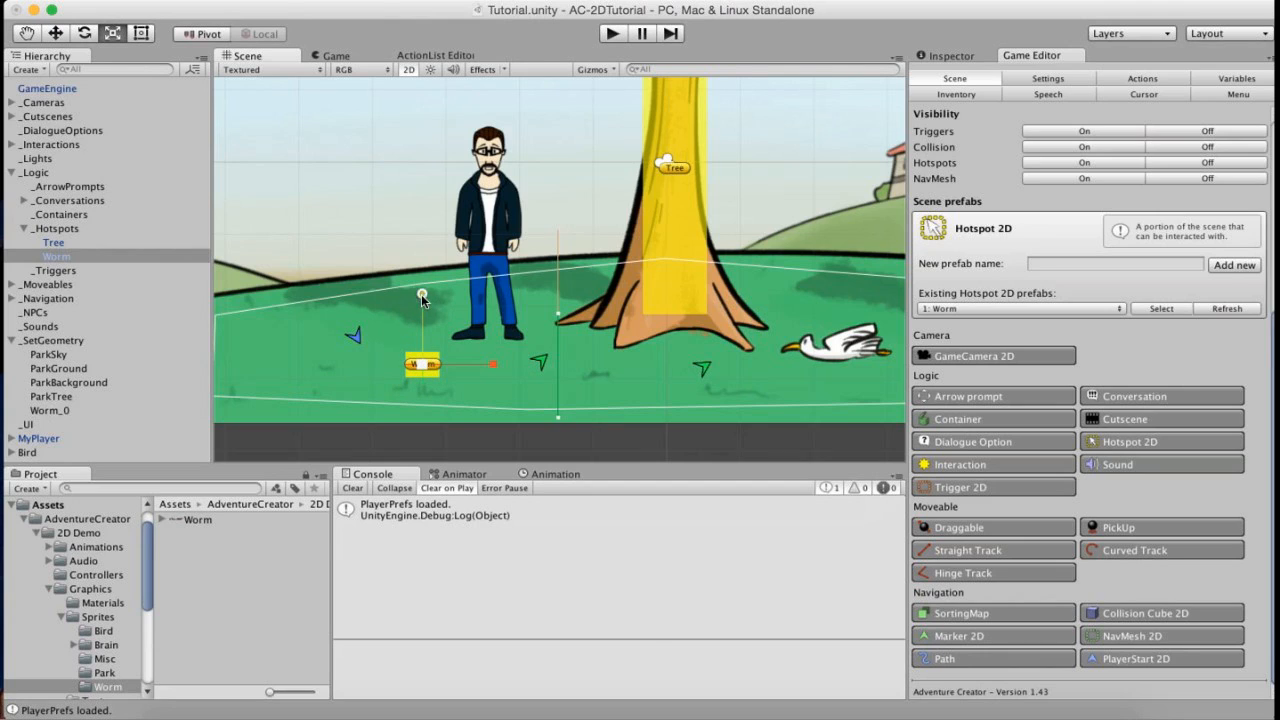
click(57, 33)
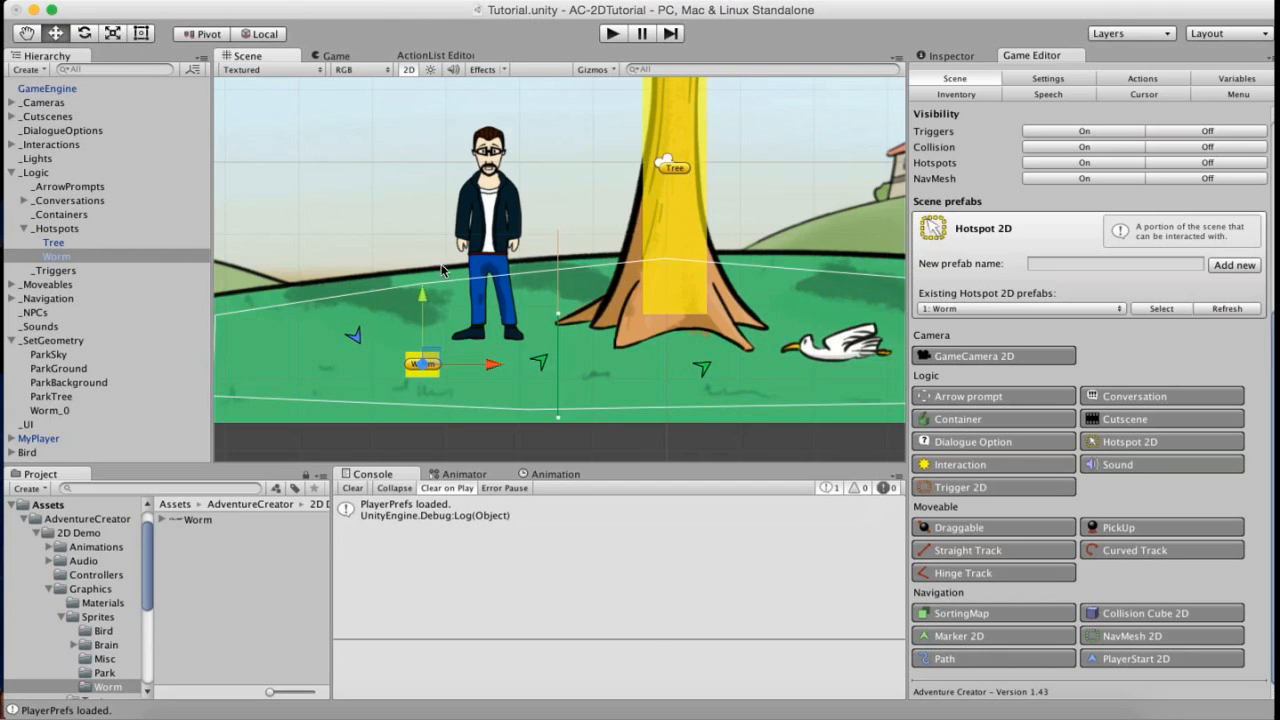
Create a new inventory item named Worm in the Inventory manager.
click(955, 56)
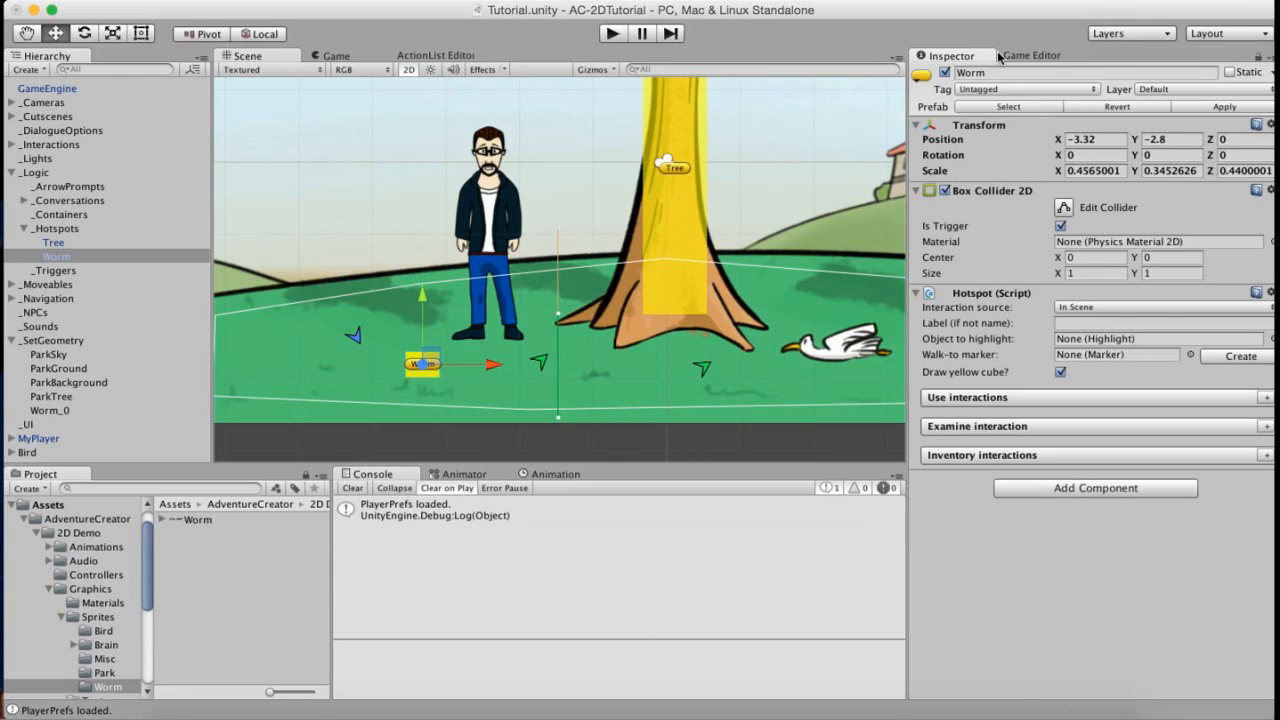
click(1049, 56)
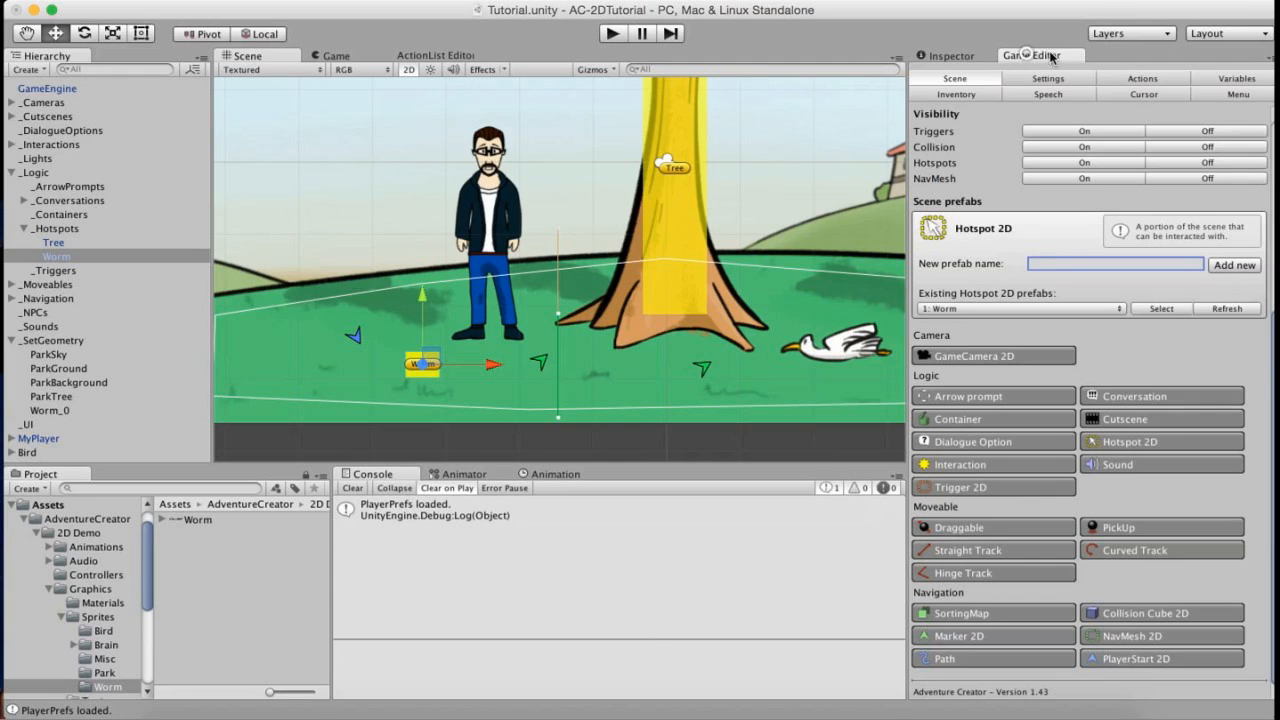
click(970, 94)
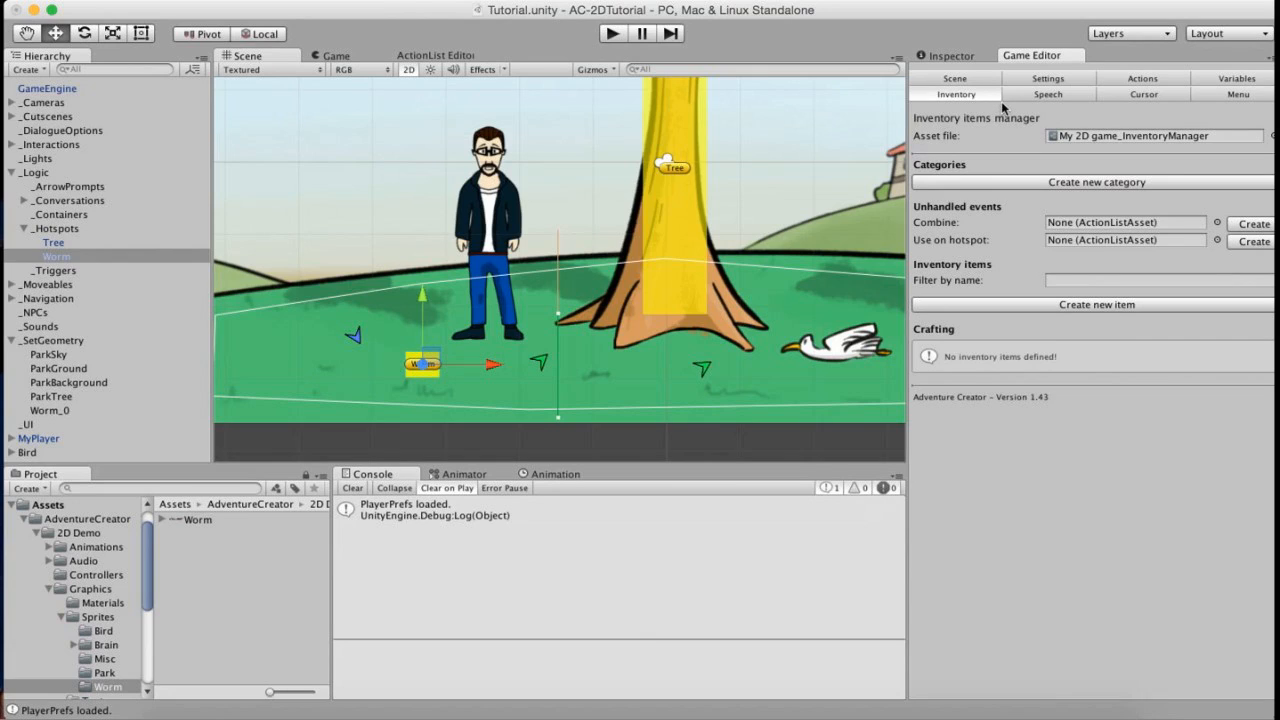
click(1147, 305)
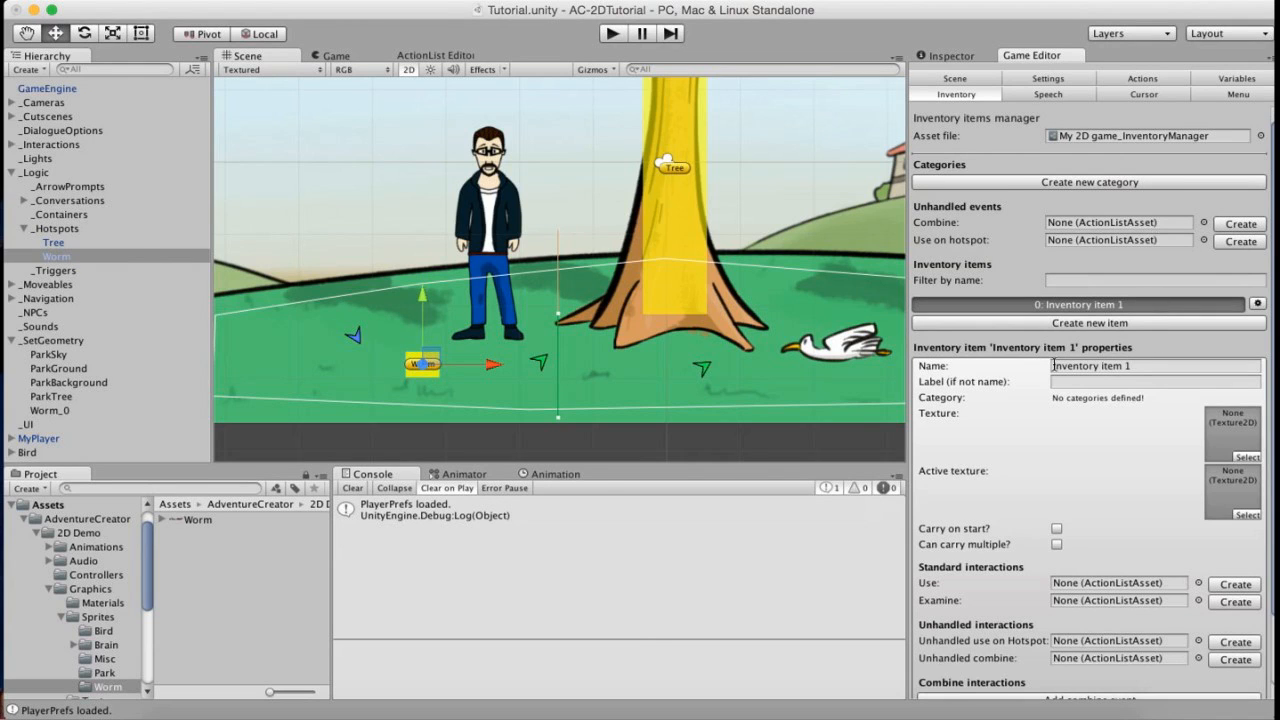
click(1150, 366)
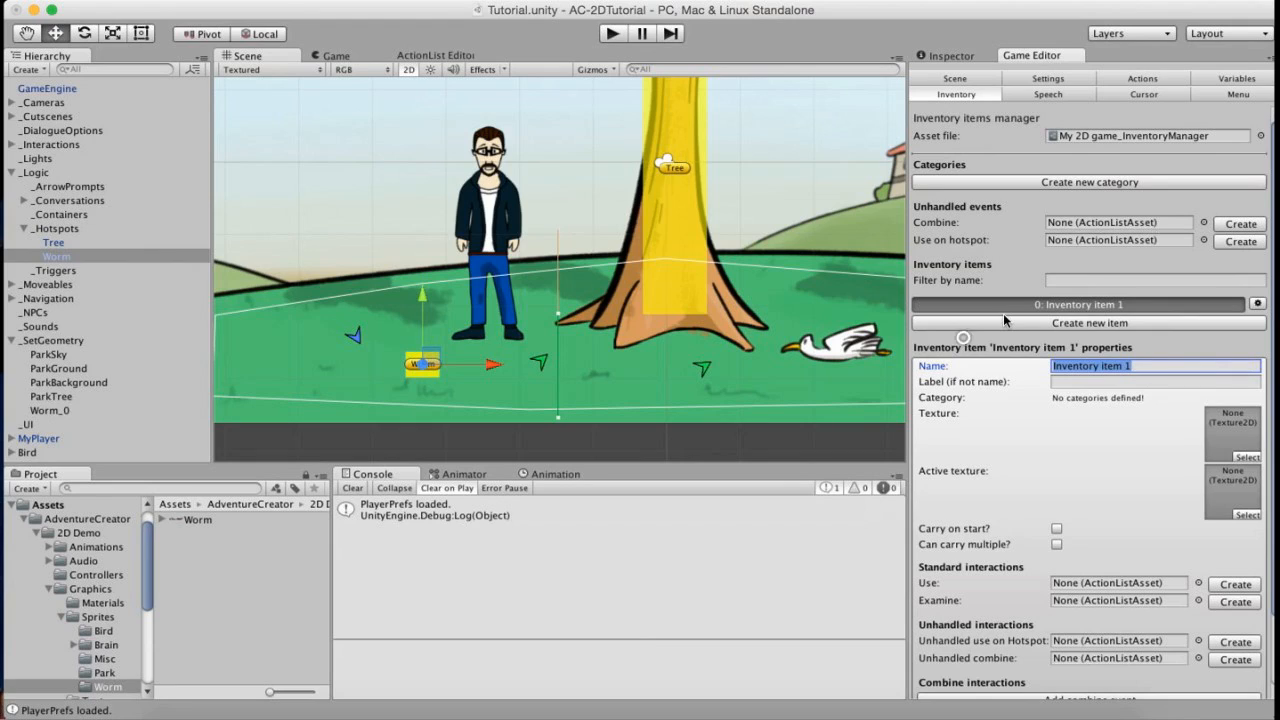
text(Worm)
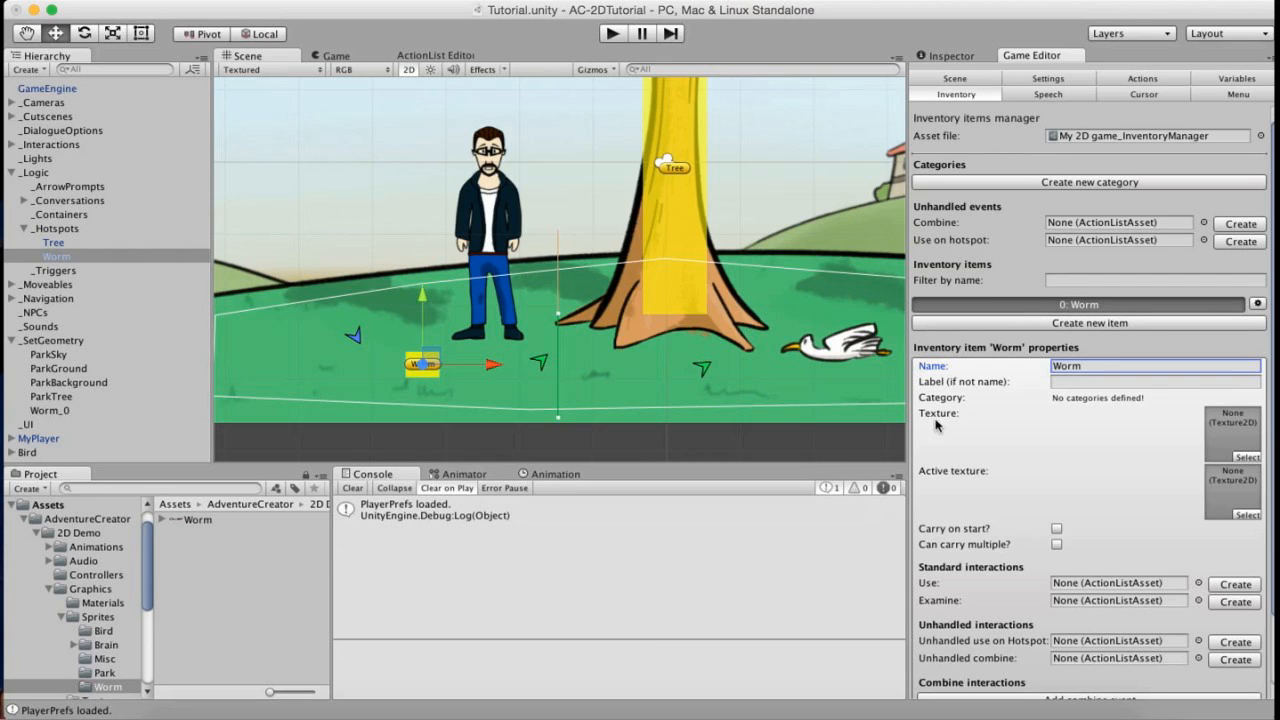
Assign the Worm-Icon image as the main texture of the Worm inventory item.
click(1242, 458)
text(worm)
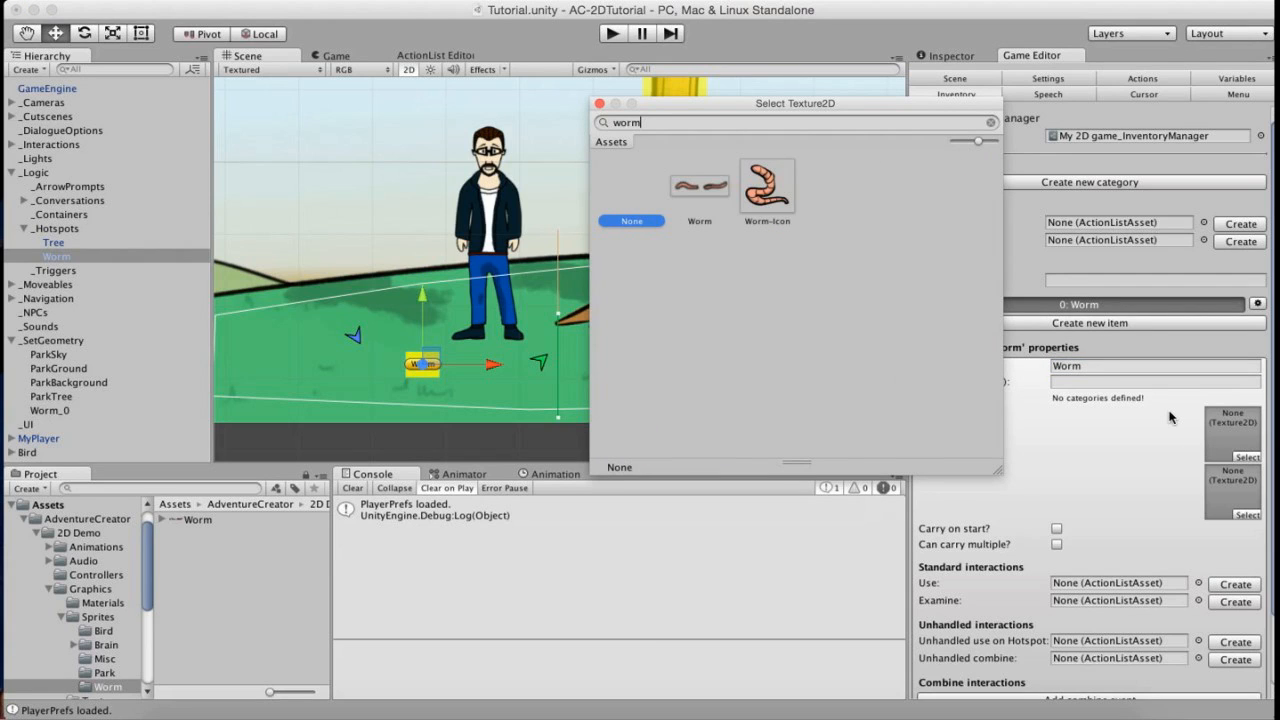
click(765, 195)
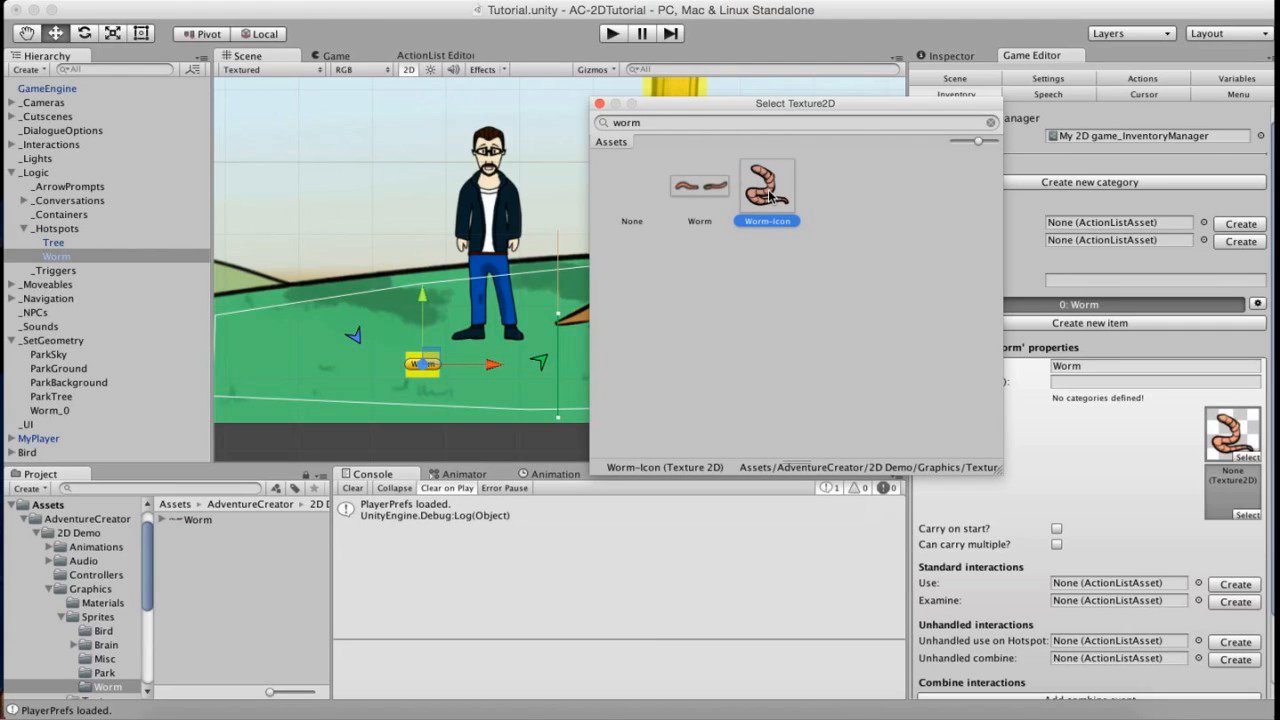
click(600, 104)
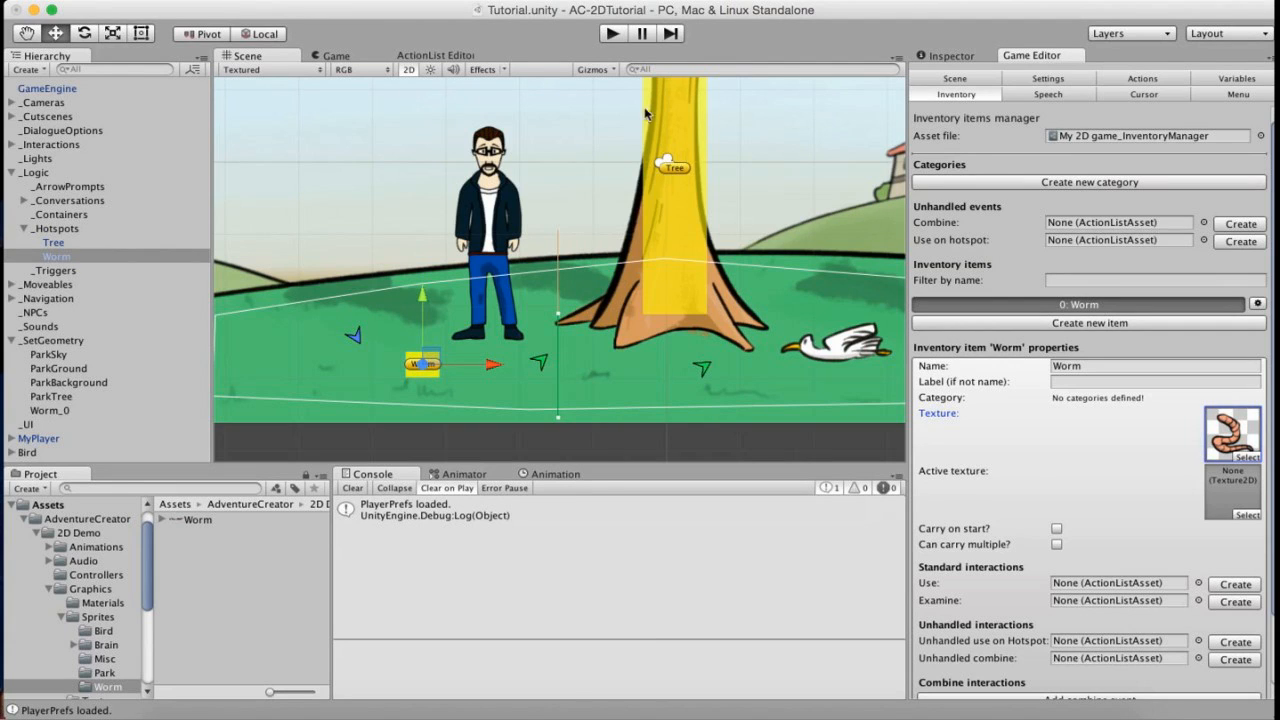
scroll(1090, 400, down, 1)
scroll(1266, 330, down, 2)
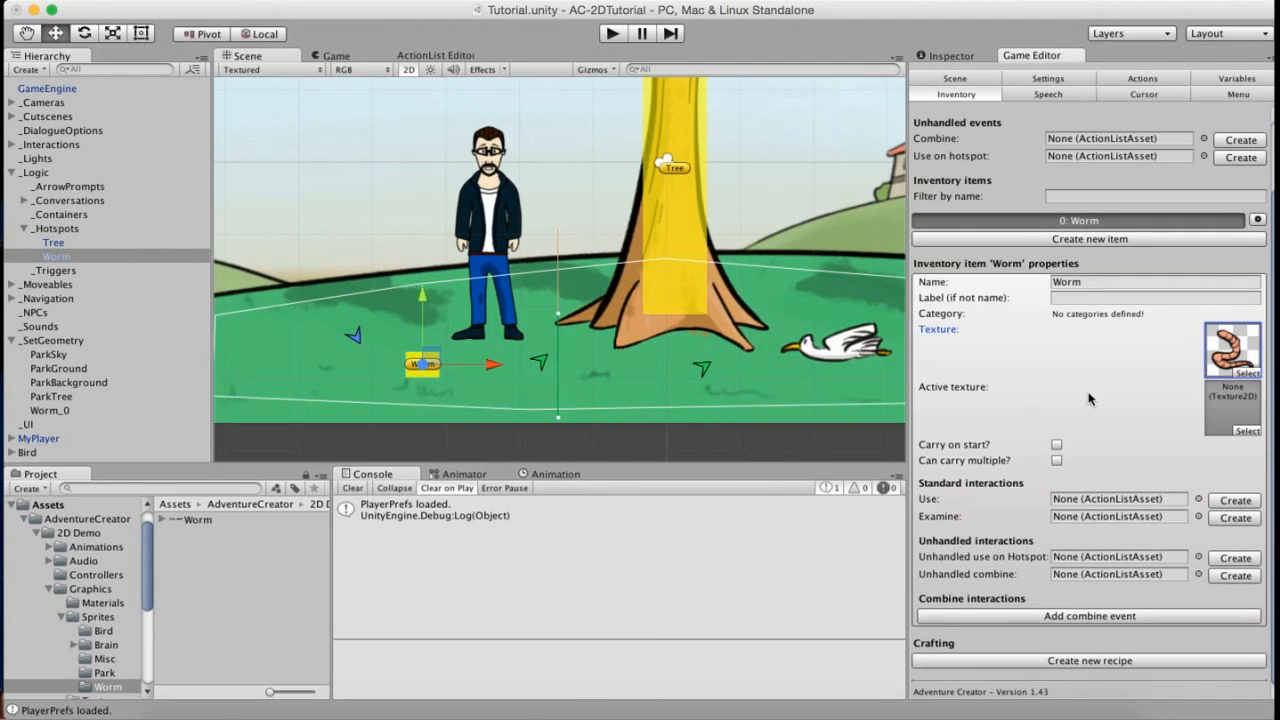
scroll(1116, 304, up, 3)
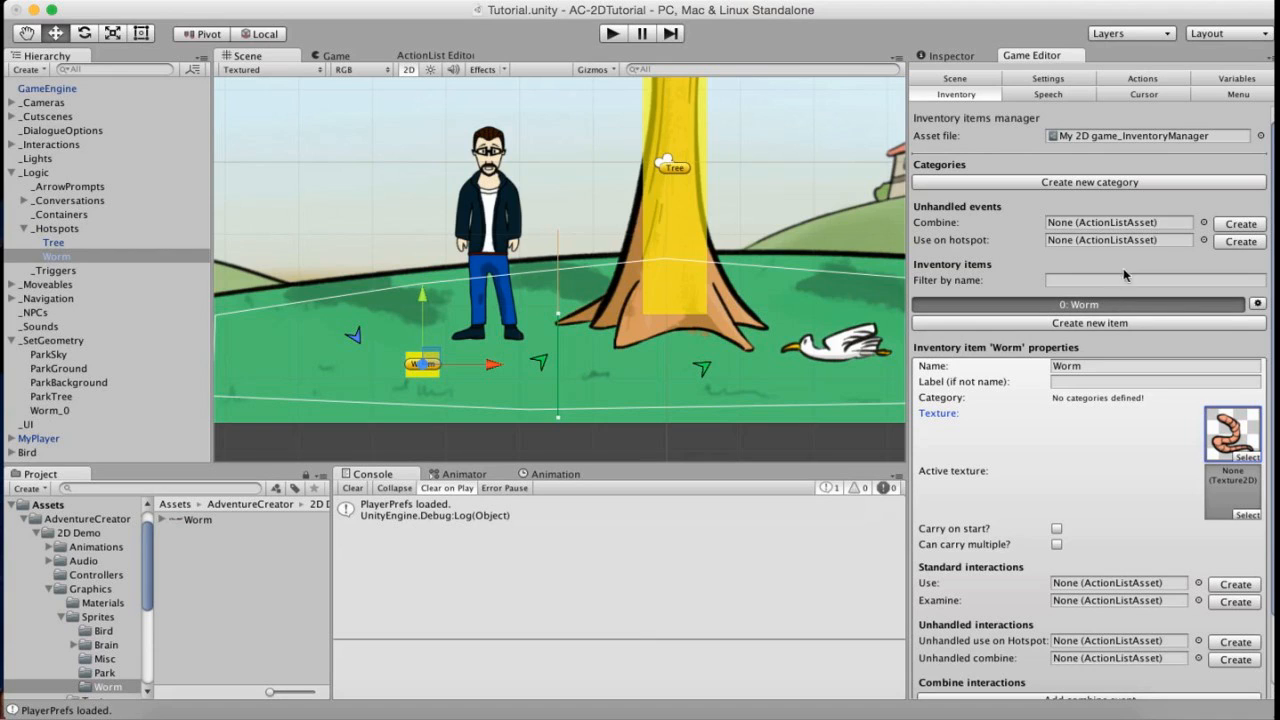
Add a Use interaction to the Worm hotspot with player action Walk To Marker and facing after moving enabled.
click(952, 55)
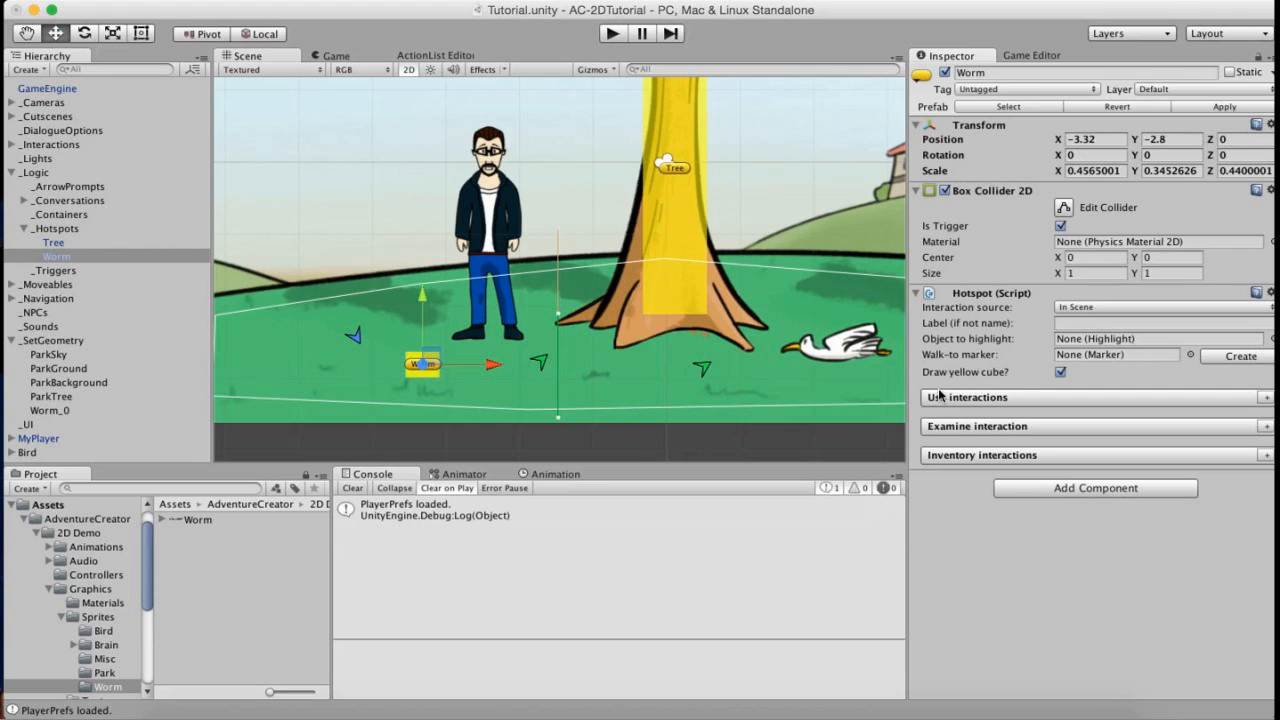
click(1262, 399)
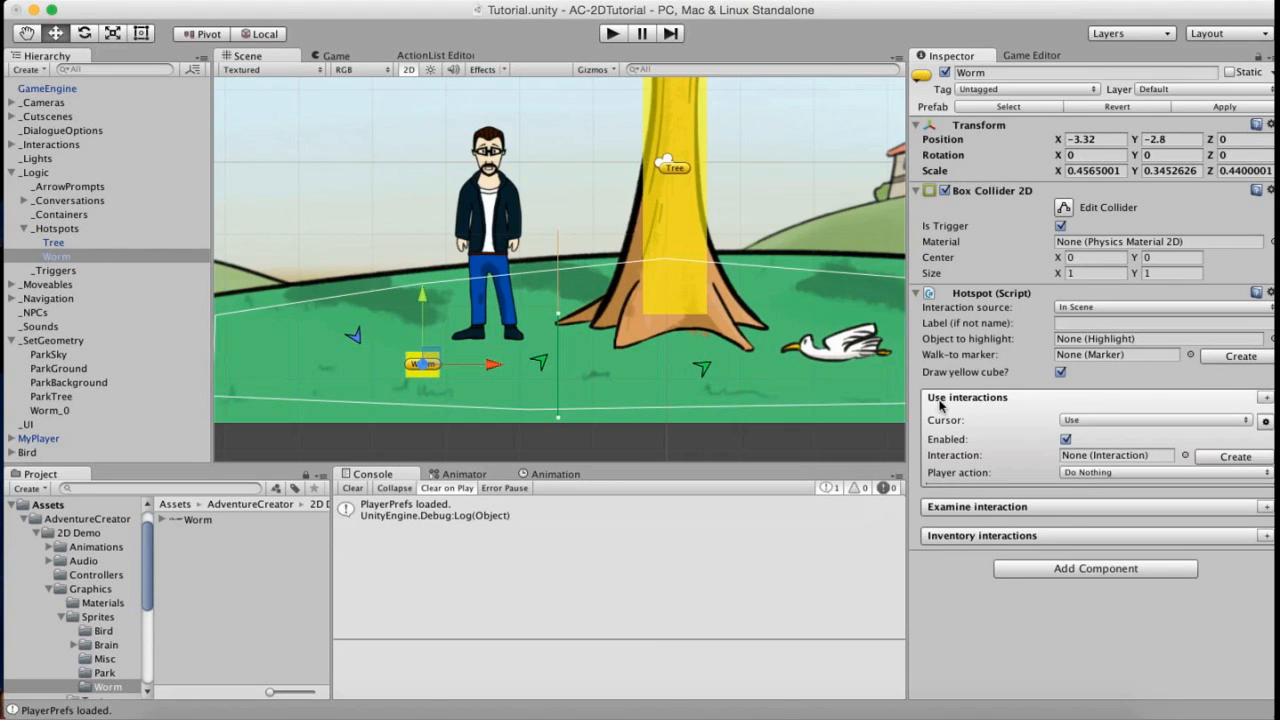
click(1078, 424)
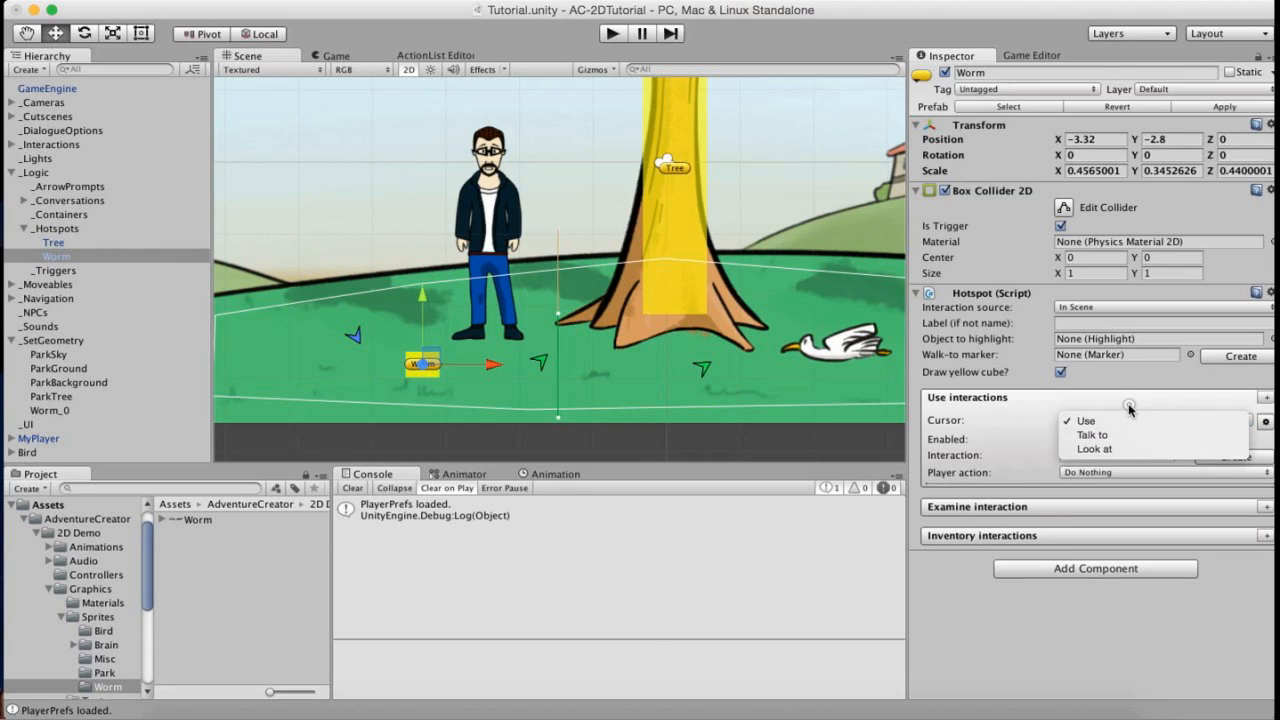
click(1129, 399)
click(1098, 475)
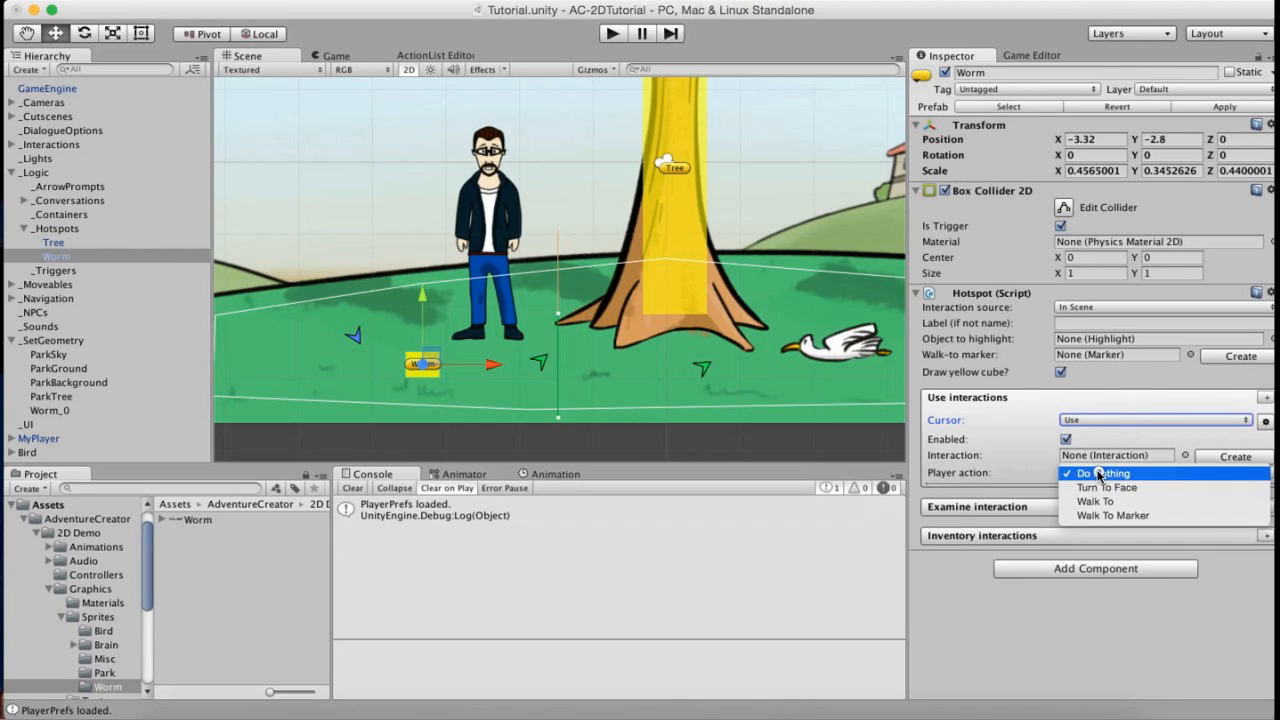
click(1112, 515)
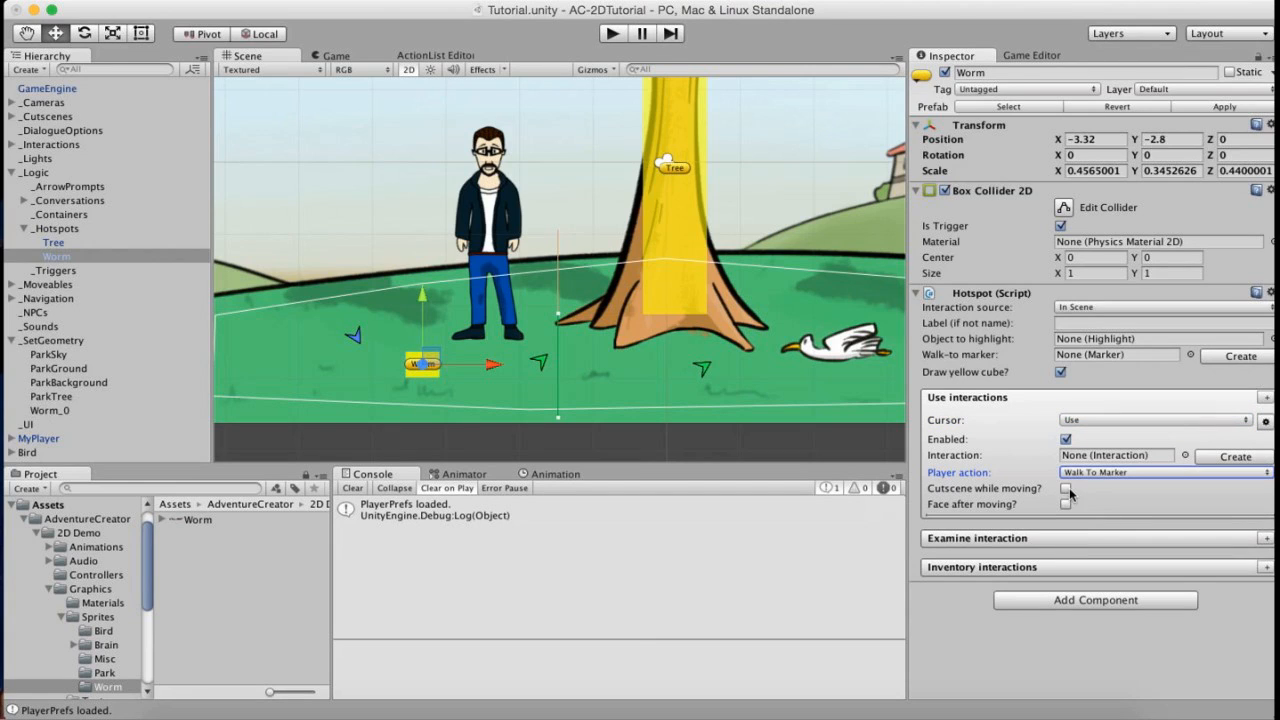
click(1066, 503)
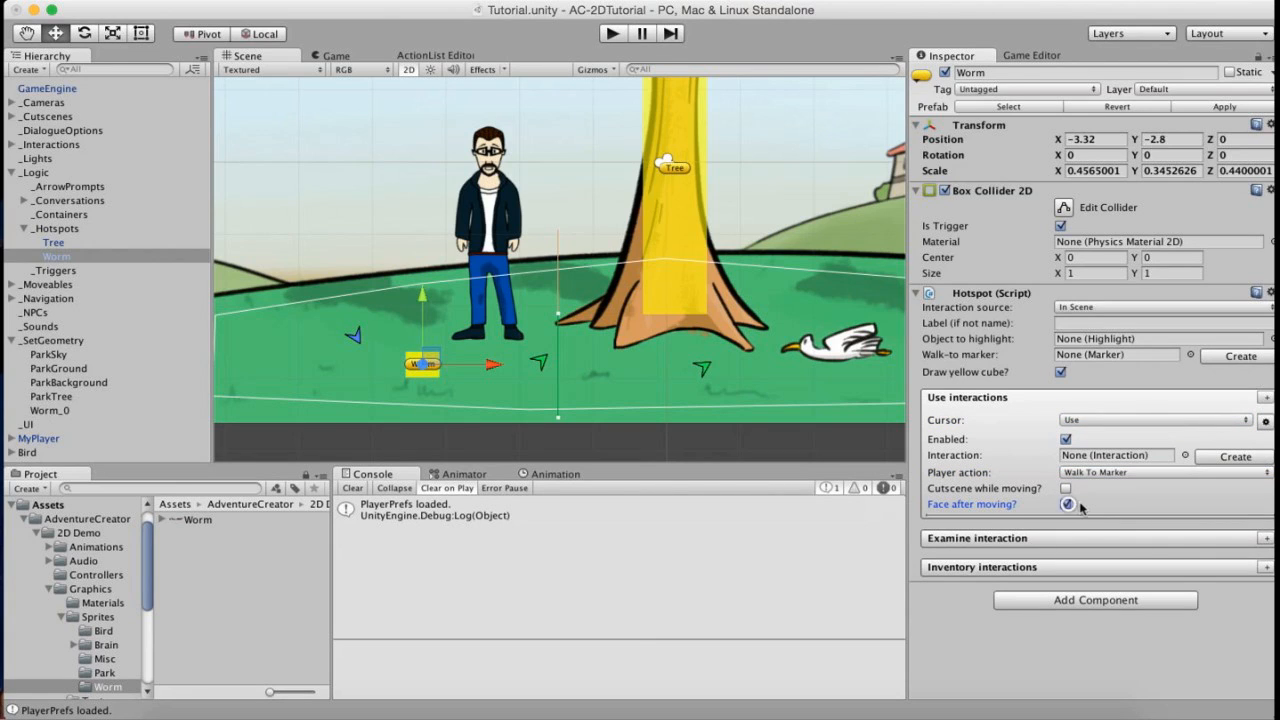
Create the Worm hotspot's walk-to marker, place it at about X -3.78, Y -2.53, and rotate it to about -131.6 to face the worm.
click(1228, 358)
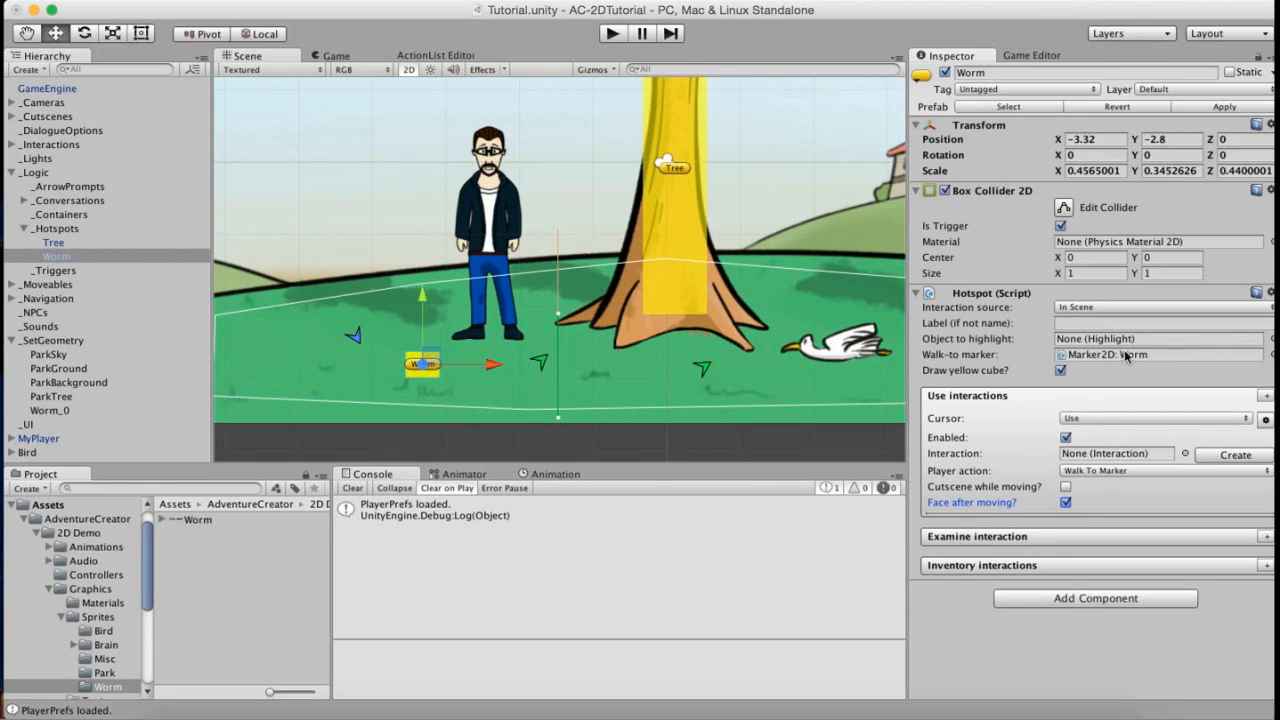
click(80, 394)
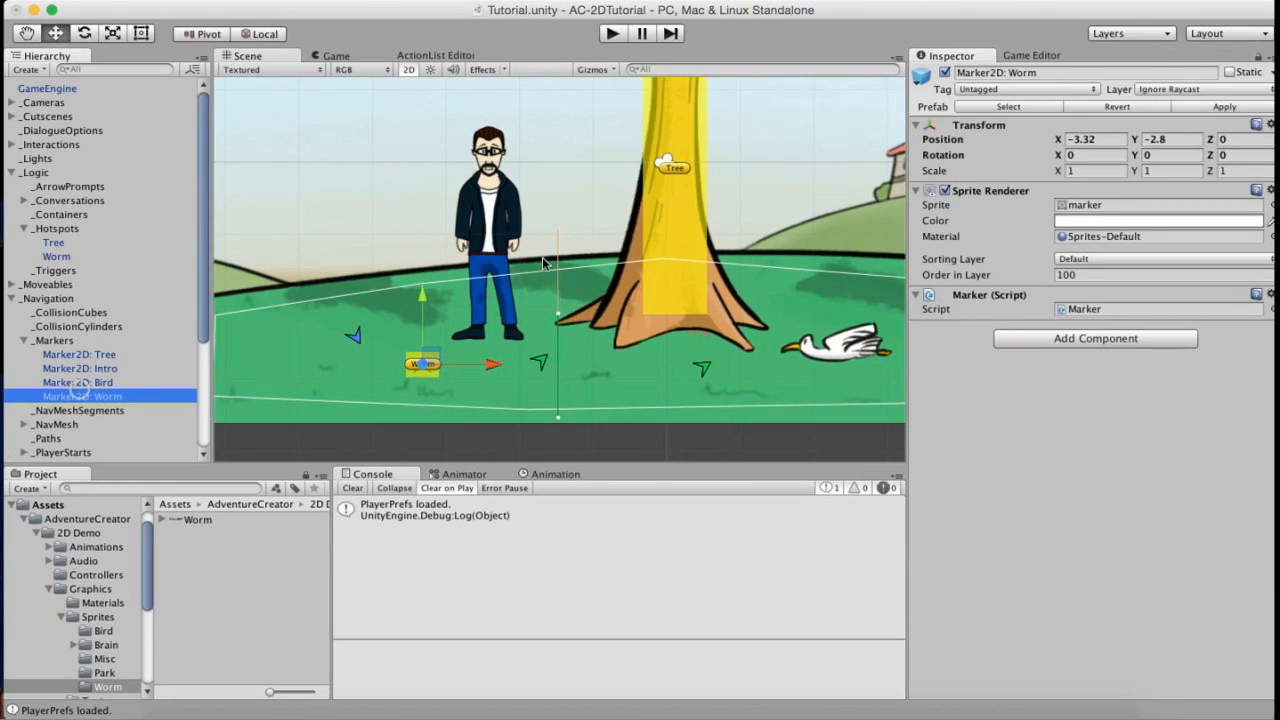
mouse_move(422, 363)
mouse_down()
mouse_move(363, 352)
mouse_move(380, 355)
mouse_up()
middle_drag(434, 306, 476, 297)
key(e)
mouse_move(371, 302)
mouse_down()
mouse_move(694, 249)
mouse_move(780, 272)
mouse_move(396, 281)
mouse_move(355, 227)
mouse_up()
key(w)
drag(425, 358, 434, 348)
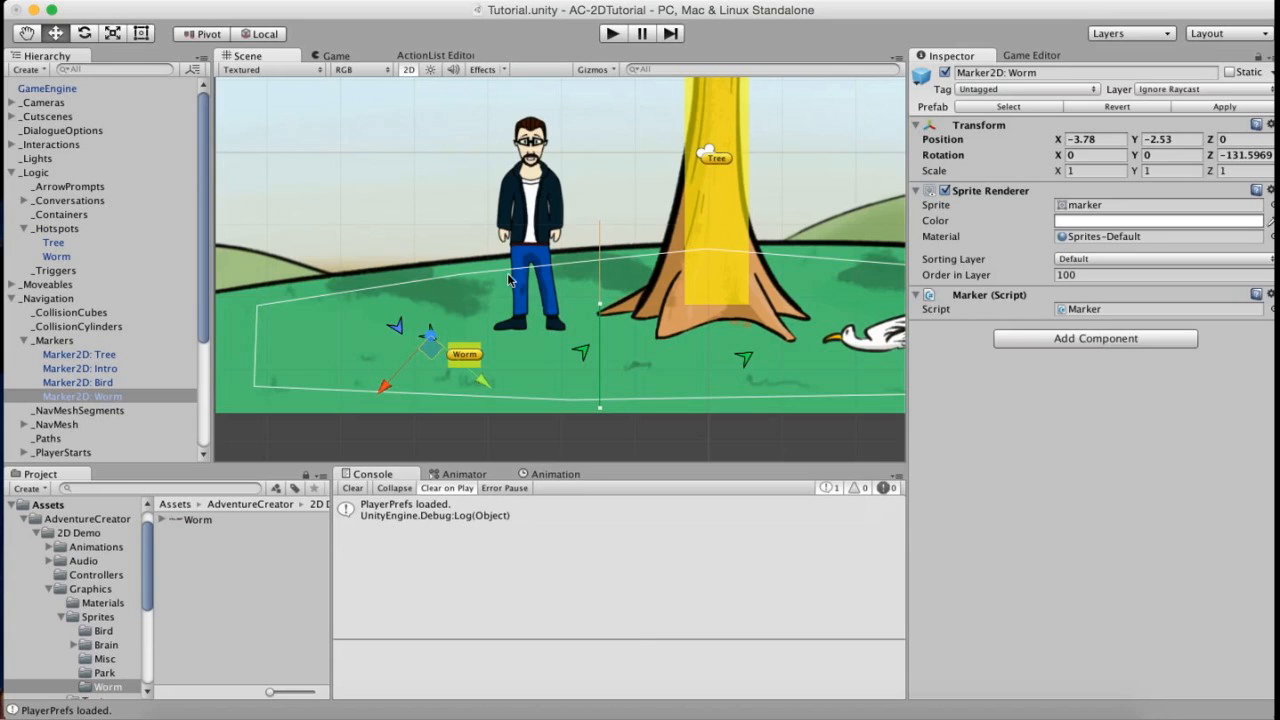
Browse the 2D Demo > Animations > Brain folder for the BrainTakeGround clips and nudge the worm marker to about X -3.76, Y -2.55.
click(61, 617)
click(48, 589)
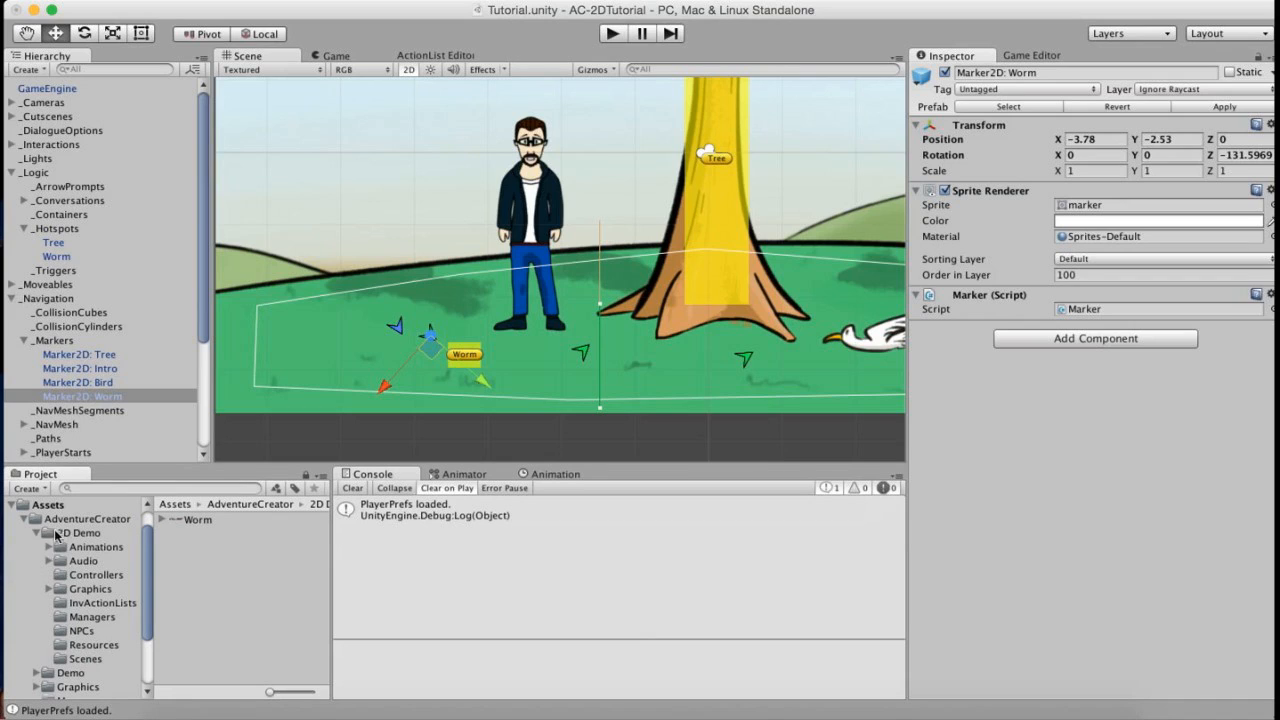
click(50, 547)
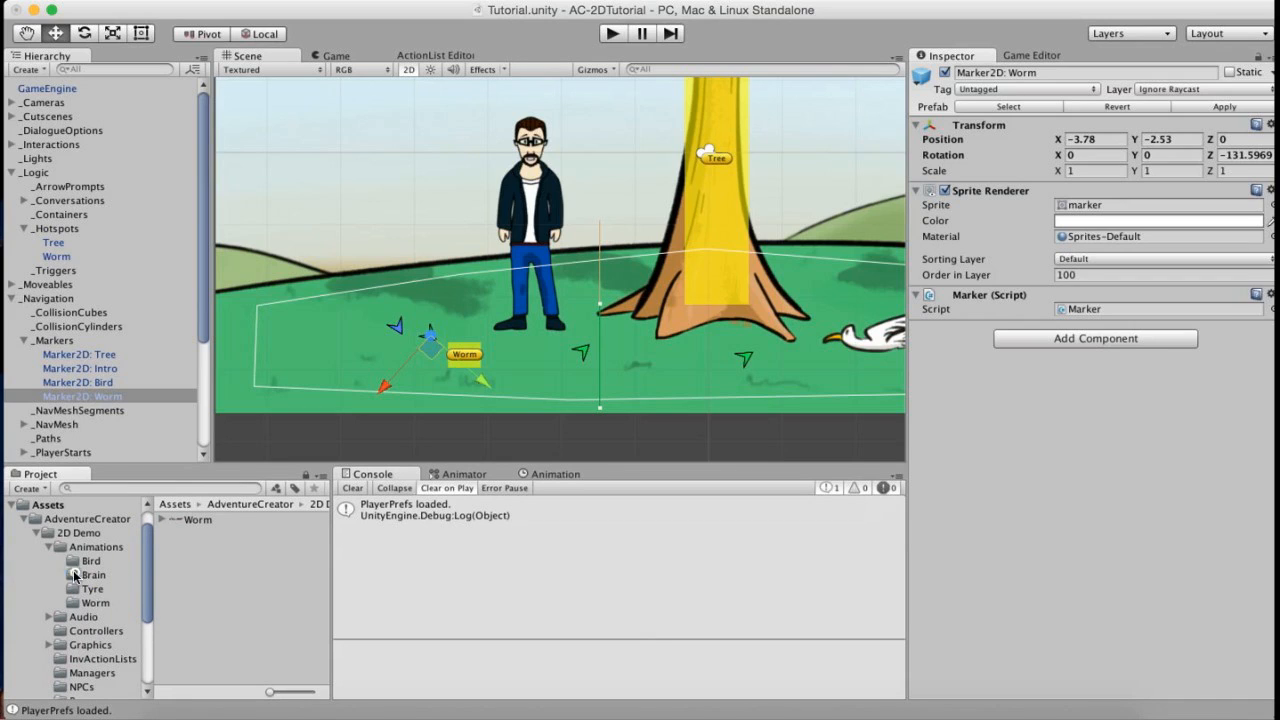
click(80, 575)
drag(325, 578, 324, 597)
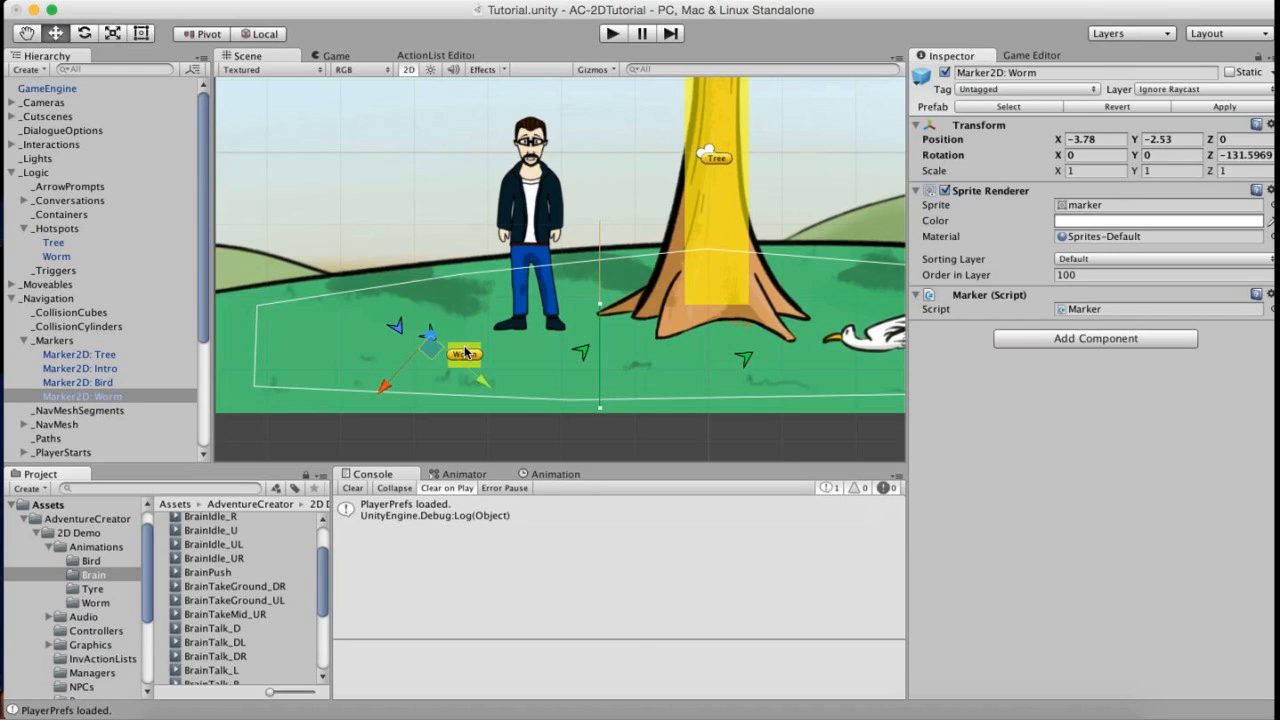
drag(433, 351, 443, 356)
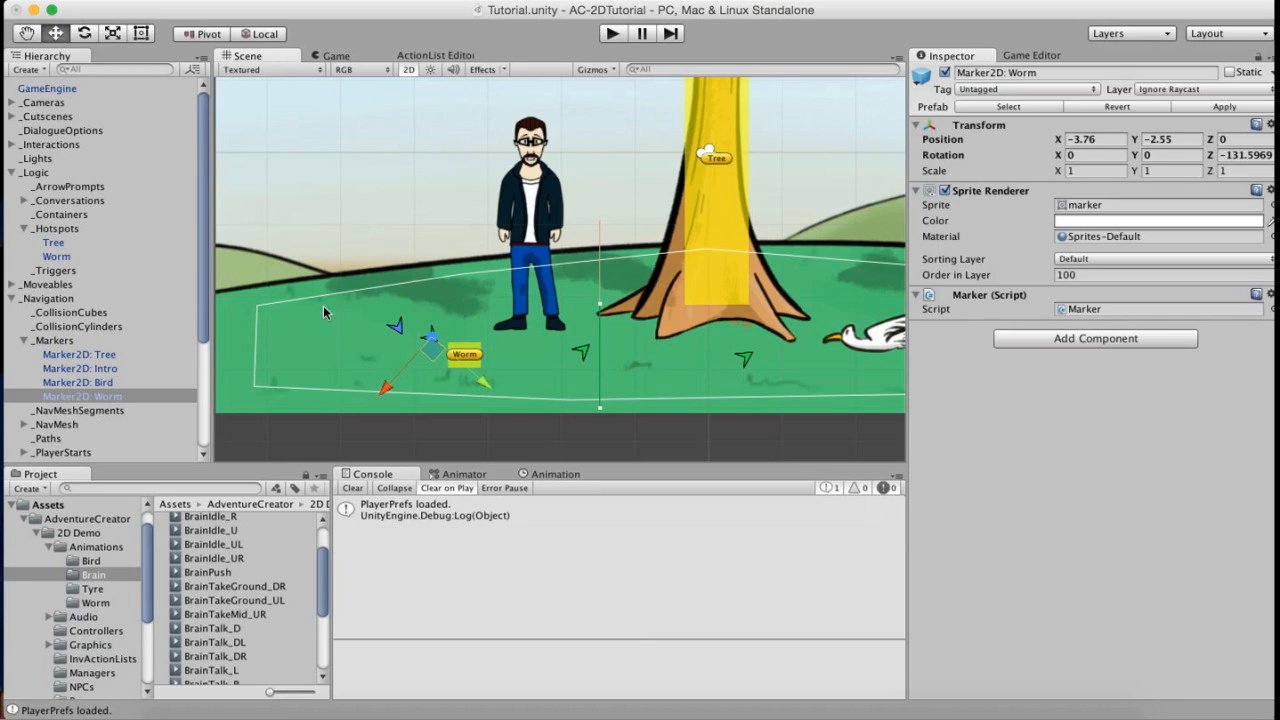
Create the Worm hotspot's Use interaction and open it in the ActionList Editor, docked beside the Game Editor.
click(58, 256)
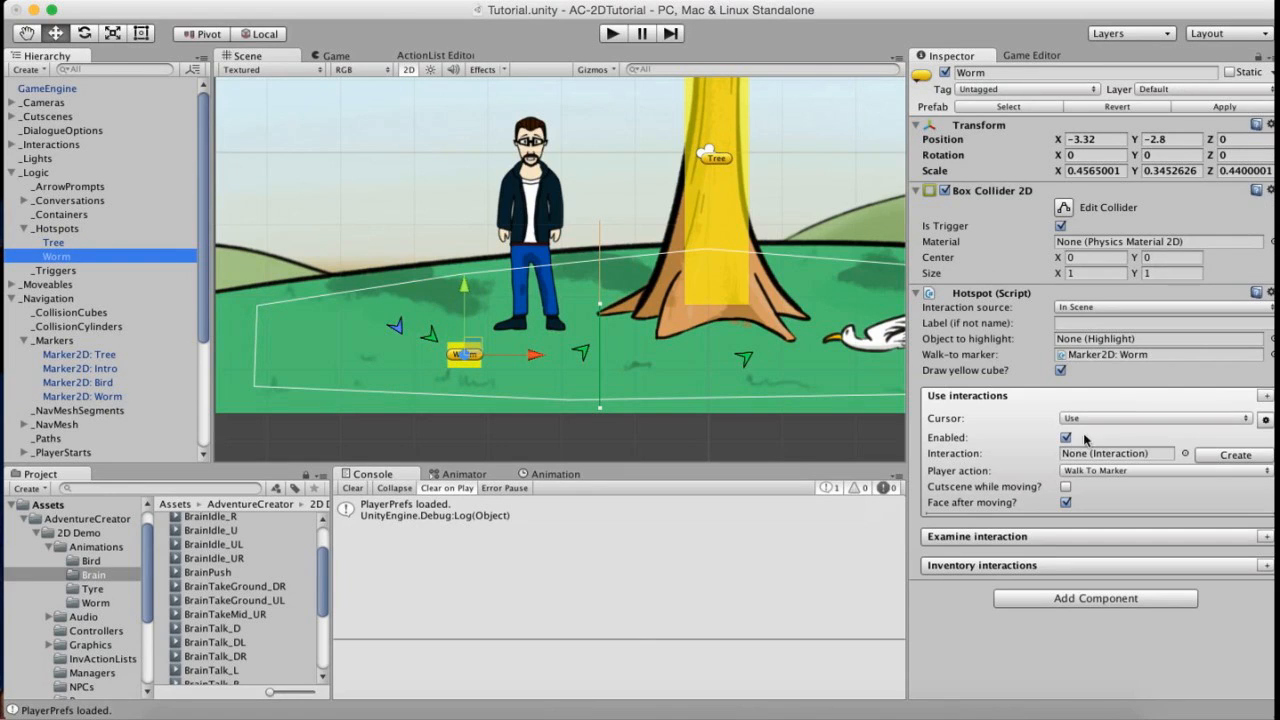
click(1208, 457)
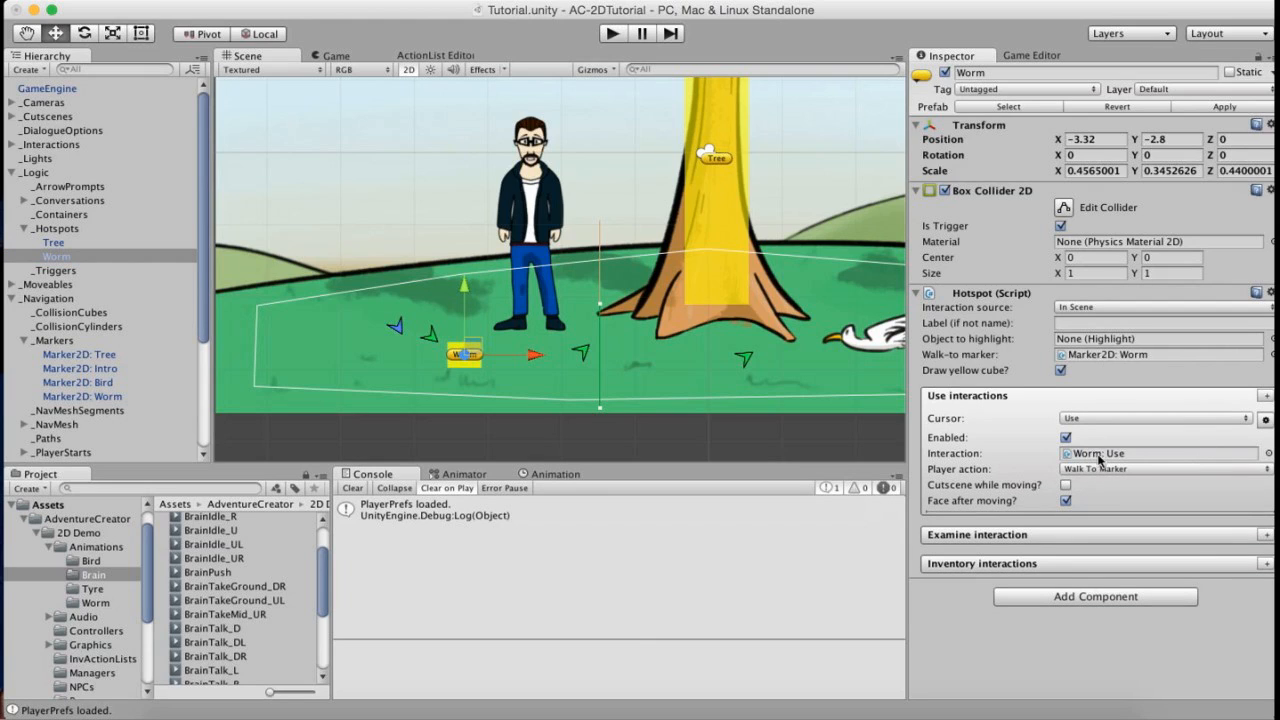
click(1130, 455)
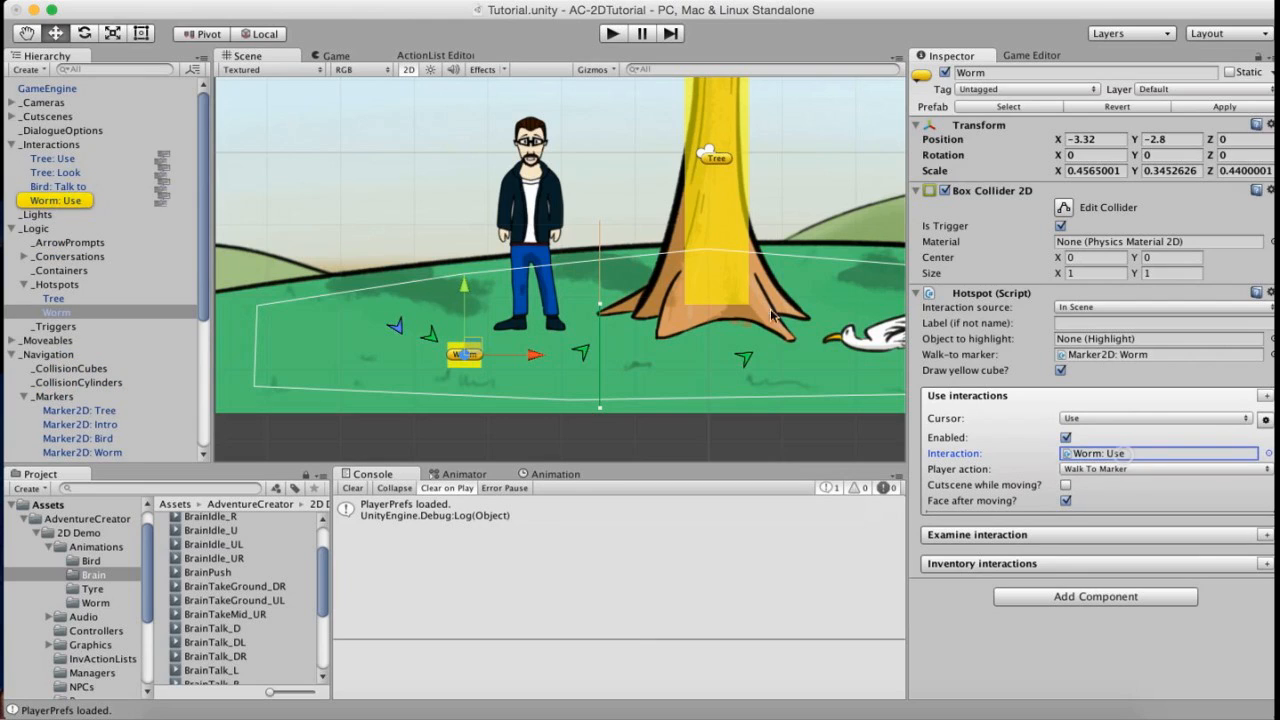
click(163, 201)
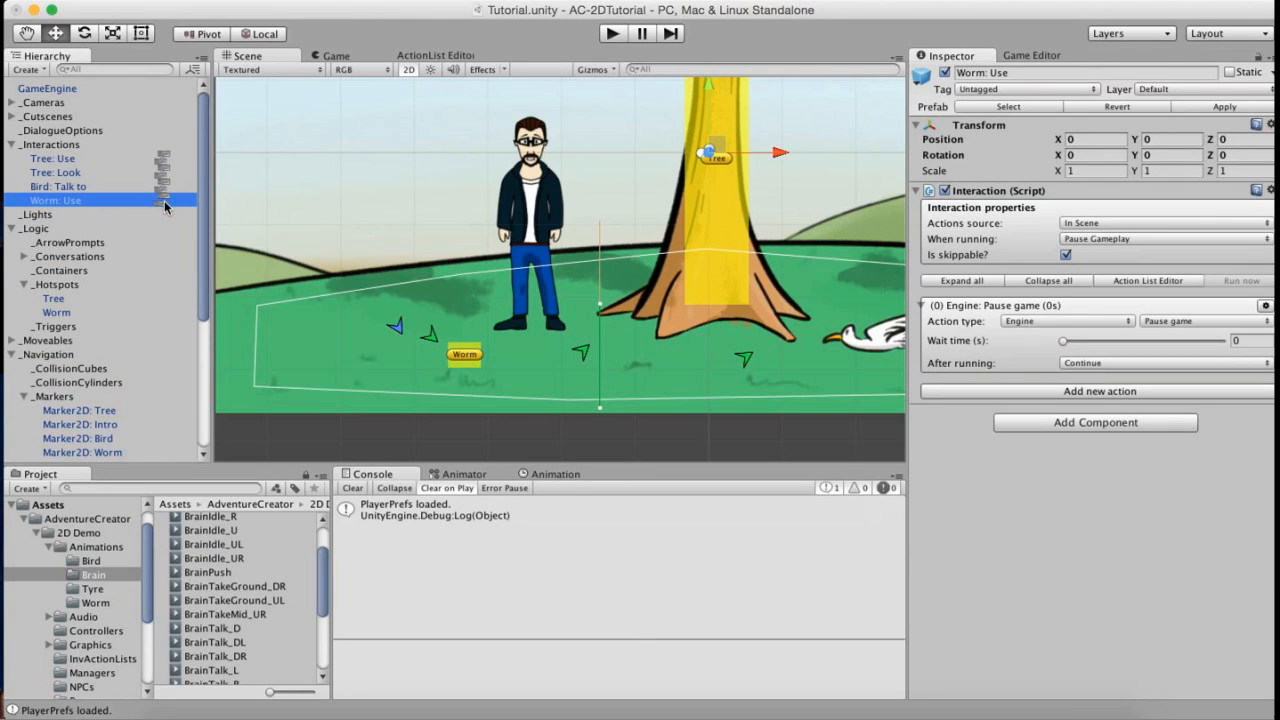
click(163, 200)
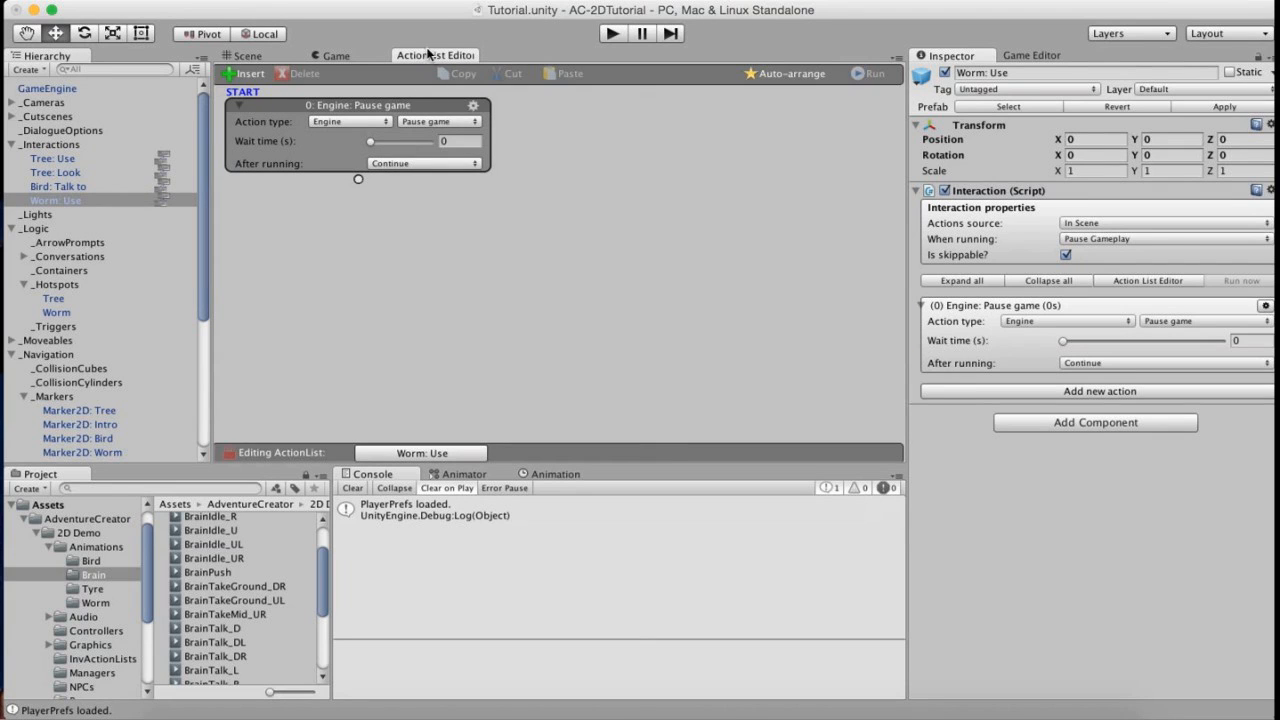
drag(412, 57, 1111, 57)
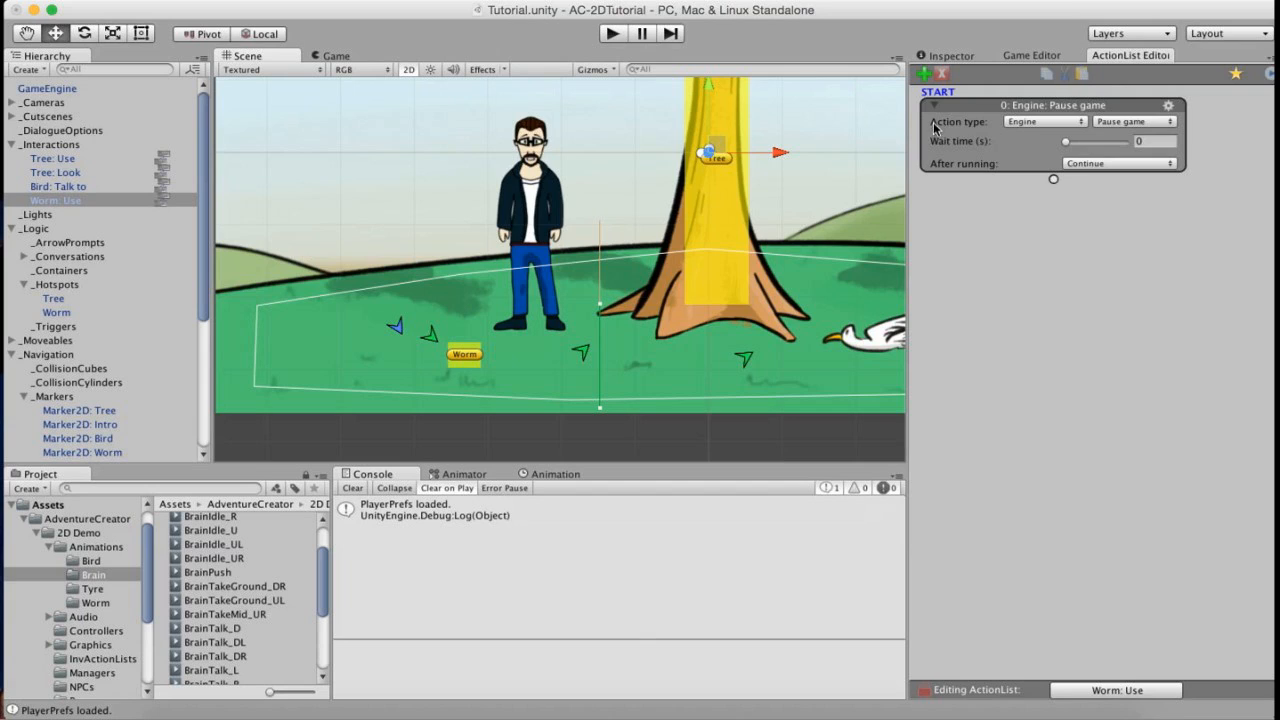
Make the first action Character: Animate for the player, playing custom clip BrainTakeGround with directional suffix, waiting until finish and returning to idle.
click(1034, 122)
click(1045, 81)
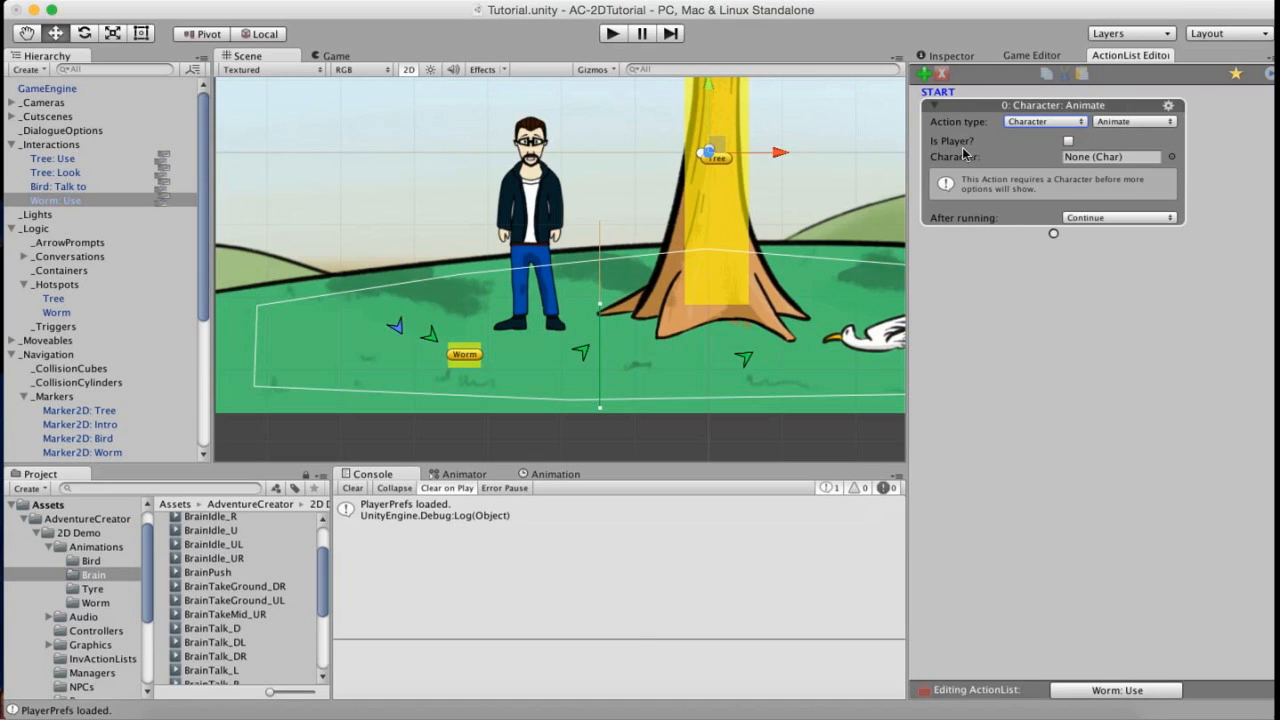
click(1068, 141)
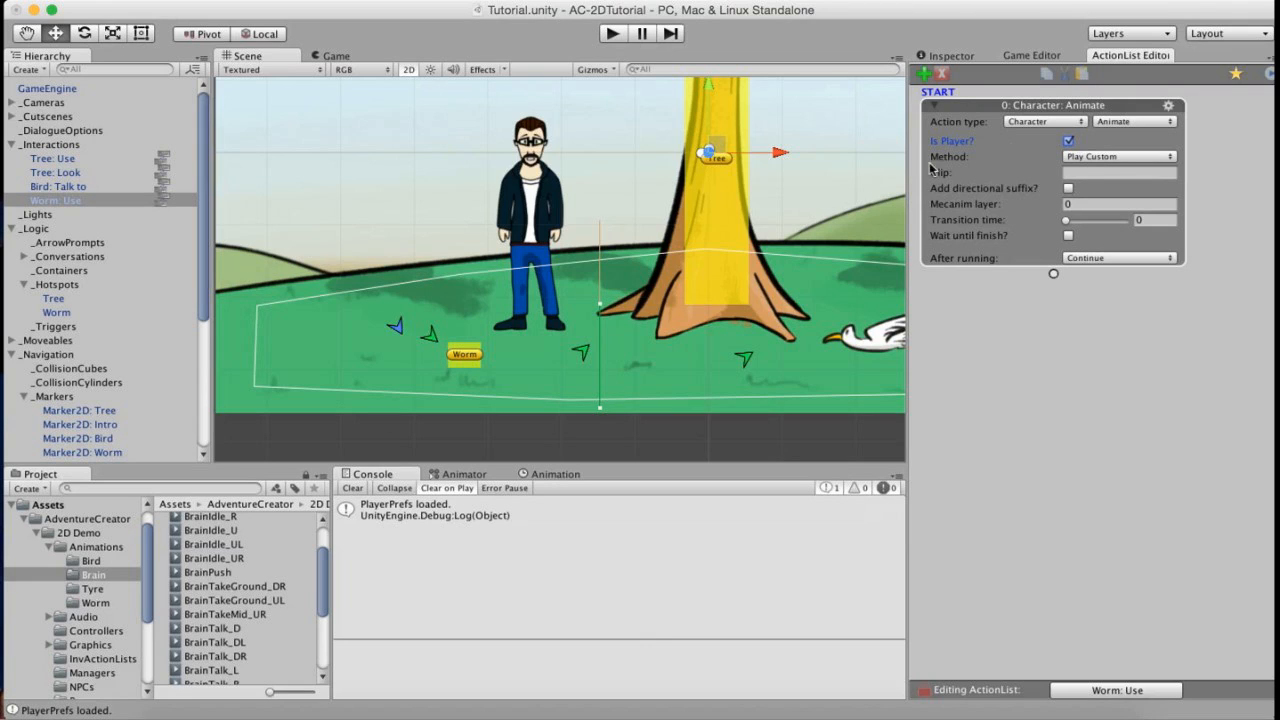
click(1120, 170)
text(BrainTakeGround)
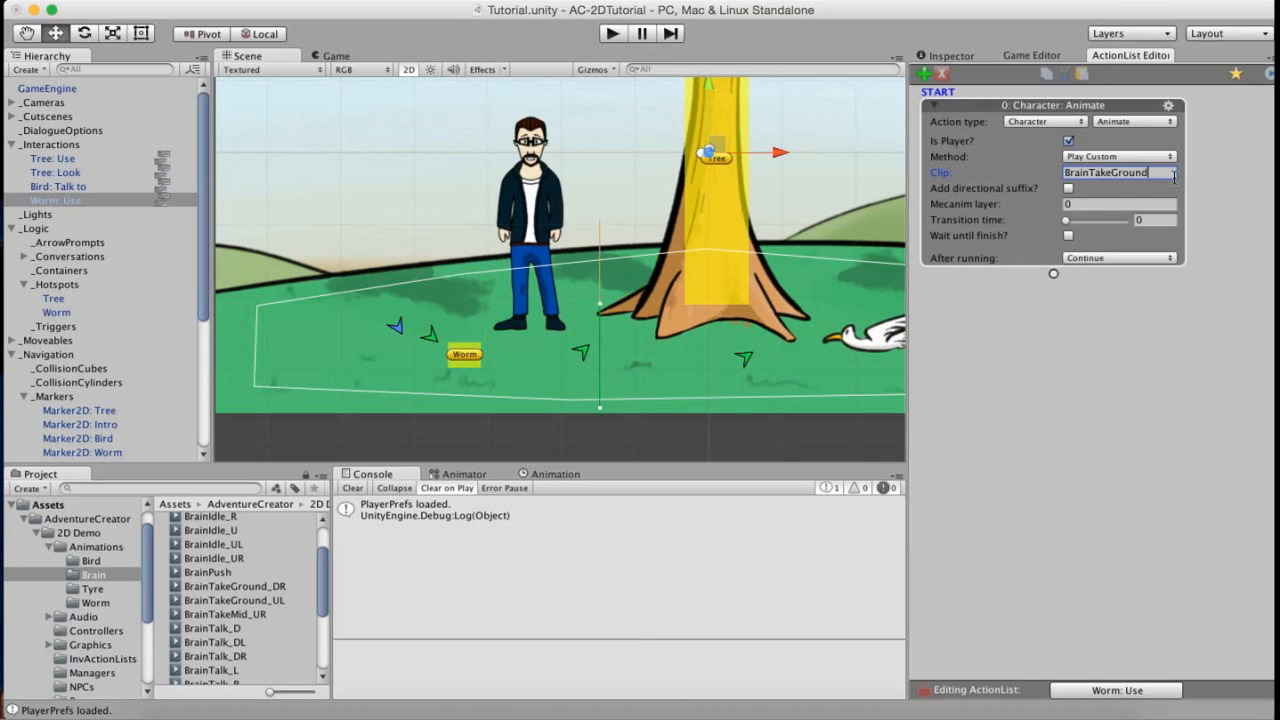
click(1069, 189)
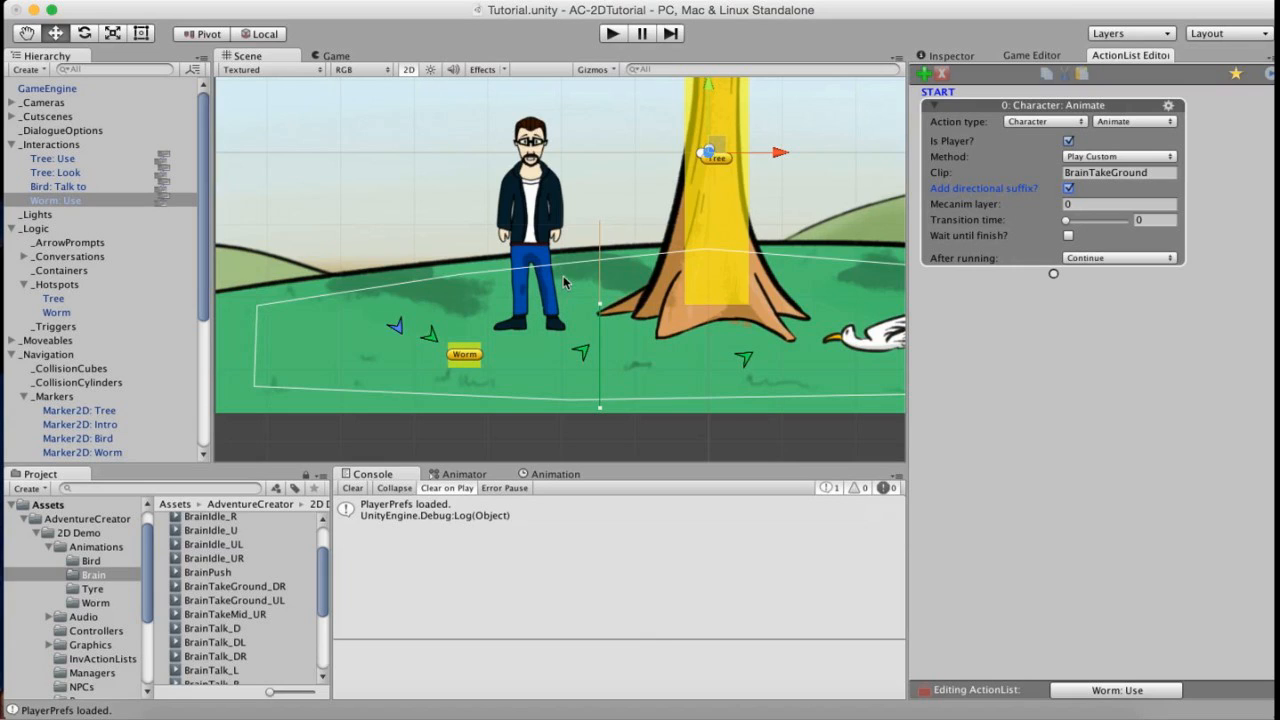
click(1068, 237)
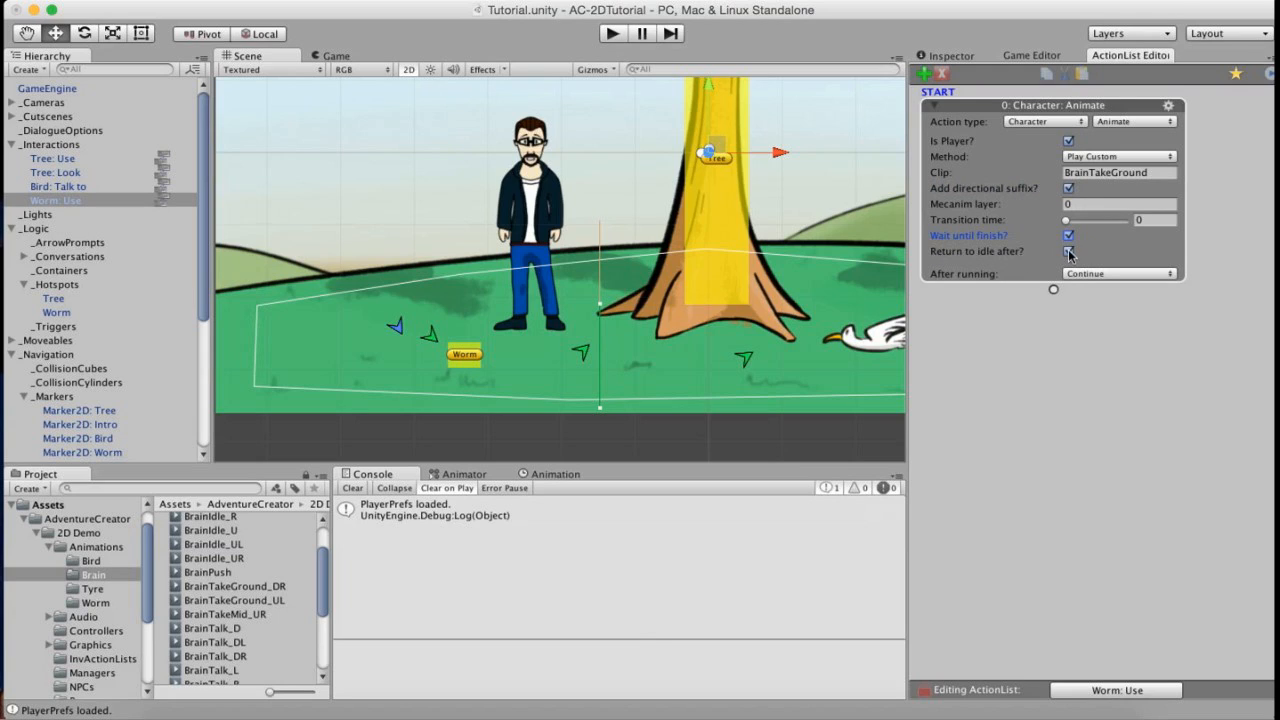
Add a second action linked after the Animate action in the Worm: Use list.
drag(1053, 290, 991, 333)
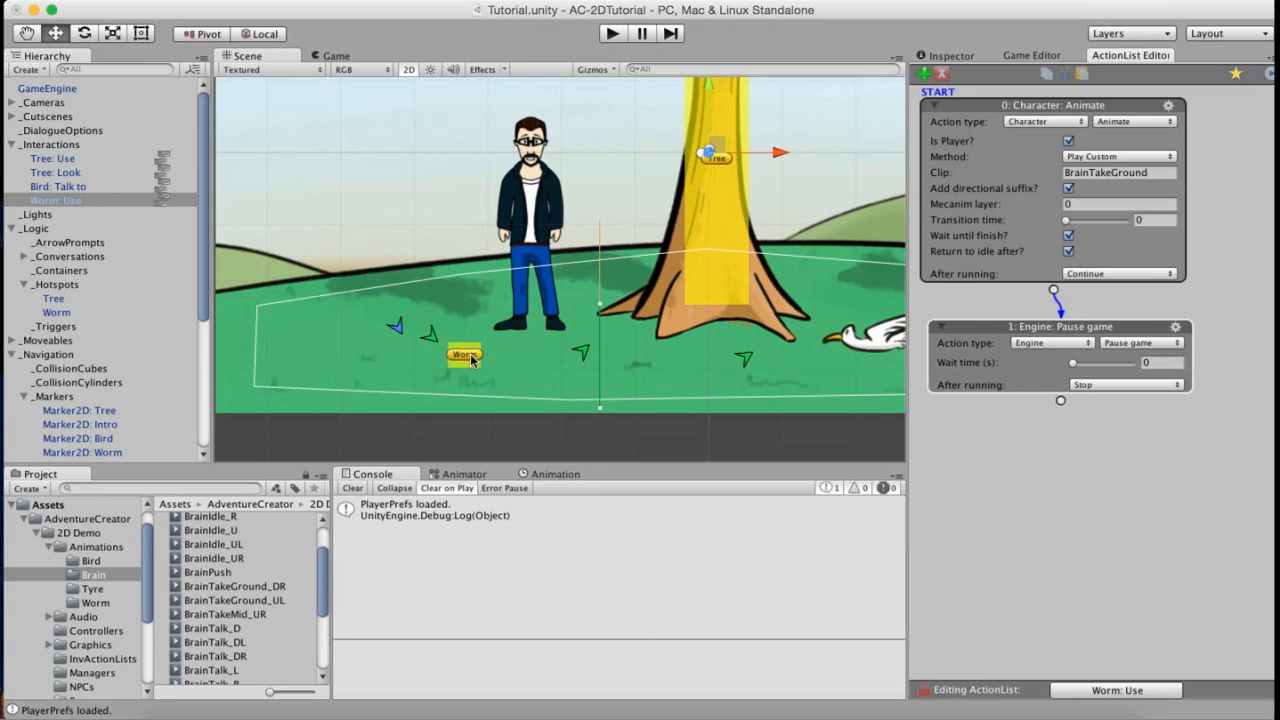
Change the action following Character: Animate in the Worm: Use list to Object: Visibility.
click(1052, 343)
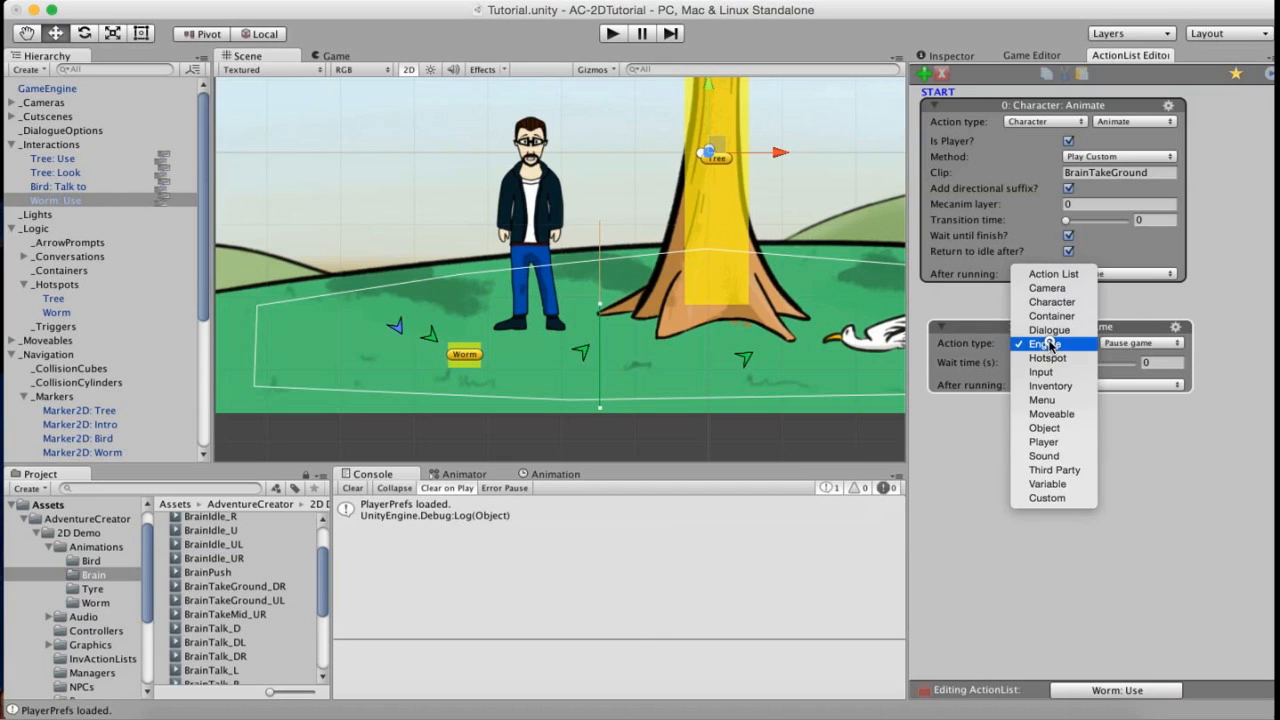
click(1045, 428)
click(1140, 343)
click(1121, 485)
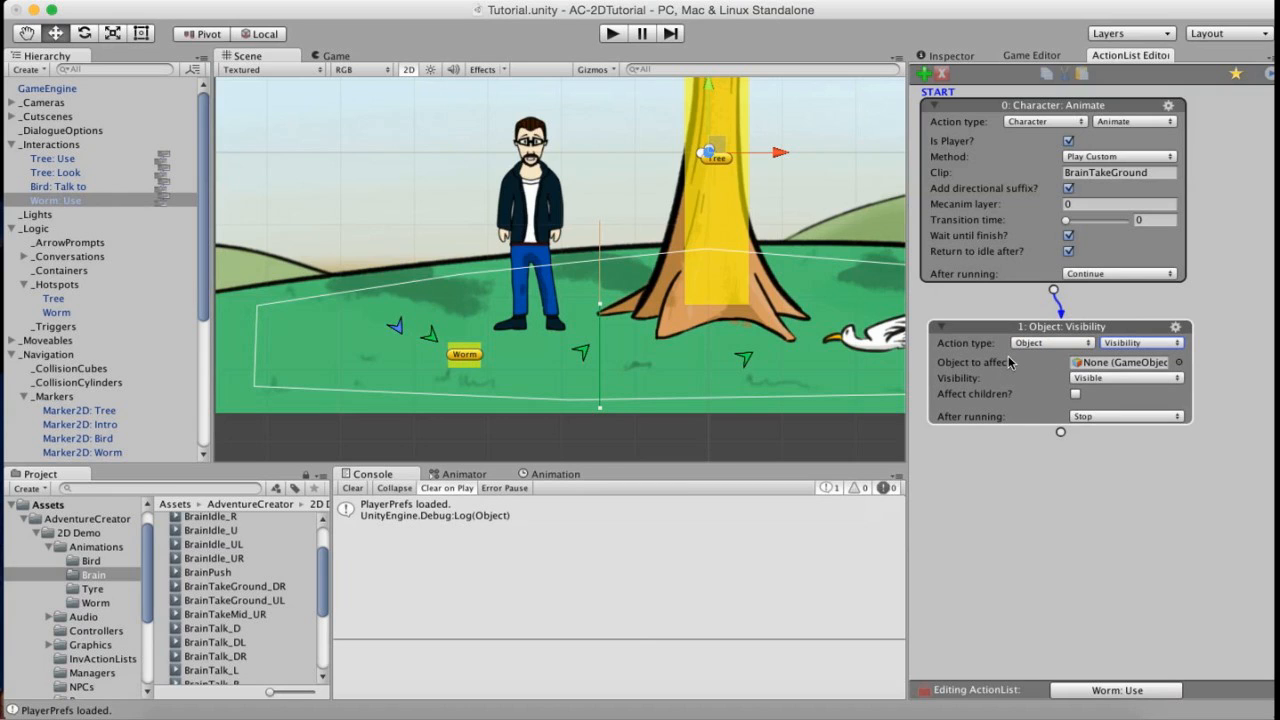
Assign Worm_0 as the object affected by the visibility action and set its visibility to Invisible.
scroll(195, 294, down, 5)
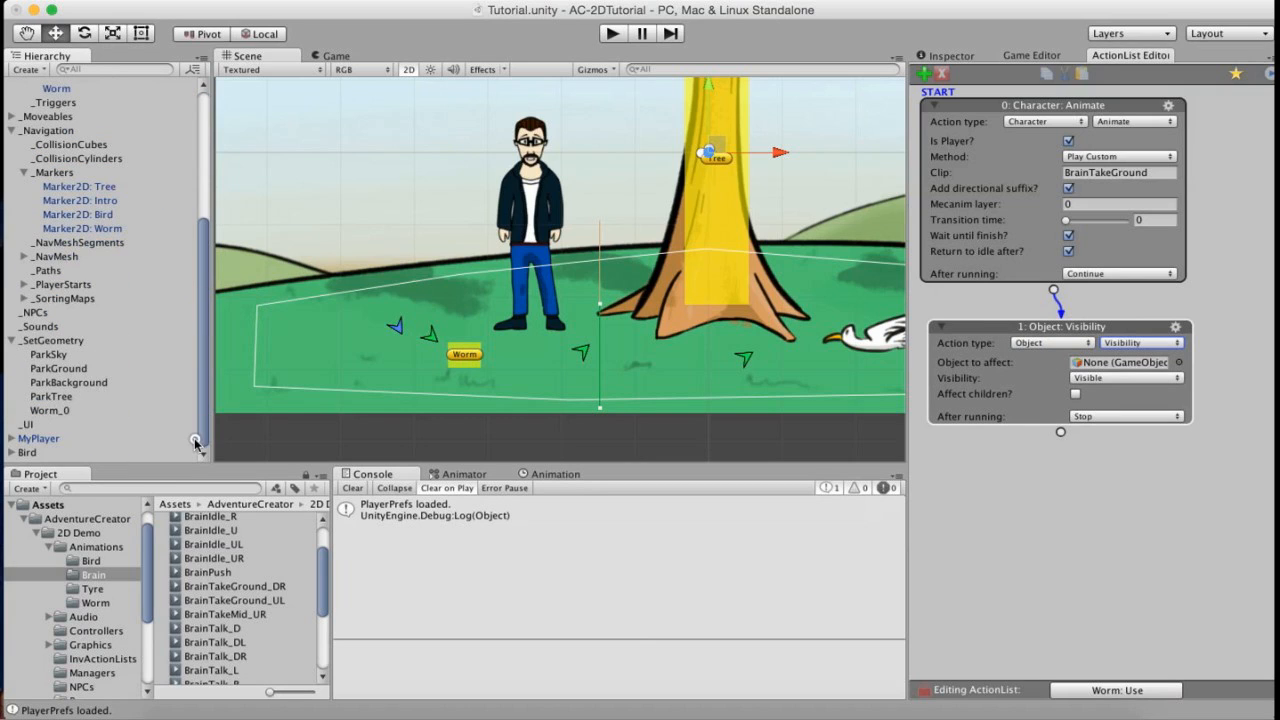
click(52, 410)
drag(52, 410, 1115, 362)
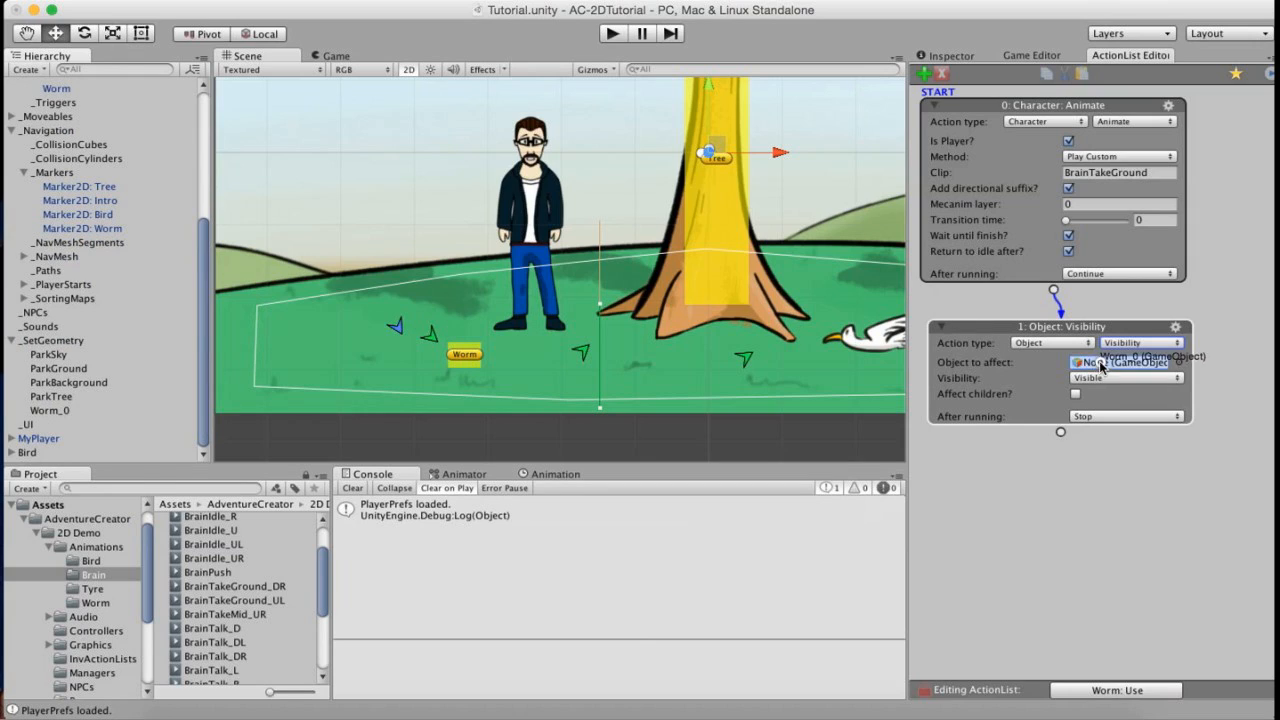
click(1098, 380)
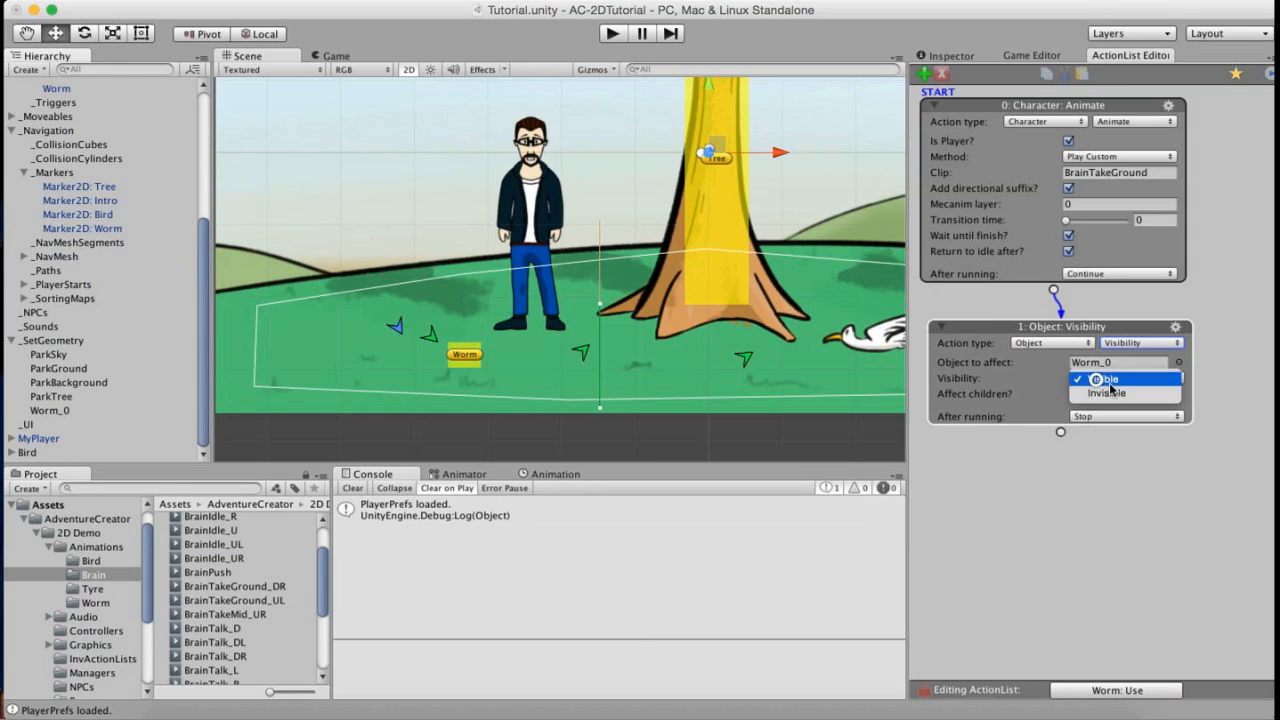
click(1120, 395)
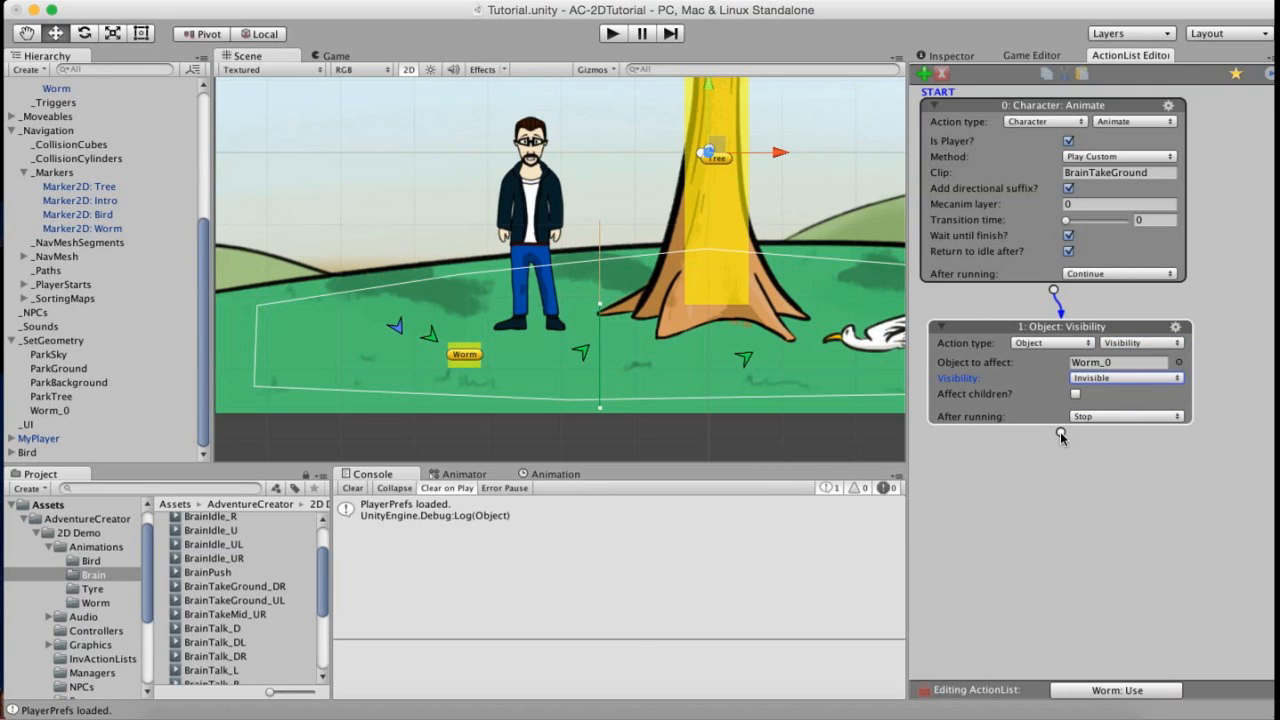
Add a new action after Object: Visibility and make it Hotspot: Enable or disable.
drag(1061, 433, 1060, 456)
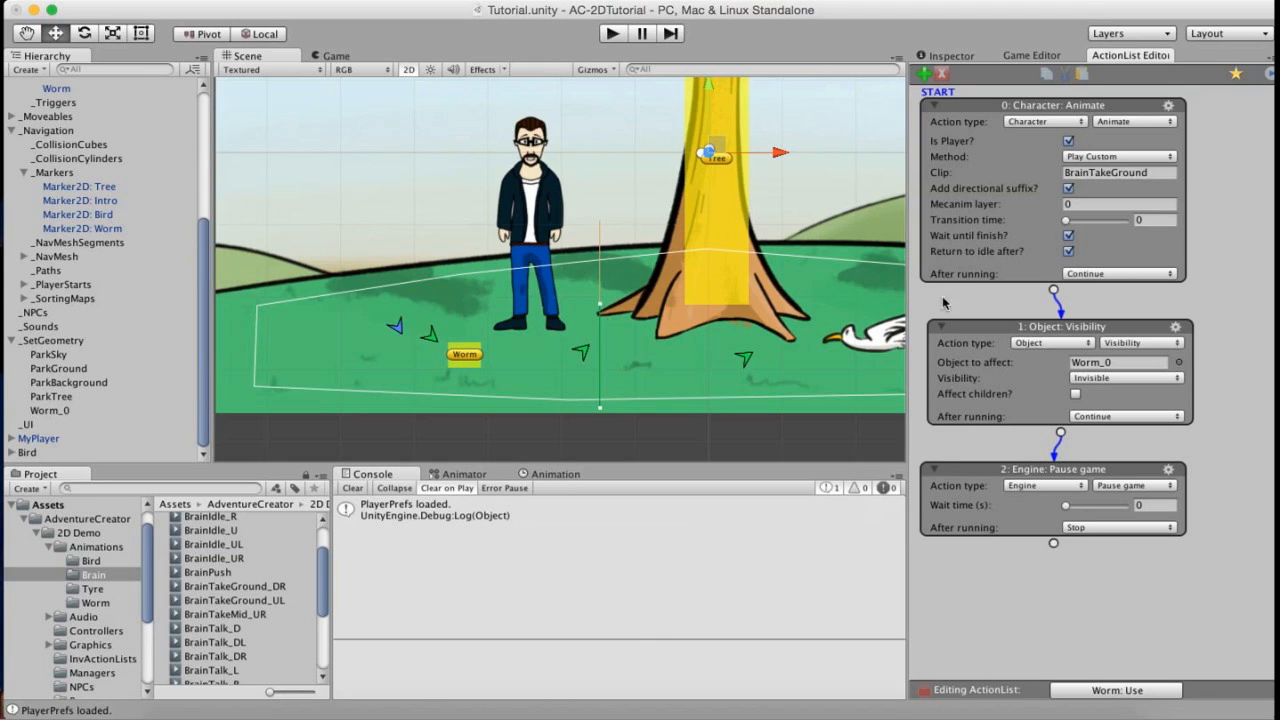
click(1031, 487)
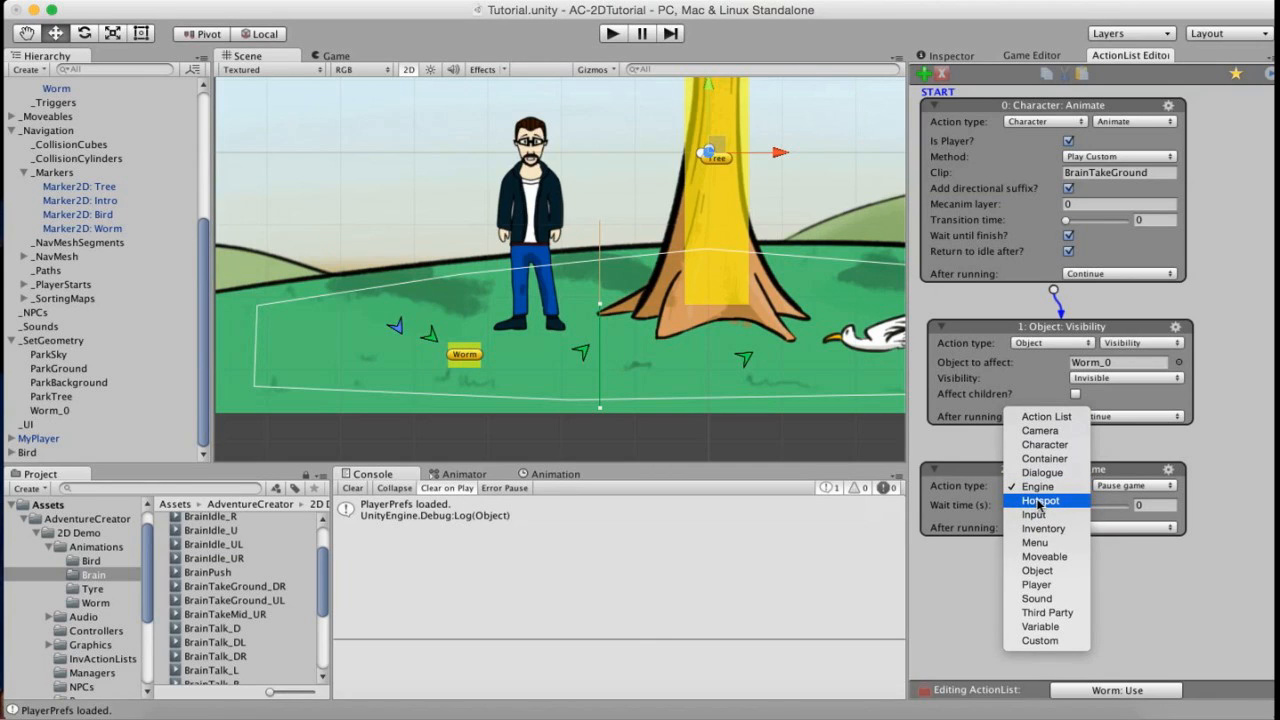
click(1039, 501)
click(1134, 485)
click(1140, 500)
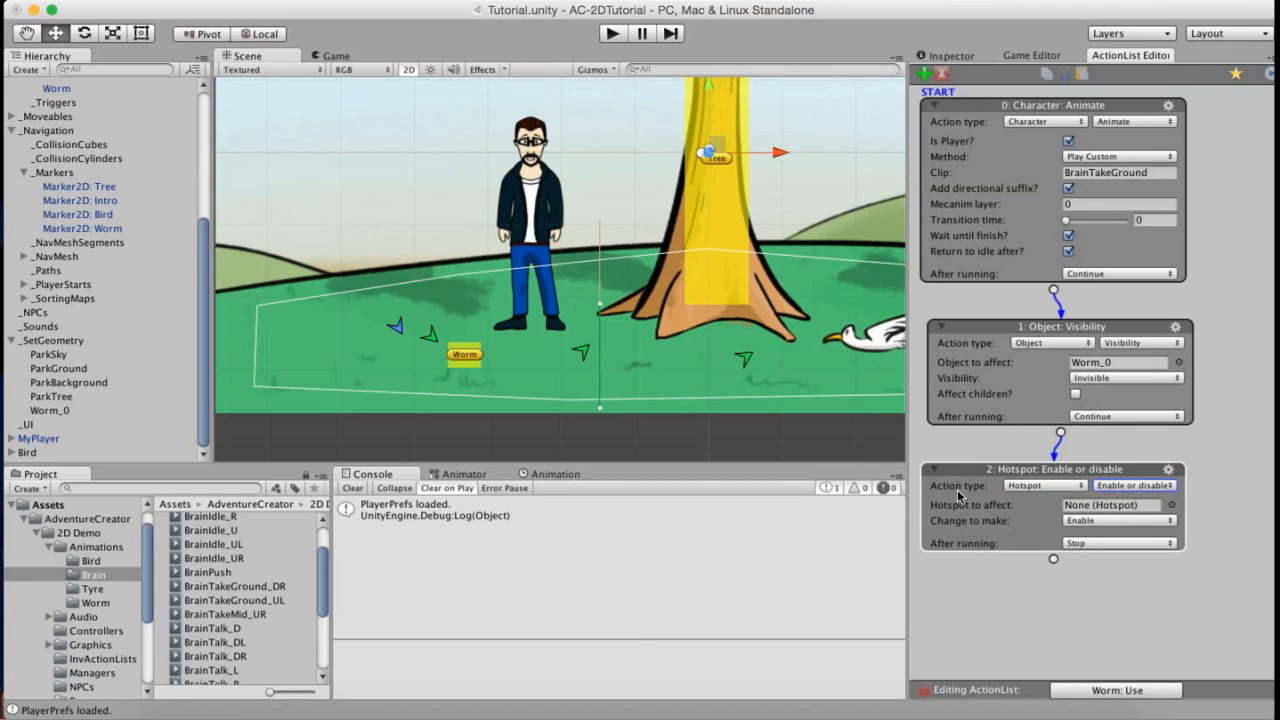
Set the hotspot action to affect the Worm hotspot with the change Disable.
click(1171, 505)
click(640, 198)
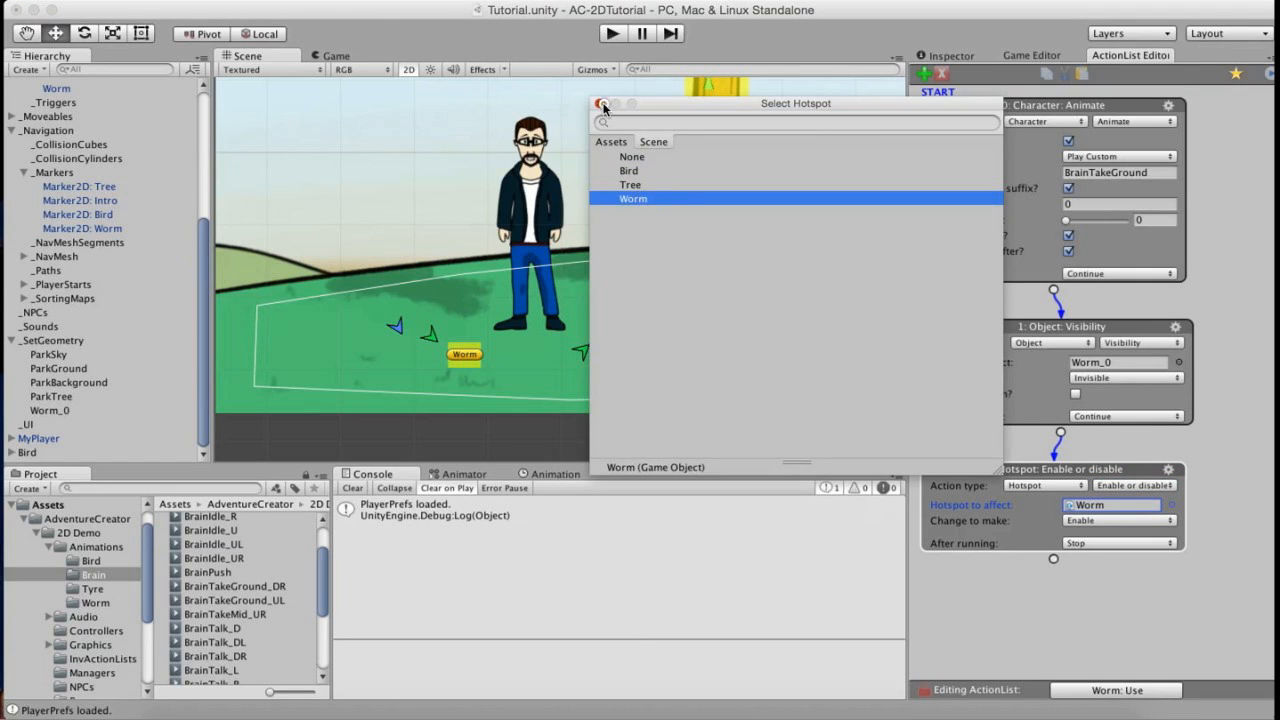
double_click(640, 198)
click(1094, 522)
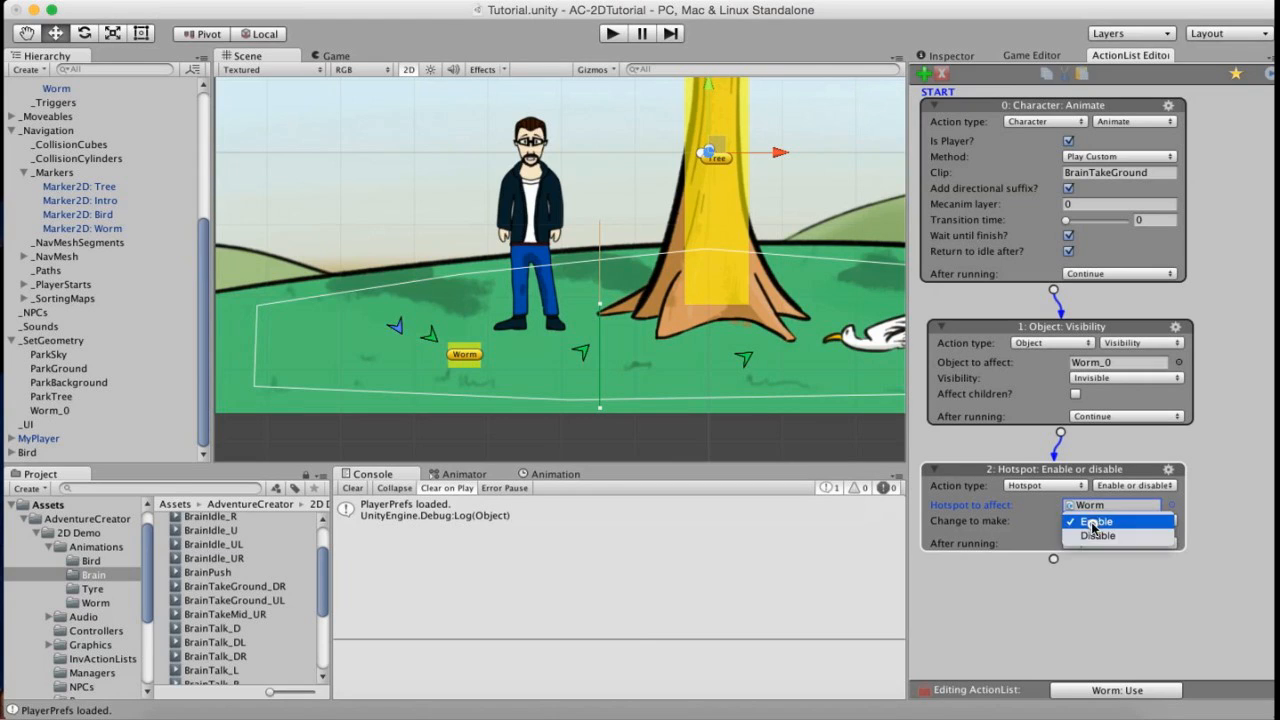
click(1099, 536)
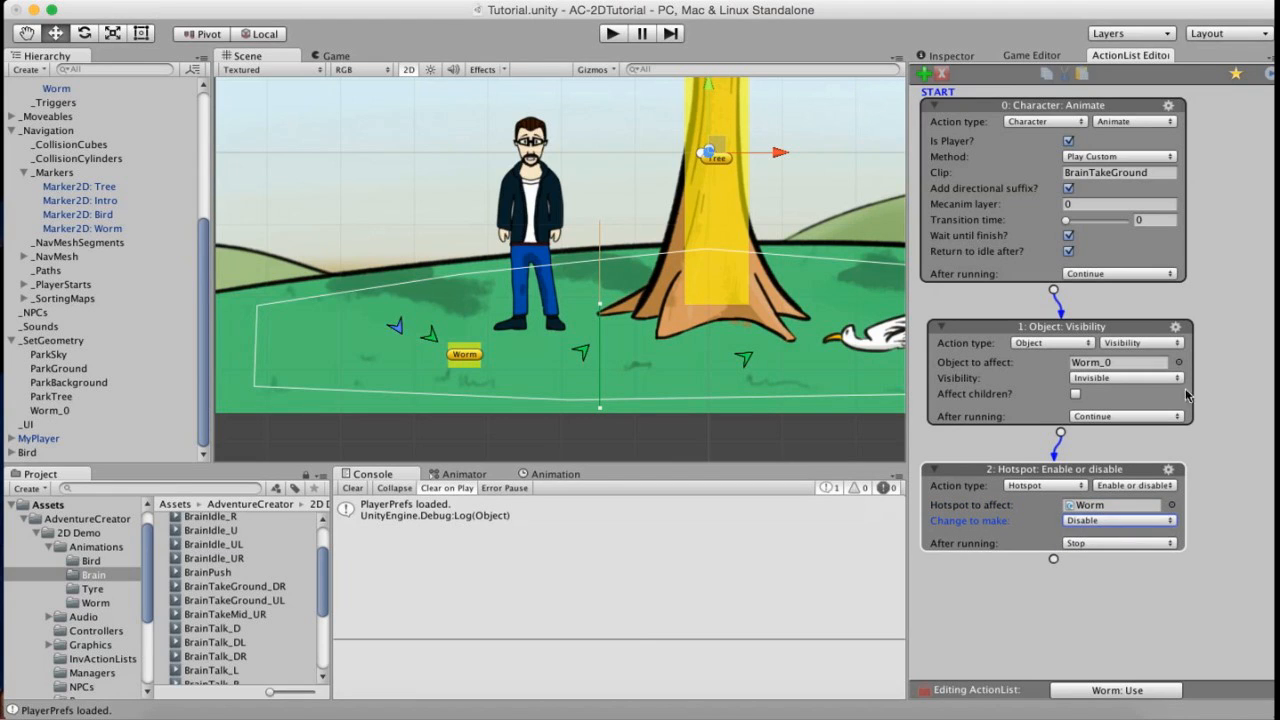
Add a new action after the hotspot action and make it Inventory: Add or remove, adding the Worm item.
click(1054, 564)
scroll(1268, 453, down, 2)
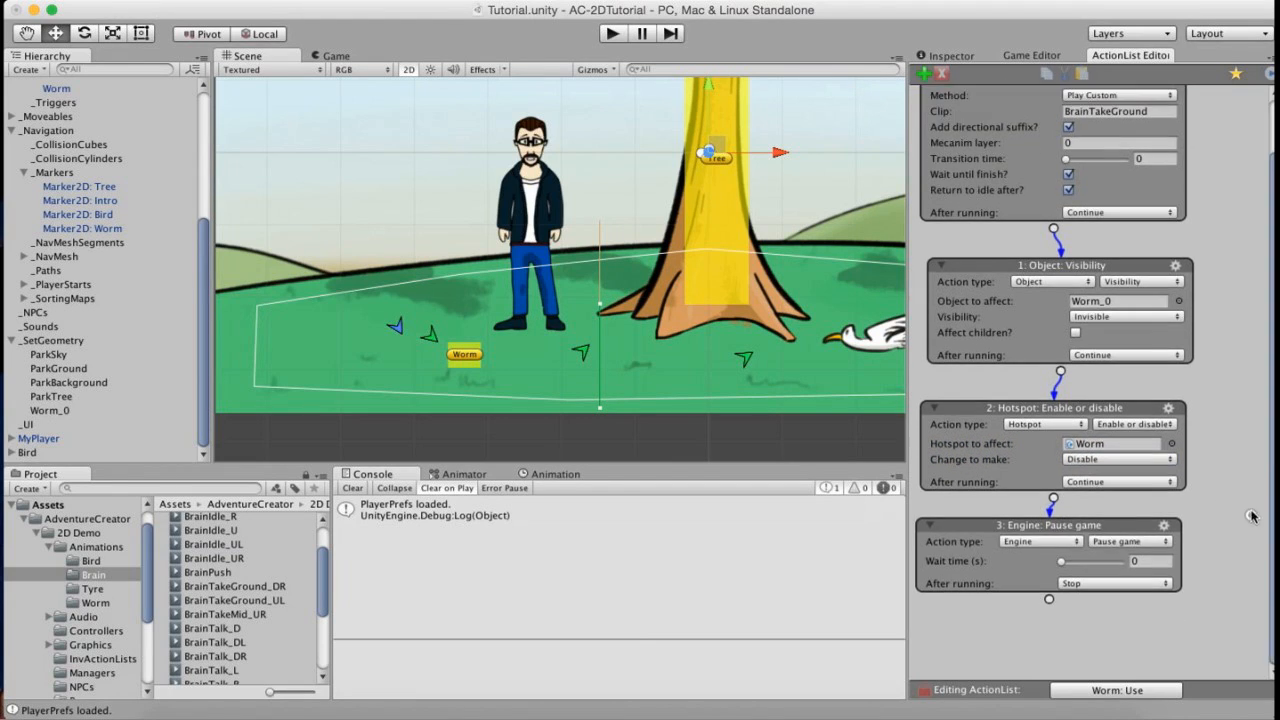
click(1057, 542)
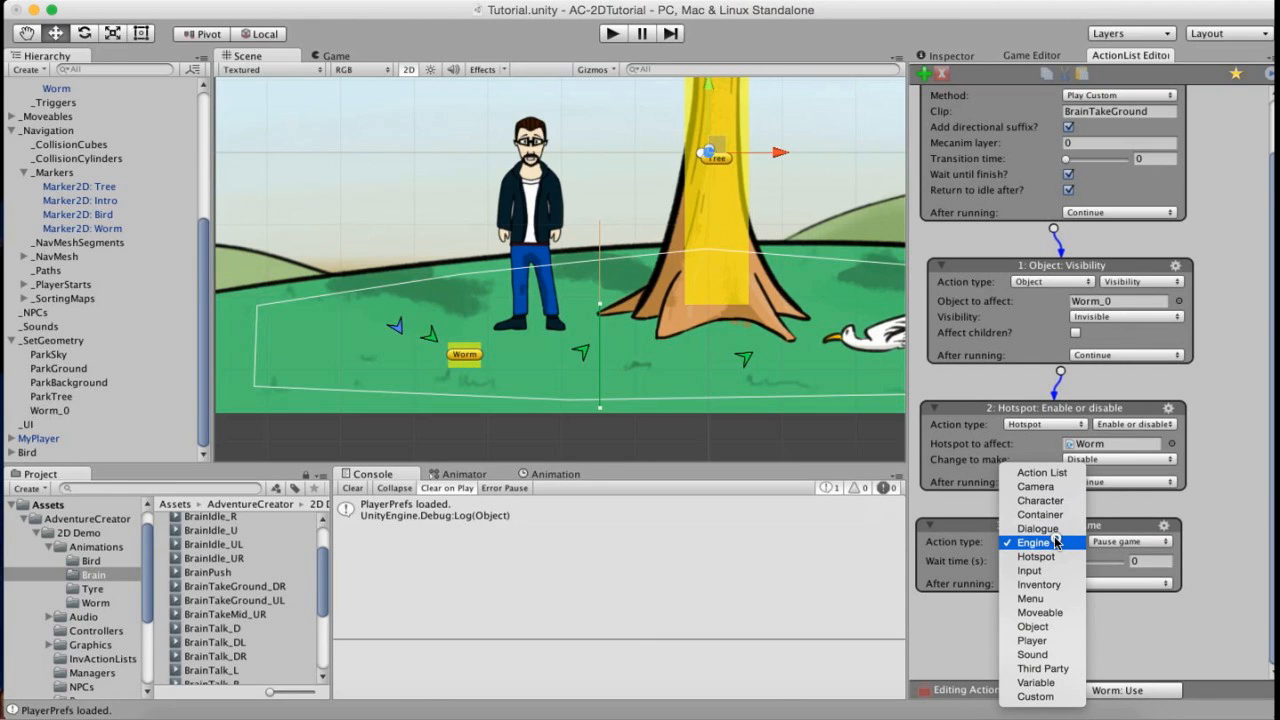
click(1043, 584)
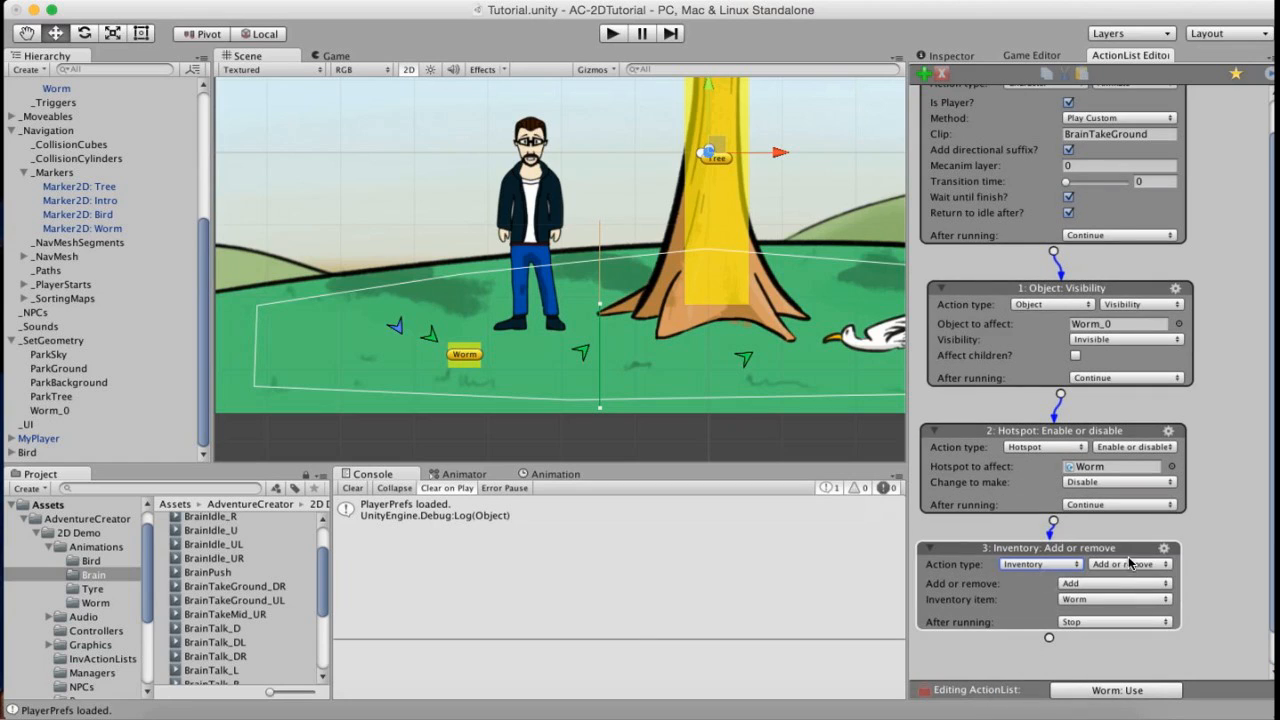
scroll(957, 543, down, 2)
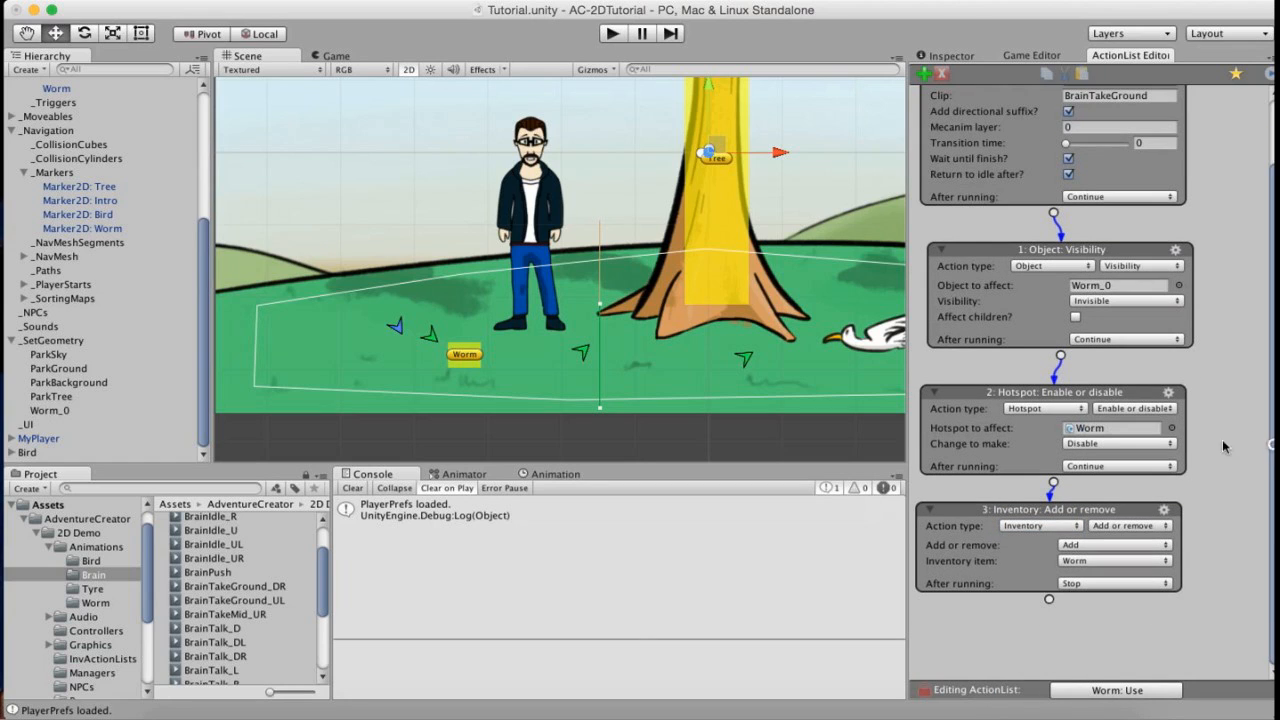
click(1122, 546)
click(1121, 542)
click(1117, 558)
click(1116, 561)
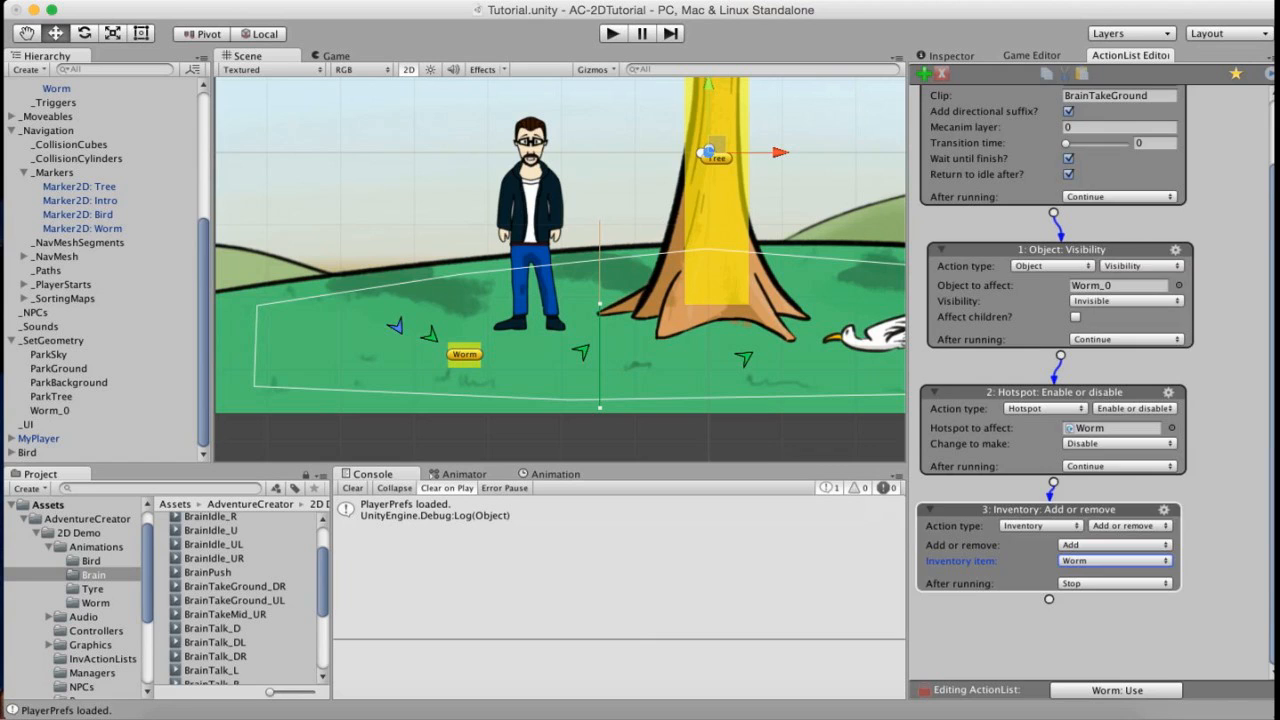
Playtest the scene twice, using the Worm hotspot in each run to check the pickup interaction, and stop the game.
scroll(980, 187, up, 4)
click(613, 34)
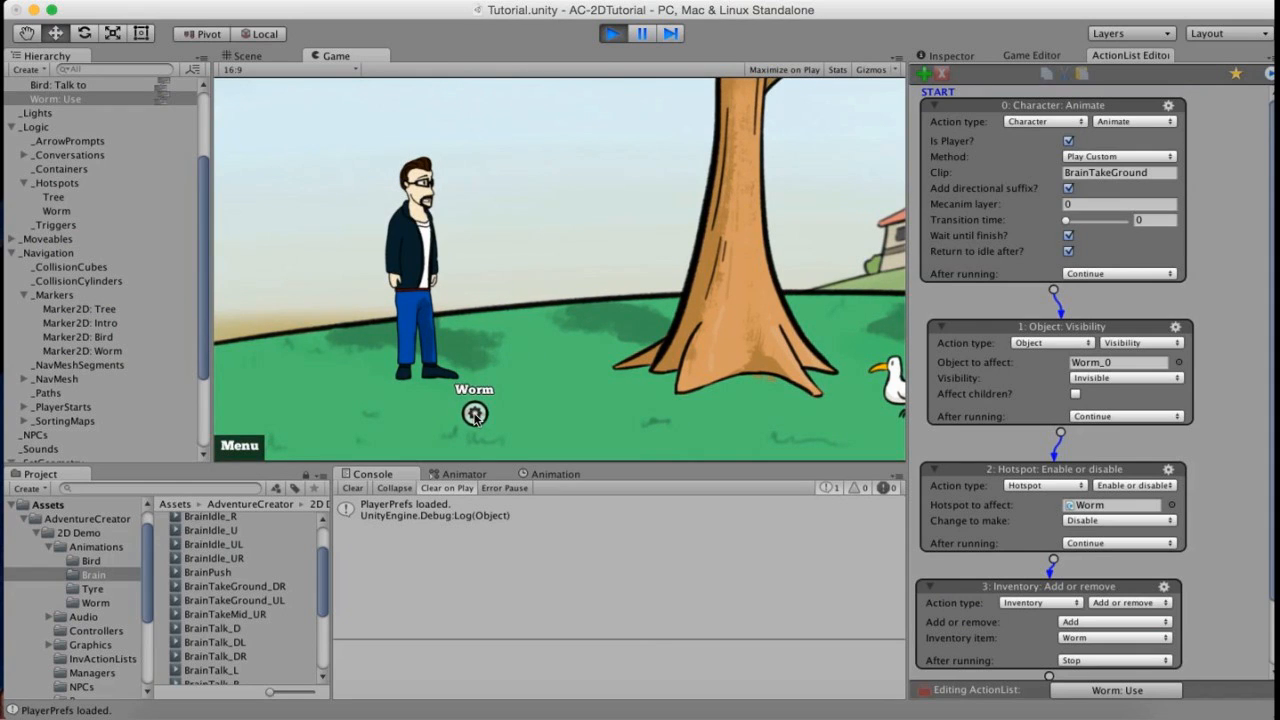
click(474, 414)
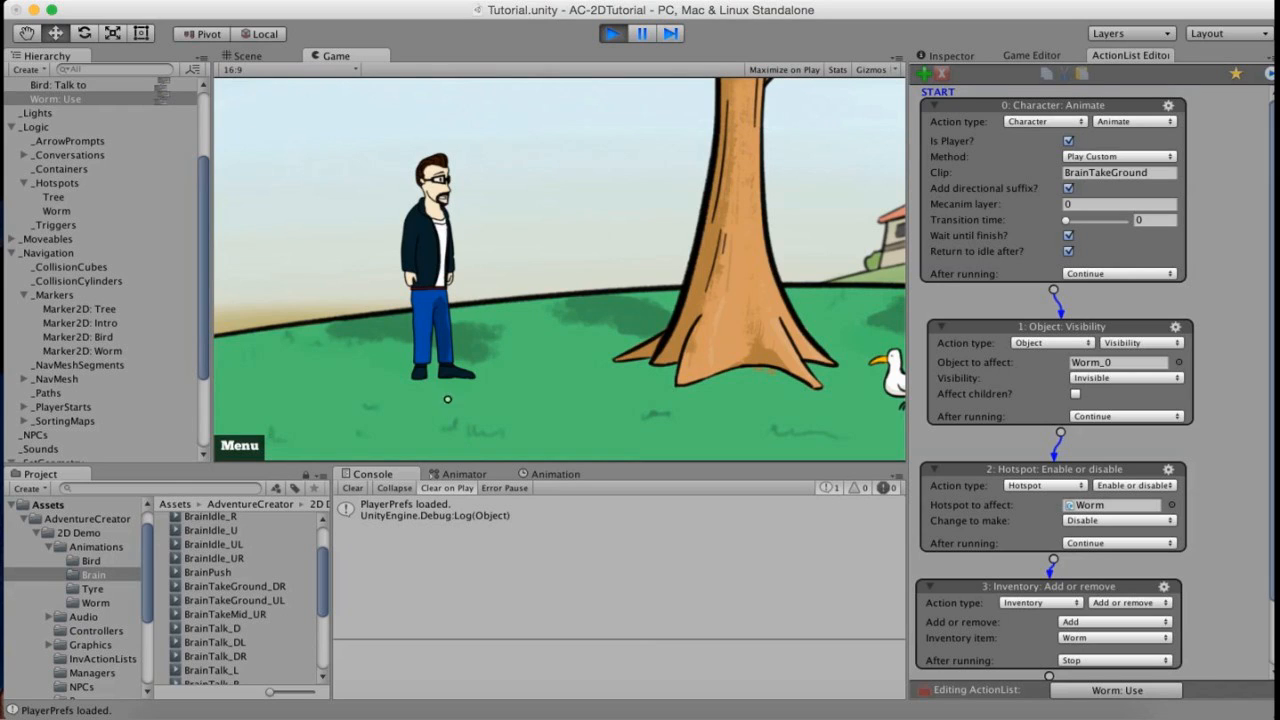
click(612, 34)
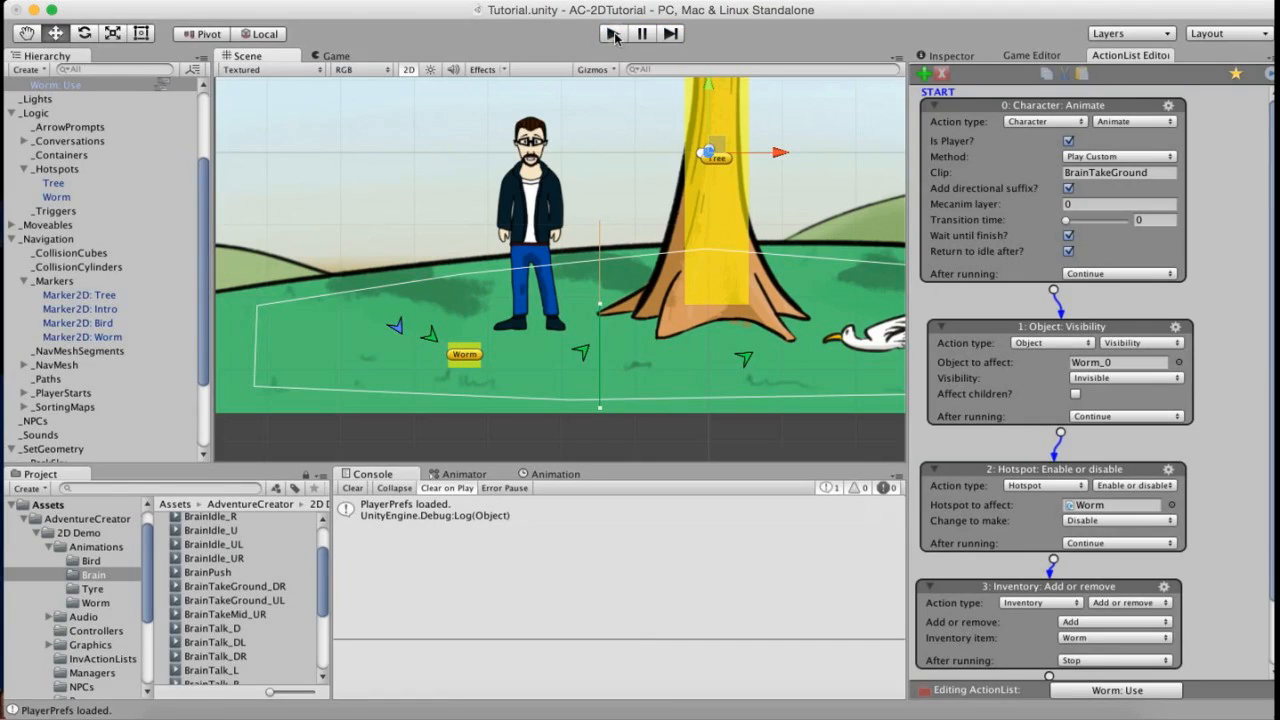
click(612, 34)
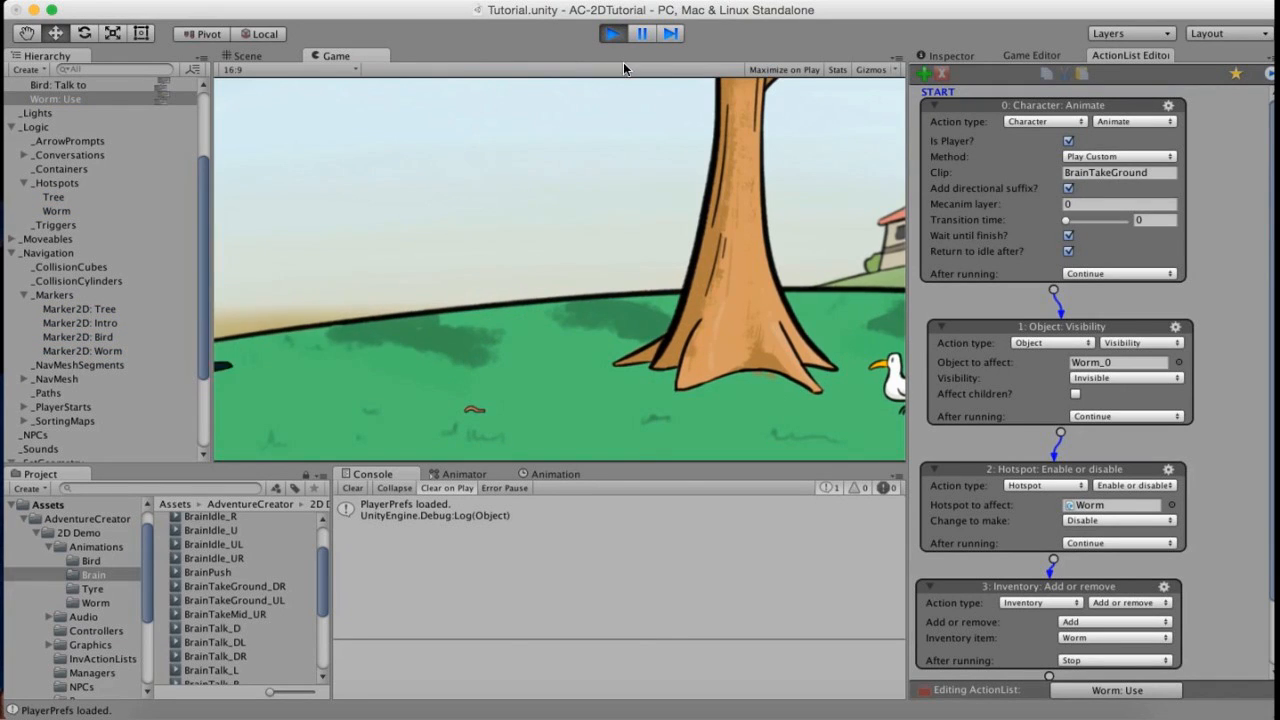
click(480, 413)
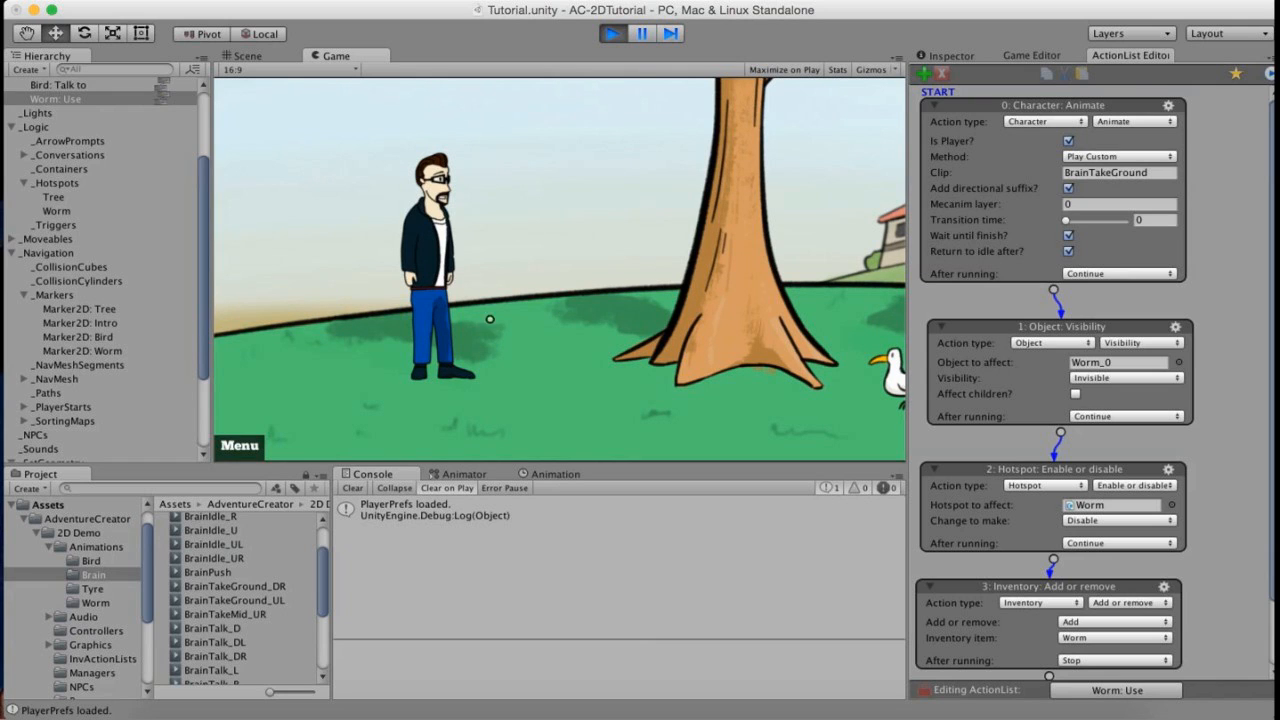
click(614, 34)
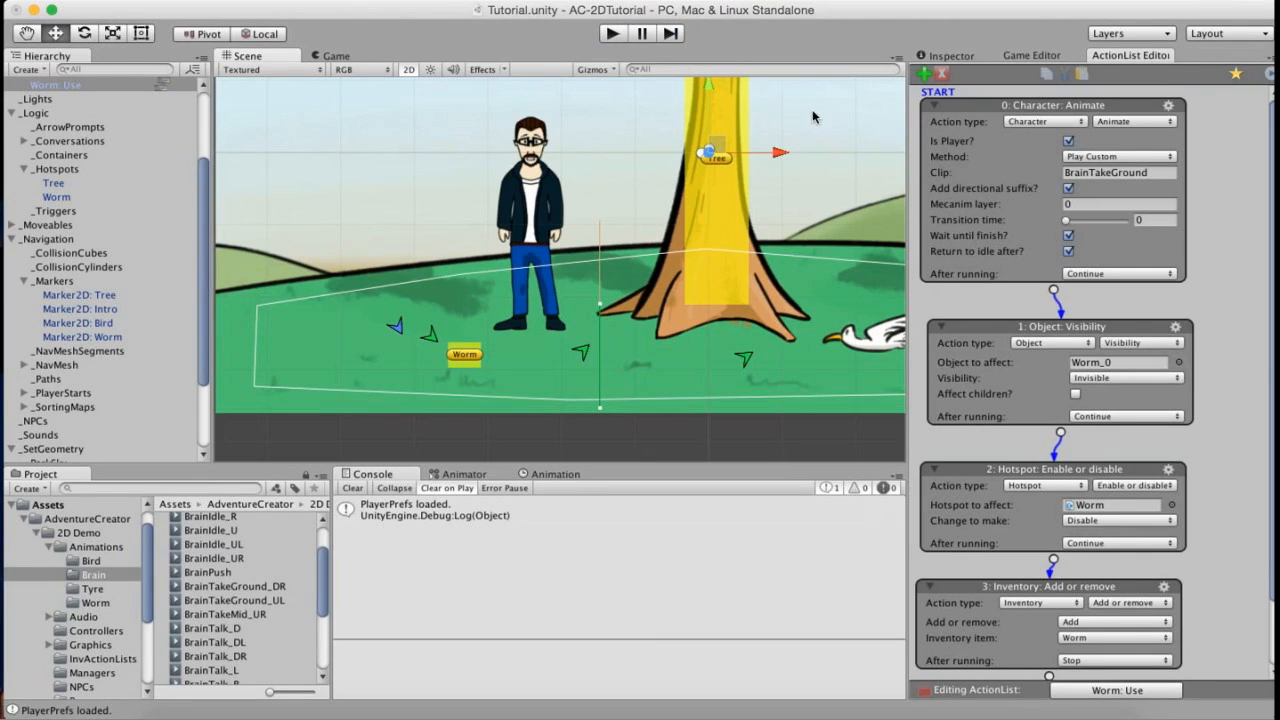
Collapse the visibility, hotspot and inventory actions and move them down together, leaving a gap below Character: Animate.
click(942, 327)
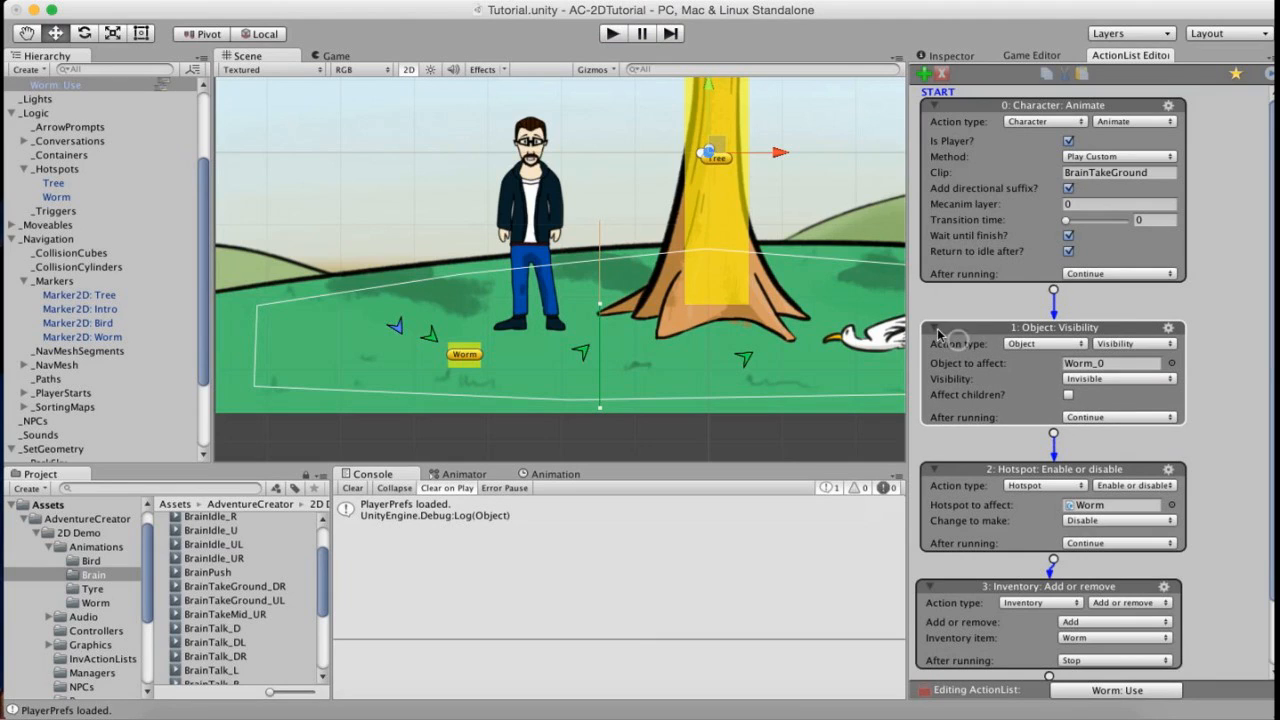
drag(955, 468, 967, 369)
click(931, 418)
drag(952, 588, 970, 402)
click(931, 434)
drag(1203, 301, 1045, 409)
drag(1087, 330, 1085, 499)
click(1113, 430)
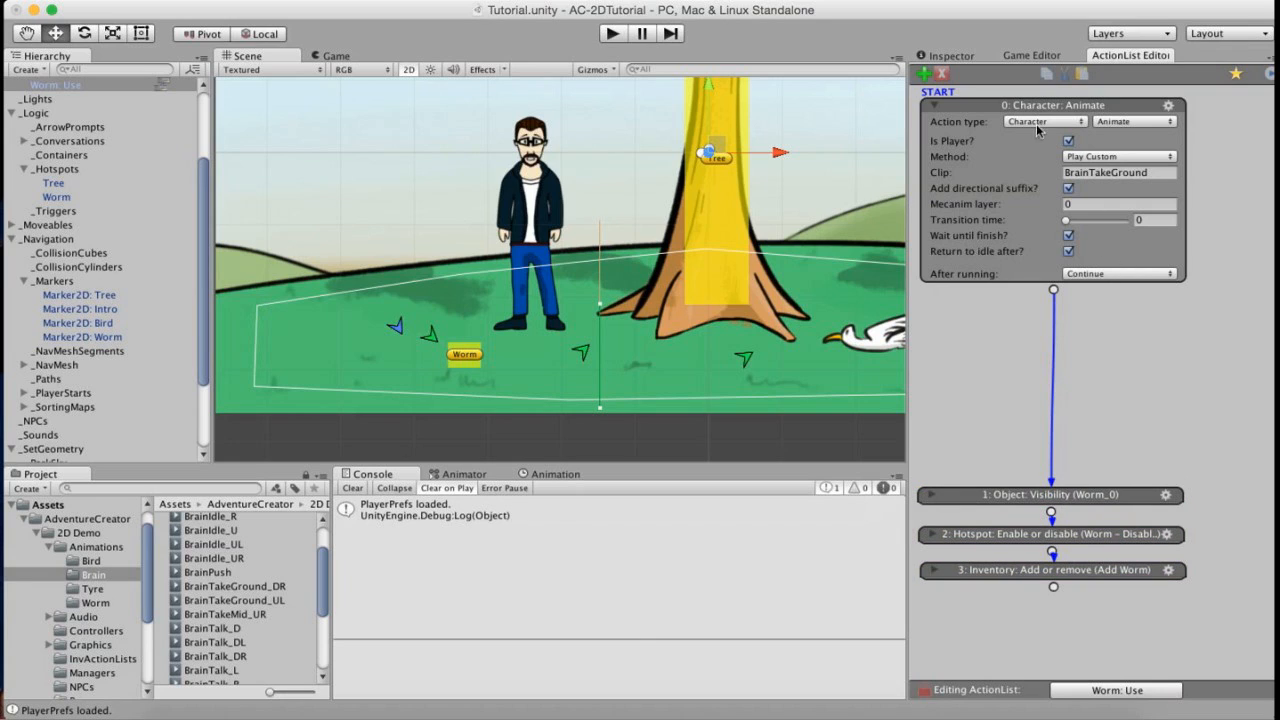
Disconnect Character: Animate from the visibility action and link it to a new Engine: Pause game action in the gap.
click(1054, 291)
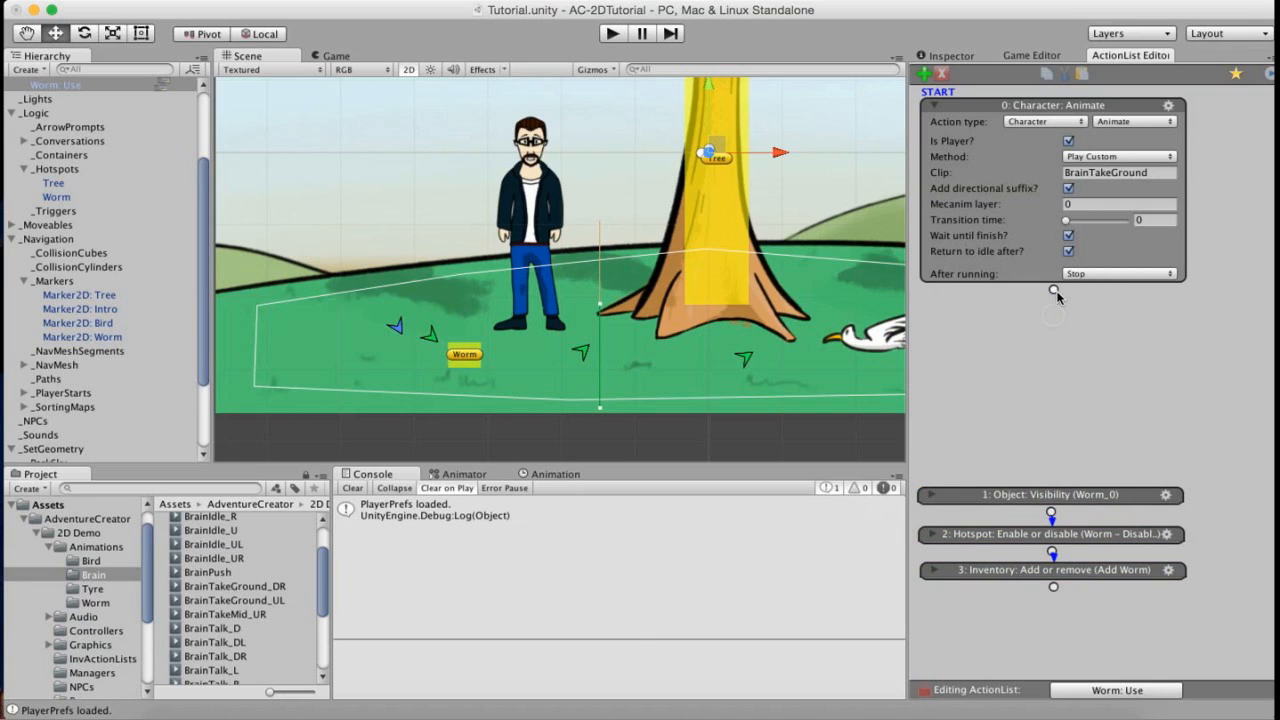
drag(1054, 291, 1056, 330)
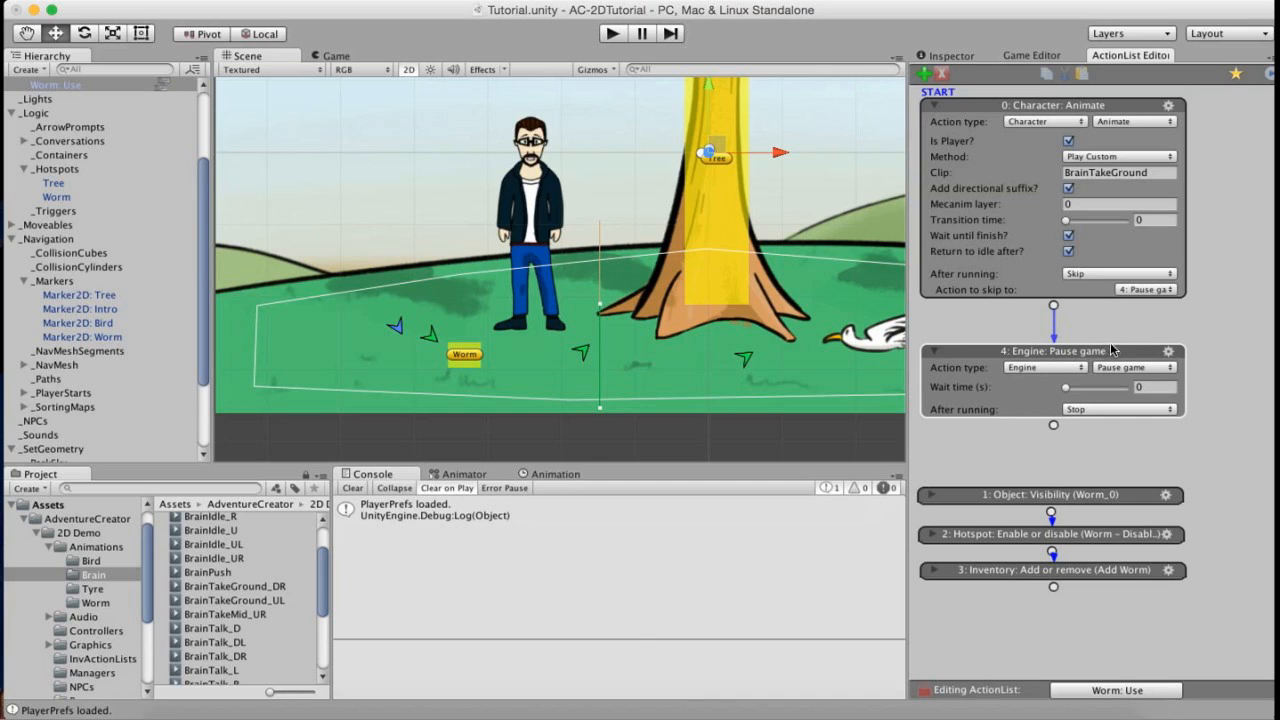
Examine the Actions manager's list of action types, including the default option for Engine: Pause game and Inventory: Add or remove.
click(1032, 56)
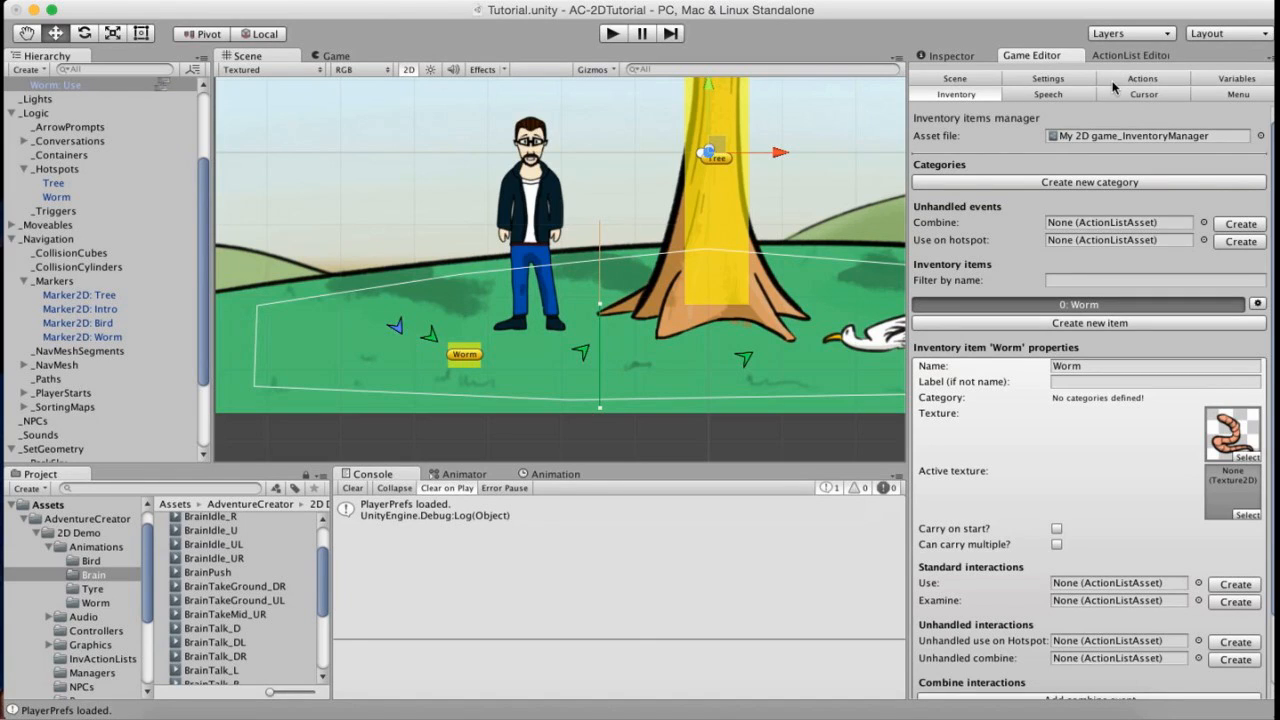
click(1125, 80)
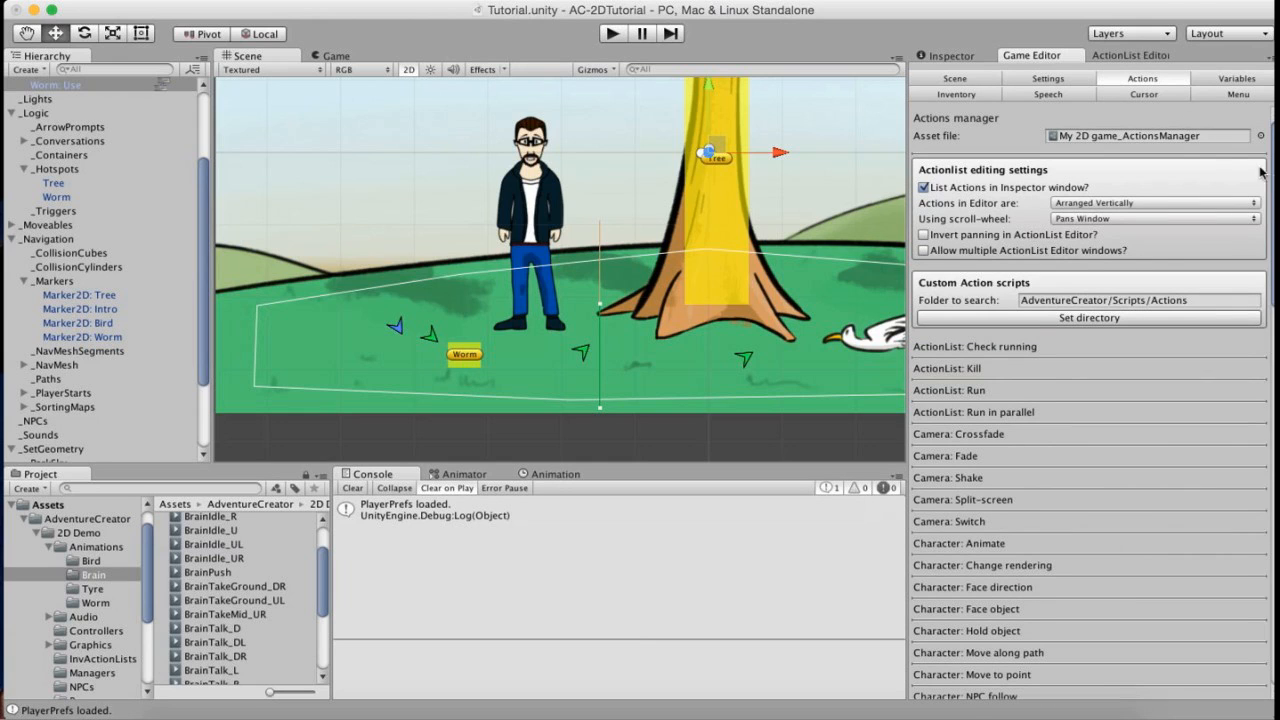
scroll(1152, 157, down, 5)
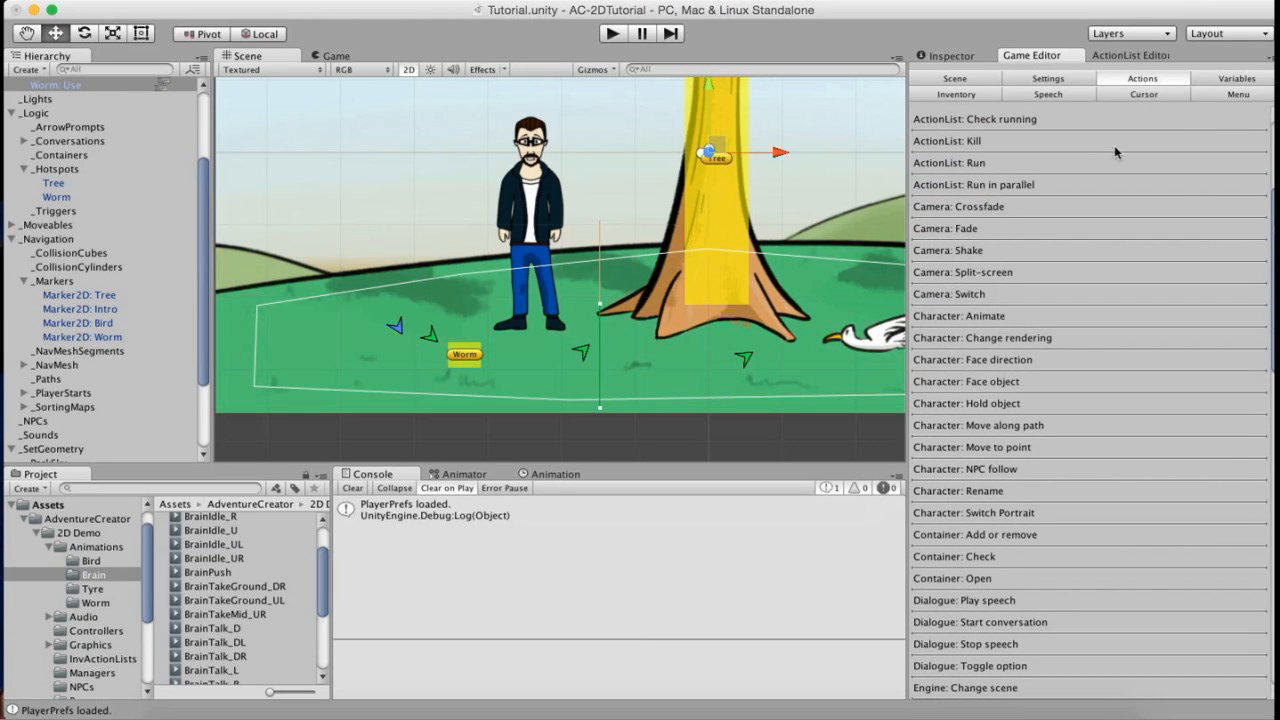
scroll(1067, 199, up, 1)
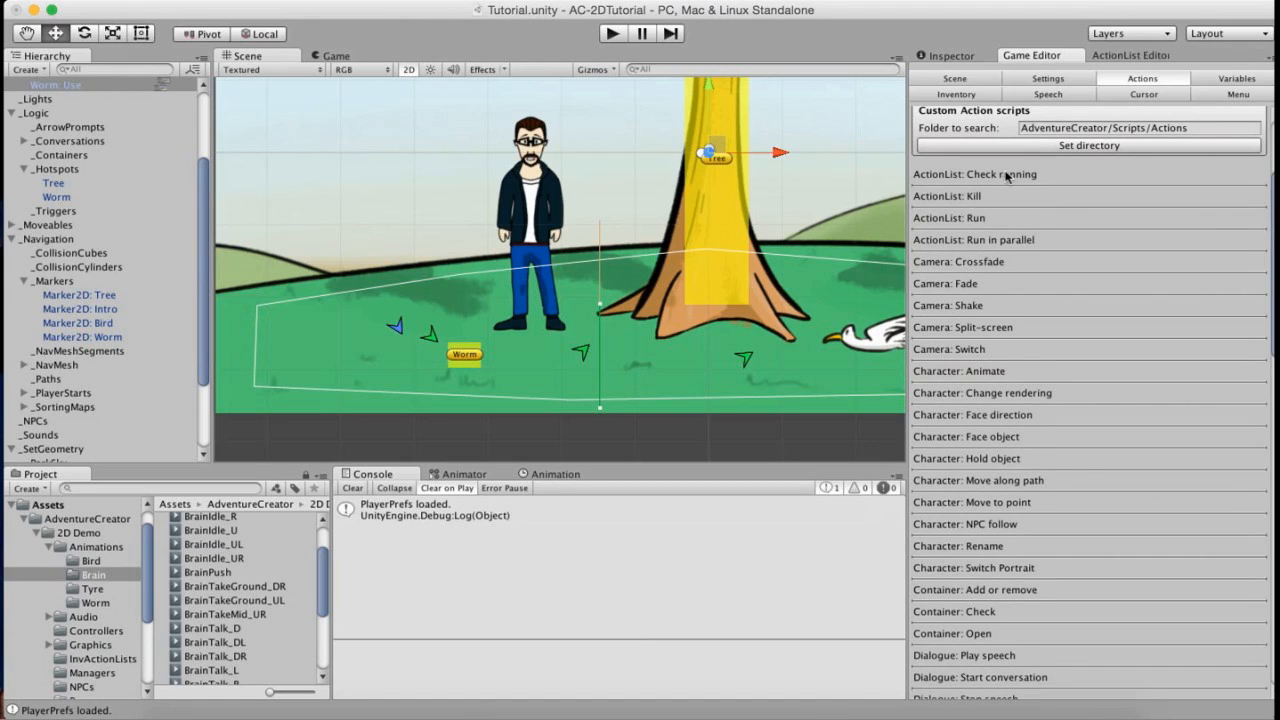
scroll(1160, 336, down, 11)
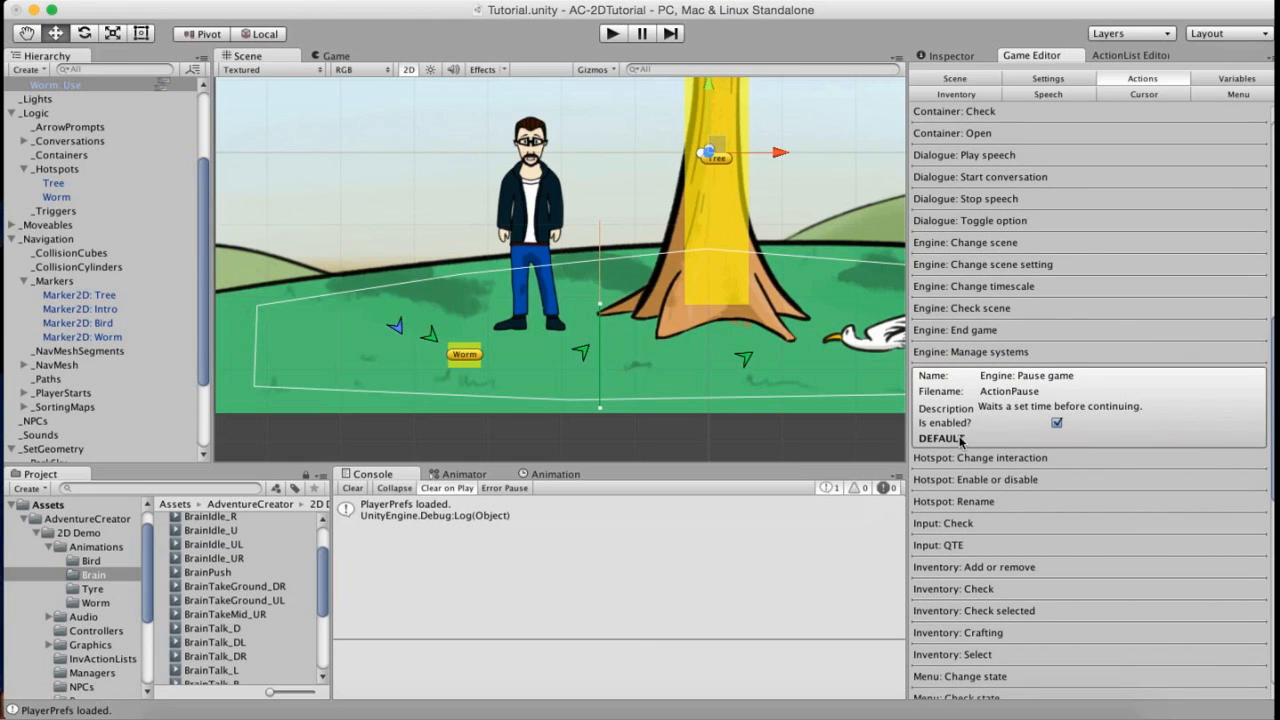
scroll(1132, 350, down, 5)
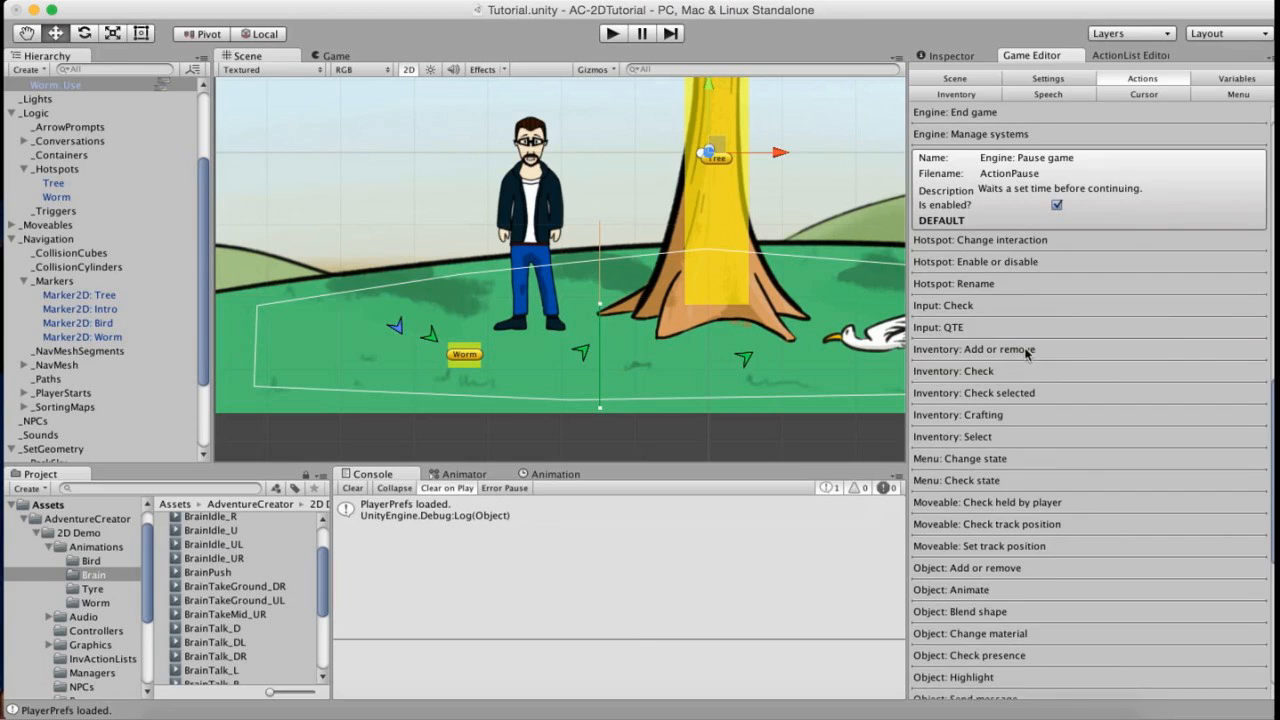
click(1025, 347)
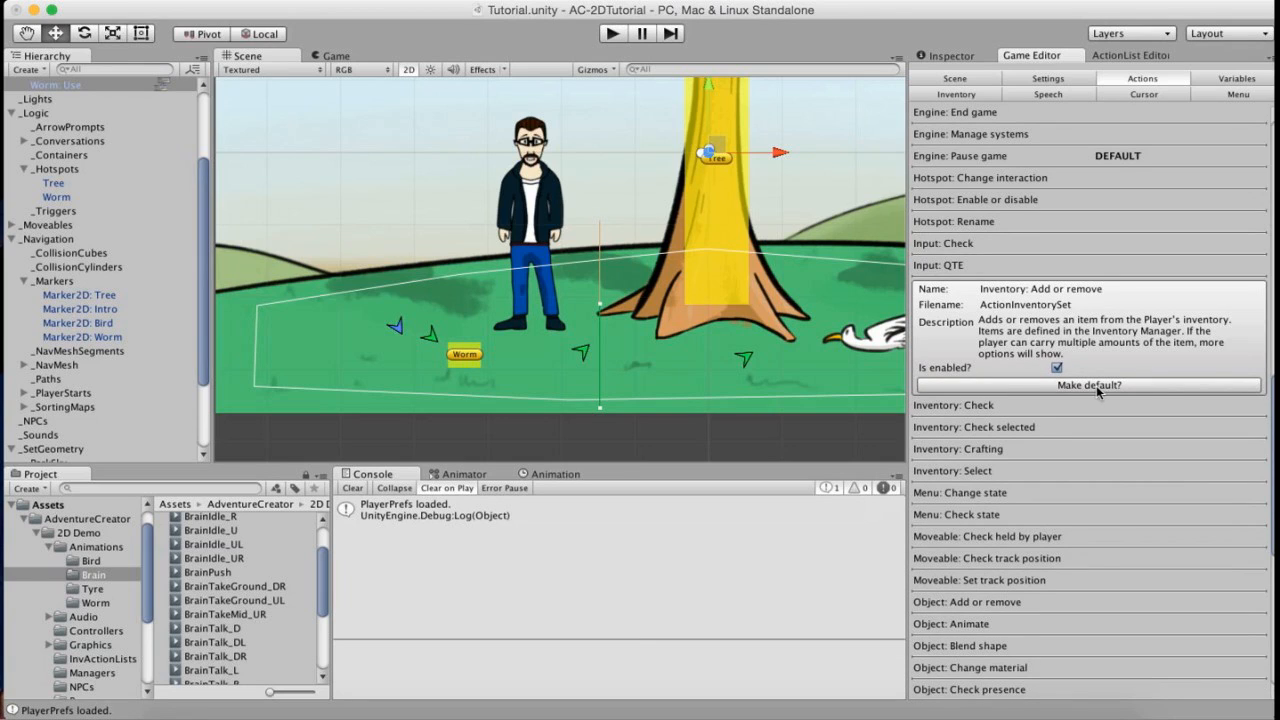
scroll(1040, 290, up, 3)
click(1040, 288)
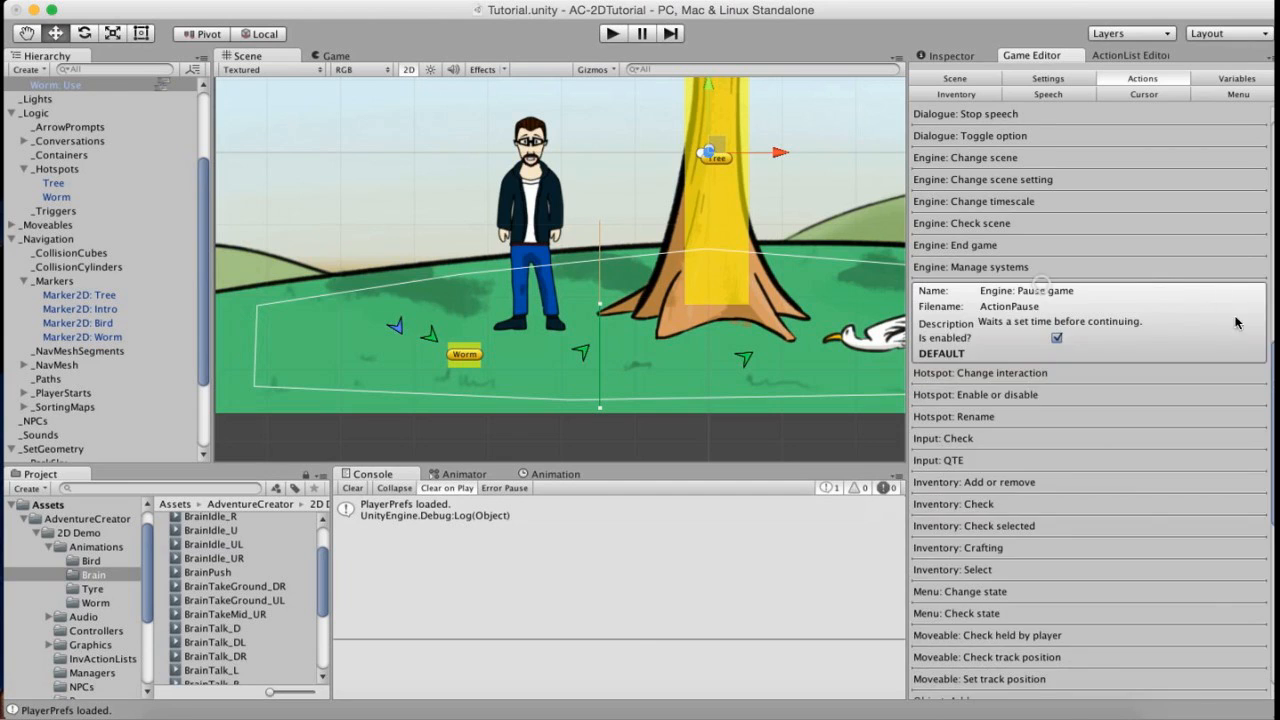
In the Worm: Use action list, set the Engine: Pause game wait time to 0.6 seconds and link it to Object: Visibility.
scroll(1254, 229, up, 9)
scroll(1254, 229, up, 5)
click(970, 55)
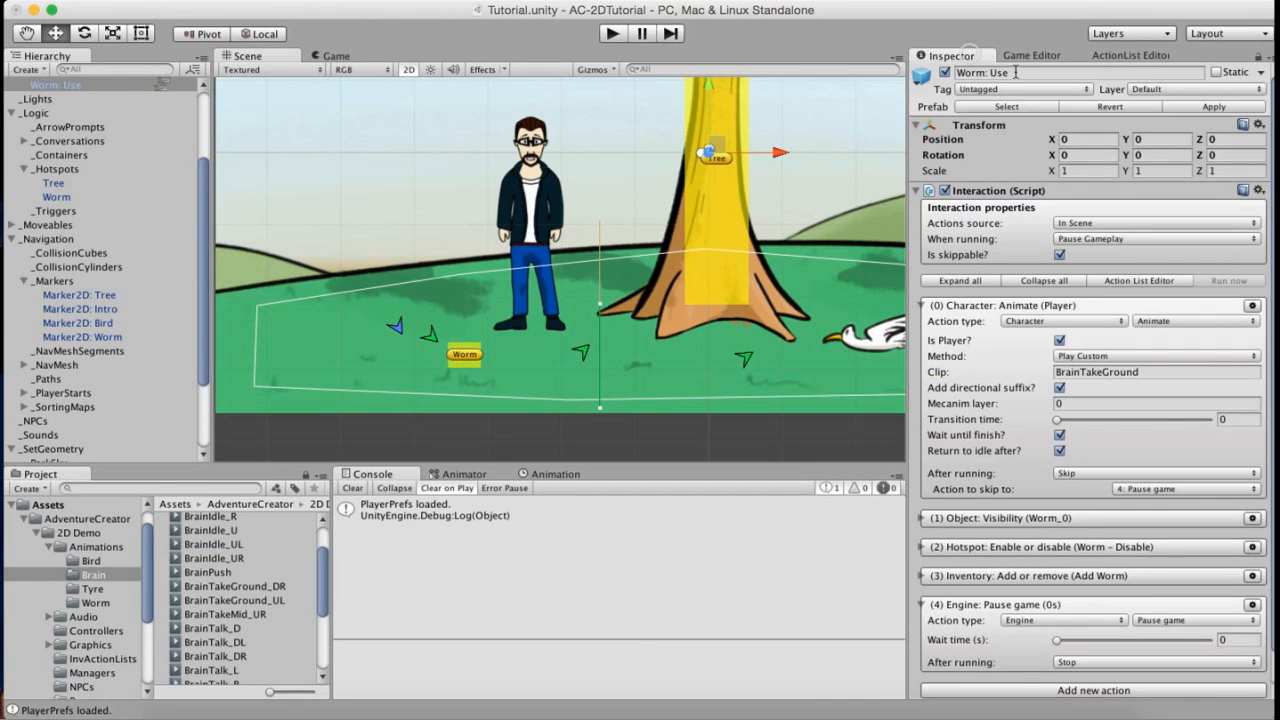
click(1112, 56)
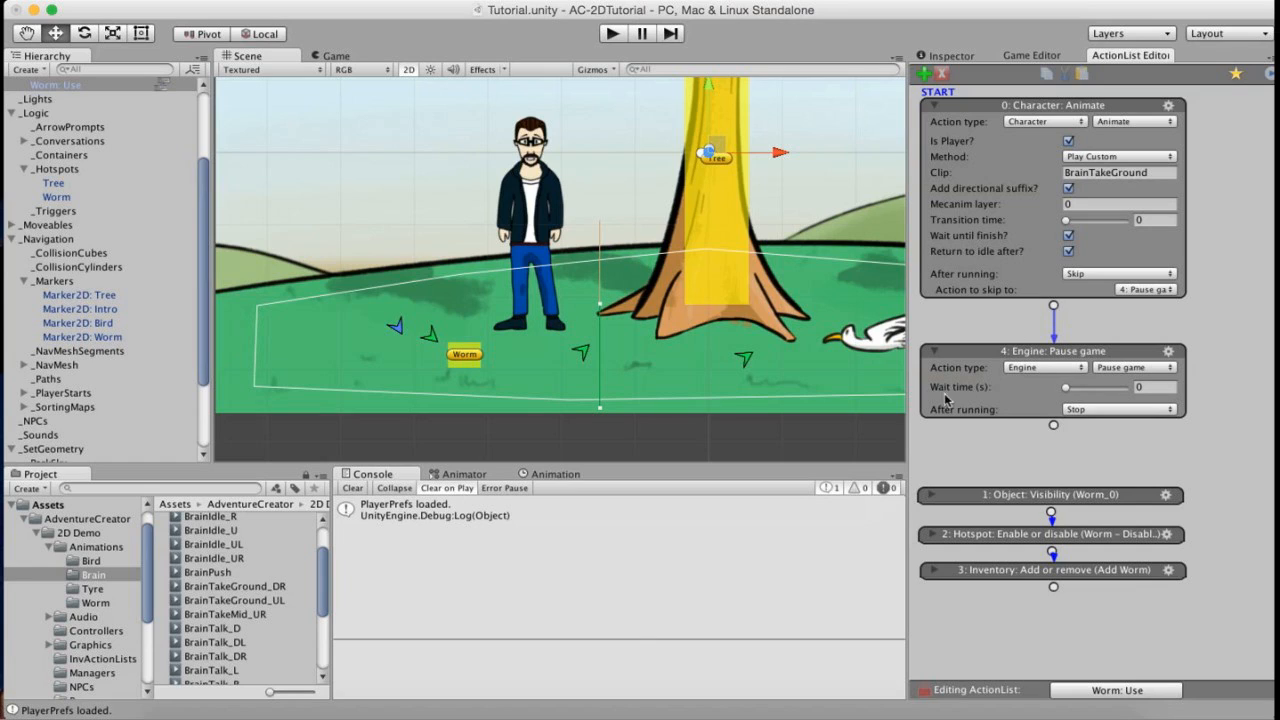
click(1069, 389)
drag(1069, 389, 1072, 391)
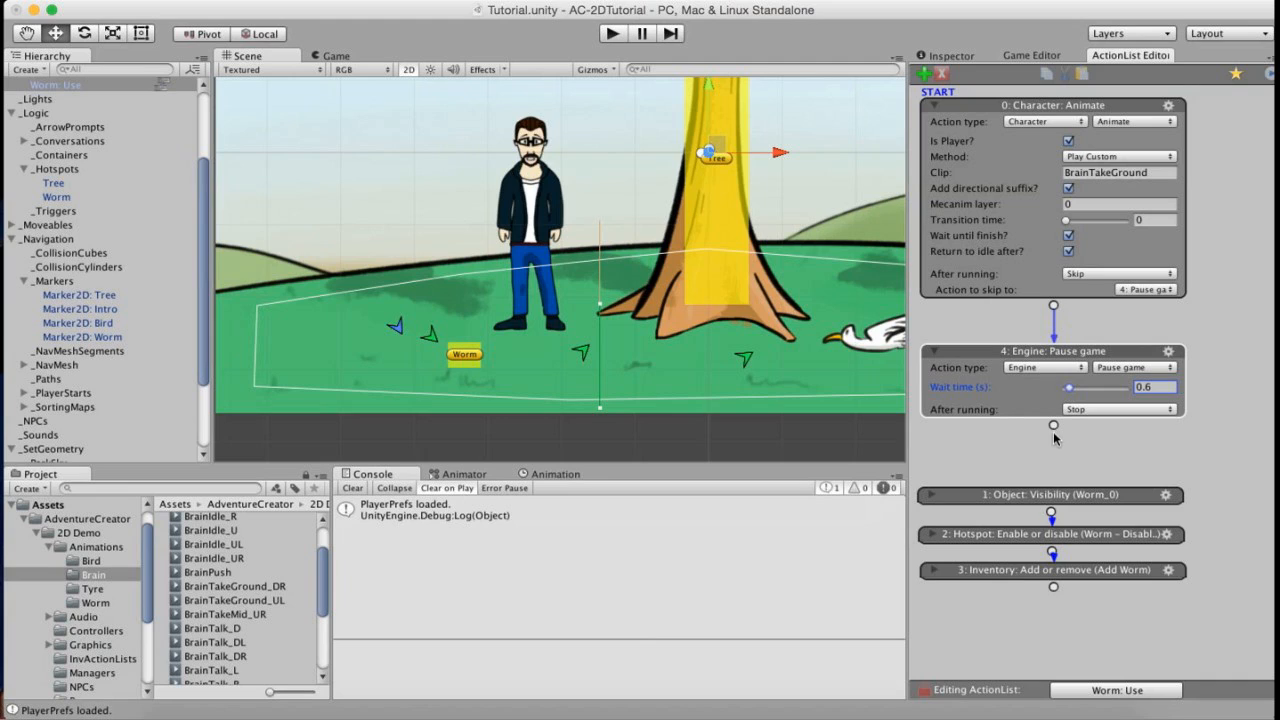
drag(1053, 425, 1050, 494)
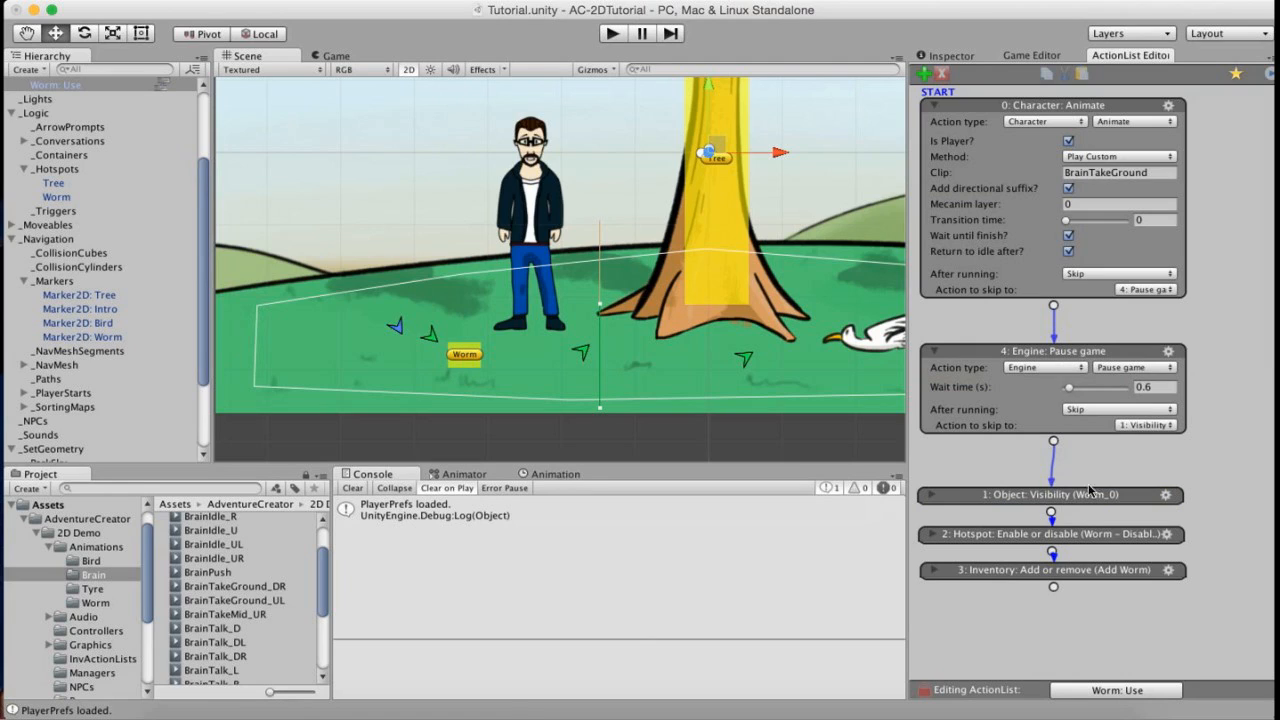
Collapse the Engine: Pause game action and move it and the visibility, hotspot and inventory actions up into a compact chain.
drag(1069, 355, 1066, 344)
drag(1203, 478, 1075, 539)
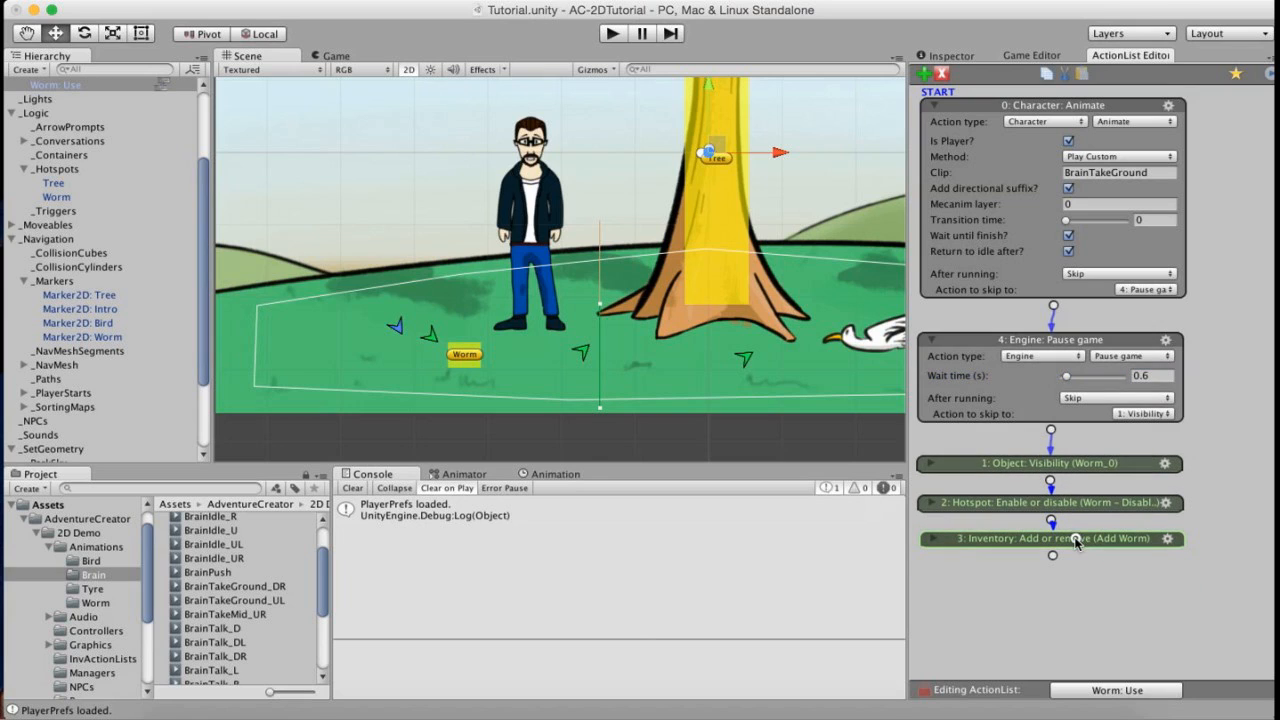
click(932, 340)
drag(1102, 457, 1104, 384)
click(1201, 358)
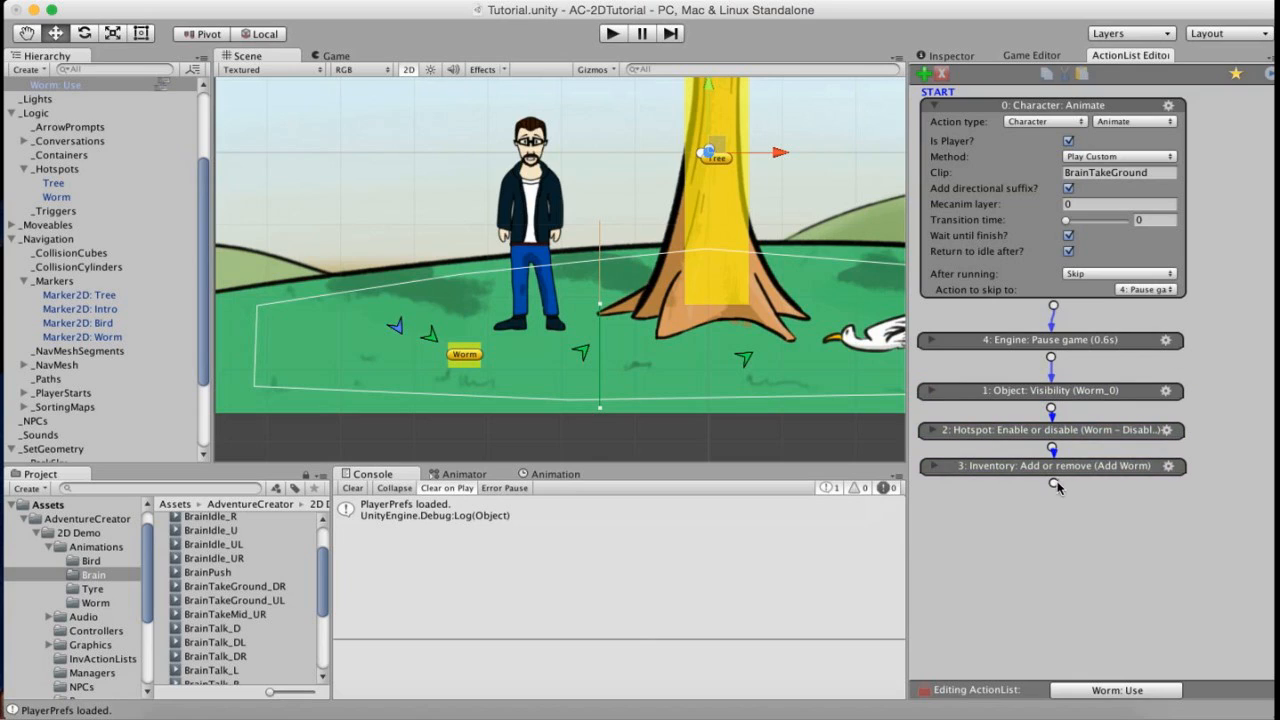
Add a Character: Animate action after Inventory: Add or remove, and disable Wait until finish on the BrainTakeGround animation.
drag(1056, 484, 1057, 515)
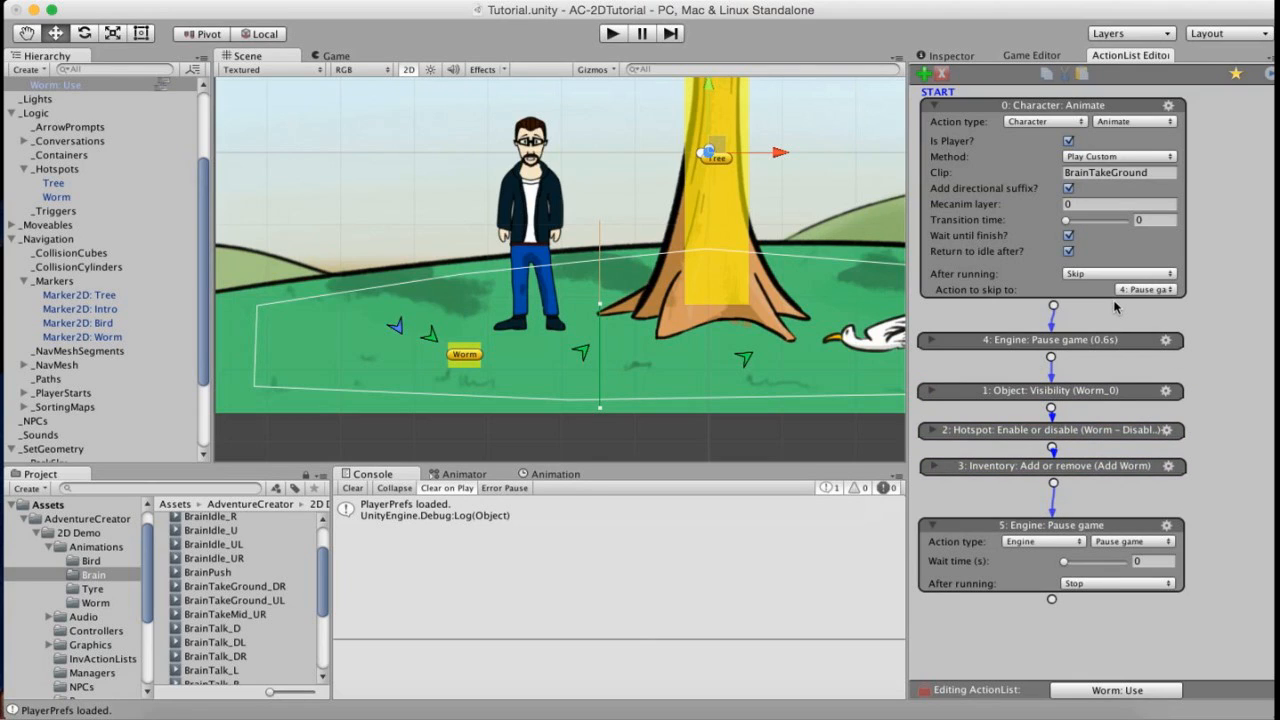
click(1036, 541)
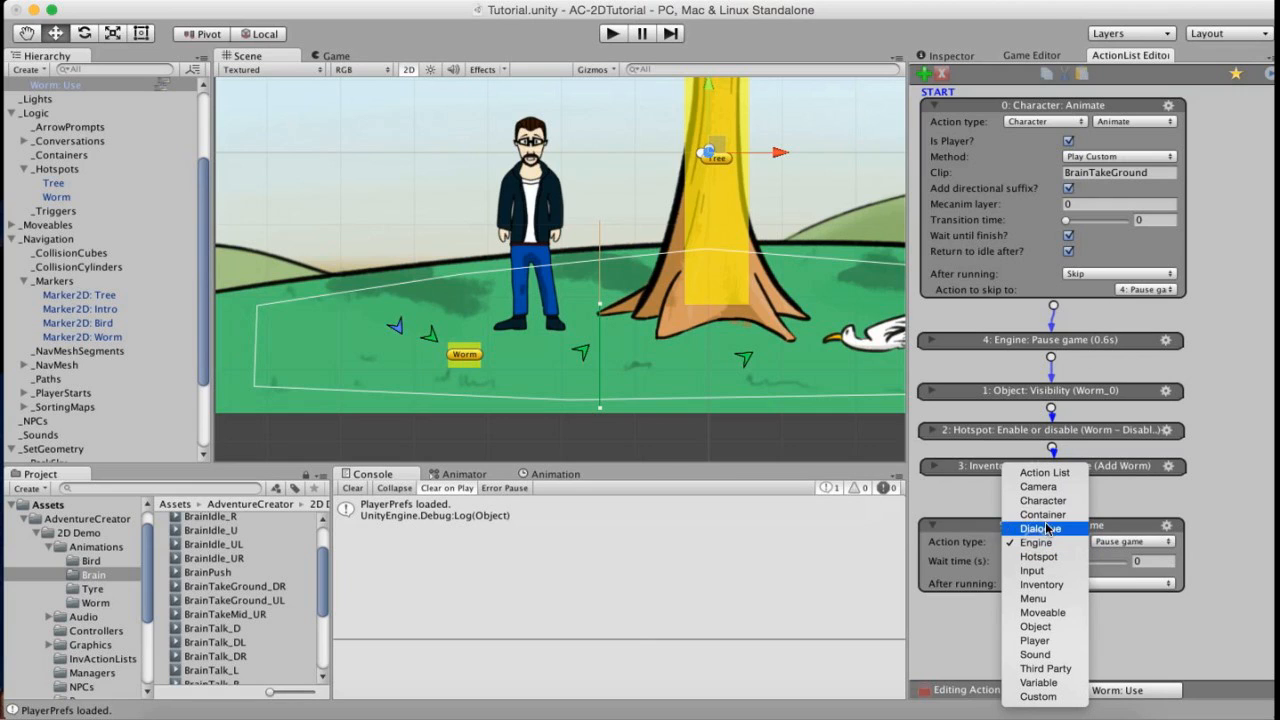
click(1051, 508)
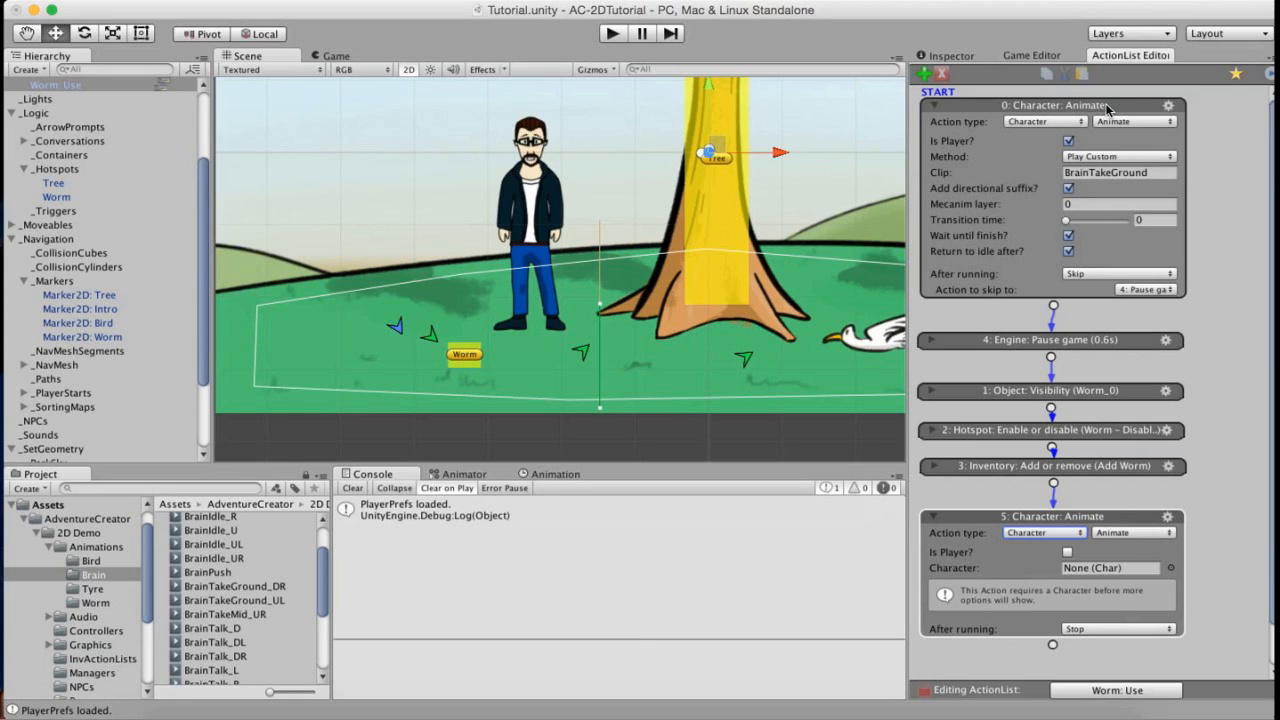
click(1069, 237)
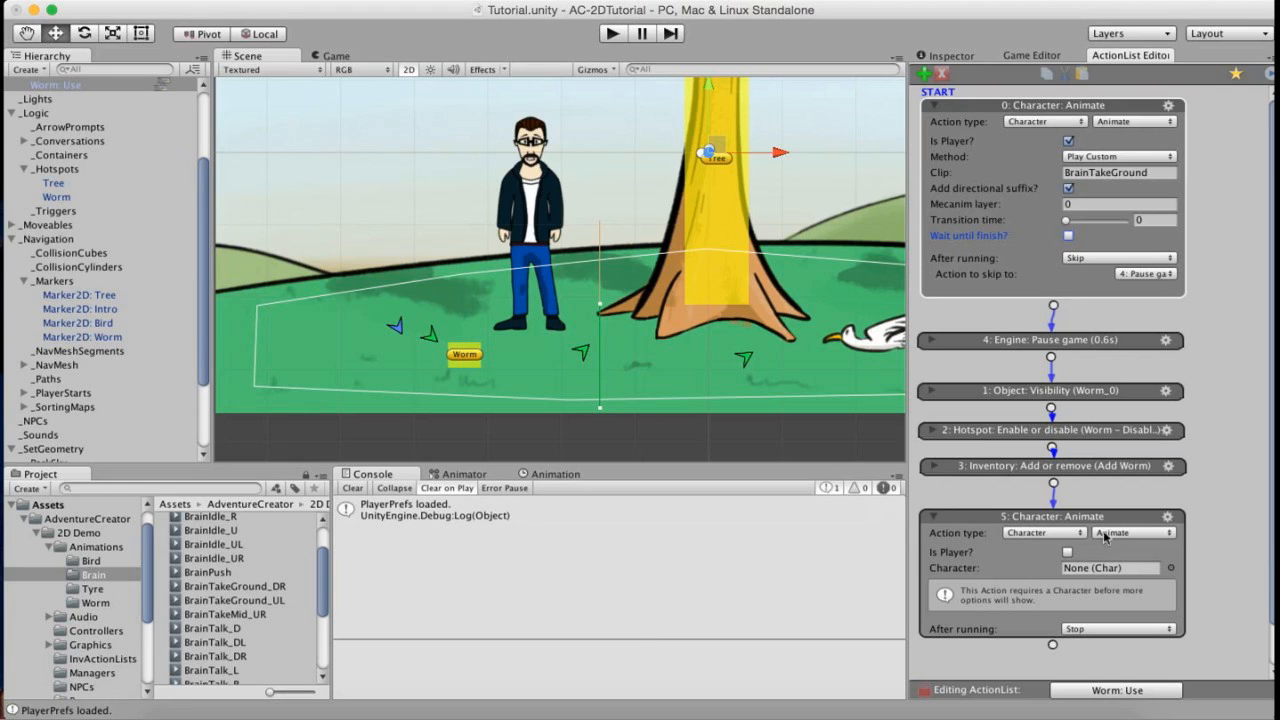
Configure the final Character: Animate action for the player with the Reset To Idle method, waiting for the animation to finish.
click(1067, 552)
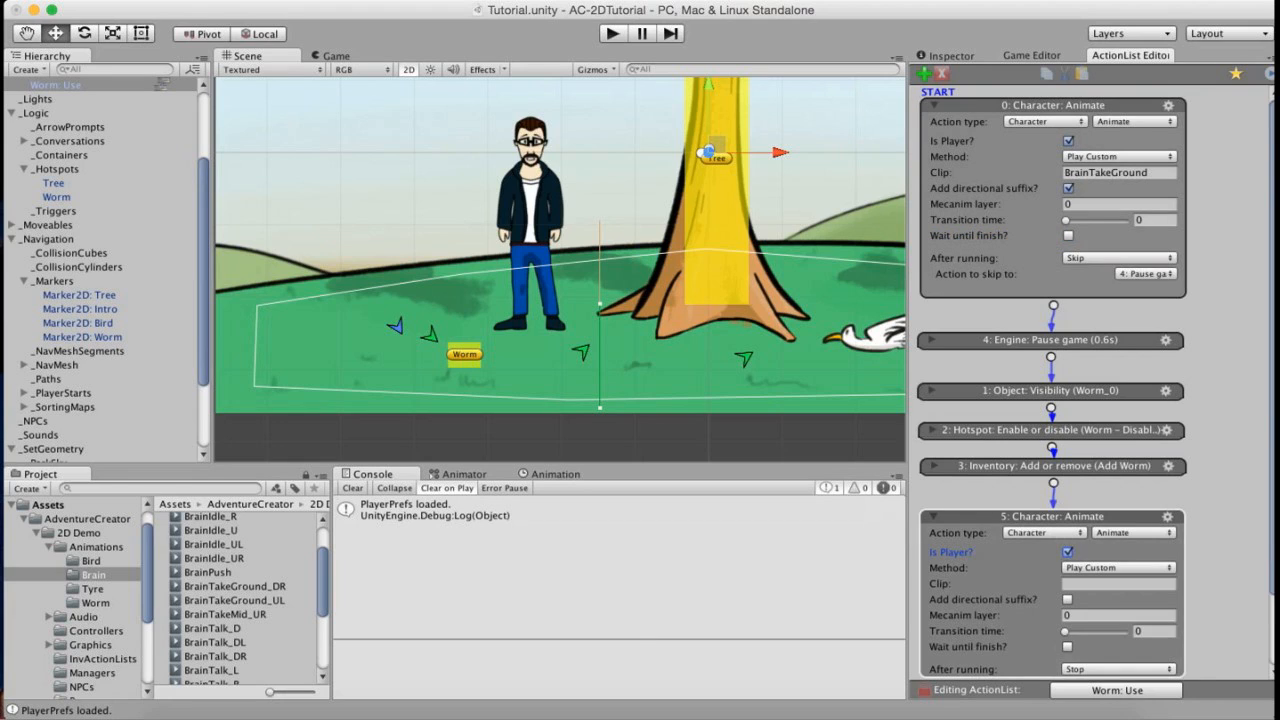
scroll(1225, 430, down, 2)
click(1104, 491)
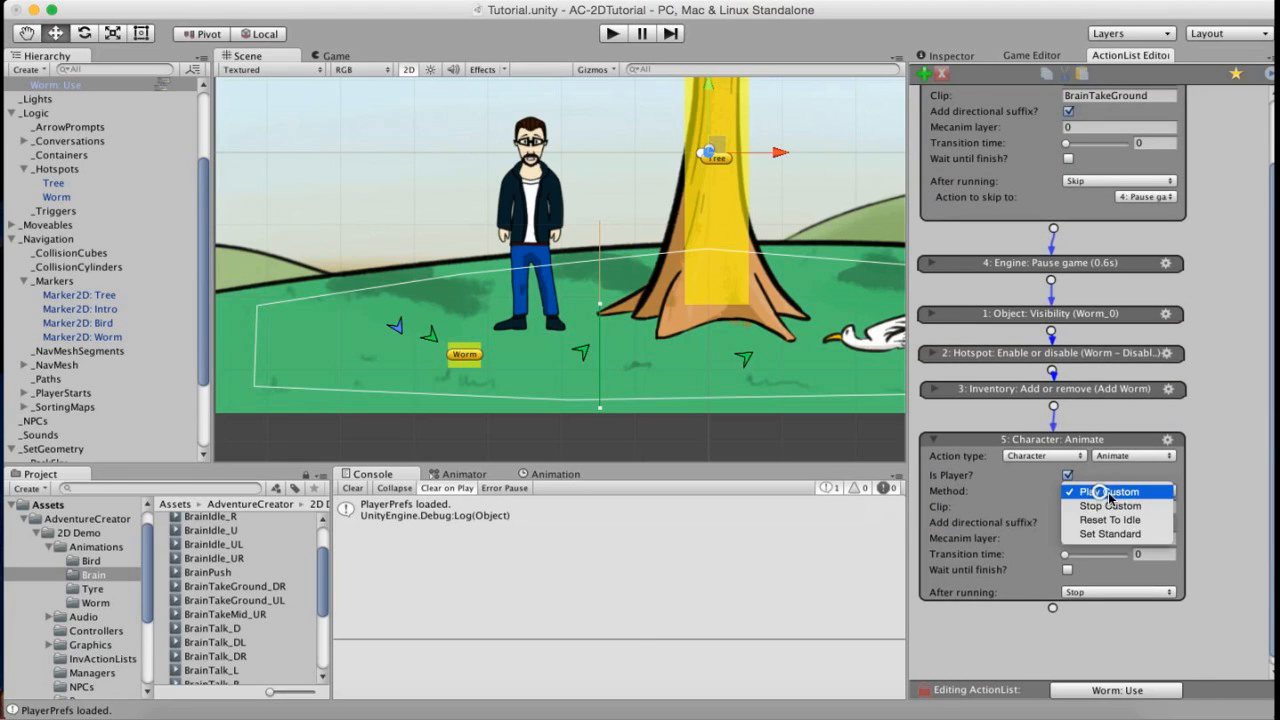
click(1109, 521)
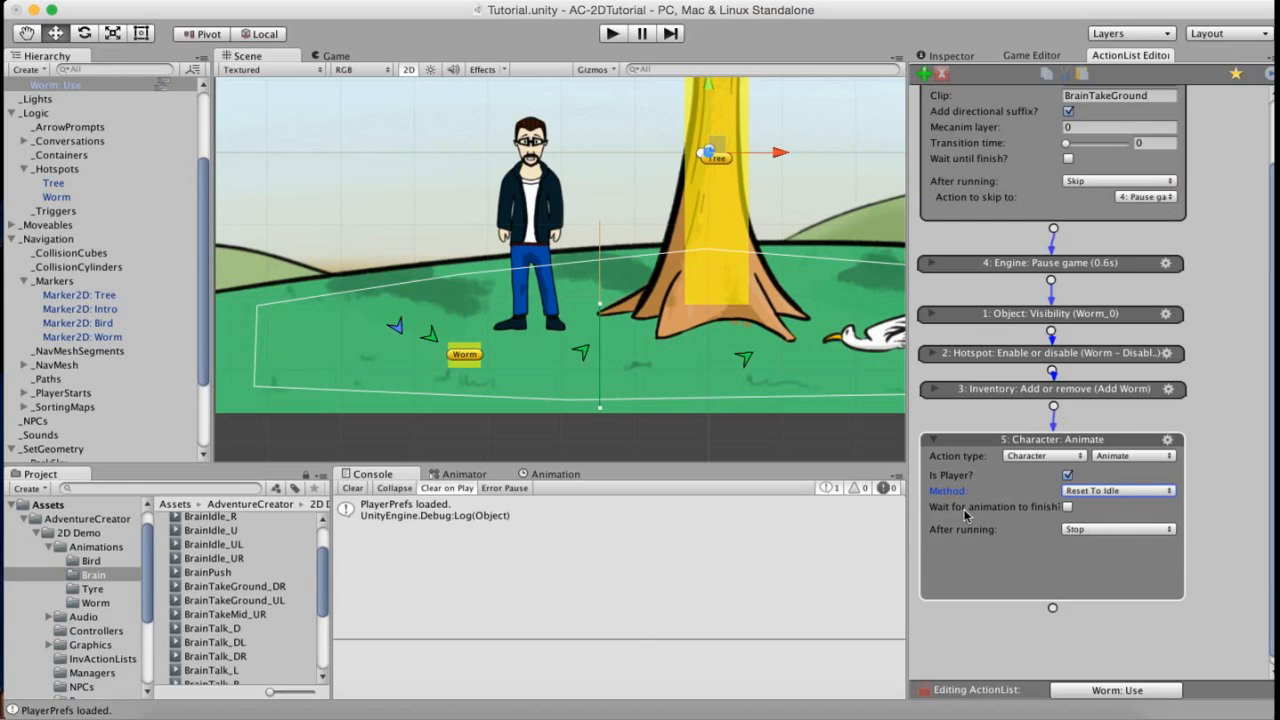
click(1068, 507)
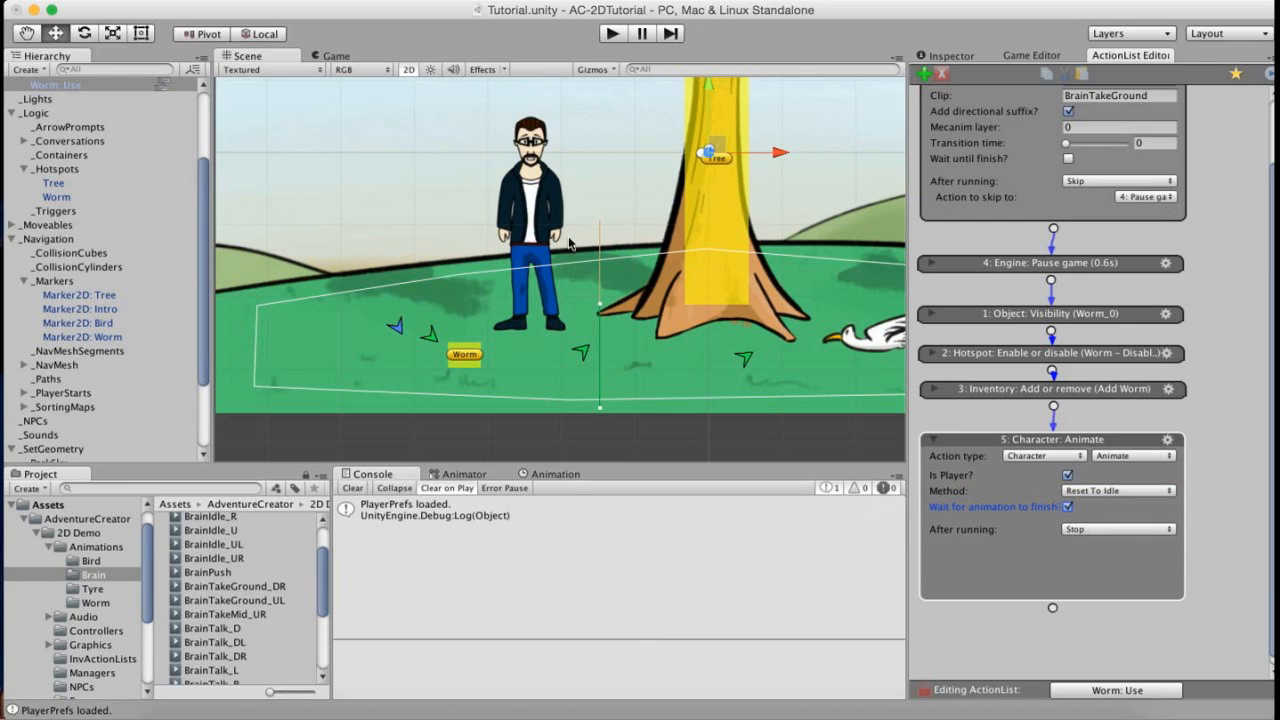
click(1255, 204)
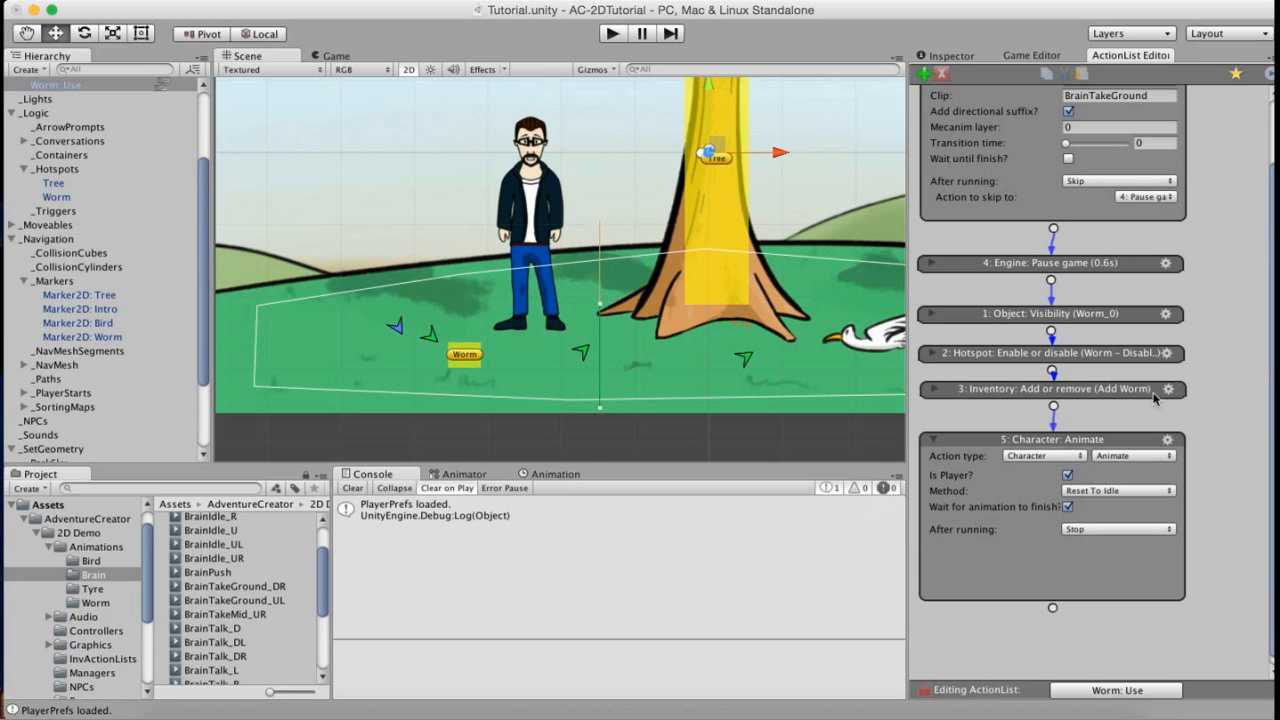
Playtest the scene by using the worm on the ground, and save the scene with the game stopped.
scroll(922, 118, up, 3)
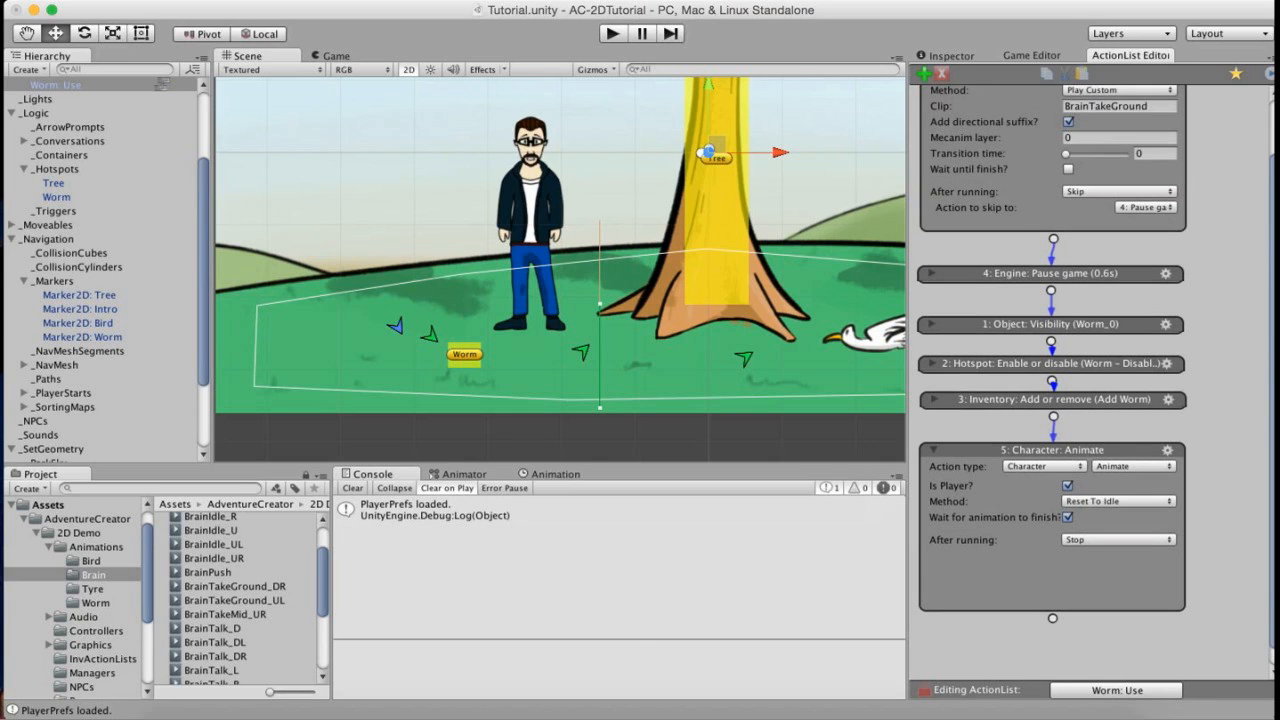
click(609, 33)
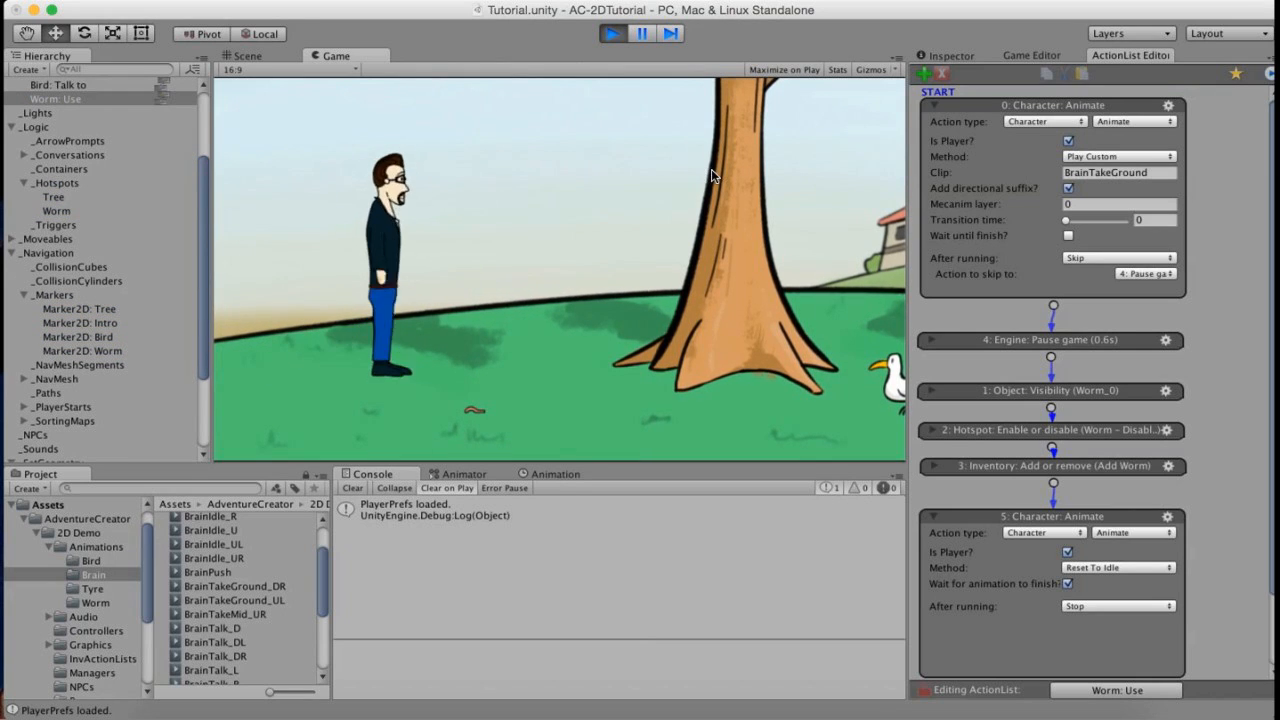
click(468, 408)
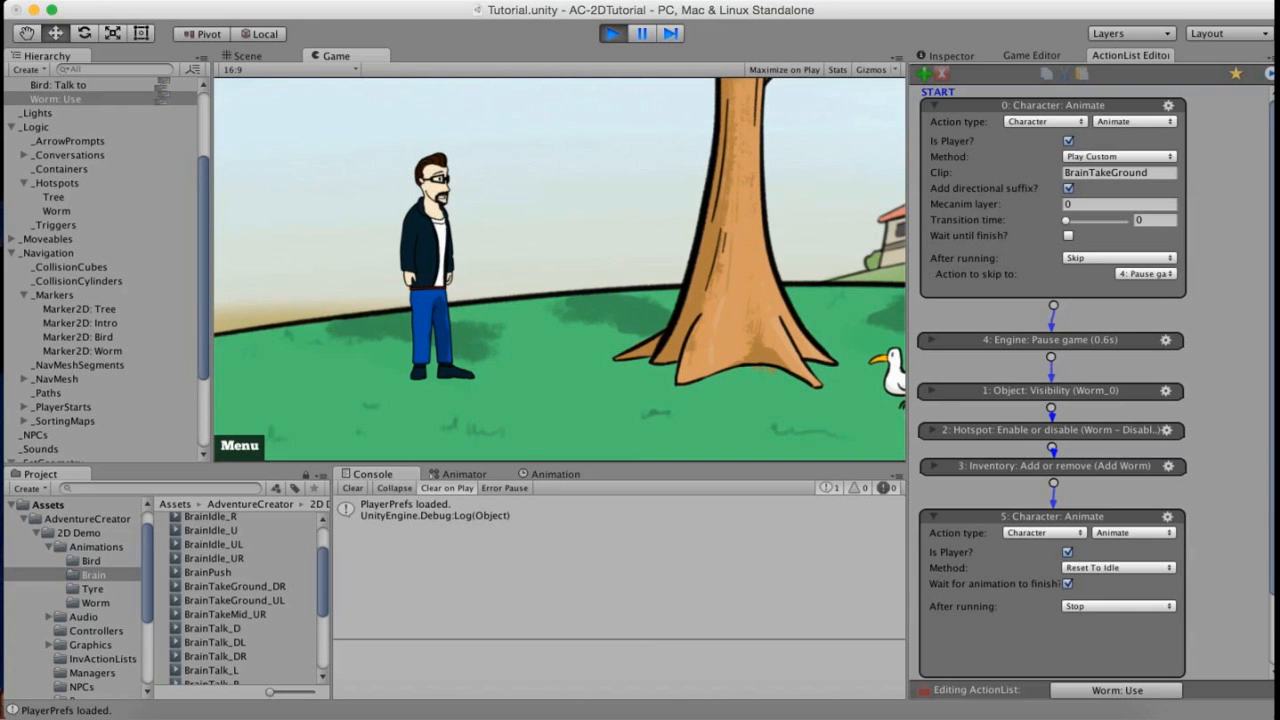
key(super+s)
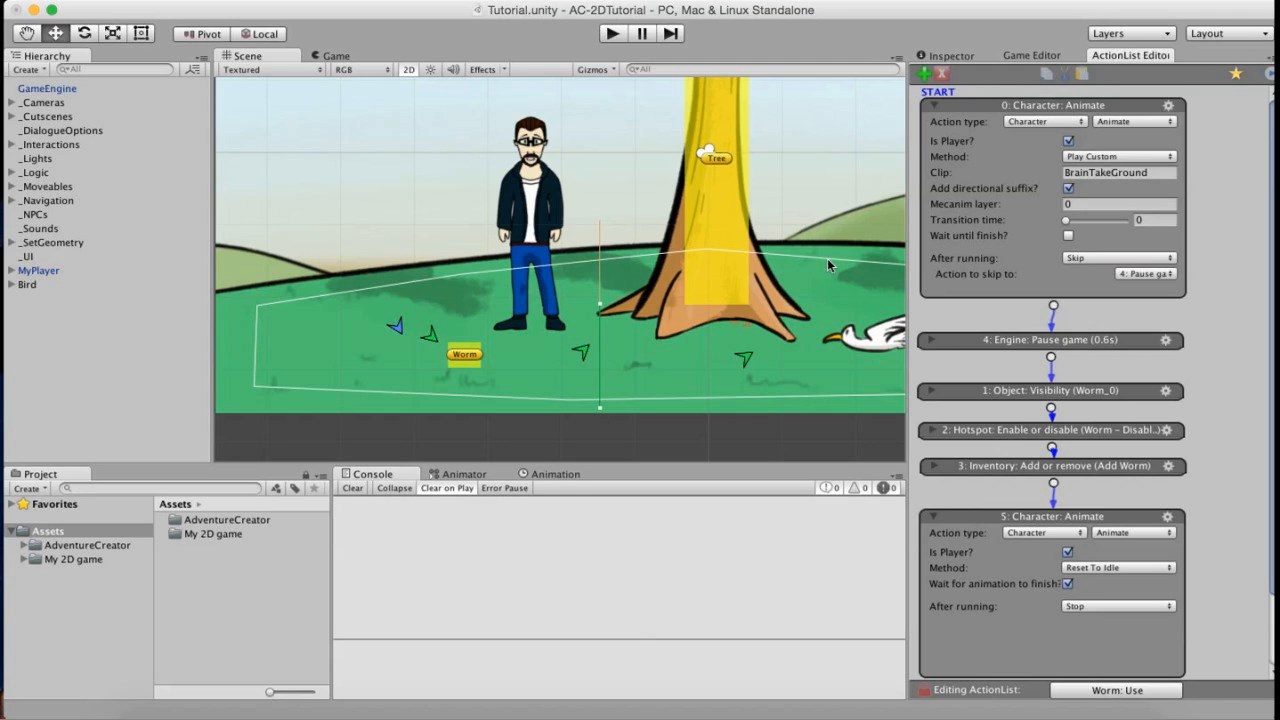
Create a new ActionList asset for the Worm inventory item's Examine interaction and clear the console.
click(1040, 56)
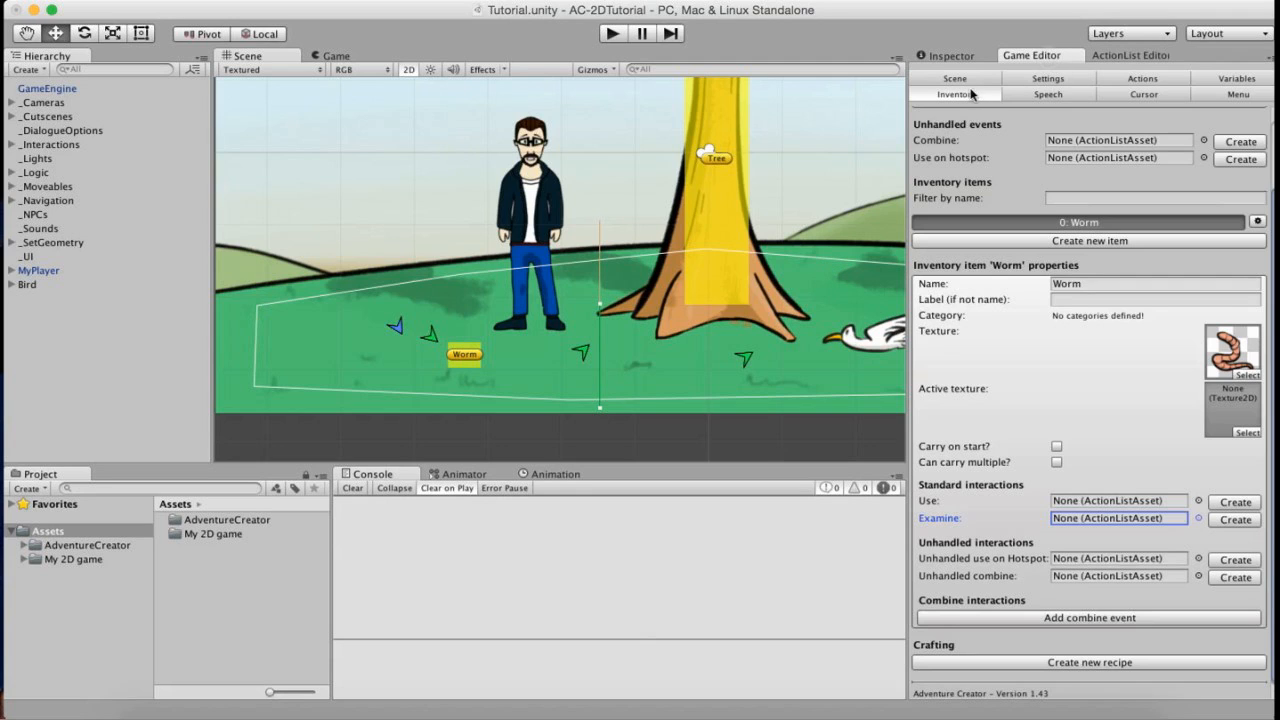
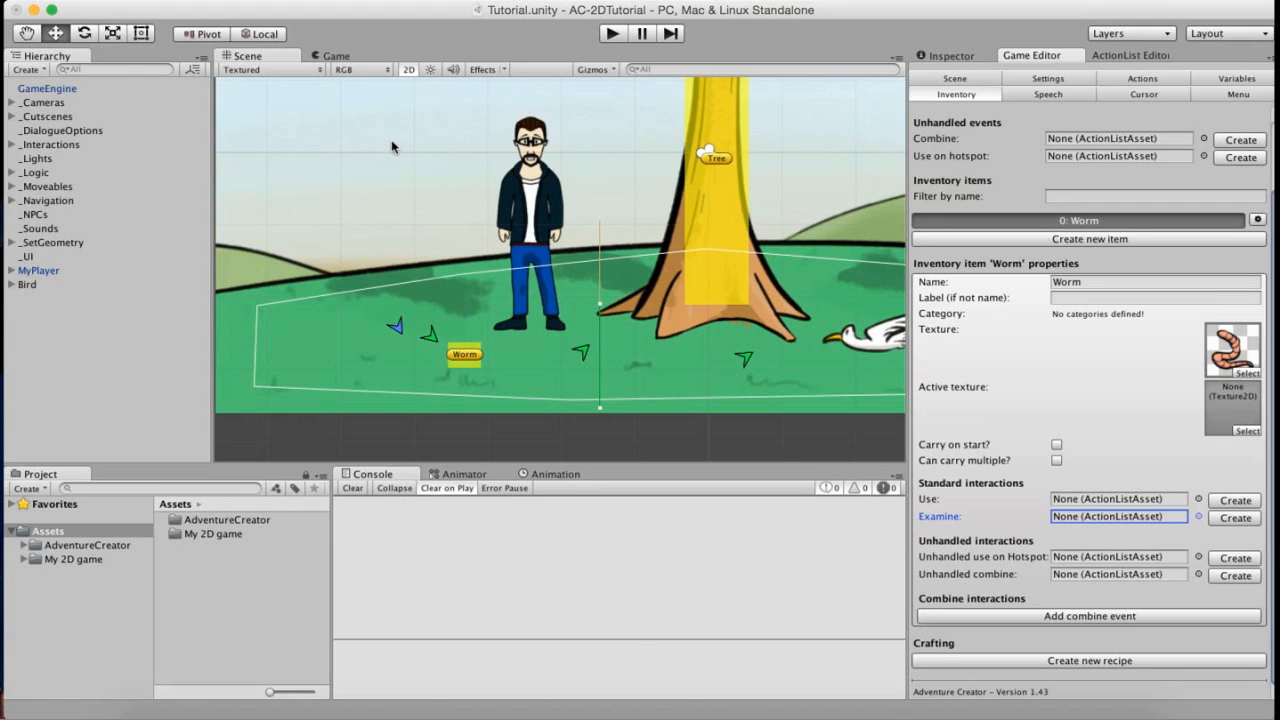
click(1222, 519)
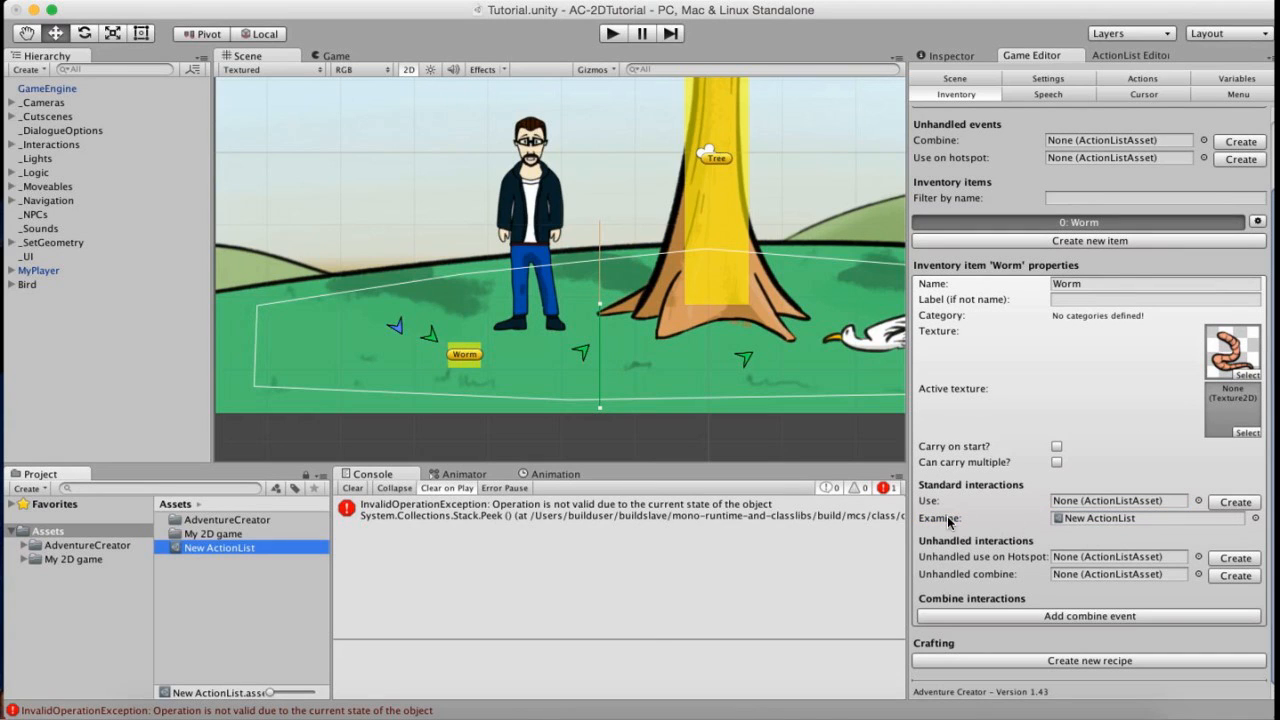
click(1081, 519)
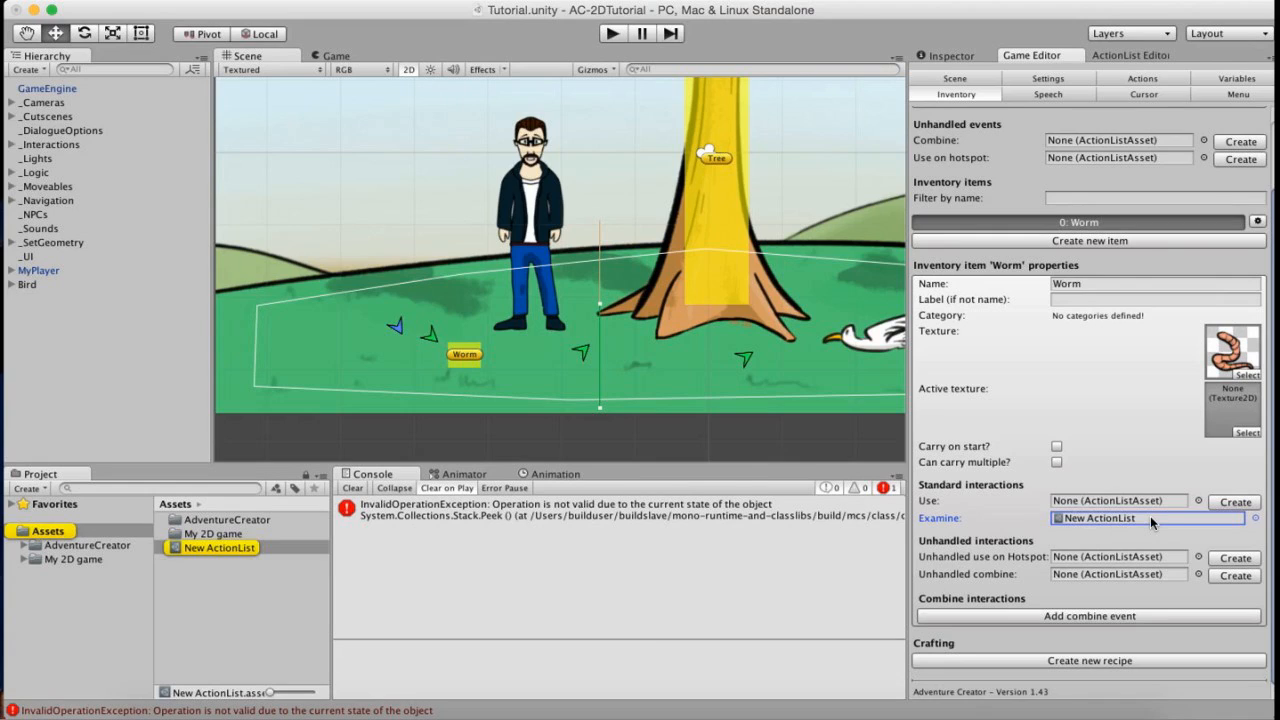
click(355, 488)
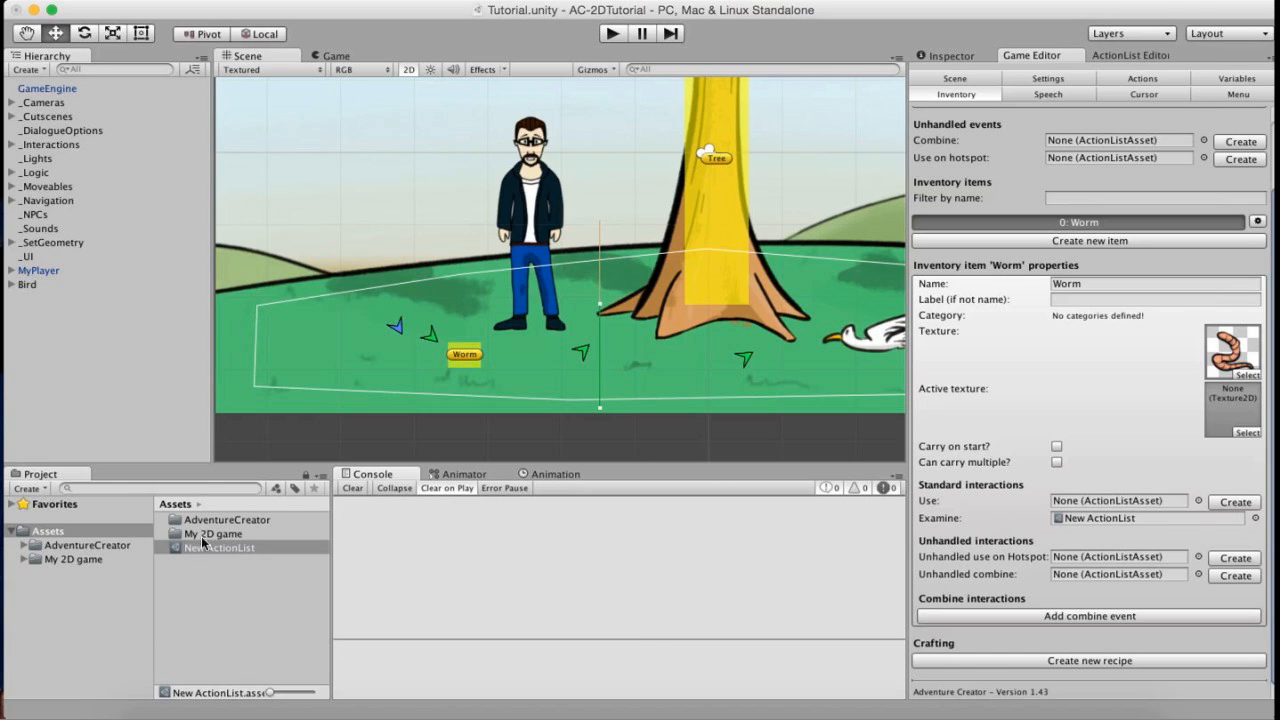
Move the New ActionList asset into the ActionLists folder of My 2D game and rename it ExamineWorm.
click(23, 559)
drag(42, 549, 92, 574)
click(88, 573)
click(222, 519)
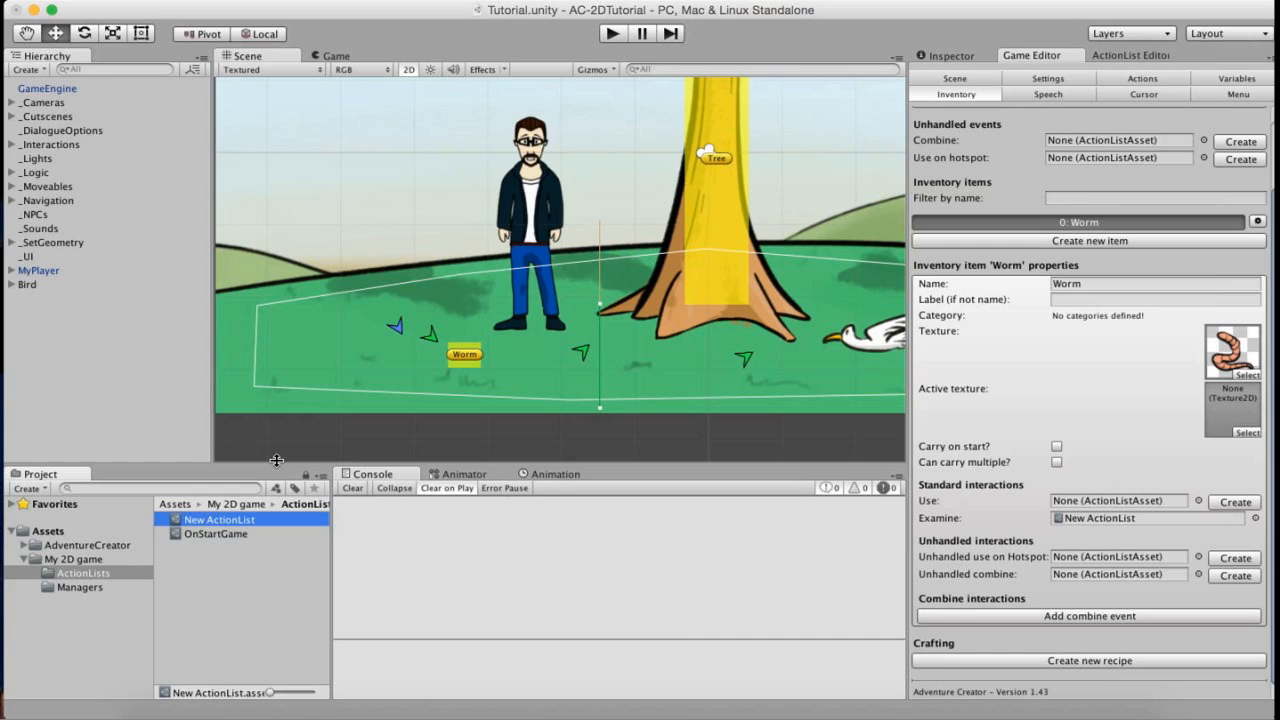
click(224, 519)
text(ExamineWorm)
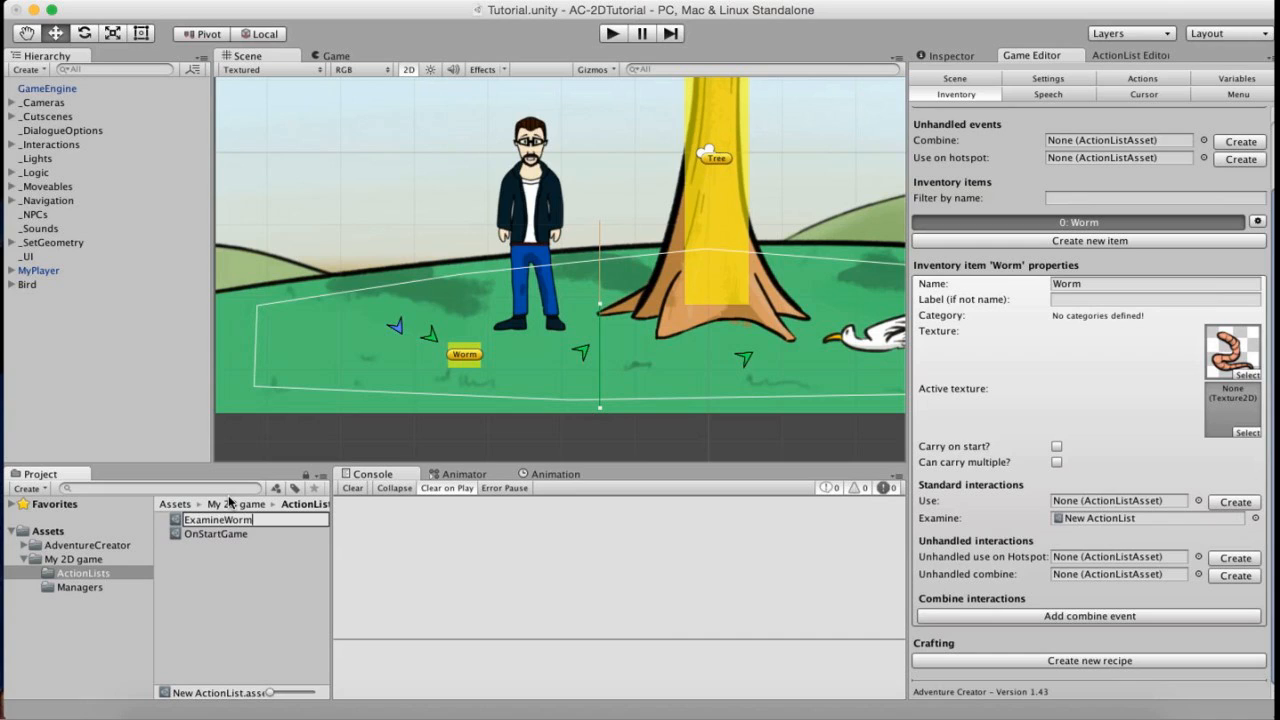
key(Return)
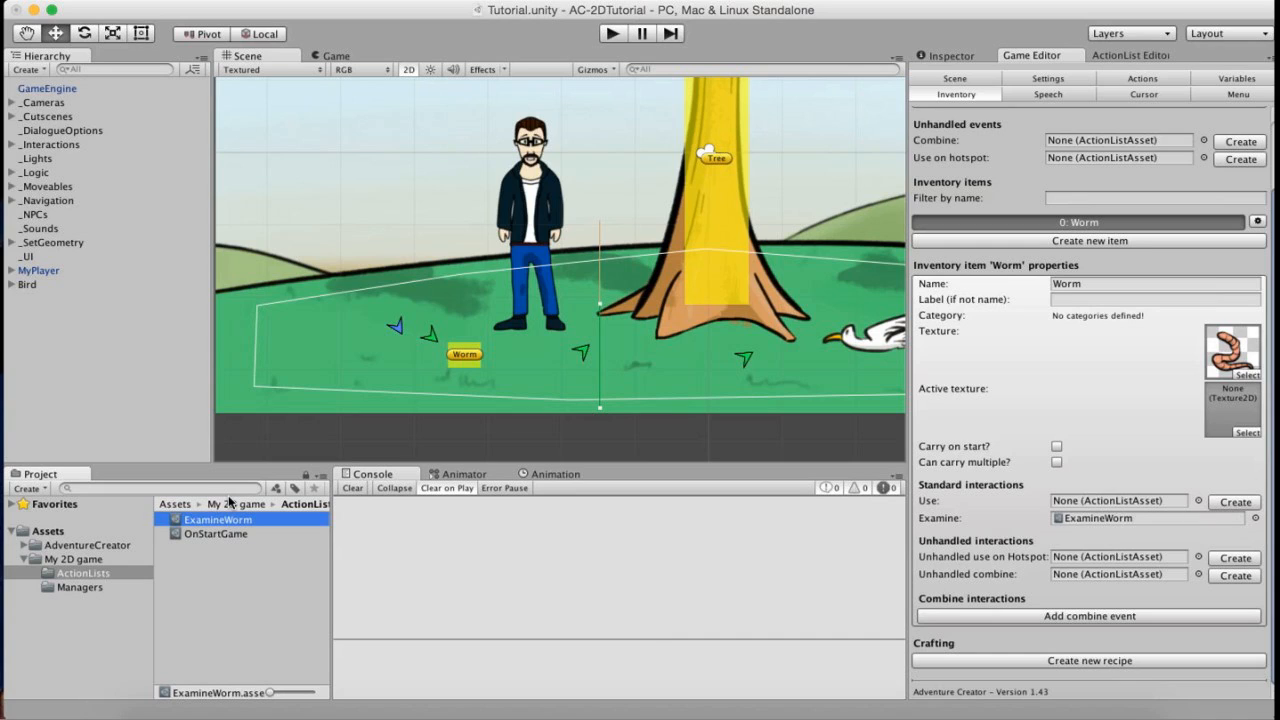
Make ExamineWorm's first action a Dialogue: Play speech player line reading "I don't know why I'm holding this.".
click(950, 55)
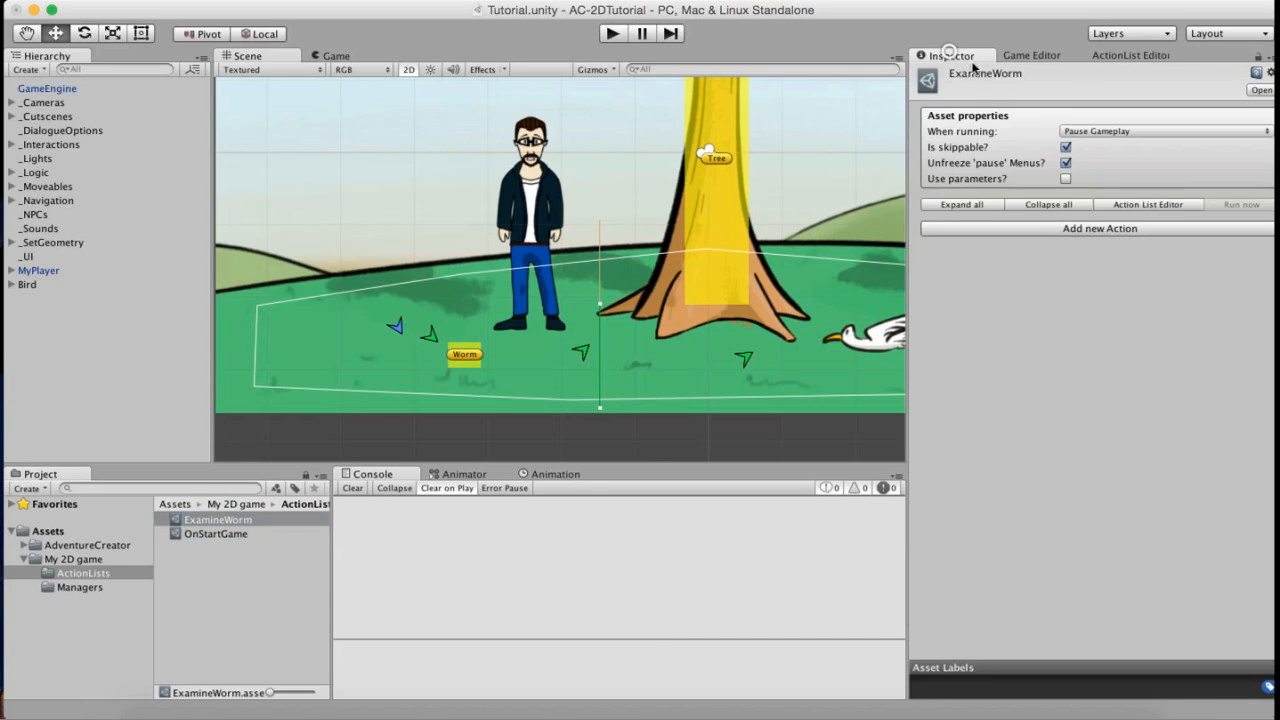
click(1136, 205)
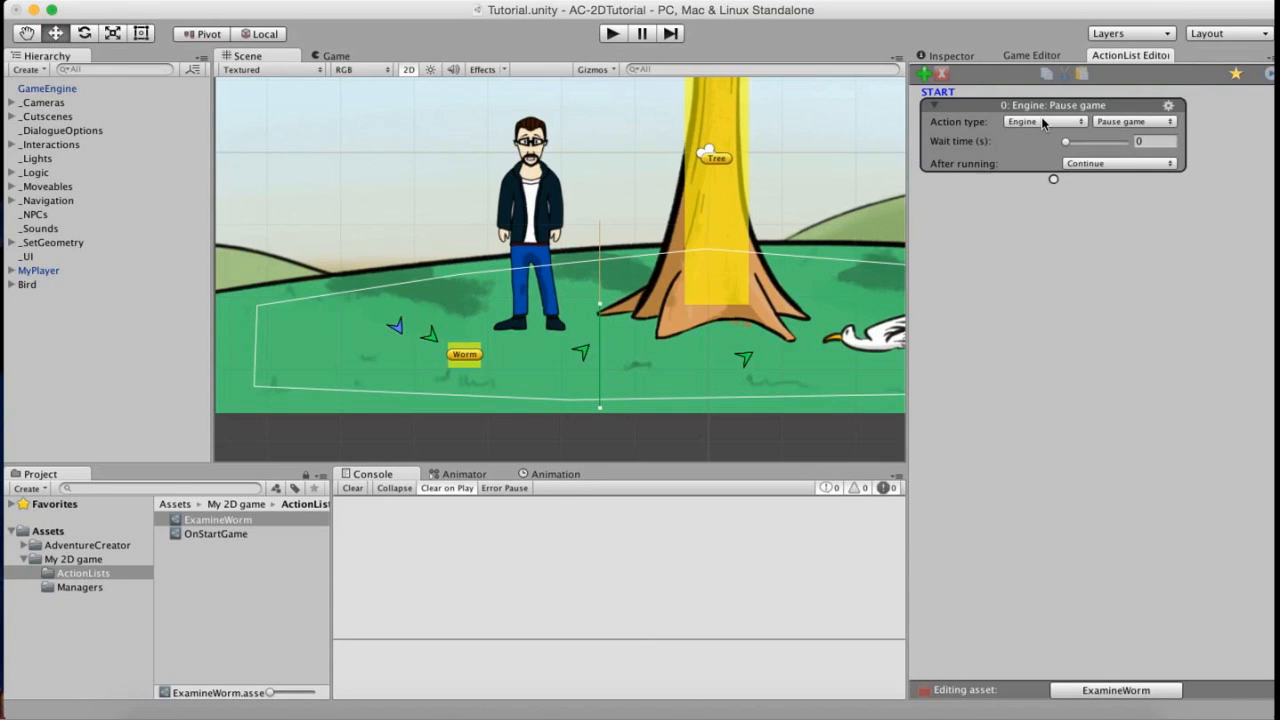
click(1038, 121)
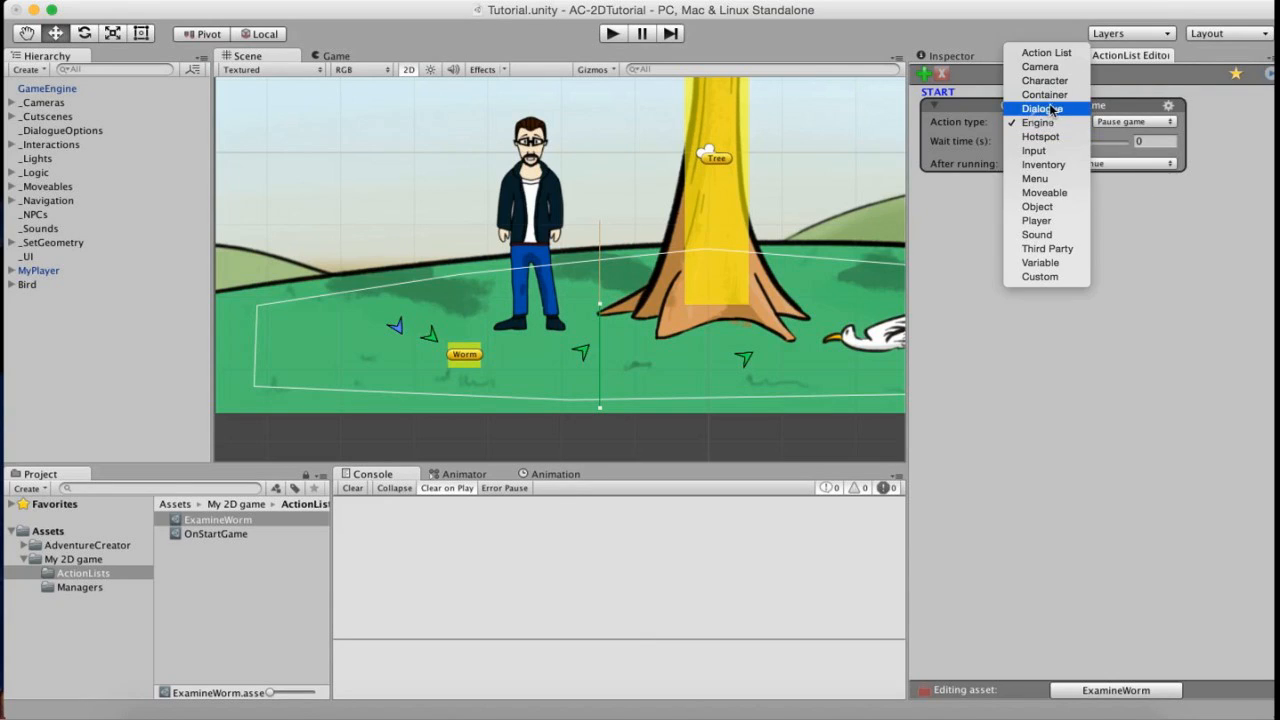
click(1051, 107)
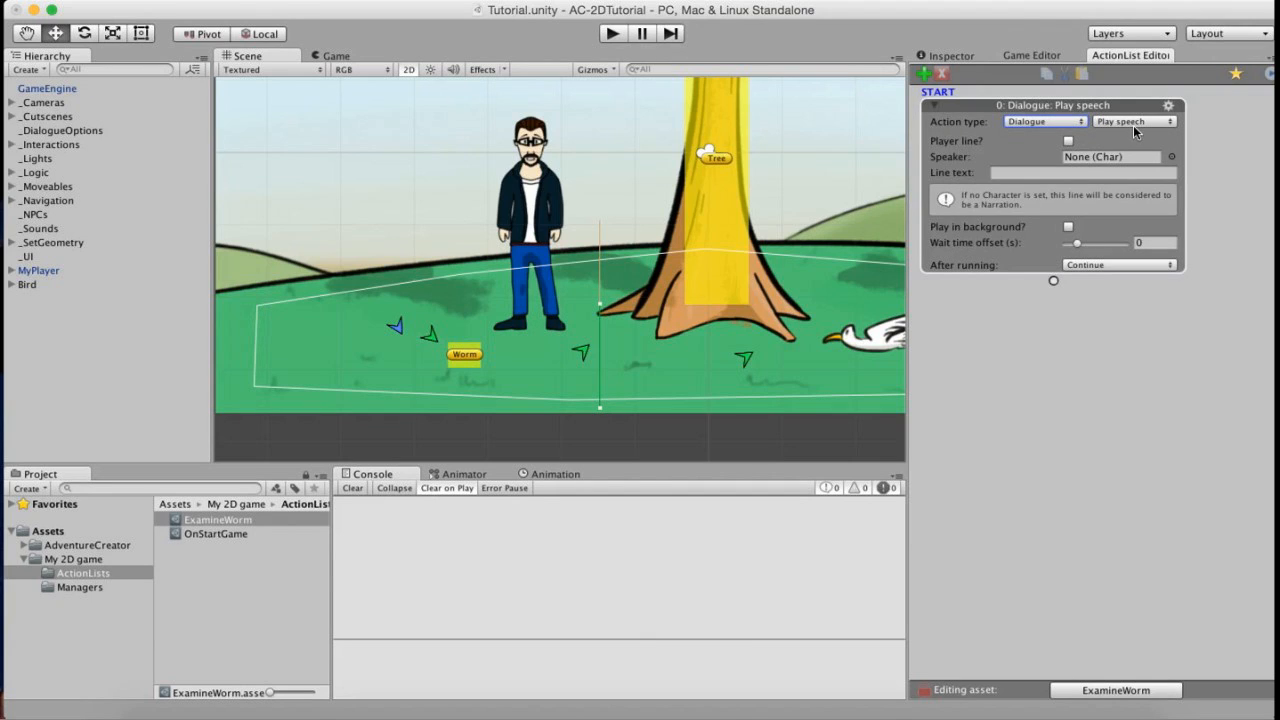
click(1068, 140)
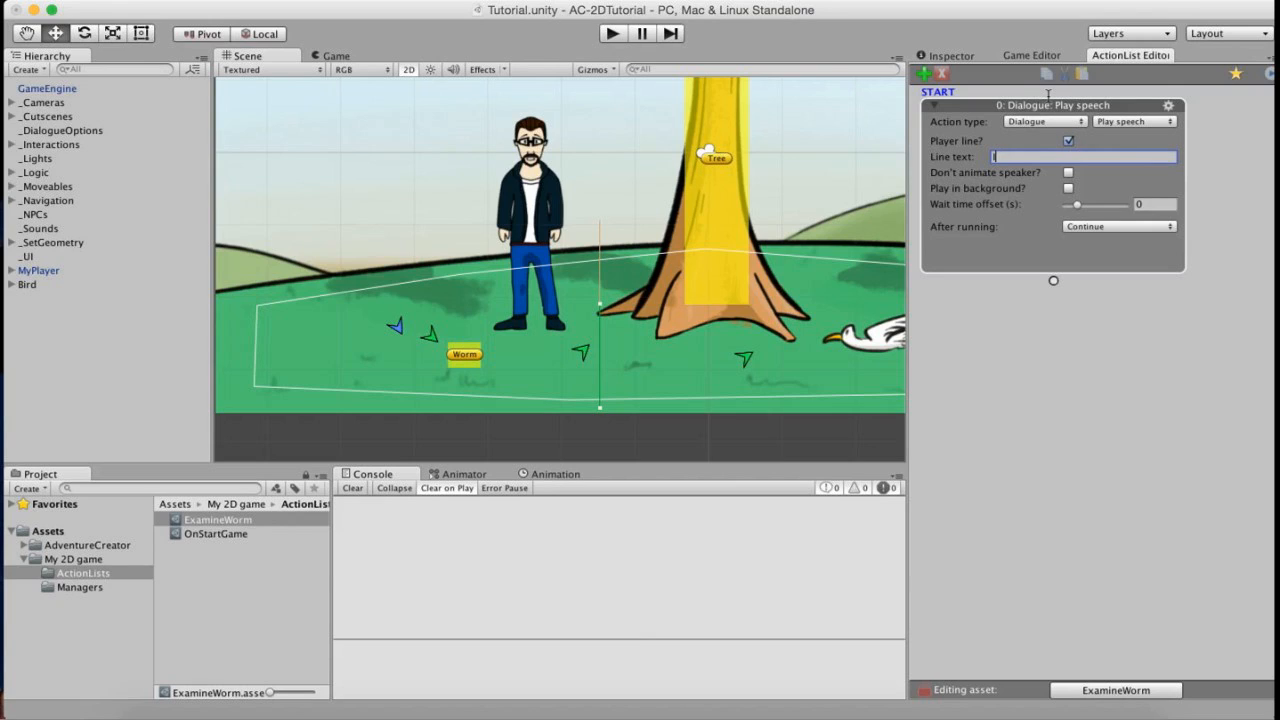
text(I don't konw)
text(ing this.)
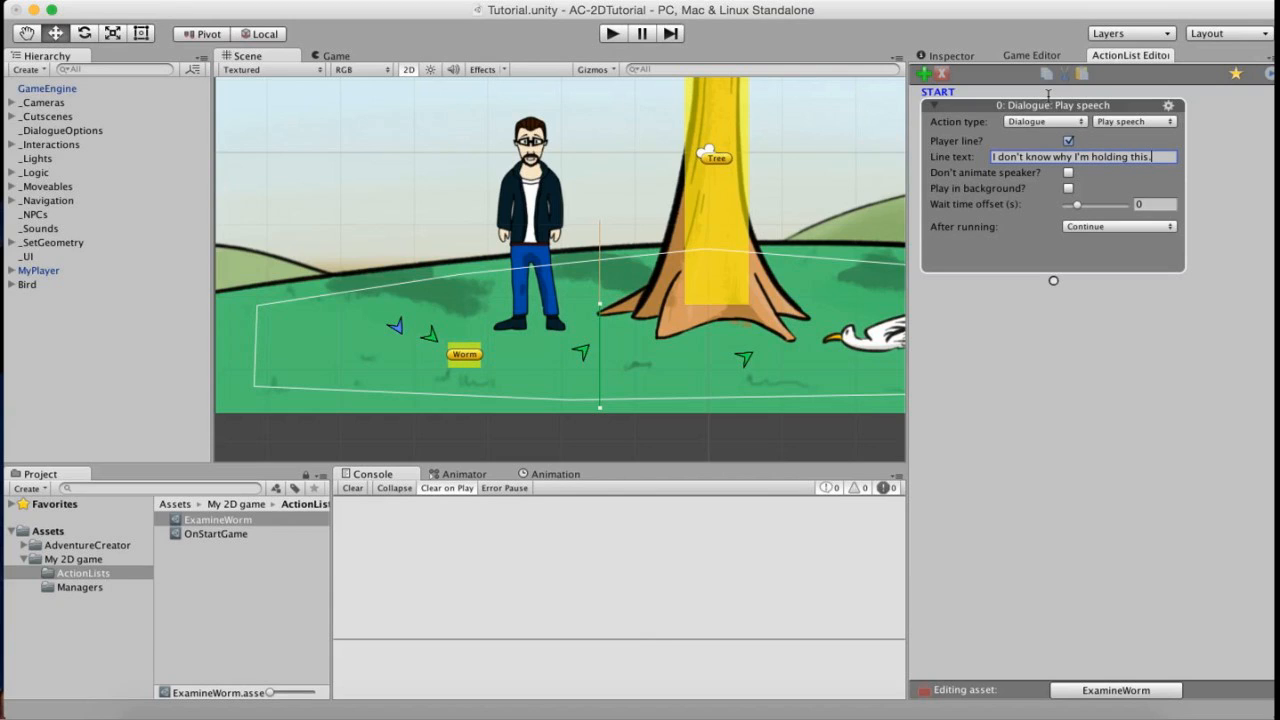
click(1043, 401)
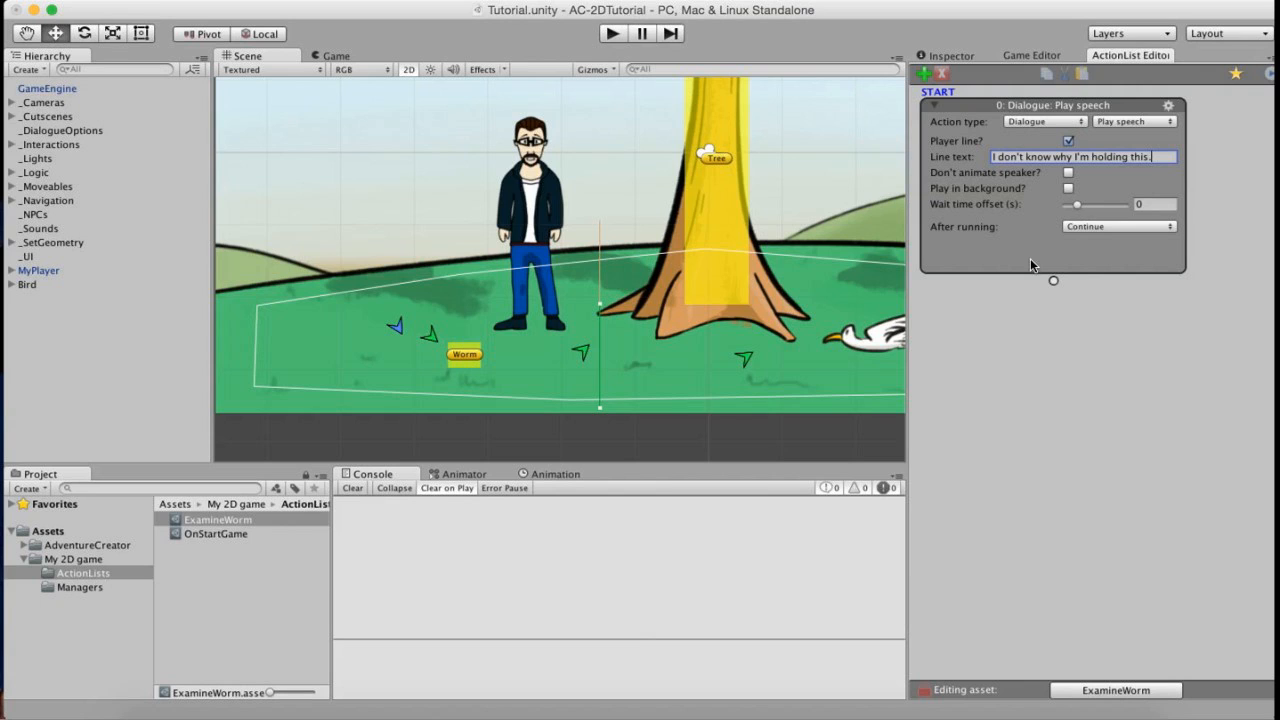
middle_drag(747, 319, 660, 341)
scroll(735, 274, up, 2)
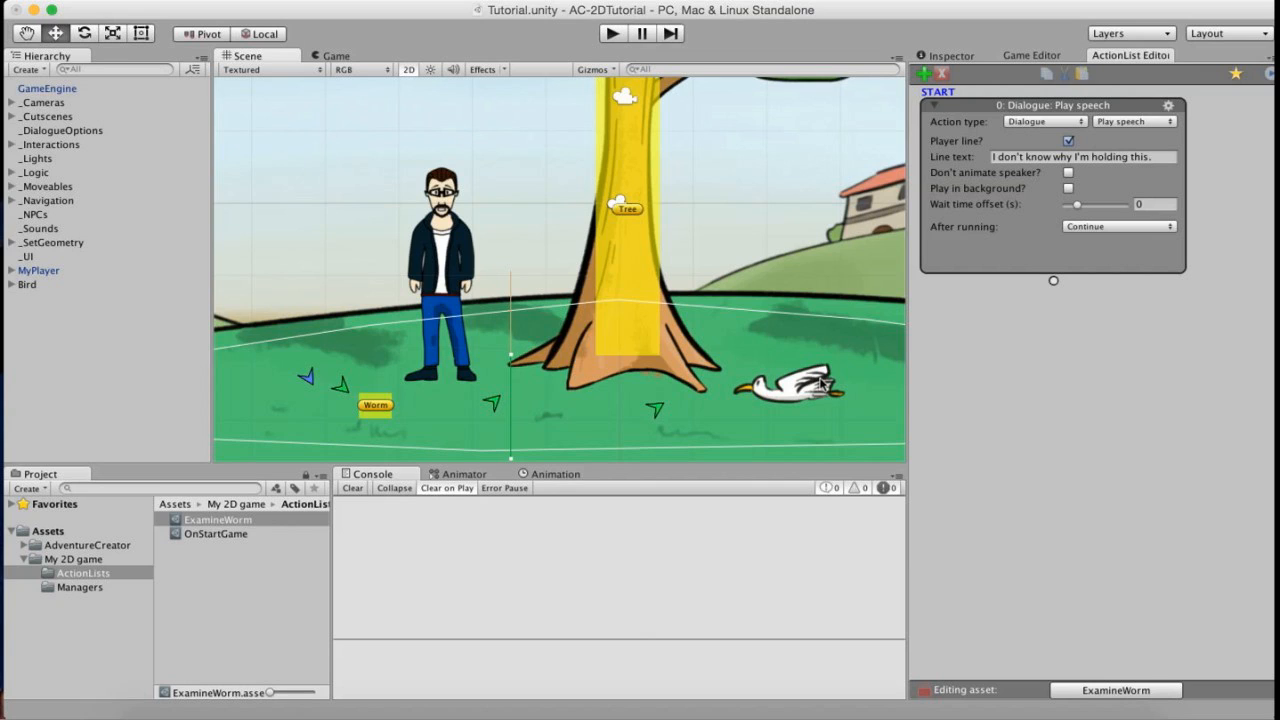
Add an inventory interaction for the Worm item to the Bird's Hotspot.
scroll(815, 375, right, 3)
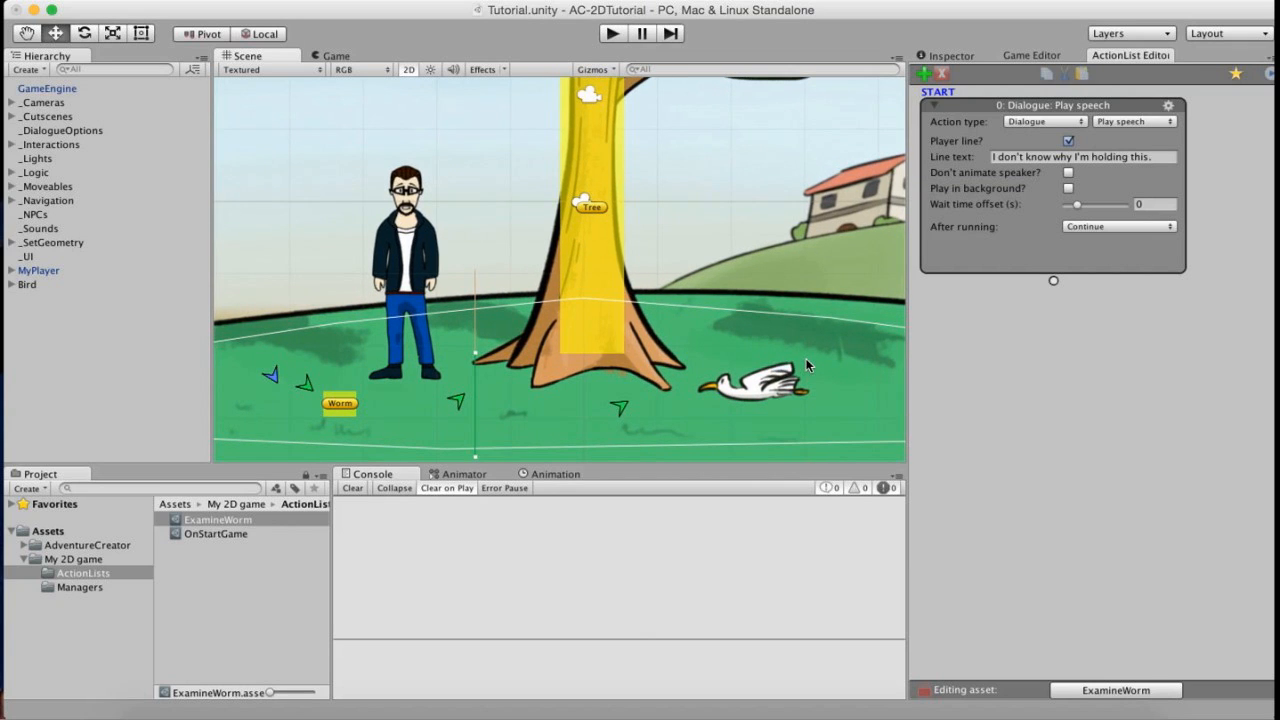
click(26, 284)
click(950, 56)
scroll(940, 557, down, 10)
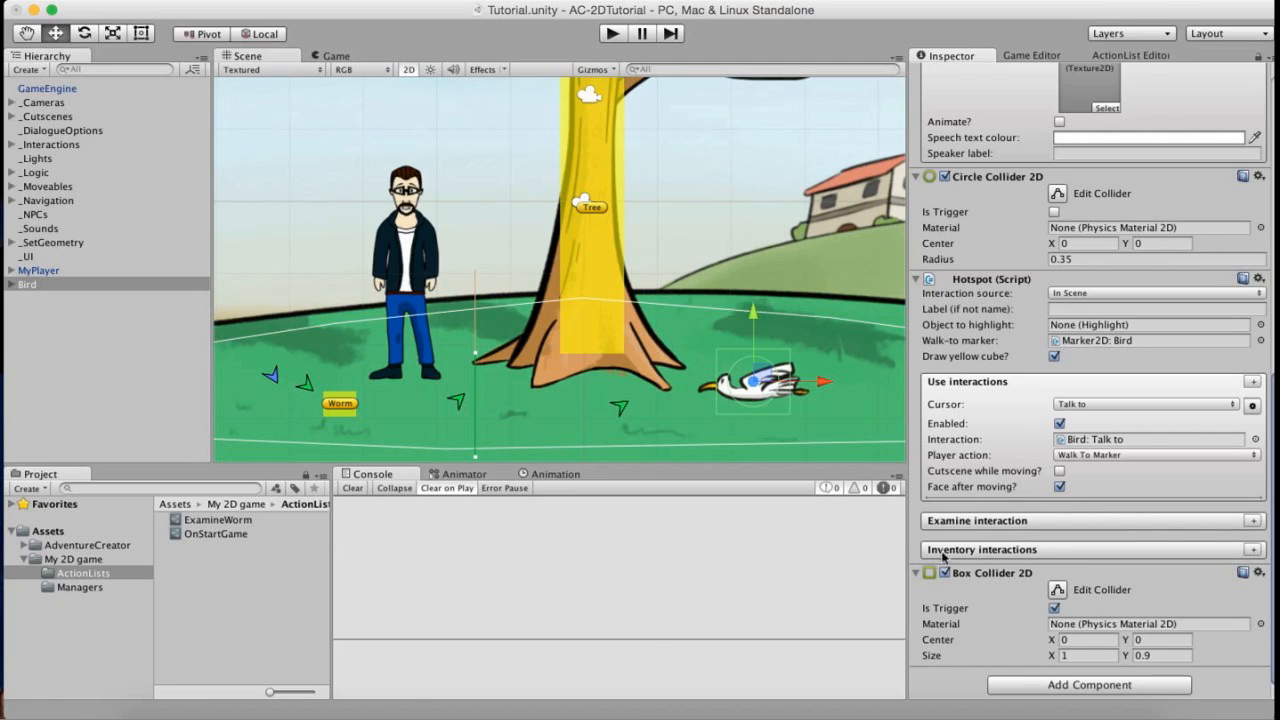
click(1253, 550)
scroll(1150, 520, down, 2)
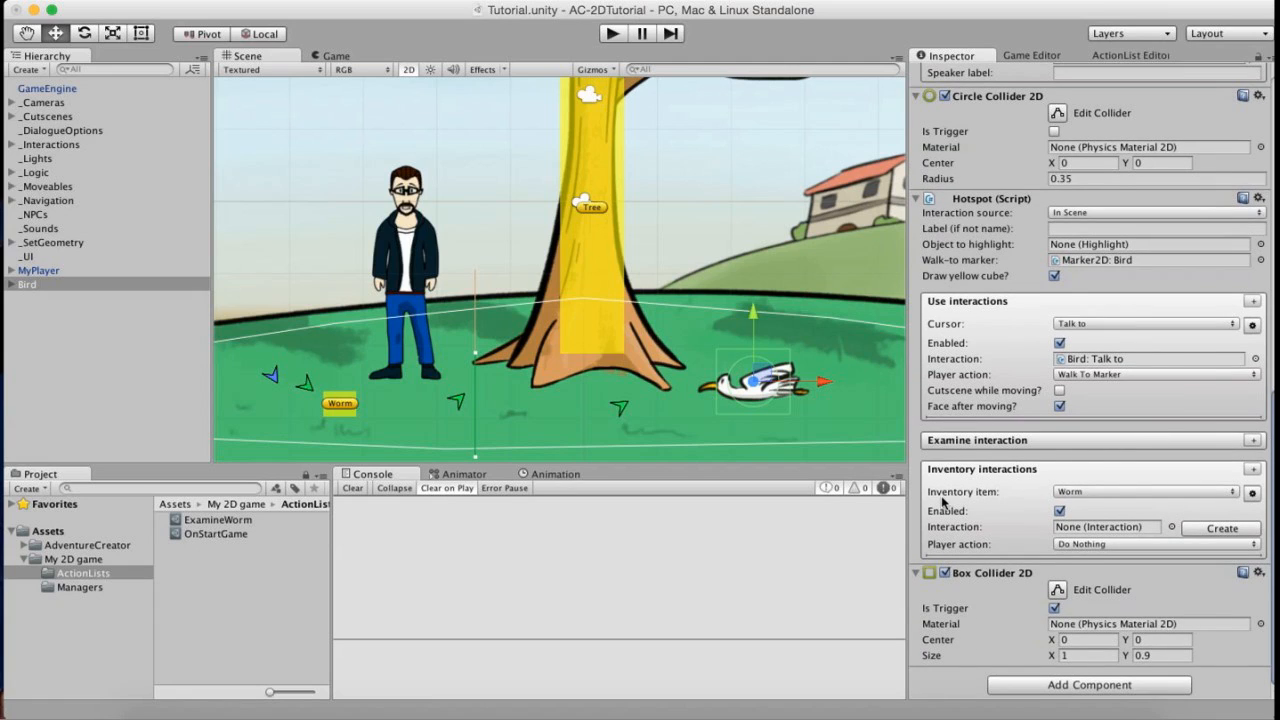
click(1084, 494)
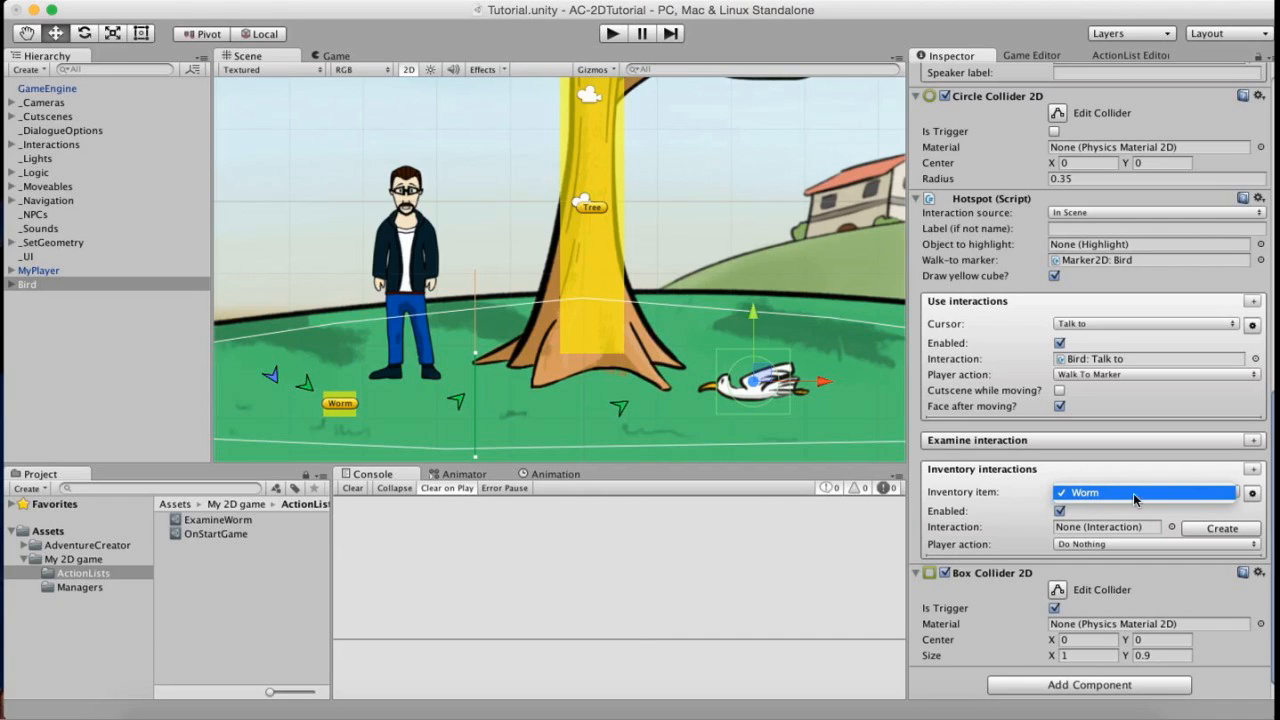
click(1120, 493)
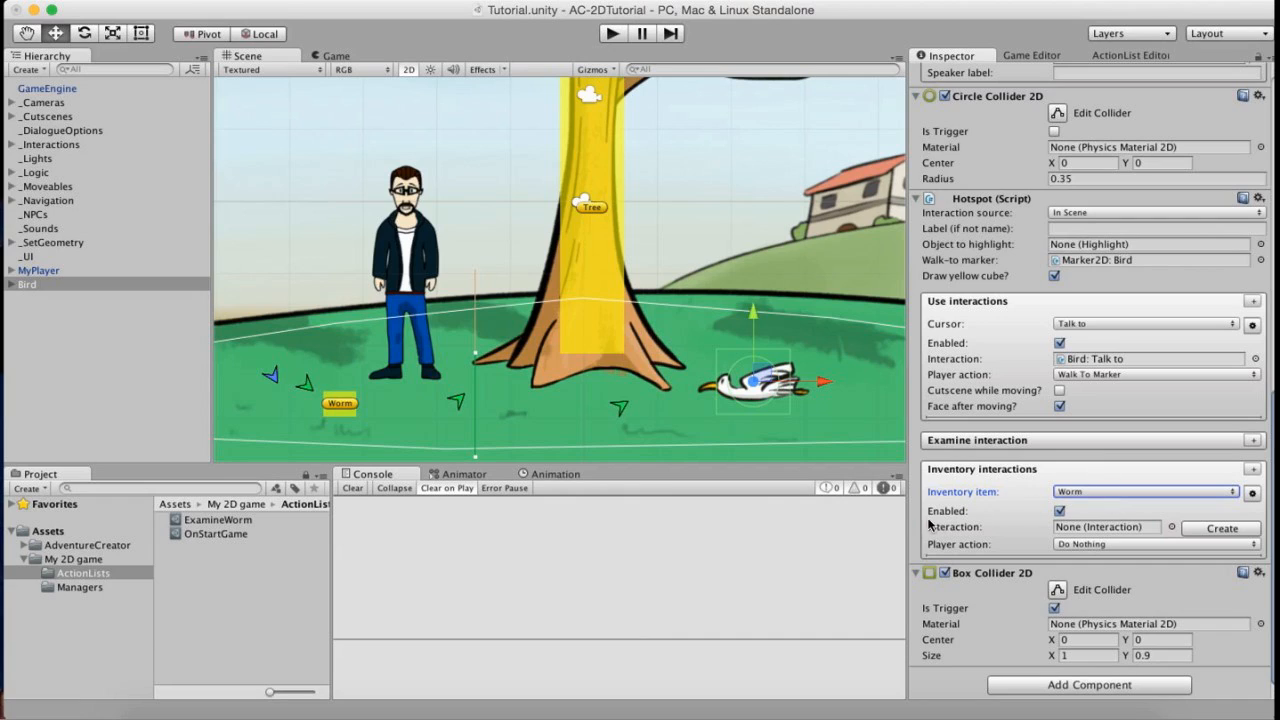
Set the Bird's Worm inventory interaction to the Walk To Marker player action and create its Interaction object.
click(1097, 544)
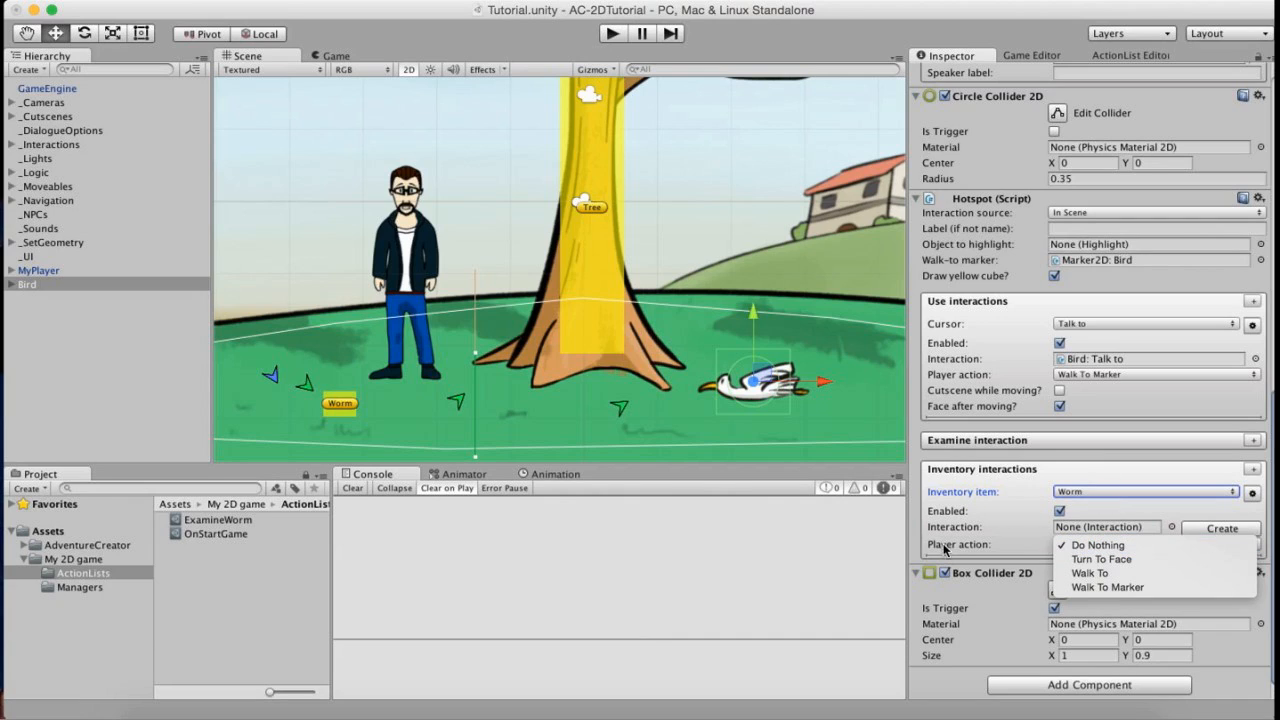
click(1100, 588)
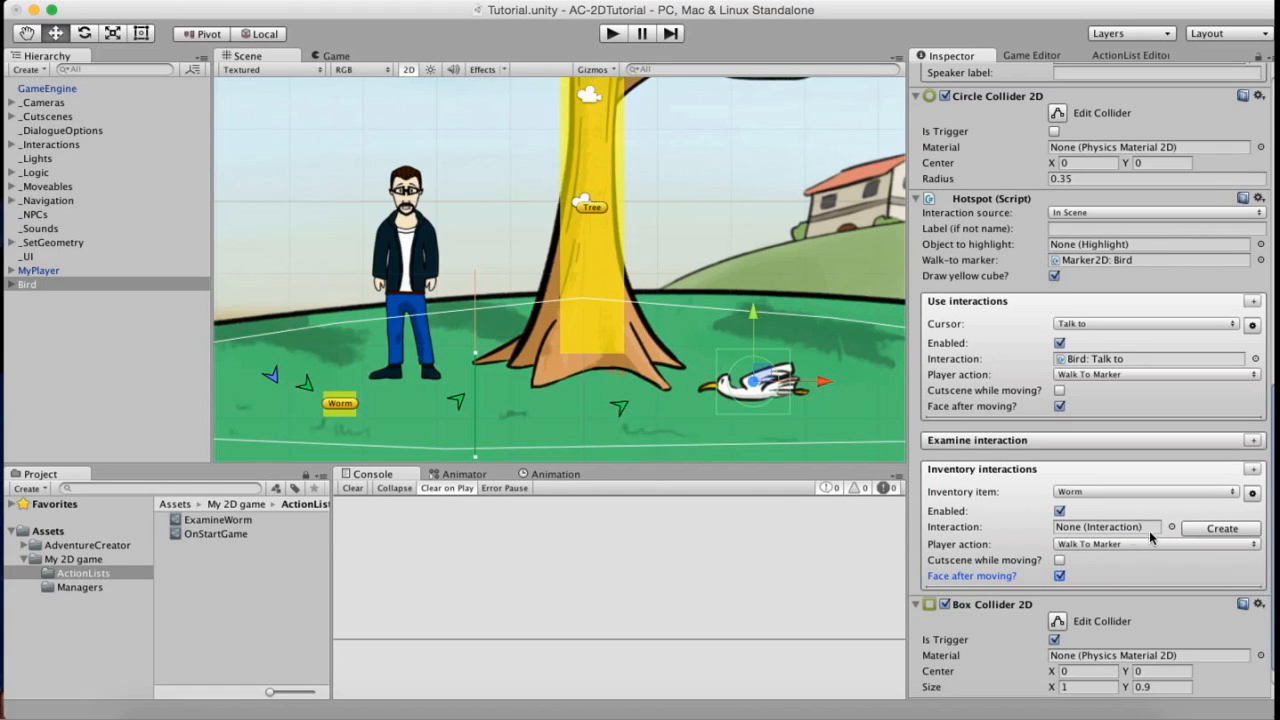
click(1205, 530)
click(1134, 523)
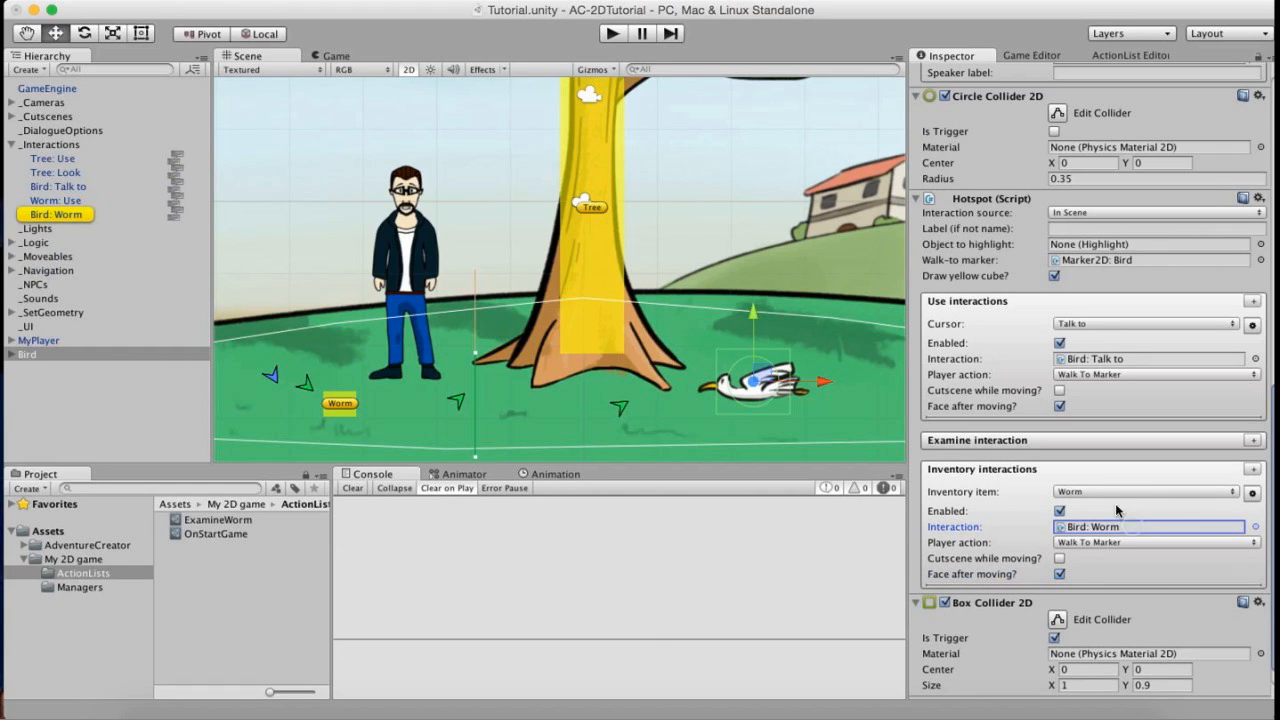
Open the Bird: Worm ActionList and make its first action a Character: Animate action for the player.
click(176, 213)
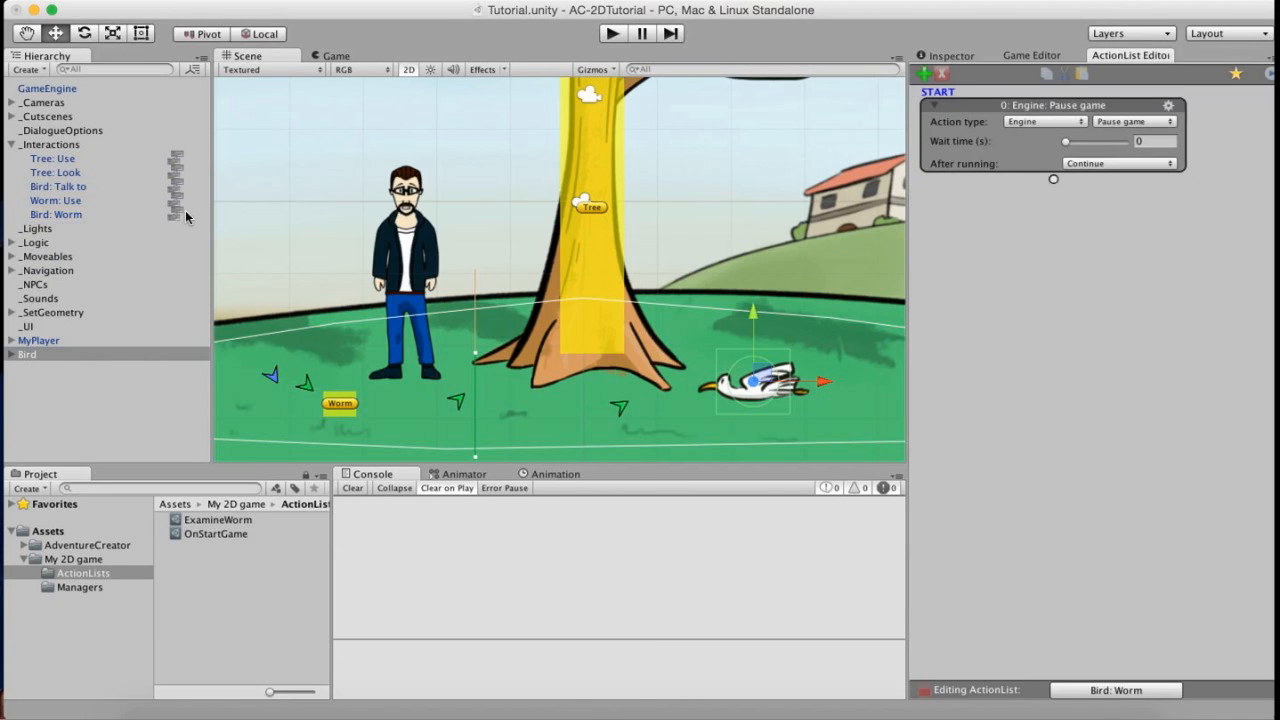
click(1064, 124)
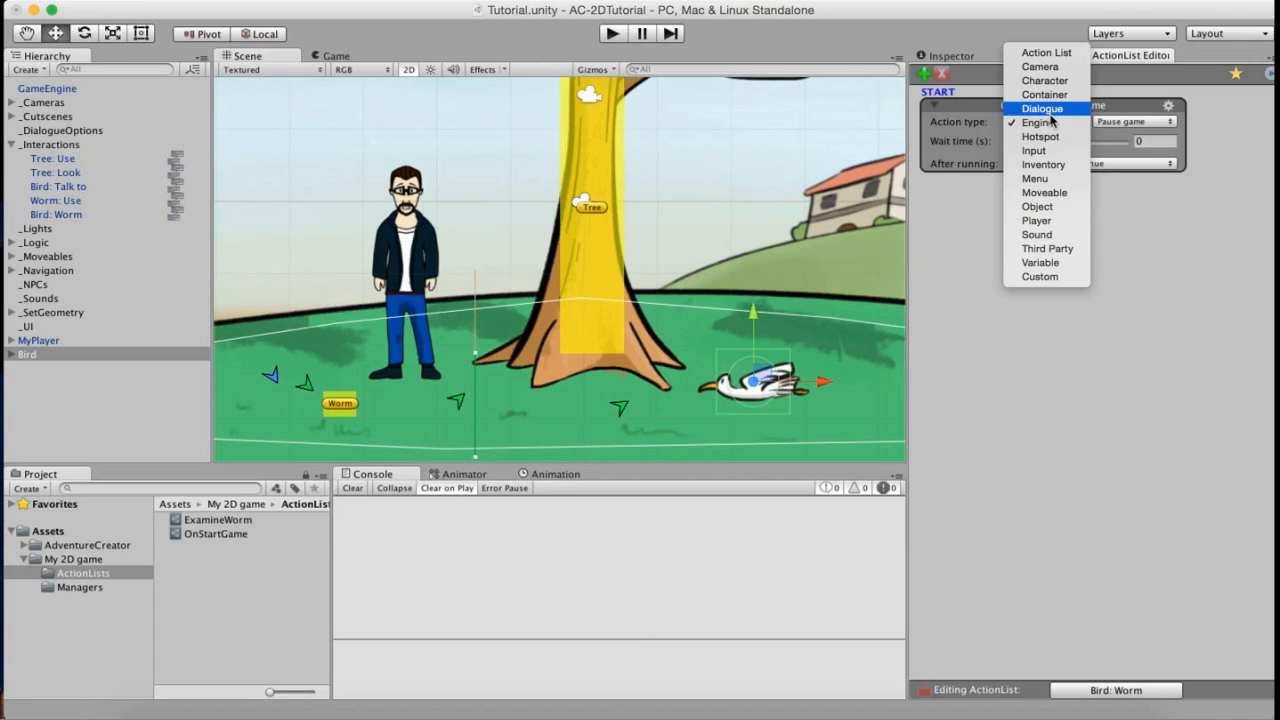
click(1046, 81)
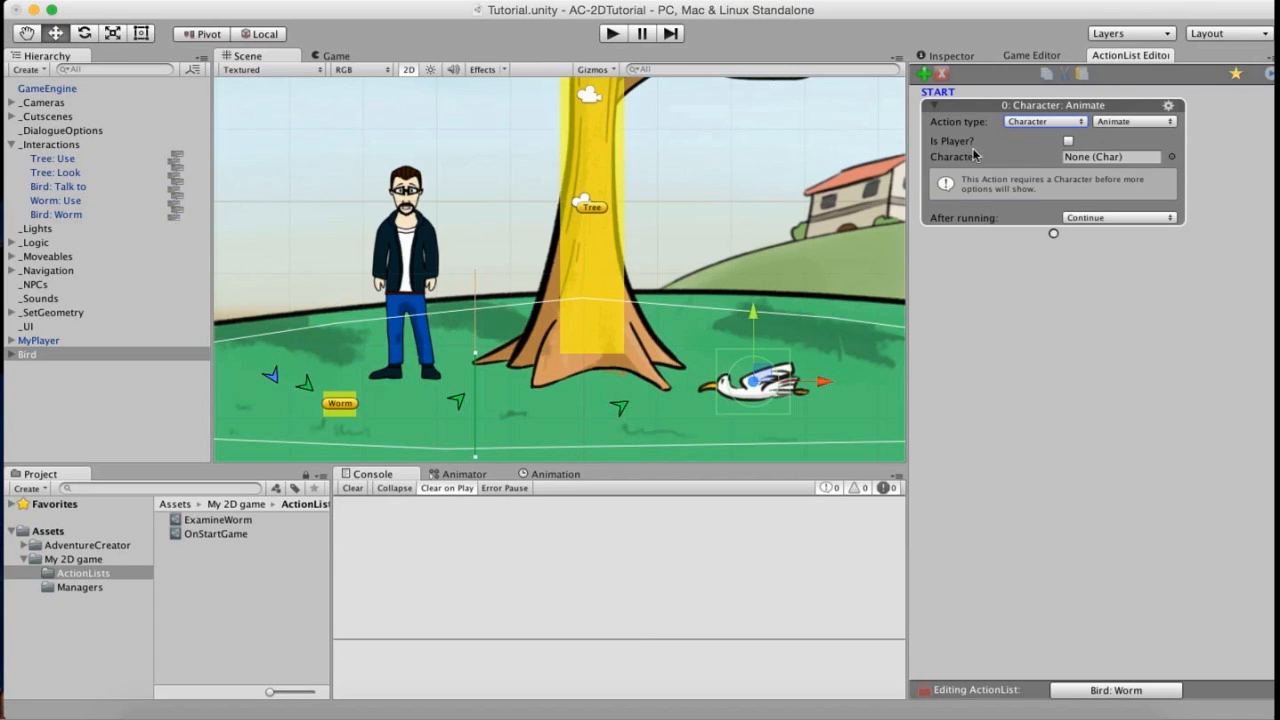
click(1069, 141)
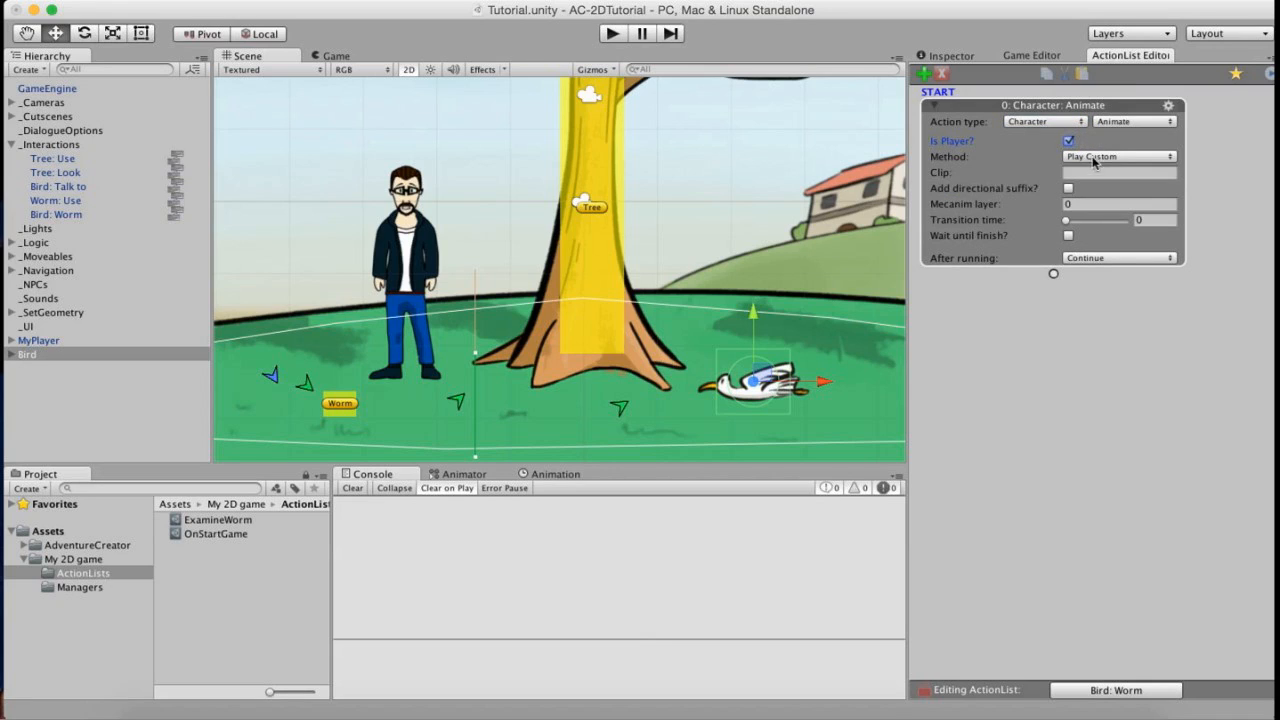
Find the take clip among the 2D Demo's Brain animations and play BrainTakeMid with a directional suffix, waiting until it finishes.
click(23, 545)
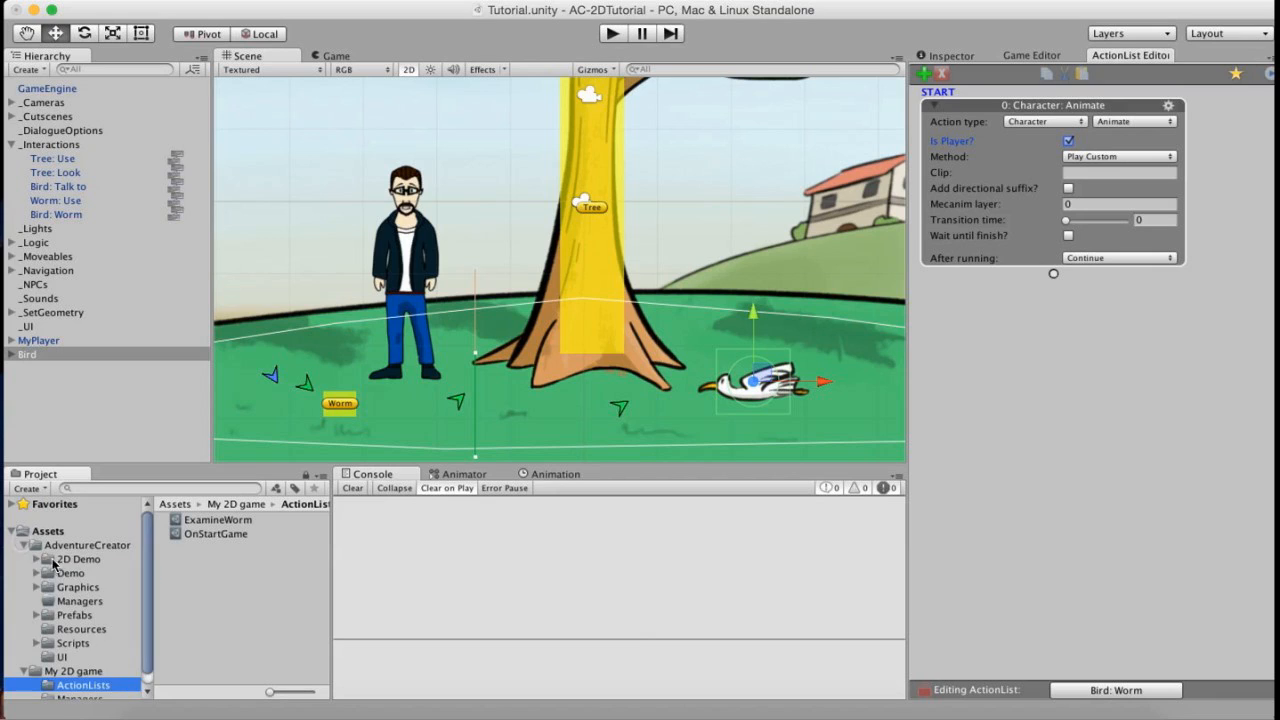
click(36, 559)
click(57, 573)
click(72, 574)
click(90, 601)
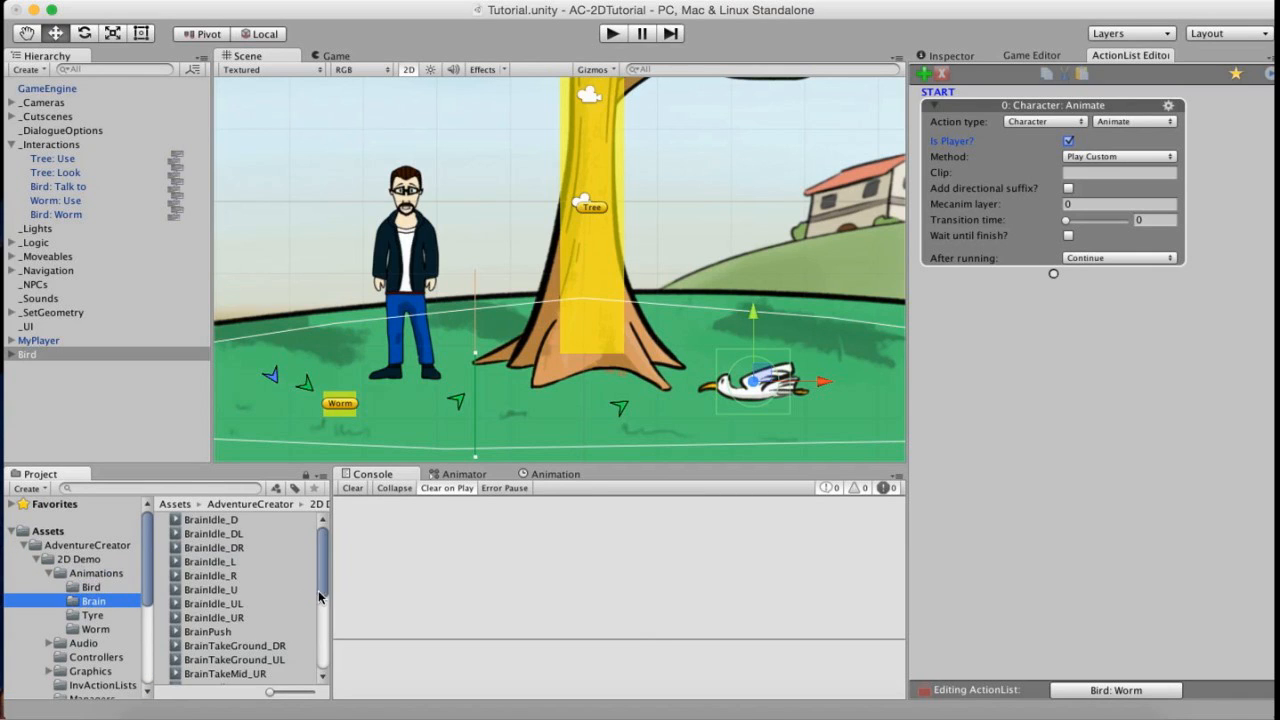
drag(323, 567, 323, 588)
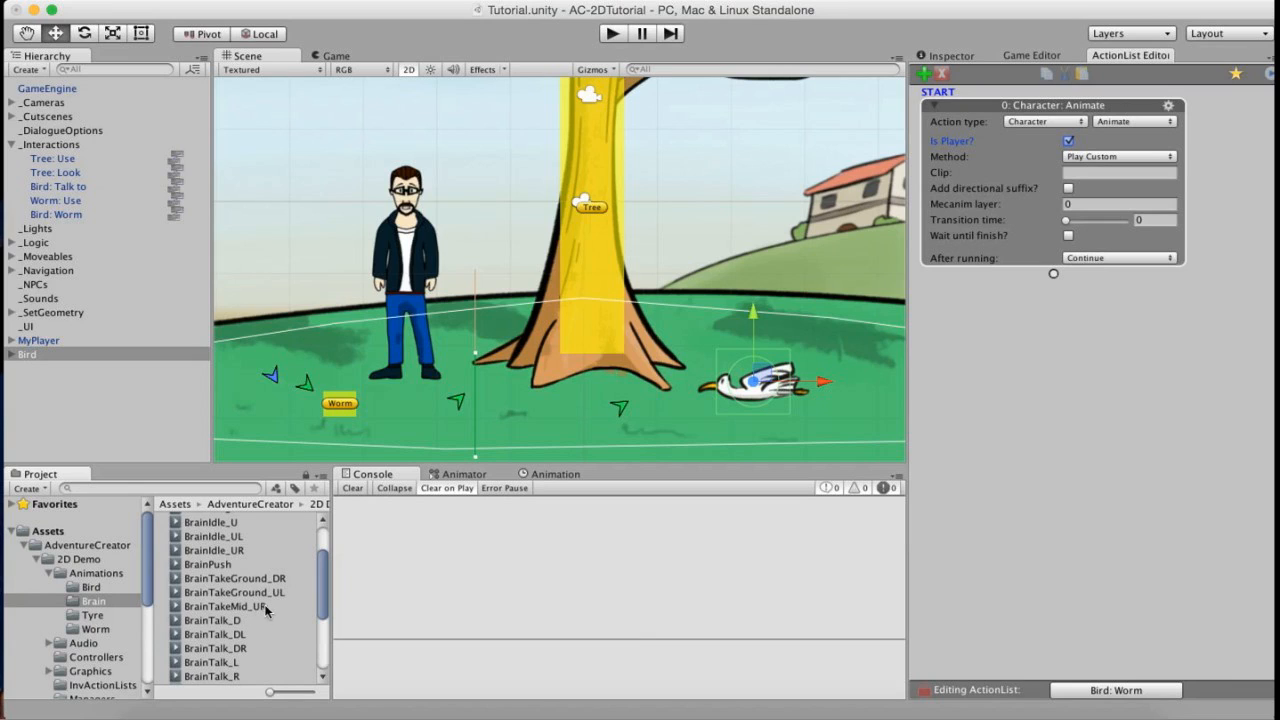
click(1073, 172)
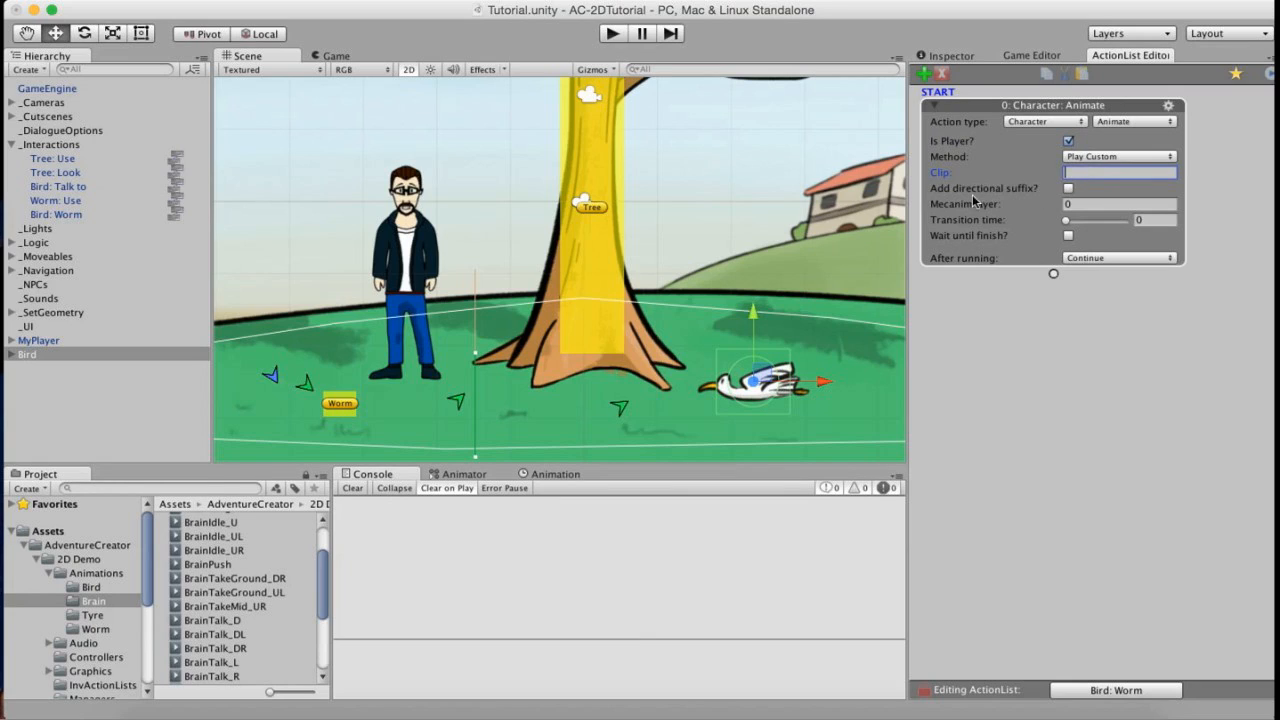
click(1068, 188)
text(Brain)
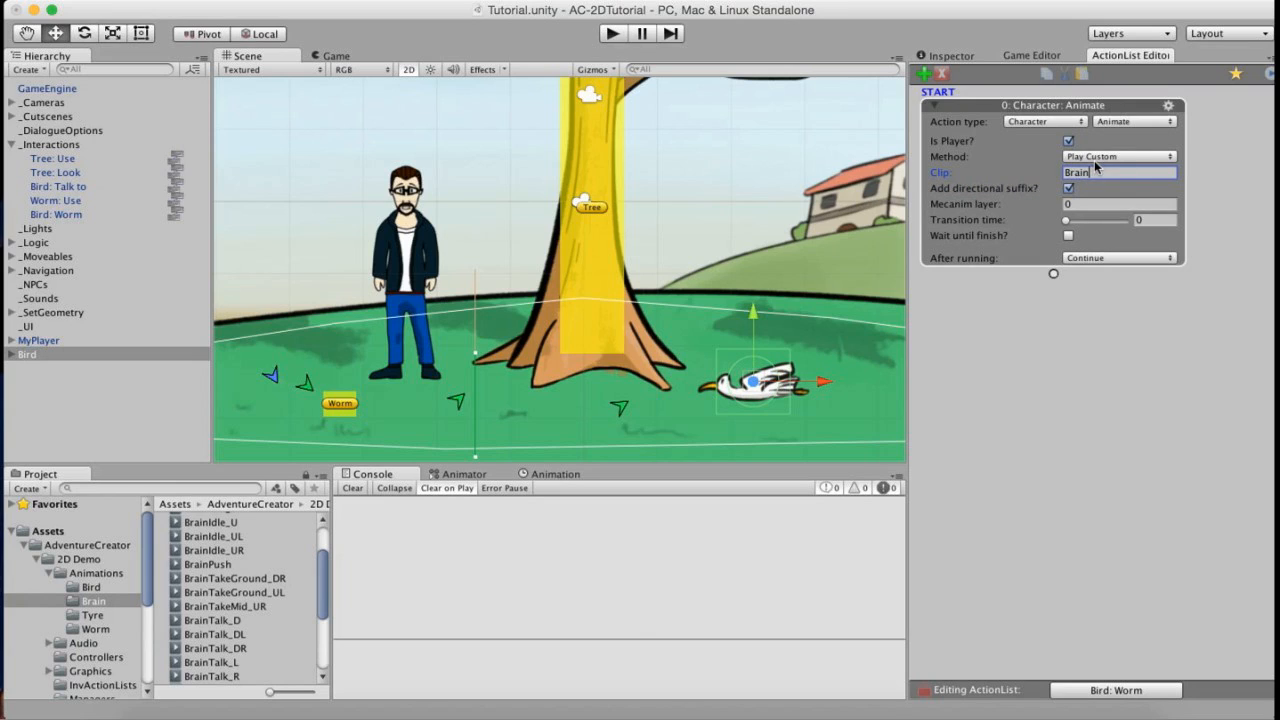
text(TakeMi)
click(1068, 237)
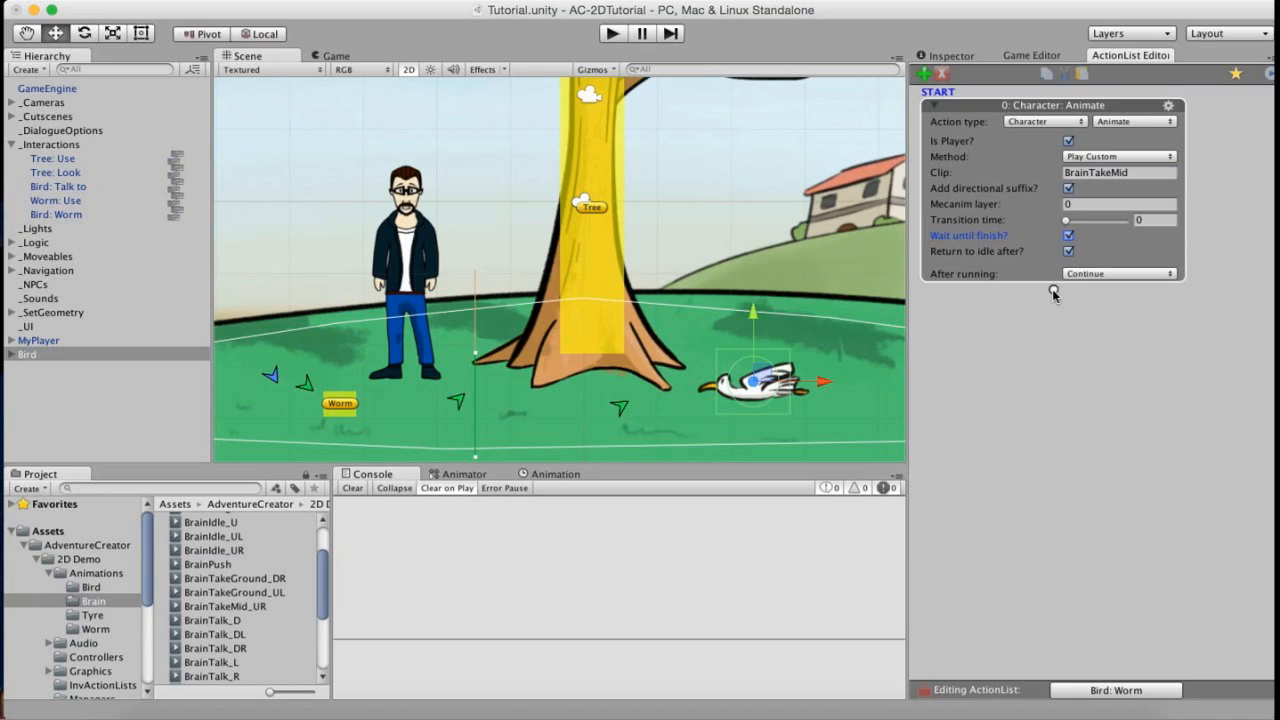
Chain an Inventory: Add or remove action after the animation that removes the Worm item.
drag(1053, 293, 1050, 318)
click(1040, 332)
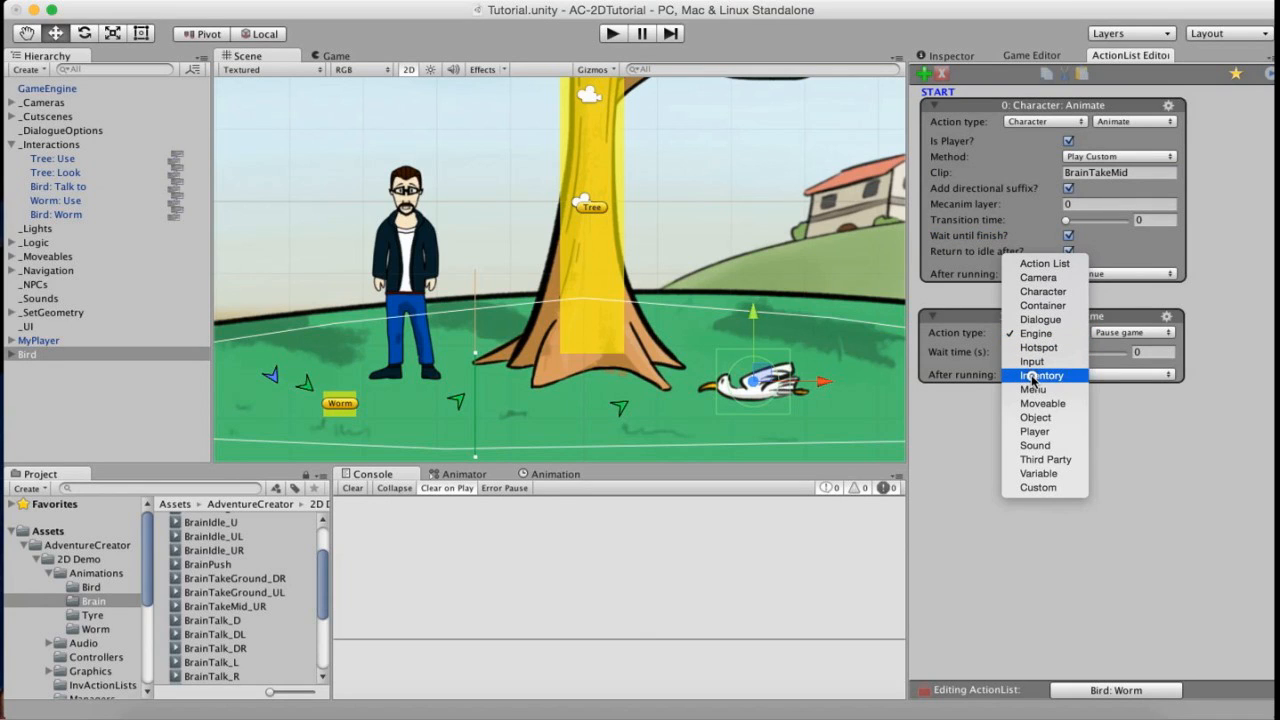
click(1033, 377)
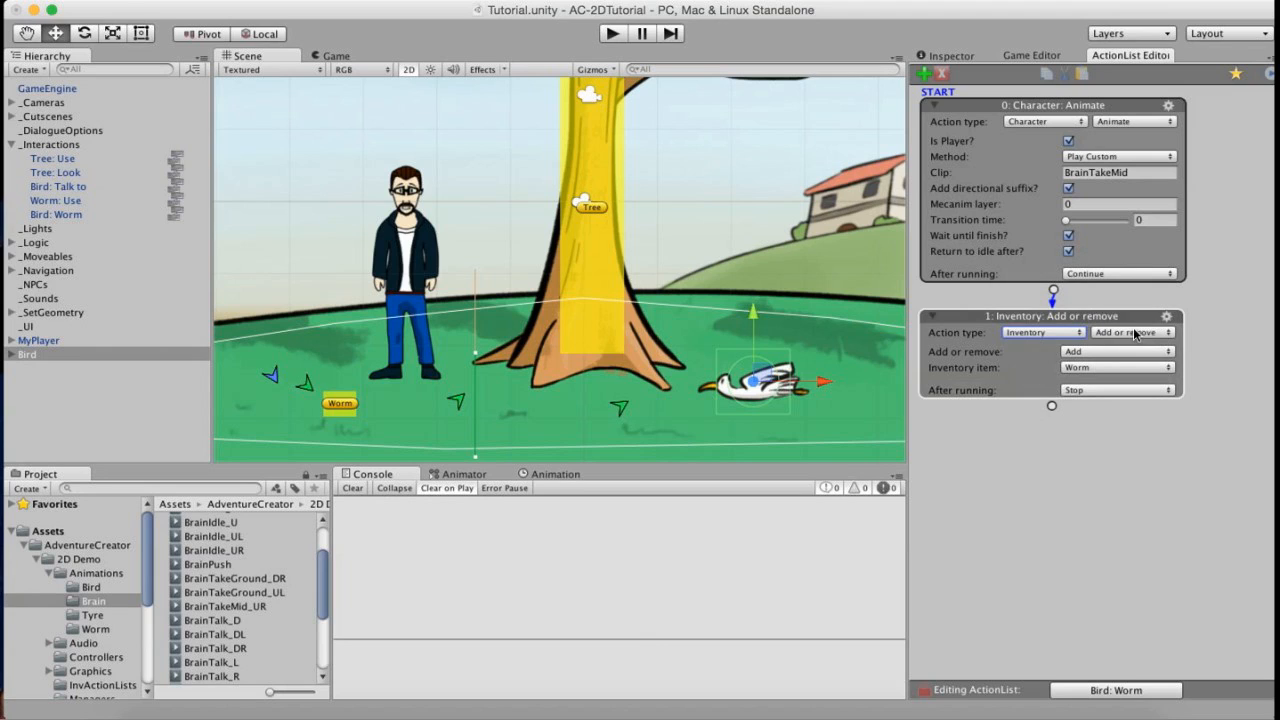
click(1095, 352)
click(1095, 367)
drag(980, 356, 988, 350)
Chain a Dialogue: Play speech action with Bird as speaker and the line "Oh boy - worms! My favourite!".
drag(1060, 401, 1055, 432)
click(1045, 445)
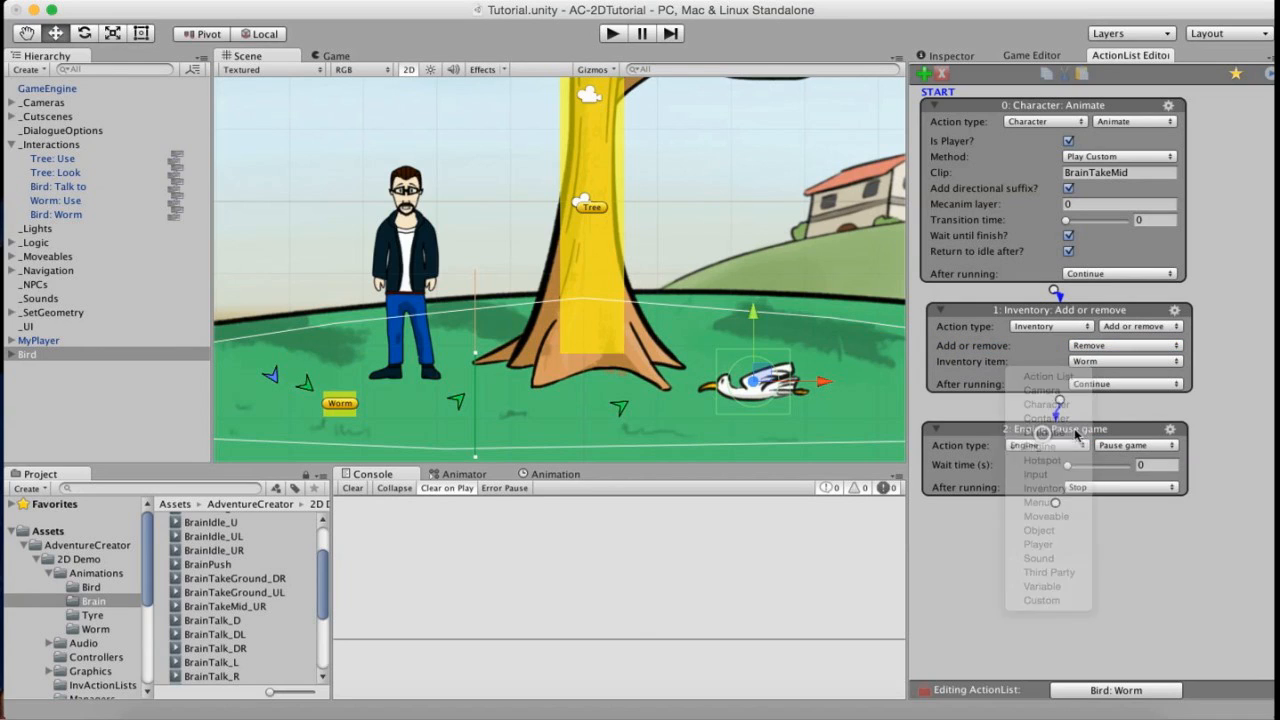
click(1066, 445)
click(1173, 480)
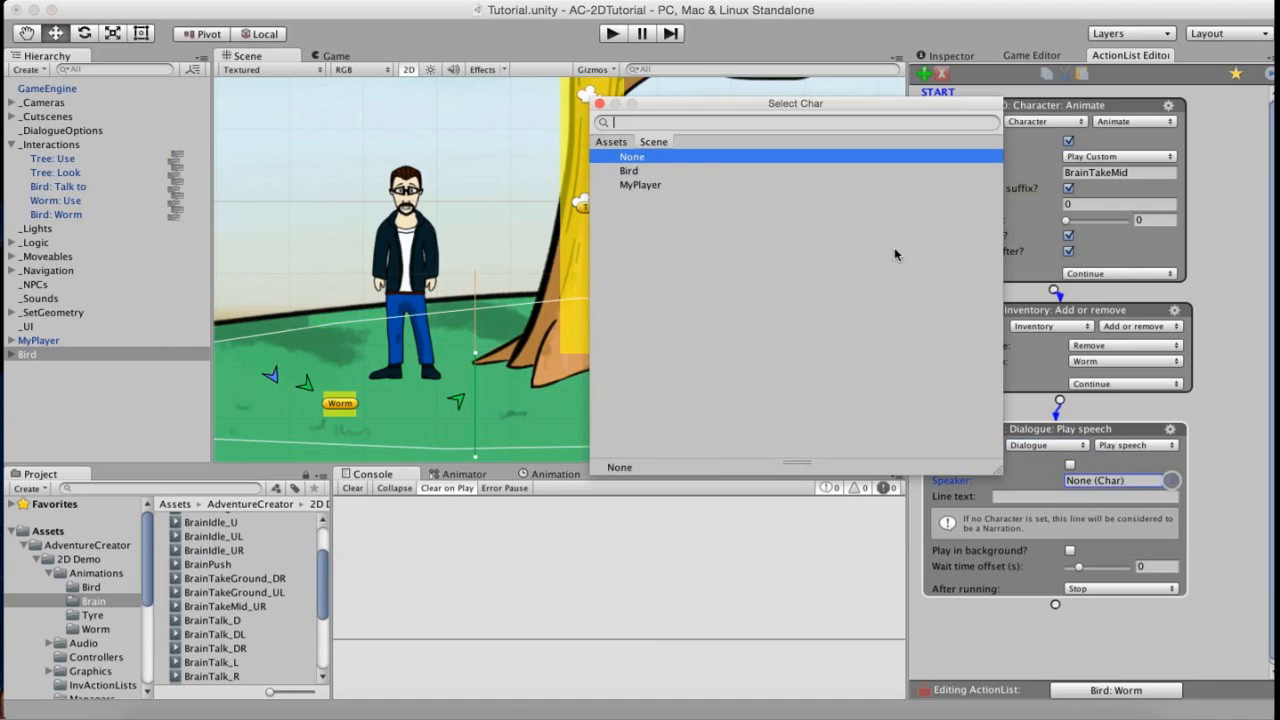
click(630, 171)
click(599, 104)
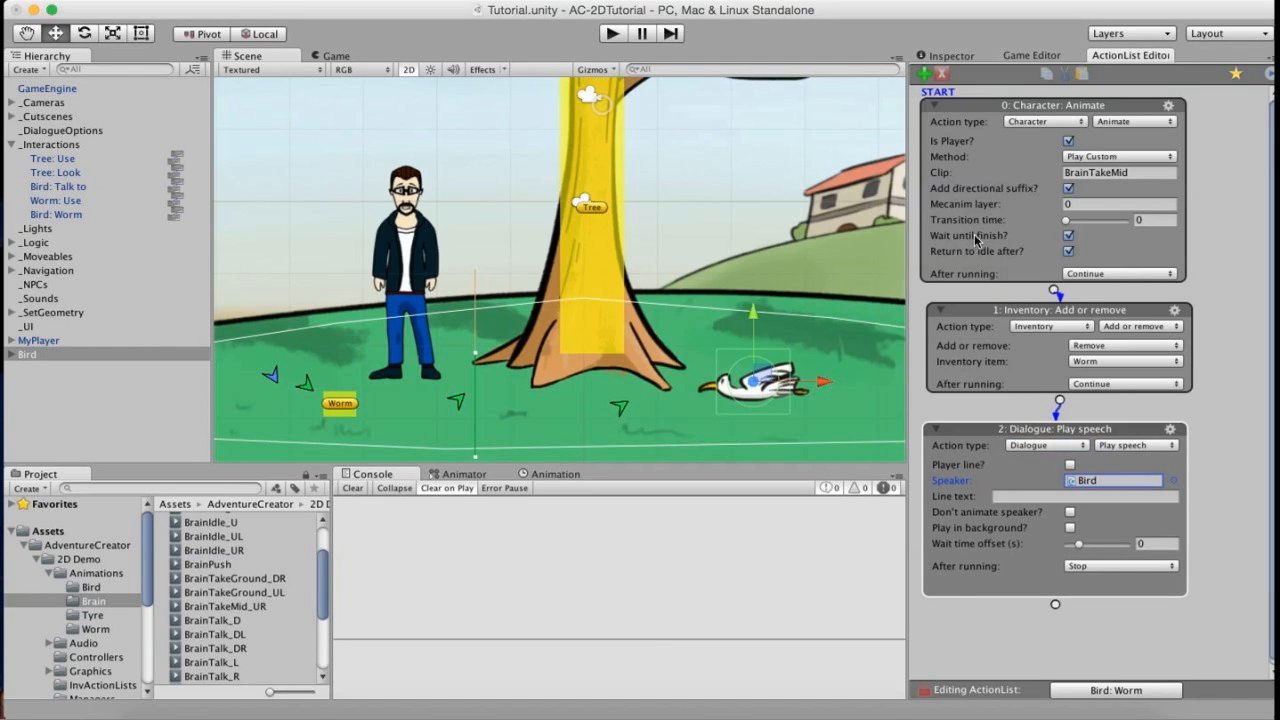
click(997, 497)
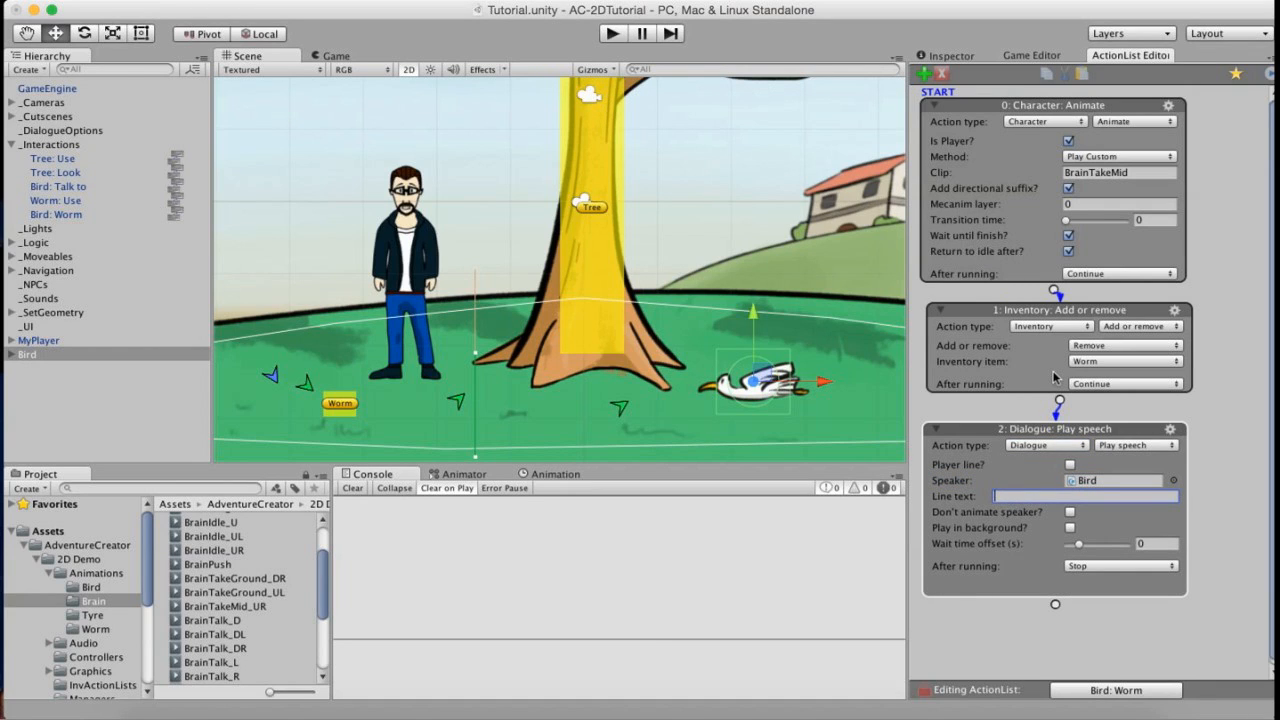
text(Oh boy - worms! My favourite!)
Playtest the scene by picking up the worm, walking towards the bird and examining the Worm inventory item.
click(612, 33)
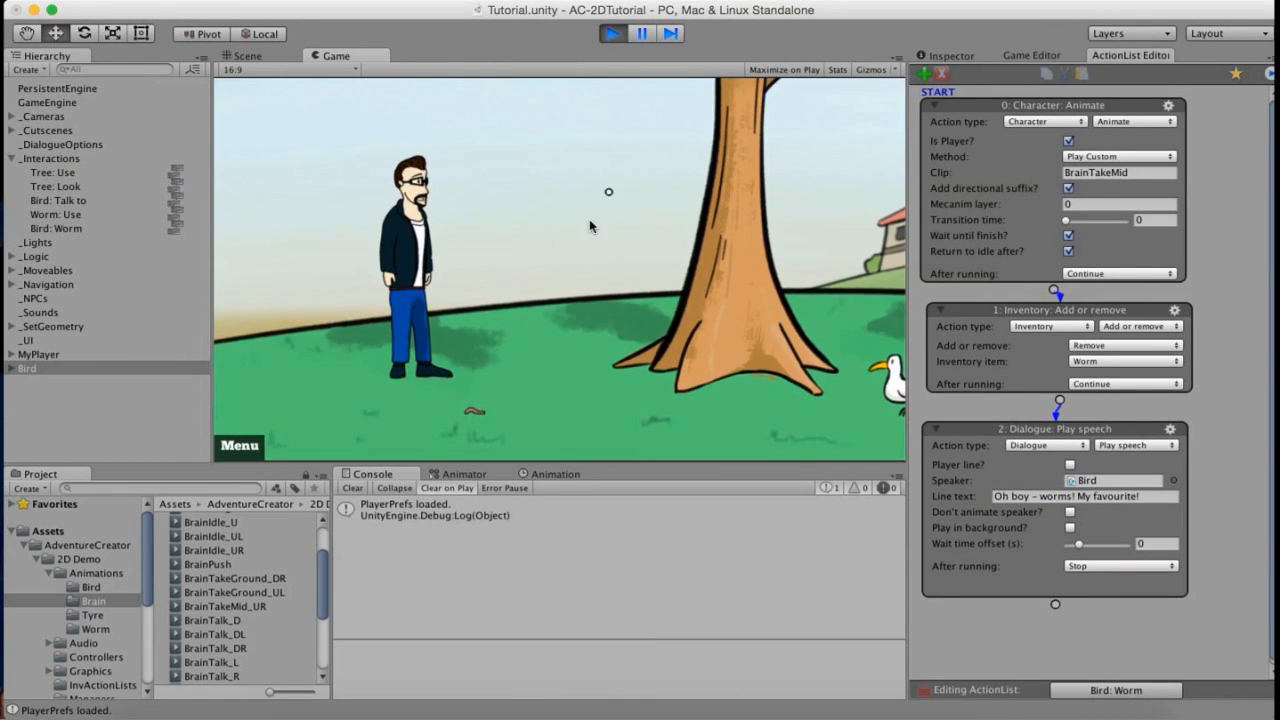
click(476, 410)
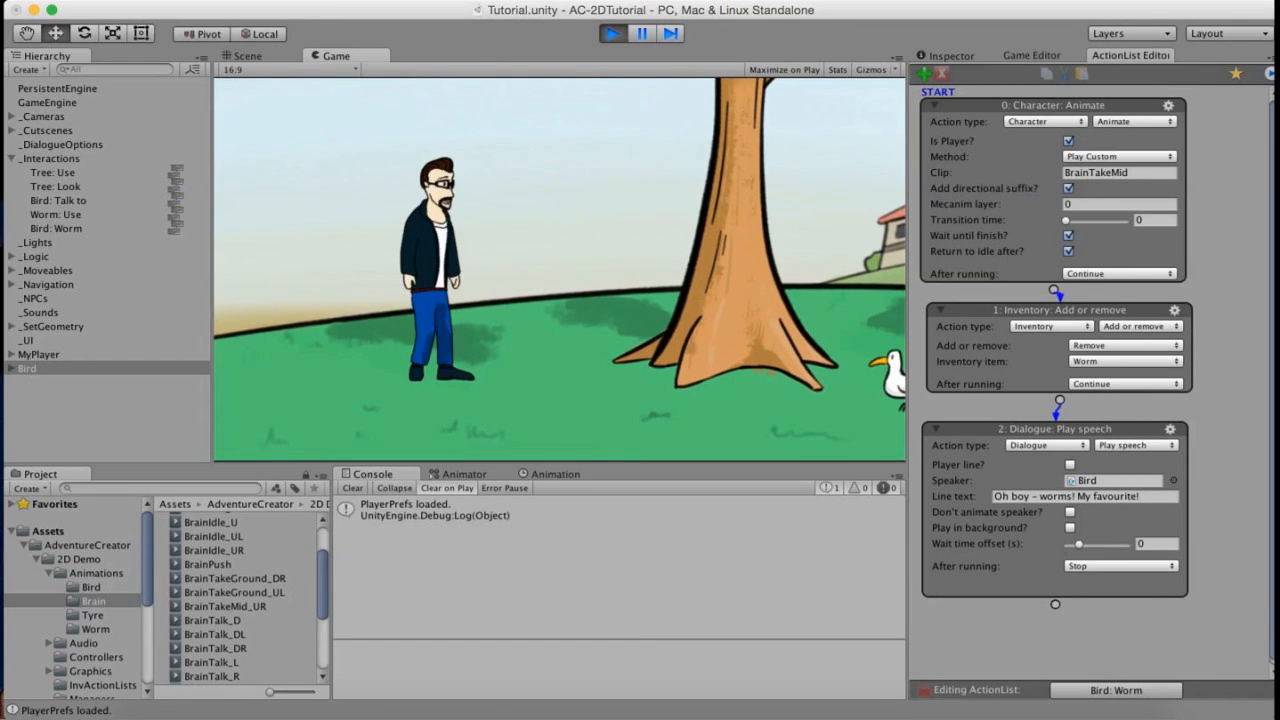
click(856, 420)
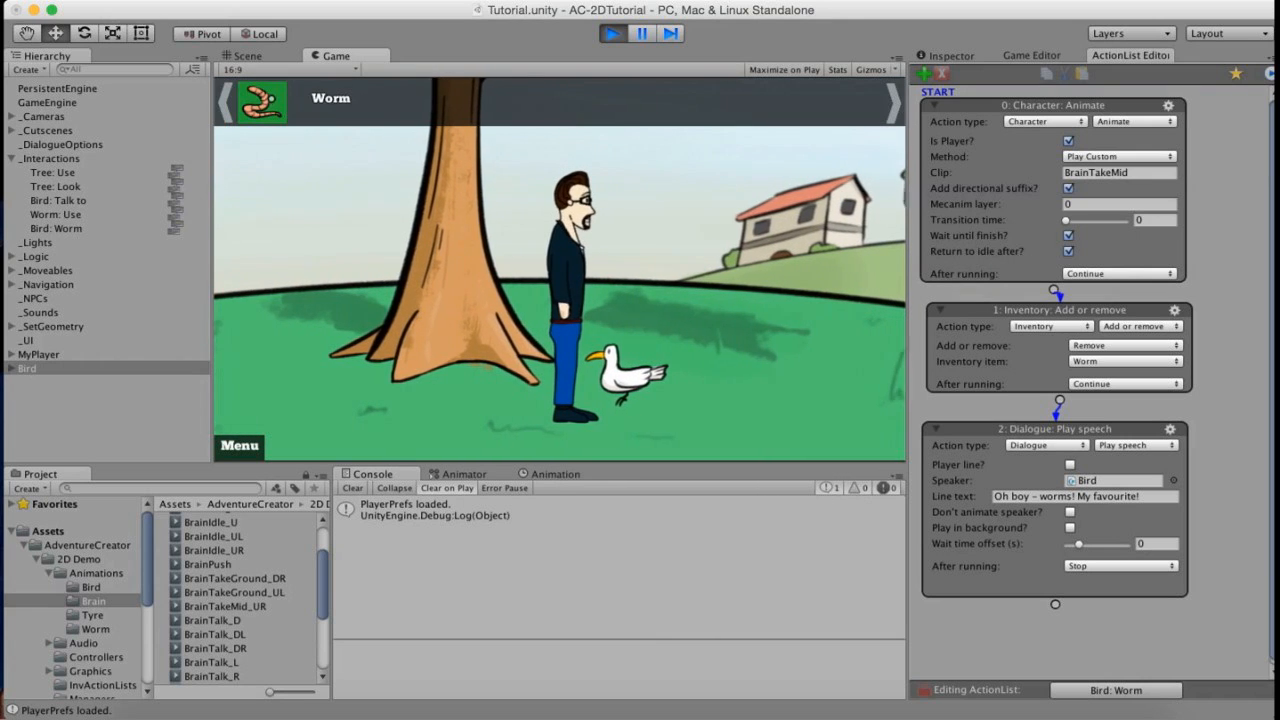
right_click(271, 100)
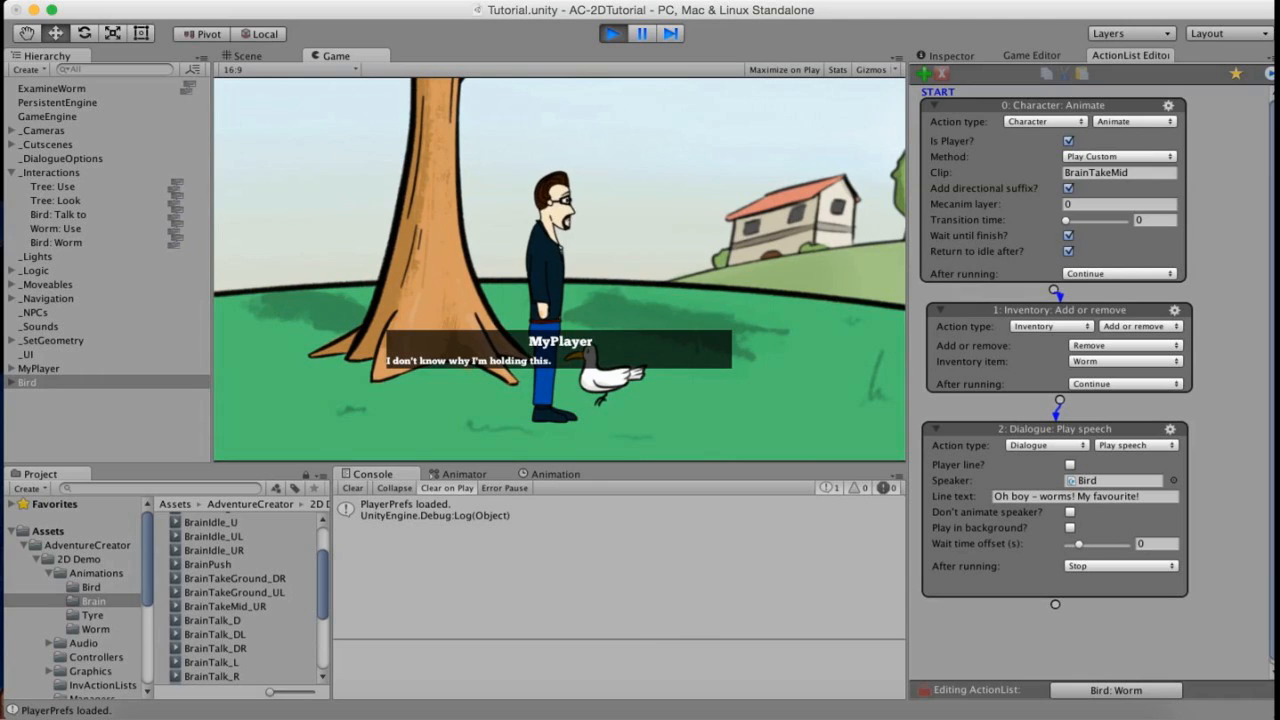
Use the Worm item on the bird in the running game, check the inventory bar and stop the playtest.
click(265, 100)
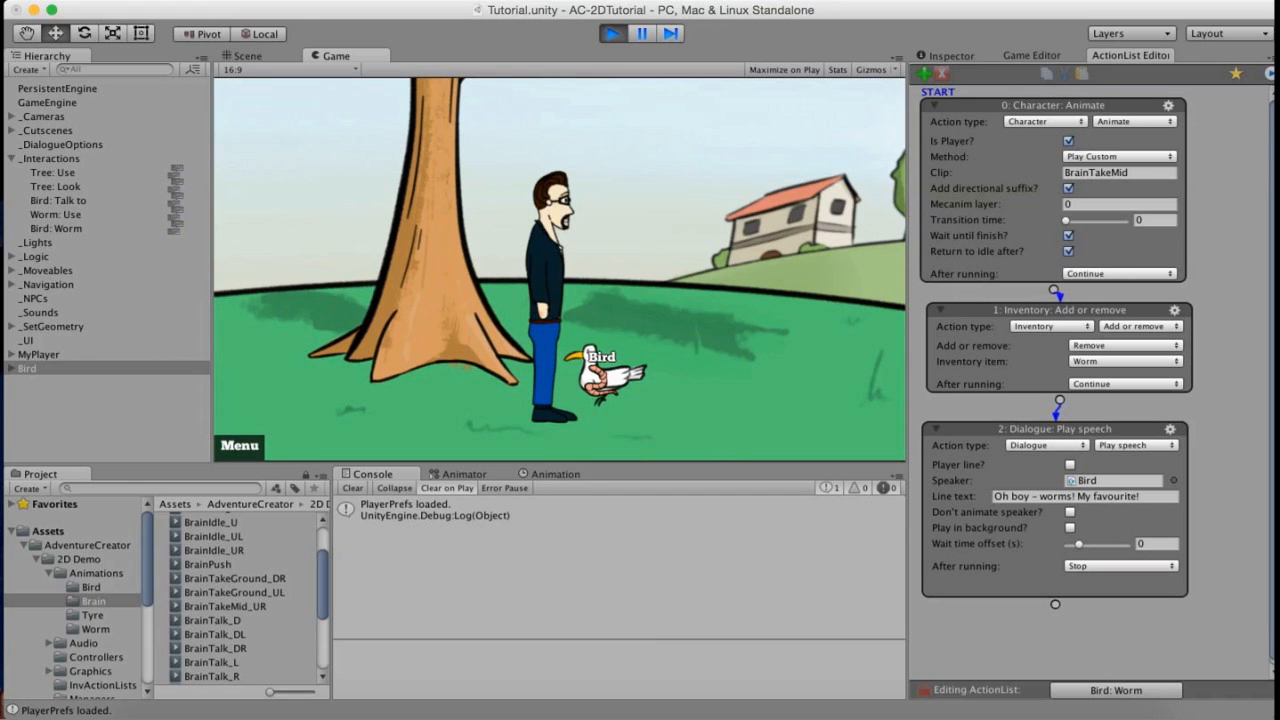
click(607, 372)
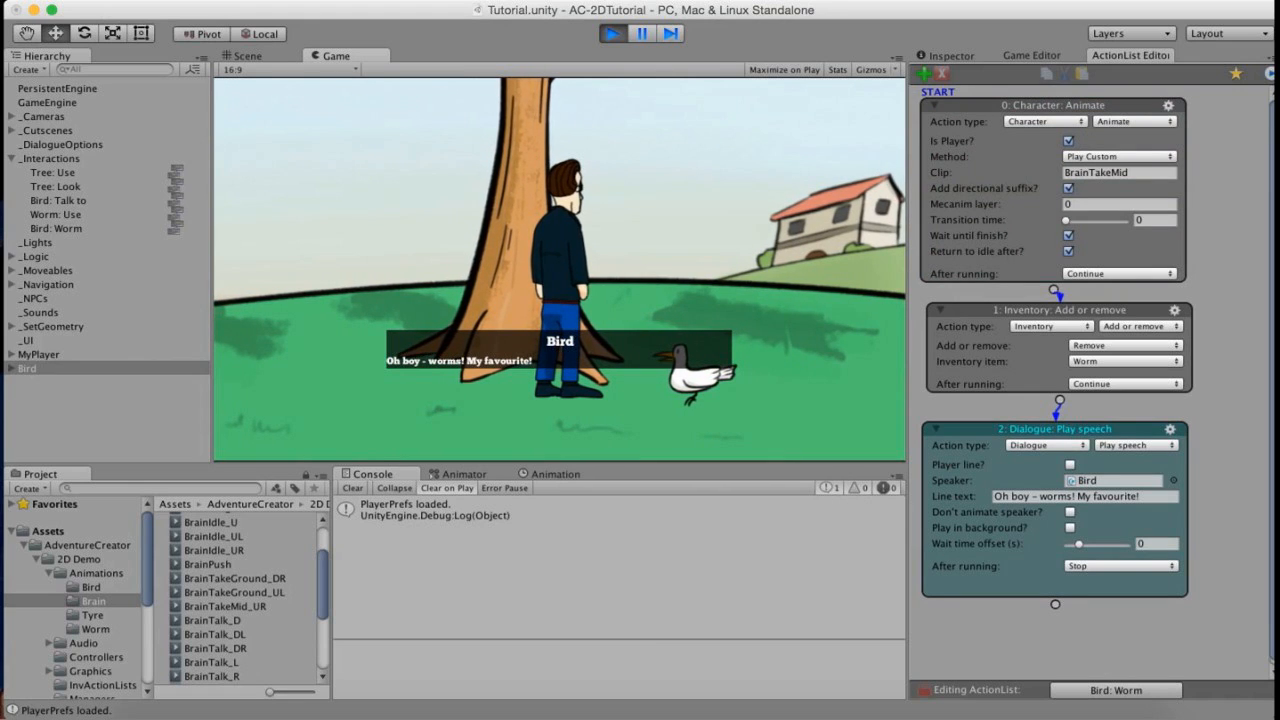
mouse_move(267, 80)
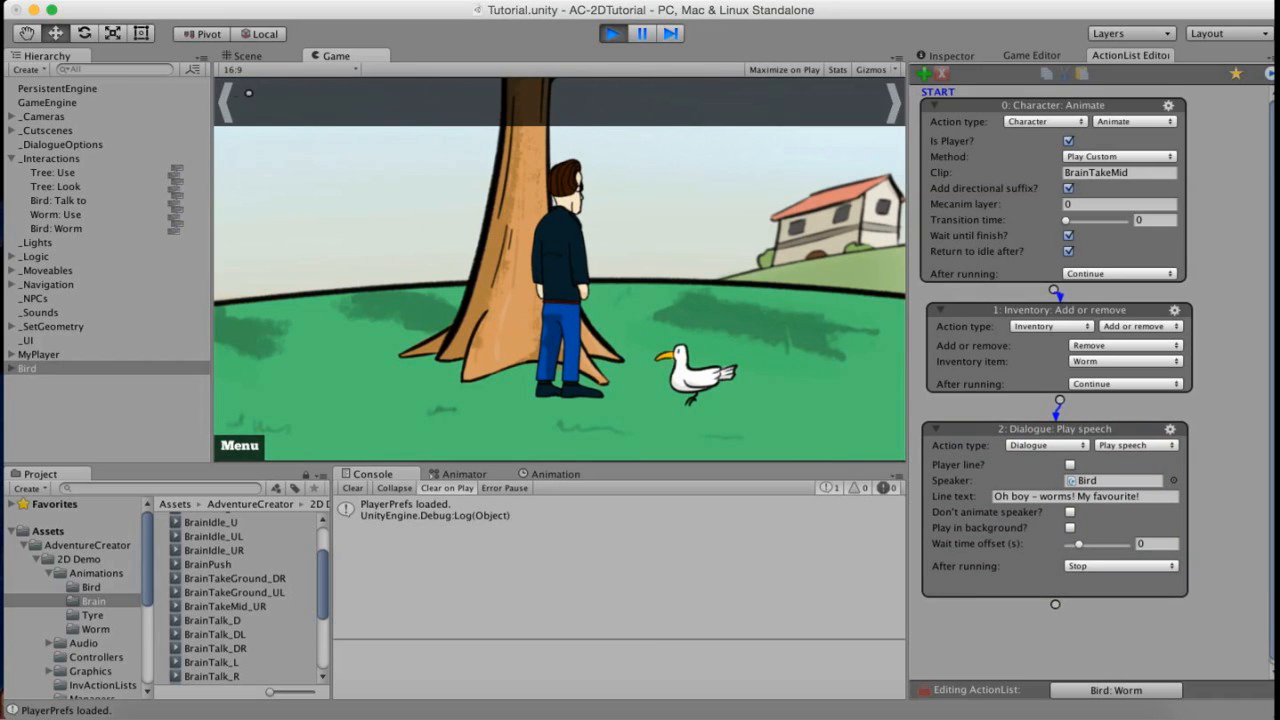
click(612, 33)
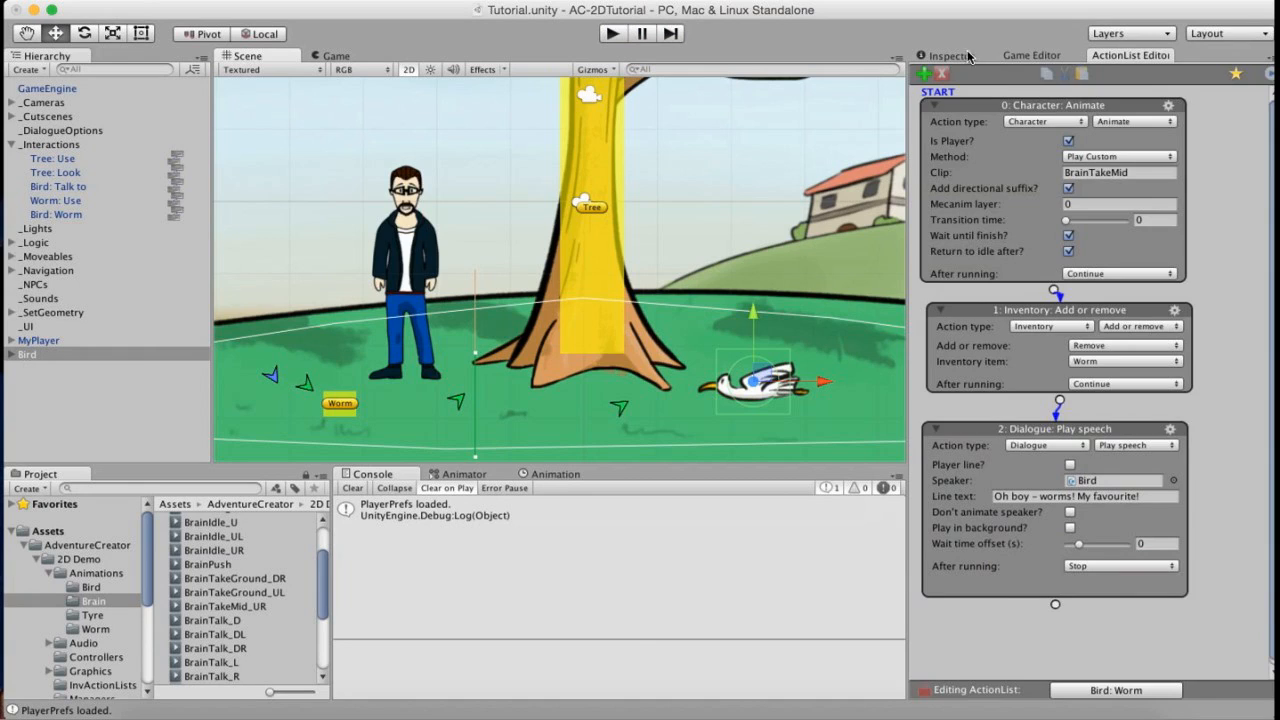
Enable the drag and drop Inventory interface in the game's inventory settings.
click(1012, 56)
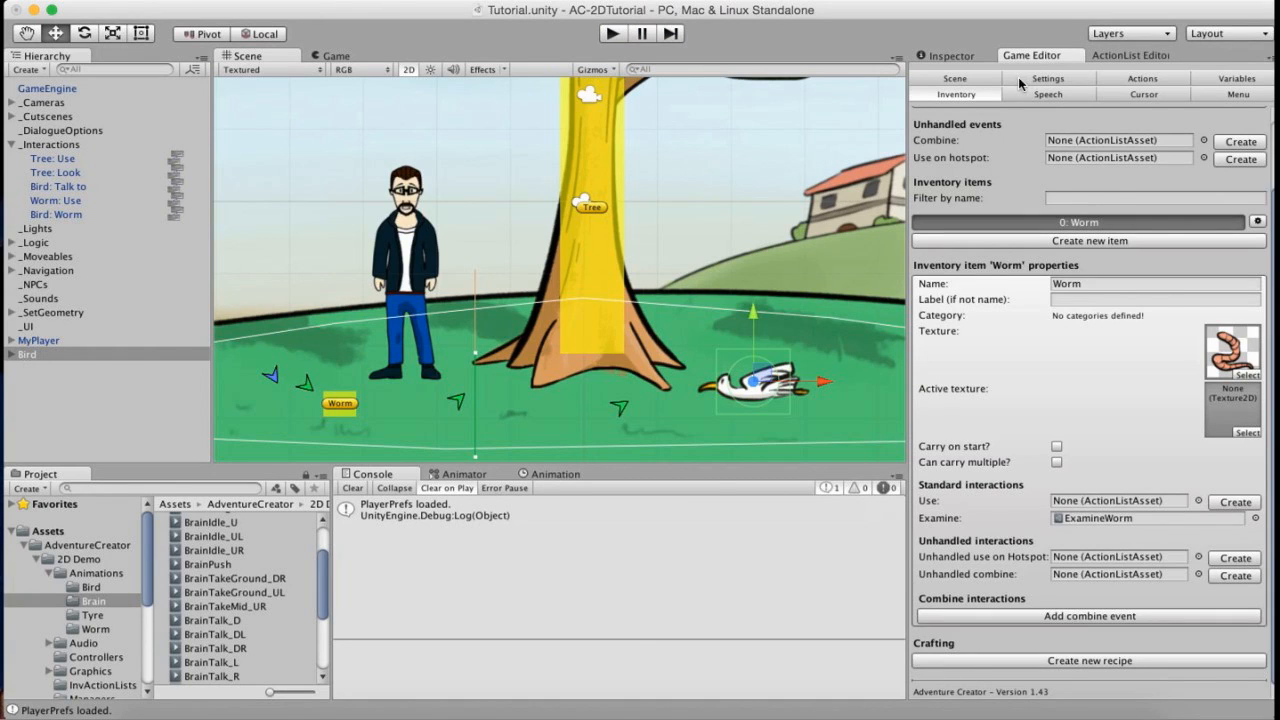
click(1022, 80)
scroll(978, 357, down, 2)
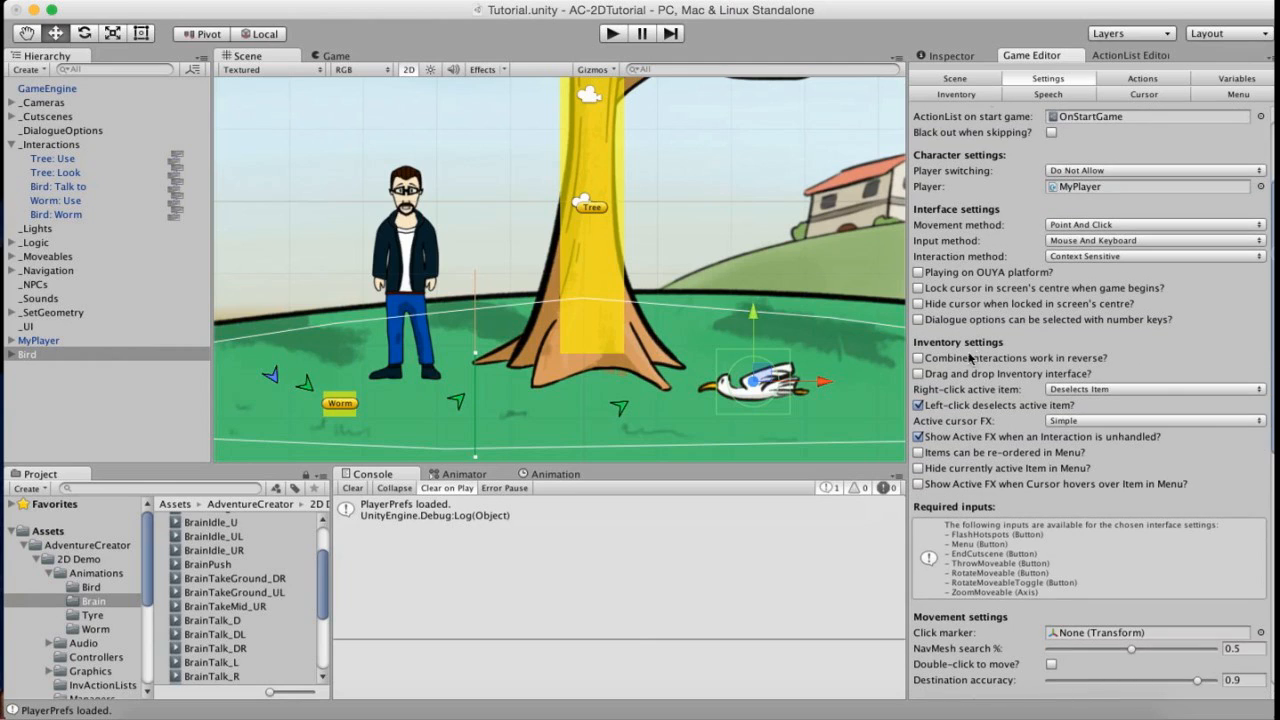
click(918, 374)
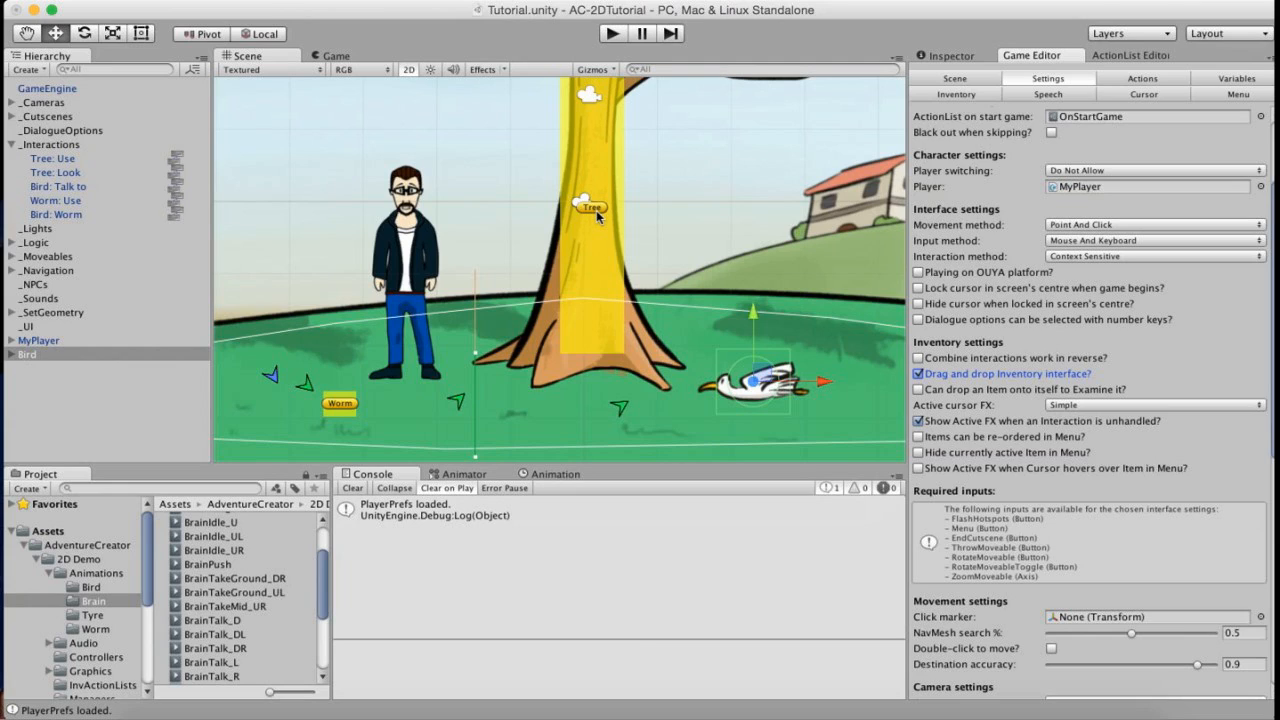
Create an ActionList asset for the inventory's unhandled Use on hotspot event and clear the console.
click(935, 95)
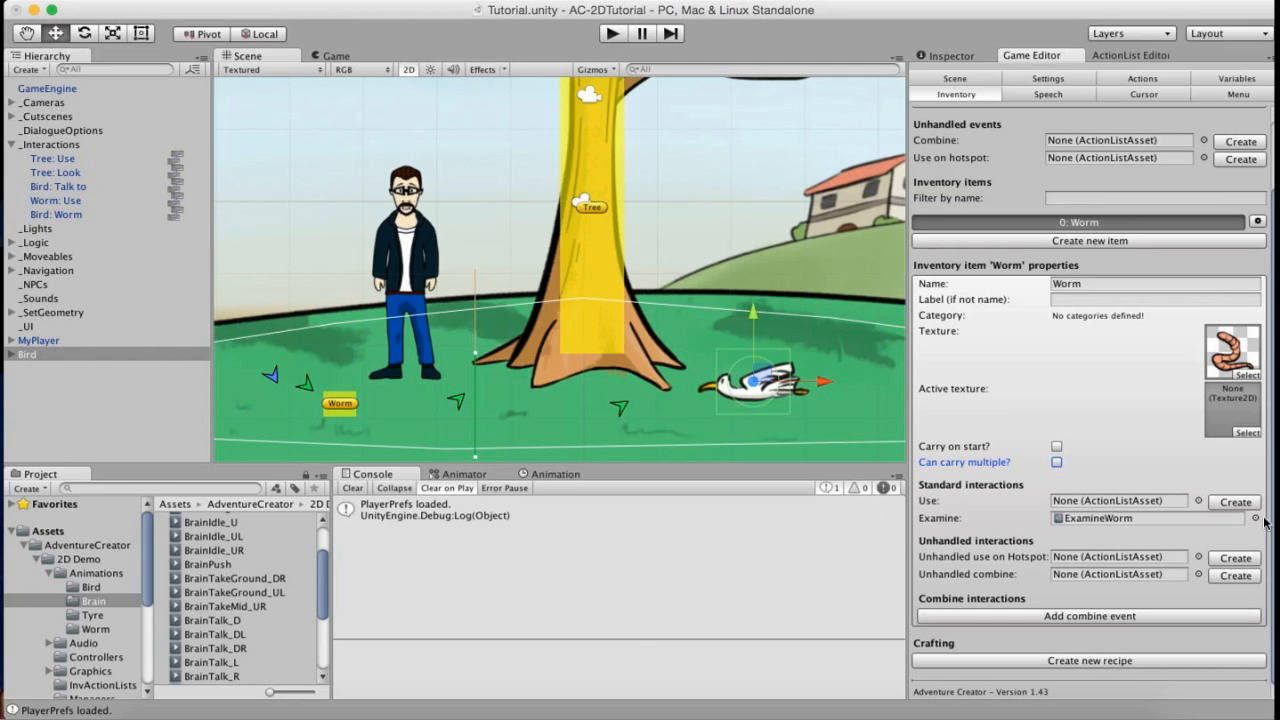
scroll(1262, 520, up, 3)
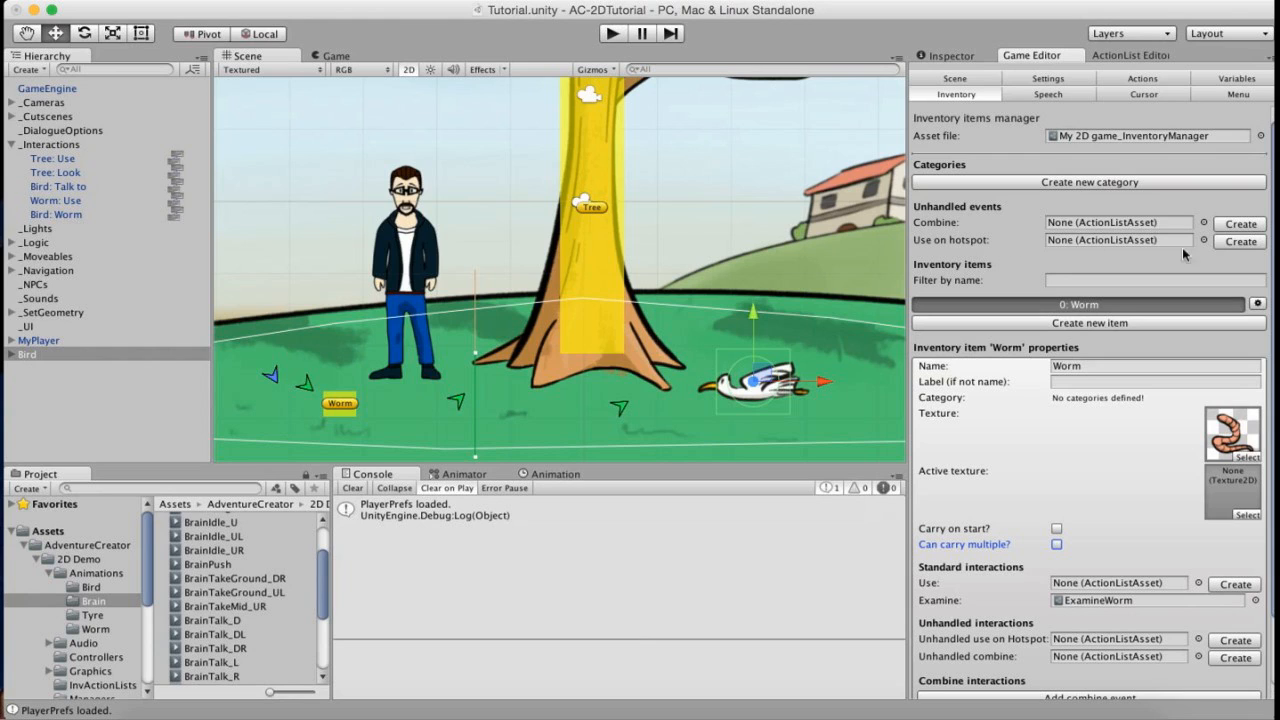
click(1238, 242)
click(1147, 242)
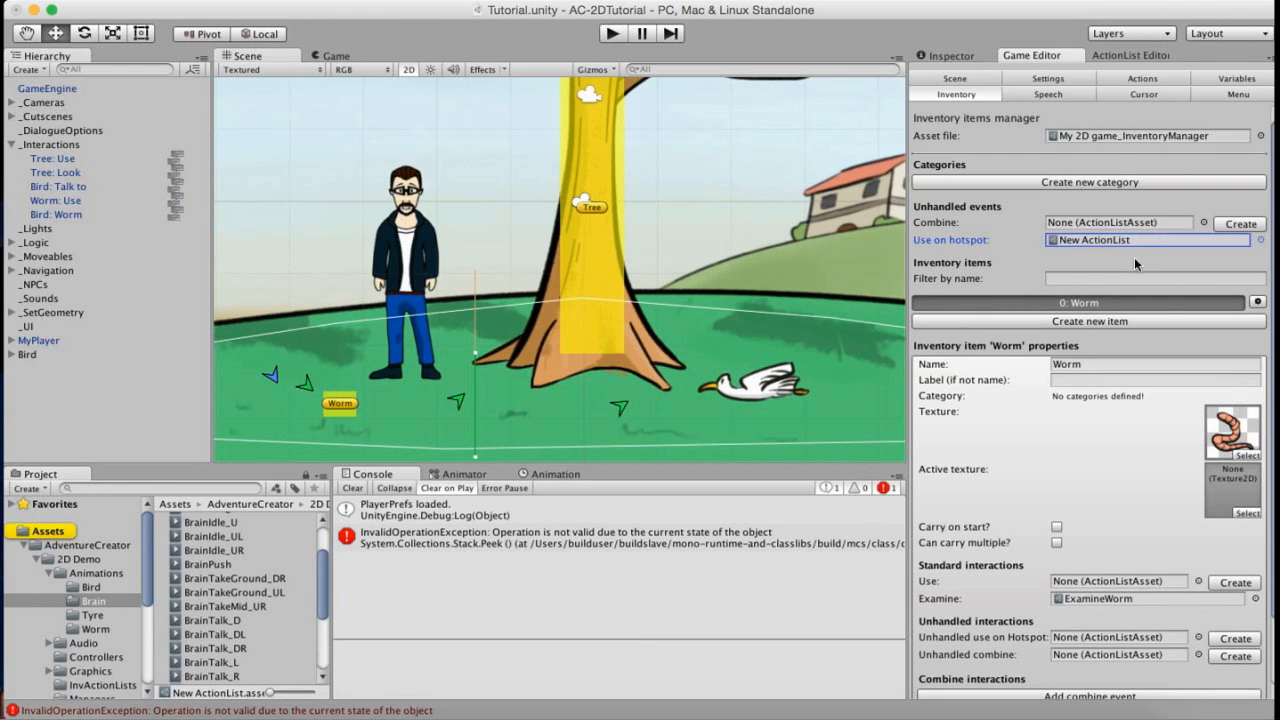
click(352, 488)
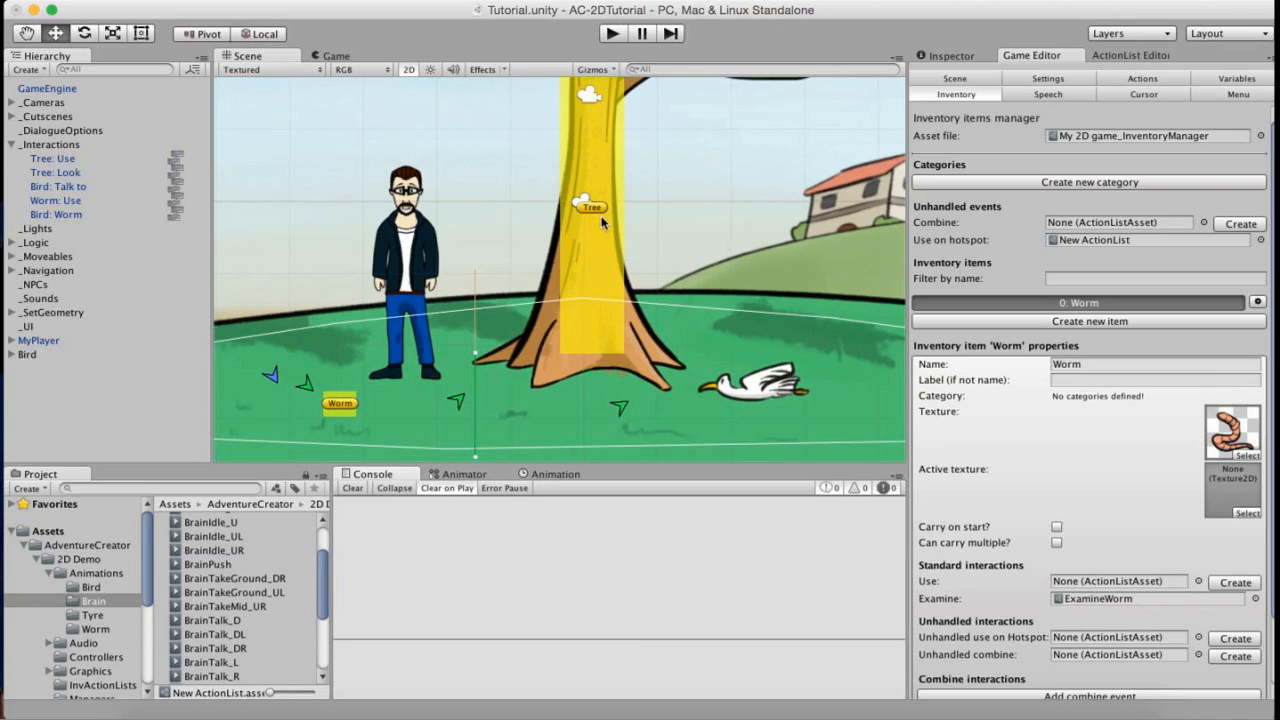
Rename the New ActionList asset in the Assets folder to UnhandledHotspot.
click(1077, 242)
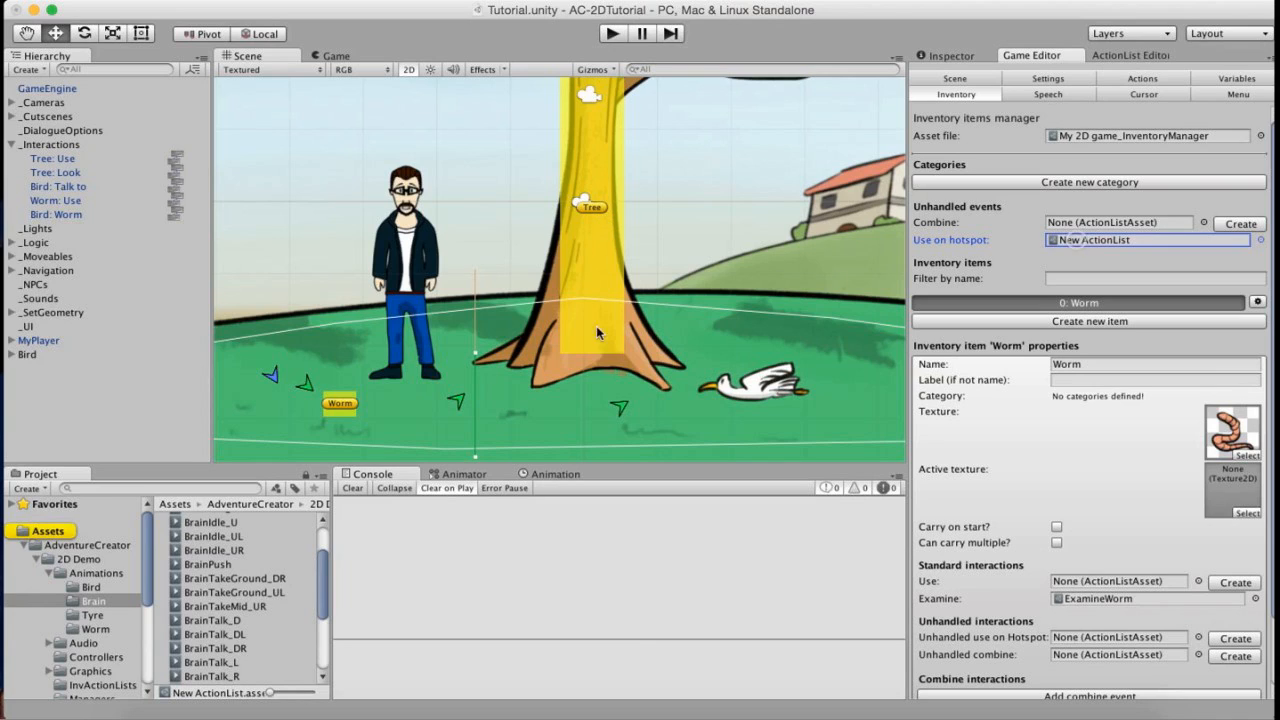
click(58, 531)
click(222, 548)
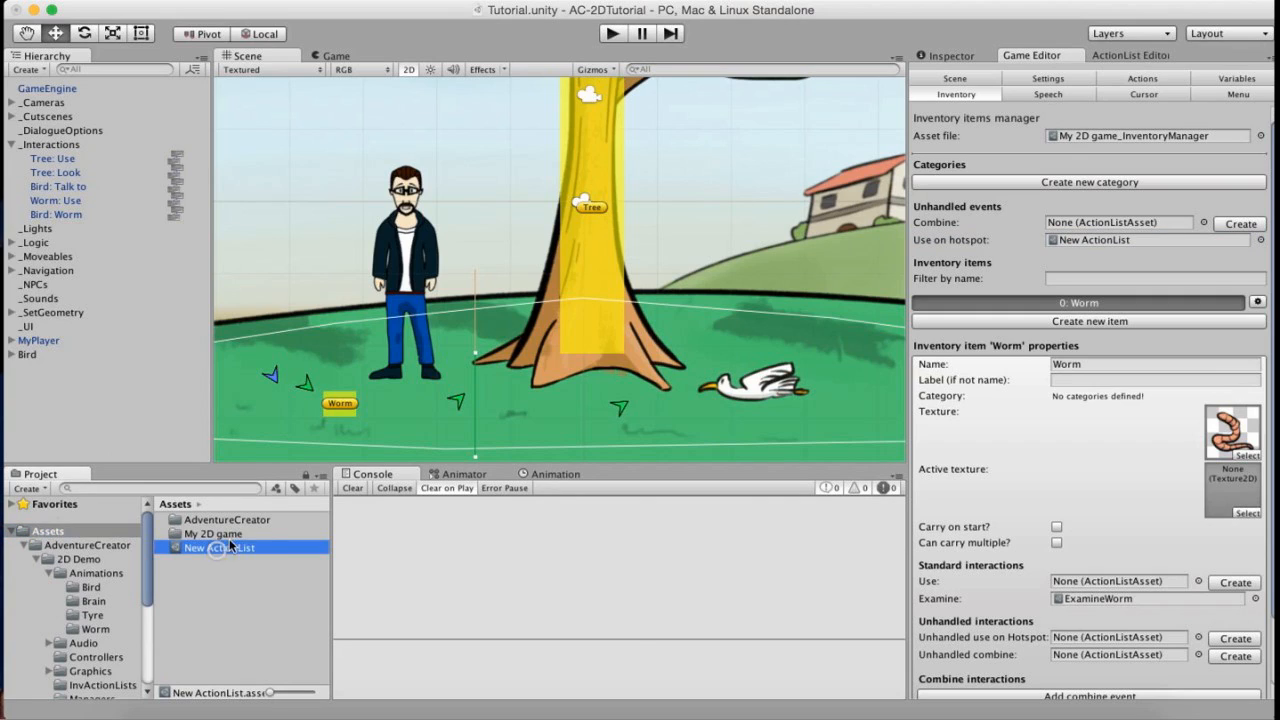
key(Return)
text(Unhandled)
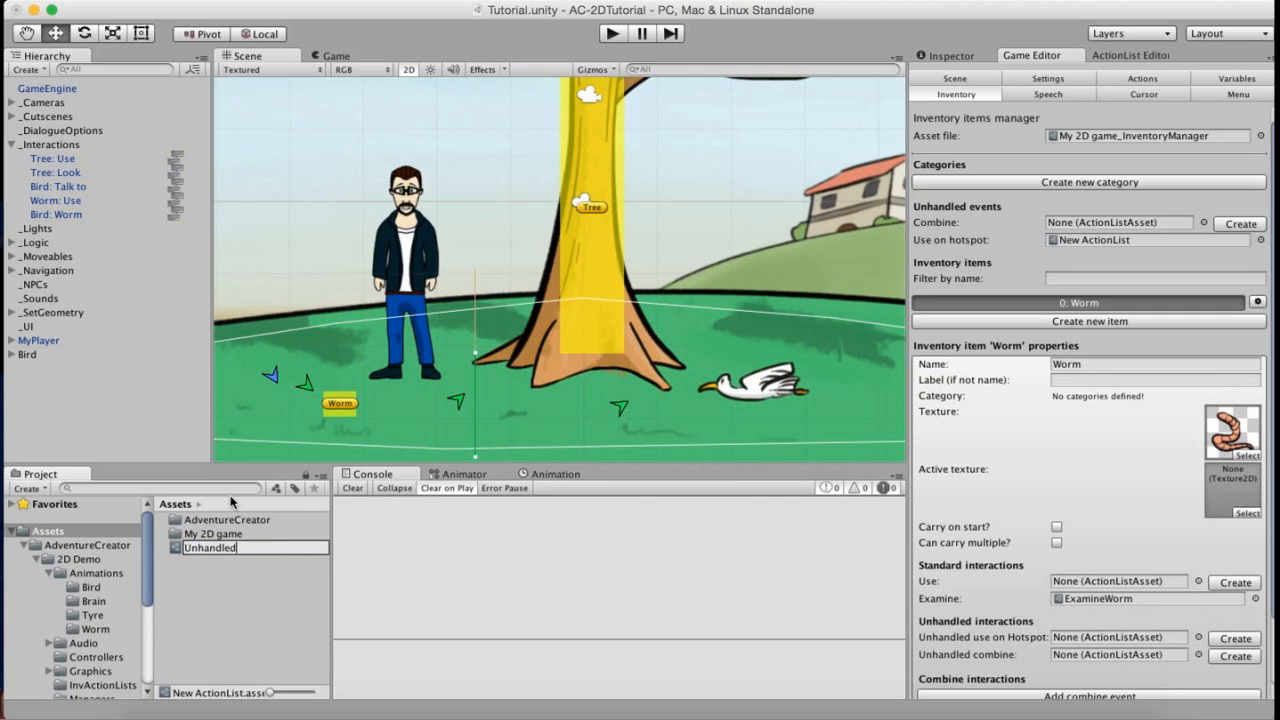
text(Hotspot)
key(Return)
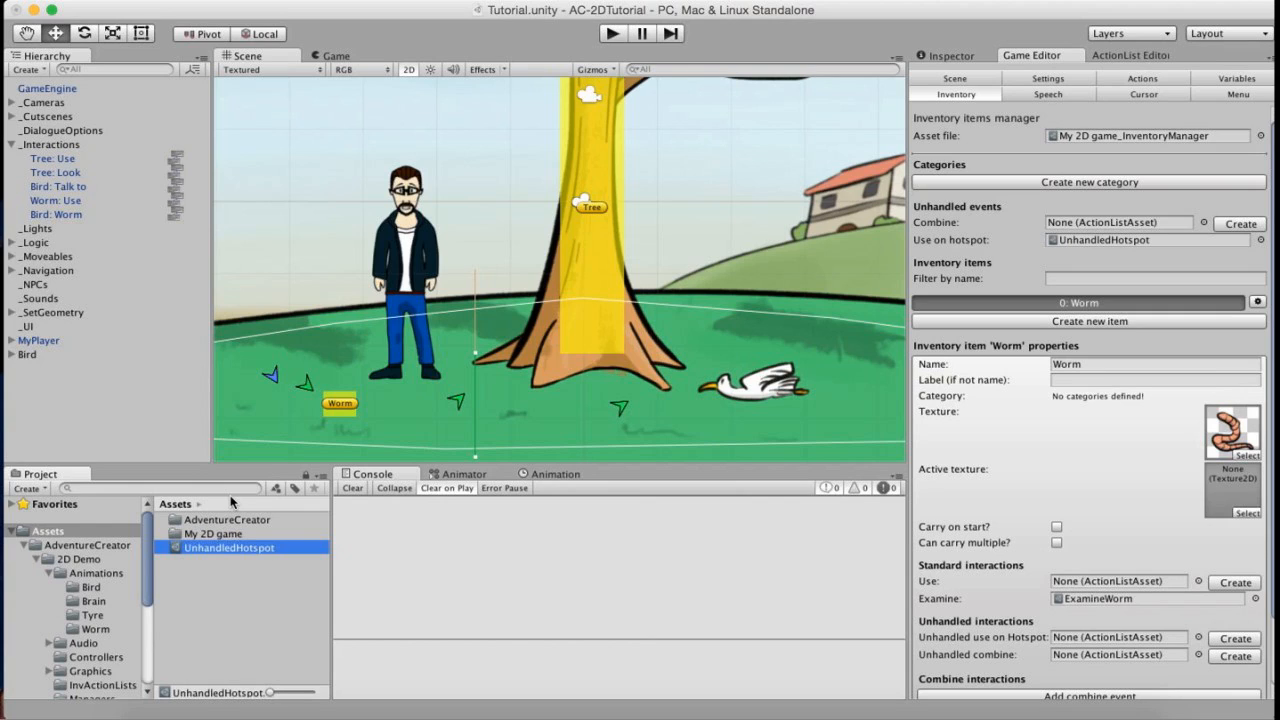
Move the UnhandledHotspot asset into the ActionLists folder of My 2D game.
click(24, 545)
drag(178, 548, 95, 579)
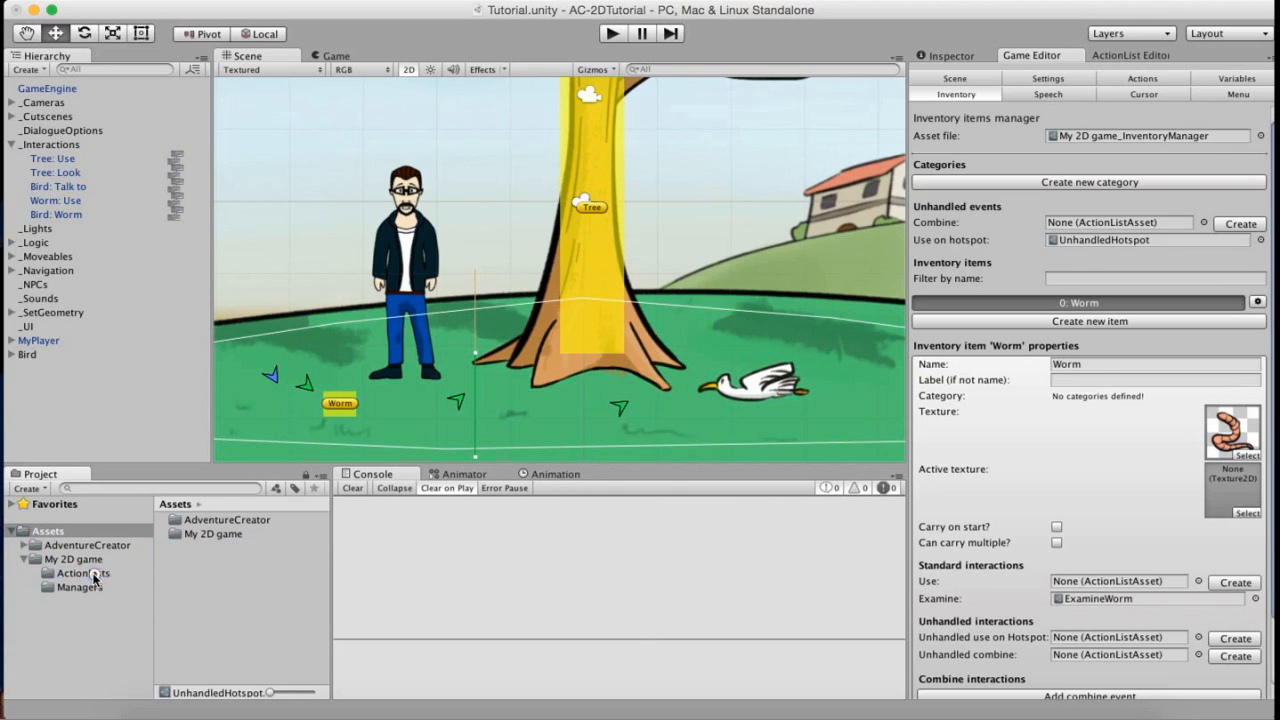
click(90, 574)
Make UnhandledHotspot's first action a Dialogue: Play speech player line reading "I can't use that there.".
click(948, 56)
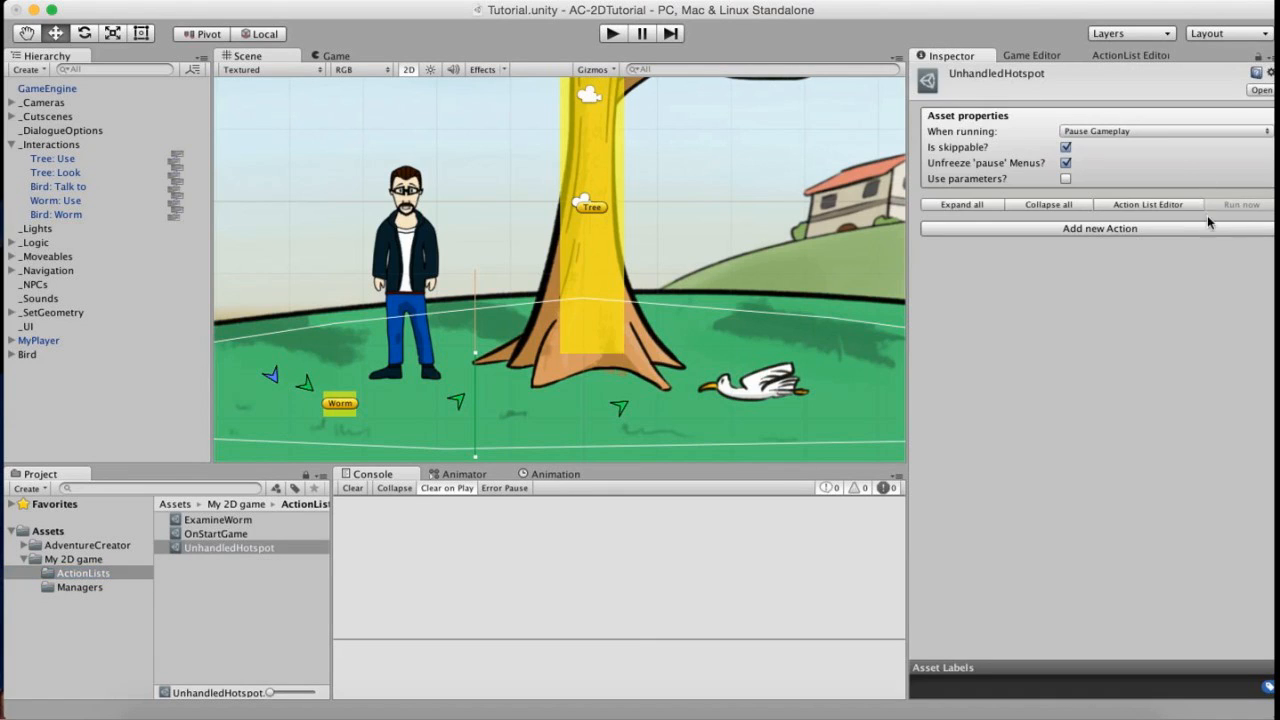
click(1155, 207)
click(1042, 121)
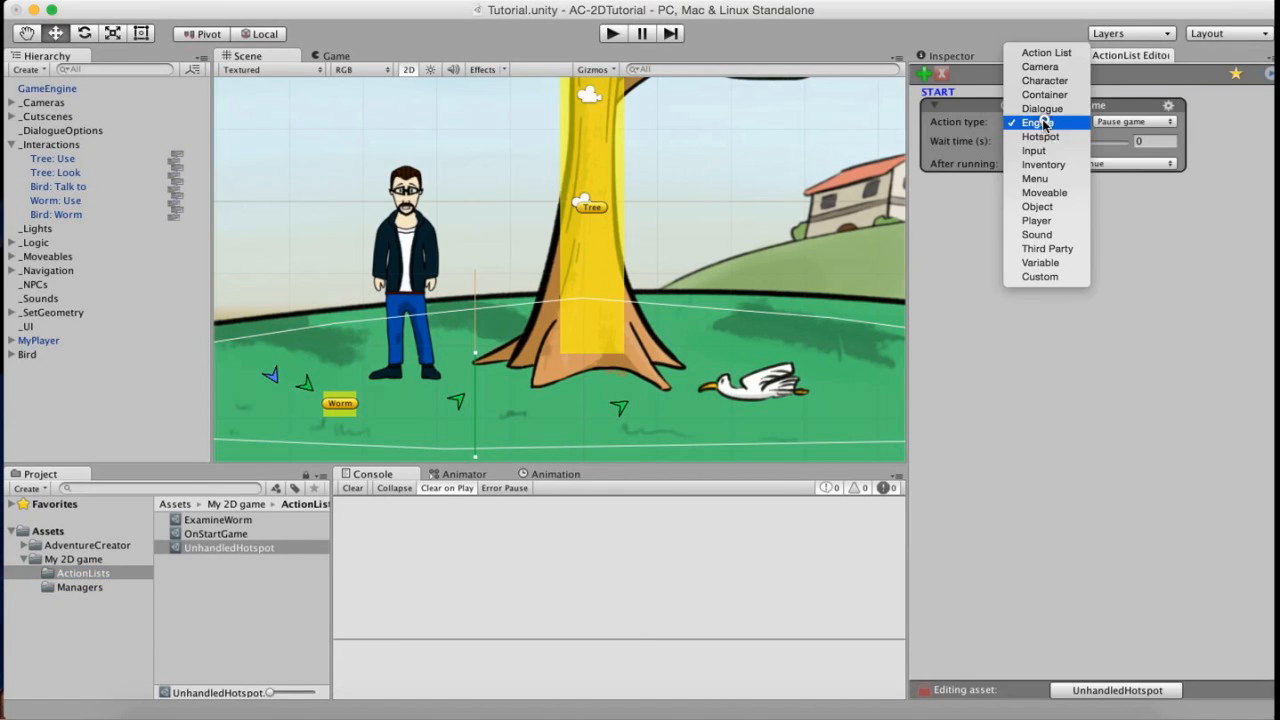
click(993, 121)
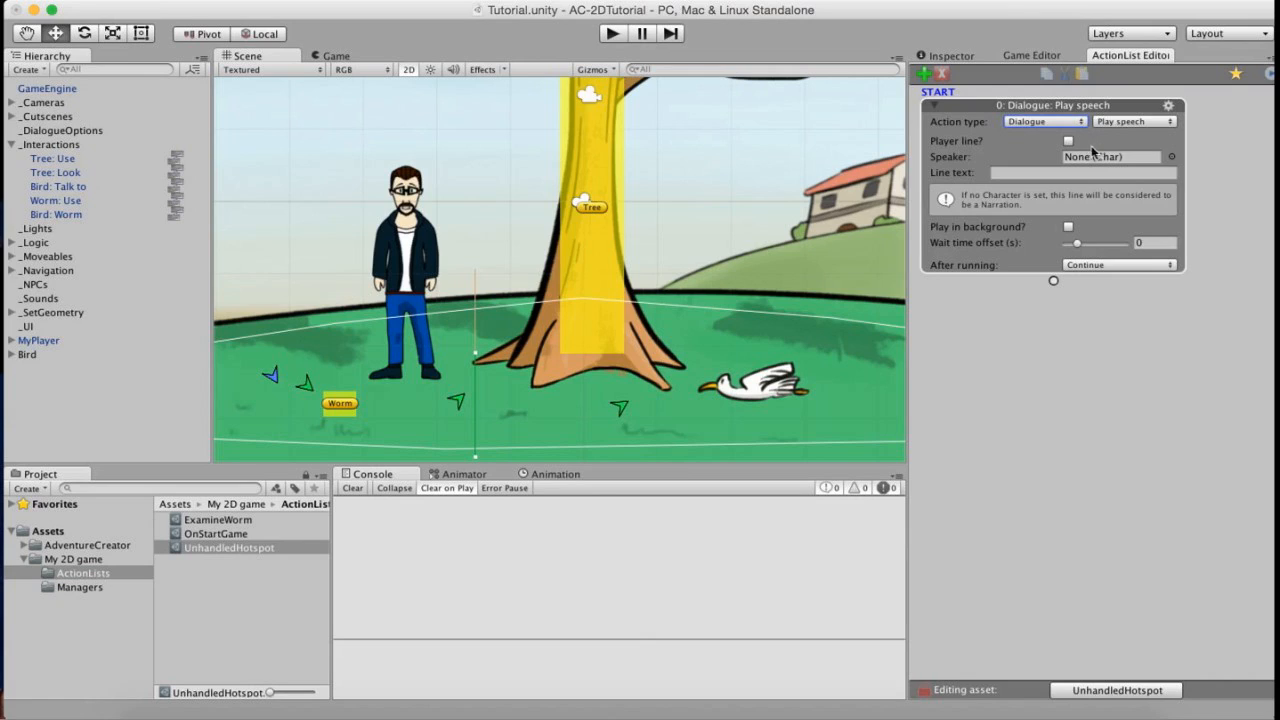
click(1070, 141)
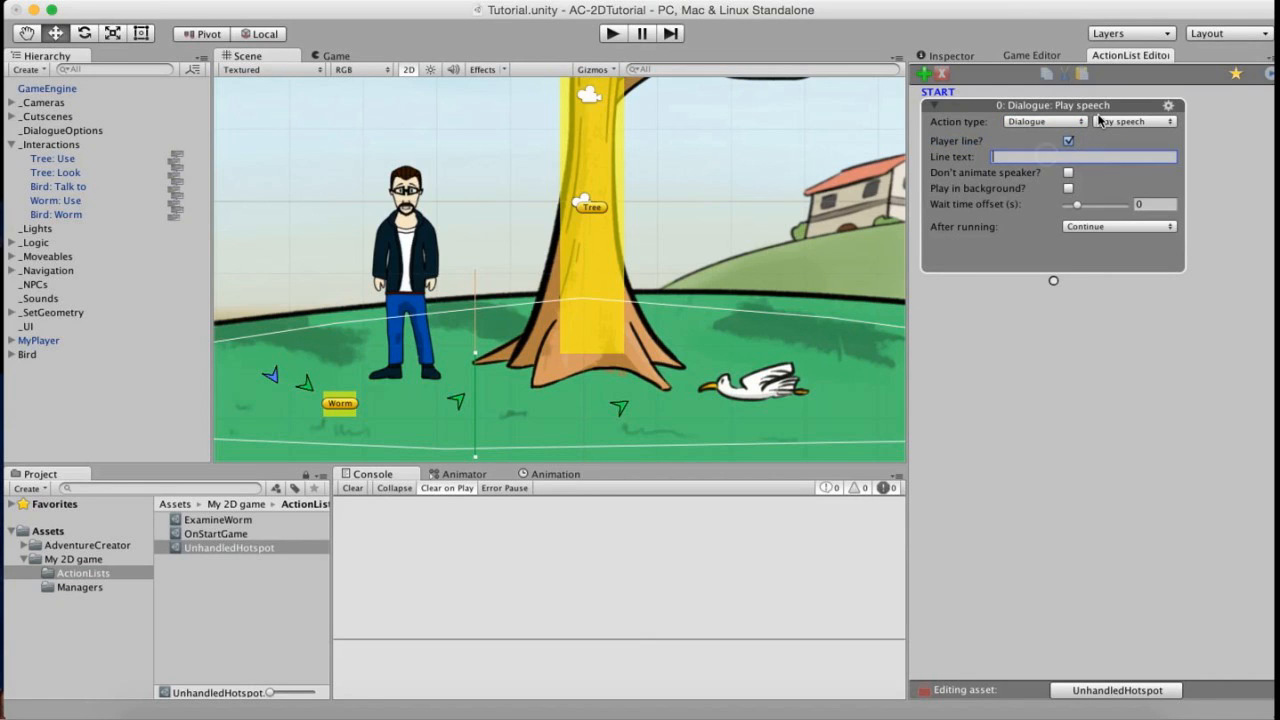
text(I can't use that there.)
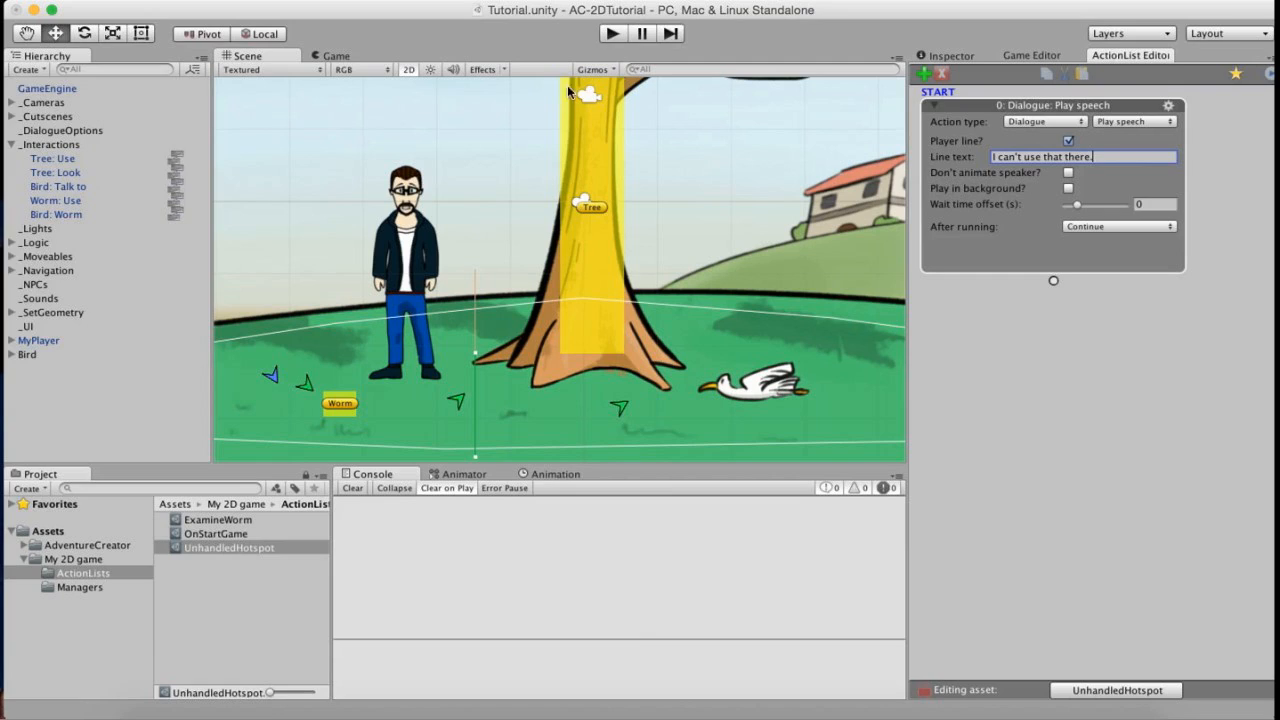
Playtest the scene by picking up the worm and using it on the tree.
click(613, 33)
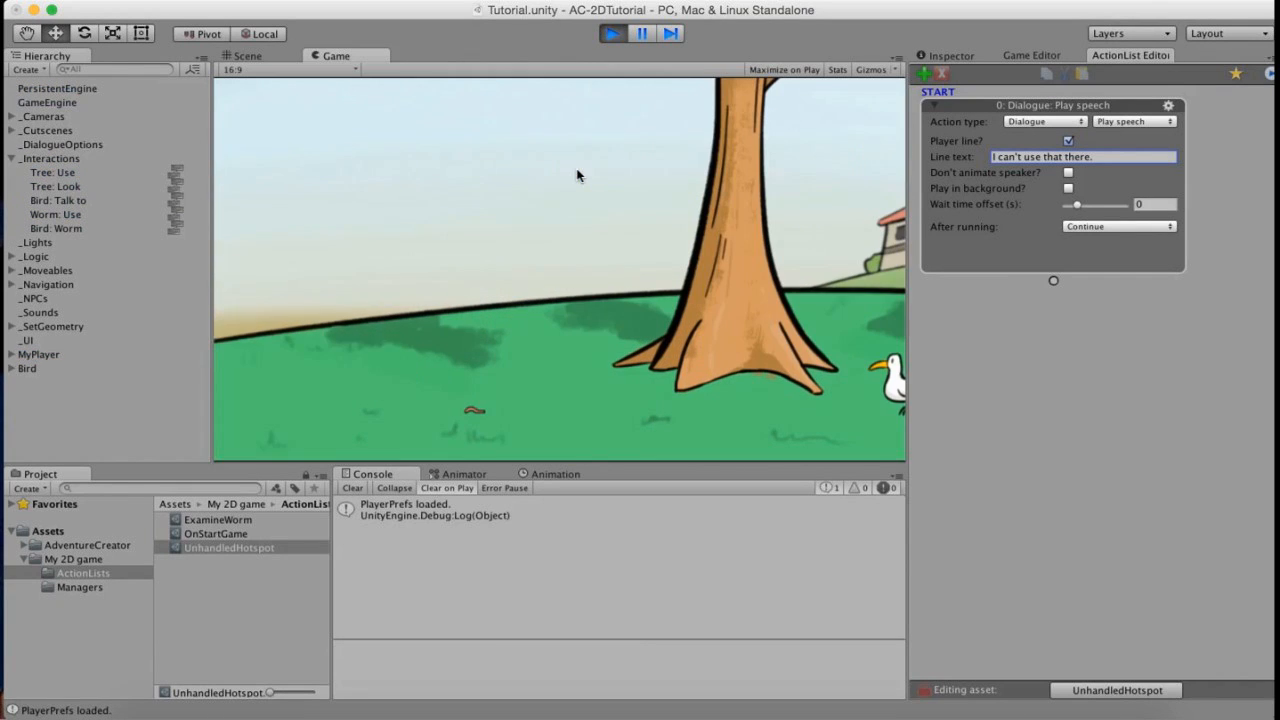
click(474, 411)
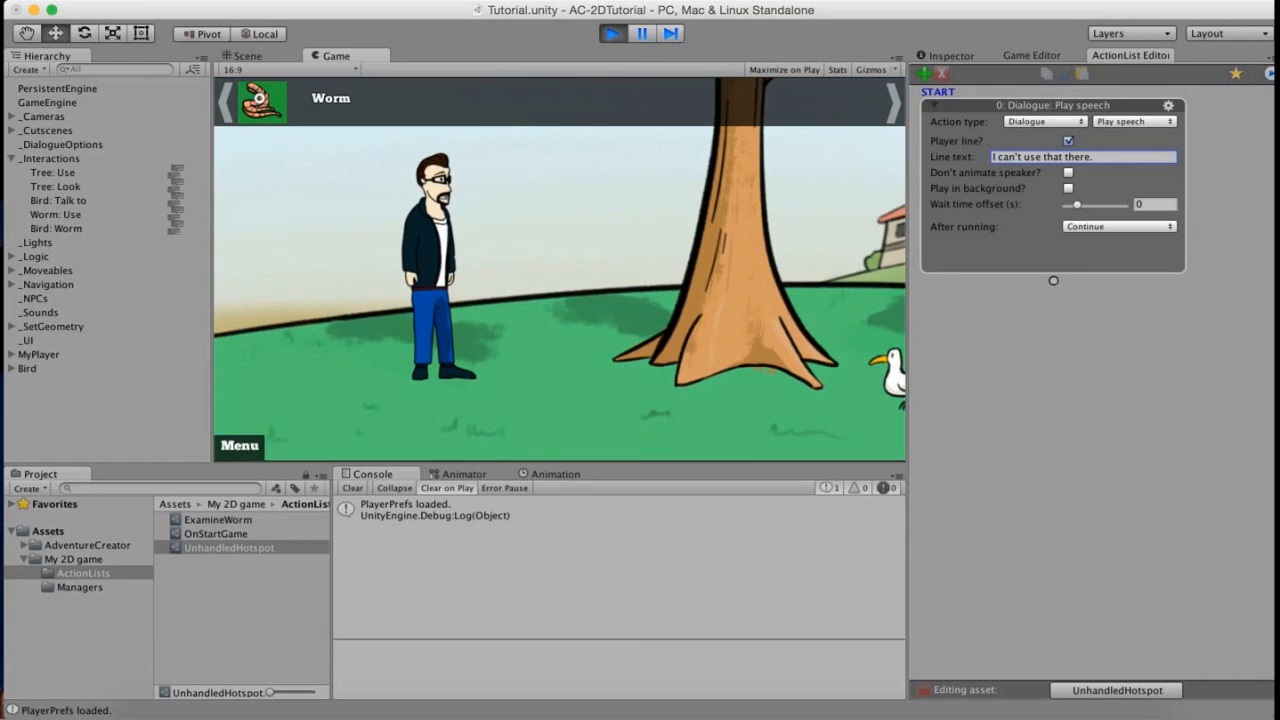
click(264, 104)
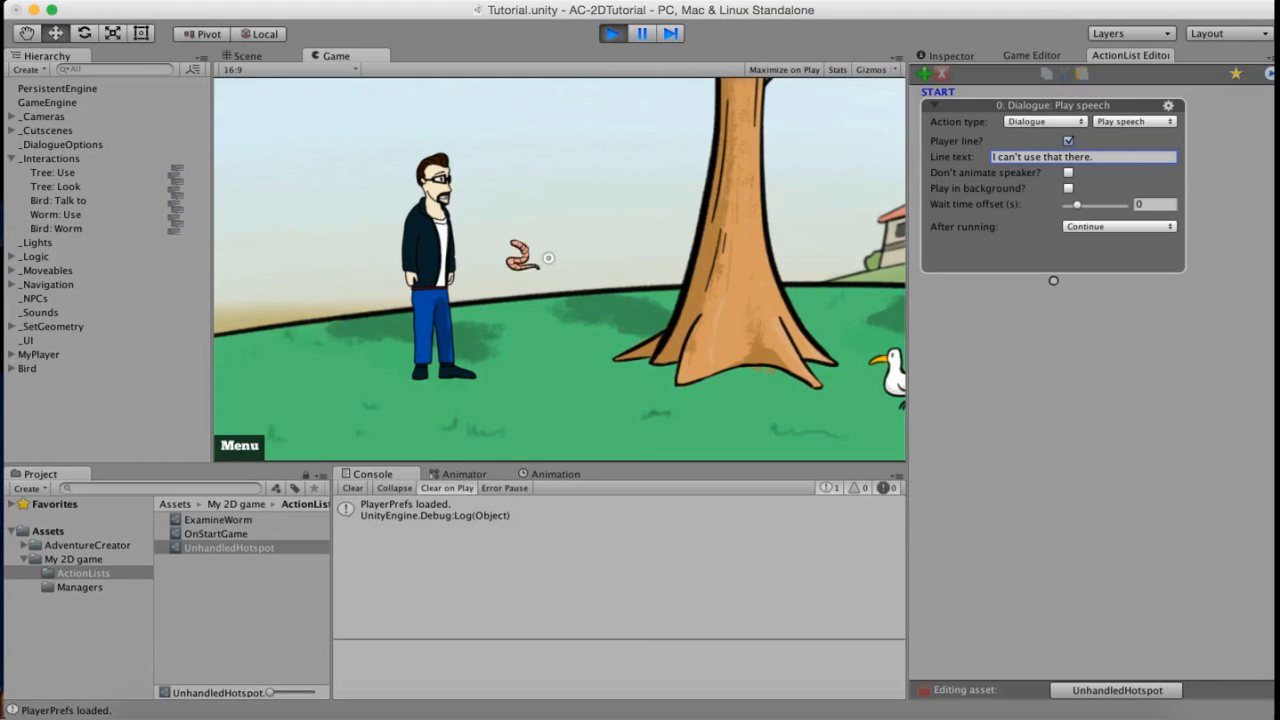
click(738, 256)
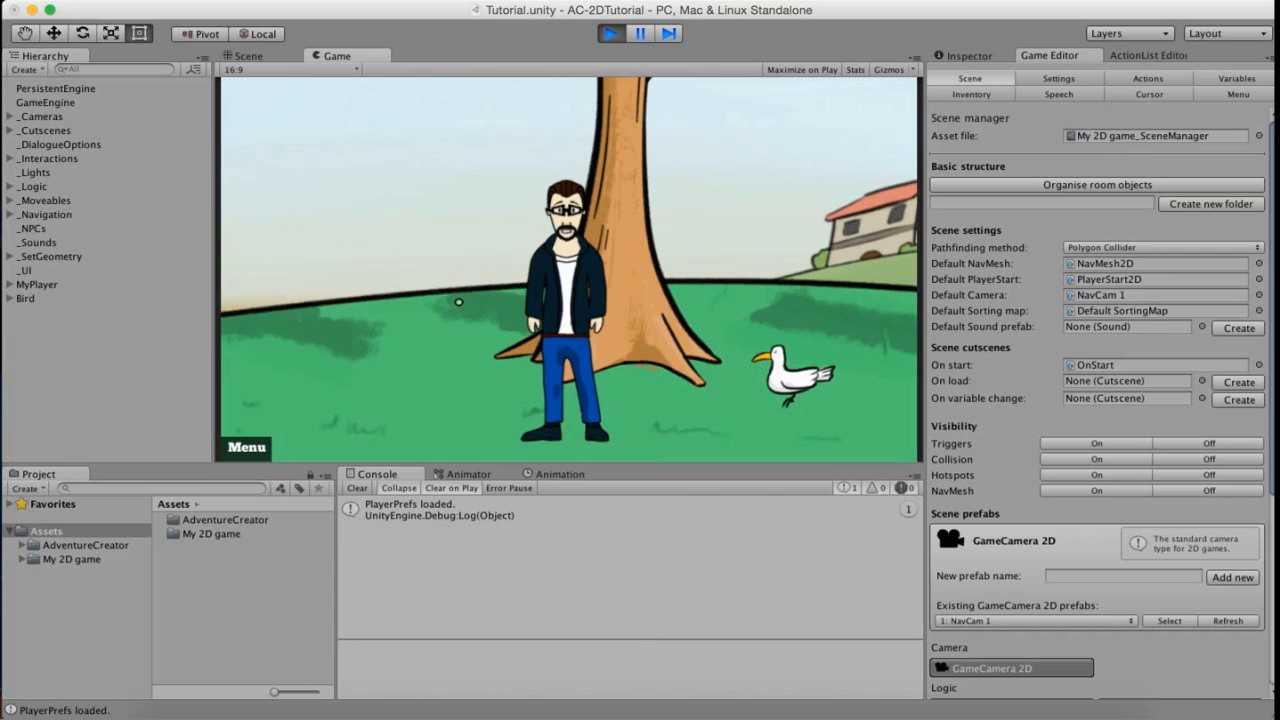
Use the worm on the bird in the running game, choose the "Wow, a talking bird!" dialogue option and stop the playtest.
click(268, 100)
click(797, 372)
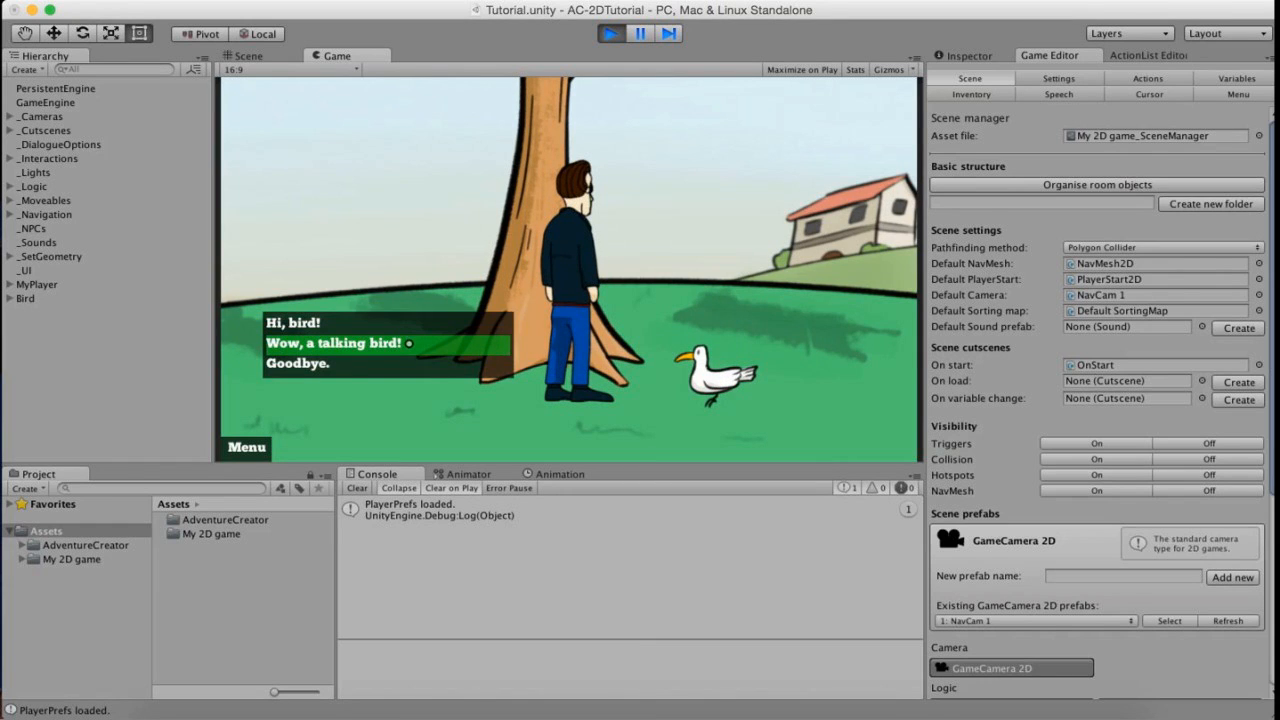
click(408, 343)
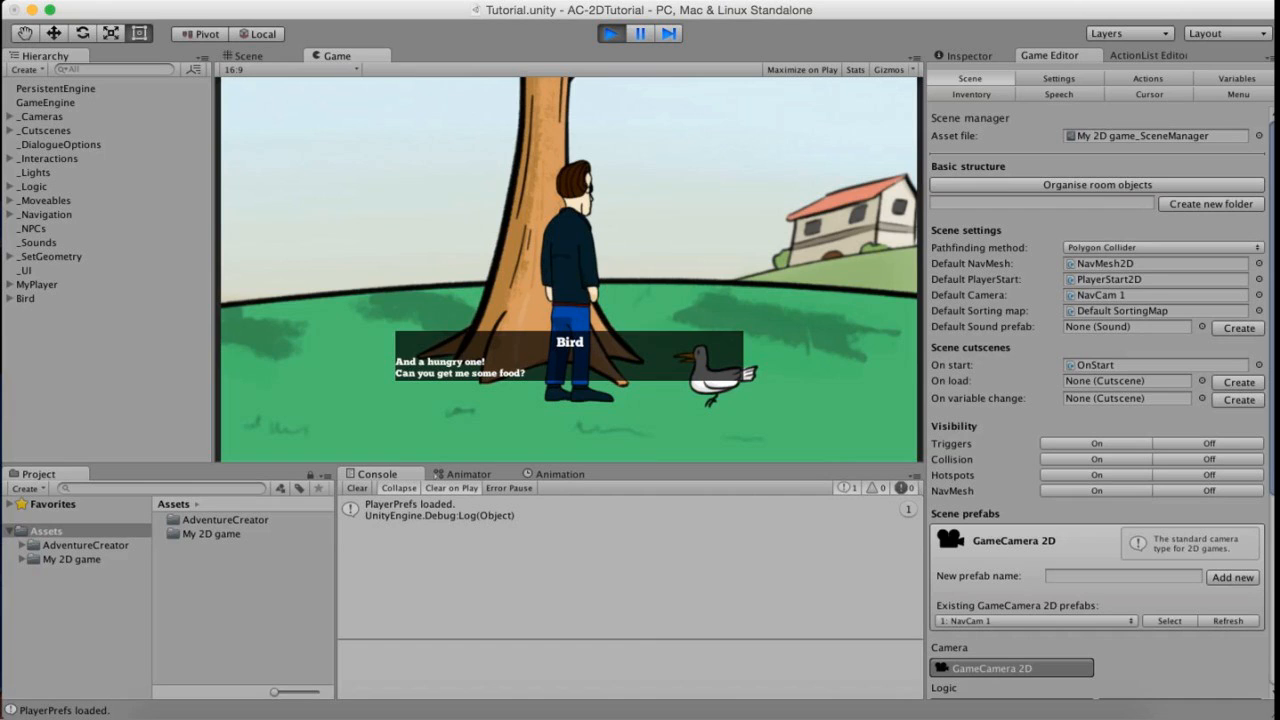
click(448, 360)
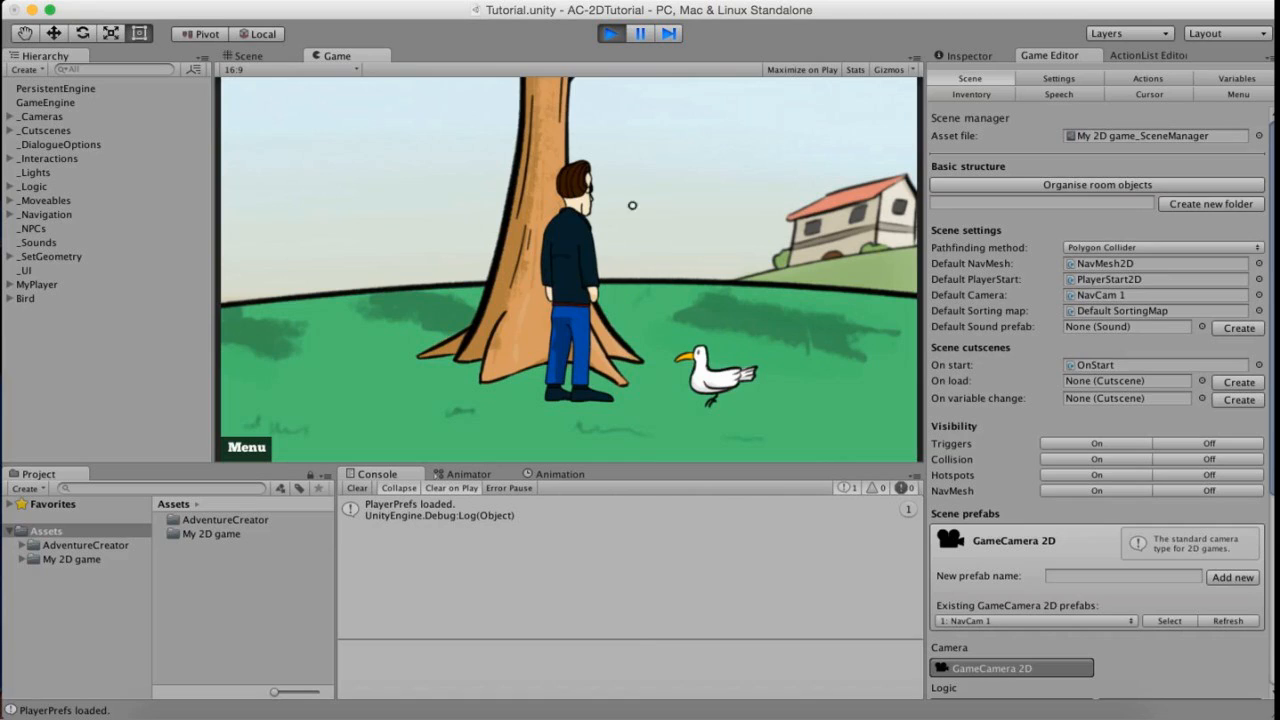
click(611, 34)
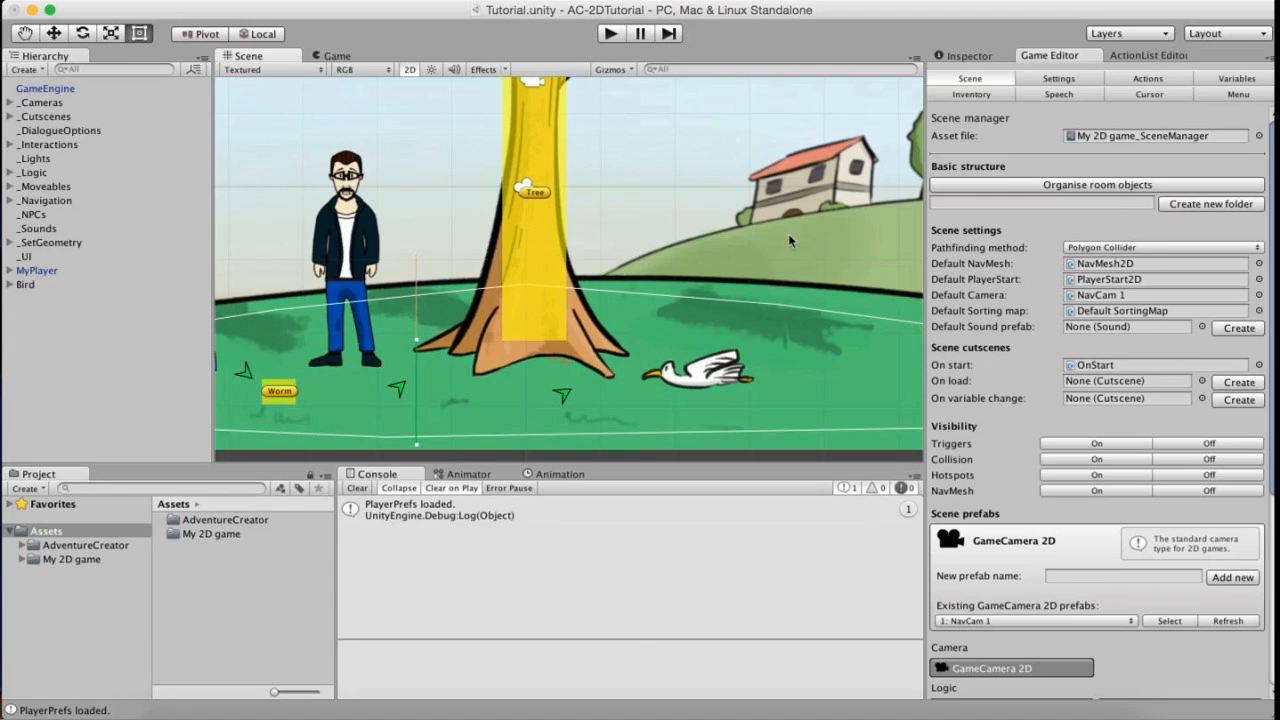
Create a local Boolean variable labelled "Given worm" in the Variables manager.
click(1236, 78)
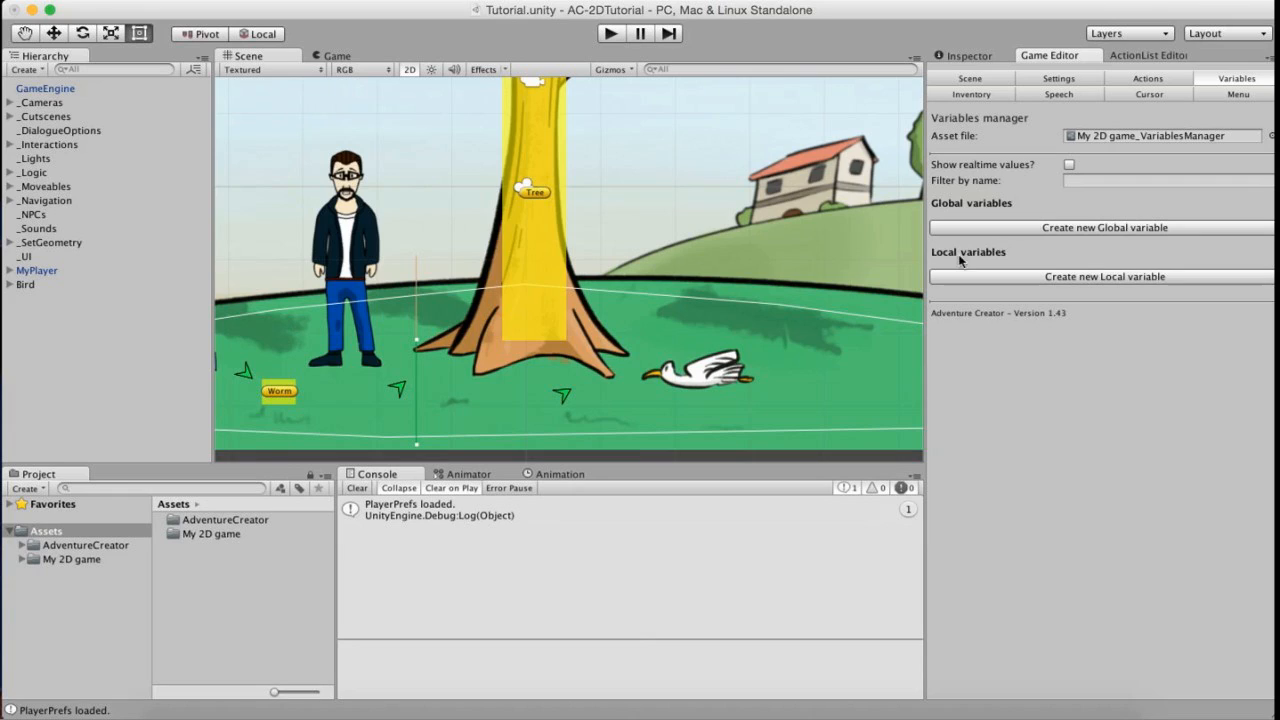
click(1013, 274)
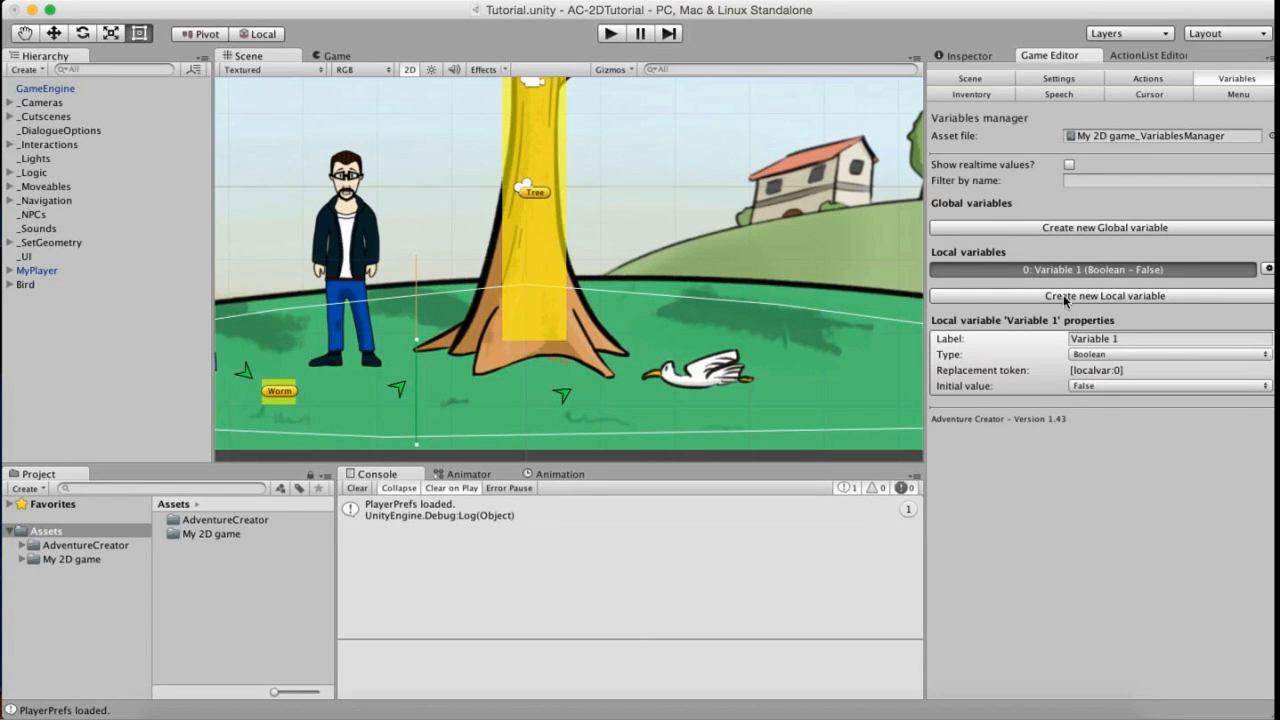
drag(1128, 339, 1013, 328)
text(Given worm)
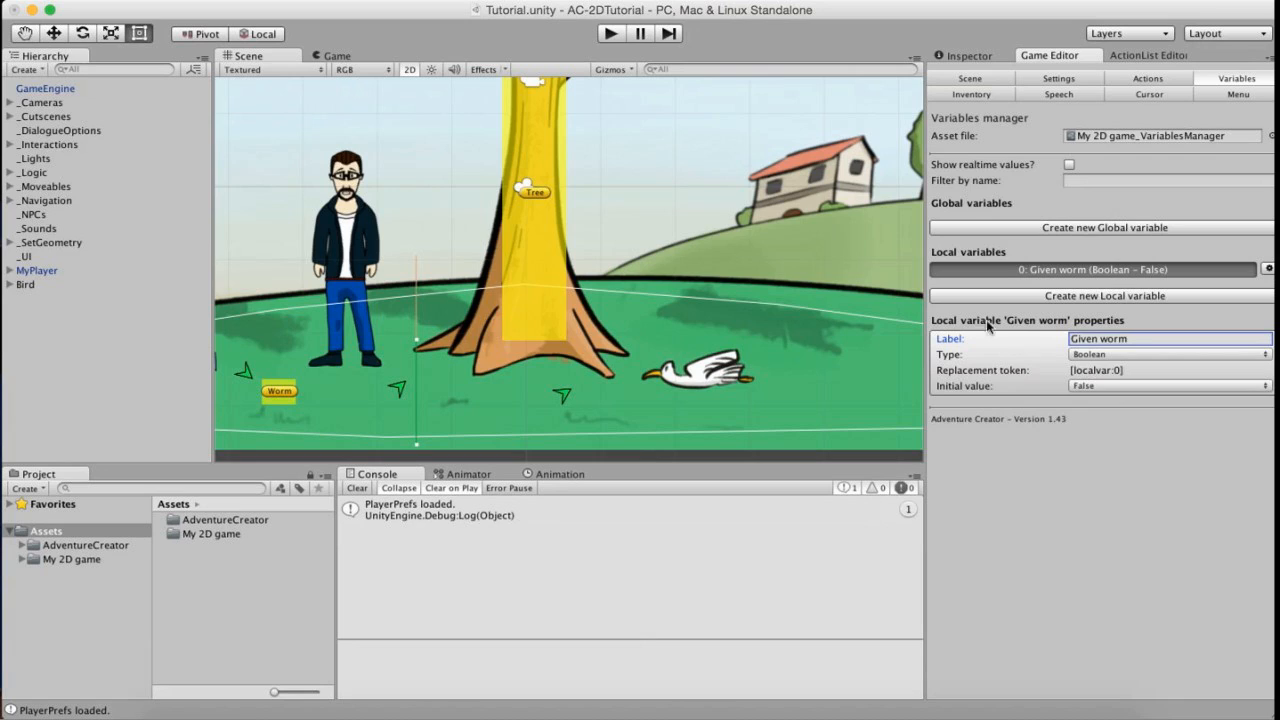
Chain a Variable: Set action after the Bird's speech action in the Bird: Worm interaction.
click(10, 146)
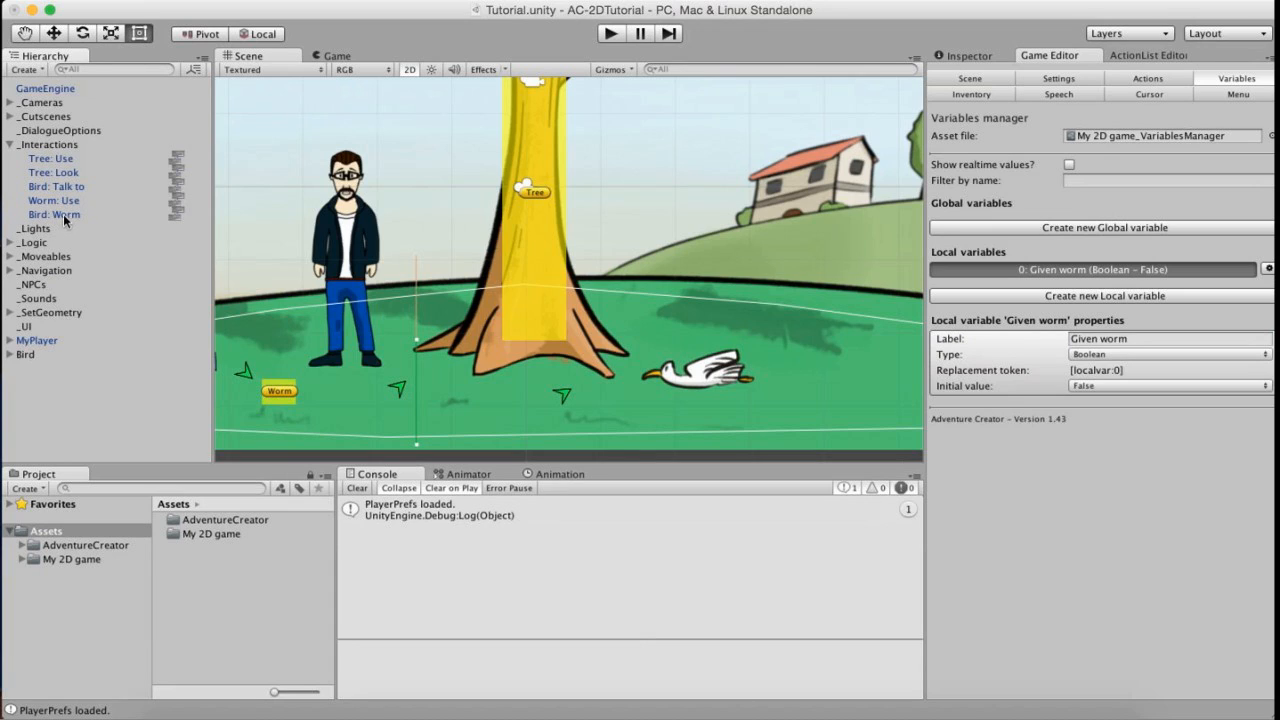
click(177, 212)
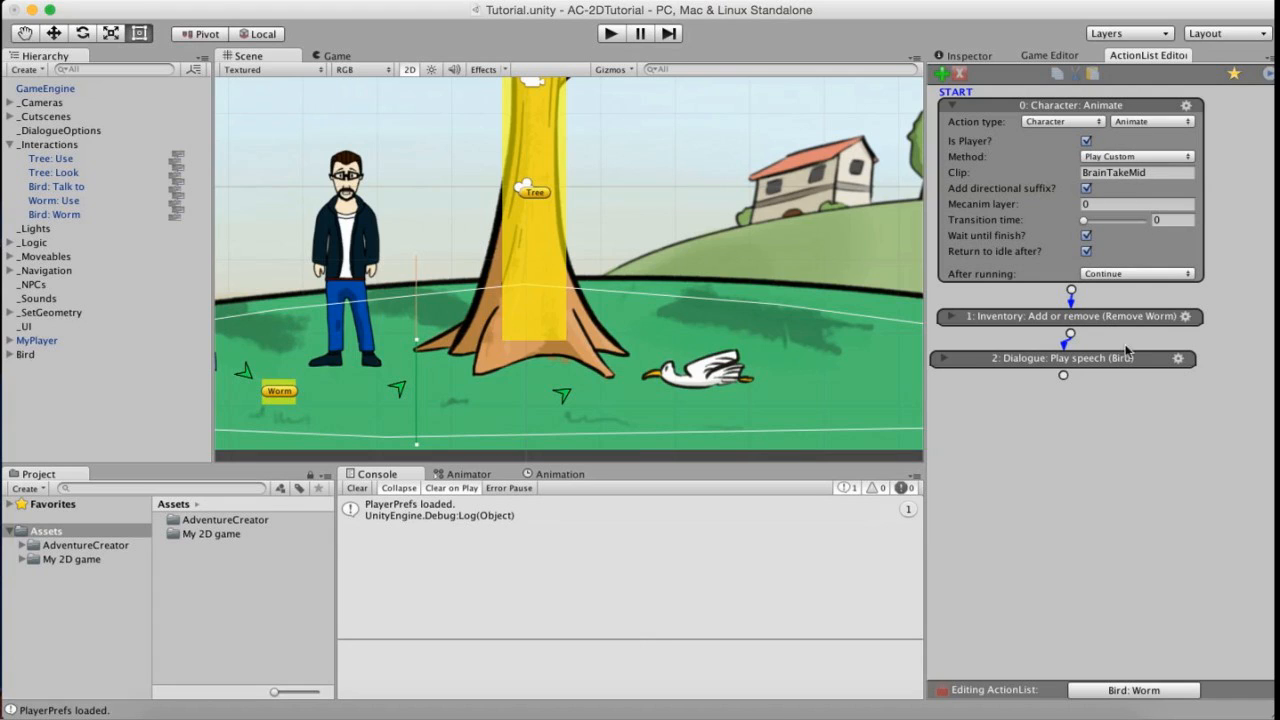
click(943, 357)
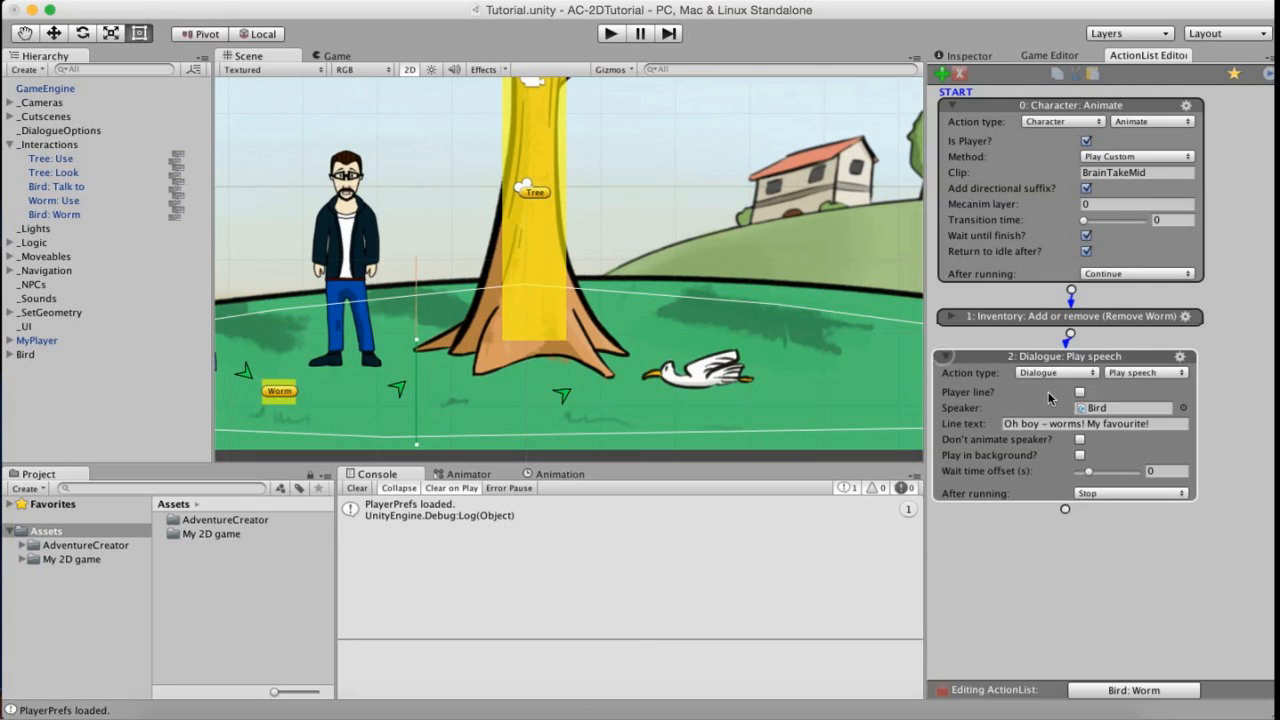
click(945, 357)
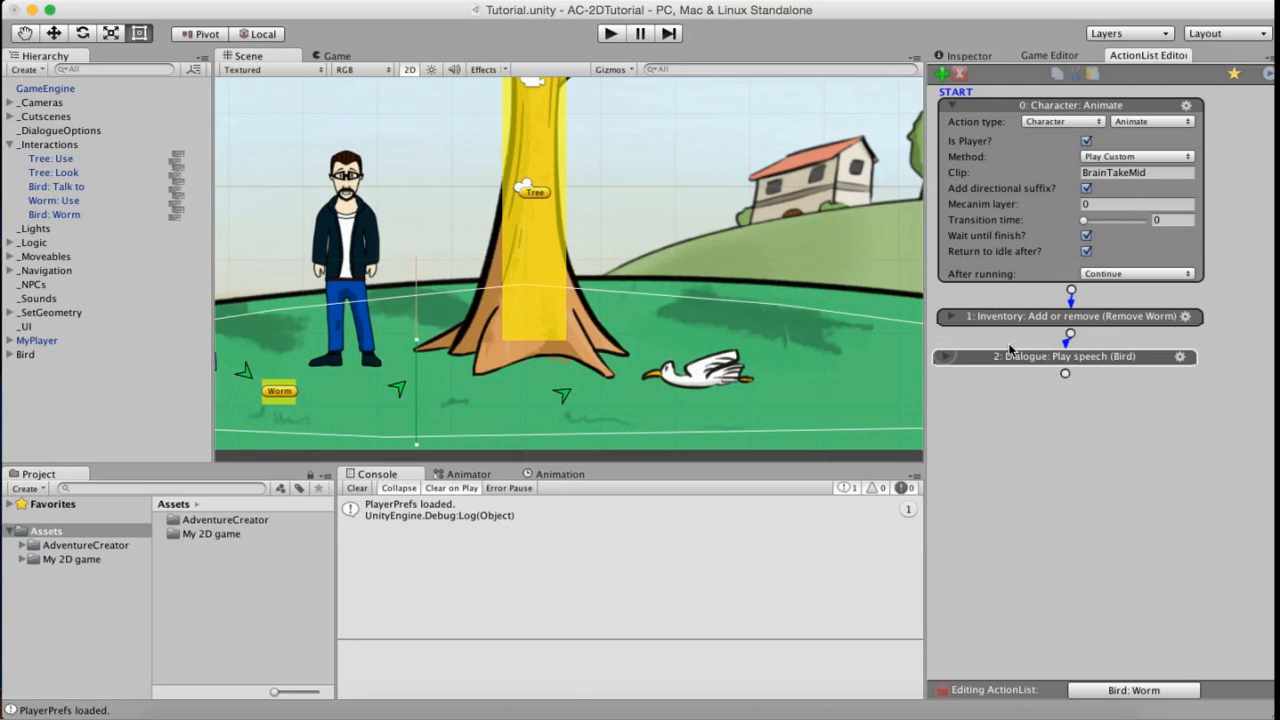
click(1064, 376)
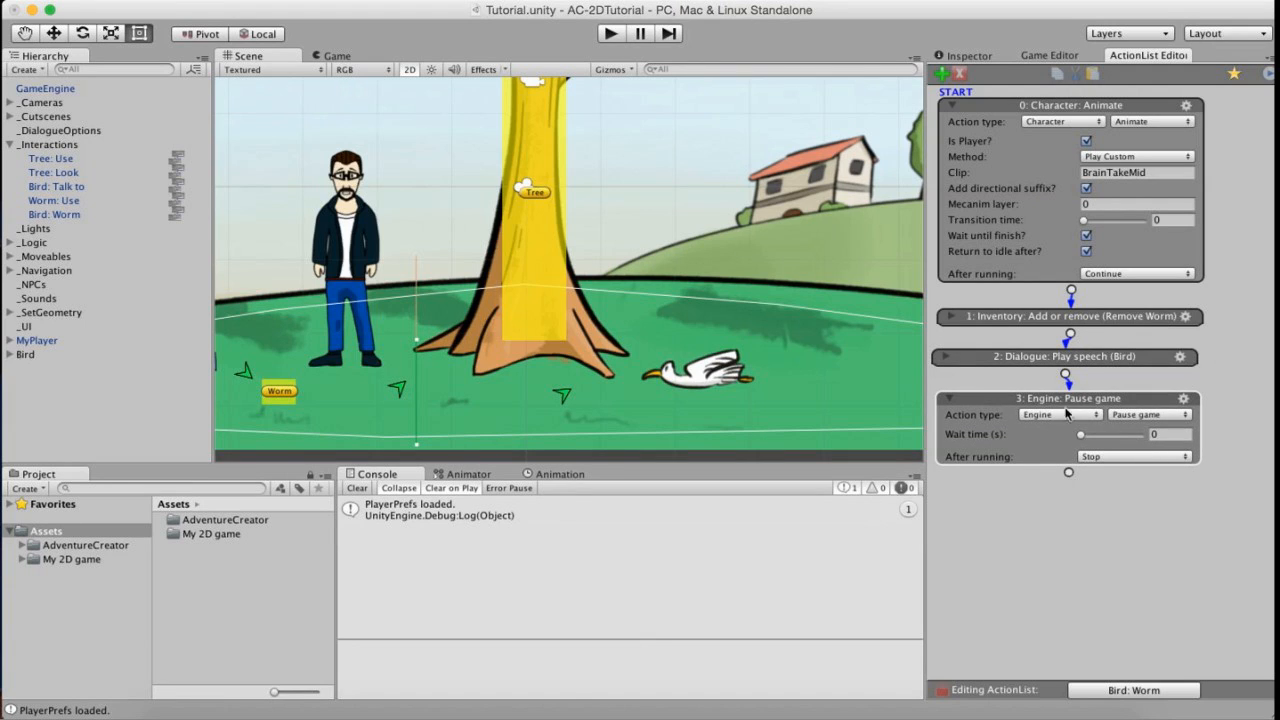
click(1060, 414)
click(1060, 555)
click(1140, 415)
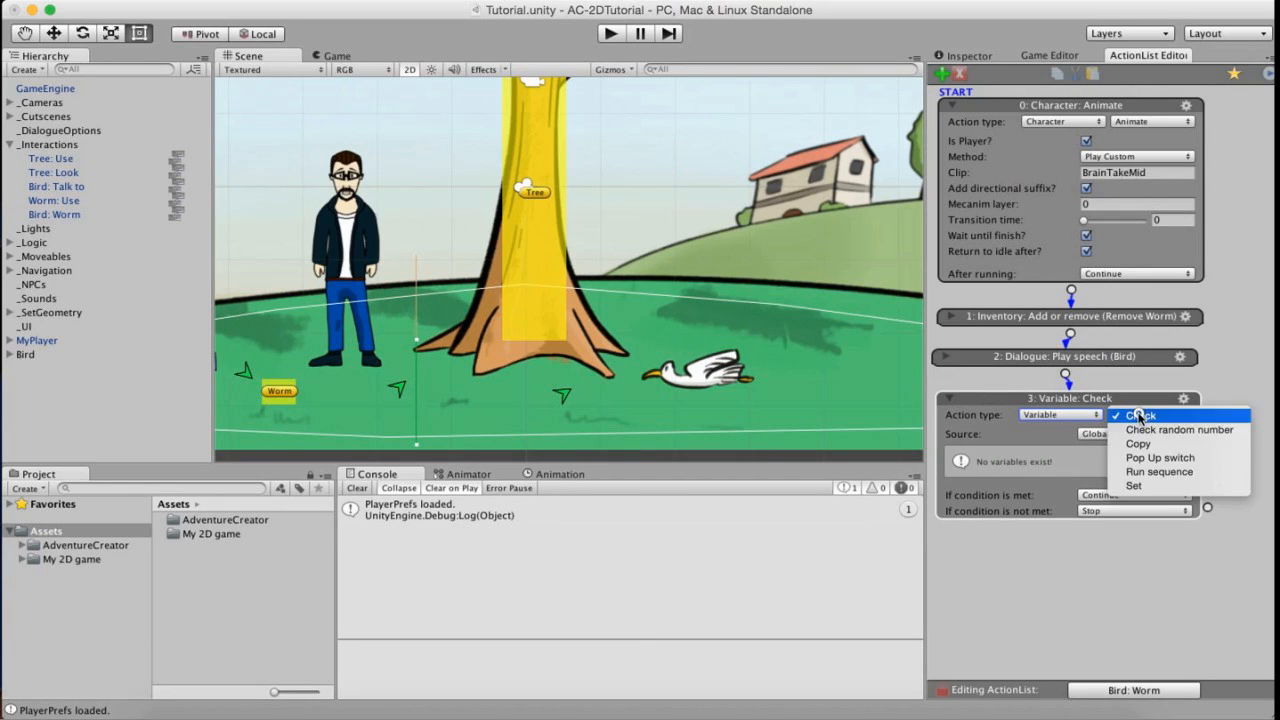
click(1134, 485)
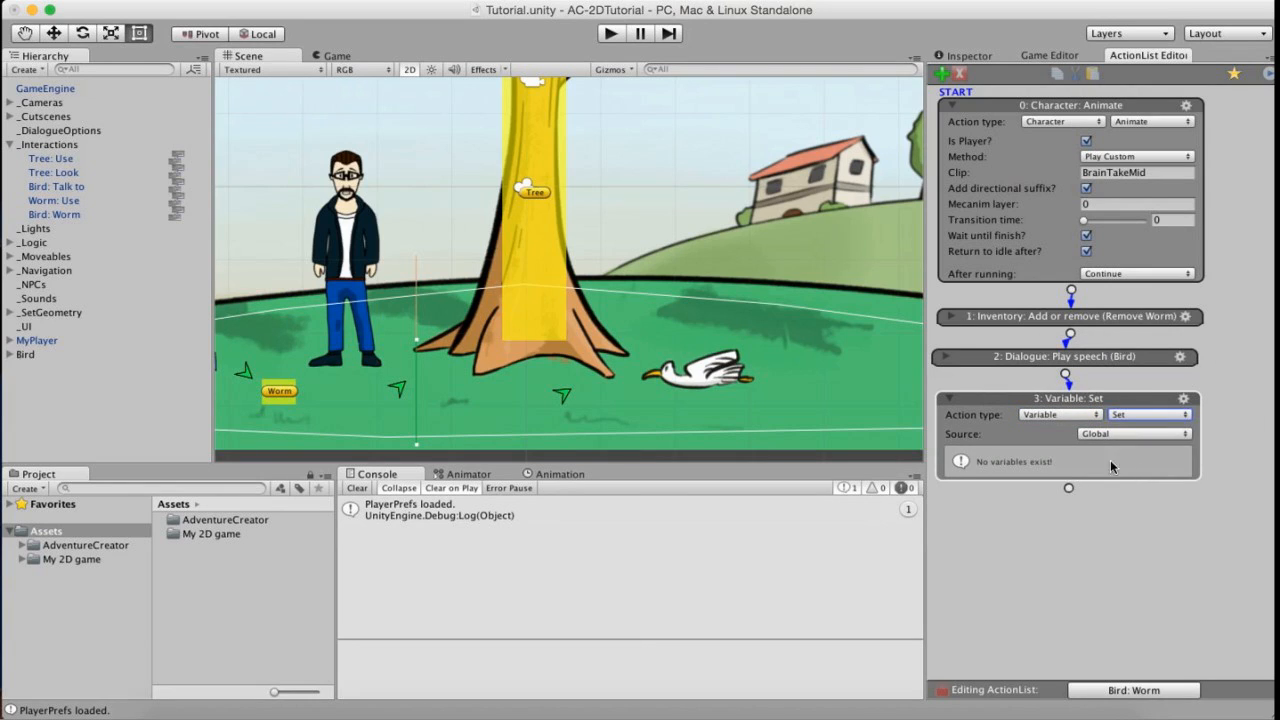
Set the Variable: Set action's source to Local and choose the Given worm variable.
click(1098, 437)
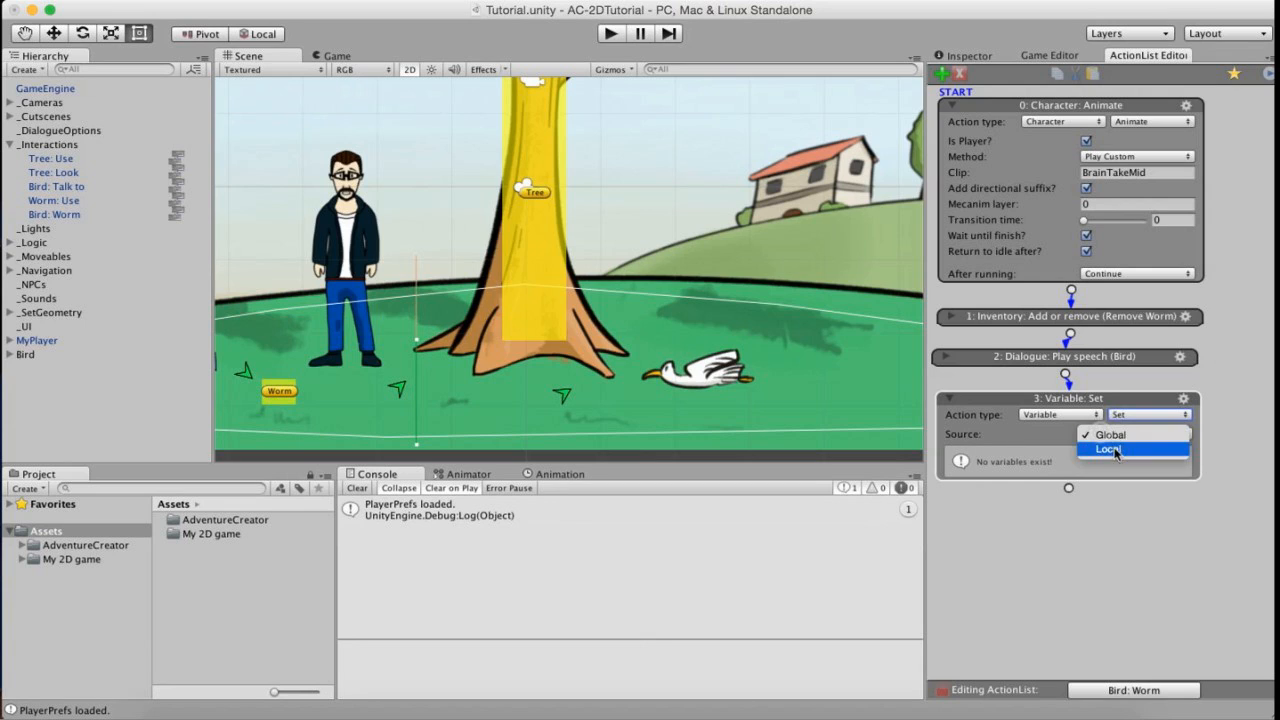
click(1100, 449)
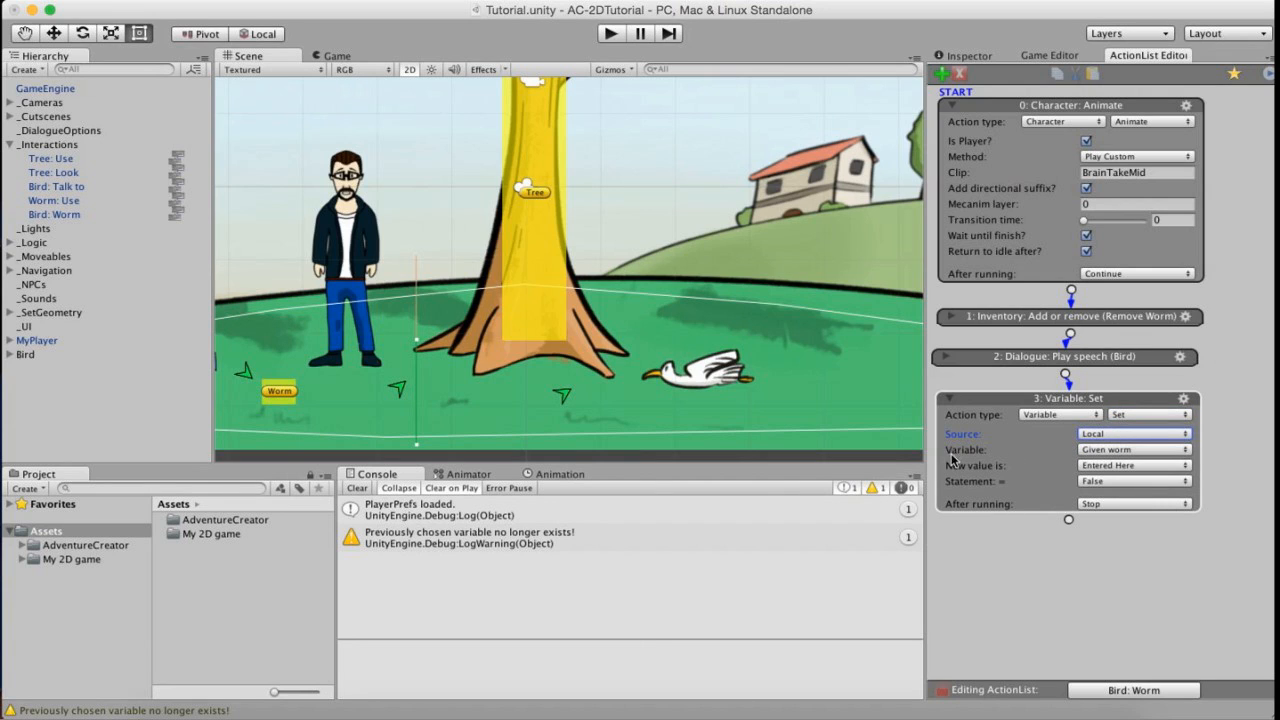
click(1148, 450)
click(1156, 451)
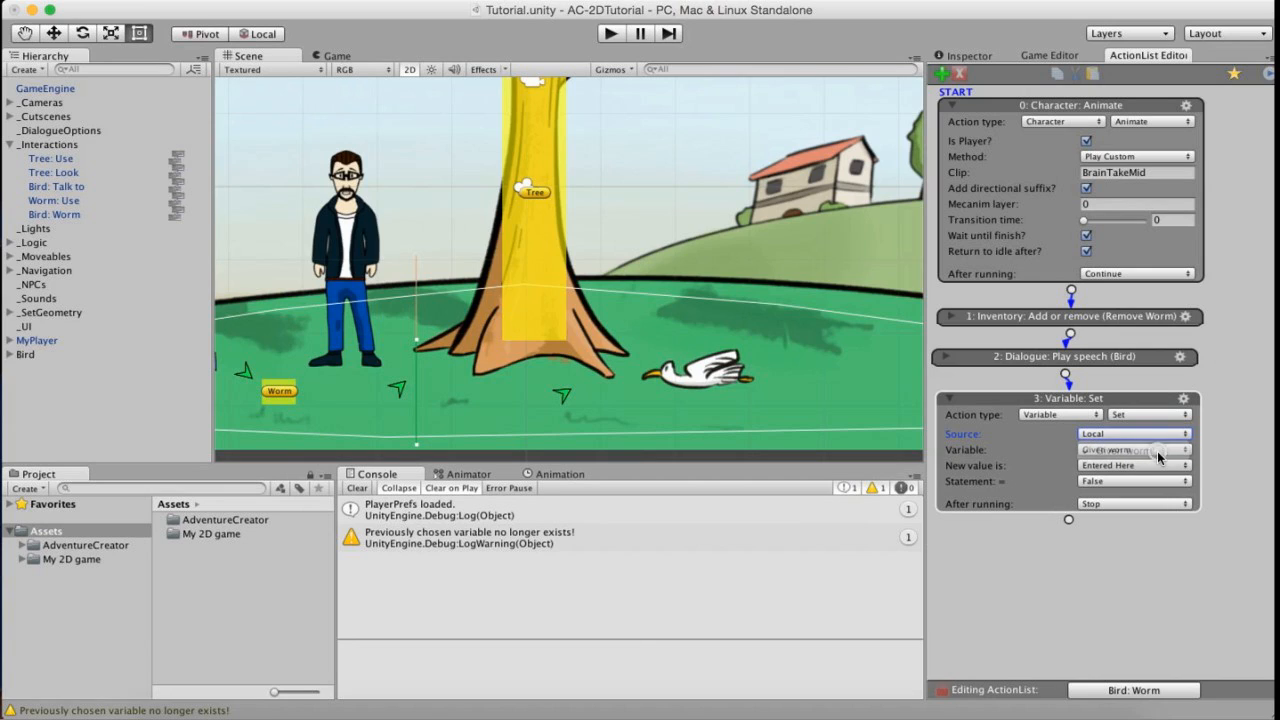
Set the Given worm statement to True in the Variable: Set action of the Bird: Worm interaction.
click(966, 488)
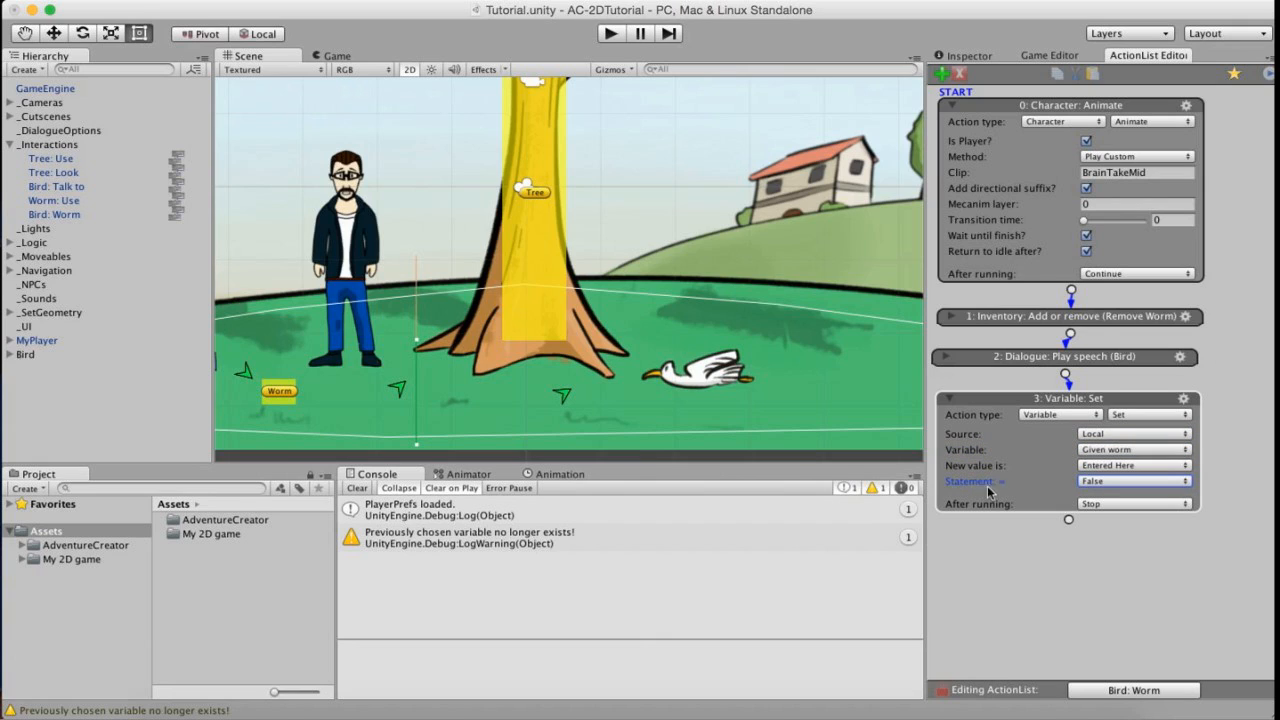
click(1108, 481)
click(1115, 491)
Start a playtest, pick up the worm and turn on realtime values in the Variables manager.
click(610, 33)
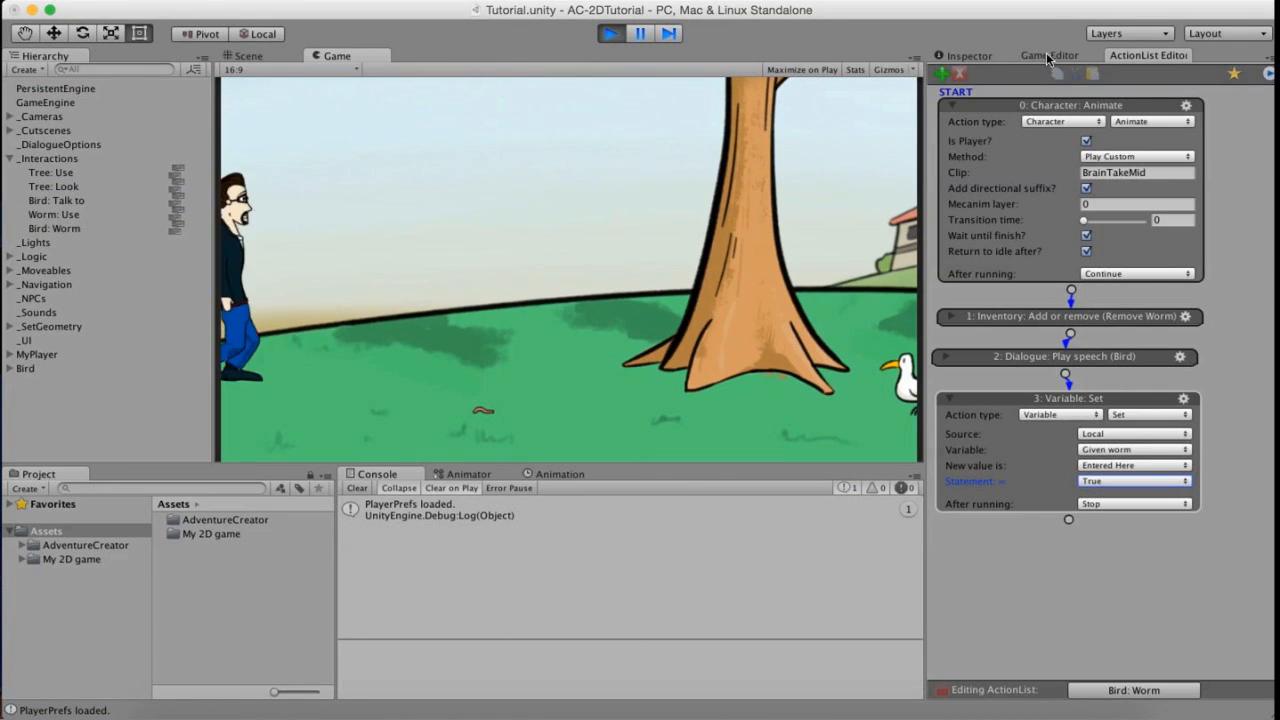
click(1048, 55)
click(490, 411)
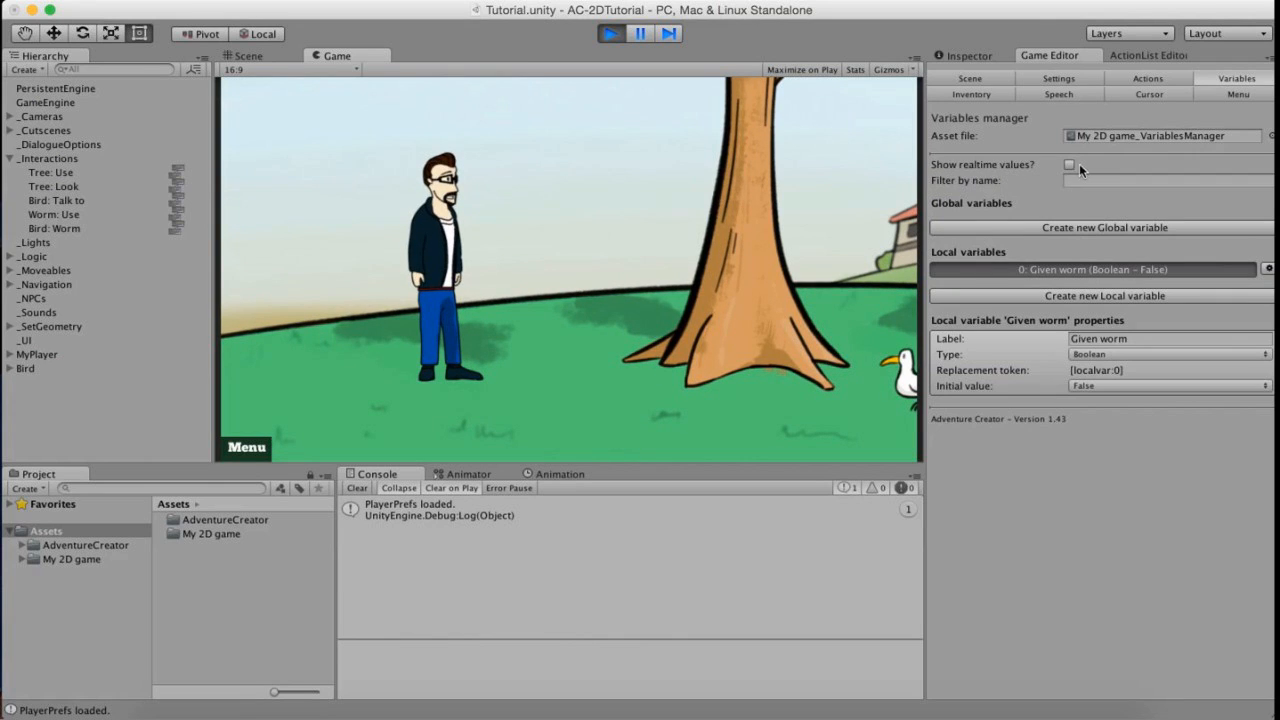
click(1073, 164)
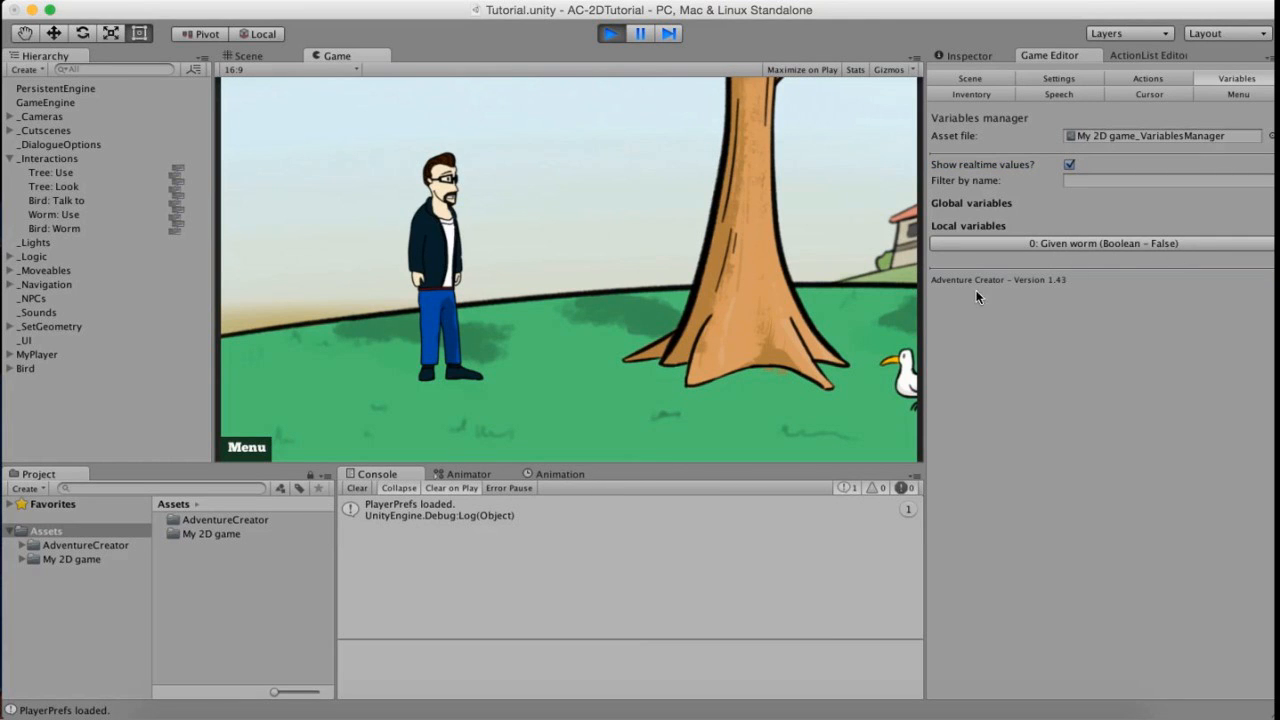
Walk the player towards the bird, use the inventory worm on the bird and stop the playtest.
click(737, 419)
mouse_move(336, 96)
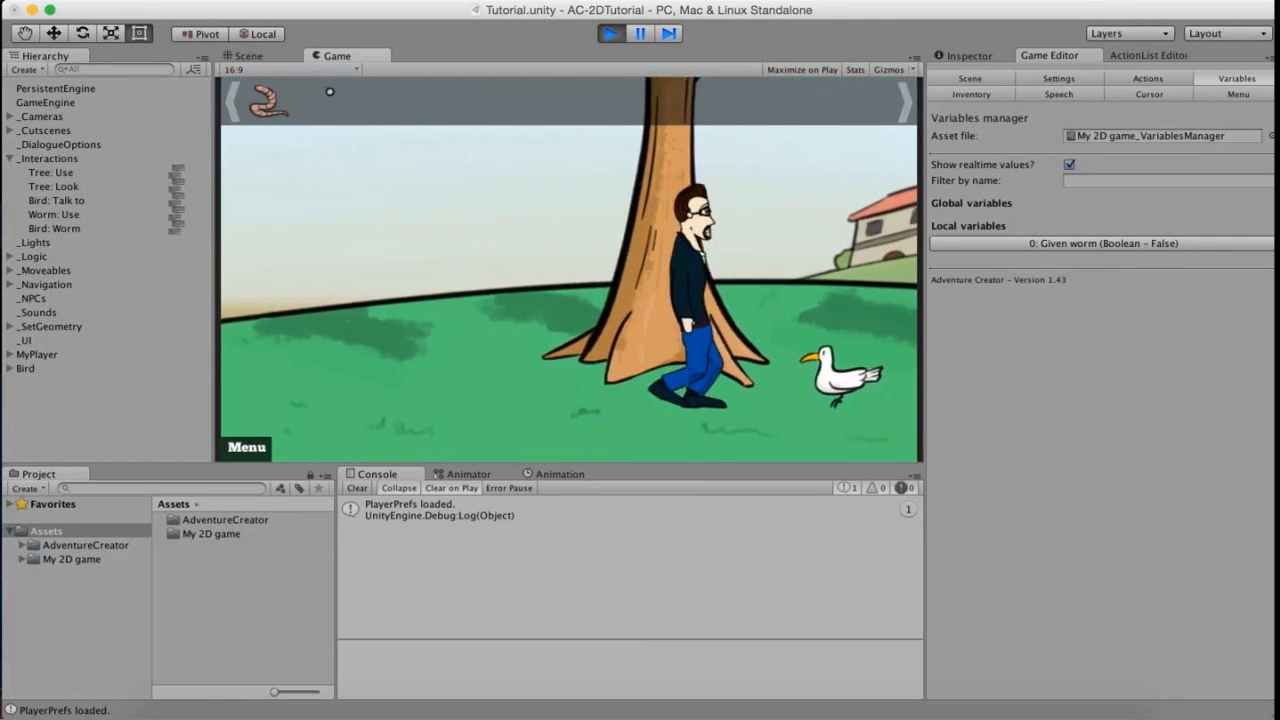
click(265, 100)
click(679, 370)
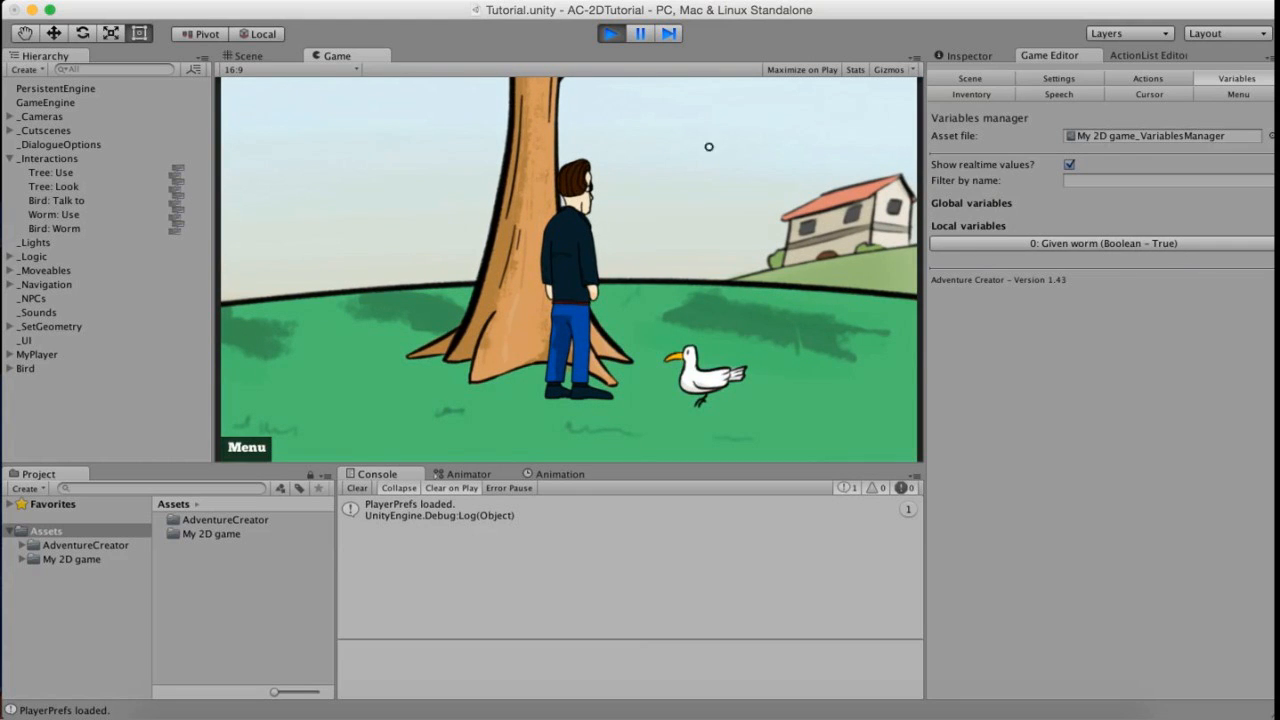
click(609, 33)
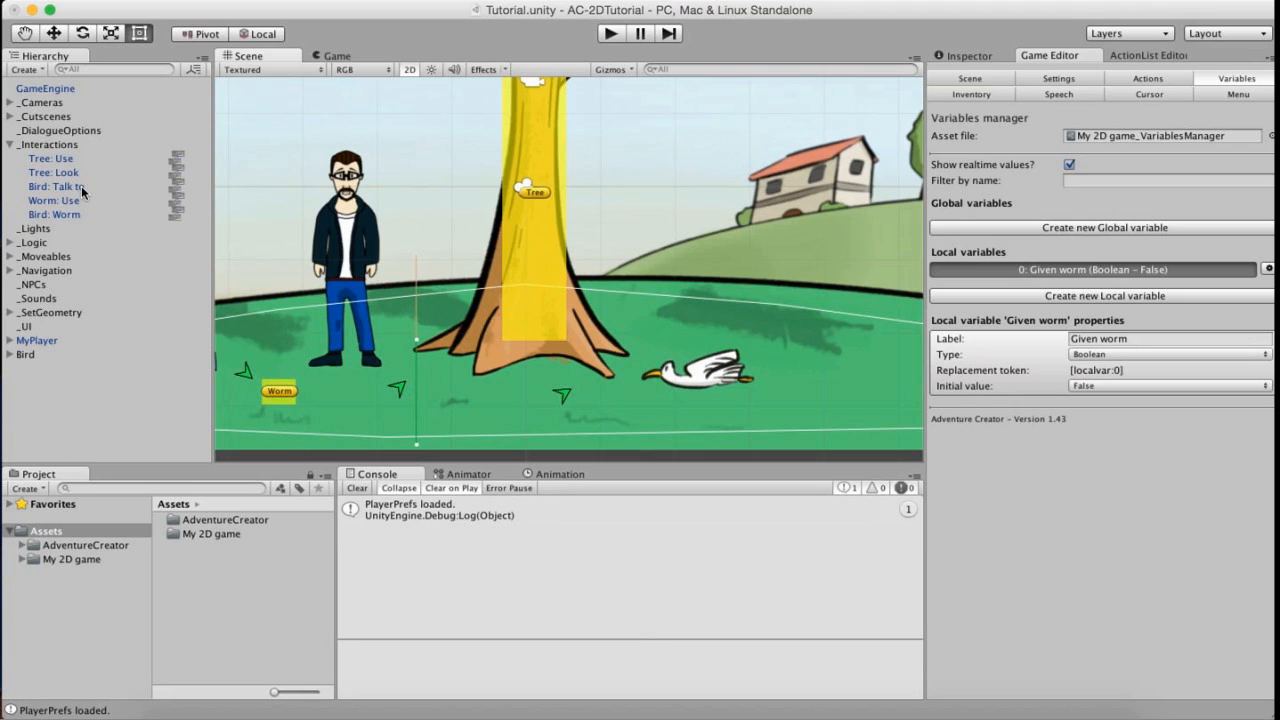
Open the Bird: Talk to interaction in the ActionList Editor and dock the editor beside the Game view.
click(178, 188)
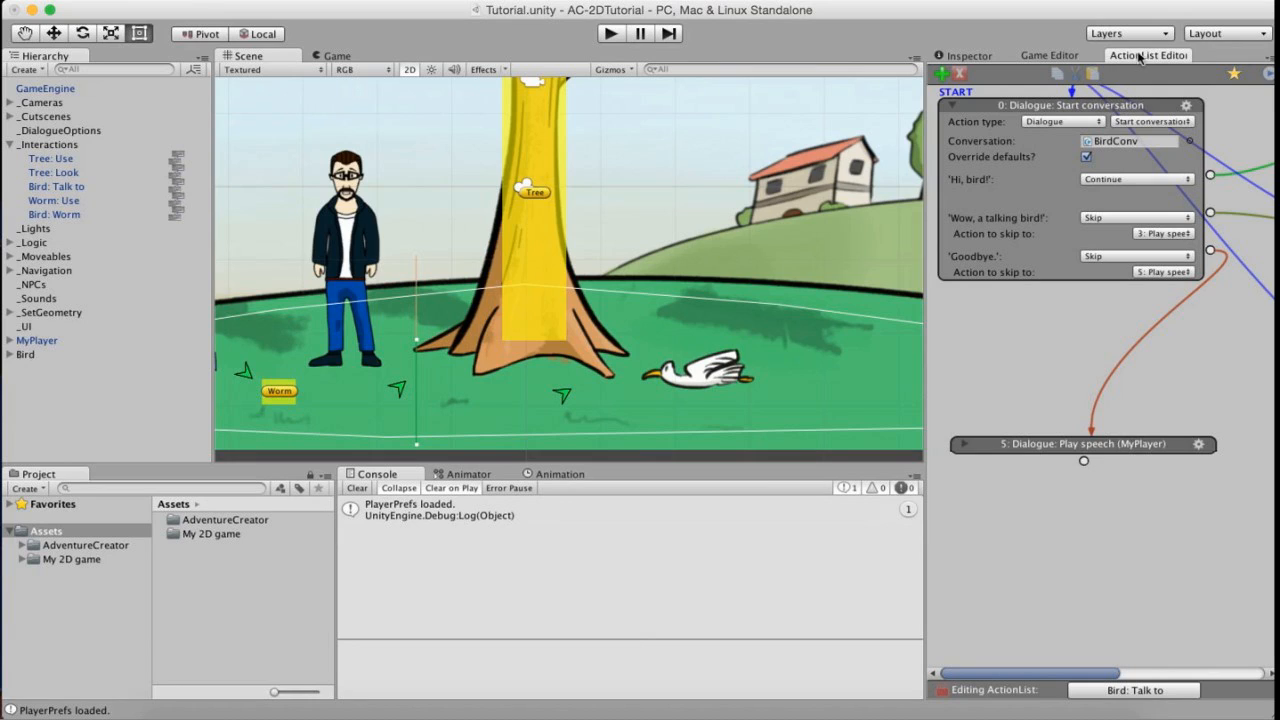
drag(1145, 57, 439, 60)
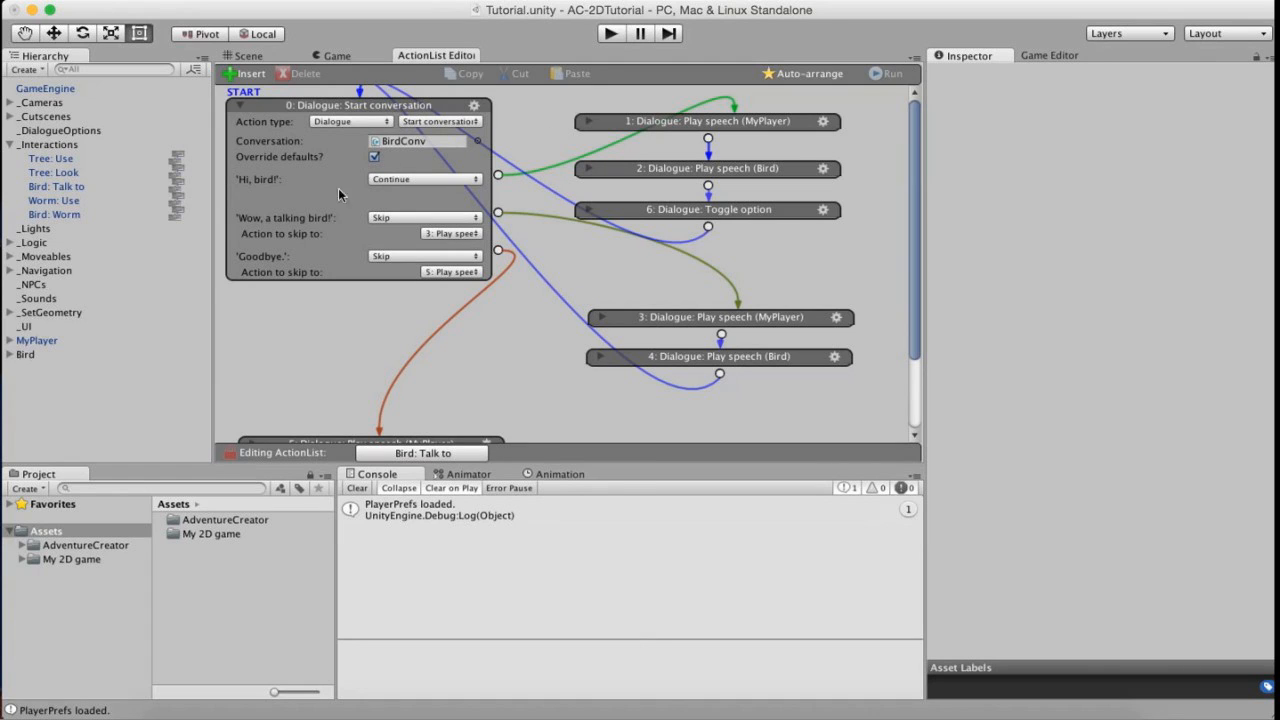
click(337, 218)
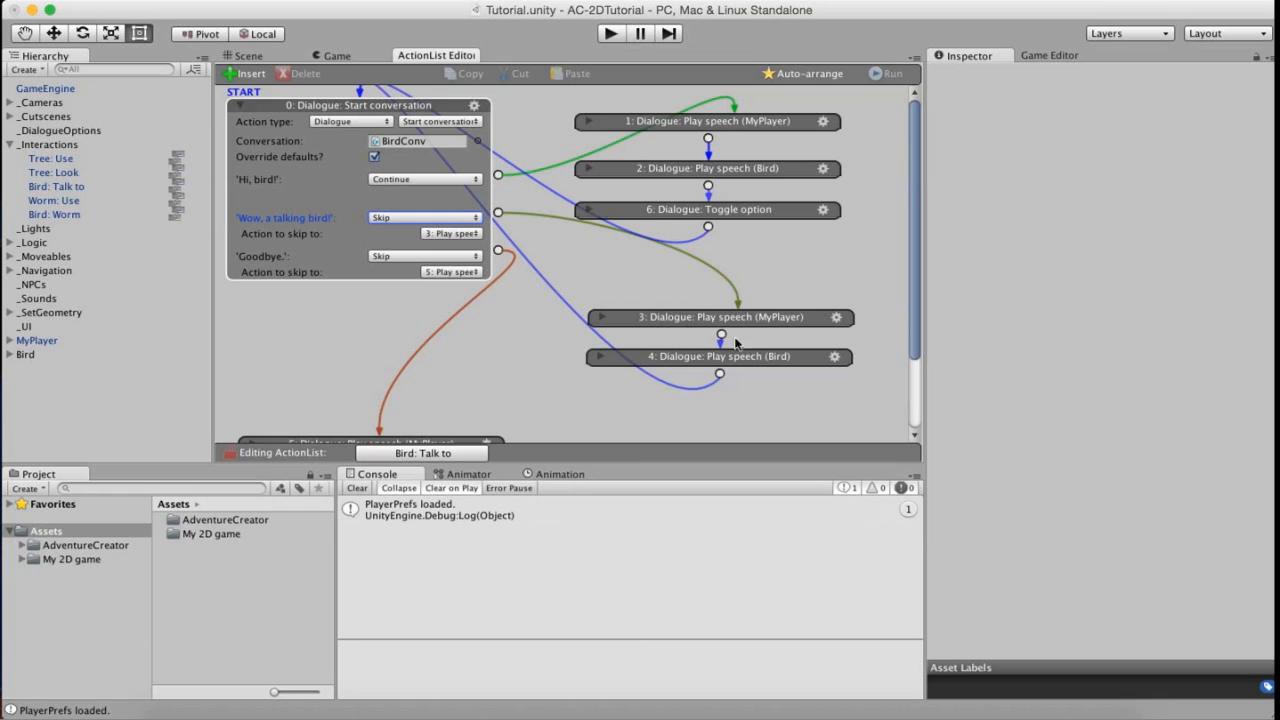
scroll(790, 217, down, 3)
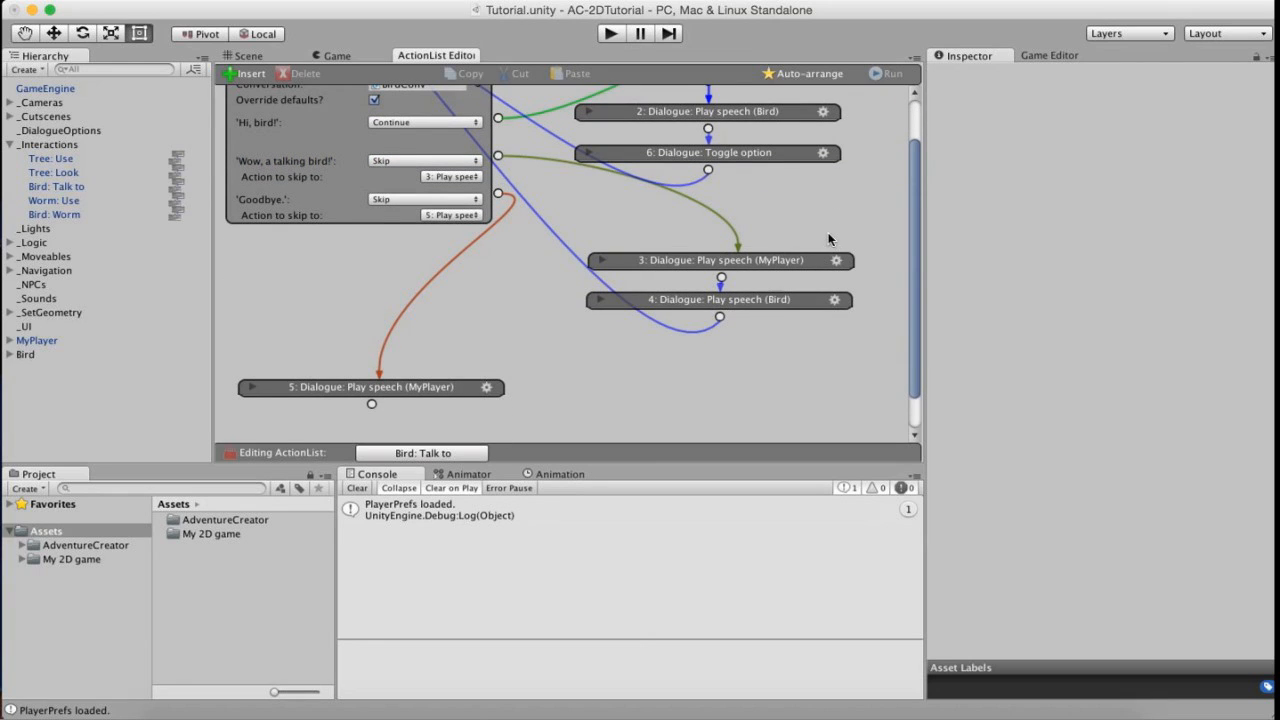
Move the two speech actions of the "Wow, a talking bird!" branch away from the others and space them apart vertically.
drag(881, 248, 770, 316)
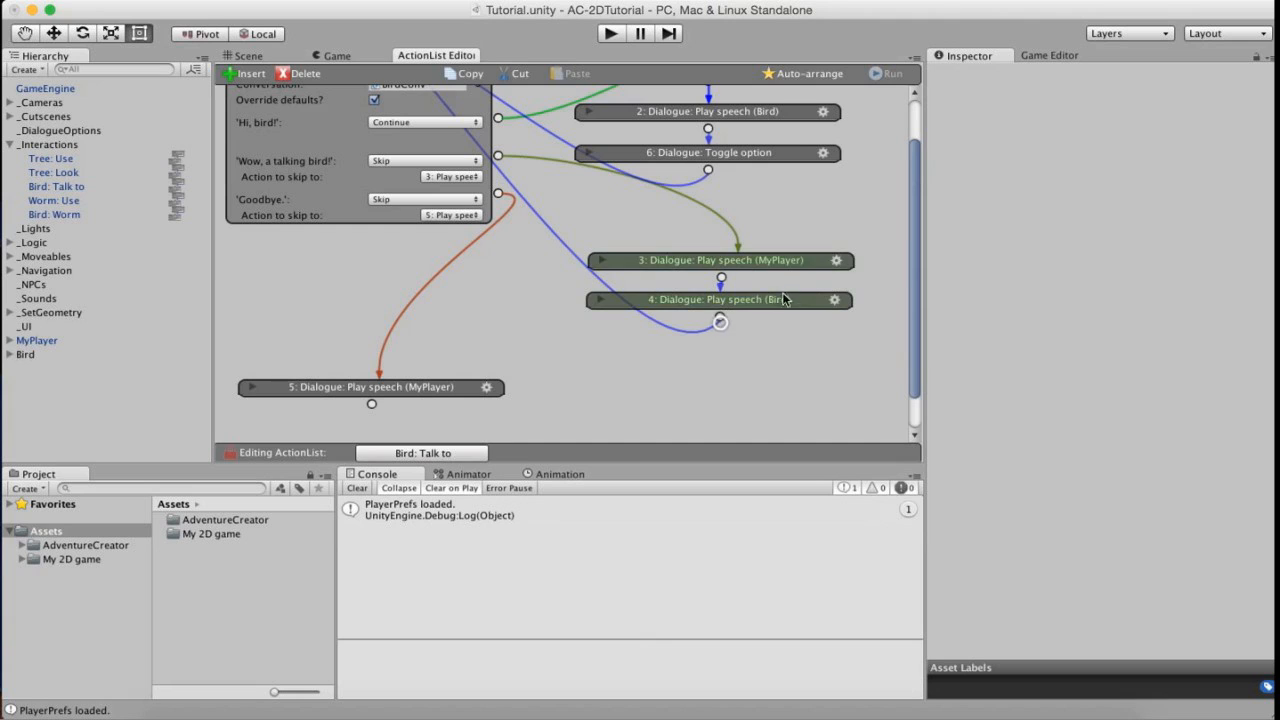
drag(766, 261, 907, 362)
middle_drag(761, 220, 656, 152)
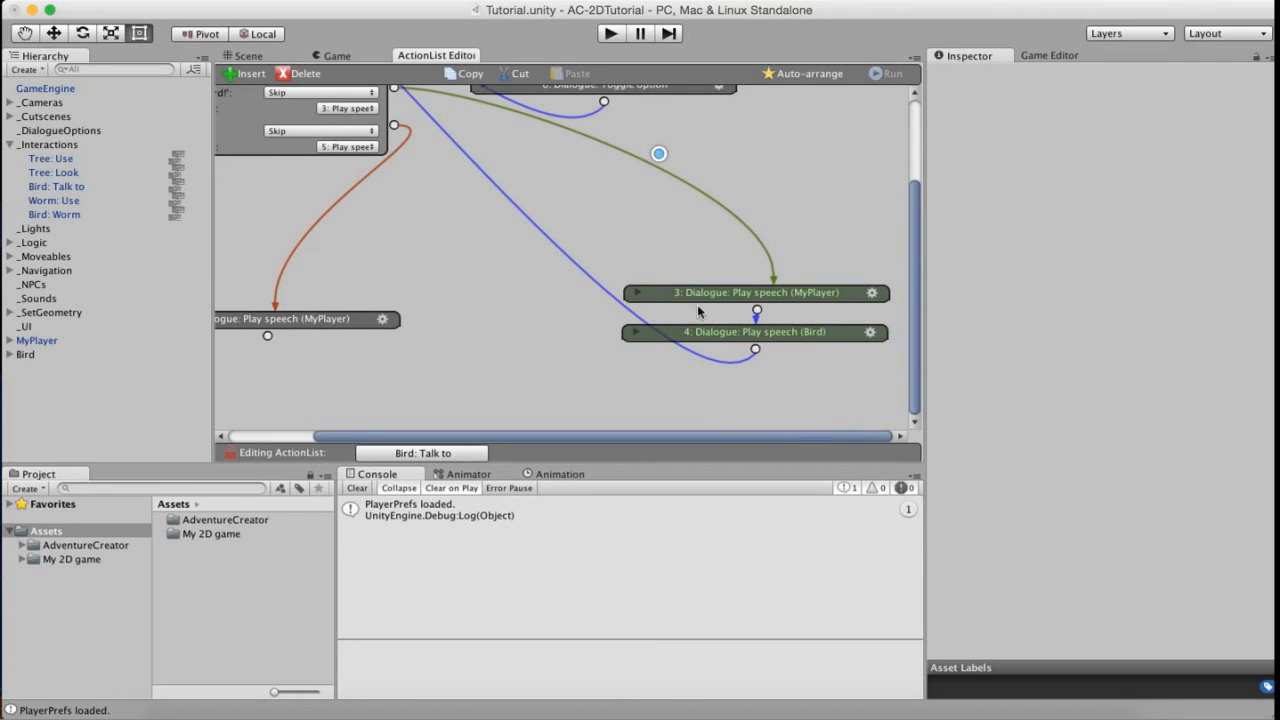
click(713, 278)
drag(718, 292, 717, 212)
drag(713, 333, 716, 398)
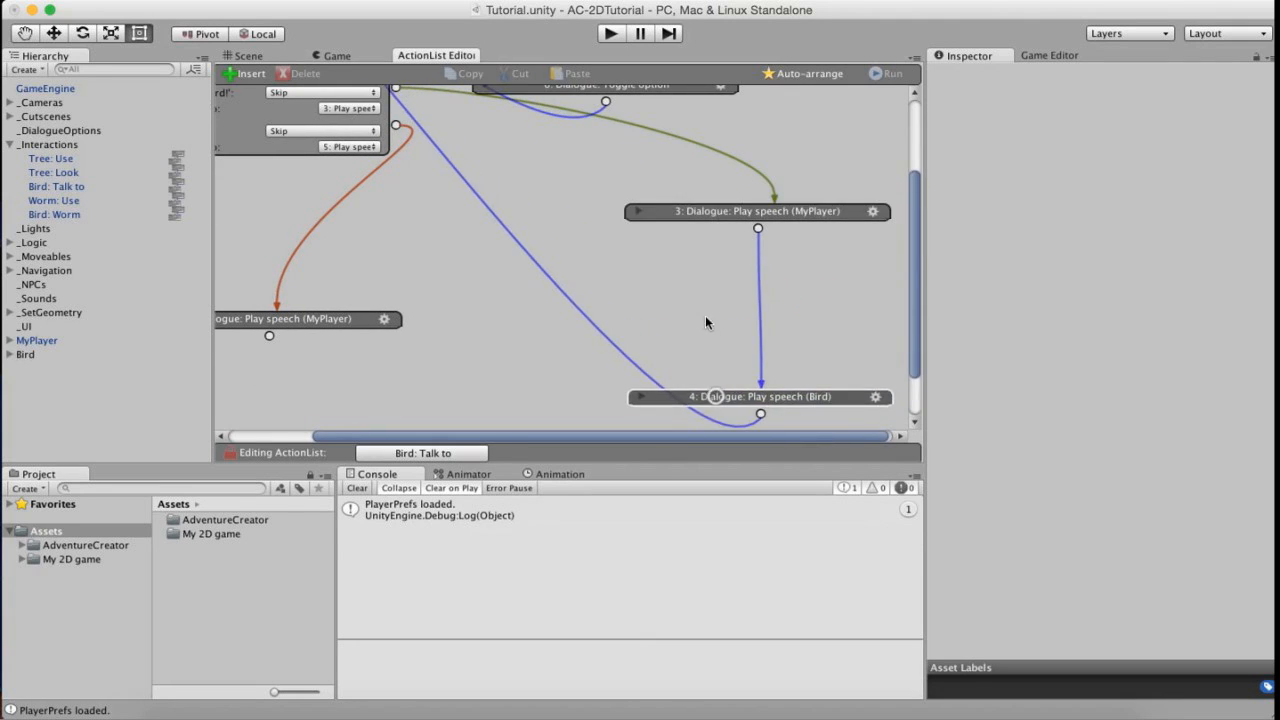
middle_drag(702, 284, 700, 218)
Expand both speech actions of the "Wow, a talking bird!" branch and move the Bird's reply down to leave room between them.
click(634, 146)
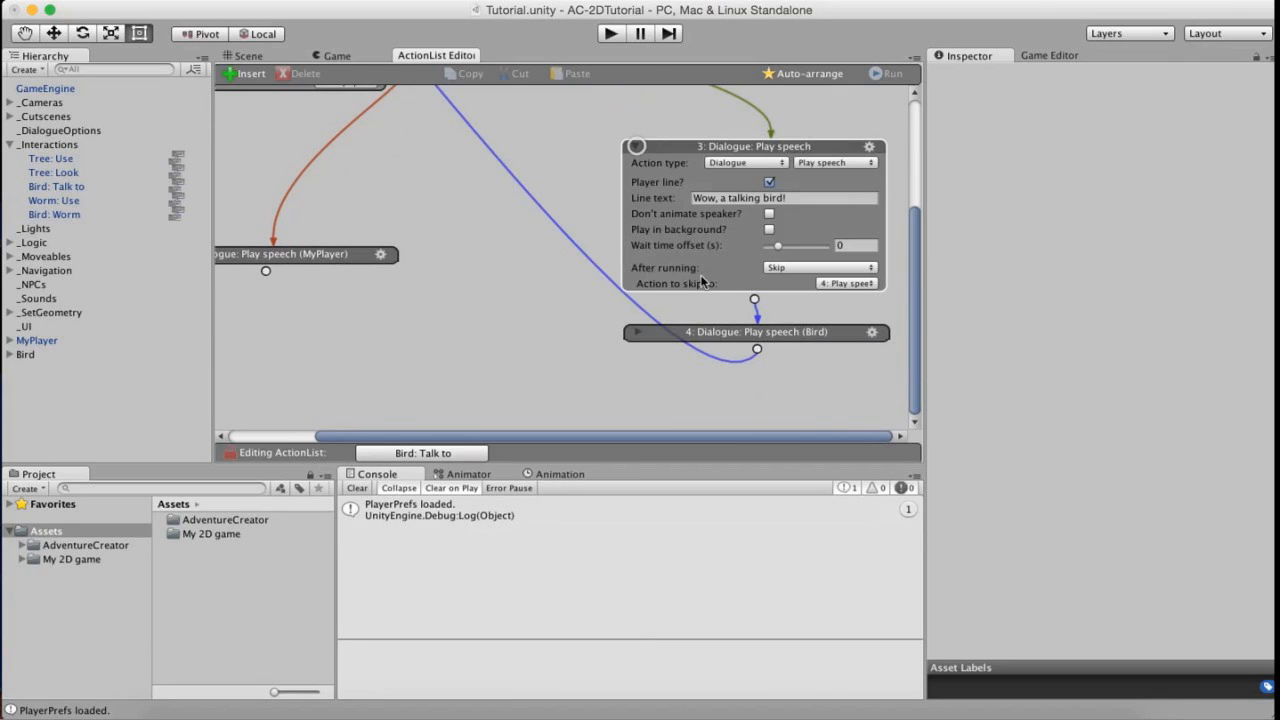
click(636, 331)
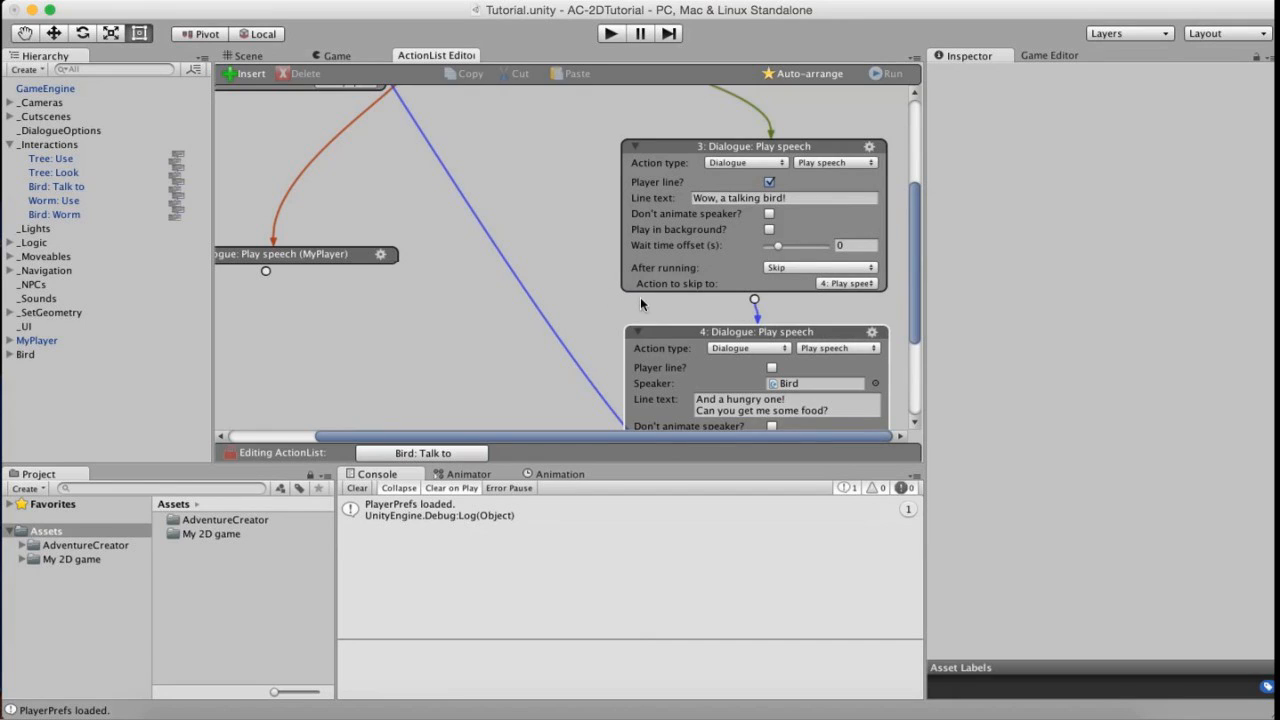
scroll(524, 309, down, 1)
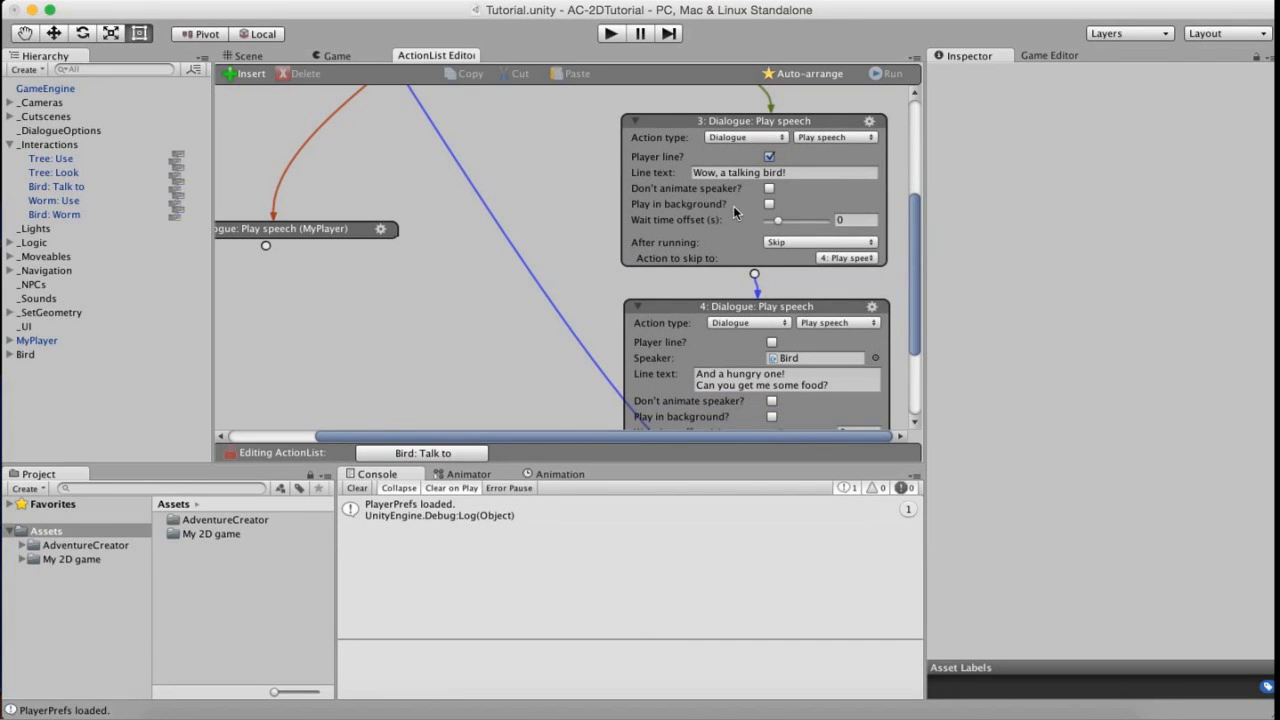
click(768, 157)
drag(684, 312, 683, 330)
middle_drag(672, 332, 675, 142)
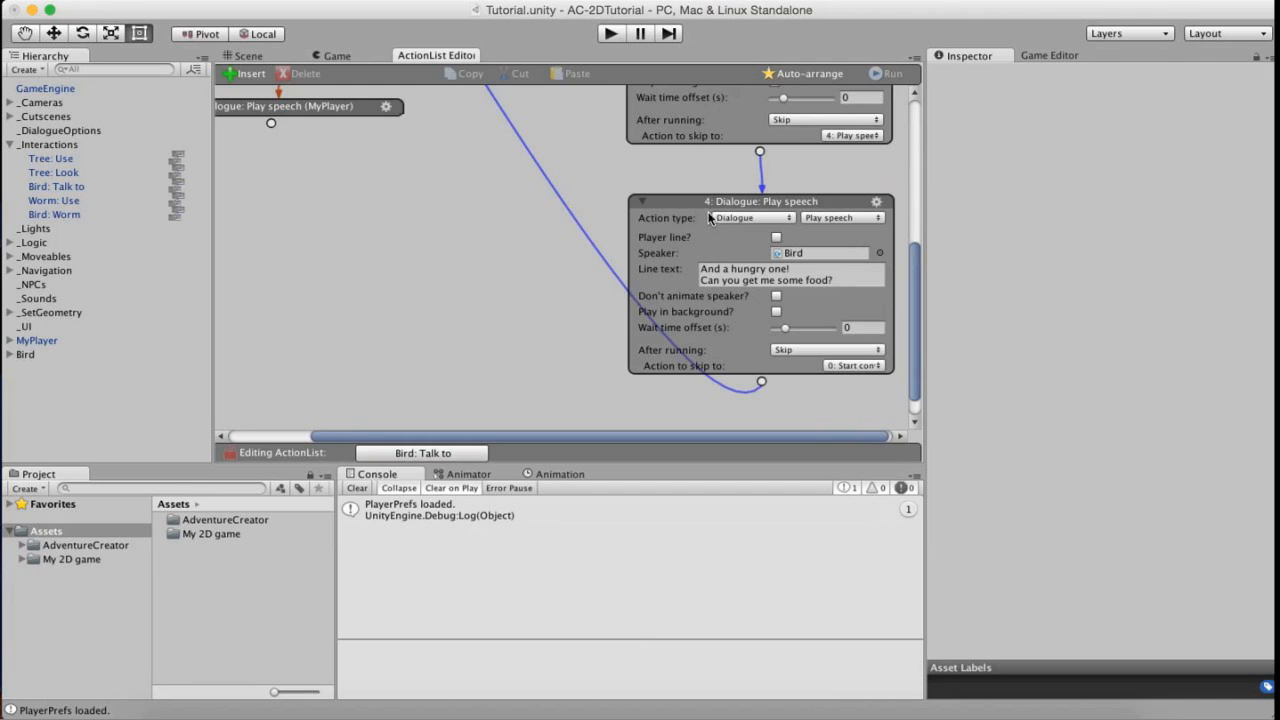
scroll(690, 240, up, 3)
scroll(675, 276, down, 1)
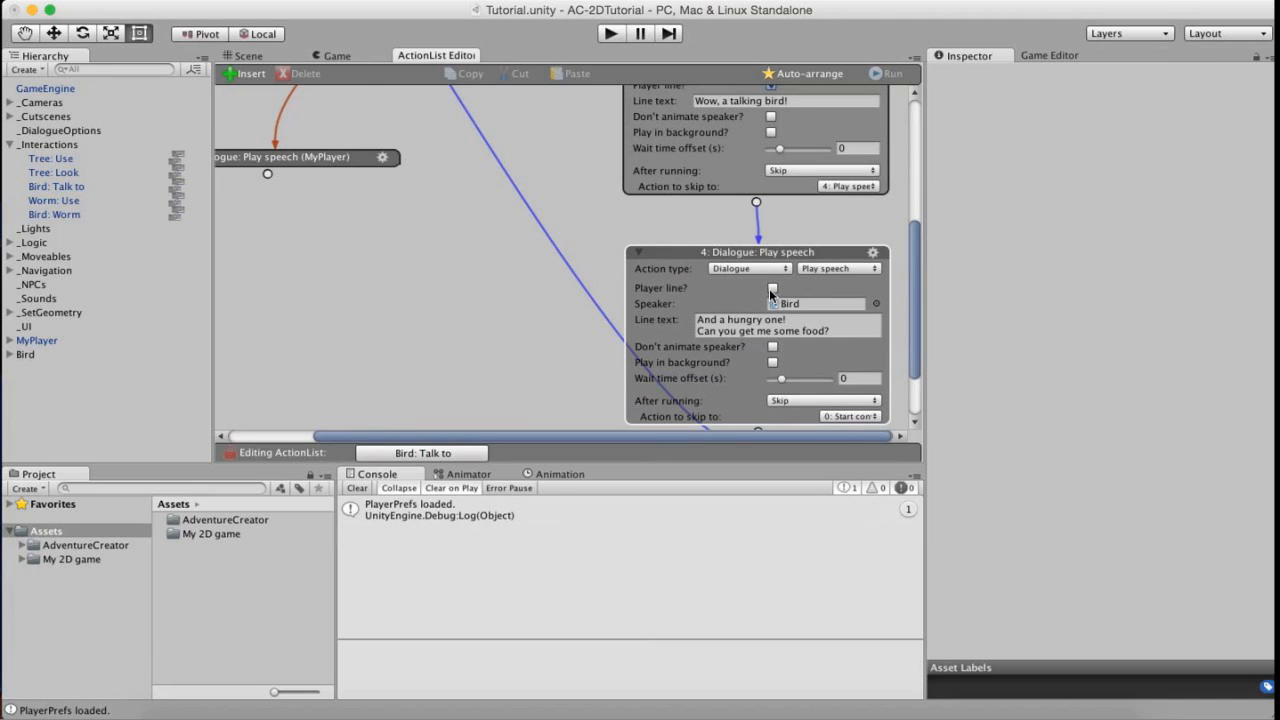
drag(674, 256, 672, 351)
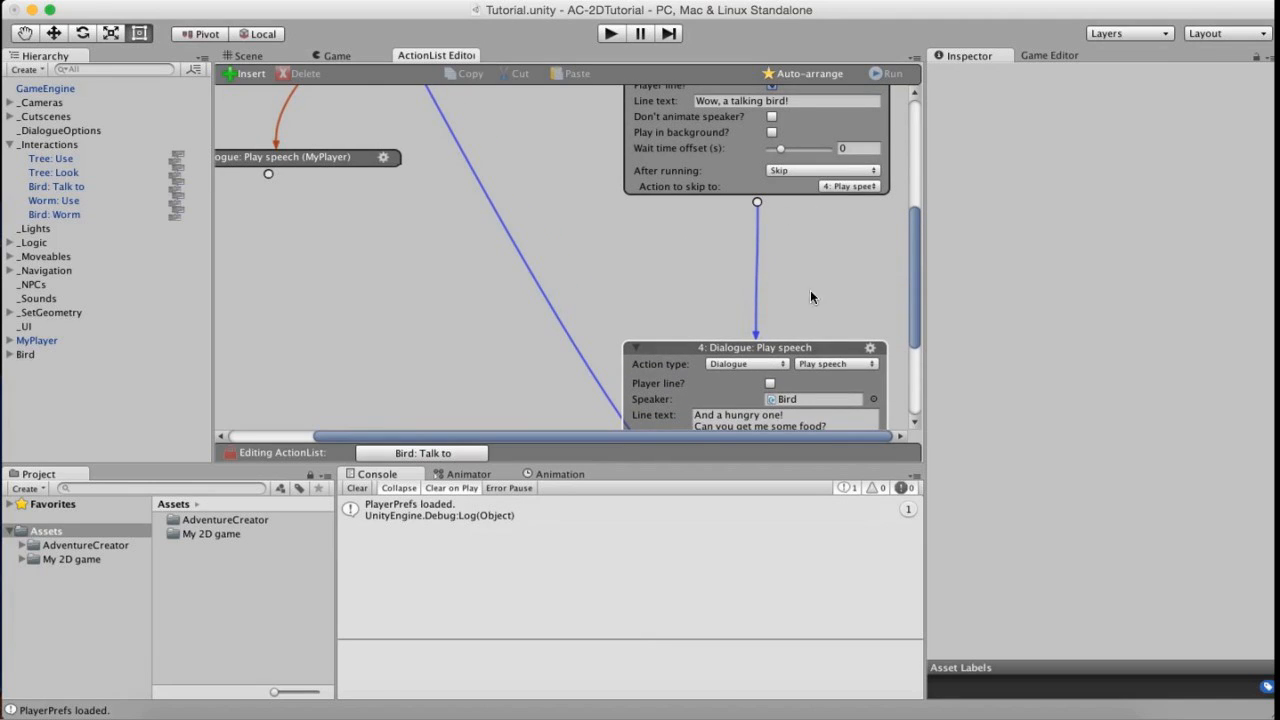
Chain a Variable: Check action after the player's "Wow, a talking bird!" speech action.
mouse_move(754, 205)
mouse_down()
mouse_move(779, 237)
mouse_move(757, 218)
mouse_up()
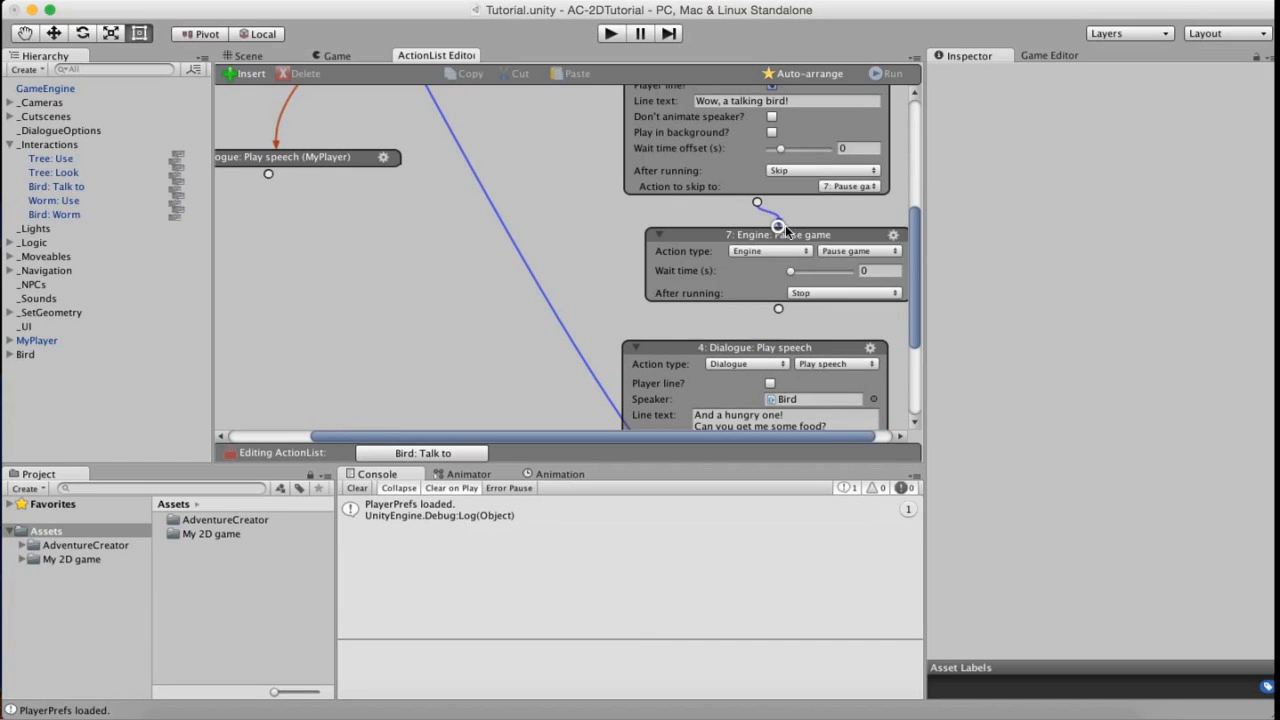
click(748, 242)
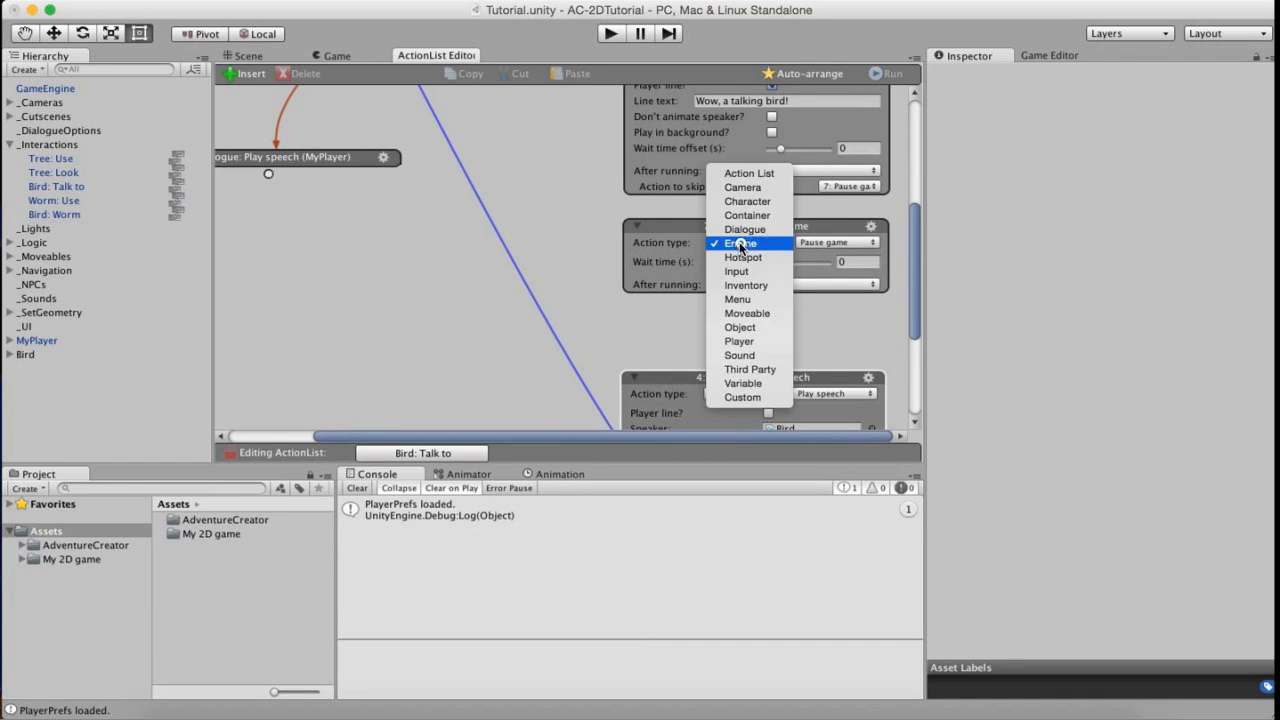
click(740, 463)
click(829, 245)
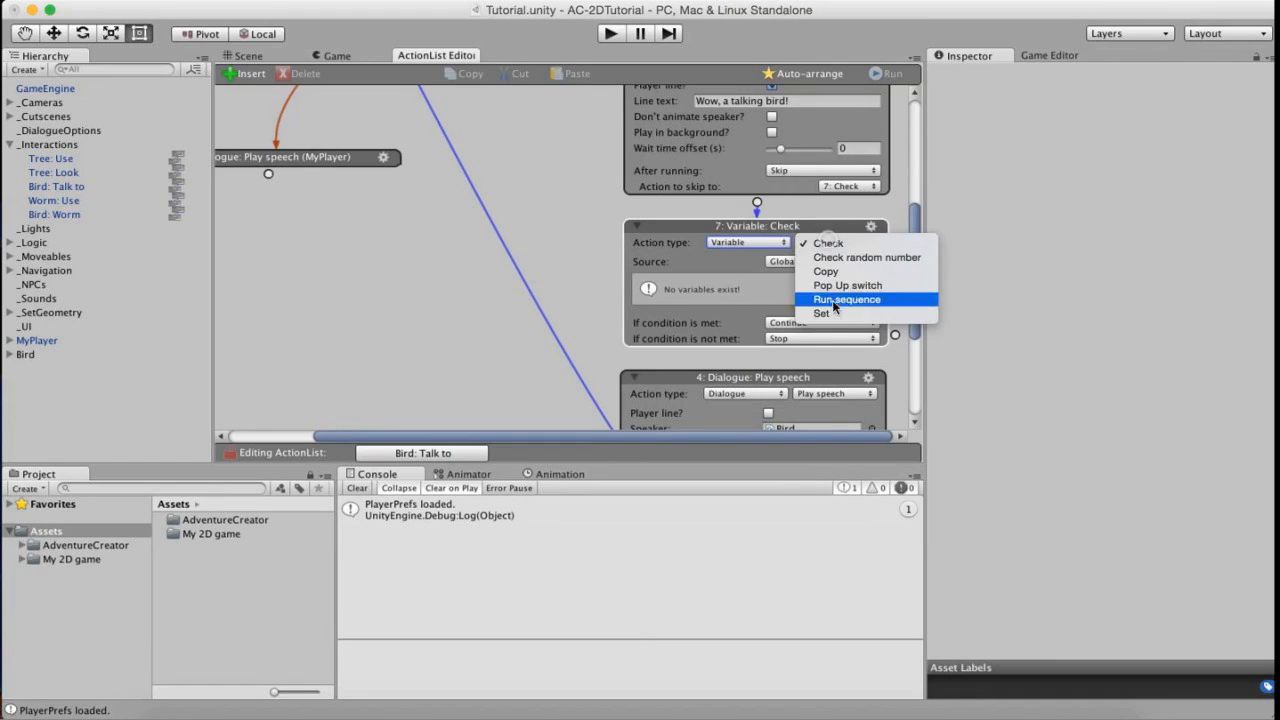
click(822, 310)
click(825, 243)
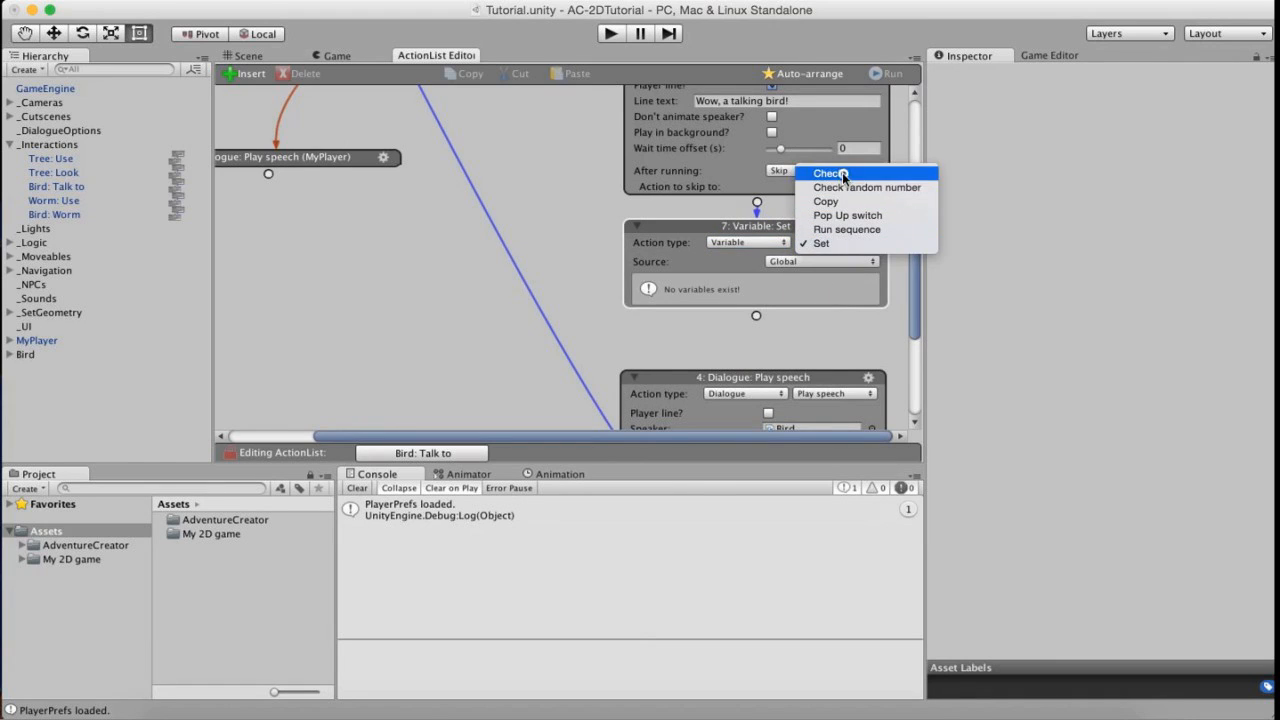
click(838, 174)
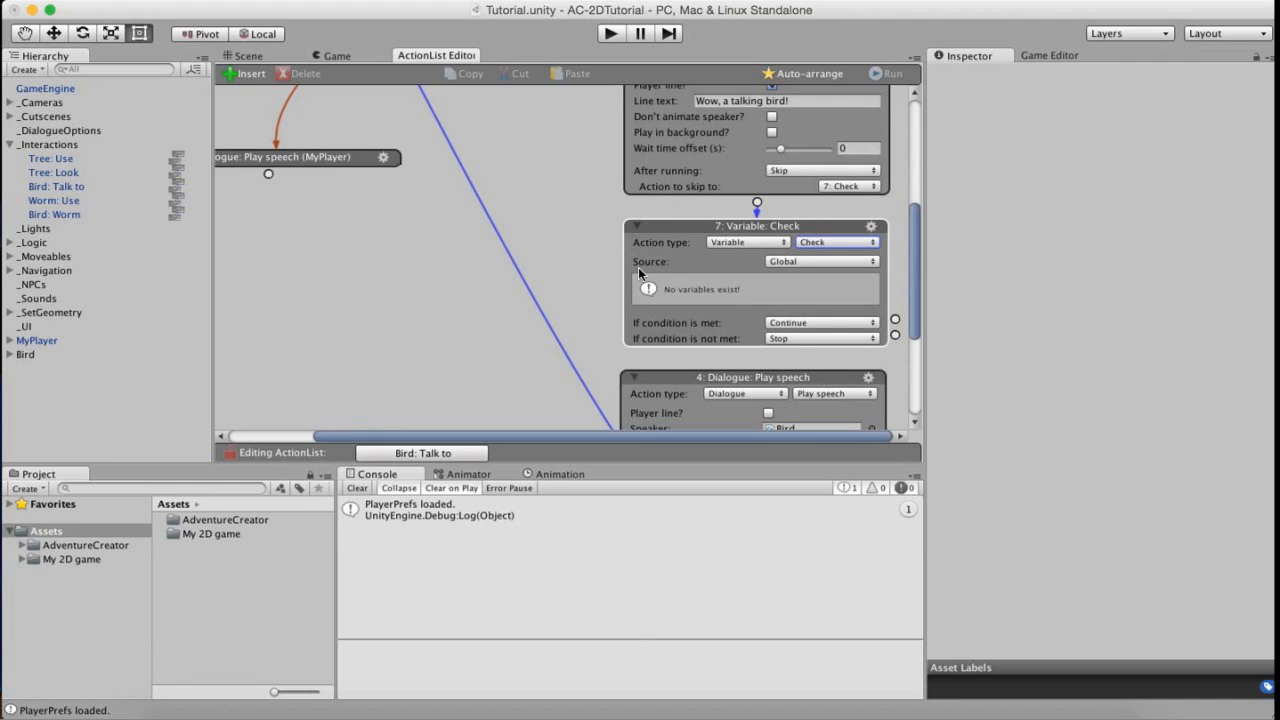
Set the Variable: Check action's source to Local so it checks whether Given worm equals True.
click(813, 262)
click(815, 277)
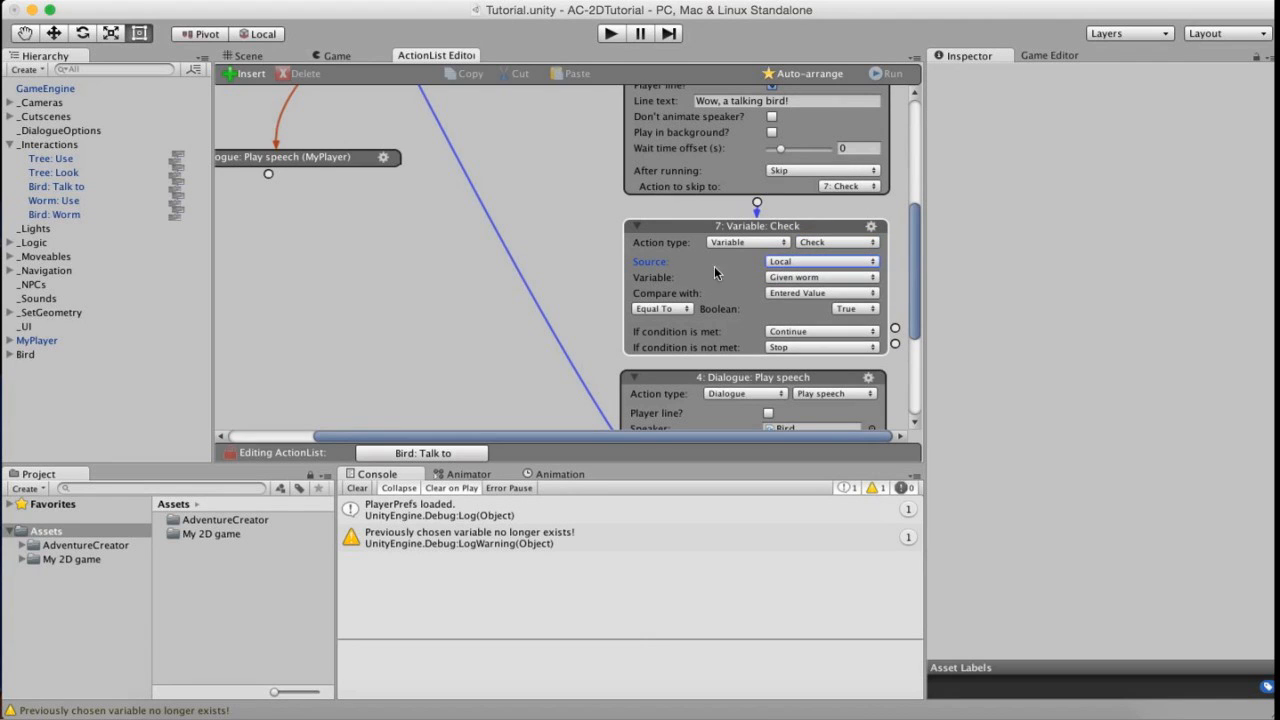
drag(674, 232, 675, 227)
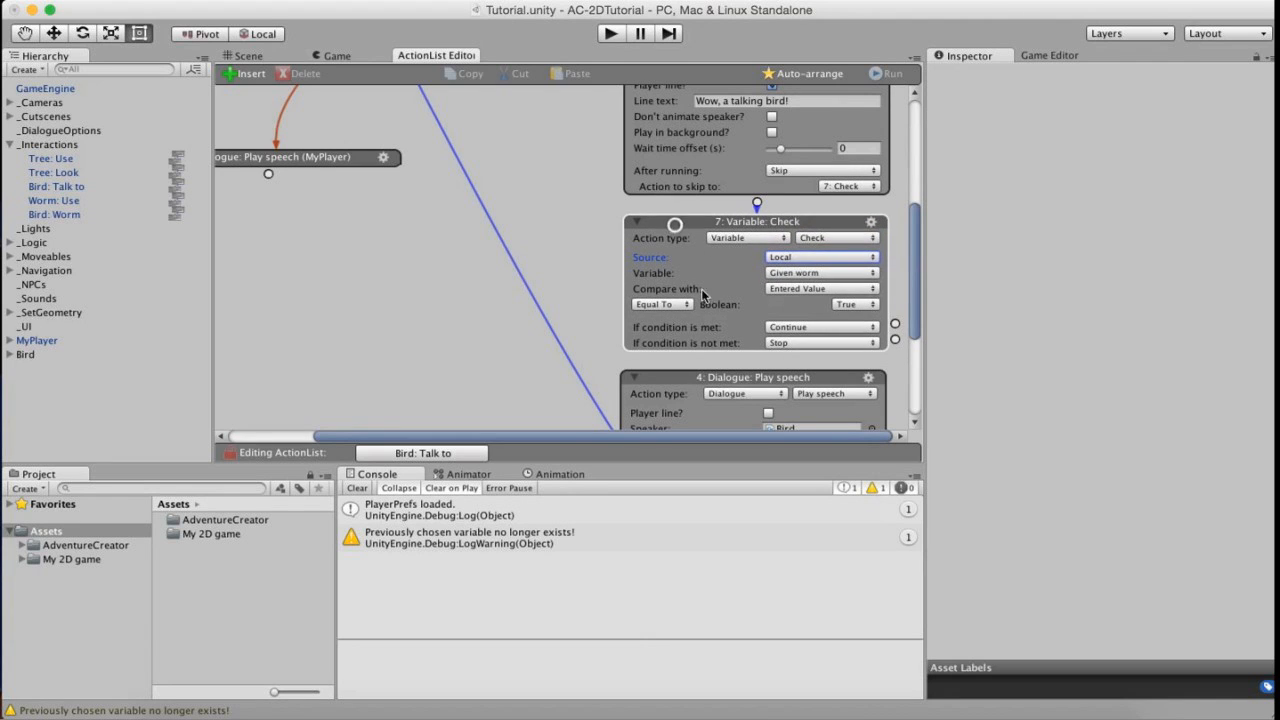
click(647, 272)
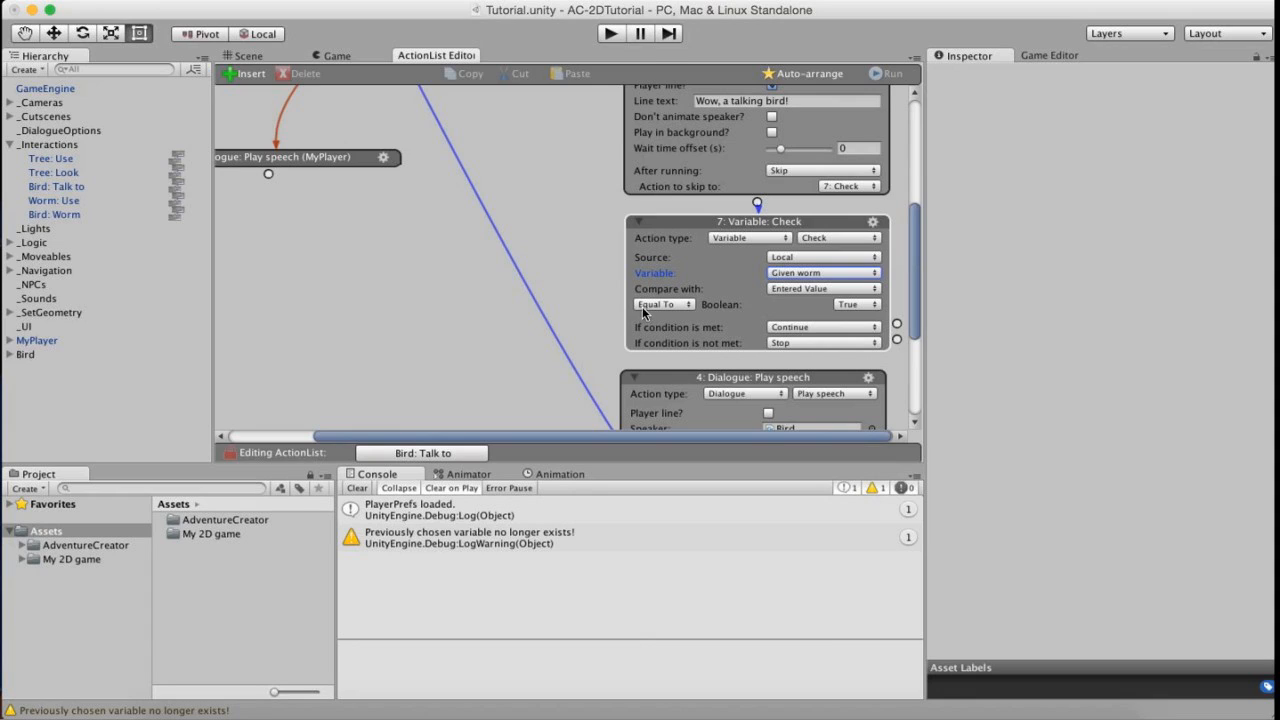
click(665, 383)
Connect the check's condition-not-met output to the Bird's "And a hungry one!" speech action and shift that action aside.
scroll(745, 345, down, 2)
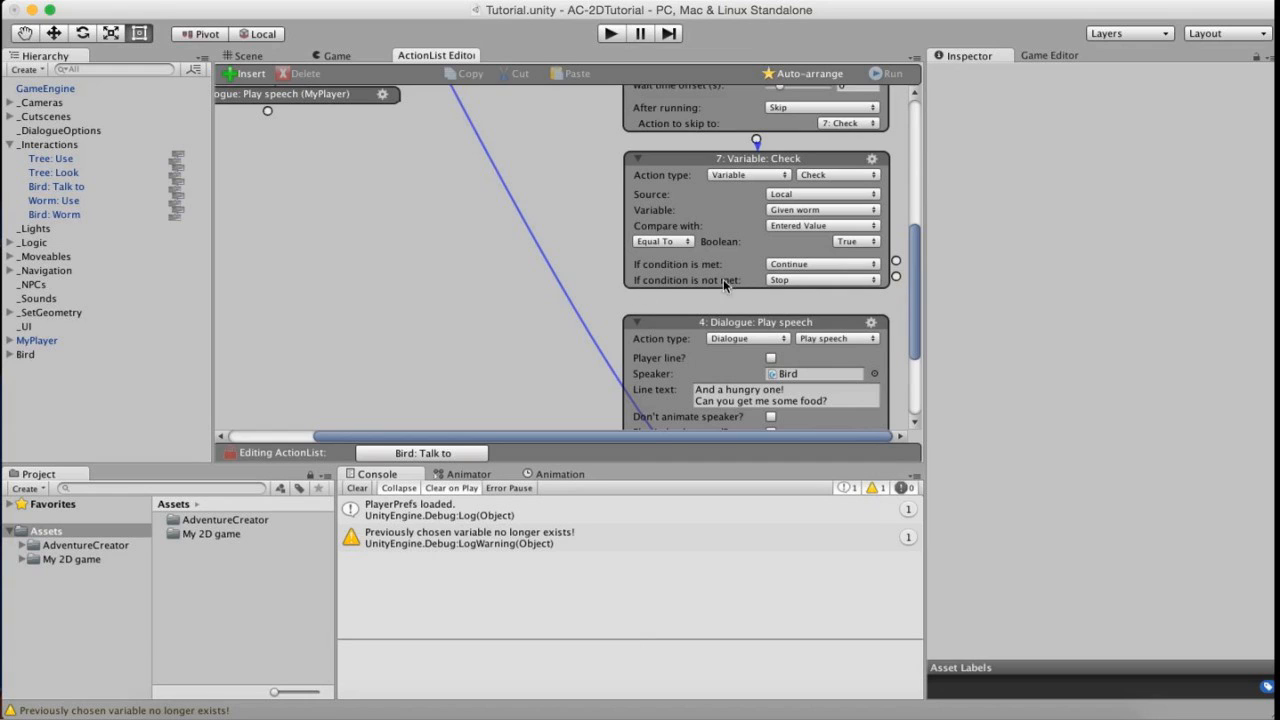
scroll(850, 262, down, 2)
drag(896, 234, 758, 281)
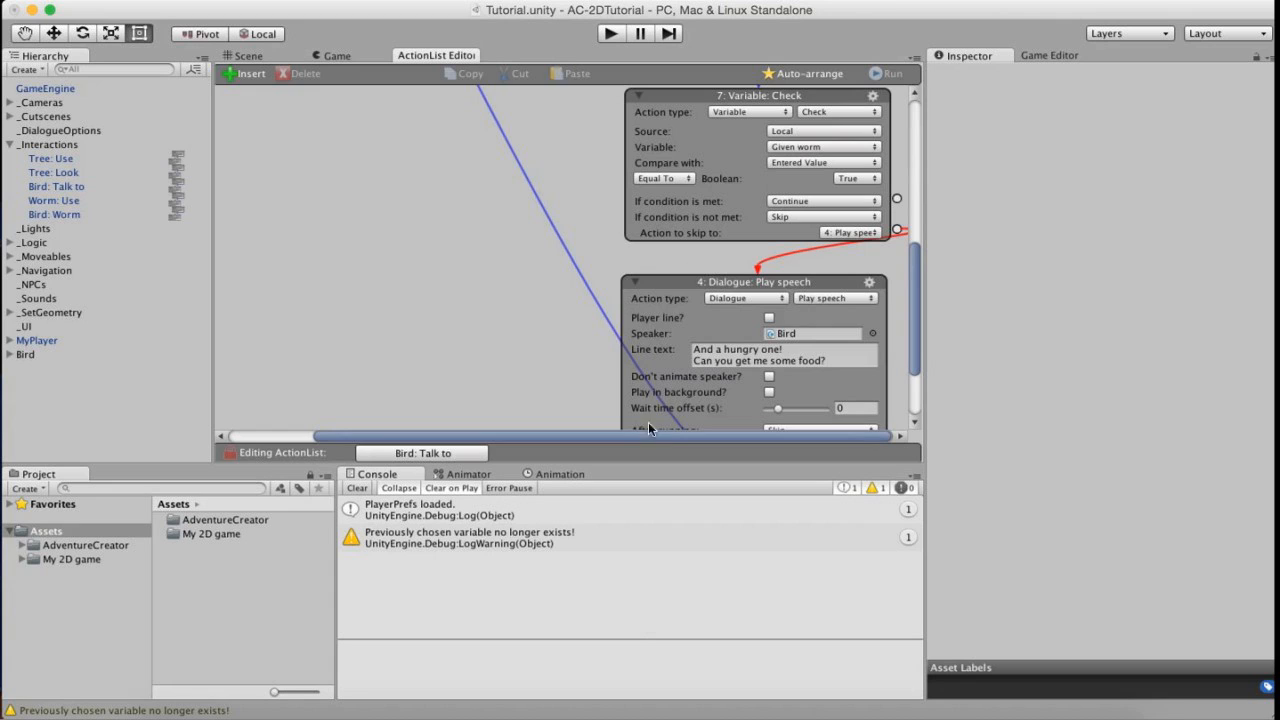
drag(660, 302, 597, 299)
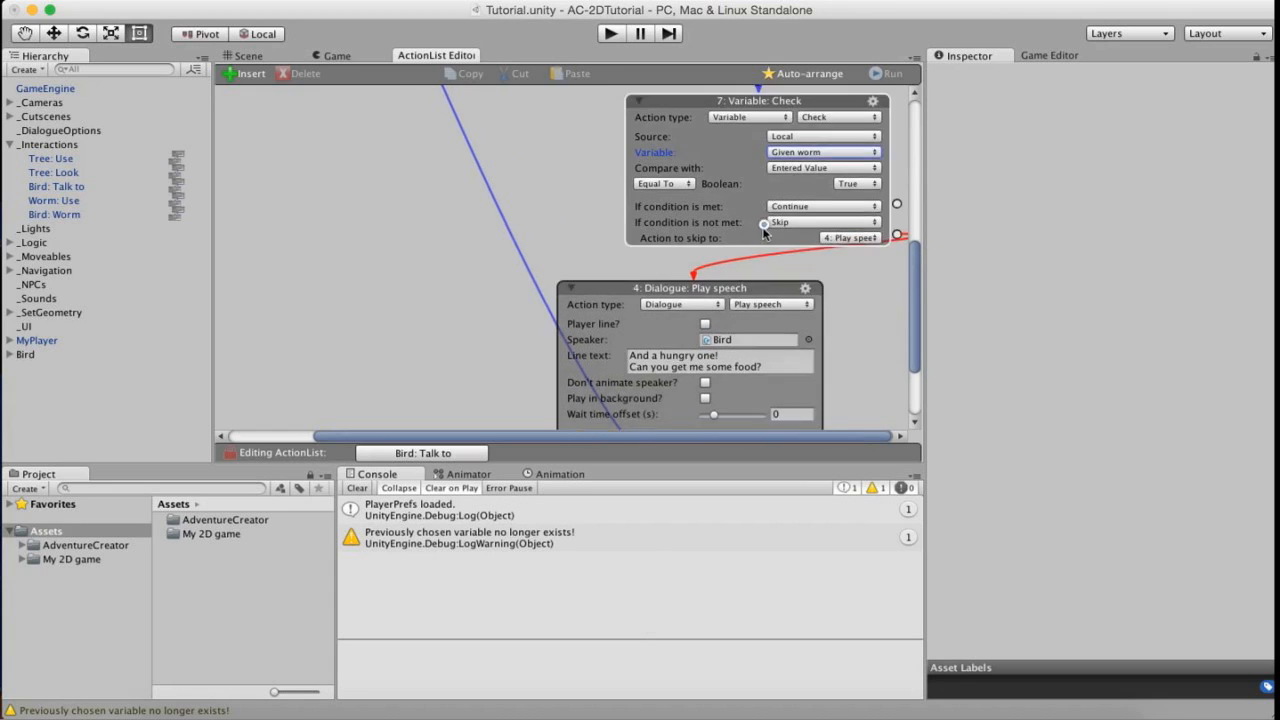
scroll(745, 285, up, 3)
scroll(718, 240, up, 2)
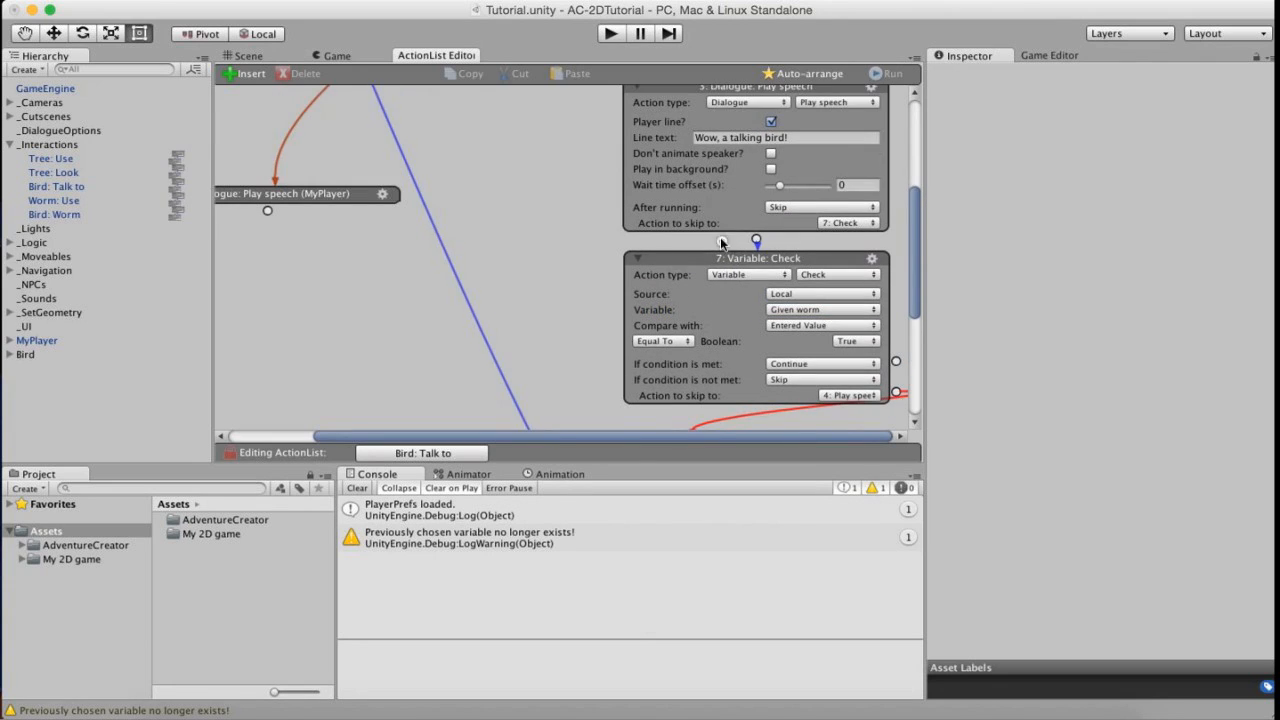
scroll(718, 240, down, 2)
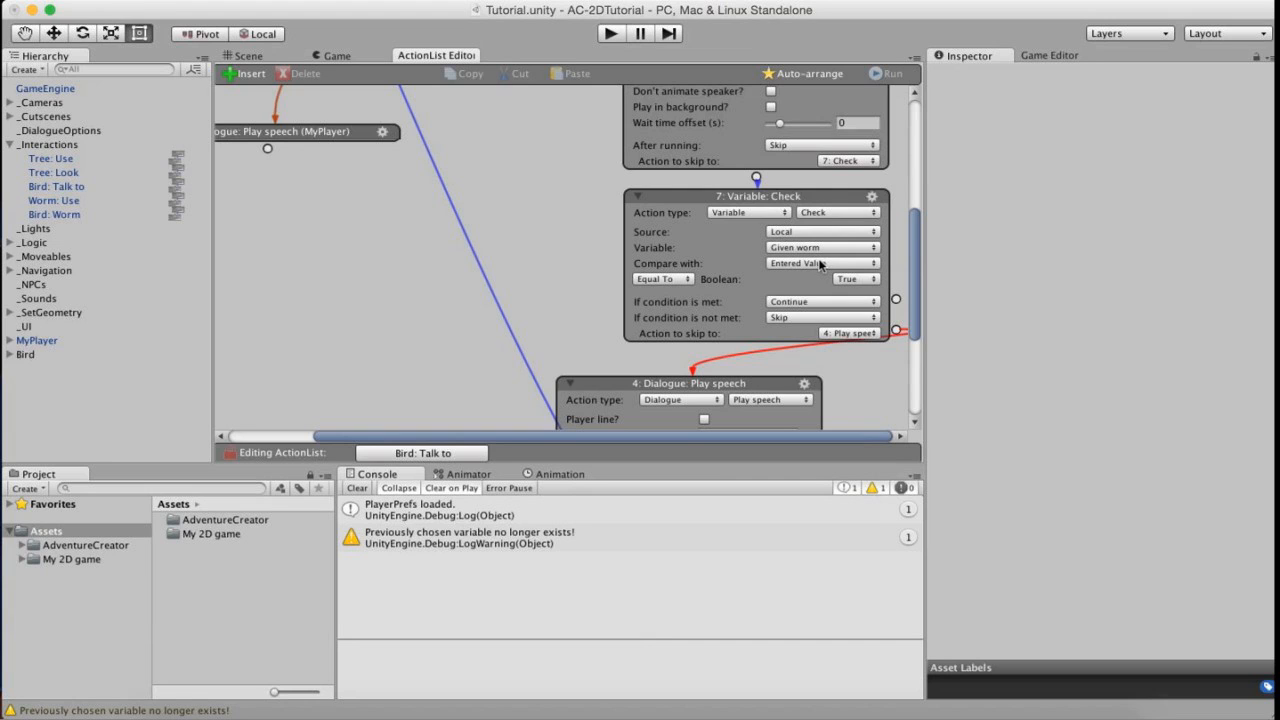
scroll(760, 275, down, 5)
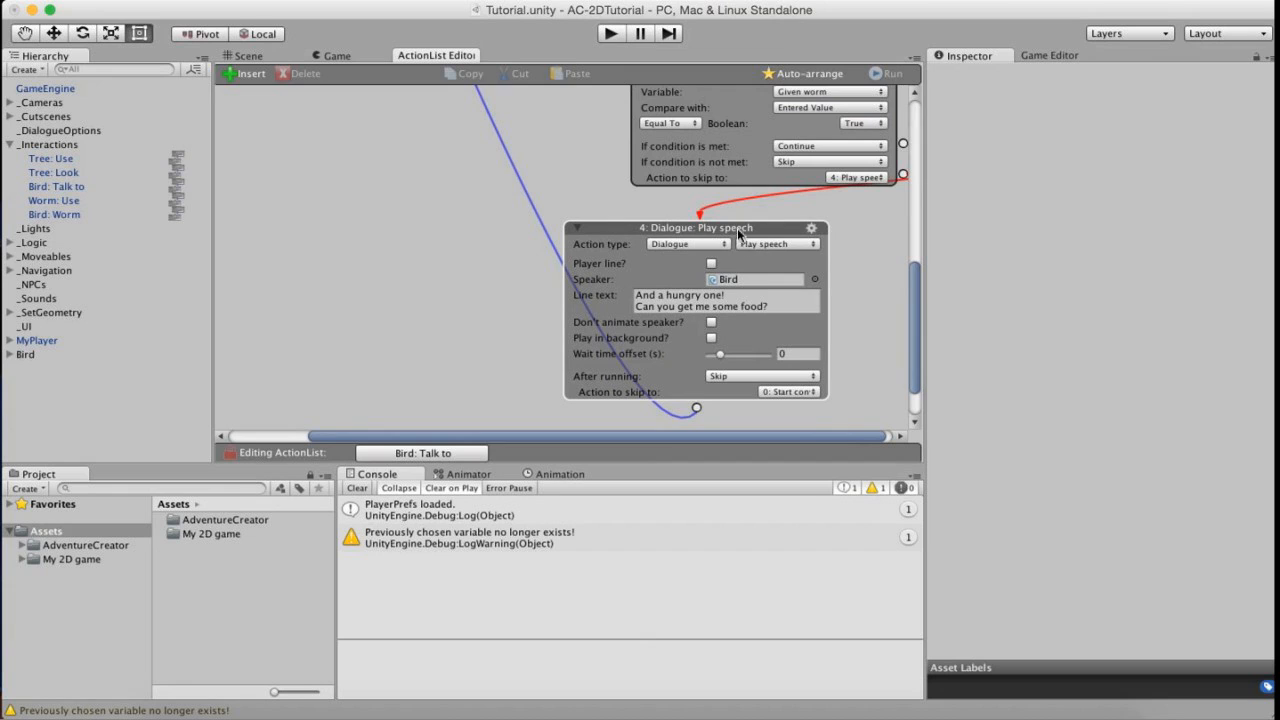
scroll(700, 240, up, 3)
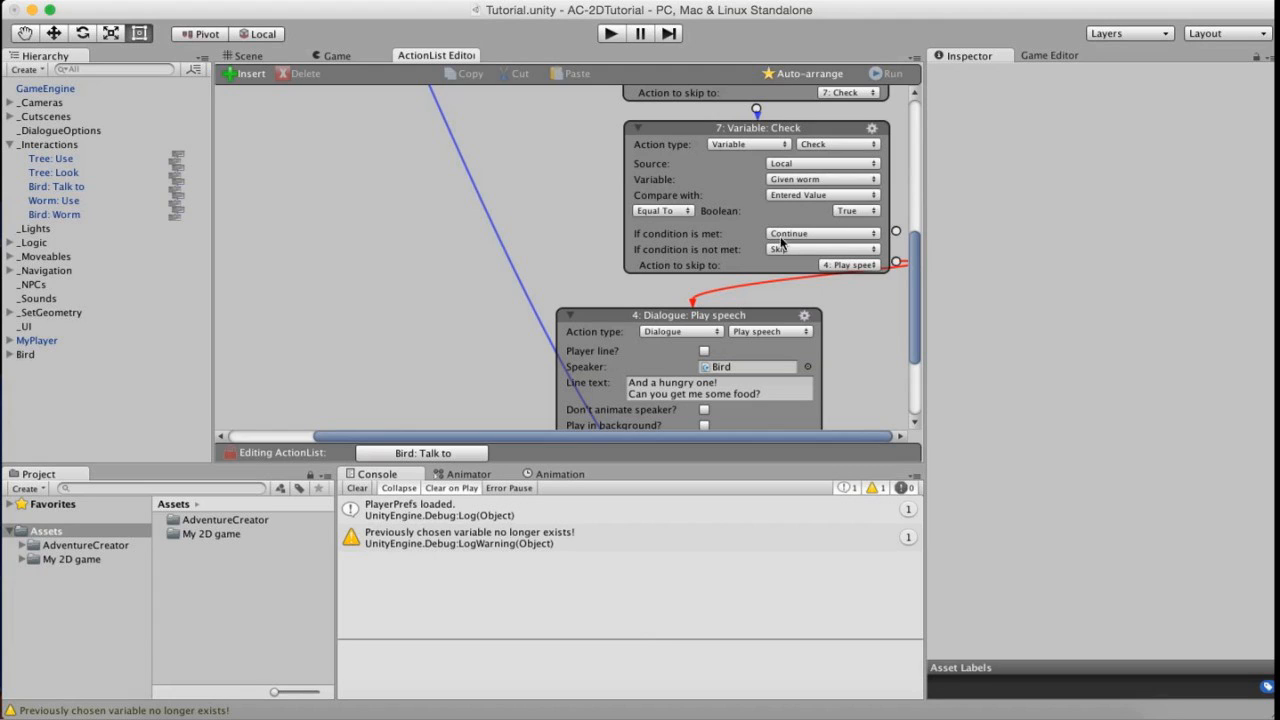
Chain a new action from the Variable: Check's condition-met output and place it beside the Bird's "And a hungry one!" speech action.
drag(800, 128, 774, 122)
drag(870, 227, 885, 304)
middle_drag(736, 273, 608, 253)
drag(706, 293, 814, 304)
middle_drag(690, 296, 587, 291)
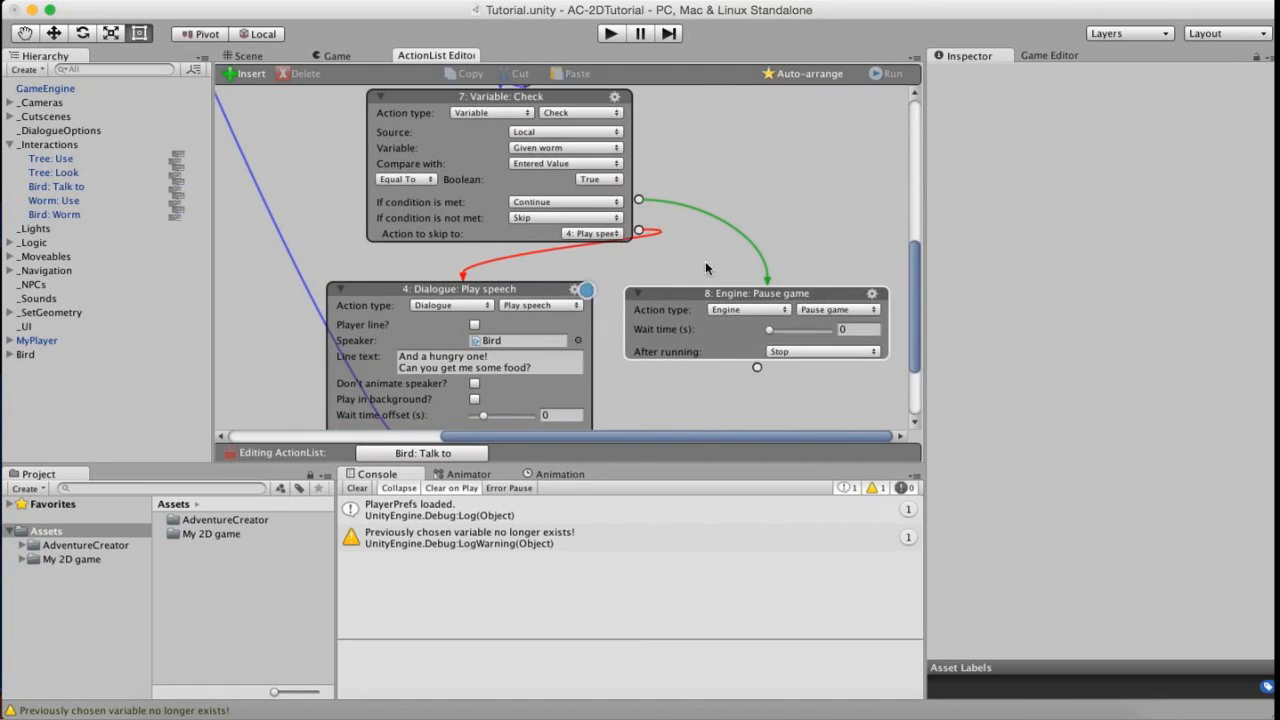
middle_drag(688, 268, 687, 283)
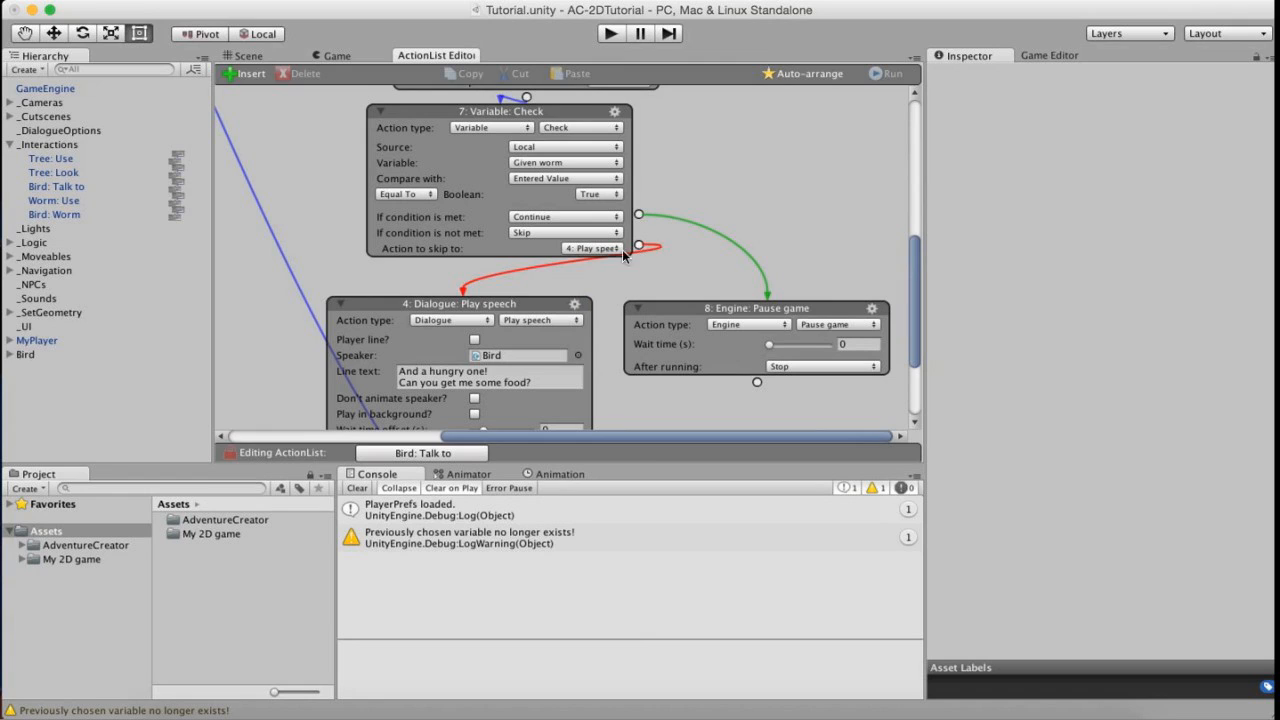
drag(670, 303, 668, 297)
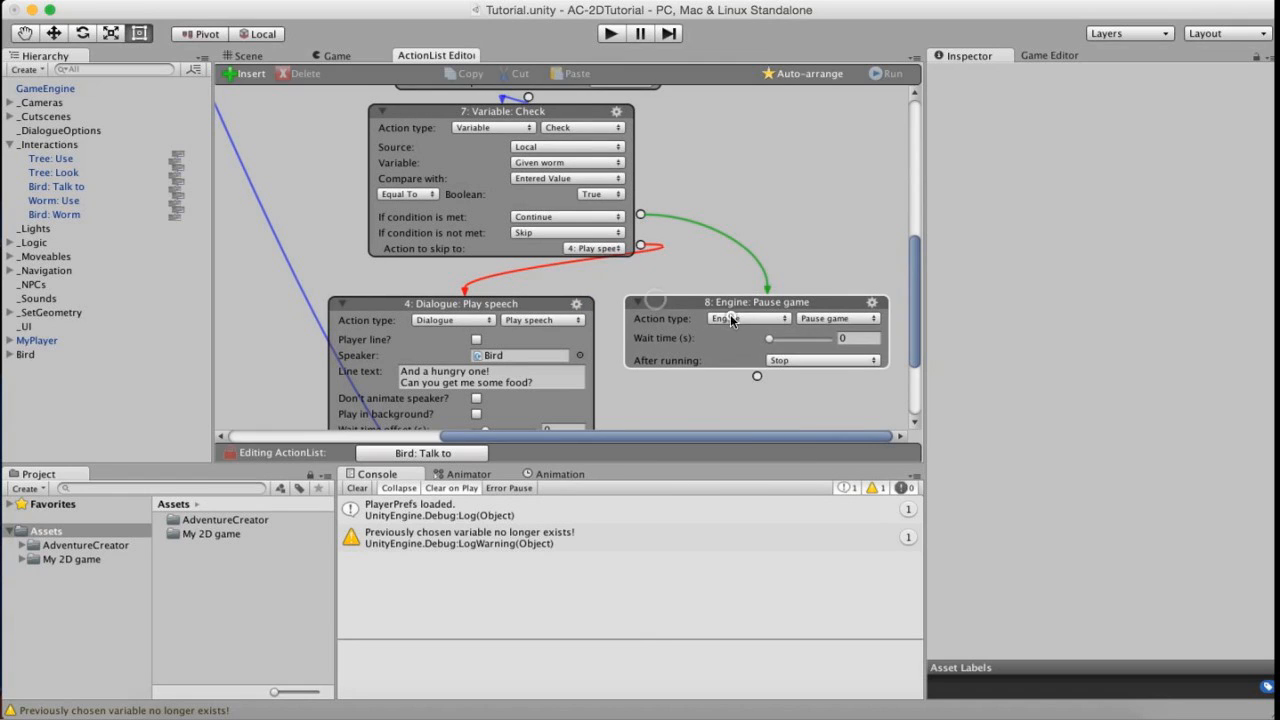
Make the new action a Dialogue: Play speech with Bird as the speaker and the line text "And a hunry one, too!".
click(748, 318)
click(752, 306)
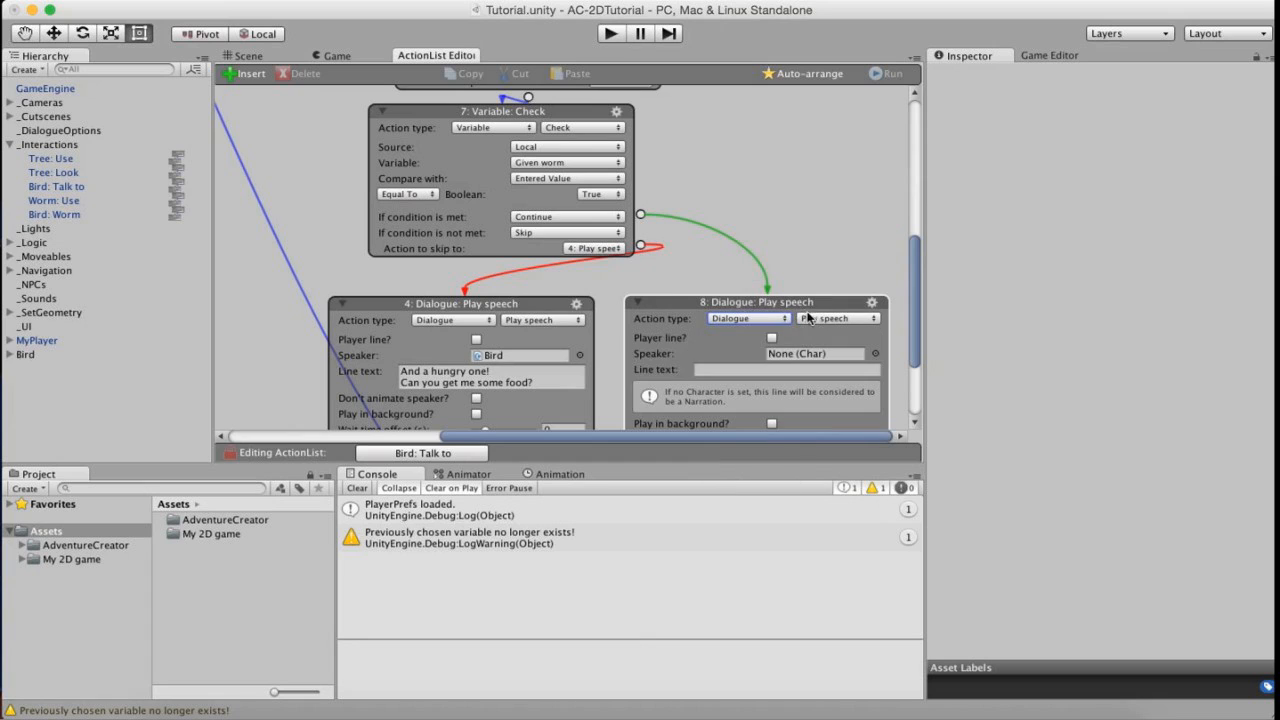
scroll(808, 259, down, 2)
click(873, 313)
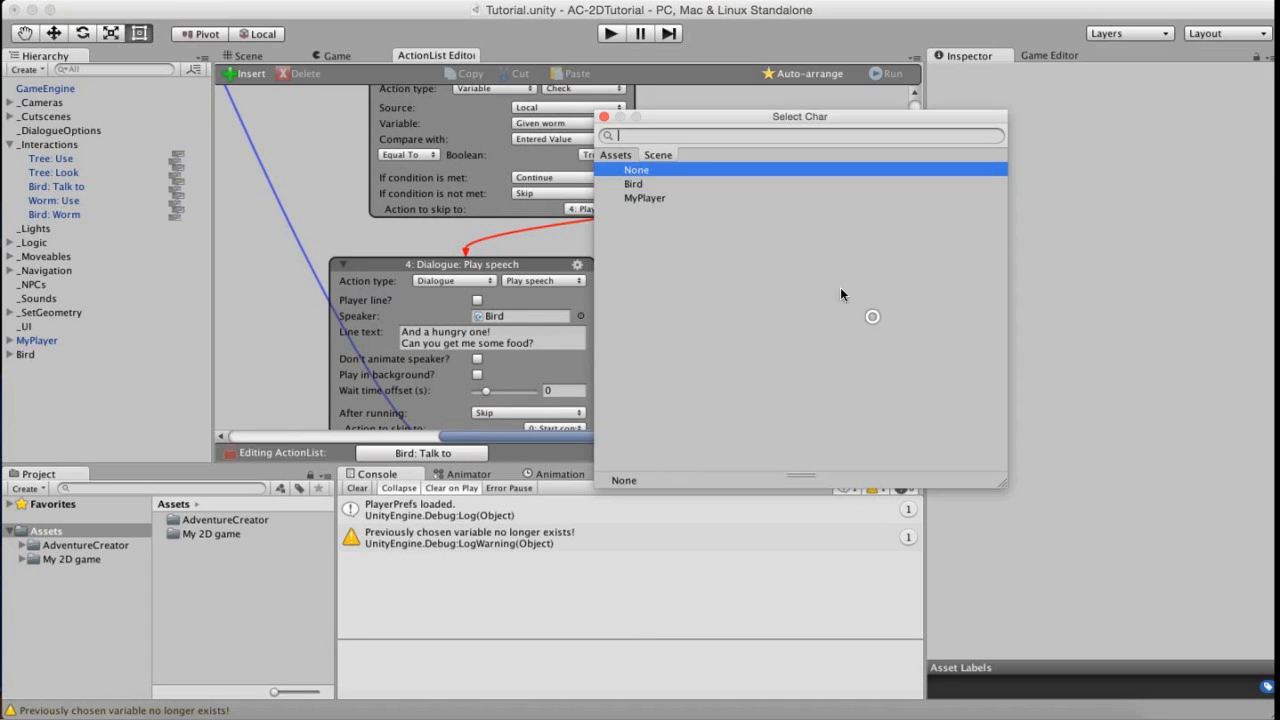
click(634, 184)
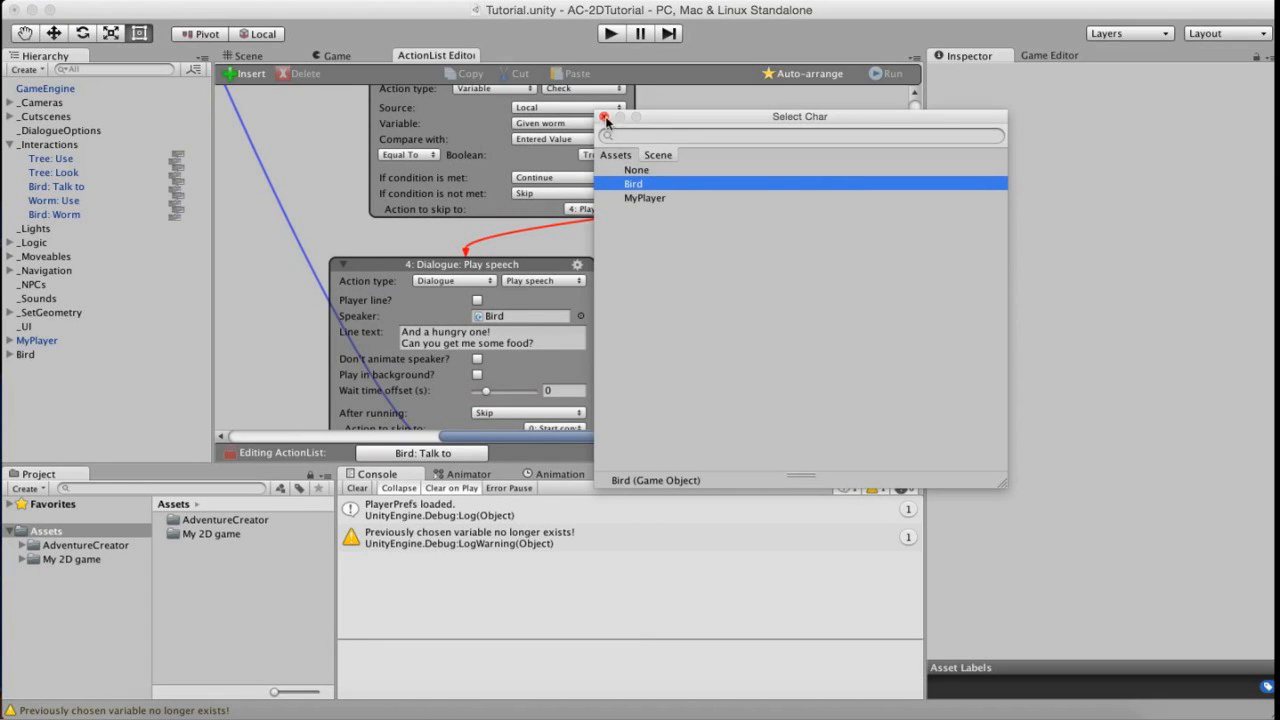
click(604, 117)
click(704, 328)
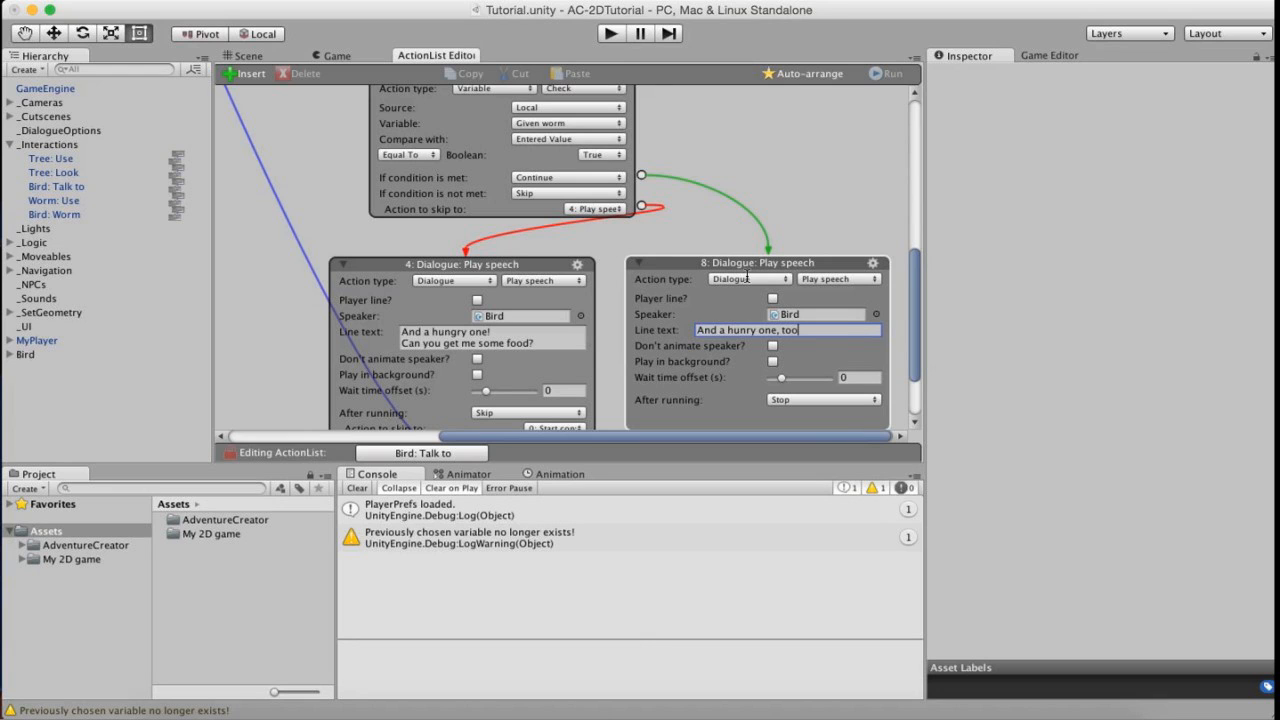
scroll(621, 112, up, 5)
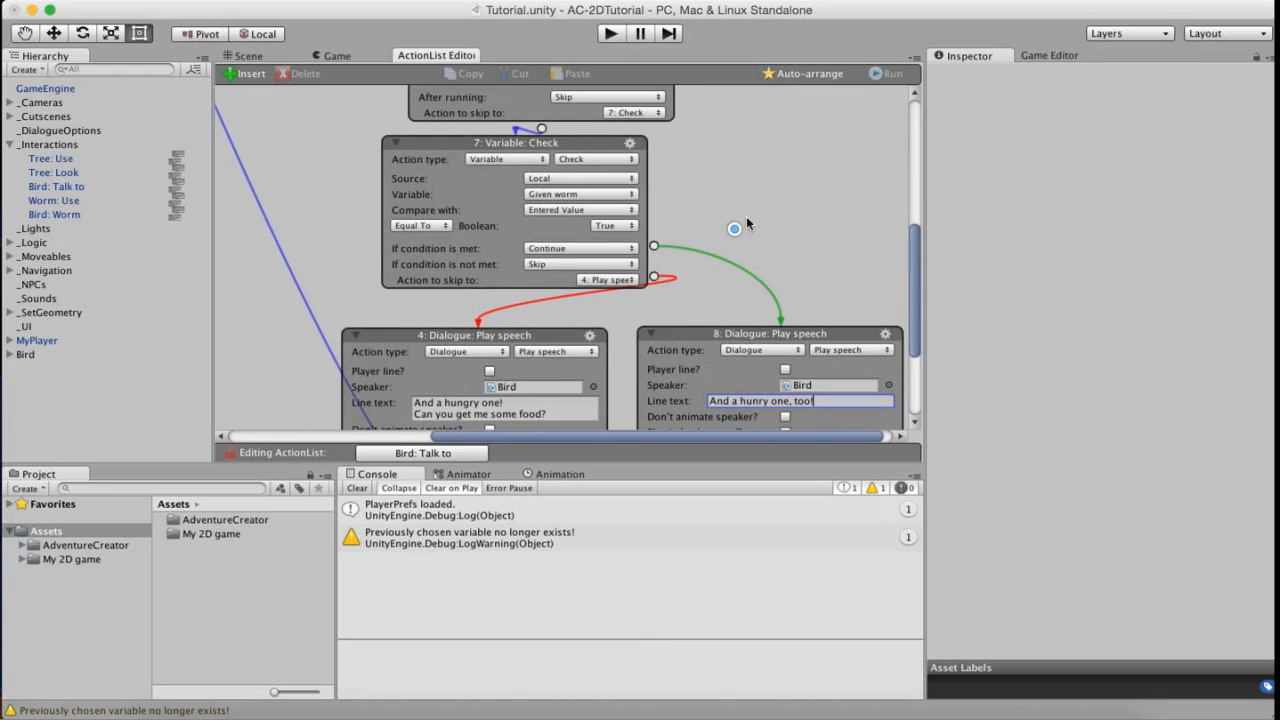
Play-test the bird conversation without giving the worm, choosing "Wow, a talking bird!" and ending with "Goodbye.".
click(610, 33)
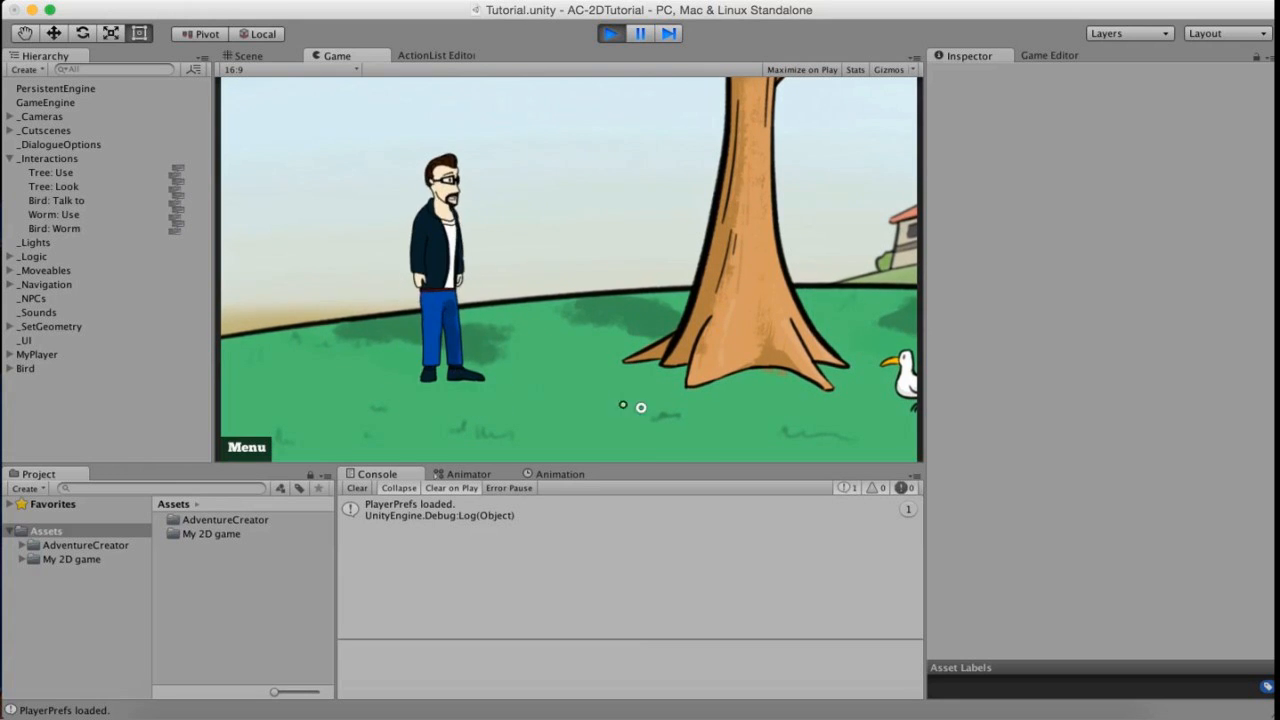
click(643, 406)
click(900, 375)
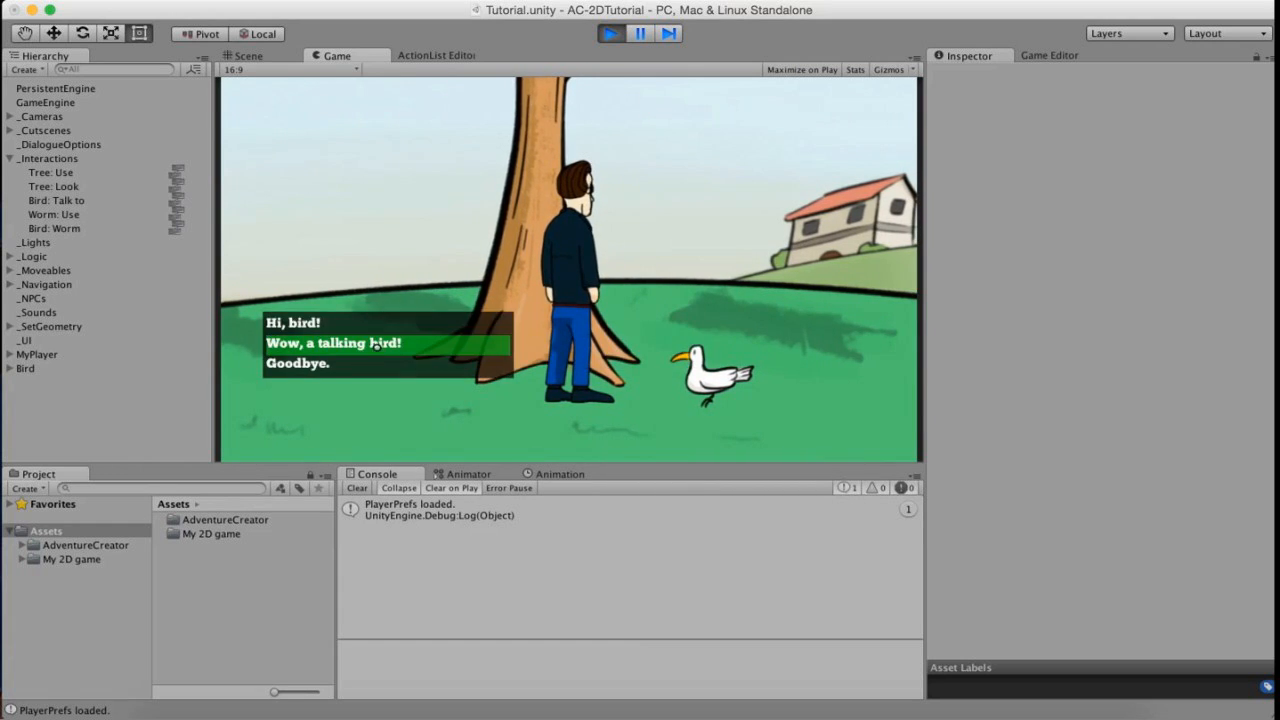
click(431, 345)
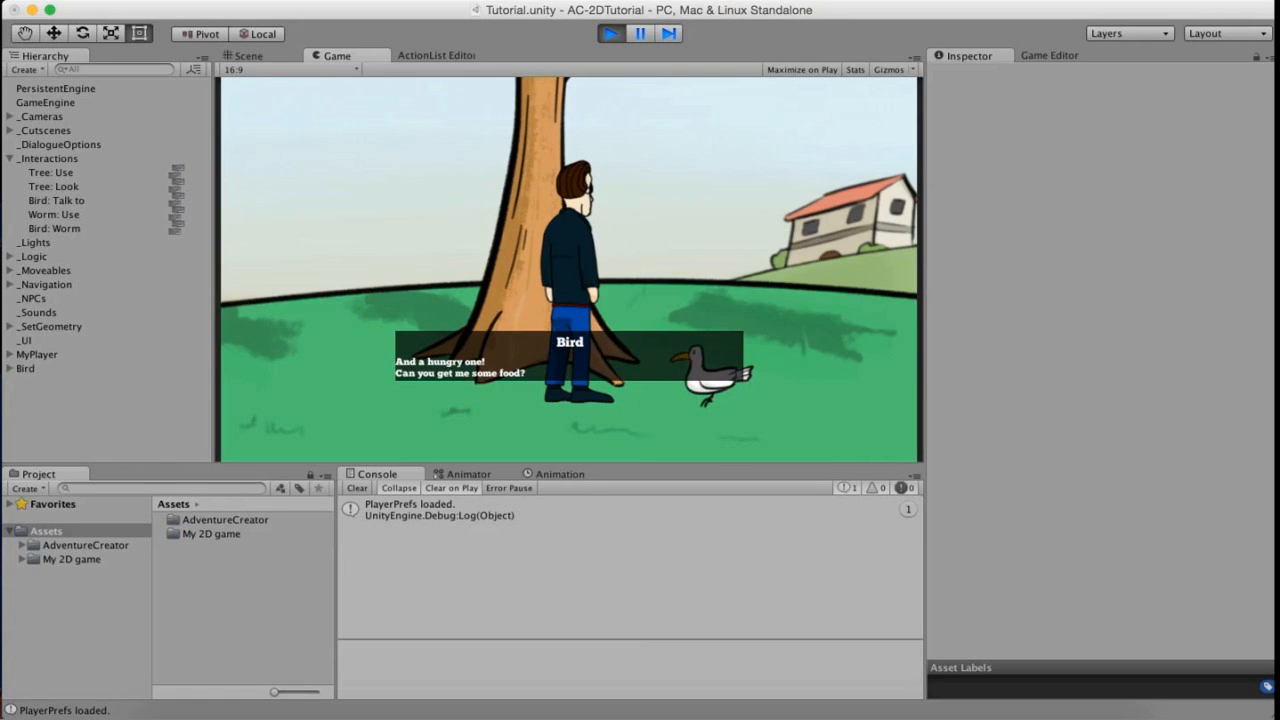
click(296, 360)
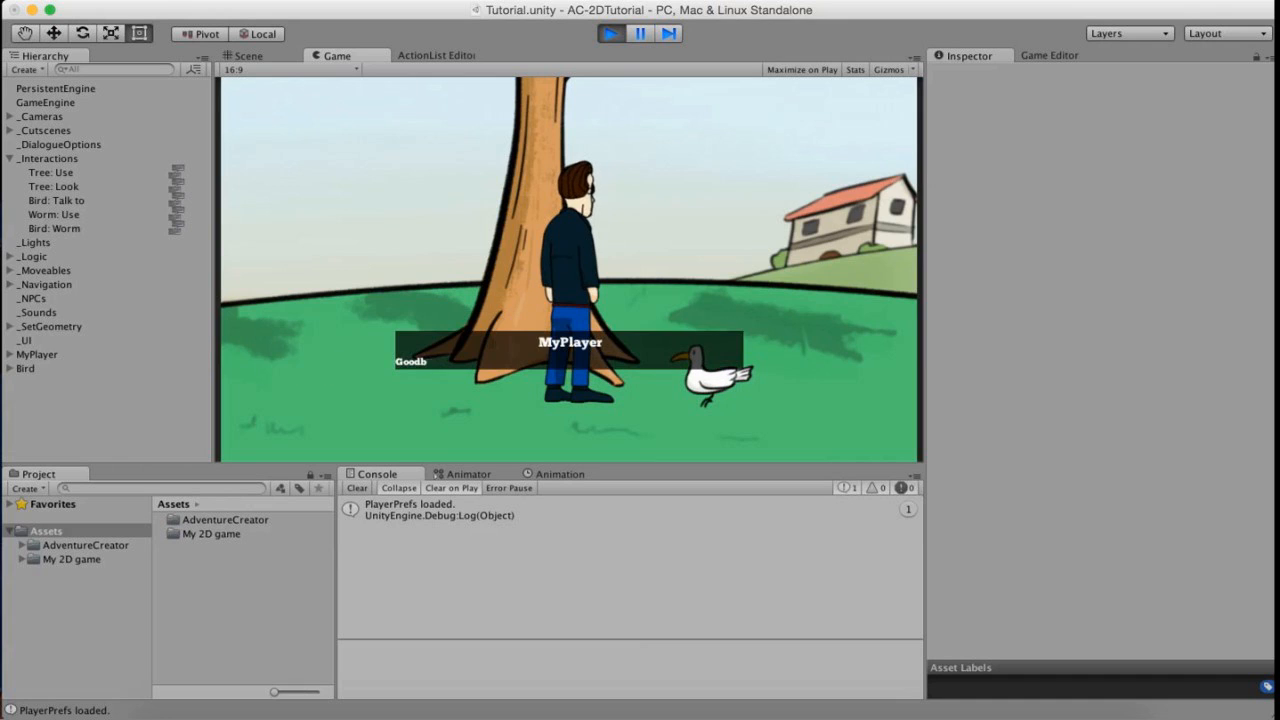
Give the inventory worm to the bird in the running game and choose "Wow, a talking bird!" again in the conversation.
click(257, 100)
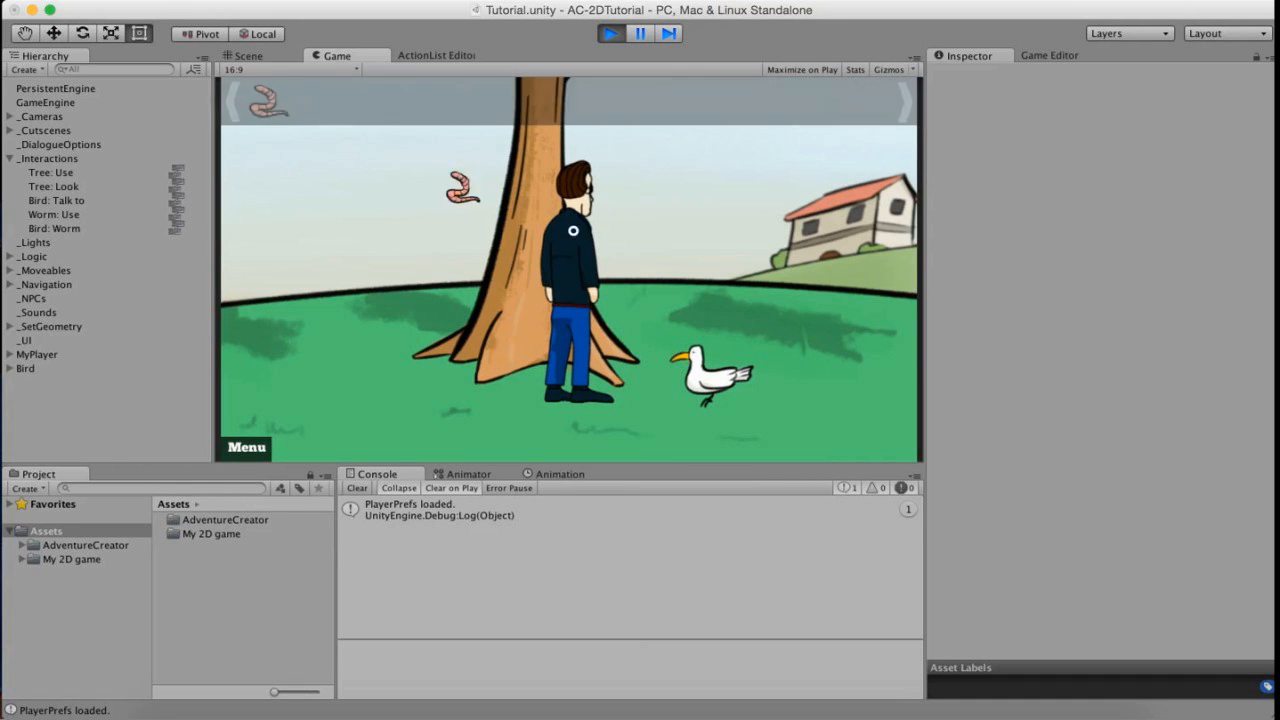
click(688, 368)
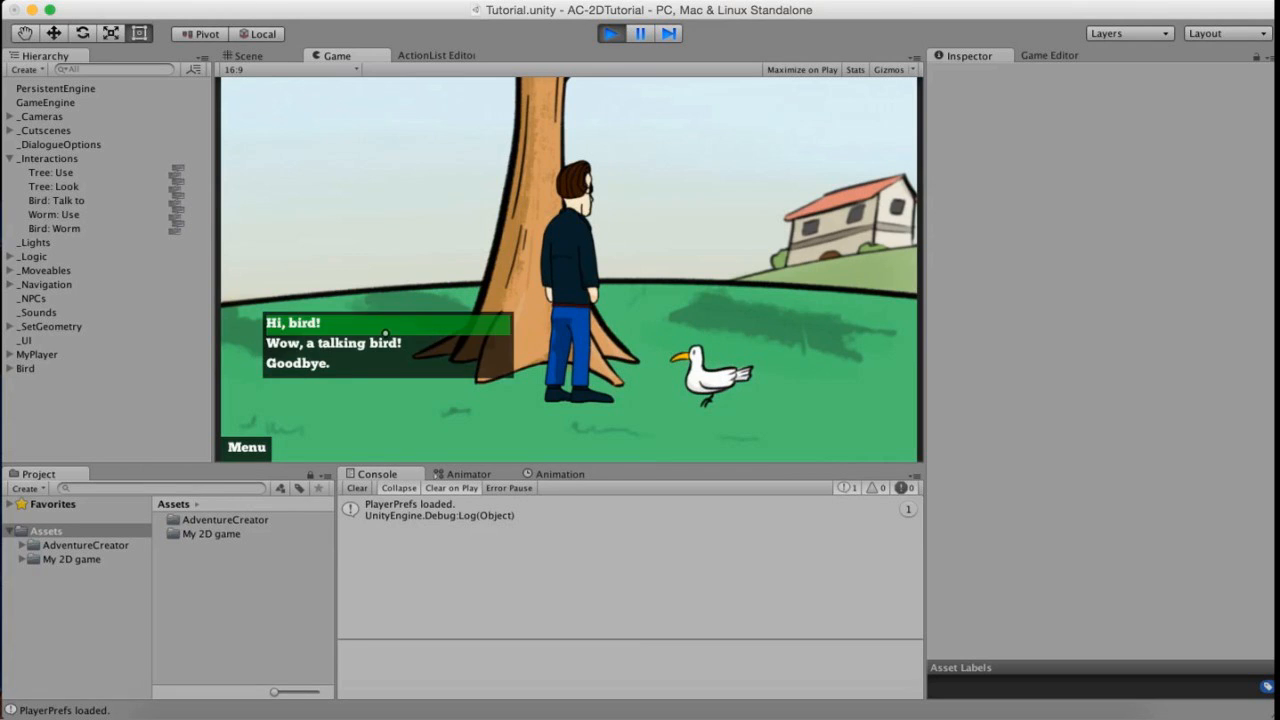
click(428, 343)
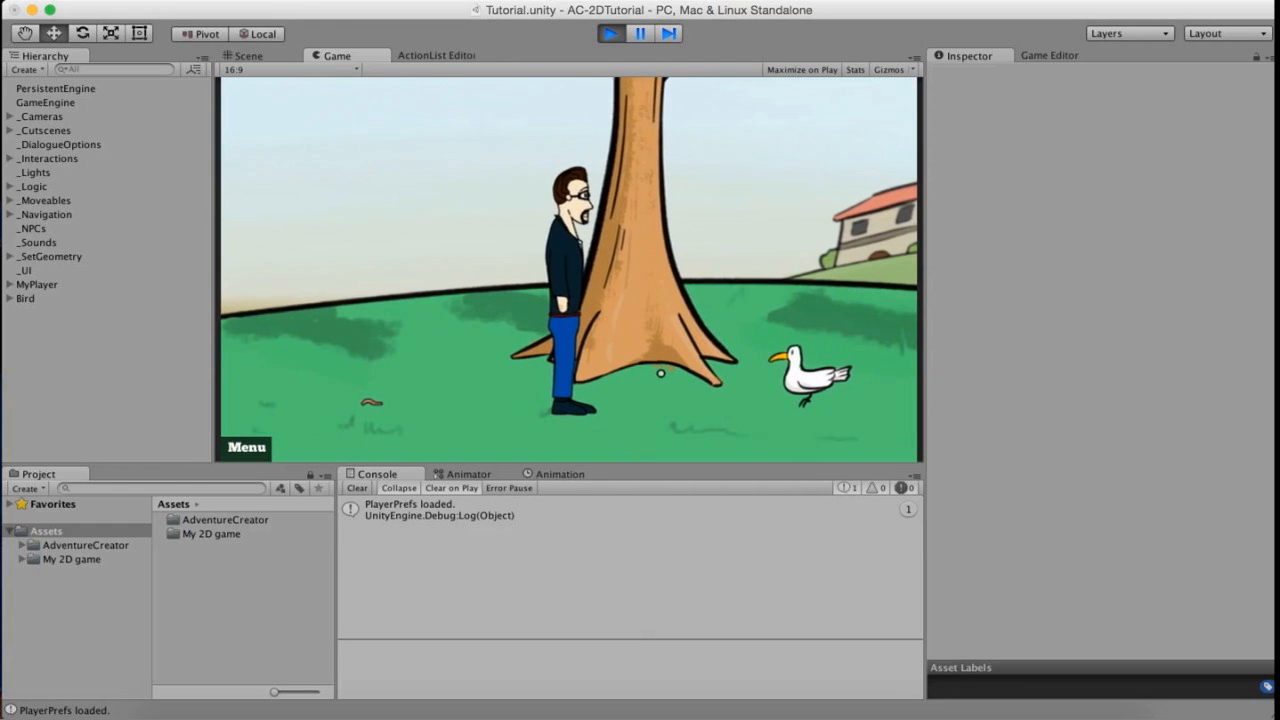
Talk to the bird with "Hi, bird!" in the running game, pausing on the player's subtitle before stopping the game.
click(665, 424)
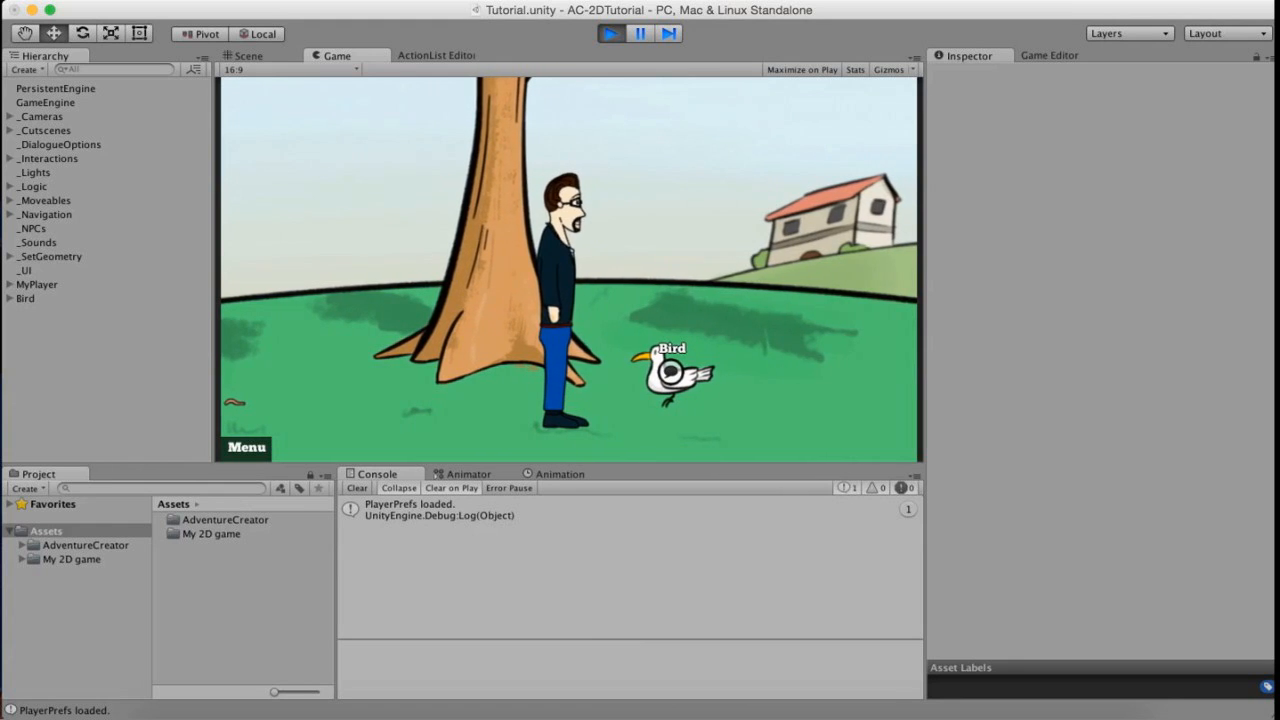
click(670, 372)
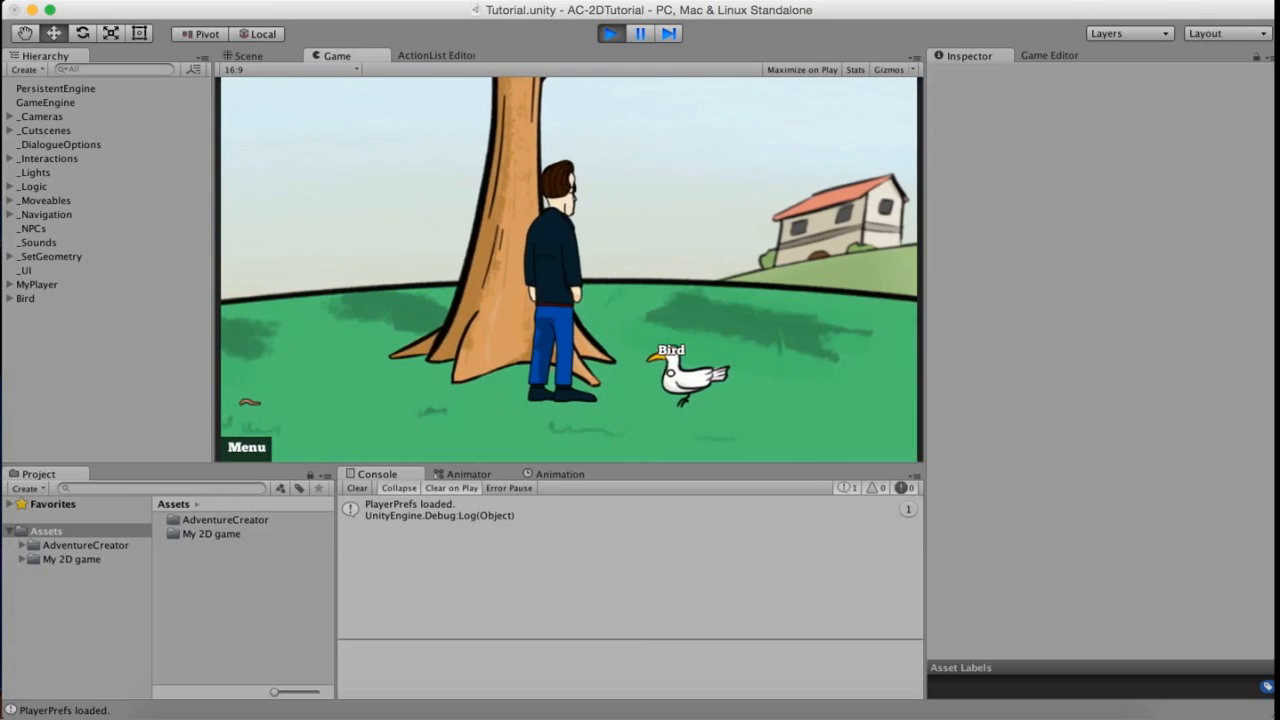
click(423, 331)
click(638, 35)
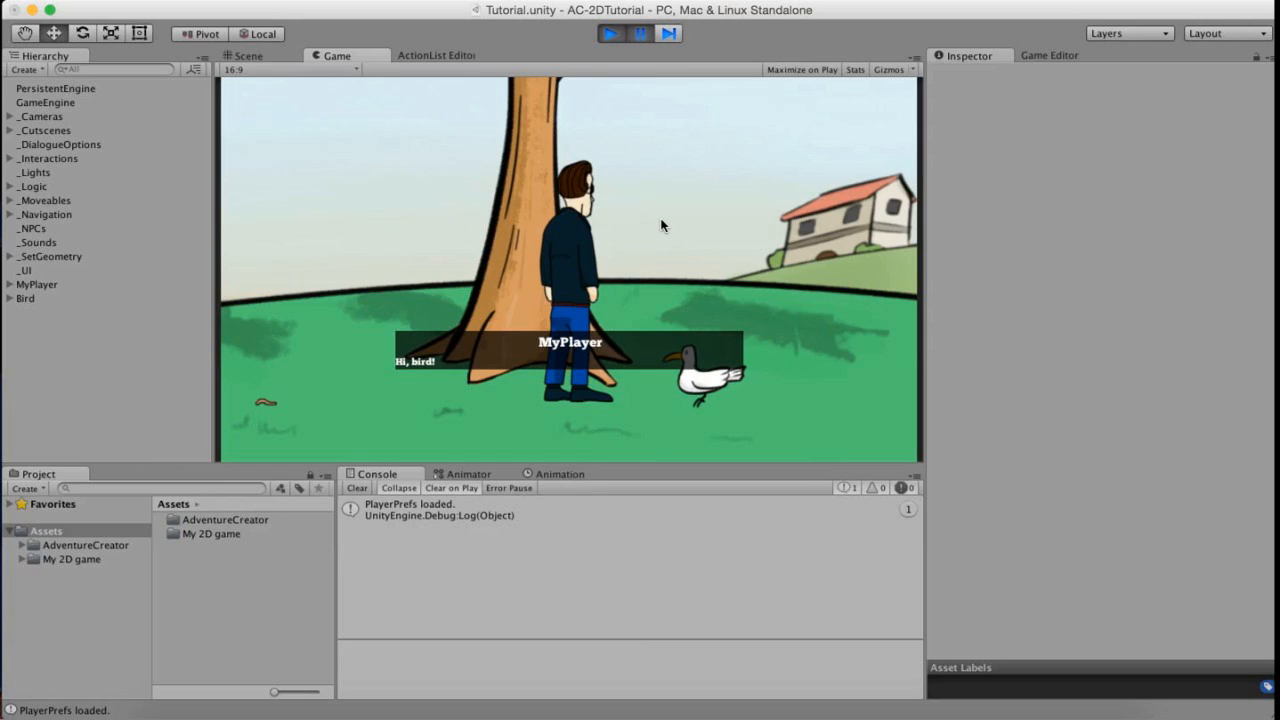
click(611, 34)
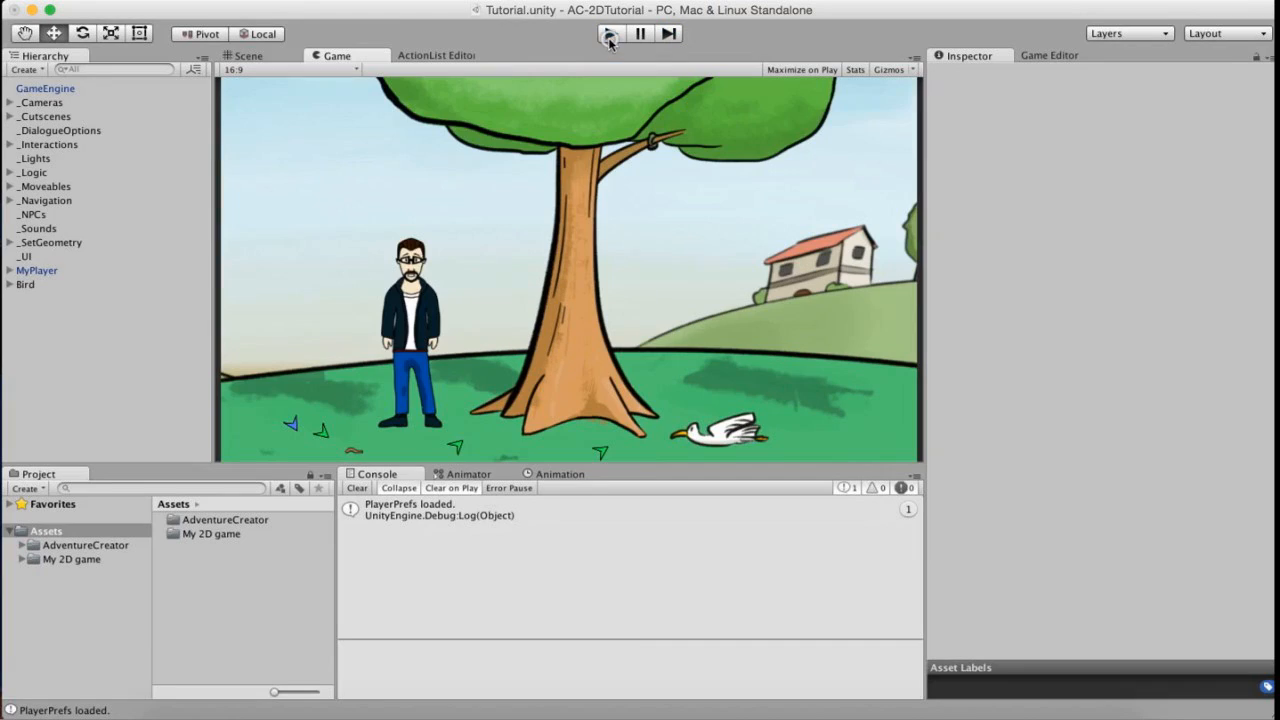
Set the Subtitles menu's manual Y position to 79 in the Menu manager, keeping its appear type at When Speech Plays.
click(1050, 57)
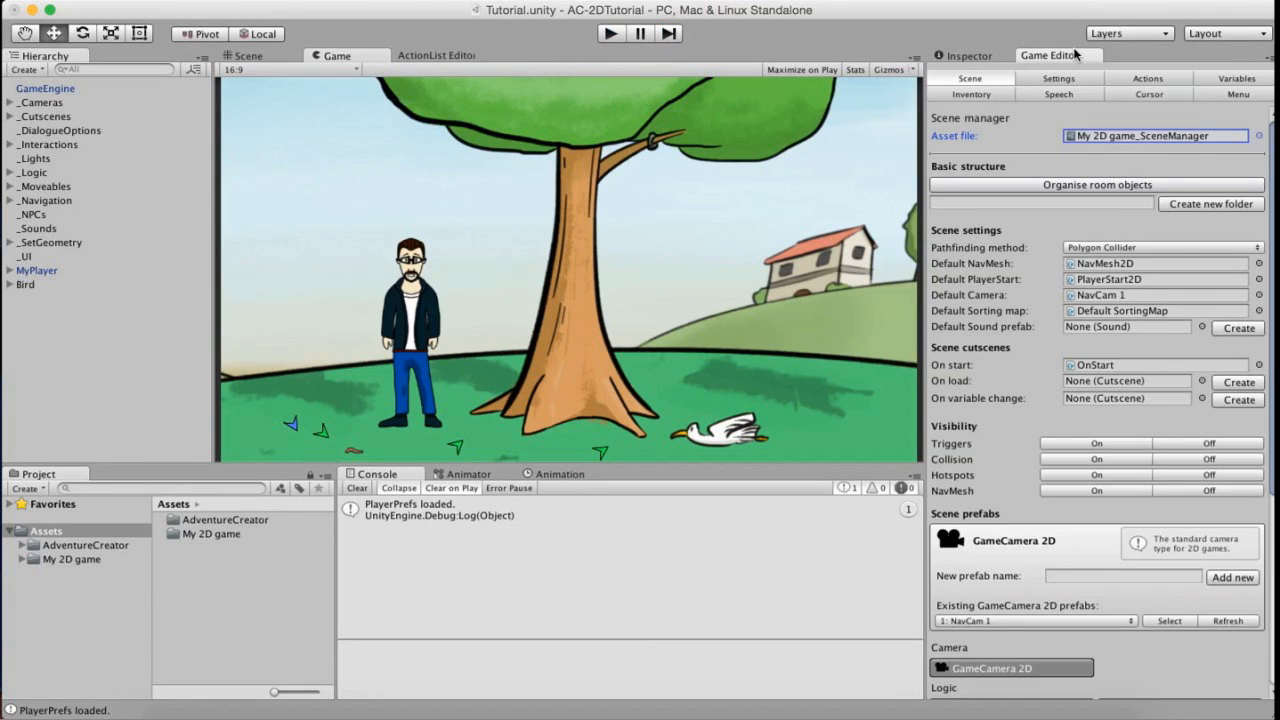
click(1219, 94)
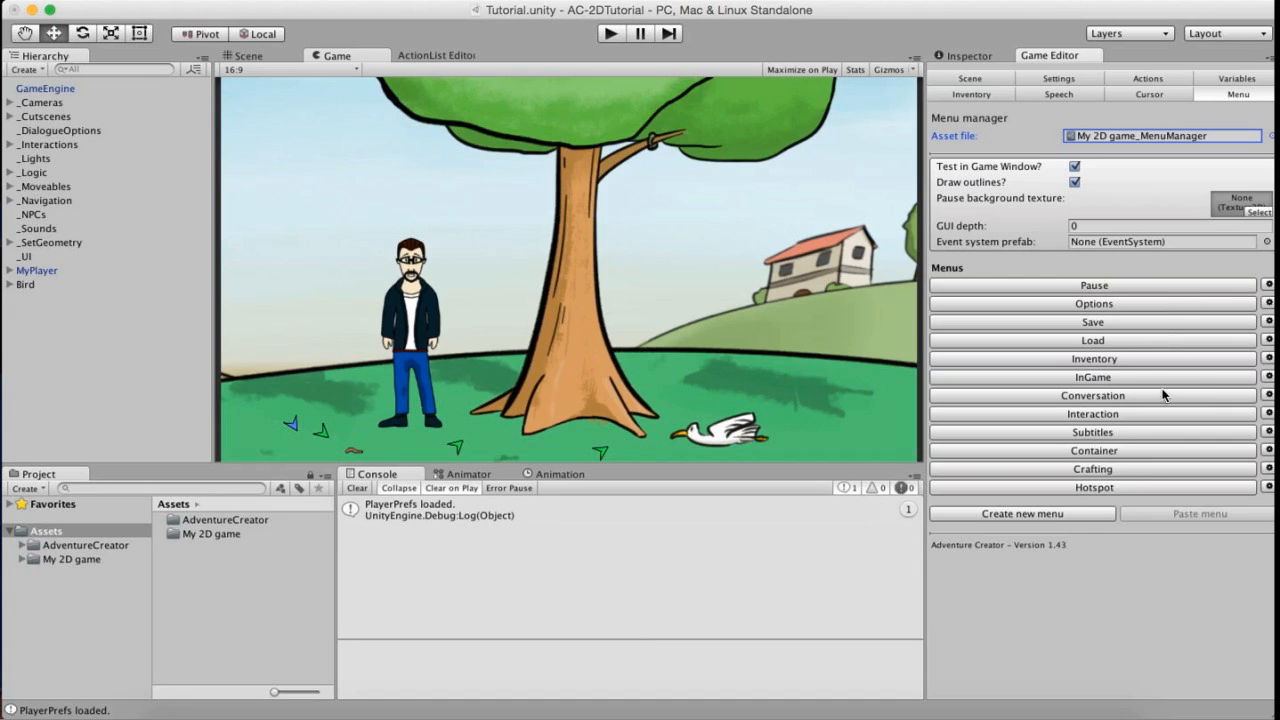
click(1126, 433)
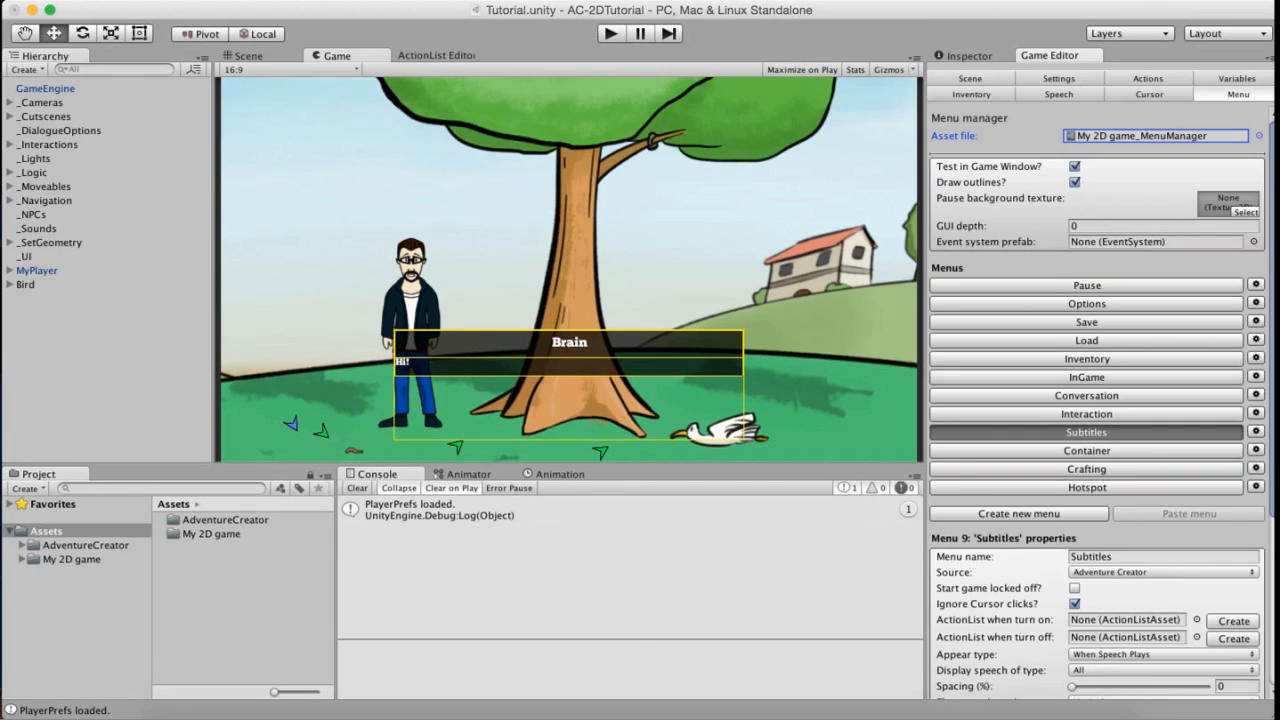
scroll(1097, 400, down, 3)
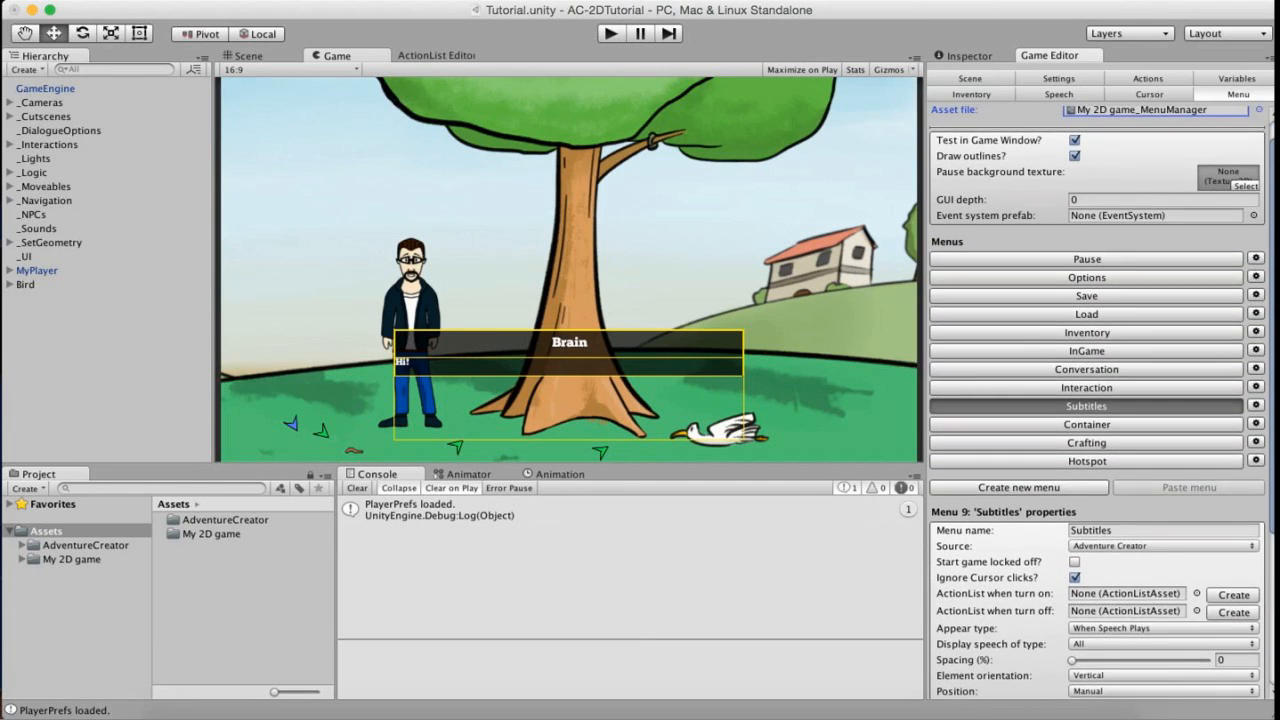
scroll(1097, 400, down, 1)
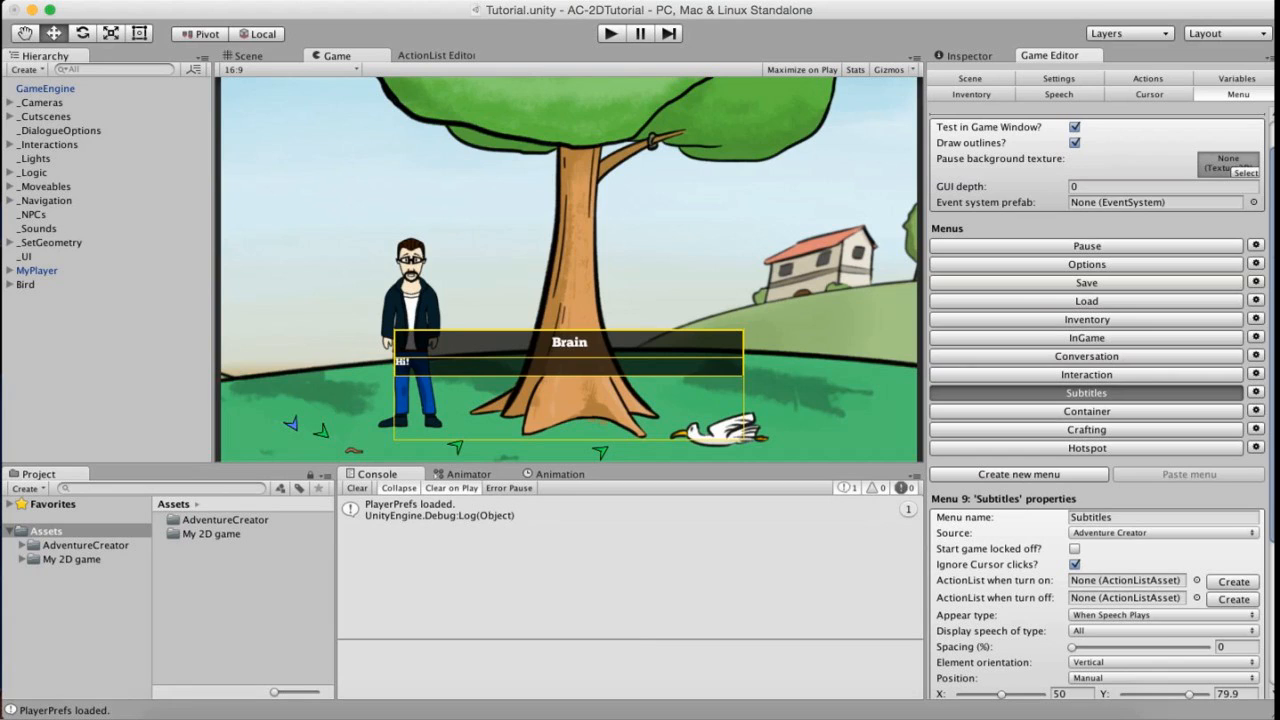
scroll(1258, 290, down, 2)
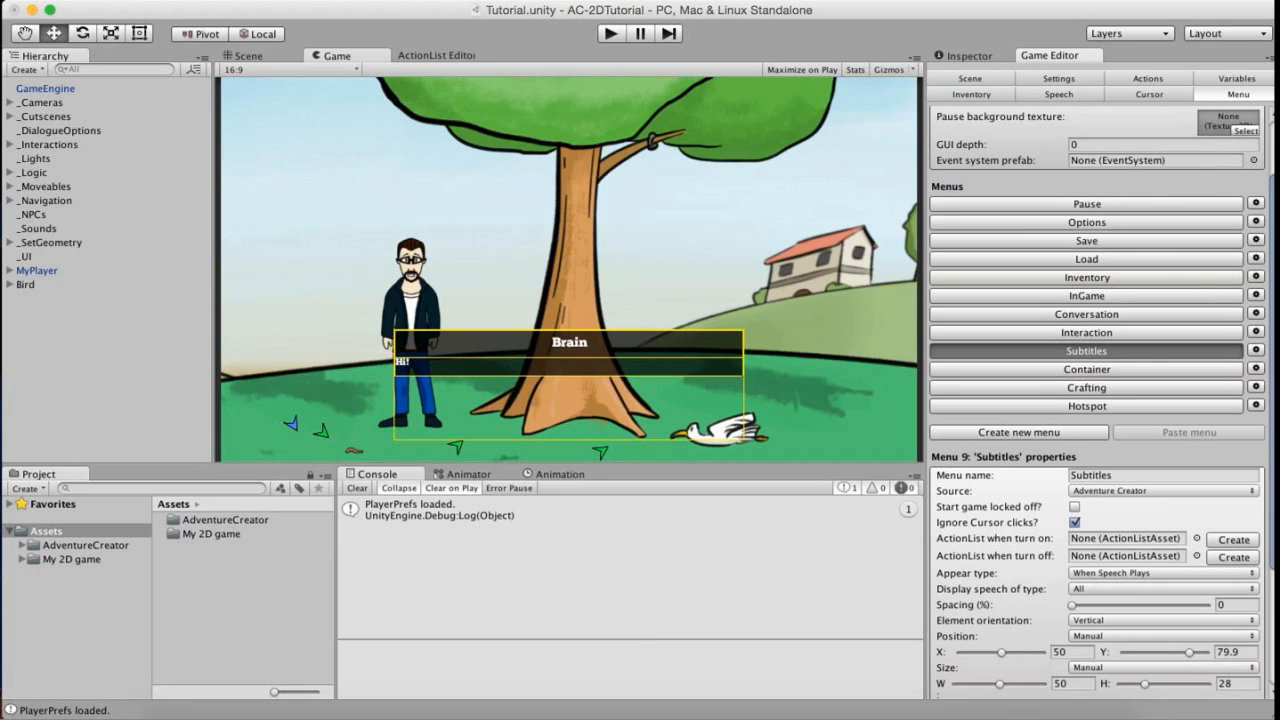
scroll(1212, 257, down, 6)
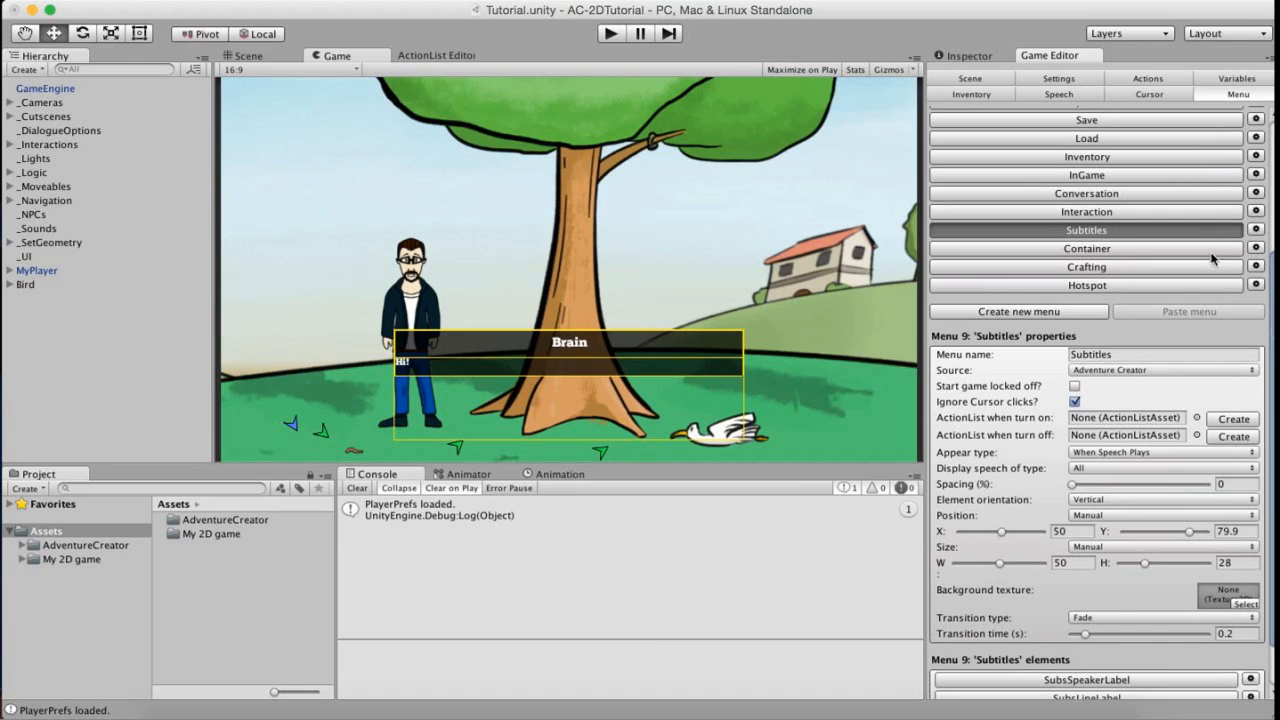
scroll(1215, 274, down, 1)
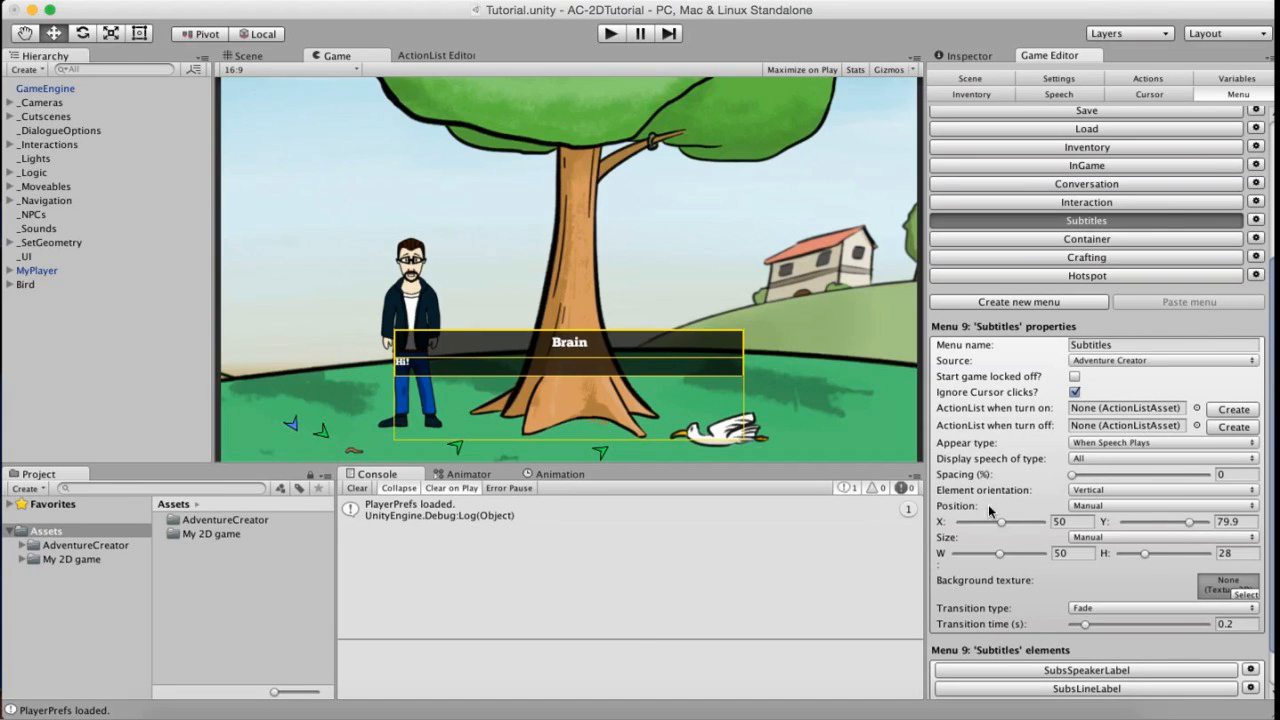
drag(1187, 523, 1184, 523)
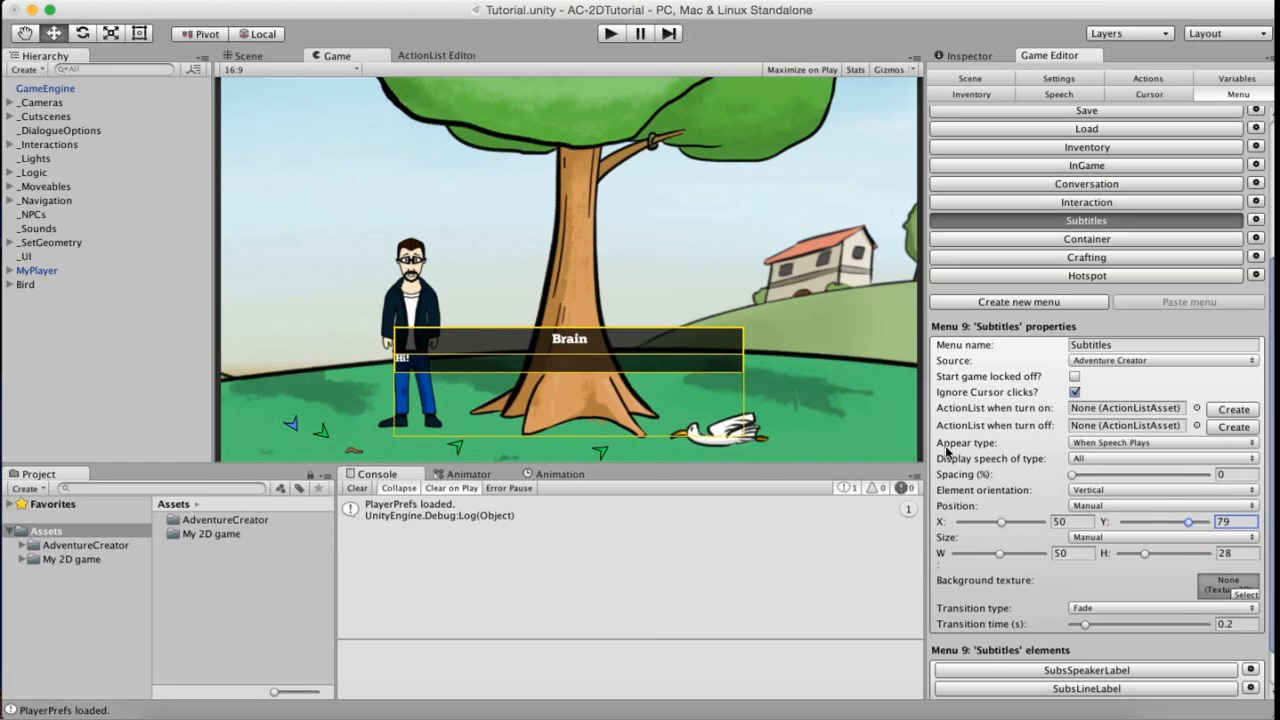
click(1148, 443)
click(1160, 444)
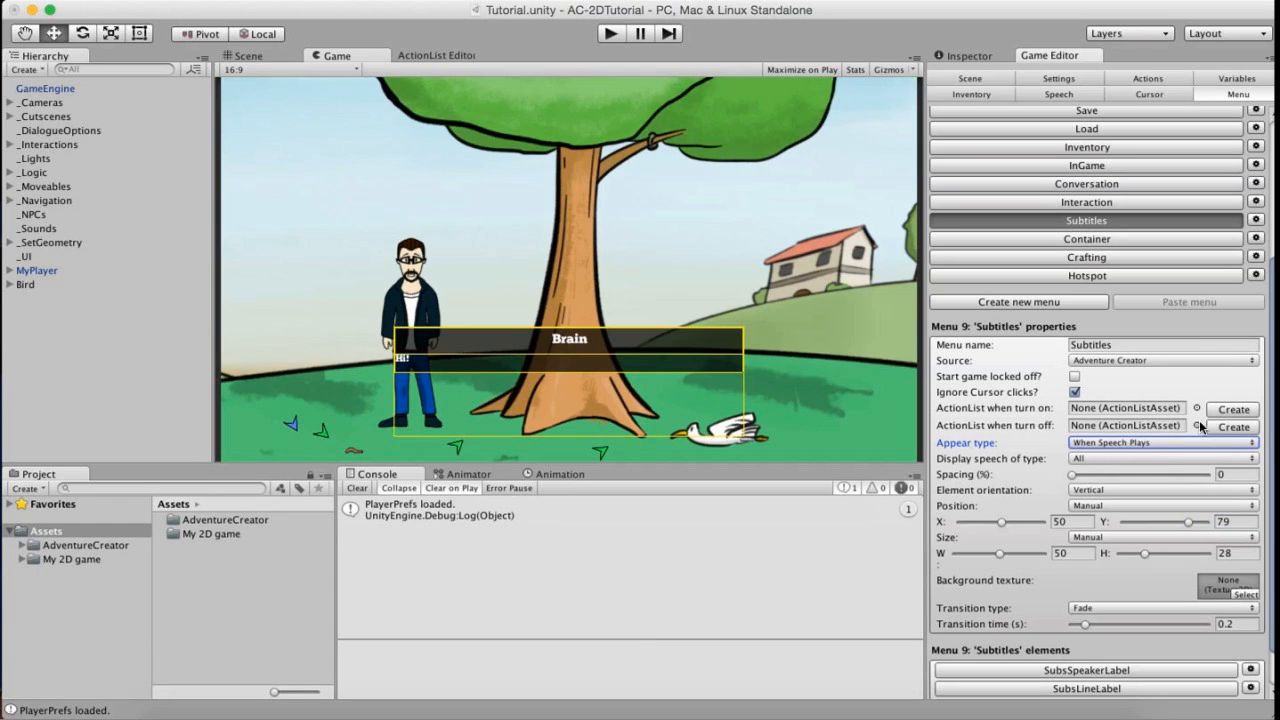
Examine the Subtitles menu's SubsSpeakerLabel element, including the available element types and label types.
click(606, 343)
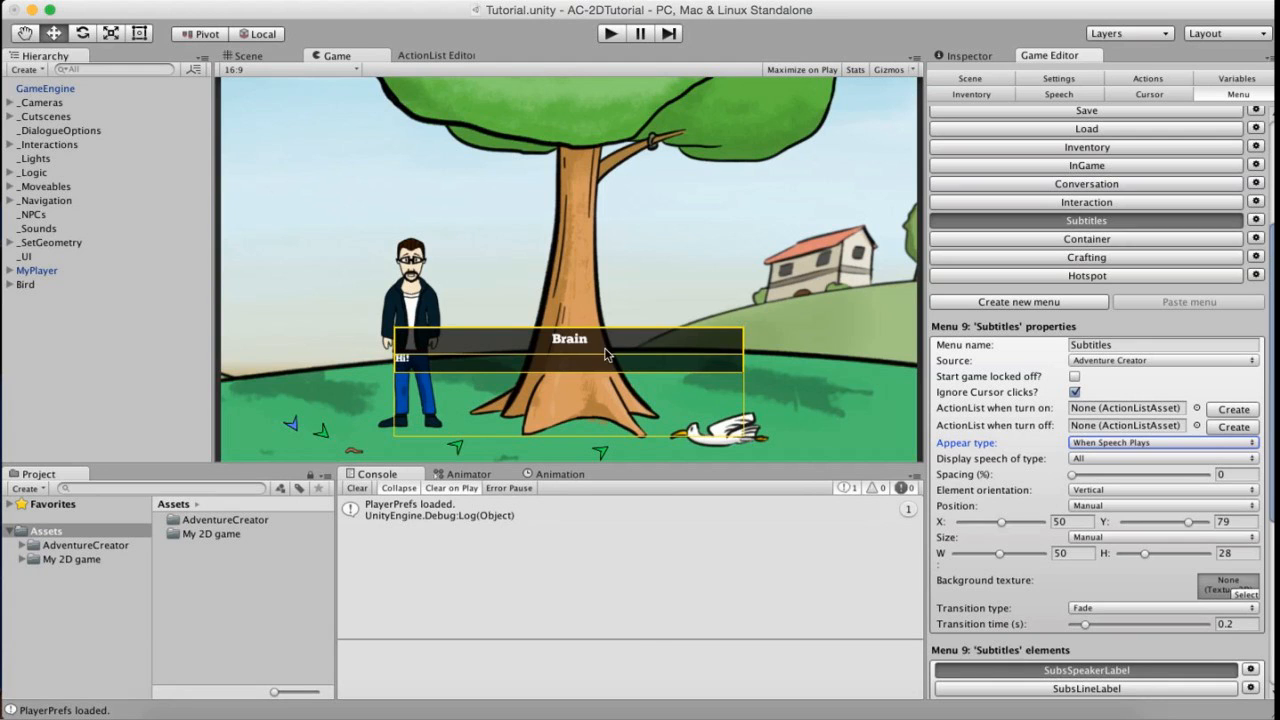
scroll(1266, 330, down, 2)
scroll(1262, 420, down, 10)
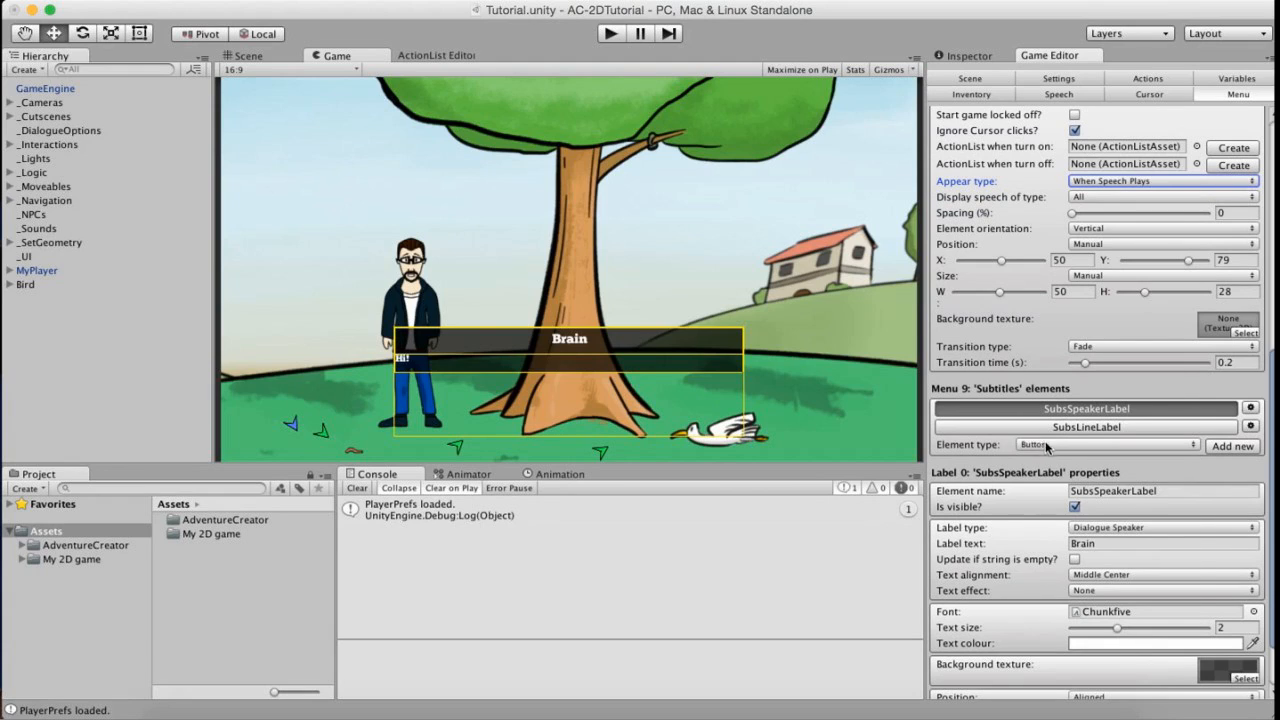
click(1030, 444)
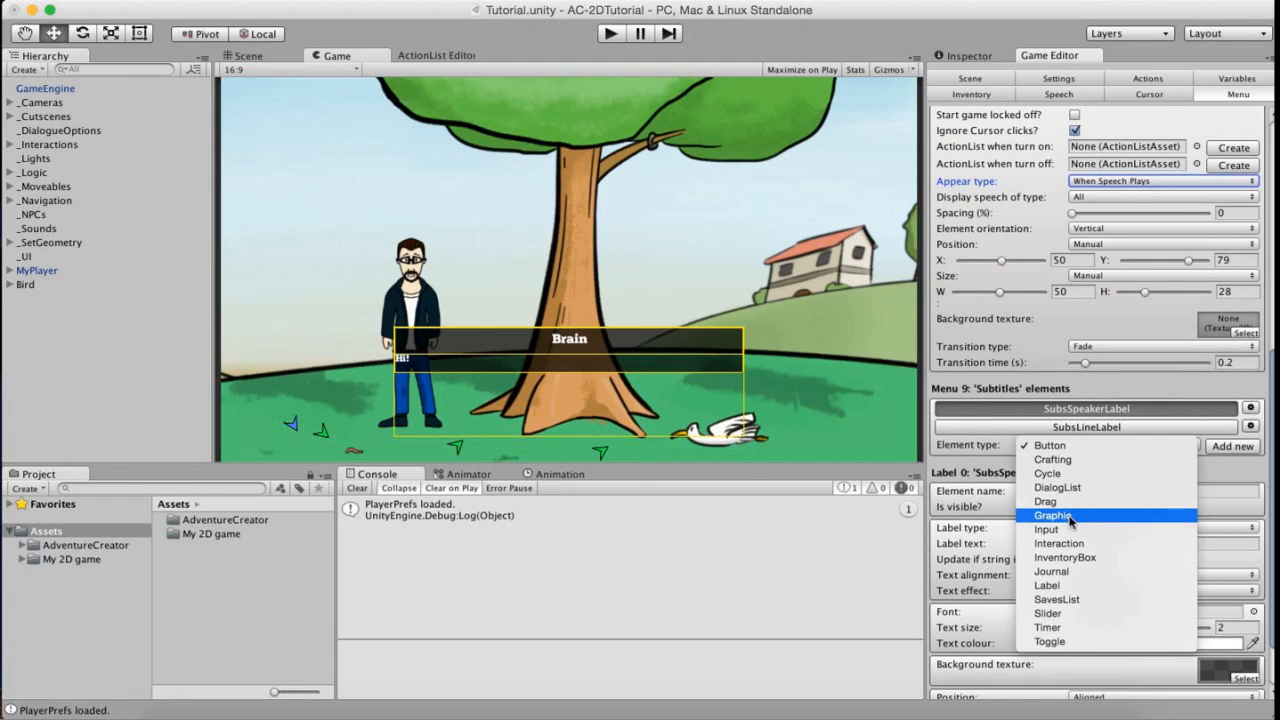
click(970, 452)
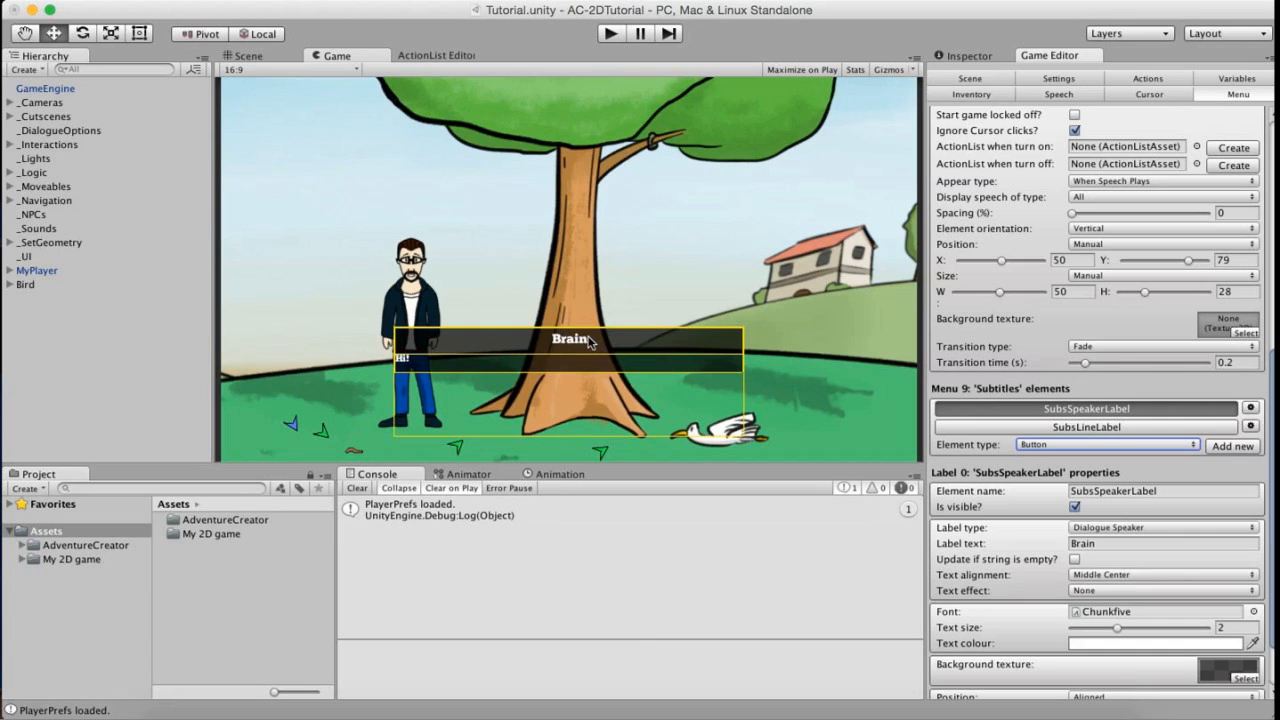
scroll(1034, 492, down, 2)
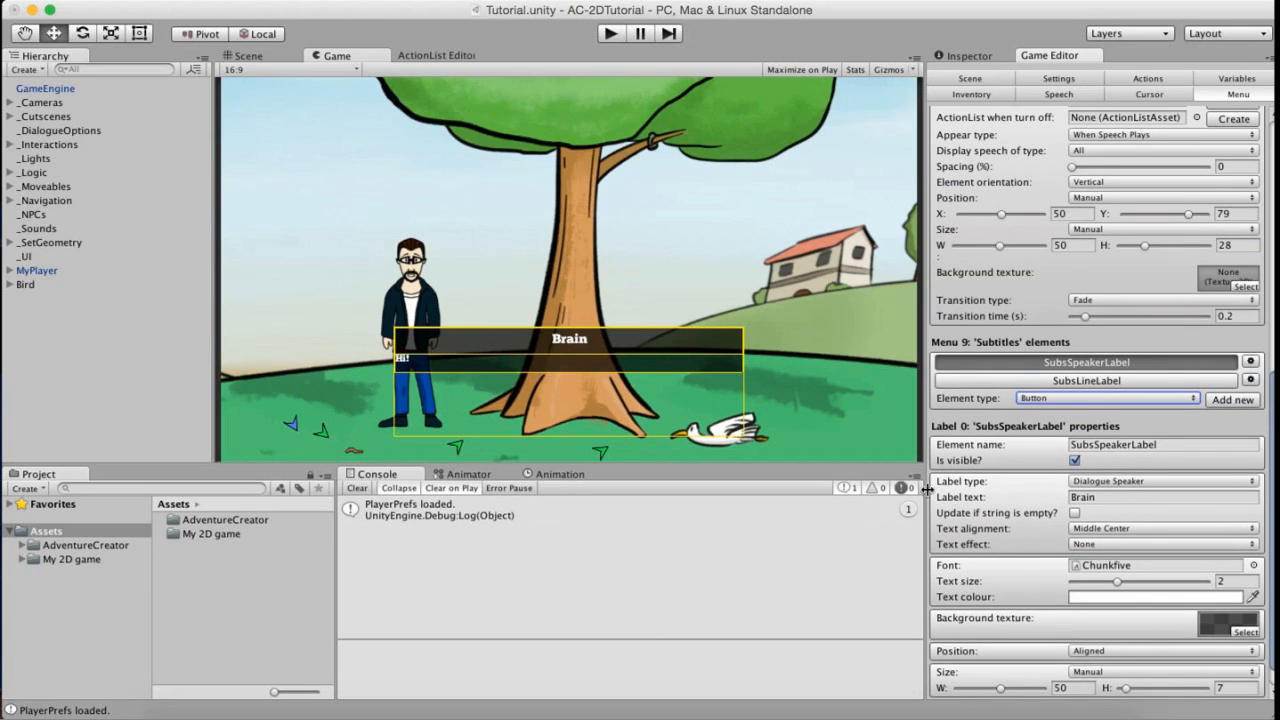
click(1160, 481)
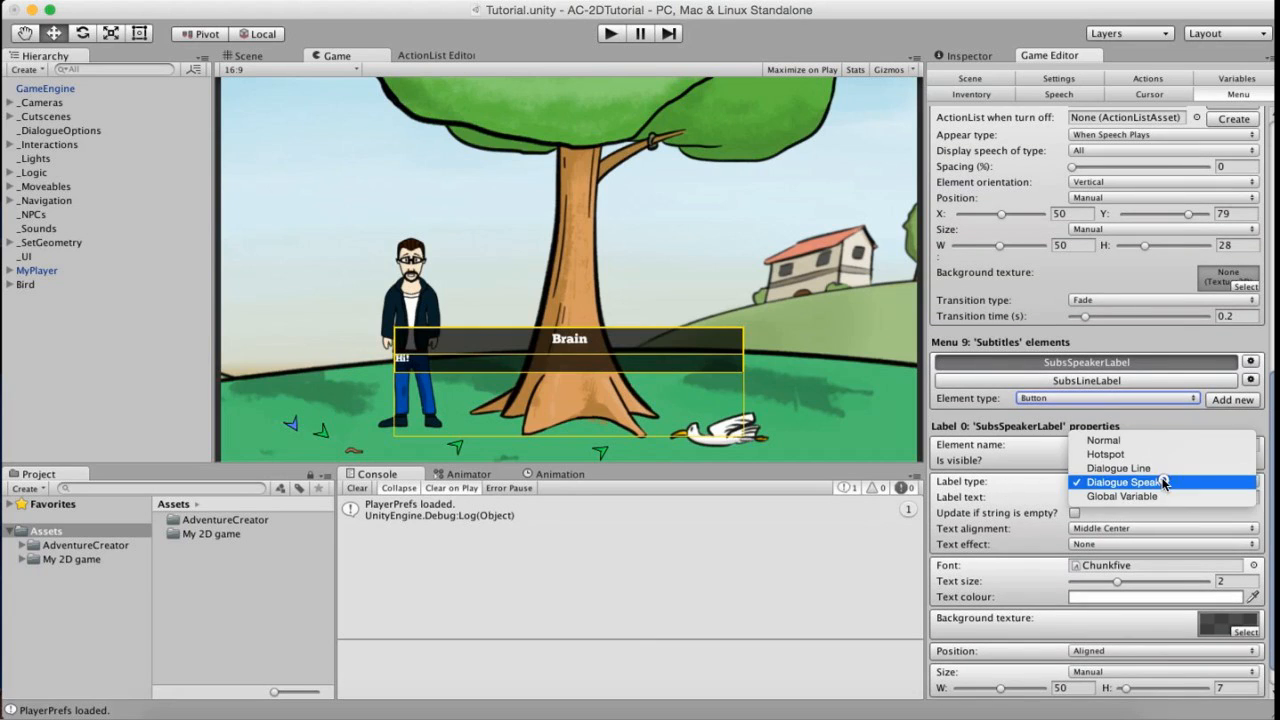
click(1165, 482)
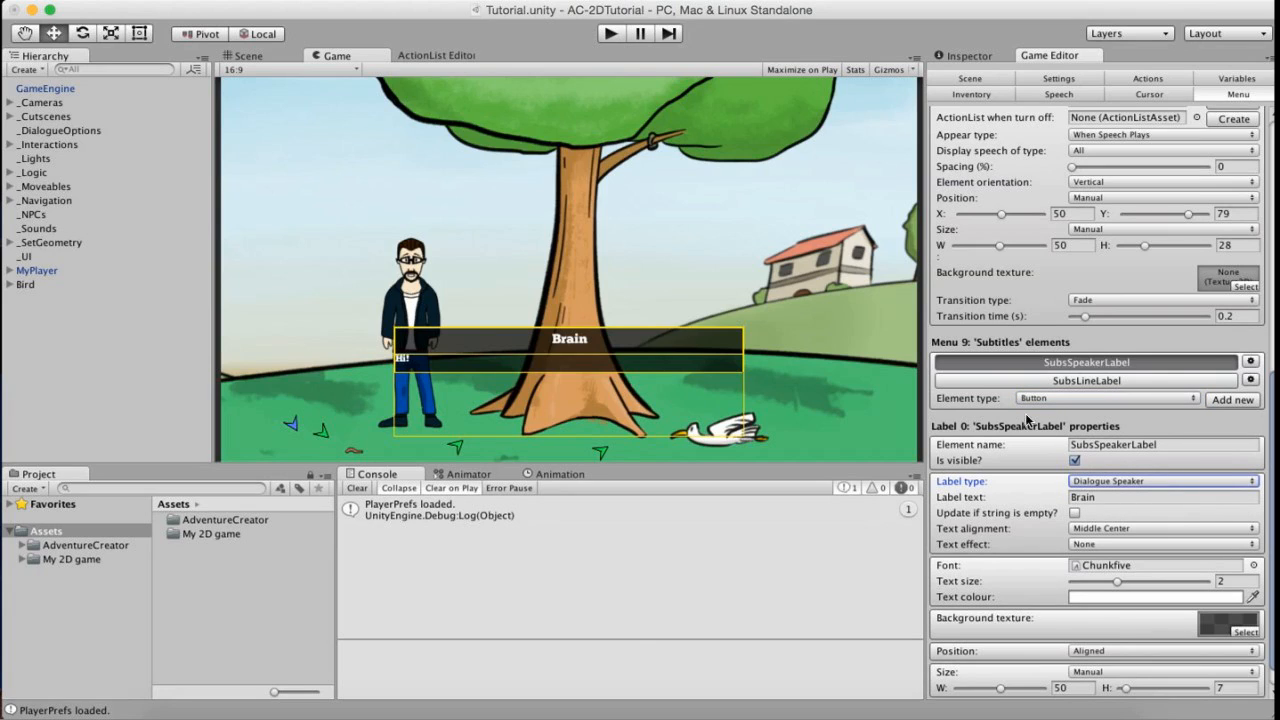
Examine the SubsLineLabel element's label type options and compare the element with SubsSpeakerLabel in the game preview.
click(414, 361)
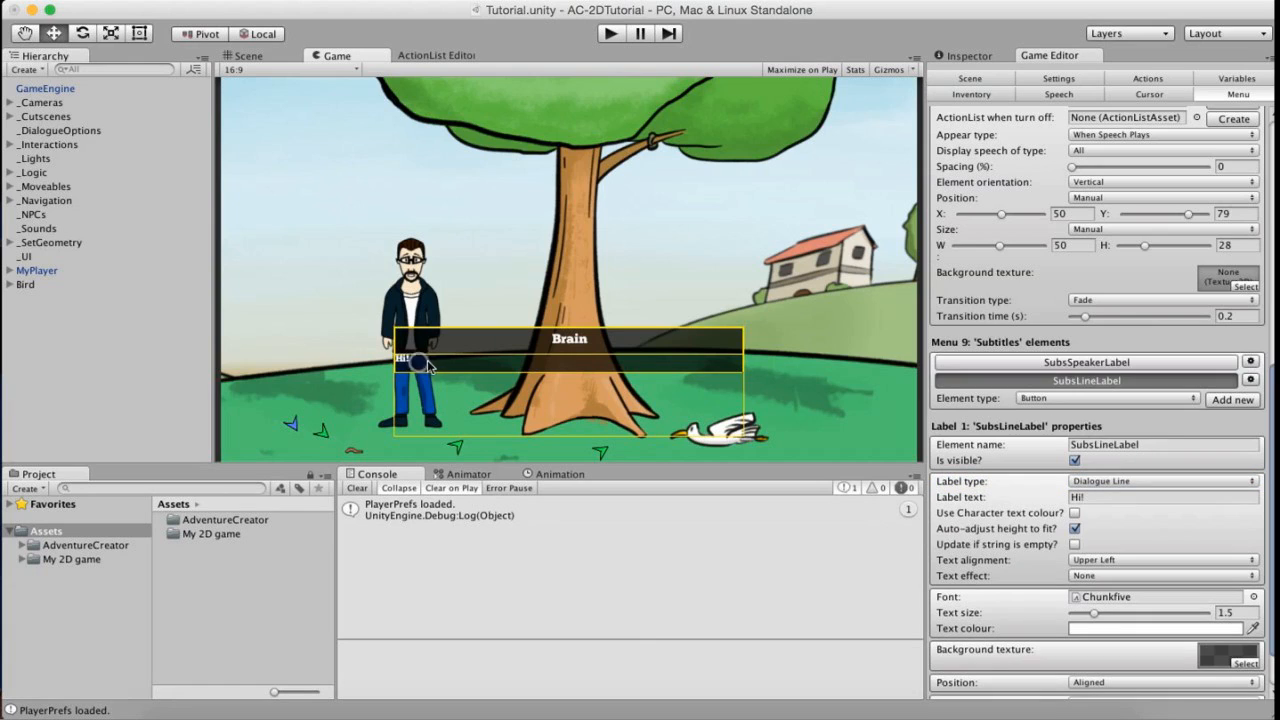
click(1137, 488)
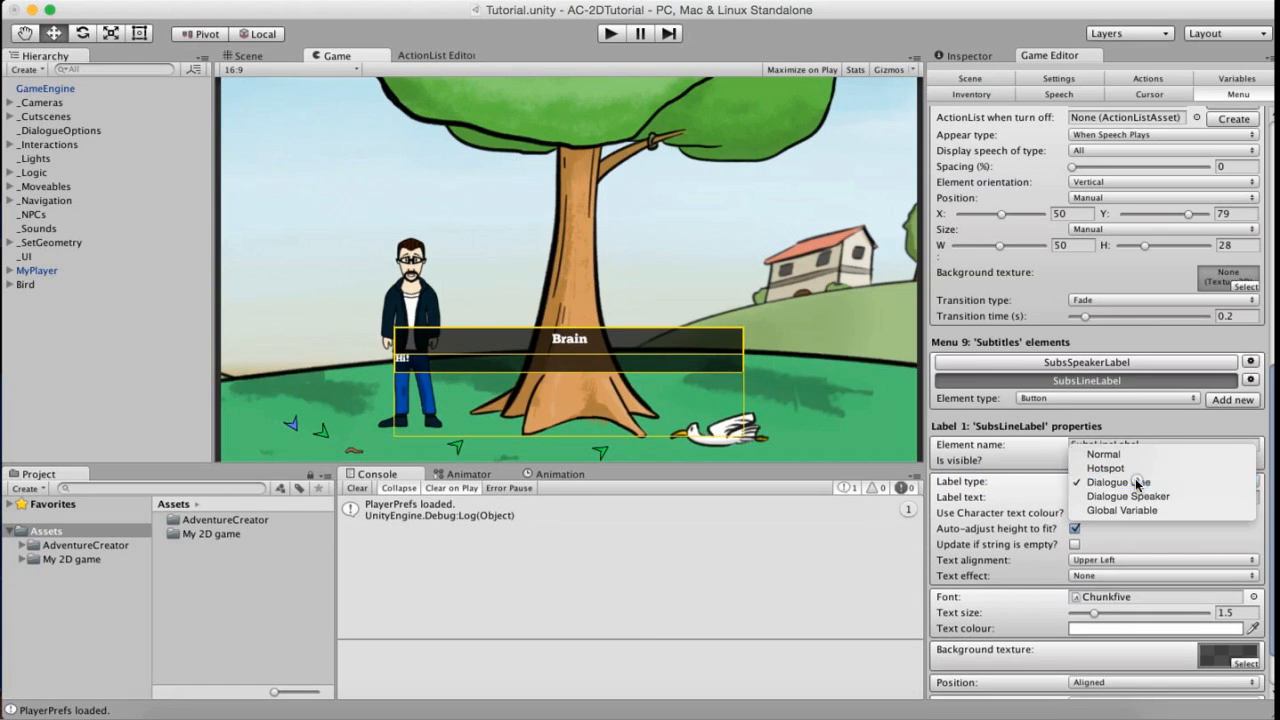
click(1021, 481)
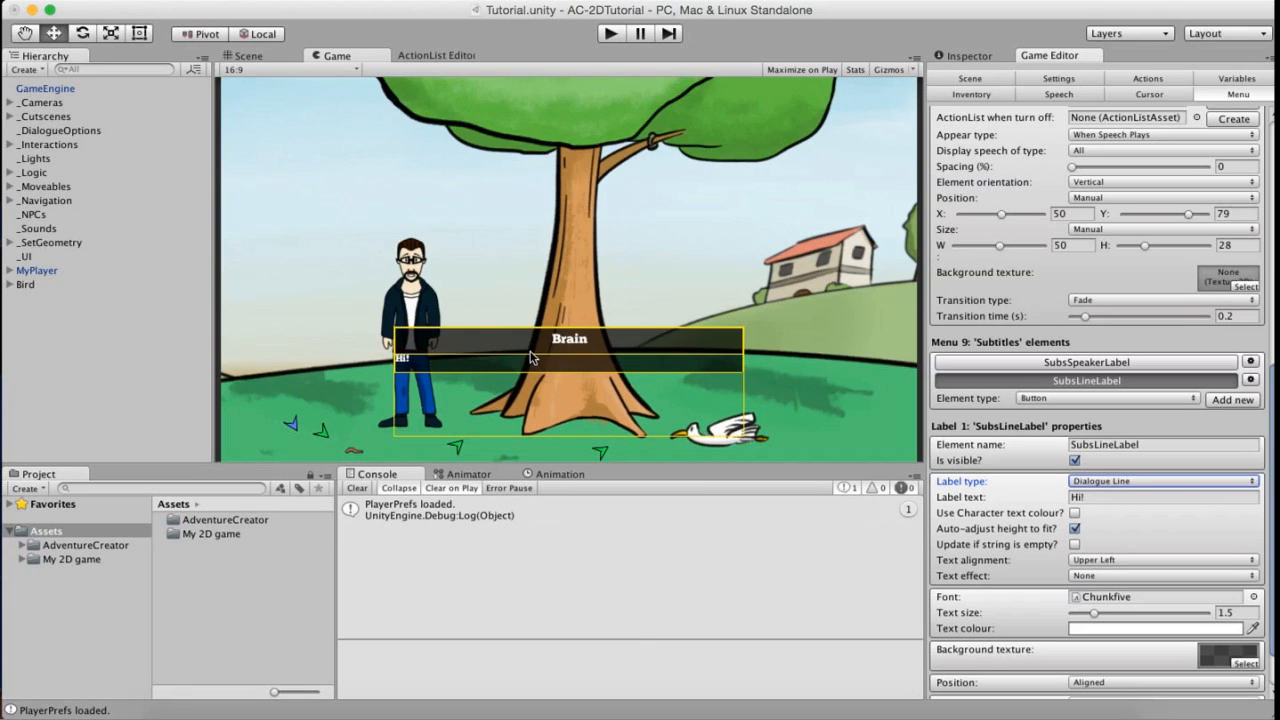
click(591, 345)
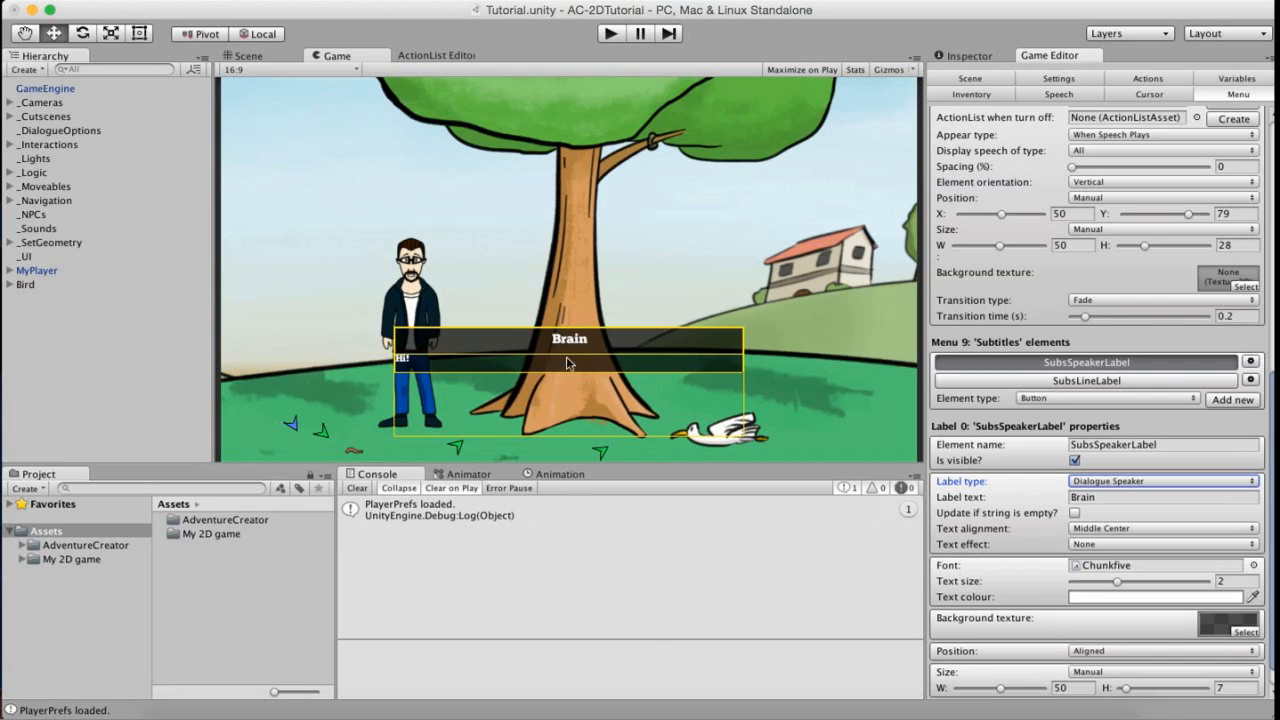
click(625, 365)
click(620, 362)
click(615, 341)
click(609, 364)
Delete the SubsSpeakerLabel element from the Subtitles menu.
click(605, 342)
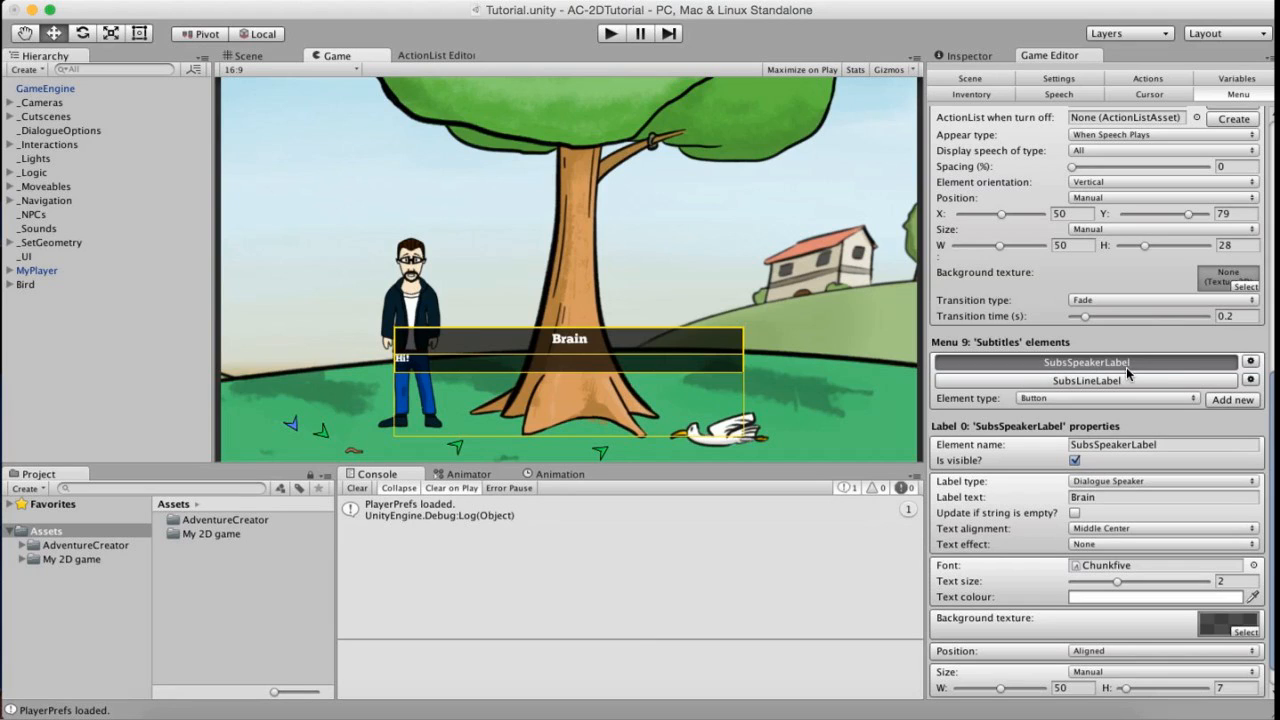
click(1256, 365)
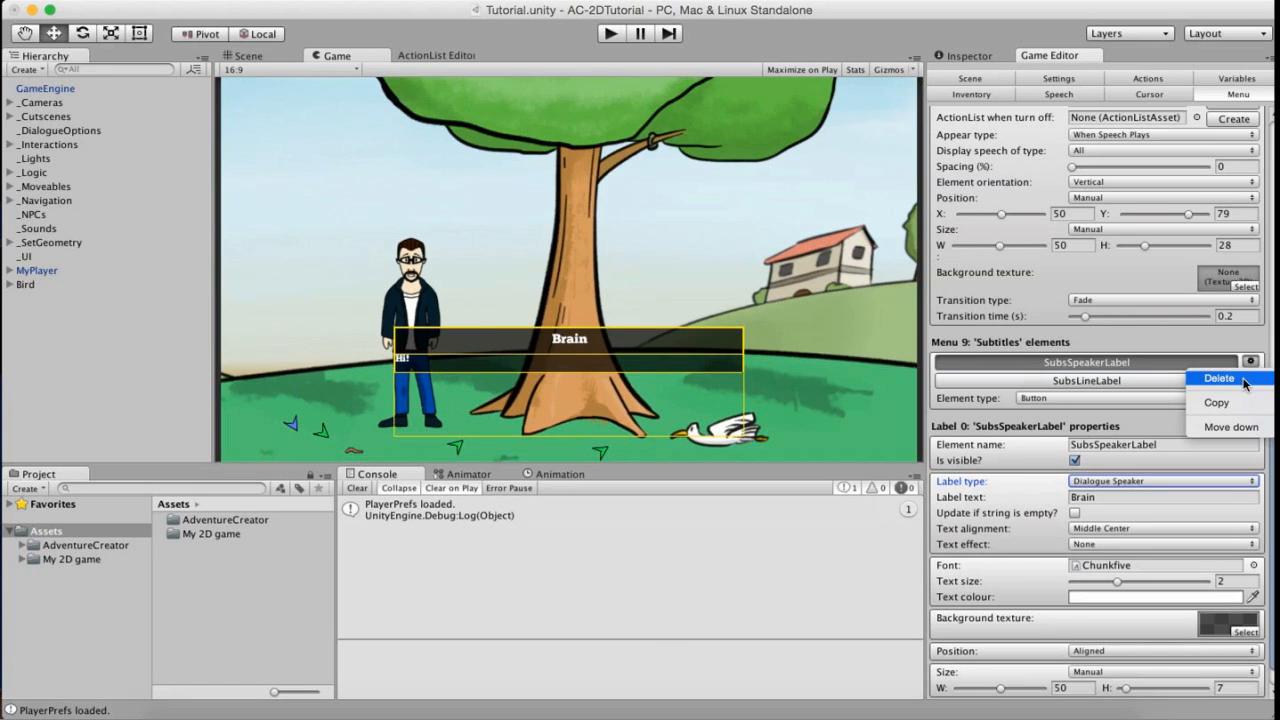
click(1244, 381)
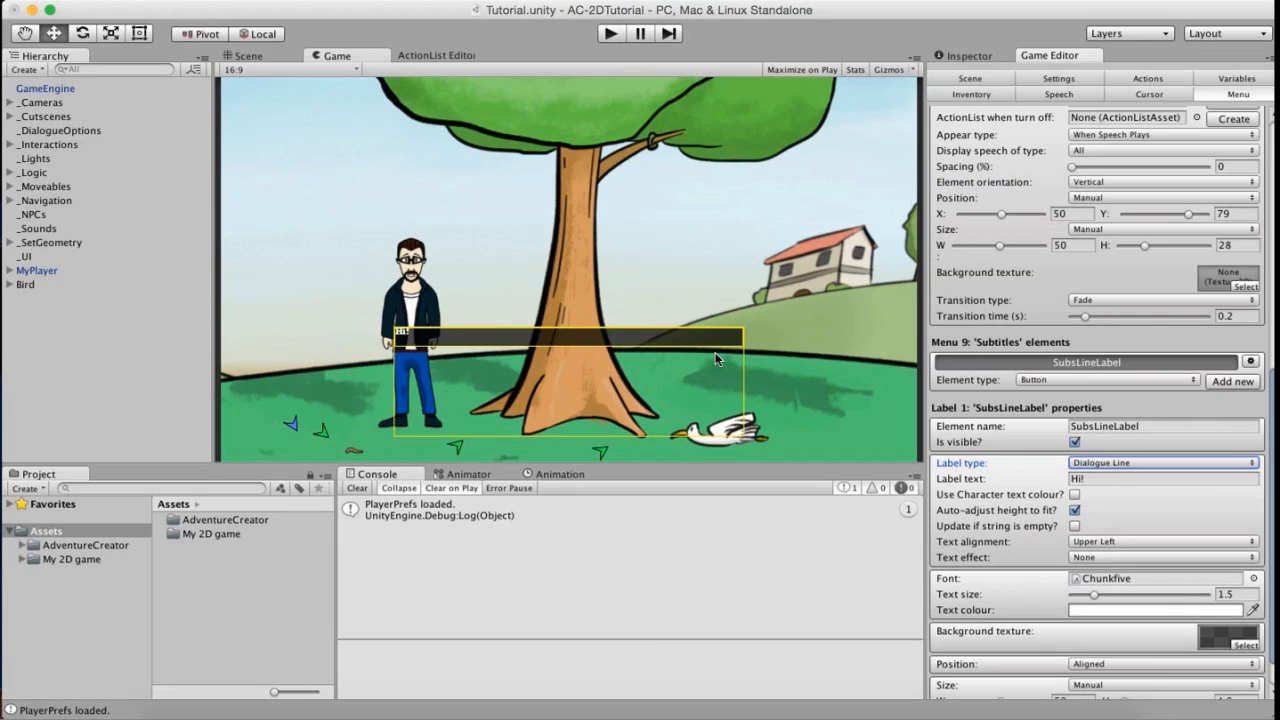
Set the background texture of the SubsLineLabel element to None.
click(600, 340)
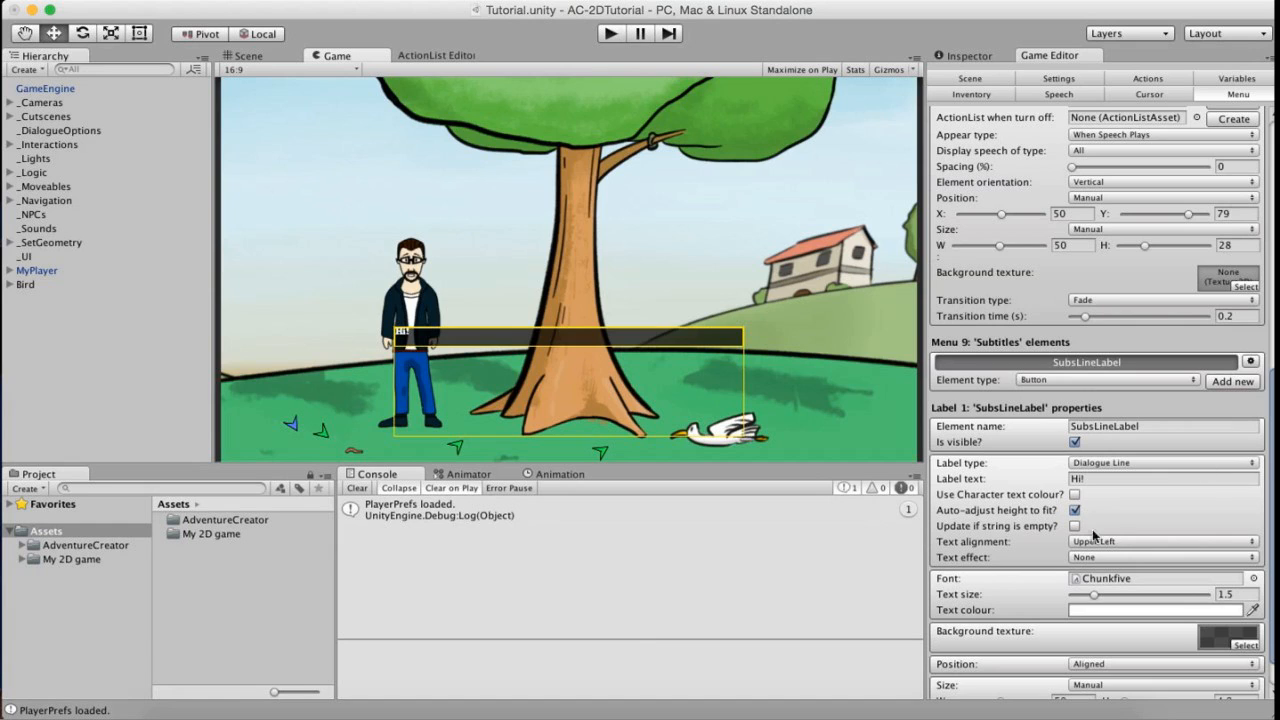
scroll(1240, 612, down, 2)
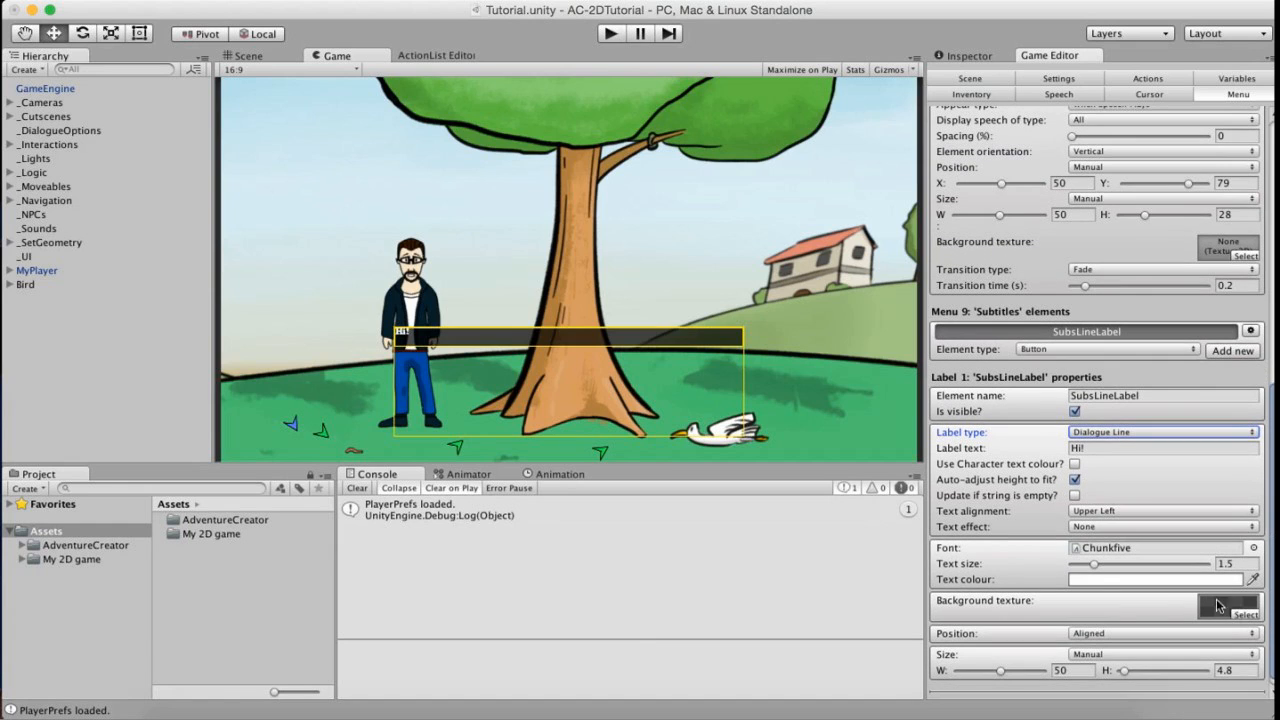
click(1244, 614)
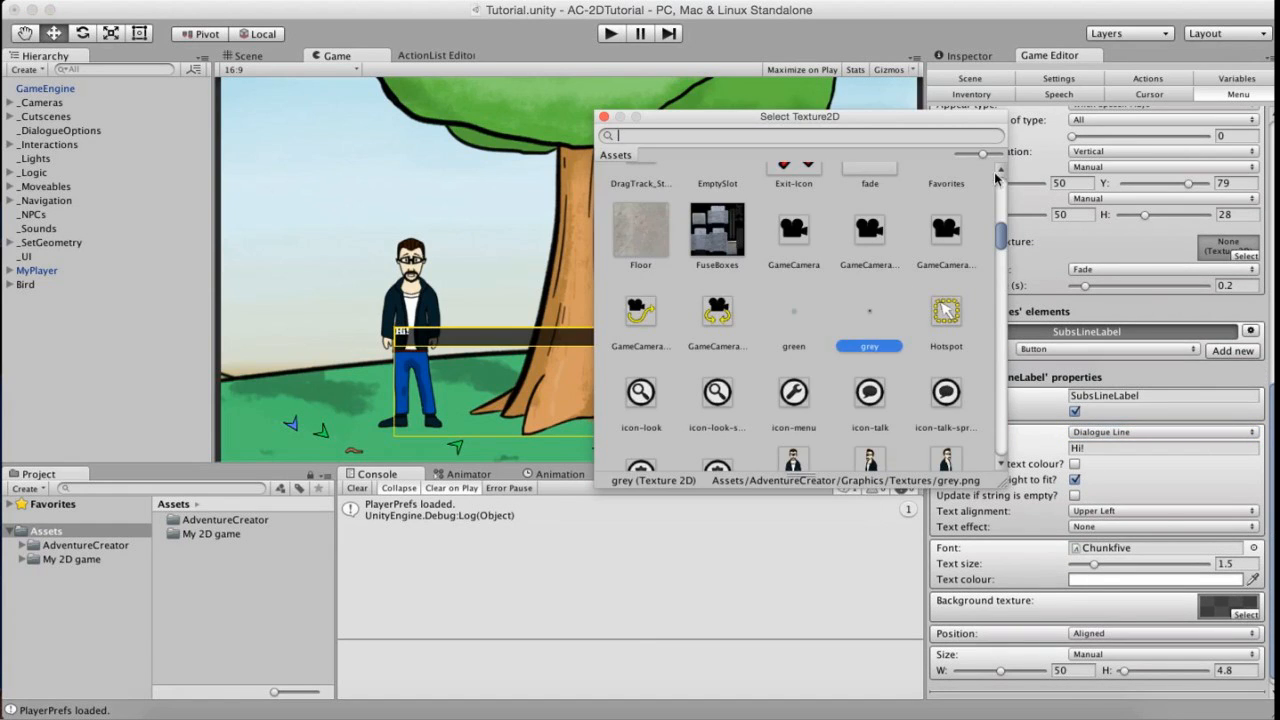
drag(1003, 237, 1002, 188)
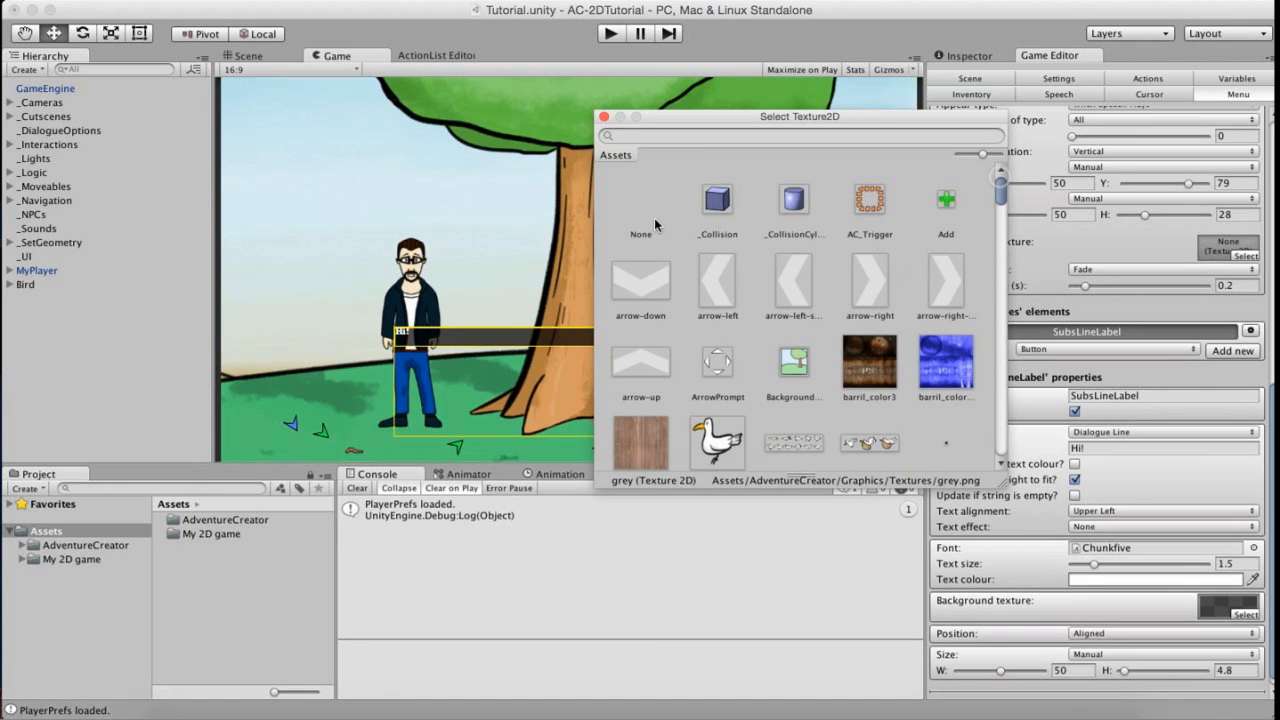
click(642, 175)
click(604, 118)
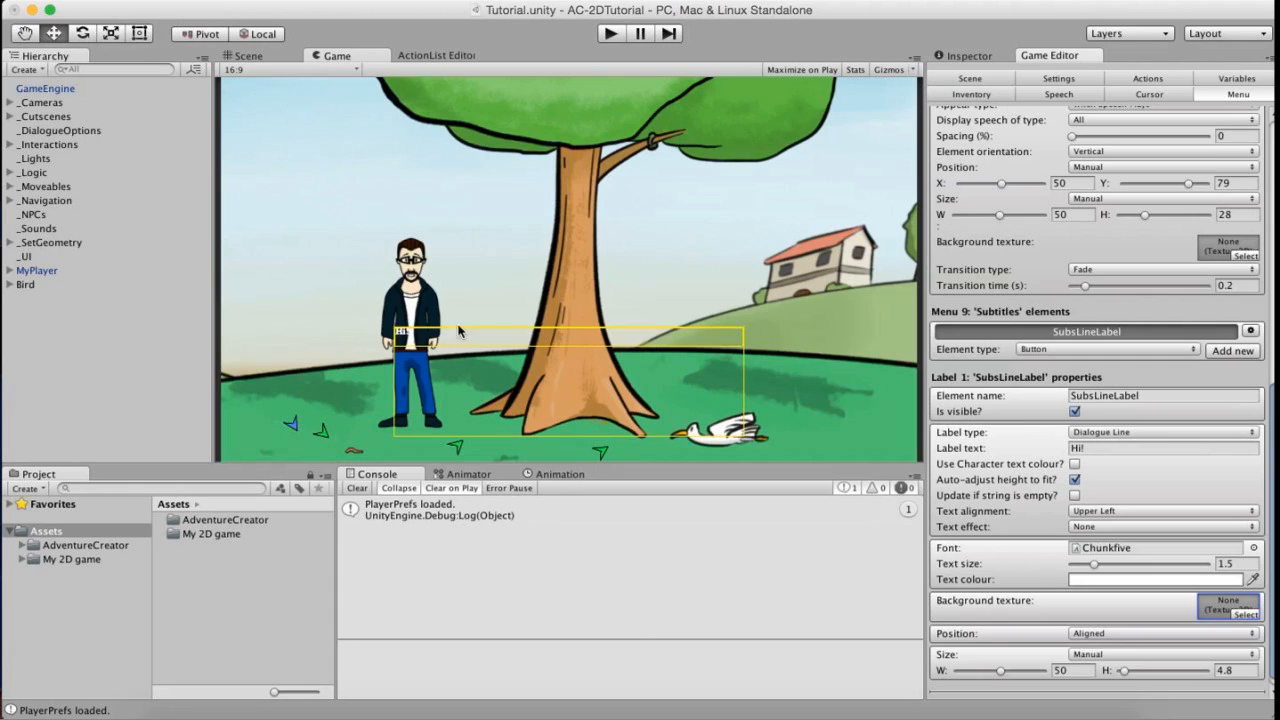
Give the SubsLineLabel text an Outline effect and a text size of 3.02.
click(1108, 525)
click(1120, 543)
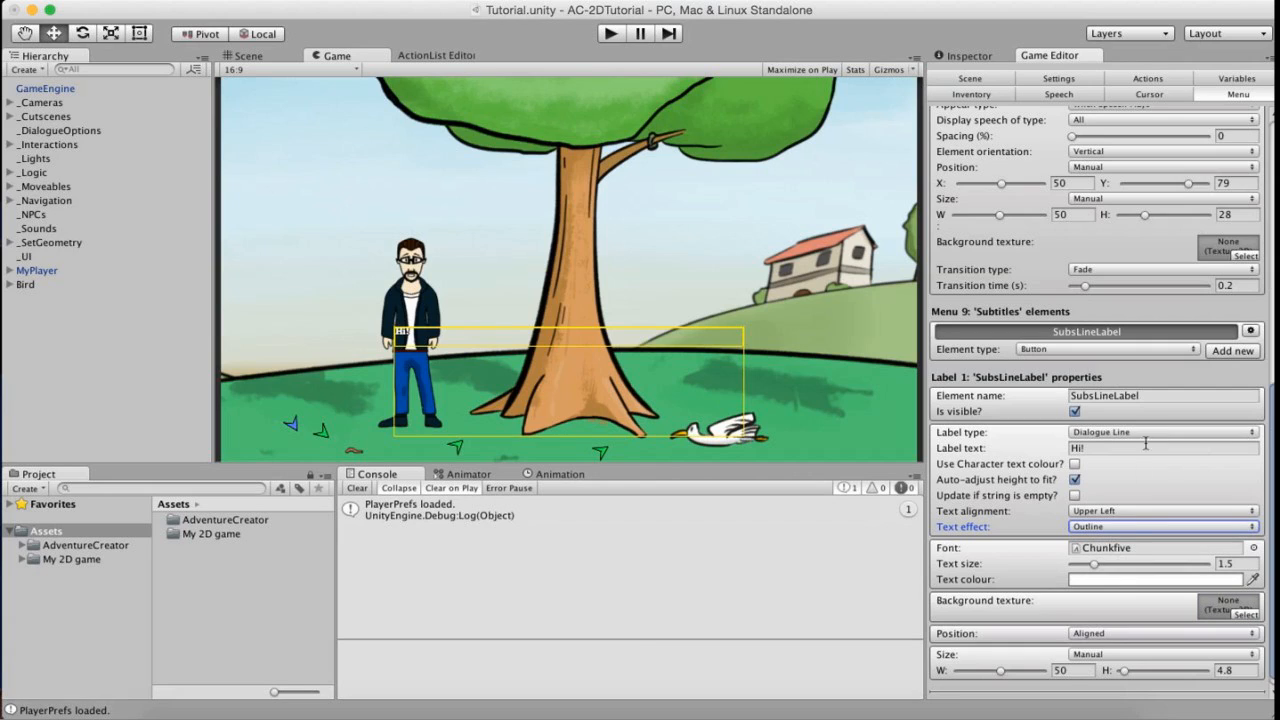
drag(1094, 567, 1162, 565)
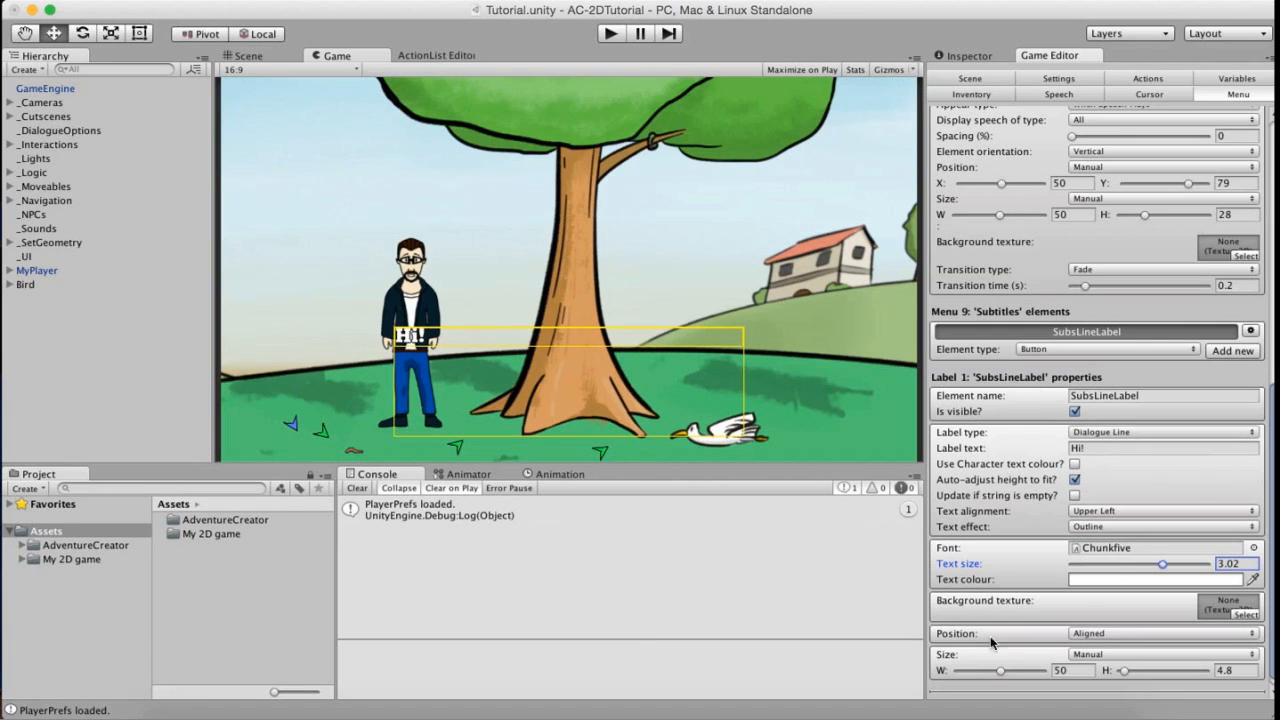
Set the SubsLineLabel element's height to 10 and its text alignment to Middle Center.
drag(1123, 670, 1130, 670)
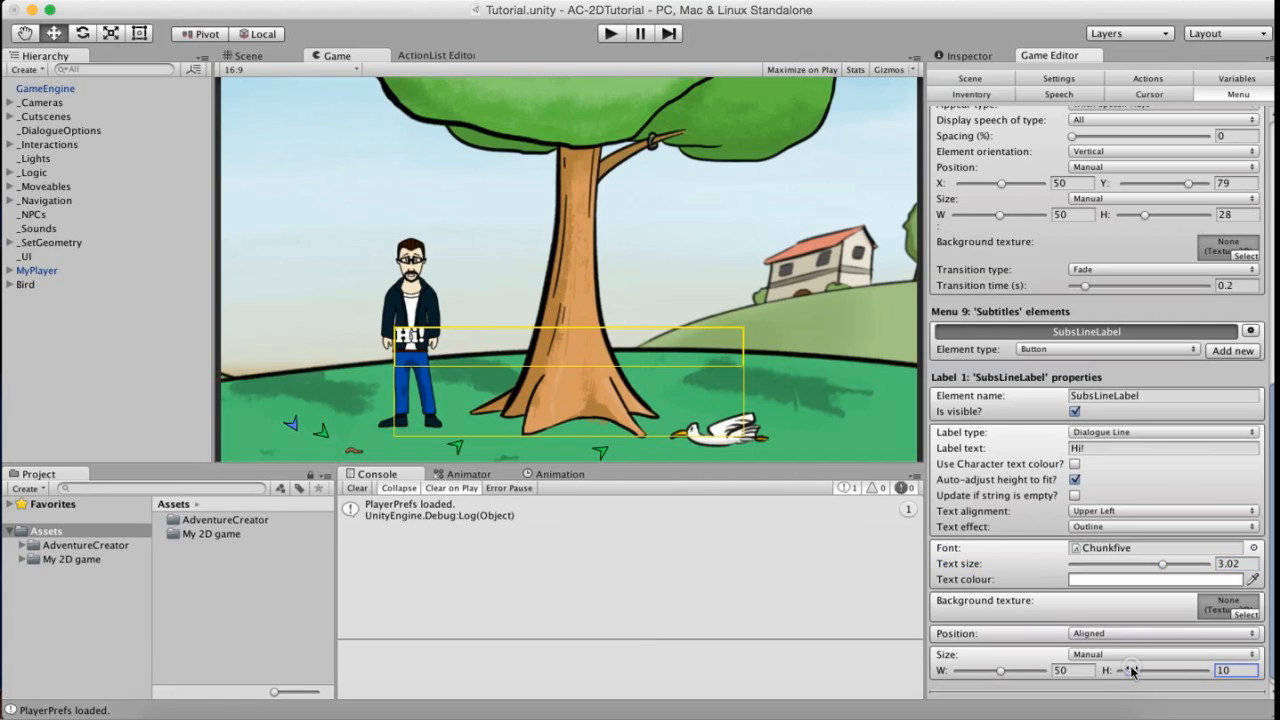
click(1107, 514)
click(1116, 568)
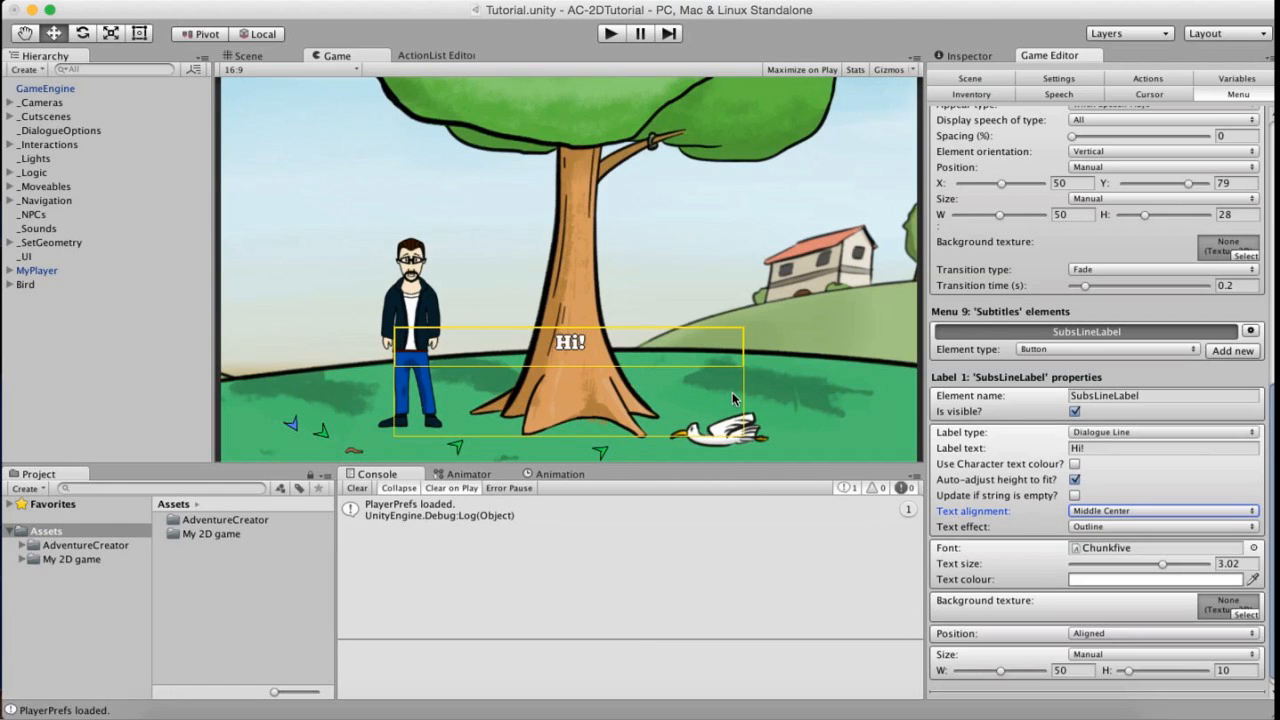
Set the Subtitles menu's size to Automatic and its transition type to None.
scroll(1144, 280, up, 8)
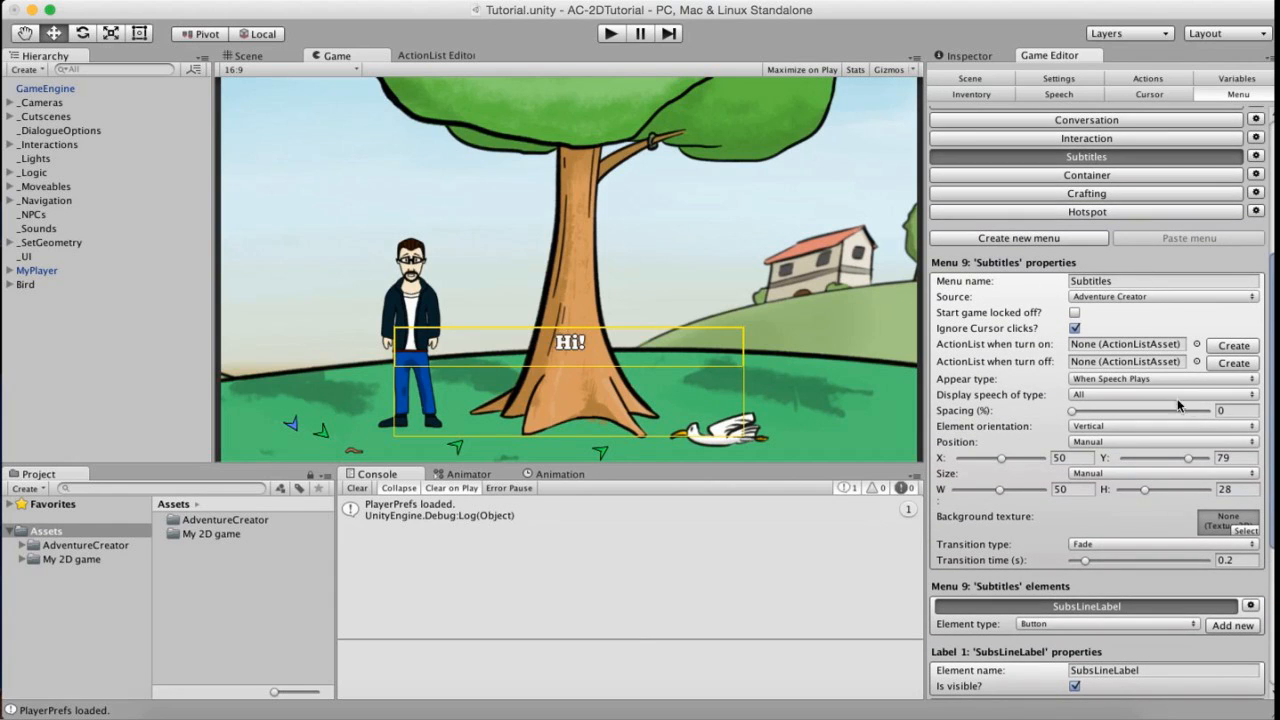
click(1106, 474)
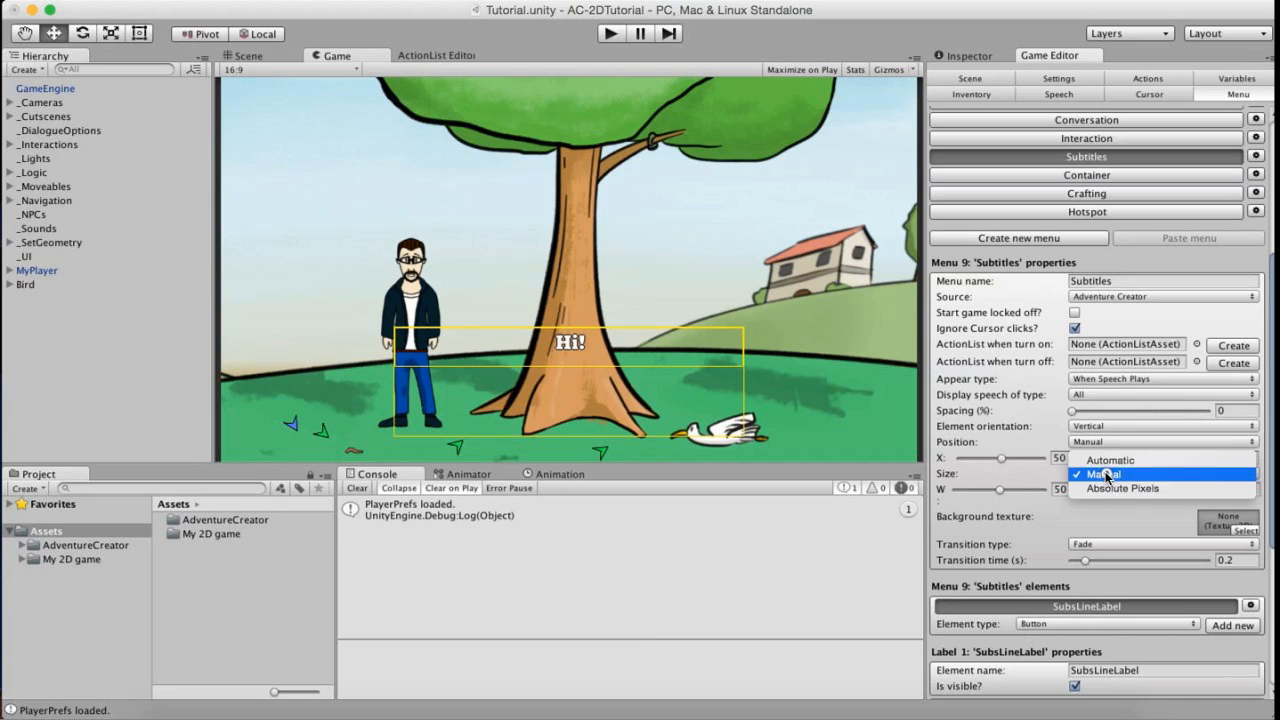
click(1141, 461)
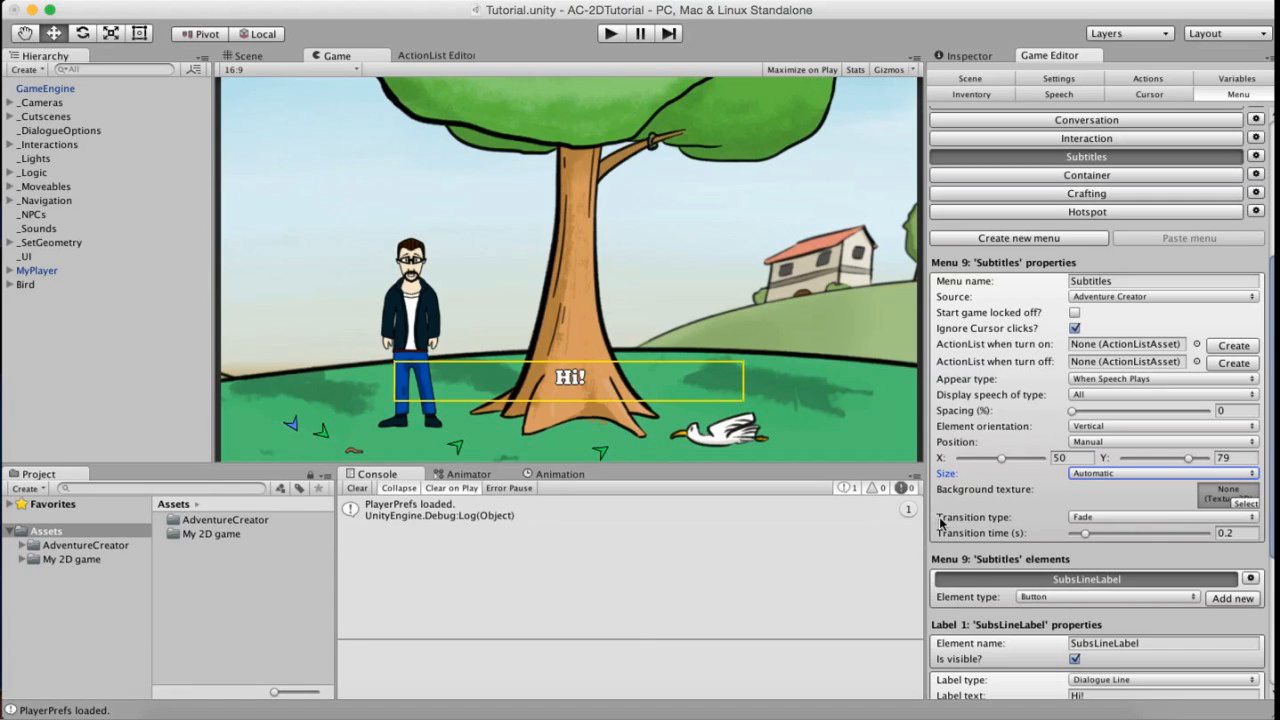
click(1110, 518)
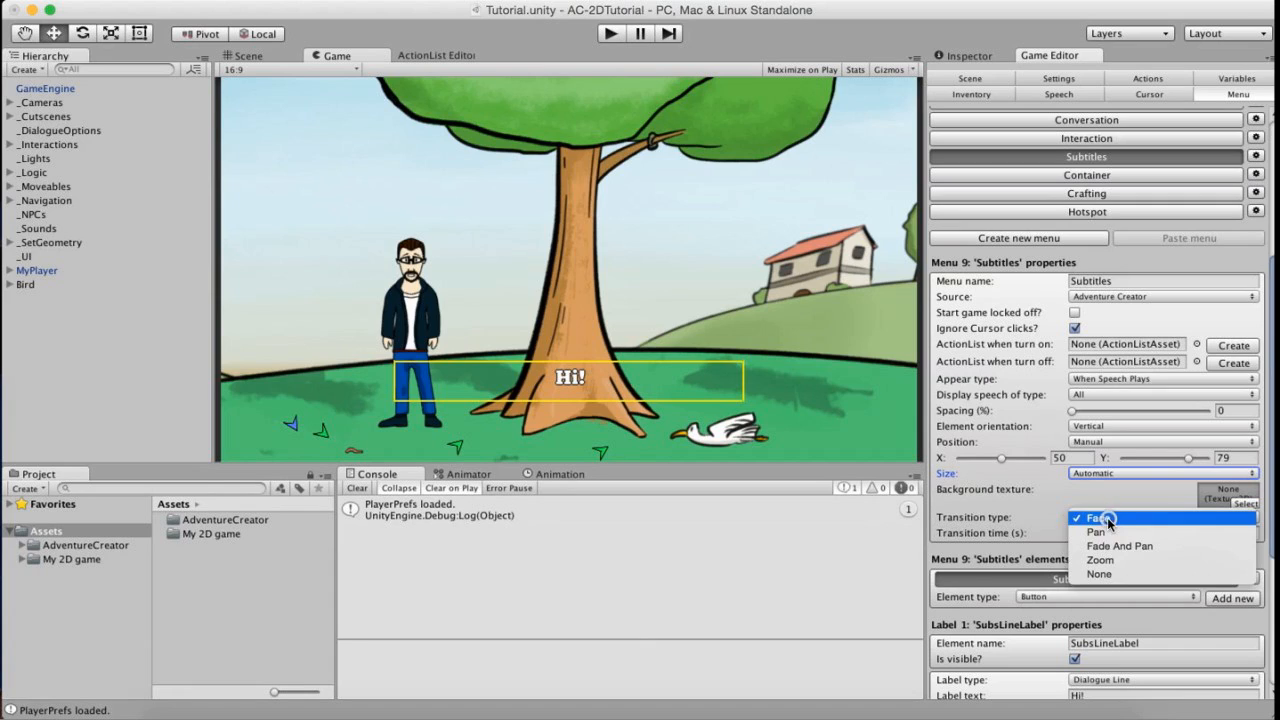
click(1104, 575)
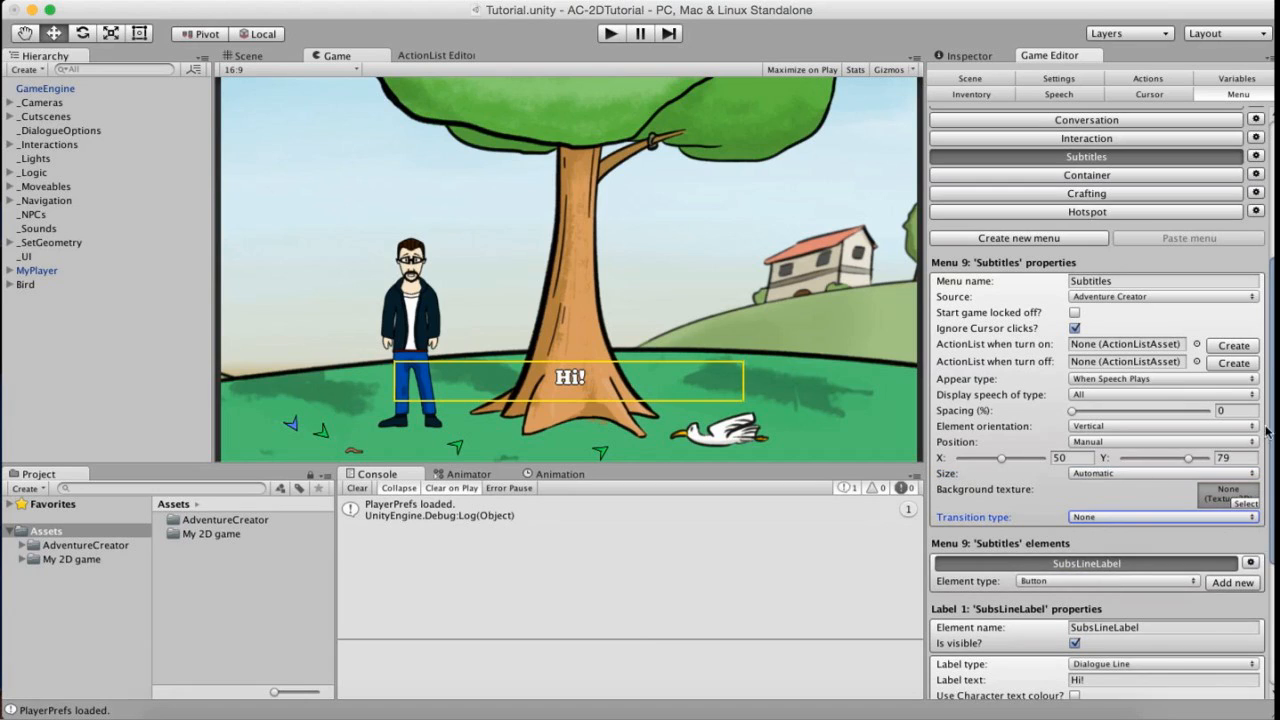
Position the Subtitles menu Above Speaking Character with a Y offset value of 45.
scroll(1060, 452, up, 1)
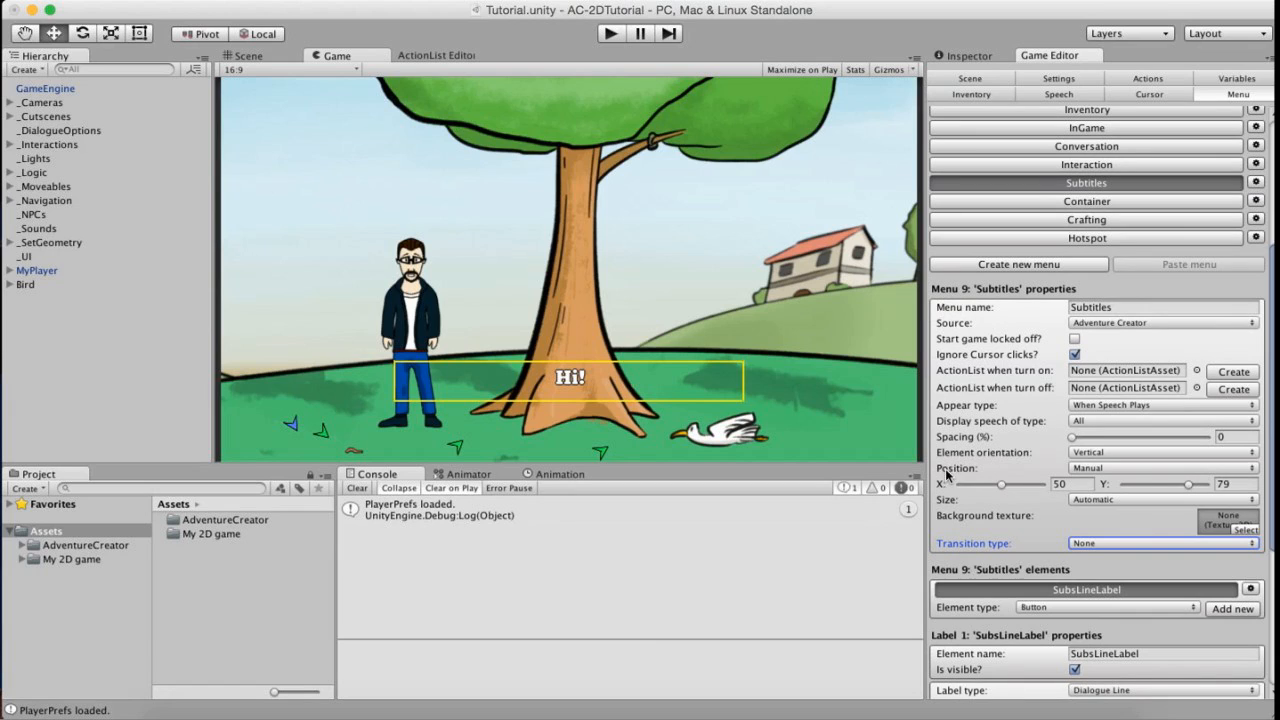
click(1105, 468)
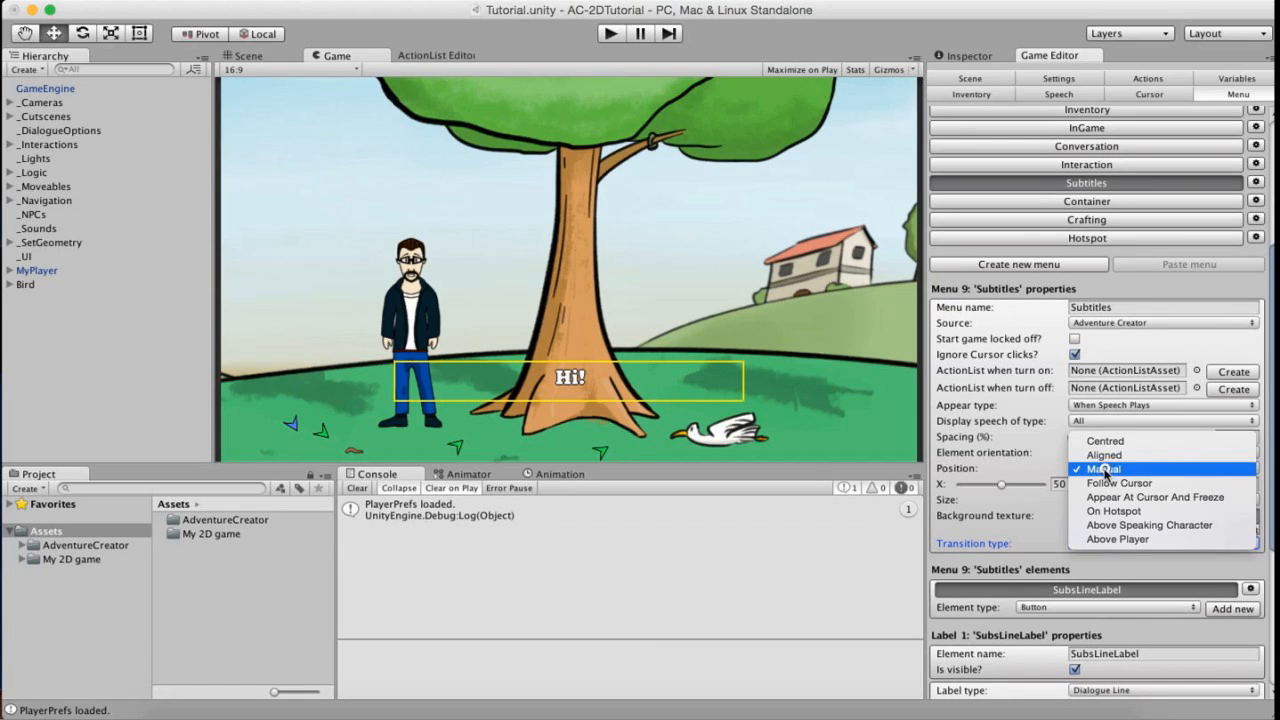
click(1170, 526)
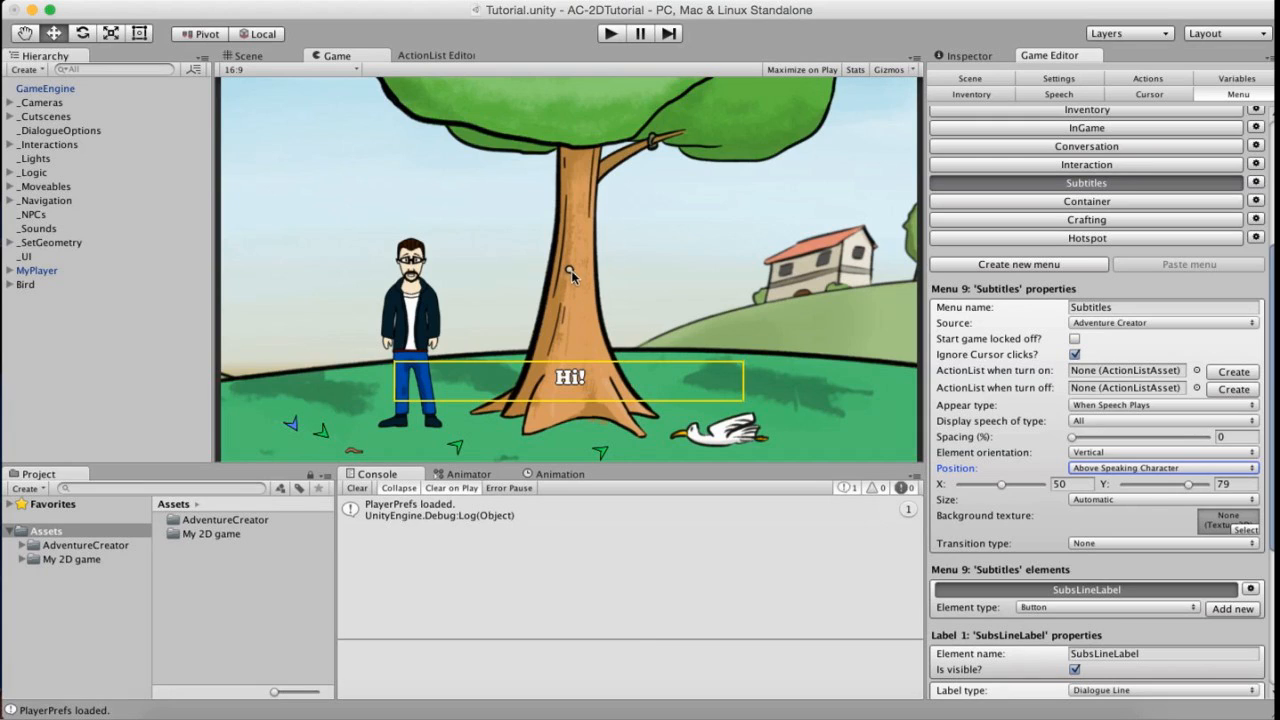
drag(1190, 490, 1157, 487)
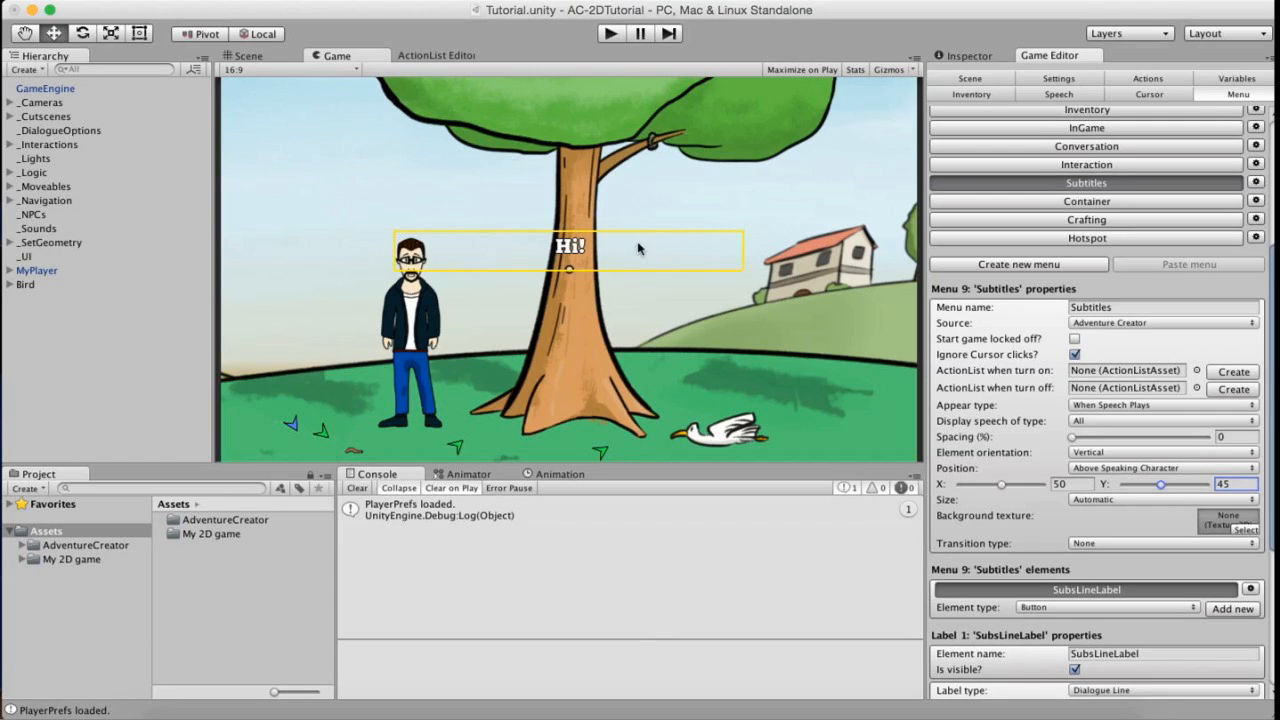
Turn off subtitle text scrolling in the Speech manager.
click(1041, 96)
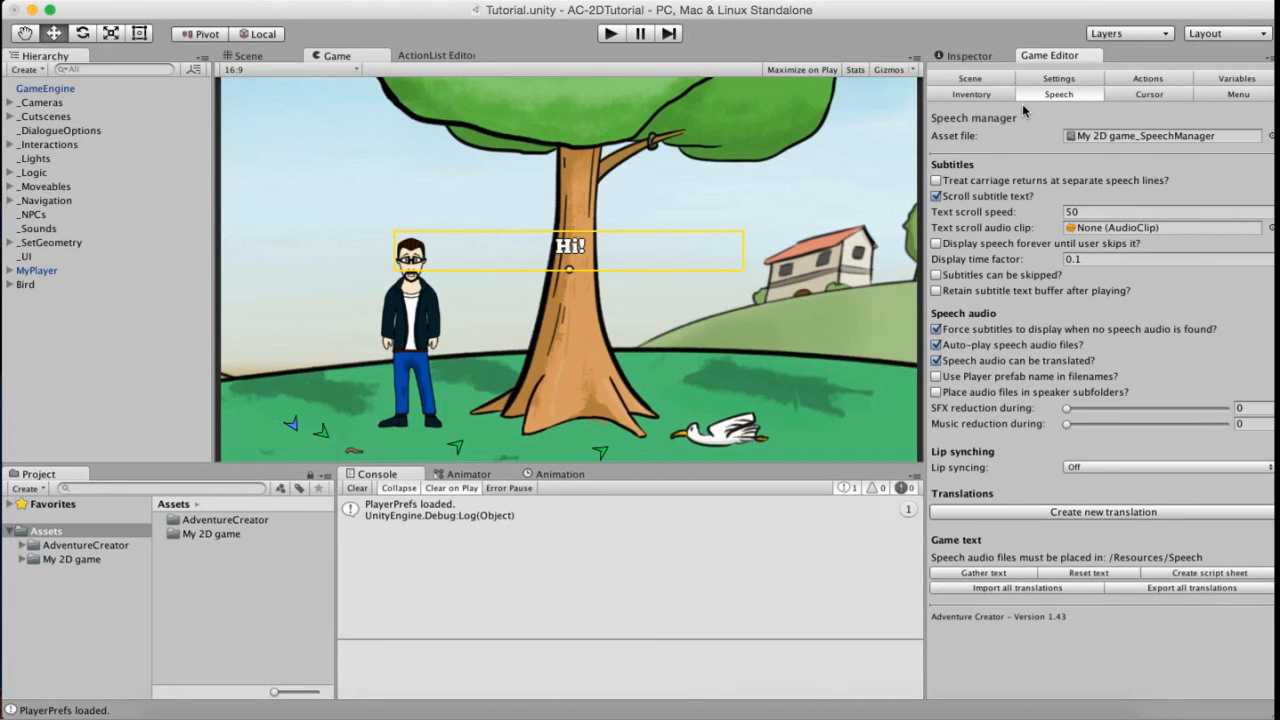
click(937, 197)
Play-test the bird conversation with "Hi, bird!" and "Wow, a talking bird!", pausing on the bird's reply to inspect the subtitles before stopping.
click(610, 33)
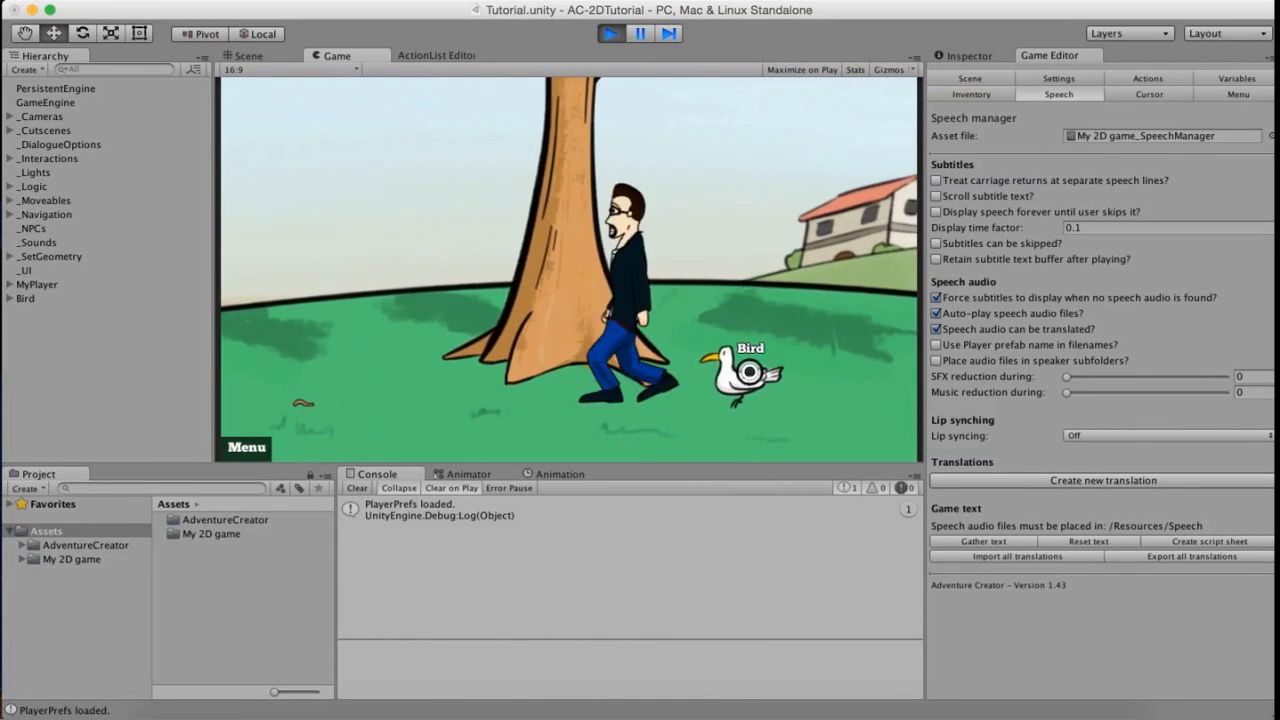
click(708, 366)
click(387, 333)
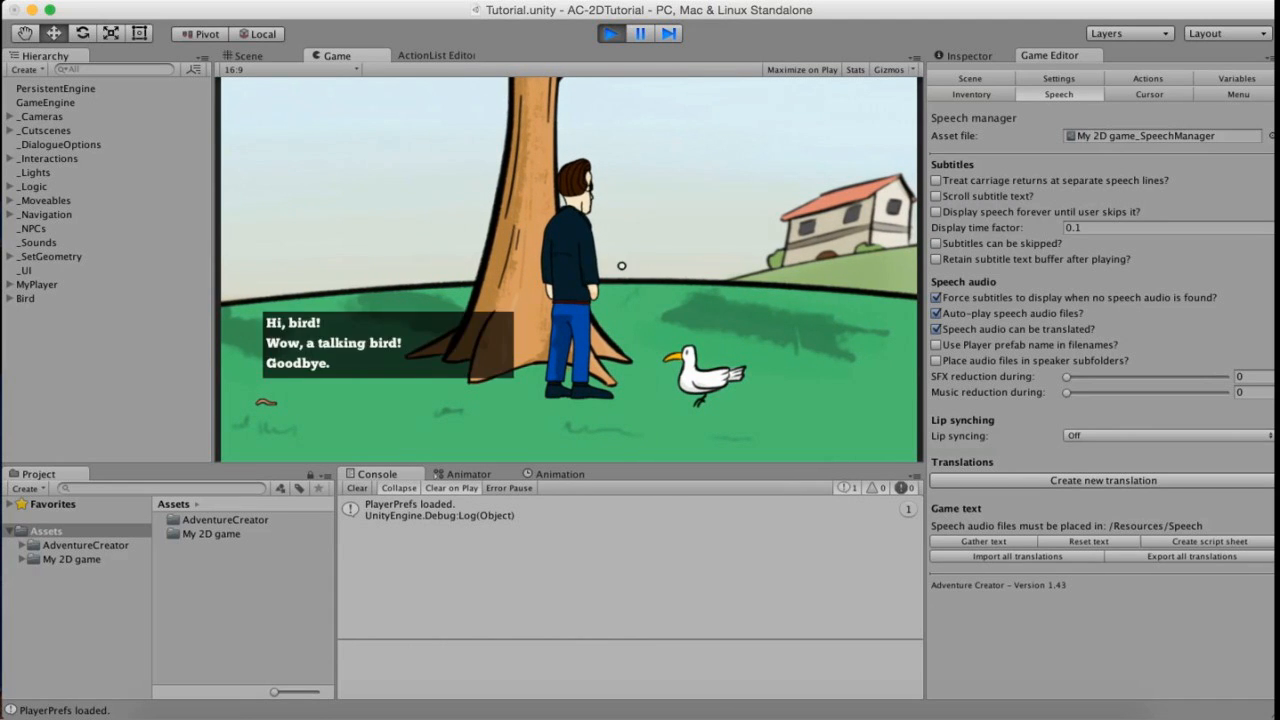
click(340, 346)
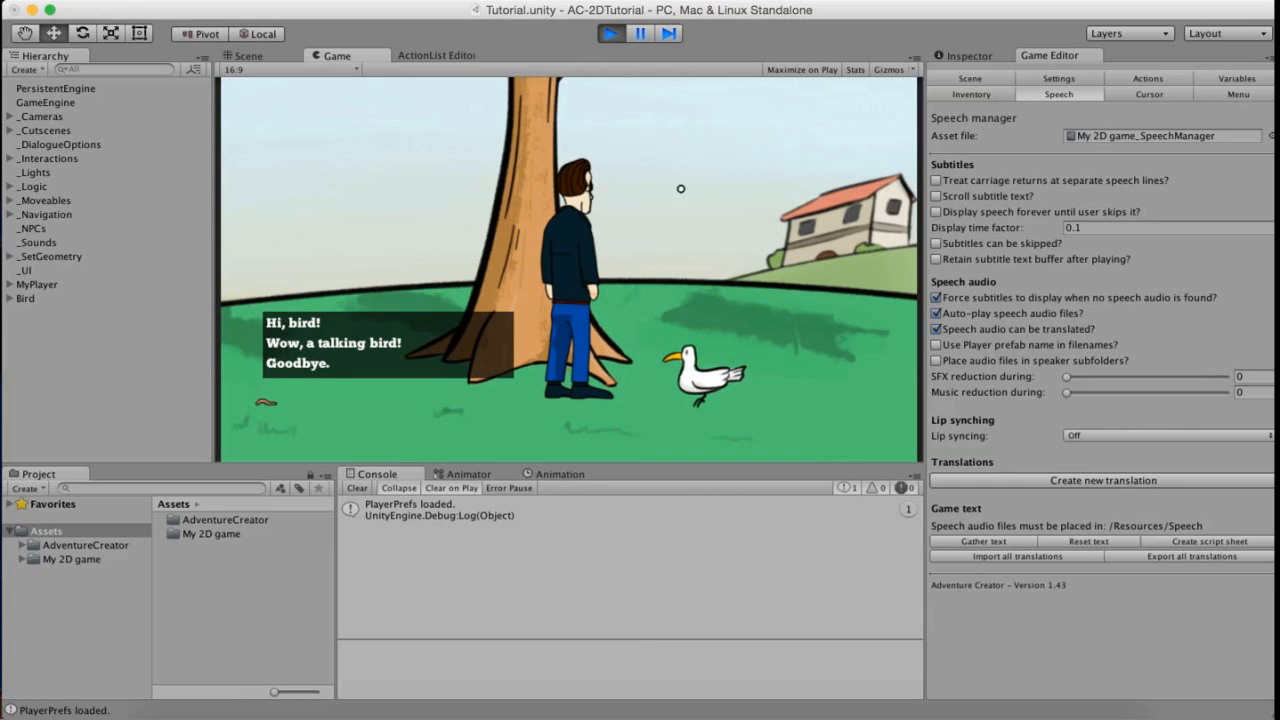
click(420, 315)
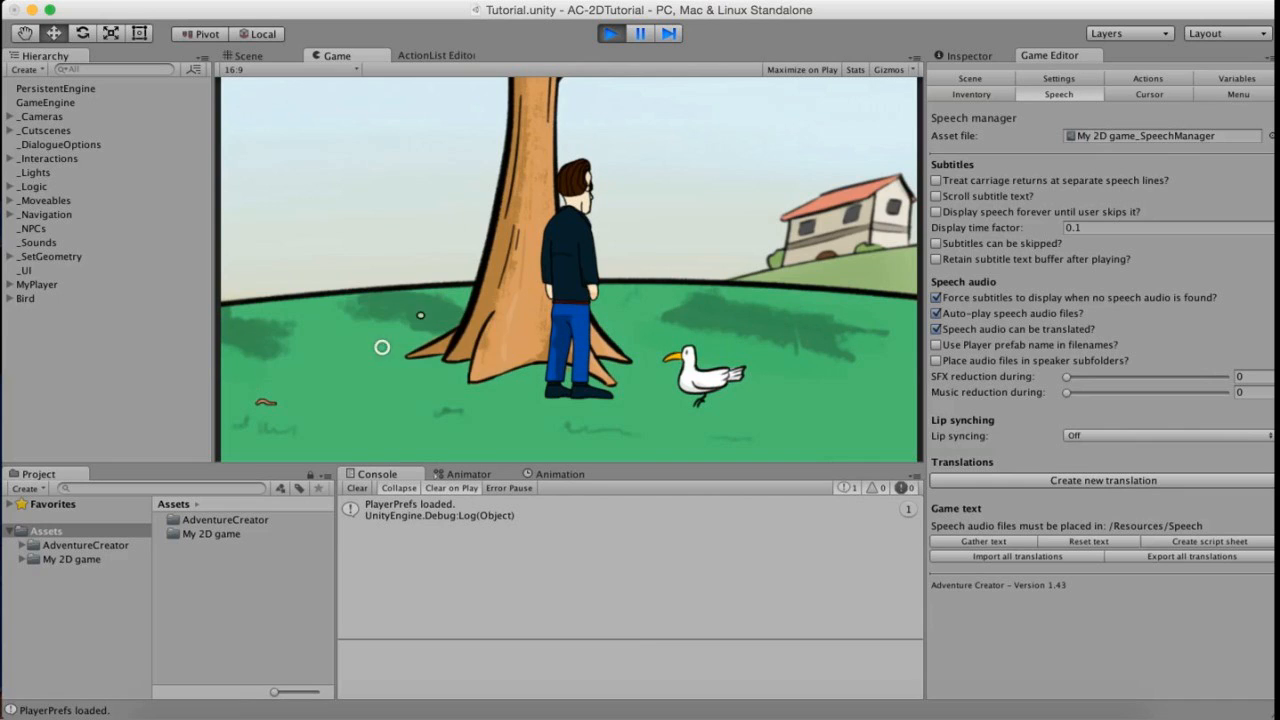
click(635, 34)
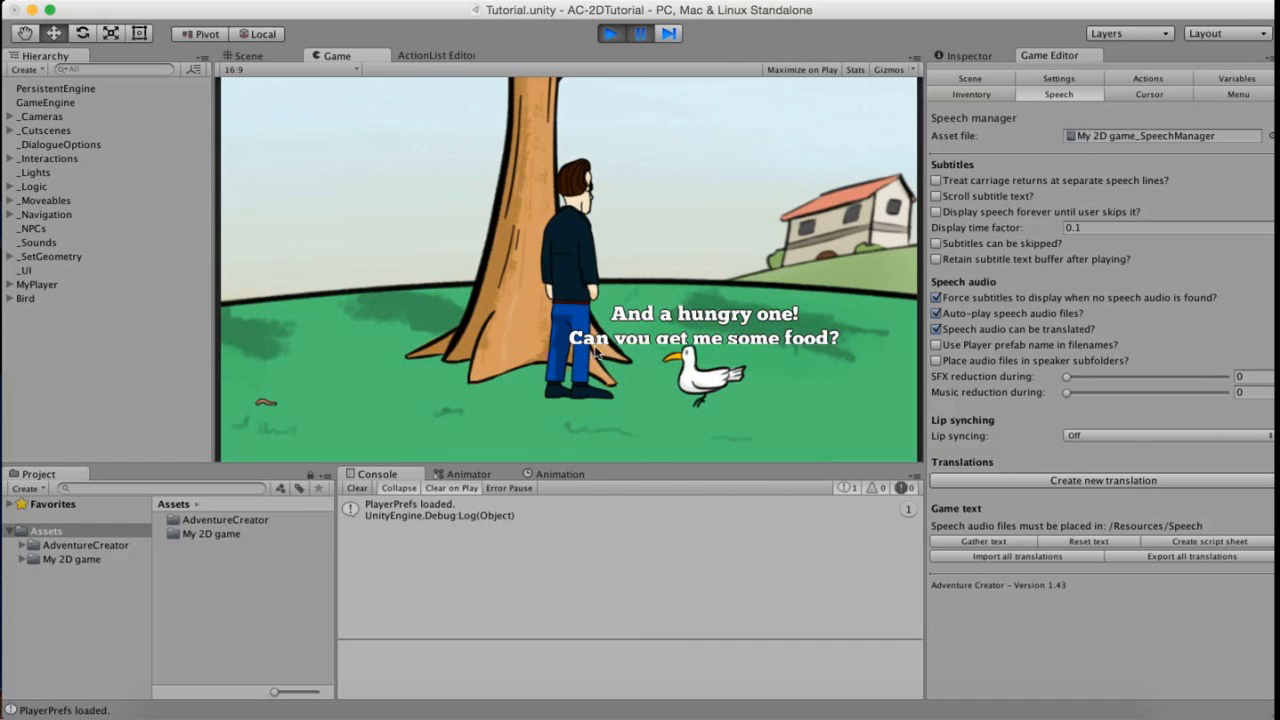
click(610, 34)
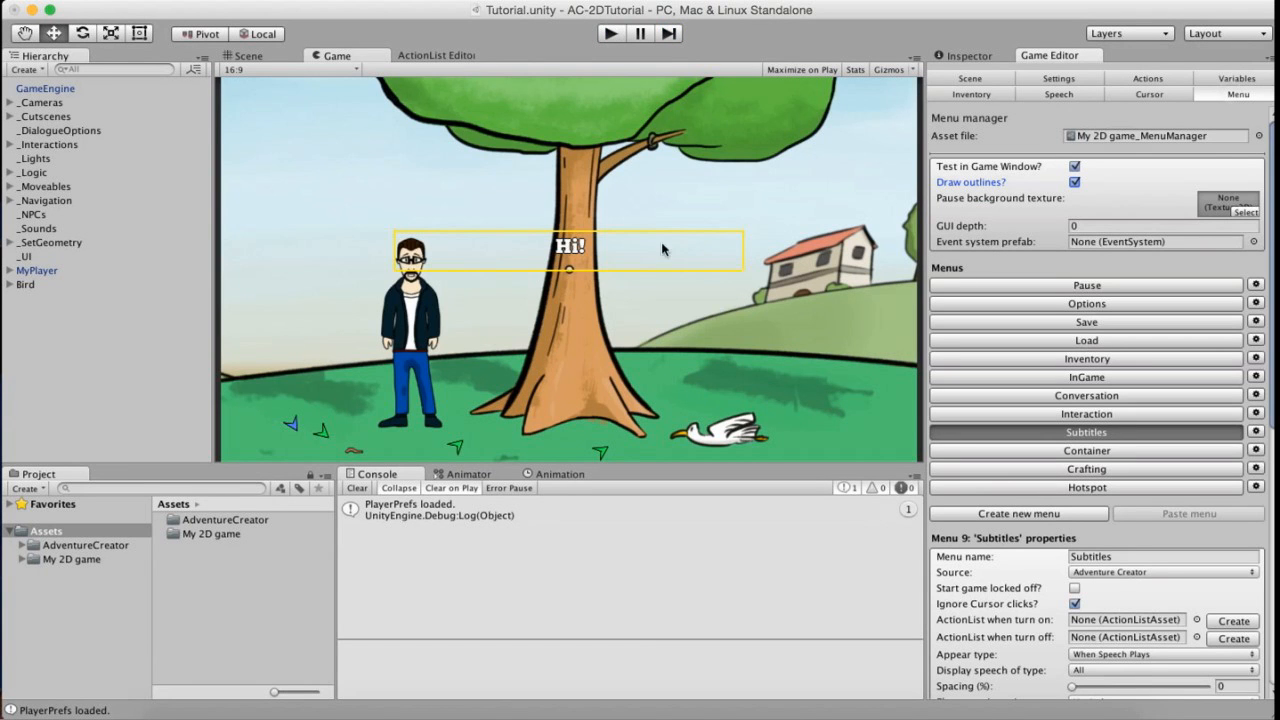
Set the height of the Subtitles menu's SubsLineLabel element to 19.
drag(1266, 300, 1265, 548)
scroll(1255, 434, down, 2)
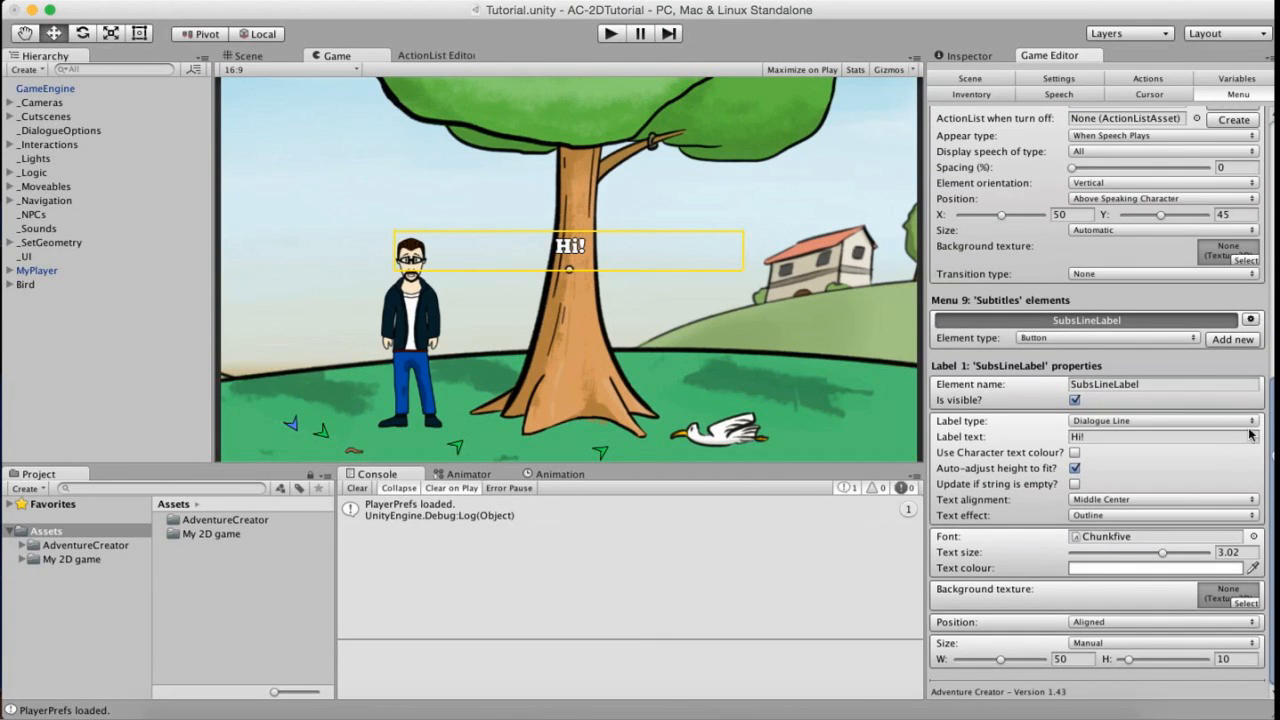
drag(1128, 660, 1138, 665)
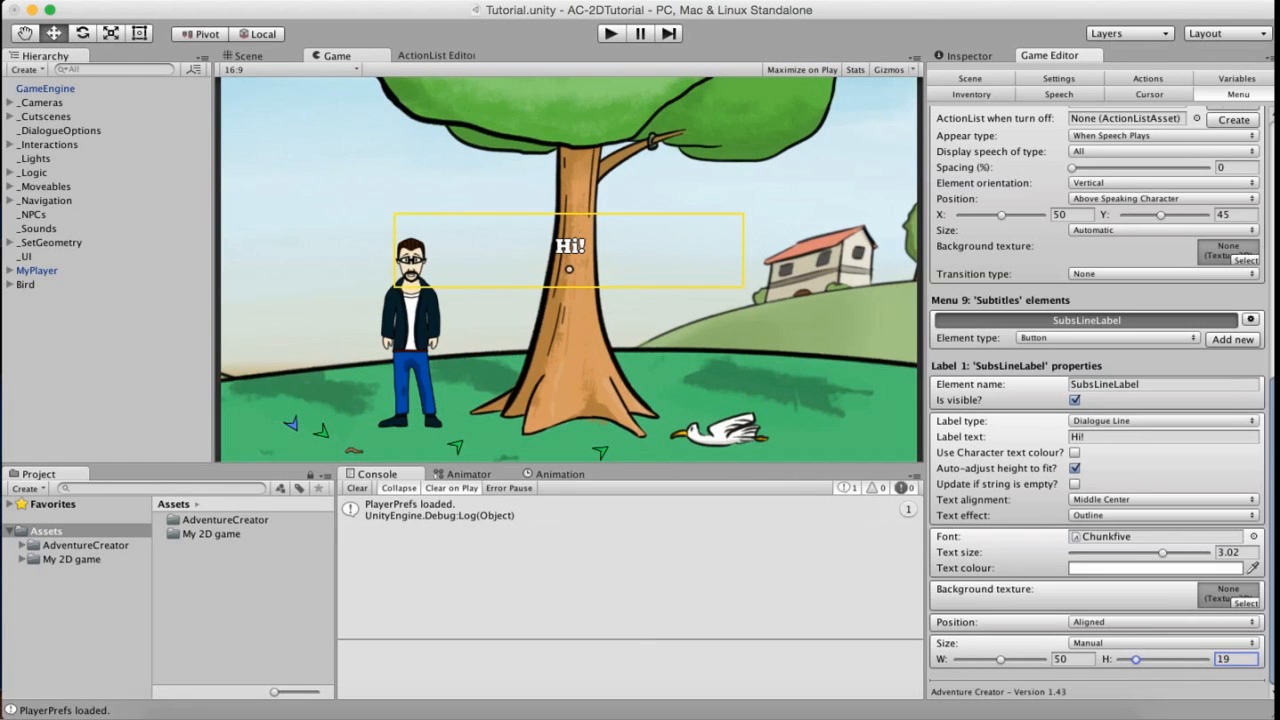
scroll(1097, 400, up, 10)
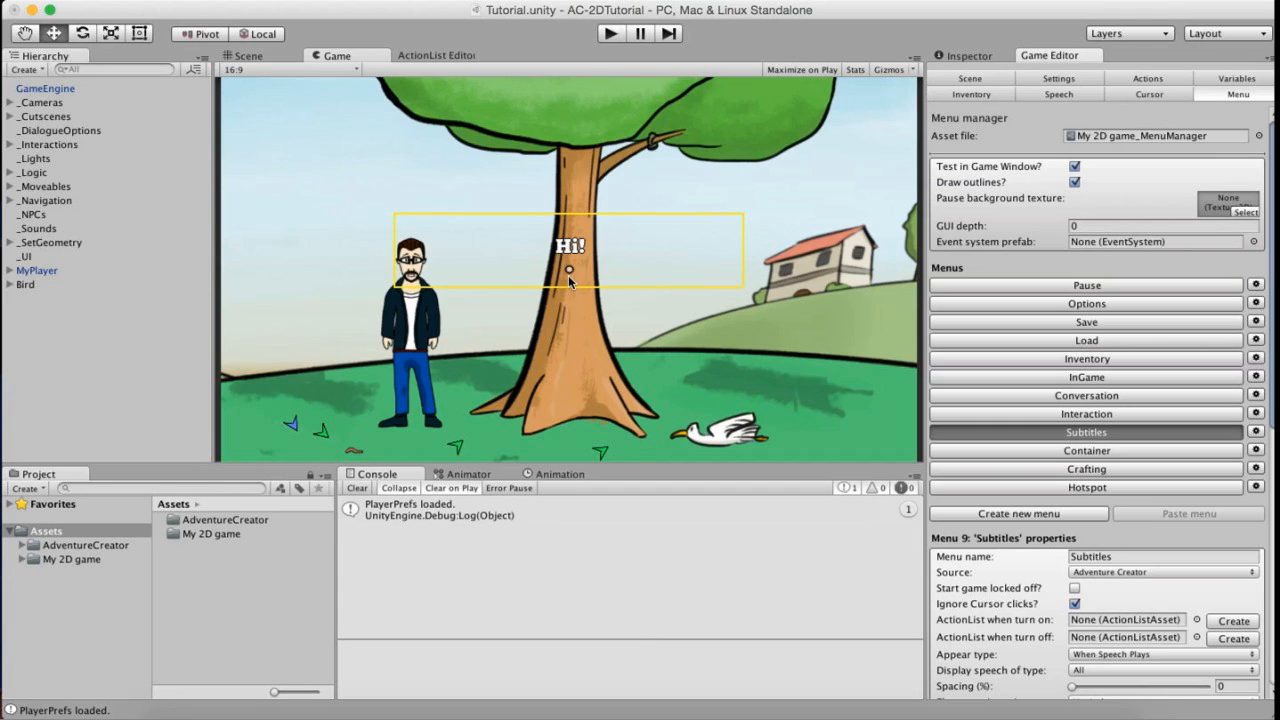
Keep SubsLineLabel's label type as Dialogue Line and enable its Use Character text colour option.
scroll(984, 334, down, 10)
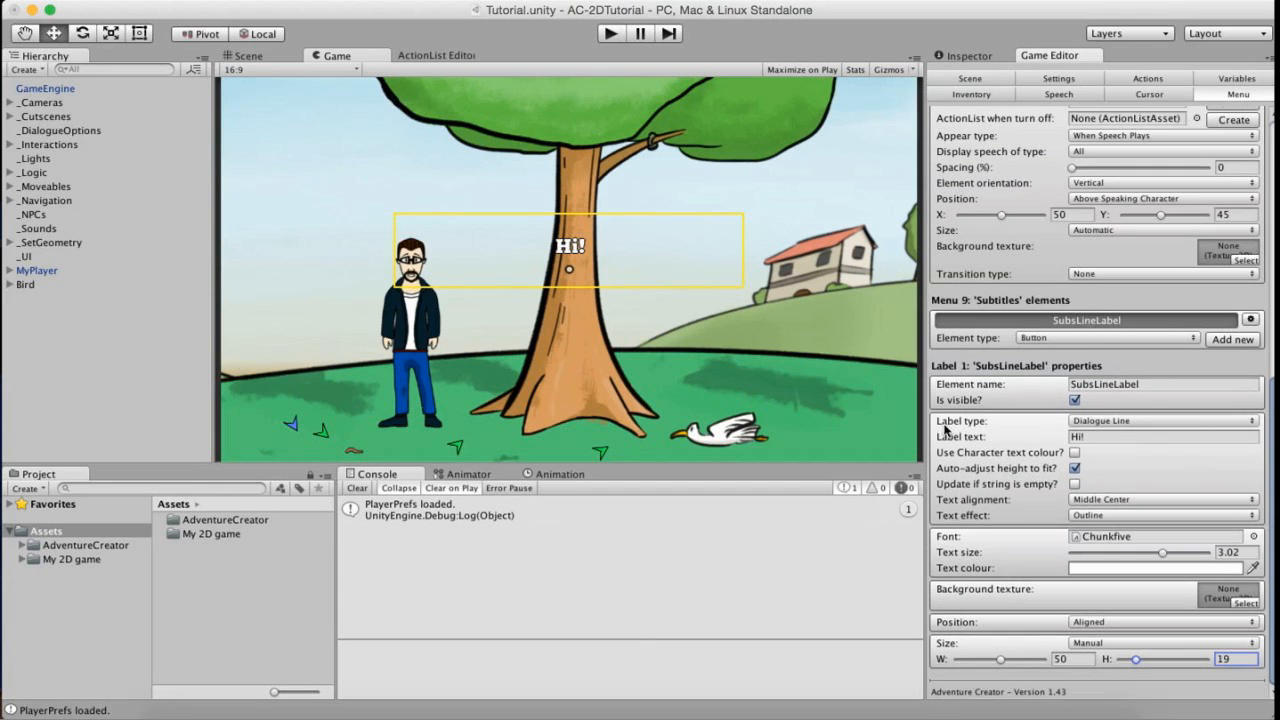
click(1135, 420)
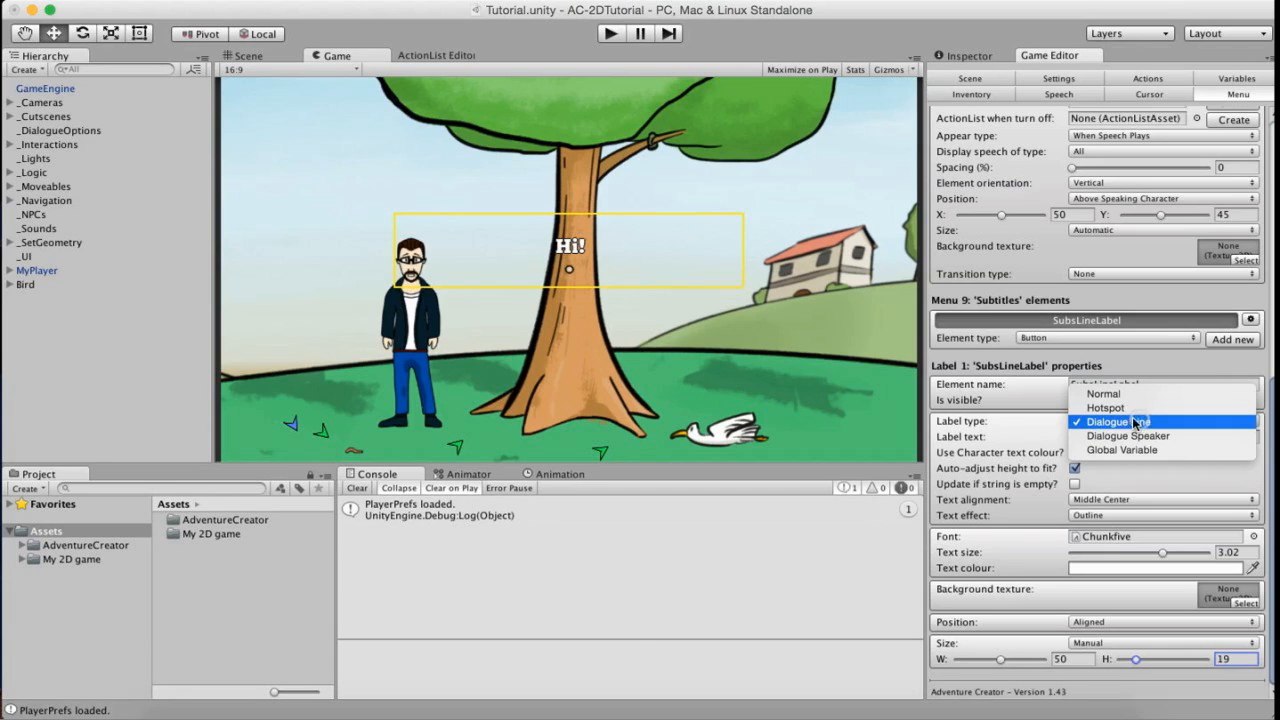
click(1140, 421)
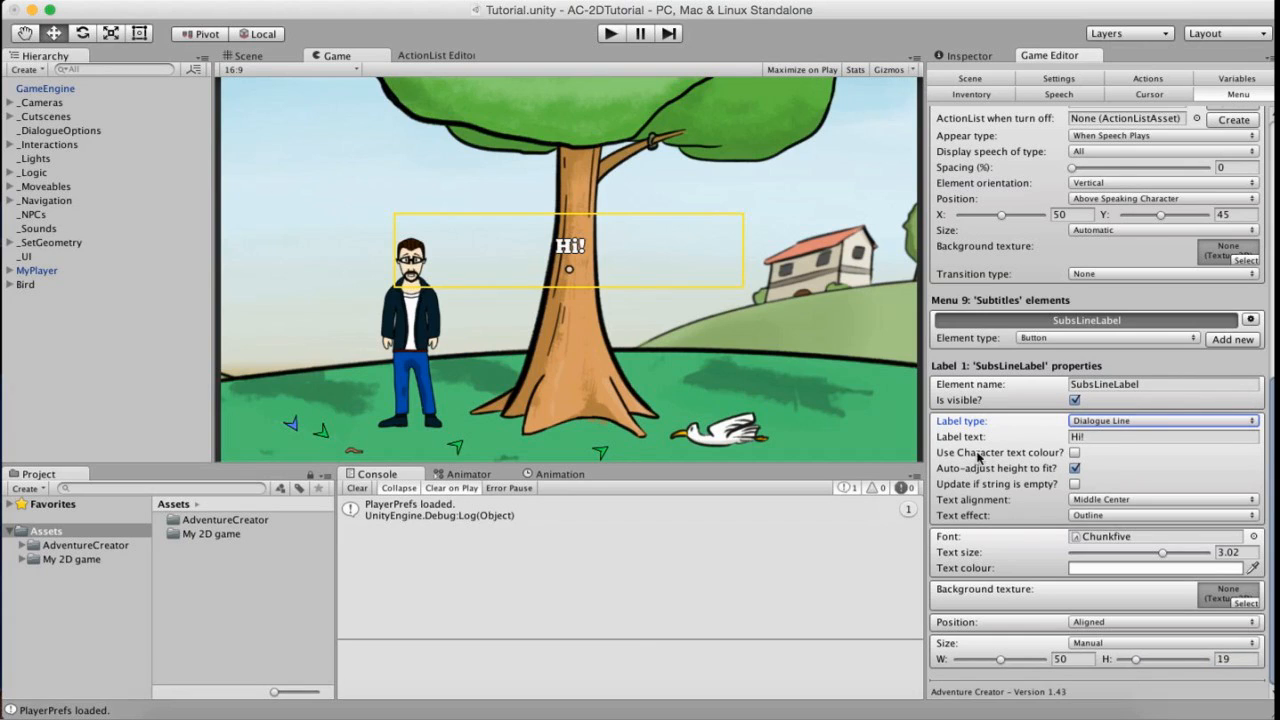
click(1075, 453)
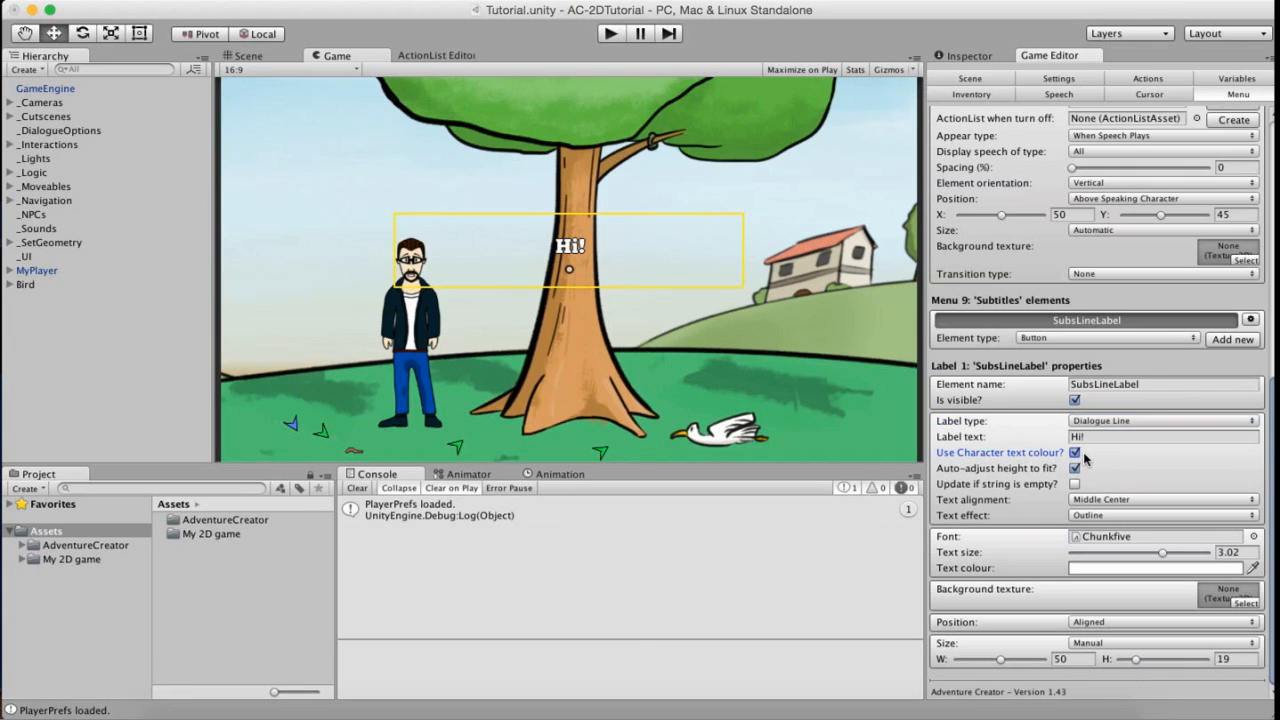
Set the speech text colour in MyPlayer's dialogue settings to a light blue.
click(52, 271)
click(957, 57)
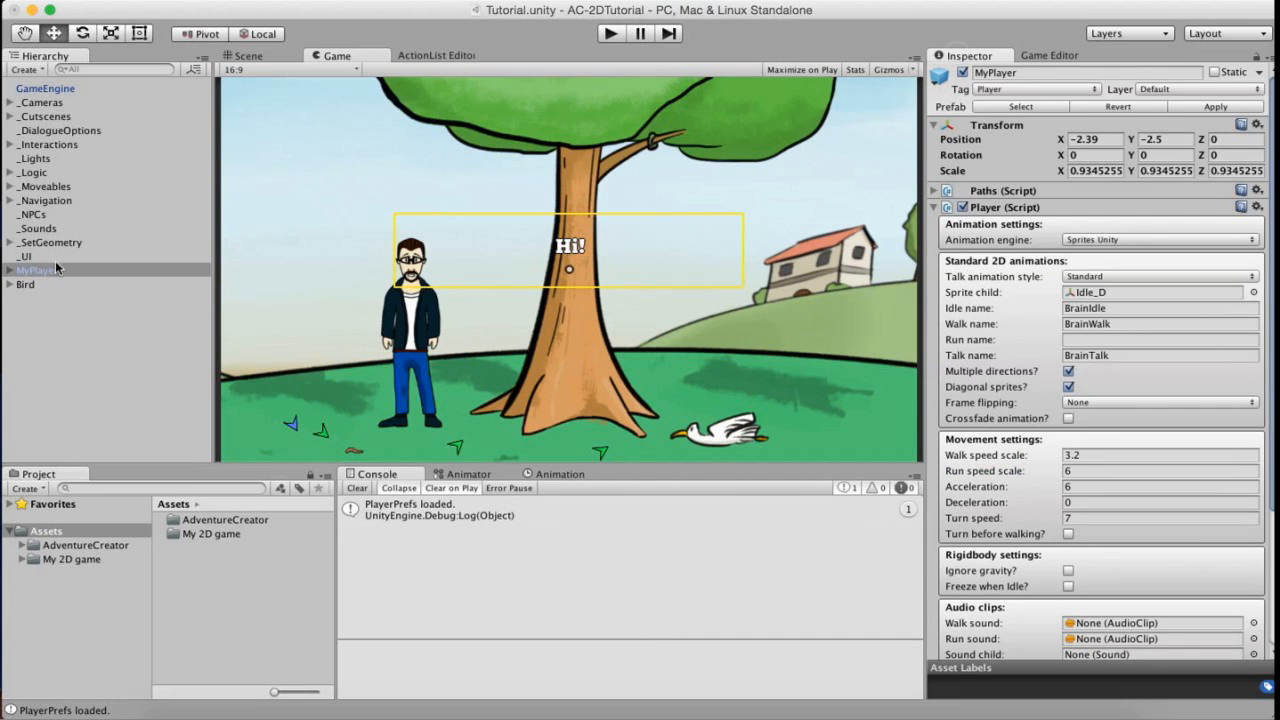
scroll(1270, 418, down, 5)
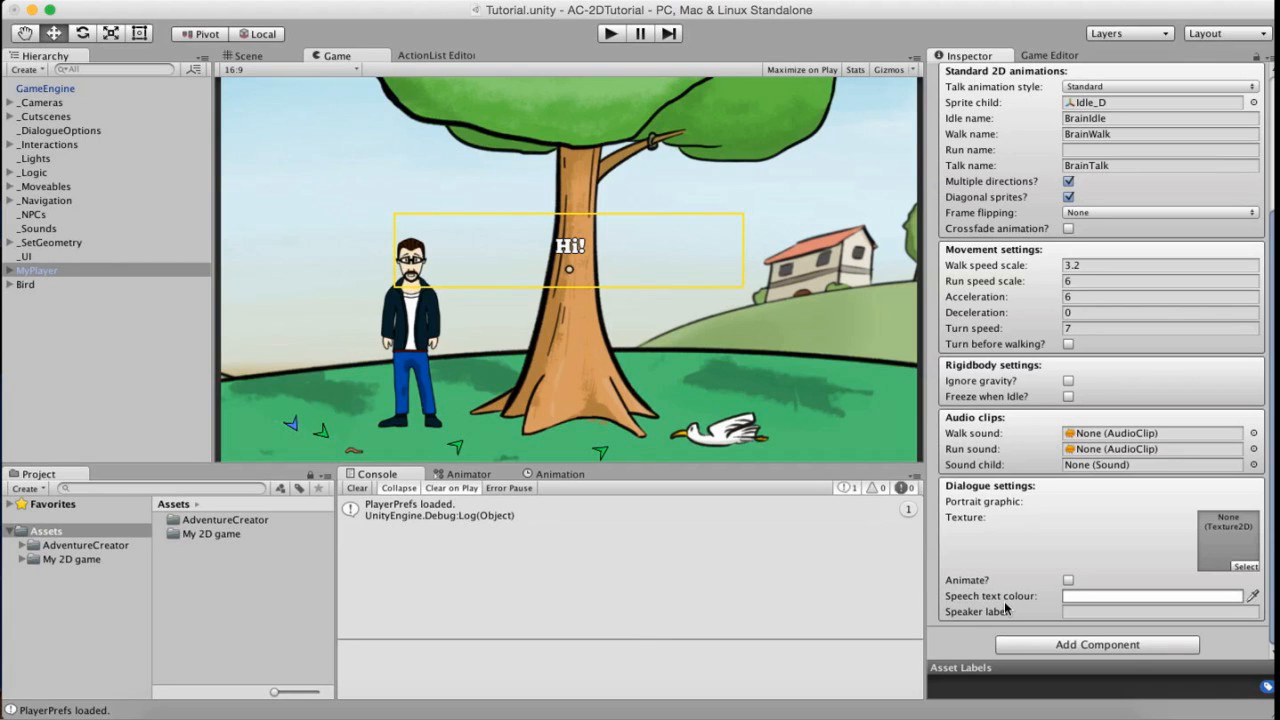
click(1071, 600)
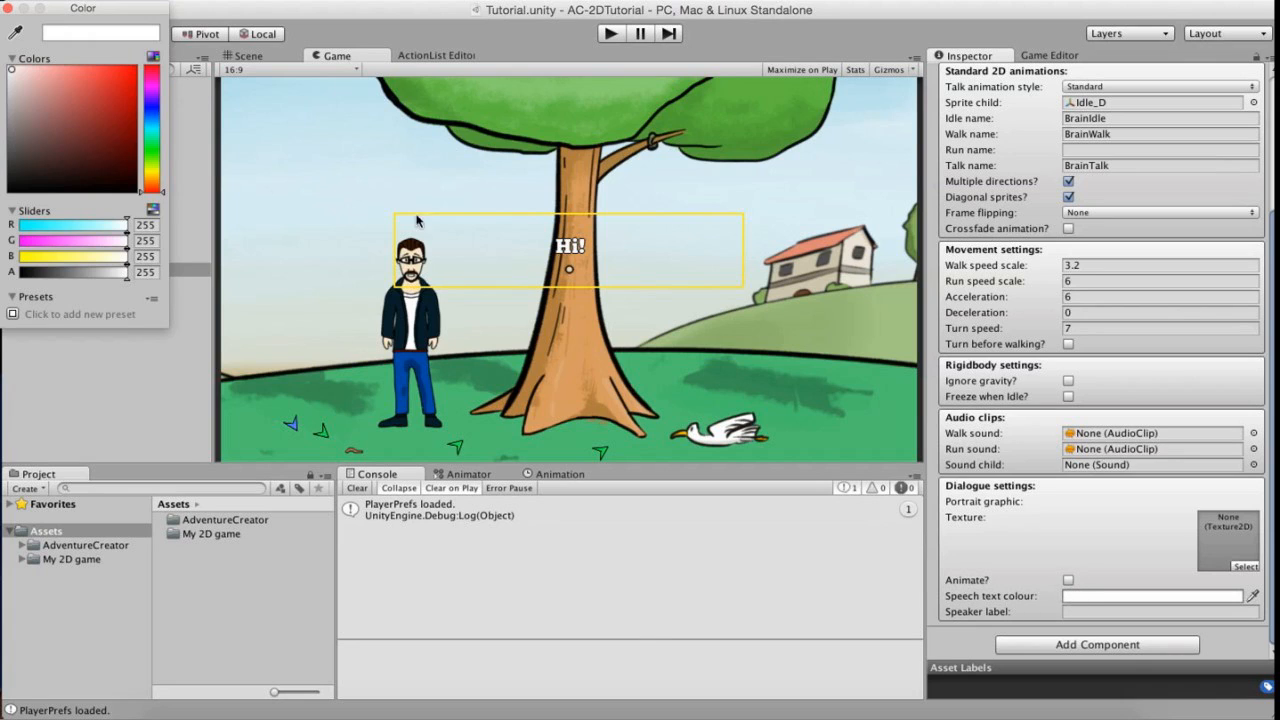
click(160, 110)
drag(127, 89, 118, 69)
click(9, 11)
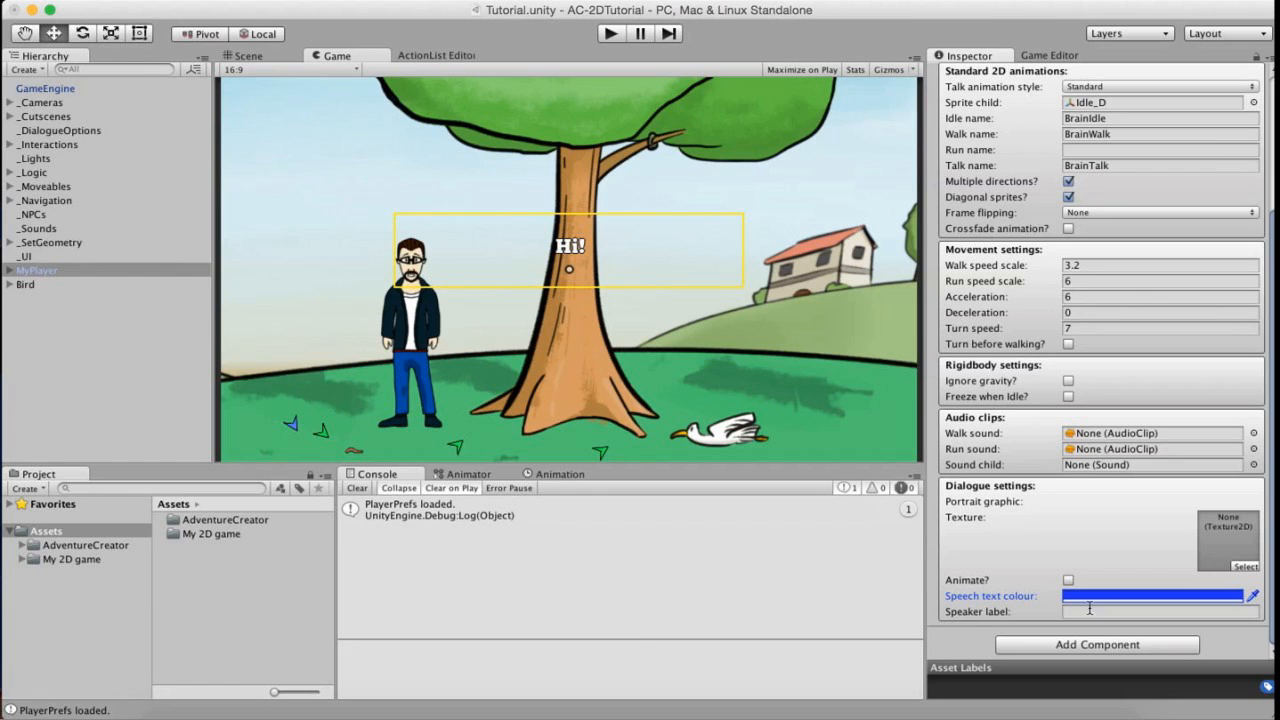
click(1120, 596)
mouse_move(100, 81)
mouse_down()
mouse_move(77, 70)
mouse_move(72, 92)
mouse_move(64, 68)
mouse_up()
click(10, 8)
Play-test the bird conversation with "Hi, bird!" and "Wow, a talking bird!" to check the coloured speech text.
click(609, 33)
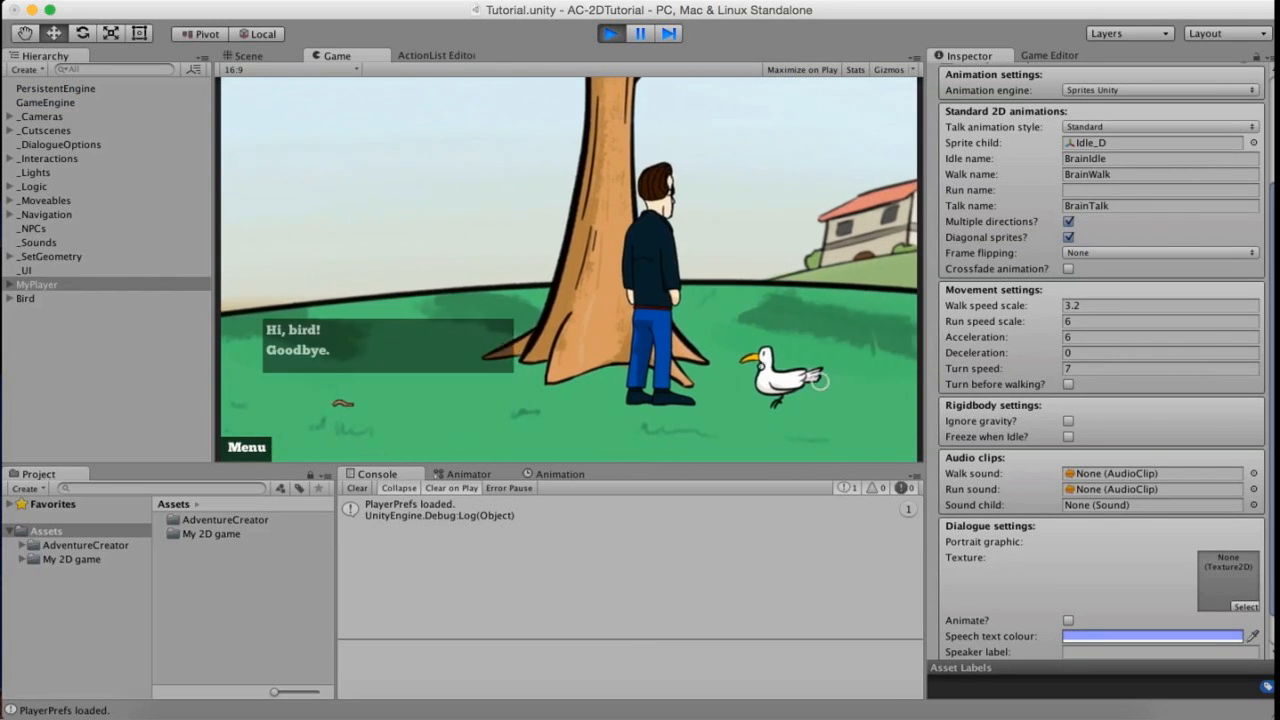
click(400, 329)
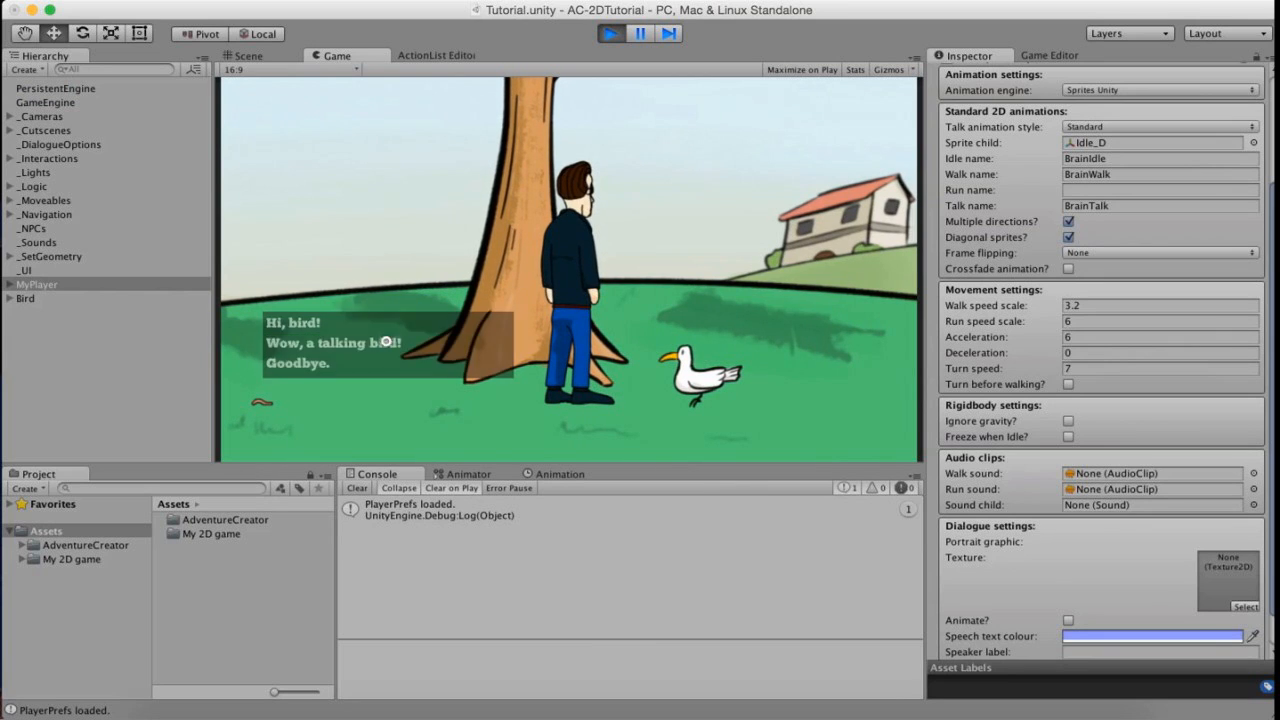
click(386, 341)
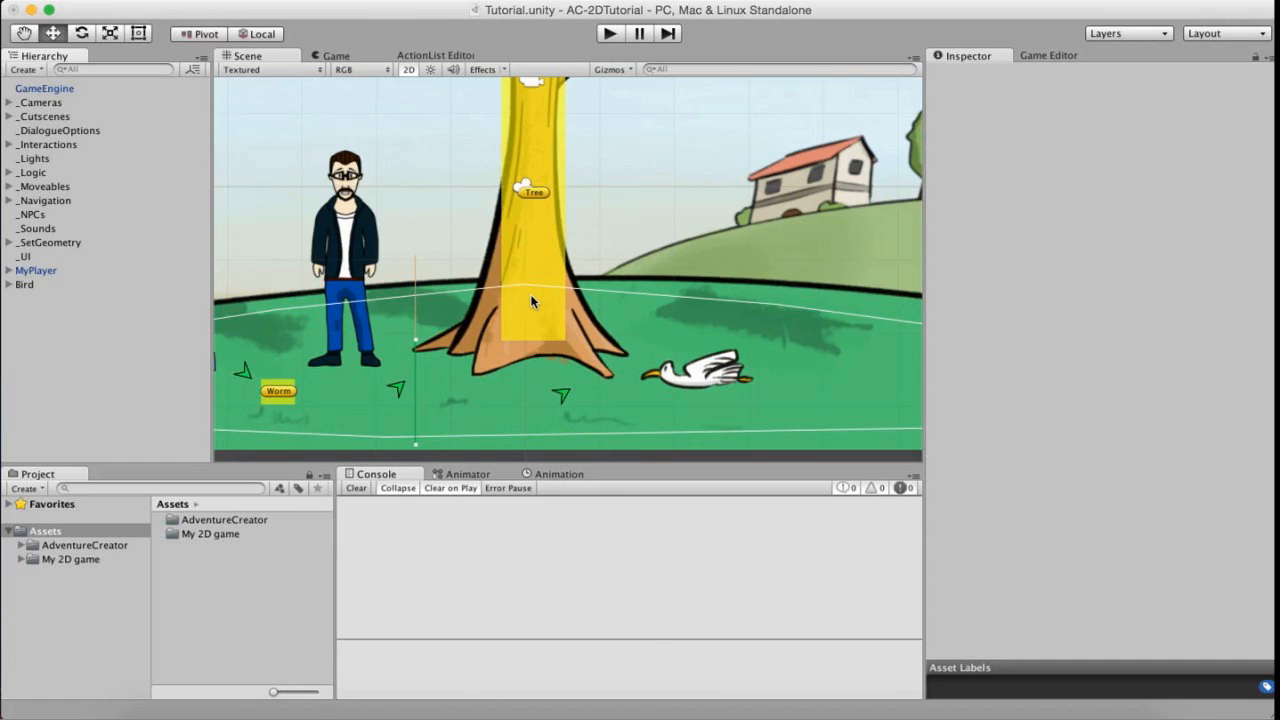
Add the current Tutorial scene to the scenes in the Build Settings.
click(70, 558)
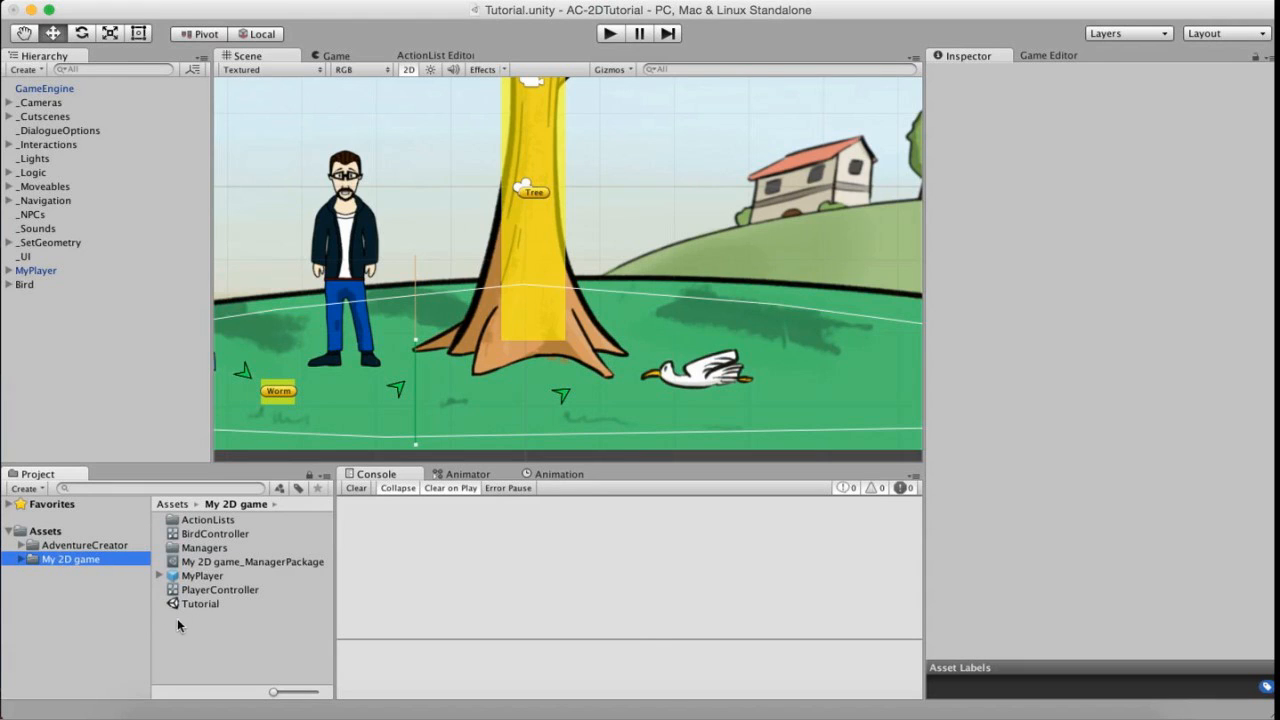
click(110, 5)
click(116, 138)
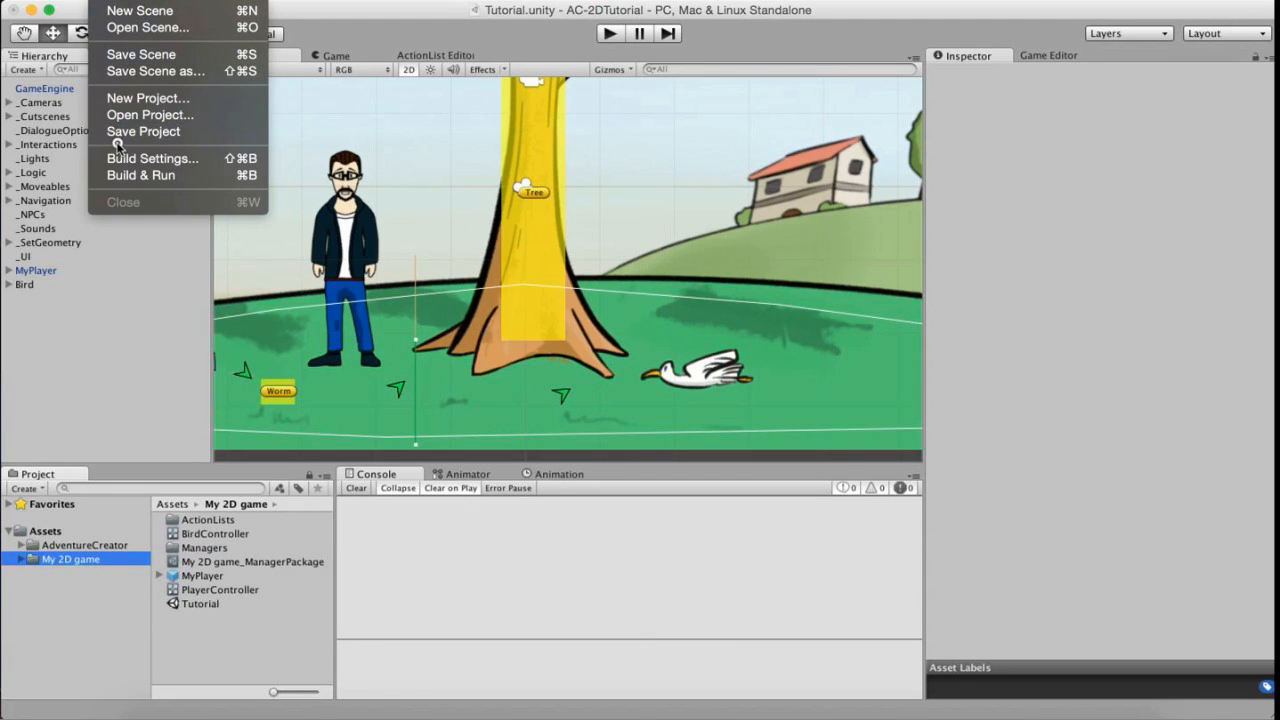
click(124, 158)
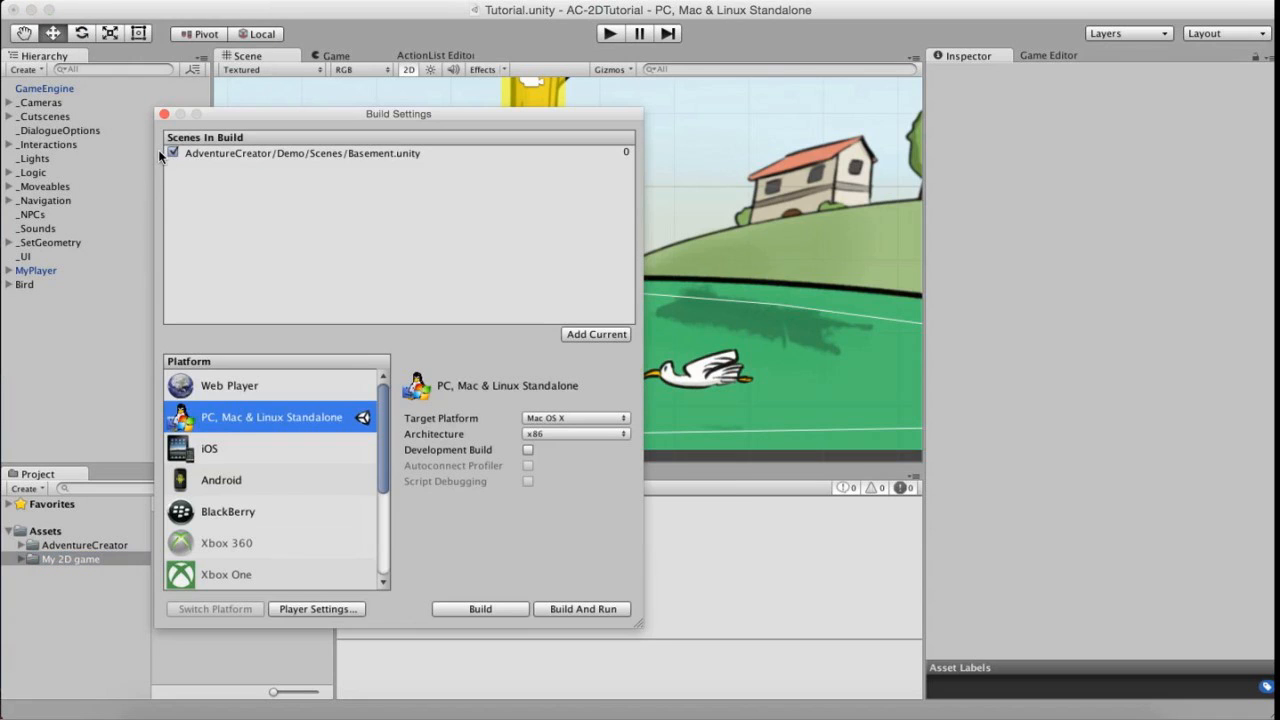
click(577, 336)
click(164, 114)
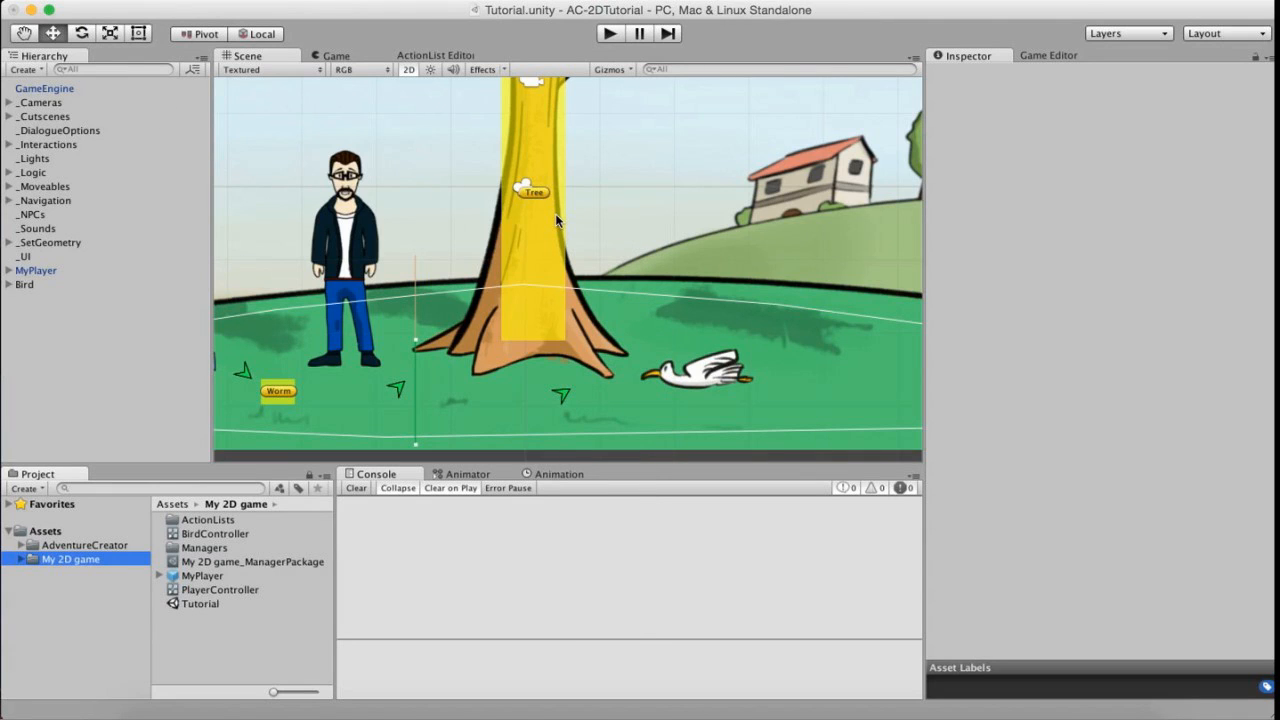
Run the game, have the player pick up the worm, and reveal the inventory.
click(609, 33)
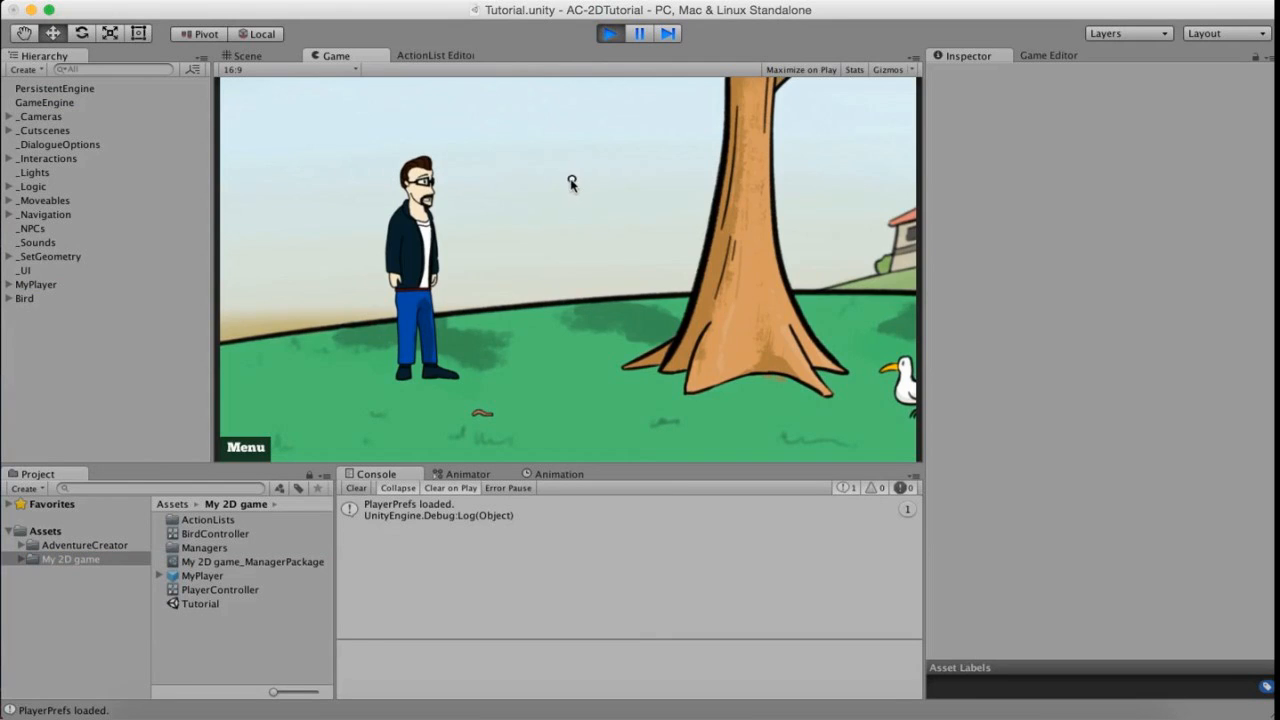
click(487, 400)
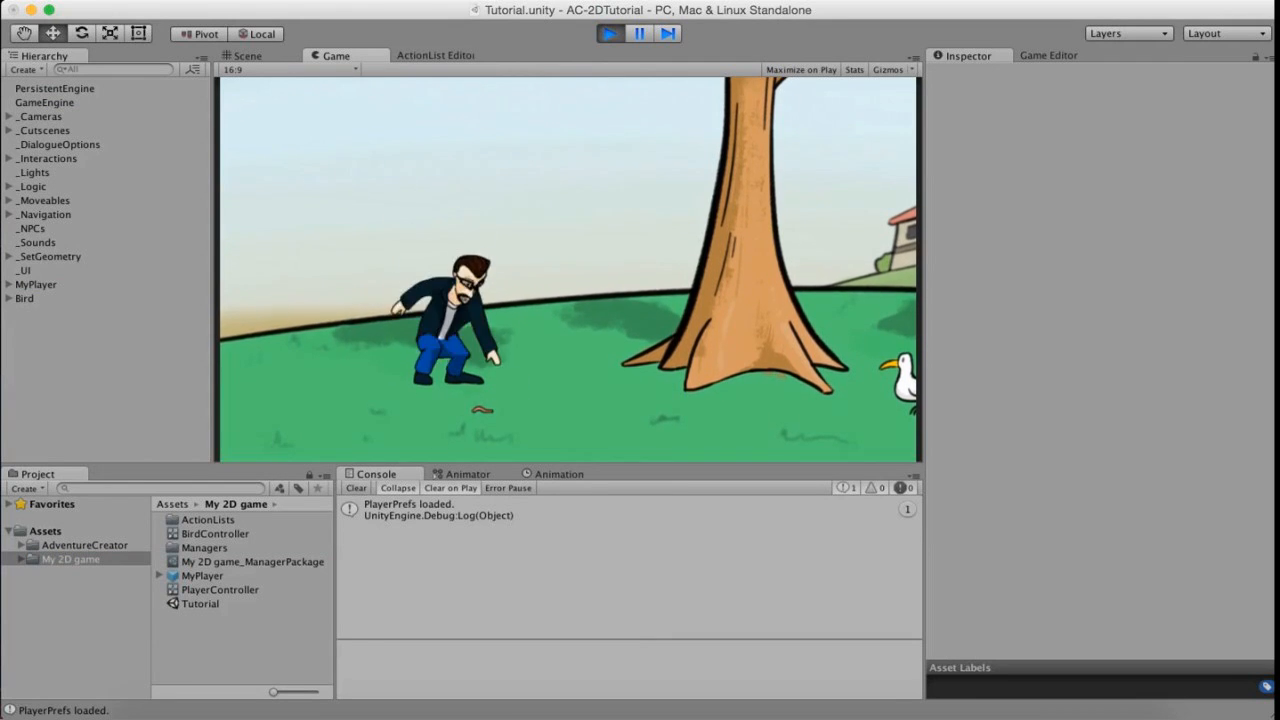
click(574, 398)
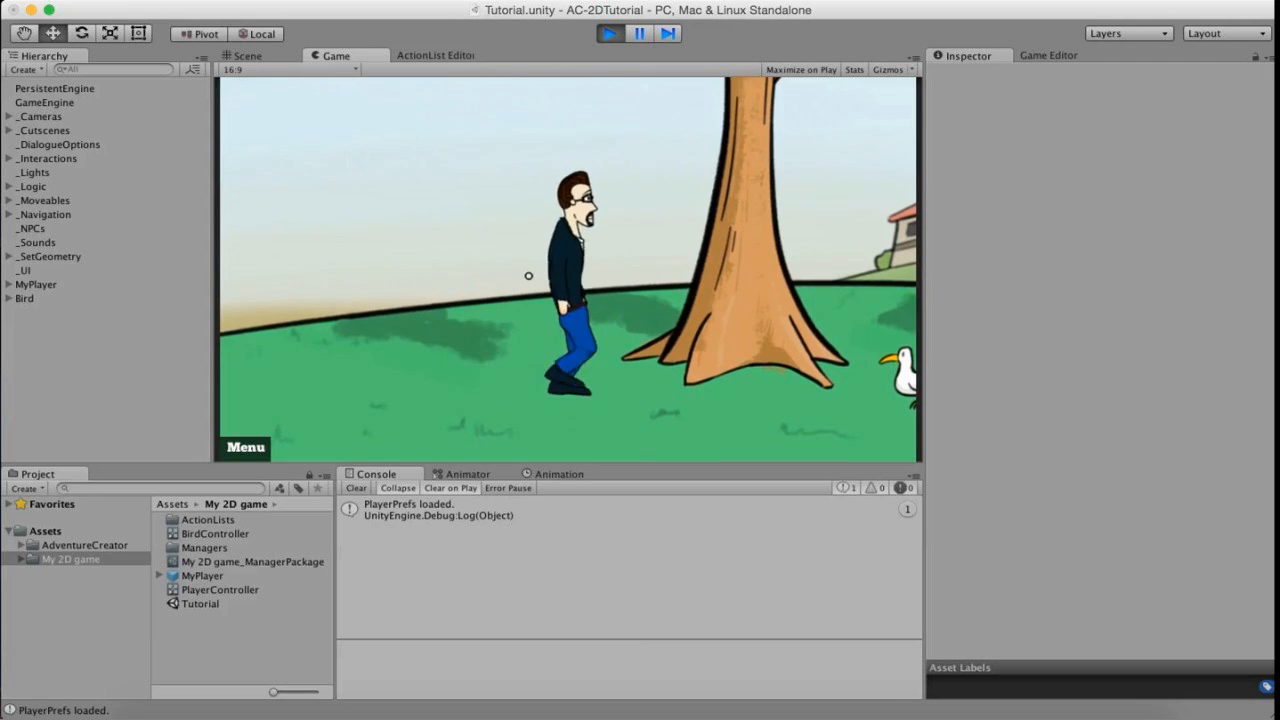
mouse_move(336, 99)
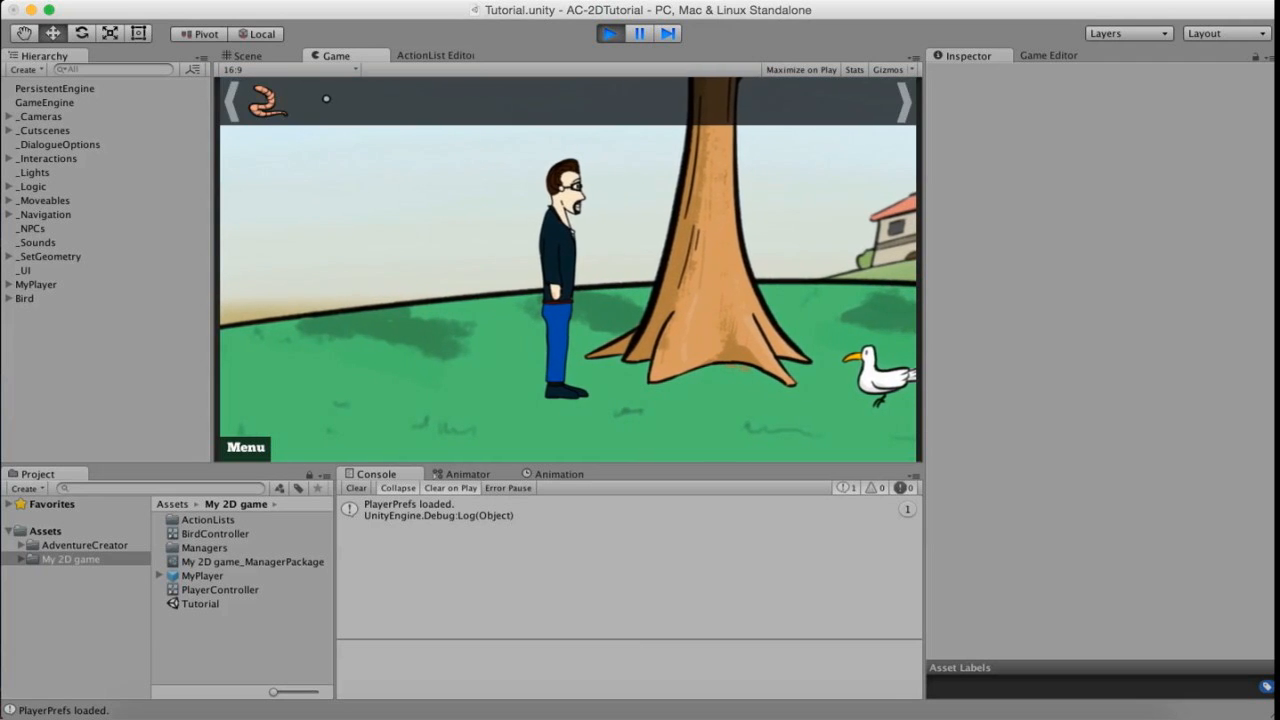
Save the running game over the Save 1 slot and stop play mode.
key(Escape)
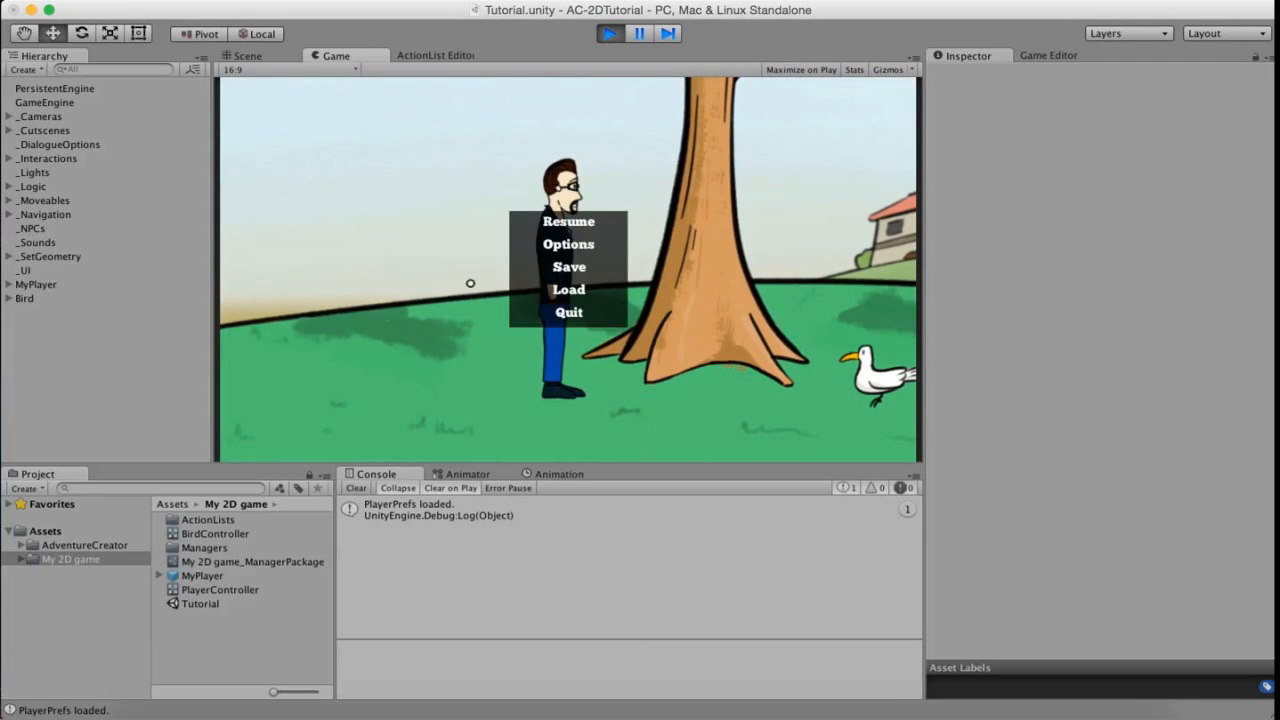
click(550, 272)
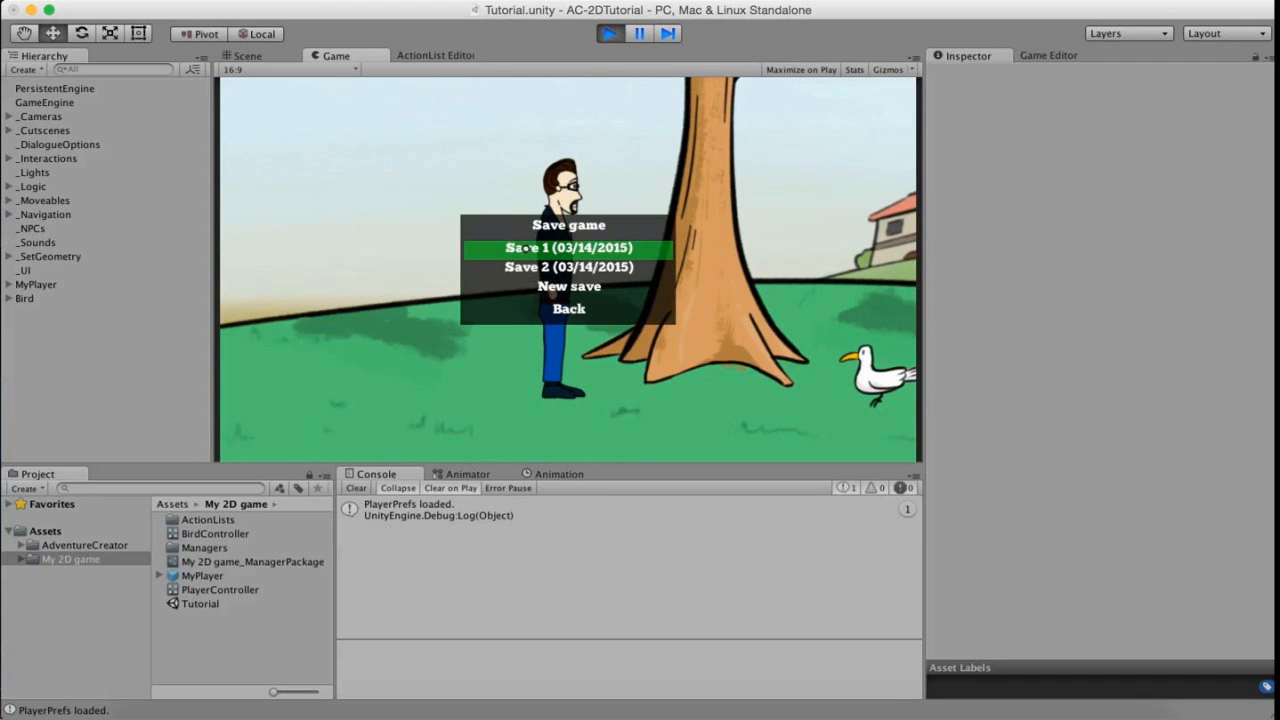
click(558, 252)
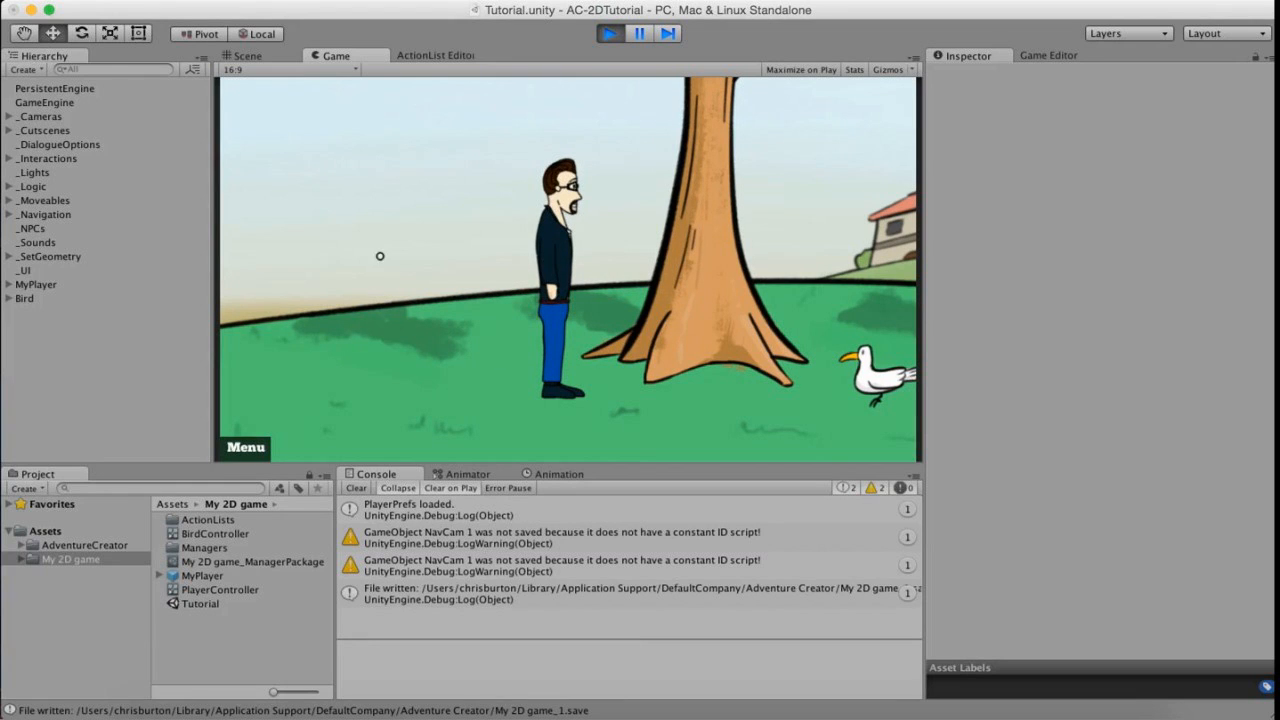
click(609, 33)
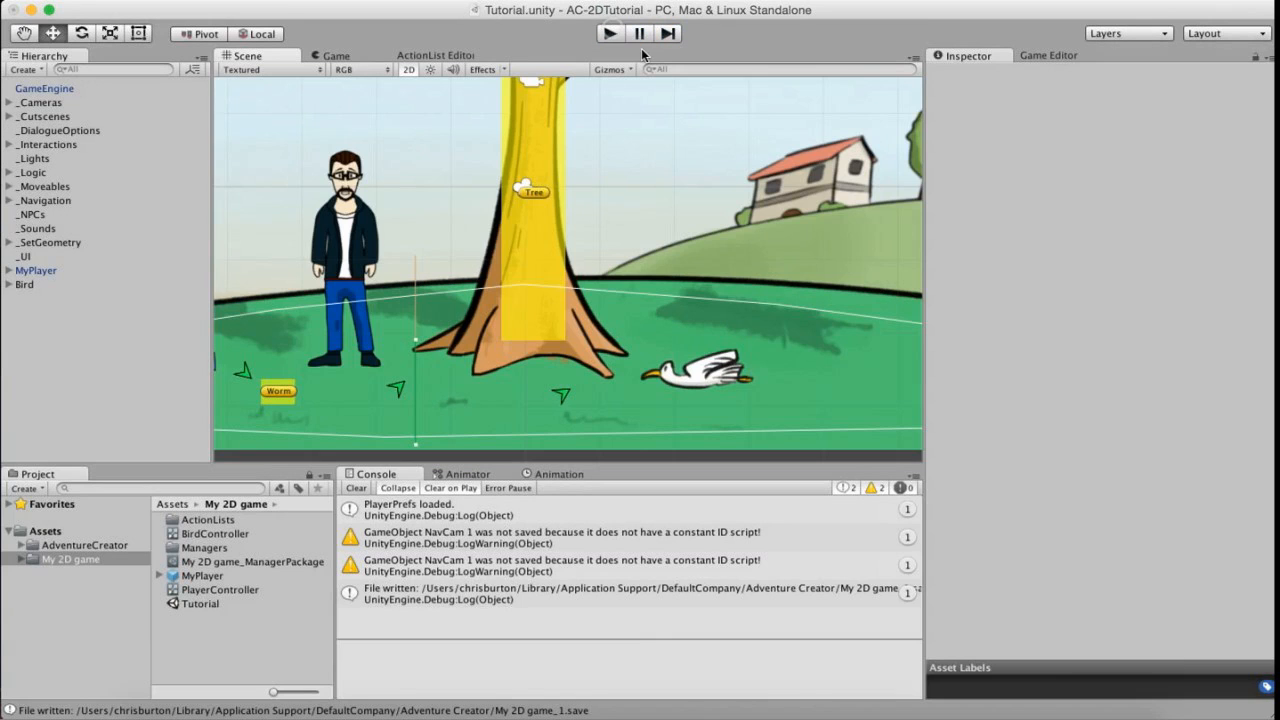
Run the game, load the Save 1 slot to check what is restored, and stop play mode.
click(610, 34)
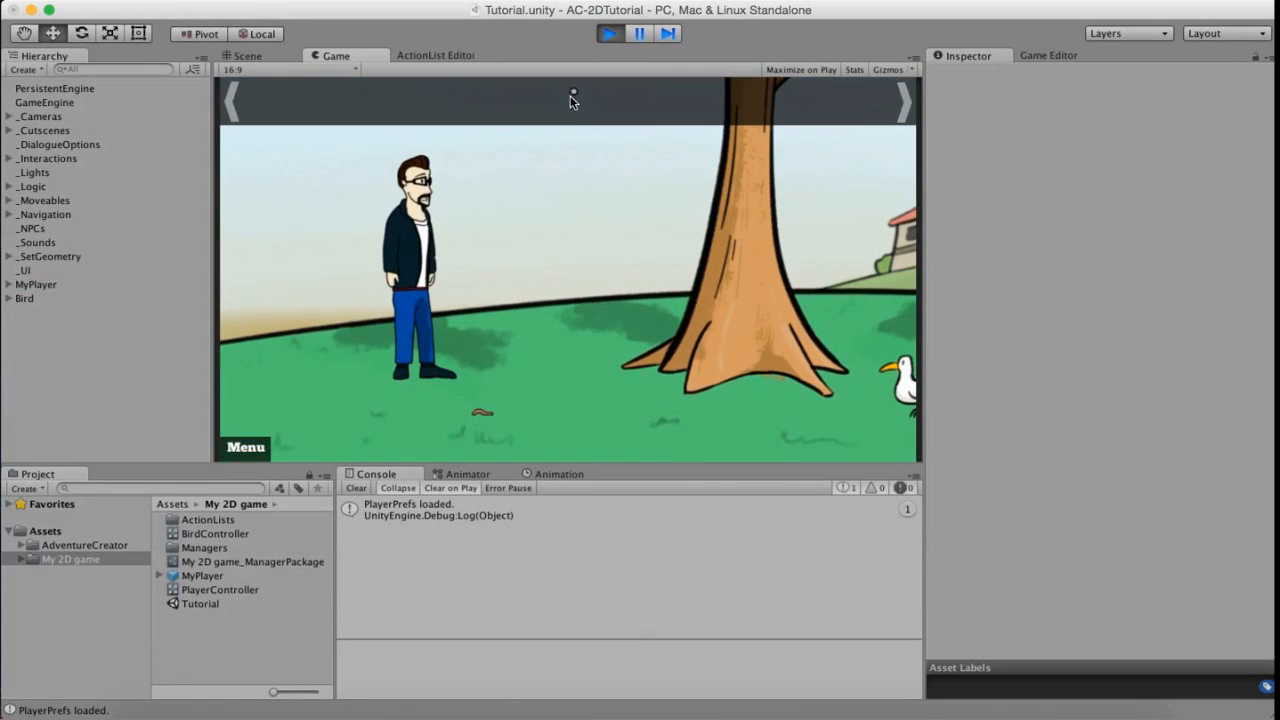
click(244, 450)
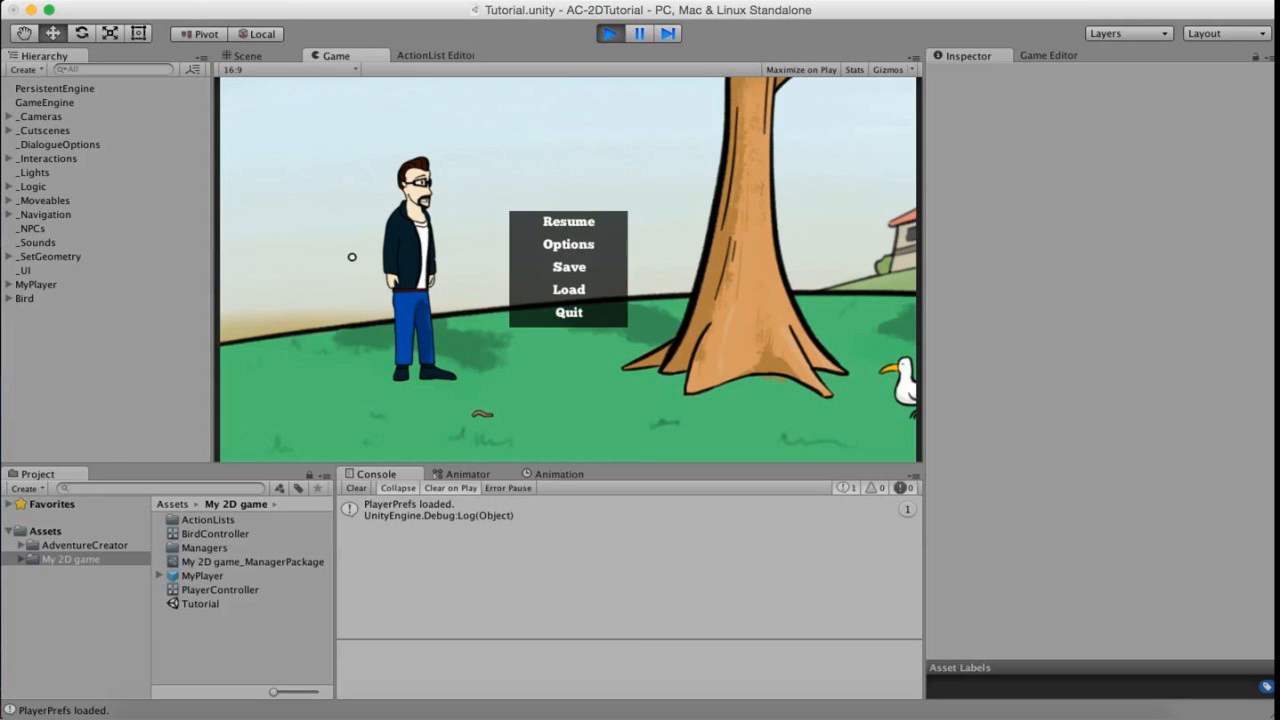
click(572, 289)
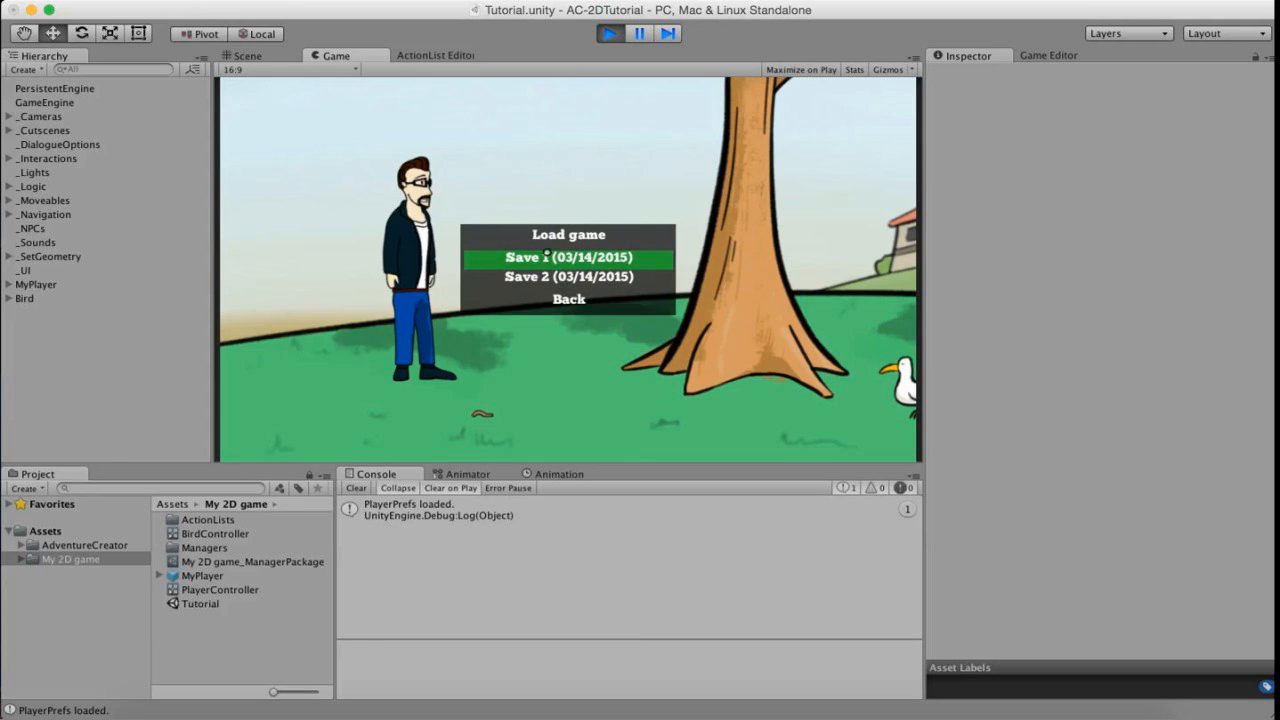
click(540, 256)
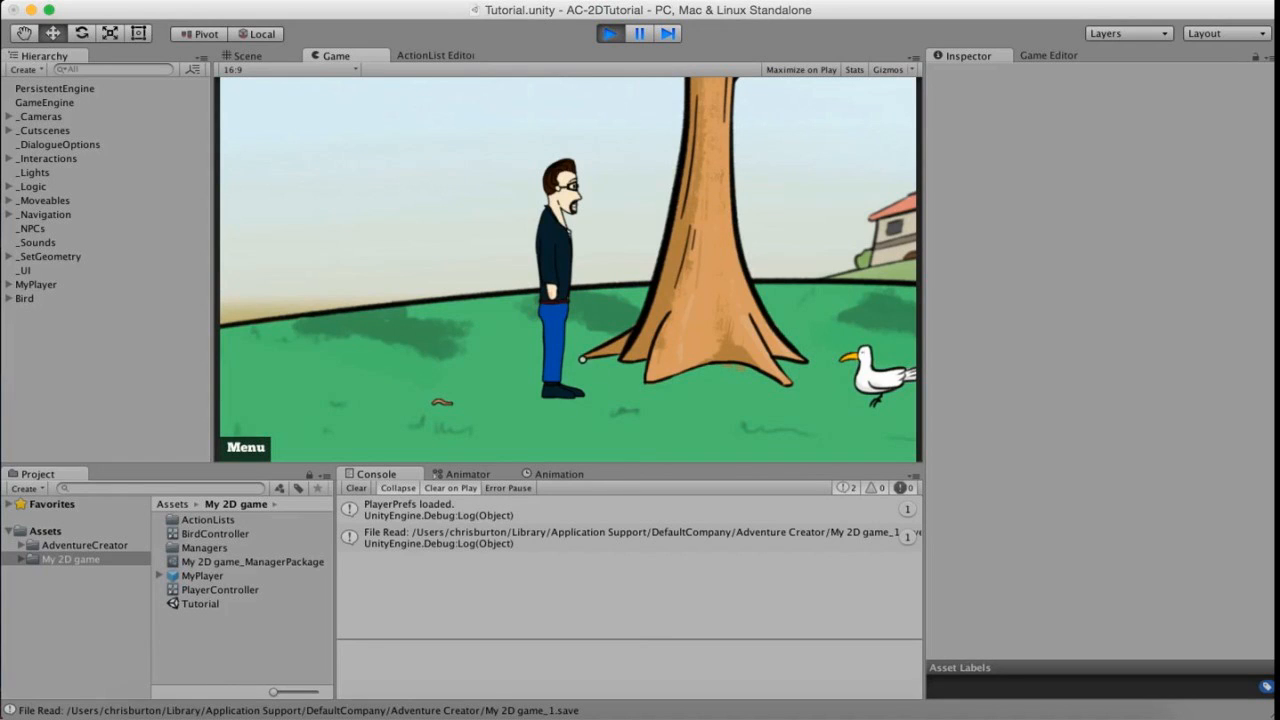
mouse_move(369, 113)
mouse_move(334, 101)
click(610, 33)
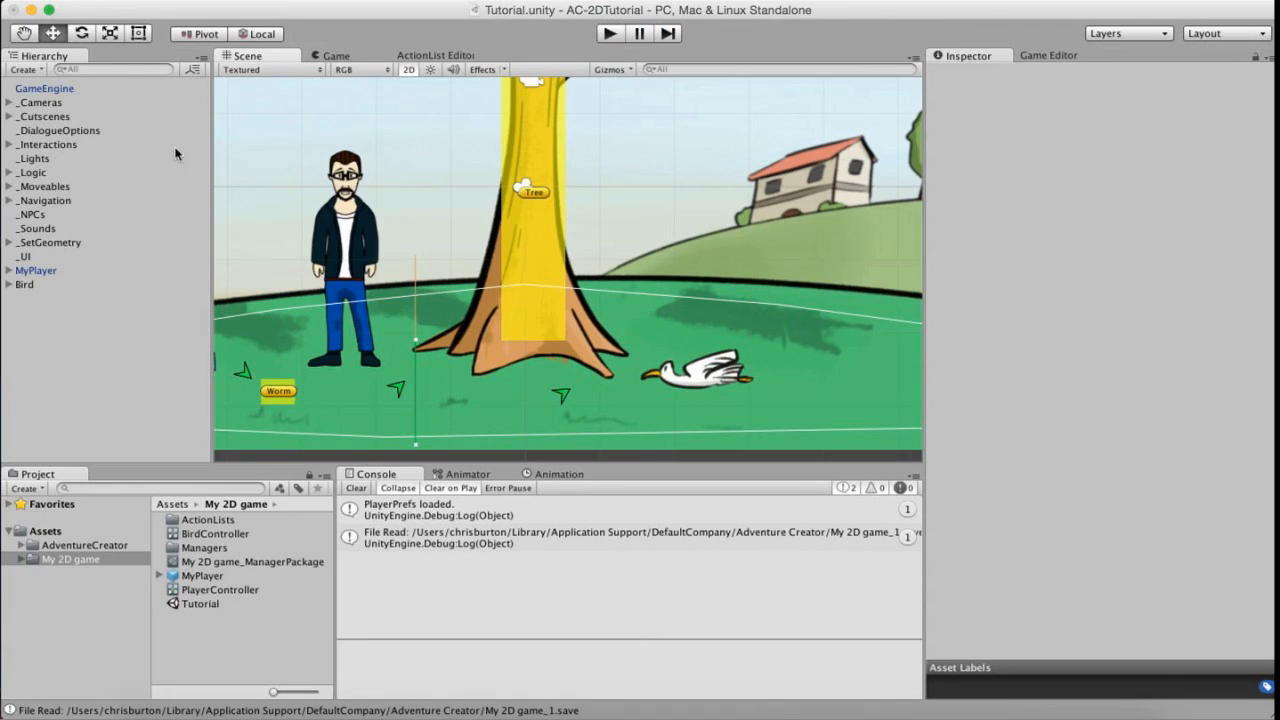
Examine the Remember Conversation component of the BirdConv conversation object.
click(8, 173)
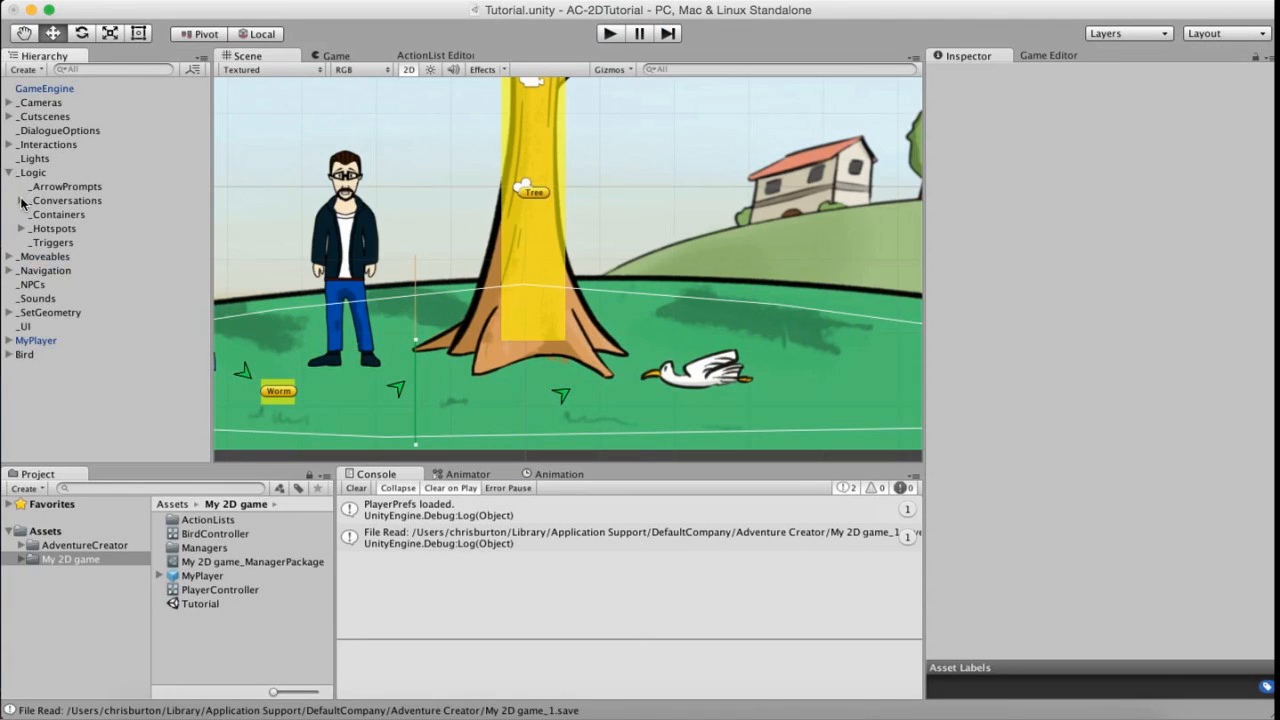
click(21, 200)
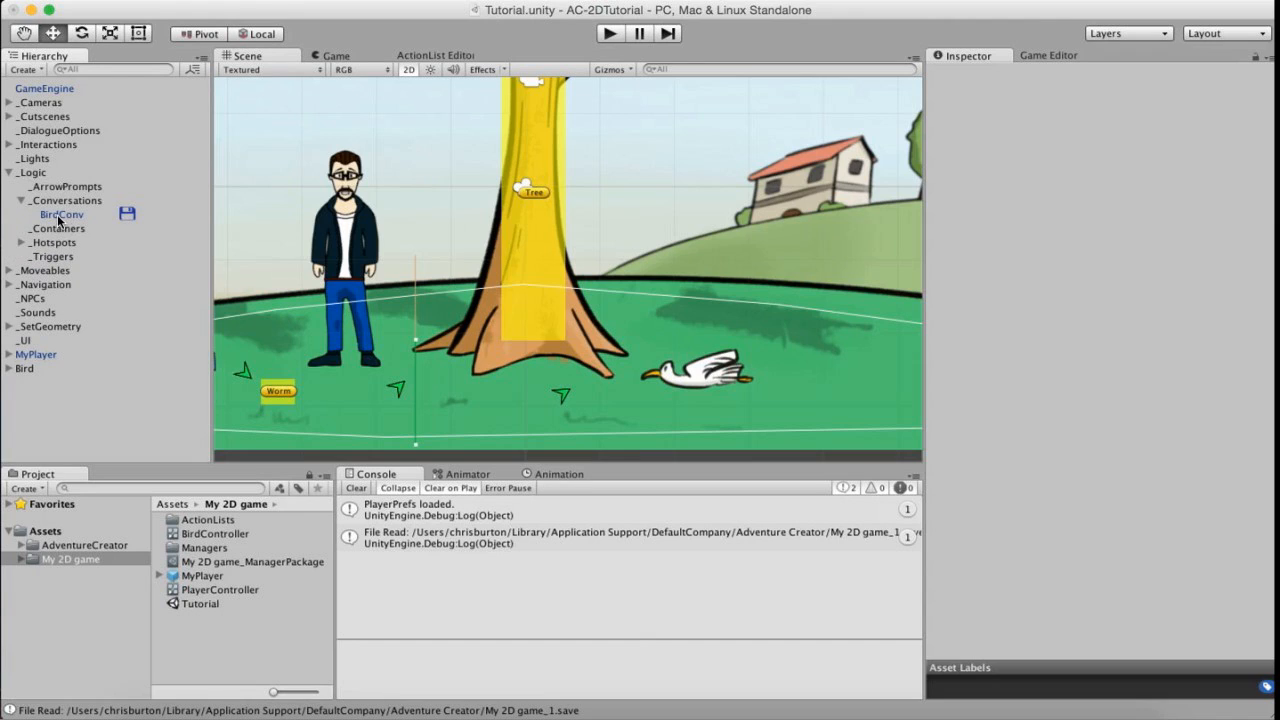
click(108, 214)
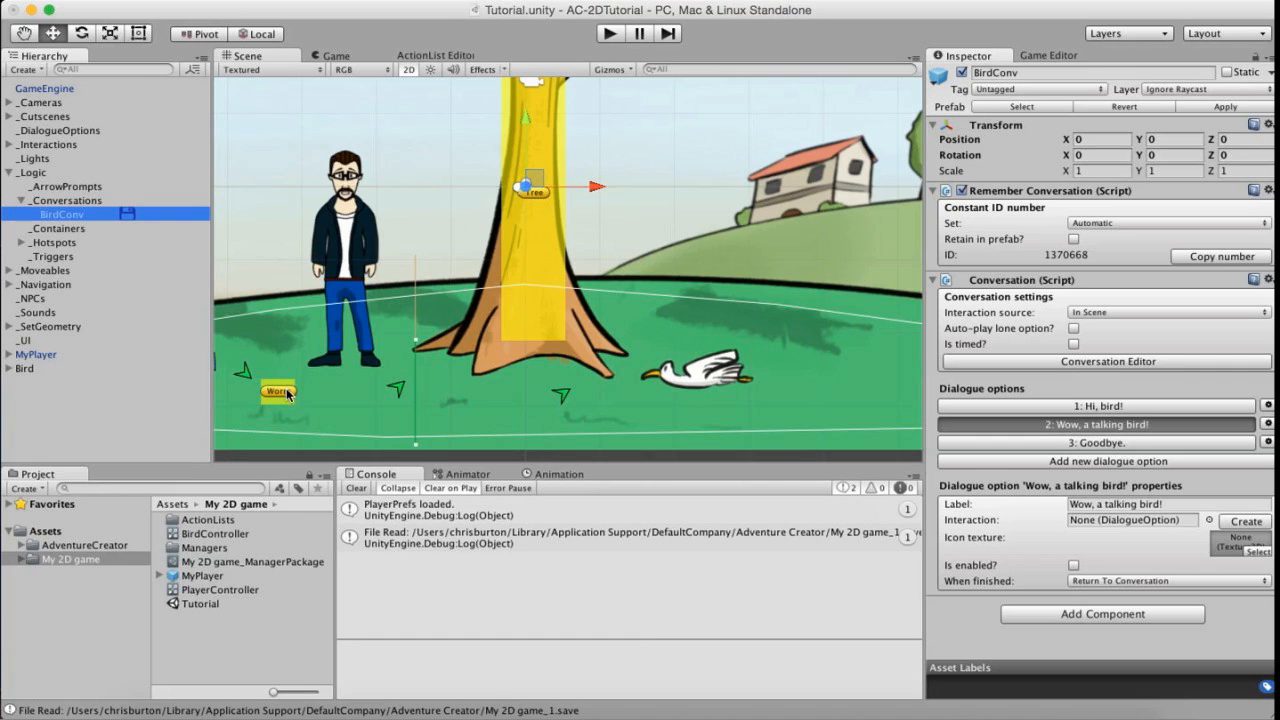
Find the existing Worm Hotspot 2D prefab in the scene and add a Remember Hotspot component to it.
click(21, 242)
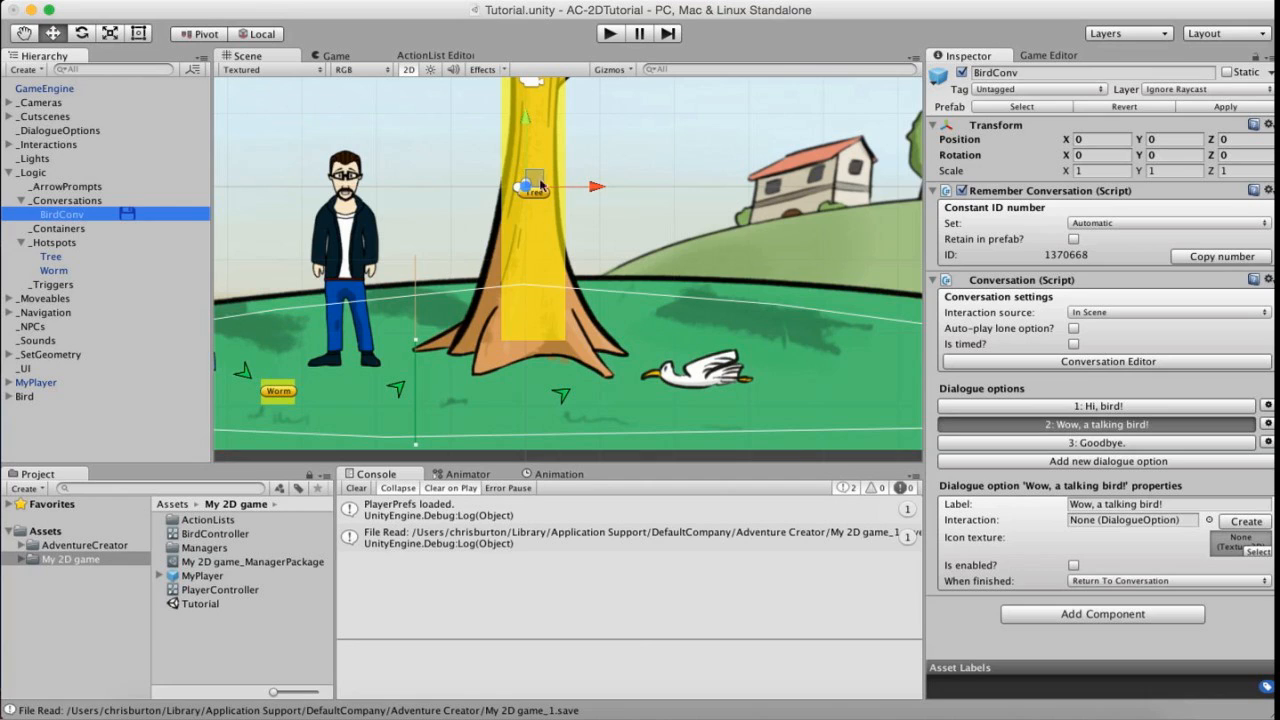
click(1030, 56)
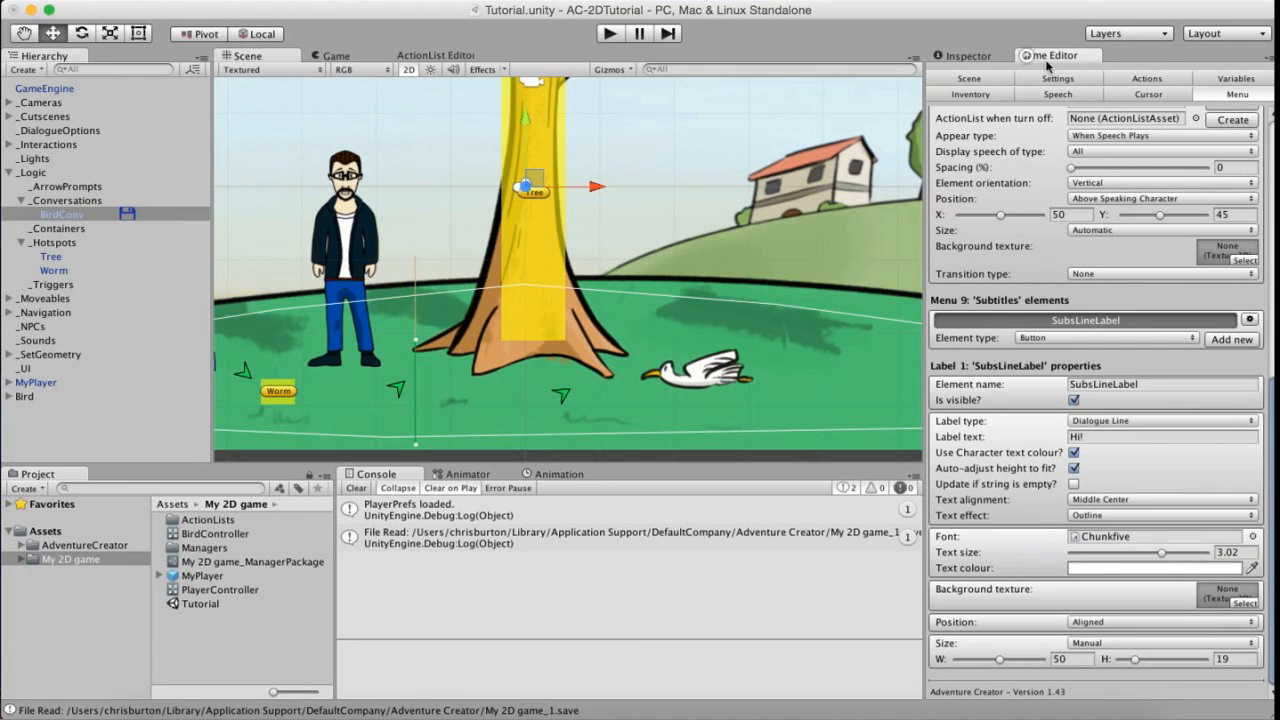
click(996, 80)
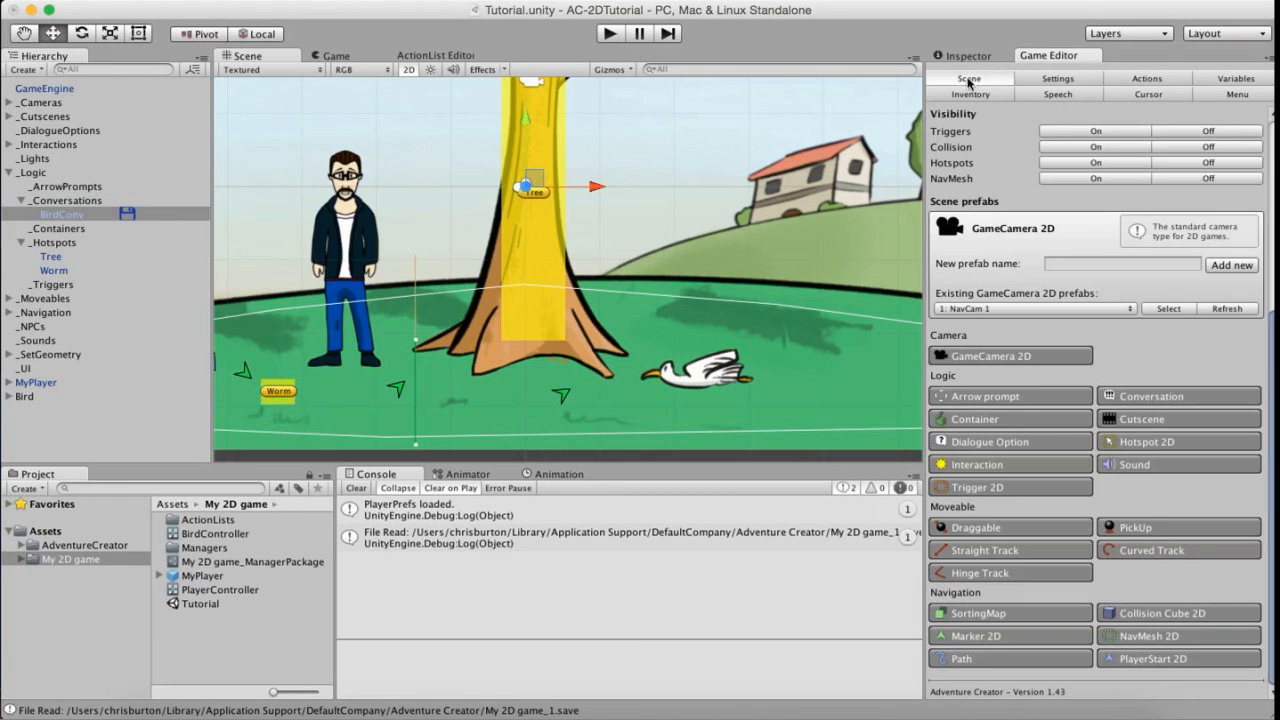
click(1116, 443)
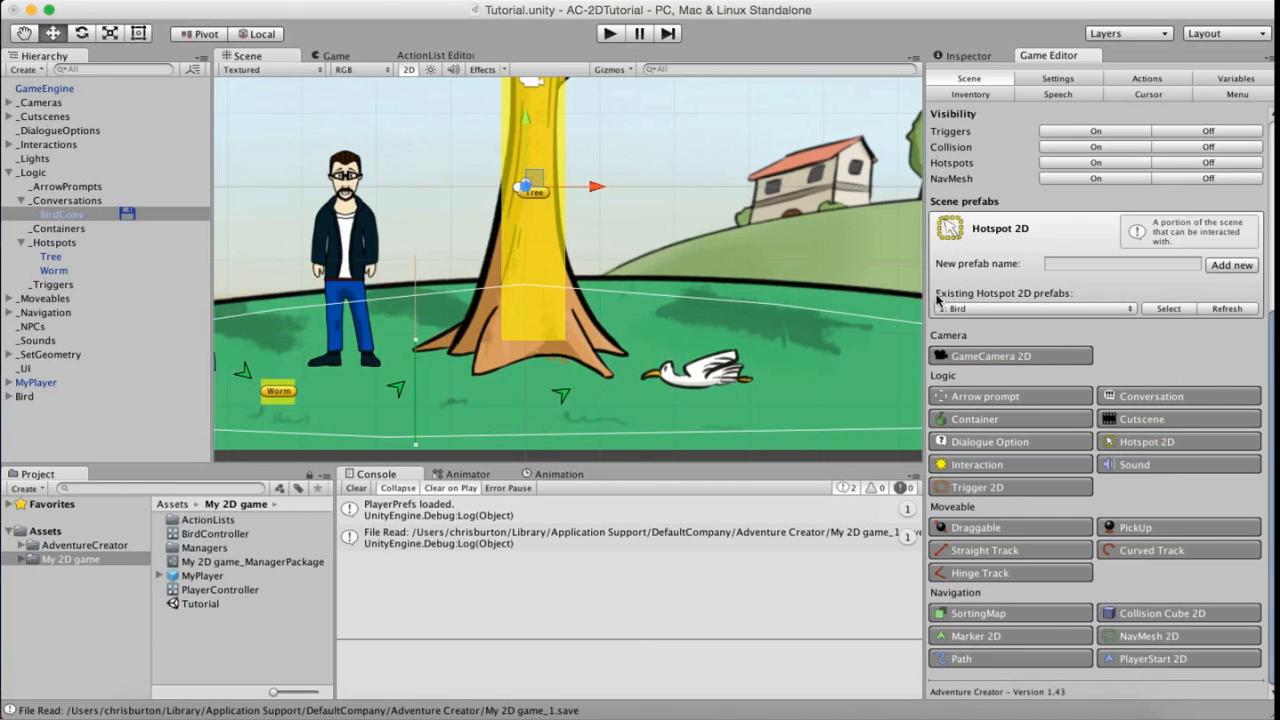
click(983, 310)
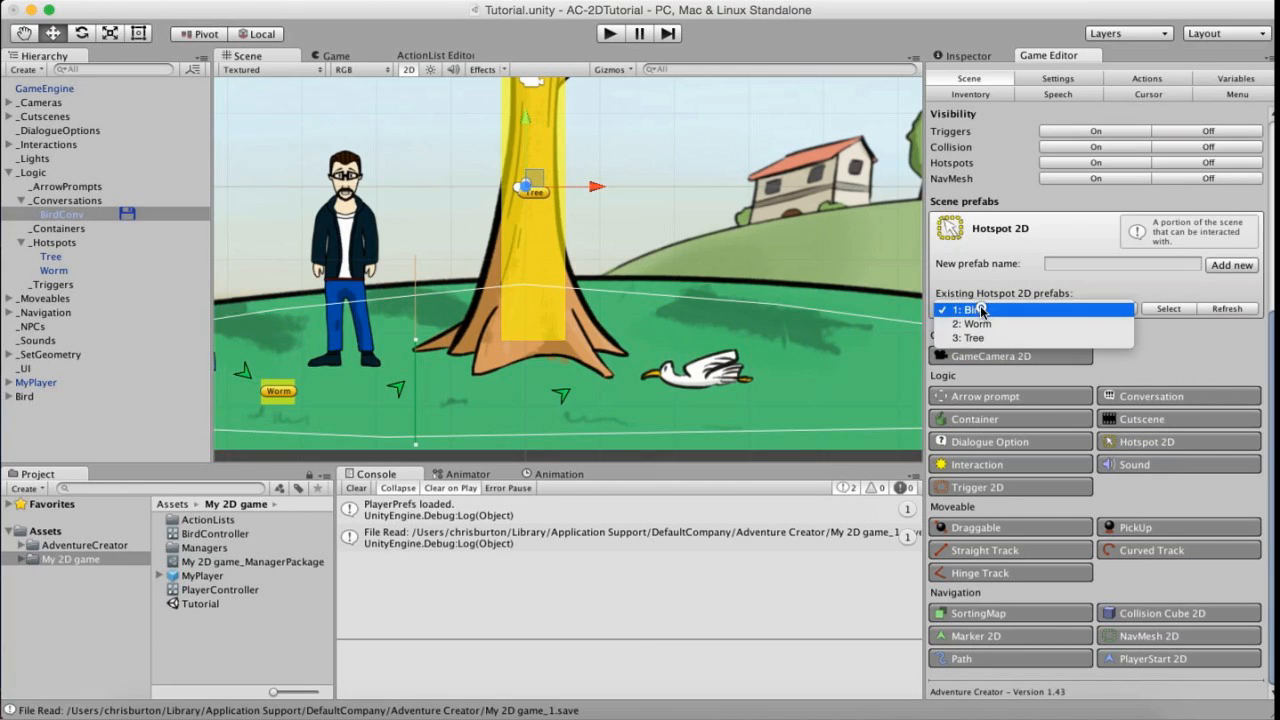
click(998, 324)
click(1168, 310)
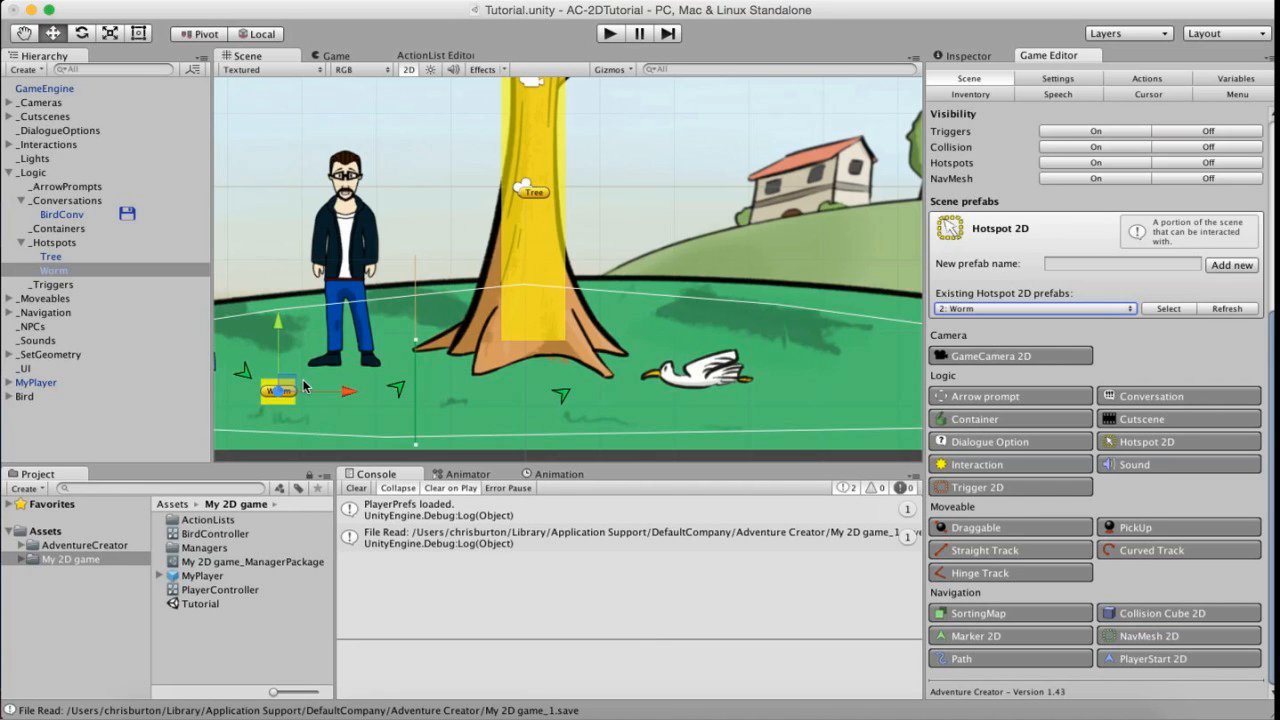
click(970, 57)
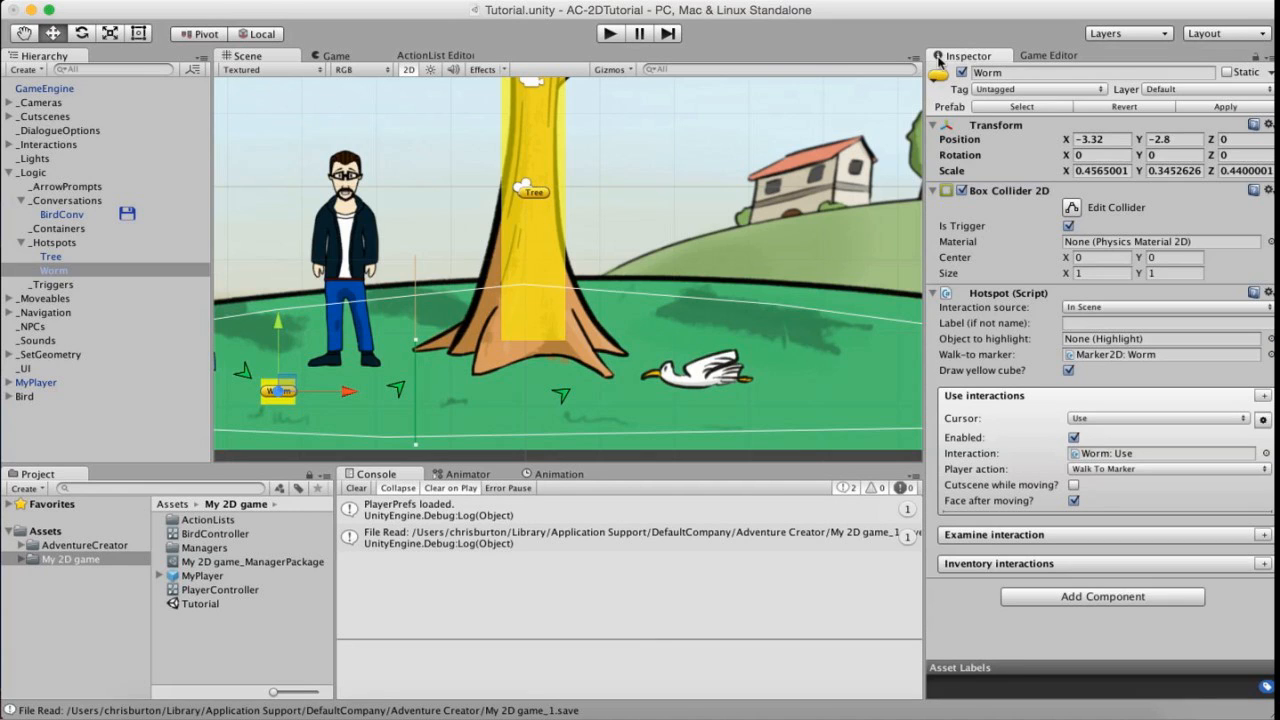
click(1050, 597)
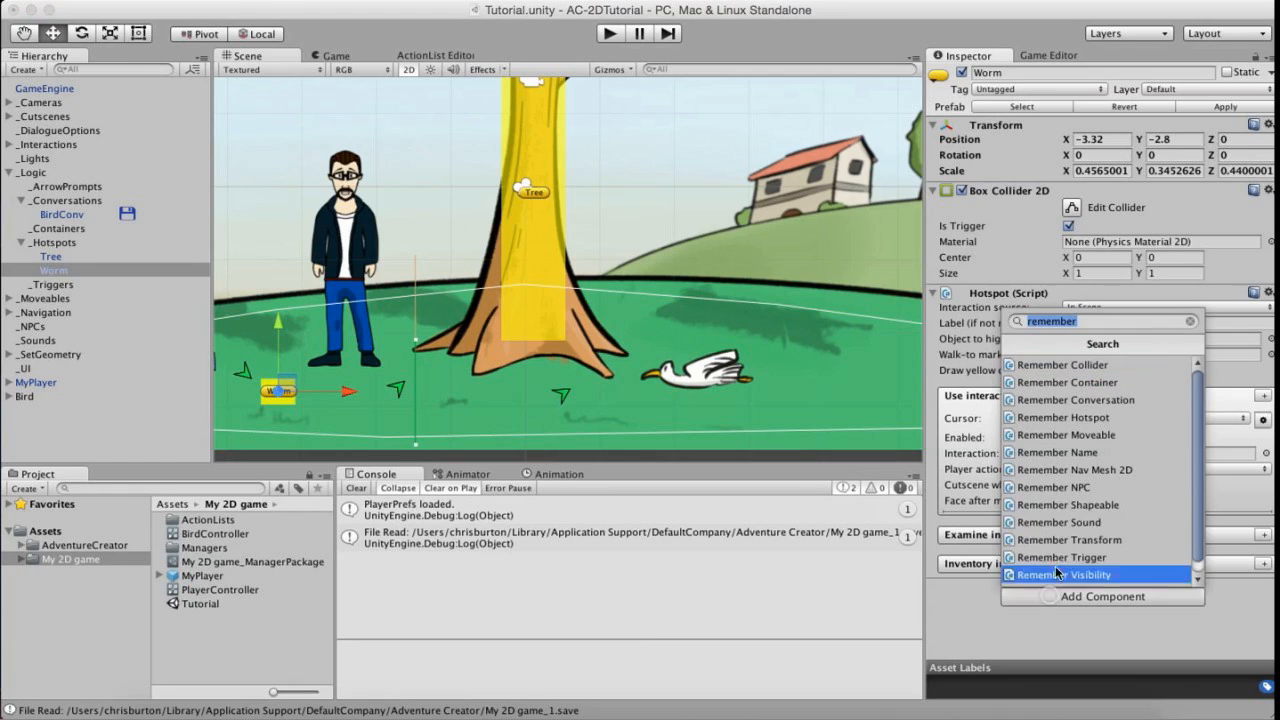
text(remem)
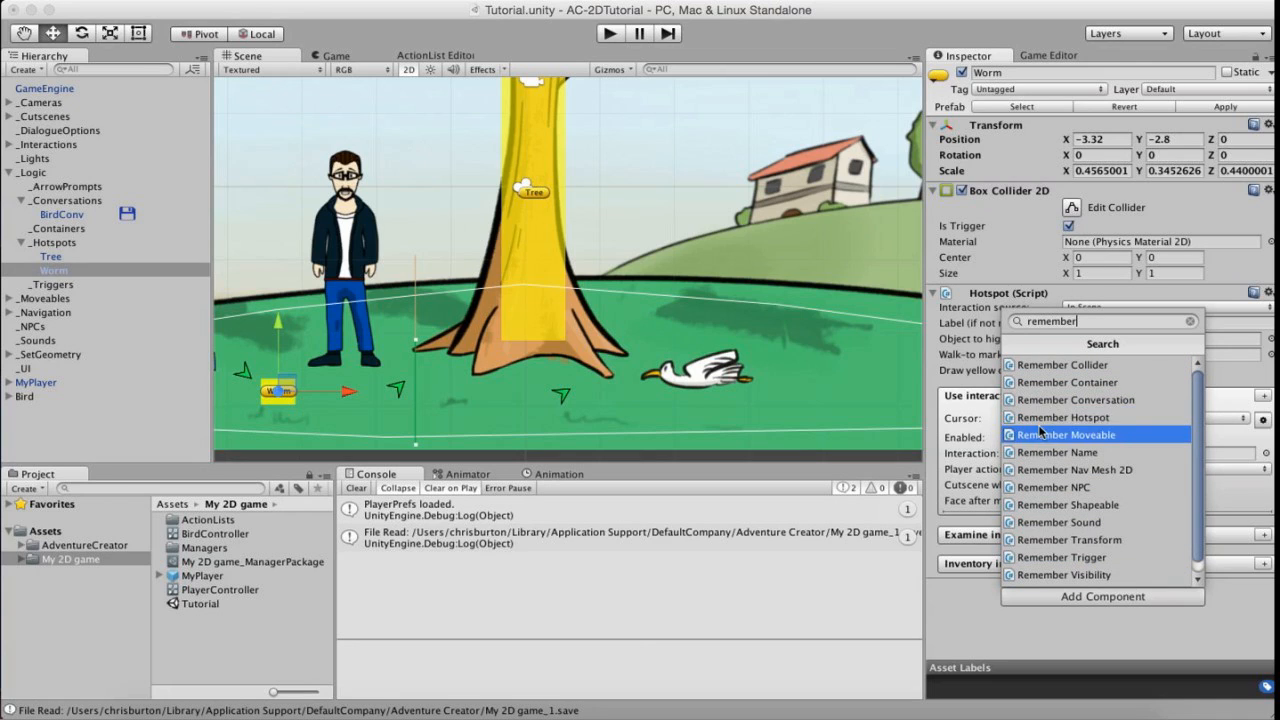
click(1122, 418)
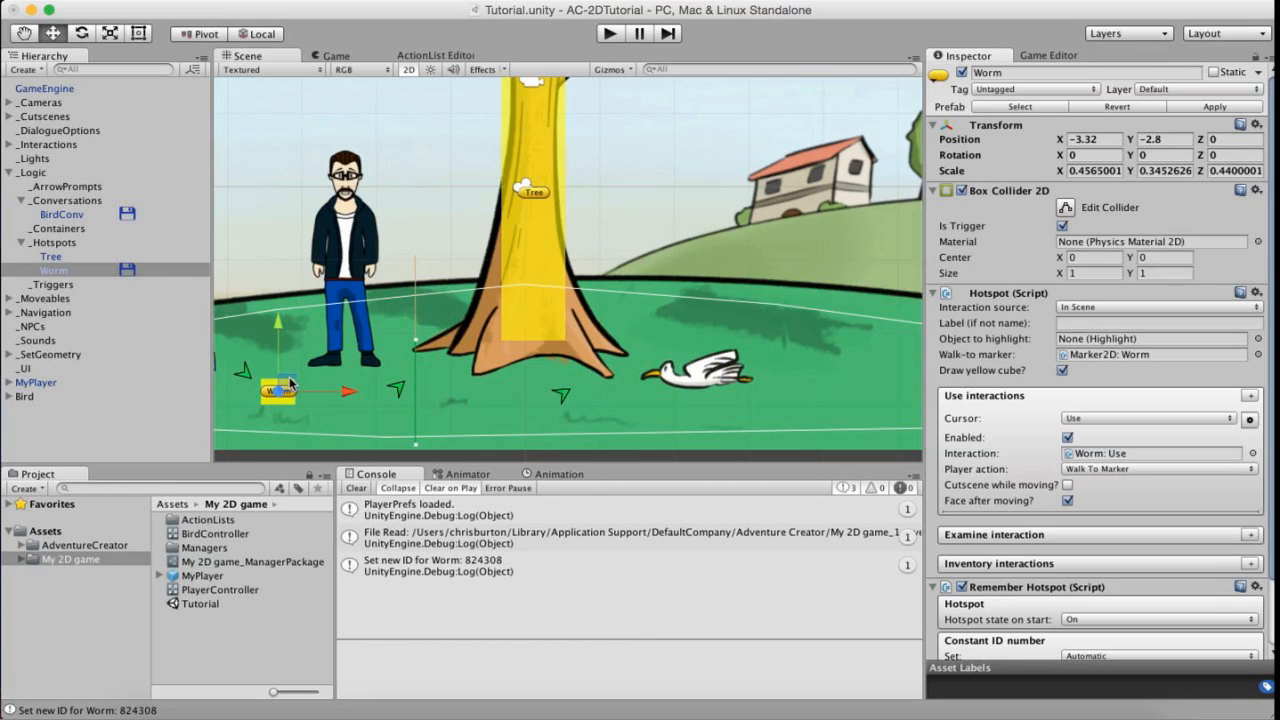
Select the Worm_0 sprite under _SetGeometry and add a Remember Visibility component to it.
drag(289, 386, 341, 358)
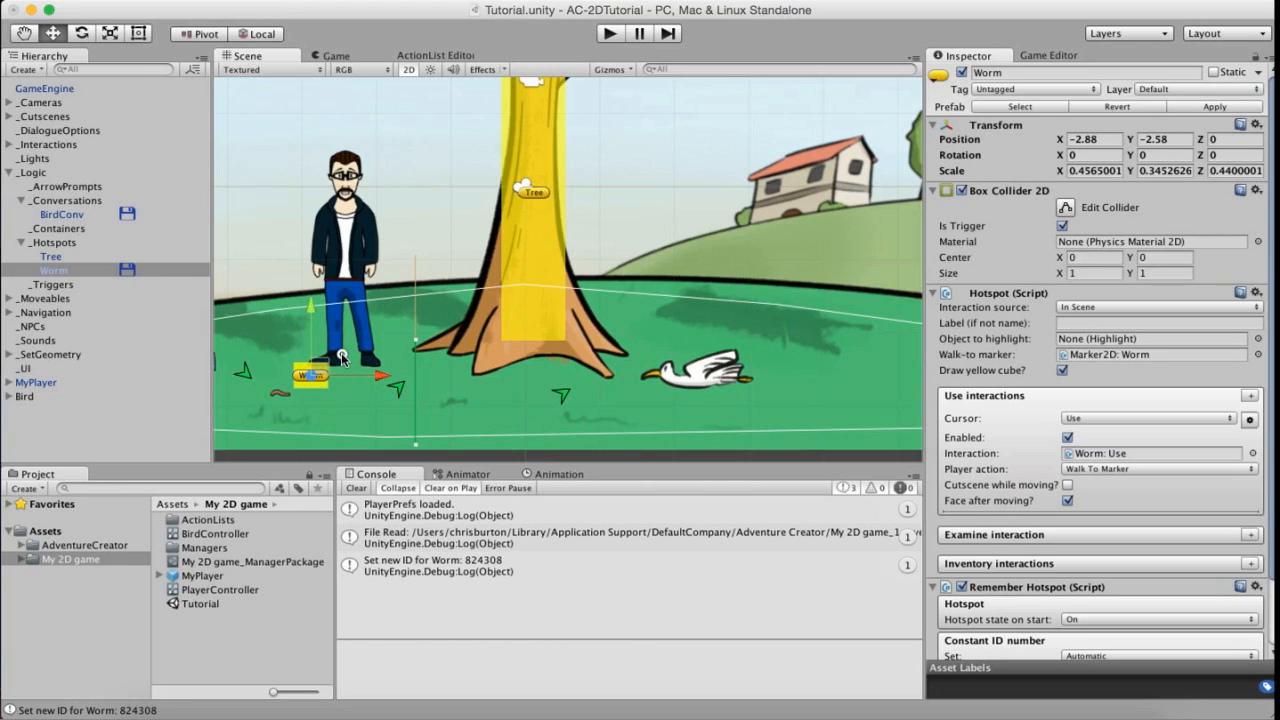
key(super+z)
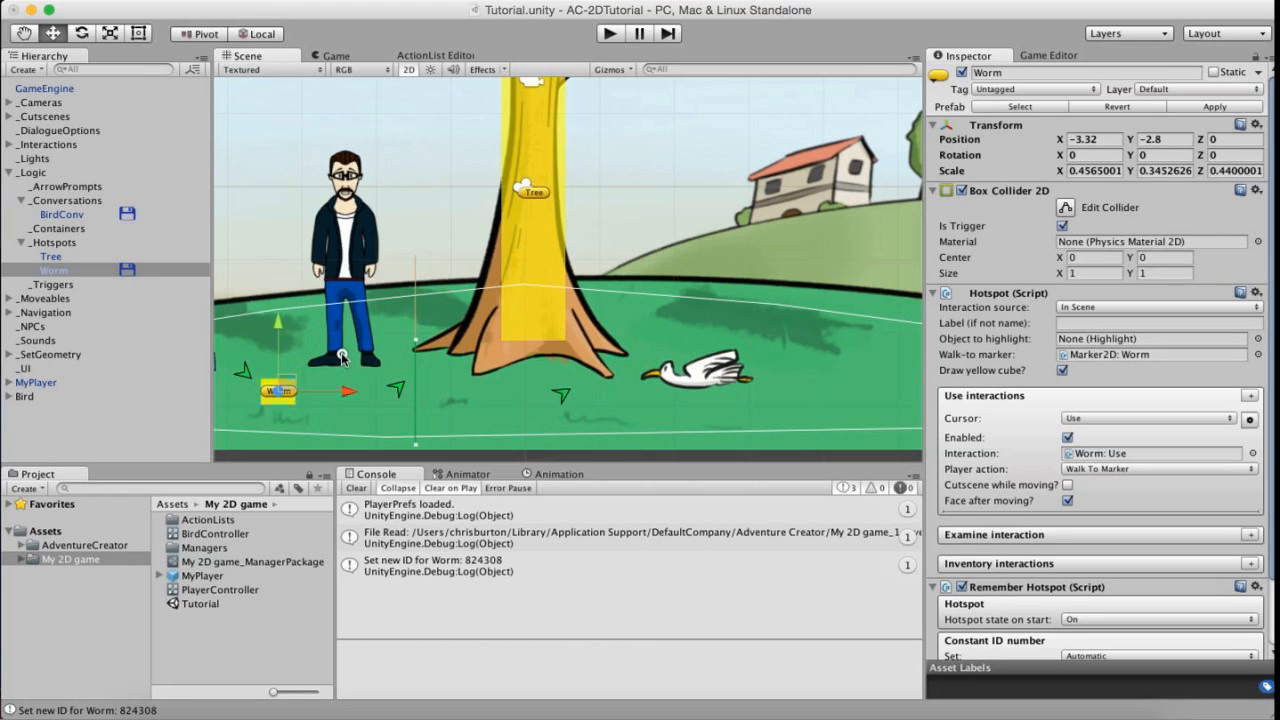
click(8, 355)
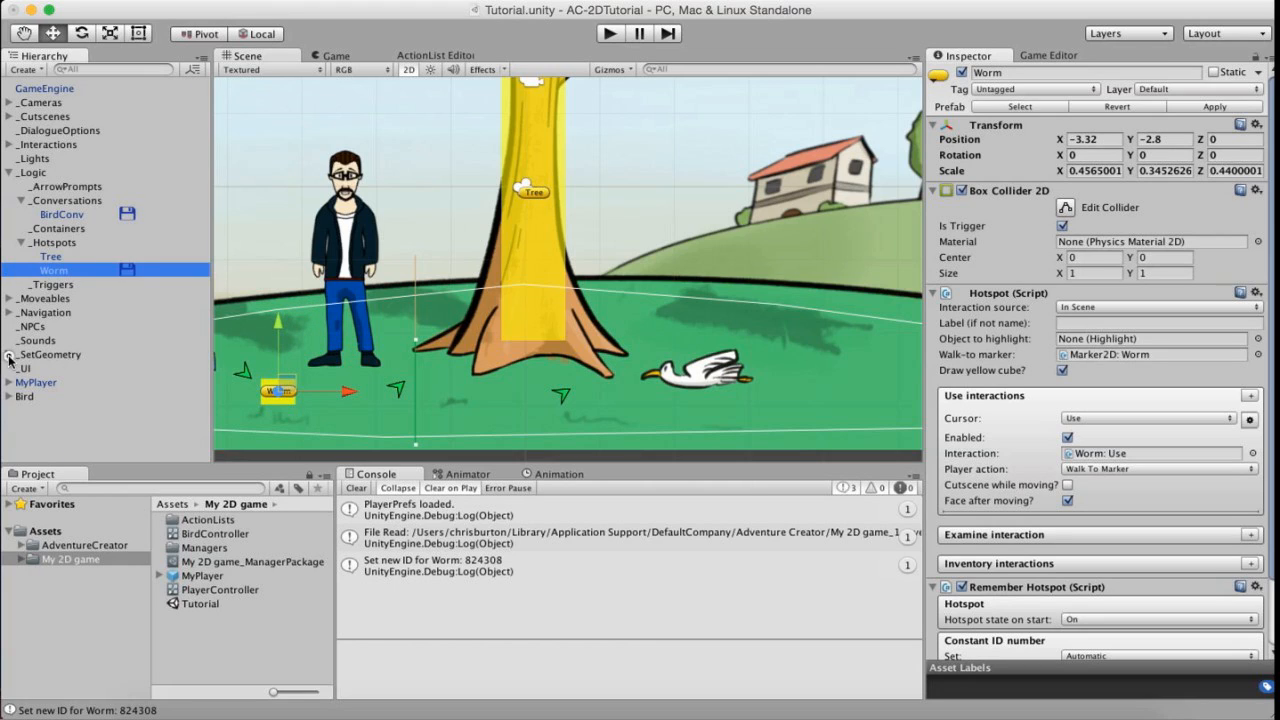
click(48, 425)
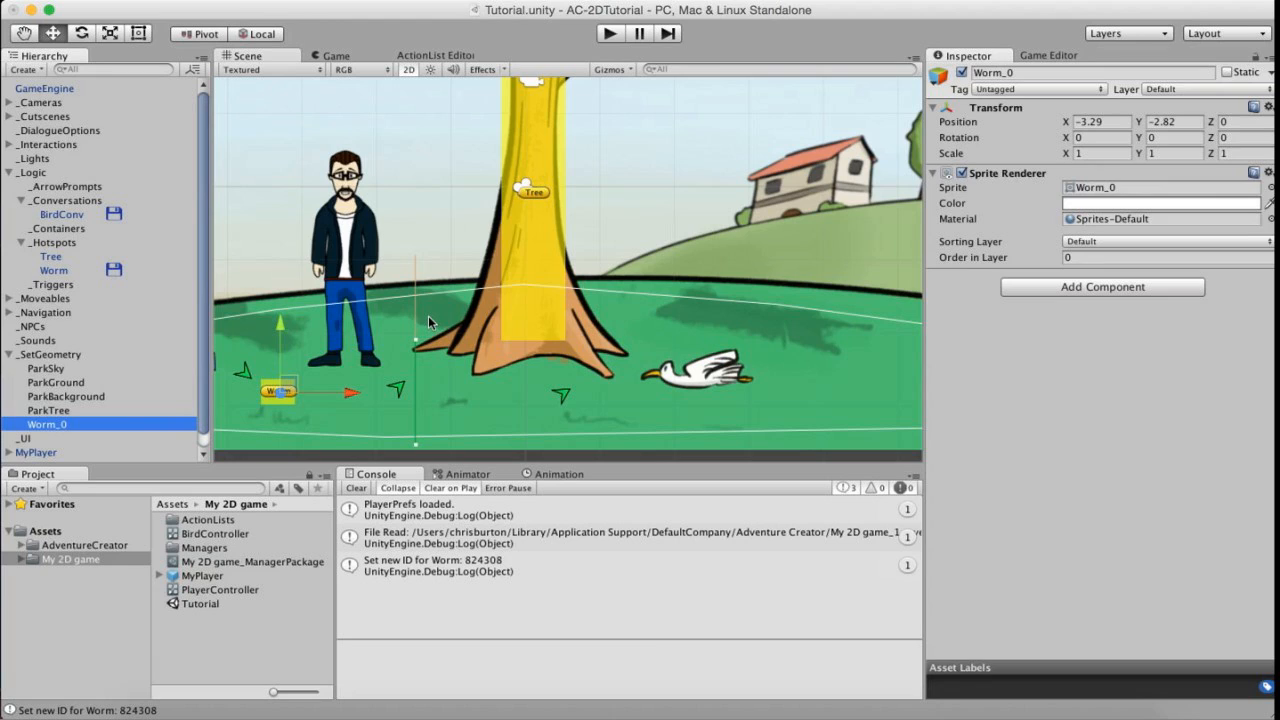
click(1047, 288)
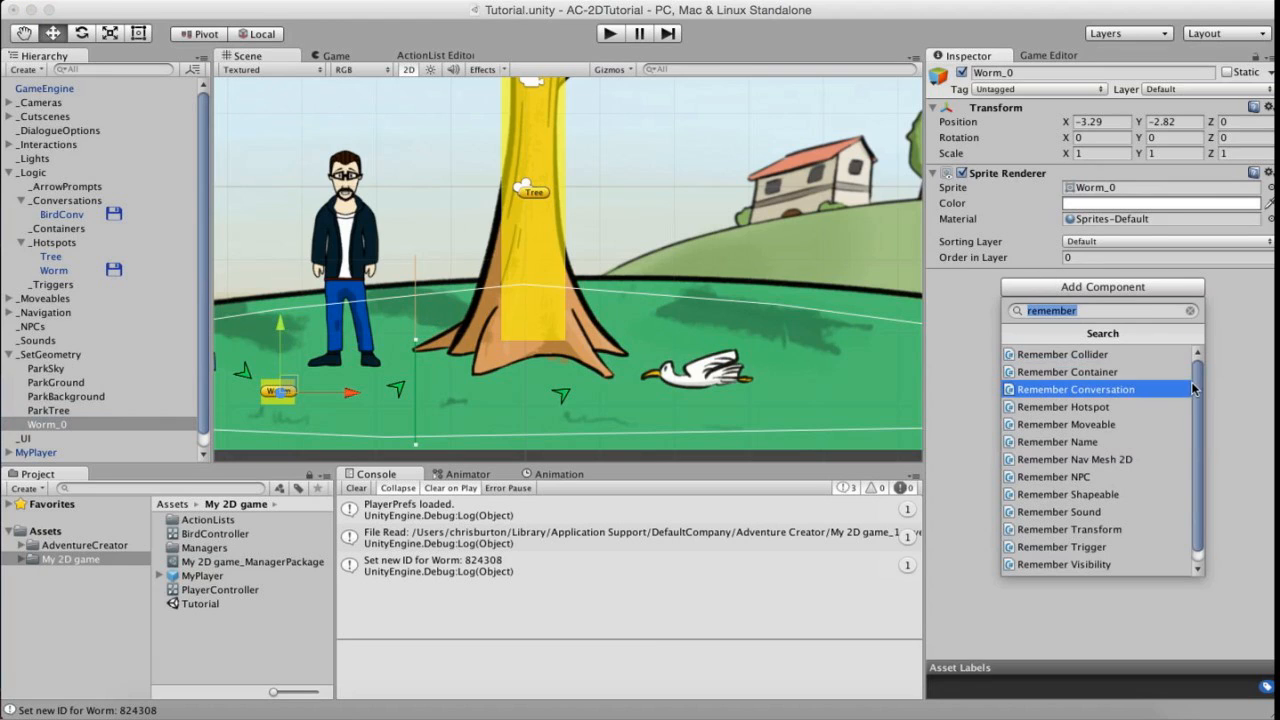
scroll(1100, 460, down, 1)
click(1080, 551)
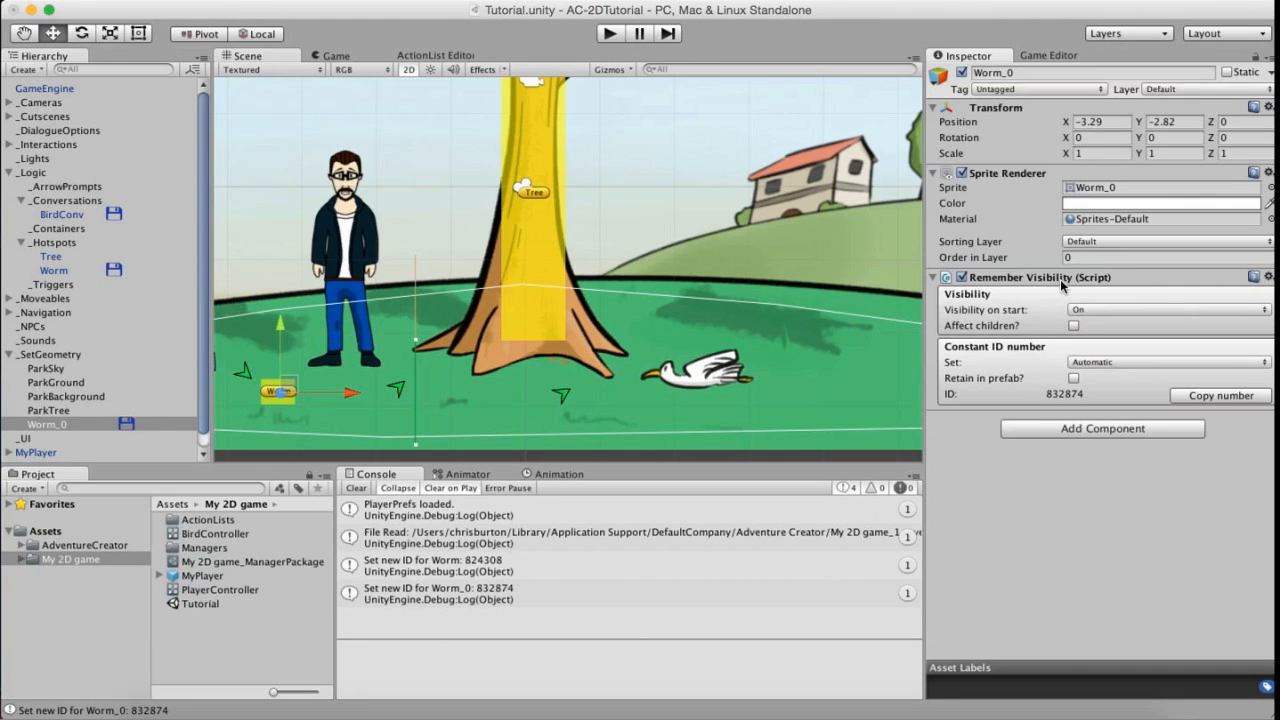
Collapse the _SetGeometry, _Hotspots, _Conversations and _Logic groups in the scene hierarchy.
click(8, 354)
click(21, 242)
click(21, 200)
click(8, 172)
Add a Constant ID component to the NavCam 1 game camera.
click(8, 102)
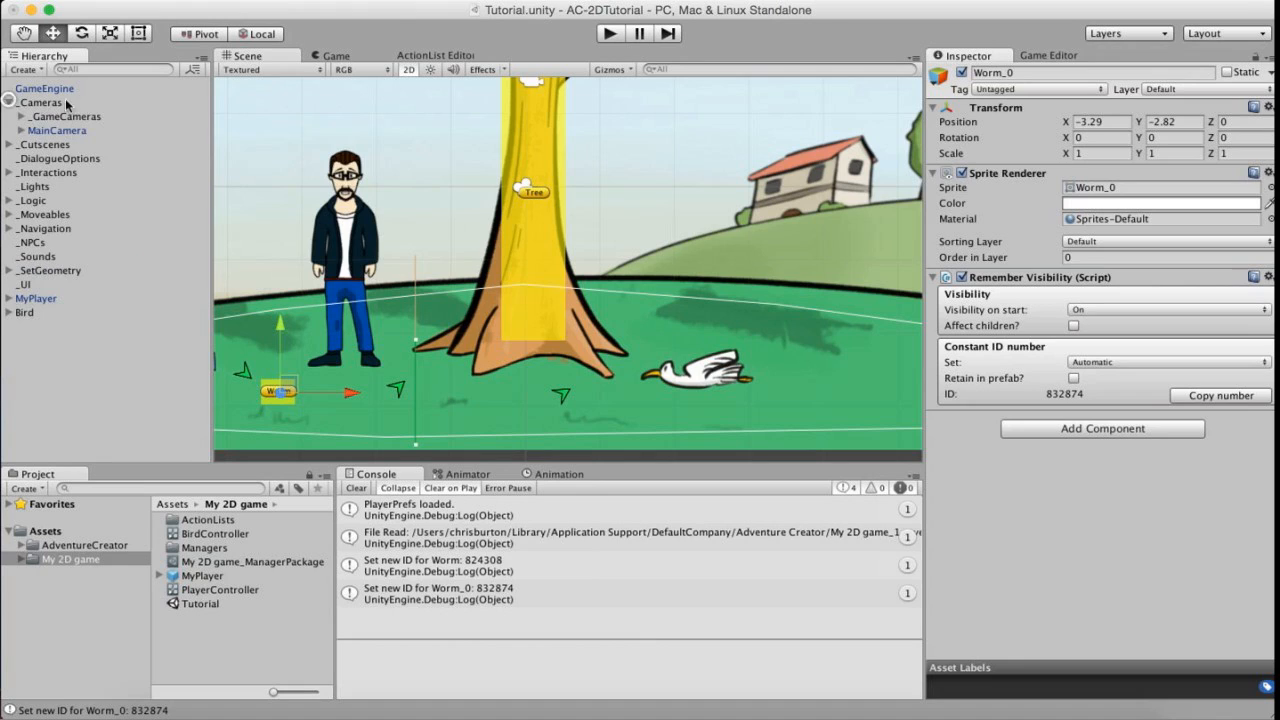
click(21, 116)
click(62, 130)
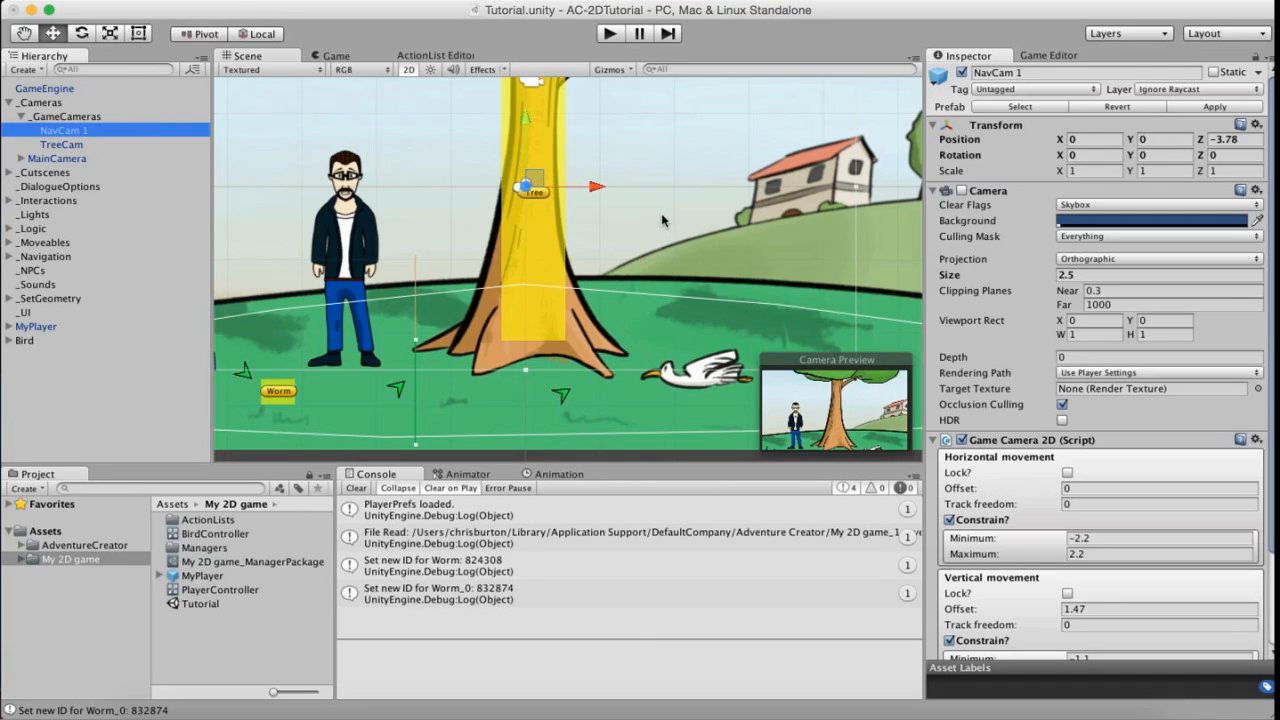
middle_drag(672, 242, 660, 332)
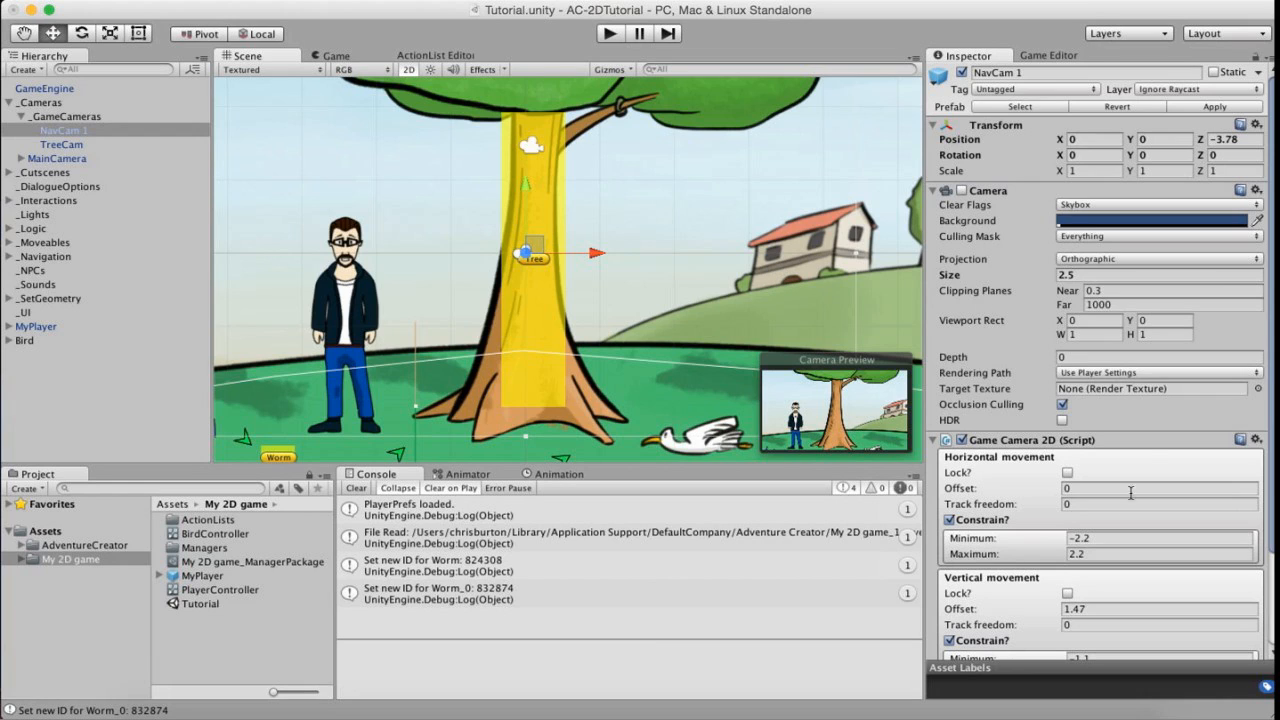
scroll(1253, 372, down, 3)
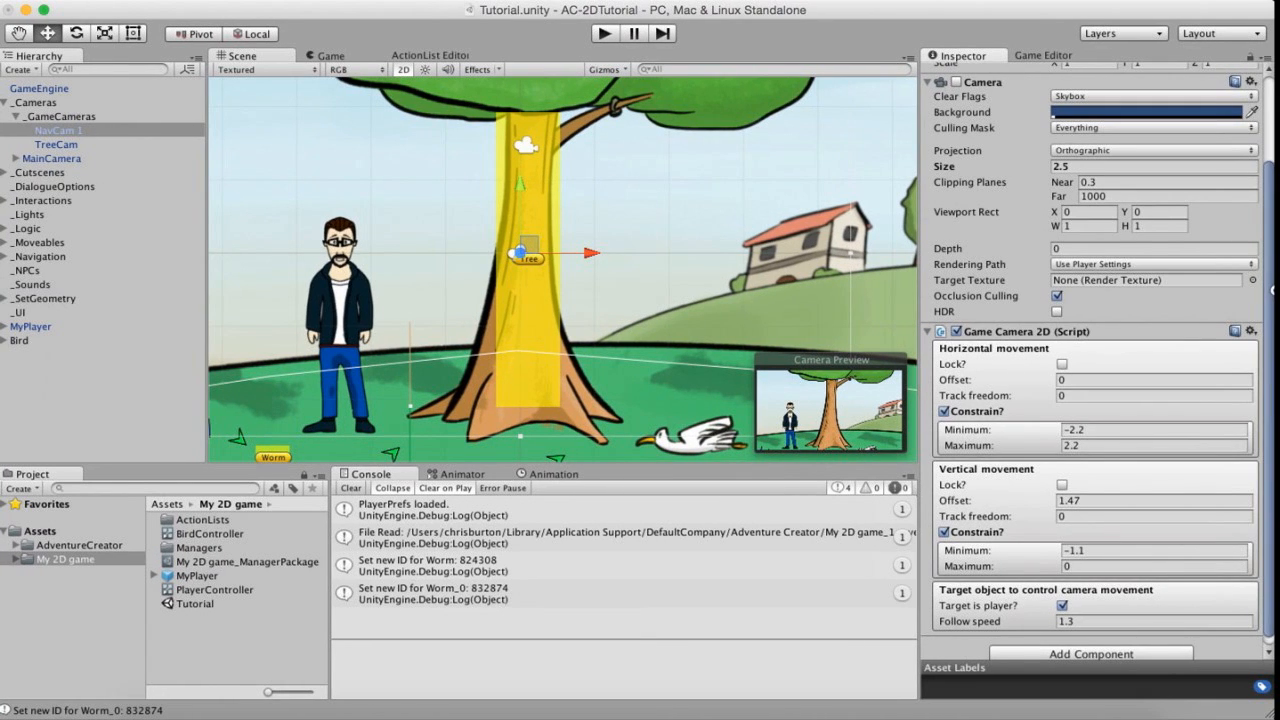
scroll(1274, 350, down, 1)
click(1110, 644)
text(const)
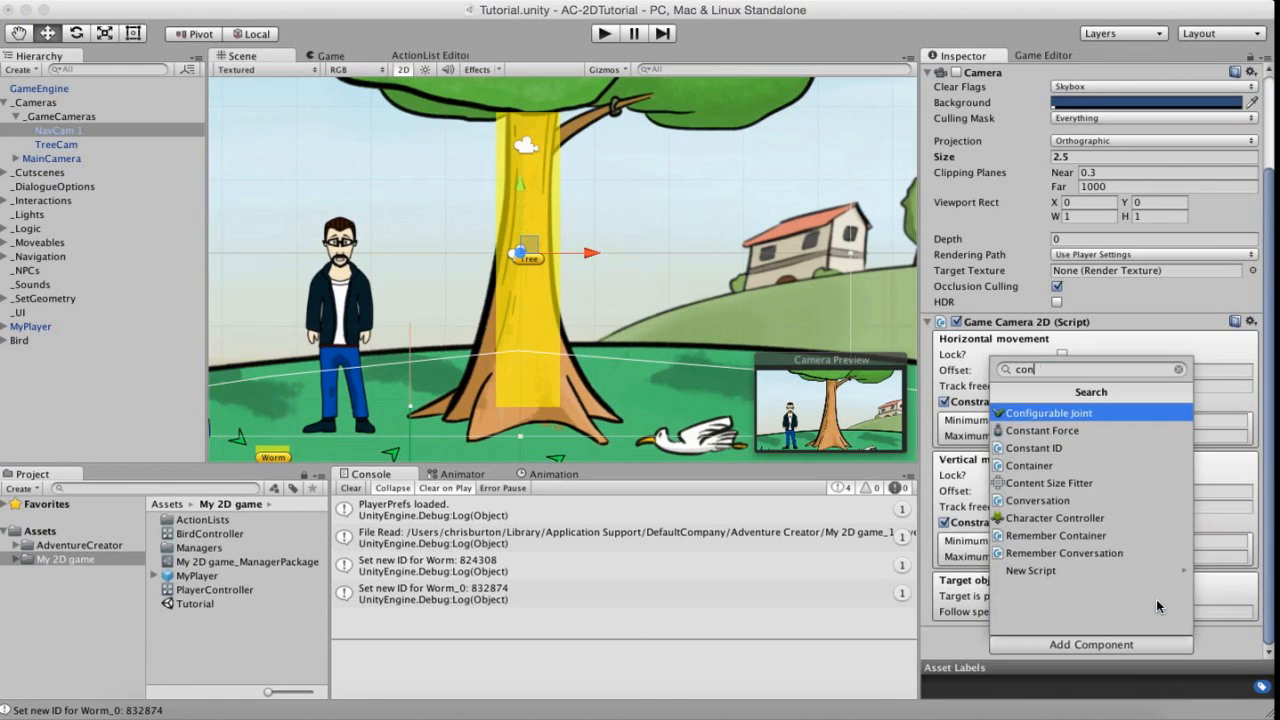
key(Down)
key(Return)
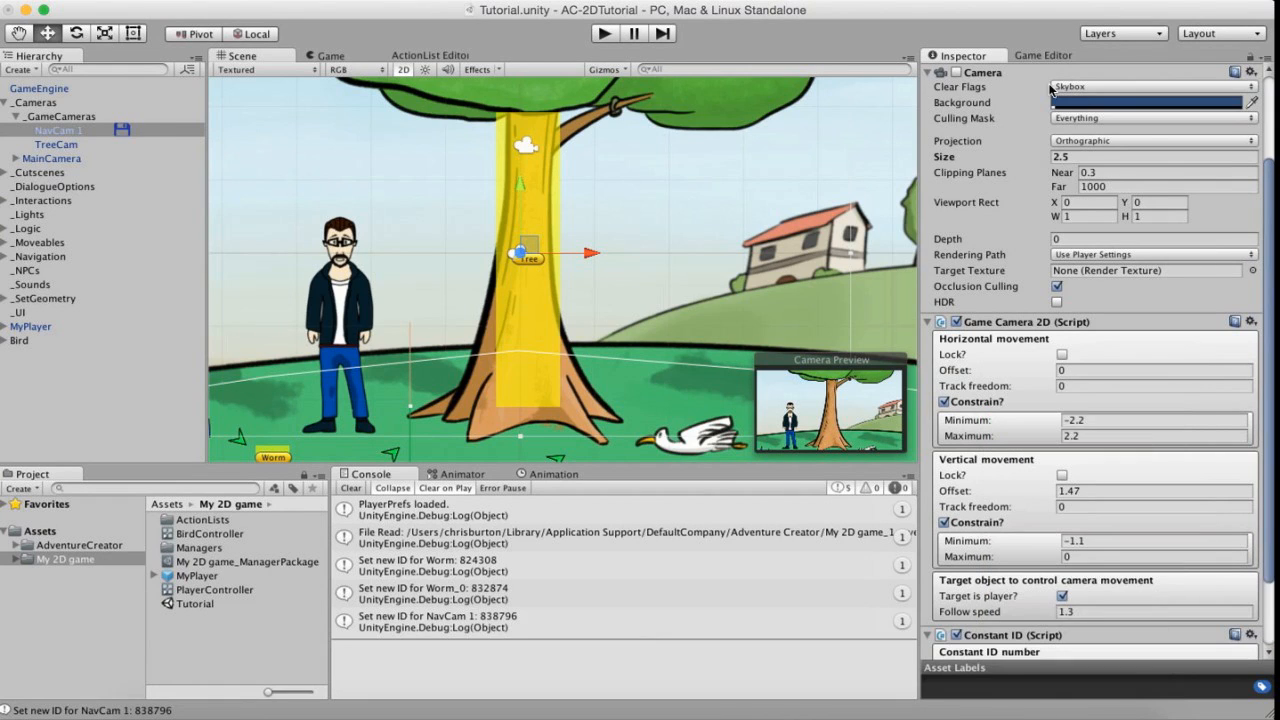
drag(1273, 191, 1256, 270)
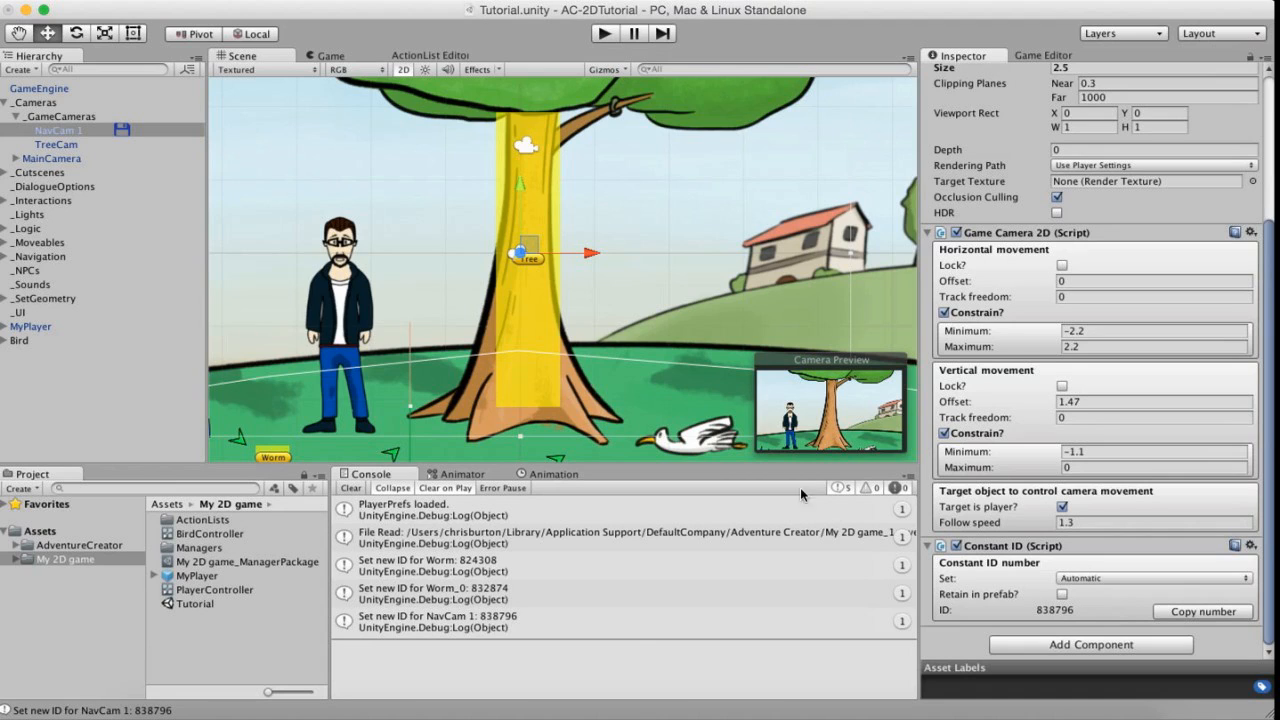
Stop the running game, save the Tutorial scene, and run the game again.
click(604, 33)
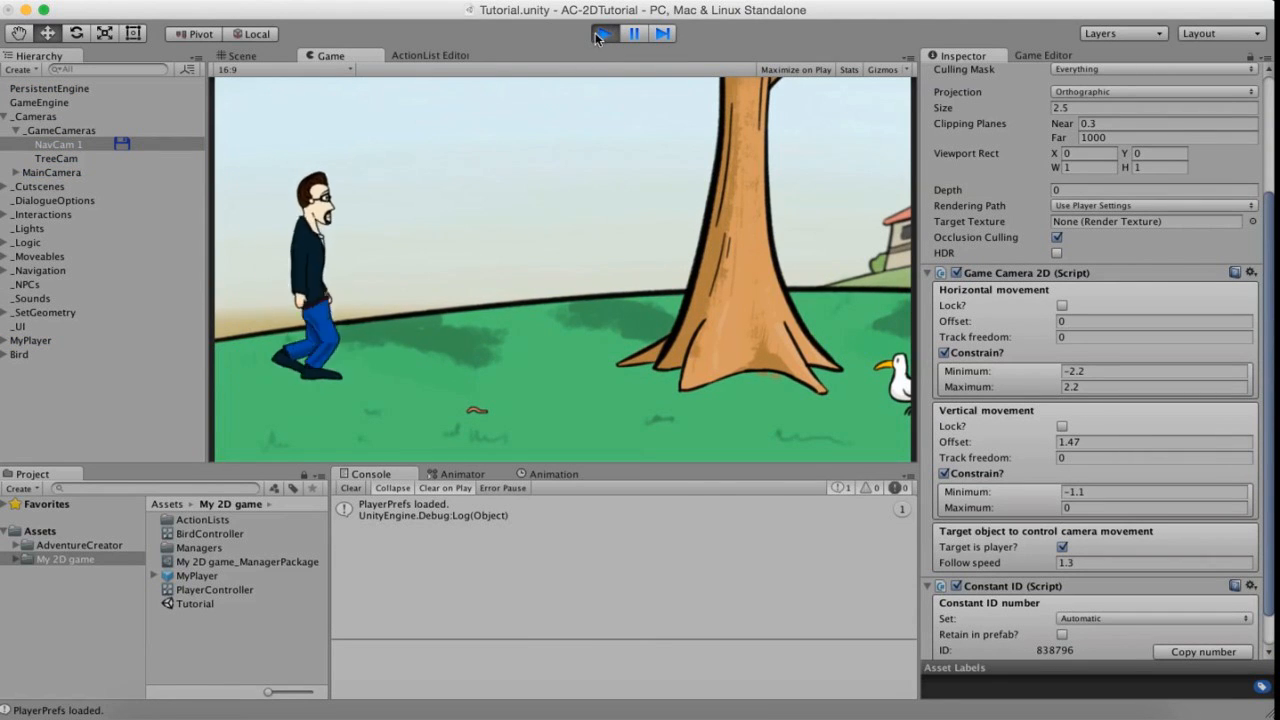
click(598, 38)
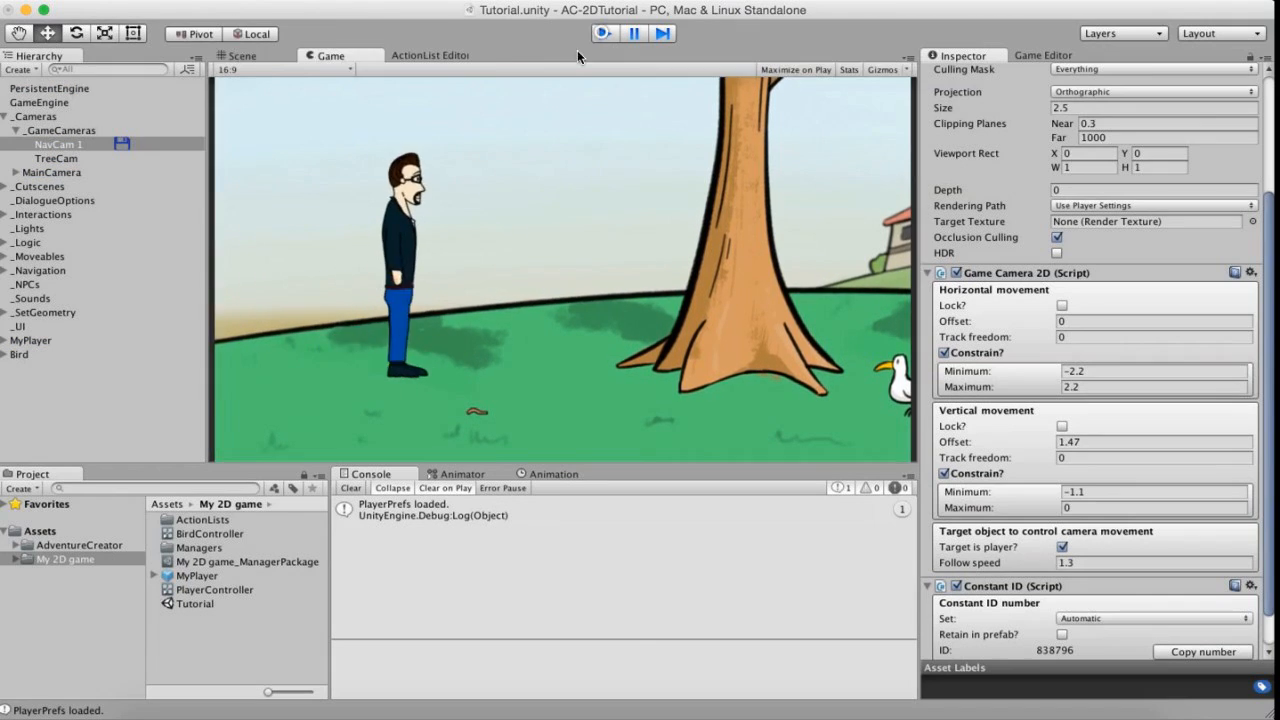
click(110, 2)
click(140, 55)
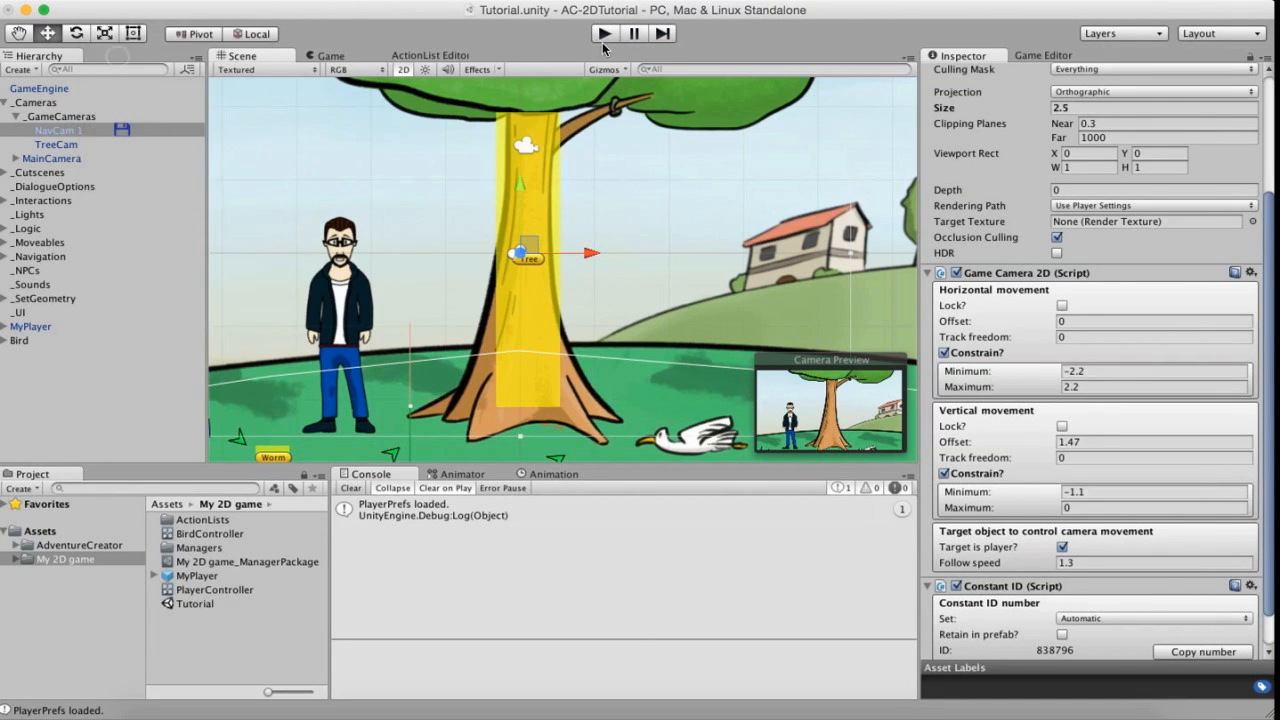
click(604, 33)
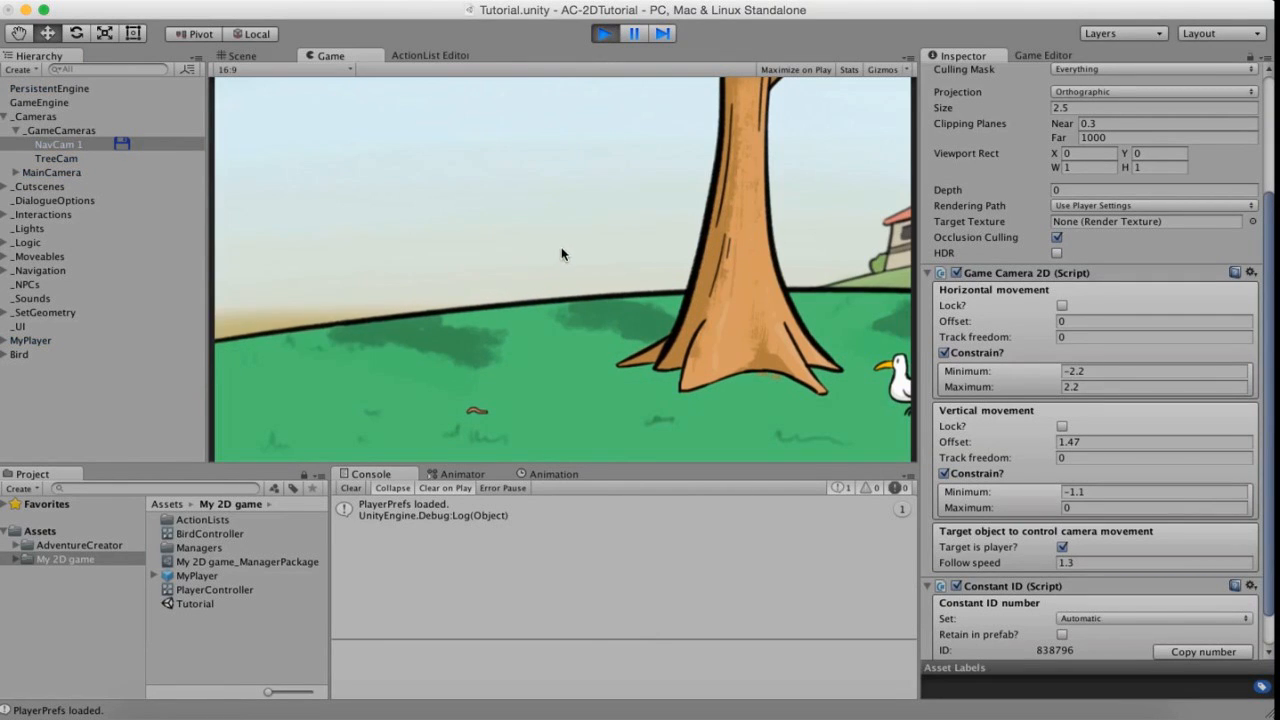
In the running game, pick up the worm, walk the player toward the tree, and save the progress over Save 1.
click(474, 413)
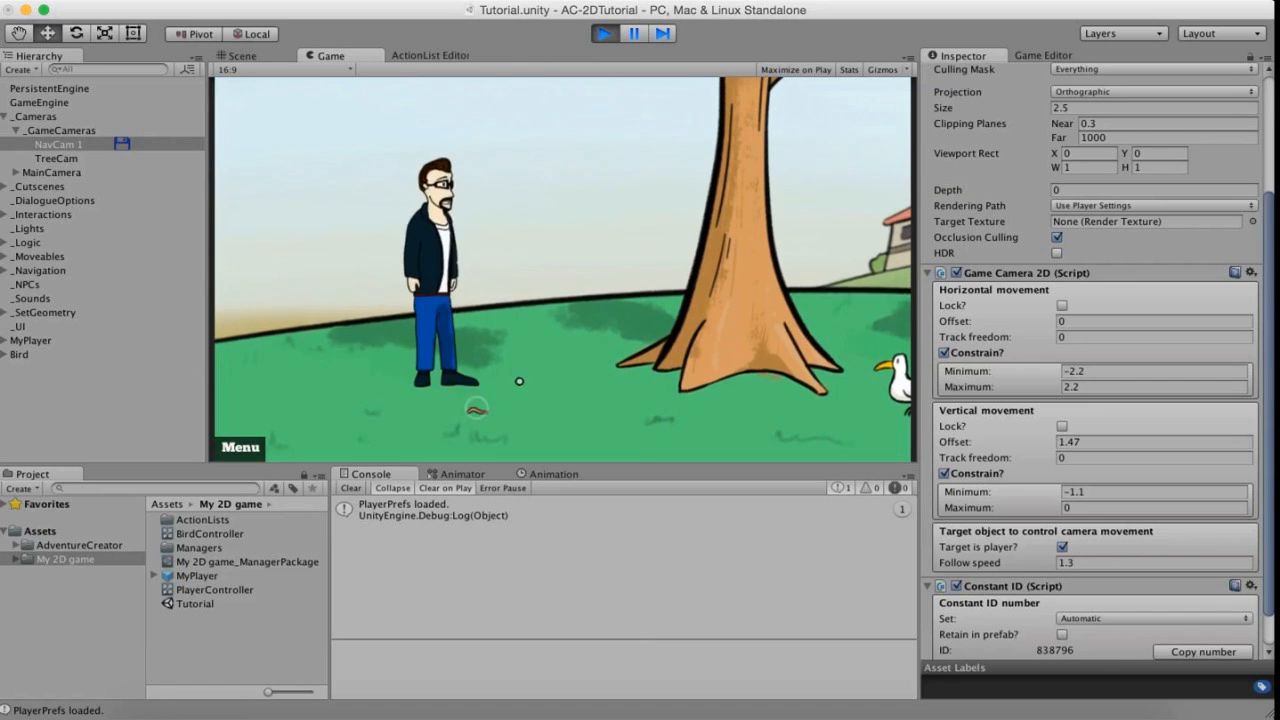
click(632, 408)
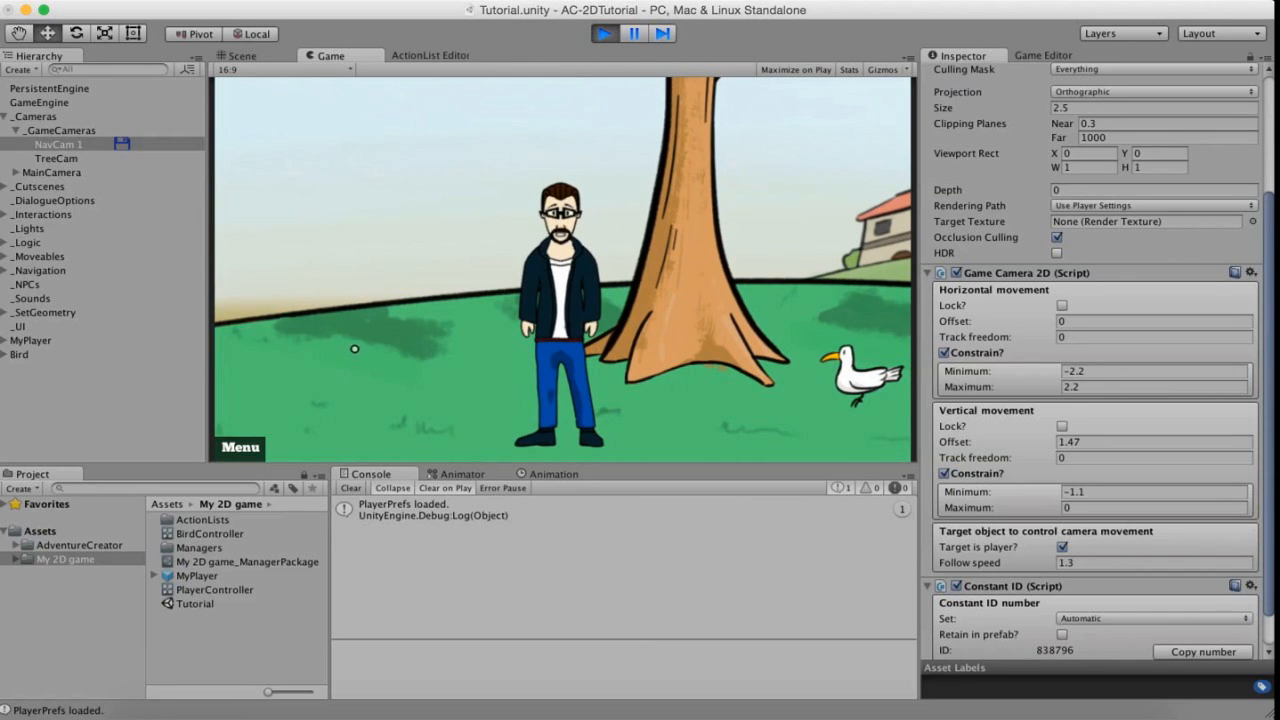
mouse_move(318, 116)
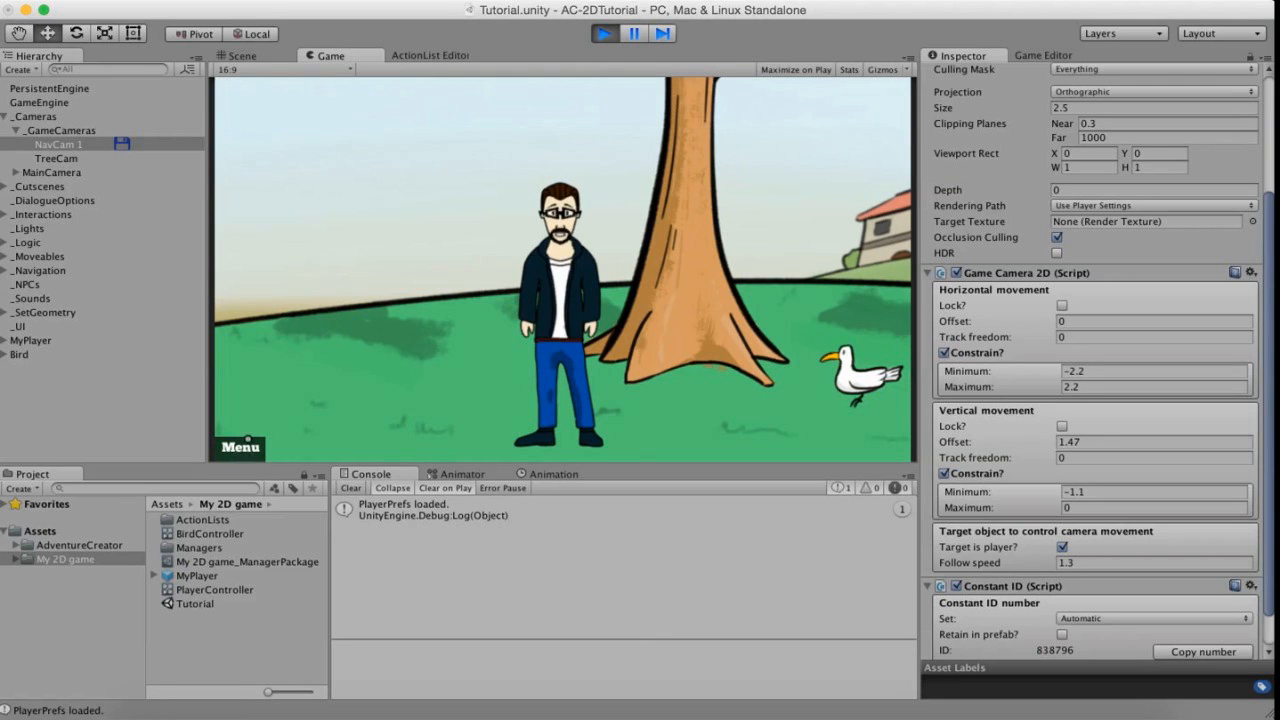
click(241, 447)
click(562, 266)
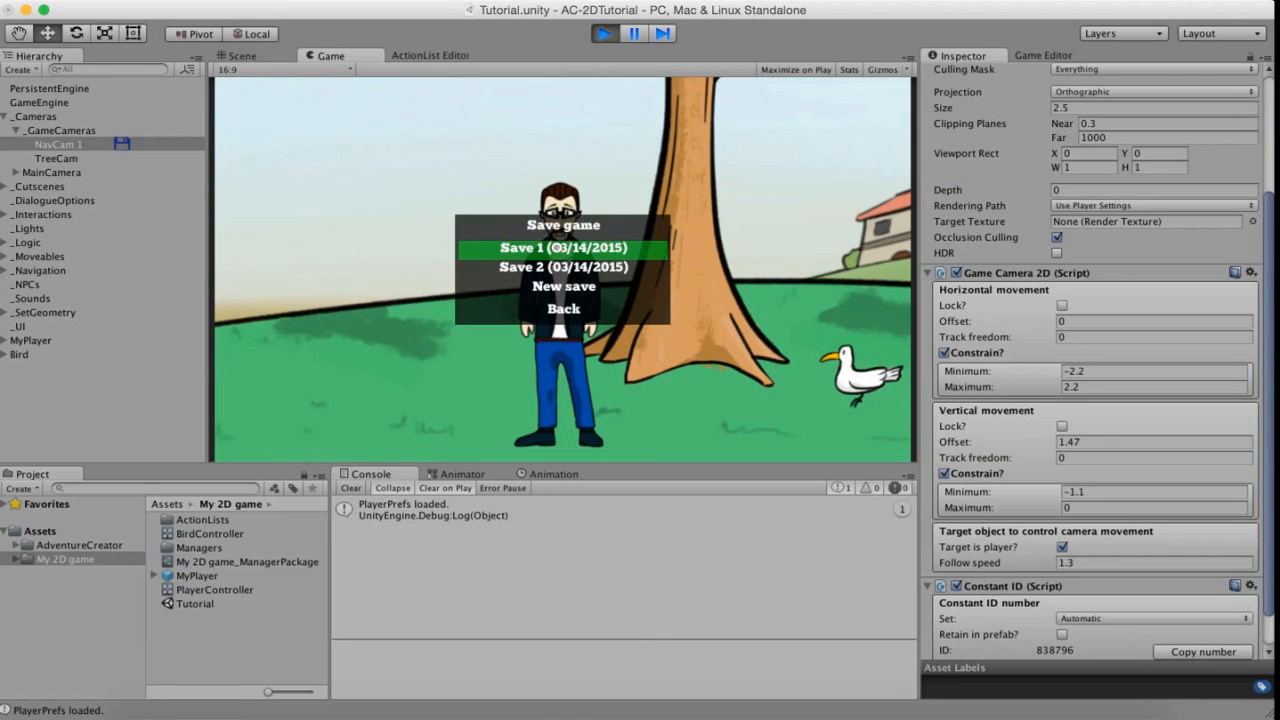
click(548, 249)
Restart the game and load Save 1 to test that the saved state is restored.
click(603, 34)
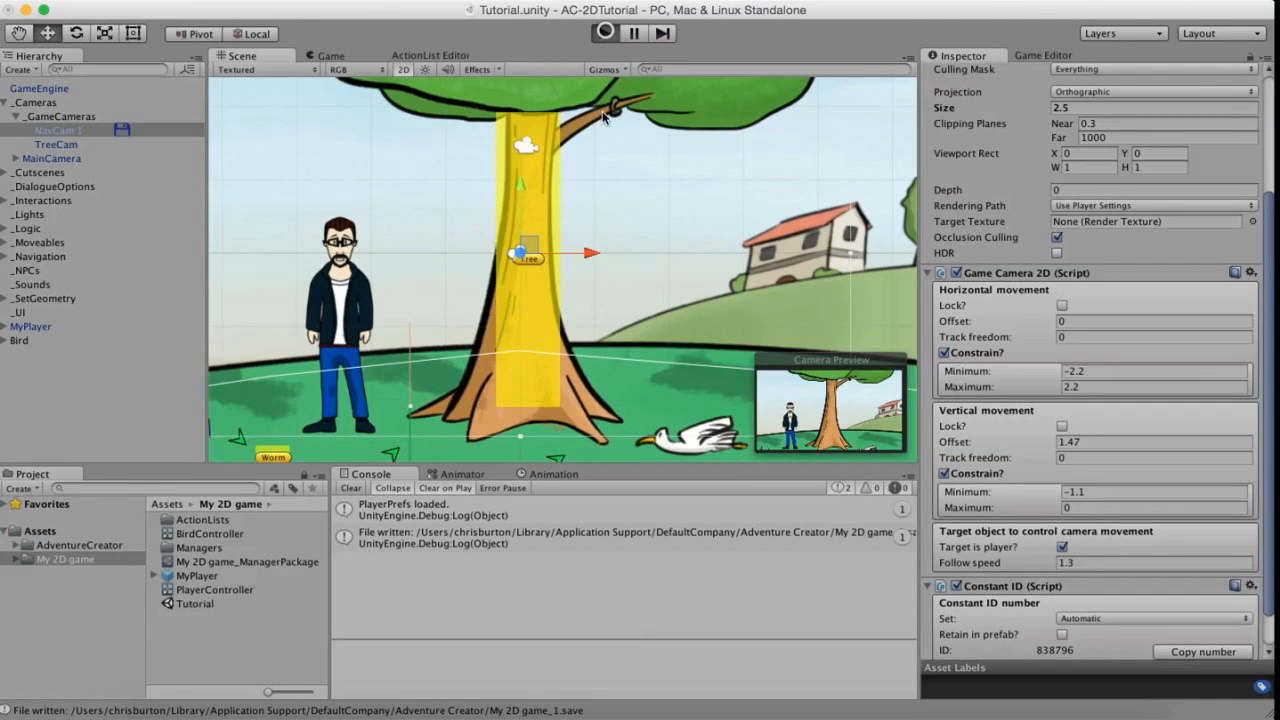
click(603, 34)
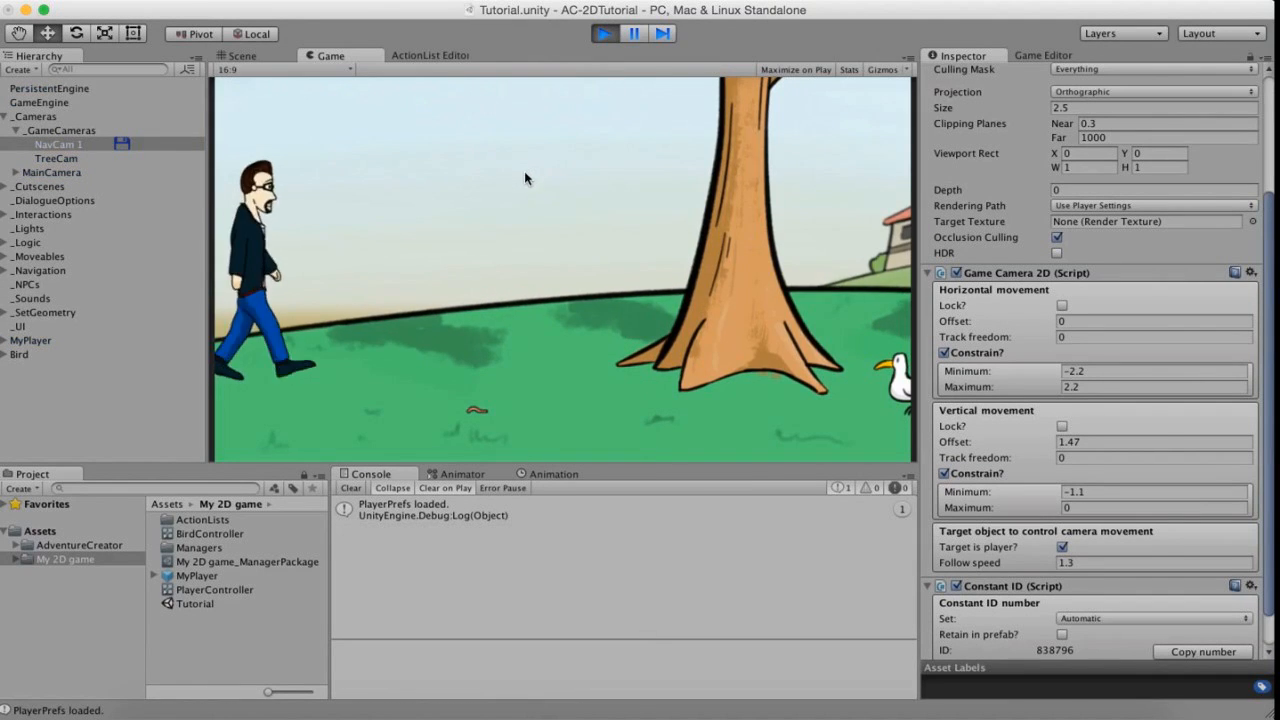
click(245, 443)
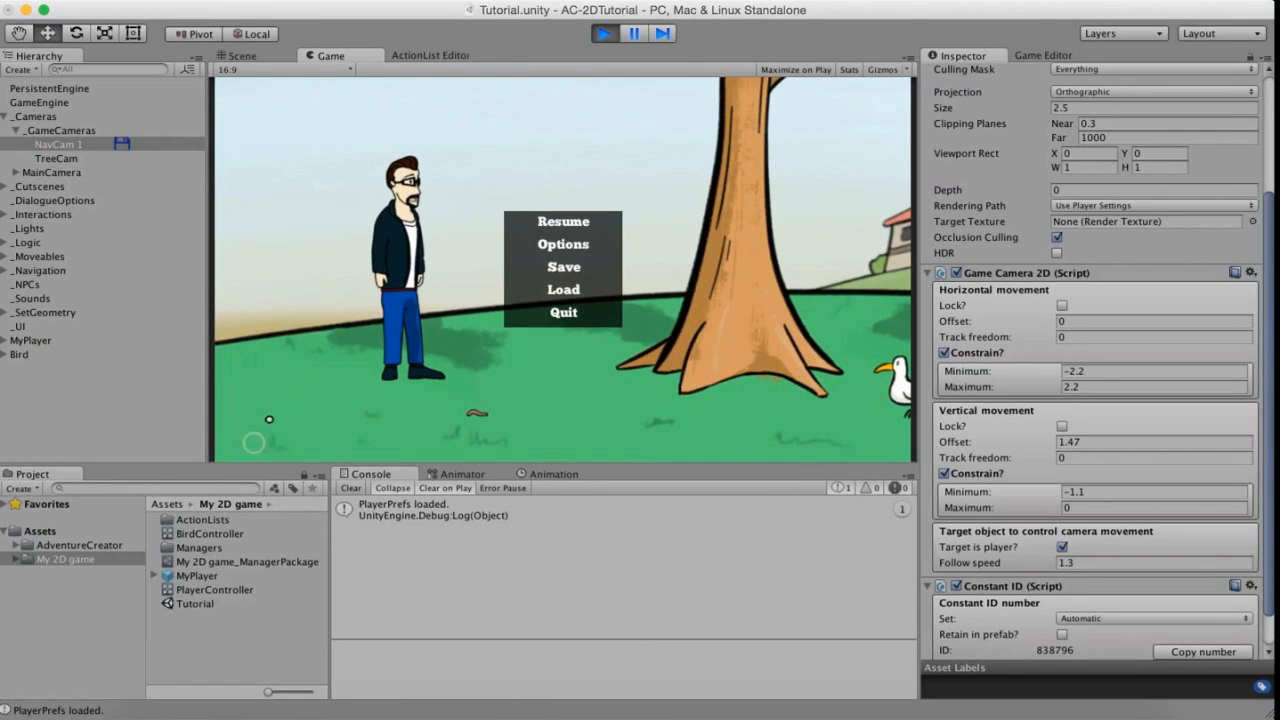
click(565, 288)
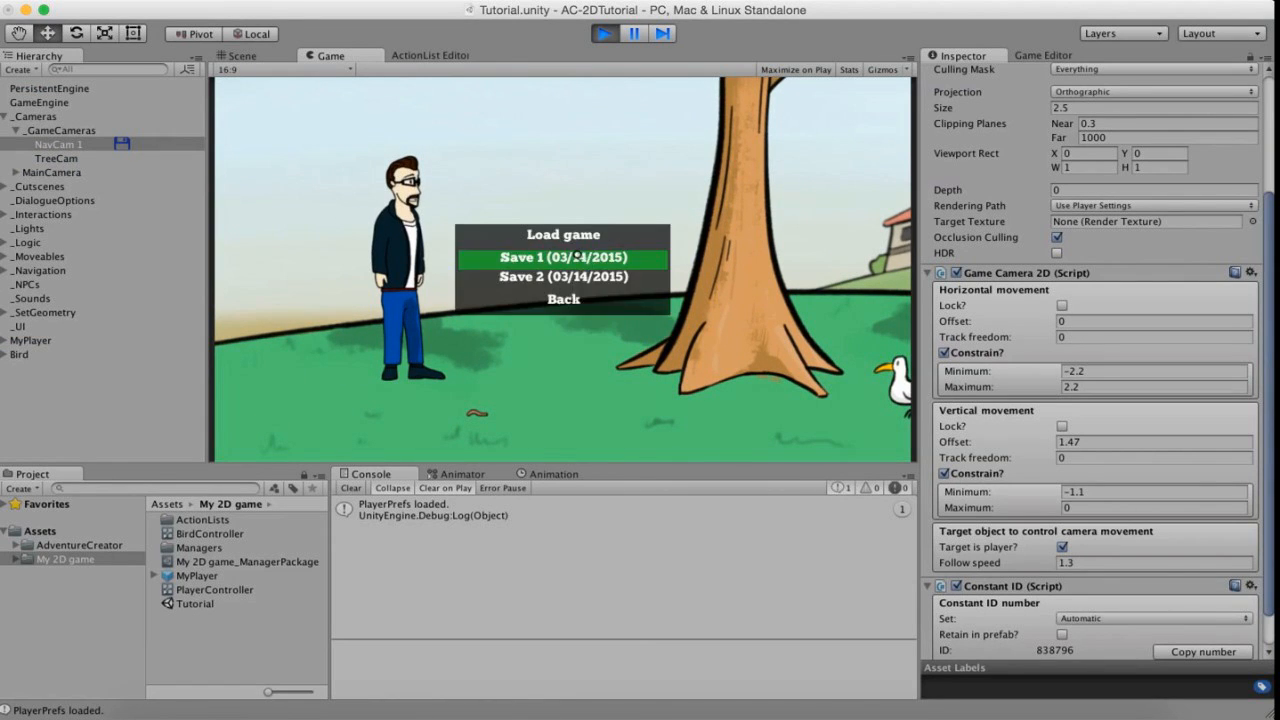
click(581, 257)
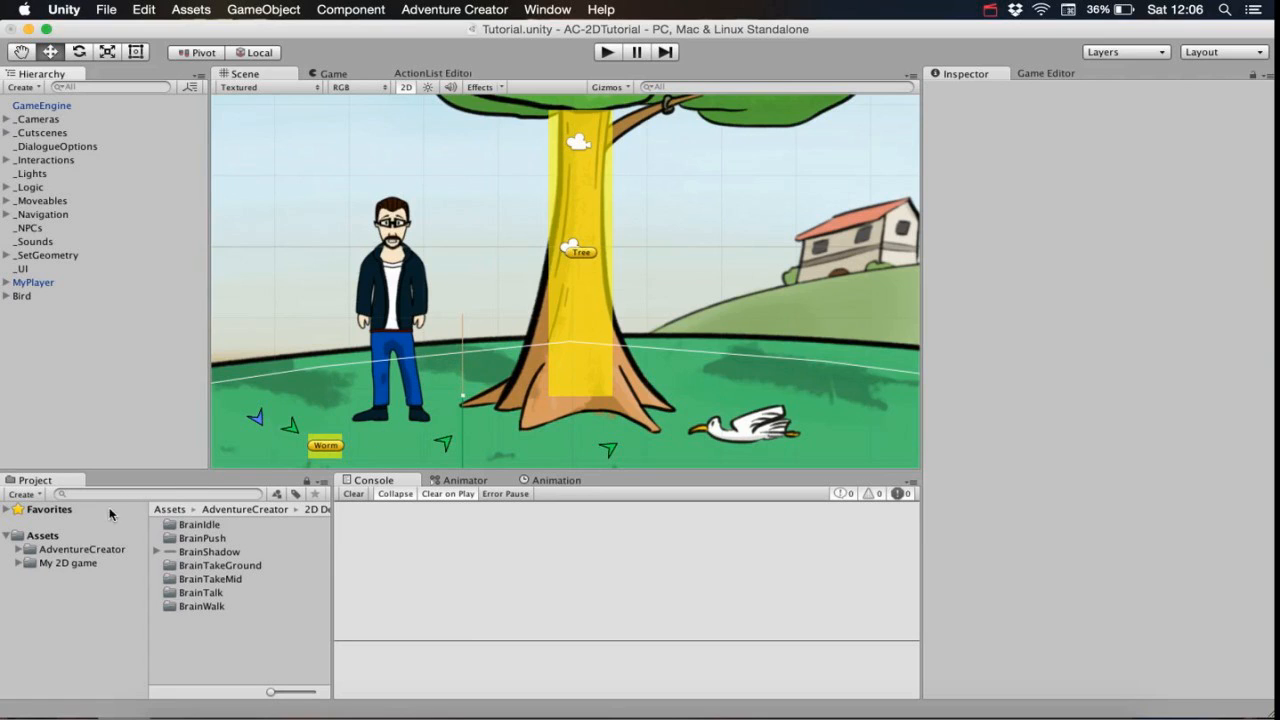
Add the BrainShadow sprite from the AdventureCreator 2D Demo's Graphics/Sprites/Brain folder to the scene hierarchy.
click(60, 549)
click(19, 549)
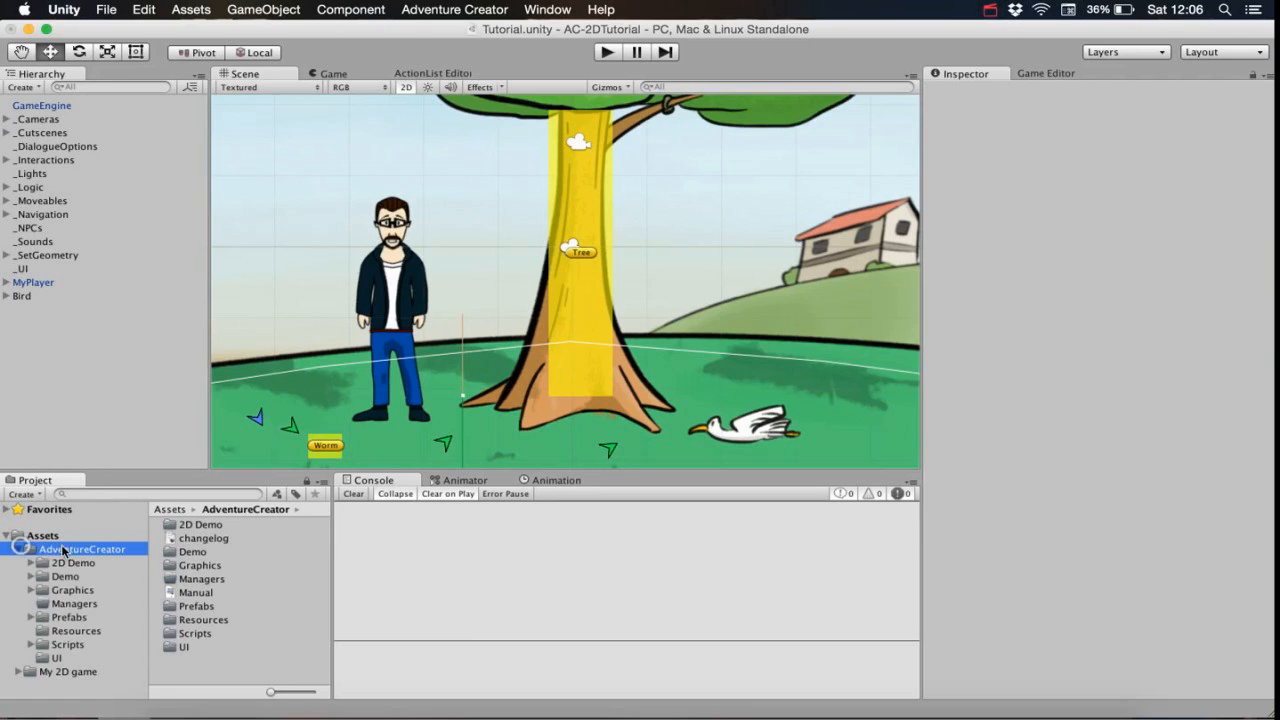
click(31, 563)
click(44, 618)
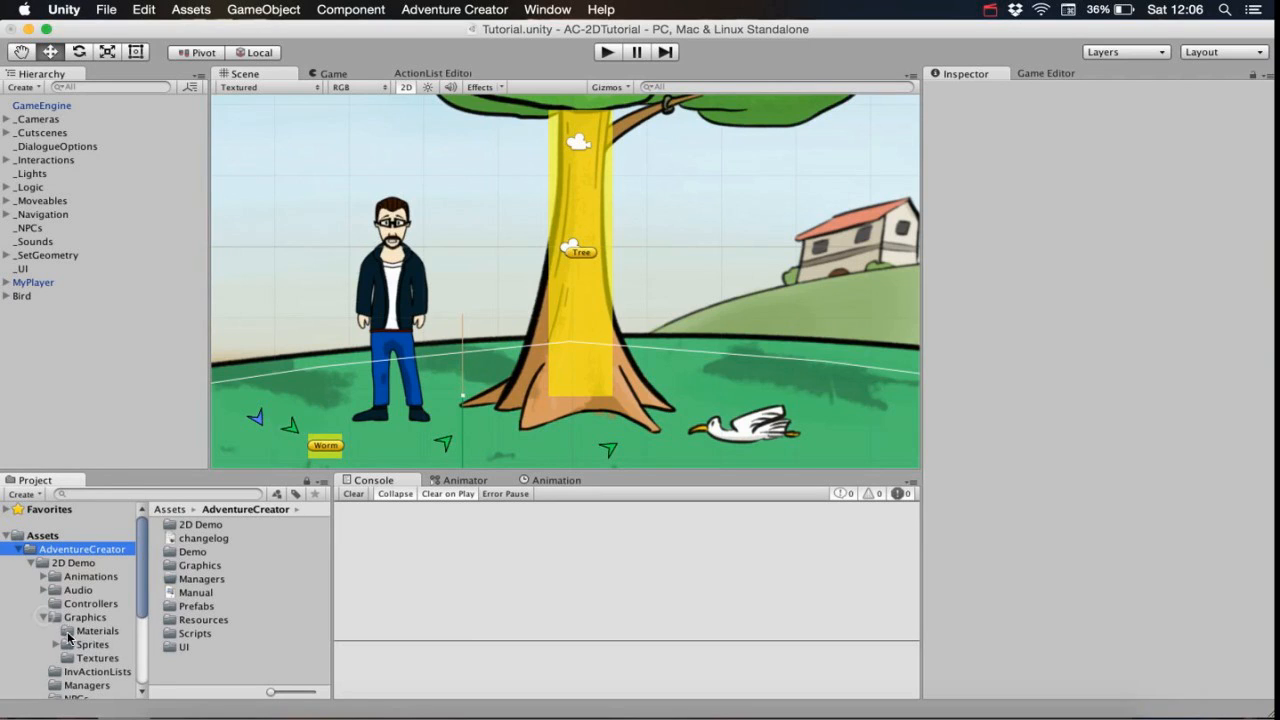
click(74, 644)
click(56, 644)
click(92, 674)
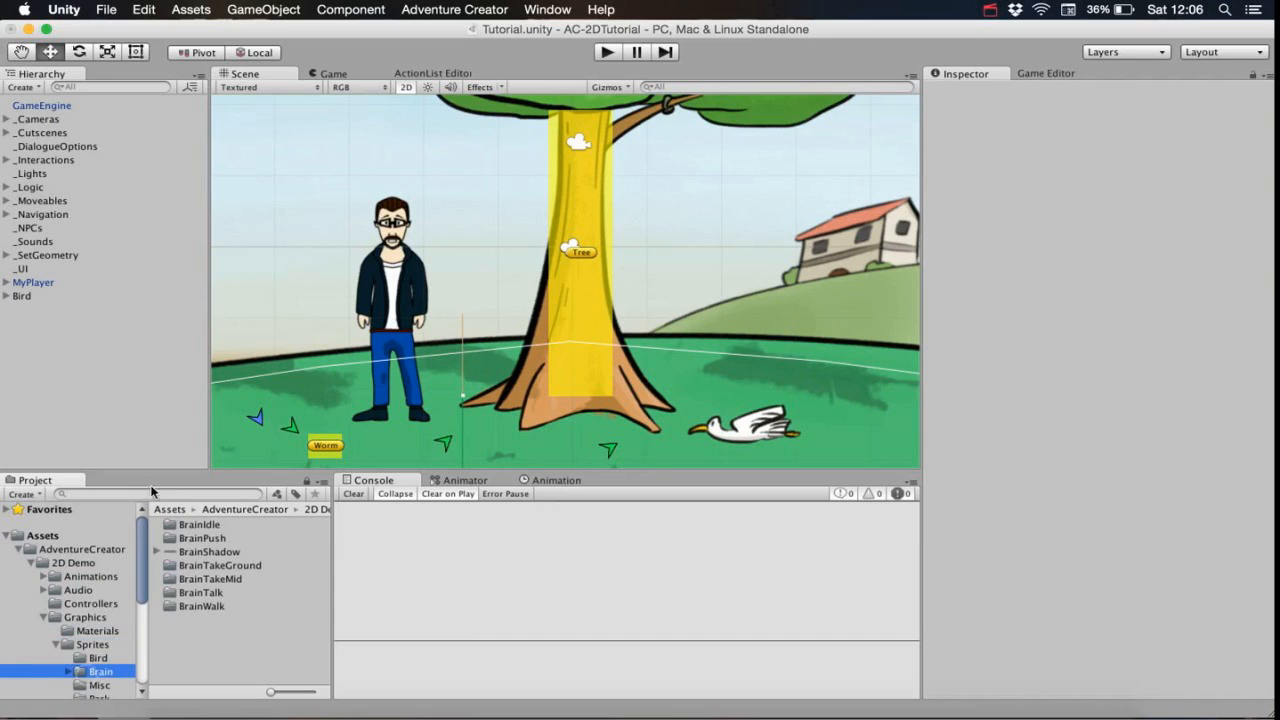
drag(200, 552, 143, 408)
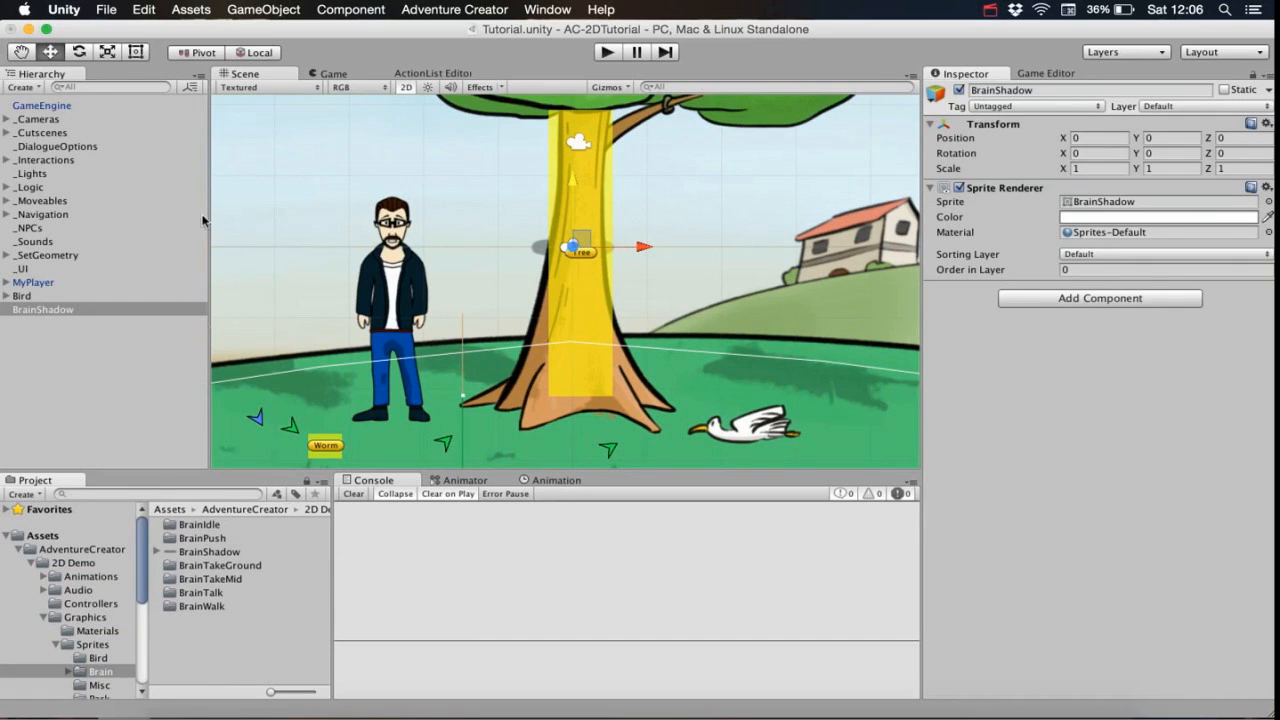
Parent BrainShadow to MyPlayer's Idle_D child, reset its transform, and raise it to about Y 0.07 under the player's feet.
click(7, 282)
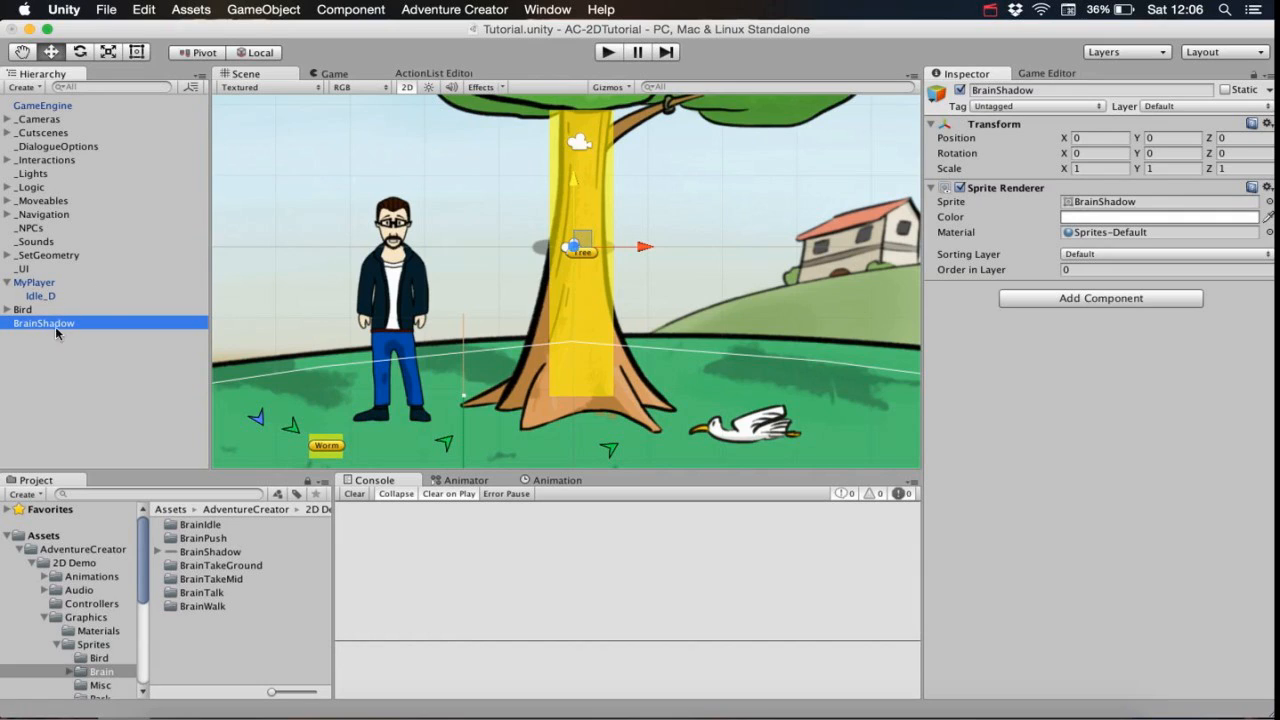
drag(42, 321, 59, 299)
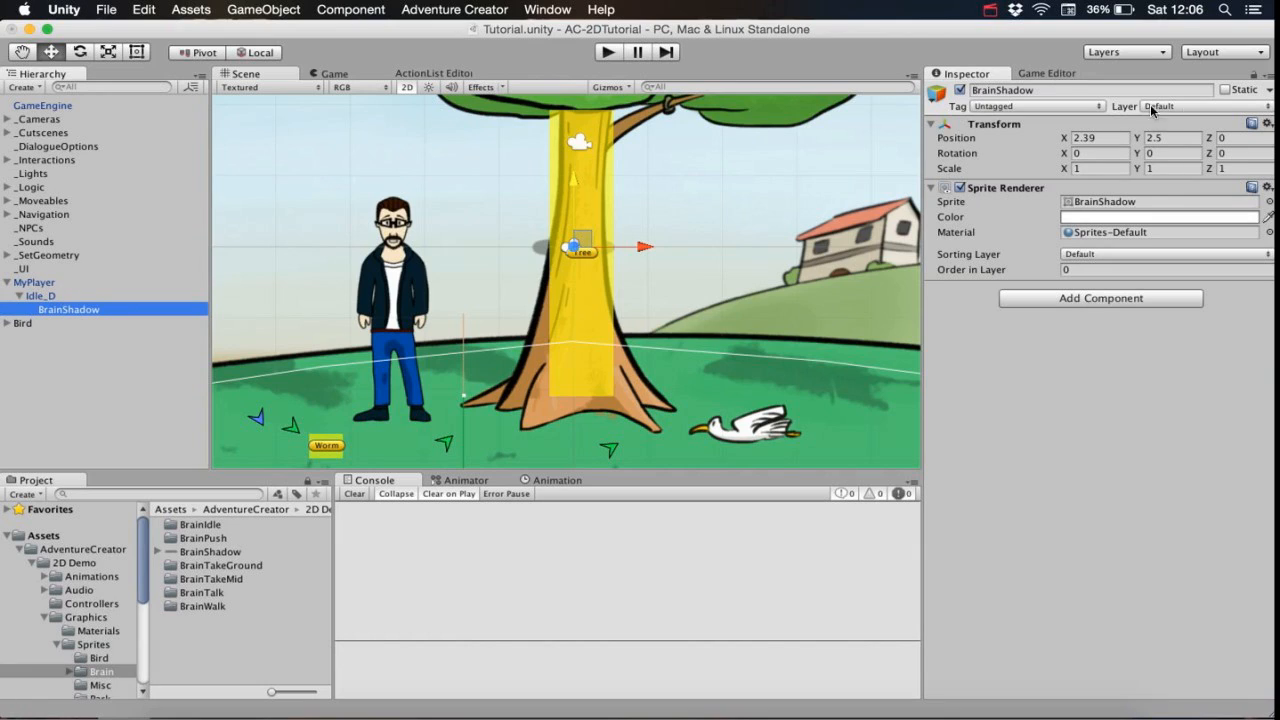
click(1266, 124)
click(1233, 138)
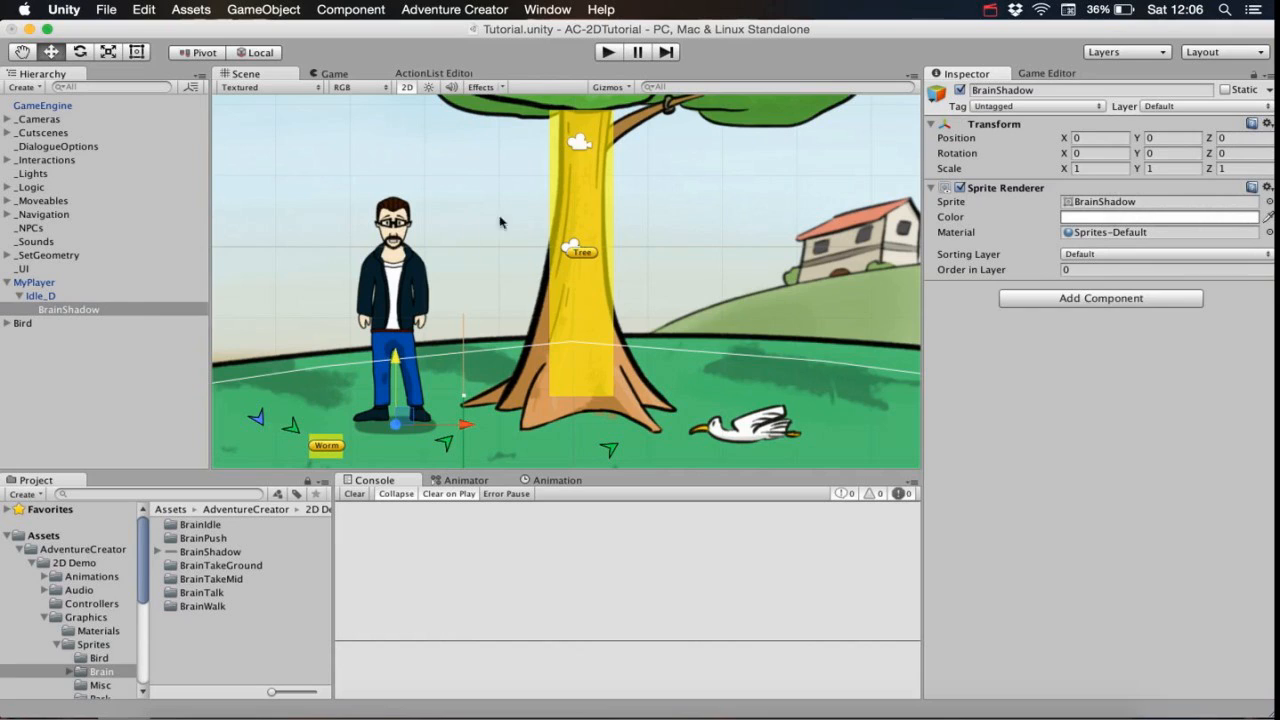
drag(396, 362, 395, 354)
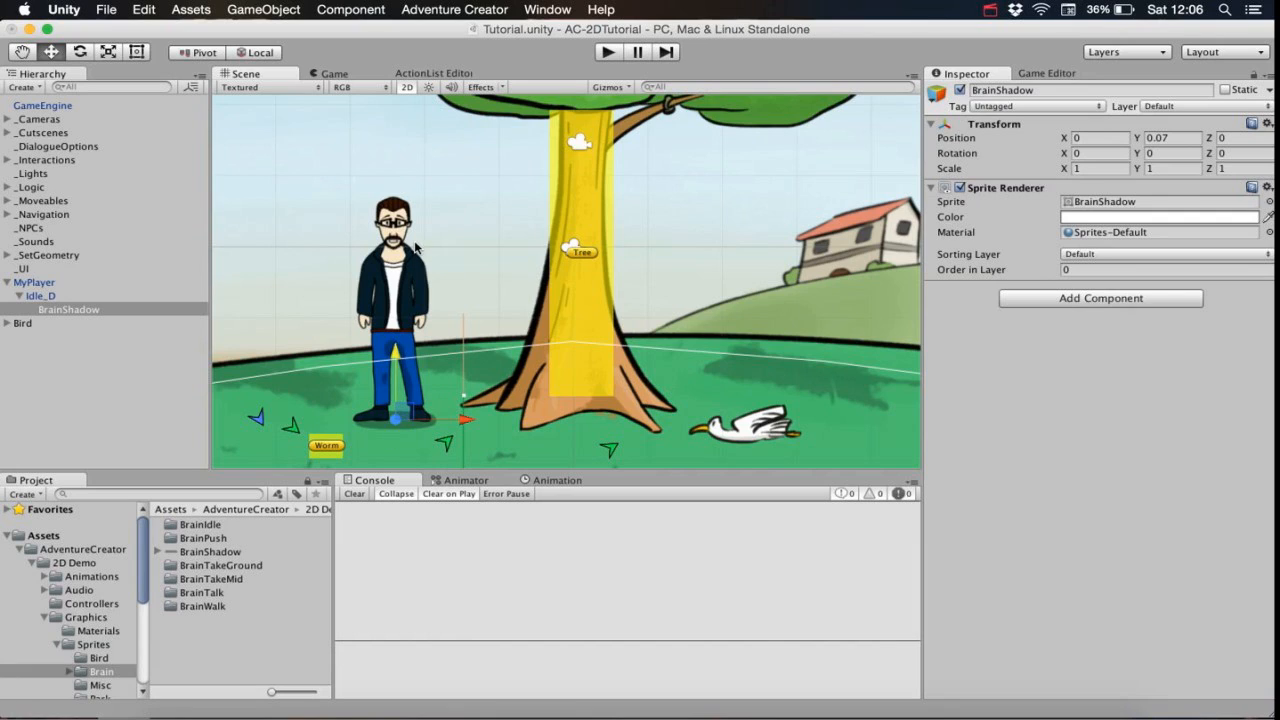
On Idle_D, enable Offset original Order in the Follow Sorting Map and set the sprite's Order in Layer to 0.
click(62, 297)
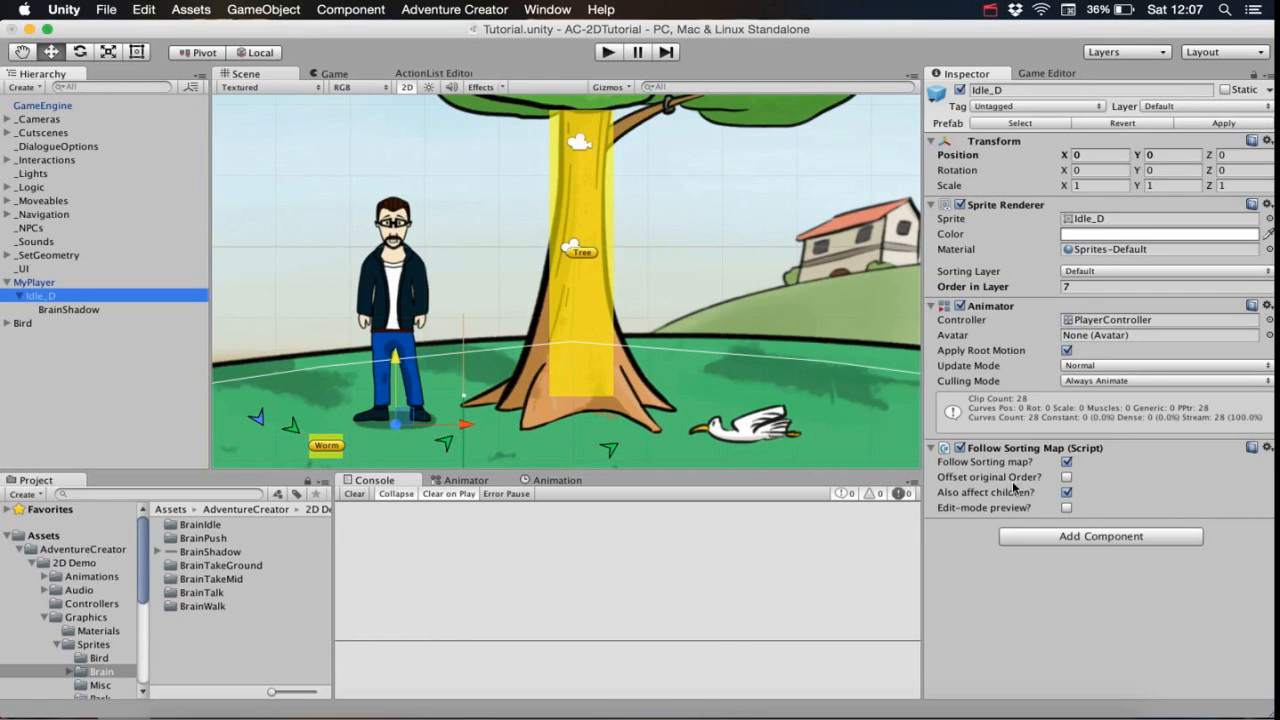
click(1066, 478)
click(1066, 478)
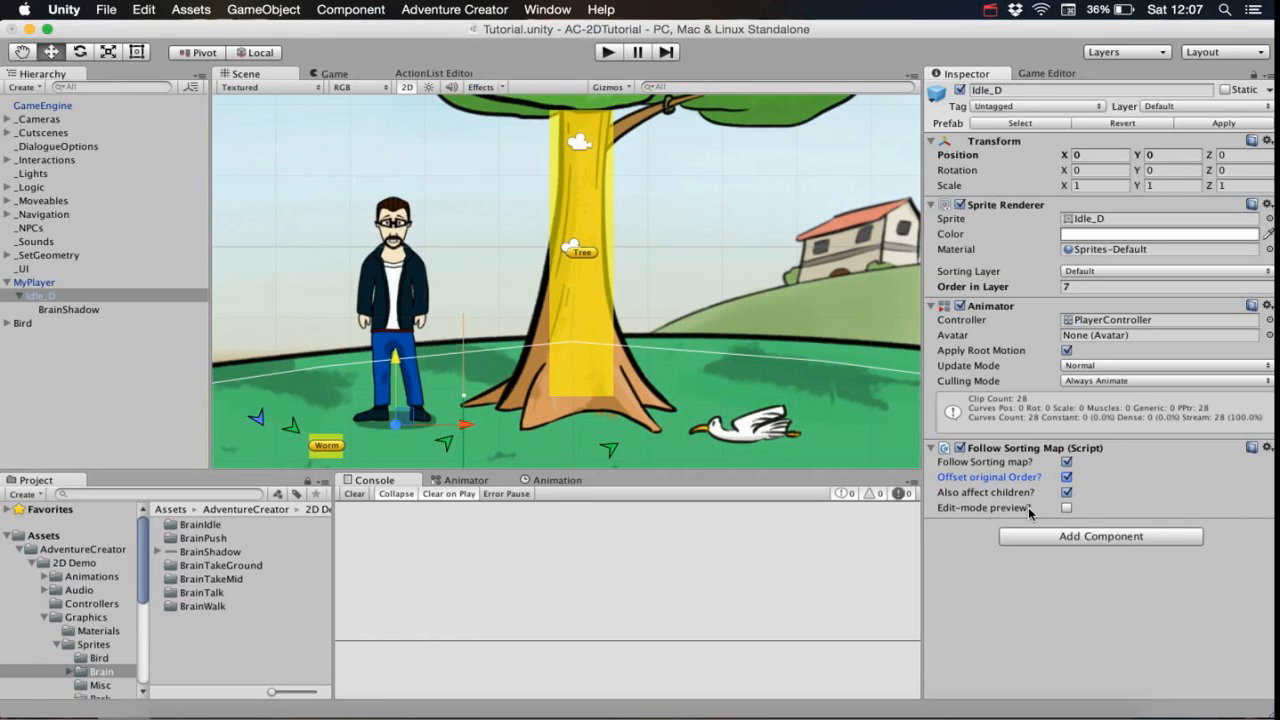
click(1088, 285)
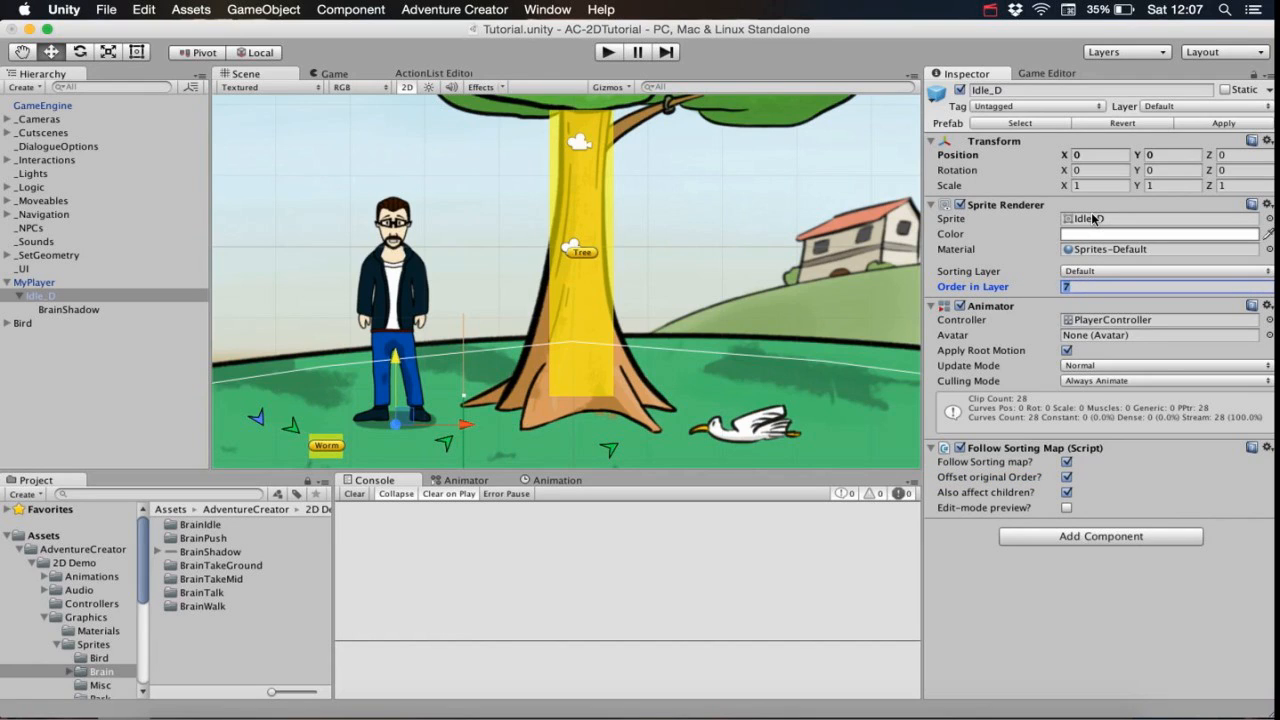
text(0)
Set BrainShadow's Order in Layer to -1.
click(122, 309)
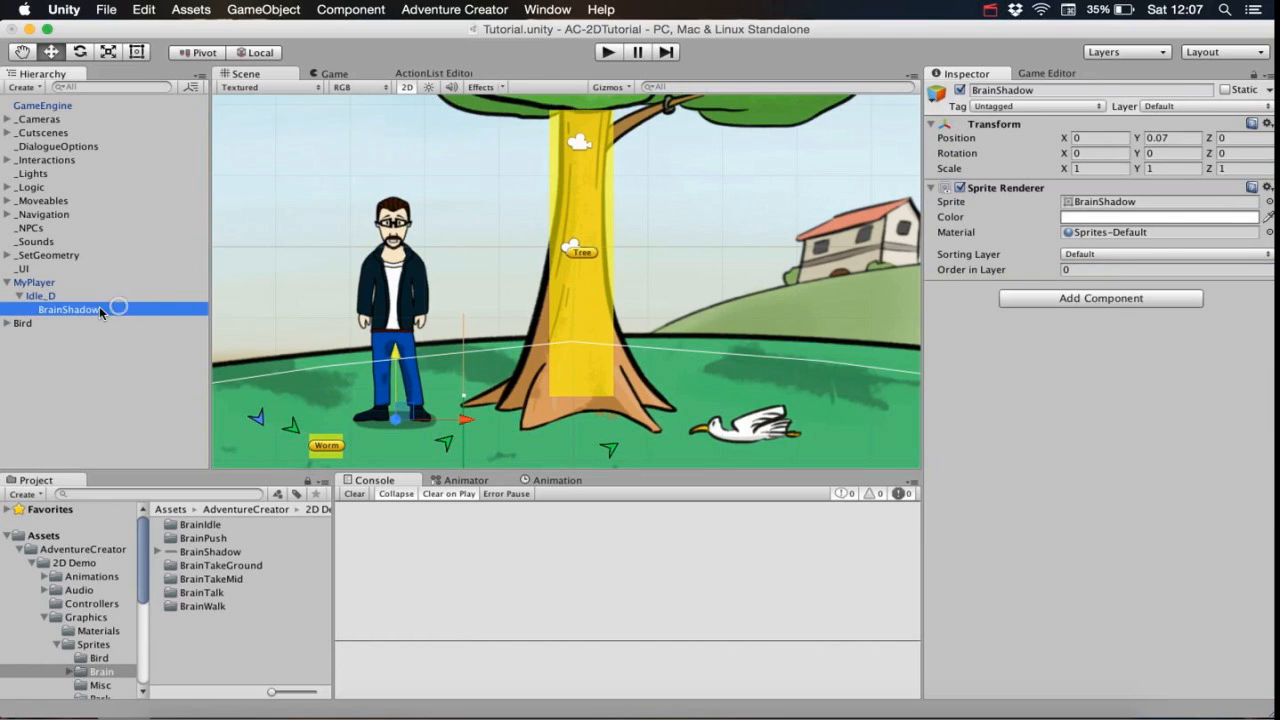
click(1086, 270)
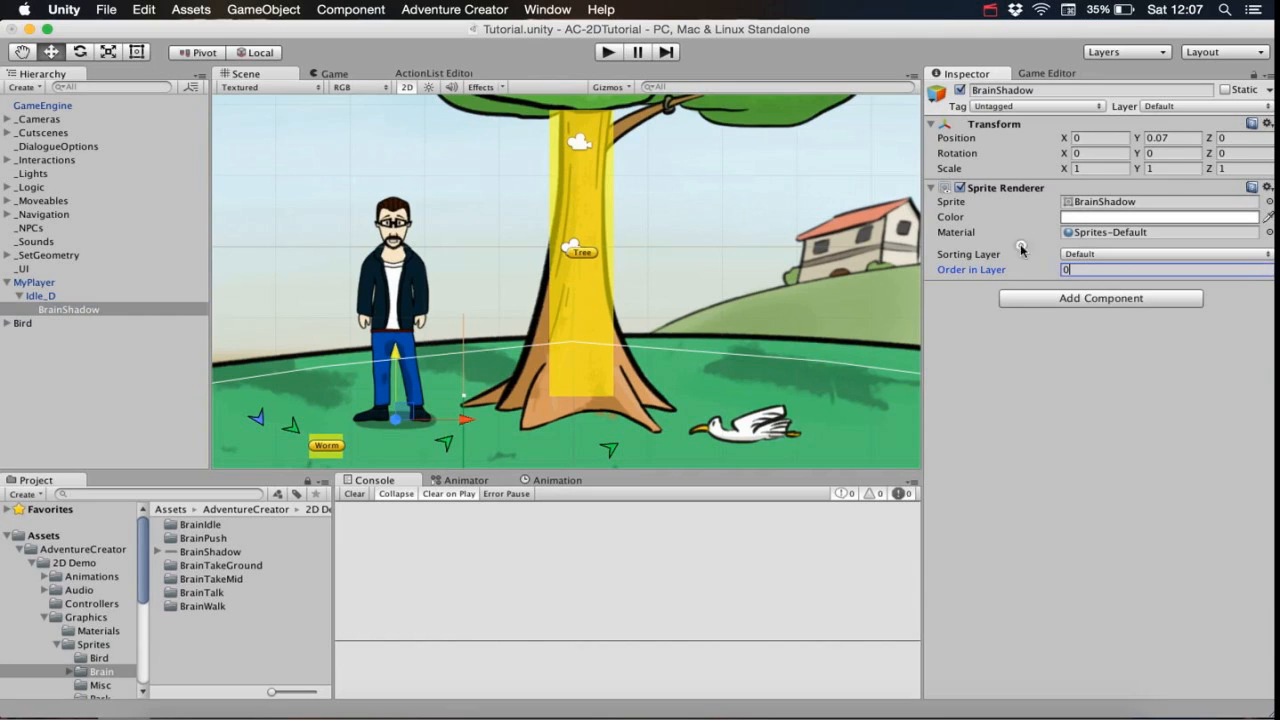
text(-1)
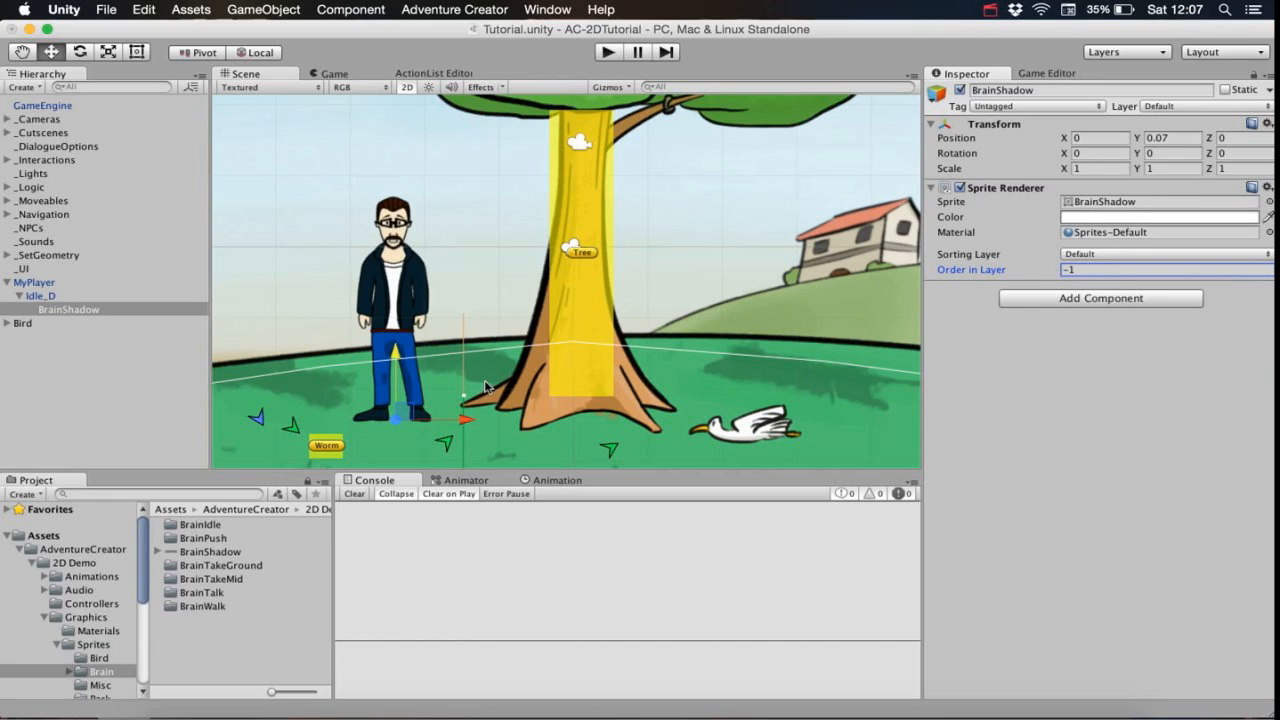
Recheck the sorting settings of Idle_D and BrainShadow, and apply MyPlayer's changes to its prefab.
click(88, 294)
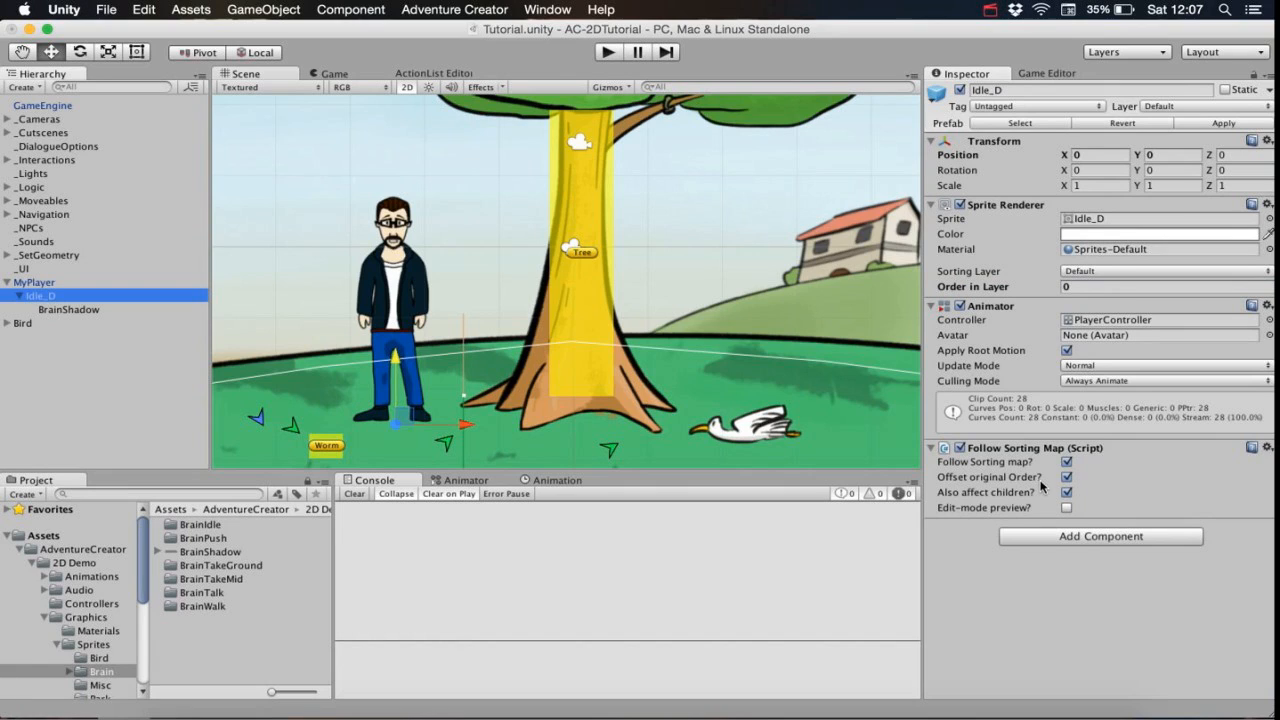
middle_drag(564, 381, 568, 333)
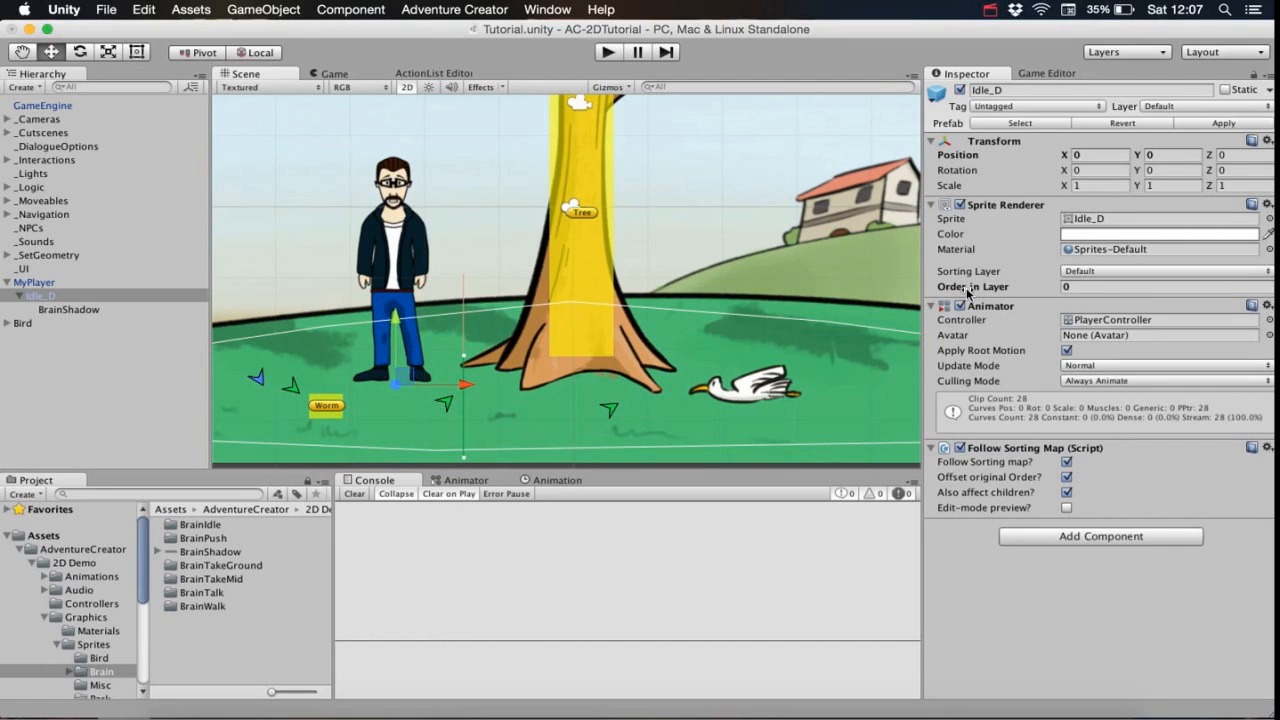
click(1071, 287)
click(98, 309)
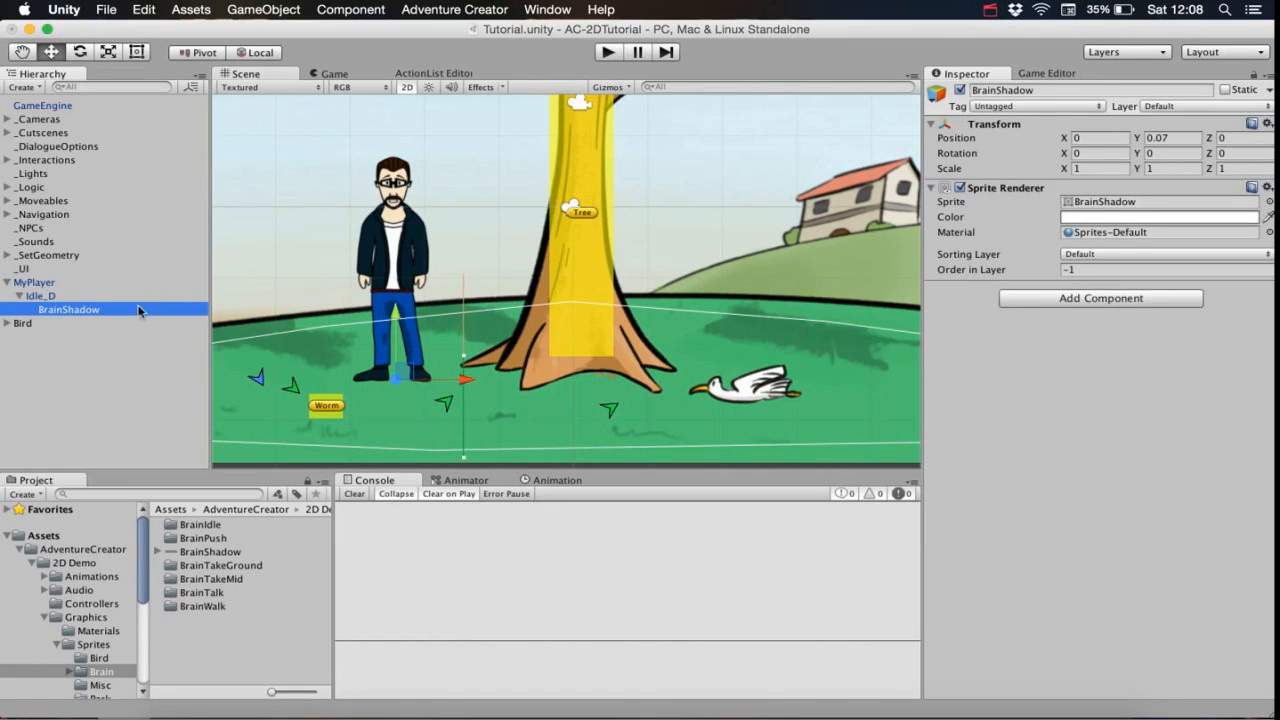
click(100, 296)
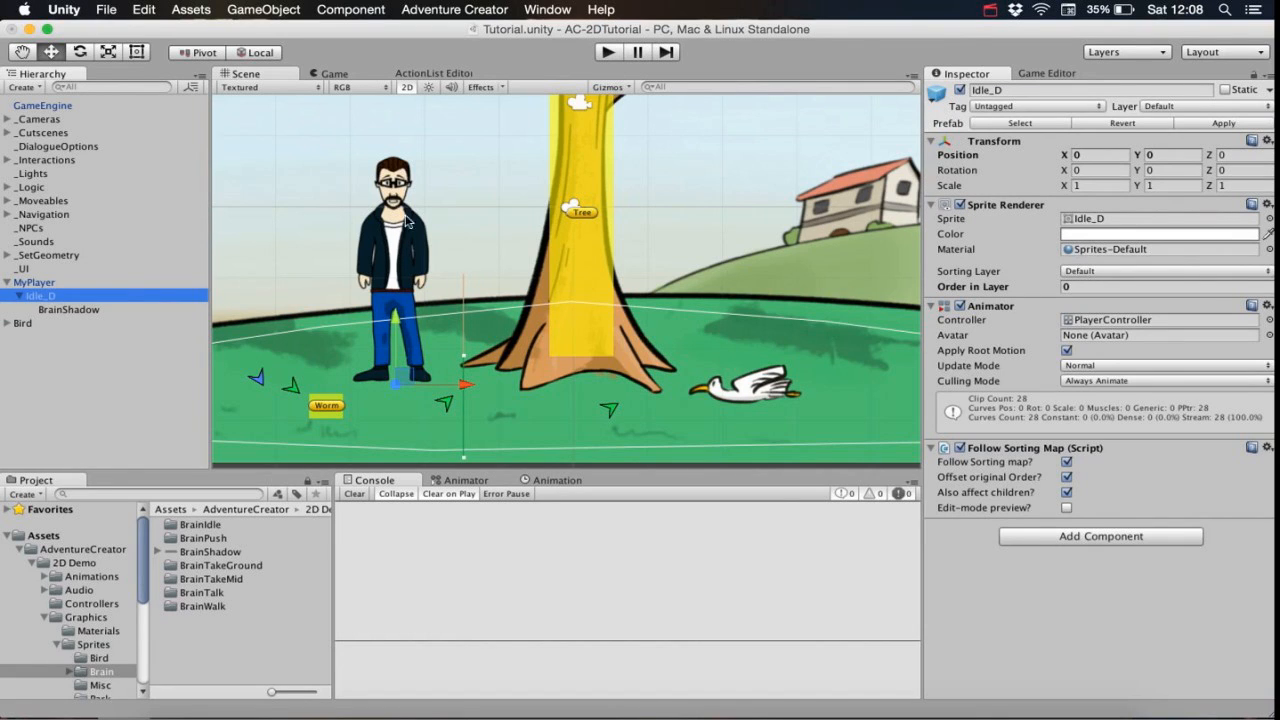
click(52, 283)
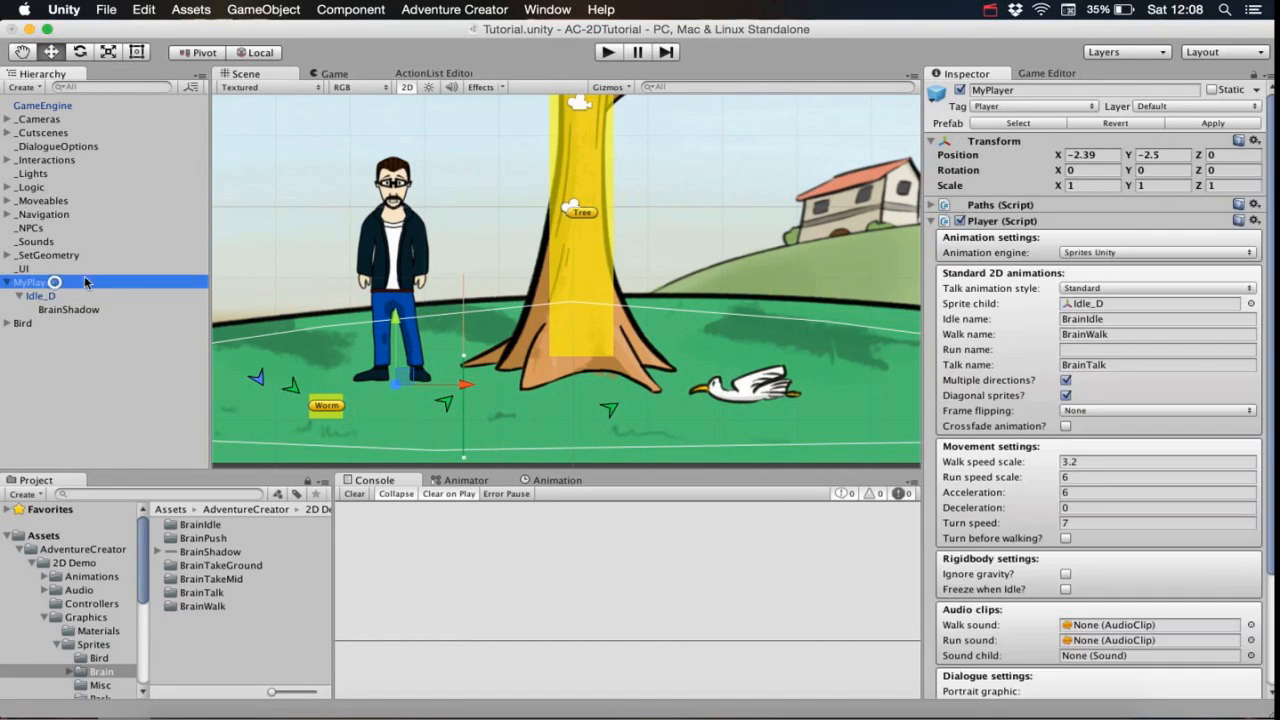
click(1182, 127)
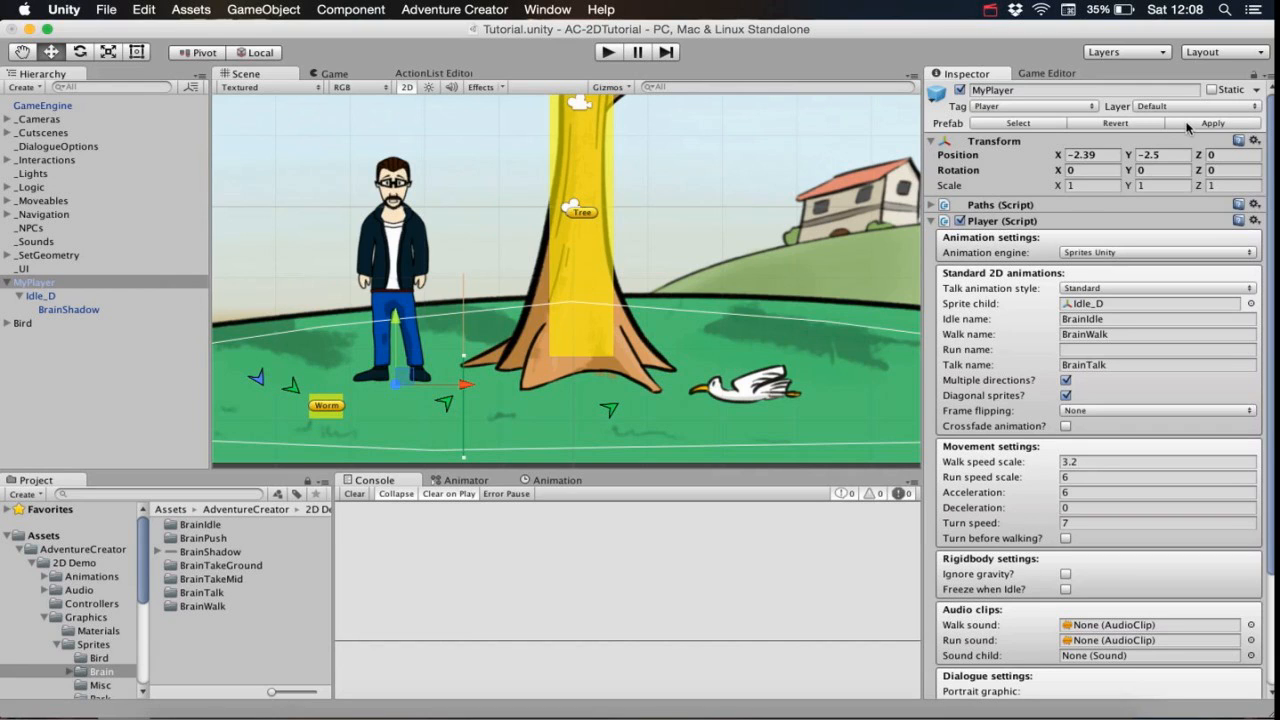
Run the game, walk the player around the scene to test the shadow, and stop the game.
click(607, 52)
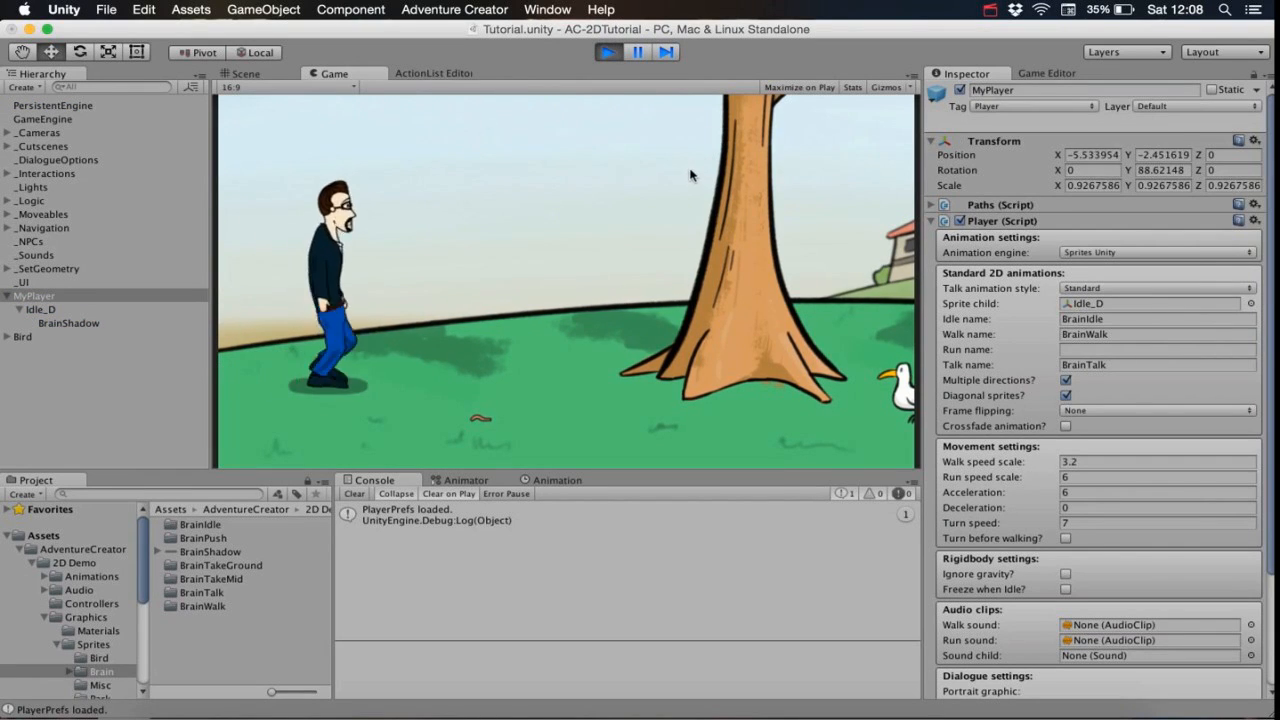
click(545, 395)
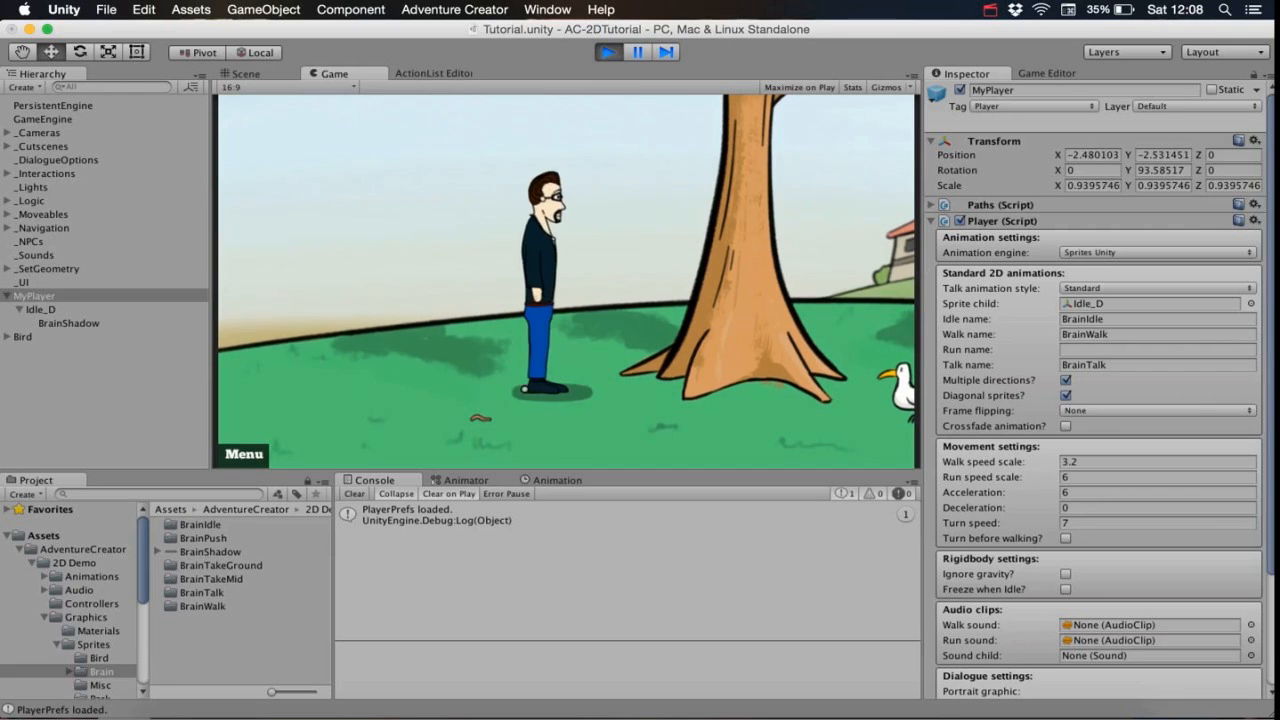
click(684, 442)
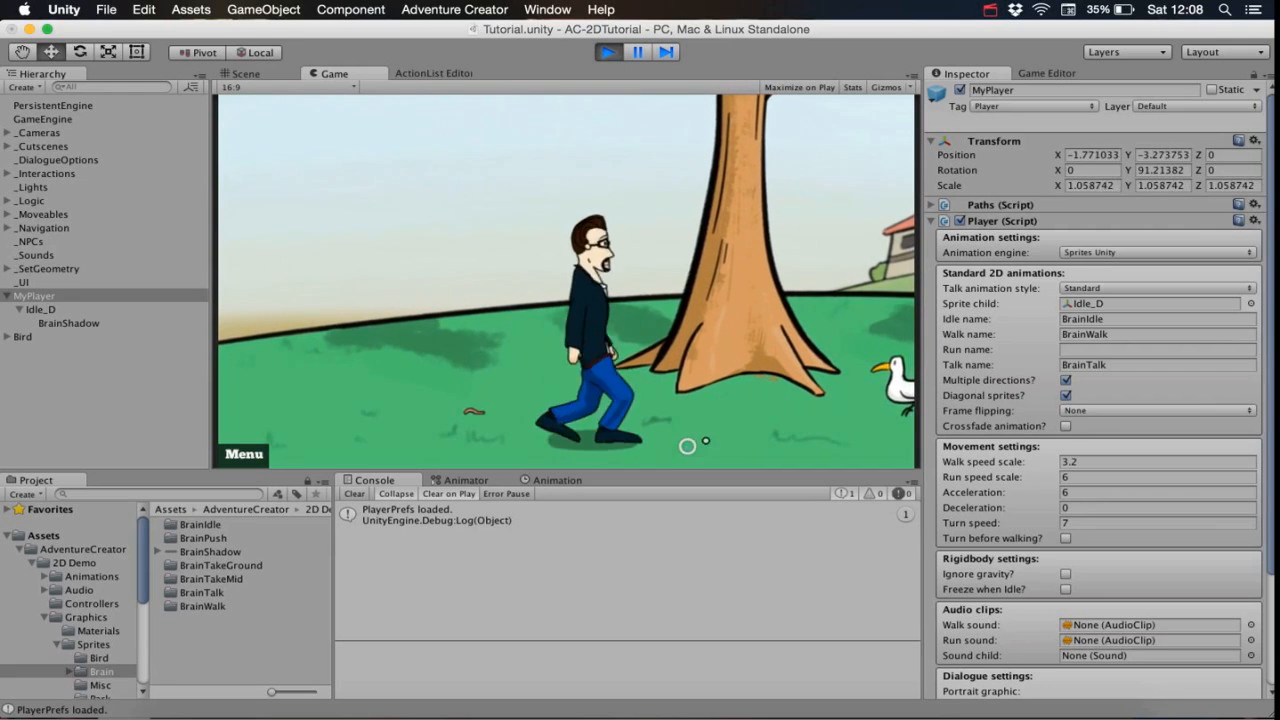
click(510, 405)
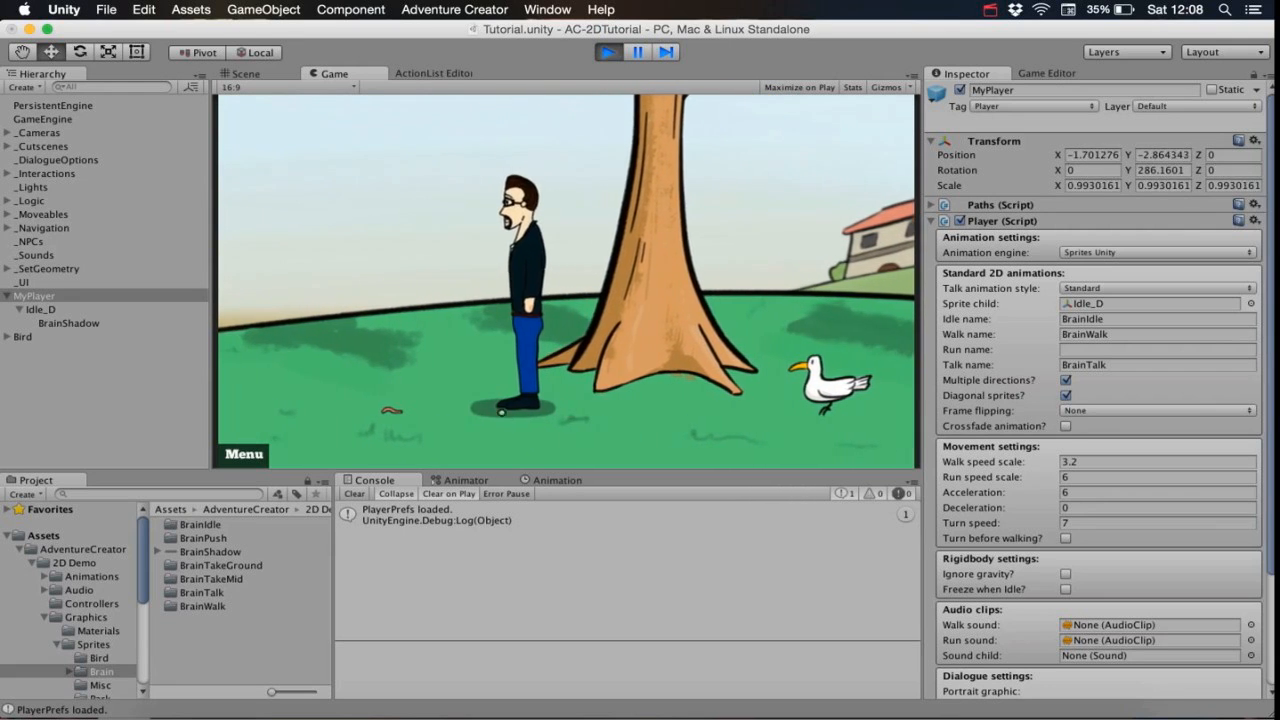
click(671, 449)
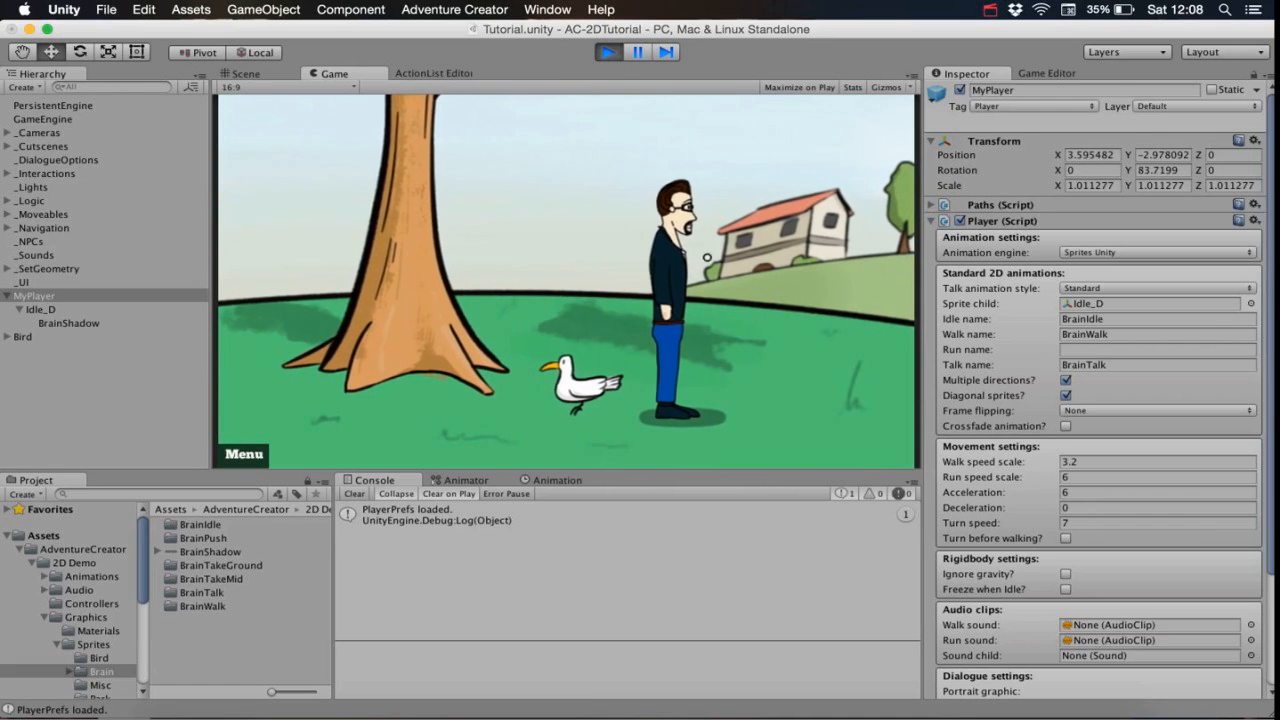
click(604, 53)
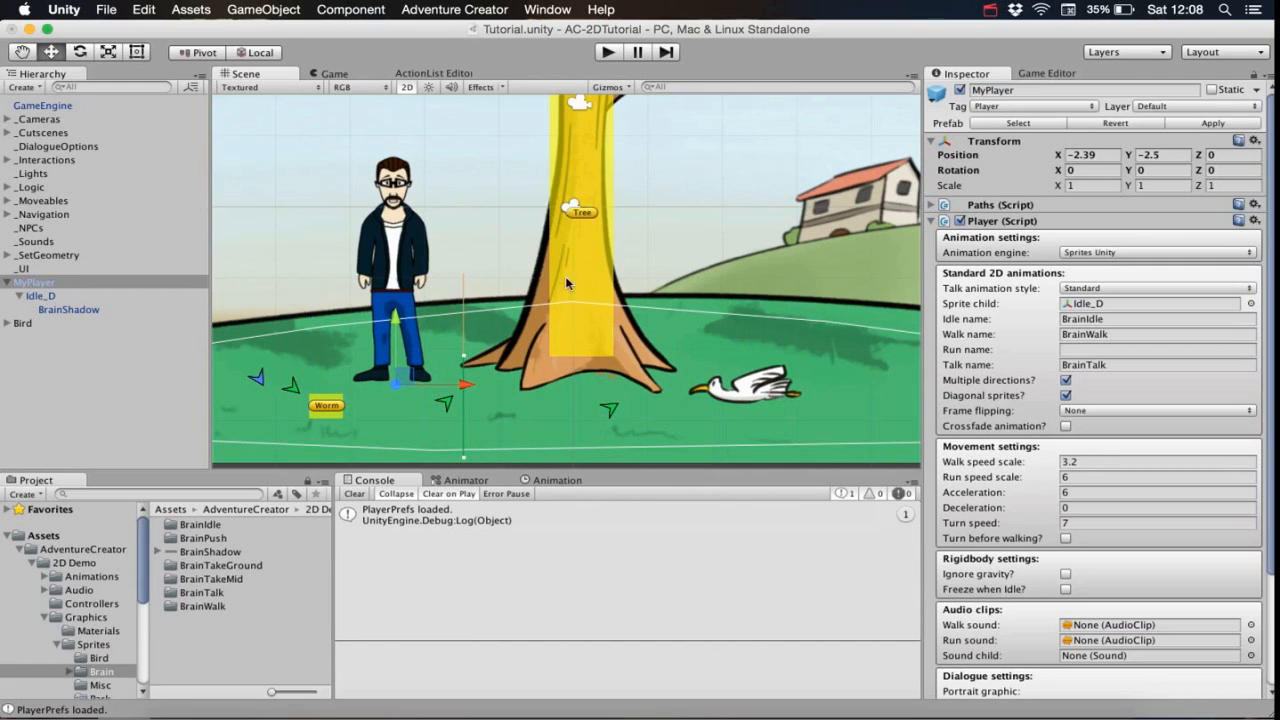
Open Adventure Creator's online Tutorials page in the web browser.
click(484, 11)
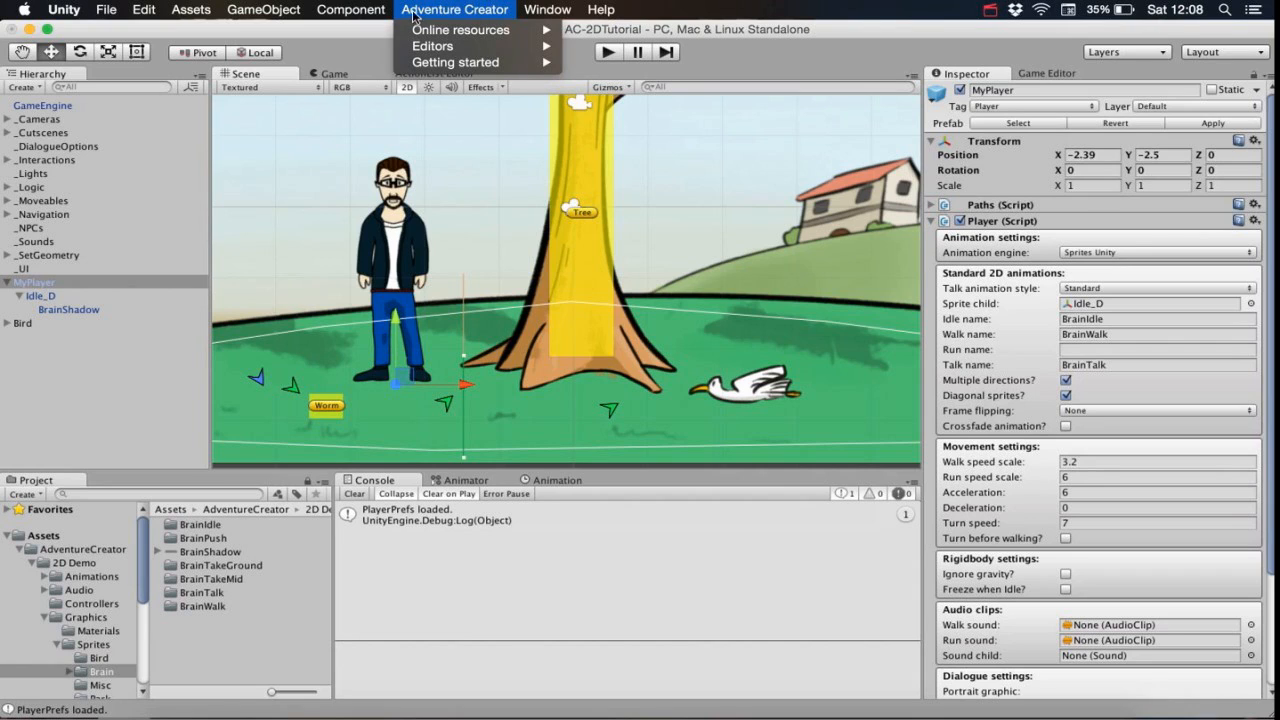
mouse_move(485, 33)
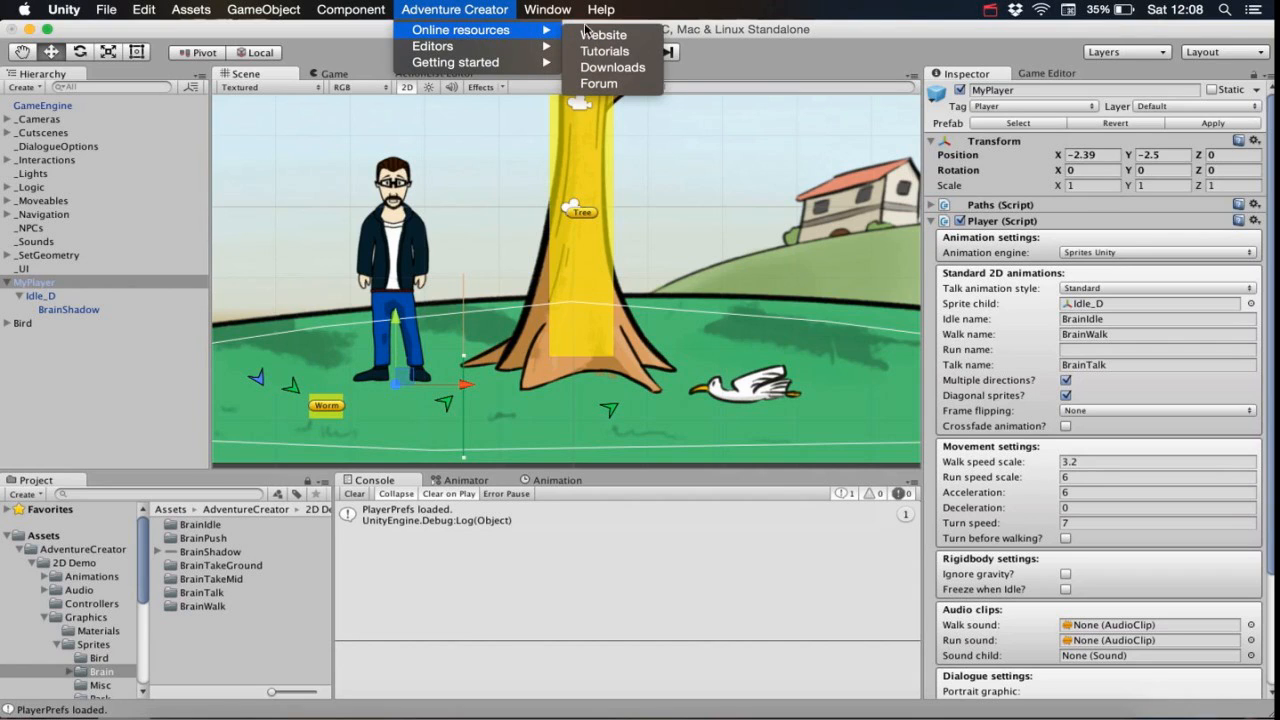
click(624, 53)
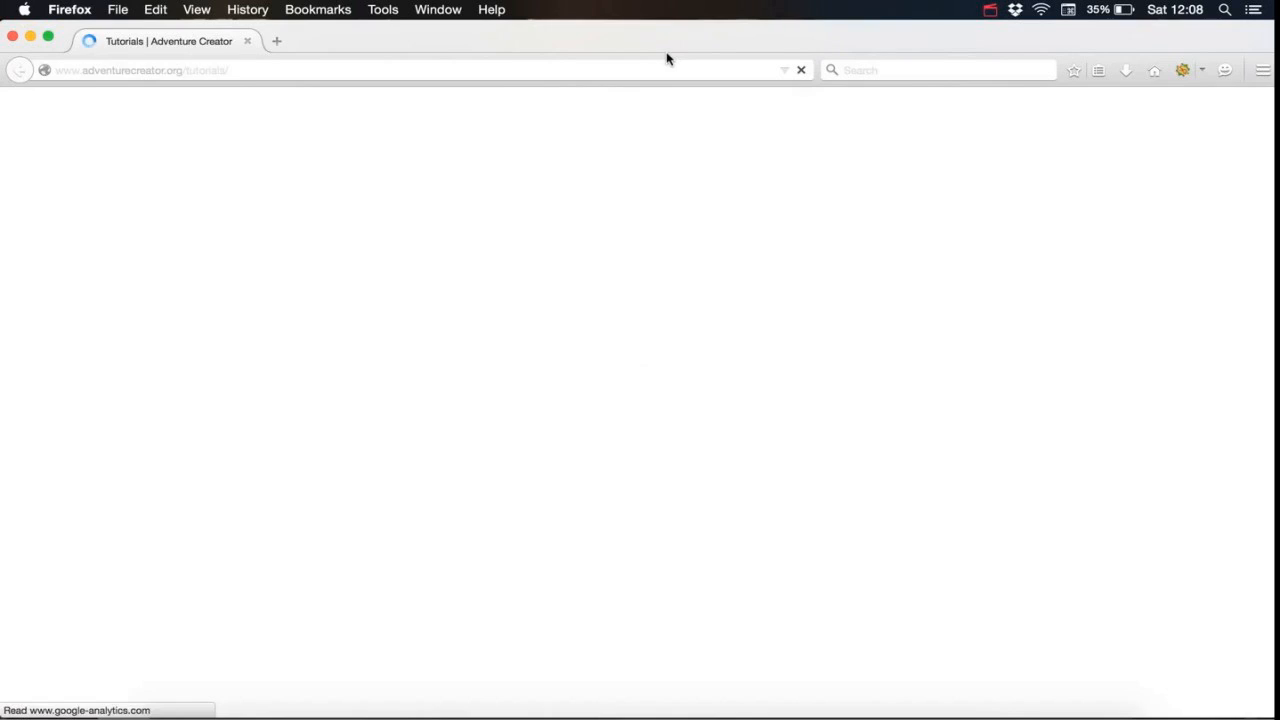